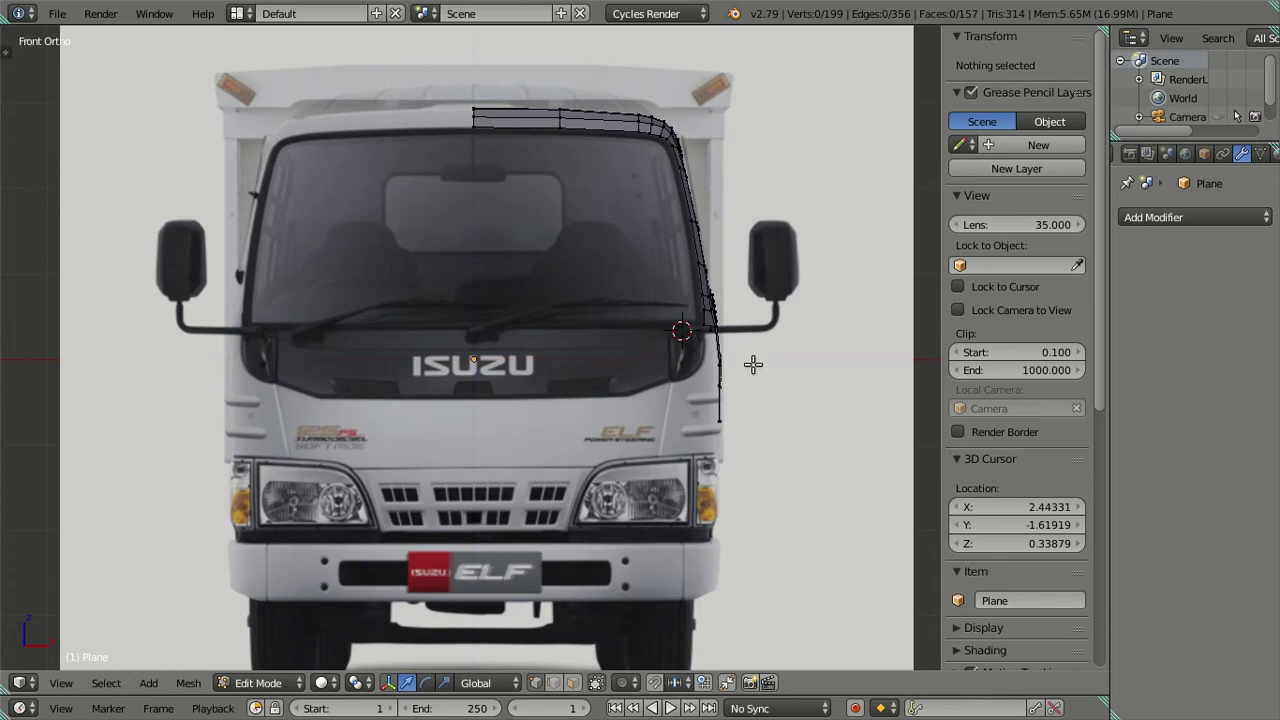
Zoom in on the windshield pillar and select an edge on the pillar strip
scroll(753, 365, up, 2)
scroll(749, 363, up, 2)
scroll(808, 354, down, 4)
mouse_move(808, 354)
shift+middle_down()
mouse_move(689, 391)
mouse_move(580, 571)
shift+middle_up()
scroll(703, 383, up, 4)
scroll(594, 406, up, 3)
scroll(594, 399, up, 3)
scroll(623, 337, up, 1)
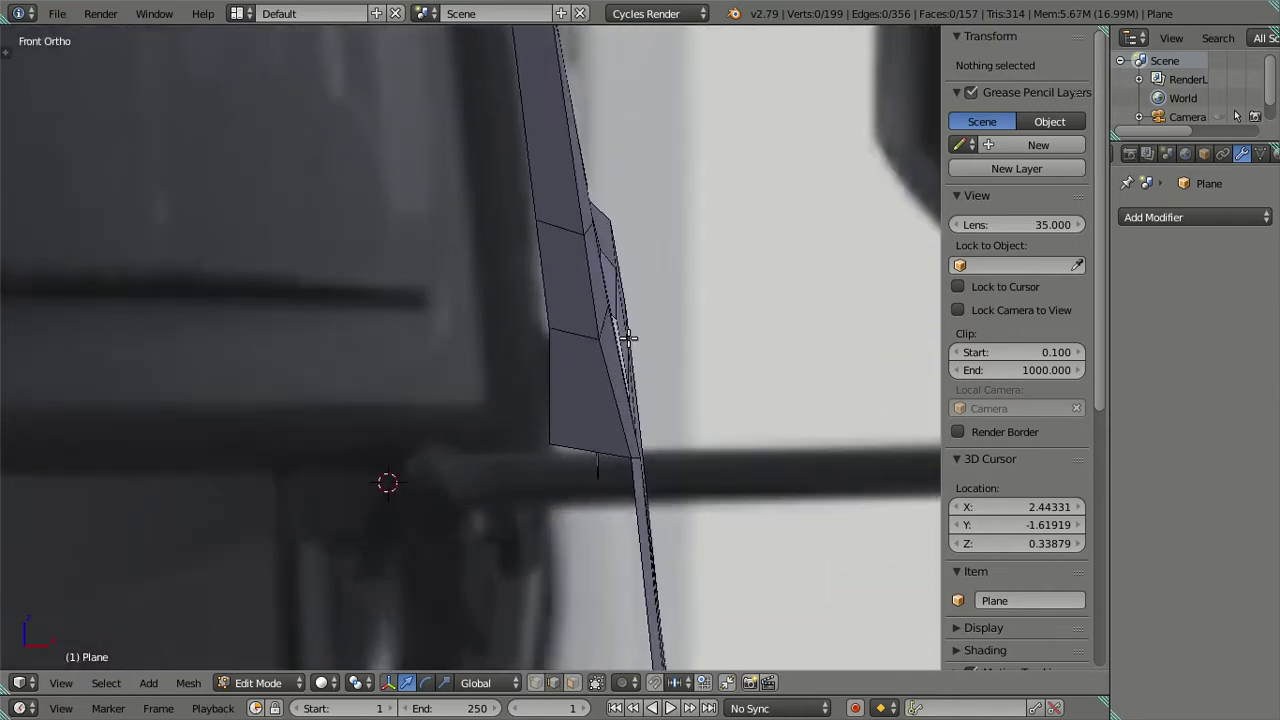
scroll(669, 300, up, 1)
scroll(586, 314, up, 2)
scroll(594, 290, up, 1)
key(z)
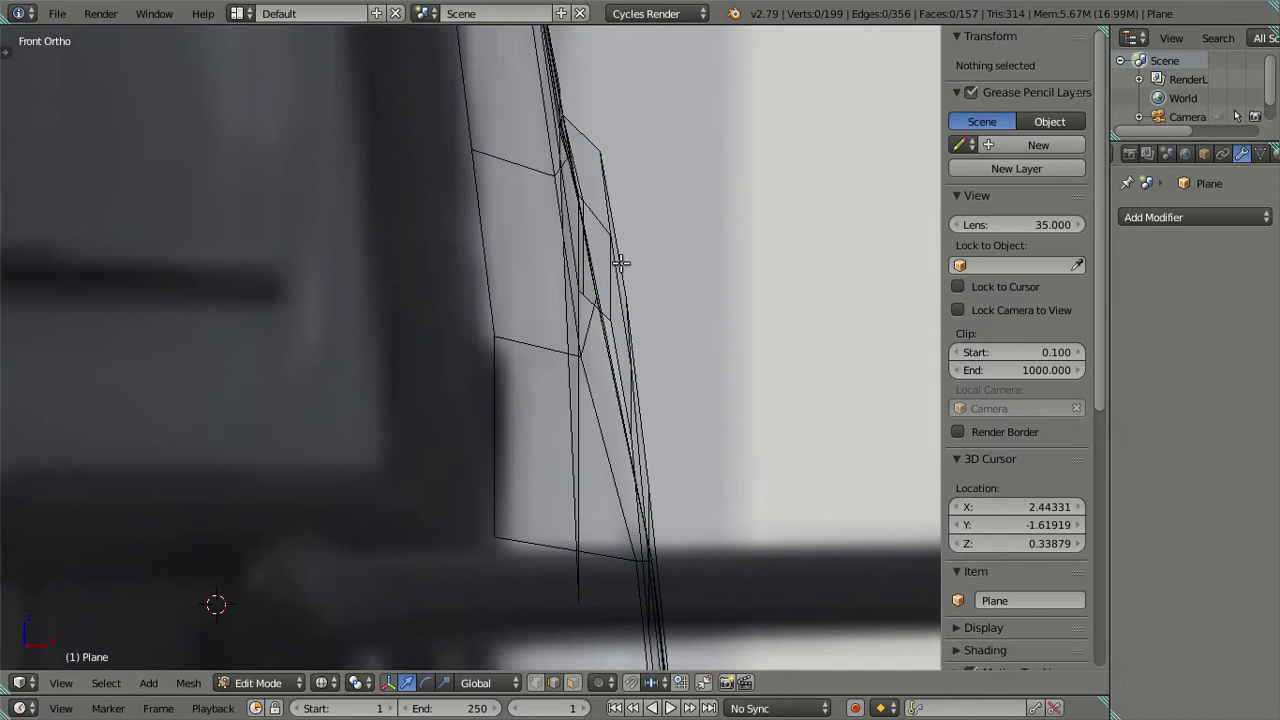
key(z)
right_click(620, 276)
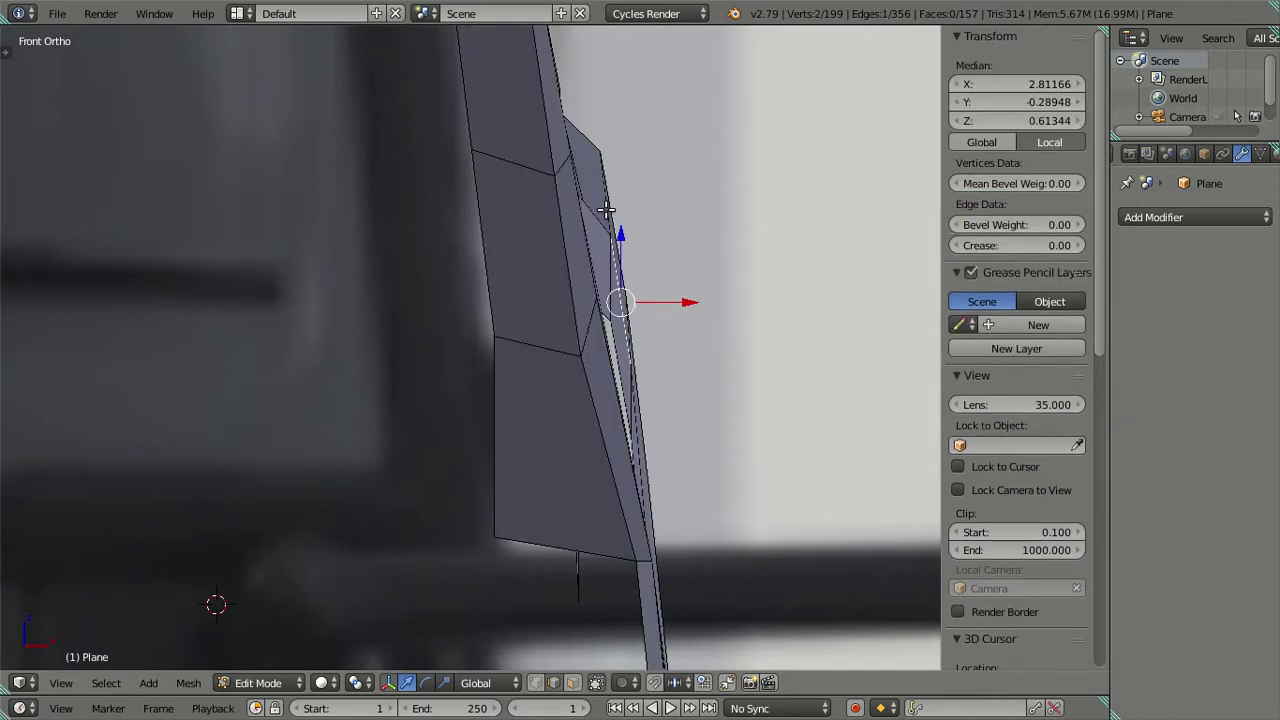
key(z)
In vertex select mode, select the pillar edge's vertices from top to bottom
key(z)
click(536, 683)
key(z)
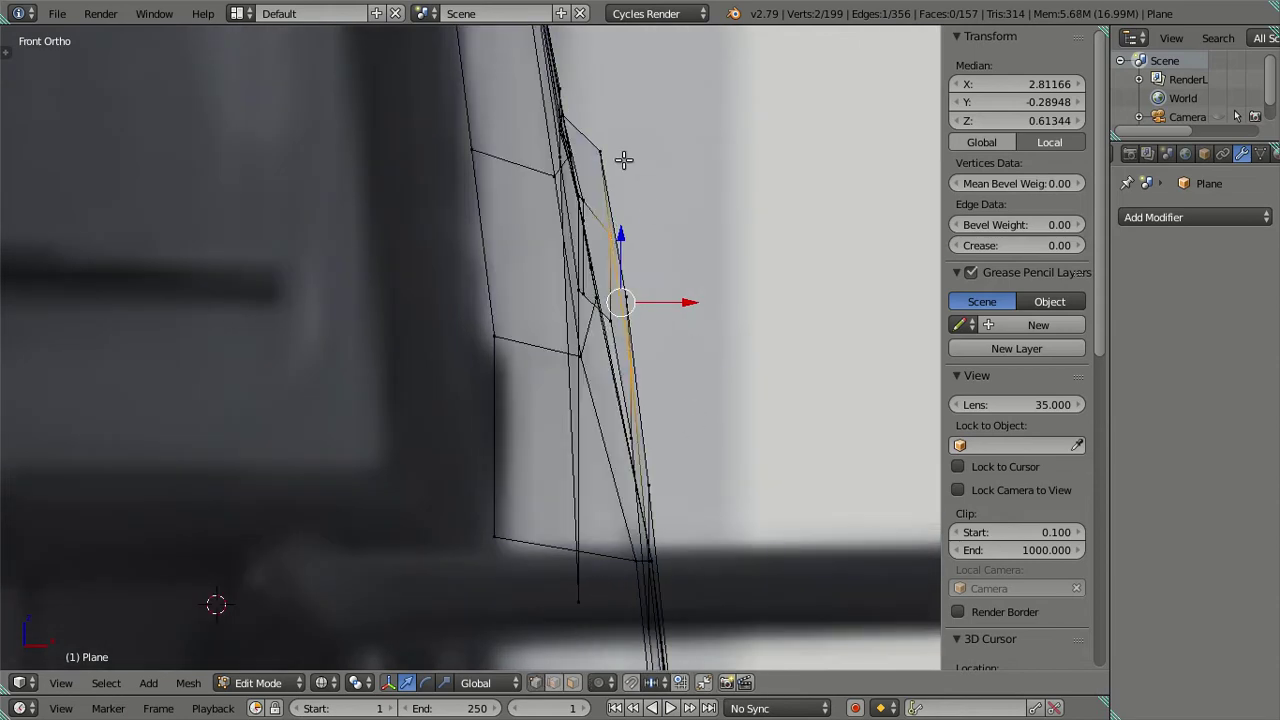
shift+right_click(620, 150)
shift+right_click(648, 346)
shift+right_click(672, 493)
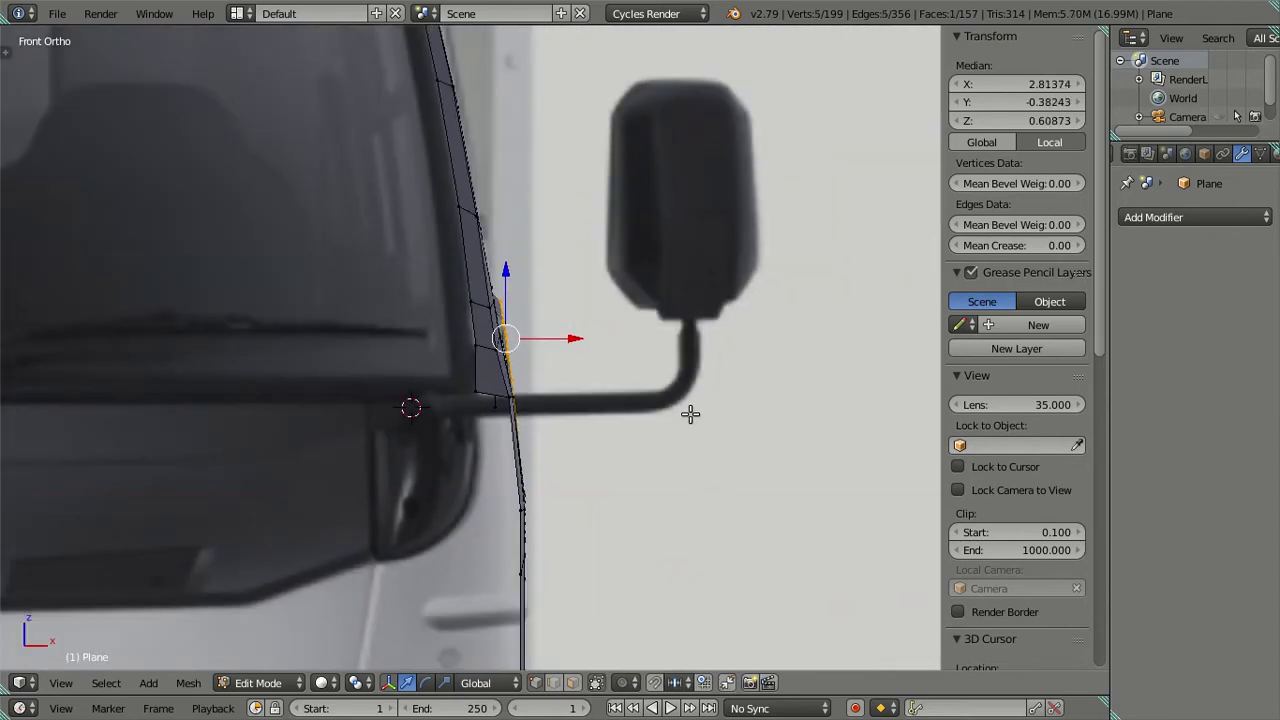
key(z)
mouse_move(691, 414)
middle_down()
mouse_move(534, 408)
mouse_move(543, 443)
mouse_move(677, 397)
mouse_move(483, 491)
mouse_move(512, 467)
mouse_move(534, 480)
middle_up()
Return to Front view over the photo, try an X move of the pillar edge, then cancel it
key(KP_1)
scroll(603, 500, up, 1)
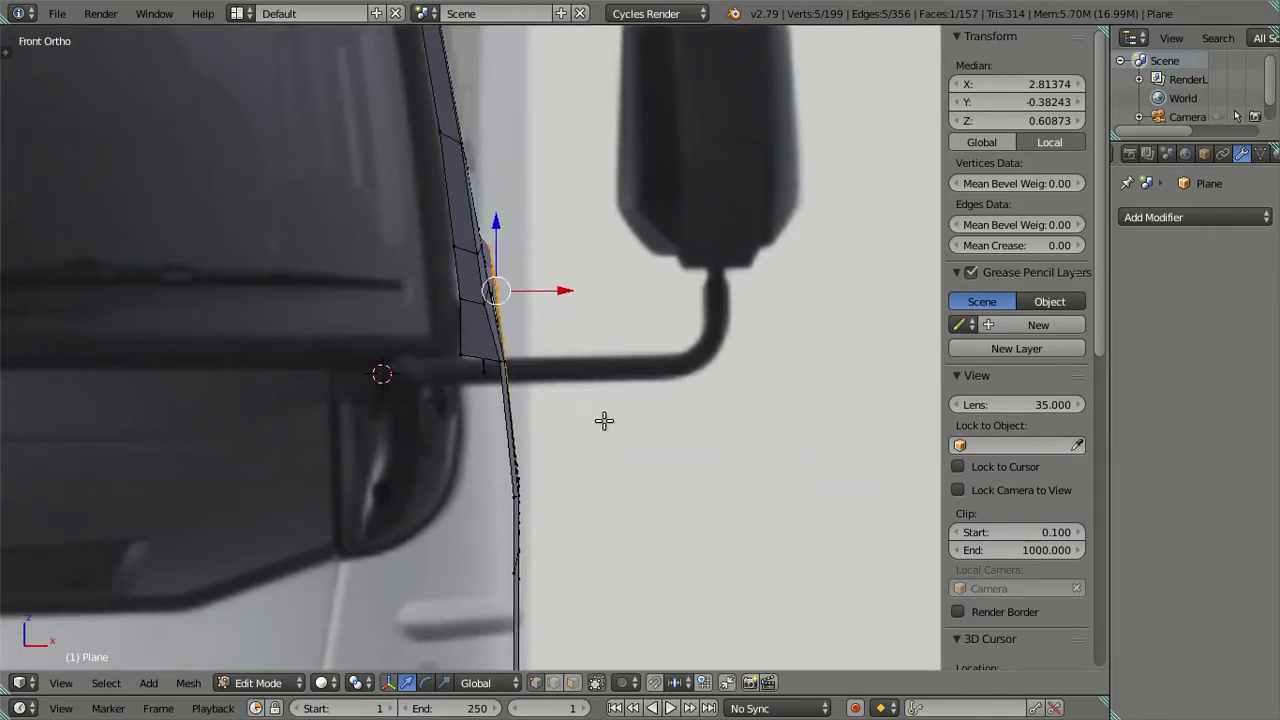
scroll(546, 545, up, 3)
scroll(549, 526, up, 2)
shift+middle_drag(558, 355, 480, 560)
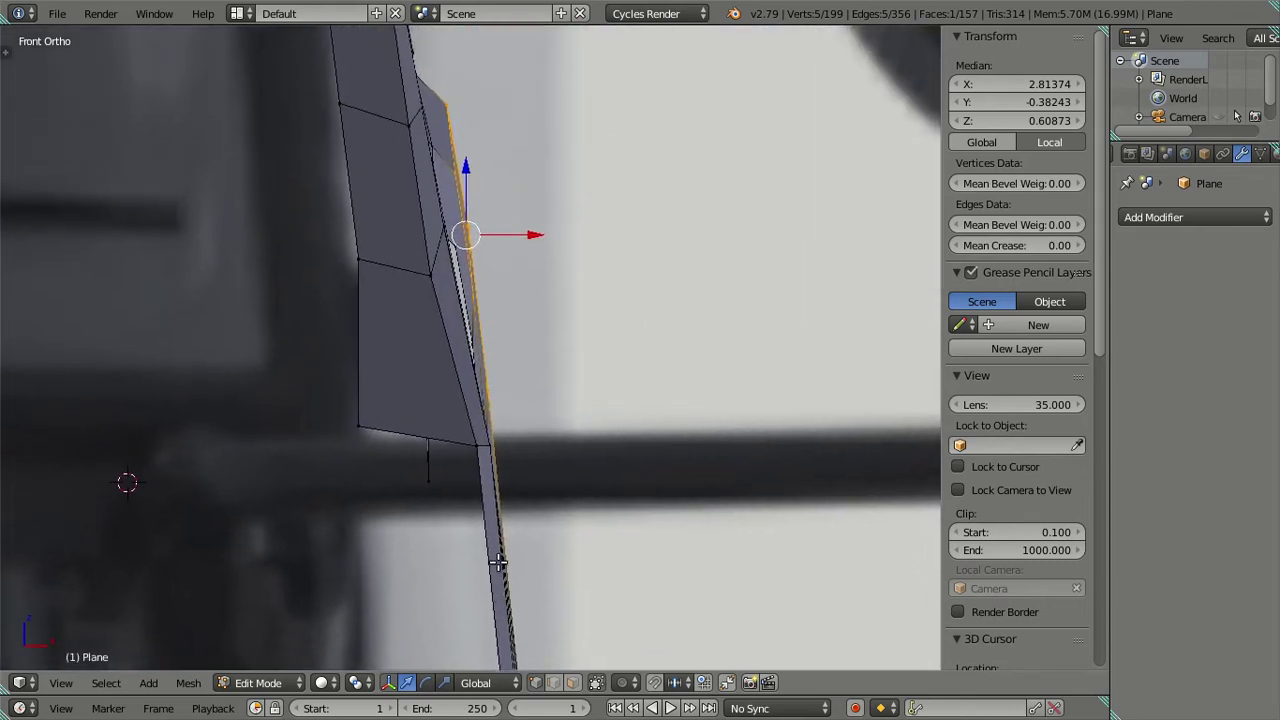
scroll(533, 268, up, 1)
mouse_move(529, 238)
middle_down()
mouse_move(611, 380)
mouse_move(537, 366)
mouse_move(580, 363)
mouse_move(566, 351)
middle_up()
key(KP_1)
mouse_move(536, 187)
mouse_down()
mouse_move(523, 188)
mouse_move(606, 189)
mouse_up()
key(Escape)
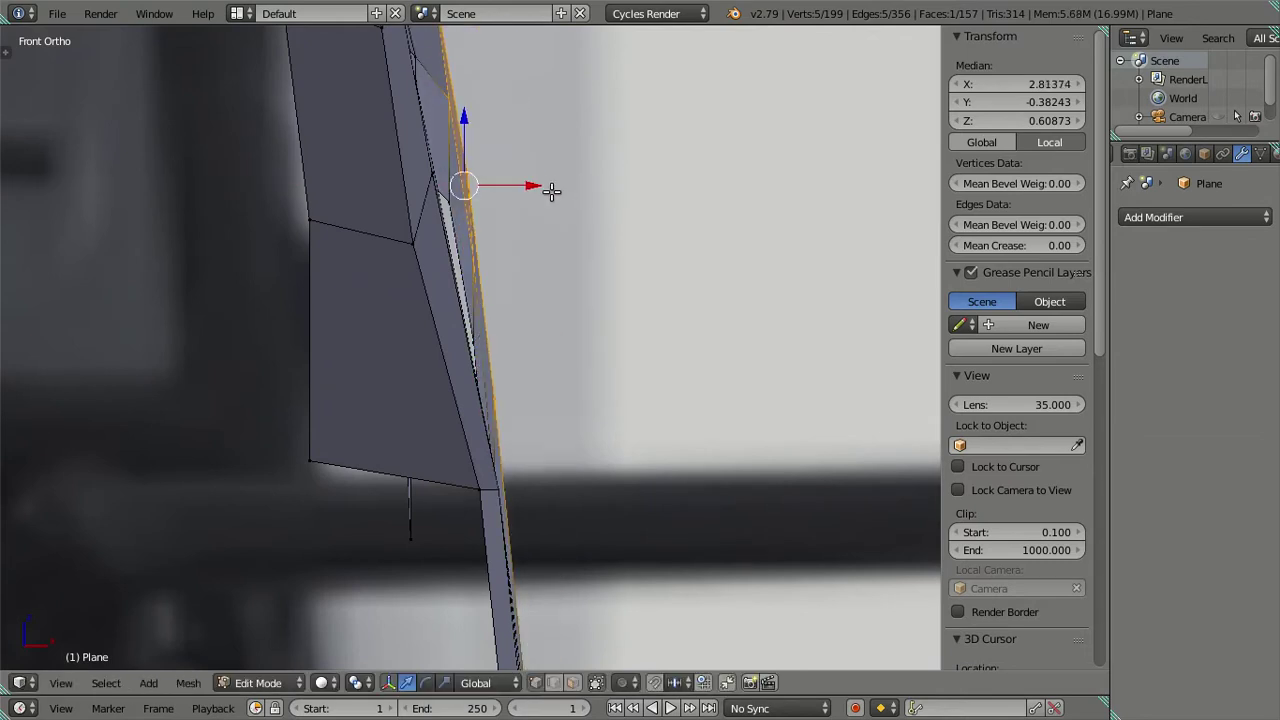
Shift the pillar edge slightly along X in wireframe view to follow the photo's pillar
drag(536, 187, 546, 194)
key(z)
scroll(511, 206, down, 2)
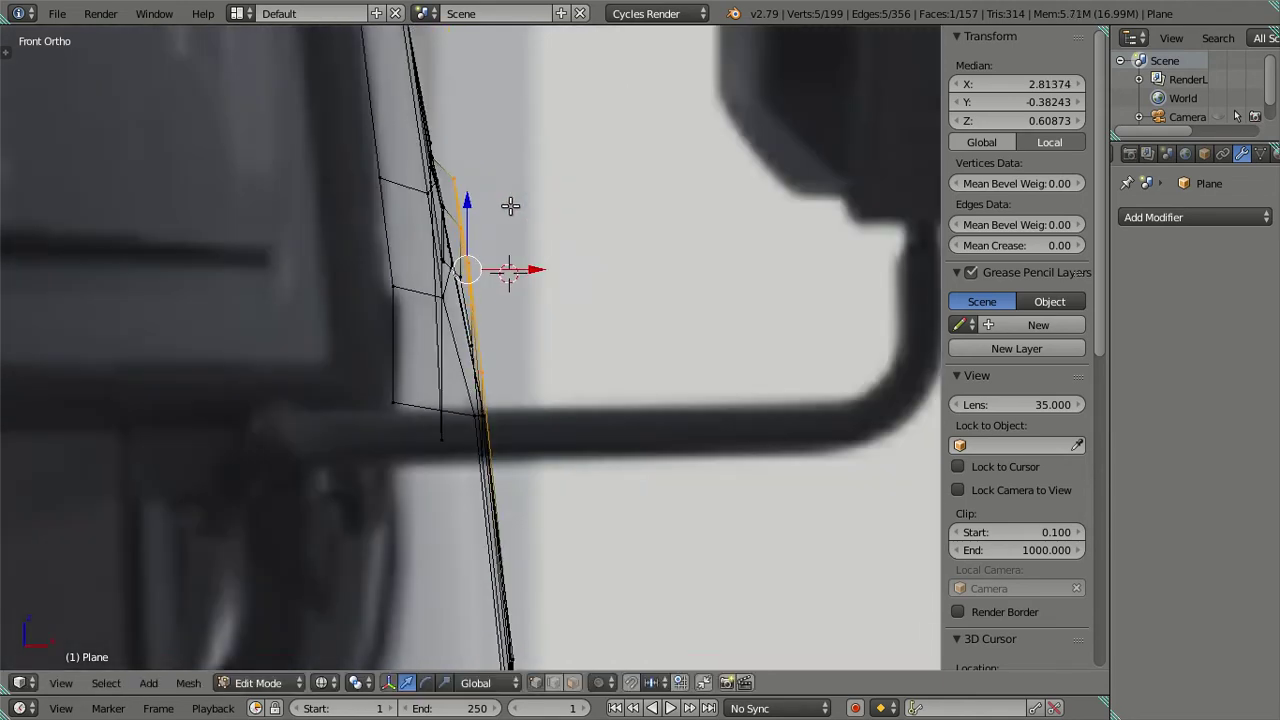
scroll(510, 206, up, 1)
drag(530, 212, 526, 209)
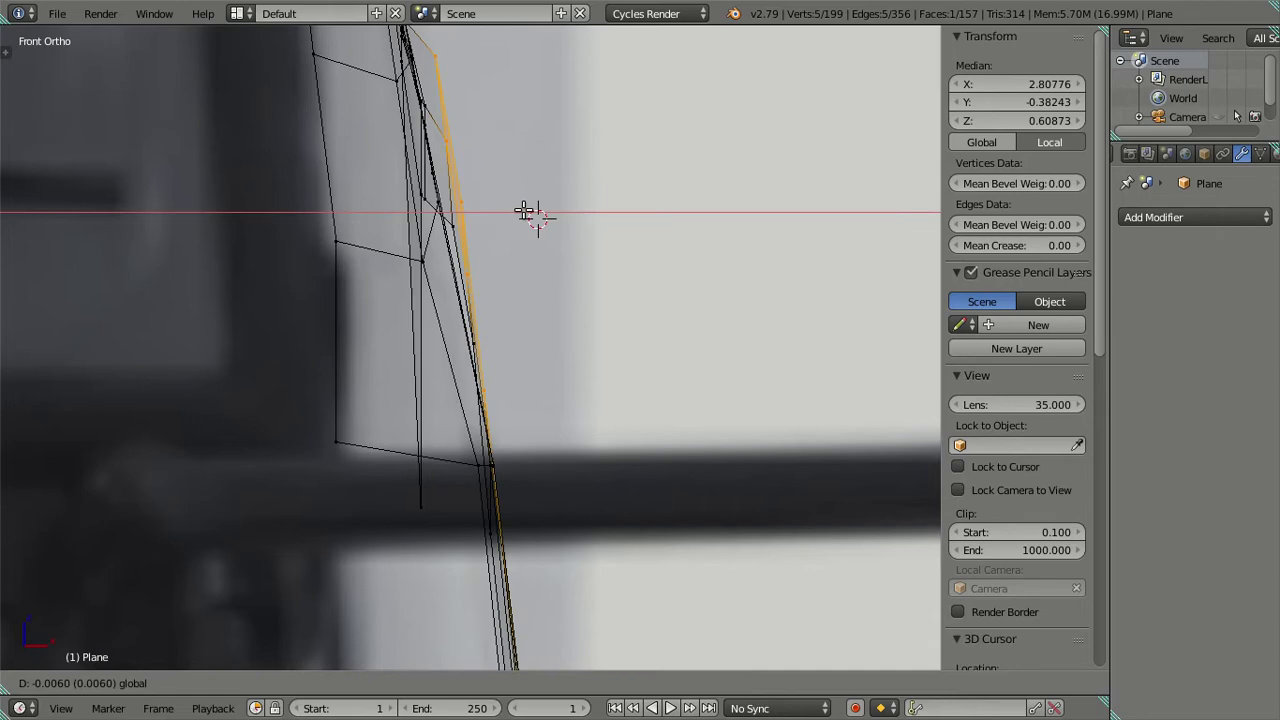
mouse_move(526, 209)
middle_down()
mouse_move(596, 281)
mouse_move(306, 177)
mouse_move(591, 277)
mouse_move(591, 306)
mouse_move(363, 371)
mouse_move(657, 286)
mouse_move(427, 319)
mouse_move(392, 388)
mouse_move(361, 389)
mouse_move(362, 414)
mouse_move(353, 399)
mouse_move(396, 437)
mouse_move(687, 218)
mouse_move(529, 409)
mouse_move(611, 394)
mouse_move(640, 406)
mouse_move(599, 440)
mouse_move(580, 420)
mouse_move(477, 474)
mouse_move(497, 404)
mouse_move(480, 311)
mouse_move(480, 337)
mouse_move(517, 371)
mouse_move(491, 380)
mouse_move(437, 271)
mouse_move(509, 463)
mouse_move(444, 497)
middle_up()
key(Tab)
key(Tab)
key(a)
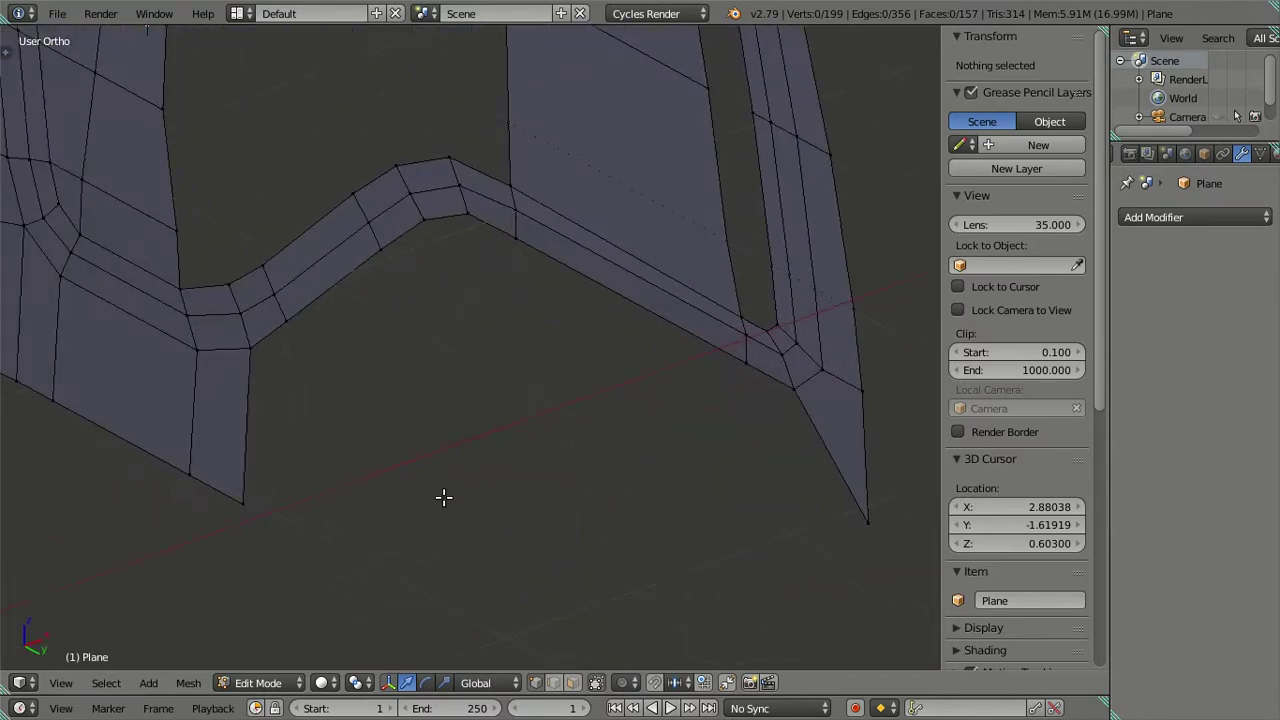
Select the window-sill strip's lower-edge vertices and shift them slightly along X in Back view
shift+middle_drag(681, 393, 537, 411)
click(355, 254)
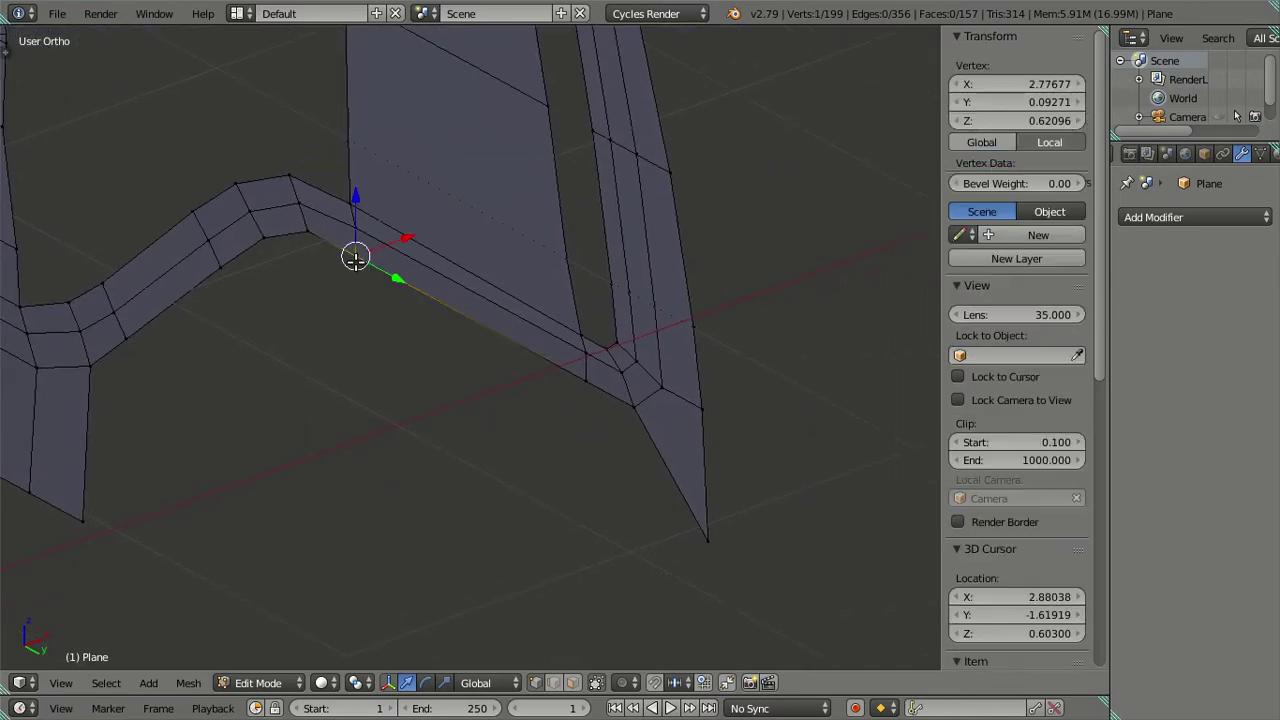
ctrl+click(628, 406)
mouse_move(623, 408)
middle_down()
mouse_move(650, 425)
mouse_move(428, 279)
middle_up()
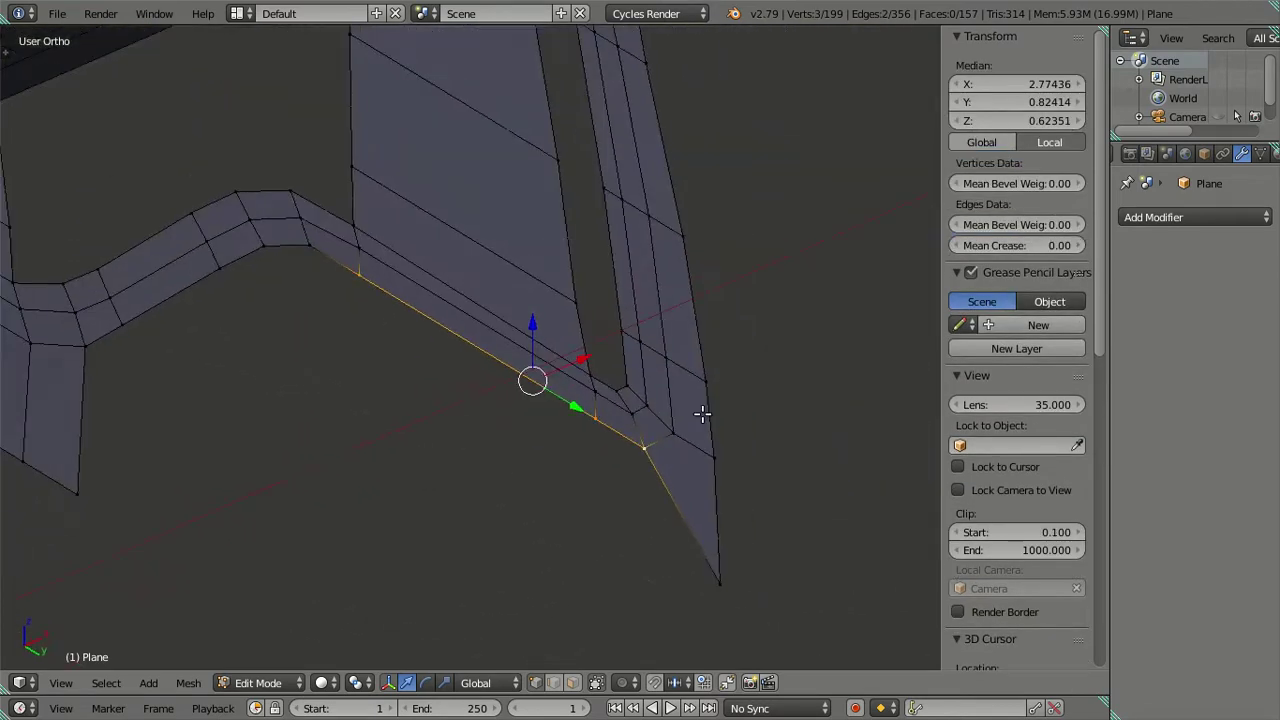
scroll(602, 363, up, 5)
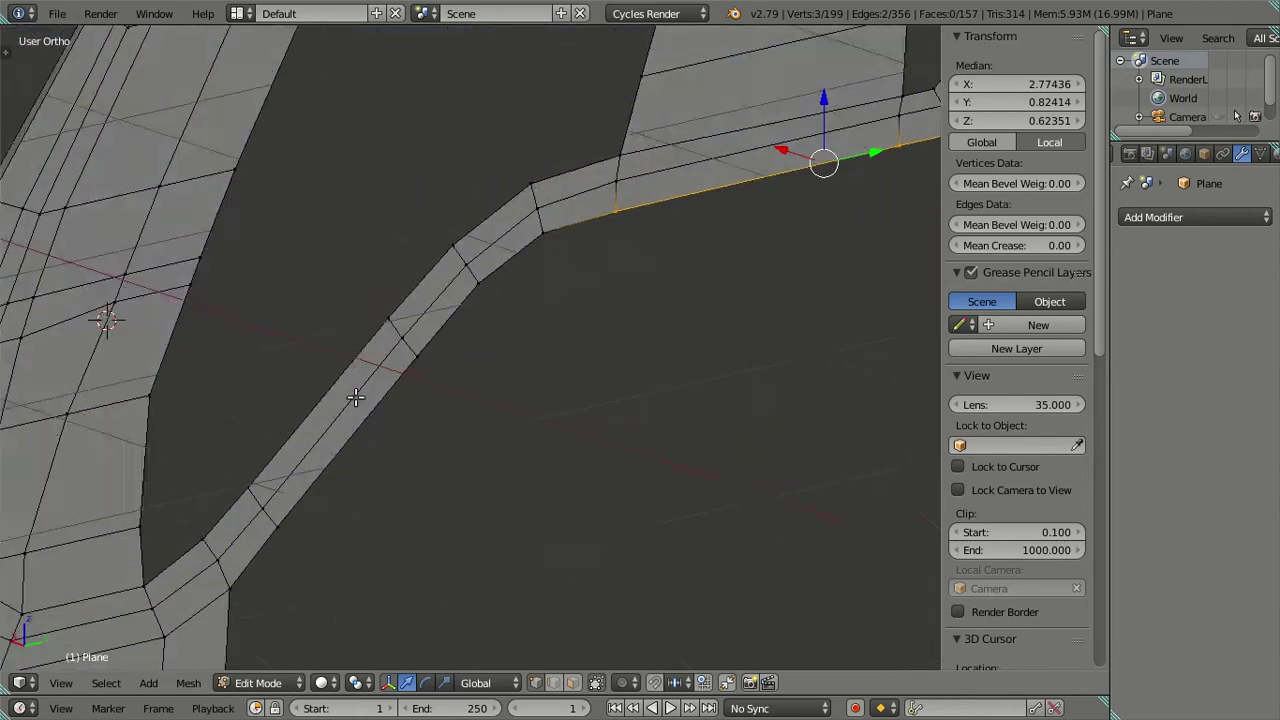
key(ctrl+KP_1)
shift+middle_drag(665, 227, 337, 480)
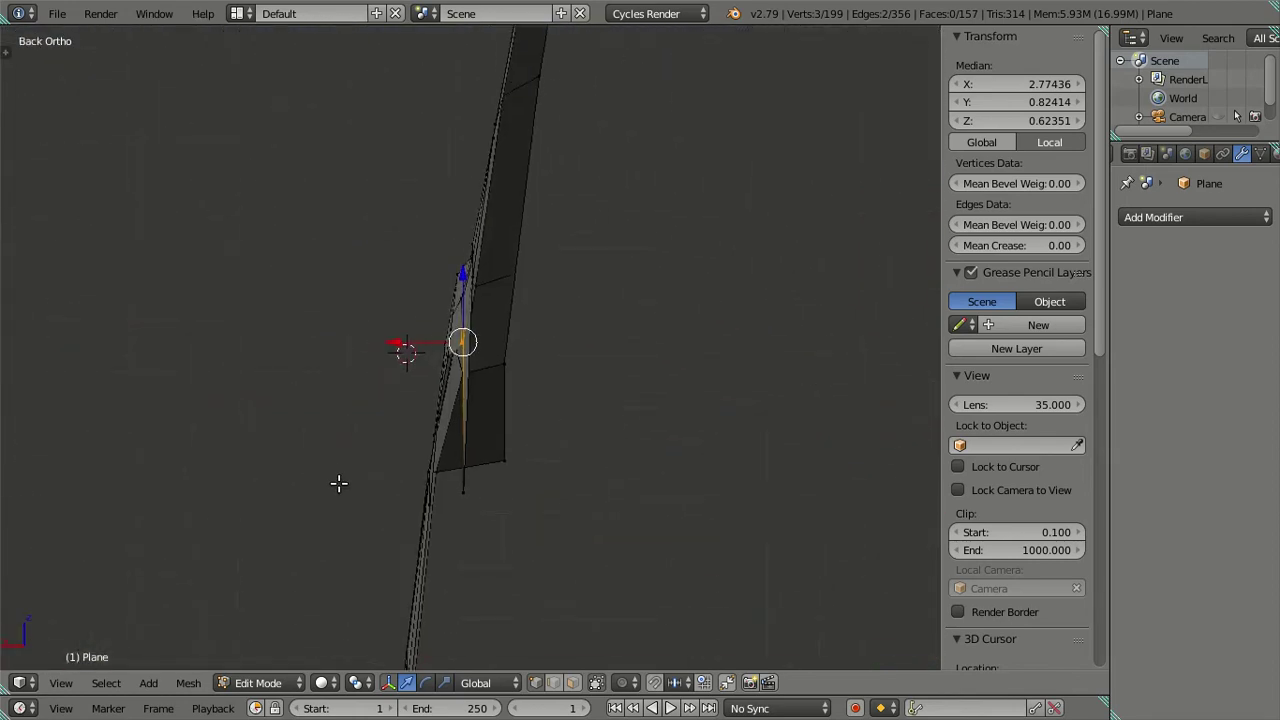
scroll(340, 483, up, 6)
scroll(364, 387, down, 3)
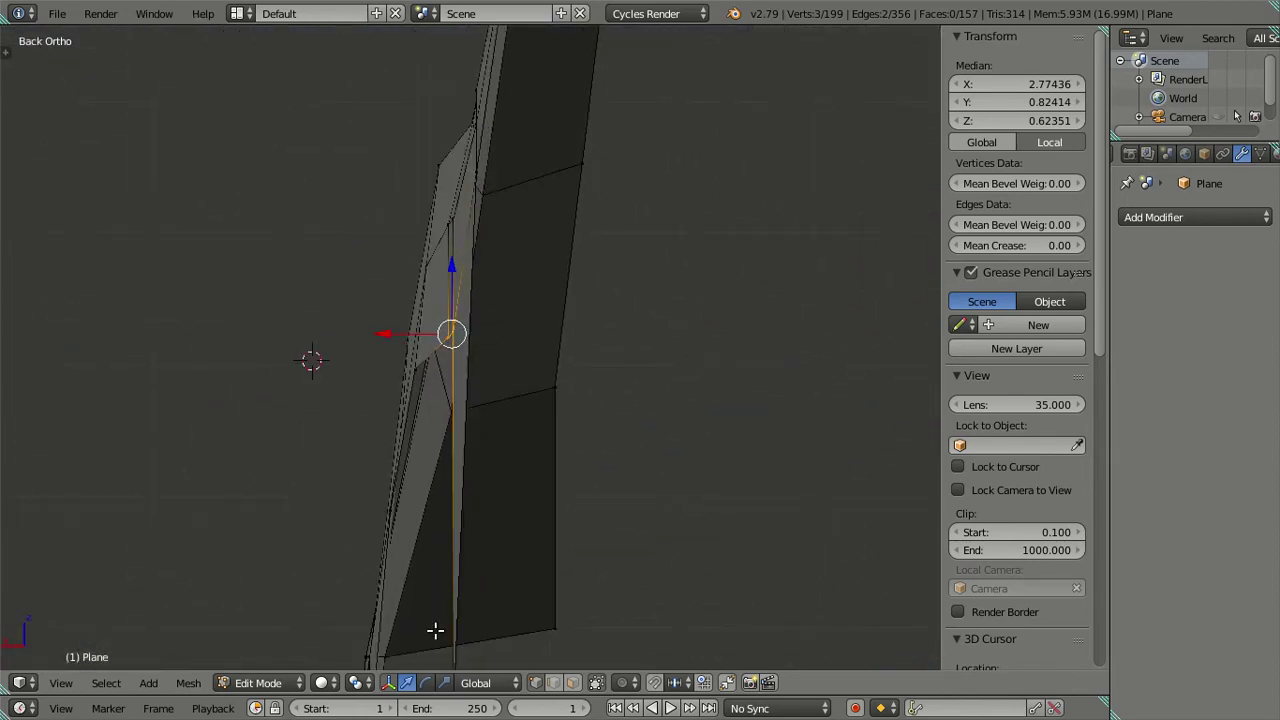
scroll(450, 610, down, 3)
shift+click(466, 560)
scroll(426, 409, up, 3)
scroll(379, 408, up, 2)
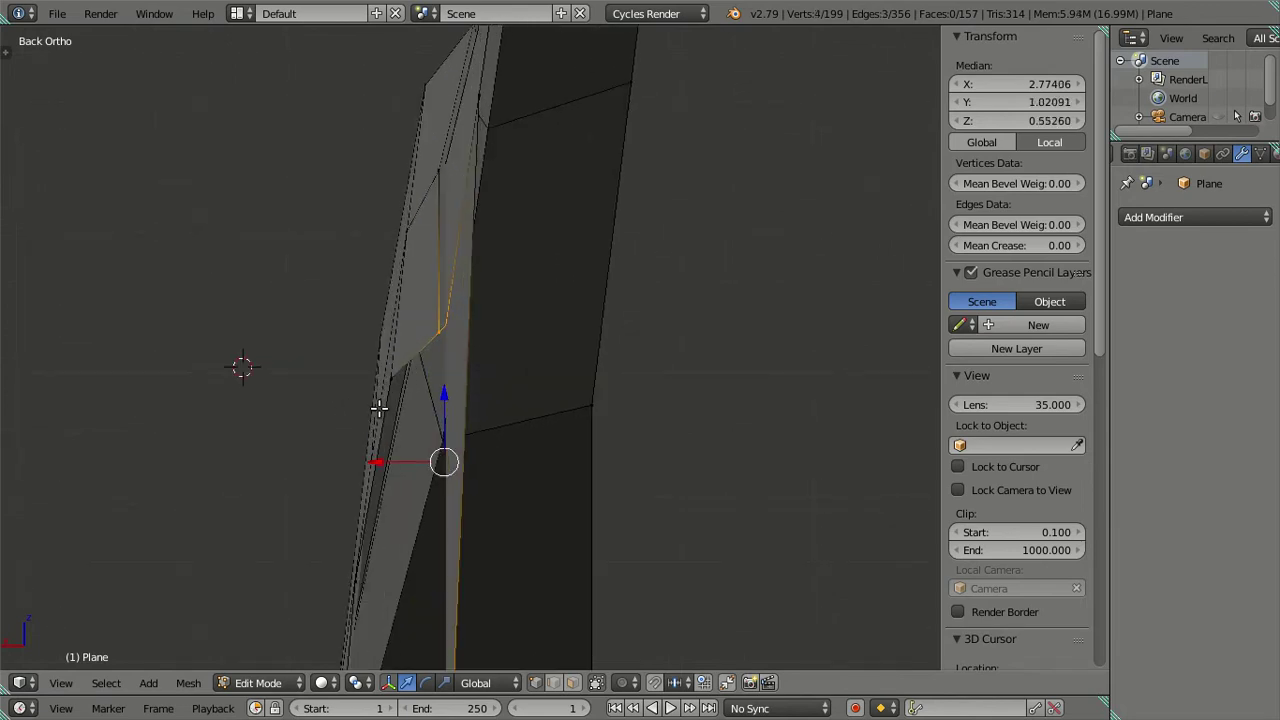
drag(383, 457, 367, 449)
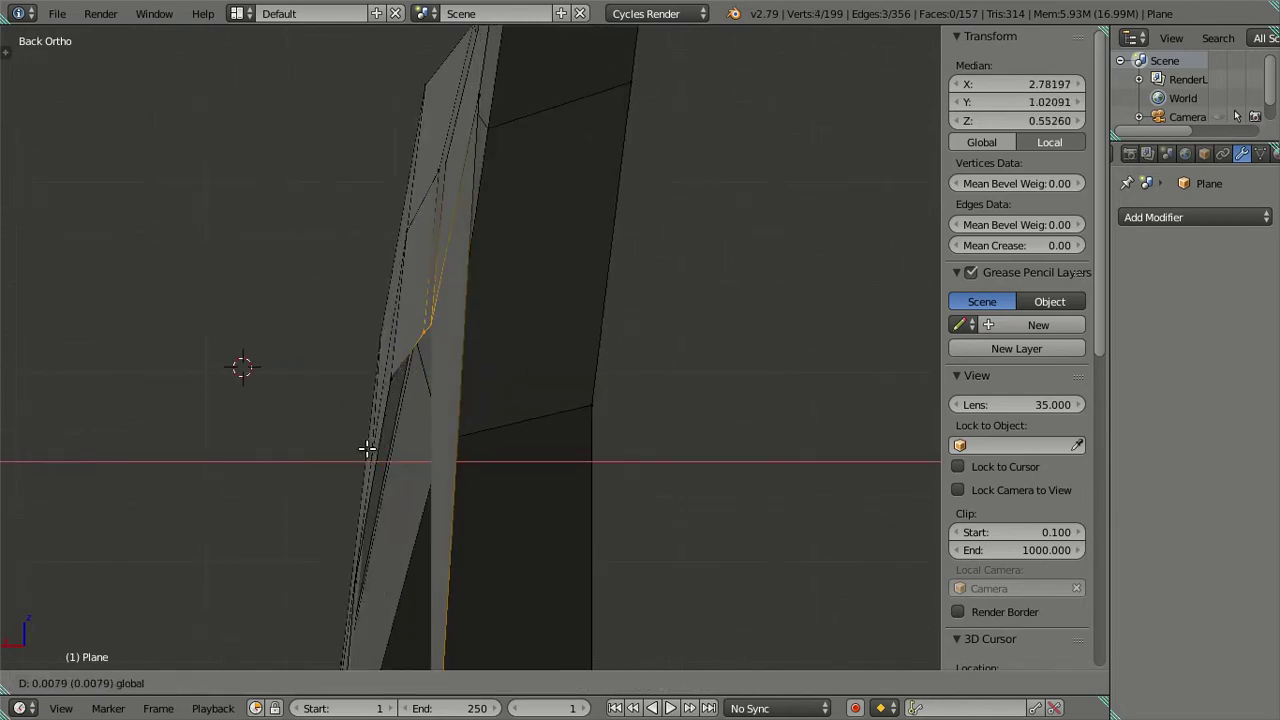
key(a)
Nudge one more strip vertex 0.0055 along X, deselect, and return to Object Mode
scroll(494, 414, up, 4)
mouse_move(446, 414)
middle_down()
mouse_move(517, 411)
mouse_move(492, 379)
mouse_move(500, 423)
mouse_move(560, 380)
mouse_move(537, 389)
mouse_move(697, 369)
mouse_move(709, 360)
mouse_move(687, 282)
mouse_move(623, 329)
mouse_move(435, 390)
mouse_move(409, 414)
mouse_move(414, 400)
mouse_move(378, 353)
middle_up()
key(Tab)
key(Tab)
scroll(594, 331, up, 3)
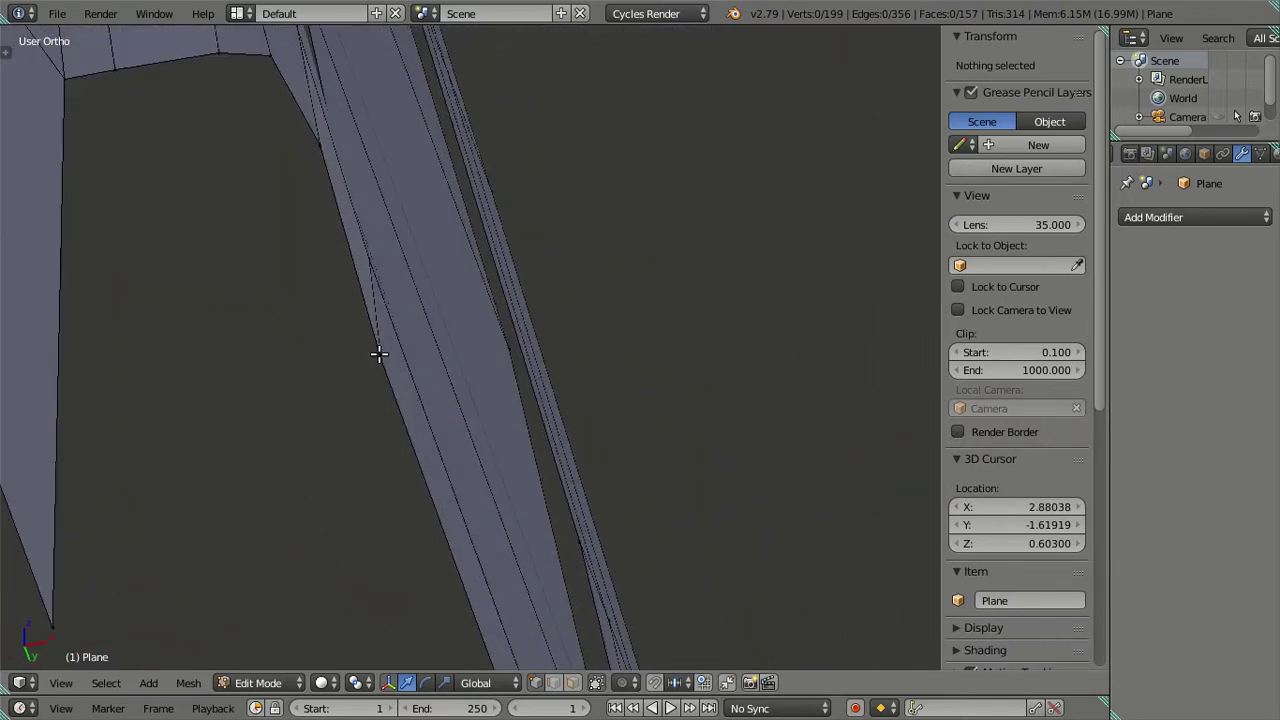
right_click(378, 353)
drag(428, 346, 437, 345)
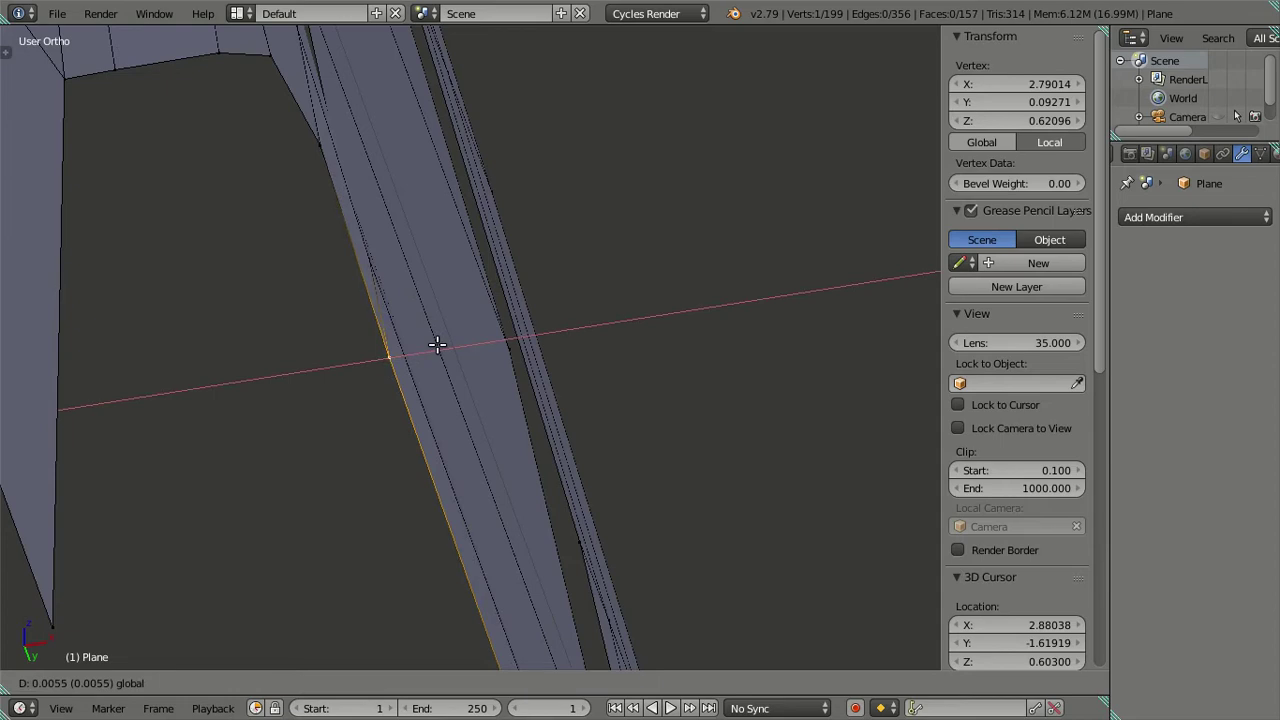
click(437, 345)
key(a)
mouse_move(420, 360)
middle_down()
mouse_move(643, 500)
mouse_move(534, 472)
mouse_move(651, 394)
mouse_move(551, 540)
mouse_move(598, 600)
mouse_move(614, 580)
mouse_move(526, 526)
mouse_move(623, 486)
middle_up()
key(Tab)
Switch to Right Ortho, enter Edit Mode, and frame the door window and roof corner
scroll(619, 450, down, 2)
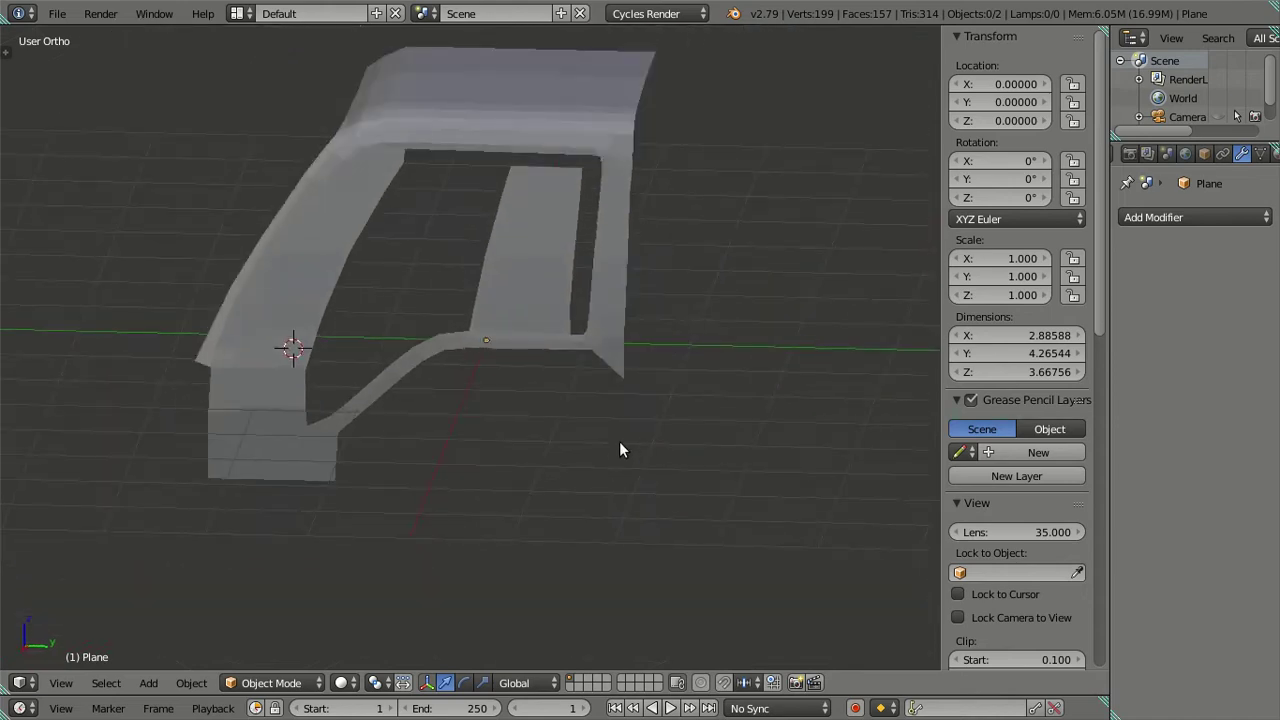
key(KP_3)
scroll(655, 420, up, 4)
key(Tab)
scroll(697, 388, down, 2)
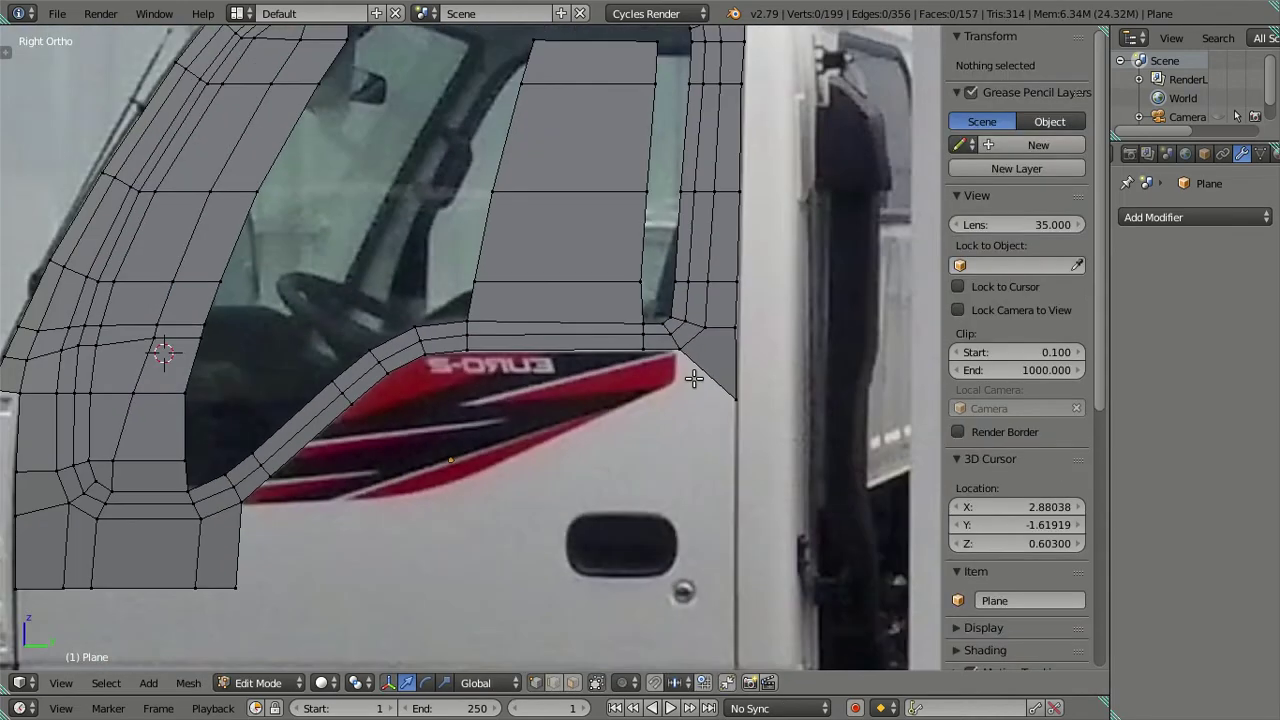
shift+middle_drag(414, 430, 520, 556)
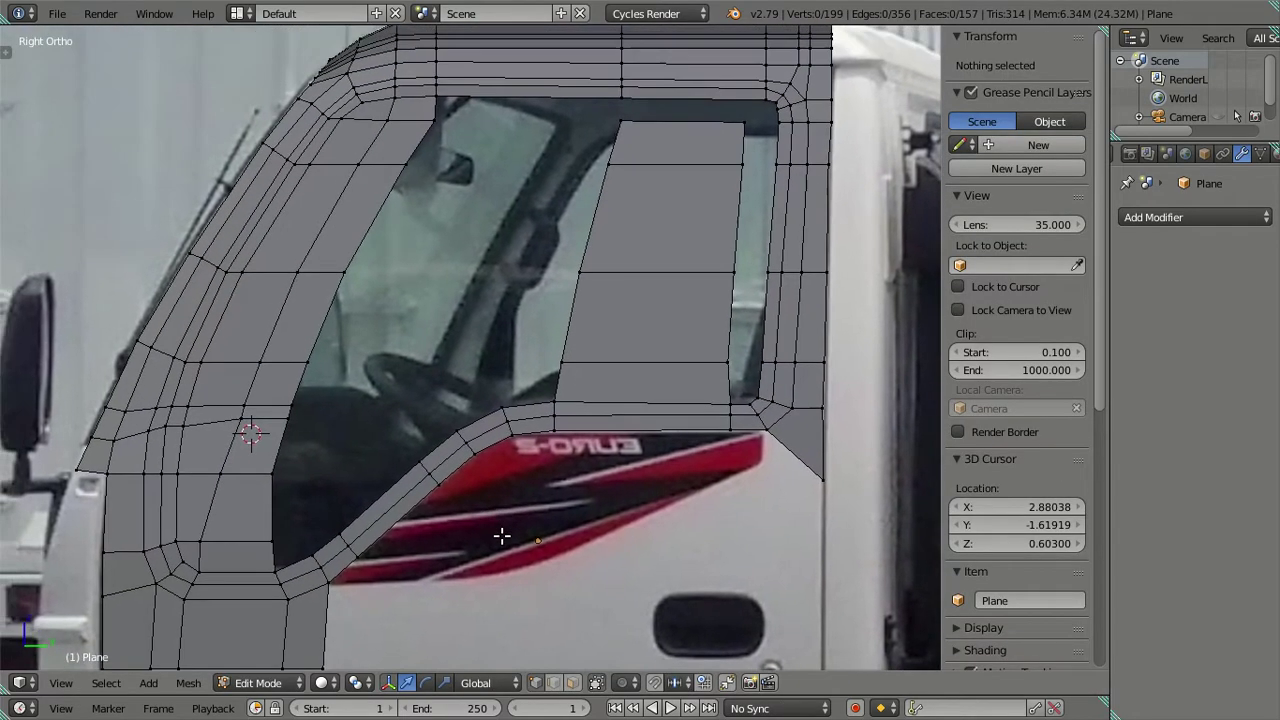
shift+middle_drag(709, 289, 586, 306)
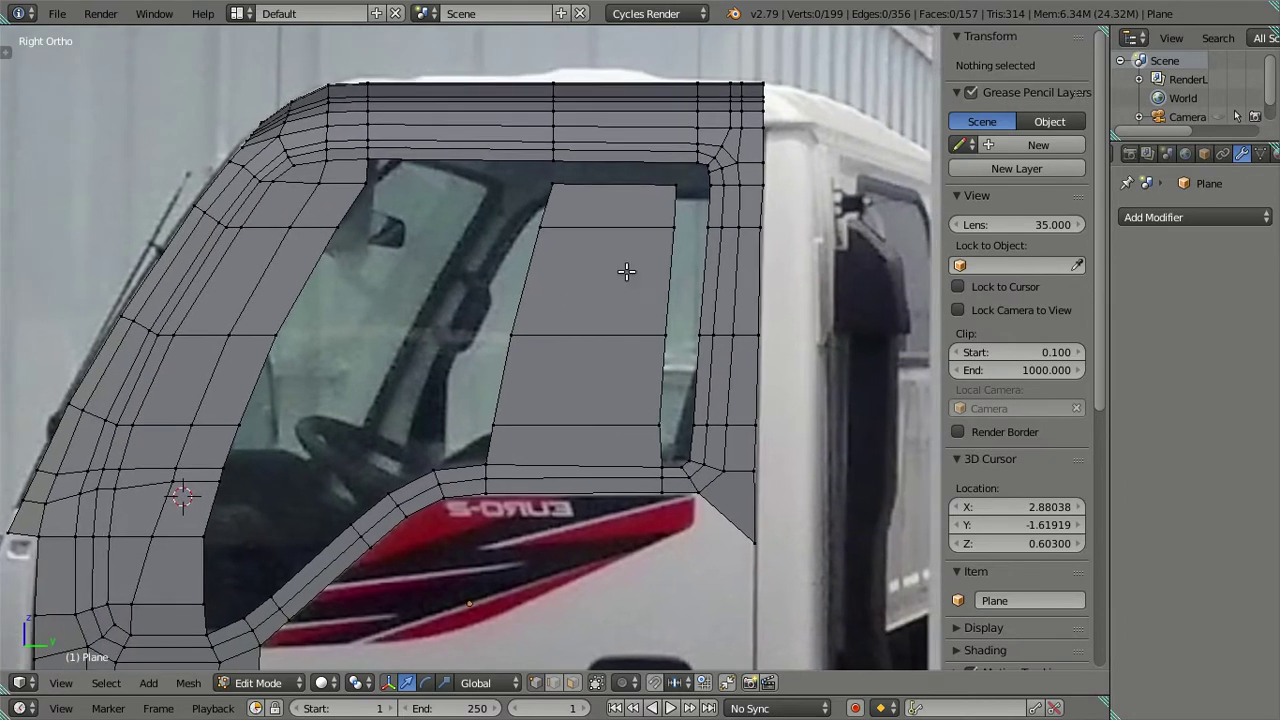
scroll(702, 240, up, 1)
scroll(650, 270, down, 2)
scroll(640, 270, up, 3)
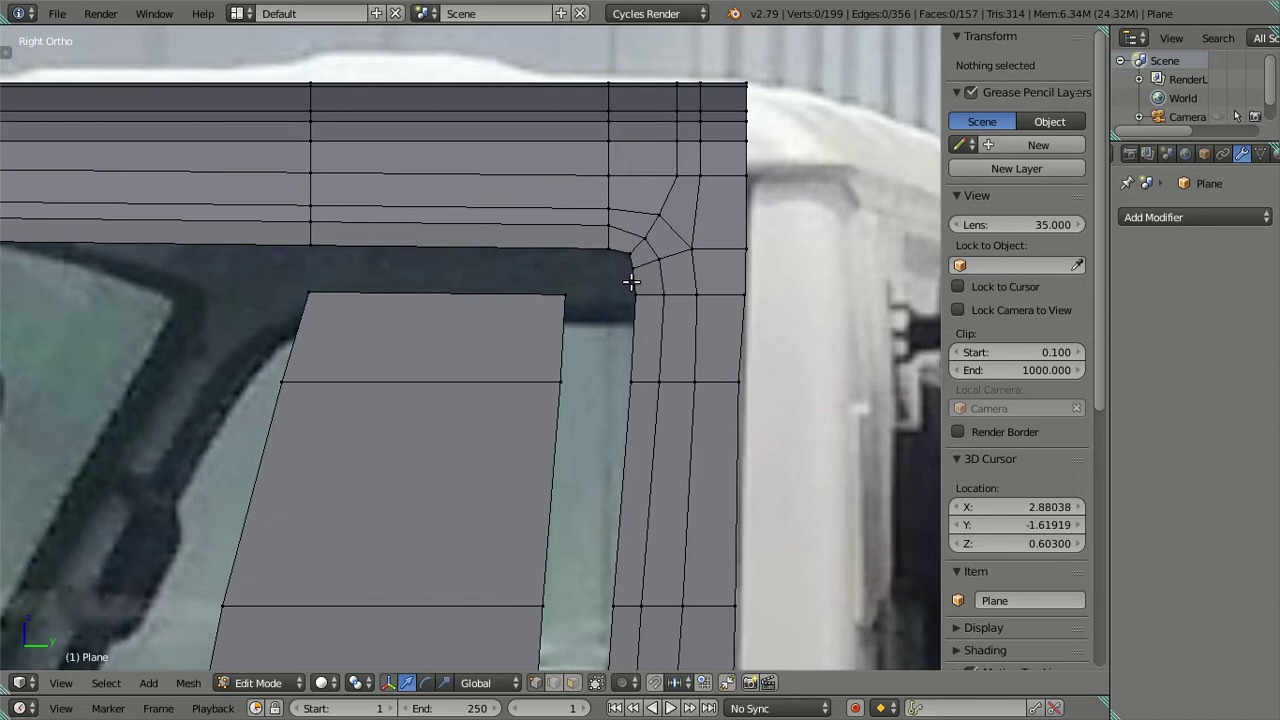
scroll(631, 282, down, 6)
scroll(540, 360, up, 2)
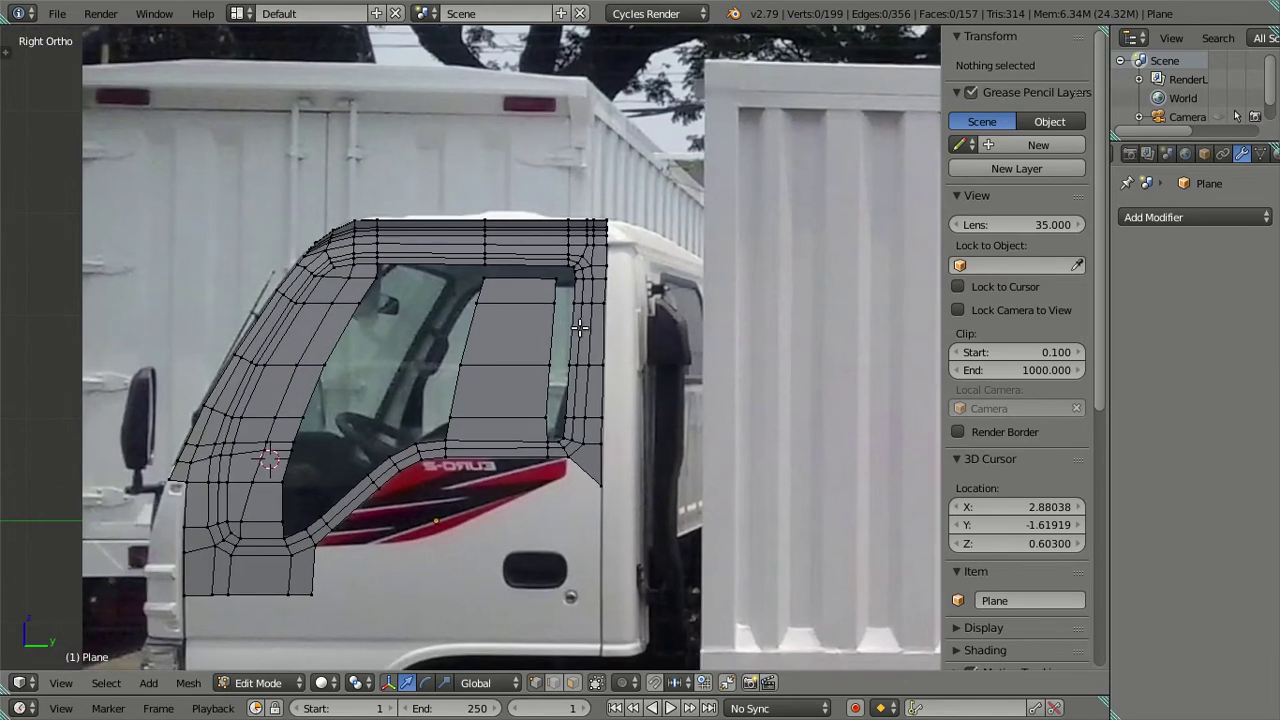
scroll(577, 329, up, 2)
scroll(600, 310, up, 1)
scroll(670, 255, up, 2)
shift+middle_drag(775, 176, 528, 368)
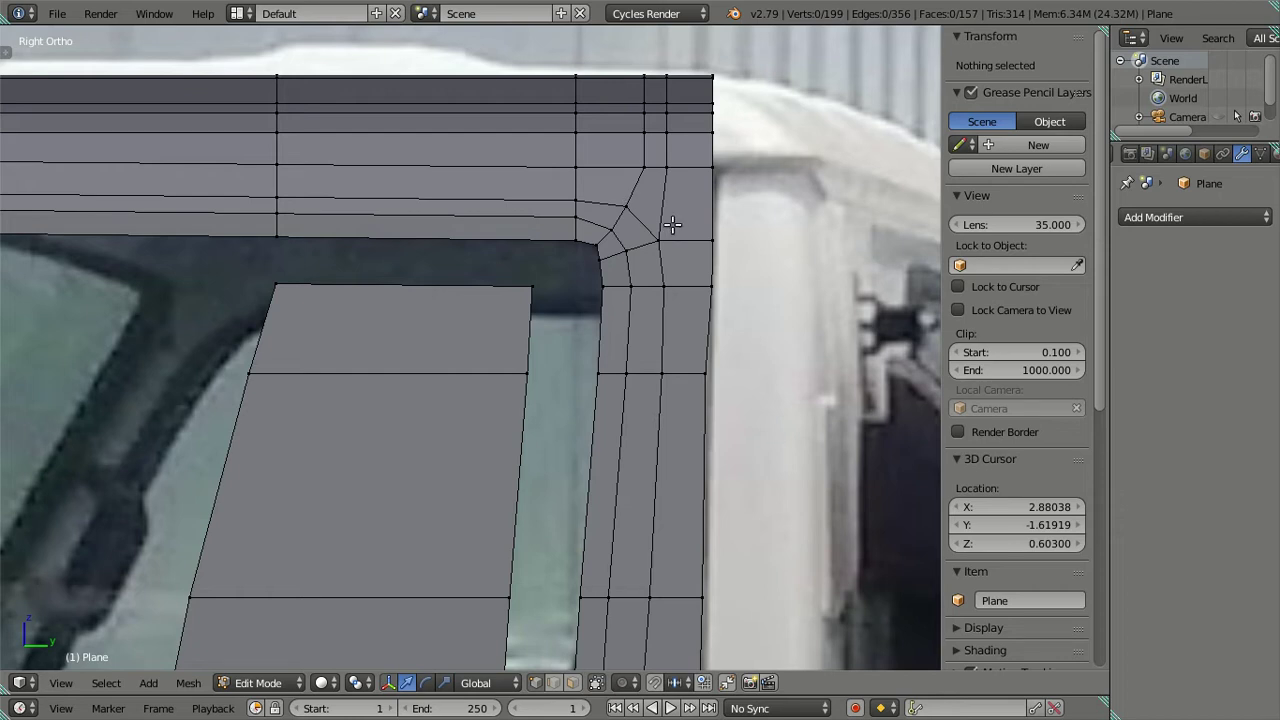
Select the edge loop around the window's top edge, then leave Edit Mode
scroll(672, 224, down, 1)
scroll(672, 224, down, 2)
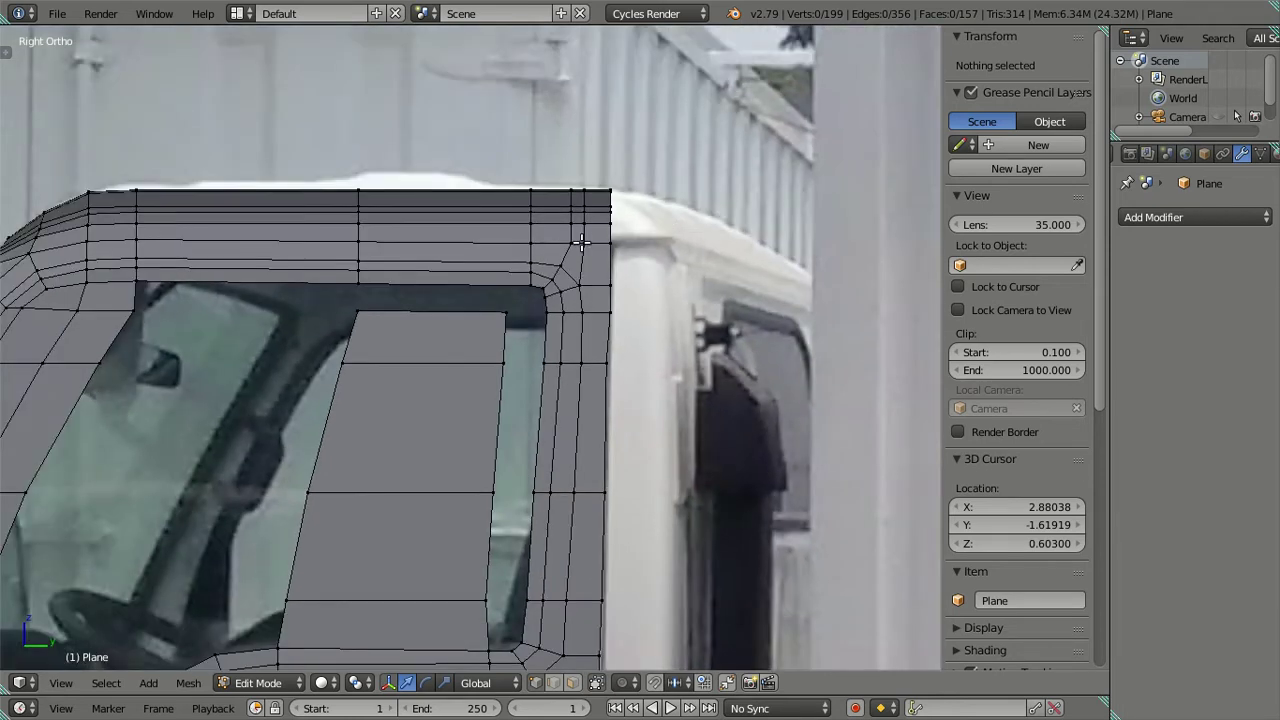
alt+right_click(510, 259)
scroll(505, 268, down, 2)
scroll(545, 239, up, 2)
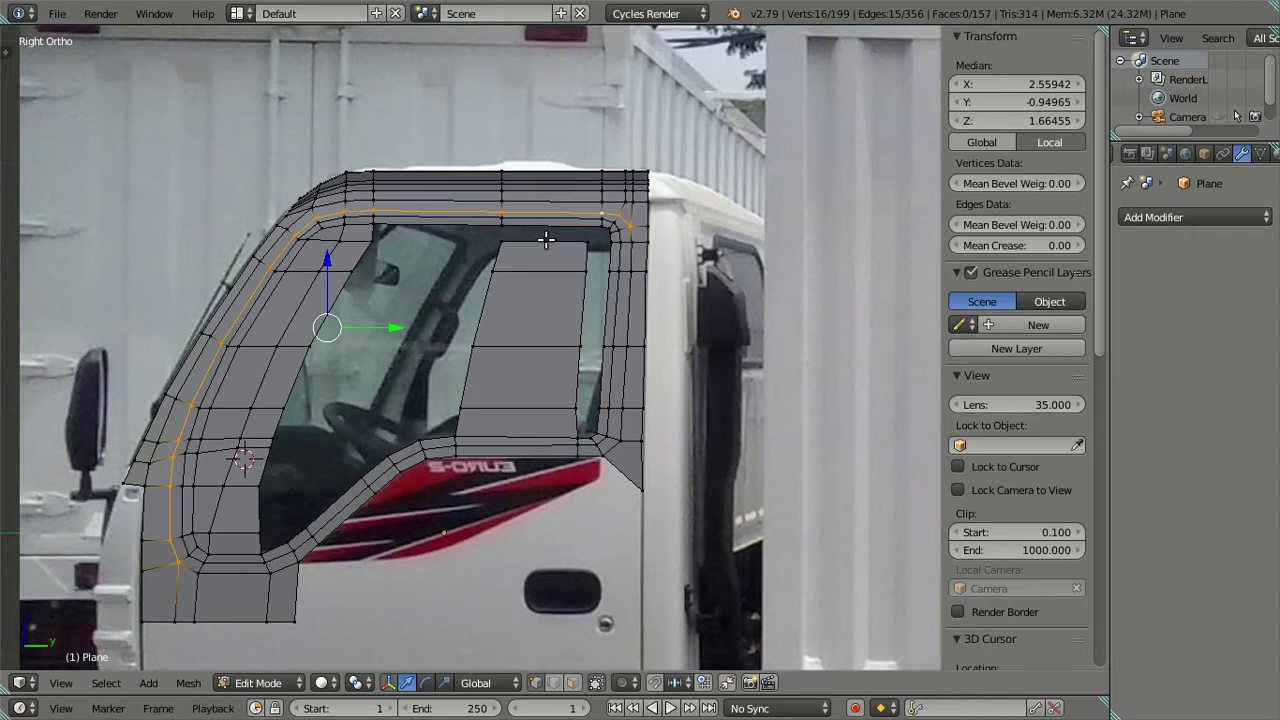
key(Tab)
mouse_move(499, 454)
middle_down()
mouse_move(622, 352)
mouse_move(444, 550)
mouse_move(463, 522)
middle_up()
Back in Right Ortho Edit Mode, zoom onto the window's upper rear corner
key(KP_3)
key(Tab)
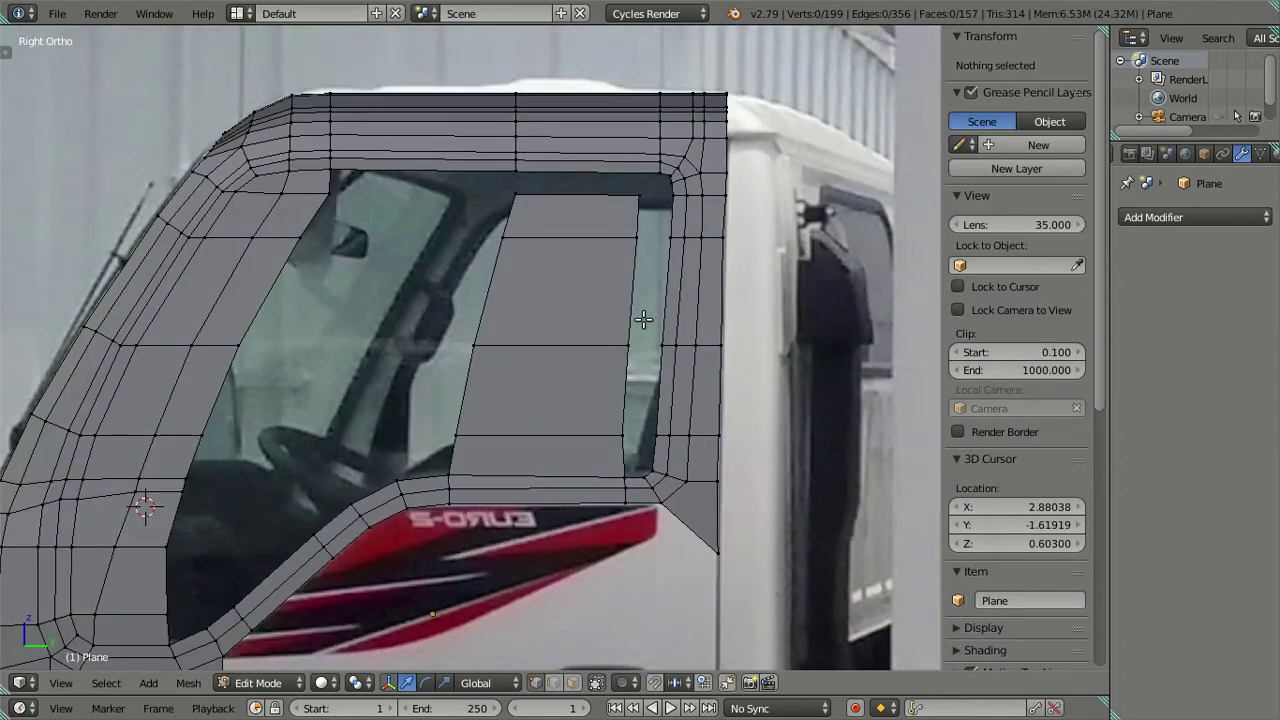
scroll(640, 350, up, 2)
scroll(647, 360, up, 3)
scroll(647, 360, up, 1)
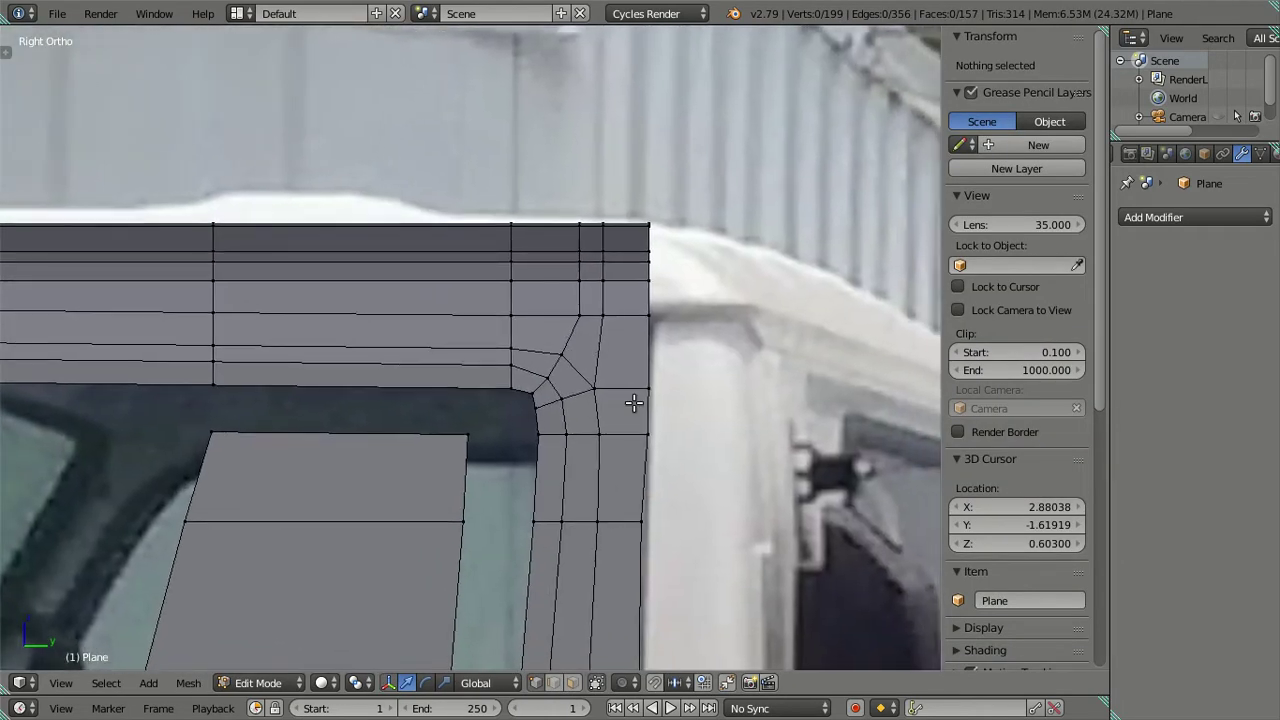
scroll(640, 385, up, 1)
shift+middle_drag(680, 369, 587, 377)
scroll(589, 379, up, 2)
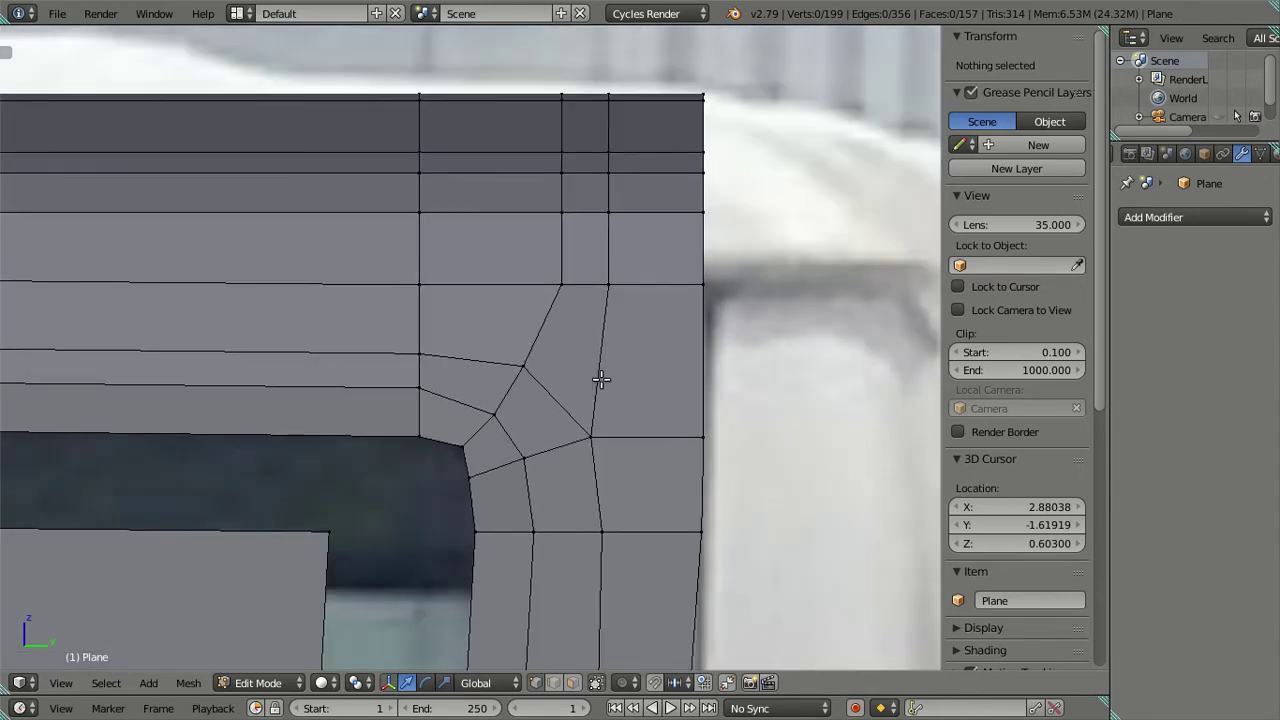
Switch to edge select and dissolve the vertical edge loop at the window's upper rear corner
key(ctrl+Tab)
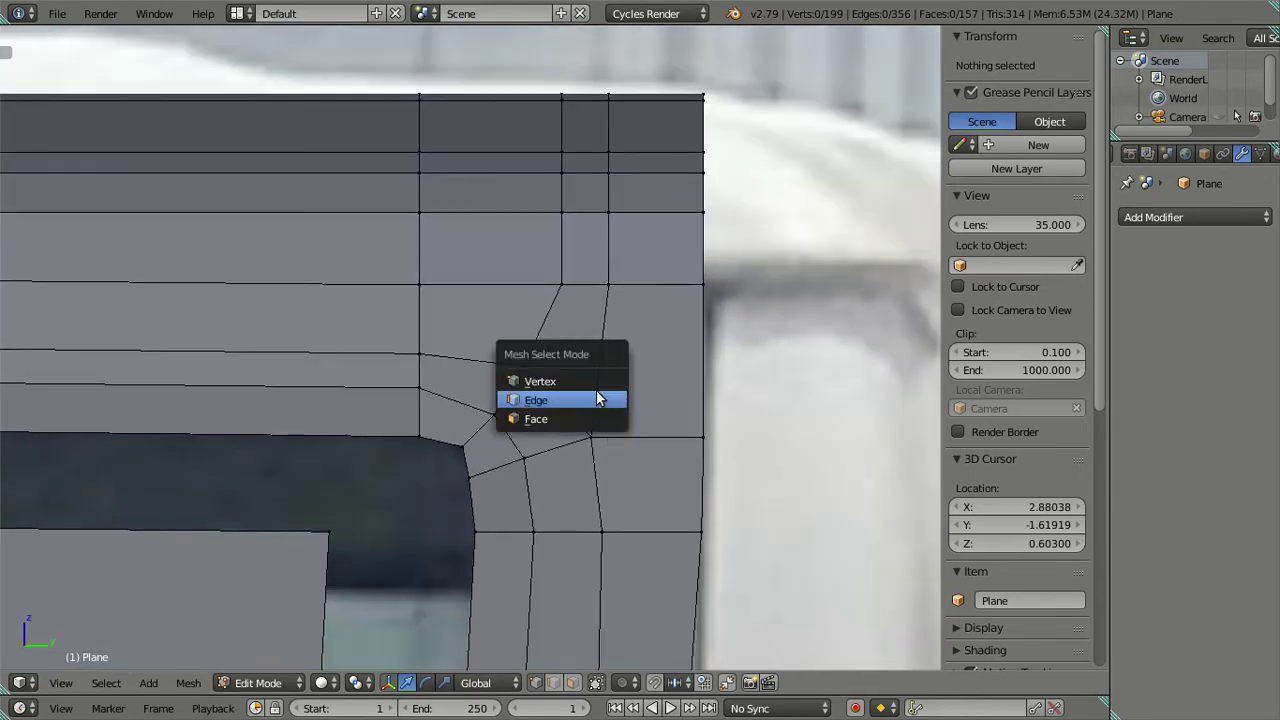
click(600, 397)
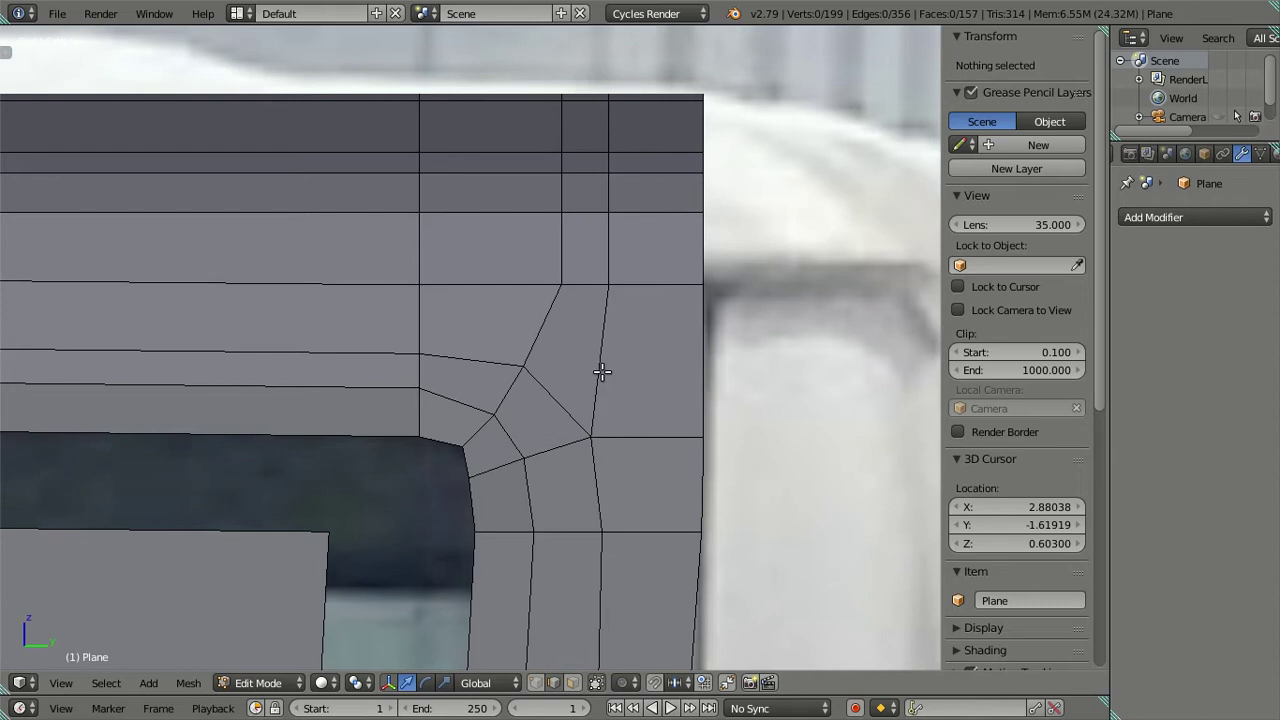
alt+right_click(547, 328)
key(x)
click(668, 489)
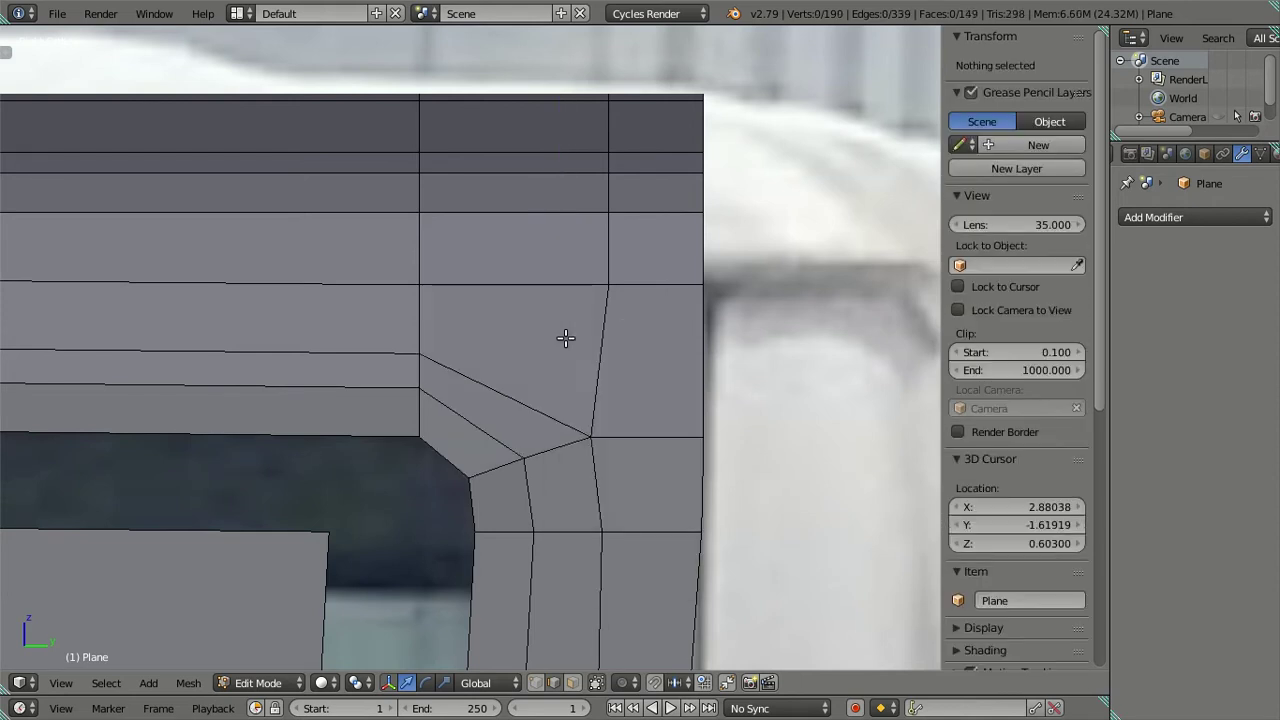
Select the short corner edges and raise the corner point slightly along Z
right_click(550, 468)
shift+right_click(463, 466)
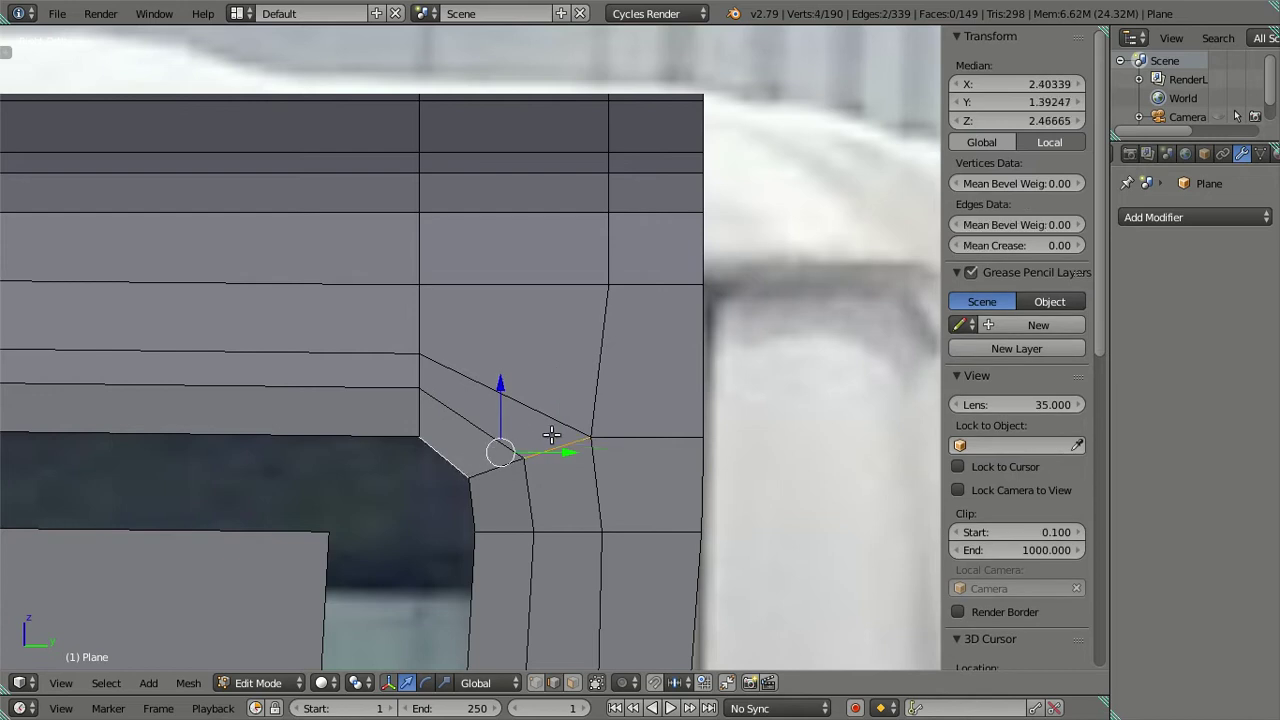
right_click(494, 469)
shift+right_click(641, 437)
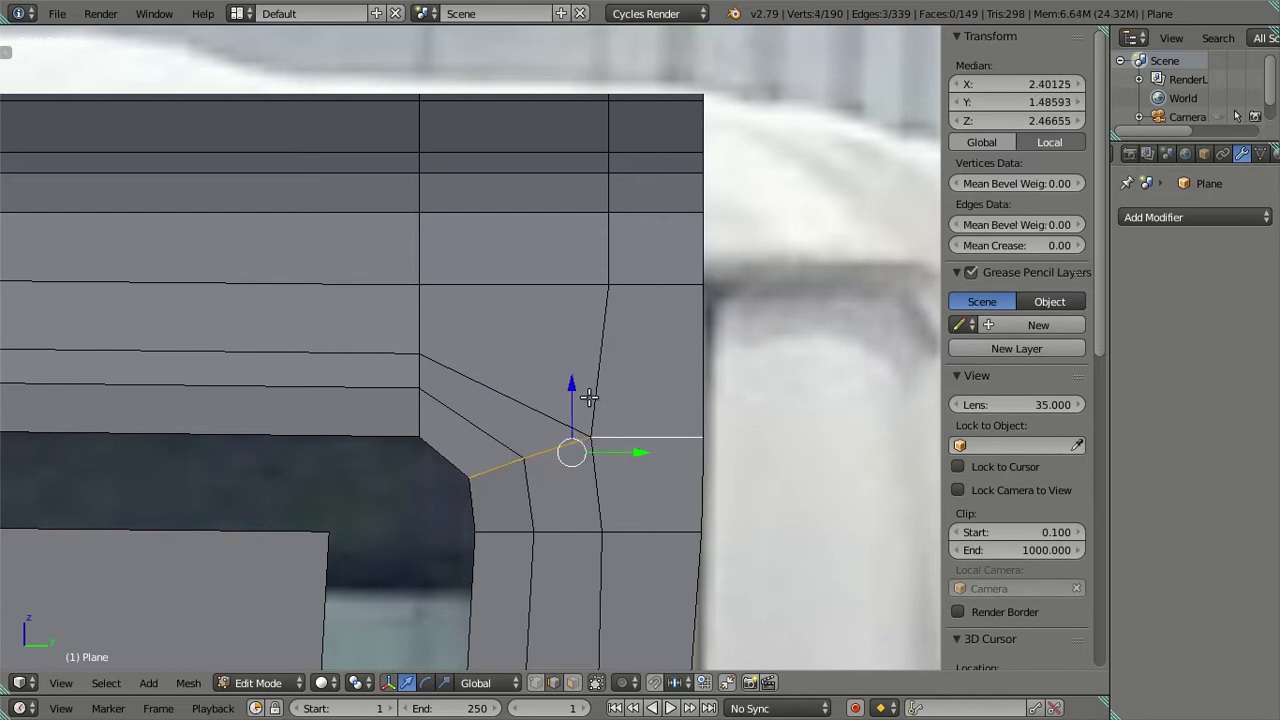
key(g)
key(z)
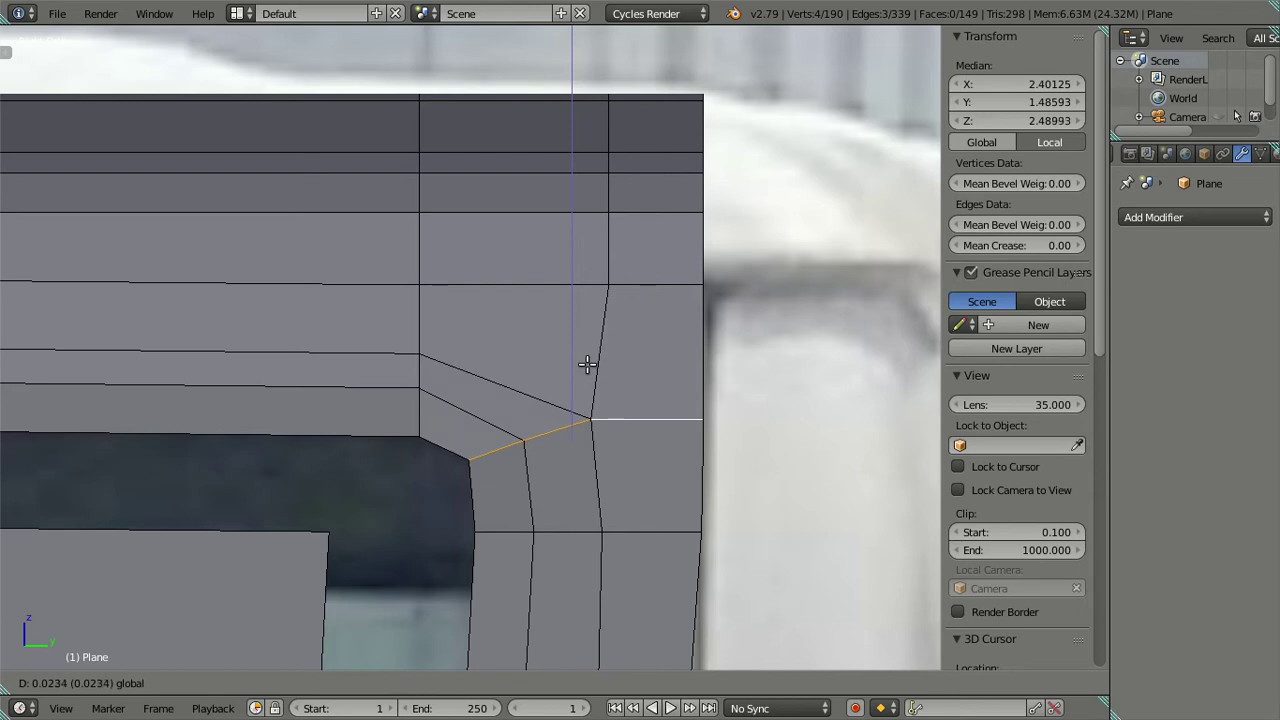
click(589, 352)
mouse_move(589, 352)
middle_down()
mouse_move(507, 449)
mouse_move(500, 437)
mouse_move(491, 474)
mouse_move(614, 477)
mouse_move(551, 489)
mouse_move(586, 500)
mouse_move(670, 480)
middle_up()
Return to Right view, clear the selection, and show the mesh as wireframe over the photo
key(KP_3)
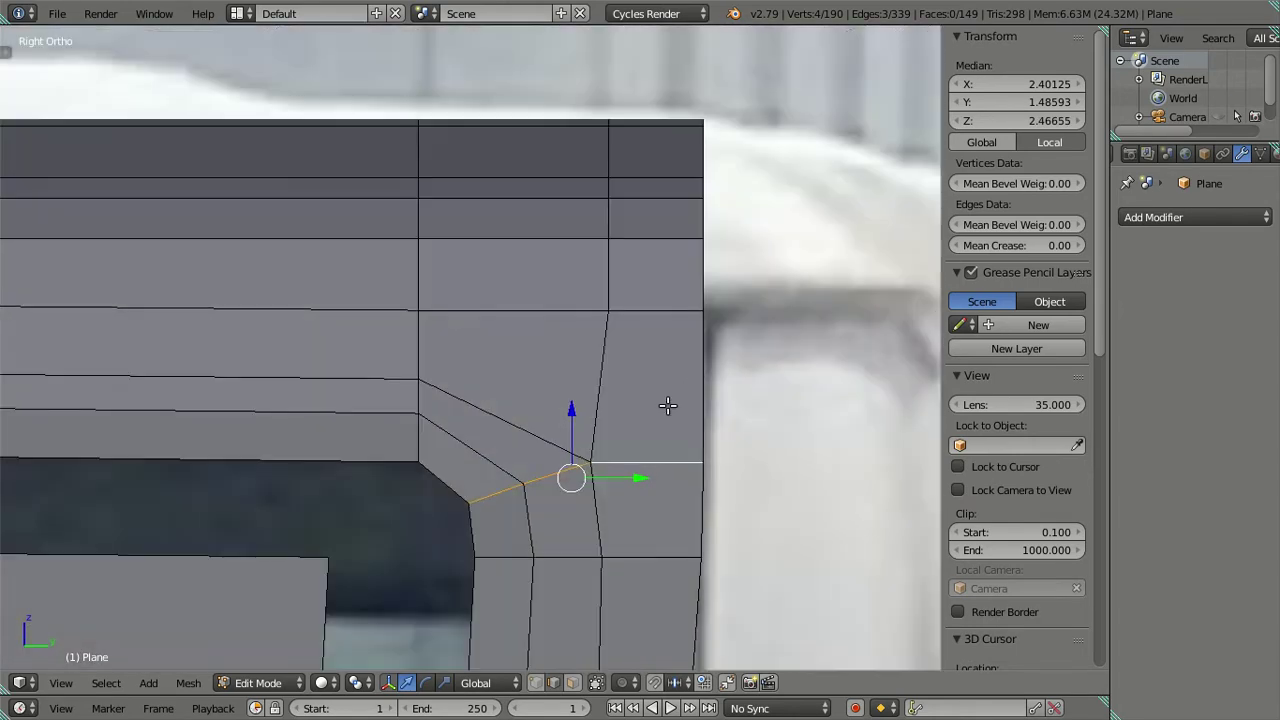
key(a)
key(z)
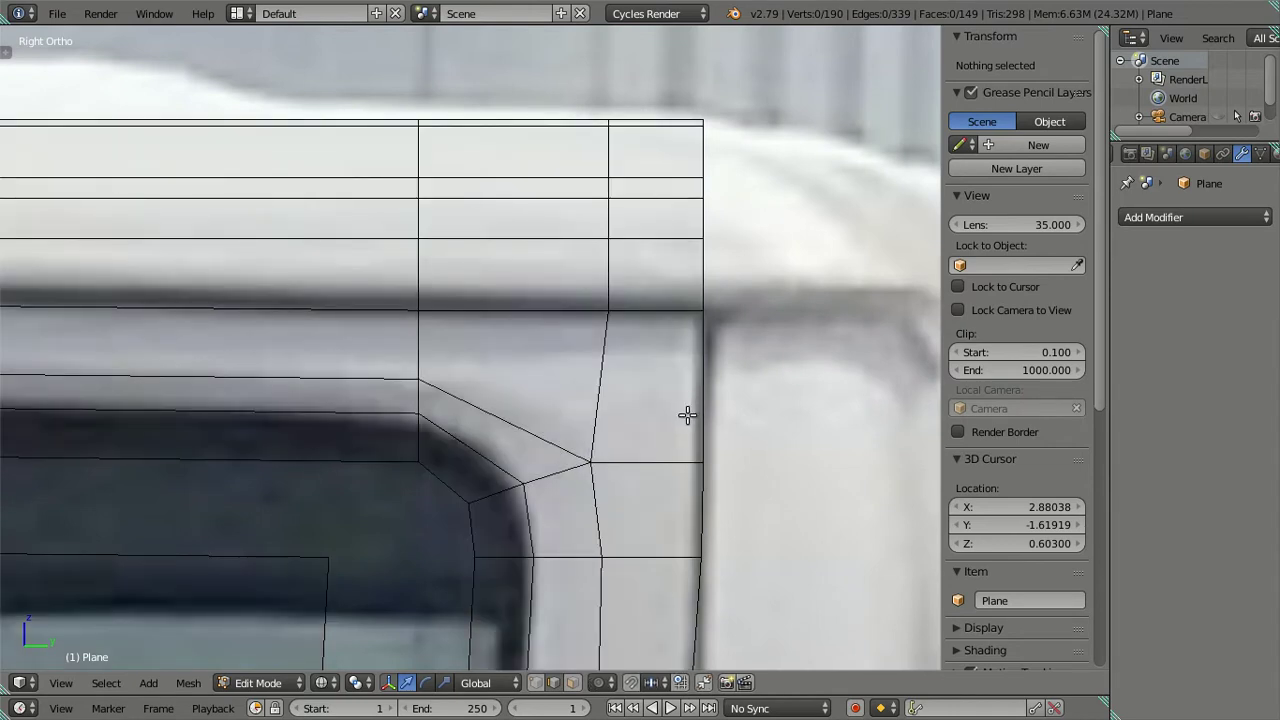
key(ctrl+r)
Add two horizontal loop cuts above the rear window corner and dissolve the unneeded new edges
scroll(680, 421, up, 1)
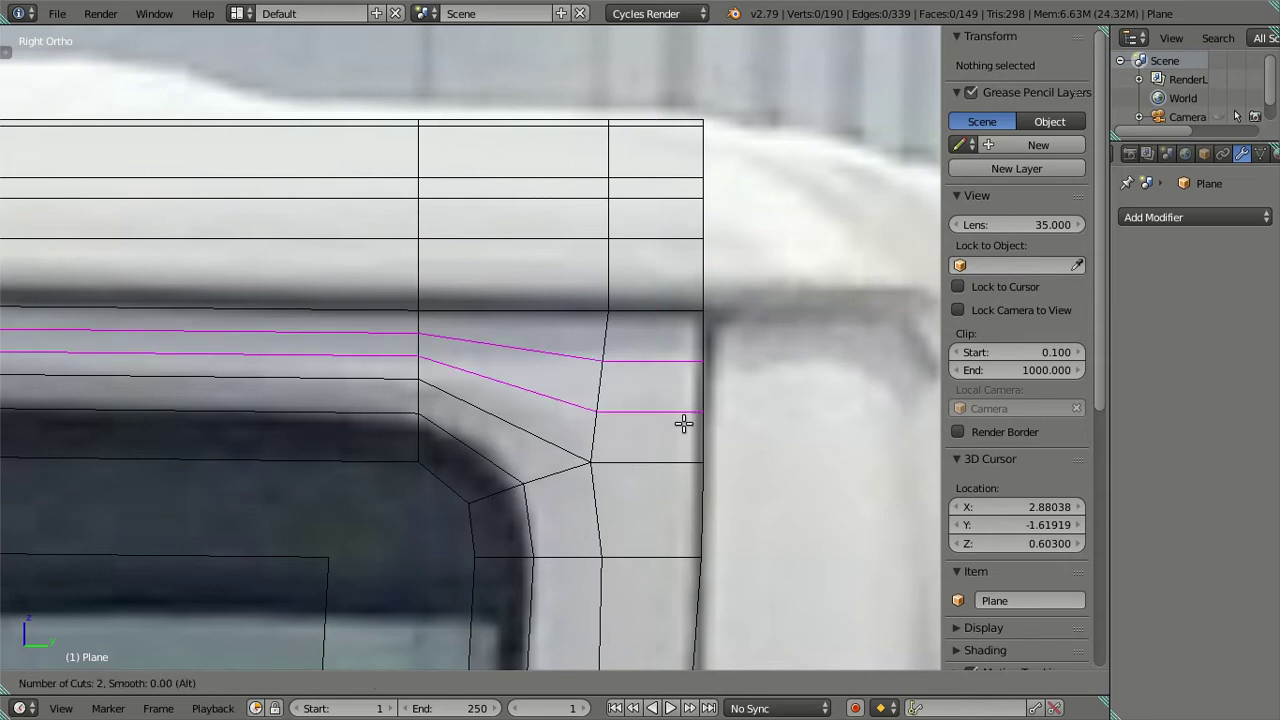
click(683, 424)
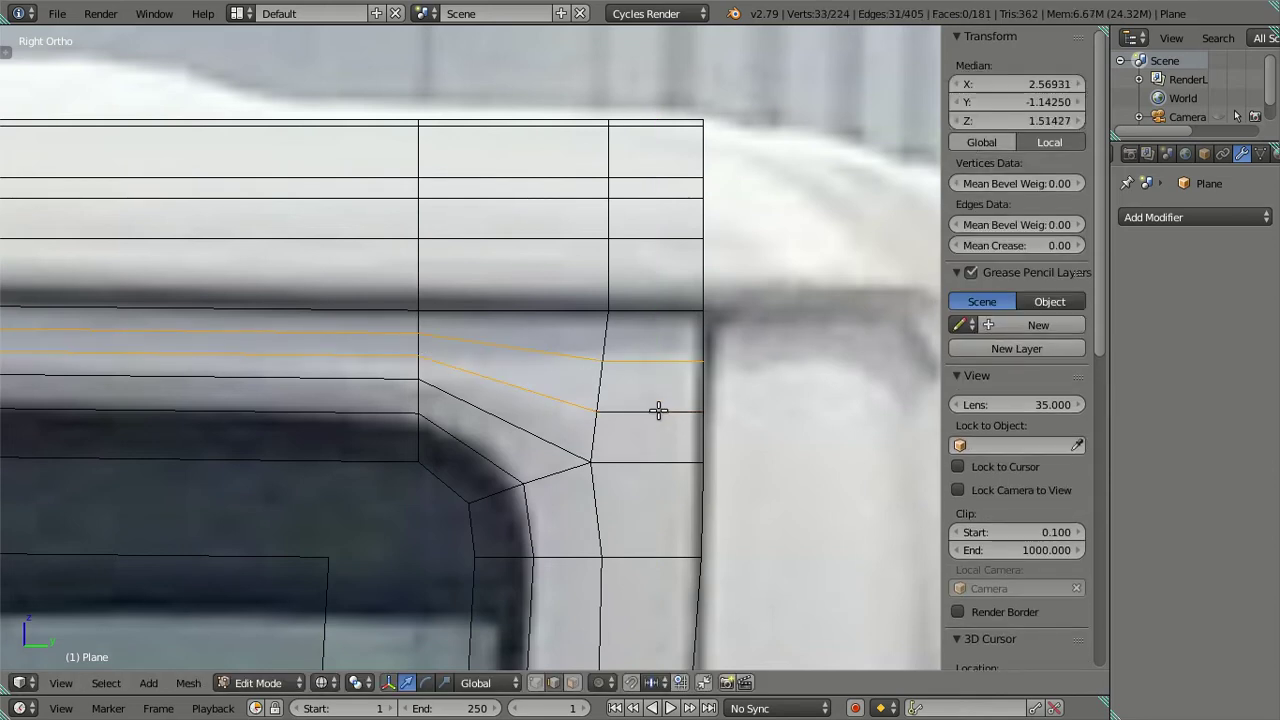
key(x)
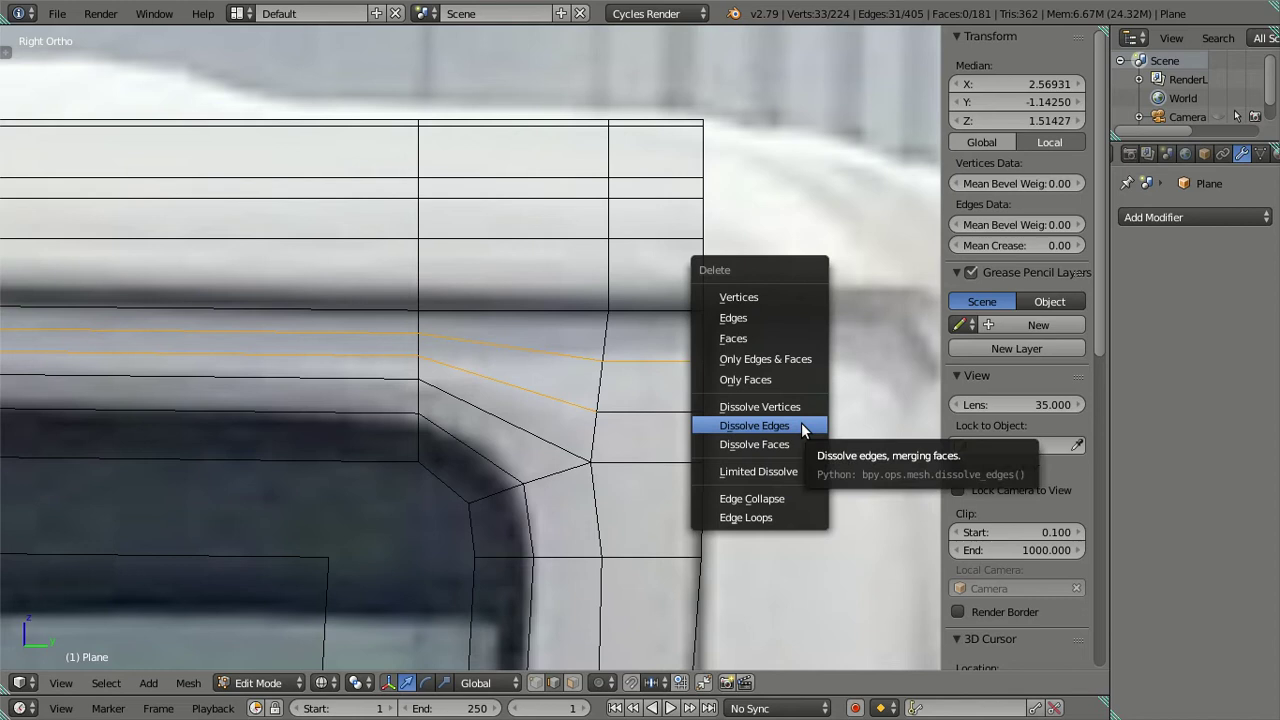
click(801, 425)
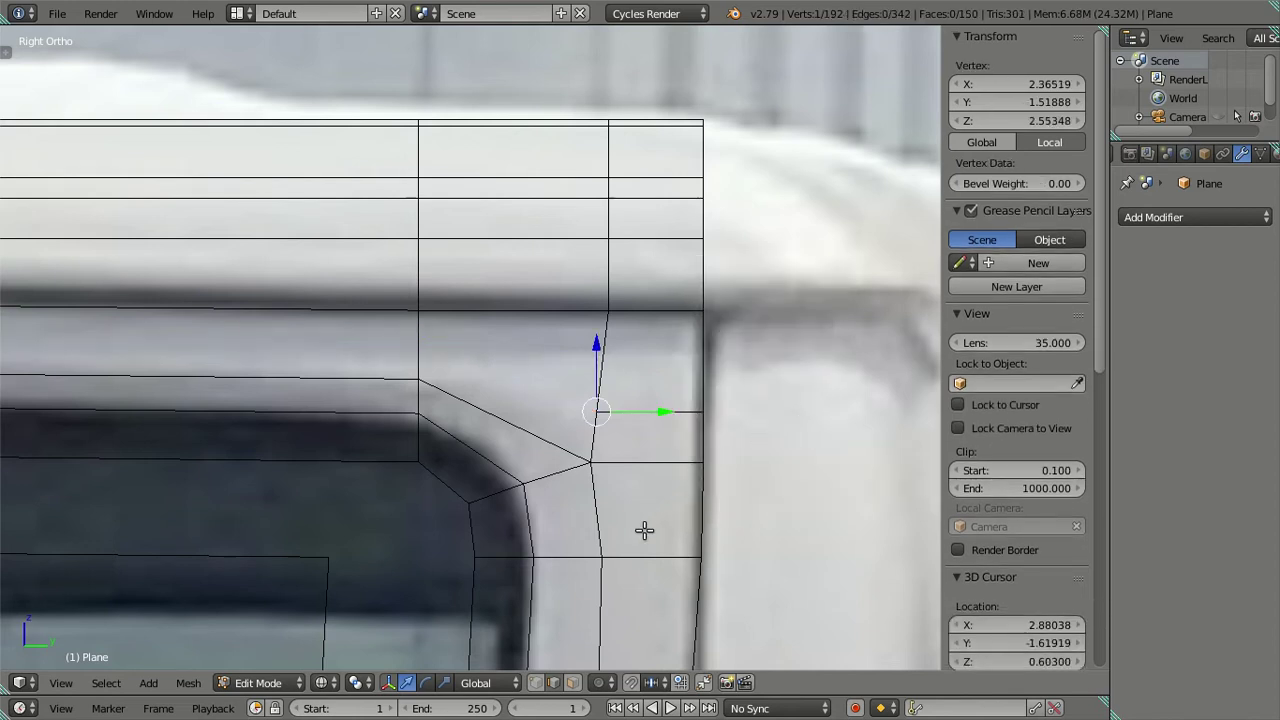
Merge the stray vertex pairs At First and At Last so the edge reaches the cab's rear edge
shift+right_click(590, 461)
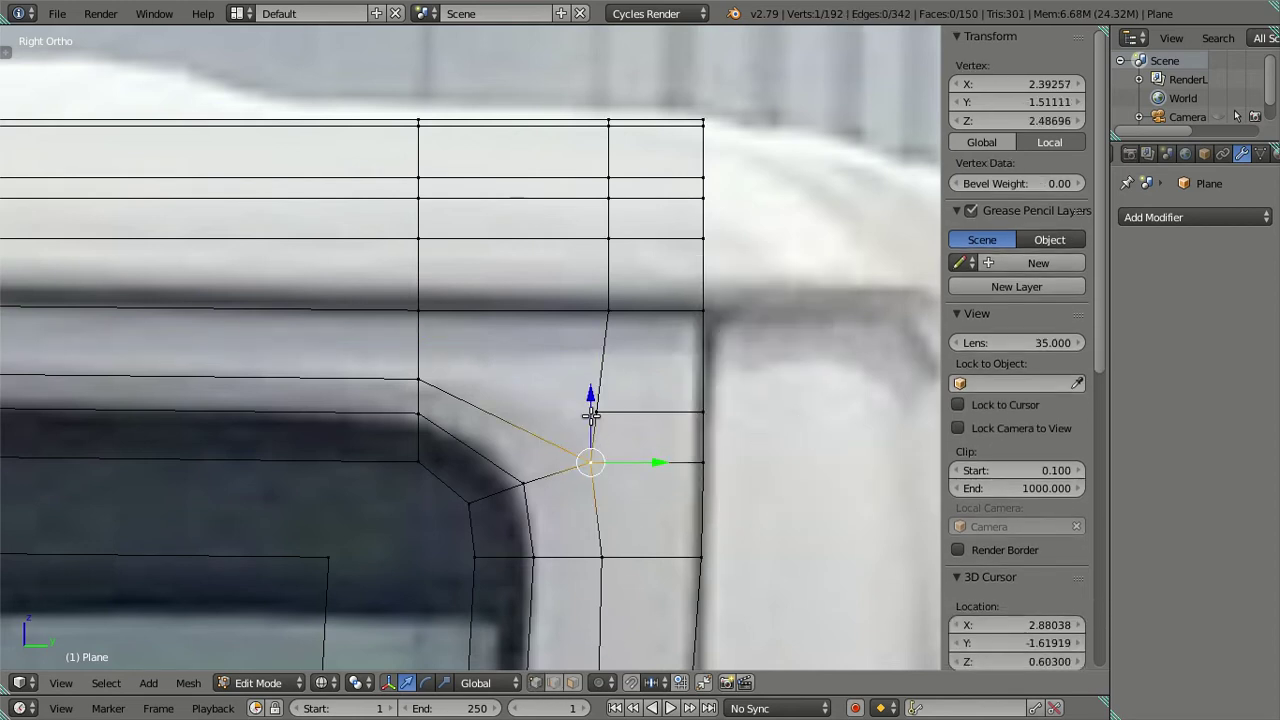
key(alt+m)
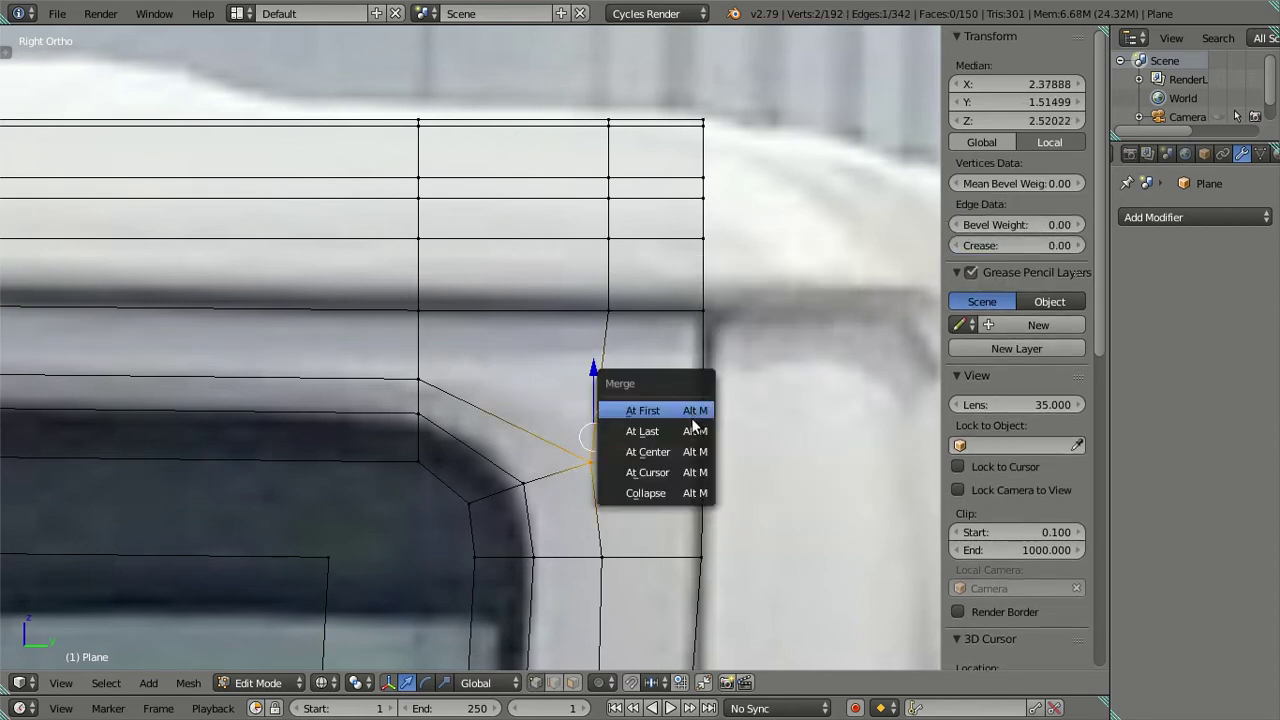
click(692, 417)
right_click(703, 412)
right_click(703, 460)
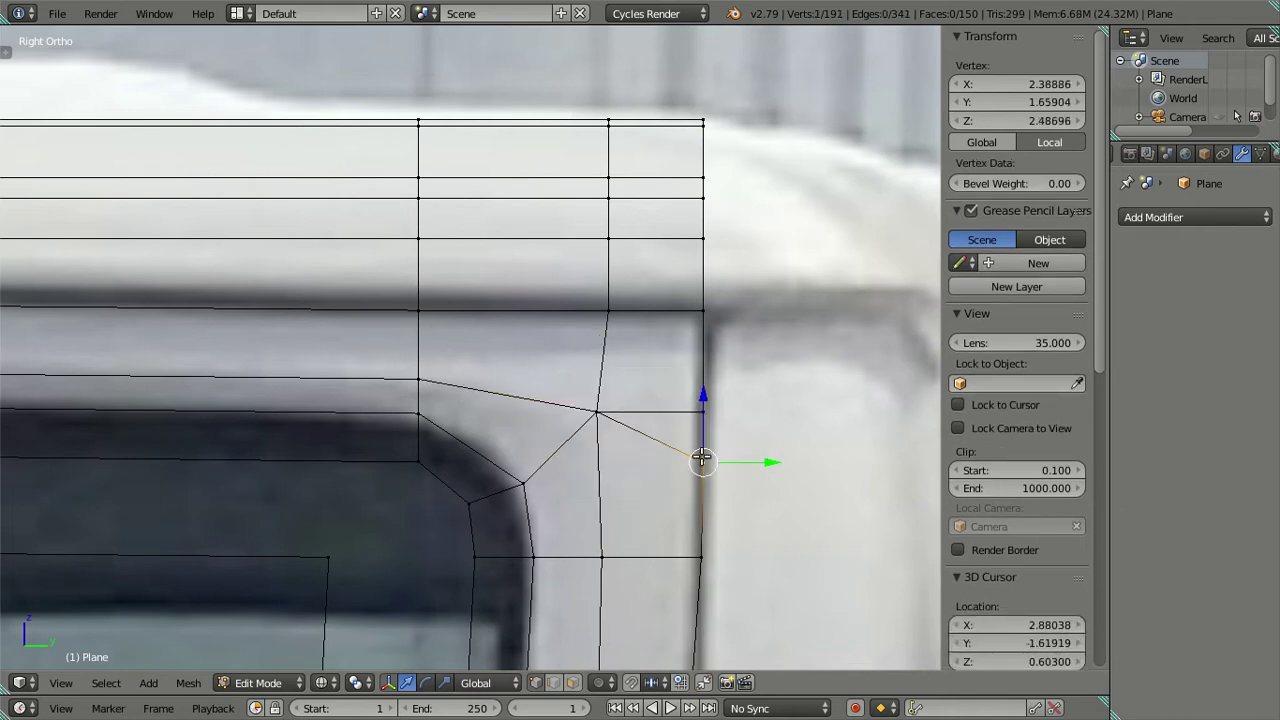
shift+right_click(704, 413)
key(alt+m)
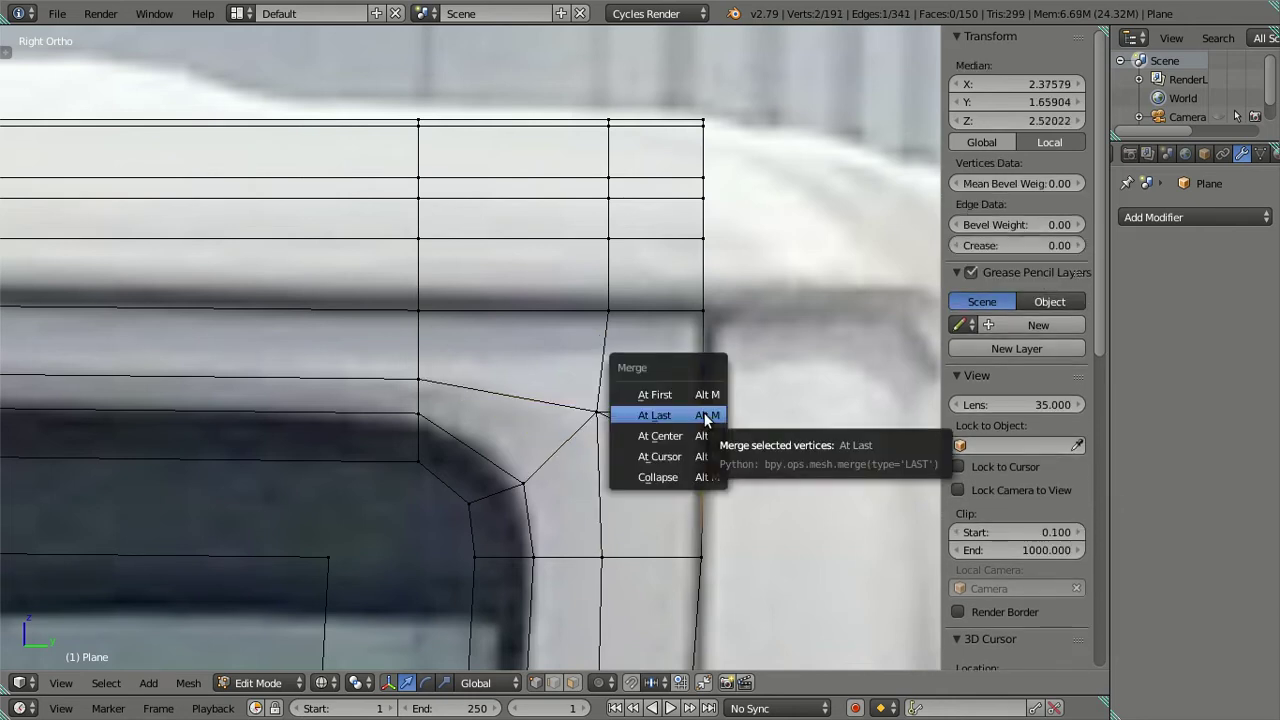
click(702, 414)
Lower the window's corner bevel vertex along Z to about 2.45911 to fit the photo
scroll(632, 517, down, 2)
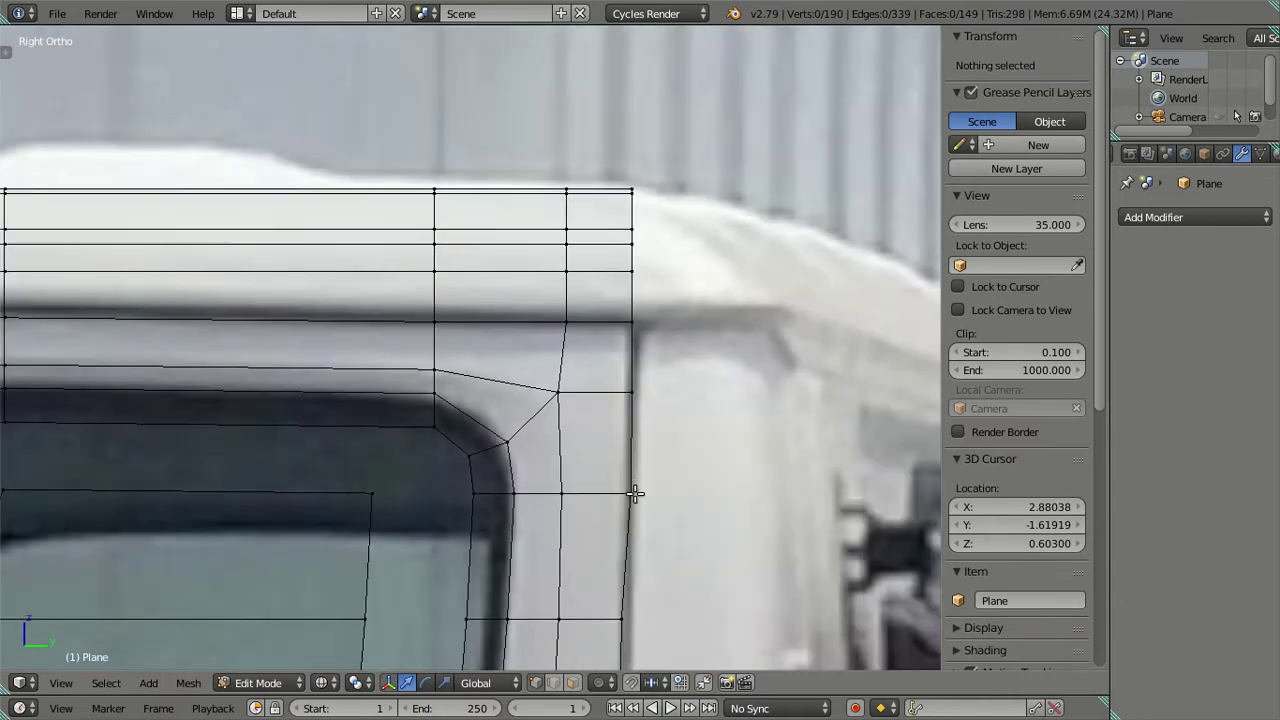
scroll(483, 430, up, 1)
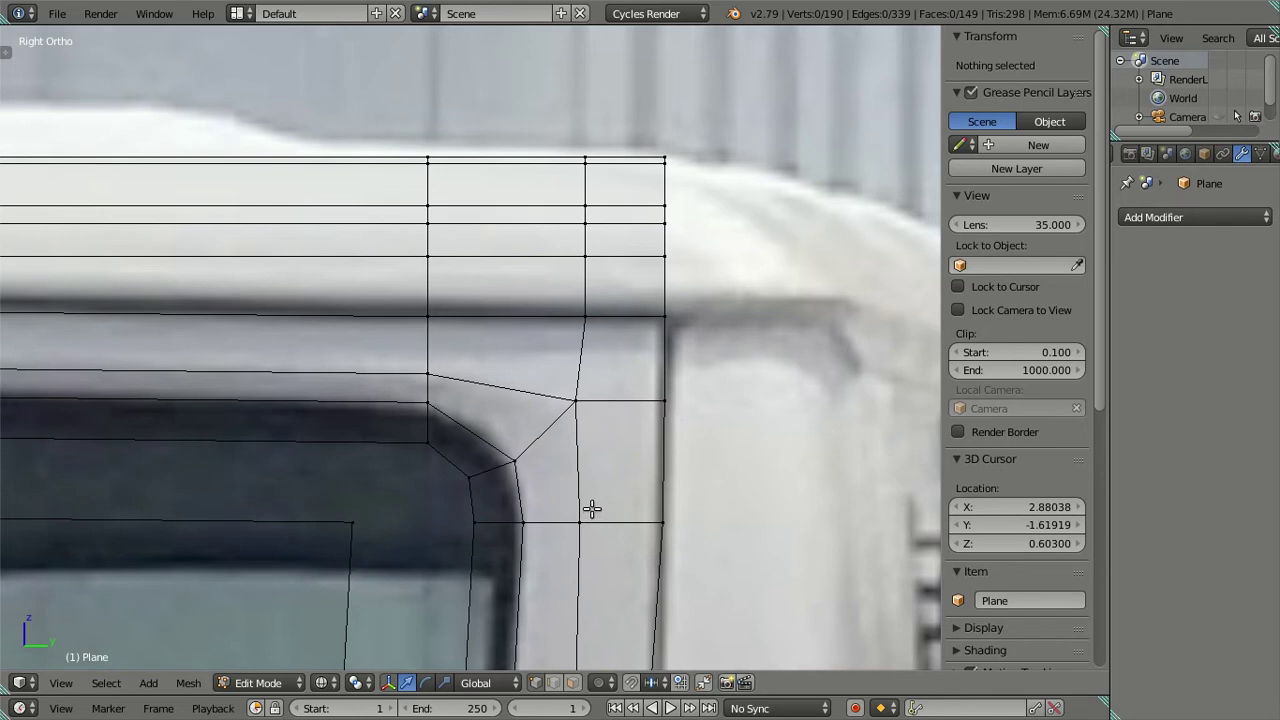
right_click(474, 522)
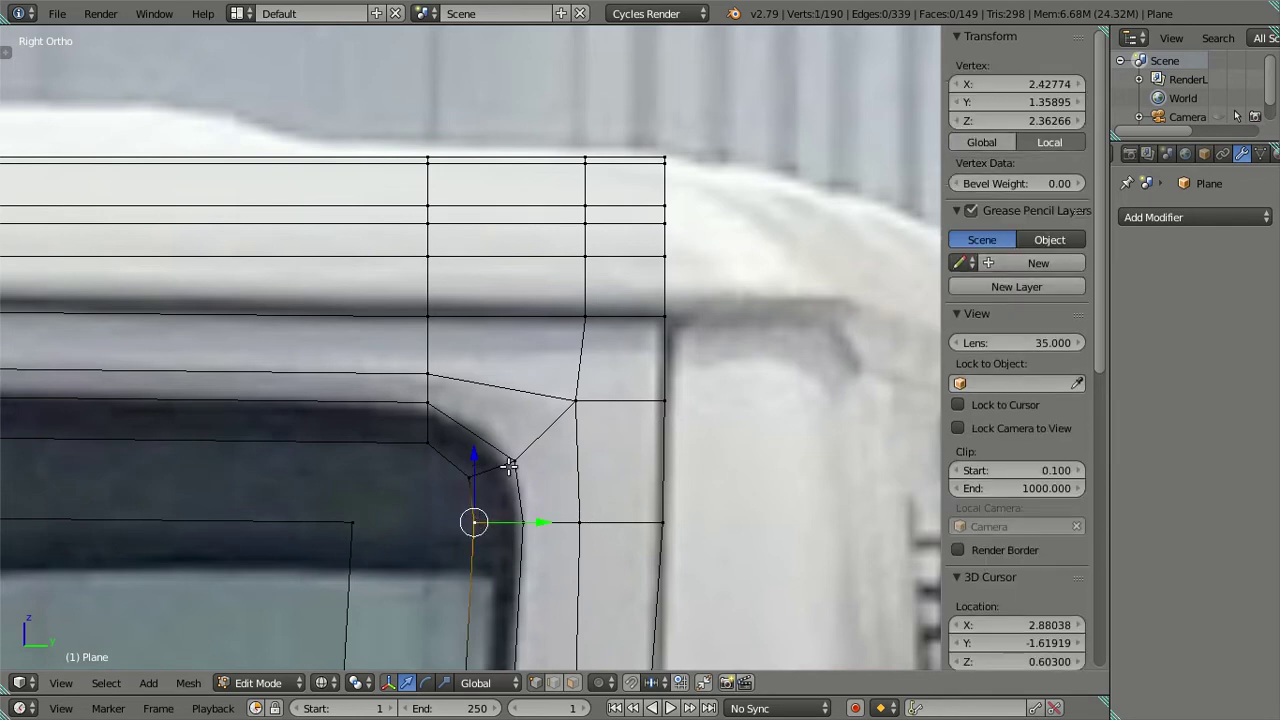
scroll(582, 510, down, 2)
key(a)
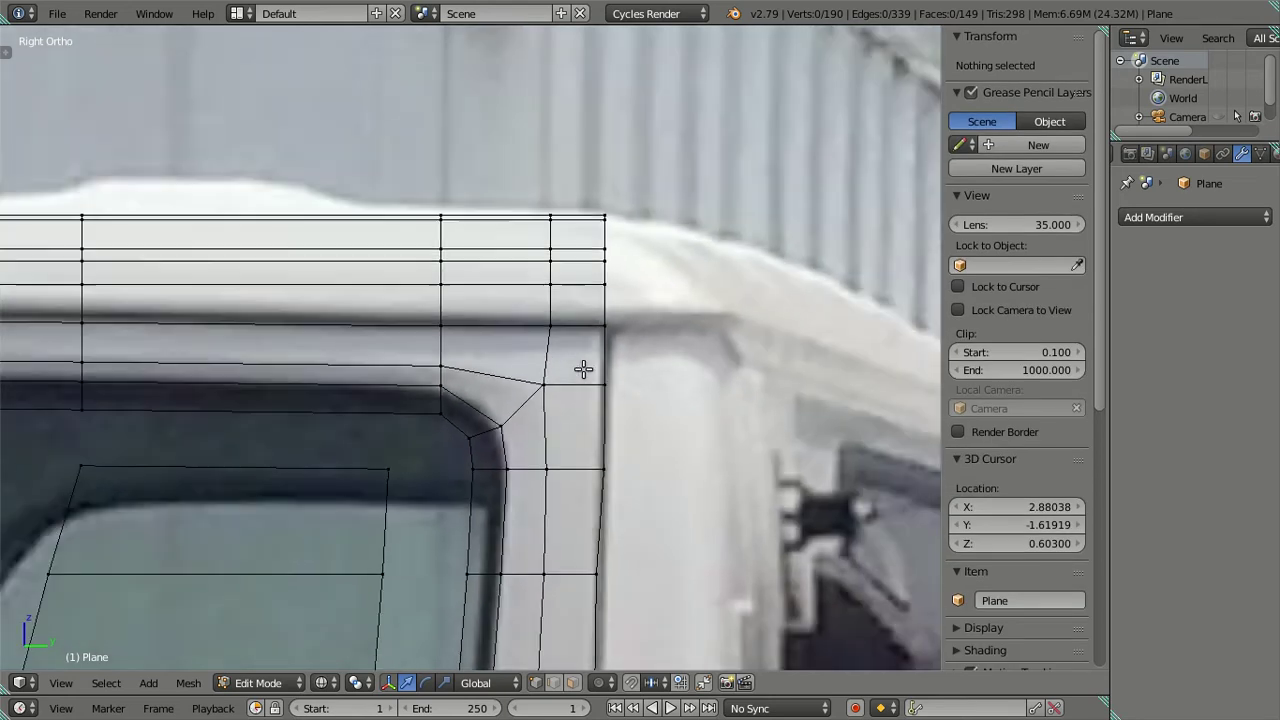
right_click(545, 468)
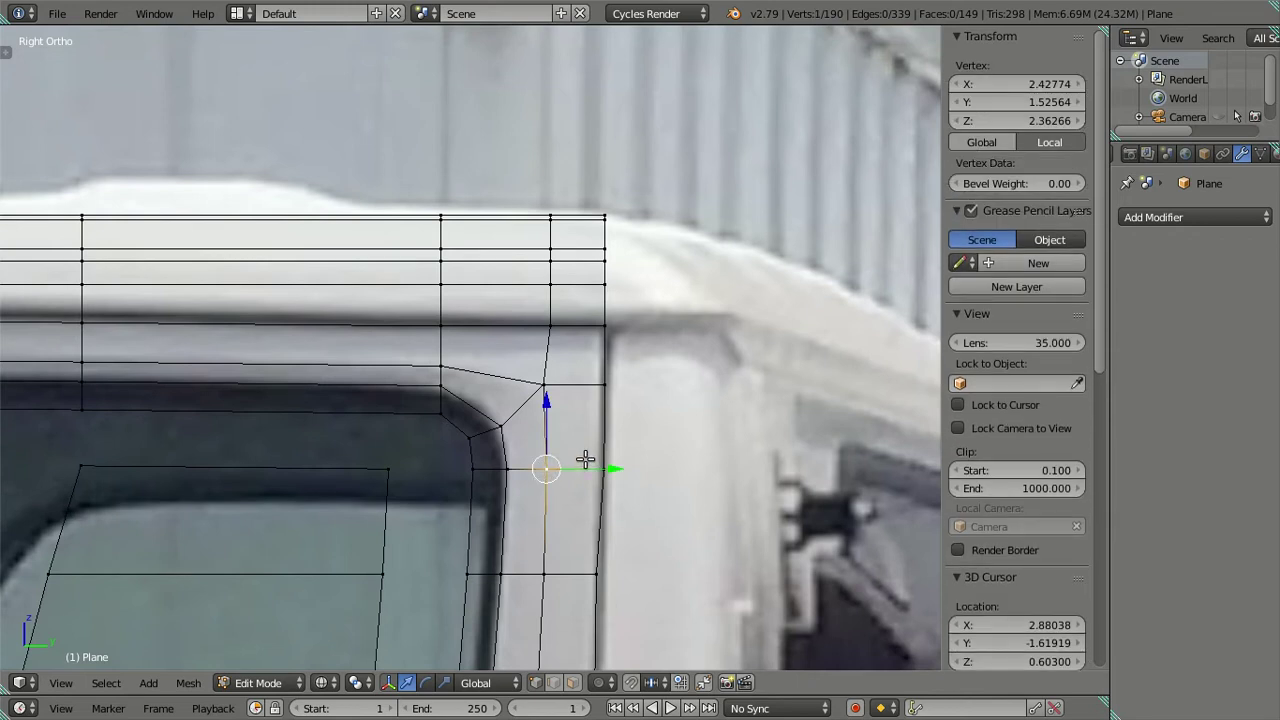
key(a)
right_click(507, 426)
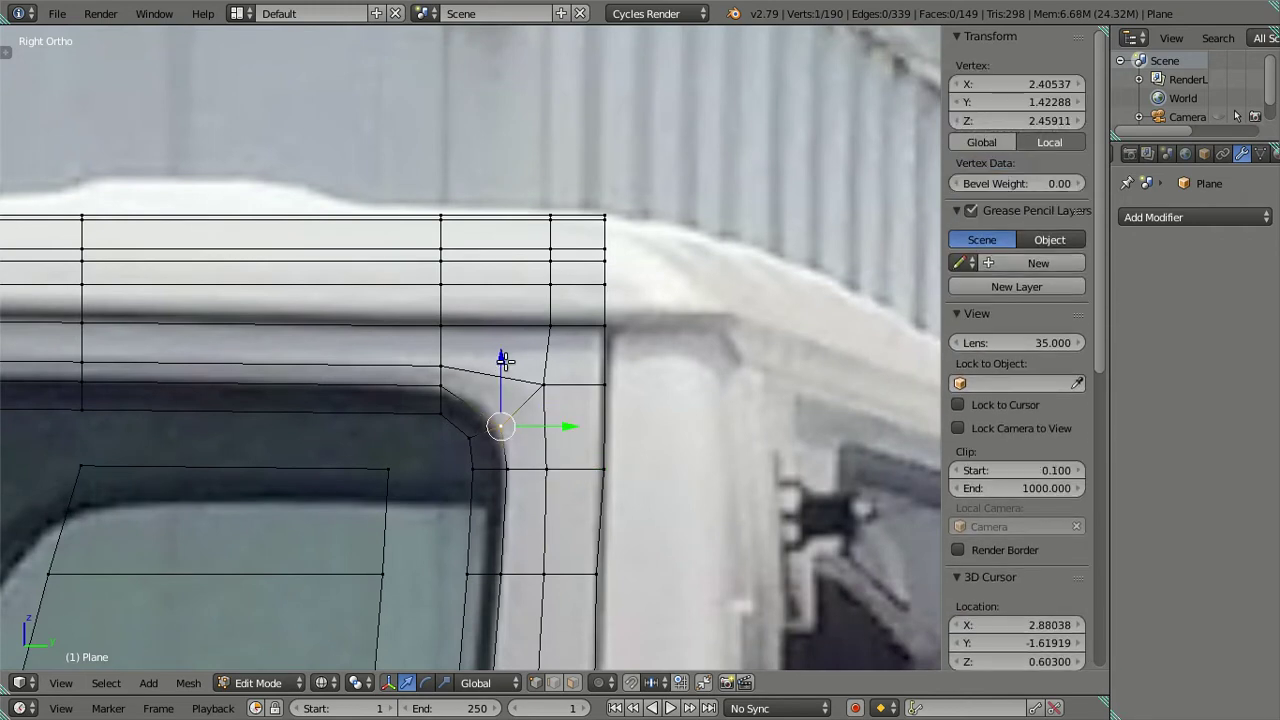
key(g)
key(z)
click(502, 352)
mouse_move(502, 352)
middle_down()
mouse_move(371, 471)
mouse_move(594, 449)
mouse_move(737, 397)
mouse_move(680, 417)
mouse_move(517, 335)
mouse_move(703, 362)
mouse_move(674, 351)
mouse_move(694, 403)
mouse_move(596, 388)
middle_up()
key(a)
right_click(703, 362)
scroll(680, 400, up, 1)
Slide one corner vertex along X to match the cab profile, then deselect
shift+right_click(575, 490)
mouse_move(583, 491)
middle_down()
mouse_move(626, 500)
mouse_move(586, 500)
mouse_move(581, 485)
mouse_move(634, 460)
mouse_move(589, 428)
middle_up()
right_click(552, 507)
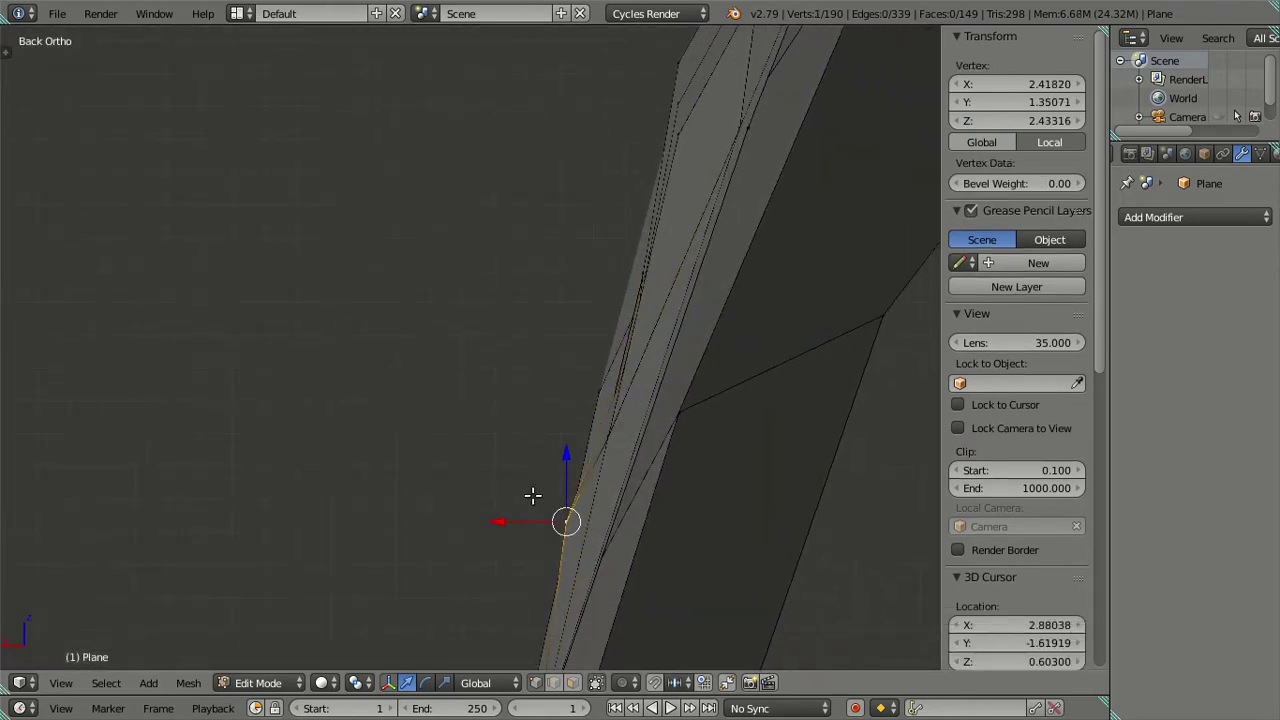
key(g)
key(x)
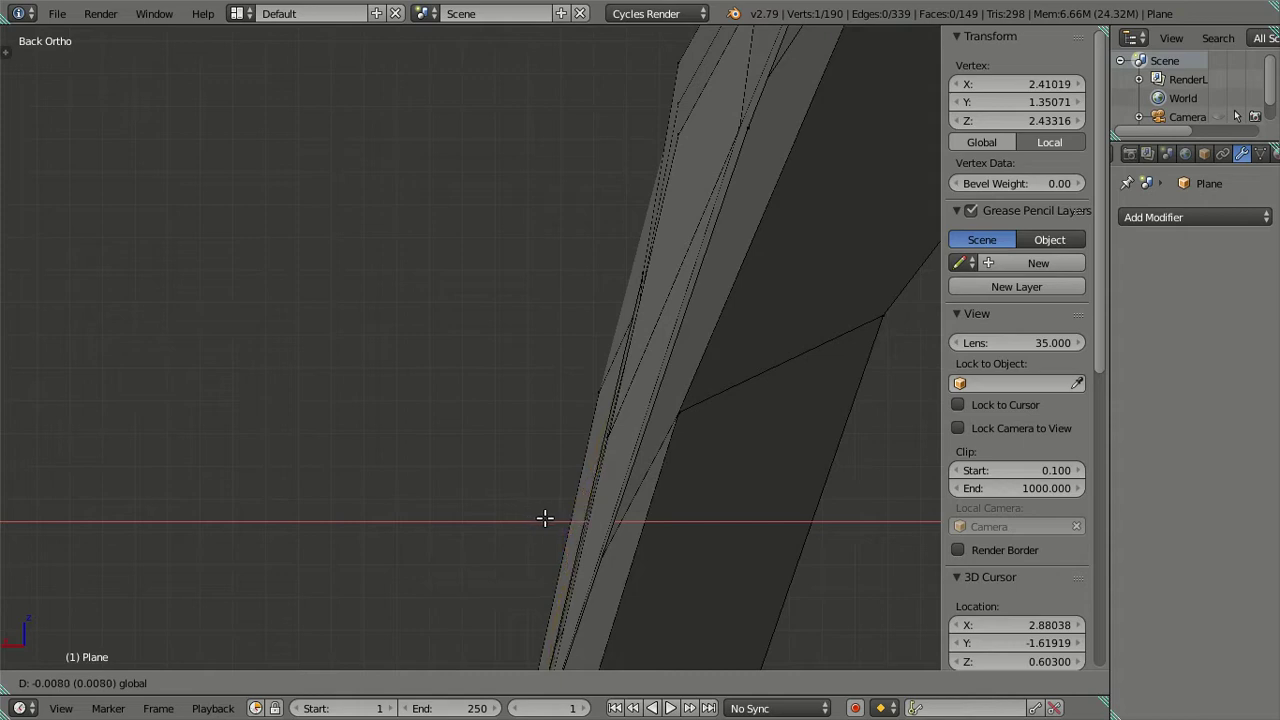
click(534, 514)
key(a)
mouse_move(580, 520)
middle_down()
mouse_move(571, 513)
mouse_move(595, 507)
mouse_move(625, 579)
mouse_move(570, 542)
mouse_move(540, 360)
middle_up()
Back in edit mode, raise the corner edge slightly in the right side view
key(Tab)
key(Tab)
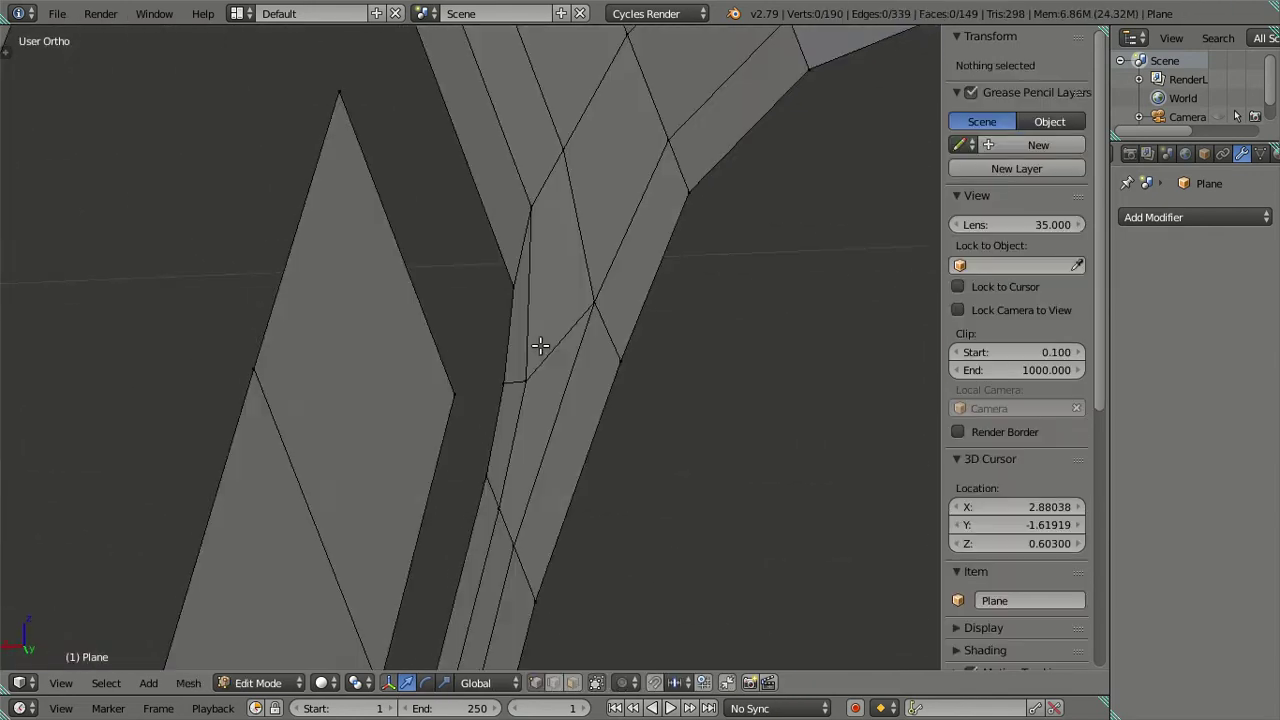
right_click(522, 379)
shift+right_click(506, 382)
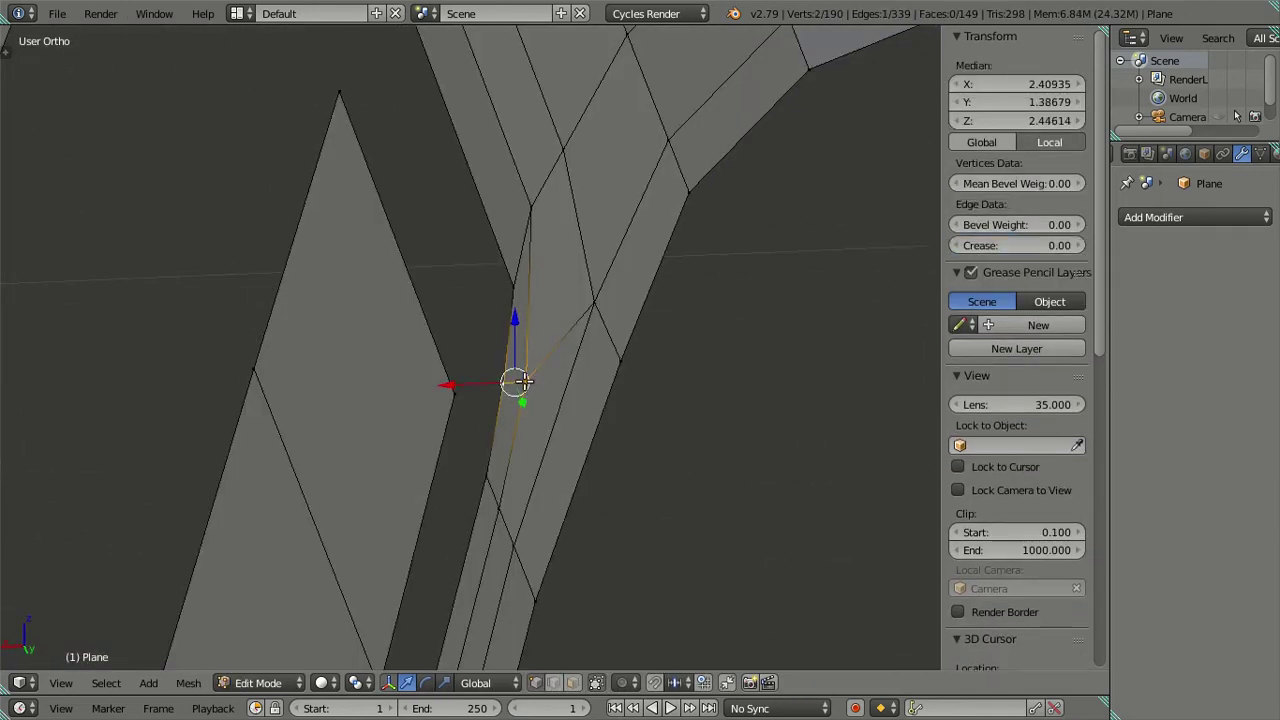
key(KP_3)
mouse_move(429, 336)
mouse_down()
mouse_move(425, 317)
mouse_move(471, 266)
mouse_up()
From the rear view, slide a vertex on the curved side edge along X
right_click(476, 355)
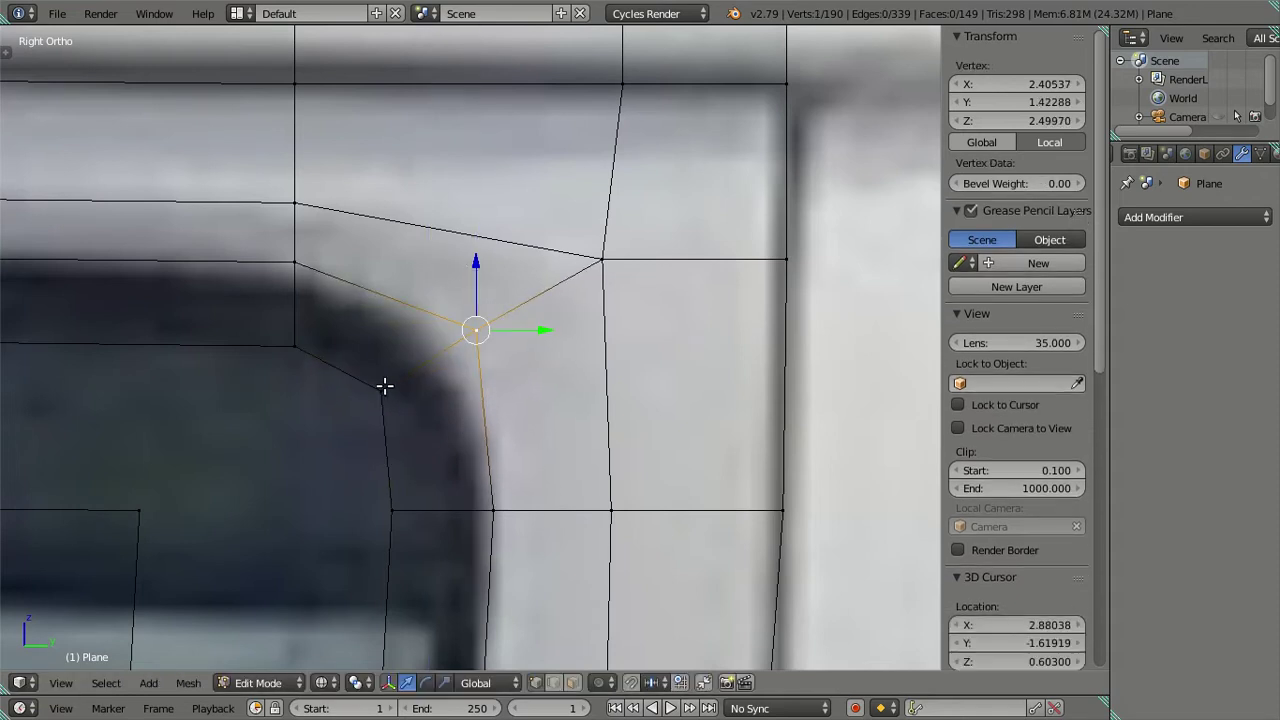
shift+right_click(382, 389)
key(ctrl+KP_1)
scroll(513, 406, up, 2)
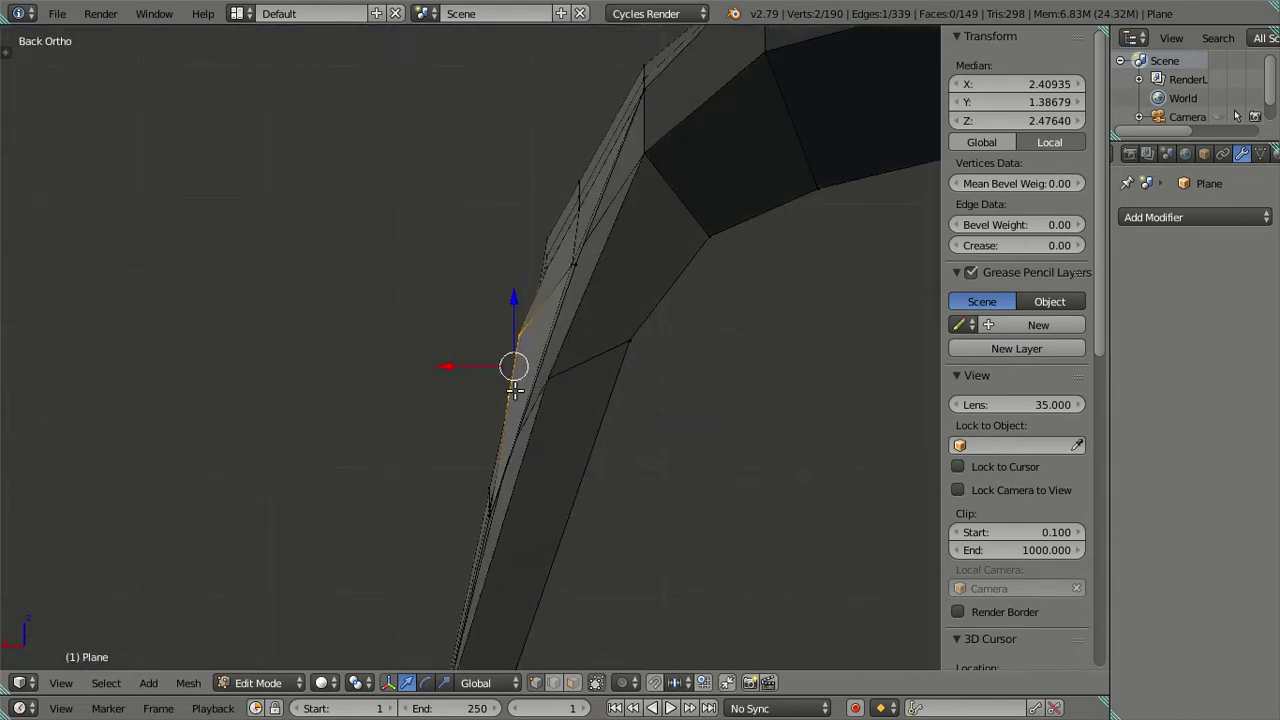
scroll(464, 437, up, 3)
right_click(449, 417)
key(g)
key(x)
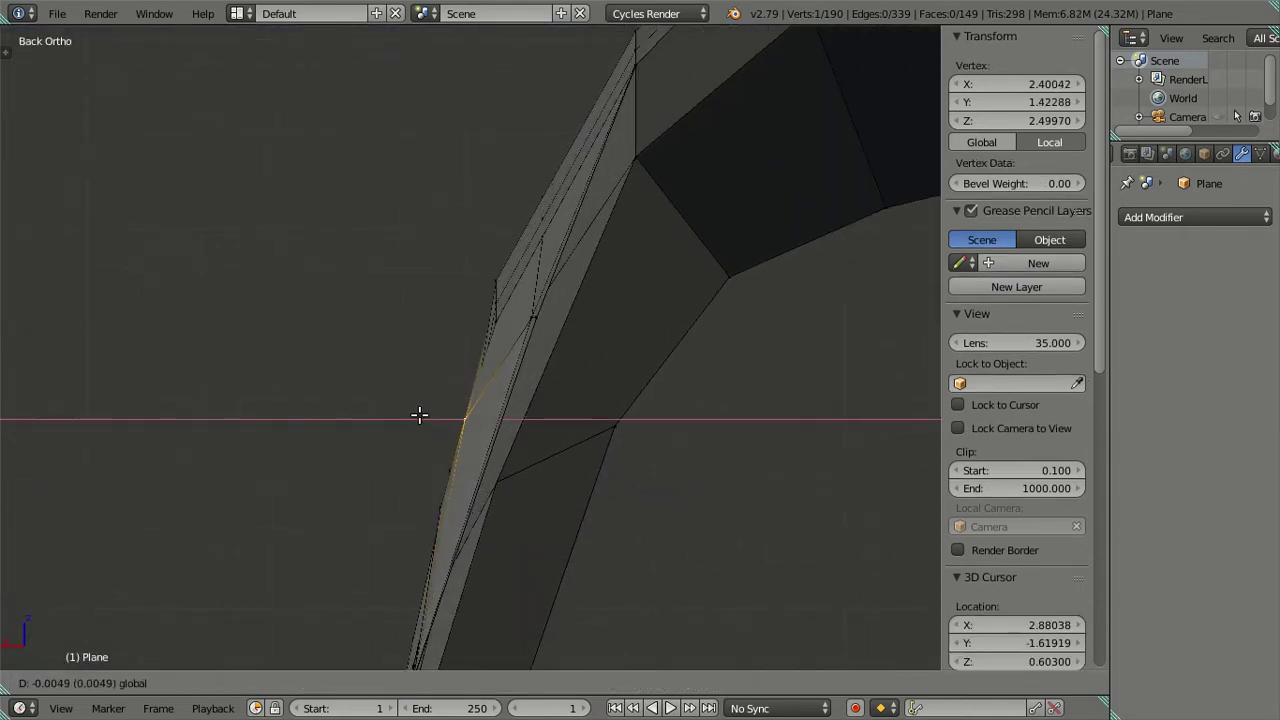
click(437, 417)
Nudge that vertex along global X once more to refine its position
click(420, 498)
key(g)
key(x)
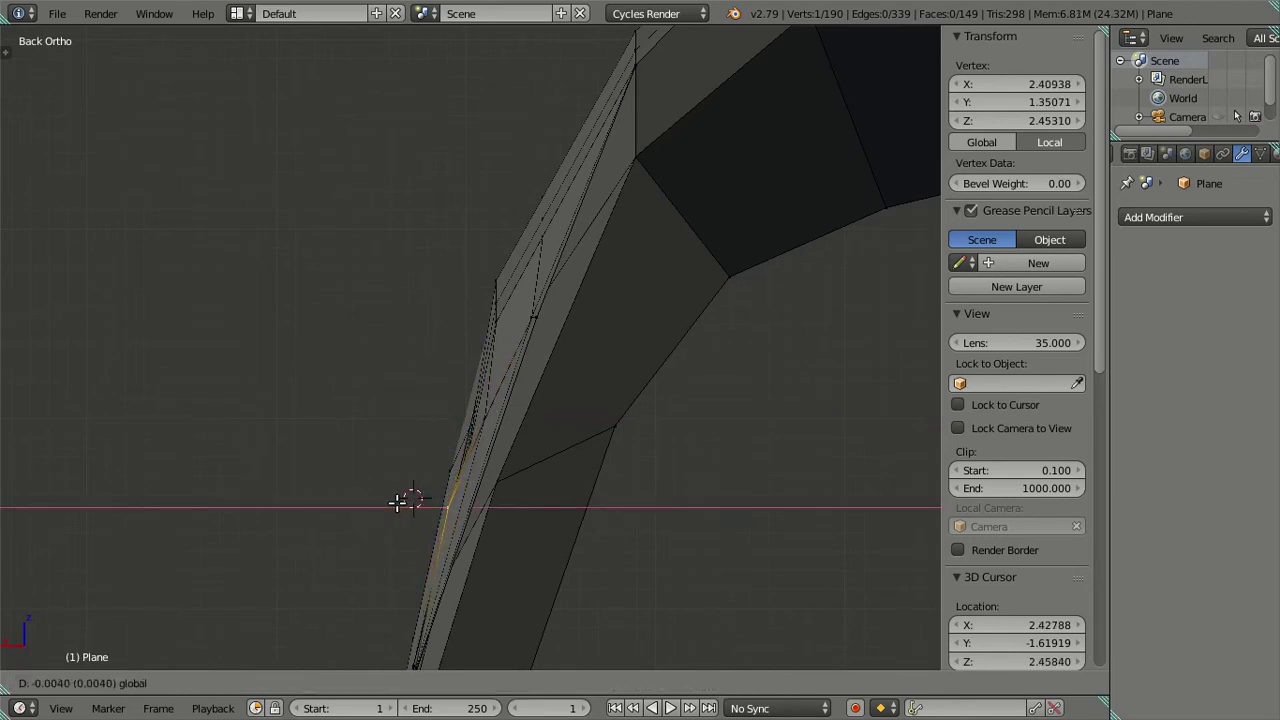
click(398, 502)
Return to Object Mode and orbit to inspect the reshaped cab side
scroll(443, 480, down, 3)
middle_drag(443, 480, 494, 480)
key(Tab)
scroll(466, 449, up, 4)
mouse_move(541, 546)
middle_down()
mouse_move(560, 600)
mouse_move(470, 615)
mouse_move(386, 571)
mouse_move(574, 531)
mouse_move(645, 493)
middle_up()
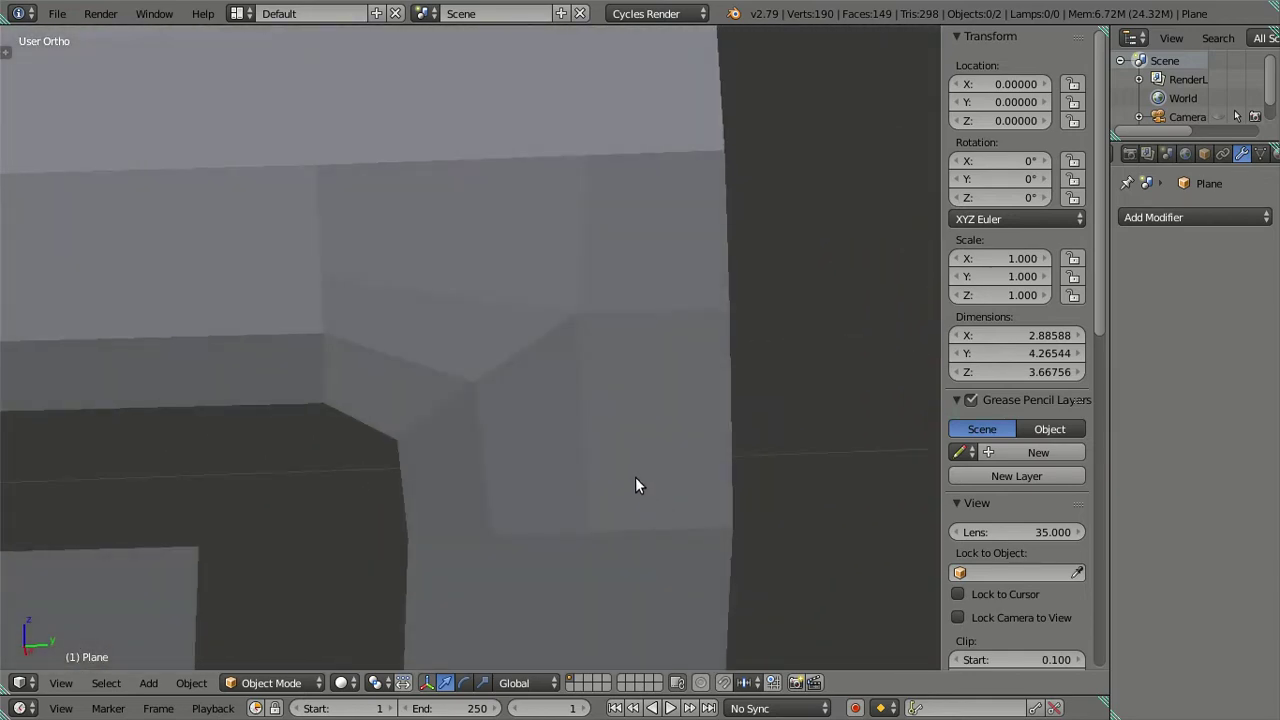
In the right side view, cut two centred edge loops near the window corner, then undo them
key(KP_3)
key(Tab)
right_click(585, 541)
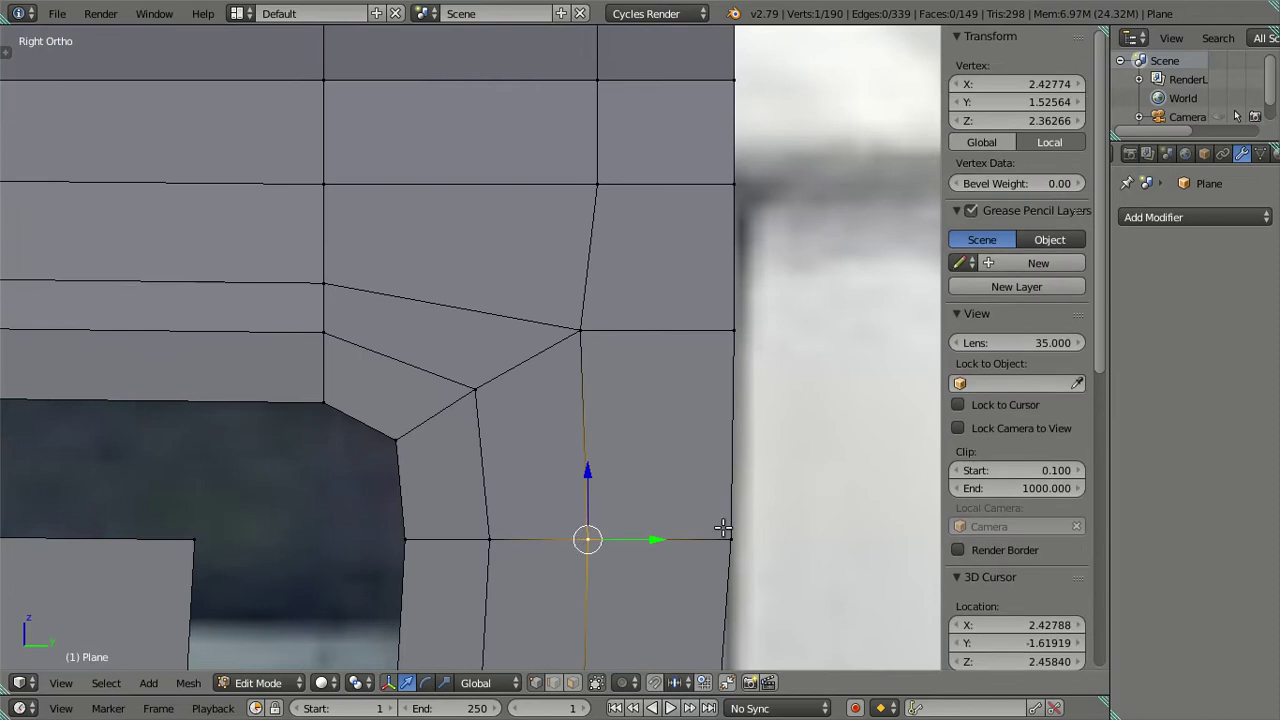
key(ctrl+r)
scroll(732, 479, up, 1)
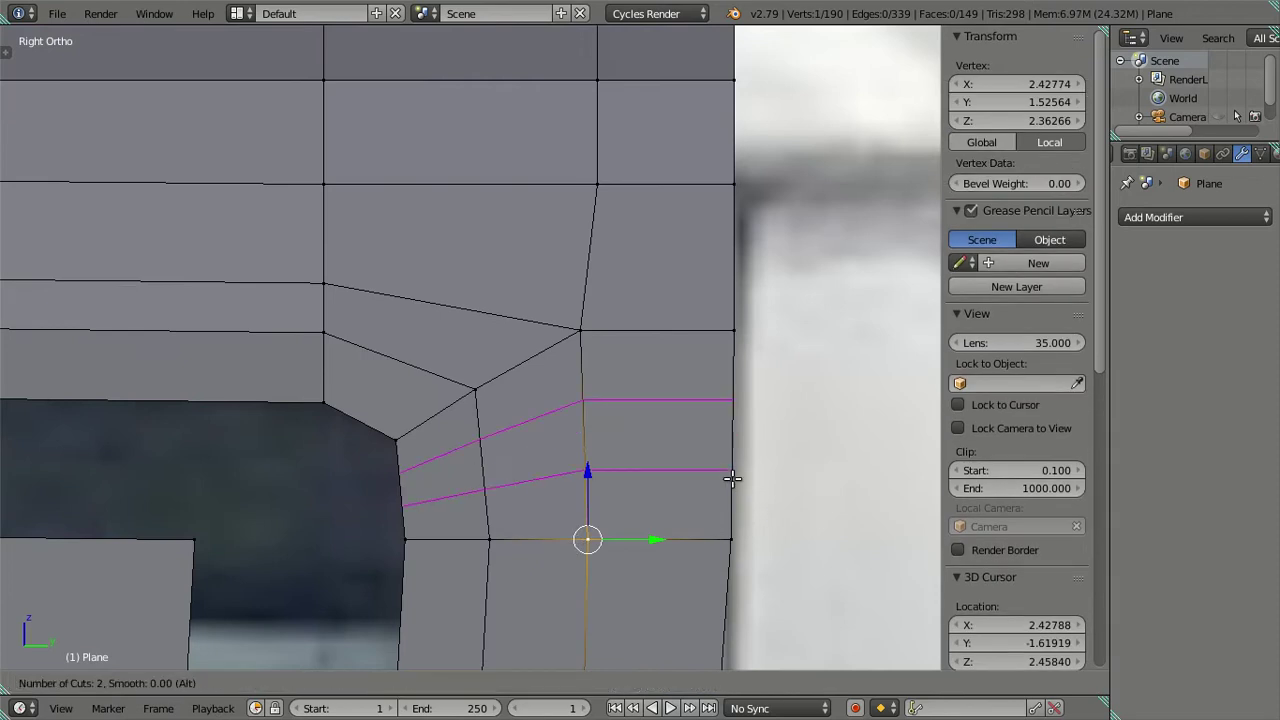
click(730, 478)
right_click(730, 478)
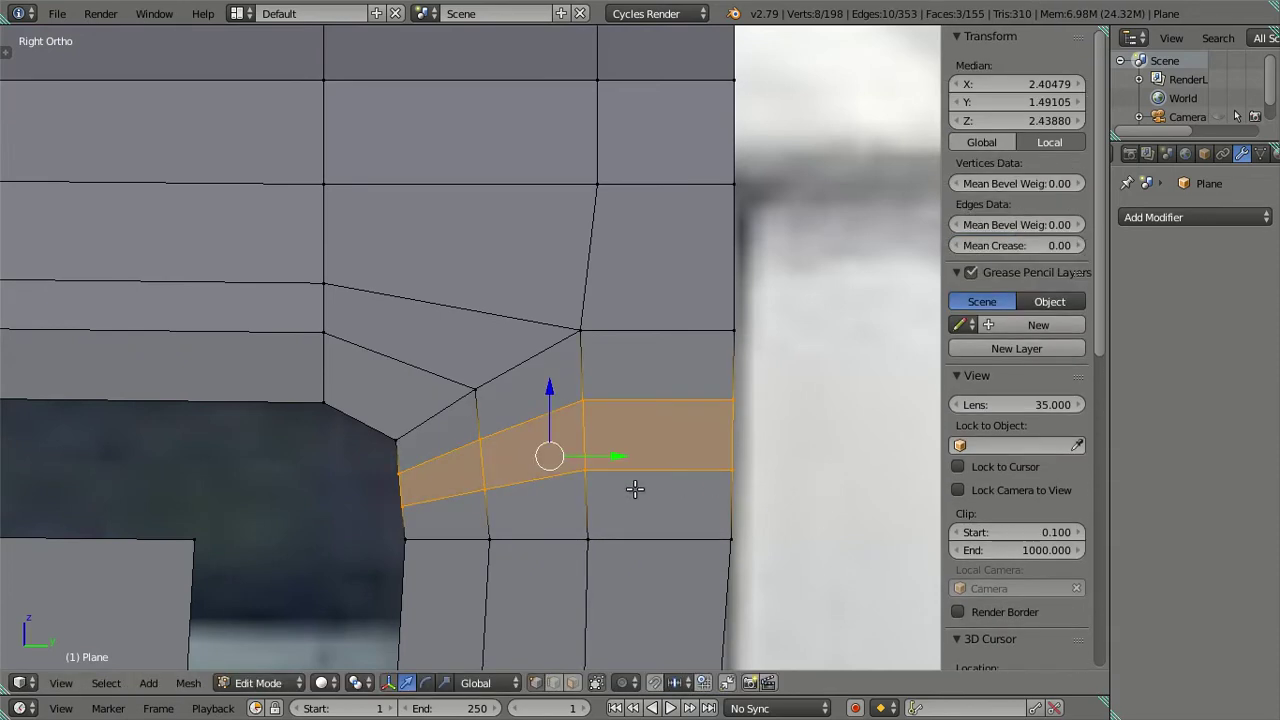
key(ctrl+z)
Recut two edge loops across the corner and dissolve them
key(ctrl+Tab)
click(663, 518)
key(ctrl+r)
scroll(706, 476, up, 1)
click(690, 478)
right_click(690, 478)
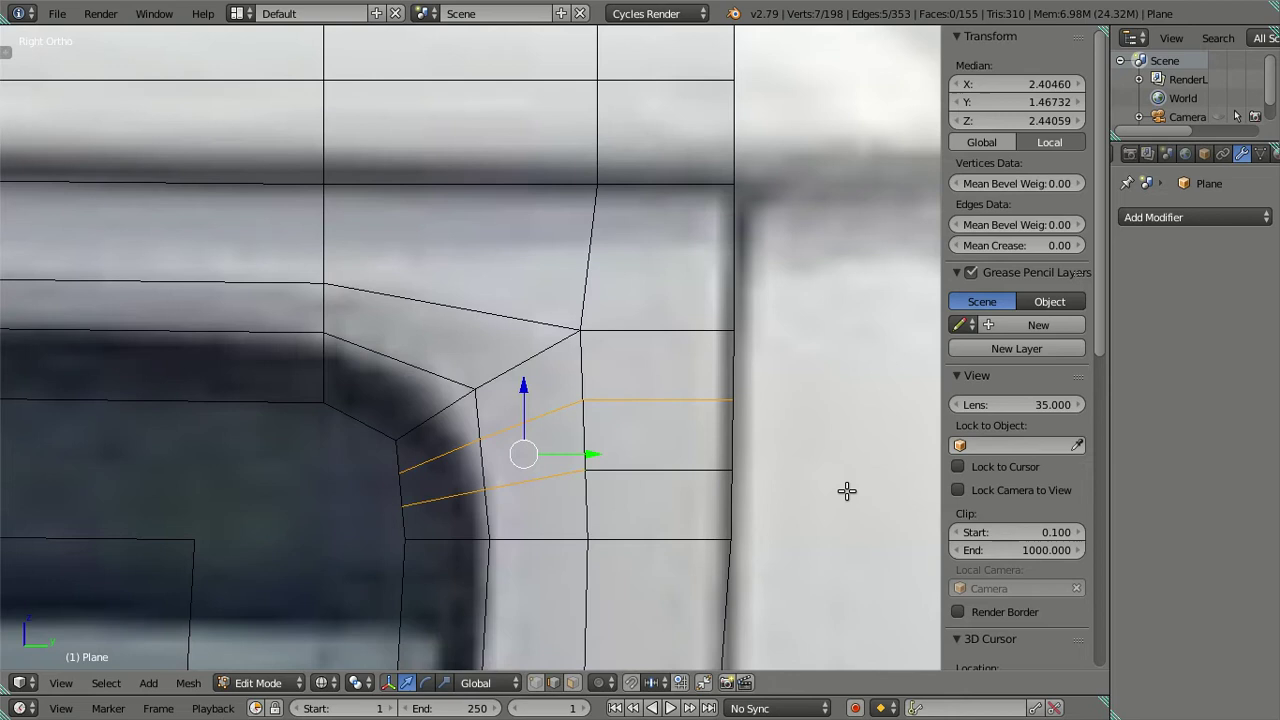
key(z)
key(x)
click(846, 492)
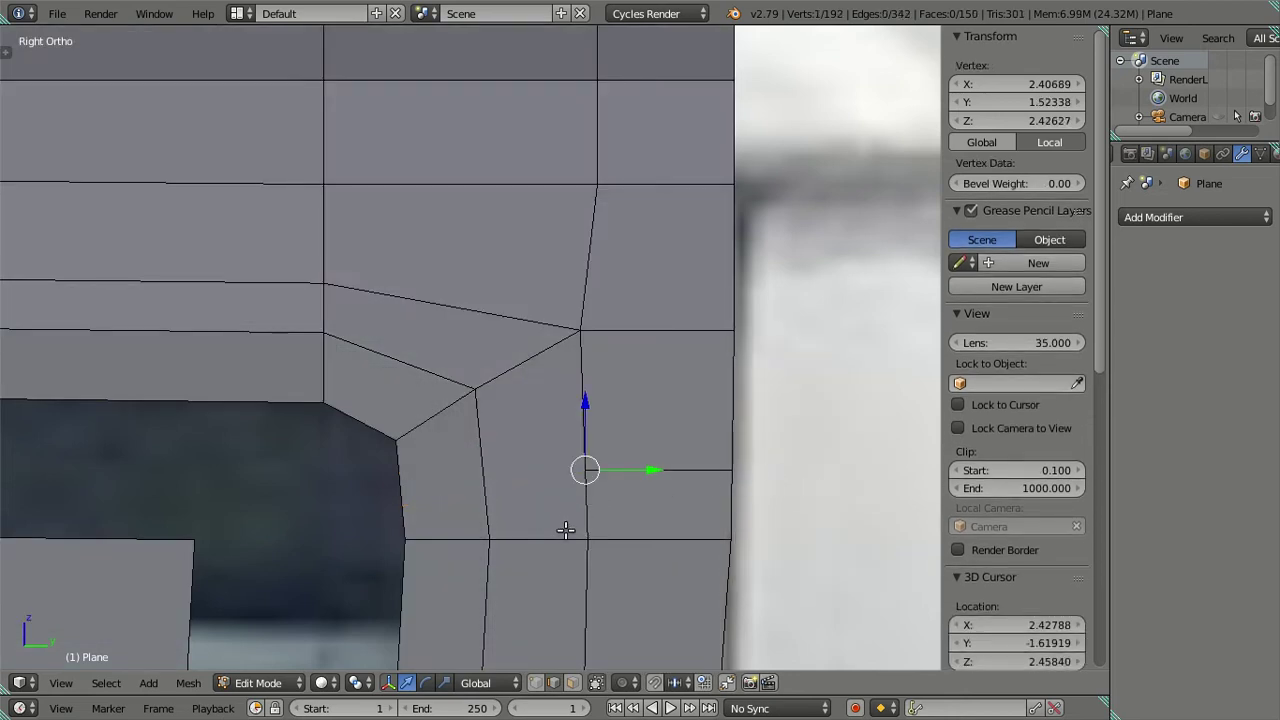
Merge the vertex pairs on the vertical edge and on the right edge into single vertices
key(ctrl+Tab)
click(561, 511)
right_click(578, 536)
shift+right_click(585, 471)
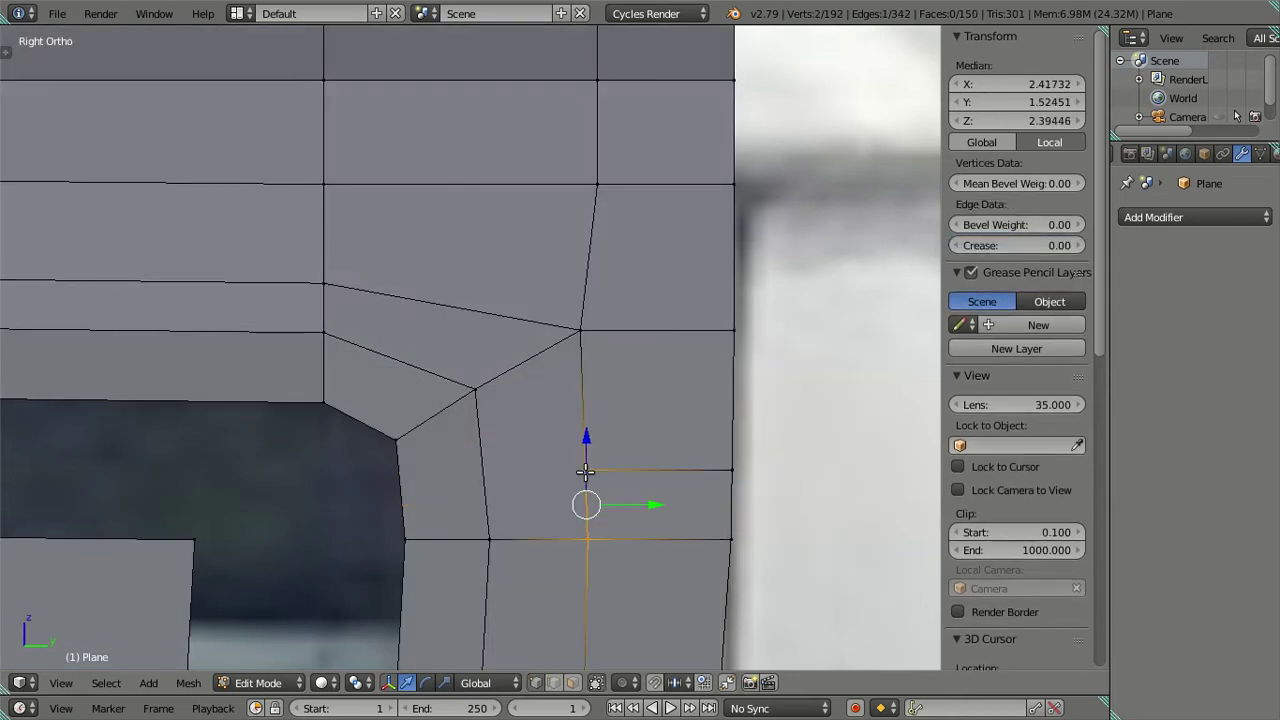
key(alt+m)
click(586, 477)
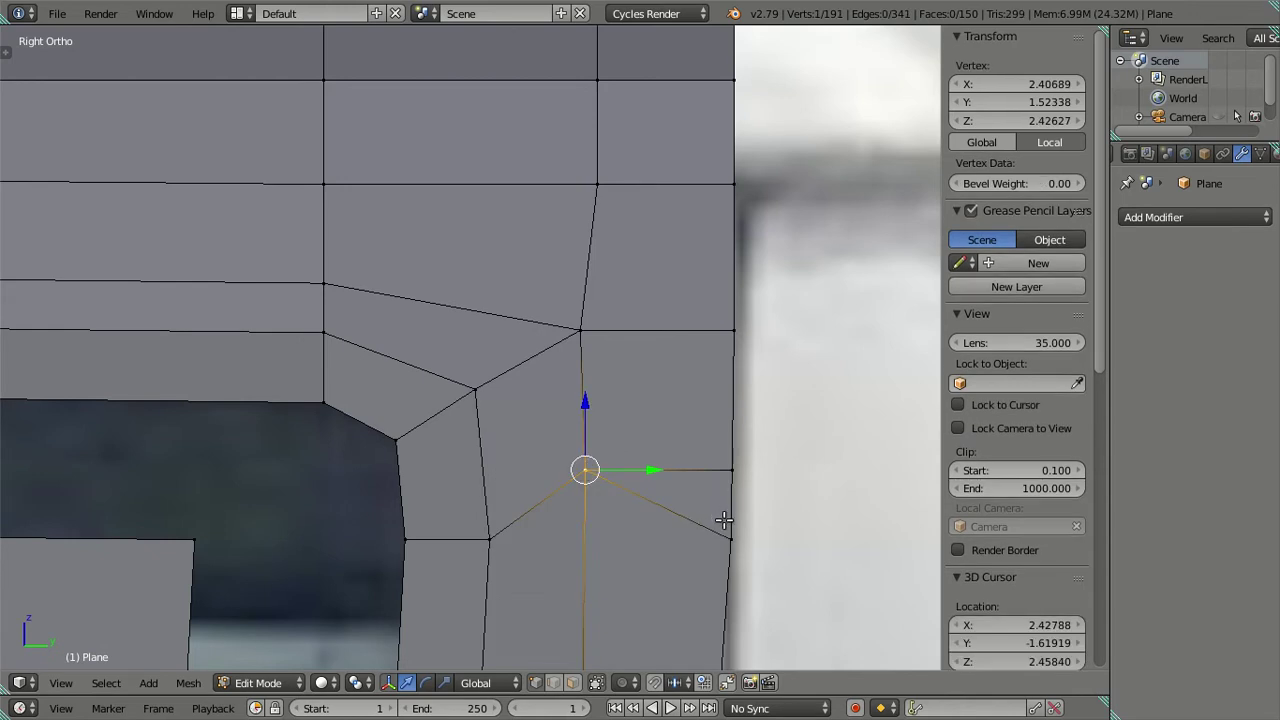
right_click(723, 520)
shift+right_click(729, 467)
key(alt+m)
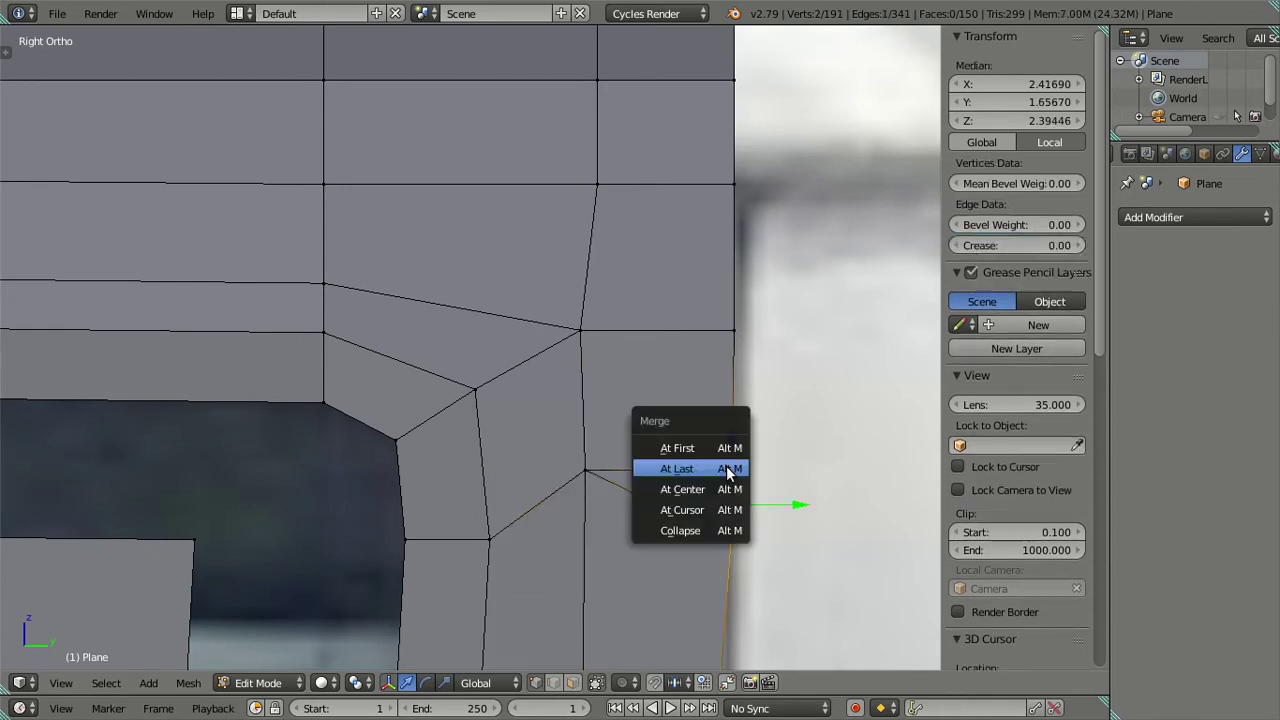
click(686, 466)
Raise the vertex near the window corner, then undo back to the earlier corner layout
right_click(487, 540)
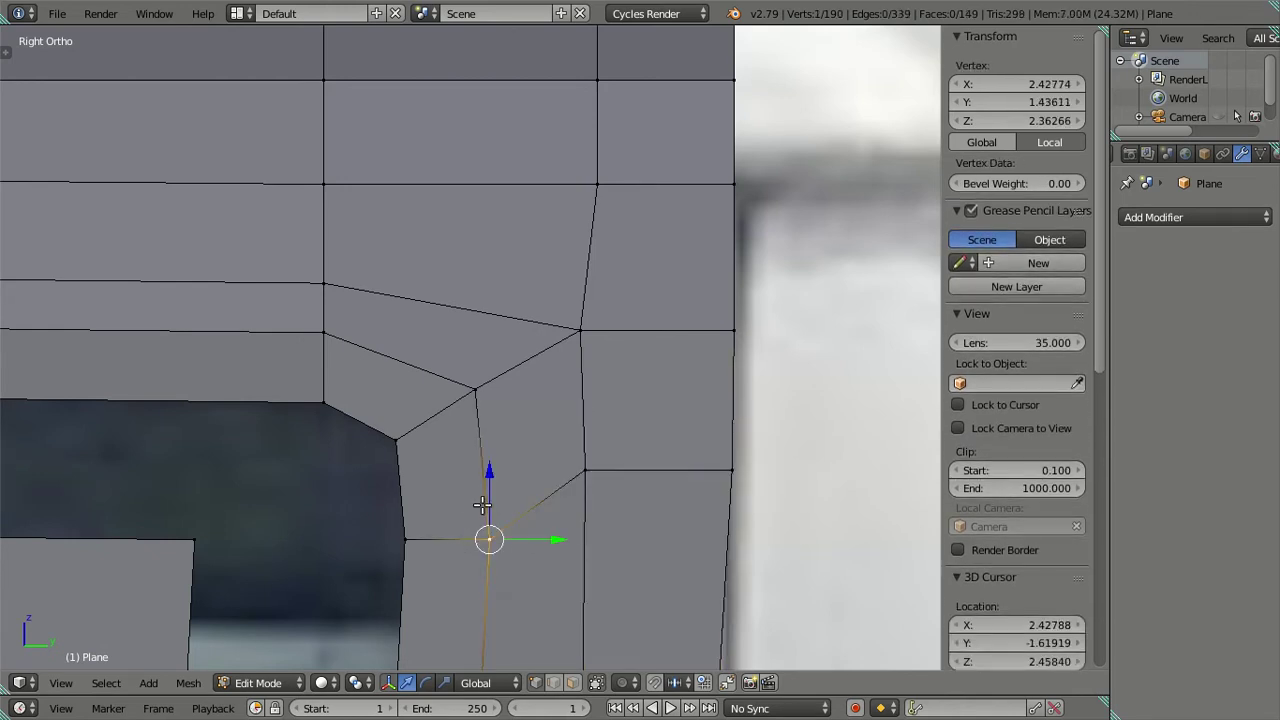
key(g)
click(491, 450)
scroll(491, 452, down, 1)
scroll(530, 460, down, 1)
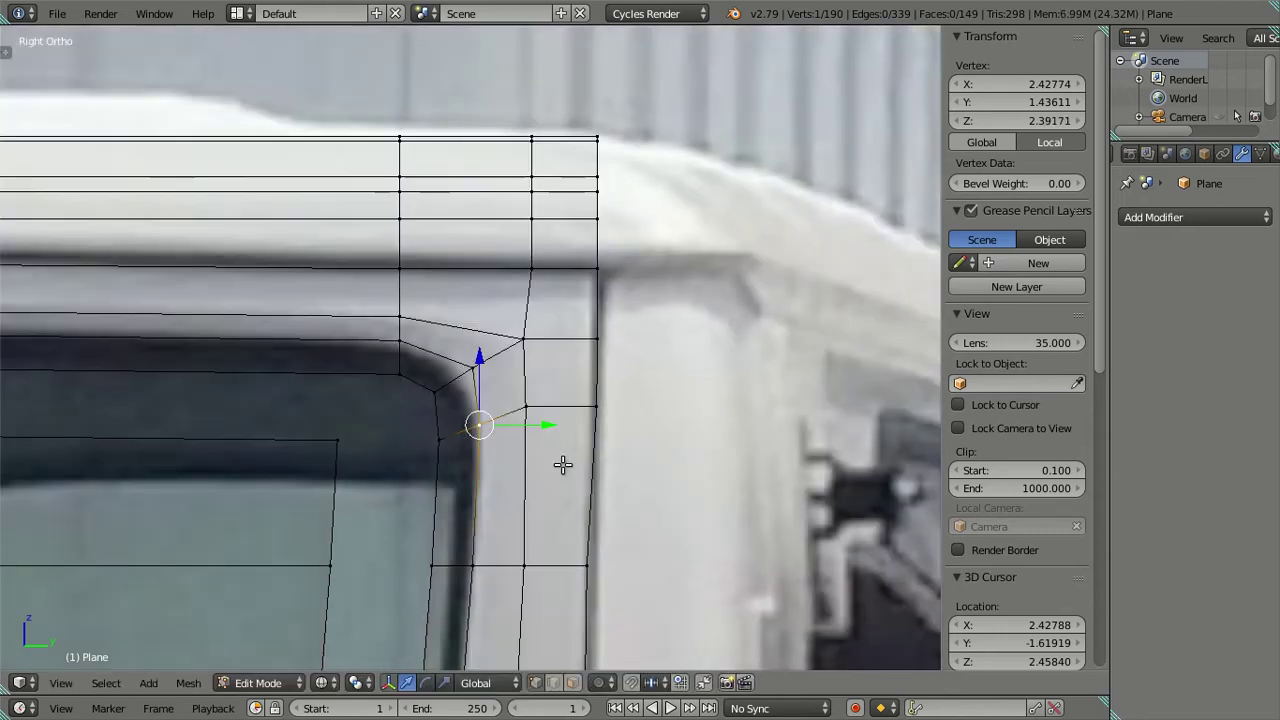
scroll(563, 464, down, 1)
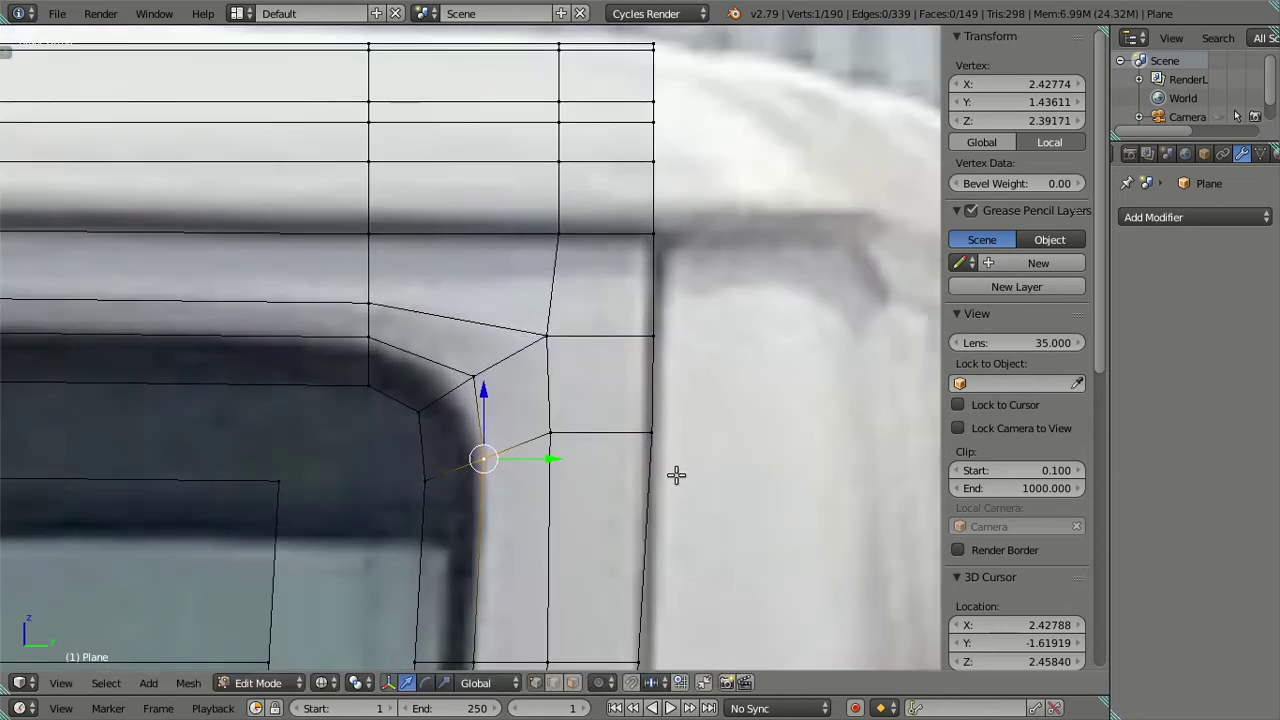
key(KP_5)
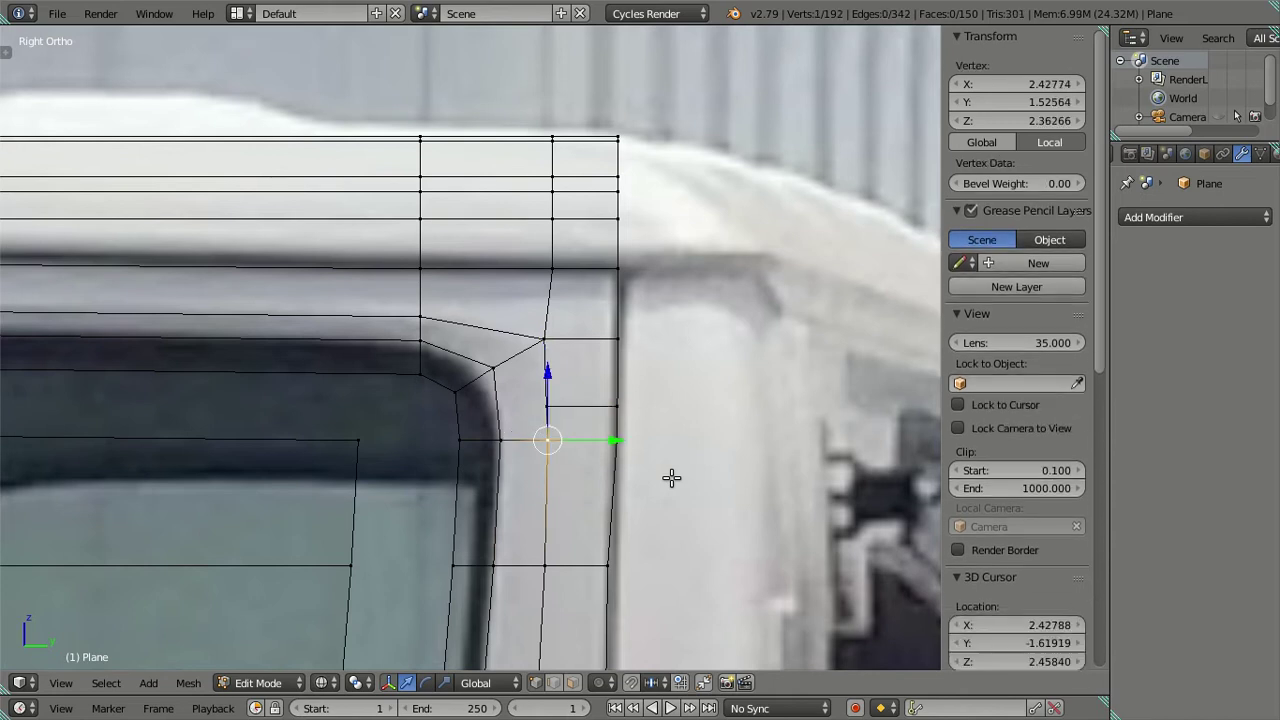
key(ctrl+z)
key(ctrl+z)
key(ctrl+z)
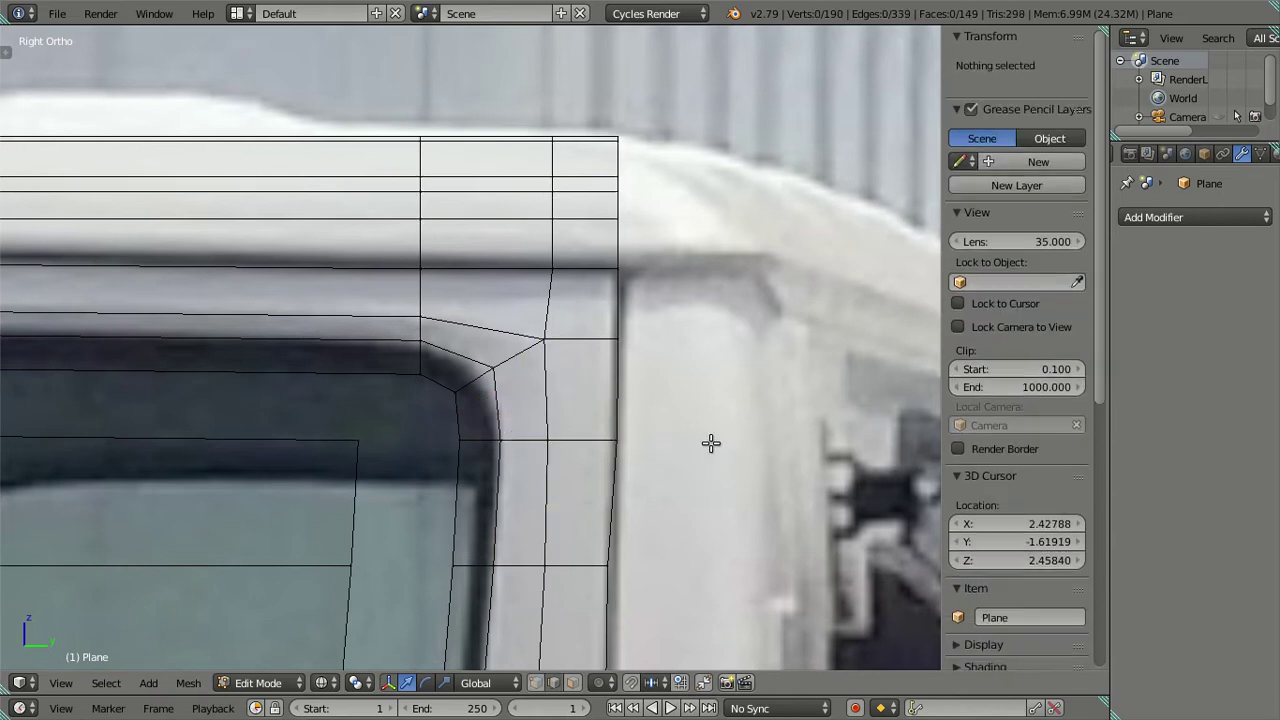
Lower the diagonal chamfer edge at the window's upper corner along Z
key(z)
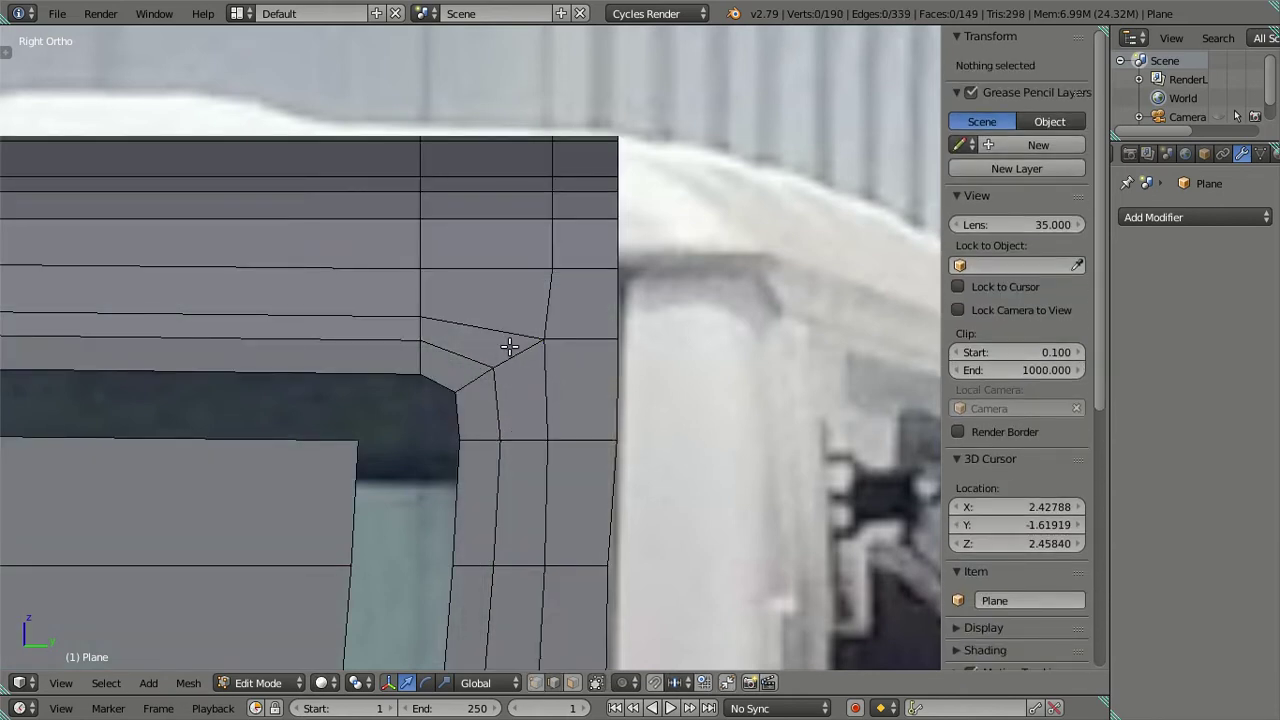
right_click(510, 352)
key(g)
key(z)
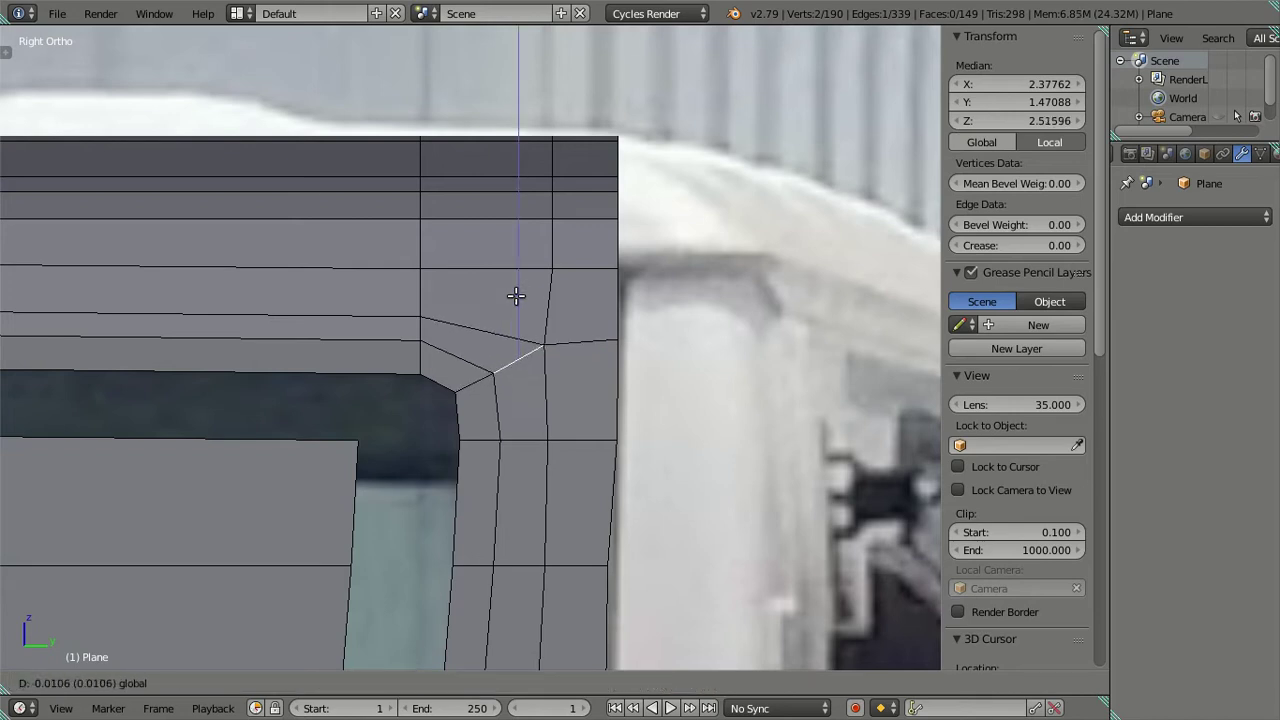
click(515, 295)
key(a)
Toggle X-ray to compare the mesh against the reference photo
key(z)
scroll(517, 297, down, 4)
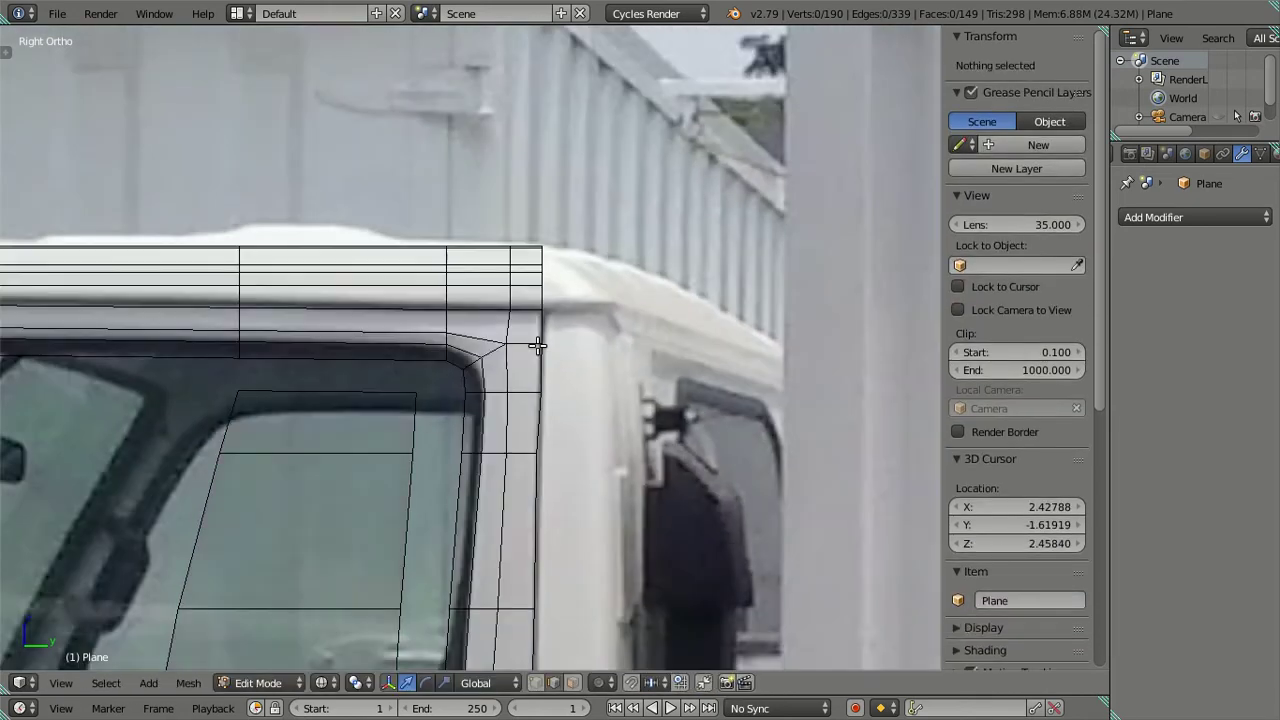
key(z)
scroll(586, 486, up, 1)
scroll(537, 380, up, 2)
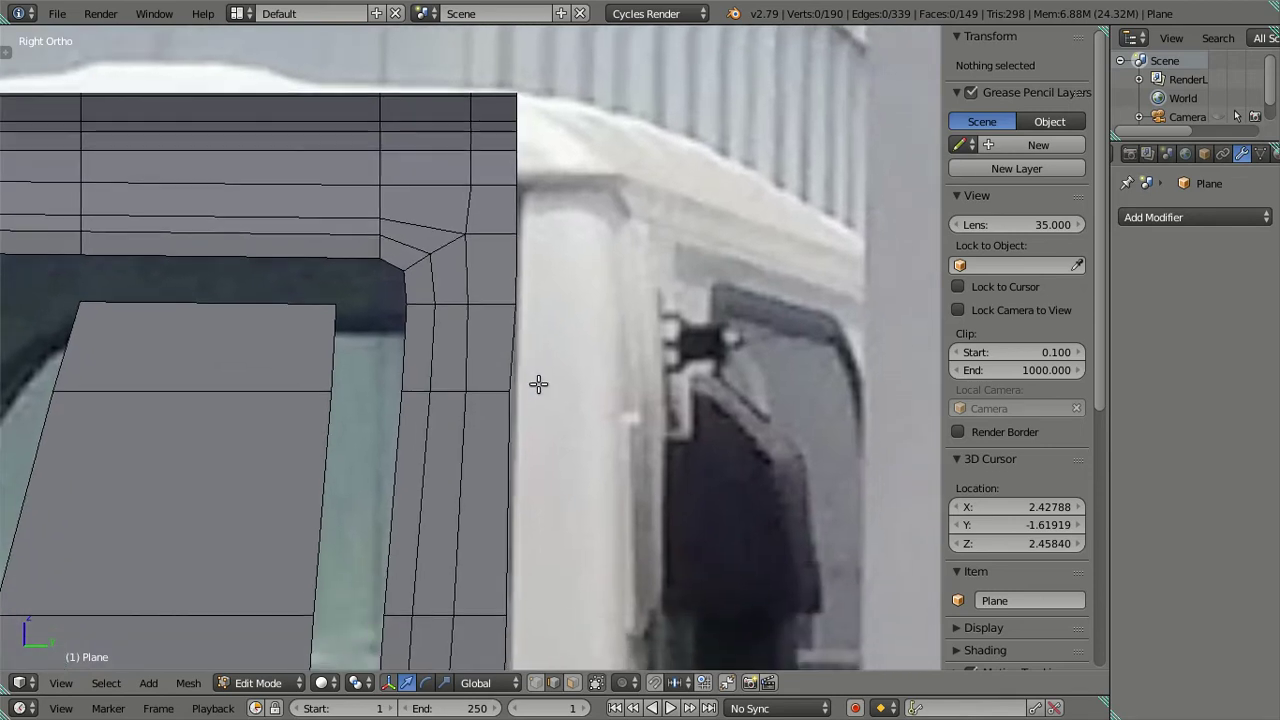
scroll(522, 438, up, 2)
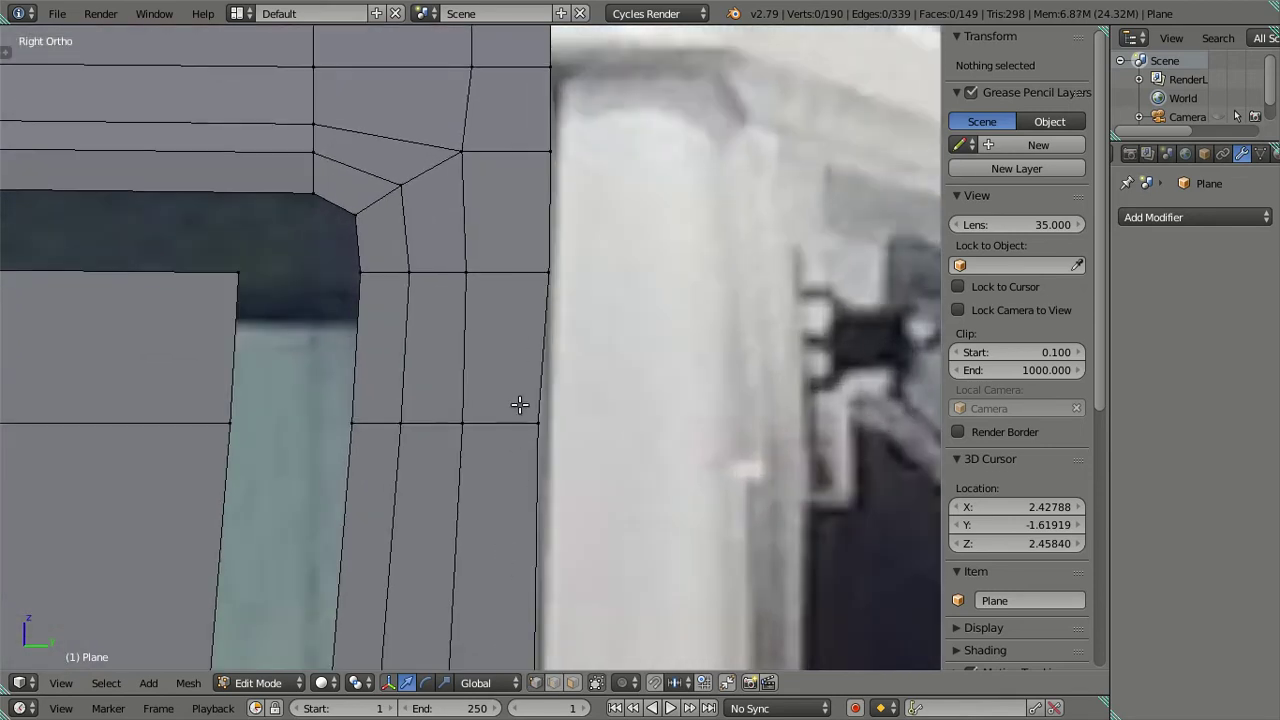
Select the cab's rear vertical edge loop and nudge it slightly along Y
right_click(530, 422)
shift+middle_drag(523, 277, 528, 412)
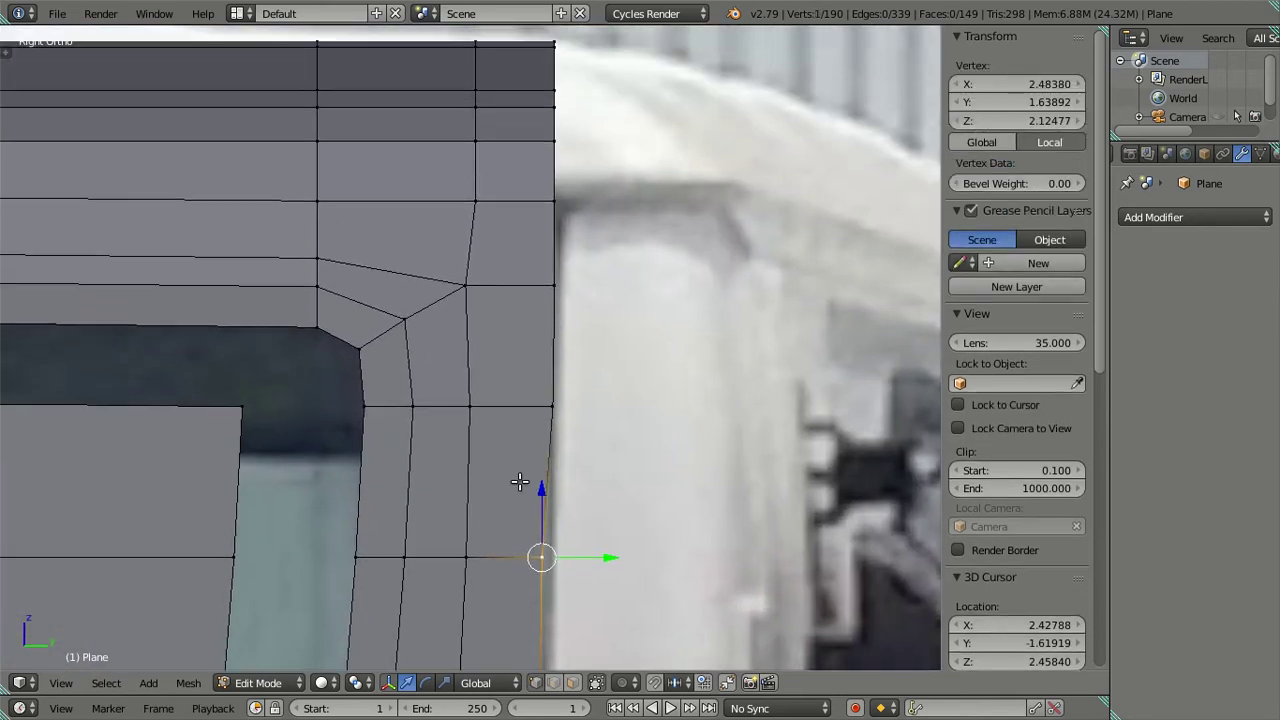
scroll(519, 482, down, 3)
scroll(494, 390, down, 2)
shift+scroll(500, 400, down, 3)
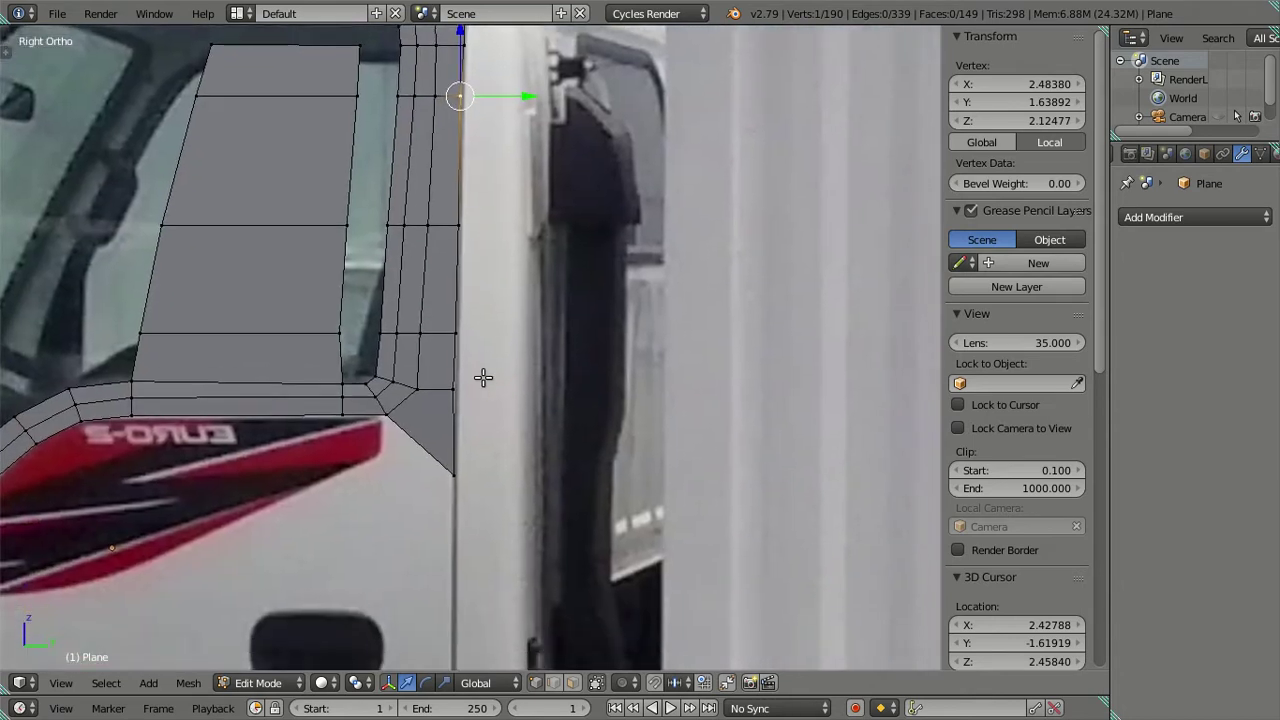
alt+right_click(457, 400)
scroll(497, 477, up, 3)
scroll(515, 458, up, 3)
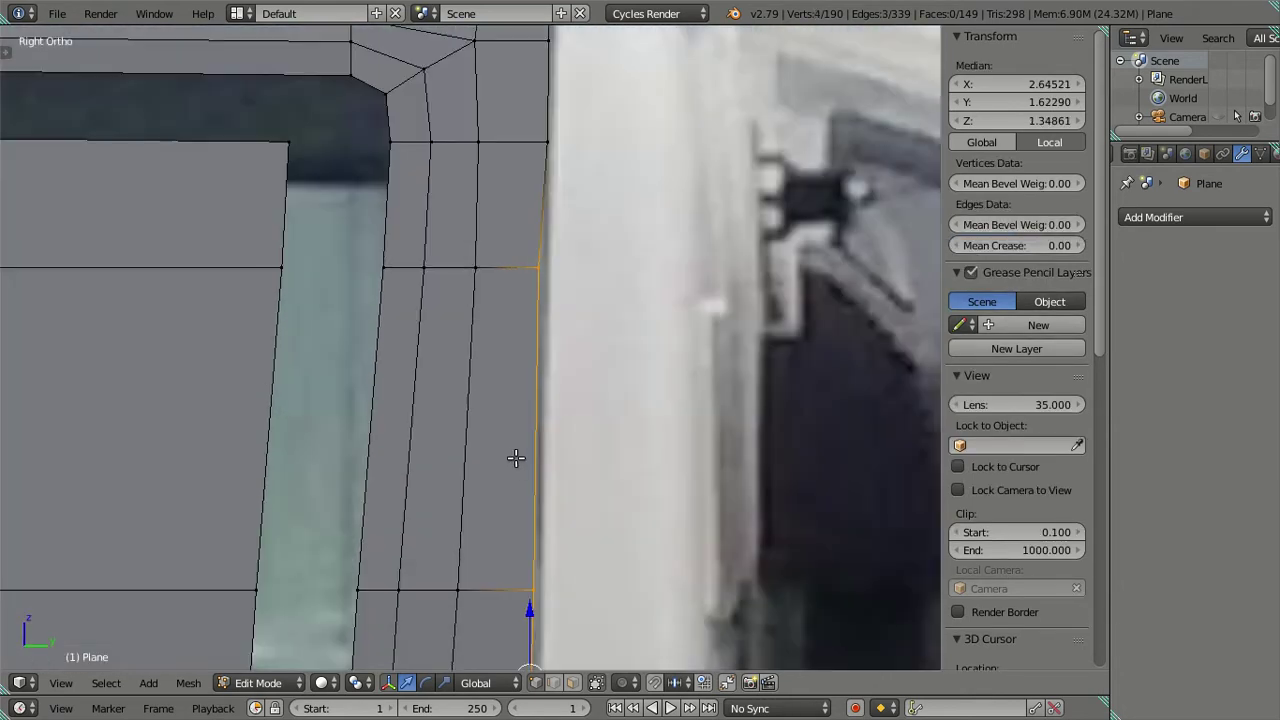
shift+middle_drag(491, 580, 481, 361)
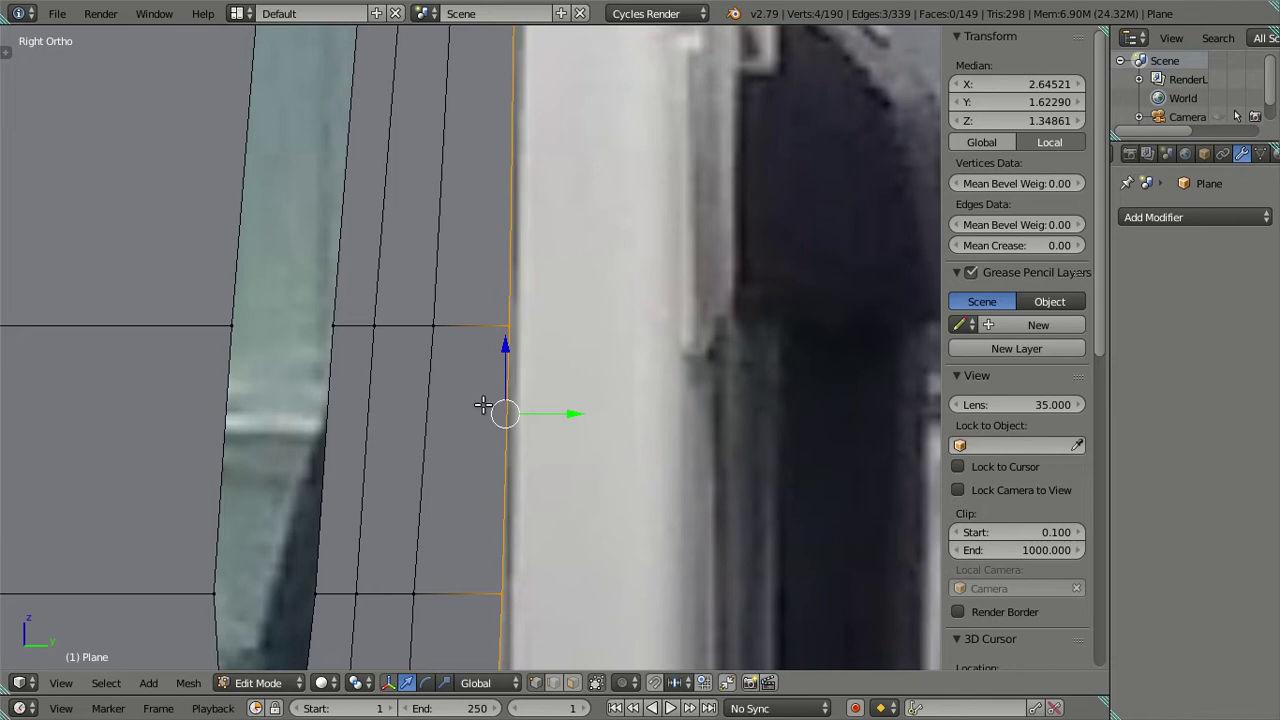
drag(569, 412, 563, 409)
Retry a Y move on the rear edge loop, but cancel it to keep the previous position
mouse_move(606, 244)
shift+middle_down()
mouse_move(586, 506)
mouse_move(513, 282)
shift+middle_up()
key(g)
key(y)
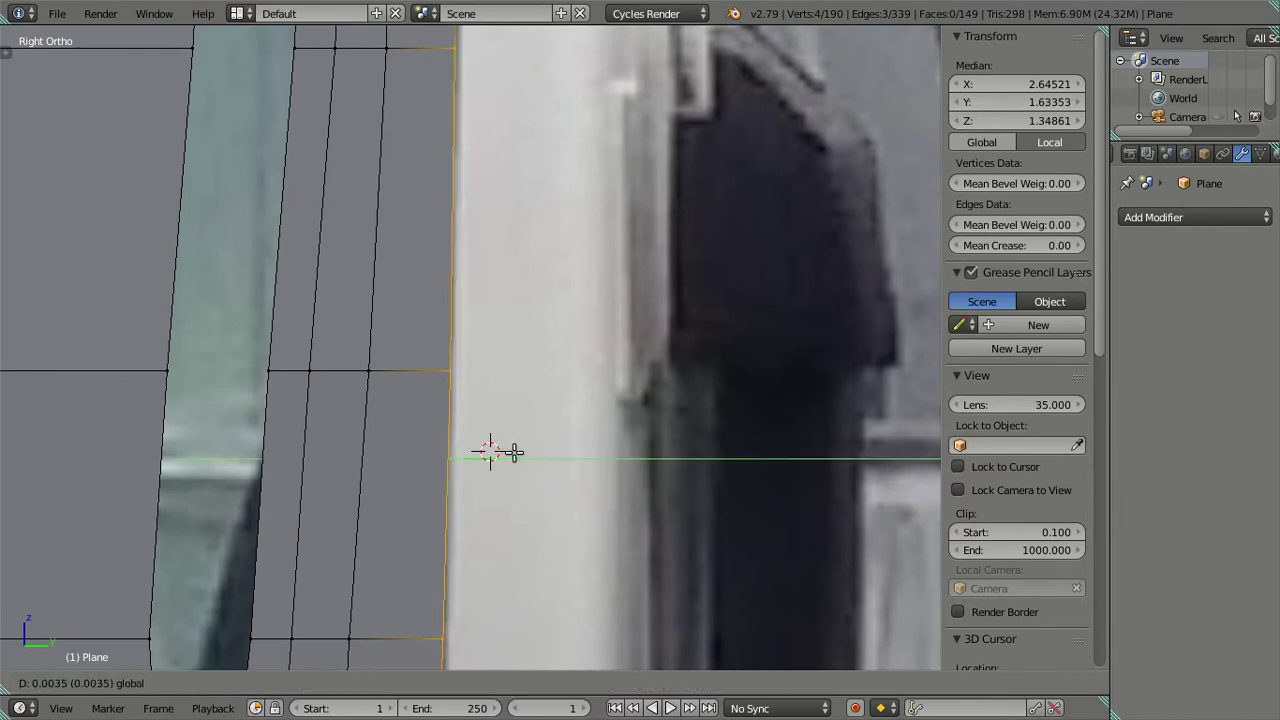
key(Escape)
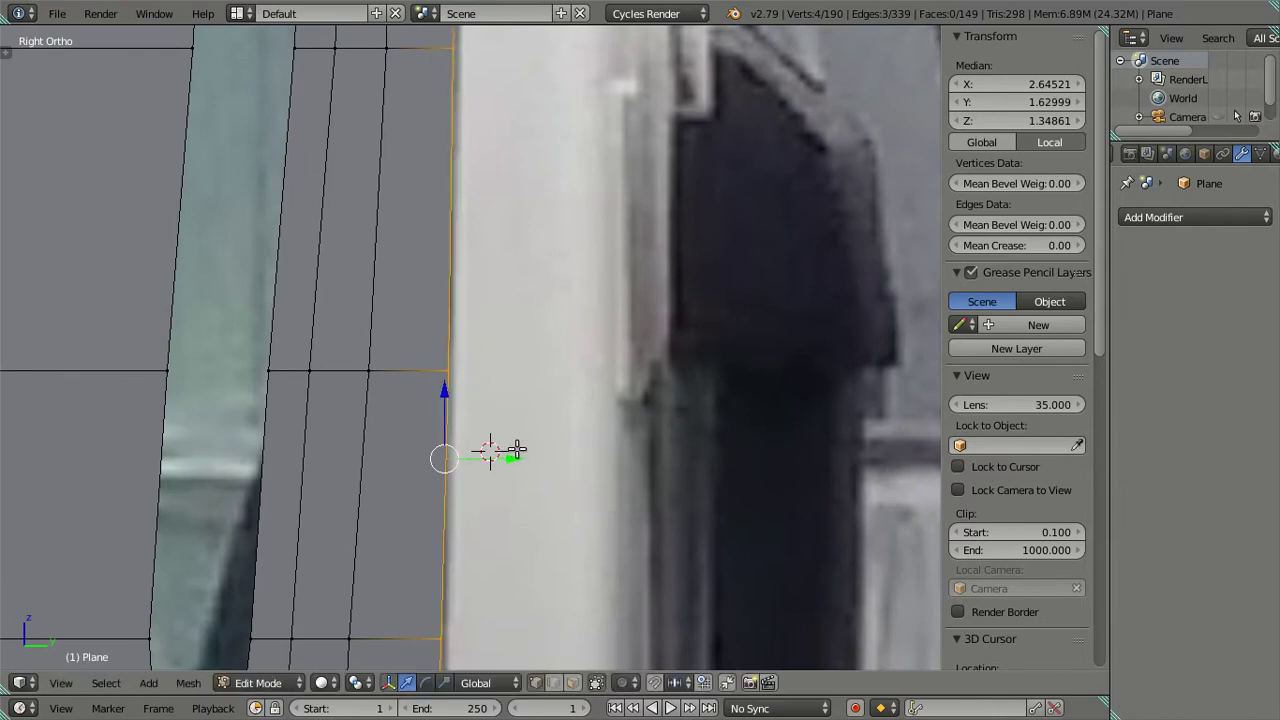
key(g)
key(Escape)
key(a)
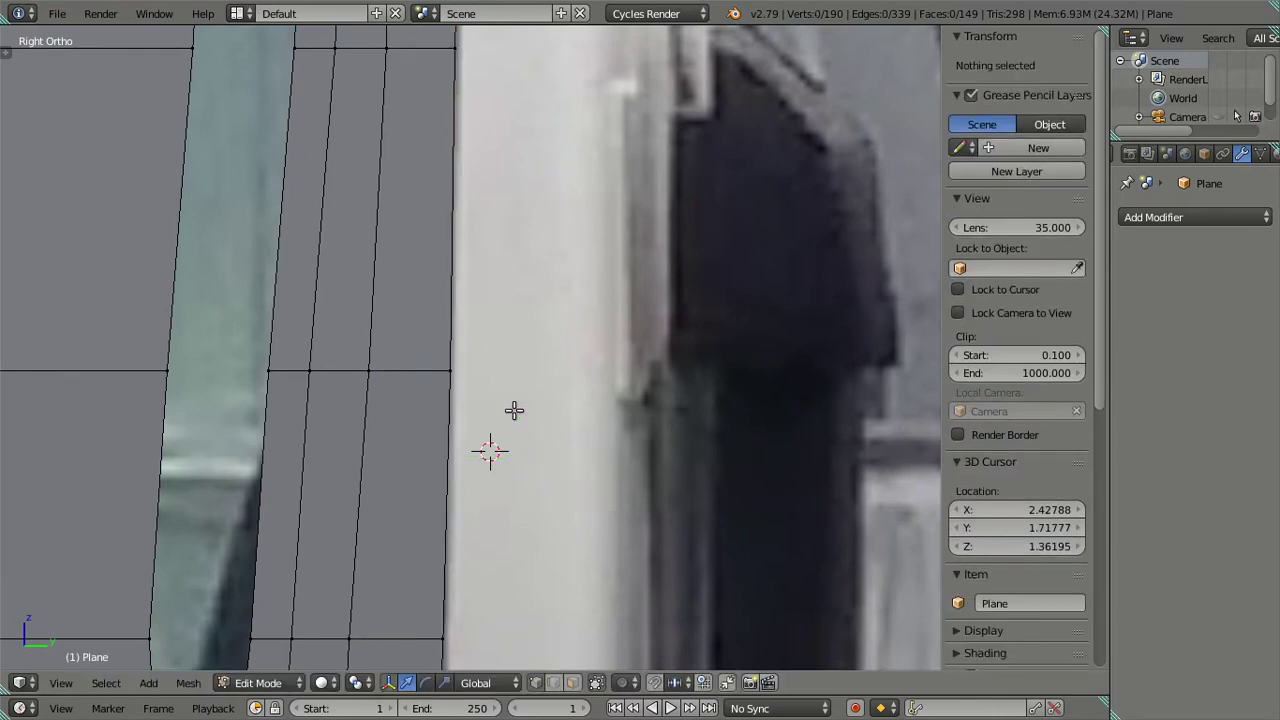
scroll(513, 407, down, 3)
scroll(500, 389, up, 2)
scroll(531, 420, up, 3)
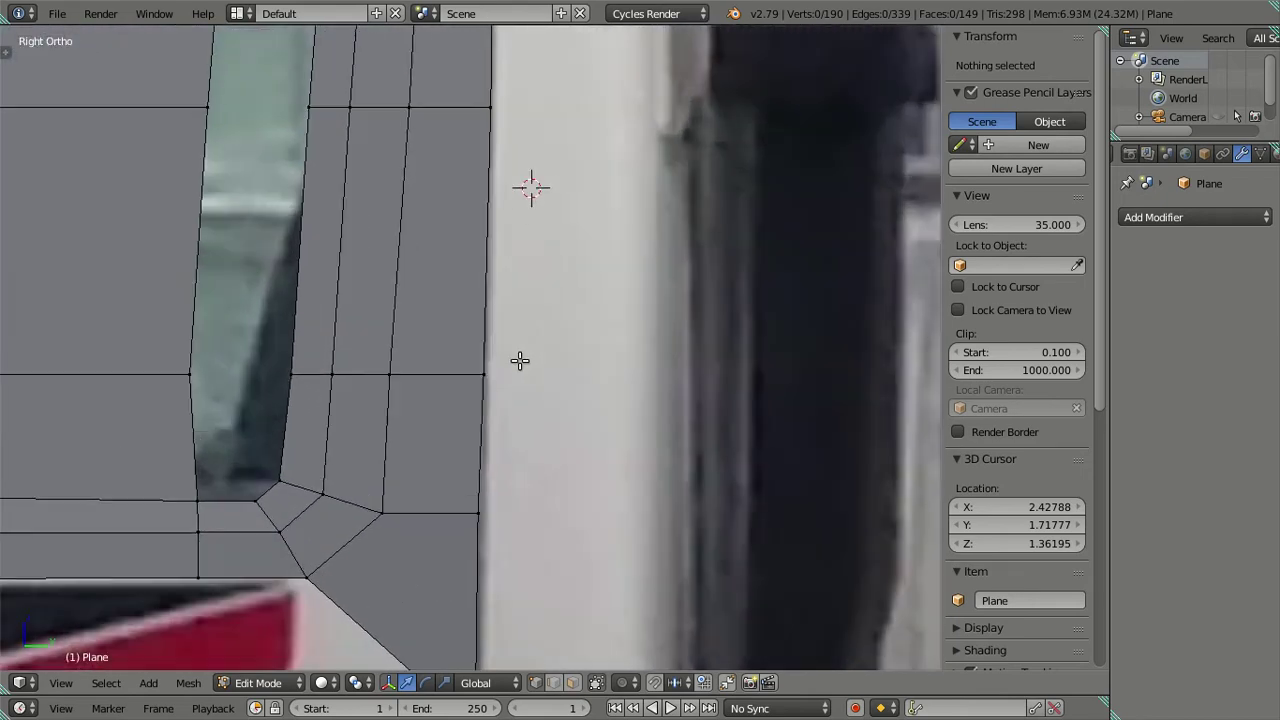
scroll(520, 360, down, 3)
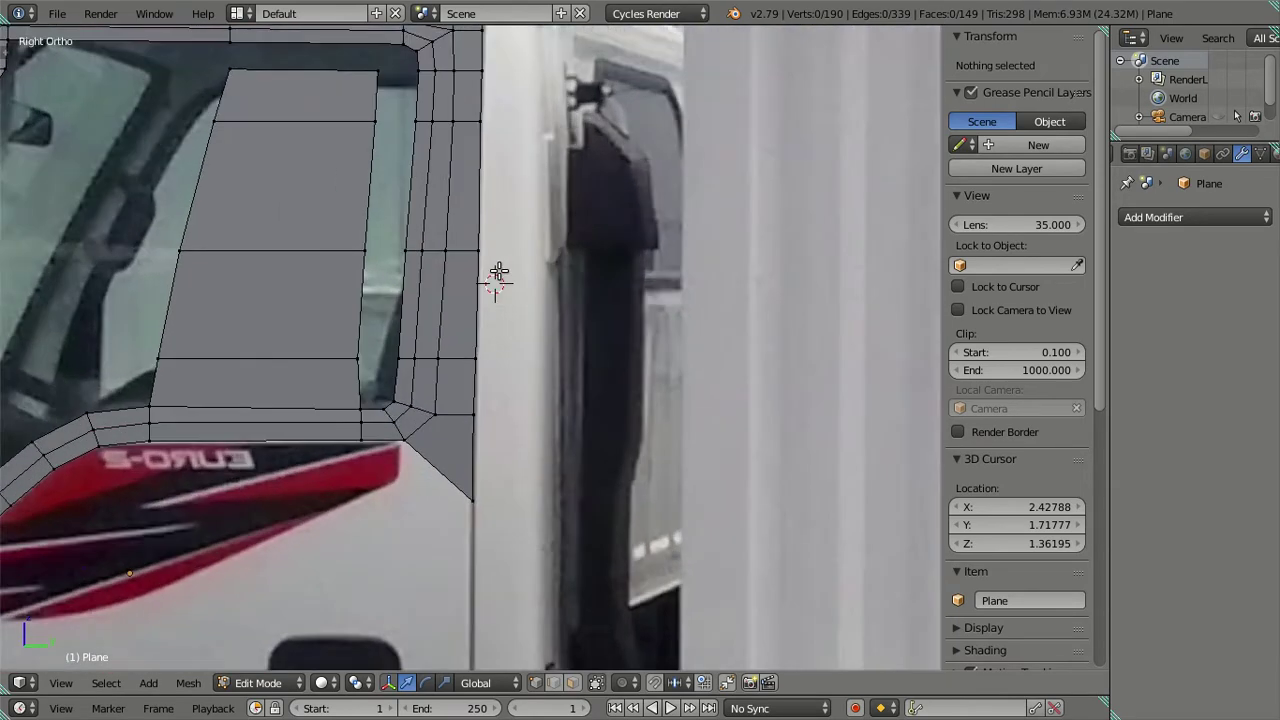
scroll(500, 275, up, 2)
shift+scroll(471, 394, up, 2)
shift+scroll(466, 386, up, 2)
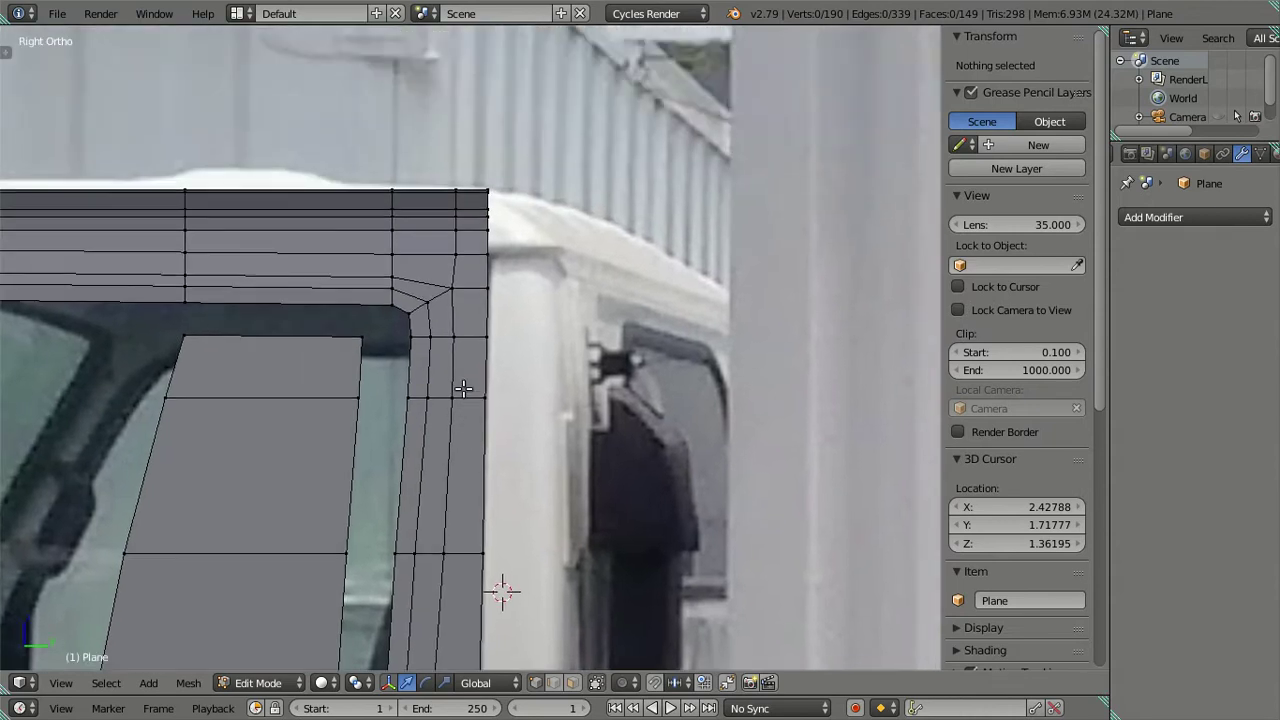
scroll(463, 374, up, 1)
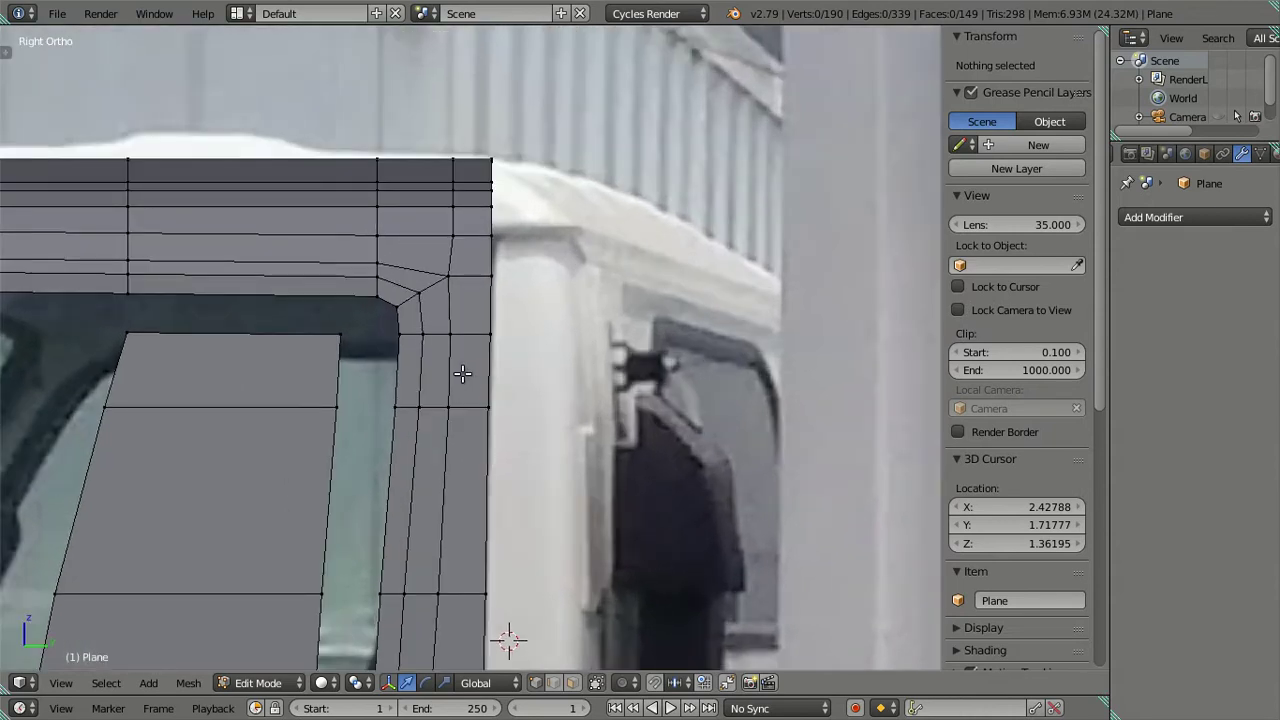
scroll(414, 380, down, 2)
scroll(191, 409, down, 2)
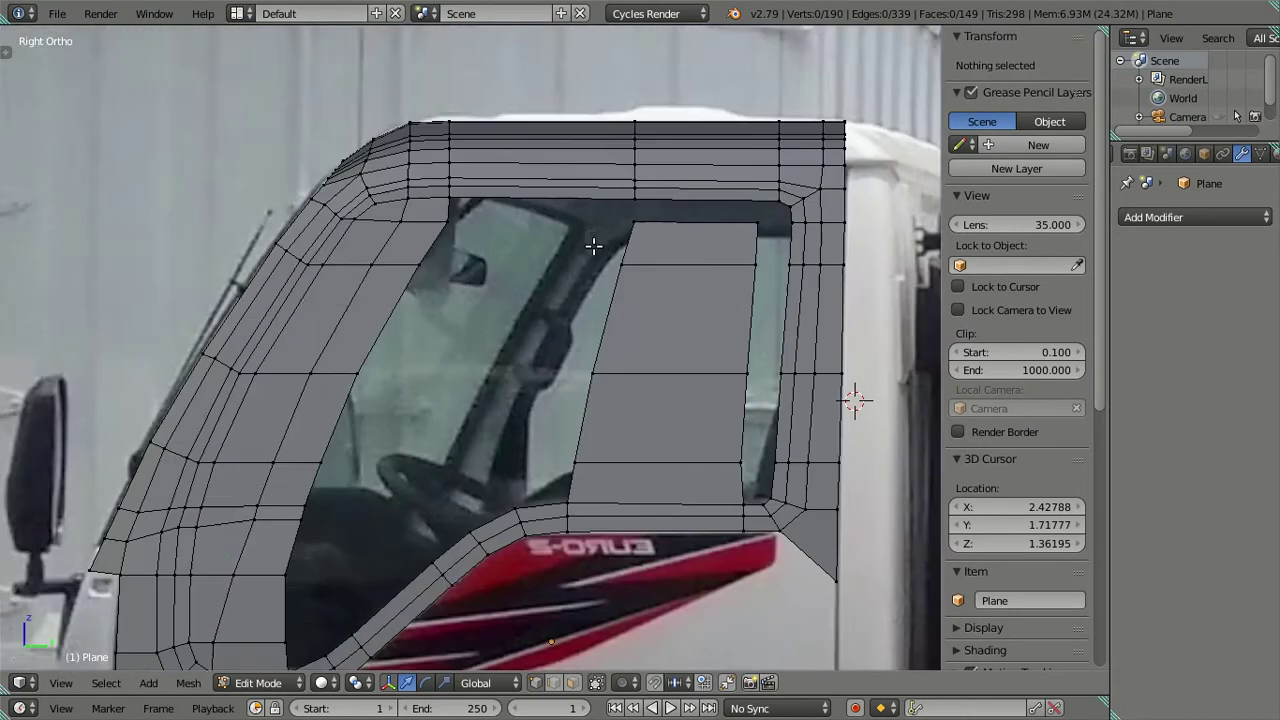
shift+scroll(623, 242, down, 2)
scroll(497, 446, up, 1)
scroll(600, 436, up, 1)
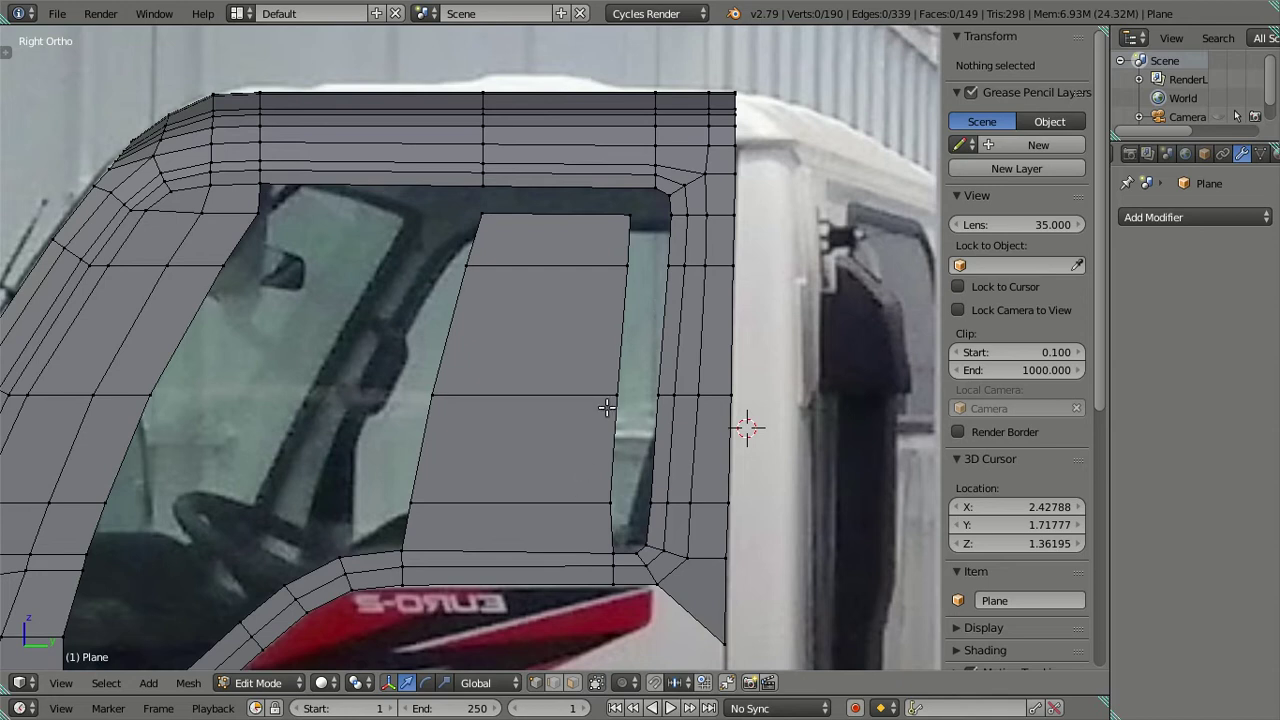
Extrude the window gap's top edge partway down and fill it with a face
right_click(631, 222)
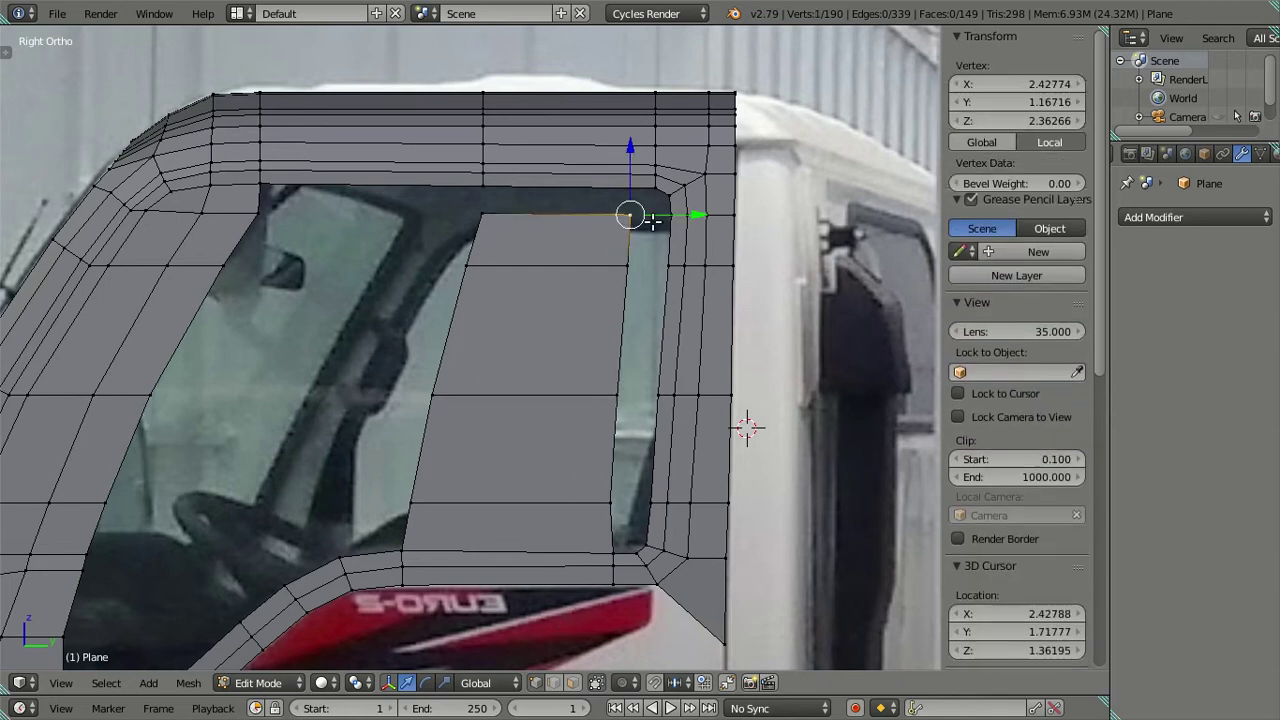
shift+right_click(670, 214)
shift+right_click(636, 258)
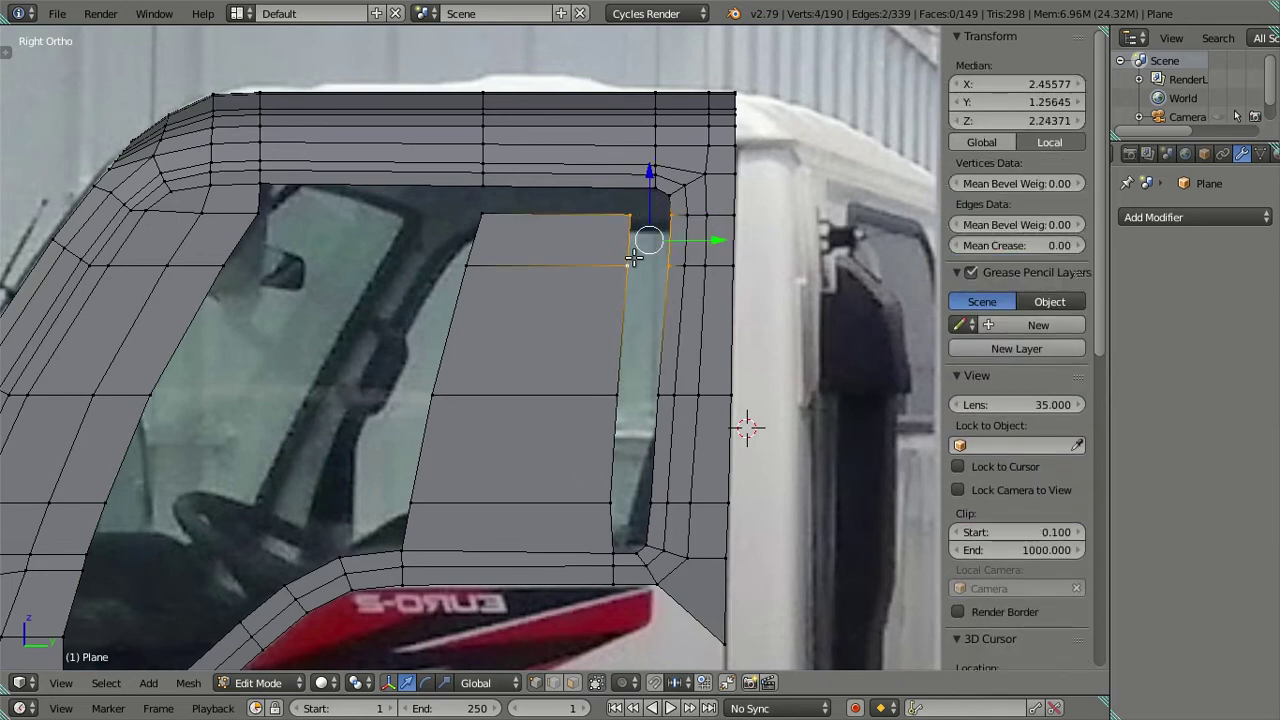
key(e)
click(624, 392)
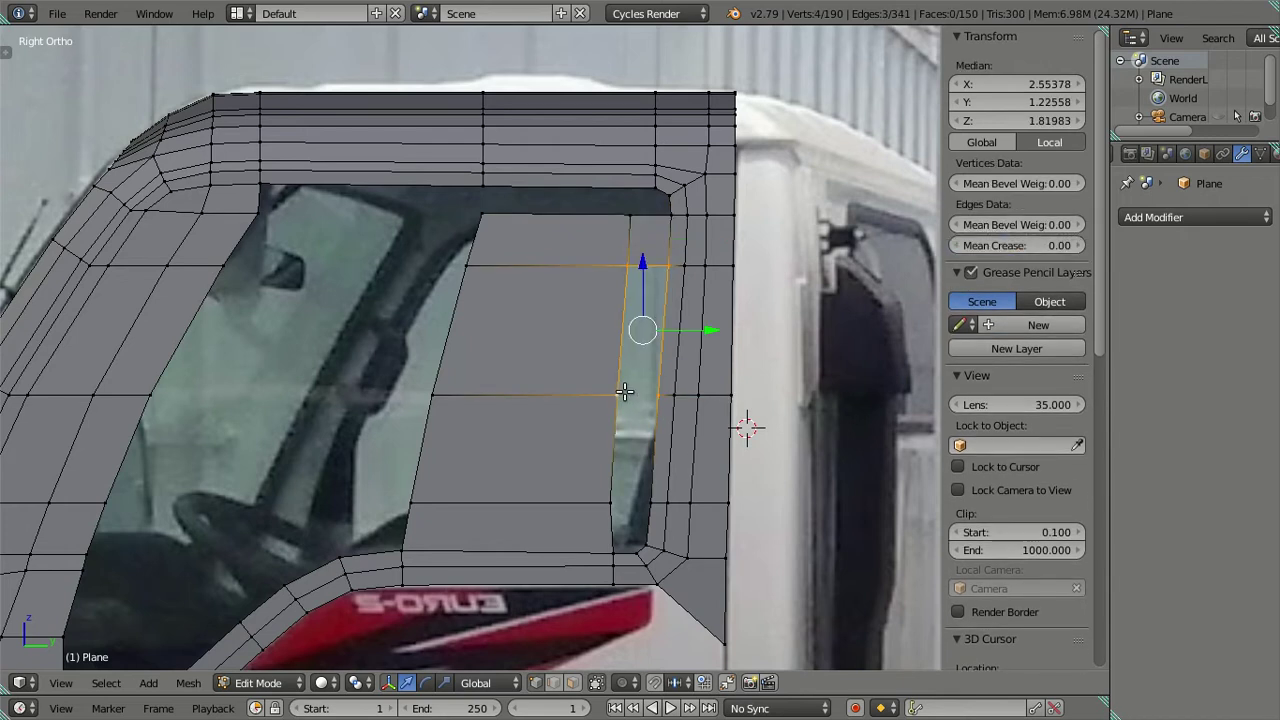
key(f)
Select the four corners of the lower strip quad and fill it with a face
right_click(648, 502)
shift+right_click(613, 555)
right_click(610, 502)
shift+right_click(613, 395)
shift+right_click(650, 395)
shift+right_click(650, 502)
key(f)
key(a)
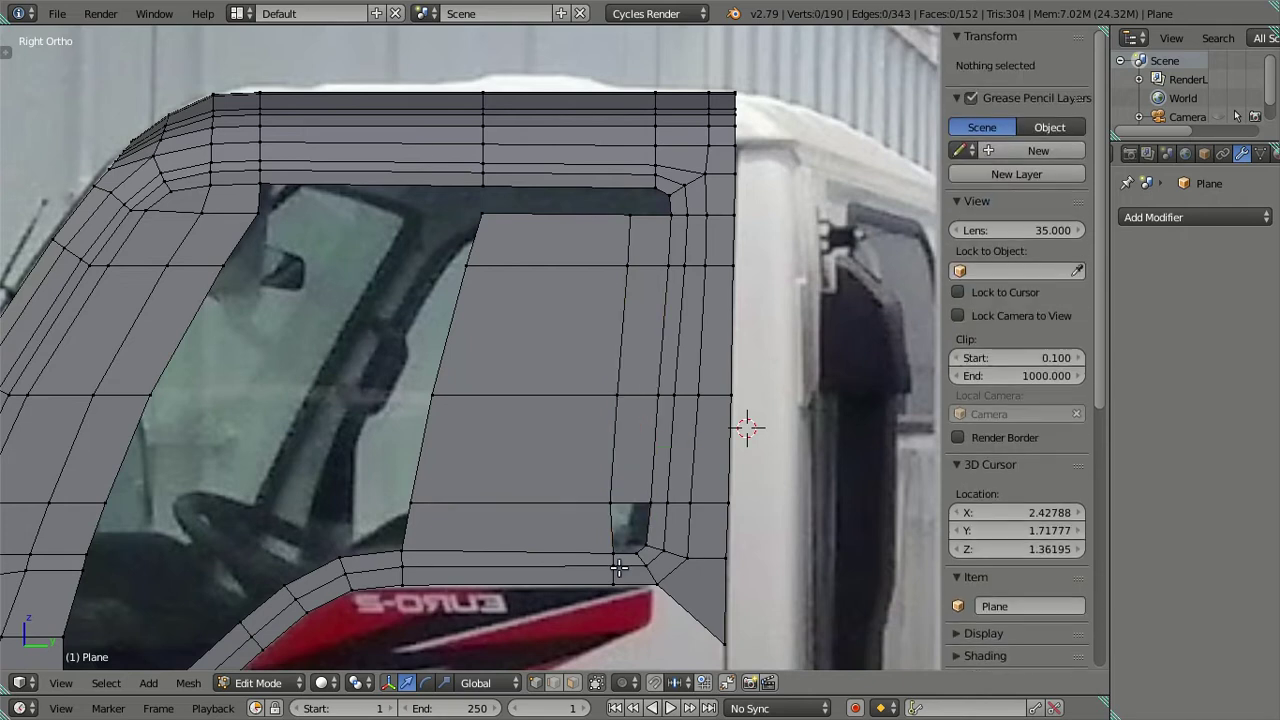
Add a centred vertical edge loop through the strip
shift+middle_drag(621, 563, 576, 460)
scroll(576, 460, up, 2)
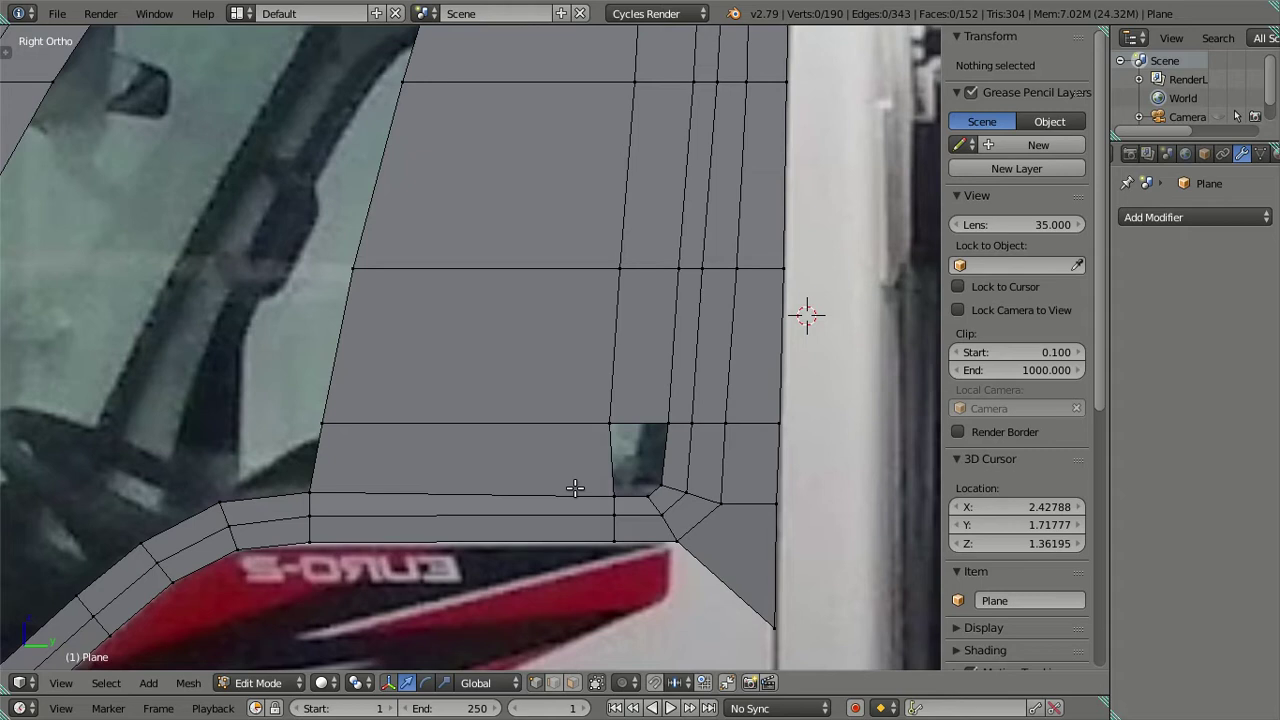
key(ctrl+r)
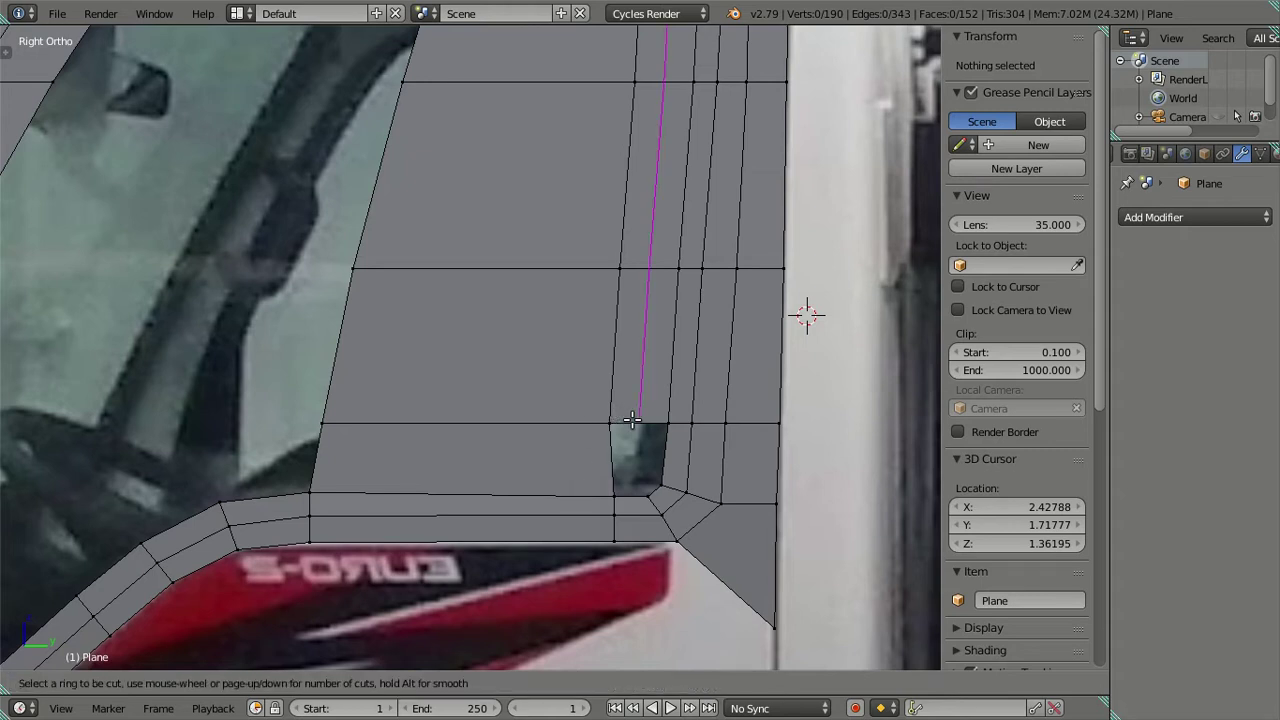
click(631, 420)
right_click(631, 420)
key(a)
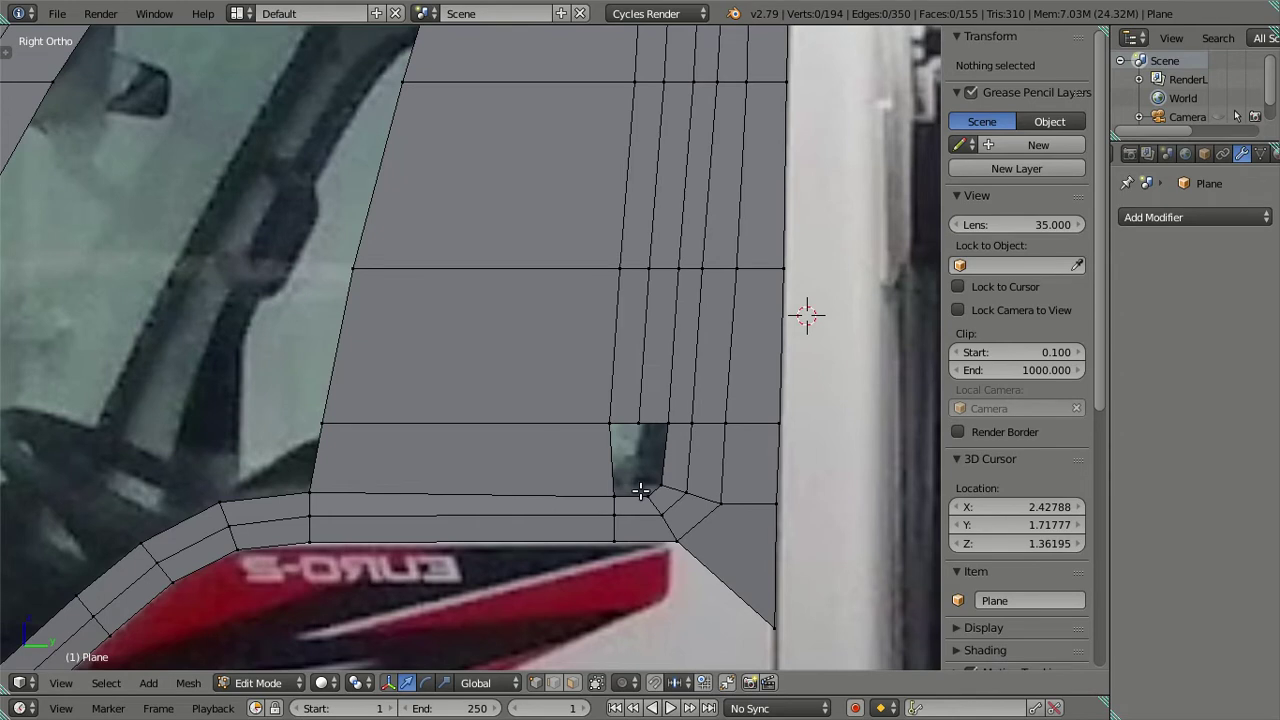
Fill the small hole at the strip's corner with a face
right_click(650, 490)
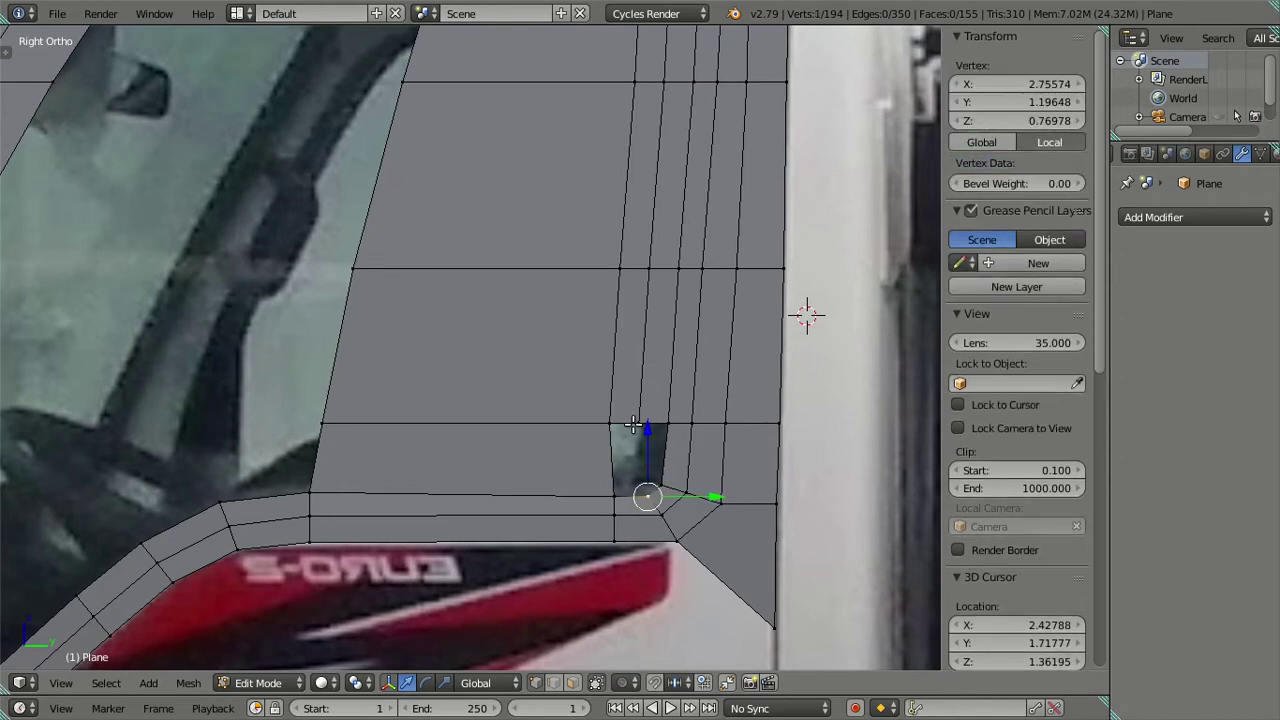
key(ctrl+KP_Add)
key(f)
key(a)
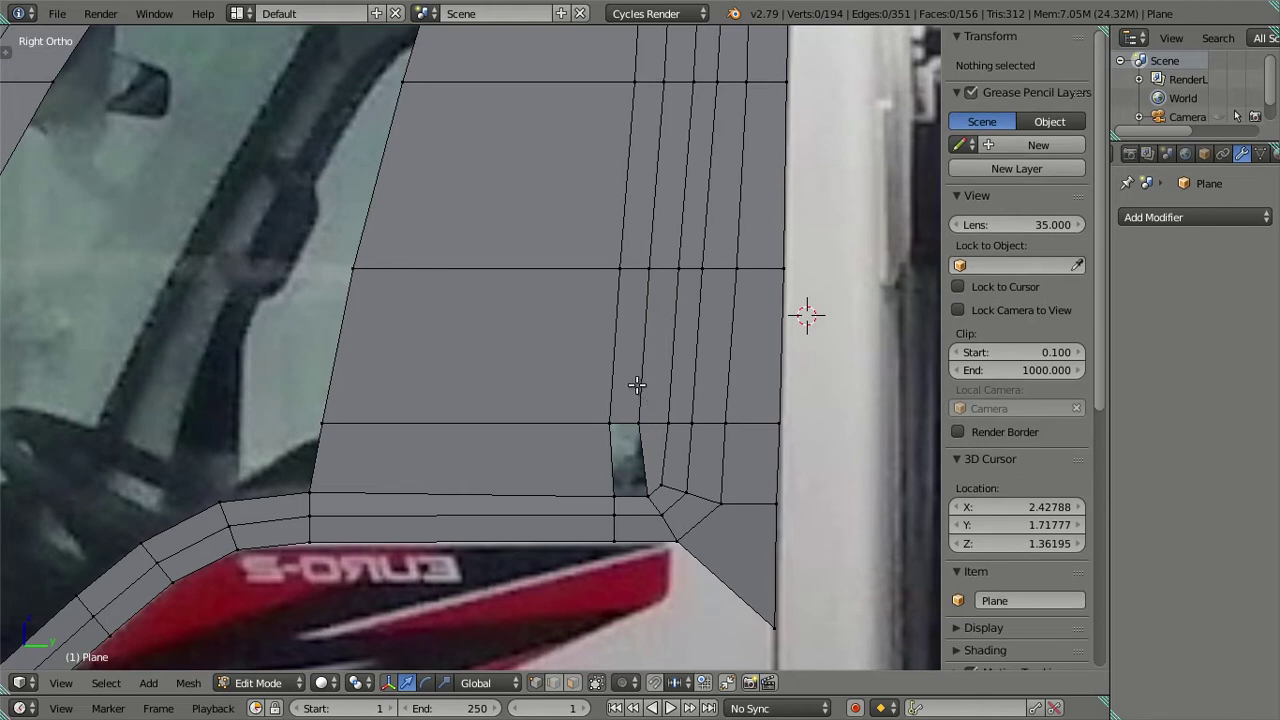
Fill the top corner gap with a face, then select a stray vertex at the bottom corner
shift+middle_drag(637, 385, 646, 465)
scroll(637, 451, down, 1)
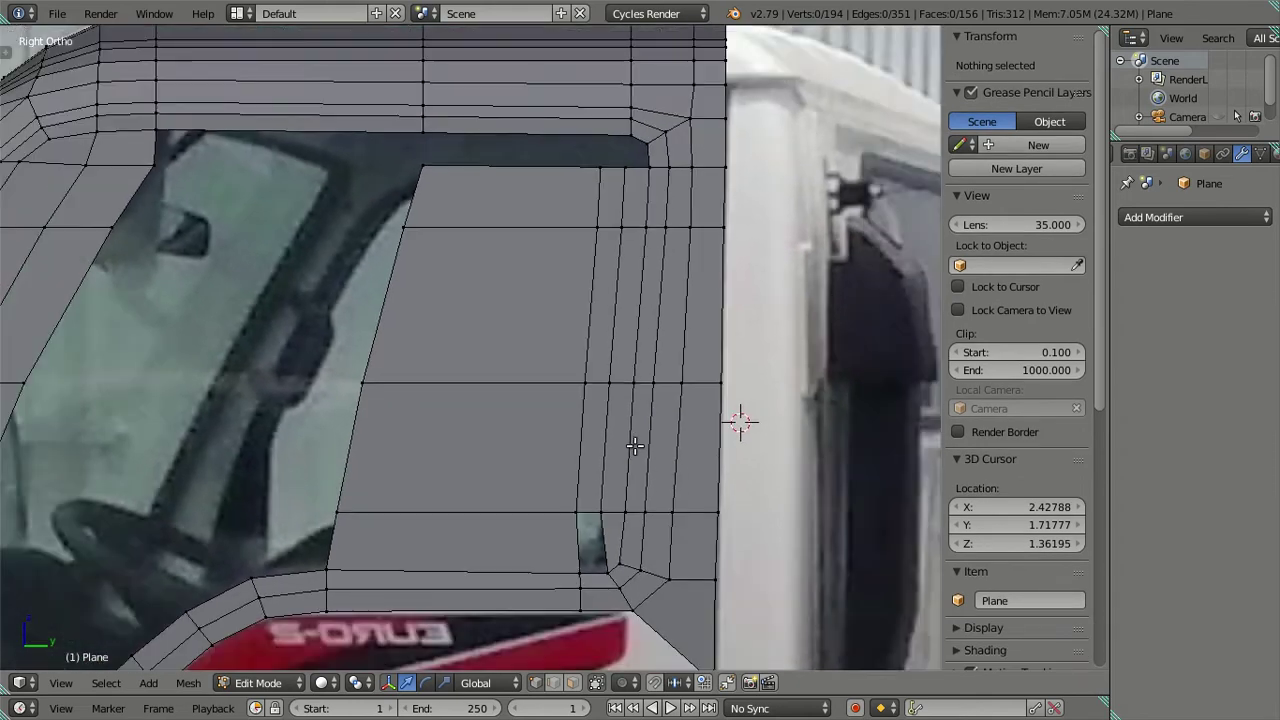
shift+scroll(641, 380, up, 1)
shift+scroll(641, 378, up, 1)
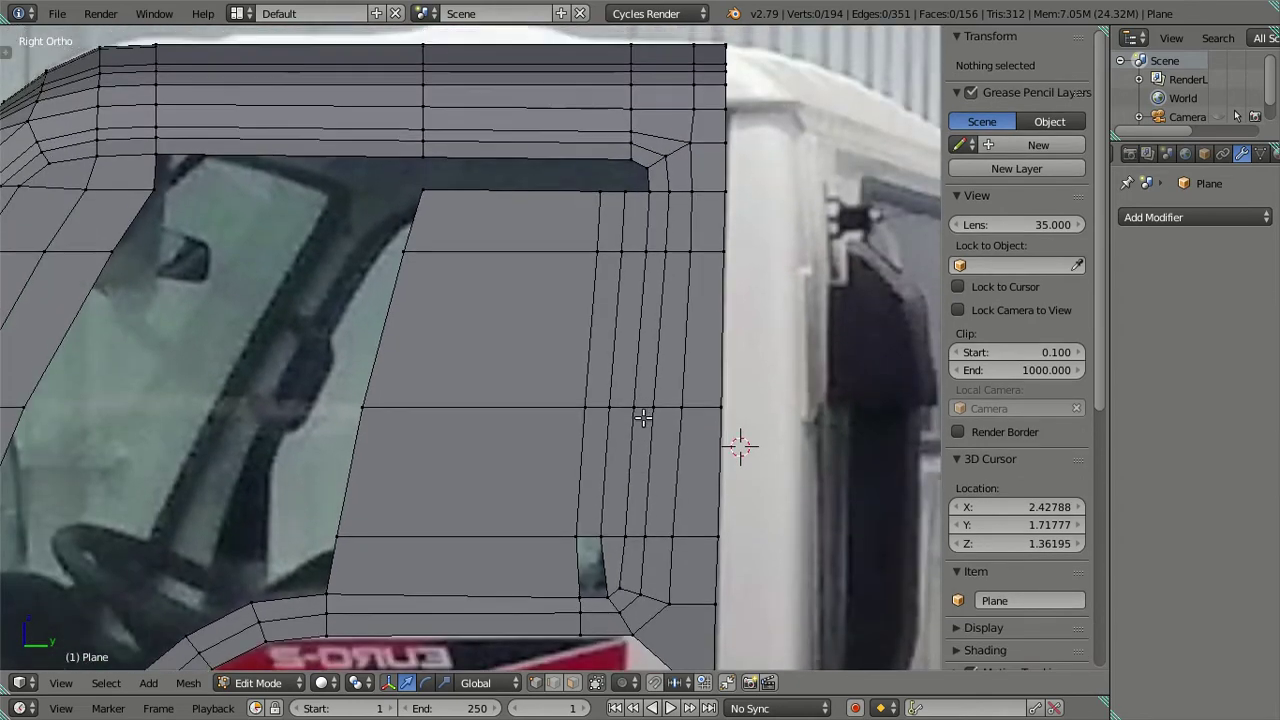
shift+scroll(642, 374, up, 3)
alt+right_click(632, 239)
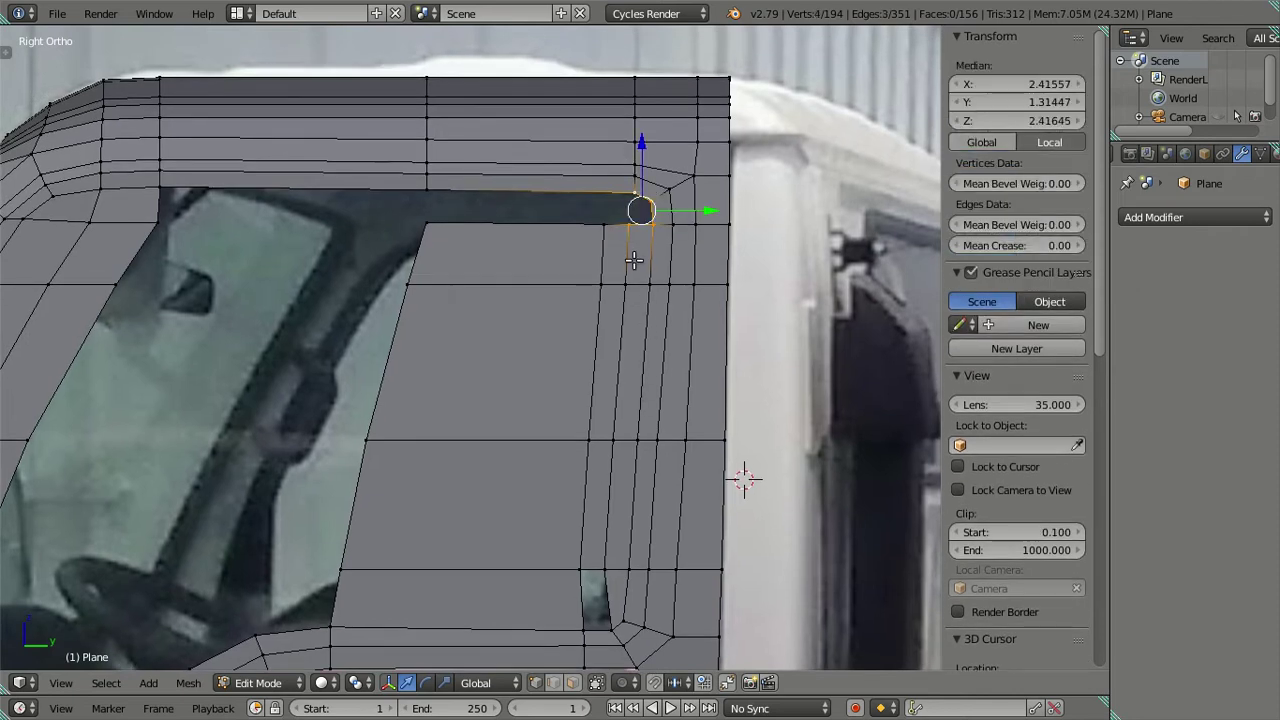
key(f)
key(a)
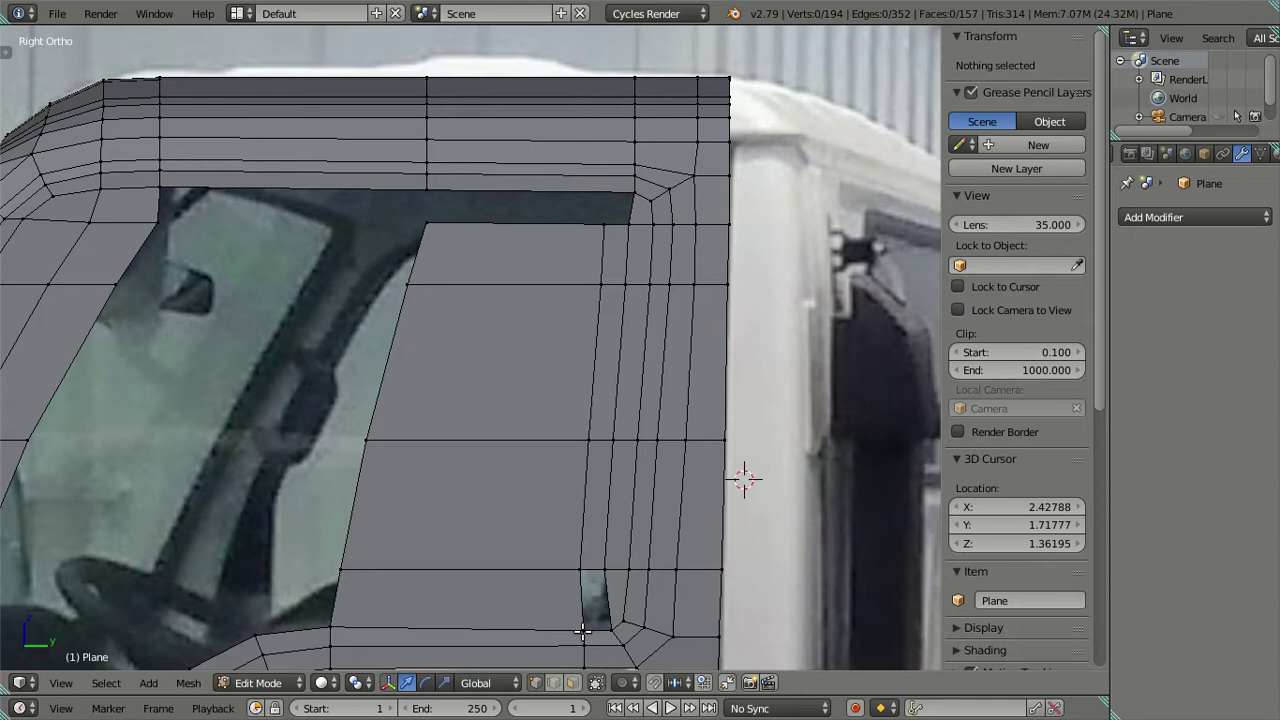
shift+middle_drag(590, 612, 598, 512)
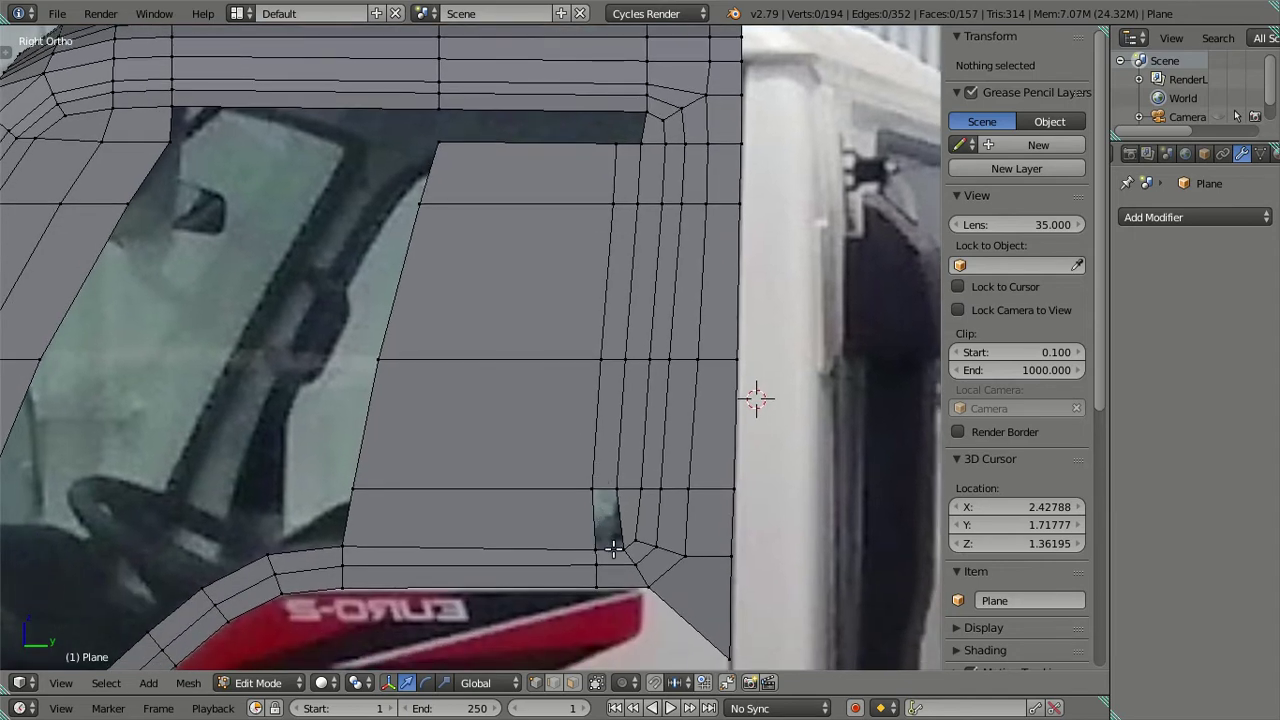
right_click(601, 548)
Merge the stray bottom vertices at last, lift the result onto the sill edge, and merge it there
shift+right_click(622, 550)
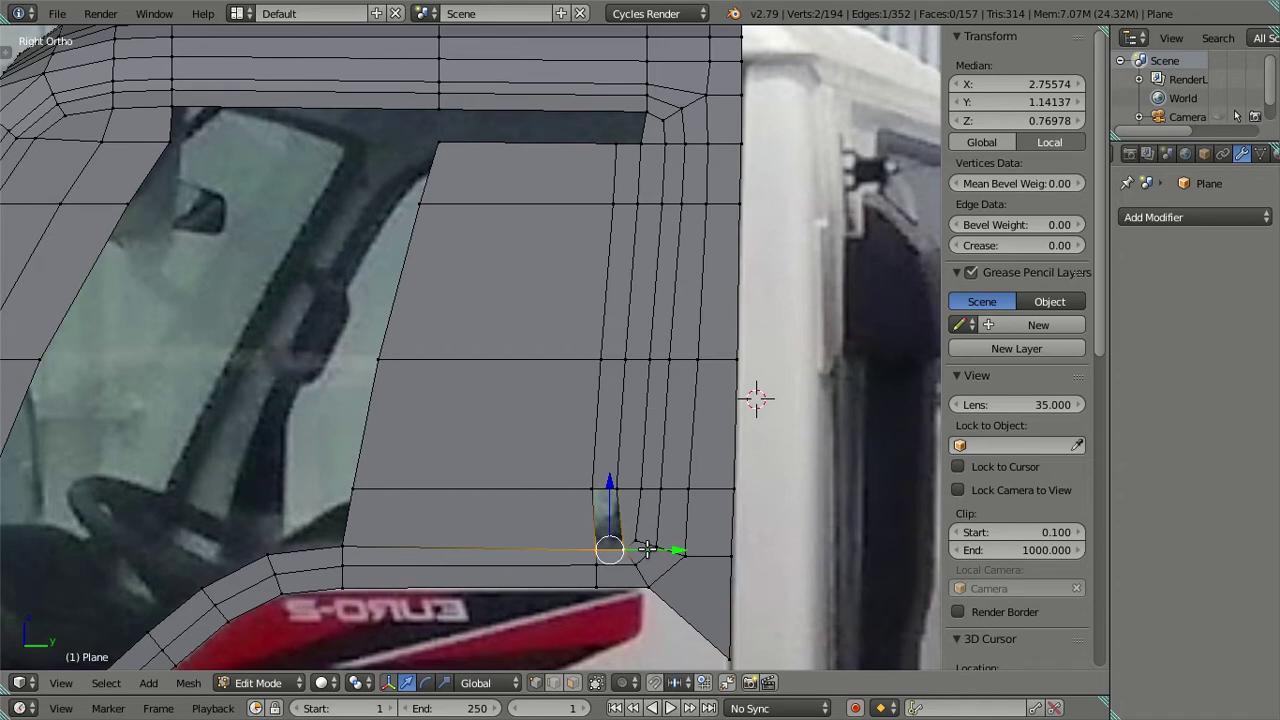
key(alt+m)
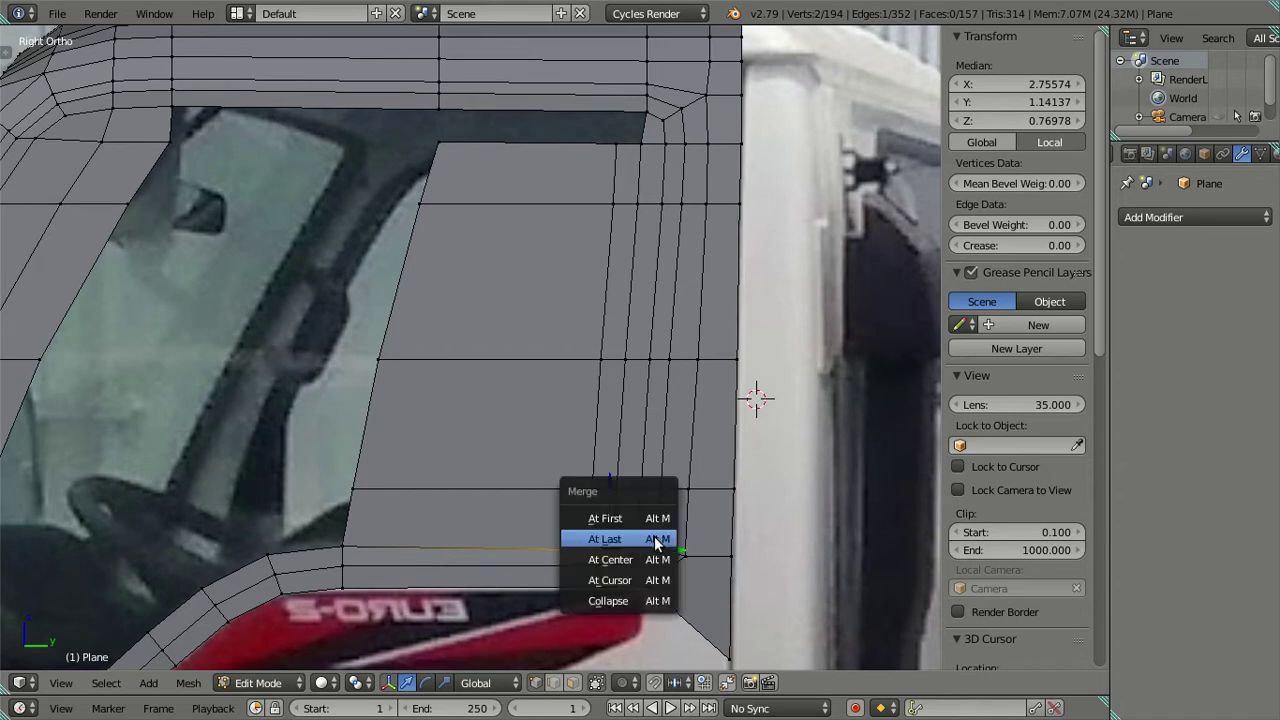
click(655, 535)
key(g)
key(z)
click(592, 490)
shift+click(592, 490)
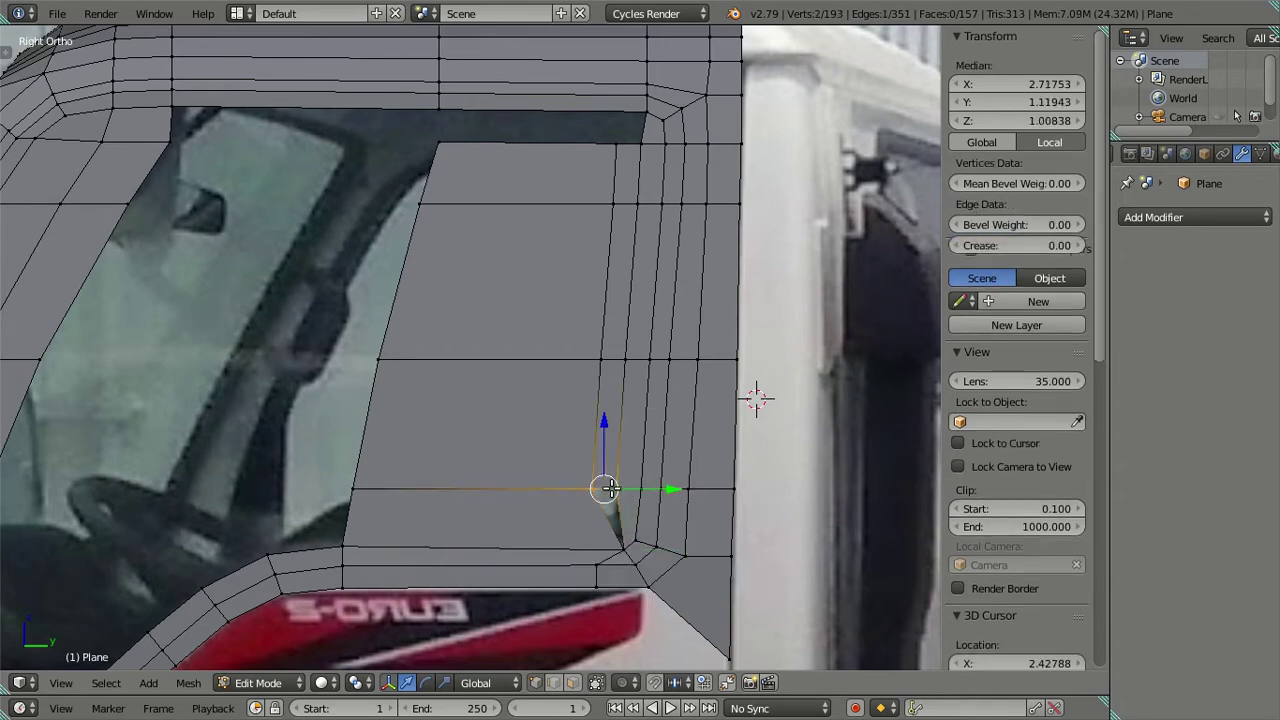
key(alt+m)
click(614, 490)
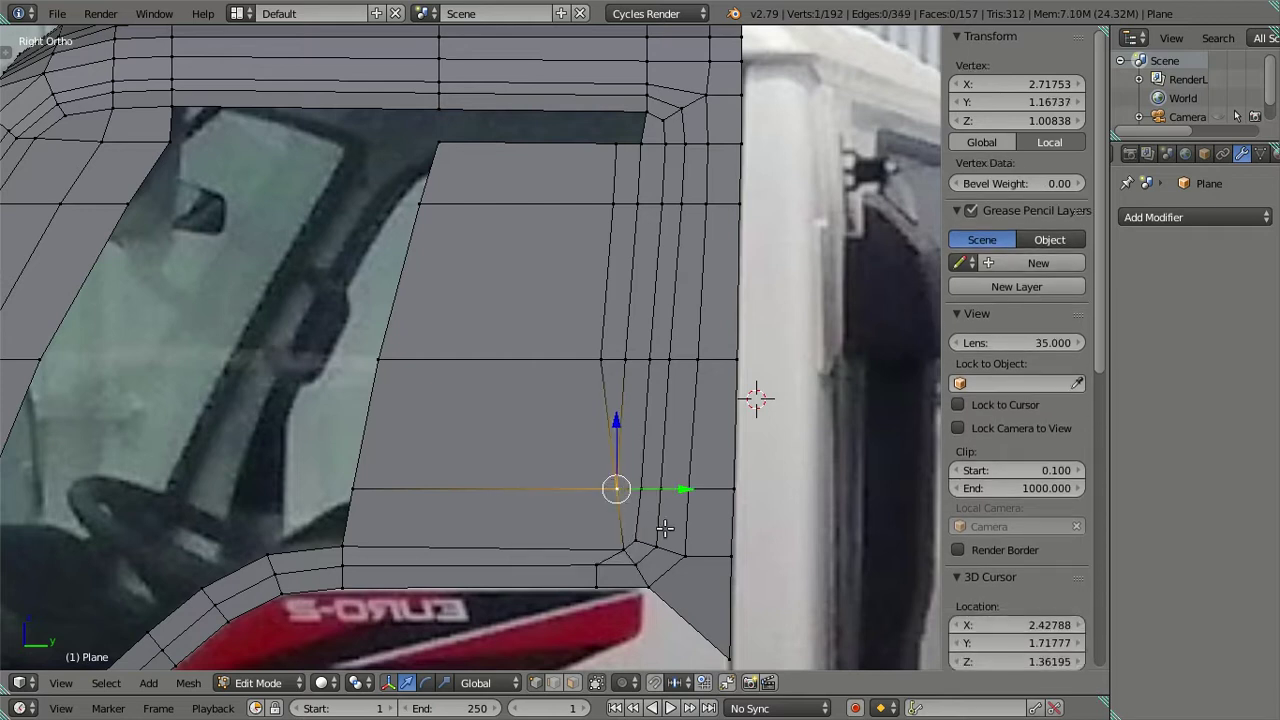
Dissolve the two surplus vertical edge loops in the strip behind the window
key(a)
alt+right_click(588, 390)
key(x)
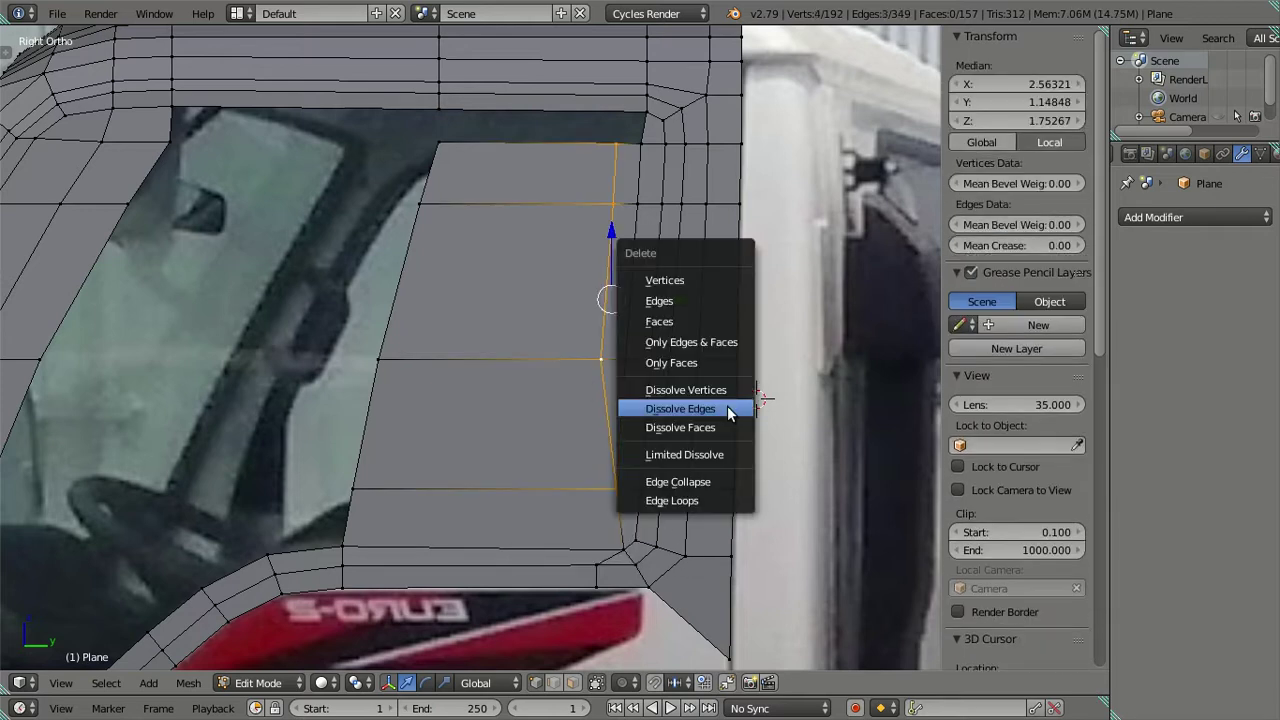
click(728, 413)
key(a)
scroll(586, 480, up, 1)
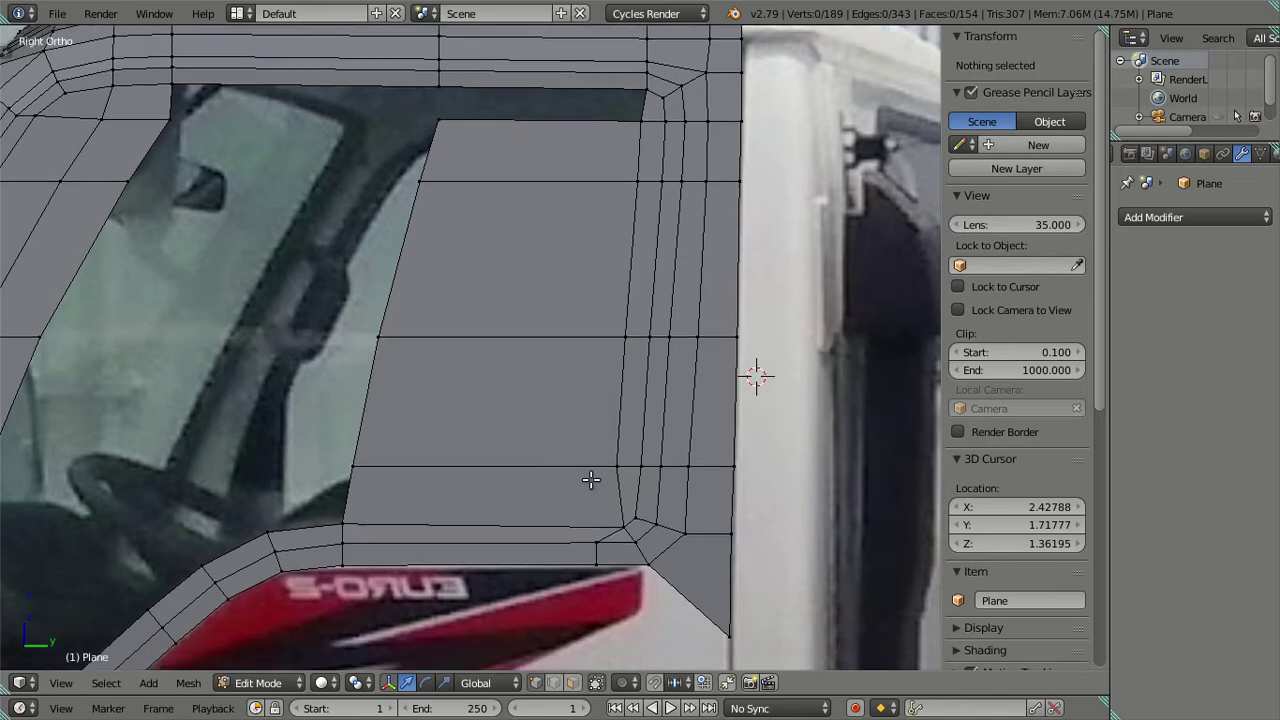
scroll(573, 440, up, 2)
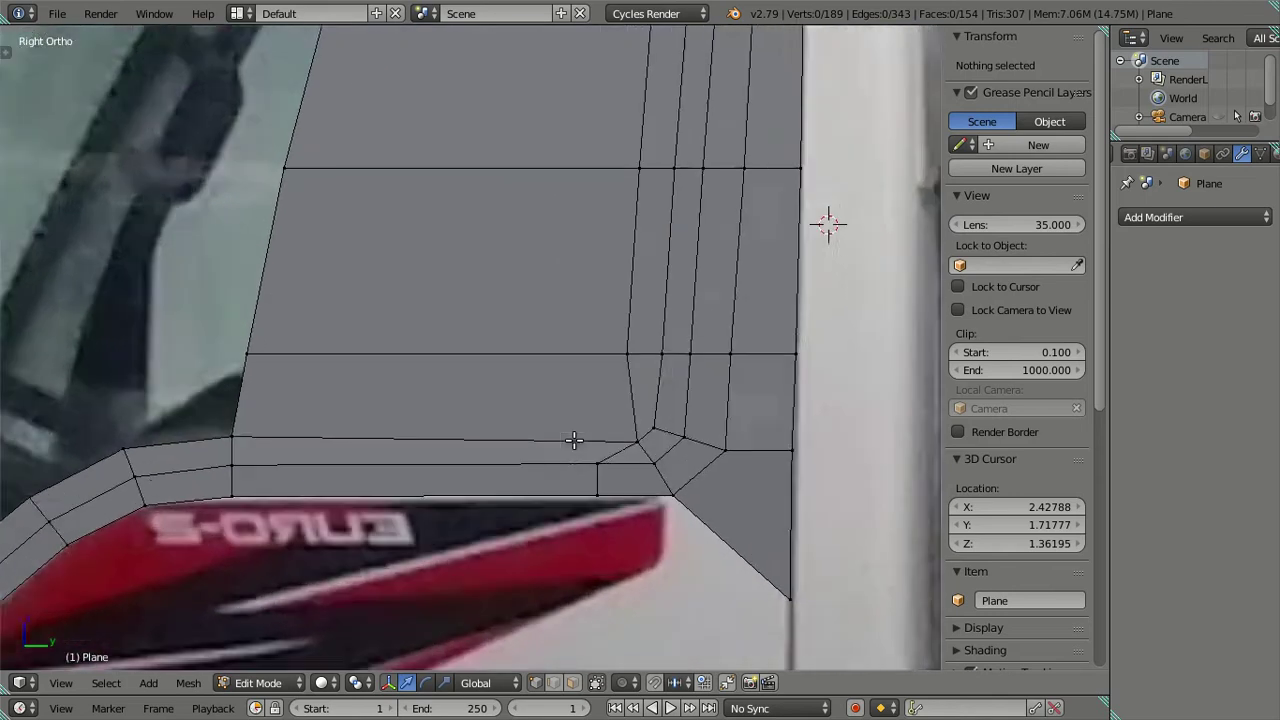
scroll(573, 440, up, 1)
right_click(617, 507)
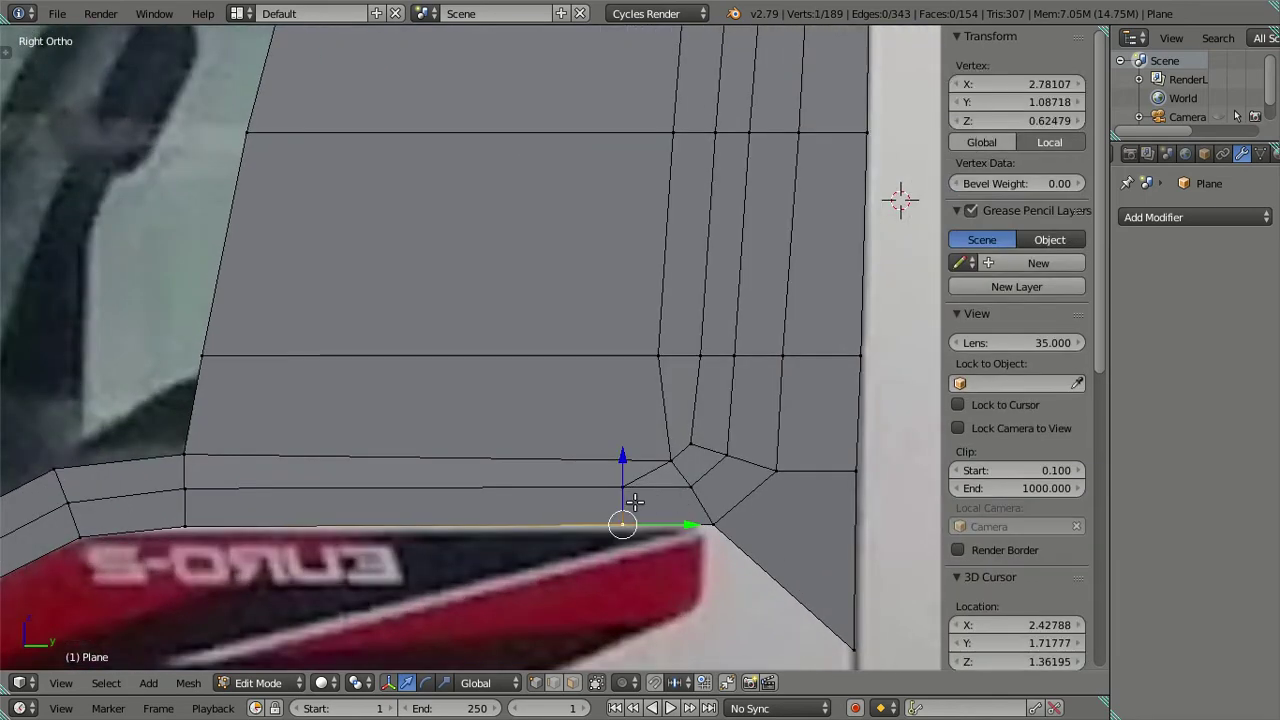
alt+right_click(630, 463)
key(x)
click(694, 494)
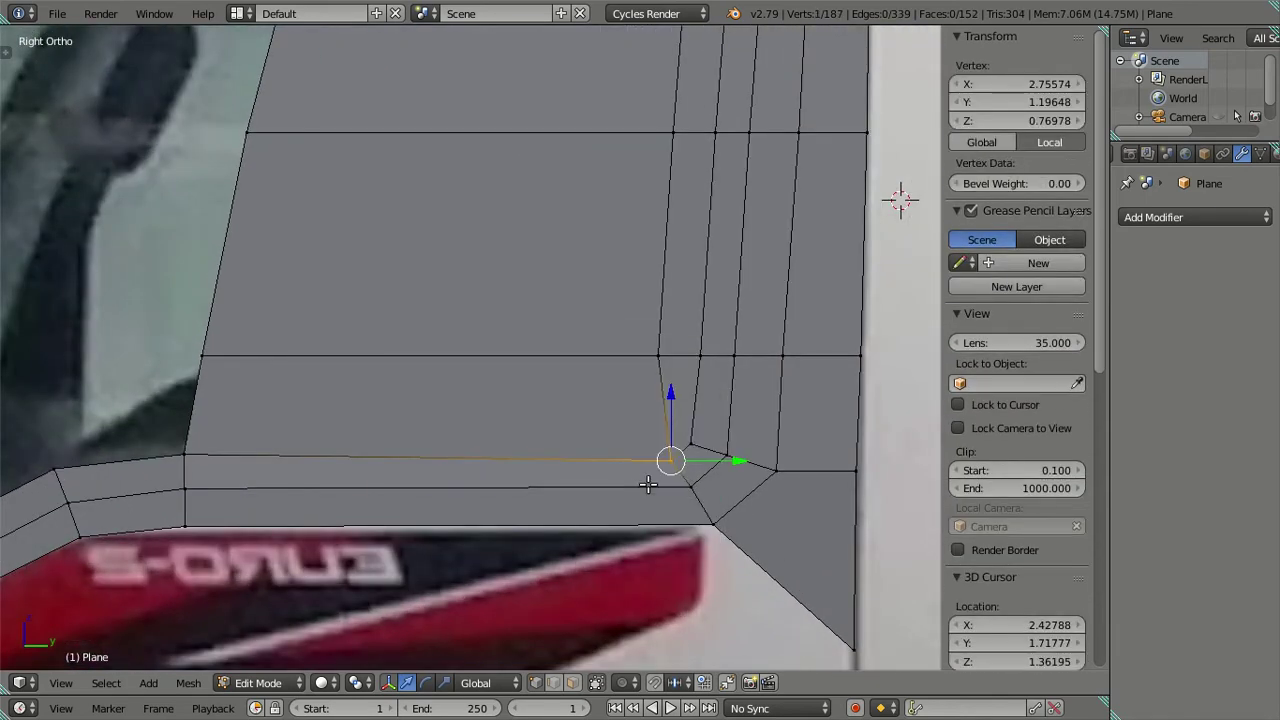
key(a)
Inspect the lower cab side in wireframe against the reference photo
scroll(634, 471, down, 2)
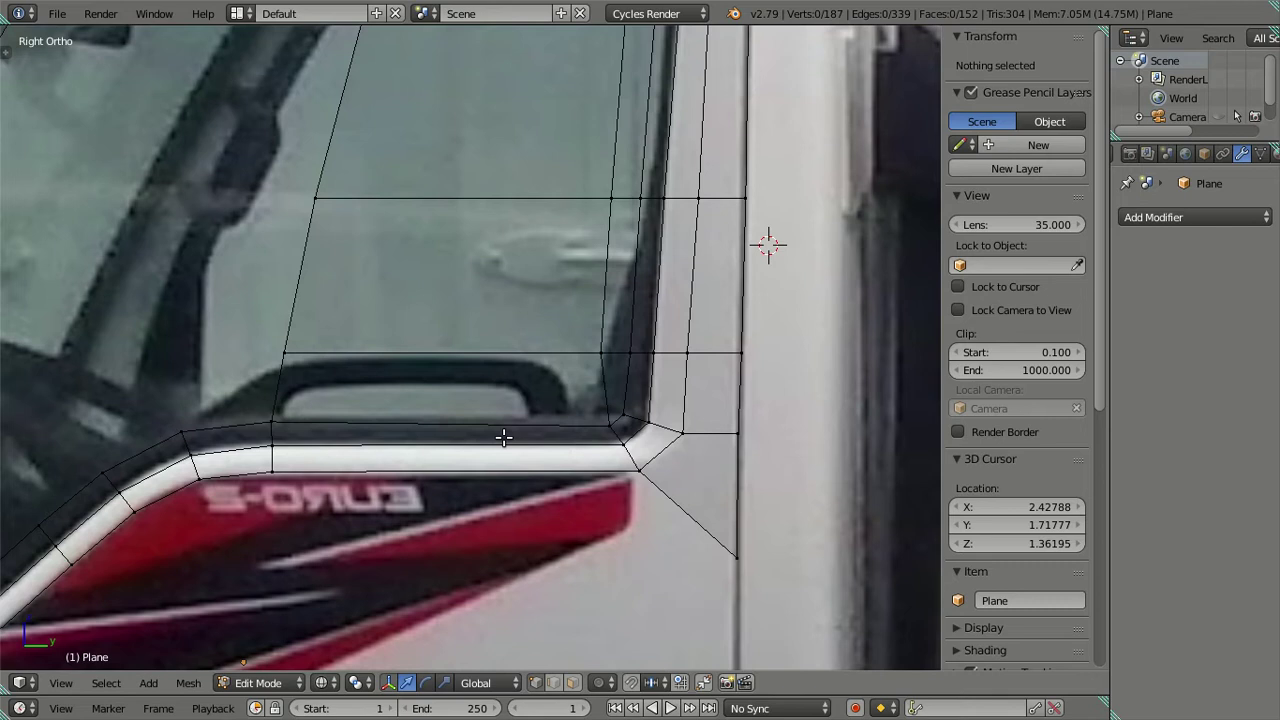
scroll(504, 437, down, 4)
shift+middle_drag(510, 388, 522, 440)
key(z)
scroll(516, 430, up, 3)
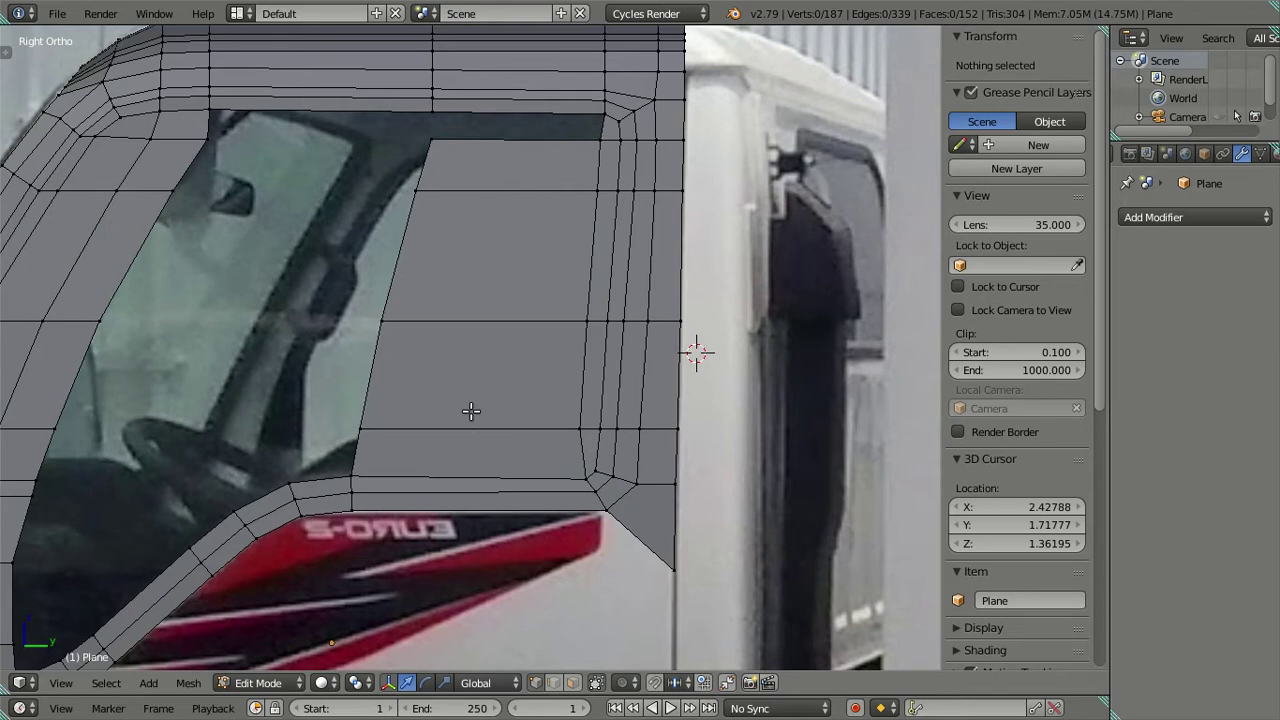
Match the top pillar vertex to the photo and fill the first face along the window top
shift+middle_drag(471, 408, 491, 420)
right_click(461, 135)
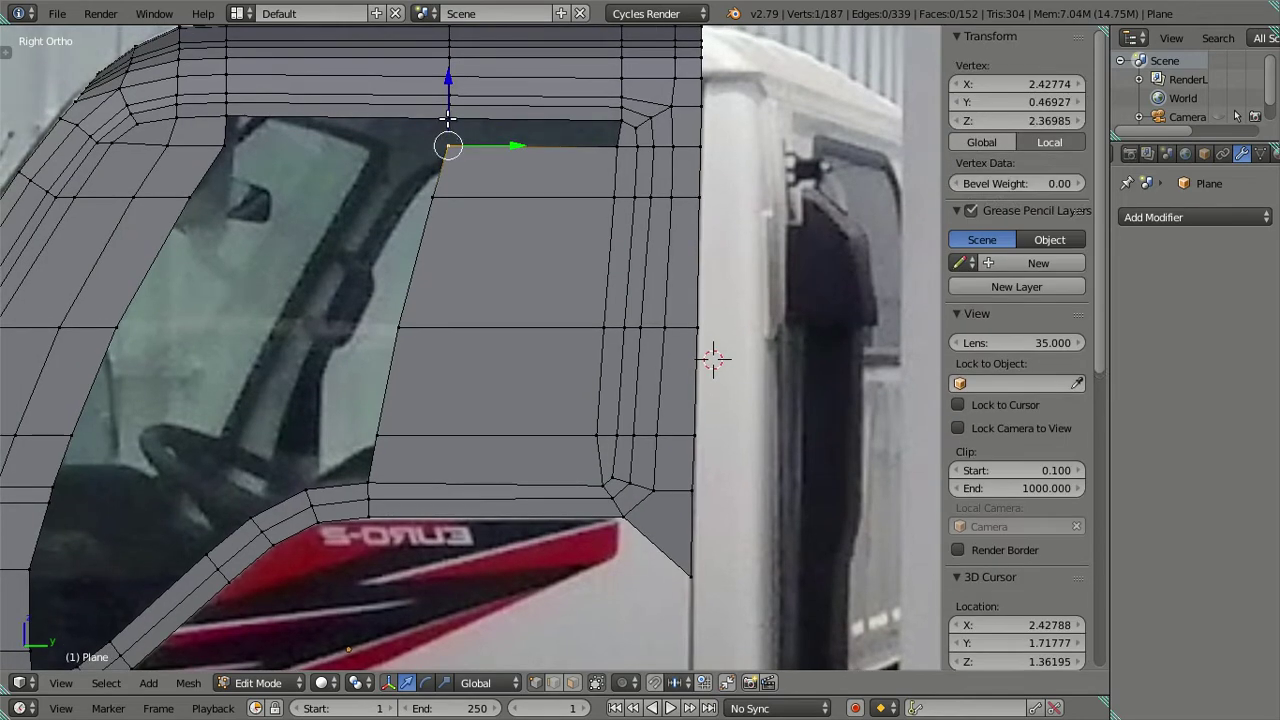
key(a)
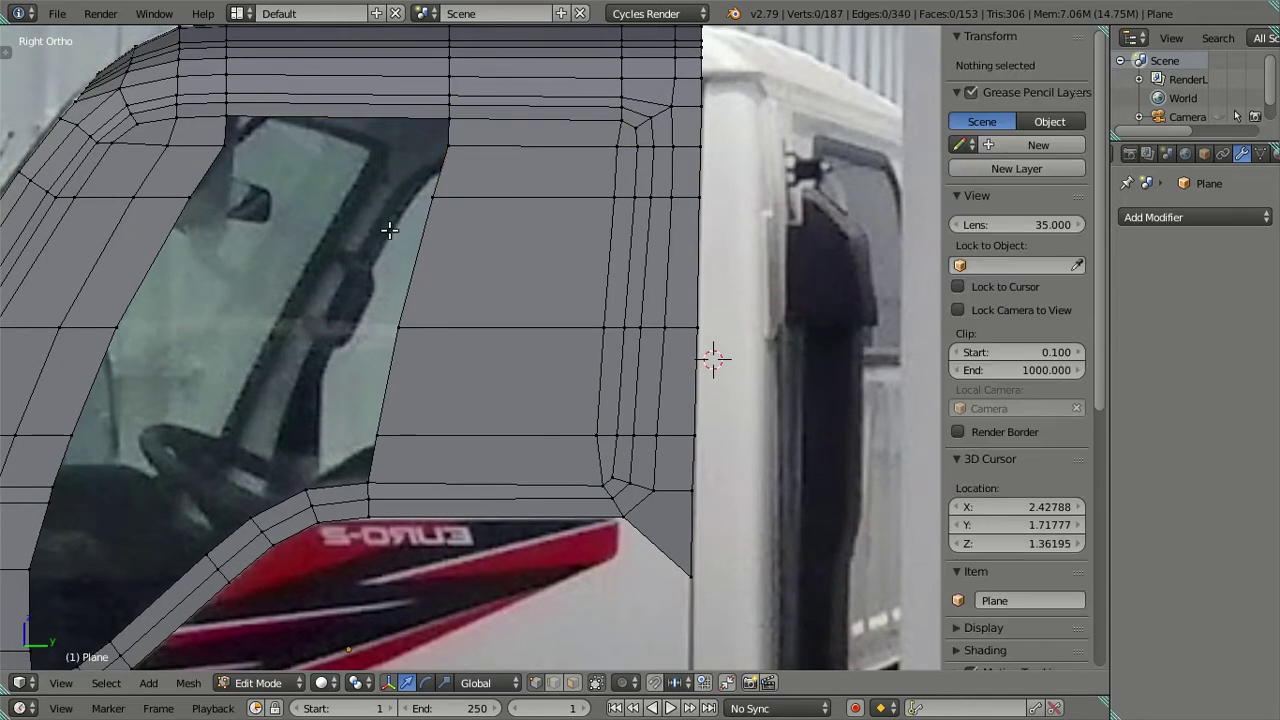
shift+middle_drag(391, 229, 489, 279)
right_click(329, 198)
key(g)
right_click(537, 201)
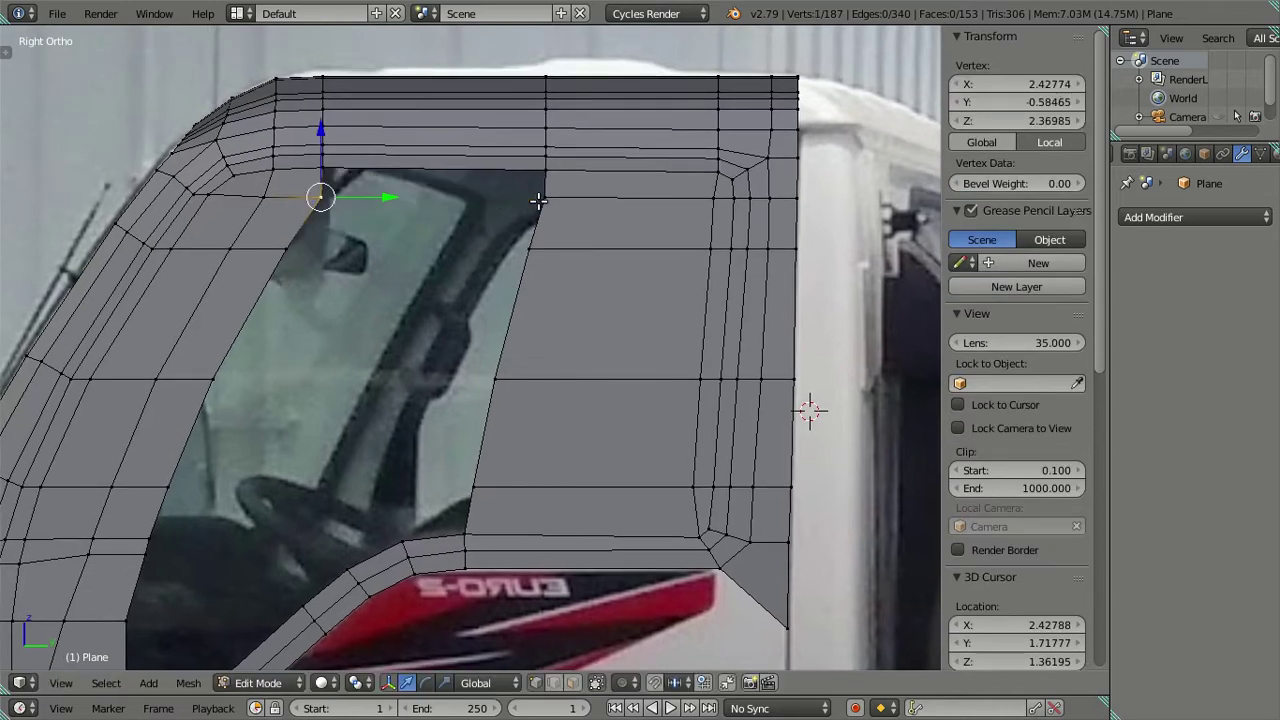
ctrl+right_click(545, 198)
key(f)
Fill three more faces down the rows of window vertices
right_click(287, 249)
ctrl+right_click(515, 255)
key(f)
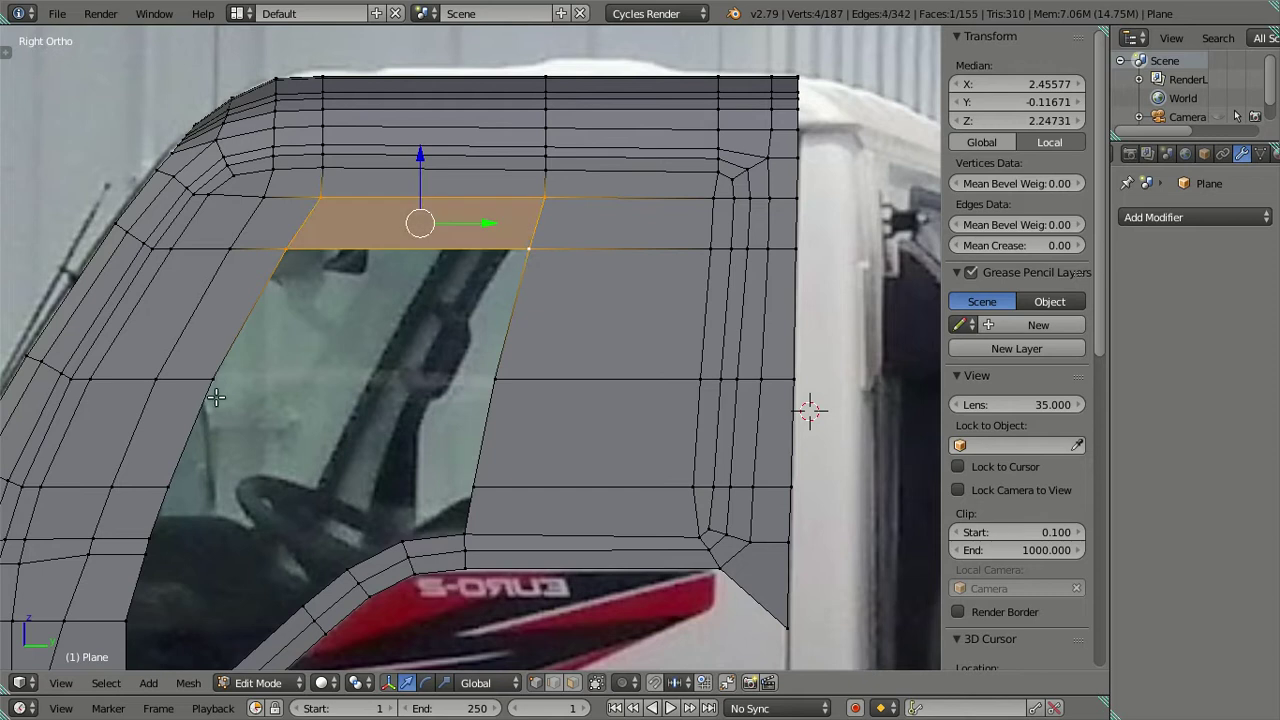
right_click(217, 396)
ctrl+right_click(490, 378)
key(f)
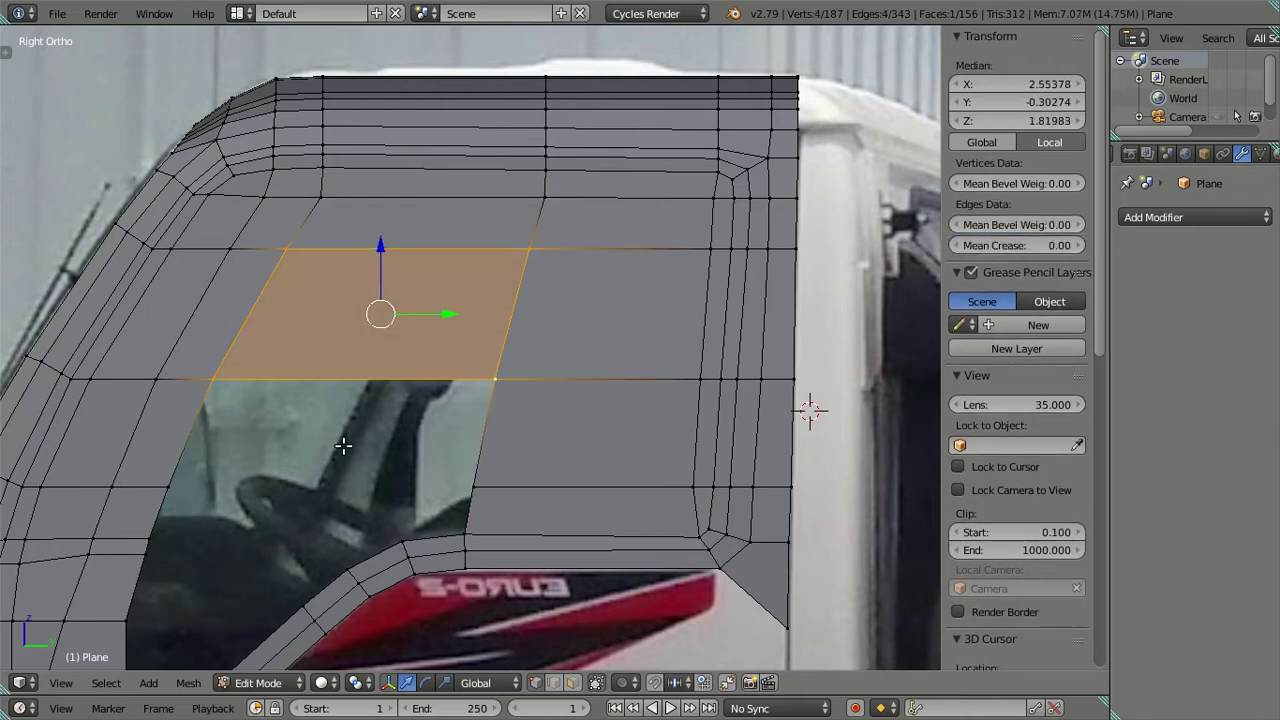
right_click(170, 487)
ctrl+right_click(465, 489)
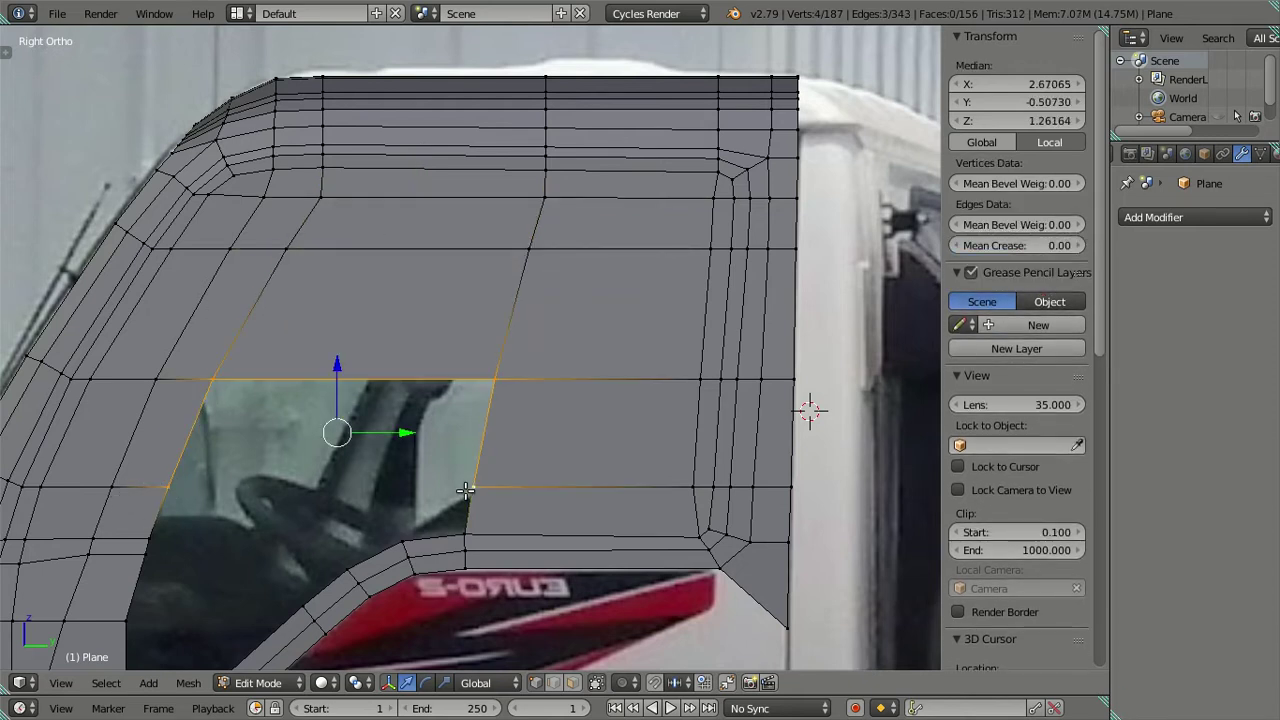
key(f)
Add three vertical loop cuts across the newly filled faces
shift+middle_drag(467, 485, 566, 338)
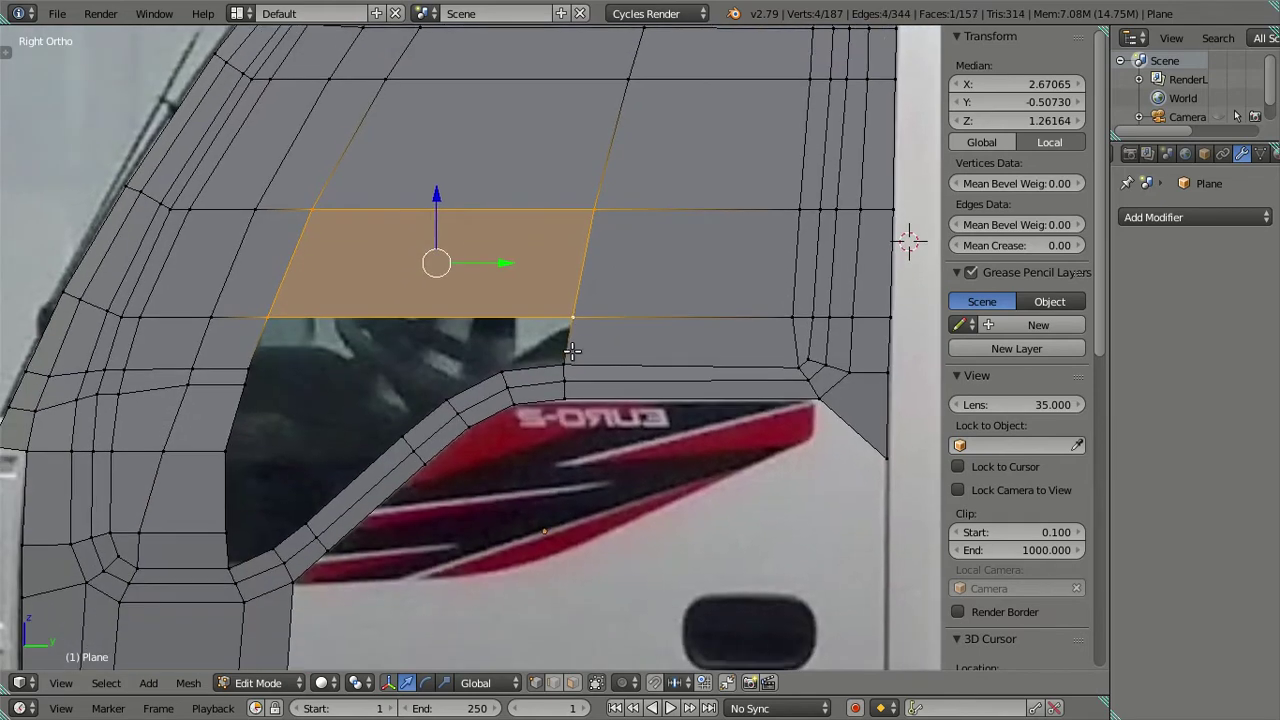
key(ctrl+r)
click(491, 303)
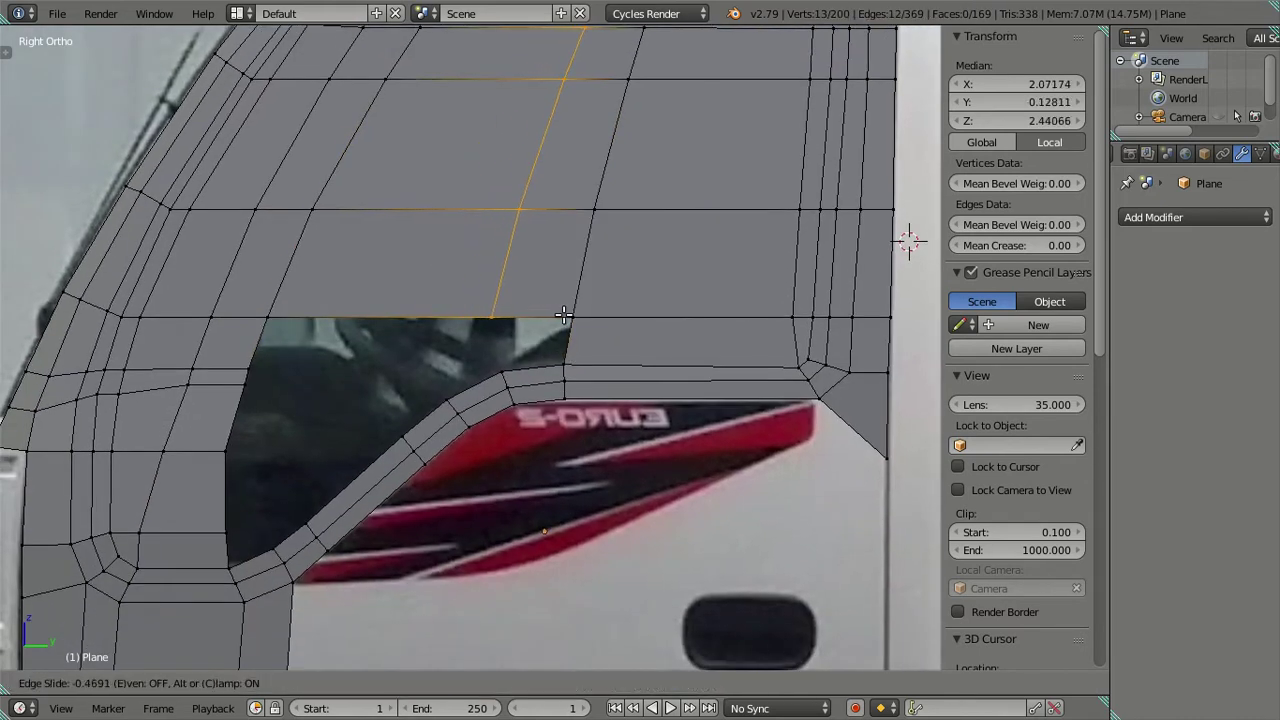
click(563, 316)
key(ctrl+z)
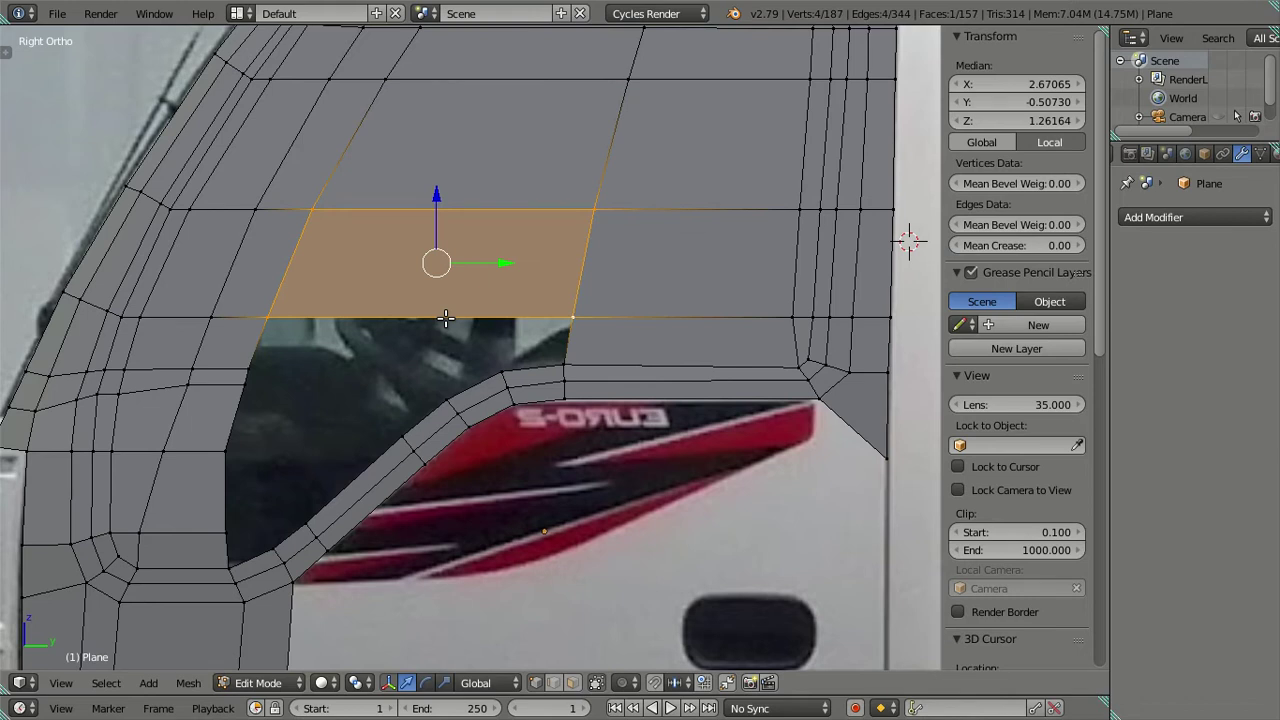
key(ctrl+r)
scroll(446, 318, up, 2)
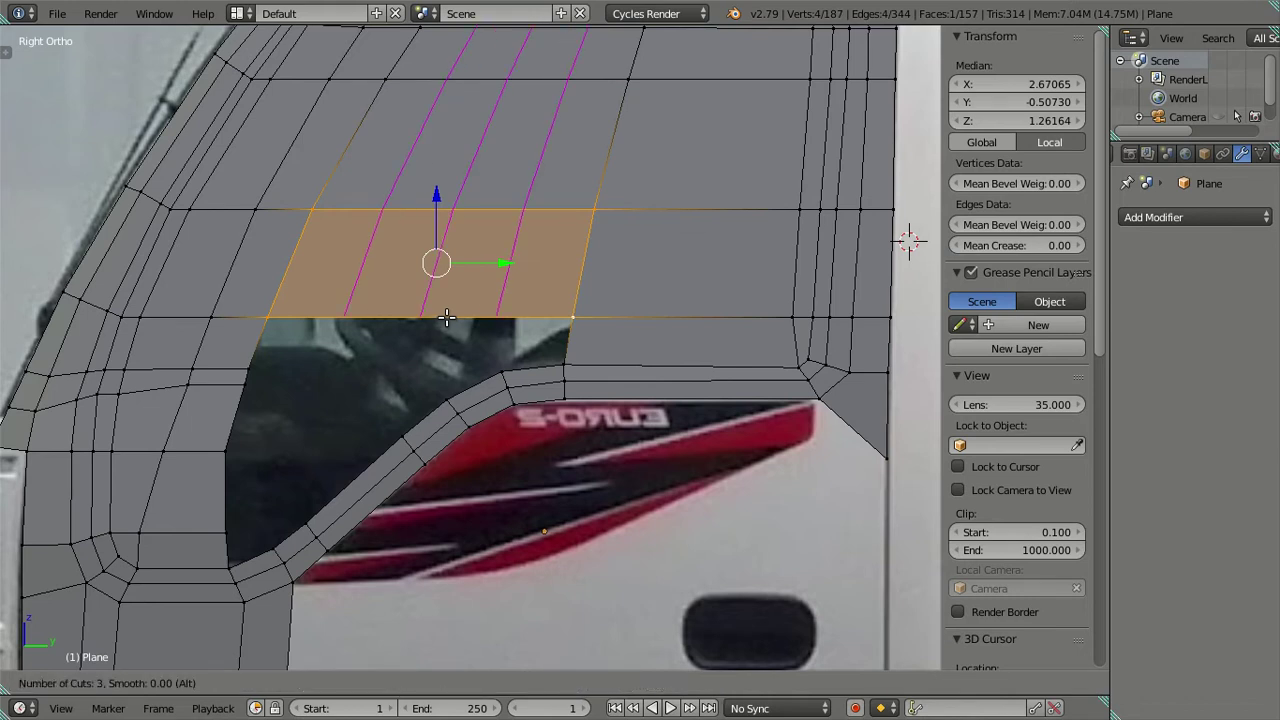
click(446, 318)
key(a)
scroll(474, 318, down, 2)
Fill two faces from the vertex chains along the window edge
scroll(490, 335, down, 2)
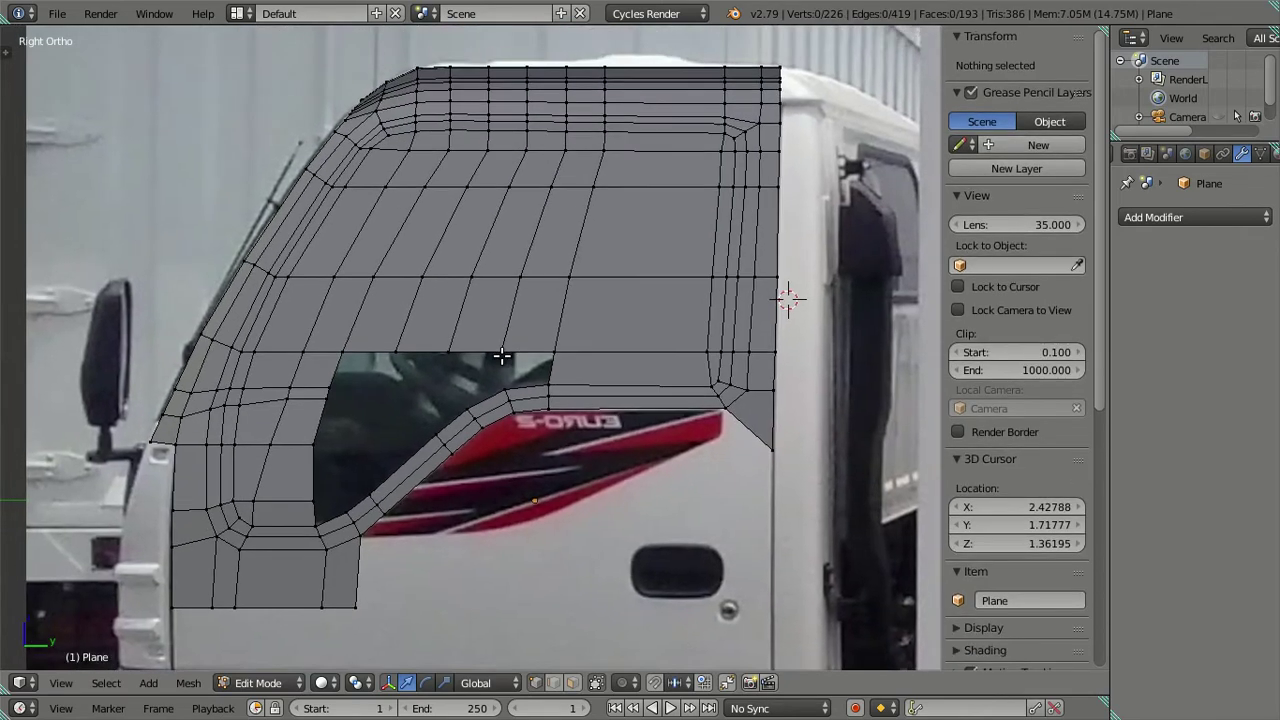
scroll(502, 356, up, 2)
scroll(502, 356, up, 1)
alt+right_click(526, 424)
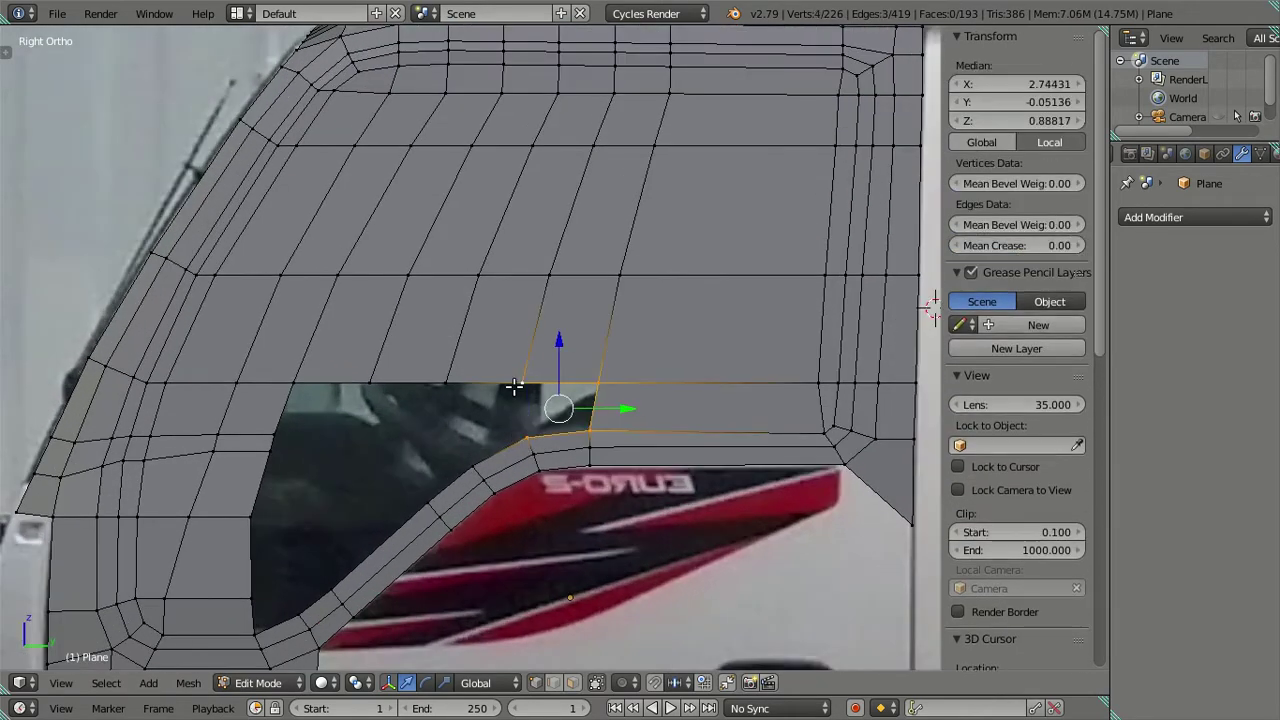
key(f)
right_click(447, 384)
alt+right_click(463, 451)
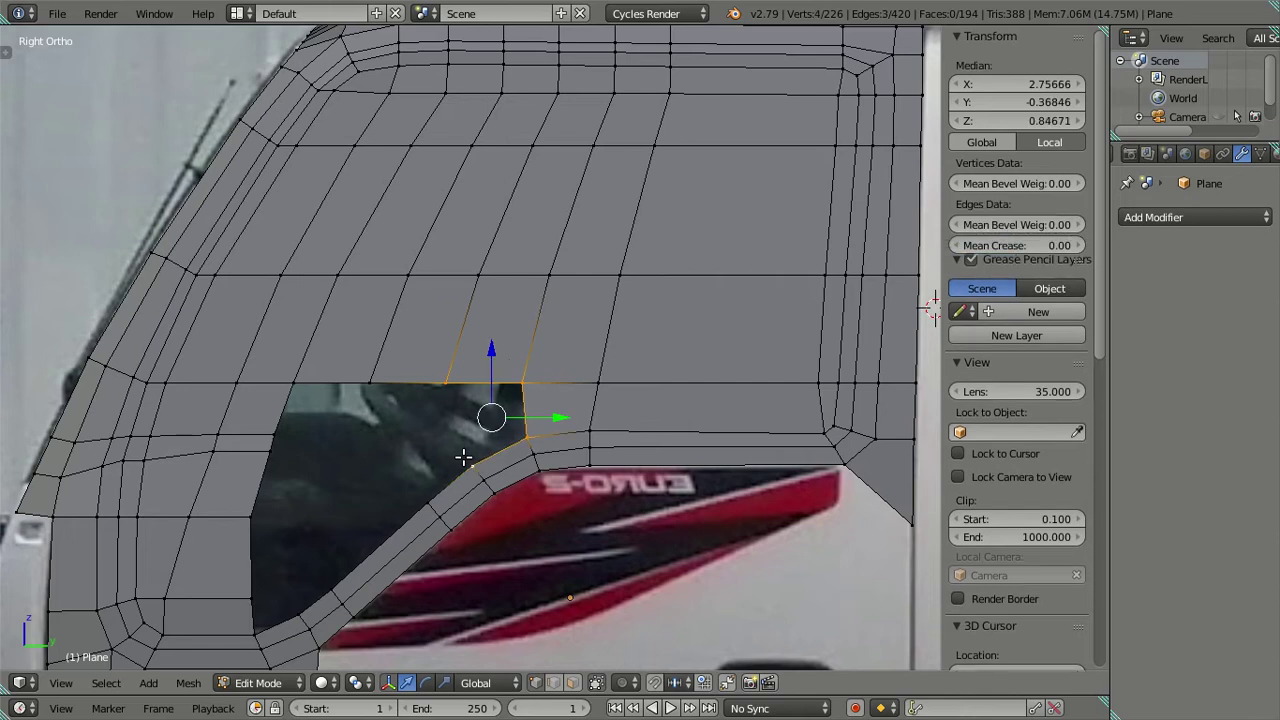
key(f)
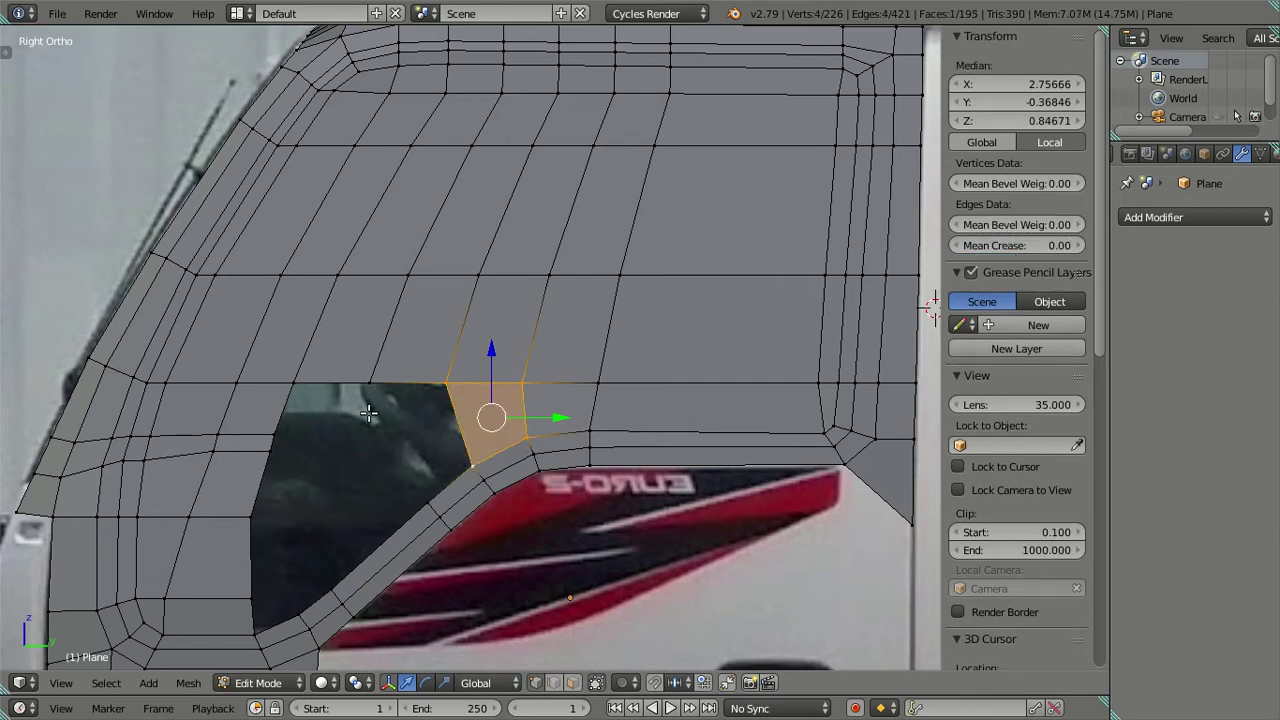
key(a)
Fill another four-vertex face on the window's right side
shift+middle_drag(386, 420, 451, 371)
right_click(495, 466)
alt+right_click(434, 348)
key(f)
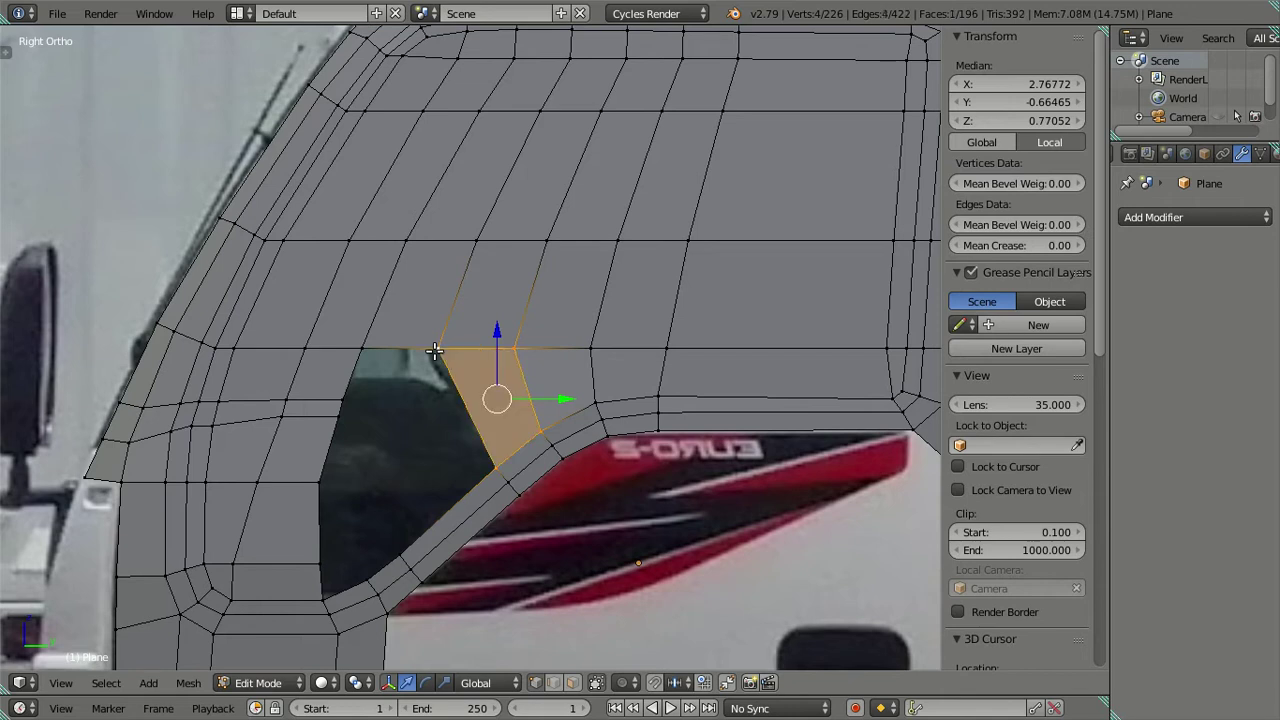
key(a)
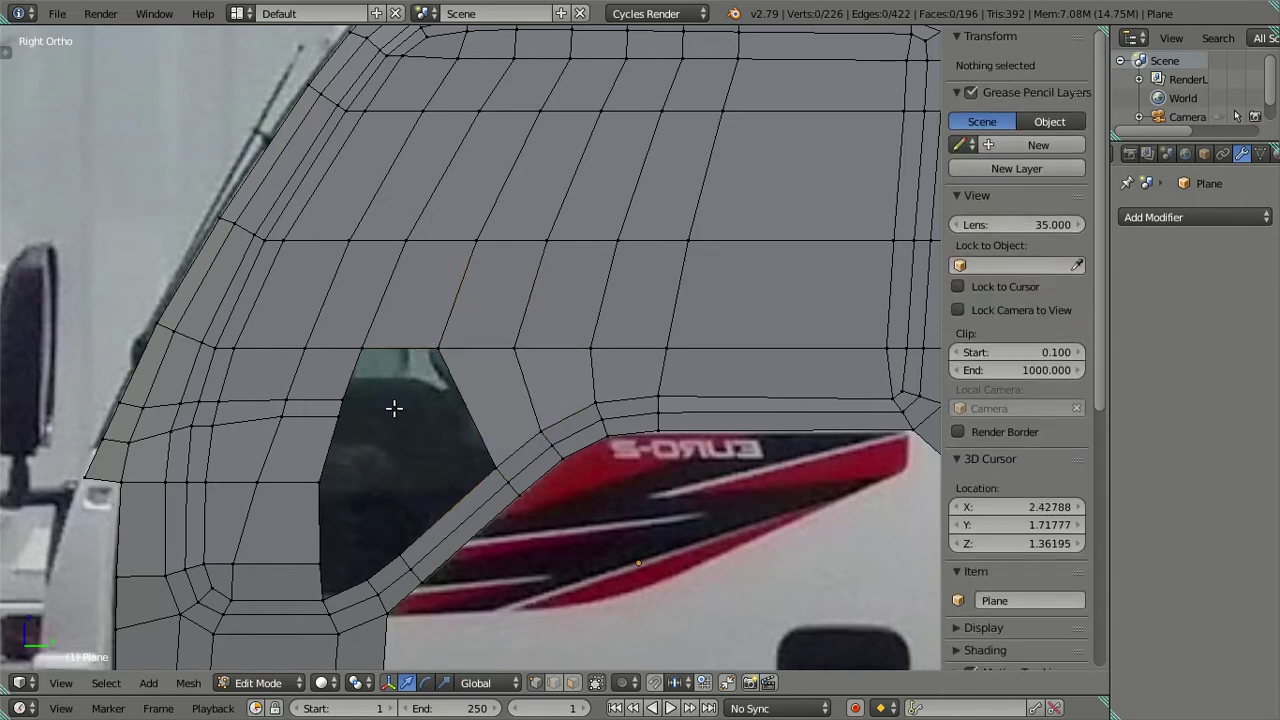
Dissolve the horizontal edge loop left of the window, undoing and redoing it once
alt+right_click(314, 396)
key(x)
click(451, 422)
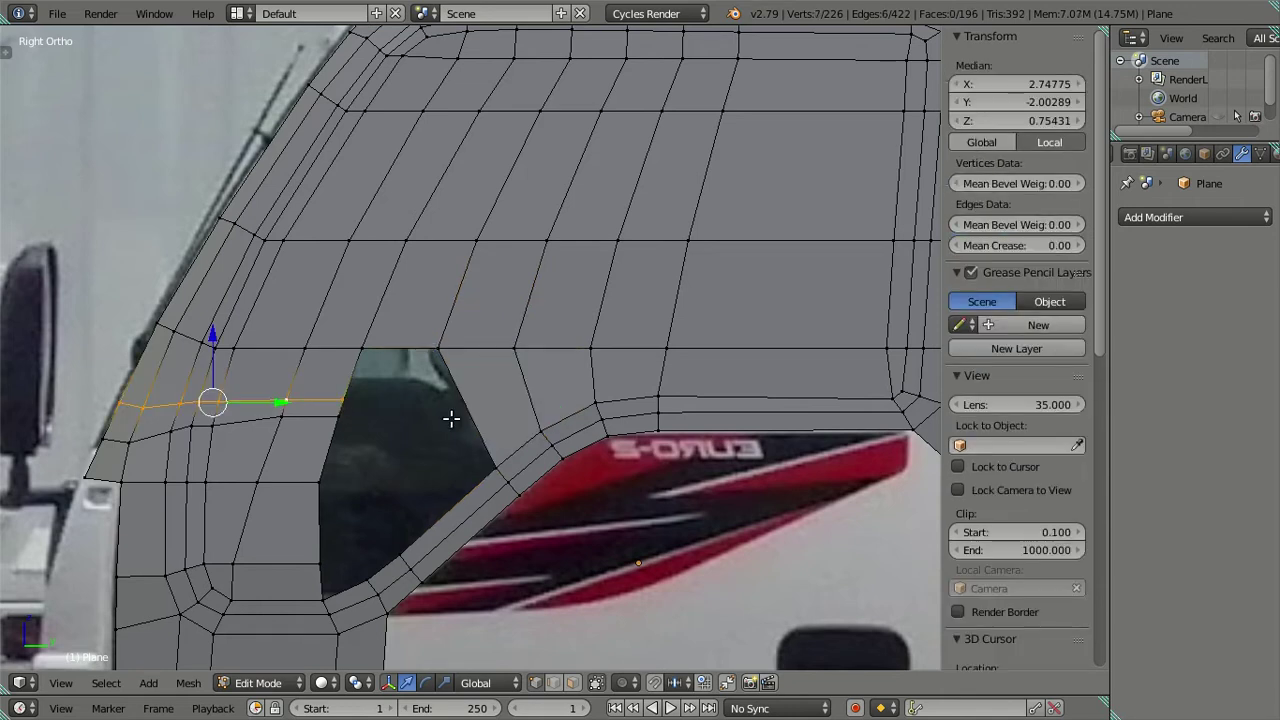
right_click(358, 413)
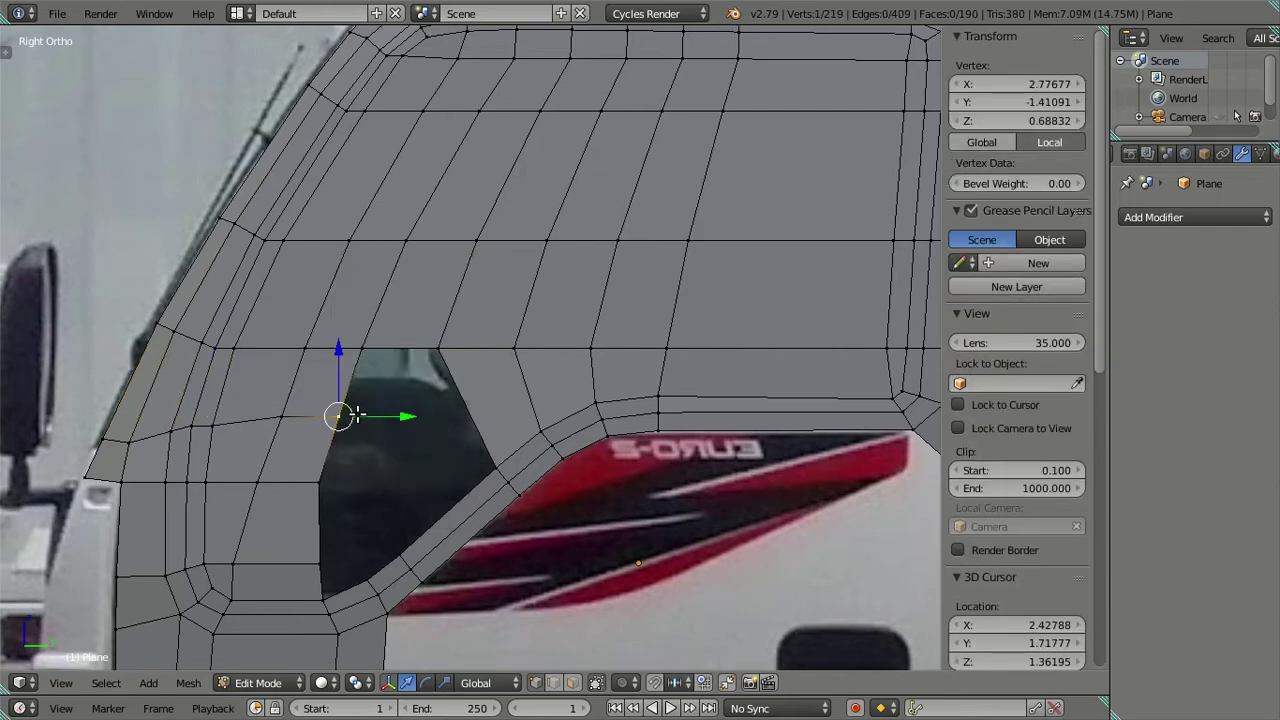
key(ctrl+z)
key(ctrl+z)
key(ctrl+z)
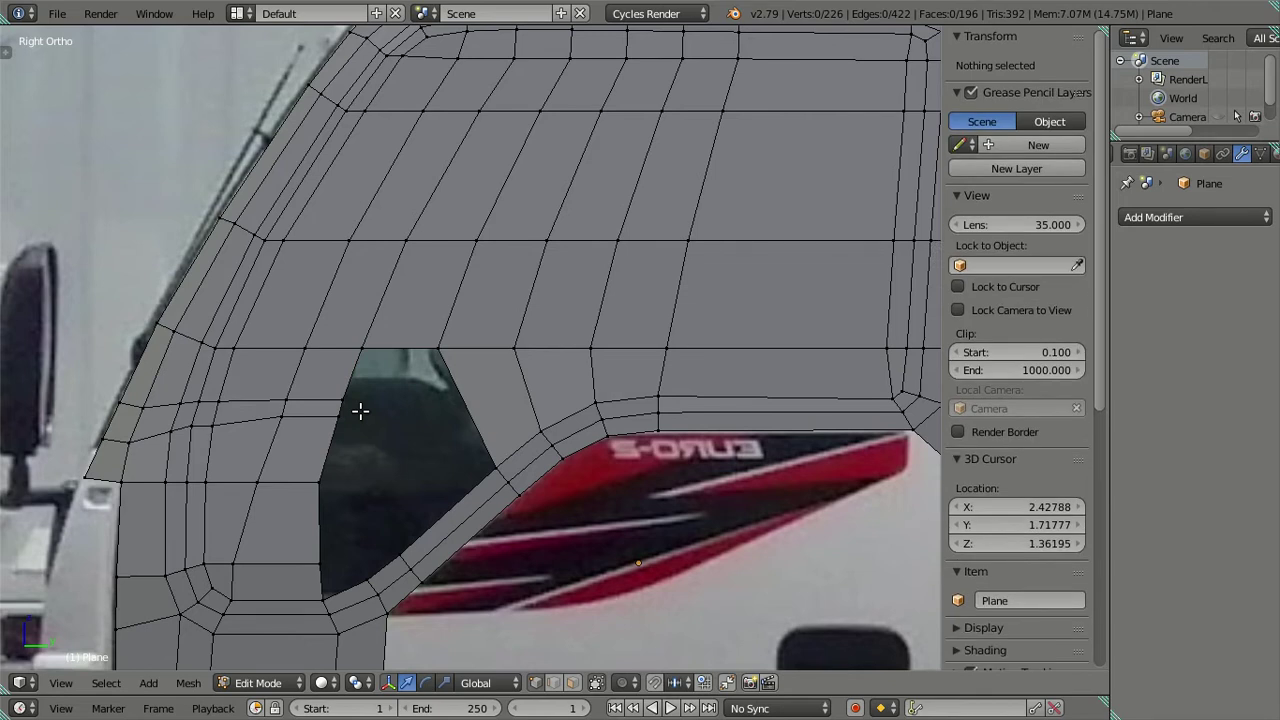
alt+right_click(294, 405)
key(x)
click(357, 414)
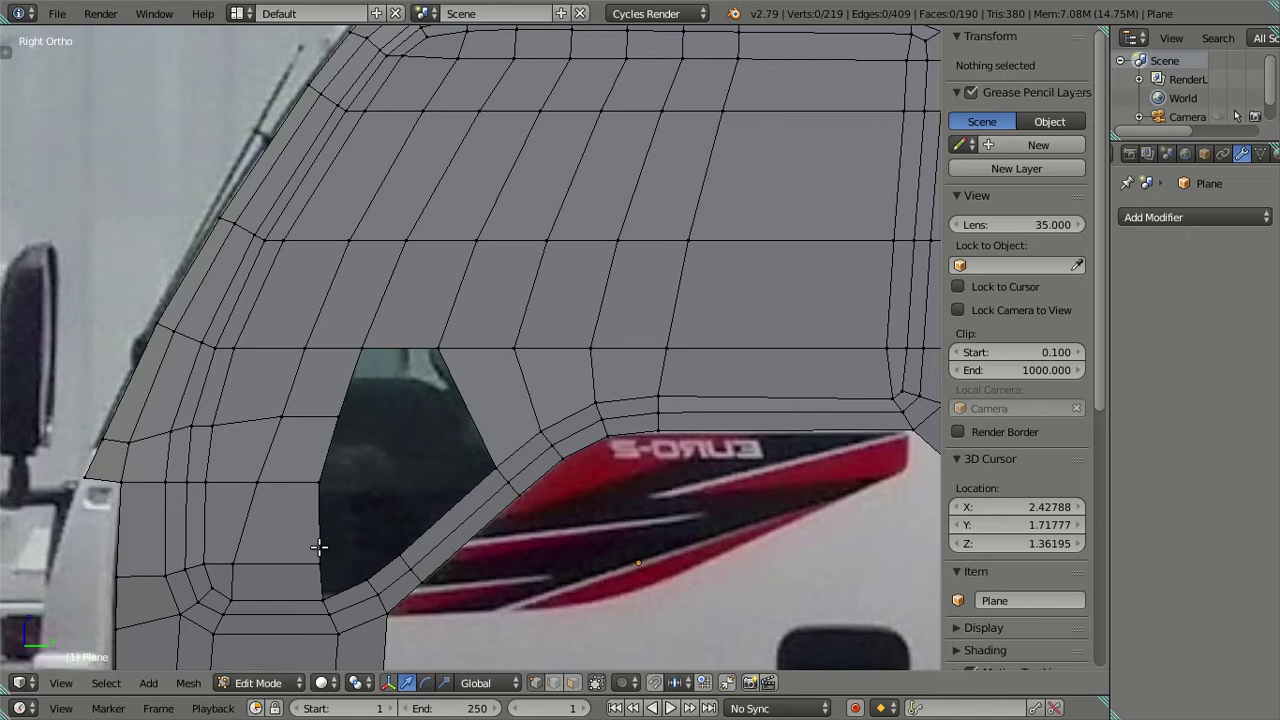
Pick window corner vertices and re-select the restored horizontal edge loop
right_click(399, 539)
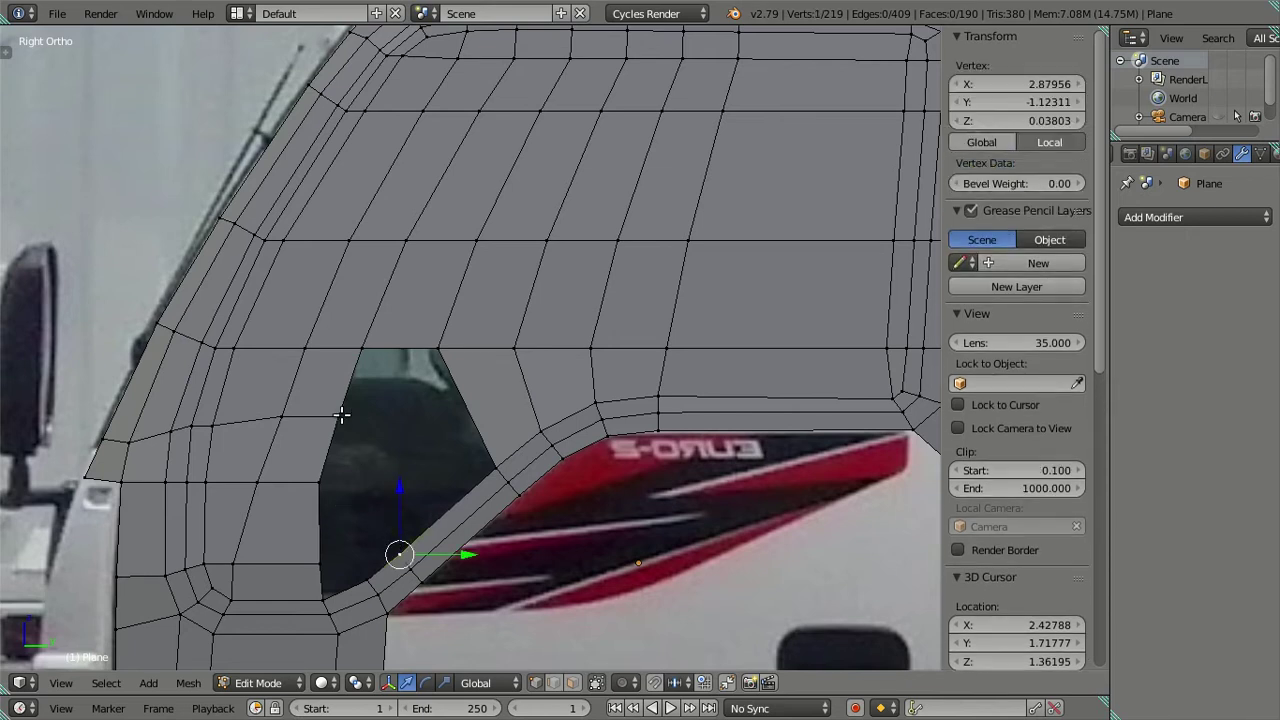
shift+right_click(341, 414)
shift+right_click(428, 351)
shift+right_click(407, 405)
key(ctrl+r)
click(406, 408)
right_click(406, 408)
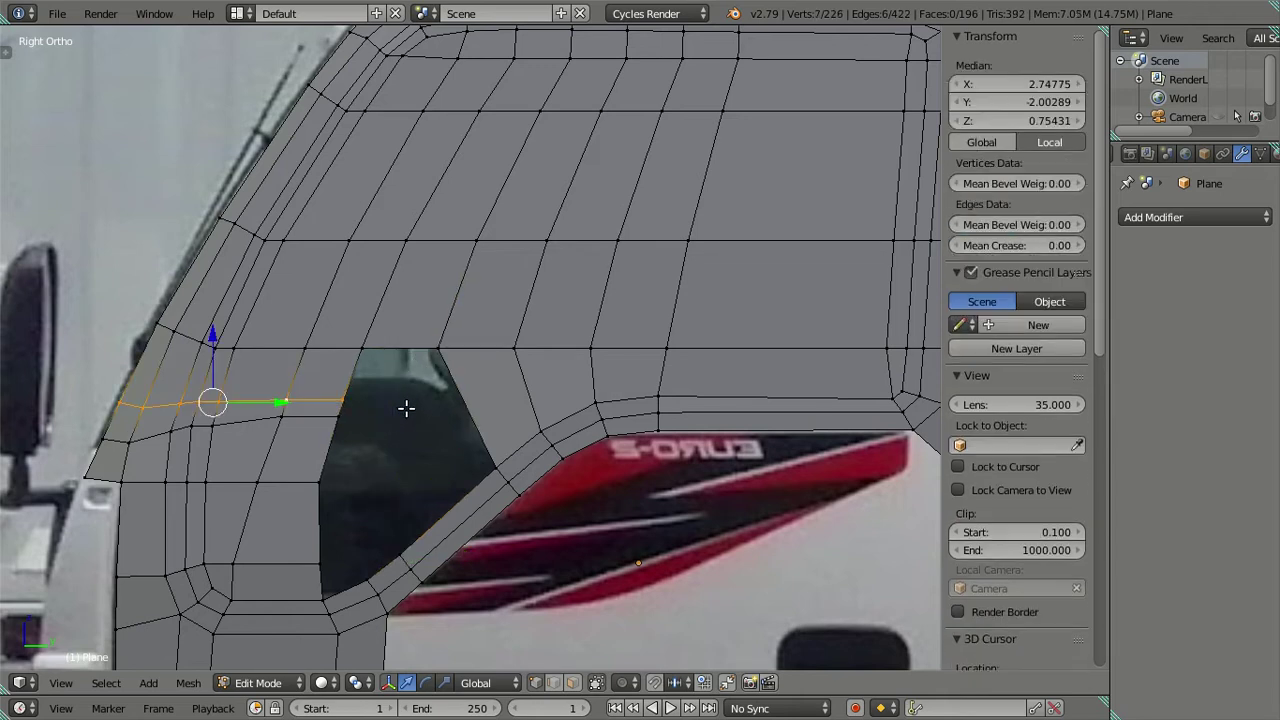
key(a)
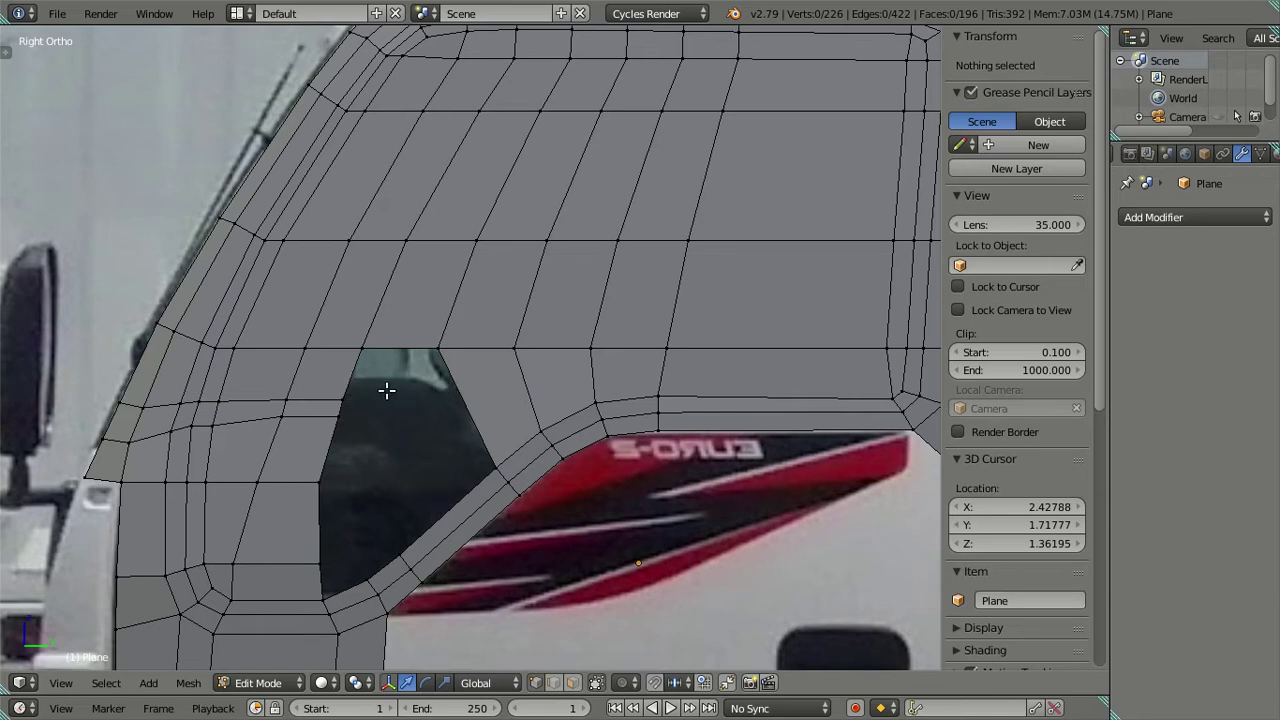
Fill a four-vertex face at the window top and dissolve the edge loop beside it
right_click(398, 554)
shift+right_click(362, 349)
shift+right_click(438, 349)
shift+right_click(497, 465)
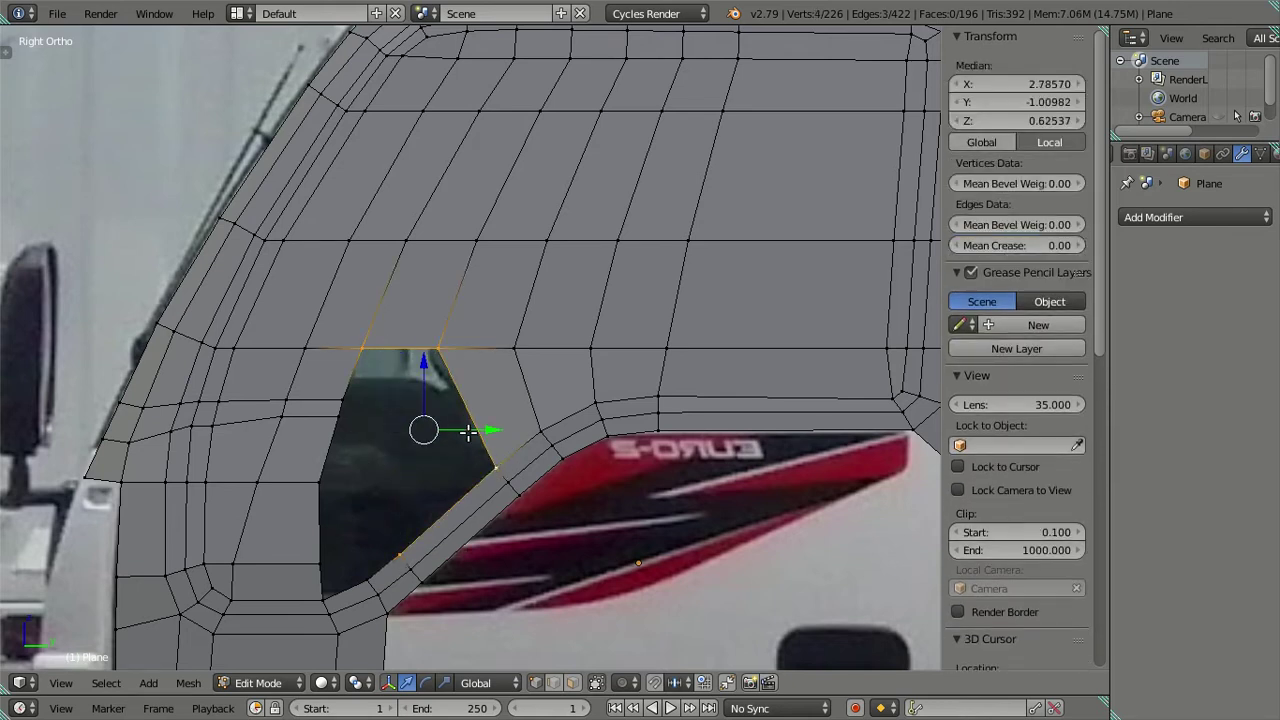
key(f)
key(a)
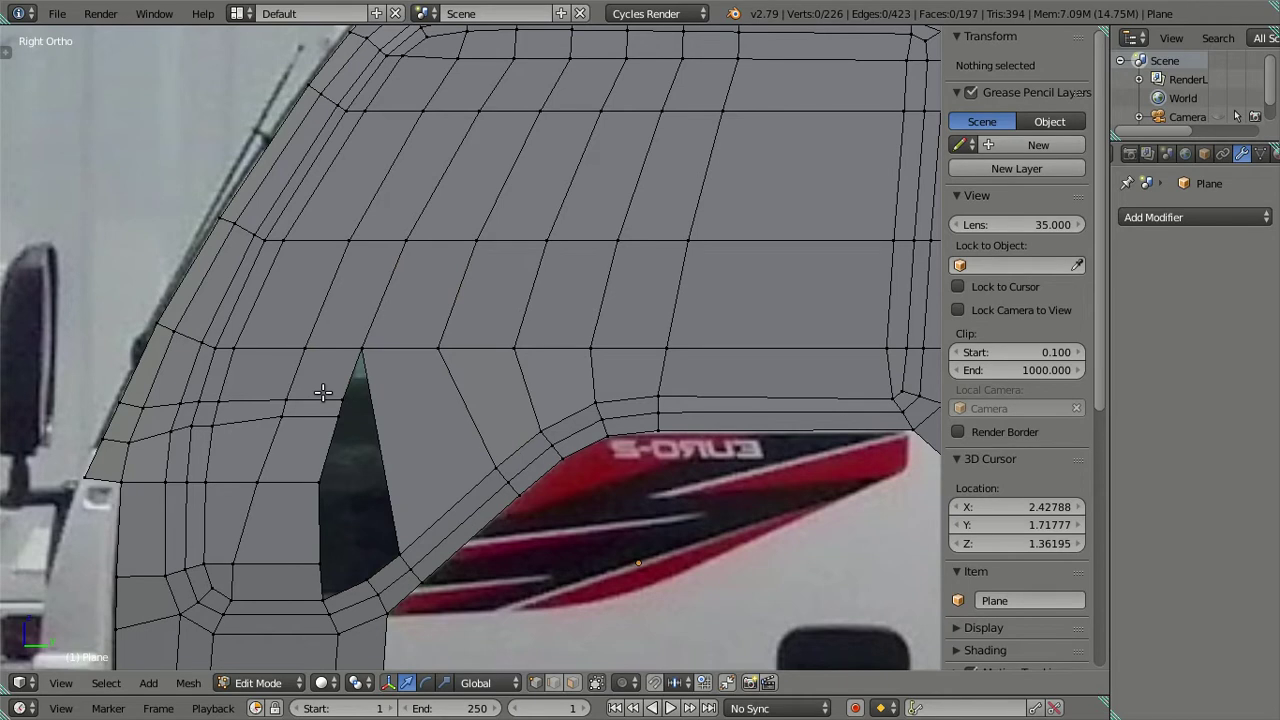
alt+right_click(321, 393)
key(x)
click(360, 409)
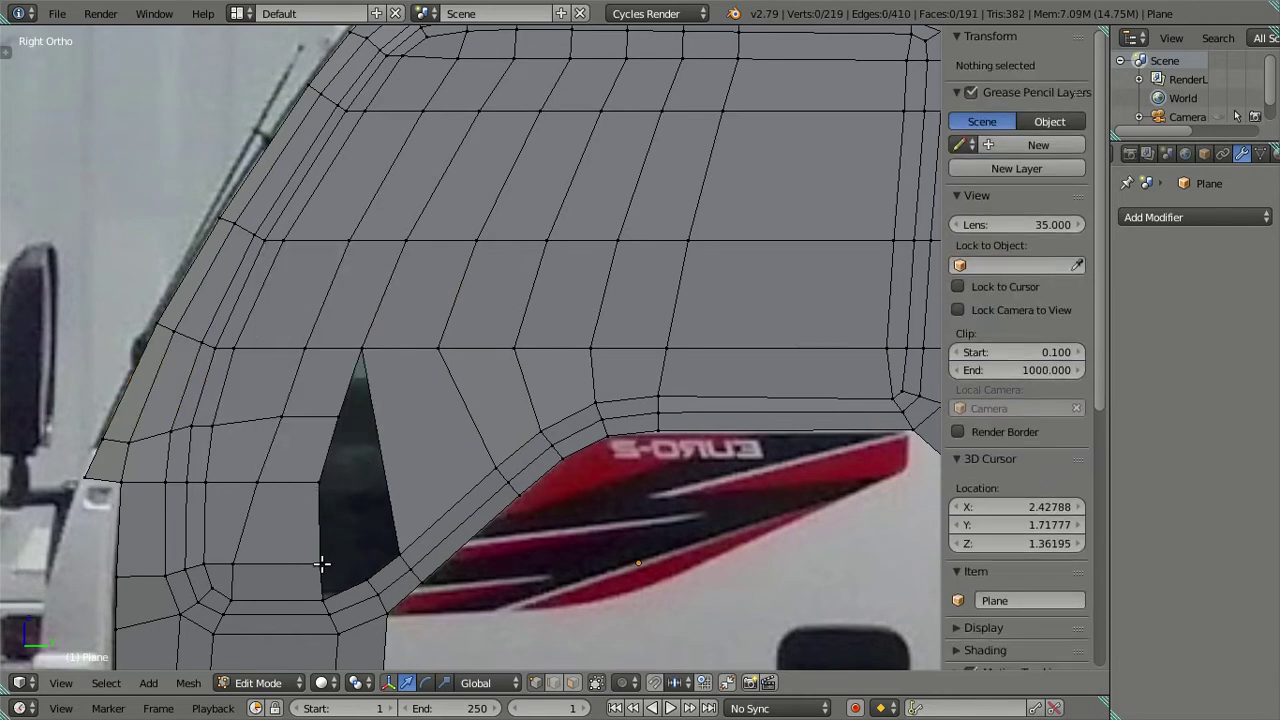
Fill a face on the window triangle's left edge, then undo it to reopen the window
right_click(365, 576)
ctrl+right_click(323, 485)
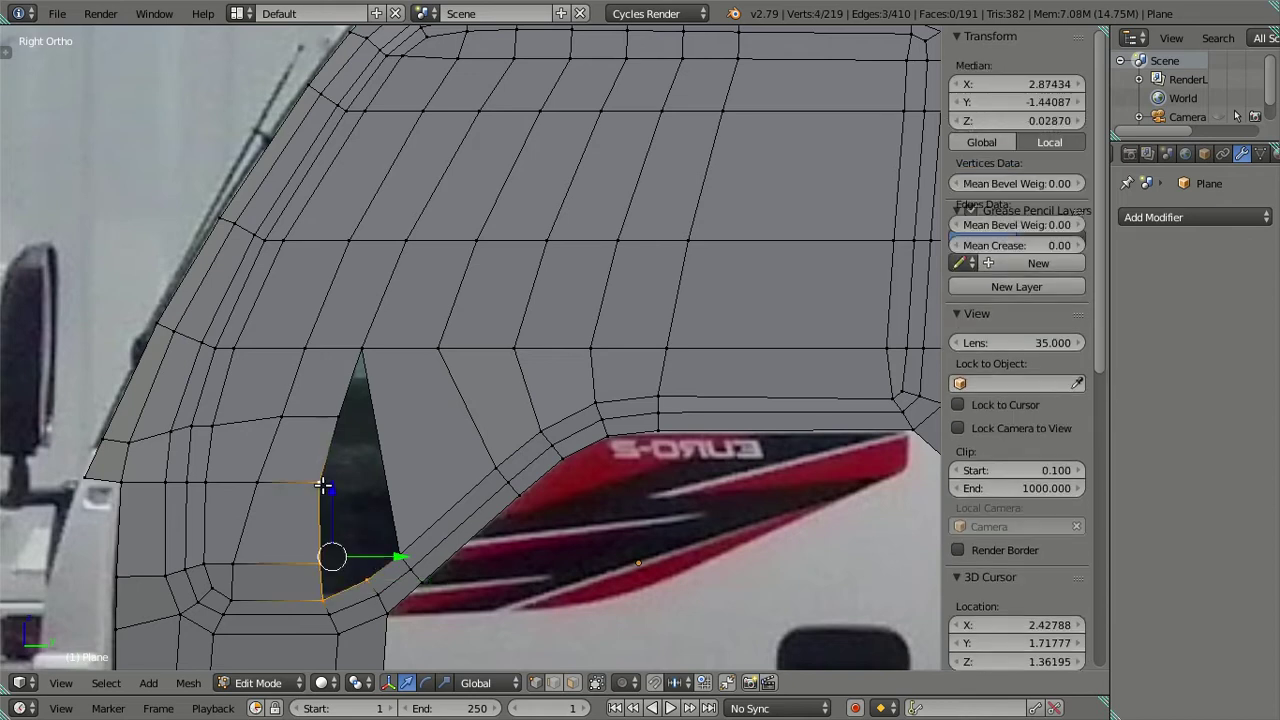
key(f)
right_click(366, 580)
shift+right_click(398, 558)
shift+right_click(320, 483)
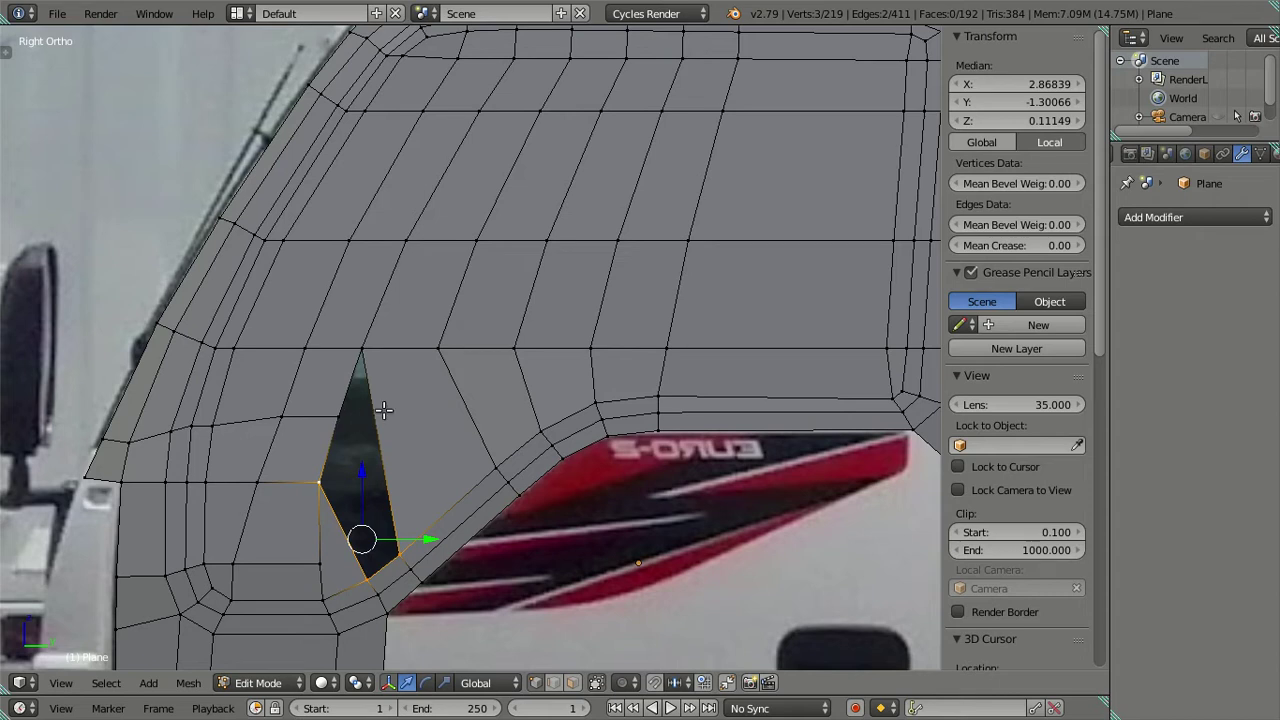
scroll(384, 410, down, 2)
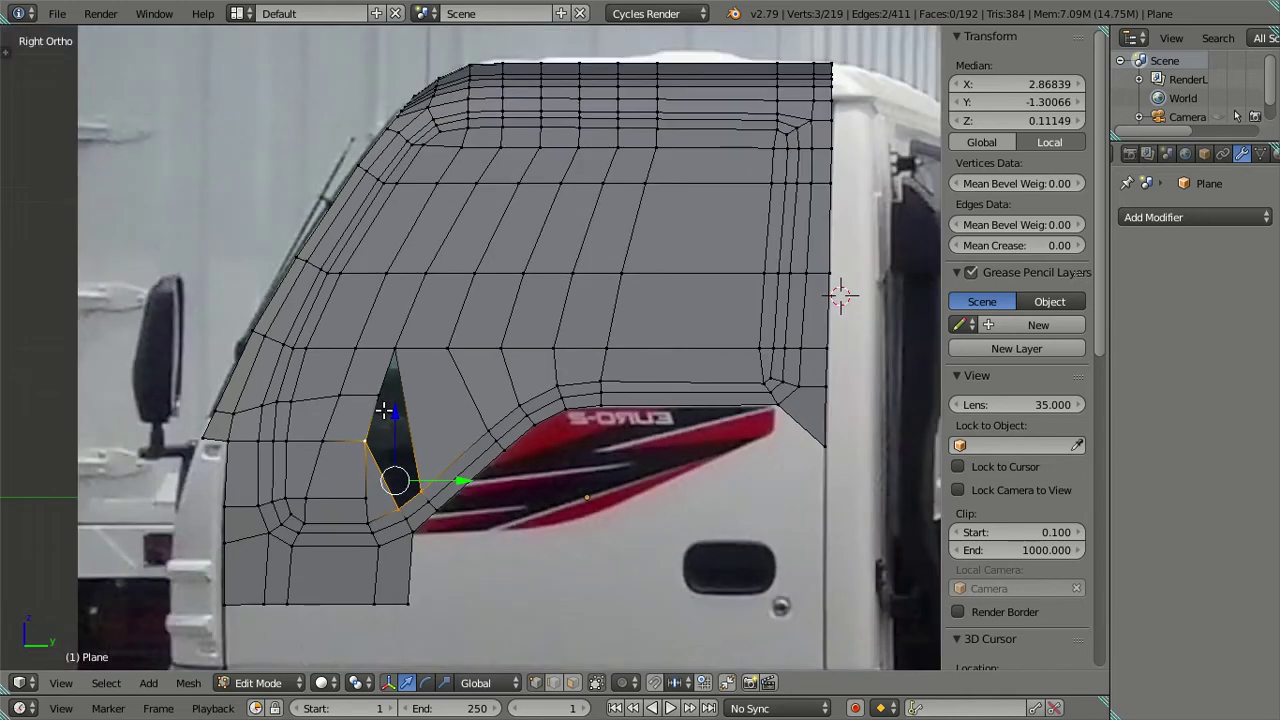
scroll(384, 410, up, 2)
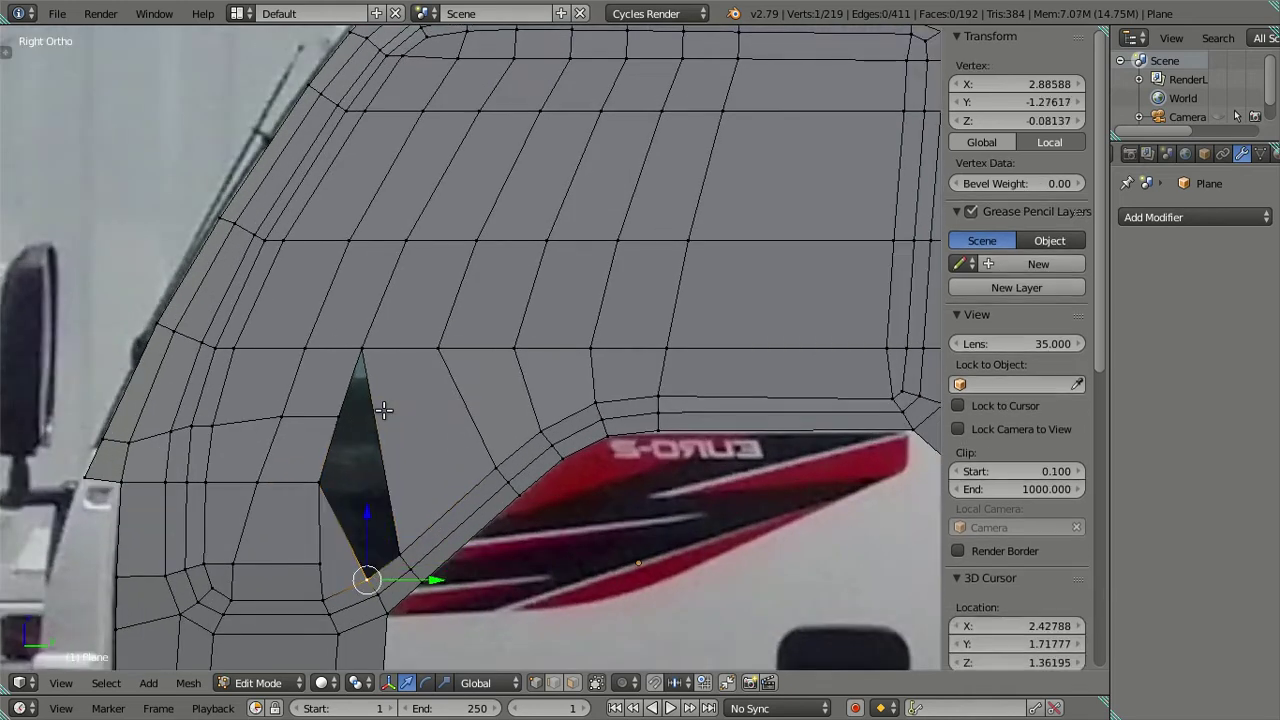
alt+right_click(384, 410)
key(a)
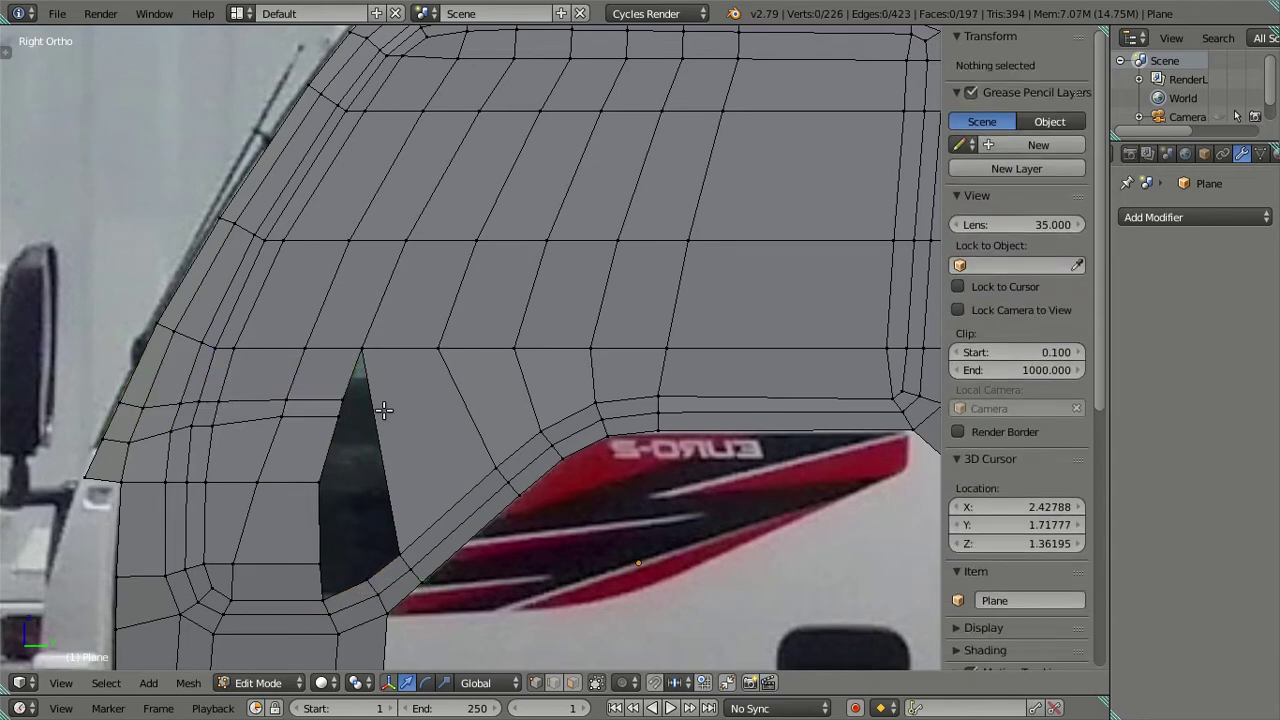
key(ctrl+z)
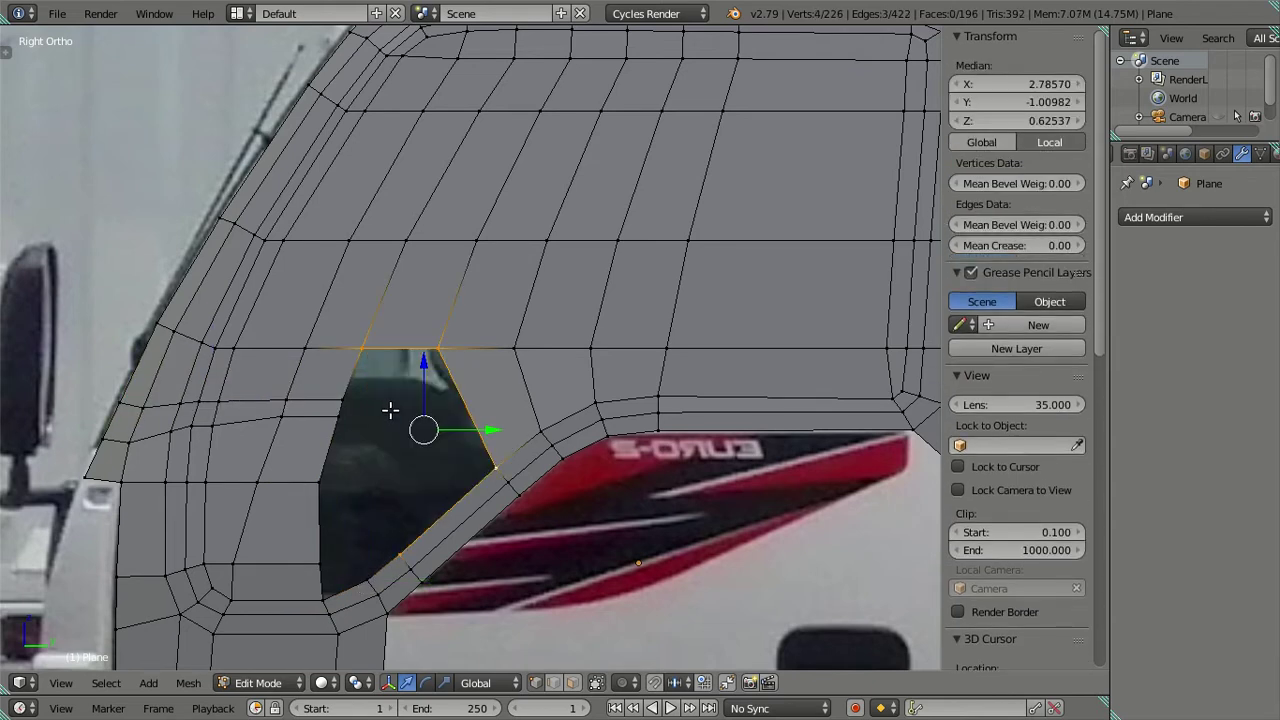
key(a)
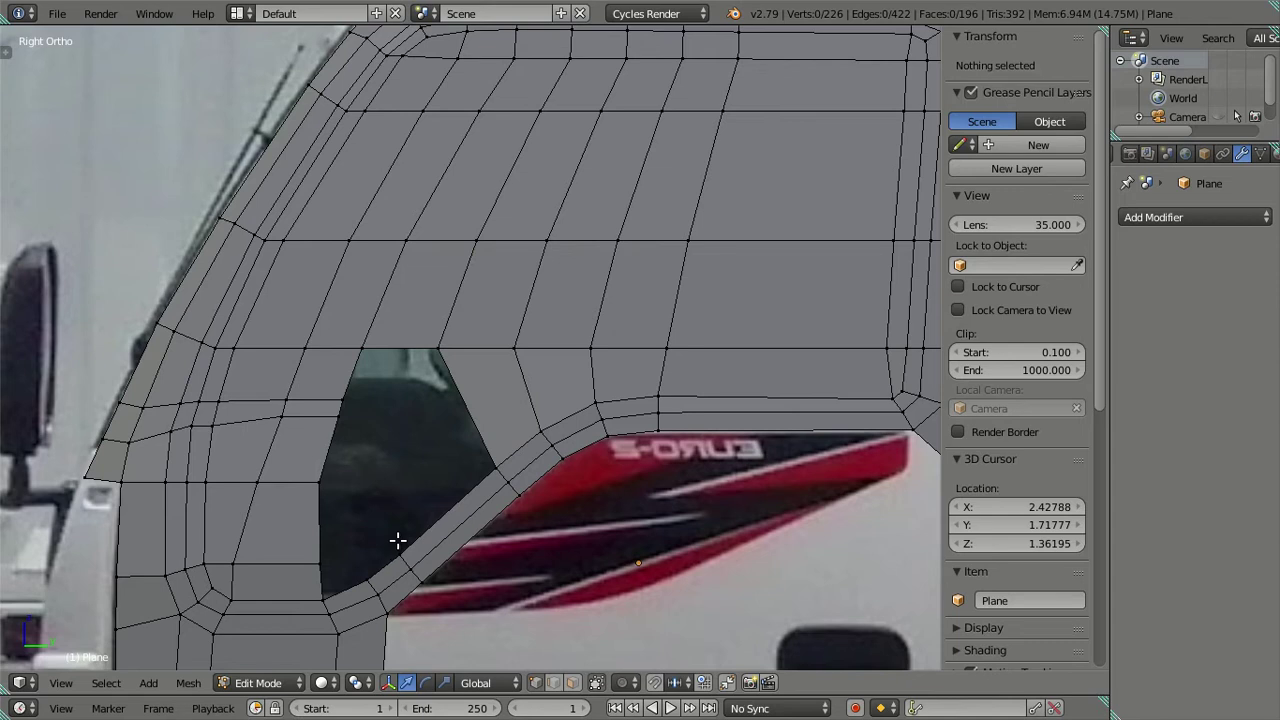
Check the window border vertices against the reference photo in wireframe view
right_click(396, 542)
shift+right_click(330, 482)
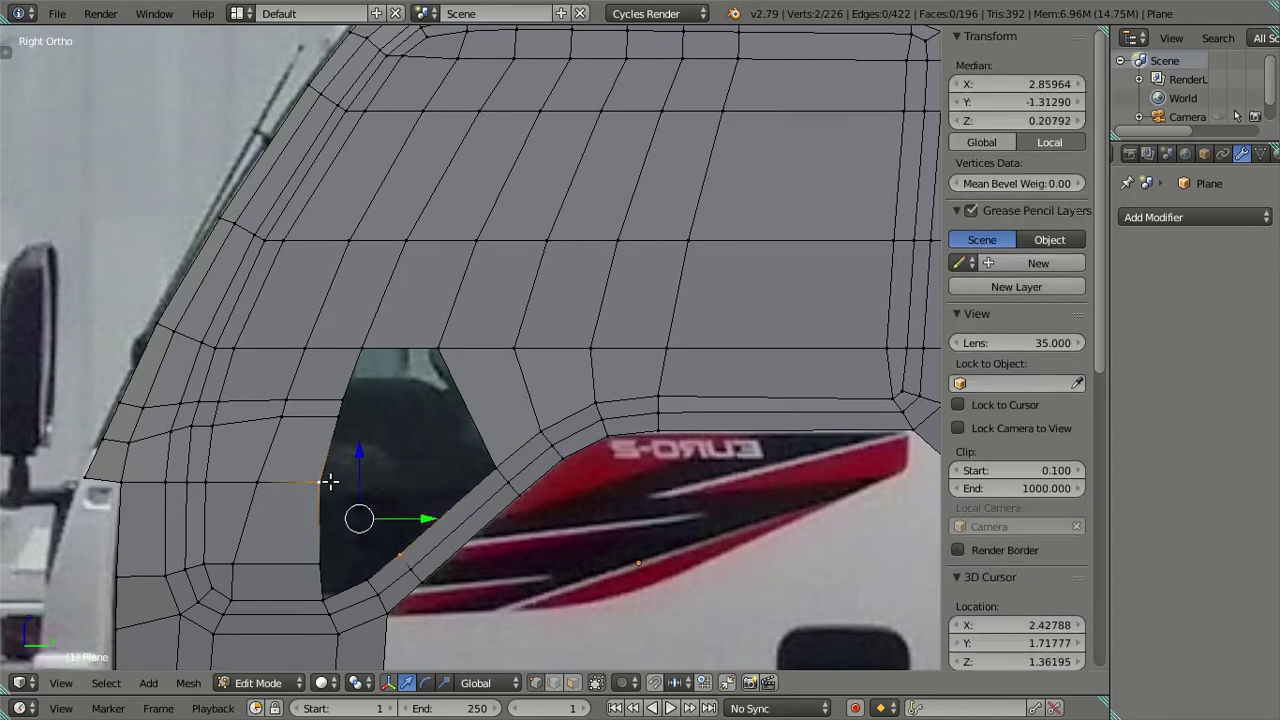
shift+right_click(344, 418)
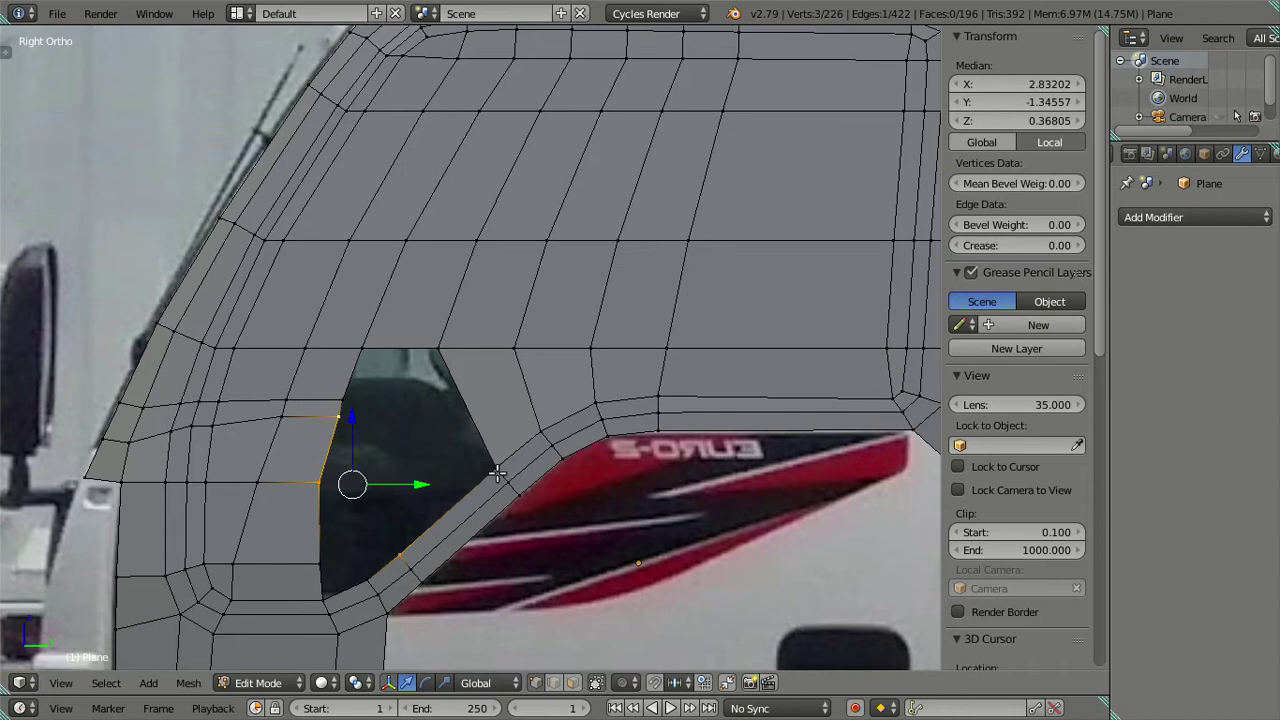
right_click(341, 400)
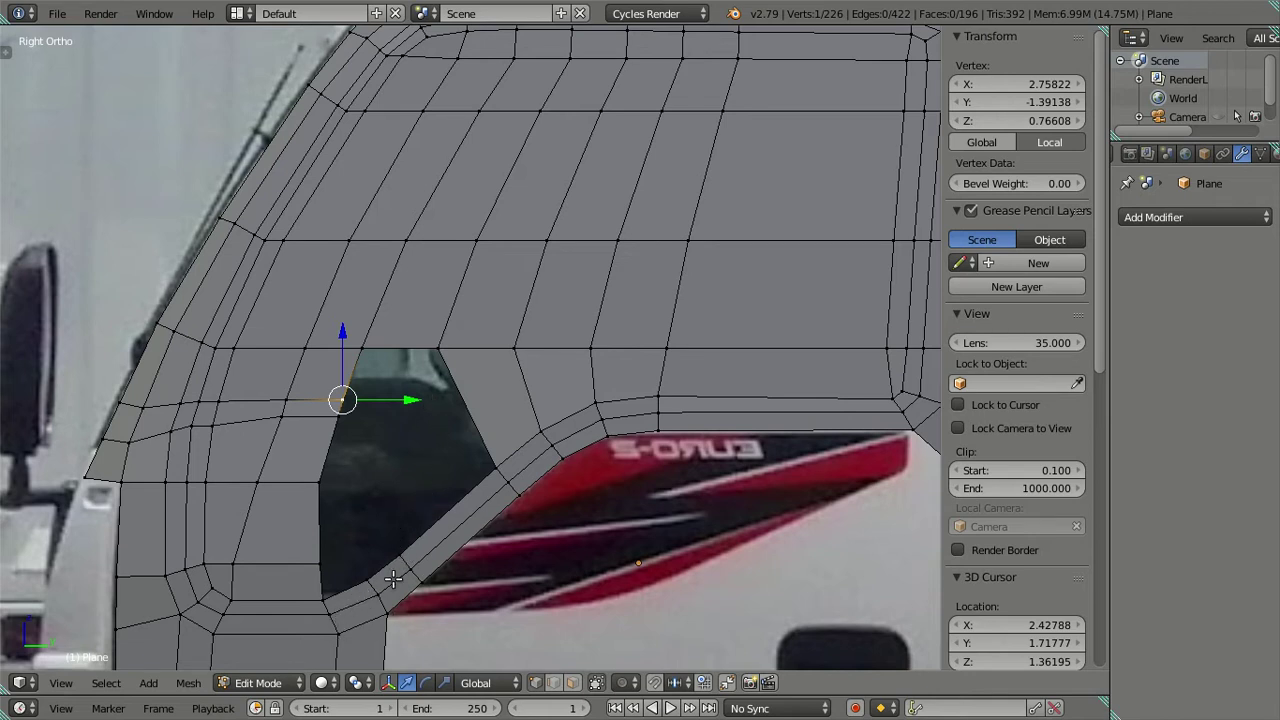
key(a)
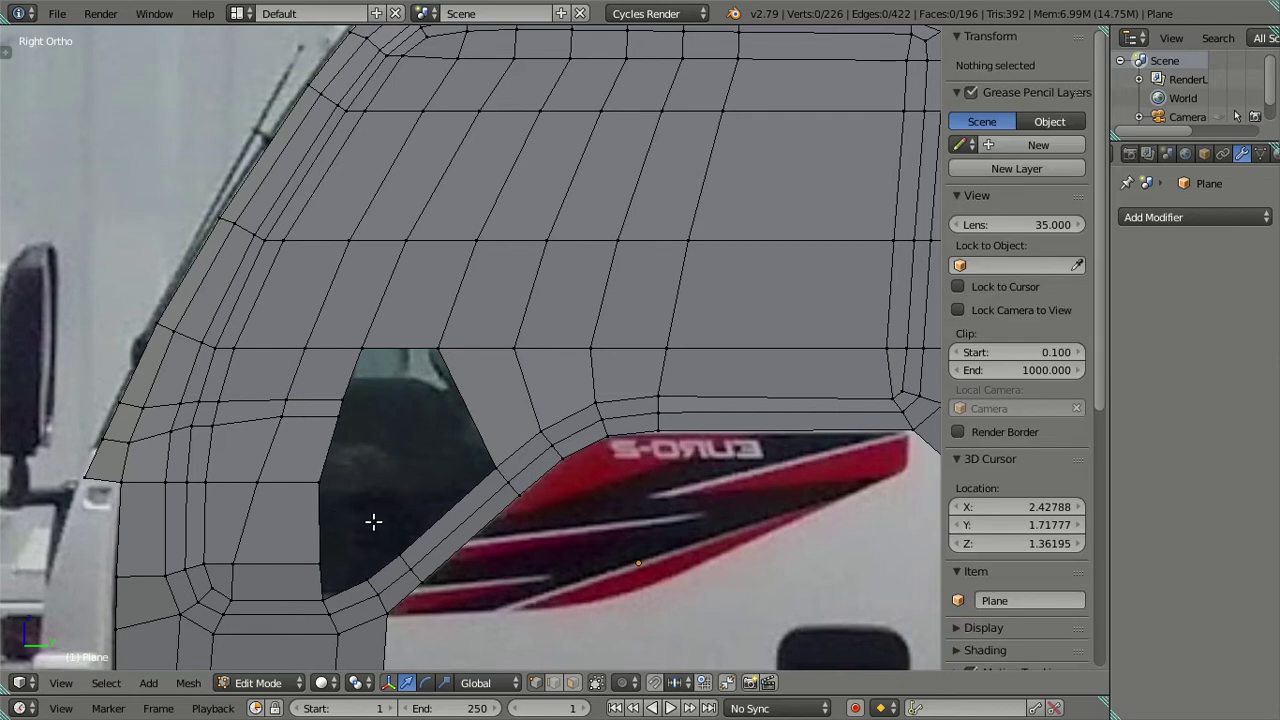
scroll(435, 345, down, 4)
scroll(435, 345, up, 4)
key(z)
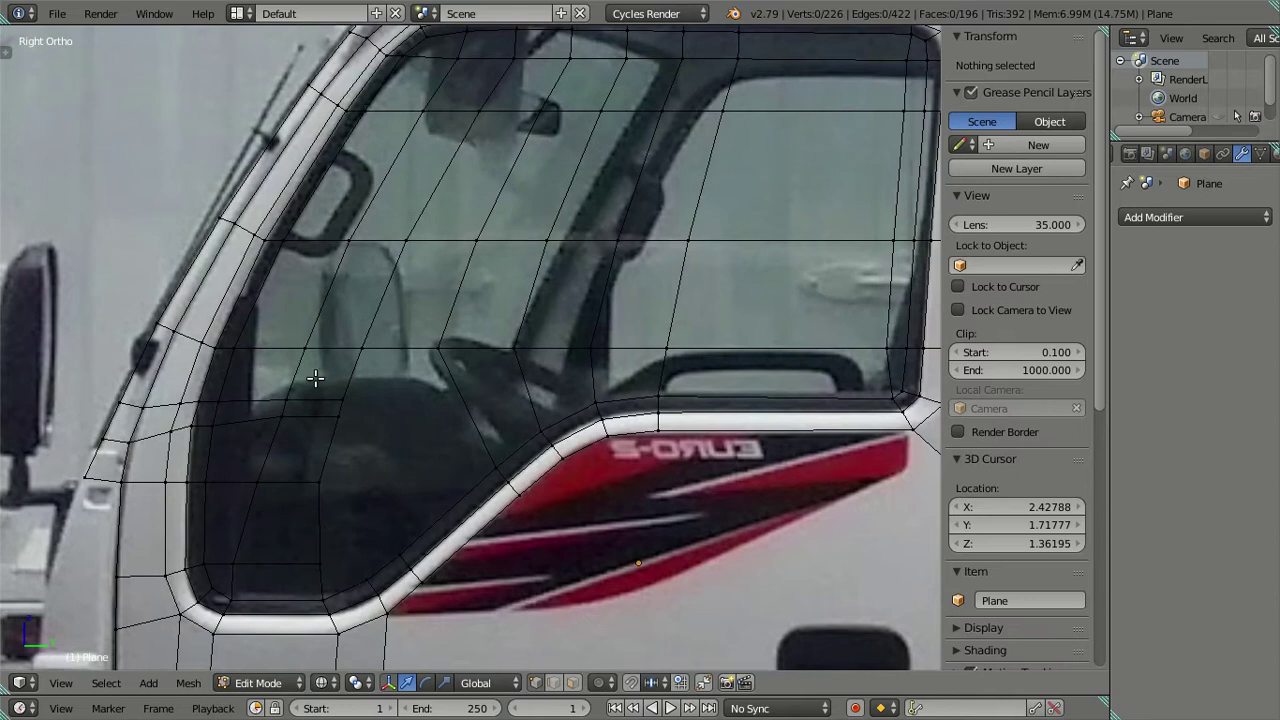
key(z)
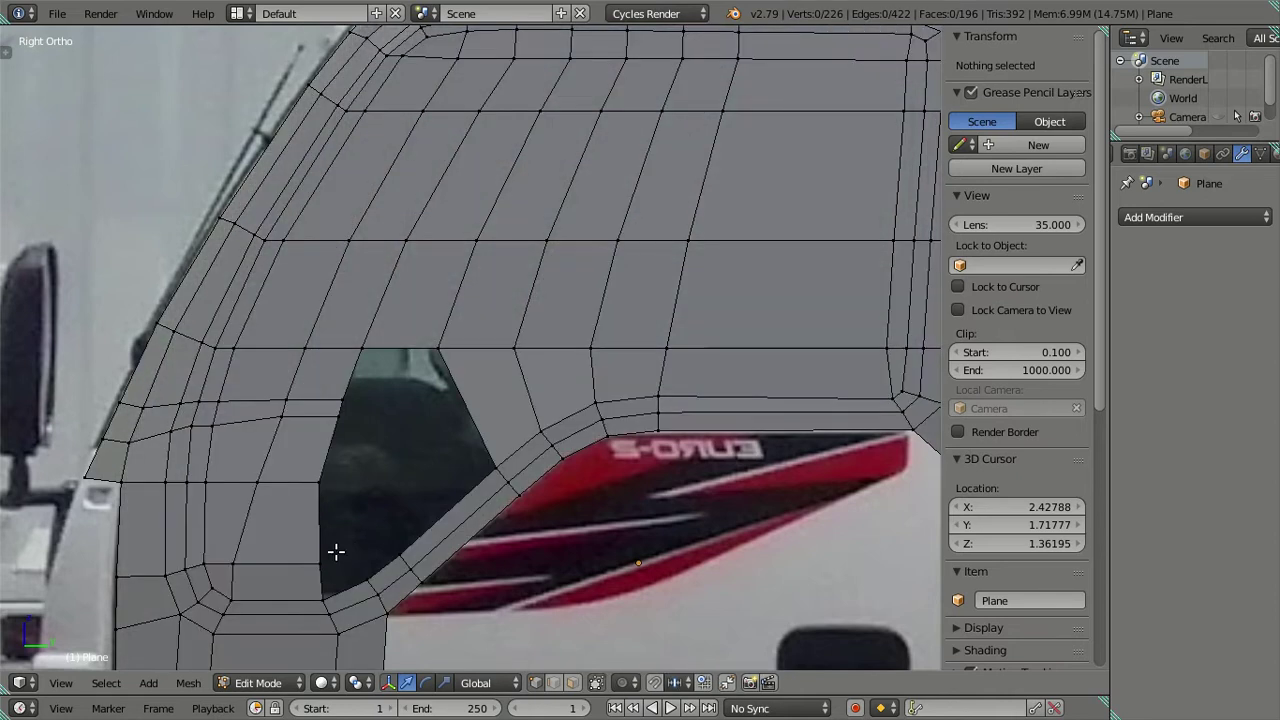
Orbit the cab panel and return to Object Mode
right_click(320, 560)
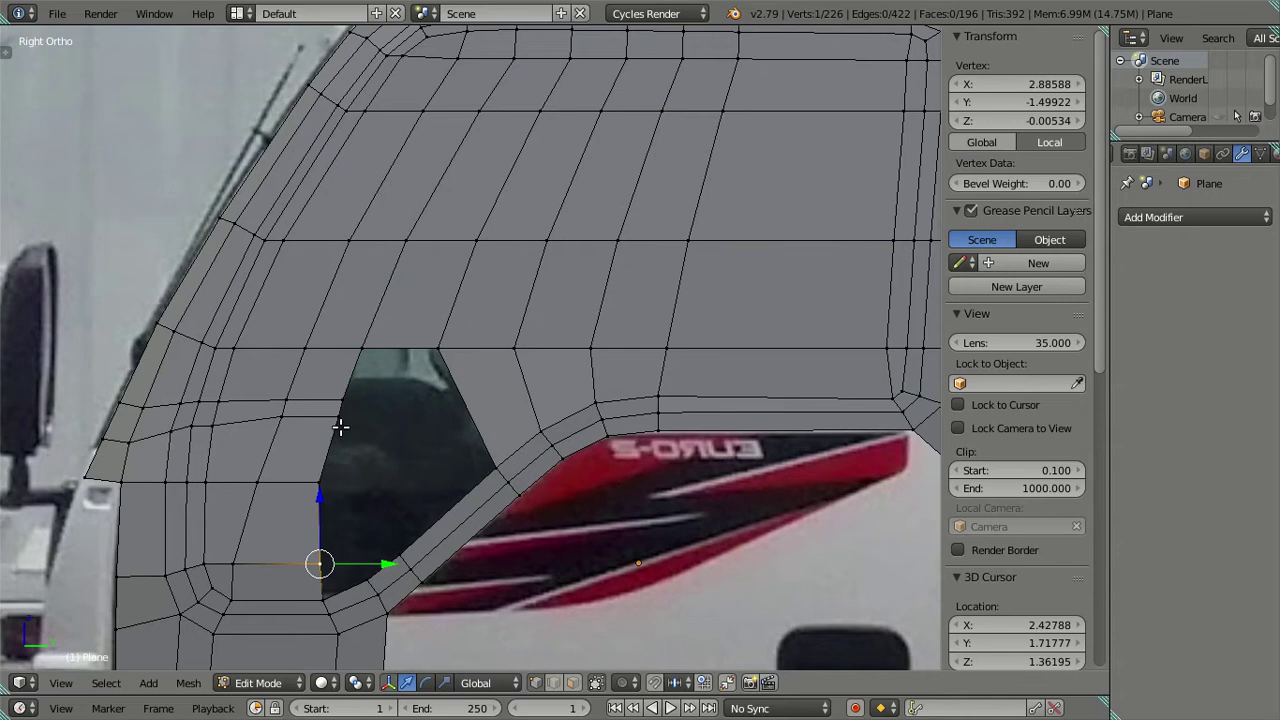
mouse_move(385, 422)
middle_down()
mouse_move(342, 495)
mouse_move(347, 540)
mouse_move(372, 552)
middle_up()
key(Tab)
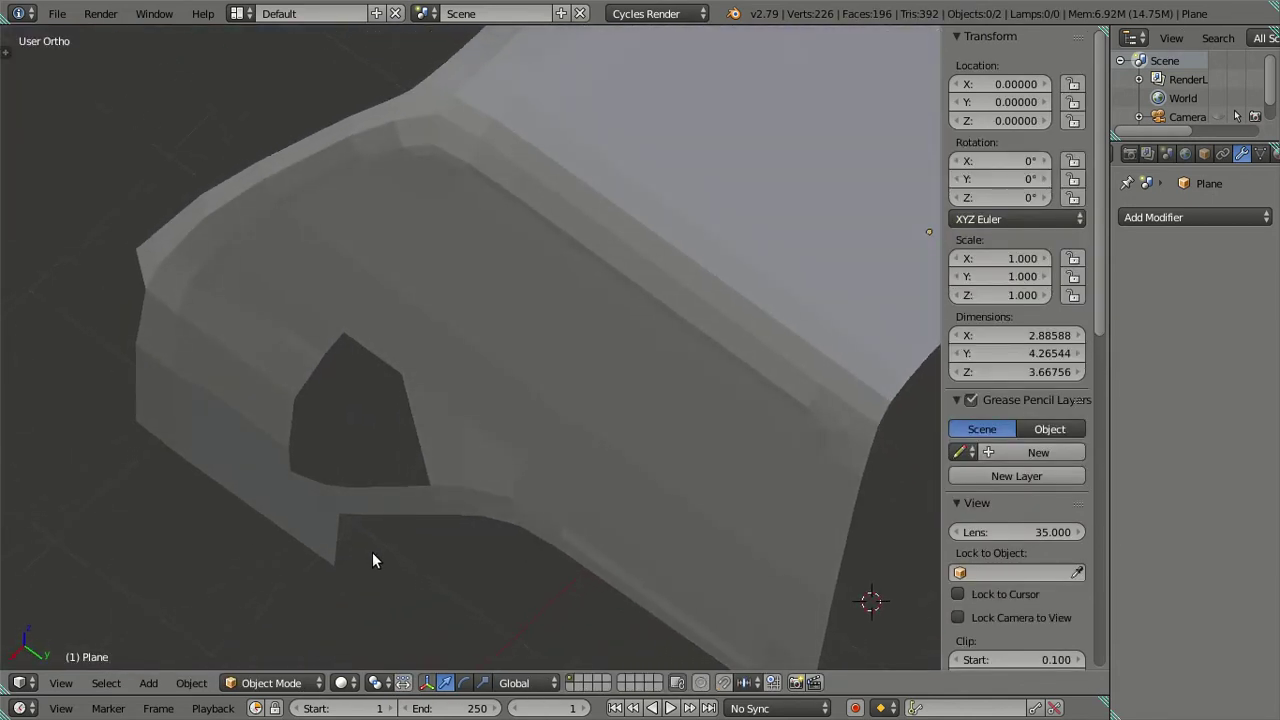
Orbit around the window opening, toggling Edit Mode, to inspect the misaligned face
key(Tab)
scroll(337, 437, up, 3)
mouse_move(334, 437)
middle_down()
mouse_move(194, 406)
mouse_move(184, 366)
mouse_move(323, 463)
mouse_move(497, 289)
middle_up()
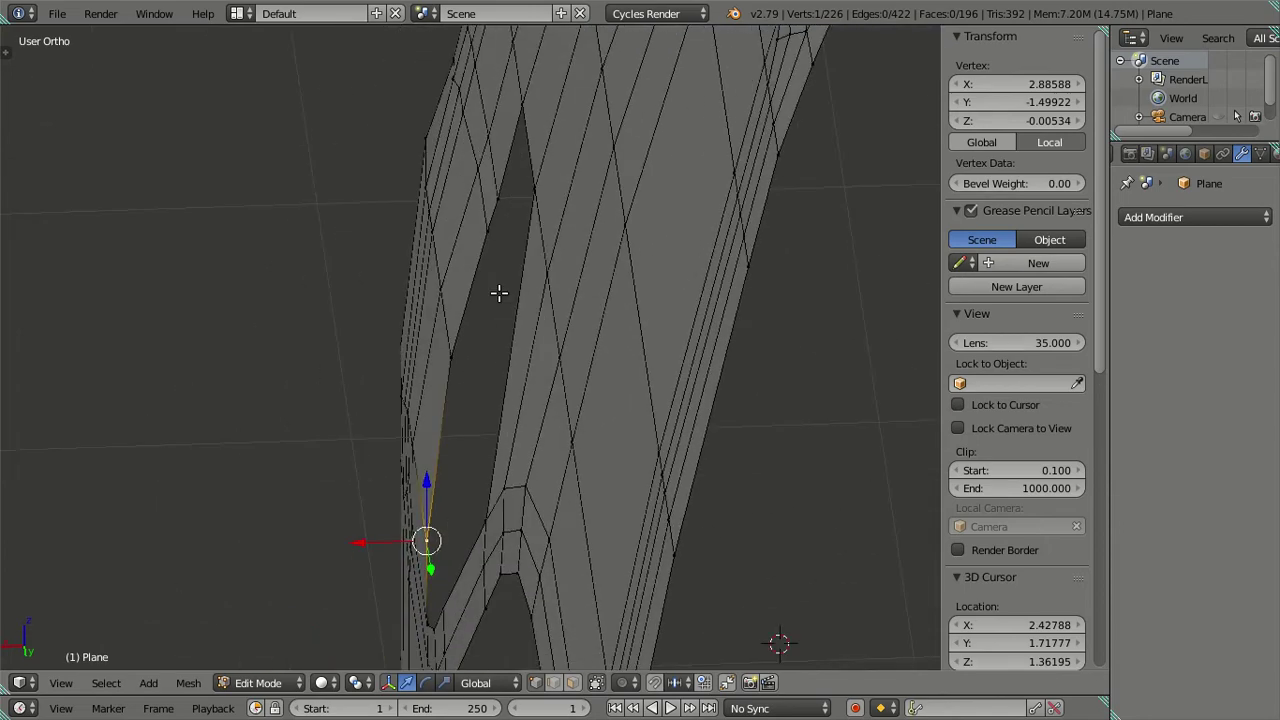
scroll(485, 287, up, 2)
scroll(443, 457, down, 3)
scroll(443, 380, down, 3)
scroll(443, 486, down, 2)
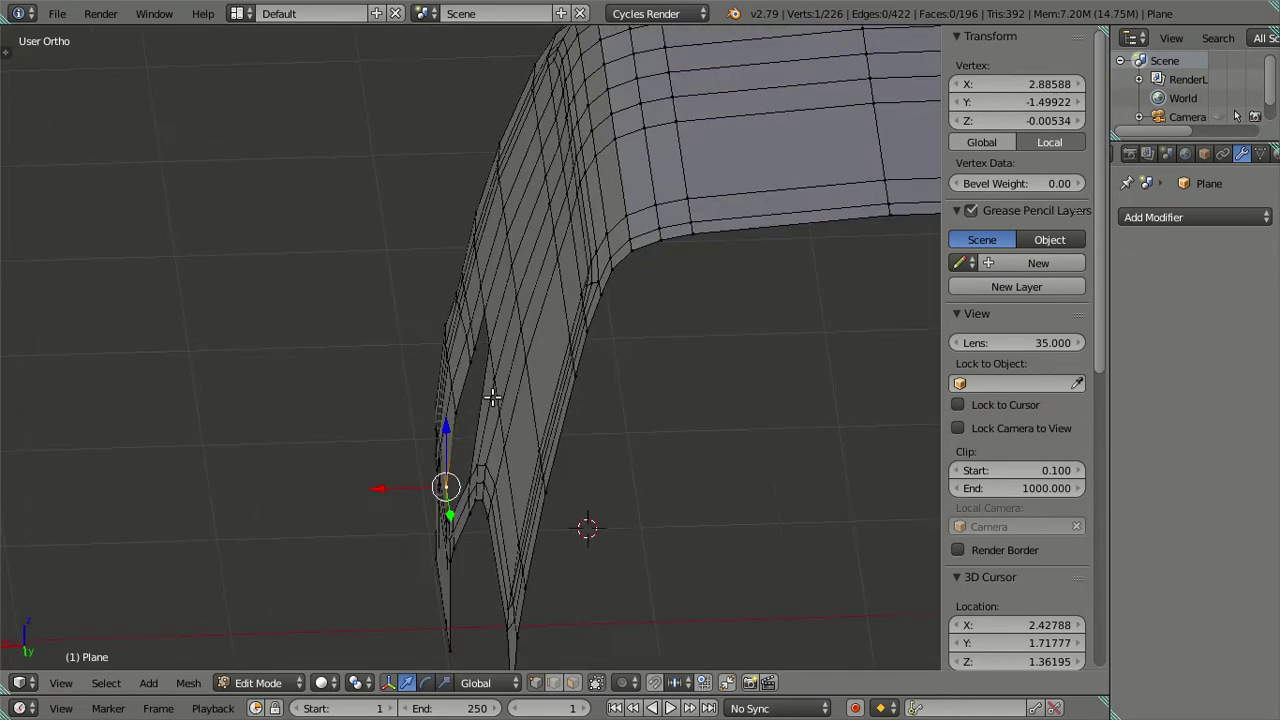
key(Tab)
scroll(529, 448, up, 3)
middle_drag(529, 448, 571, 514)
key(Tab)
mouse_move(443, 323)
middle_down()
mouse_move(411, 226)
mouse_move(443, 323)
mouse_move(593, 529)
mouse_move(577, 511)
mouse_move(623, 534)
mouse_move(626, 423)
mouse_move(597, 440)
middle_up()
scroll(436, 328, up, 1)
scroll(425, 336, up, 3)
Select the four vertices of the face at the hole's edge and move it along X
right_click(624, 487)
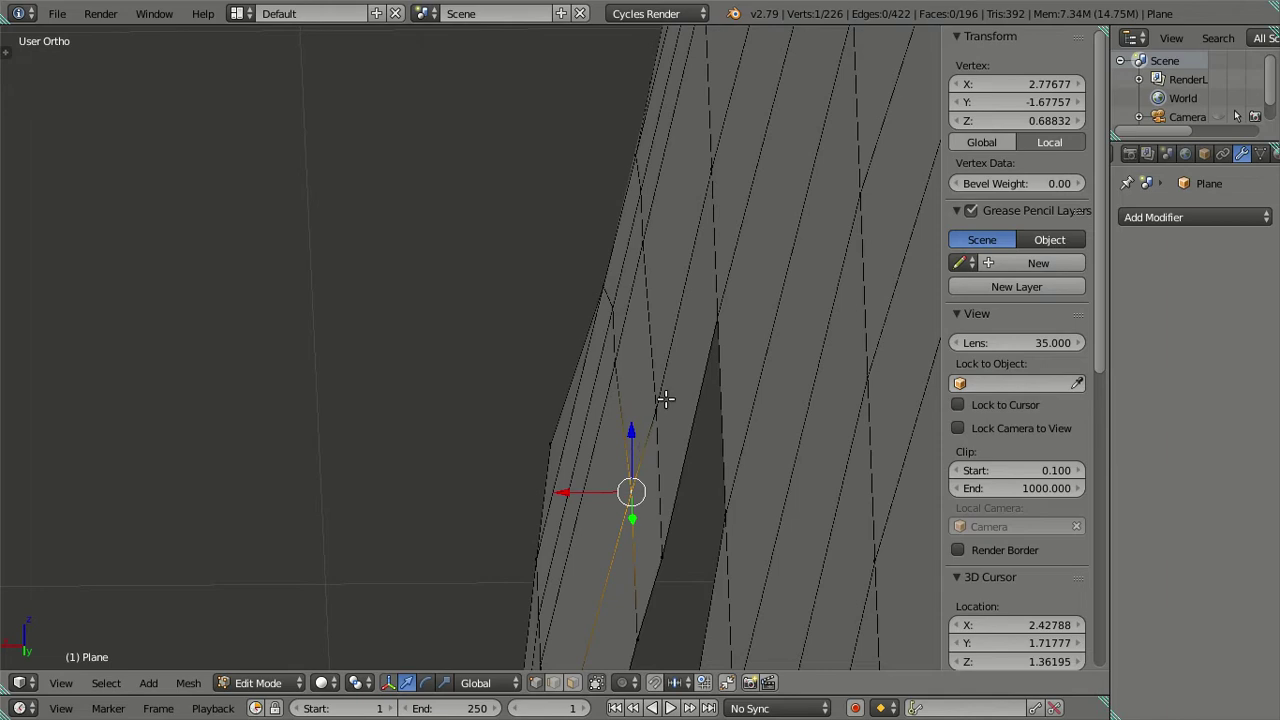
shift+right_click(662, 405)
shift+right_click(657, 575)
shift+right_click(651, 525)
mouse_move(606, 514)
middle_down()
mouse_move(606, 406)
mouse_move(580, 492)
mouse_move(594, 306)
mouse_move(611, 323)
middle_up()
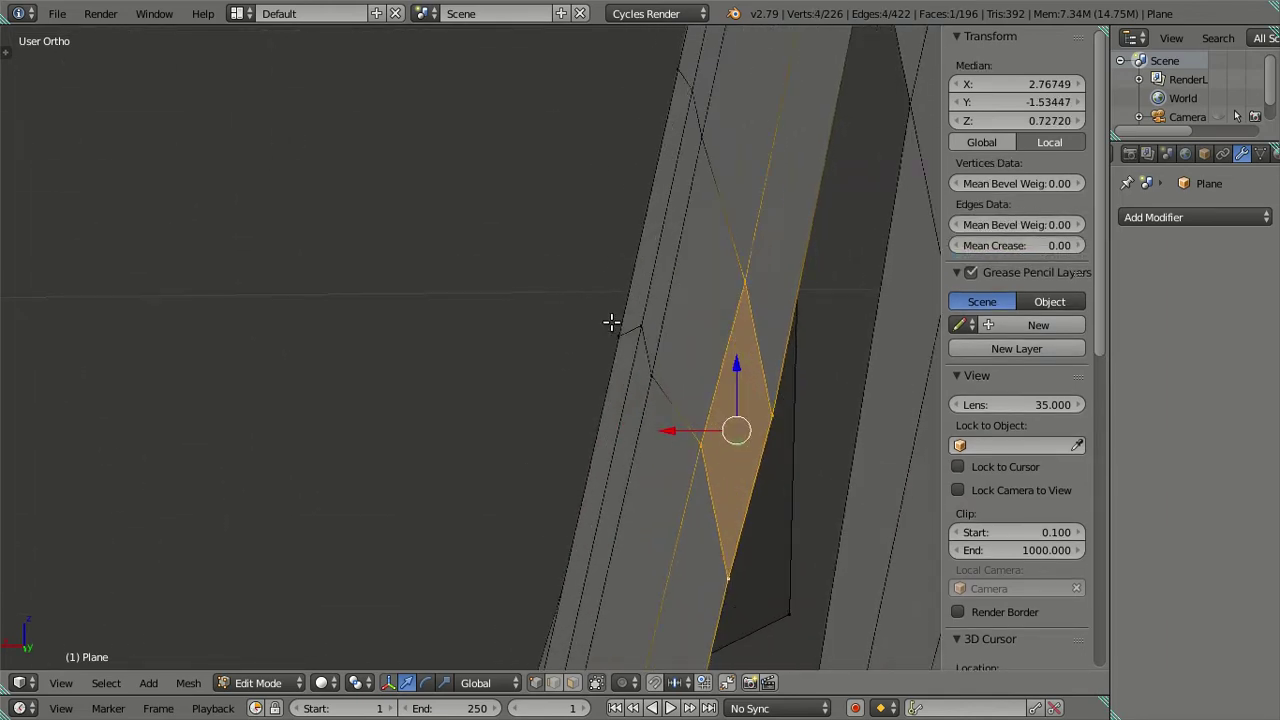
key(g)
key(x)
click(651, 417)
Deselect and check the moved face and dark opening in solid view
mouse_move(651, 417)
middle_down()
mouse_move(574, 351)
mouse_move(637, 451)
mouse_move(503, 371)
mouse_move(530, 364)
mouse_move(611, 269)
mouse_move(775, 225)
middle_up()
key(a)
key(Tab)
scroll(766, 223, up, 5)
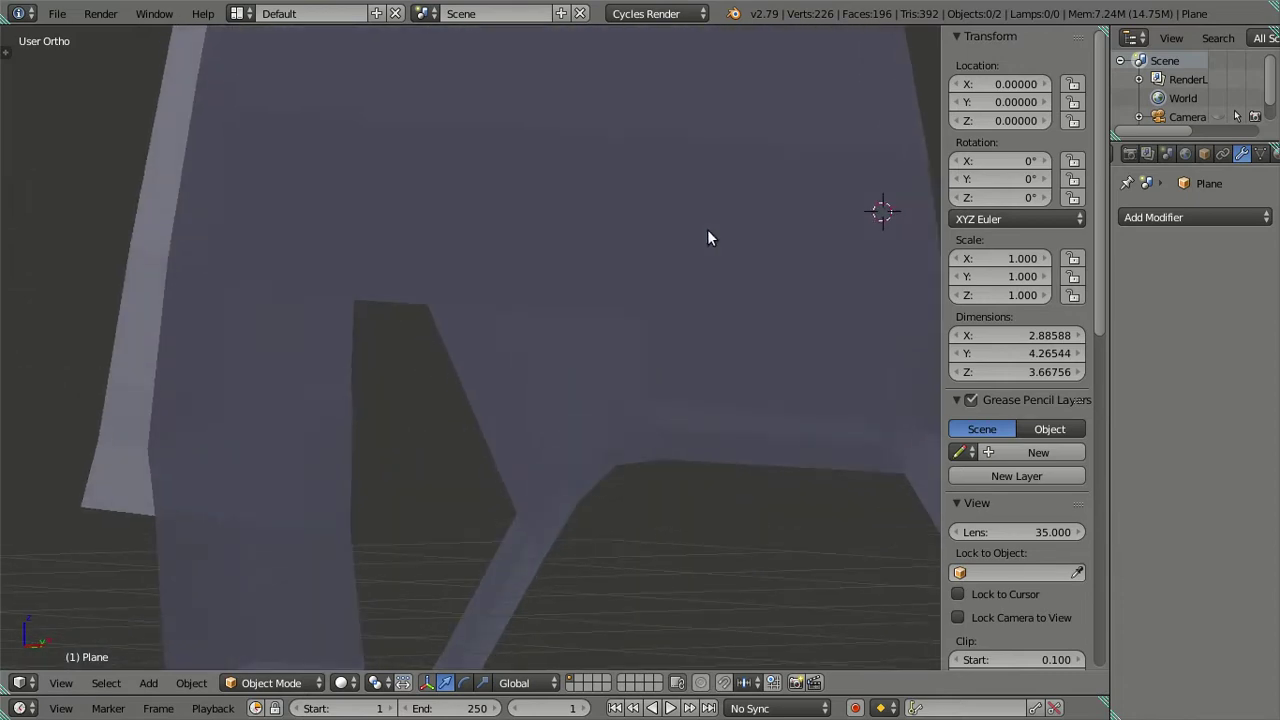
key(Tab)
mouse_move(629, 309)
middle_down()
mouse_move(555, 304)
mouse_move(503, 449)
mouse_move(440, 486)
mouse_move(334, 466)
mouse_move(482, 426)
mouse_move(671, 403)
mouse_move(691, 354)
mouse_move(724, 358)
mouse_move(657, 369)
middle_up()
key(Tab)
Return to Right Ortho side view over the reference photo in Edit Mode
key(KP_3)
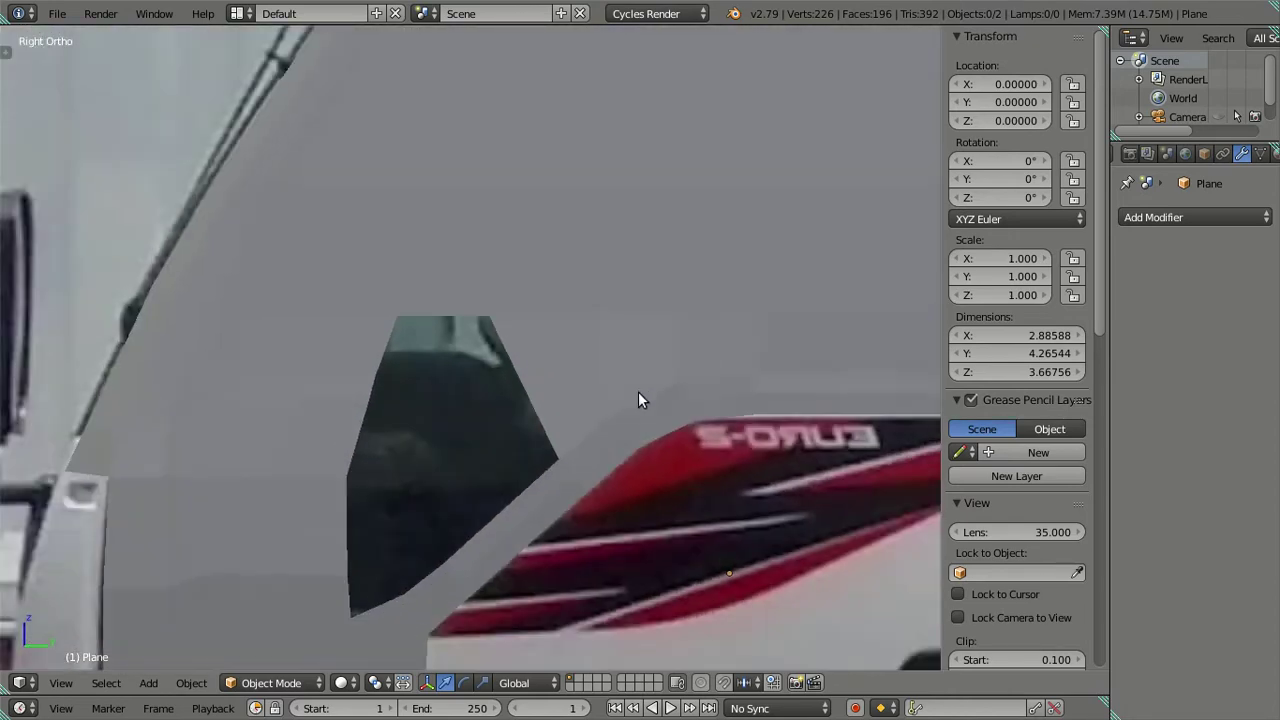
key(Tab)
shift+middle_drag(557, 381, 582, 434)
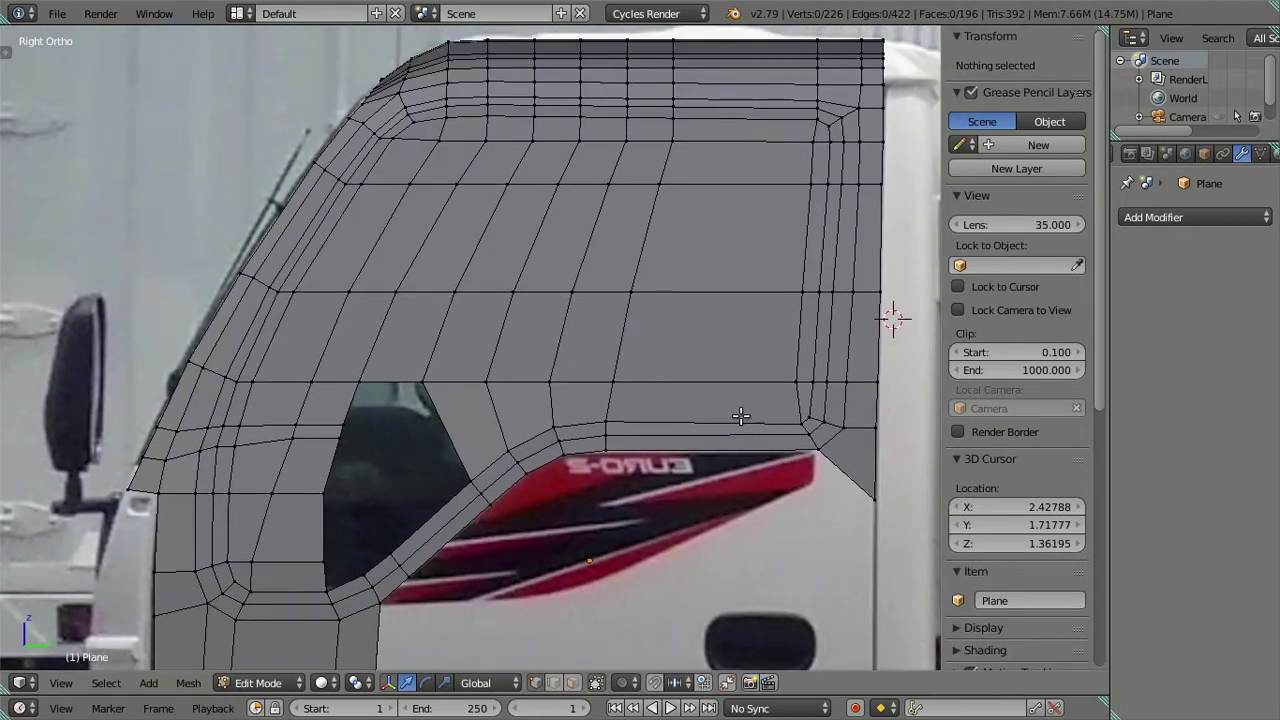
Dissolve the edge loop running through the window's upper-left corner
key(ctrl+r)
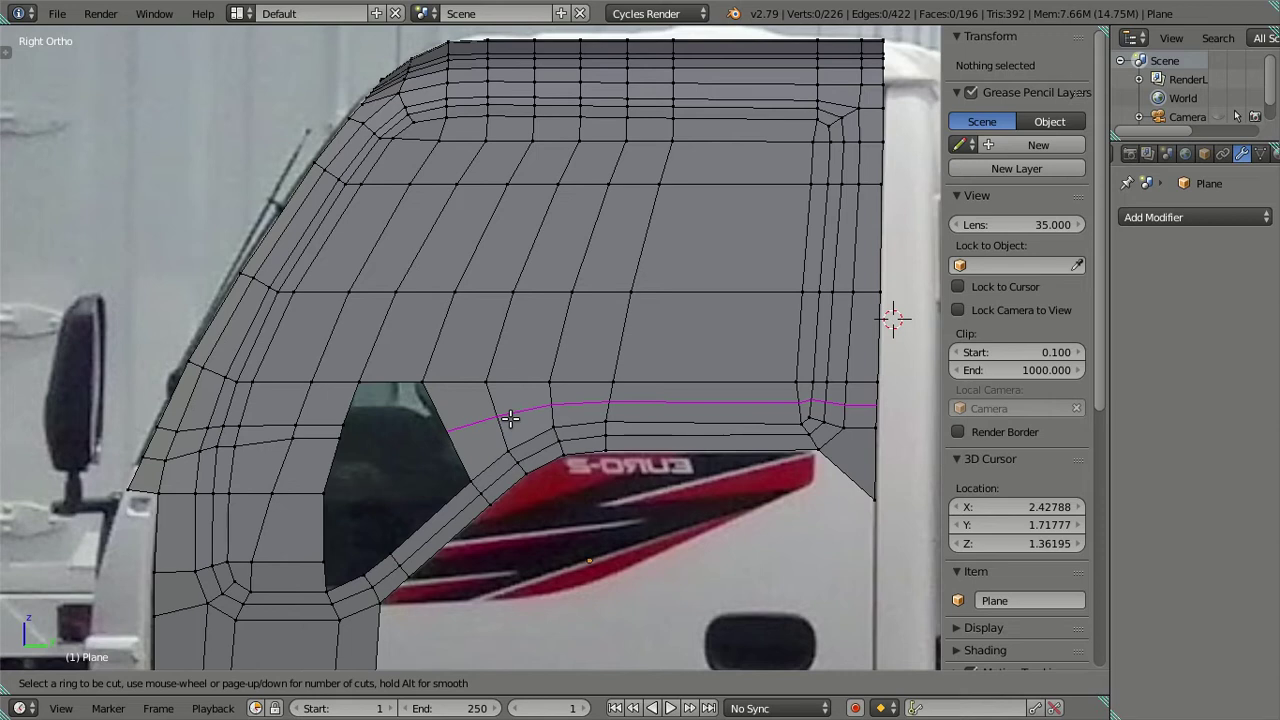
scroll(368, 468, up, 1)
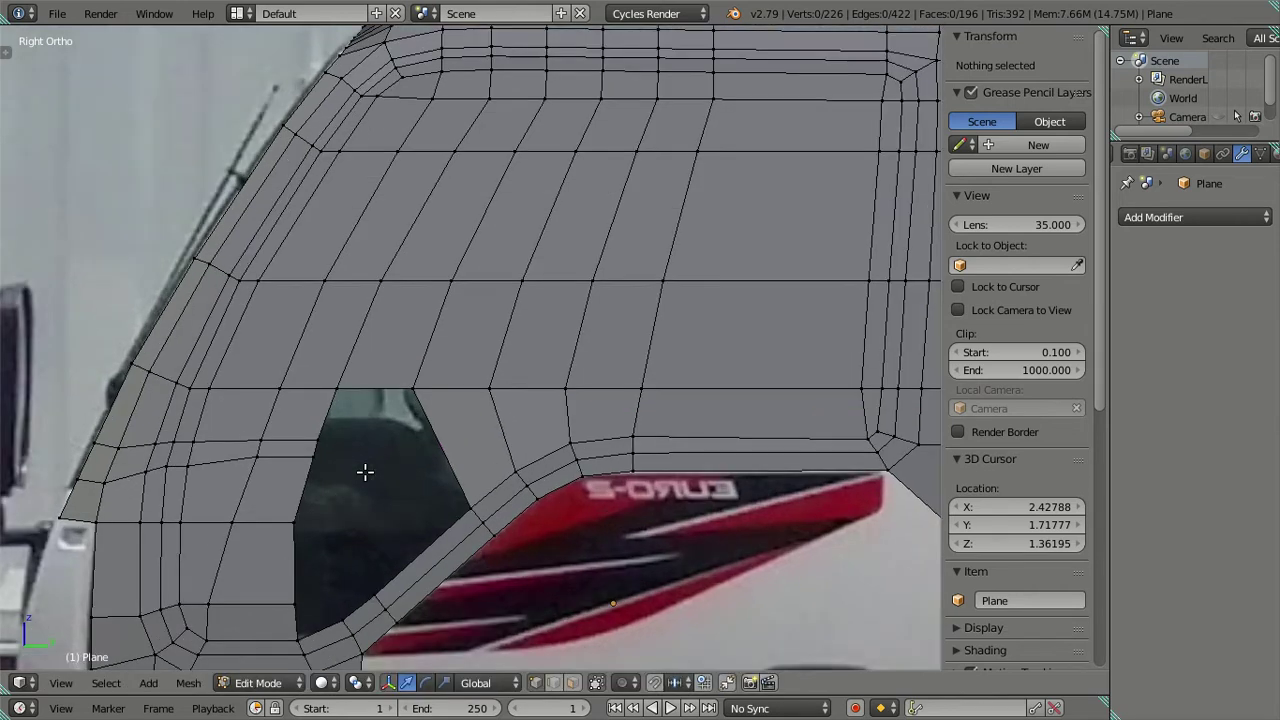
right_click(320, 442)
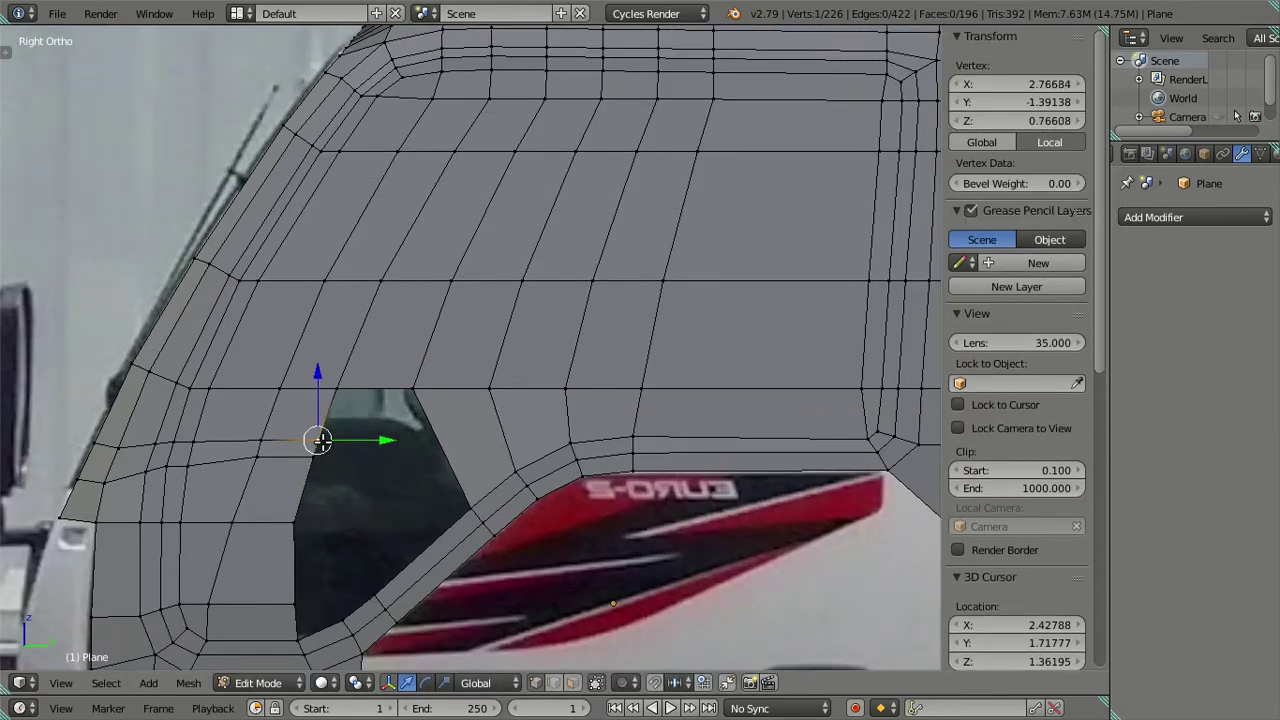
alt+right_click(280, 445)
key(x)
click(392, 484)
Fill the opening's upper border with a new face
right_click(338, 458)
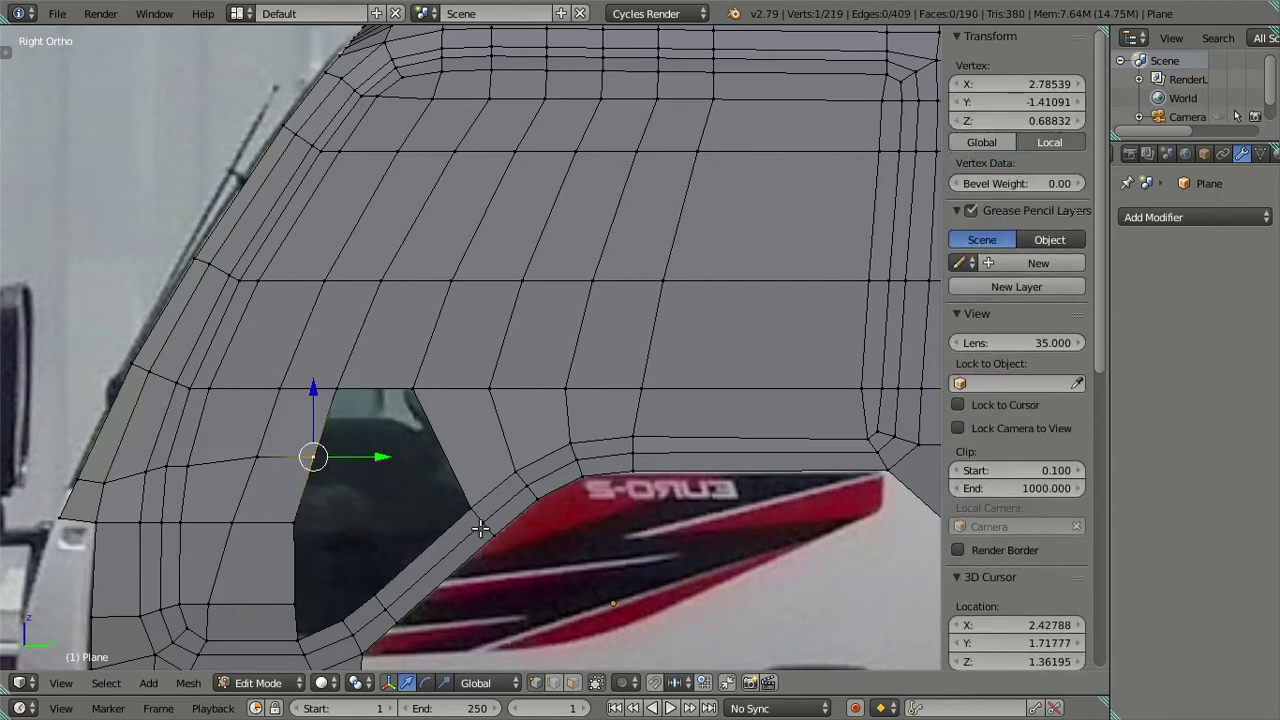
ctrl+right_click(461, 507)
key(f)
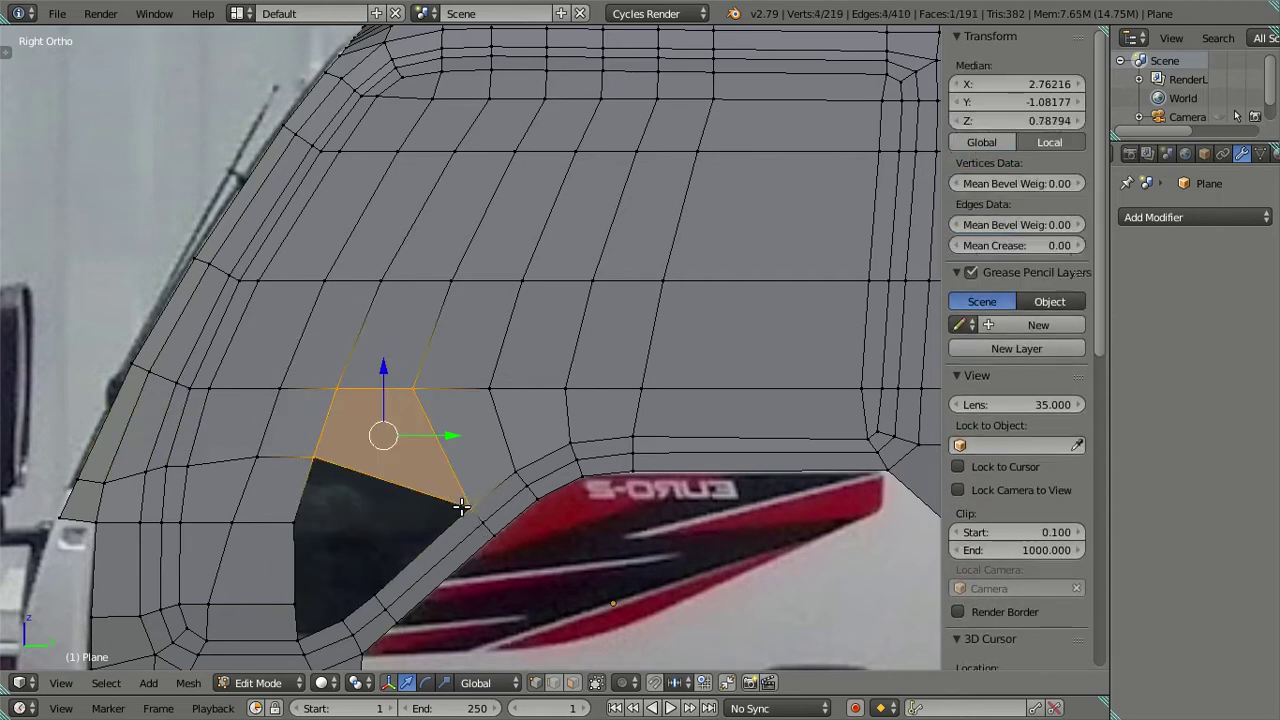
key(a)
key(ctrl+r)
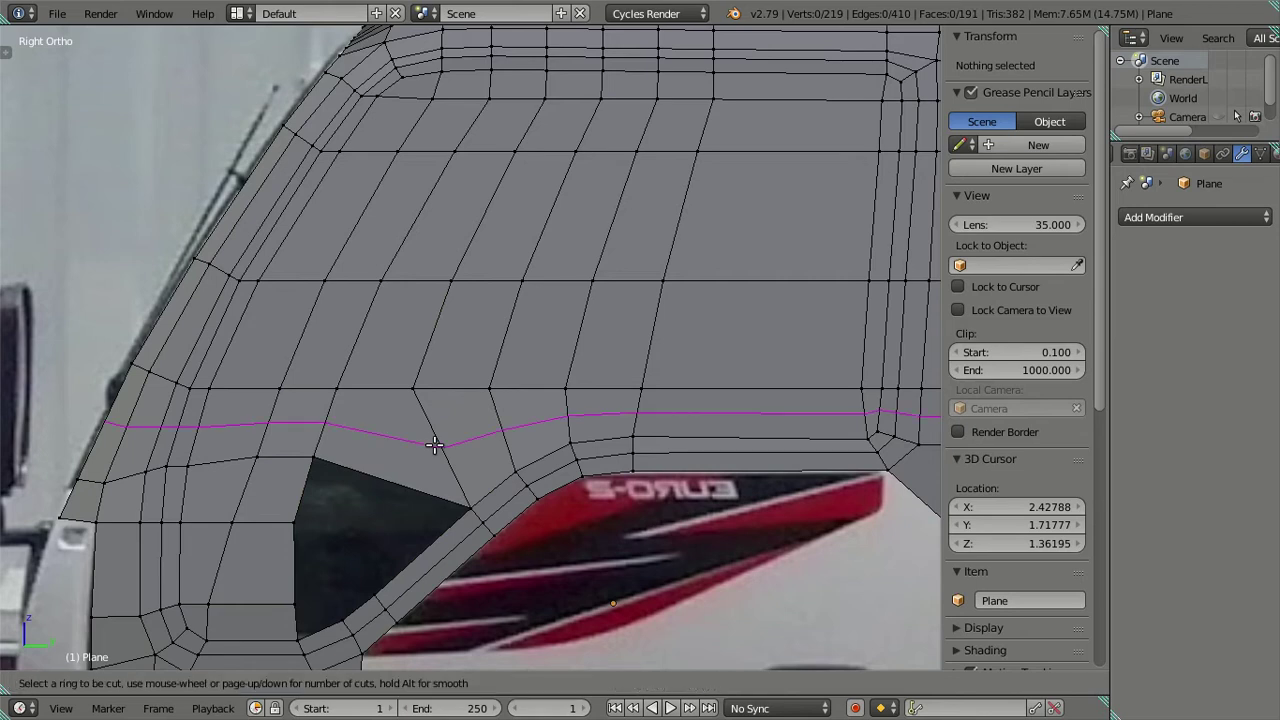
key(Escape)
Fill four more border vertices of the opening with a second face
right_click(362, 593)
ctrl+right_click(300, 525)
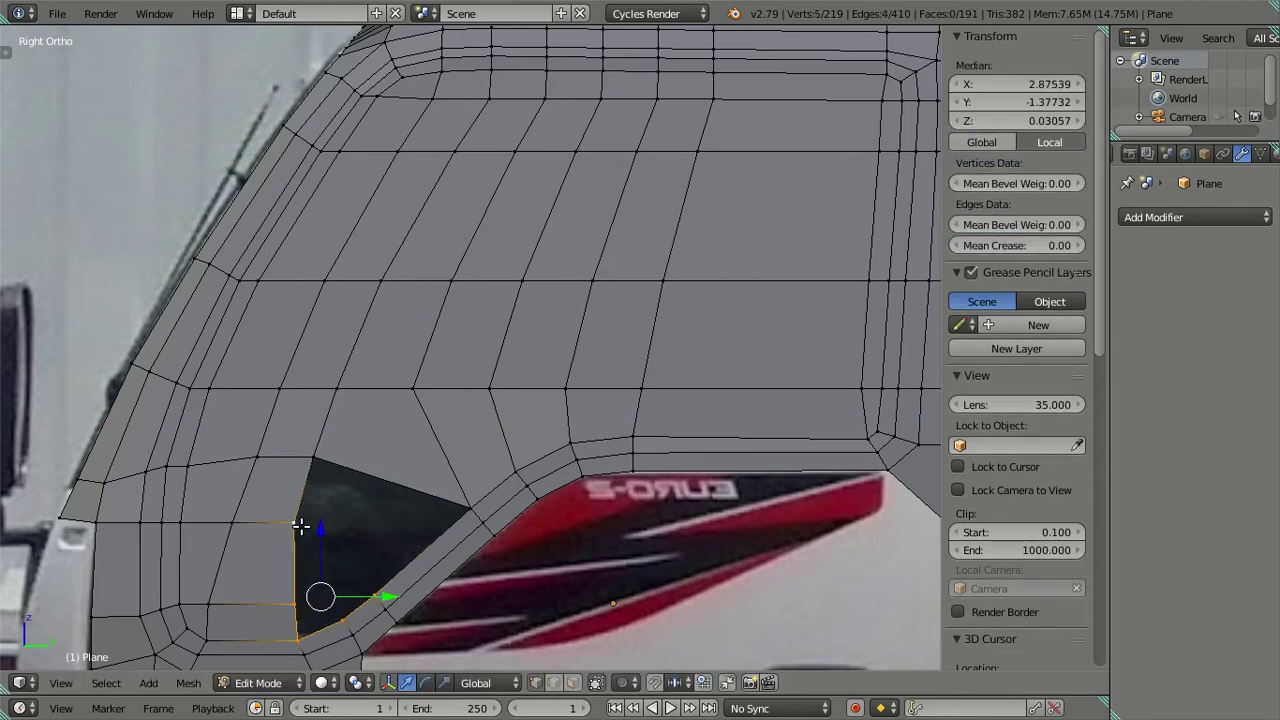
right_click(374, 596)
shift+right_click(295, 520)
shift+right_click(313, 458)
shift+right_click(470, 508)
shift+right_click(468, 507)
shift+right_click(466, 503)
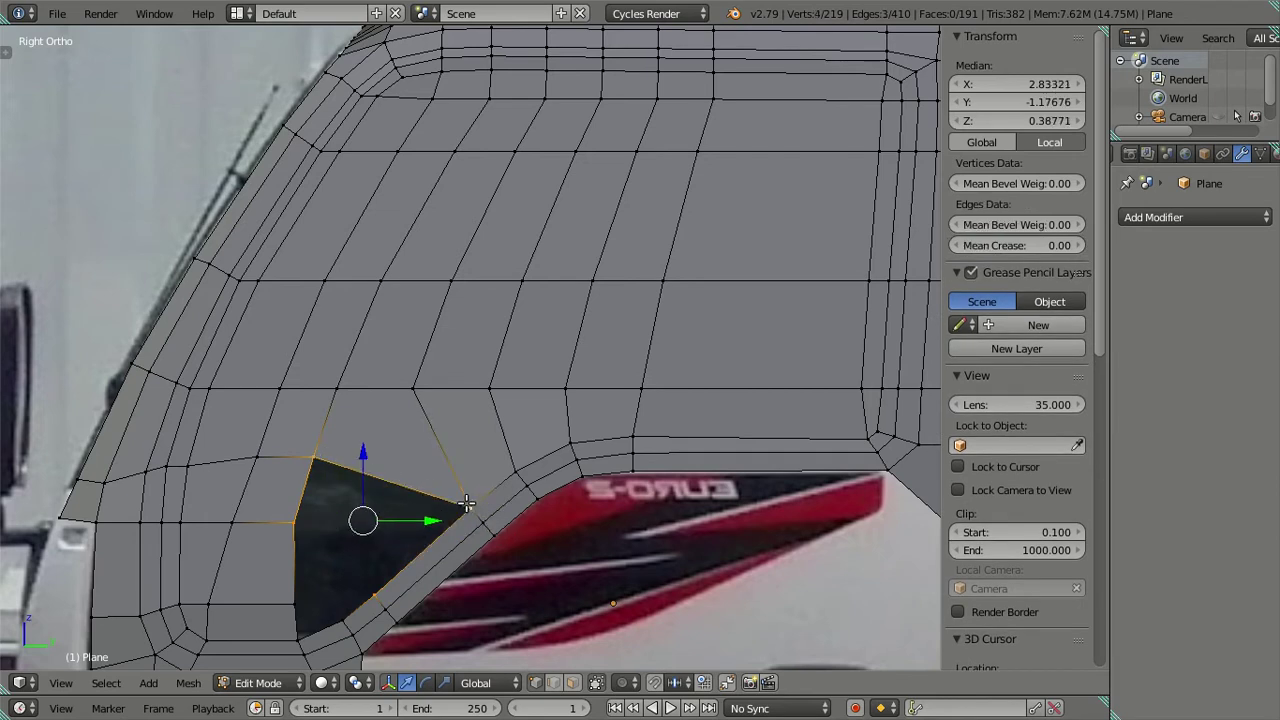
key(f)
key(a)
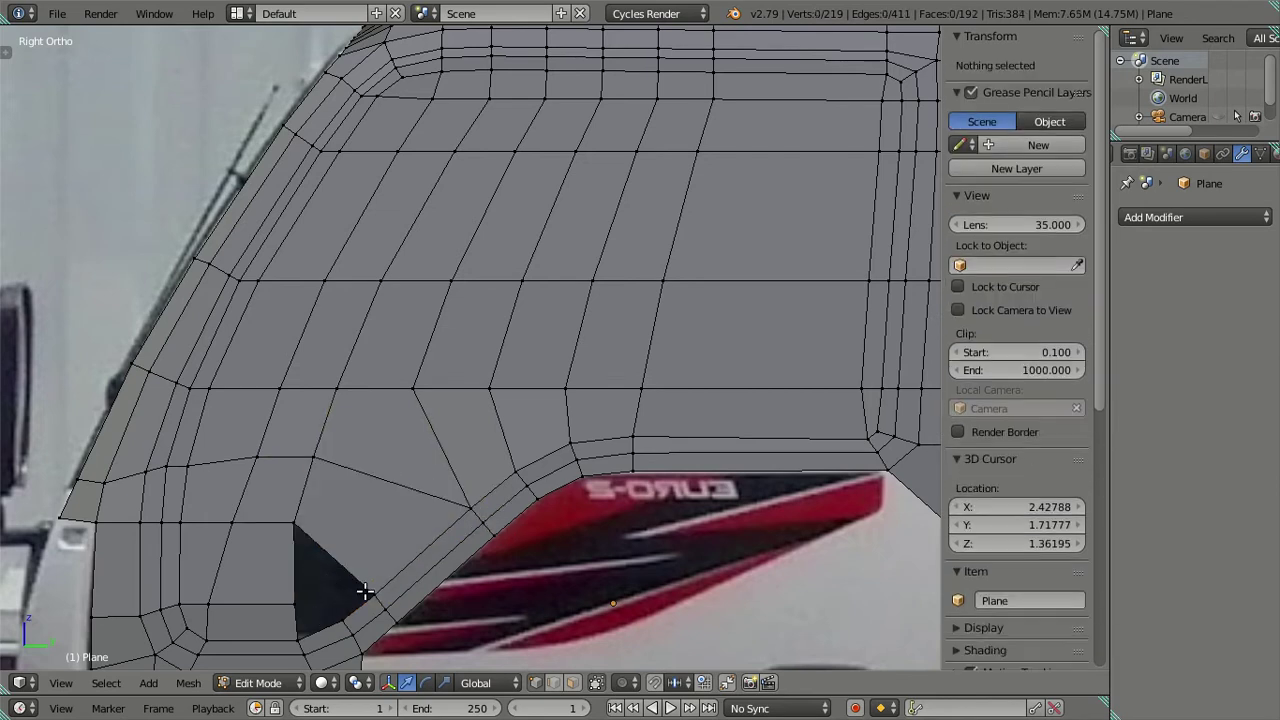
Select vertices around the leftover triangular hole and check it in wireframe
shift+middle_drag(323, 571, 466, 486)
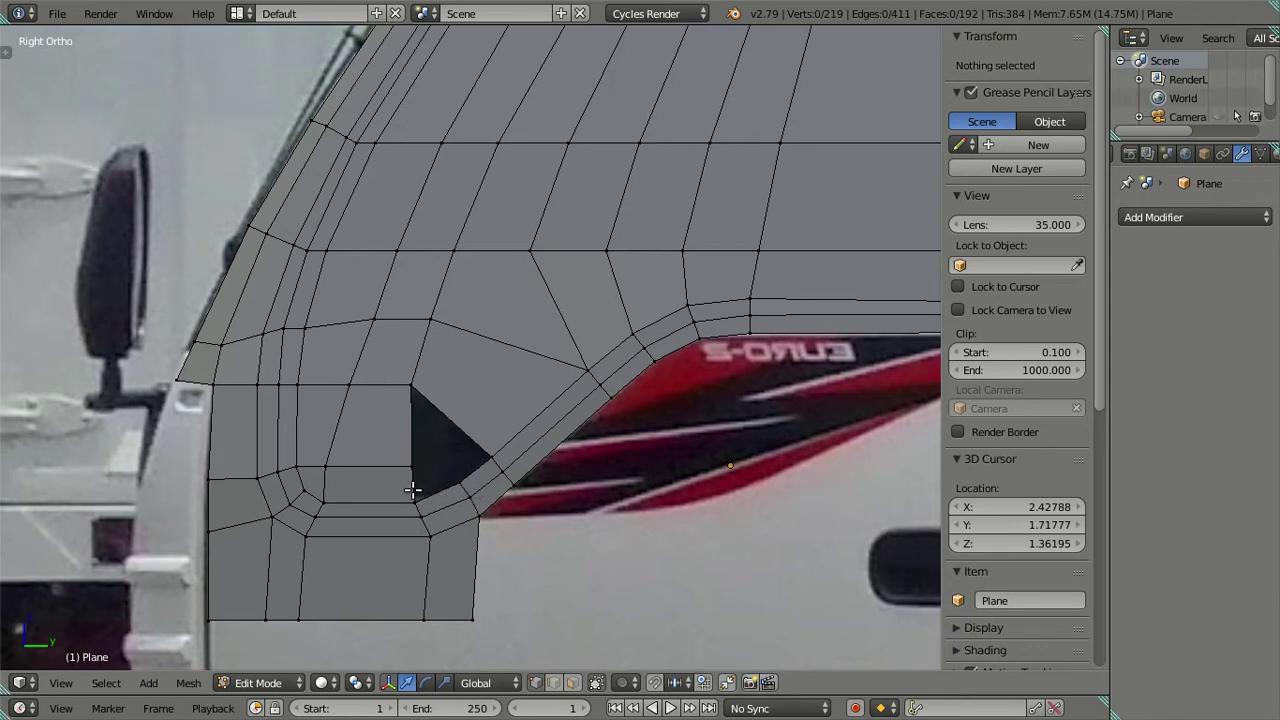
click(457, 480)
shift+click(413, 500)
shift+click(414, 468)
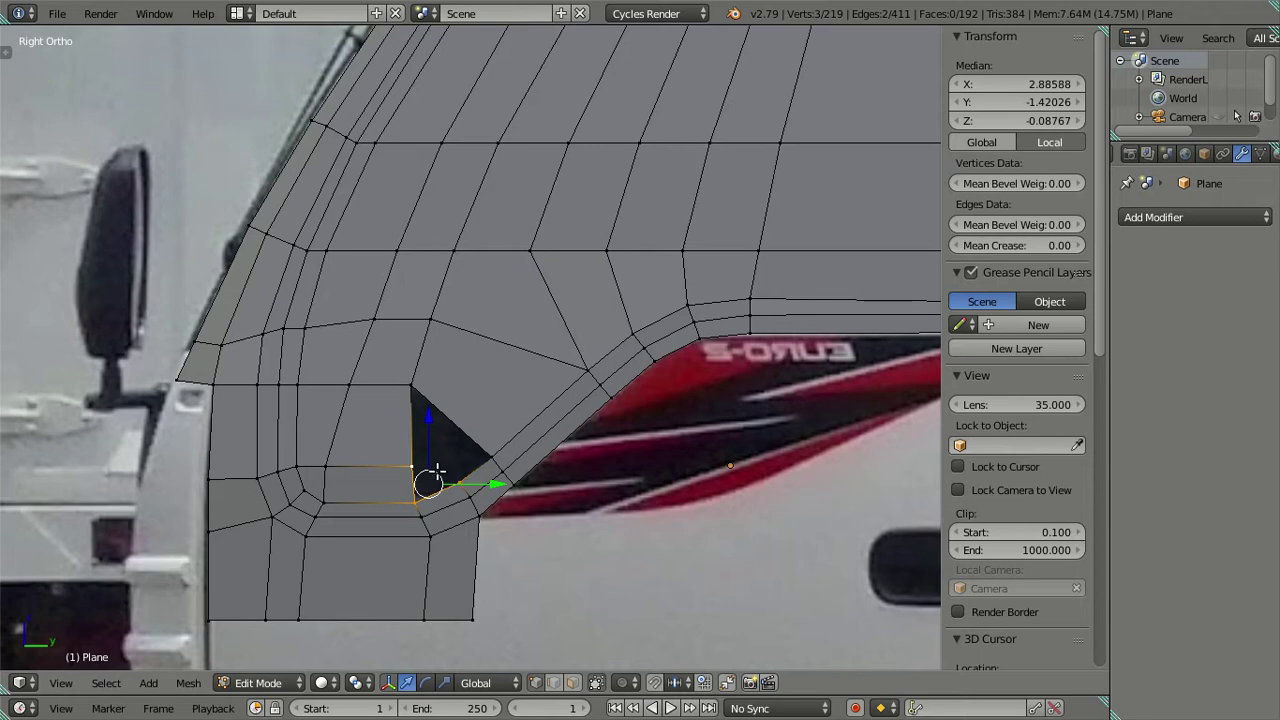
key(z)
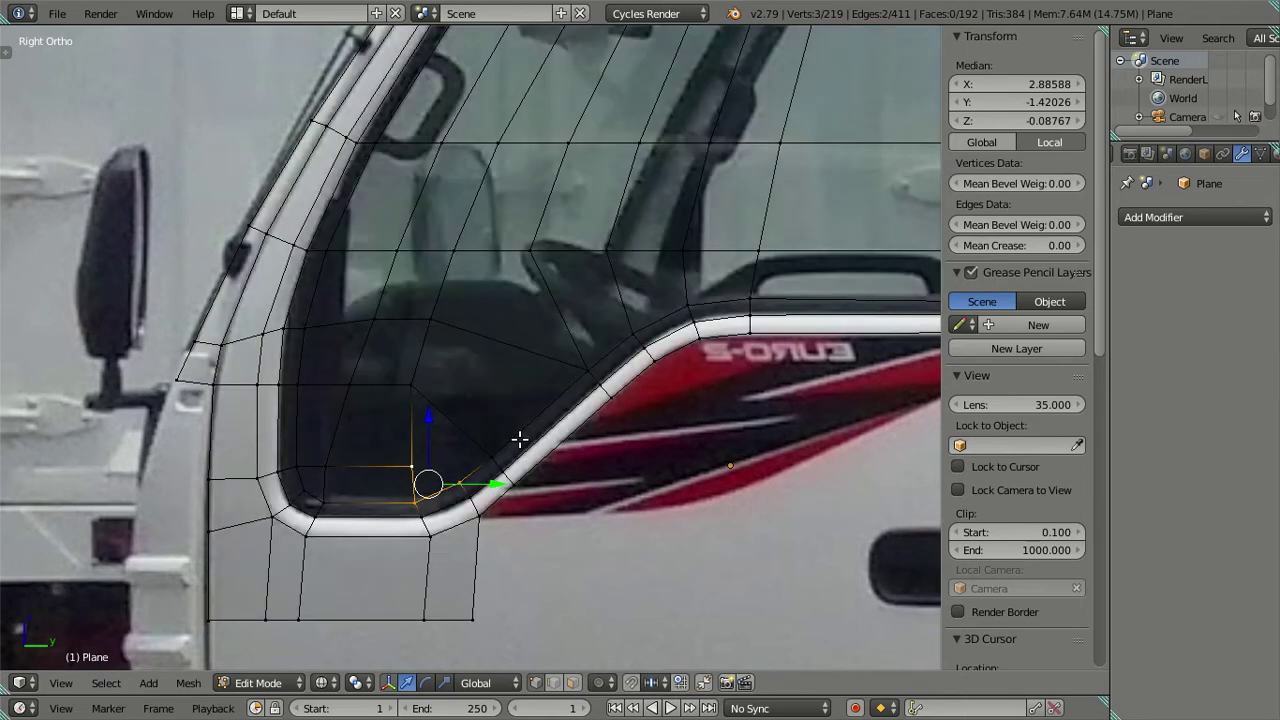
scroll(519, 439, down, 3)
Return to solid shading, pan to show more door, and undo the last face fill
key(z)
key(a)
scroll(473, 427, up, 2)
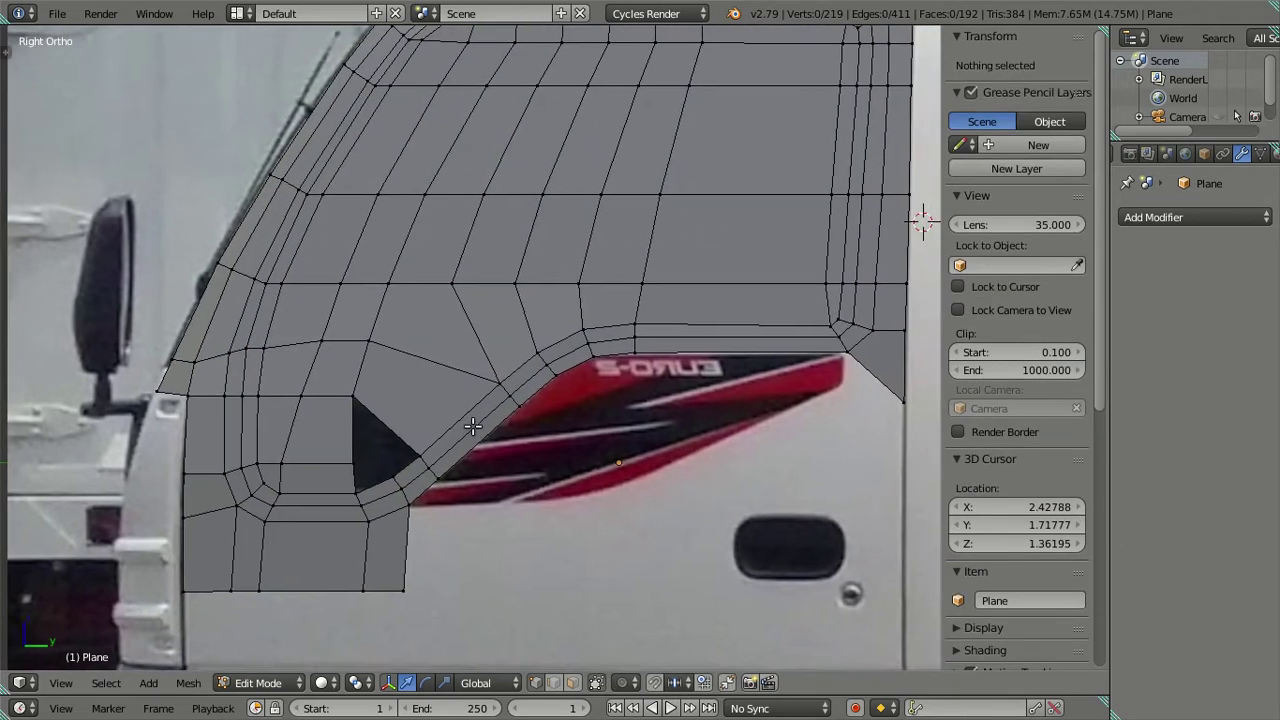
ctrl+scroll(666, 302, right, 1)
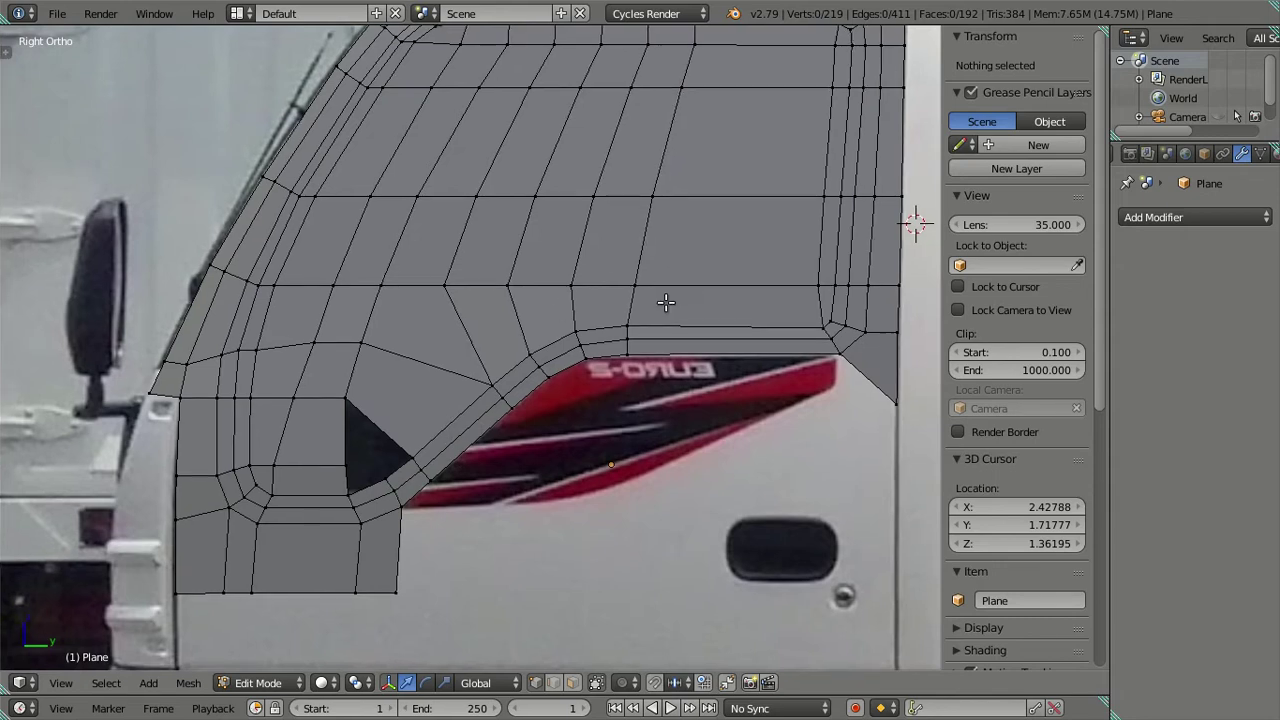
shift+middle_drag(666, 302, 612, 338)
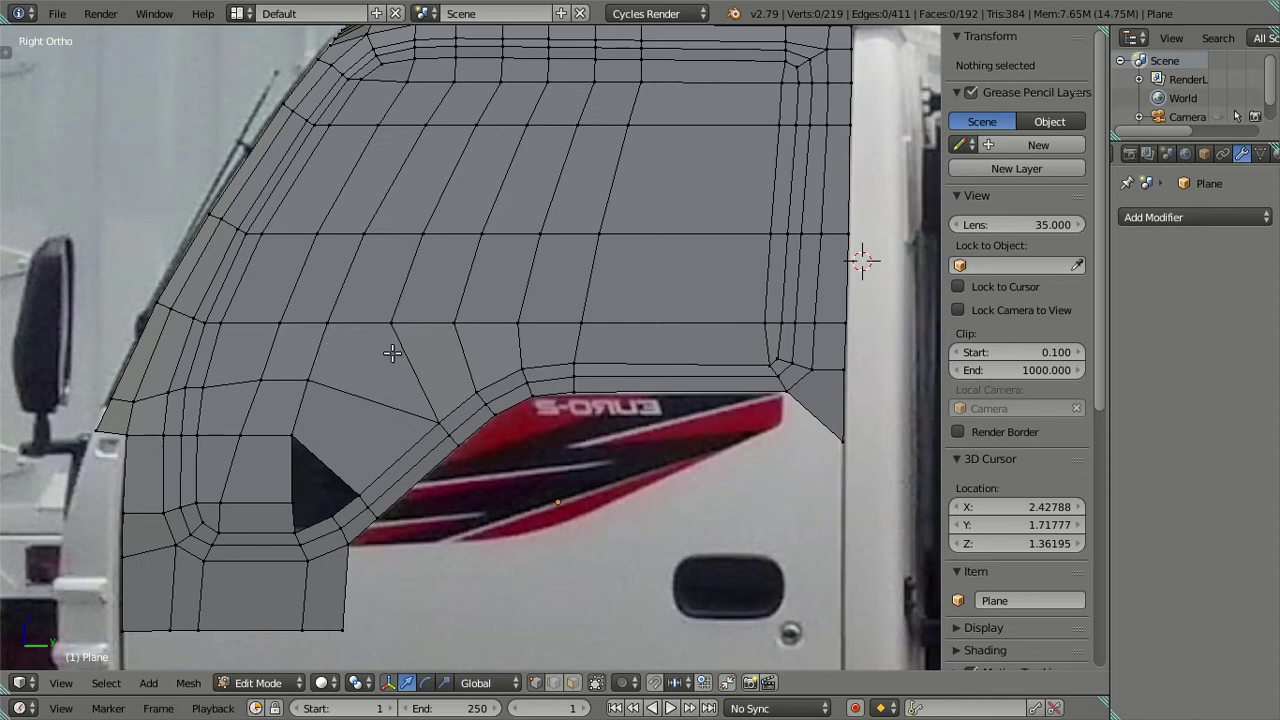
key(ctrl+z)
key(ctrl+z)
key(ctrl+z)
key(ctrl+z)
key(ctrl+z)
key(ctrl+z)
key(ctrl+z)
key(ctrl+z)
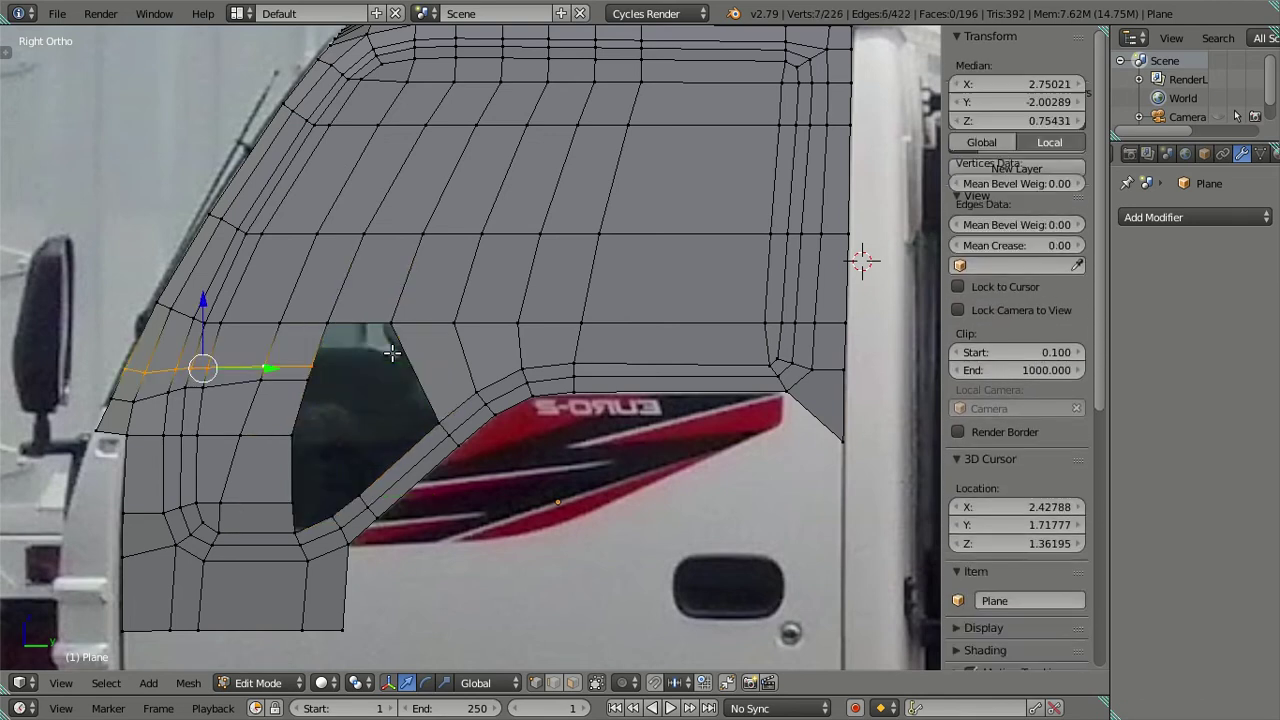
key(ctrl+z)
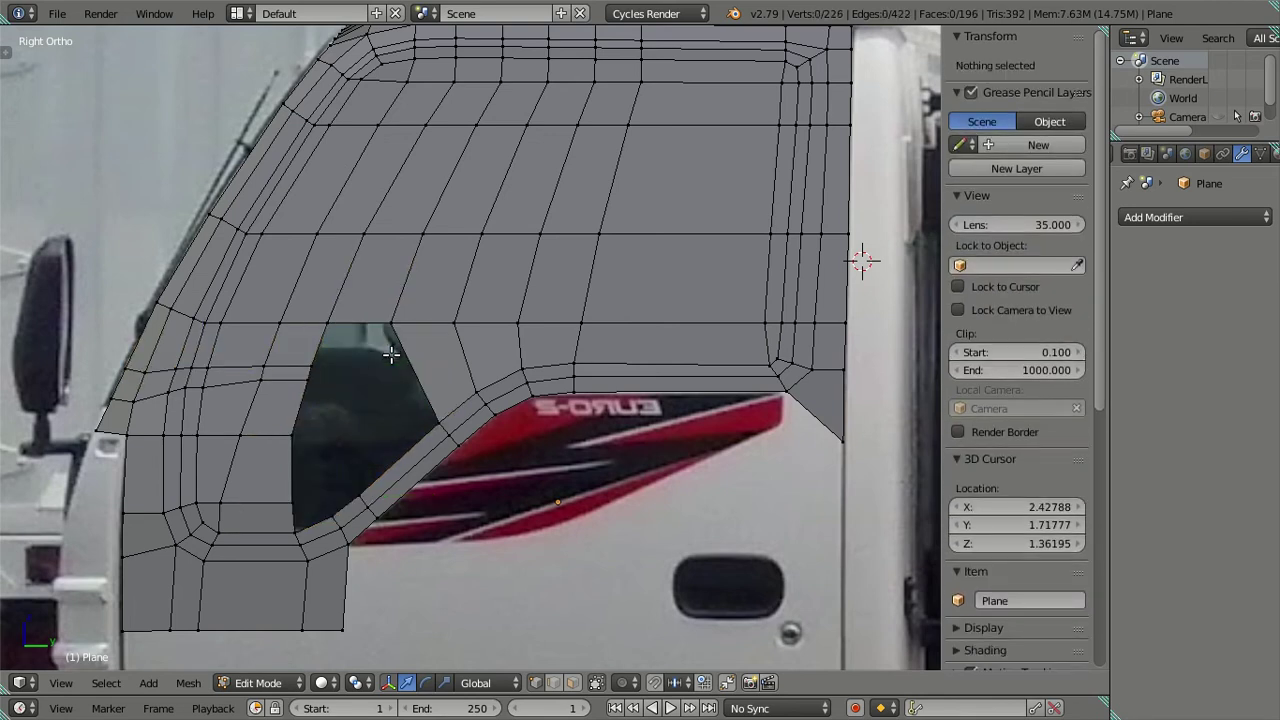
Fill the four window-hole corner vertices with a trial face
right_click(352, 491)
shift+right_click(300, 434)
shift+right_click(309, 384)
shift+right_click(437, 425)
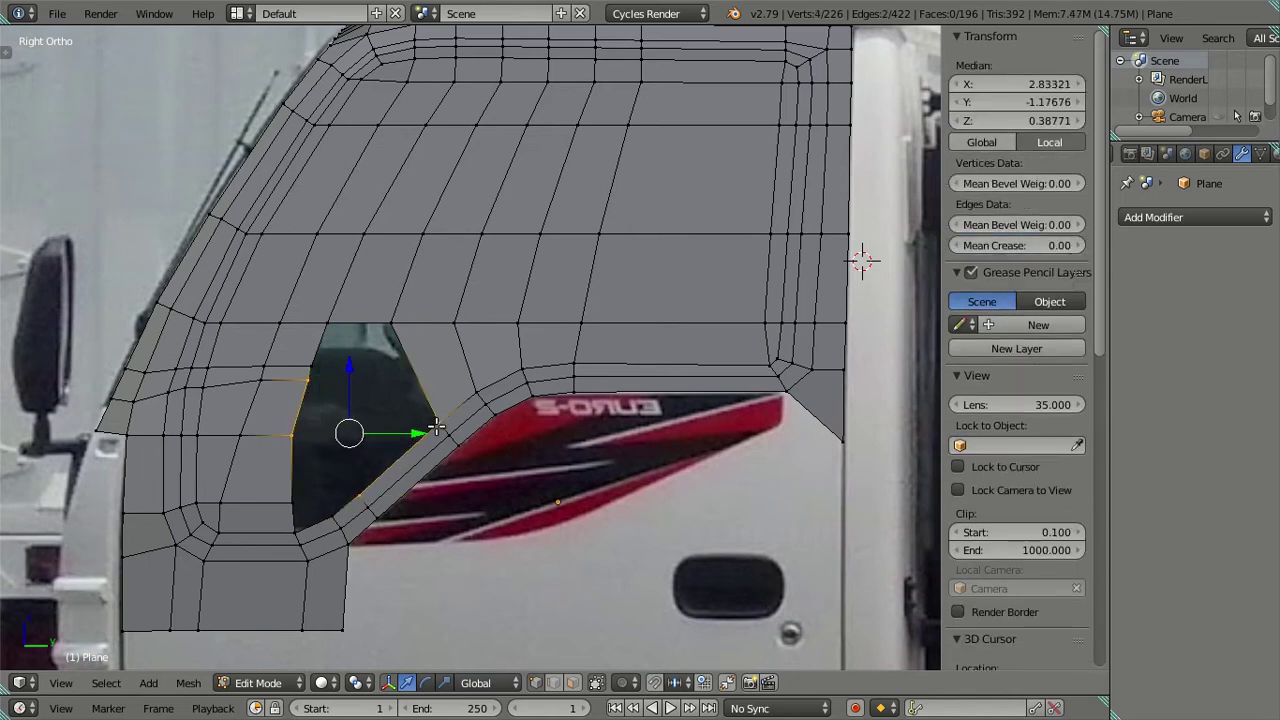
key(f)
key(a)
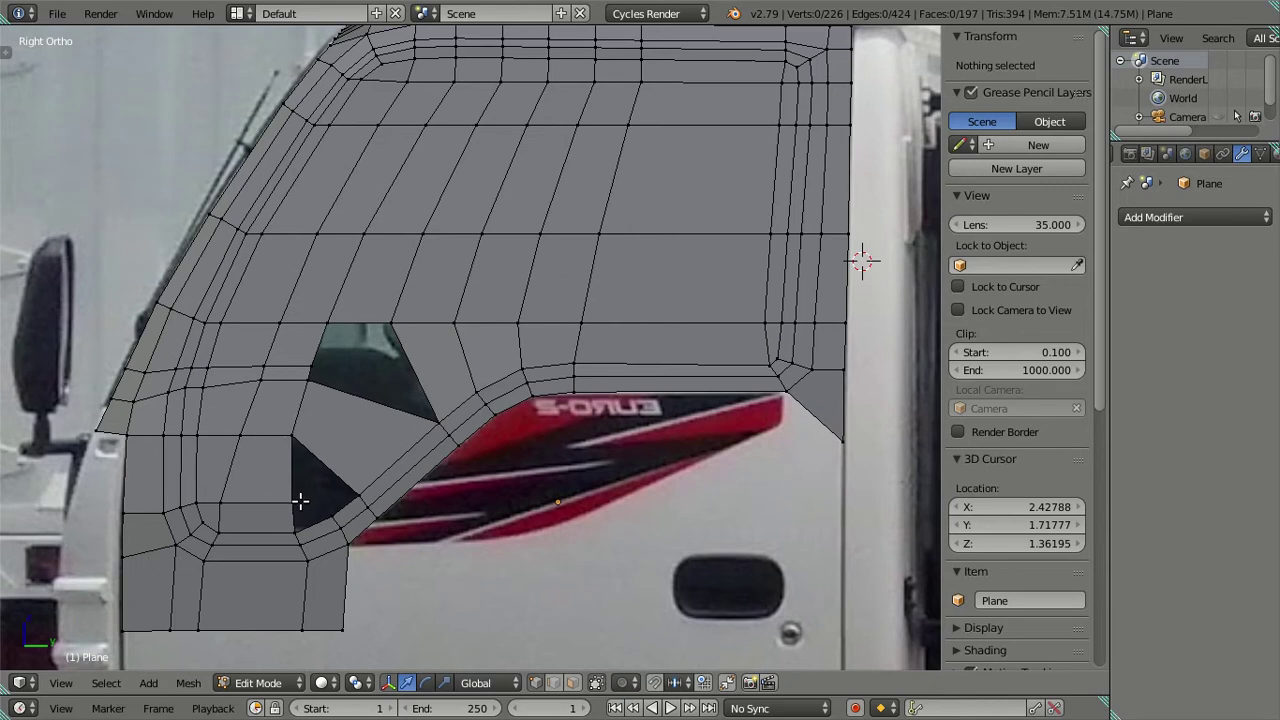
click(332, 515)
ctrl+click(293, 440)
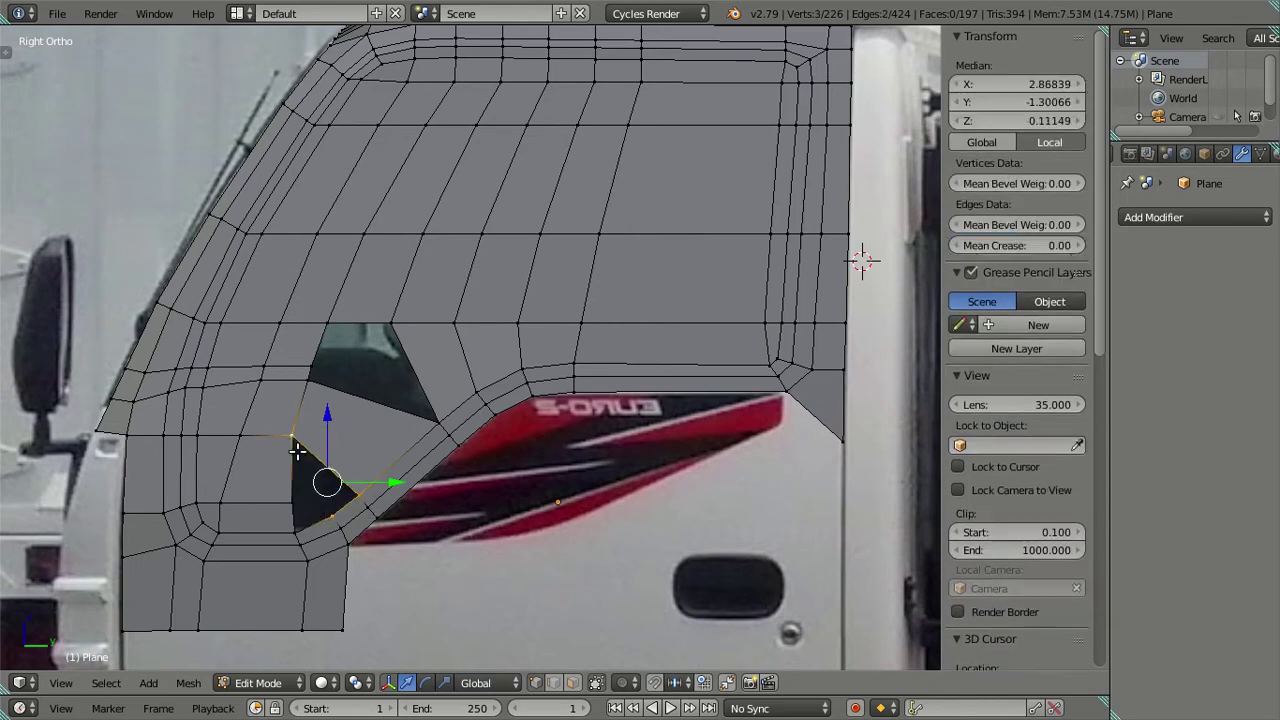
key(a)
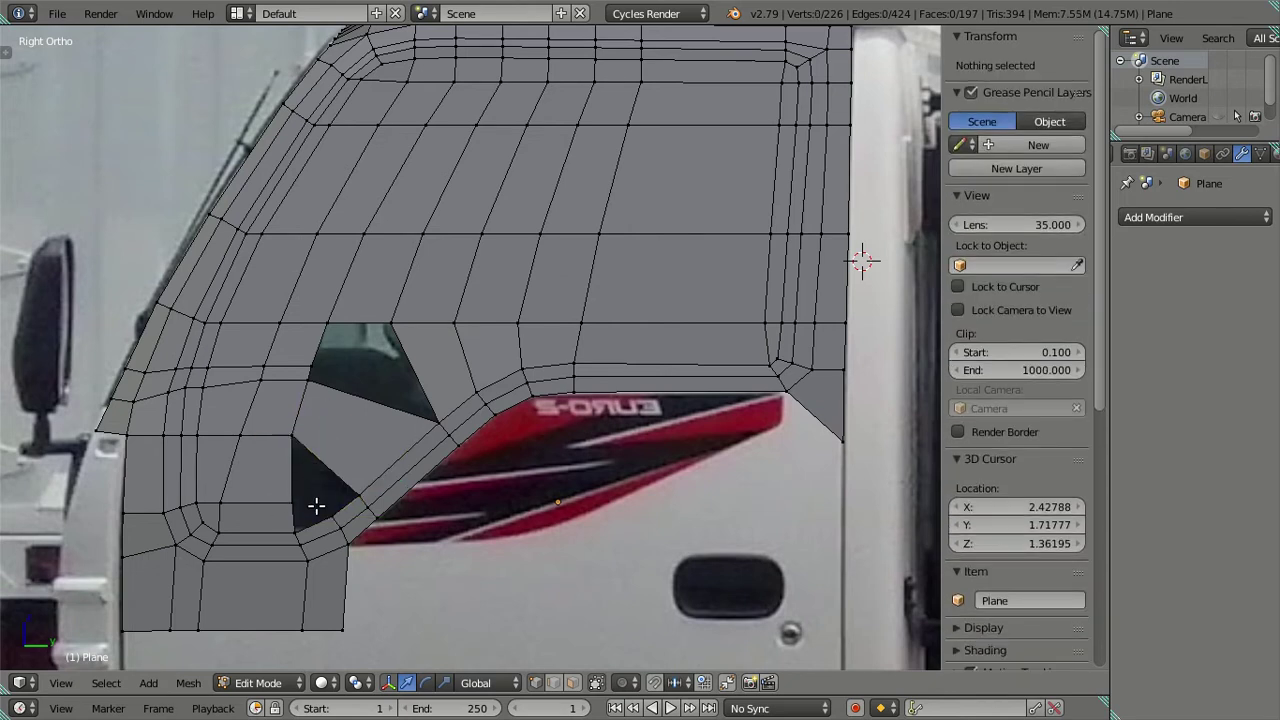
Add a loop cut in the triangle area and fill the dark triangle with a face
key(ctrl+r)
click(320, 451)
right_click(320, 451)
key(a)
right_click(327, 515)
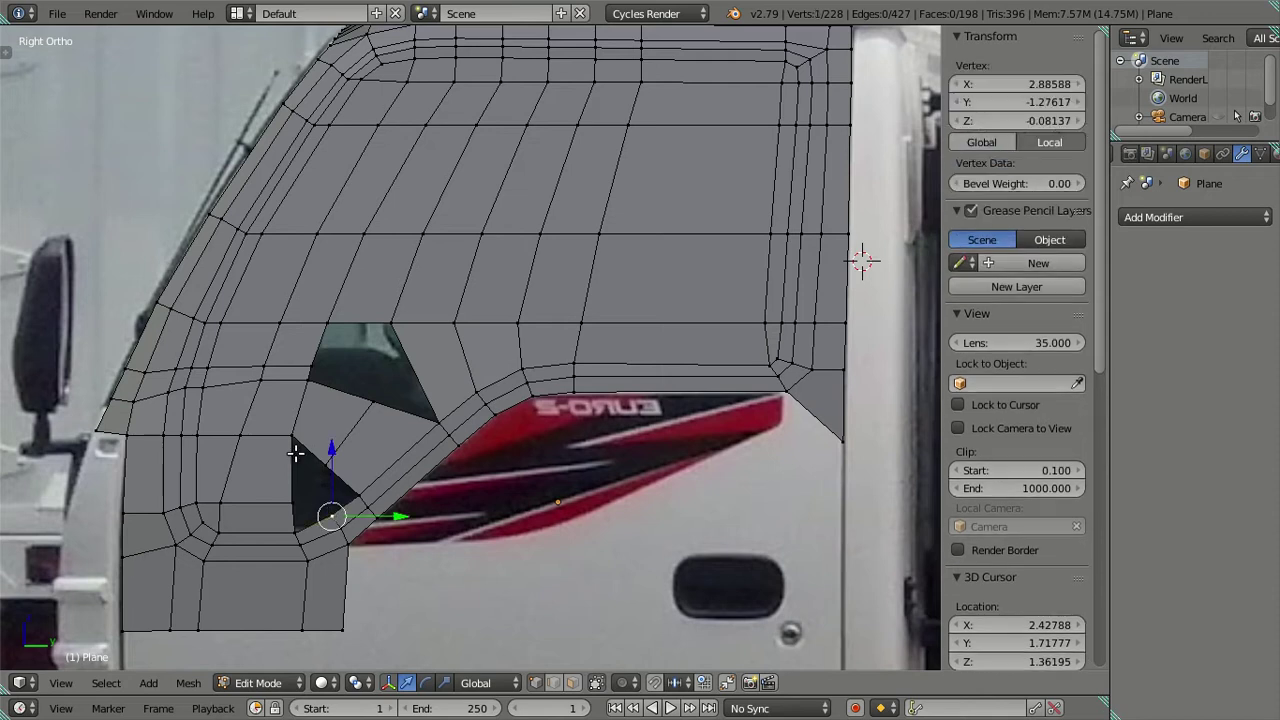
ctrl+right_click(295, 443)
key(f)
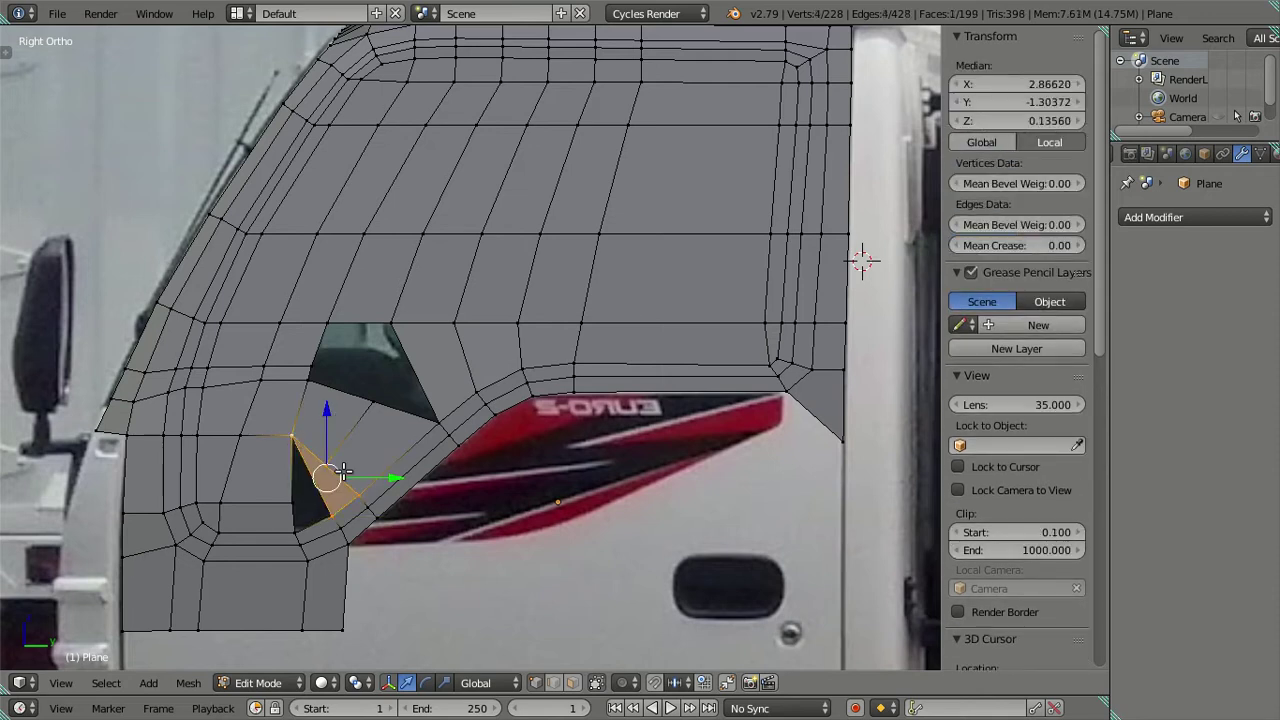
key(a)
Fill the remaining triangle, then undo the trial fills back to the open window hole
right_click(293, 531)
ctrl+right_click(297, 438)
key(f)
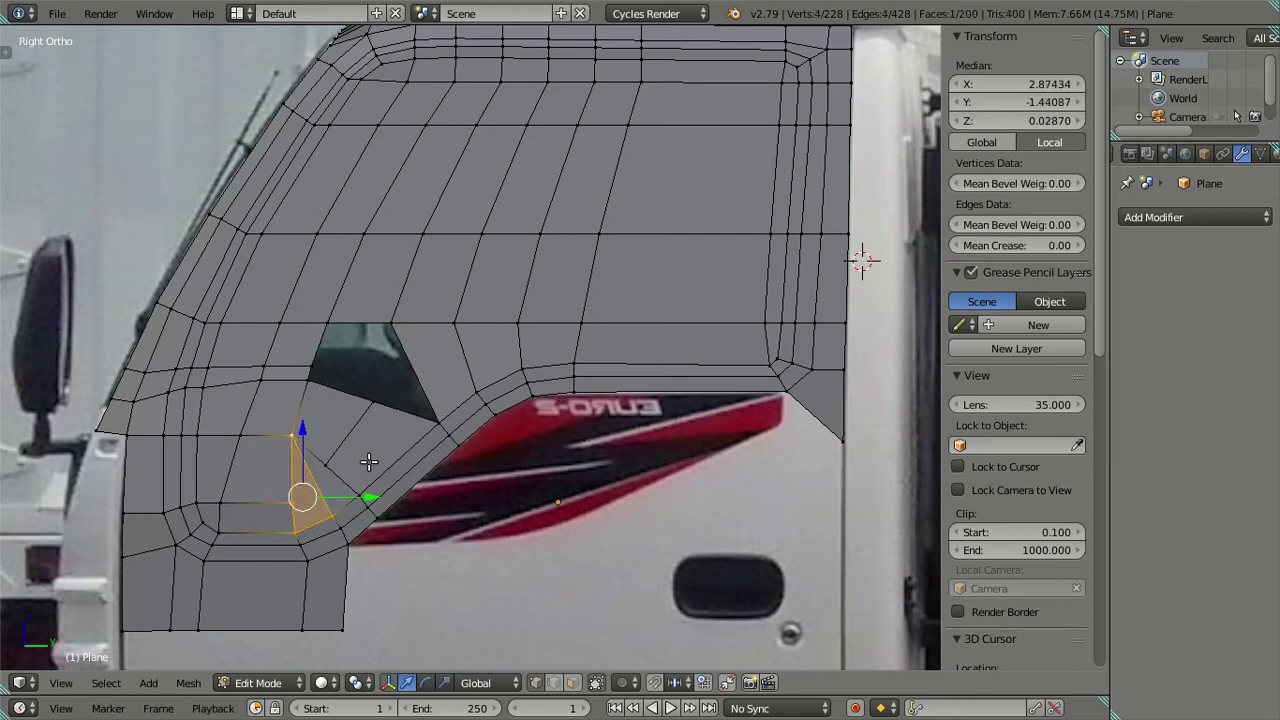
key(a)
key(ctrl+r)
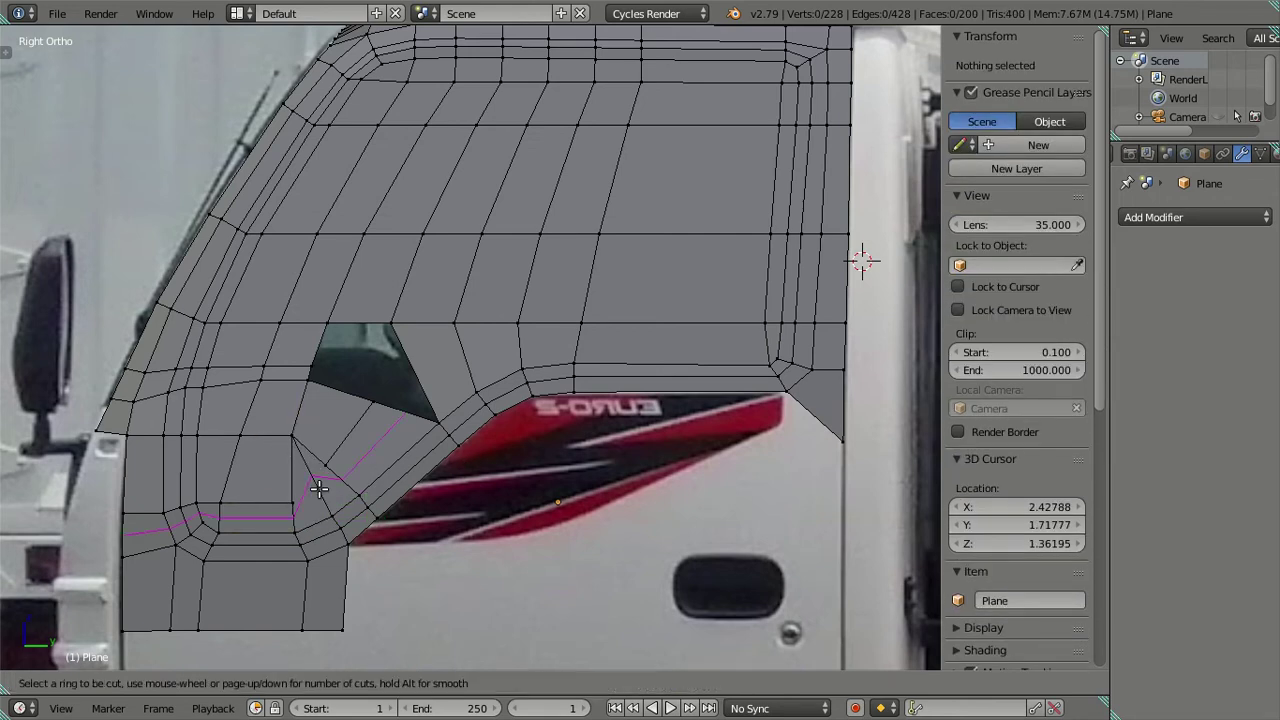
key(Escape)
key(ctrl+z)
key(ctrl+z)
key(ctrl+z)
key(ctrl+z)
key(ctrl+z)
key(ctrl+z)
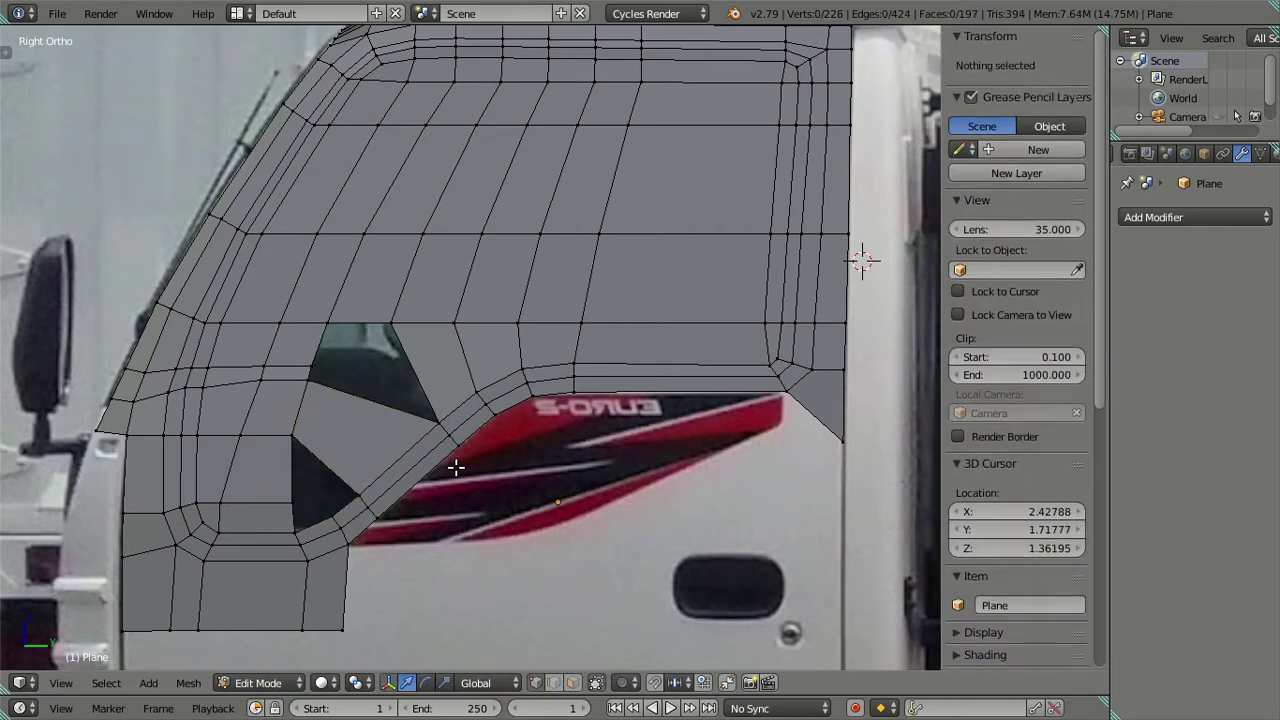
key(ctrl+z)
key(ctrl+z)
key(ctrl+z)
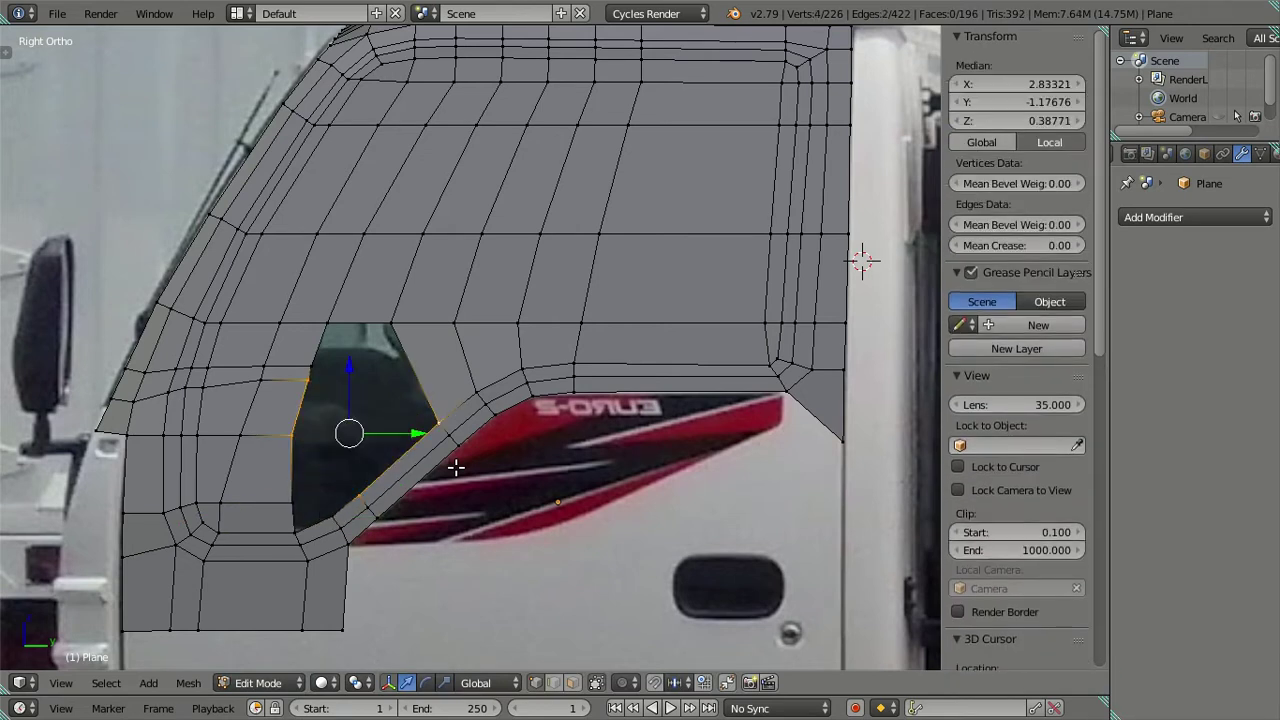
key(a)
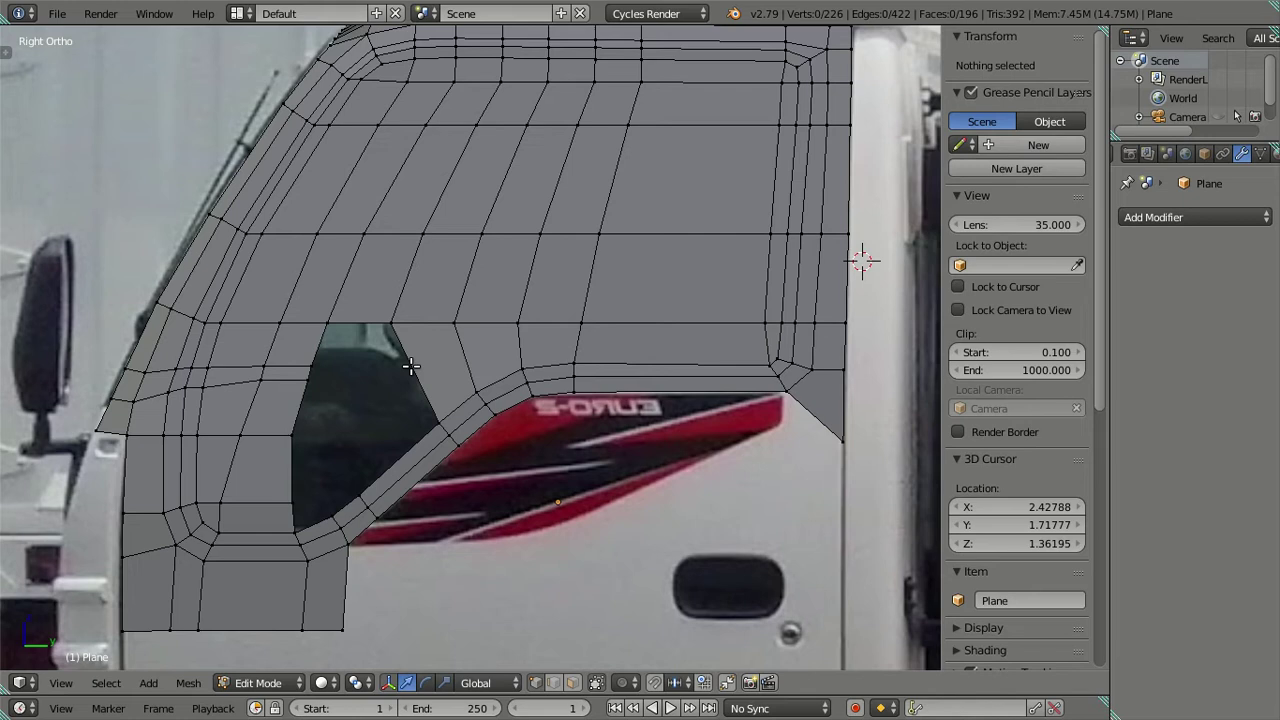
Cut a horizontal edge loop along the window's top line
key(ctrl+r)
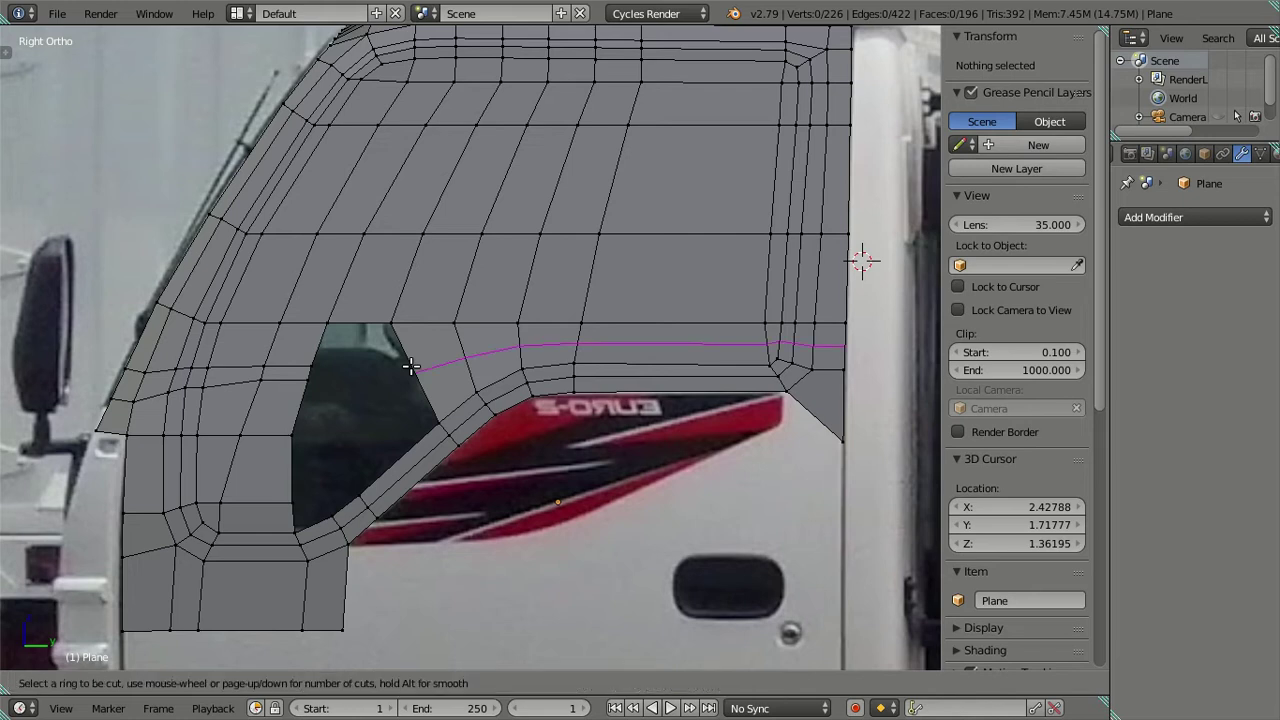
click(411, 366)
right_click(411, 366)
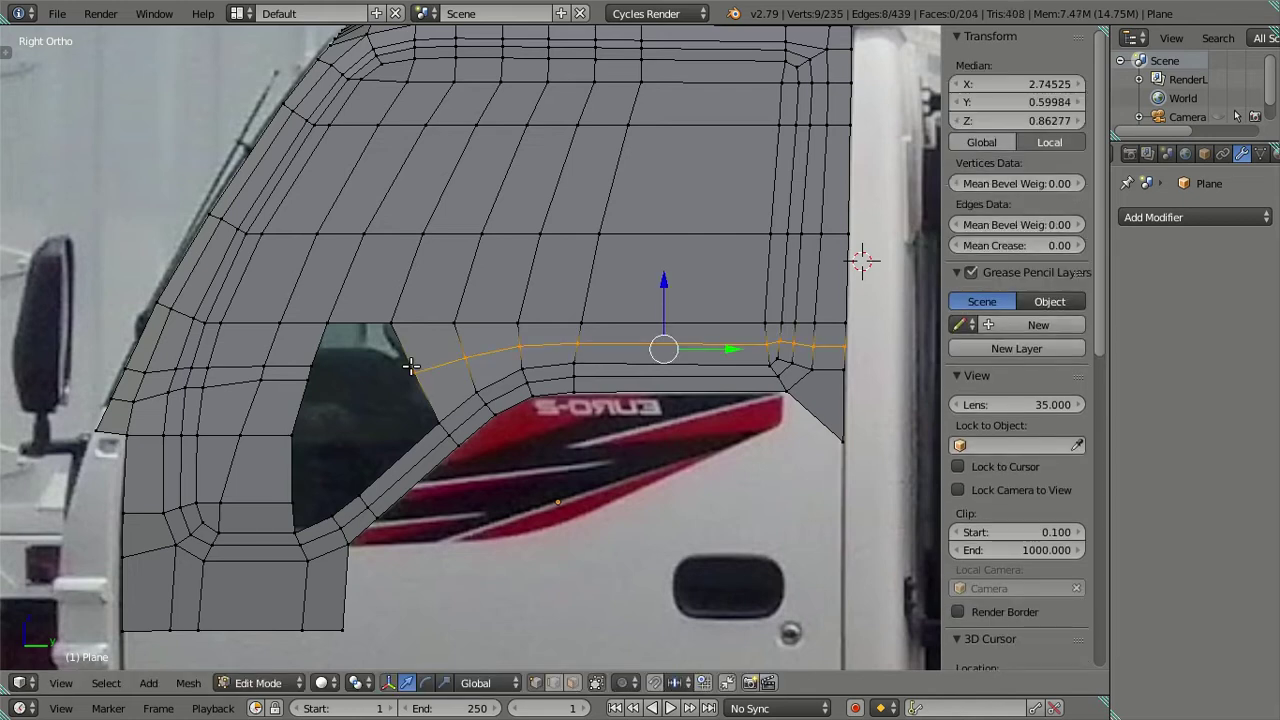
scroll(362, 373, up, 1)
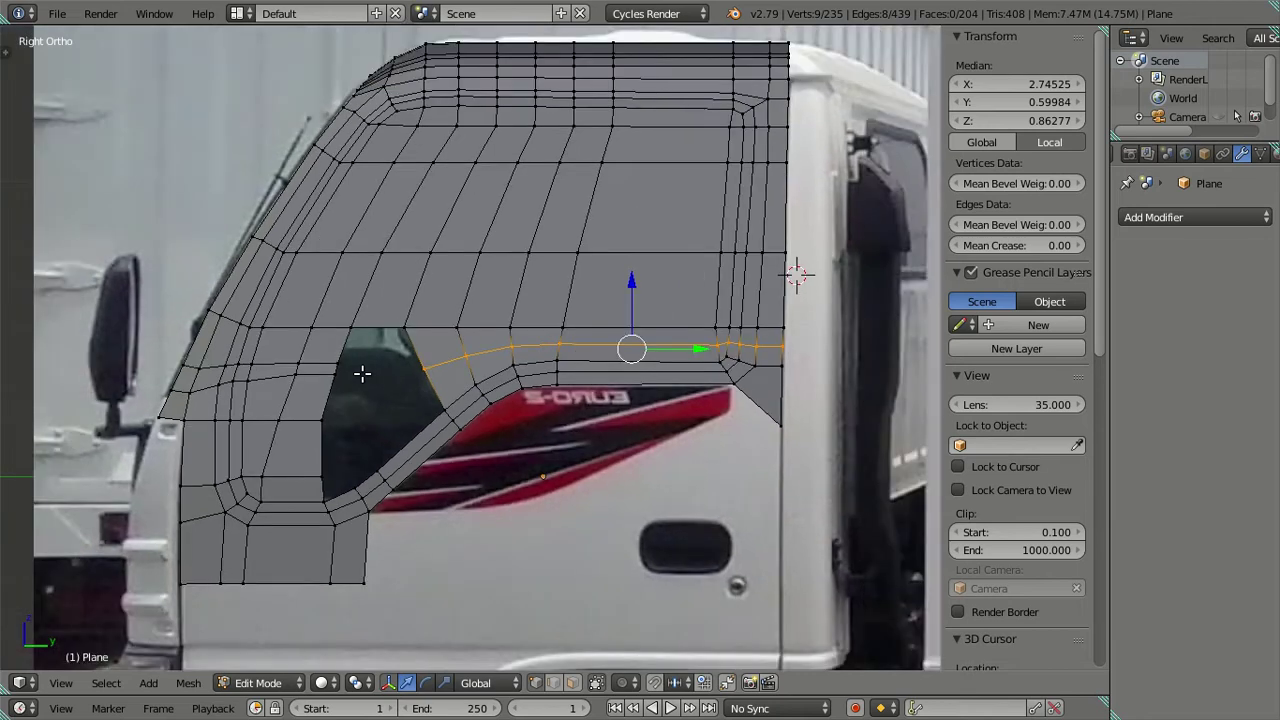
scroll(380, 380, up, 1)
scroll(404, 392, up, 2)
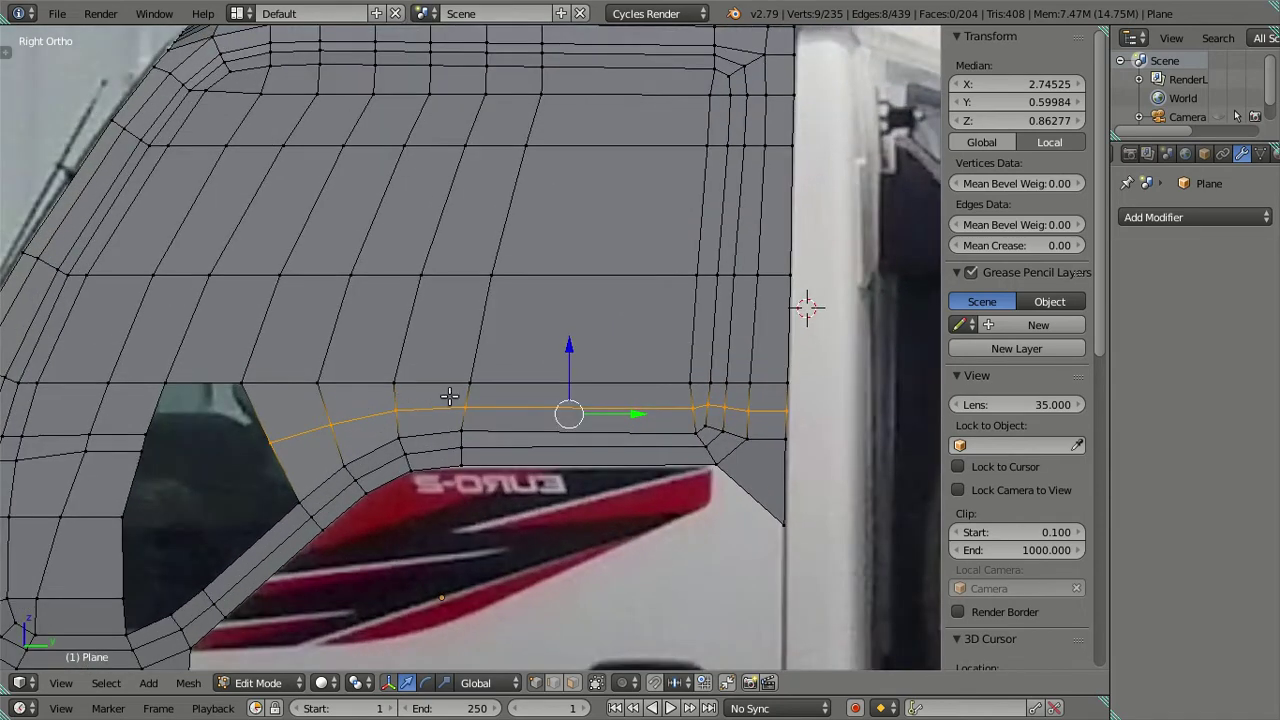
shift+middle_drag(449, 397, 537, 412)
scroll(537, 412, up, 1)
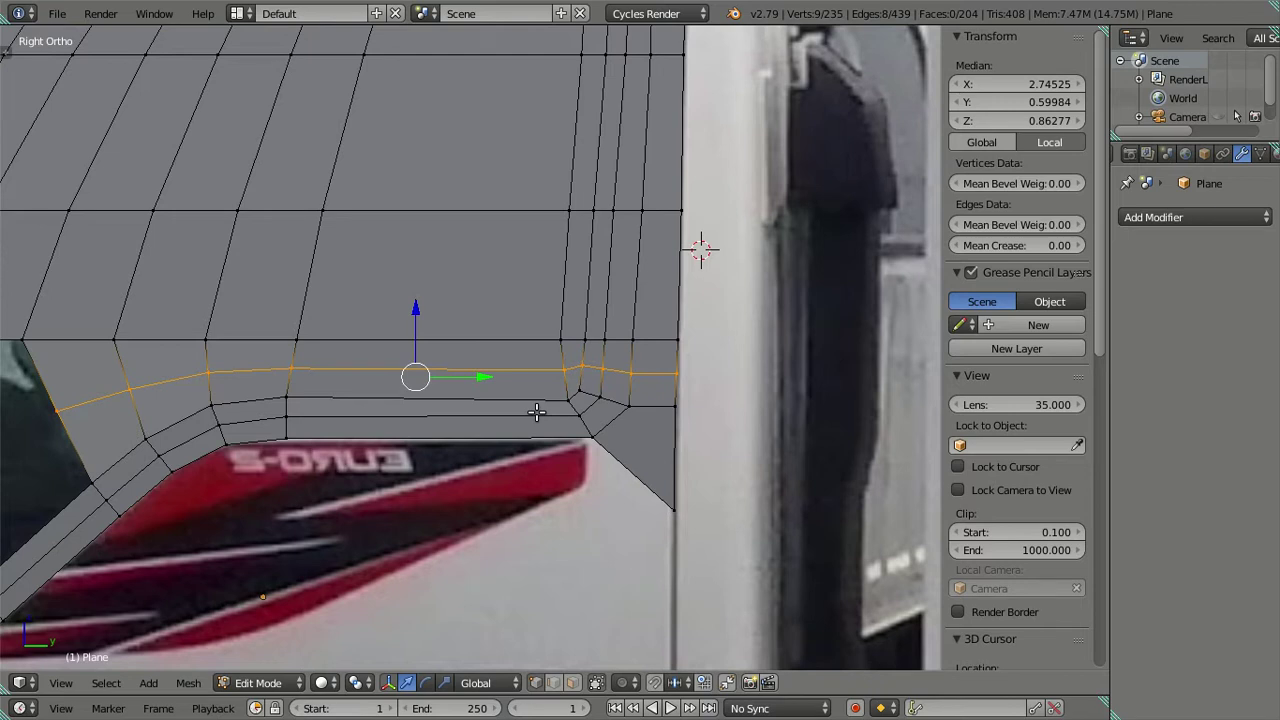
Cut a vertical edge loop near the cab's rear edge and slide it slightly left
key(ctrl+r)
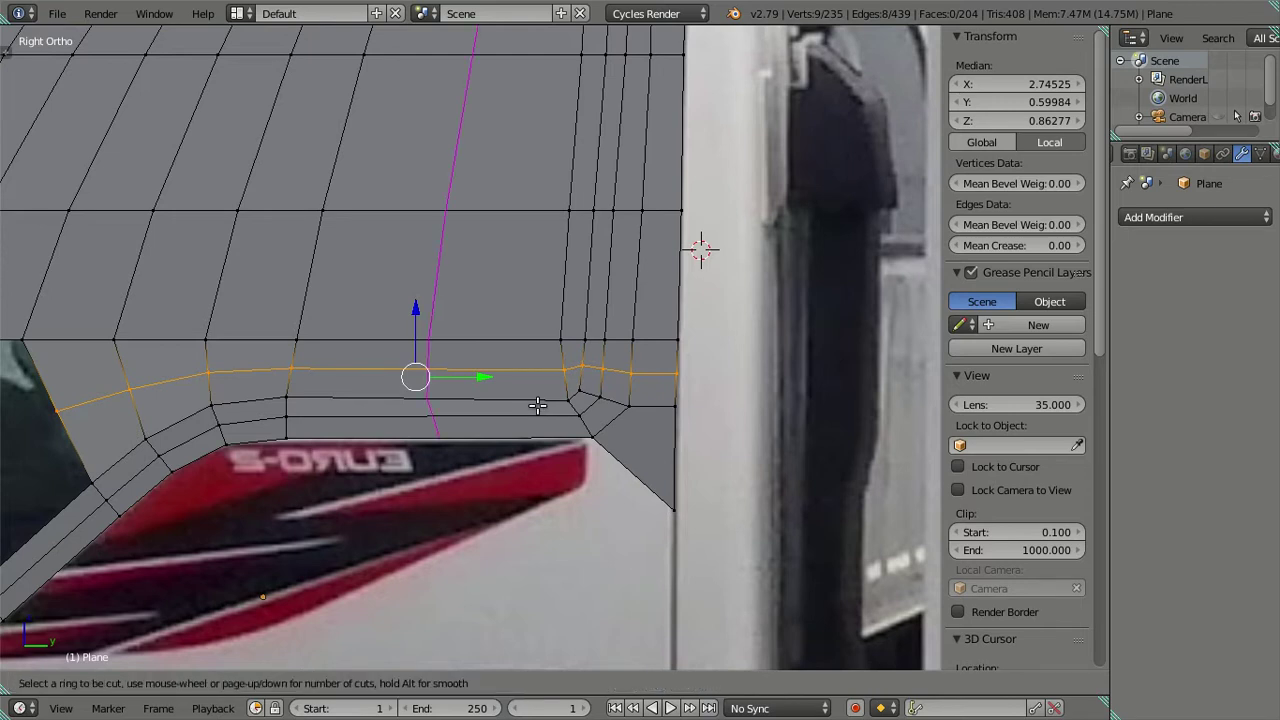
click(537, 404)
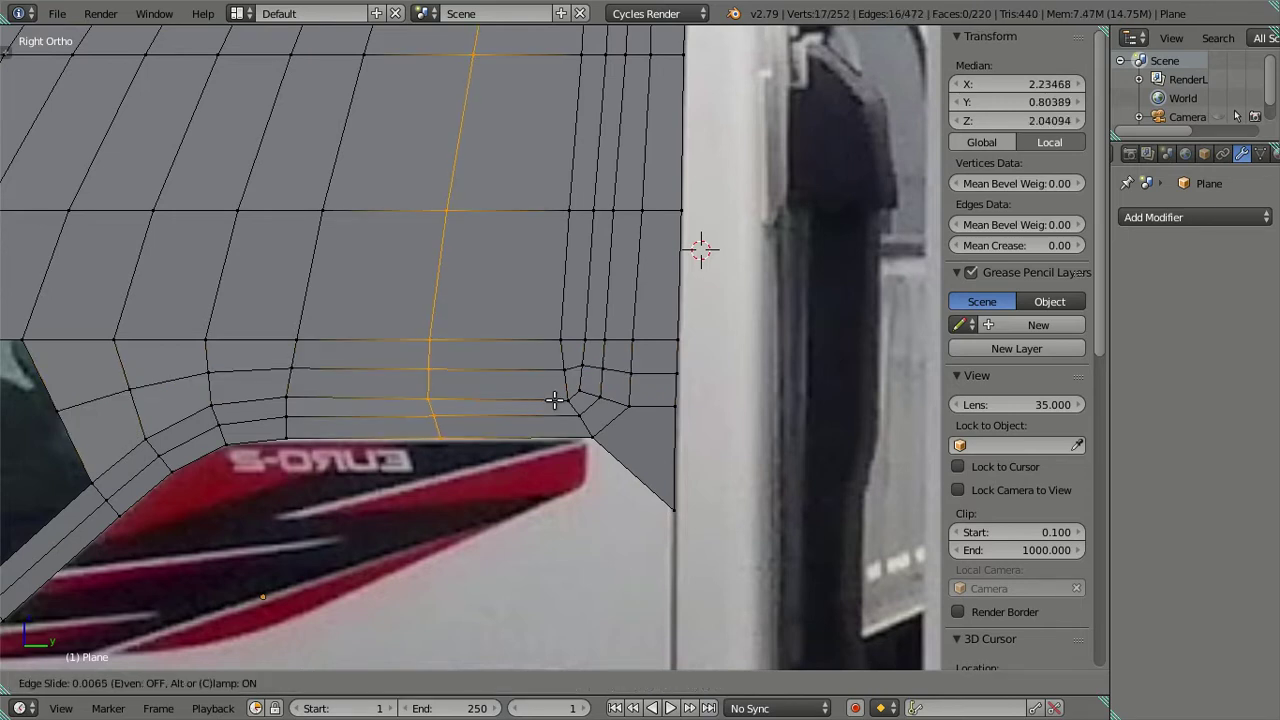
click(650, 392)
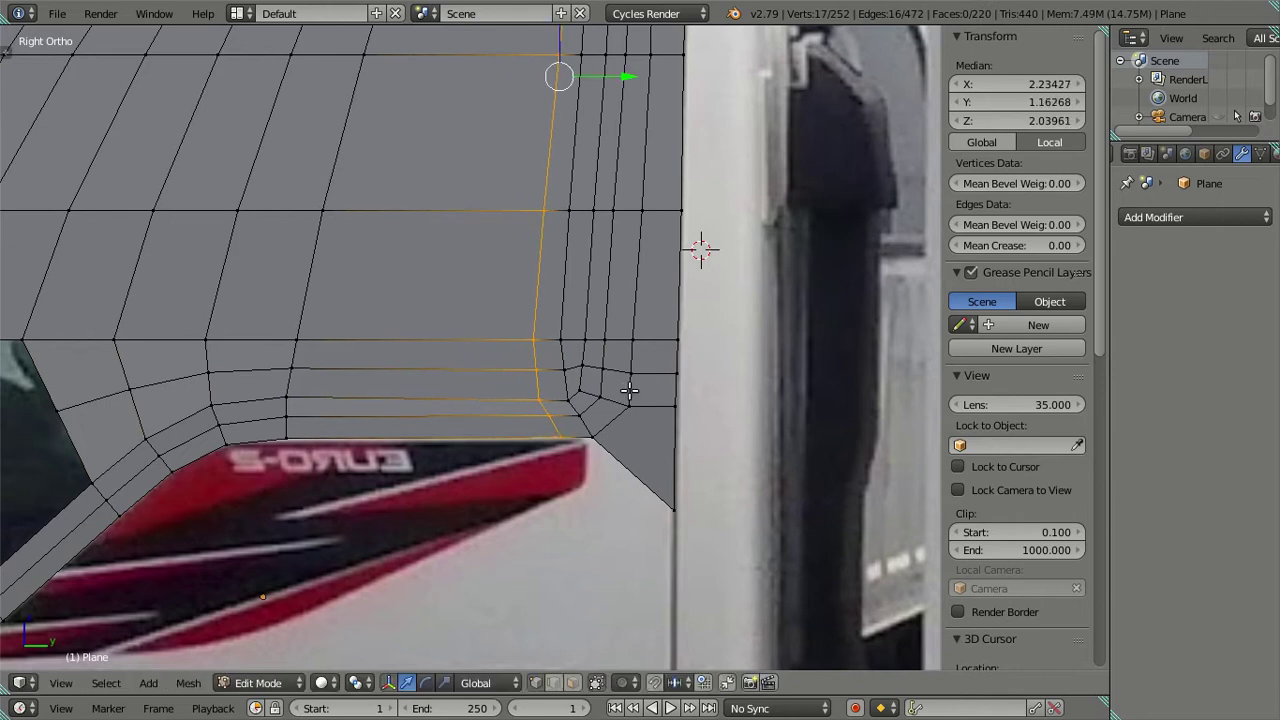
scroll(600, 383, down, 4)
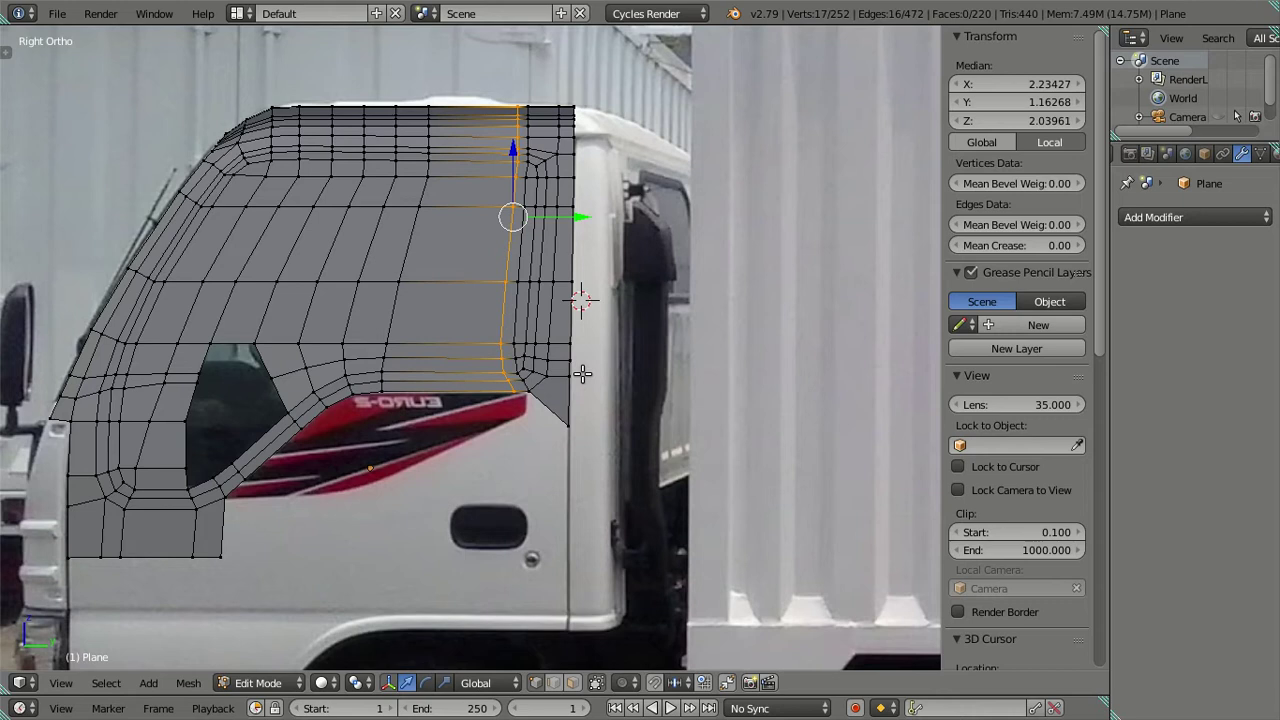
scroll(582, 372, up, 1)
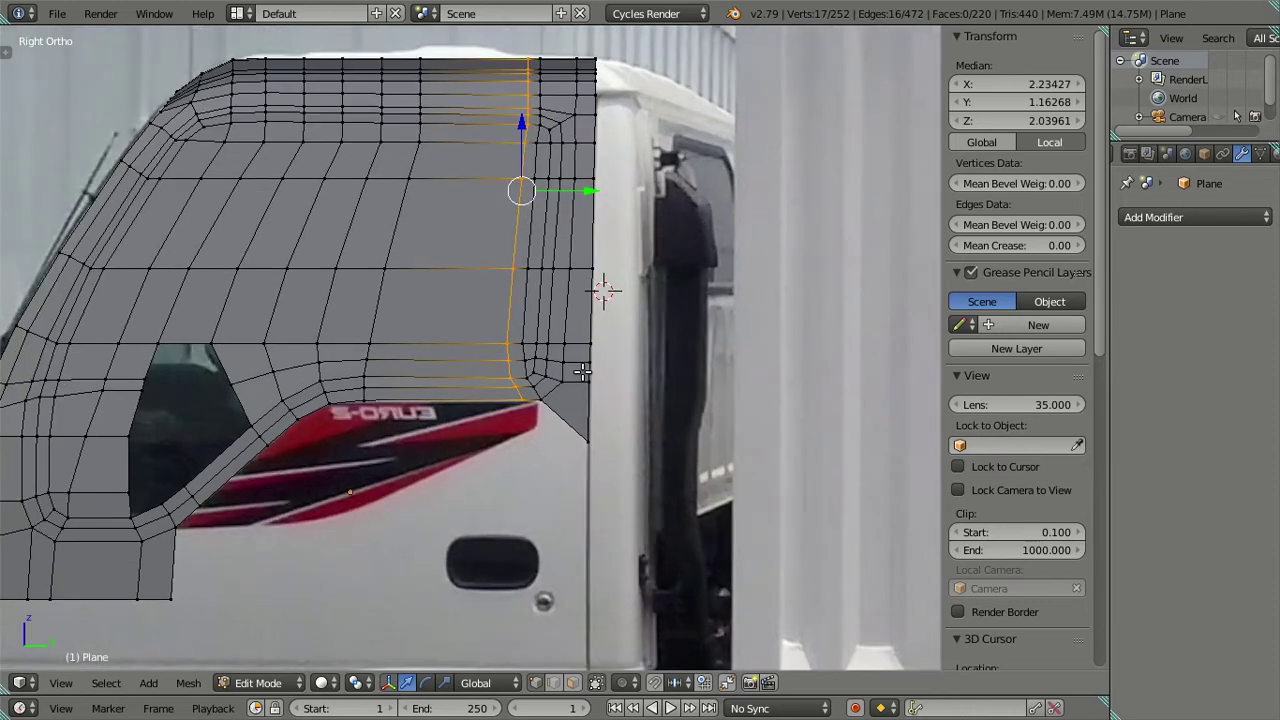
key(g)
key(g)
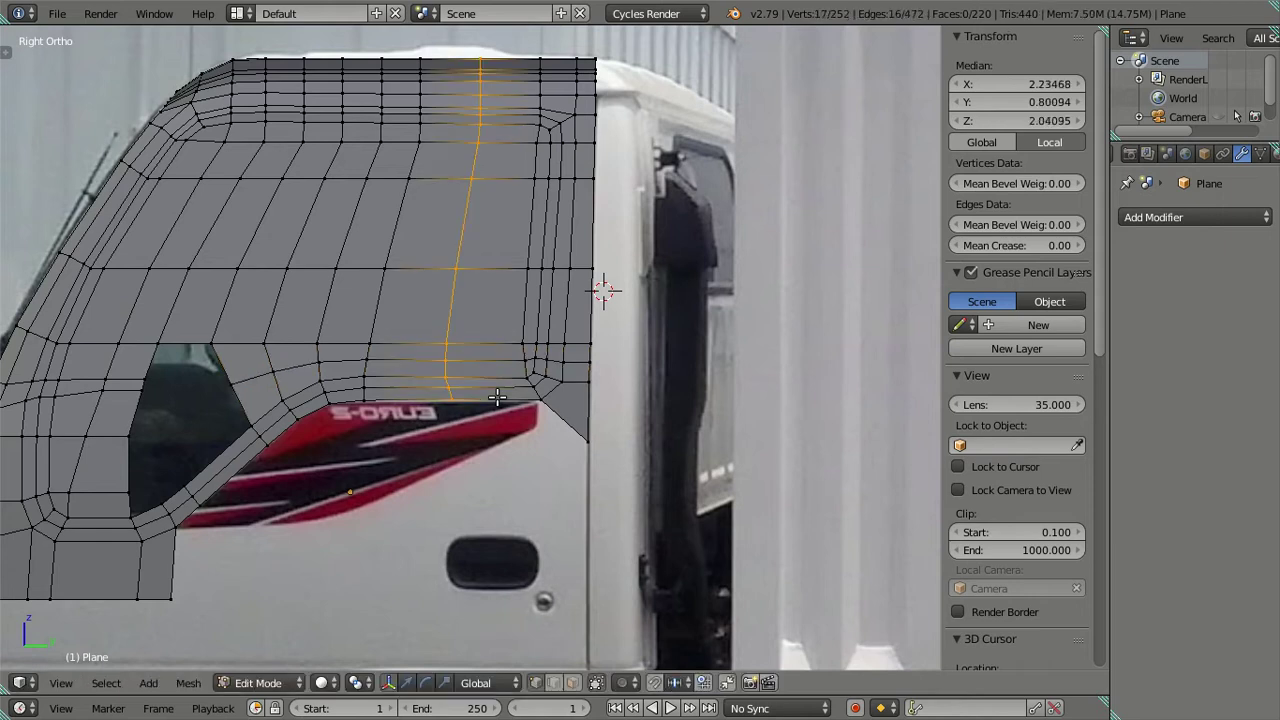
click(553, 403)
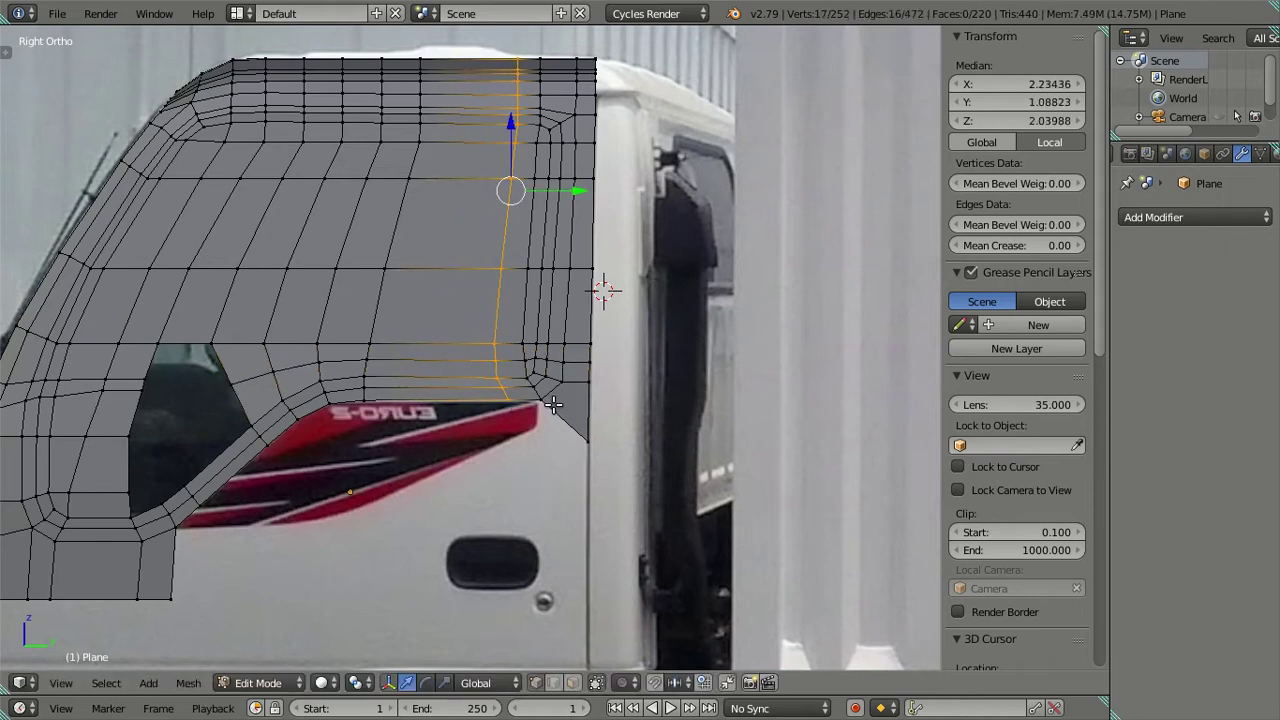
key(a)
scroll(553, 403, up, 2)
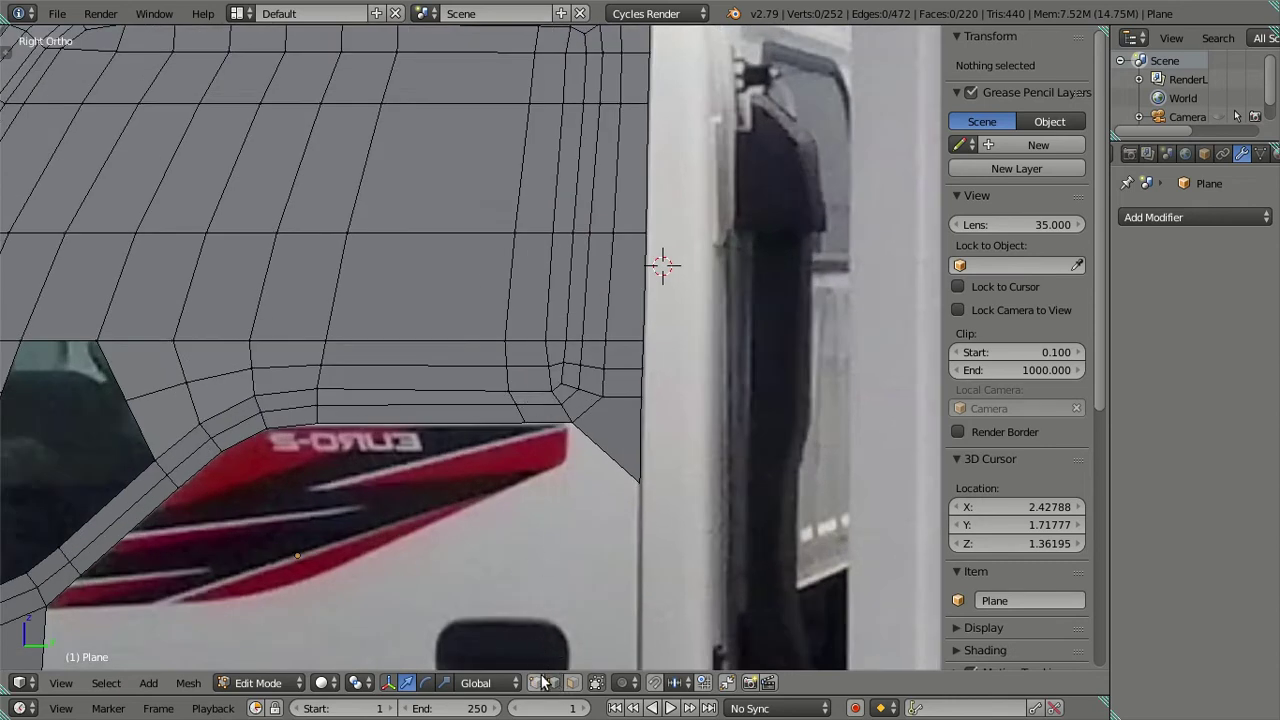
scroll(529, 493, up, 1)
scroll(529, 493, up, 1)
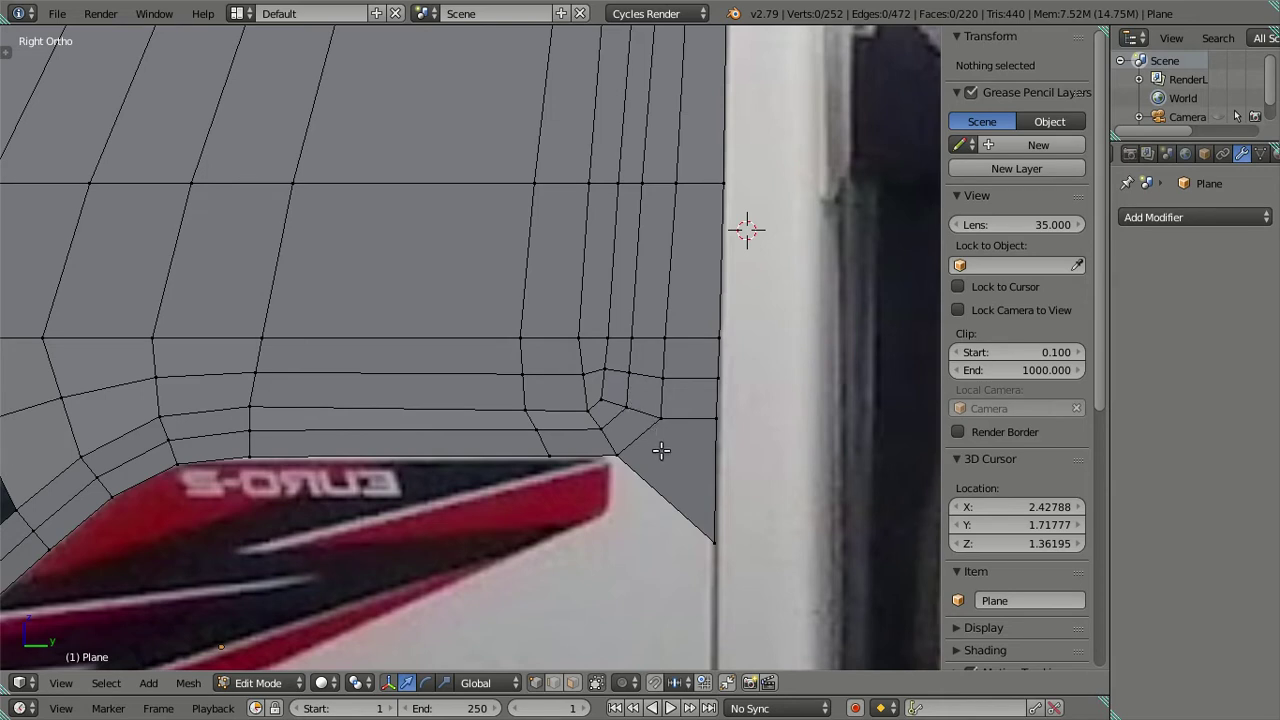
Shift the rear lower corner vertices along Y, then switch to solid shading
right_click(598, 428)
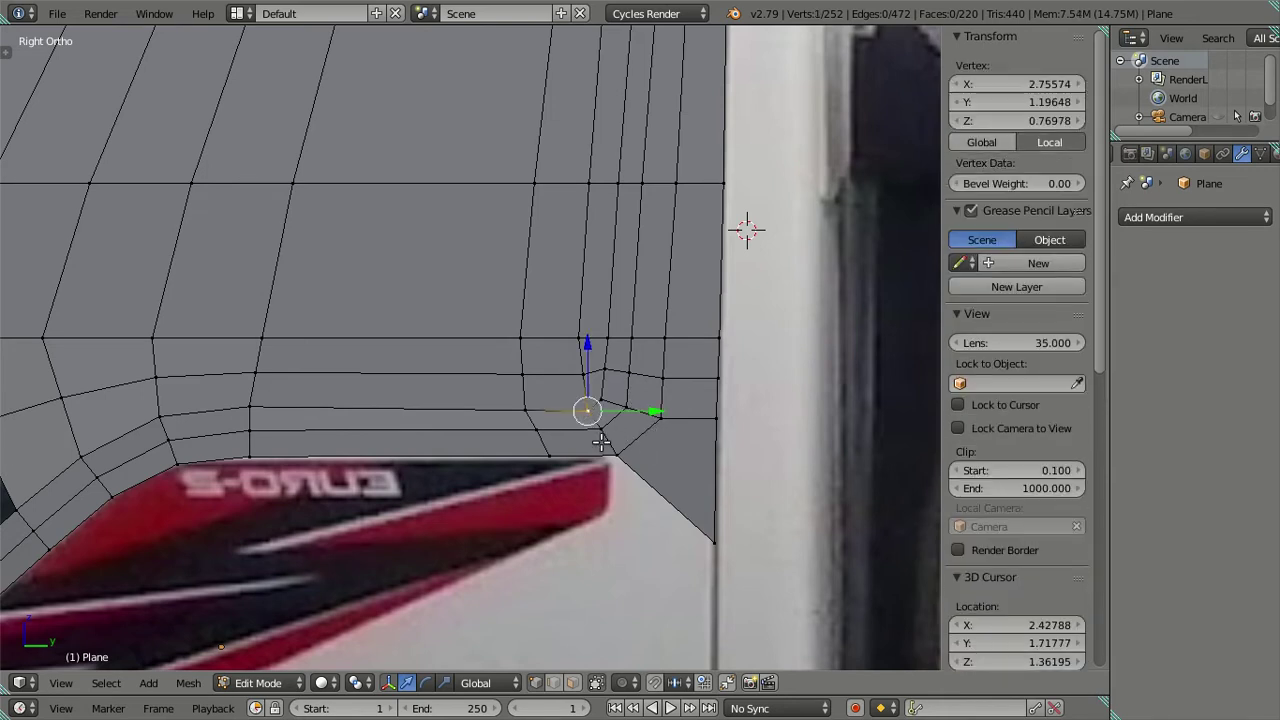
shift+right_click(603, 428)
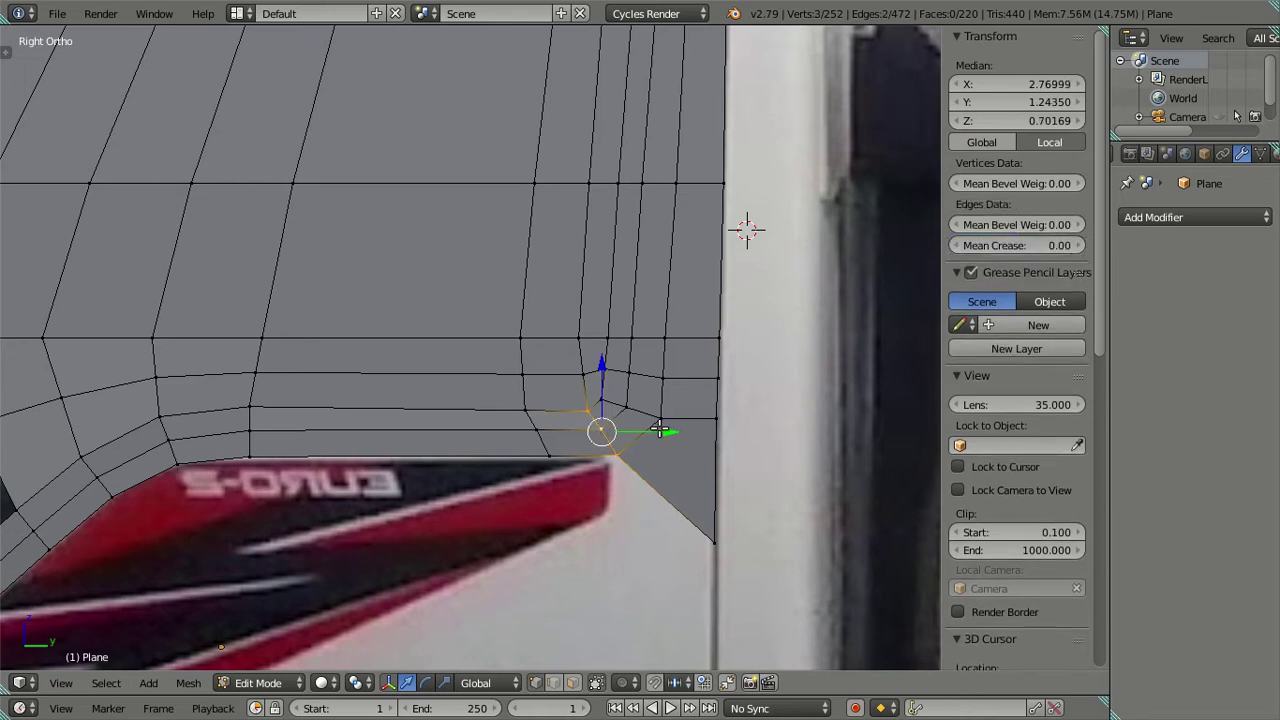
key(g)
key(y)
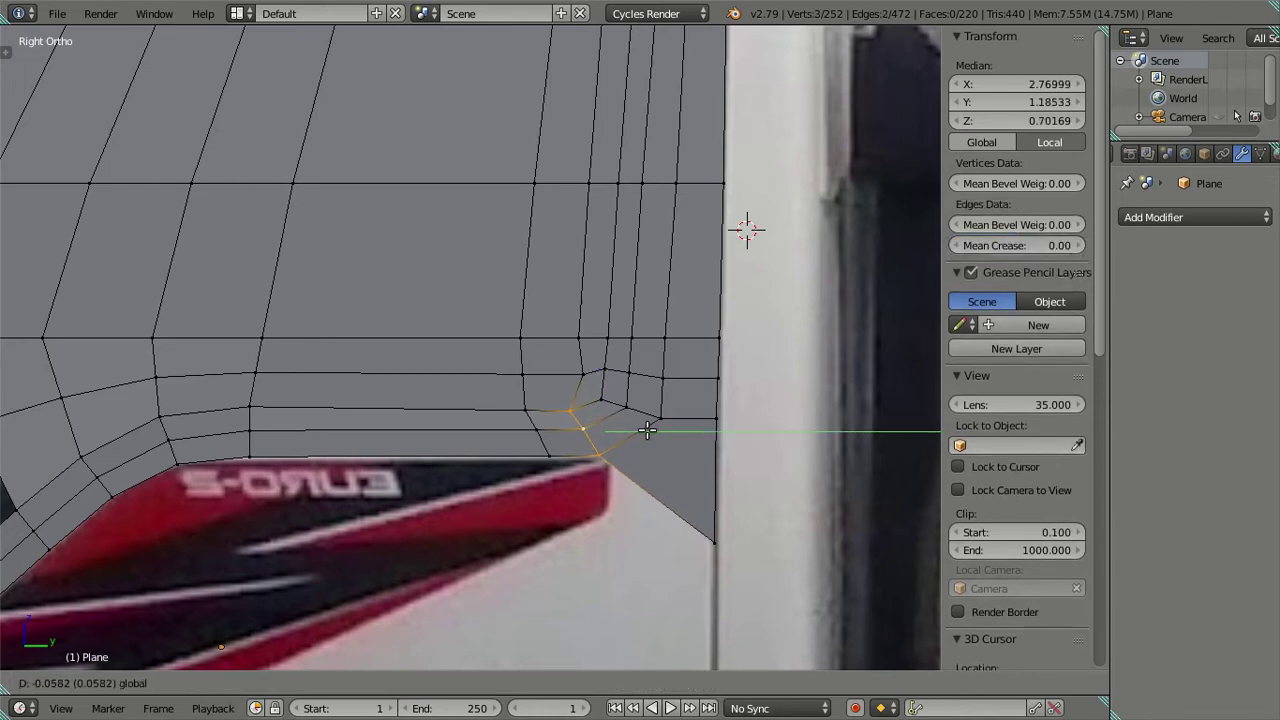
click(655, 429)
key(g)
key(y)
right_click(646, 432)
key(a)
key(z)
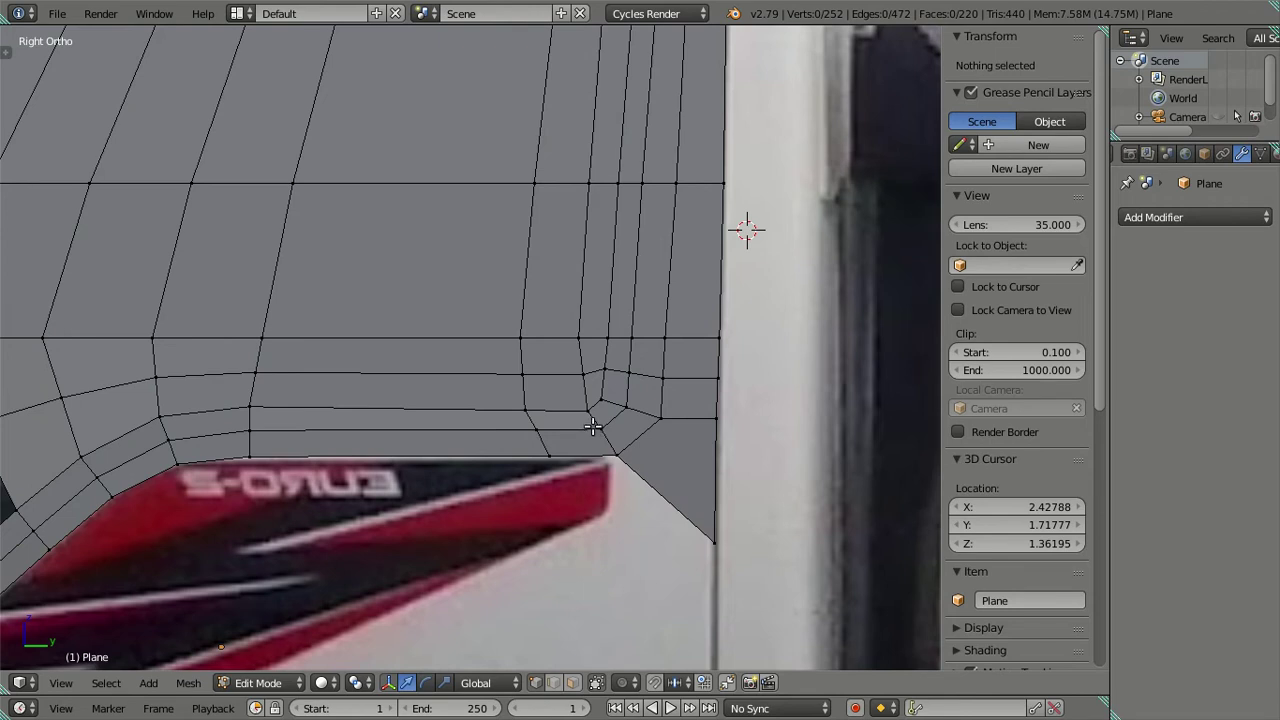
scroll(385, 410, down, 1)
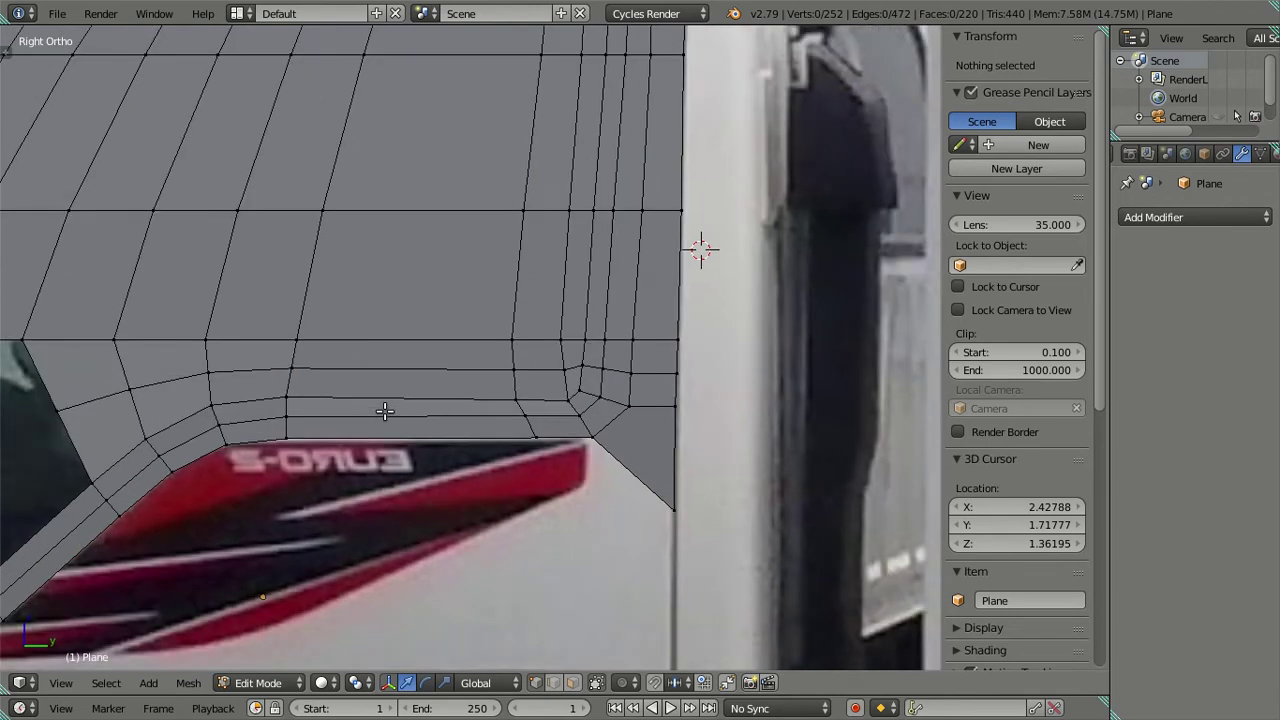
Dissolve the two horizontal edge loops just above the logo stripe
alt+right_click(403, 362)
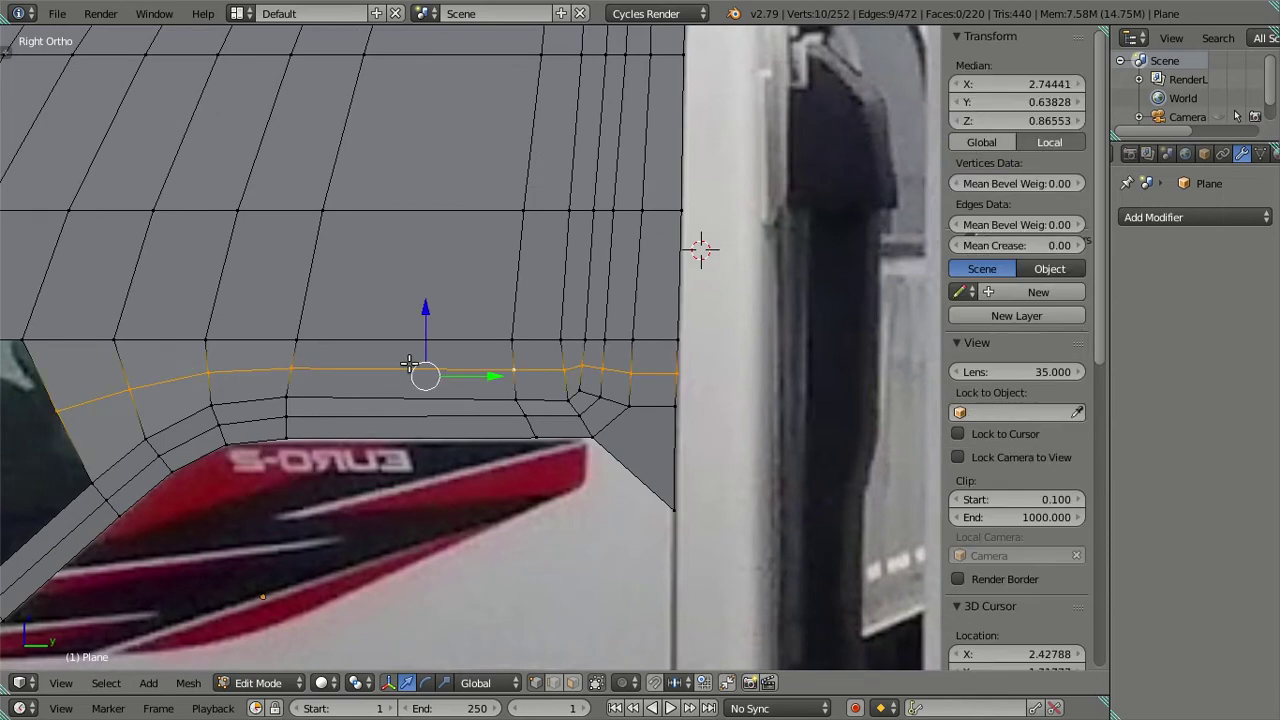
alt+shift+right_click(490, 296)
key(x)
click(503, 309)
scroll(660, 280, down, 2)
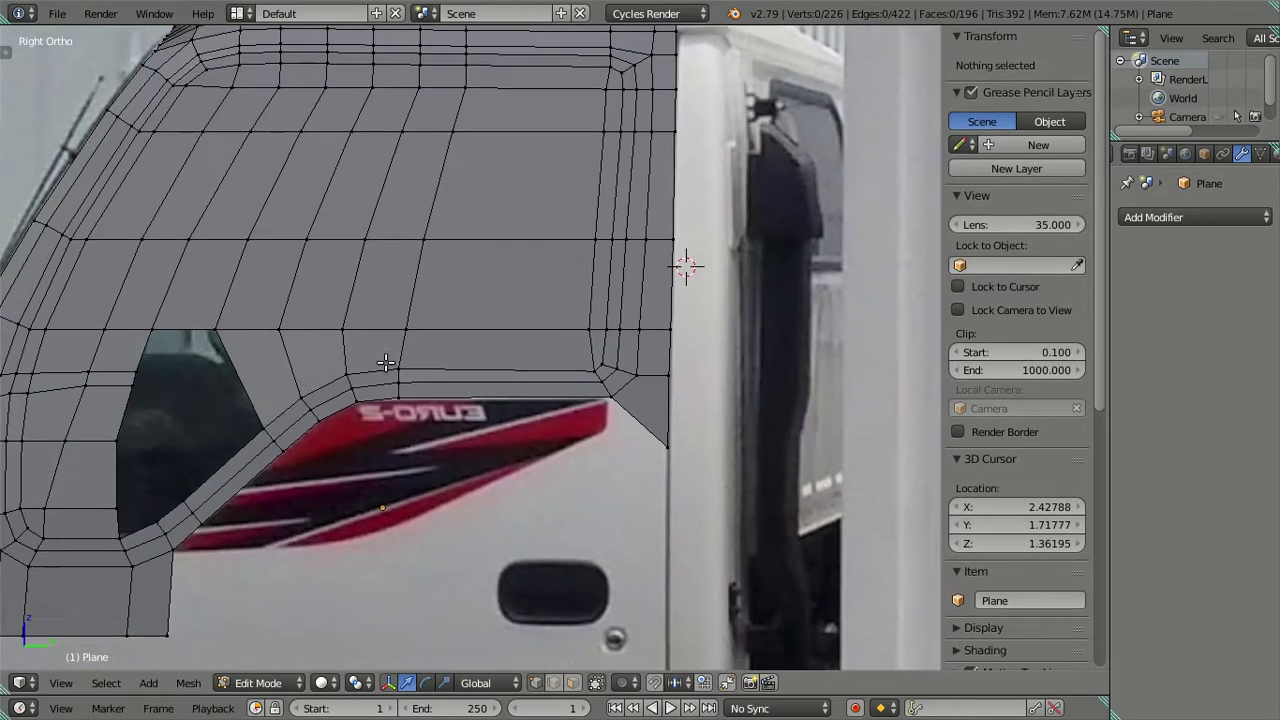
scroll(500, 331, down, 1)
scroll(455, 344, up, 3)
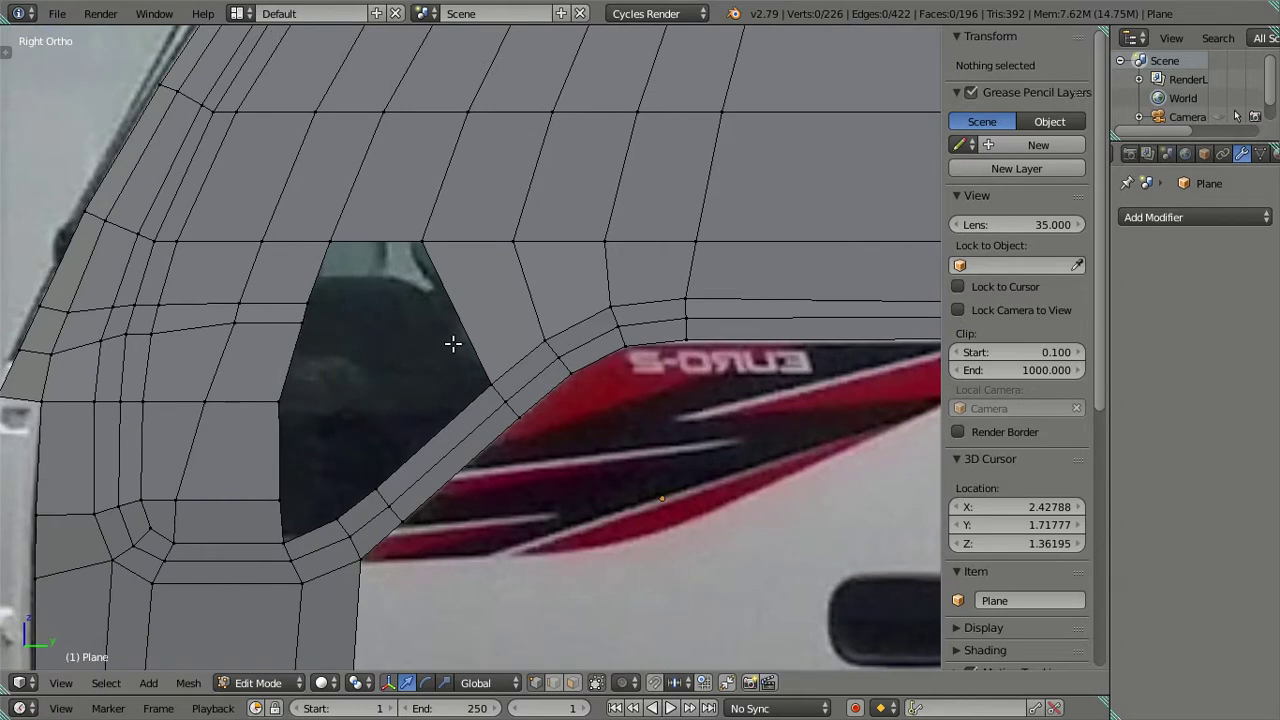
shift+middle_drag(453, 344, 514, 337)
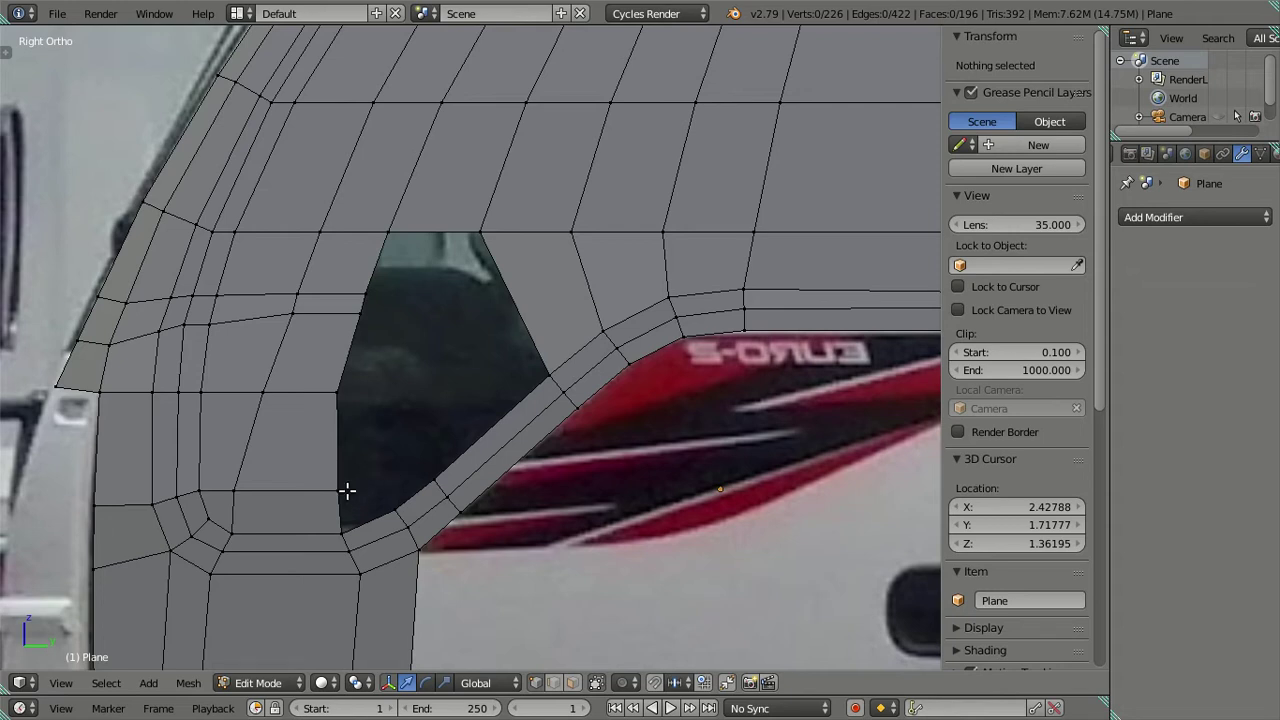
Fill a new face across the four vertices bordering the side window opening
right_click(337, 391)
shift+right_click(337, 490)
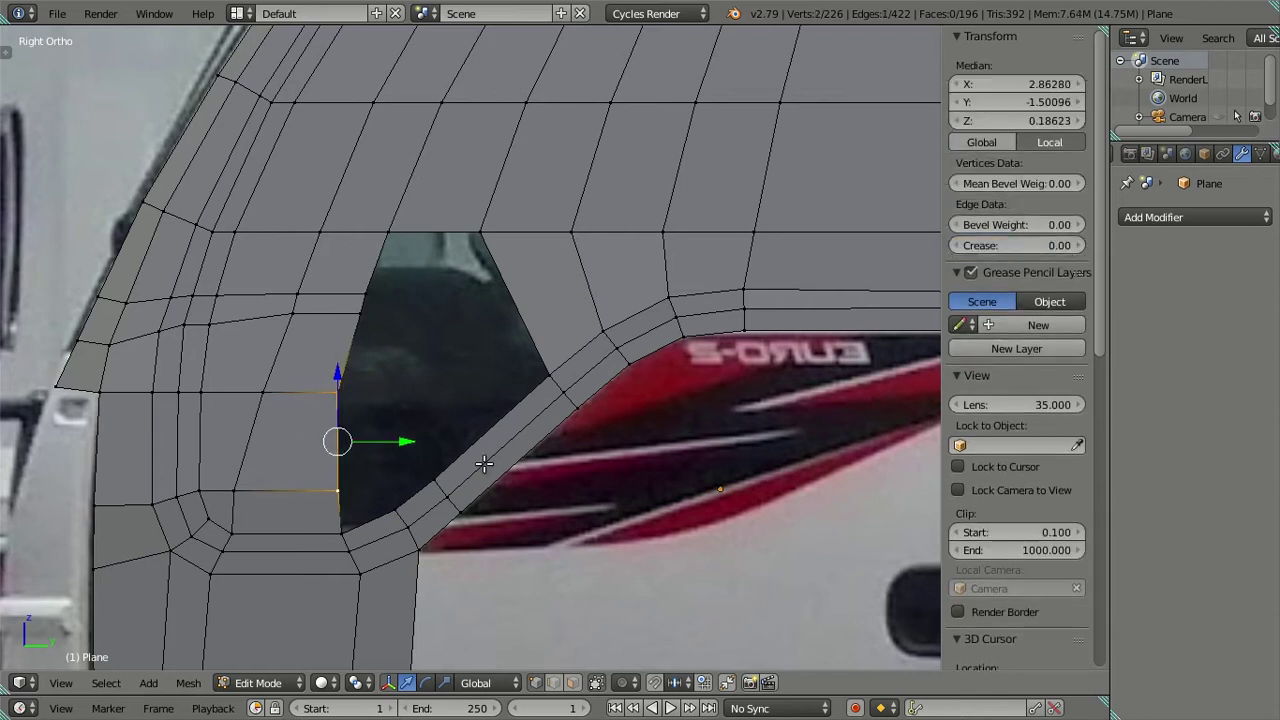
shift+right_click(546, 377)
key(f)
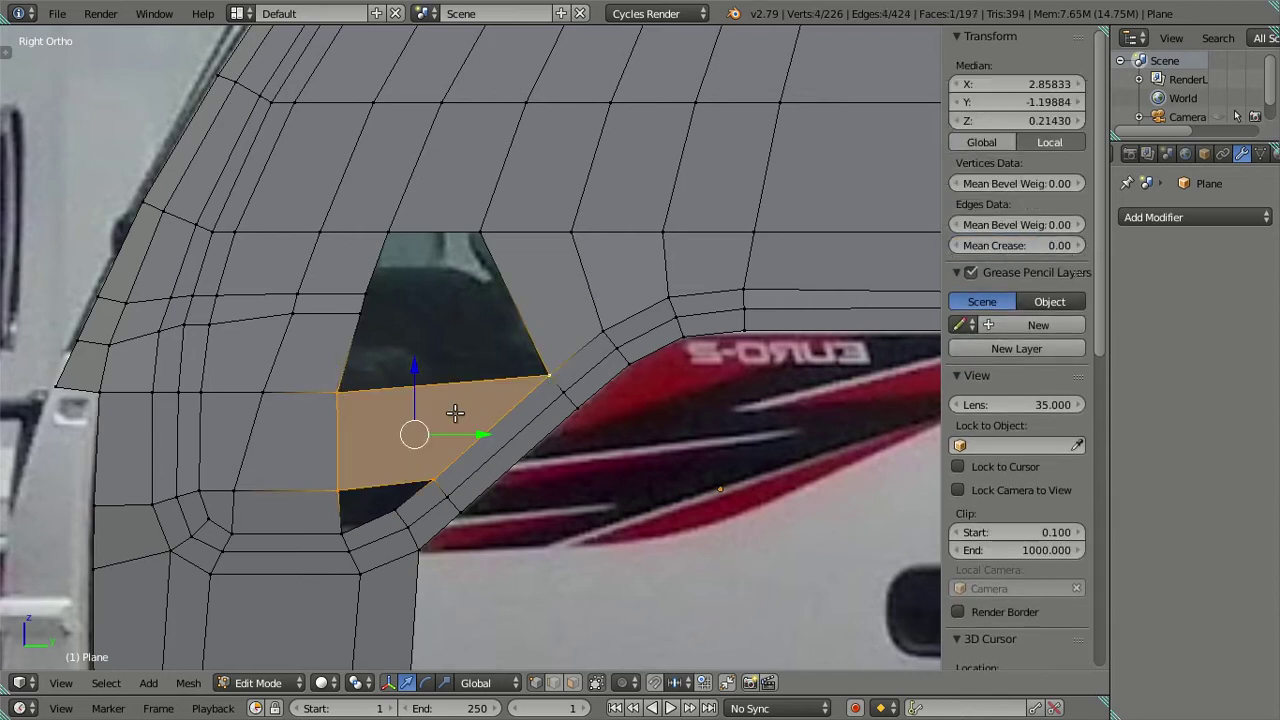
key(a)
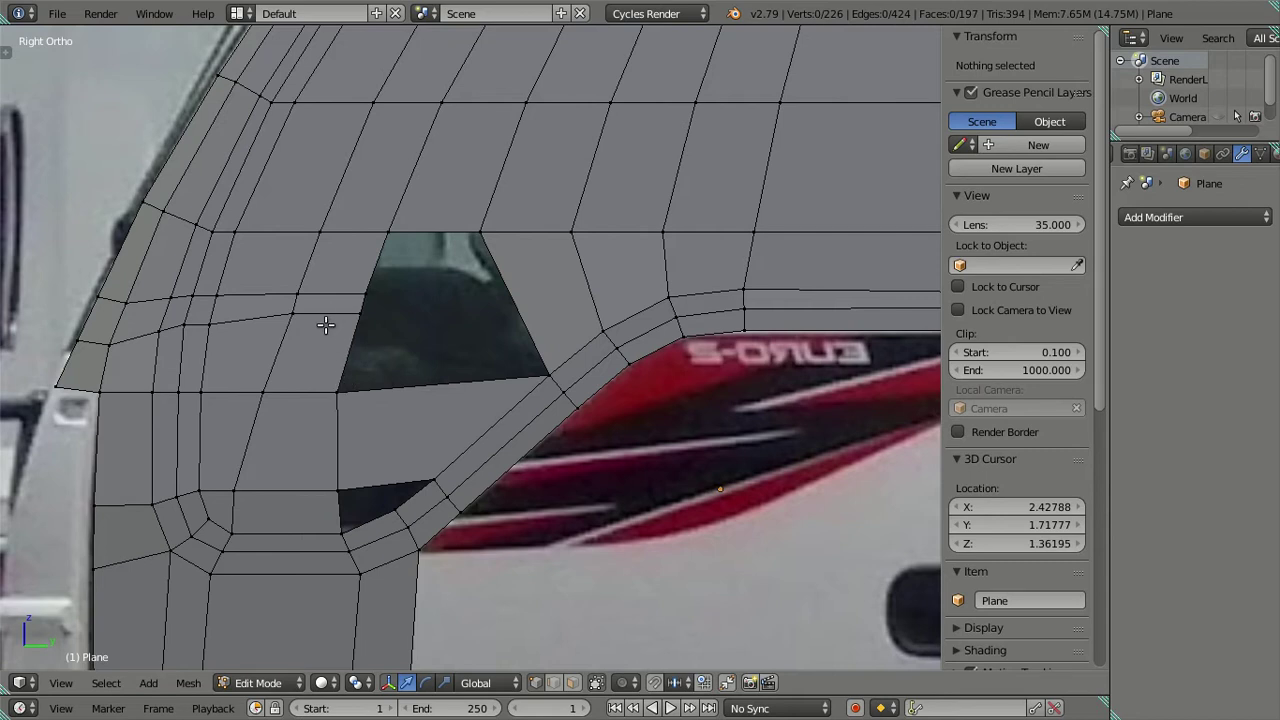
Loop-cut the new face to add an extra edge through it
key(ctrl+r)
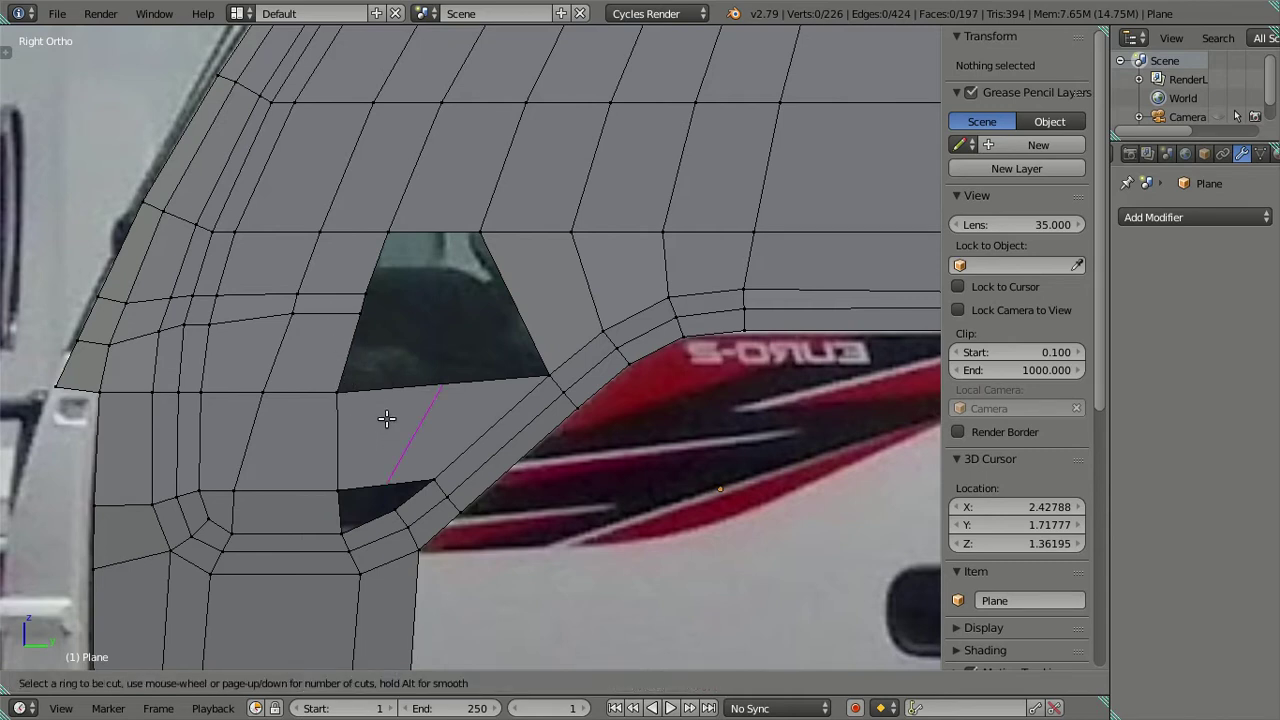
click(387, 418)
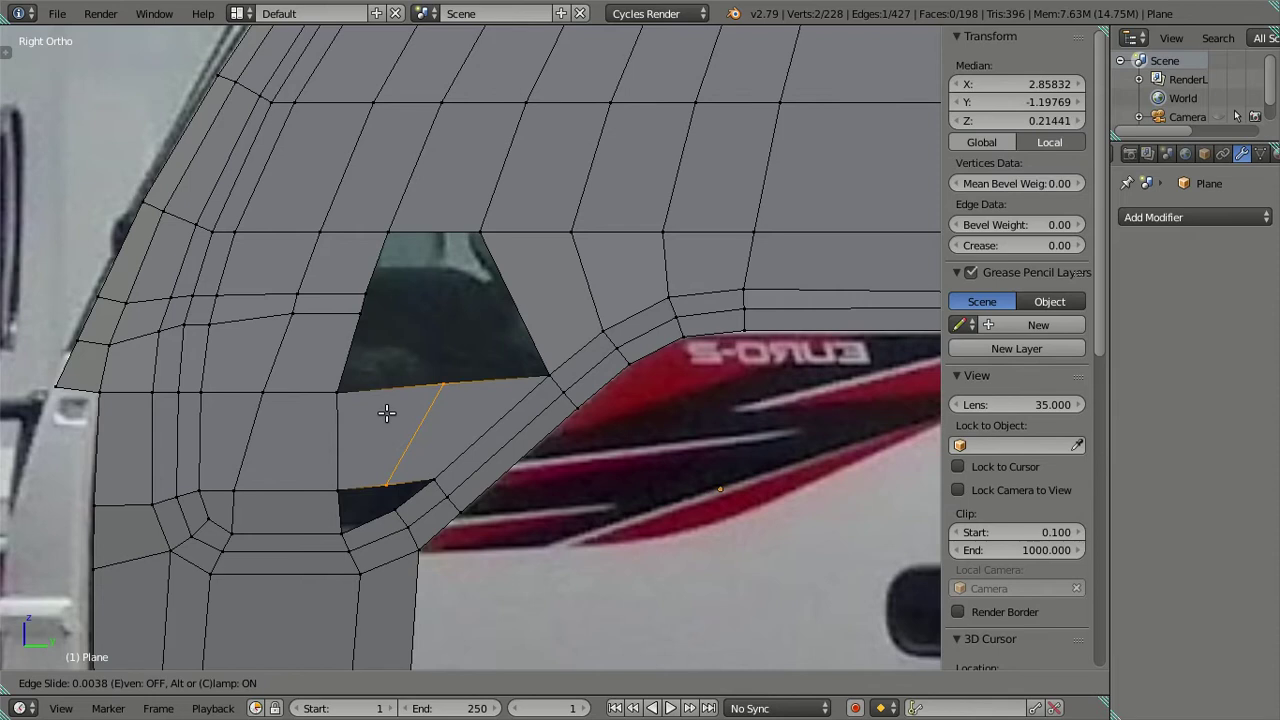
click(387, 413)
key(a)
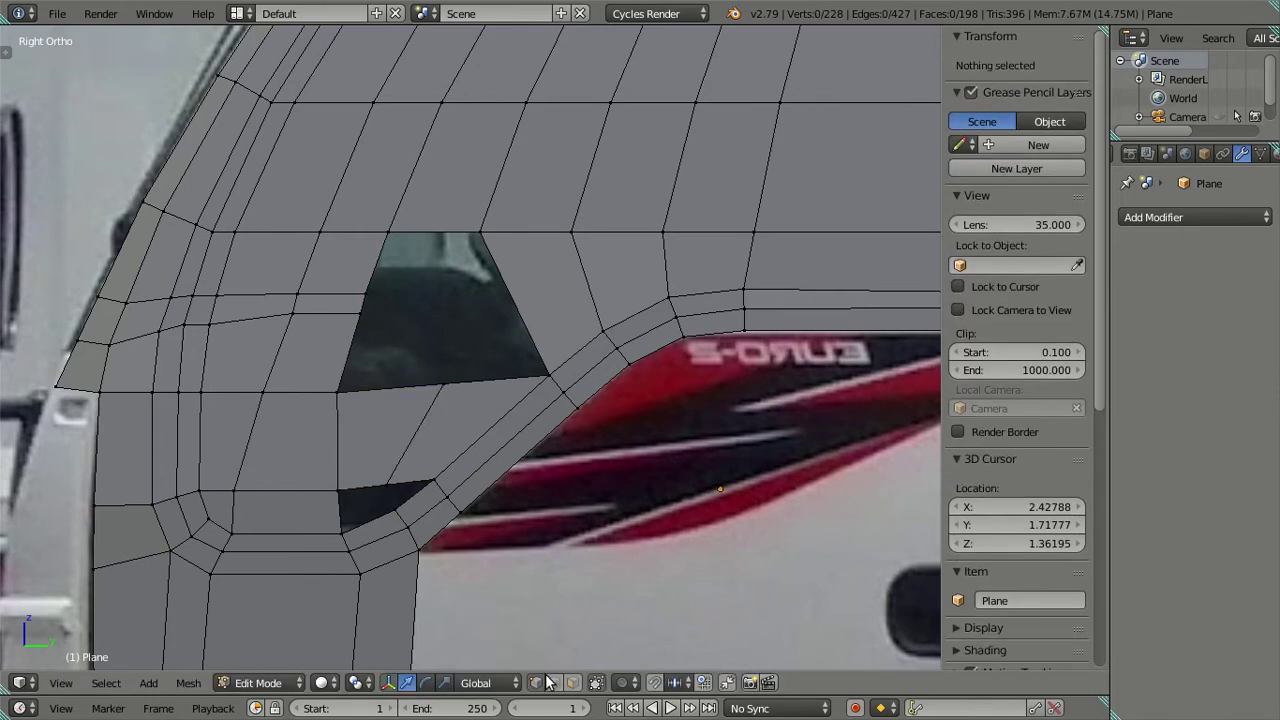
Delete one of the split faces in face mode, then return to vertex selection
click(572, 682)
right_click(439, 418)
key(x)
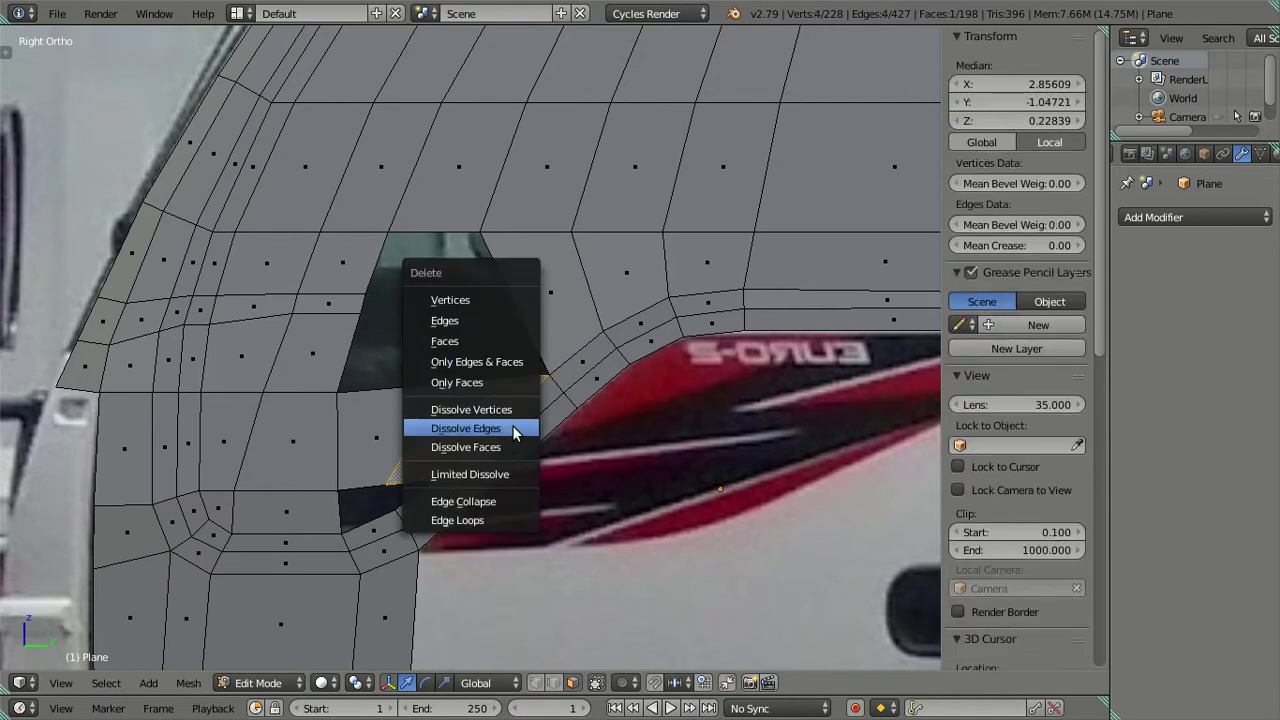
click(482, 341)
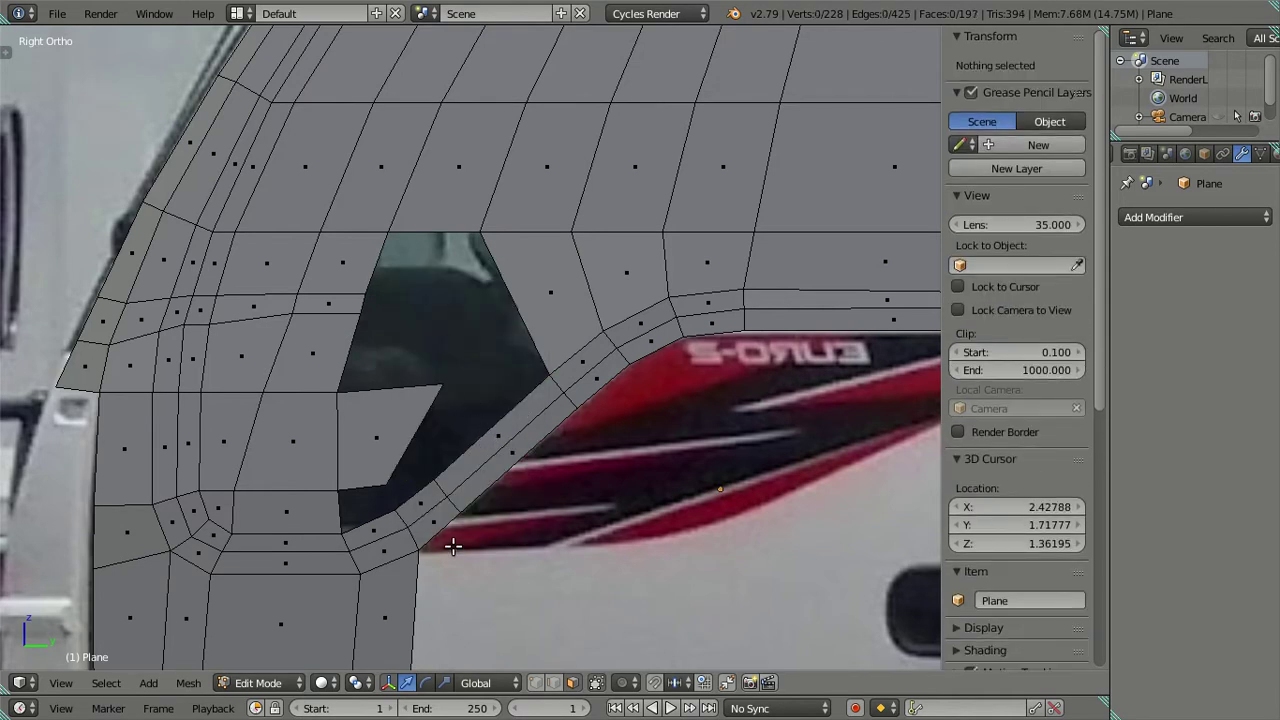
click(537, 683)
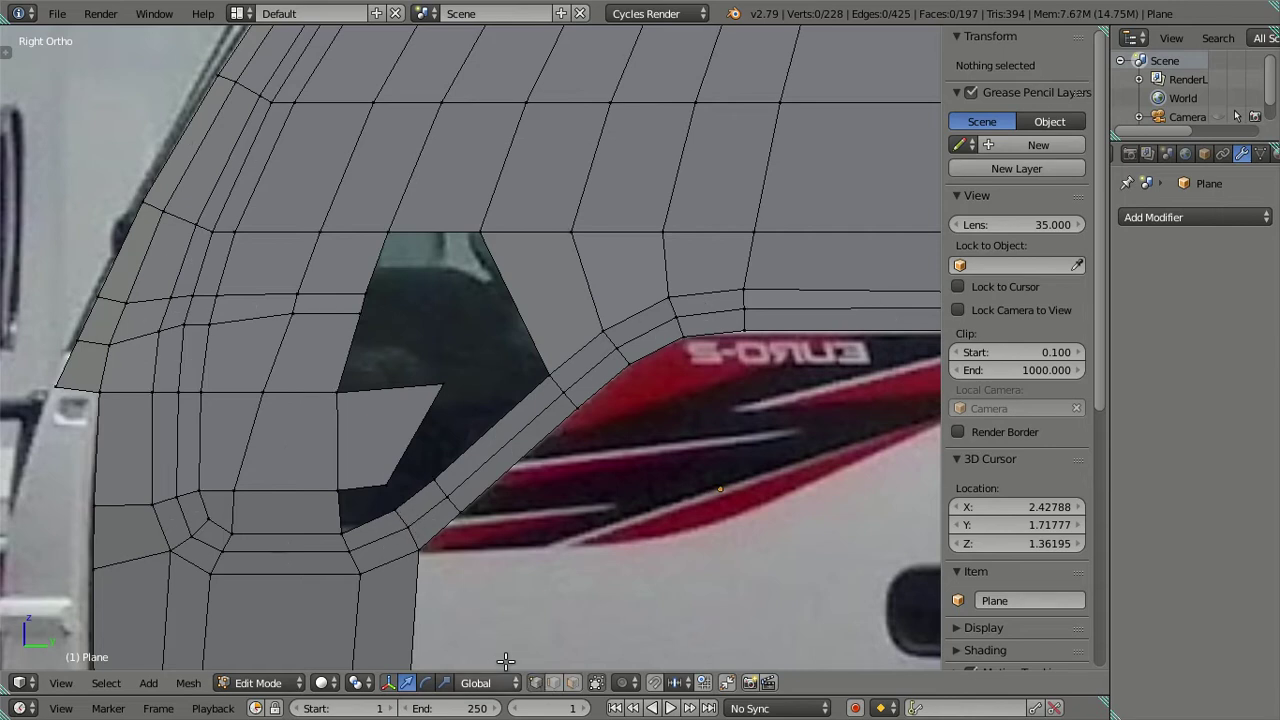
Fill the two remaining gaps beneath the side window with new faces
alt+right_click(392, 512)
key(f)
key(a)
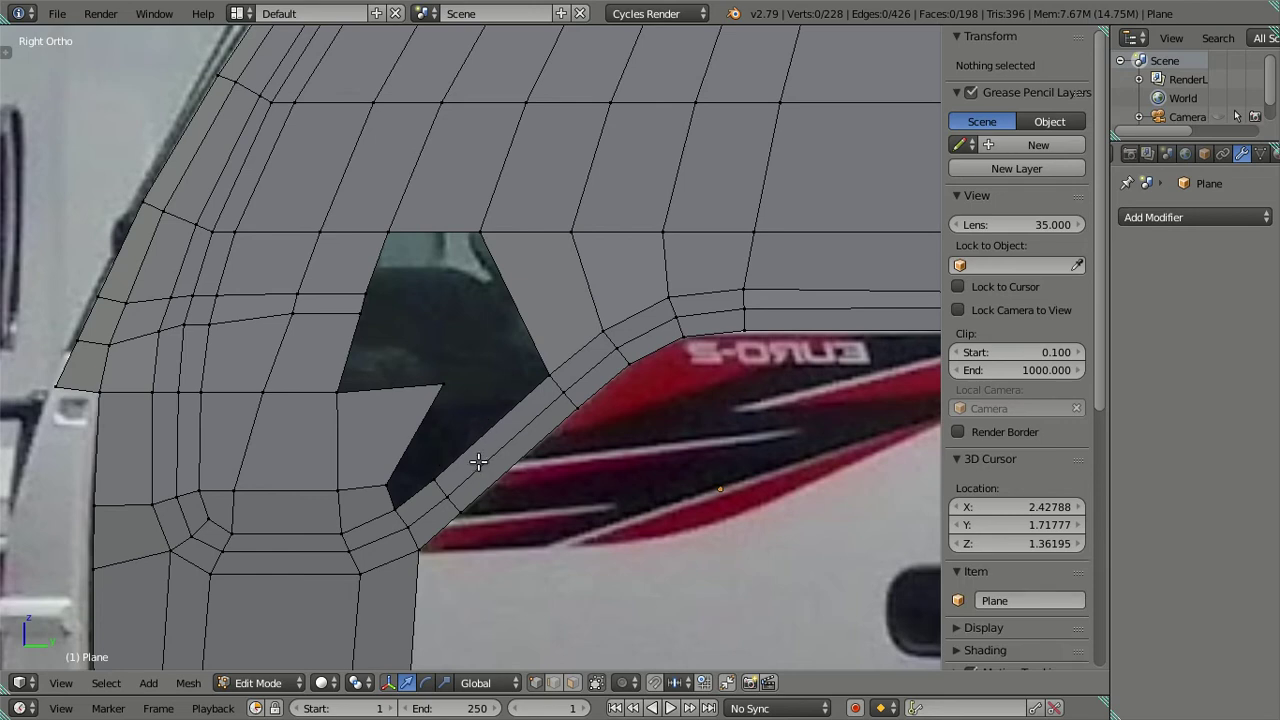
right_click(433, 478)
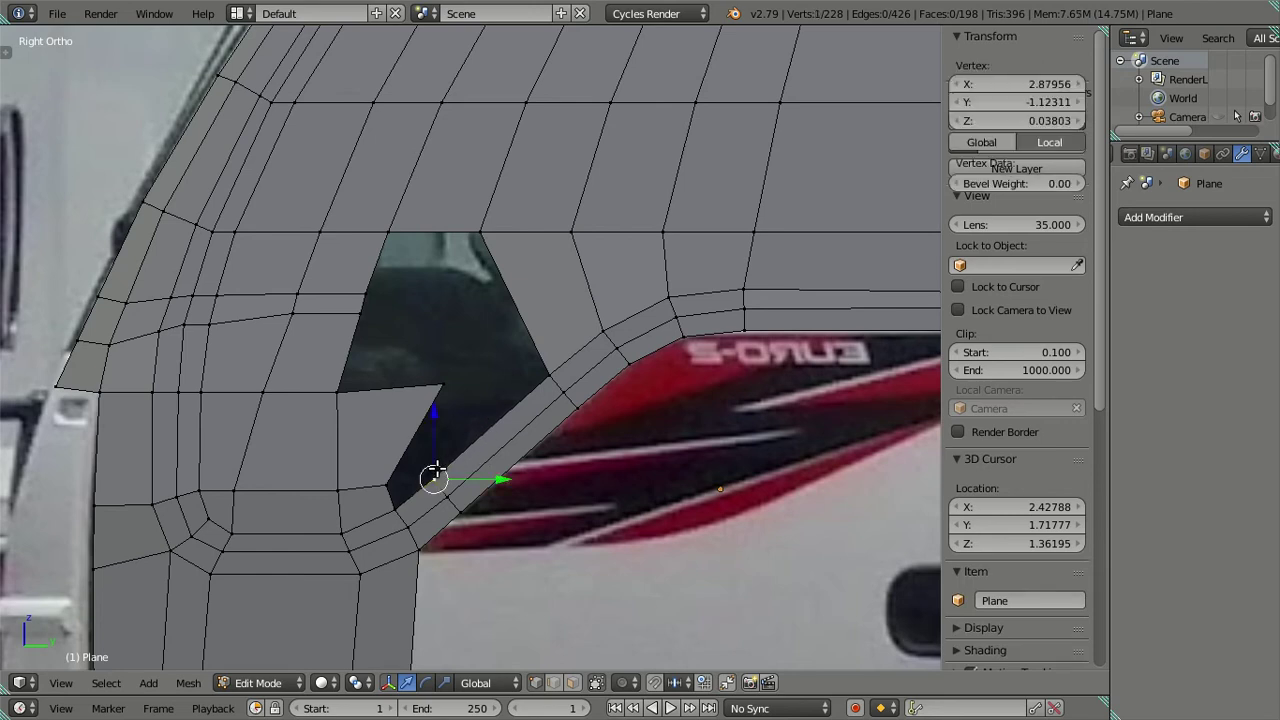
ctrl+right_click(443, 398)
key(f)
key(a)
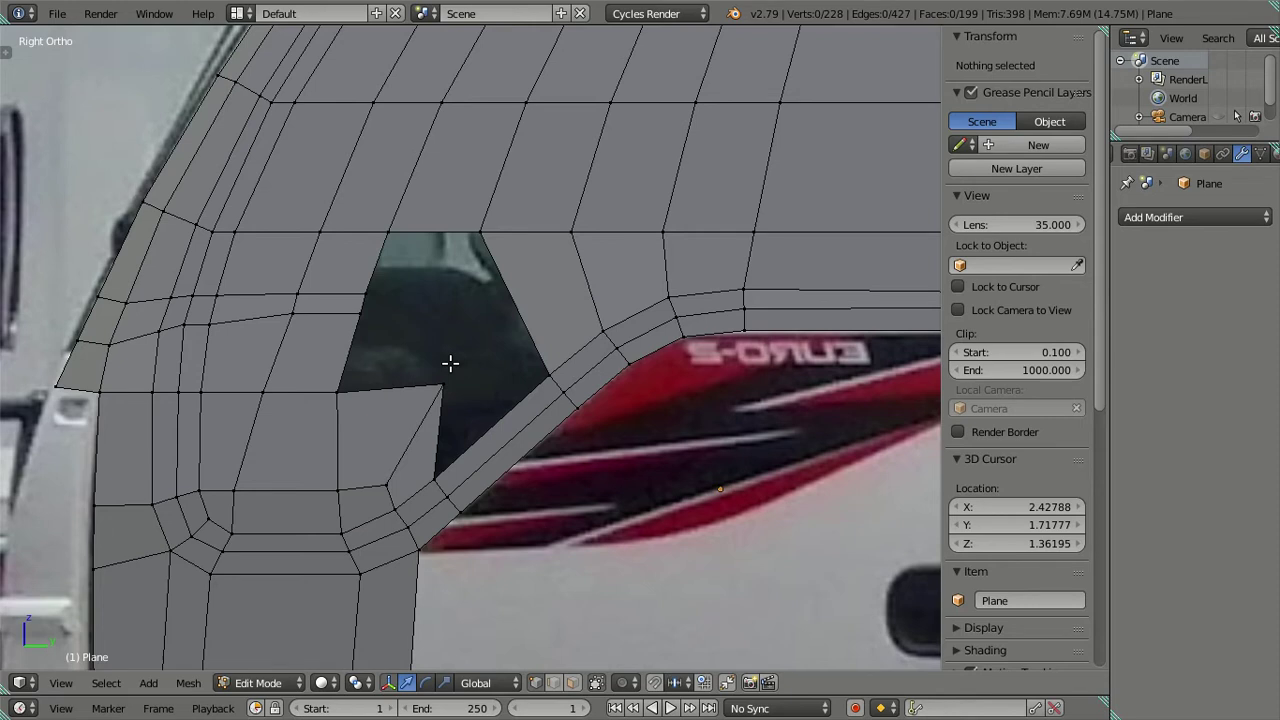
Add a loop cut across the side panel and snap the 3D cursor to one of its vertices
key(ctrl+r)
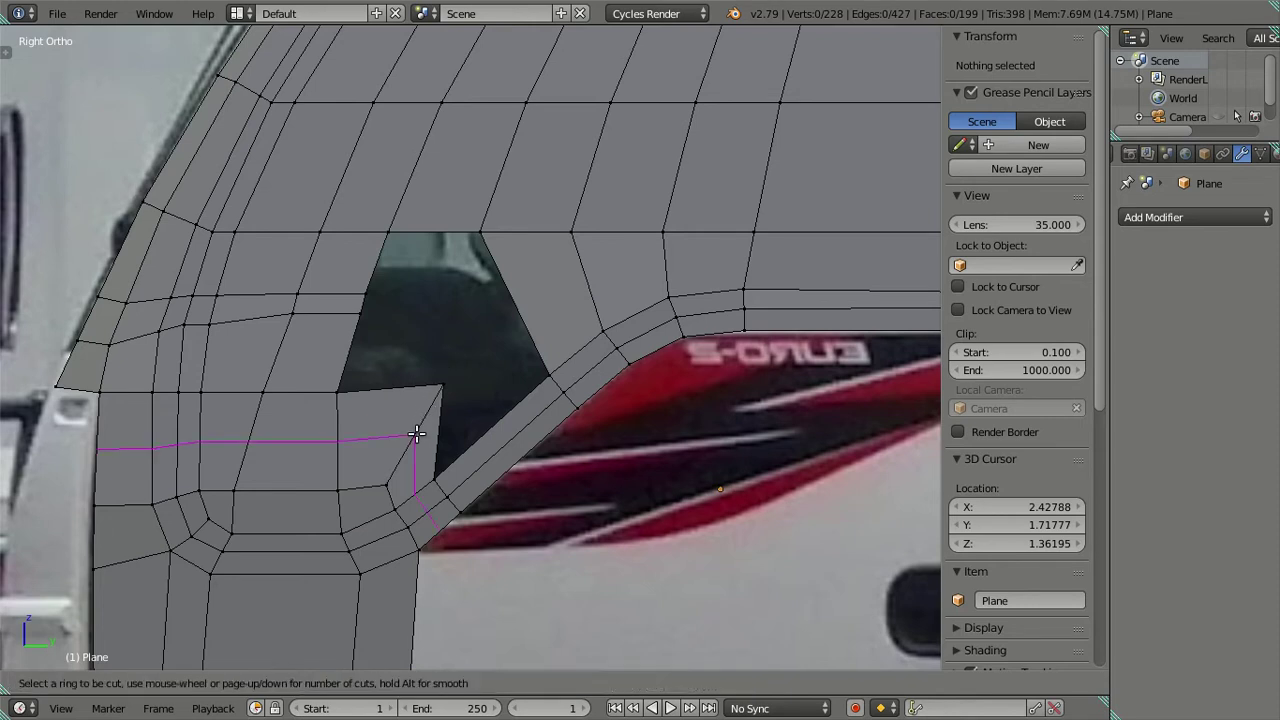
click(417, 434)
right_click(414, 434)
key(shift+s)
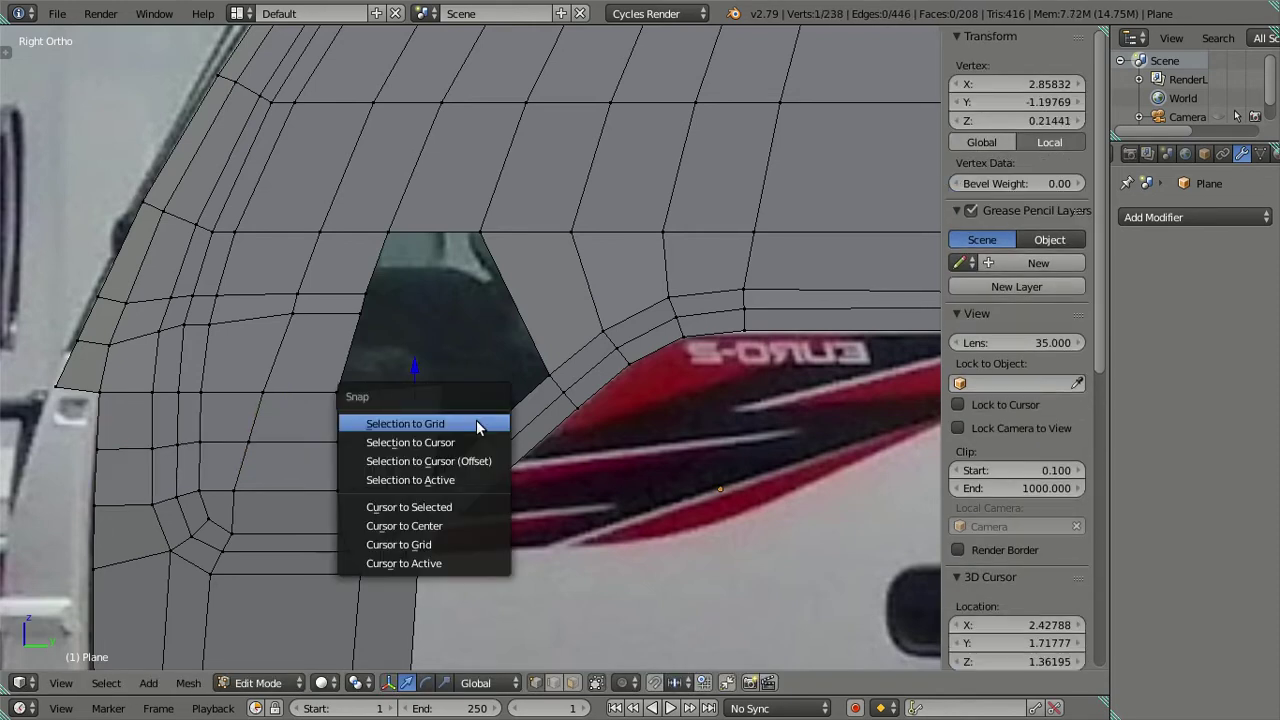
click(470, 506)
Undo the loop cut and snap the stray window-corner vertex onto the 3D cursor
key(ctrl+z)
key(ctrl+z)
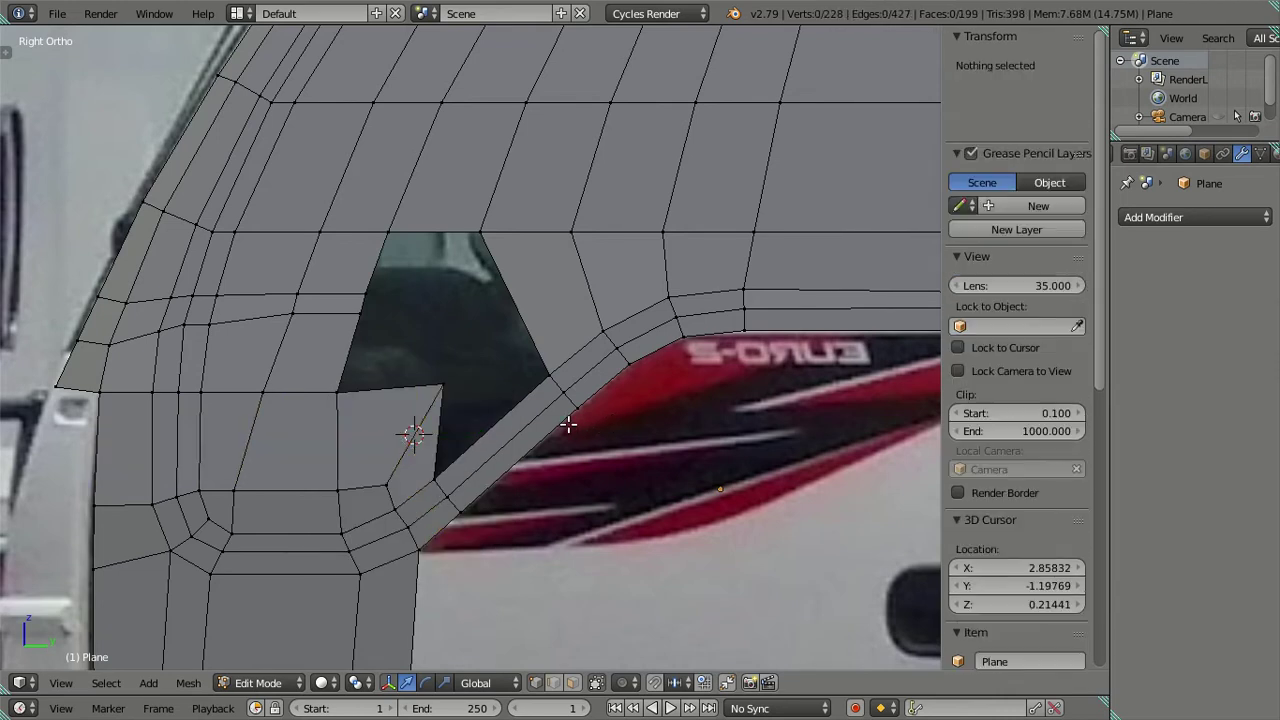
right_click(456, 392)
key(shift+s)
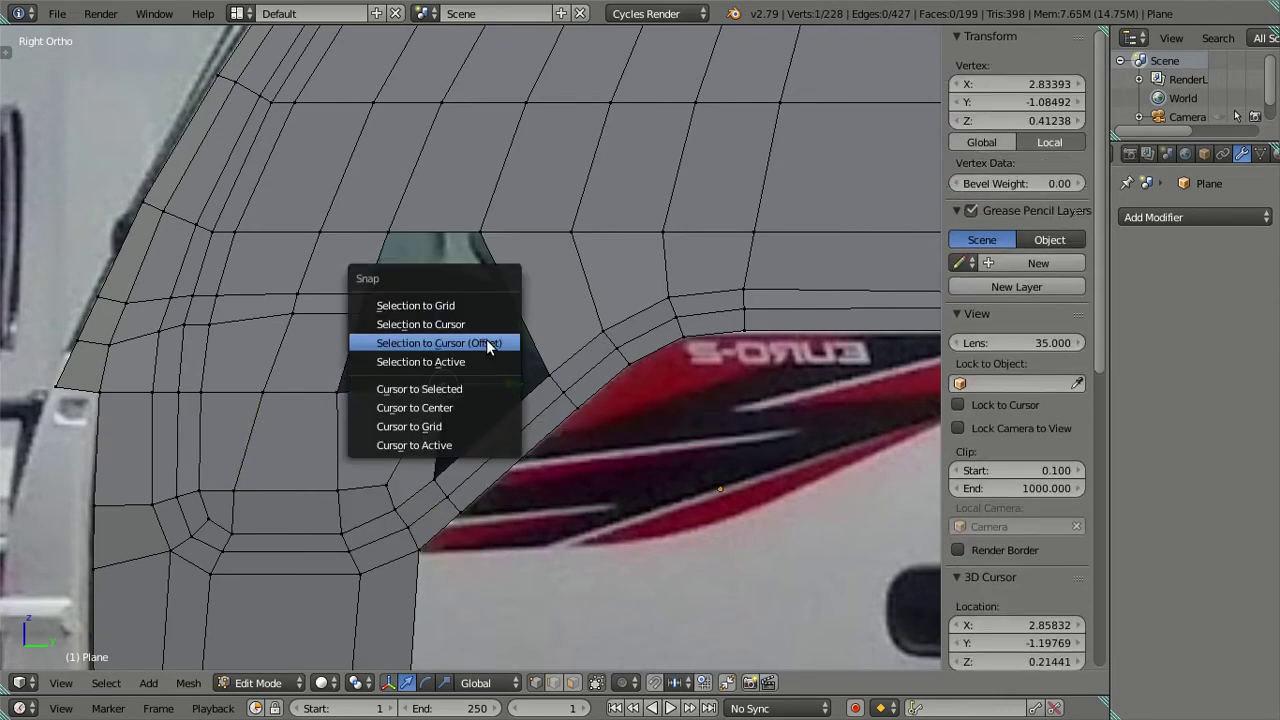
click(491, 343)
key(a)
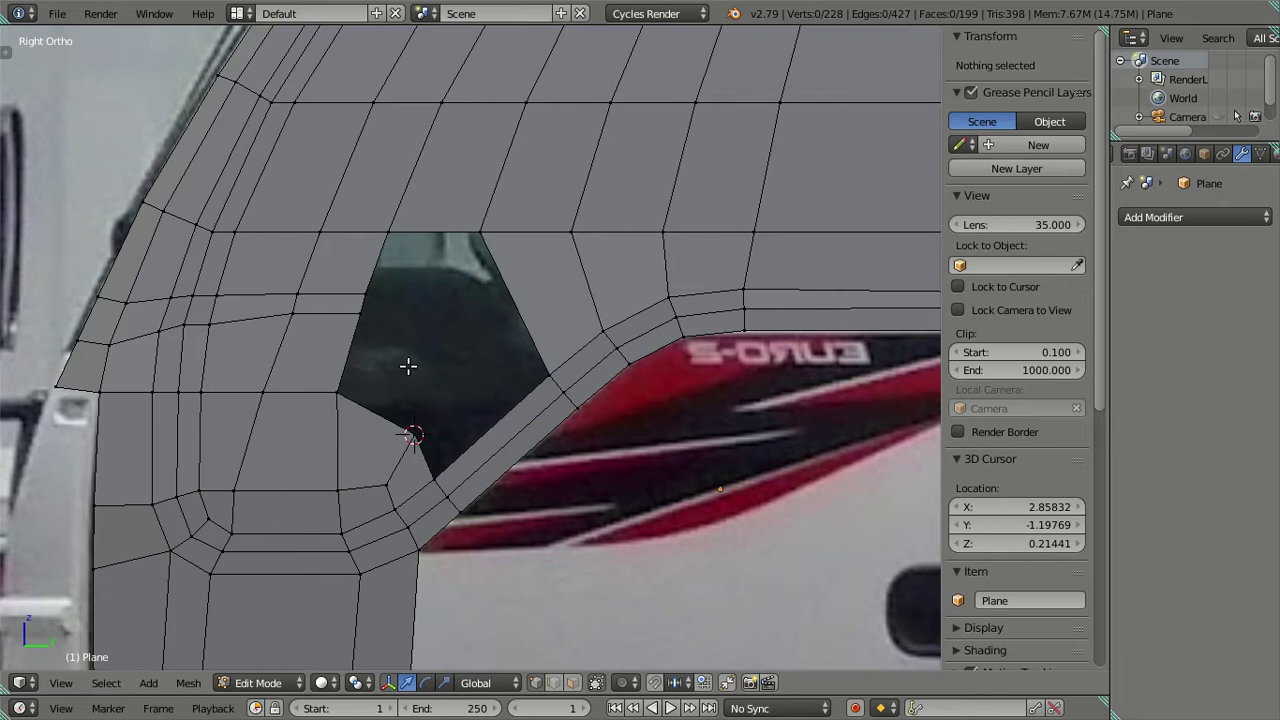
click(601, 467)
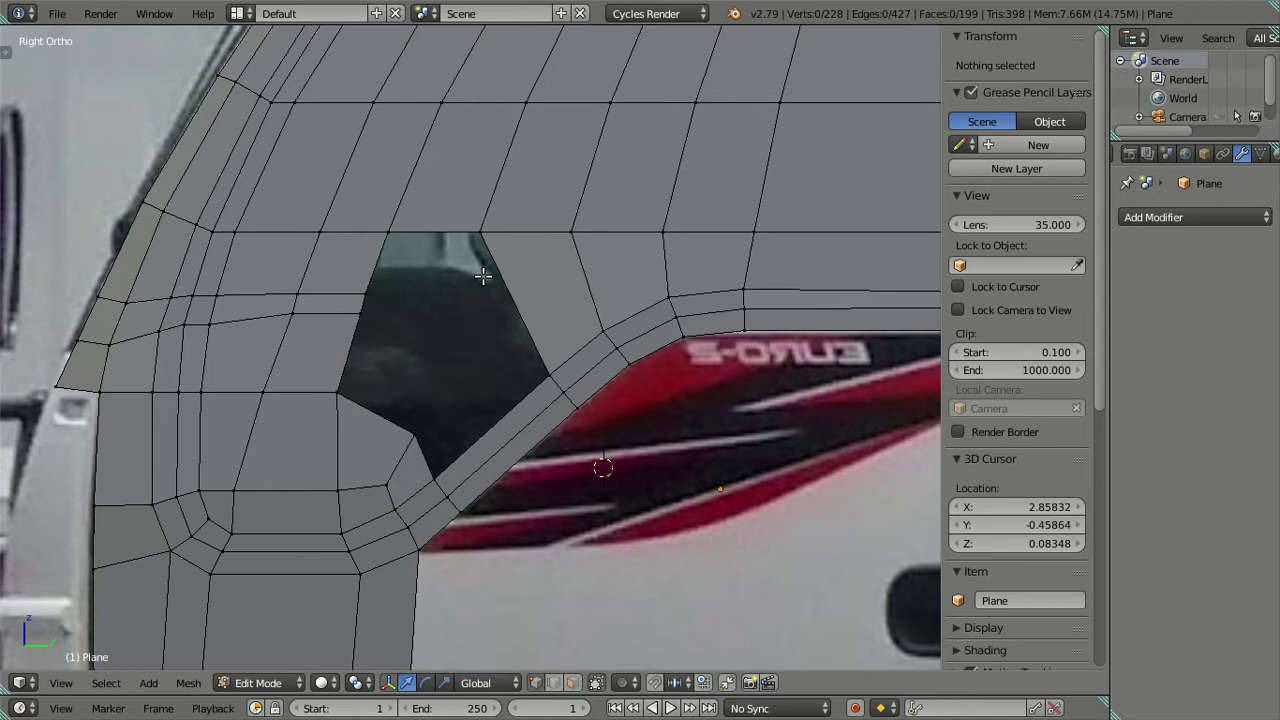
Fill the hole at the window's lower corner with a face between four vertices
key(ctrl+r)
right_click(502, 441)
right_click(415, 434)
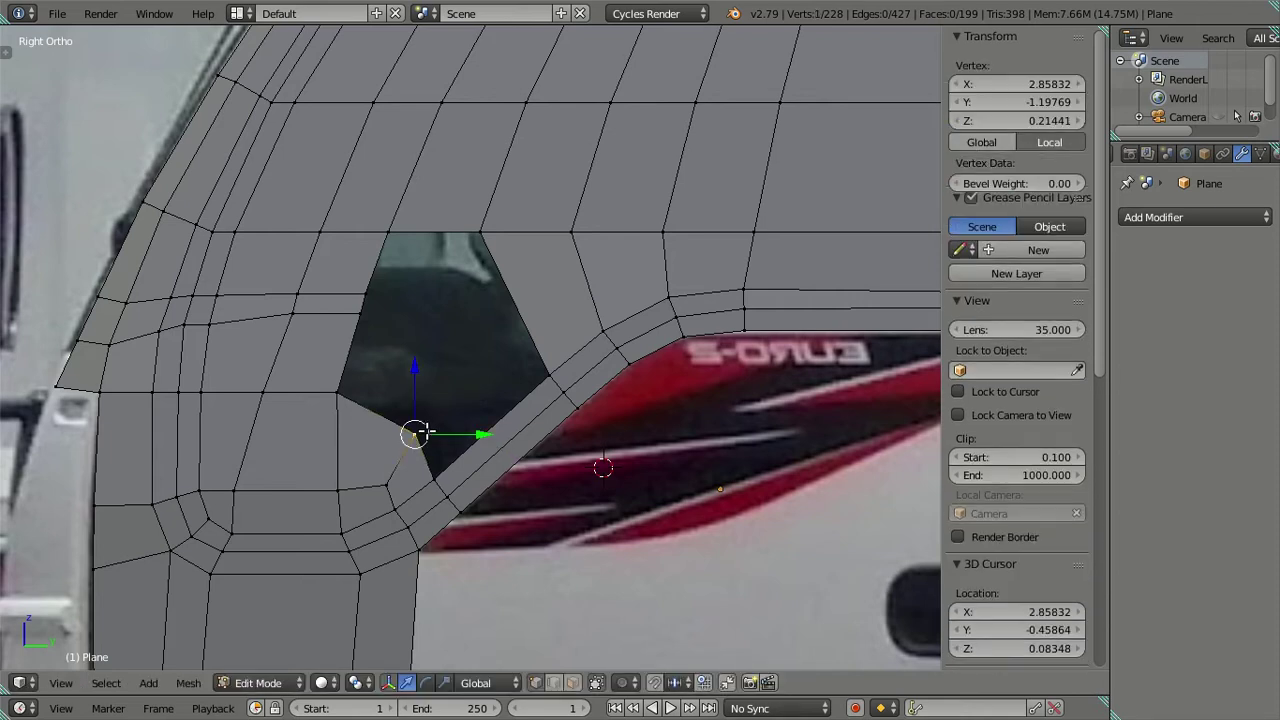
shift+right_click(340, 390)
shift+right_click(387, 233)
shift+right_click(481, 234)
key(f)
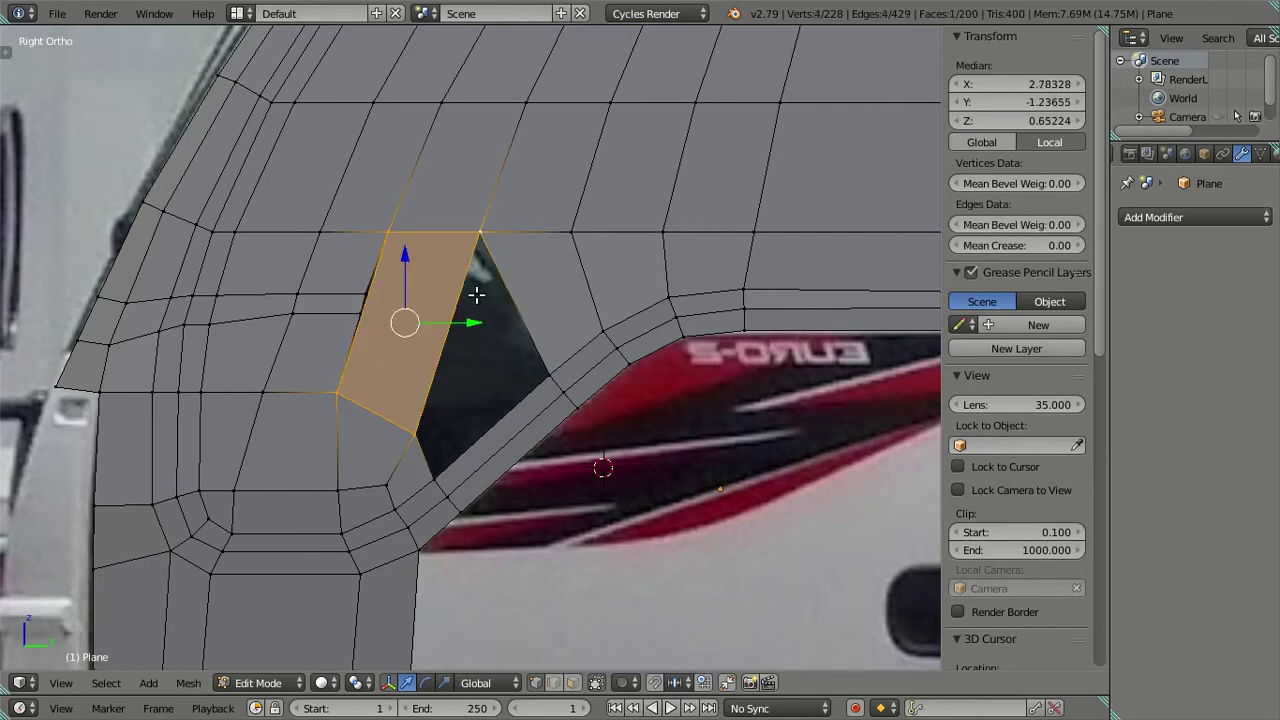
Add two loop cuts: one centred across the new face, one near the window edge
key(ctrl+r)
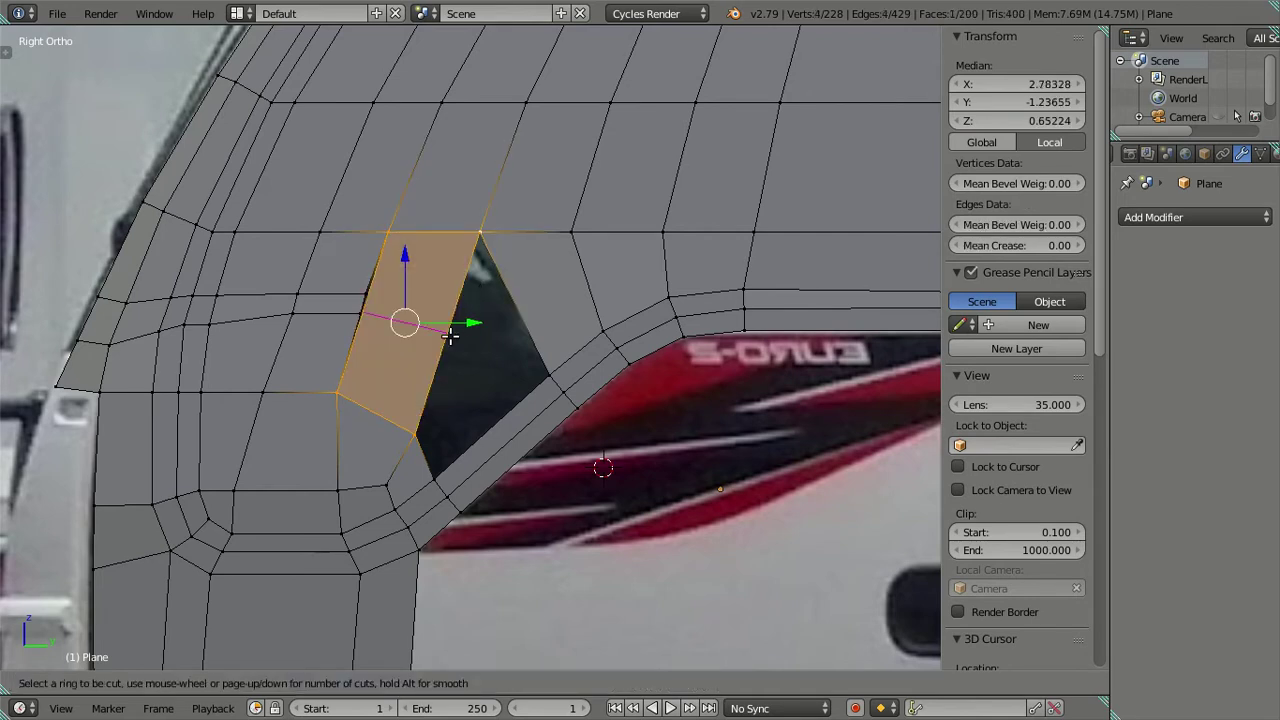
click(450, 335)
right_click(450, 335)
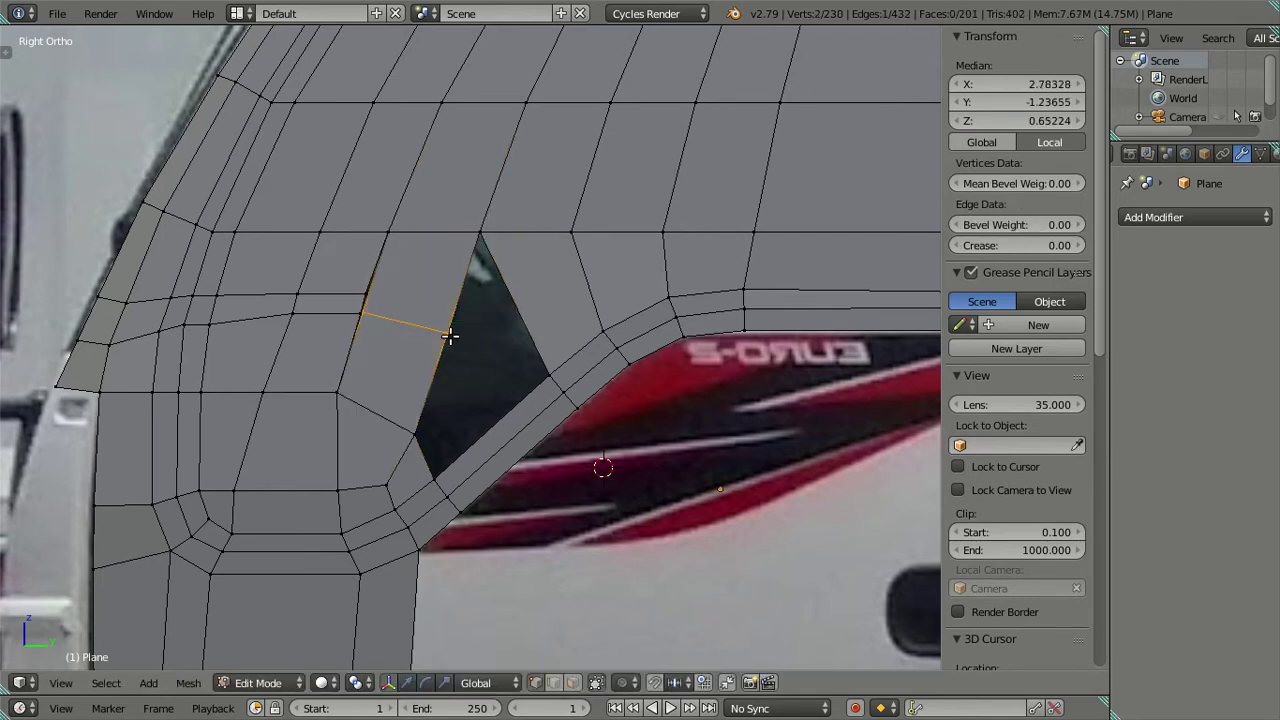
key(ctrl+r)
click(506, 434)
right_click(506, 434)
key(z)
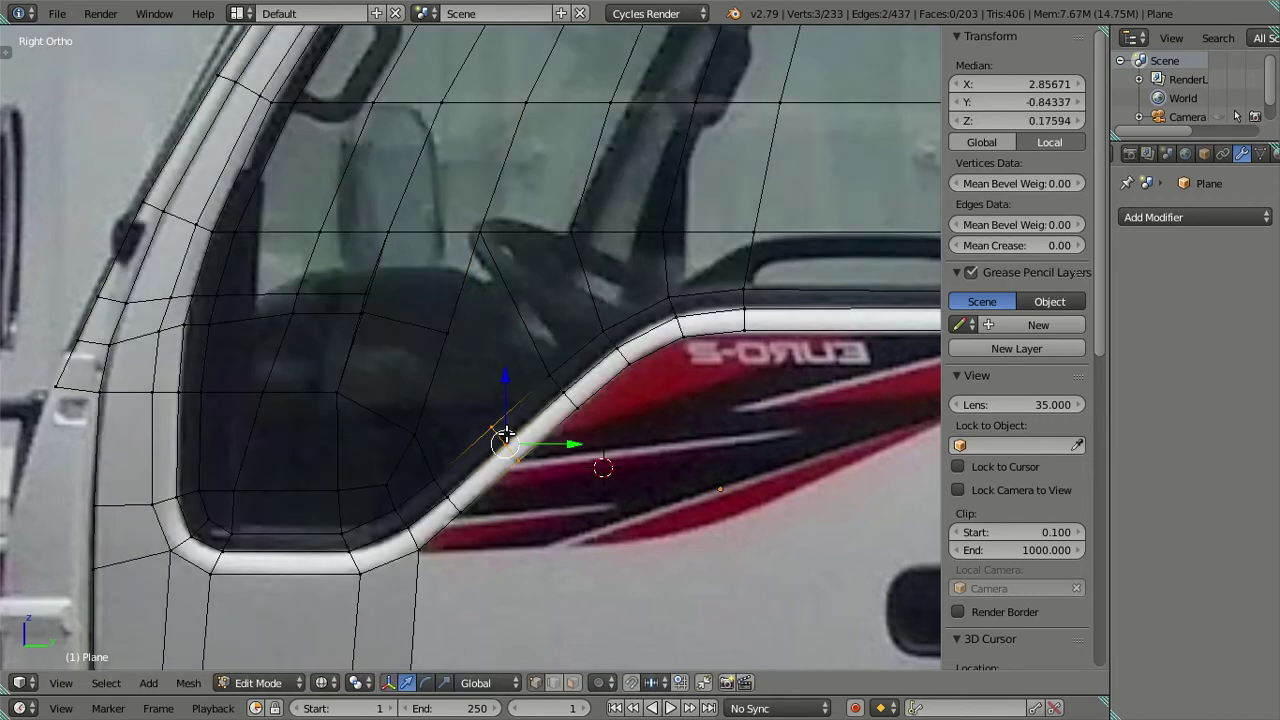
key(z)
Fill the remaining hole with two faces, the left part and then the rest
right_click(491, 426)
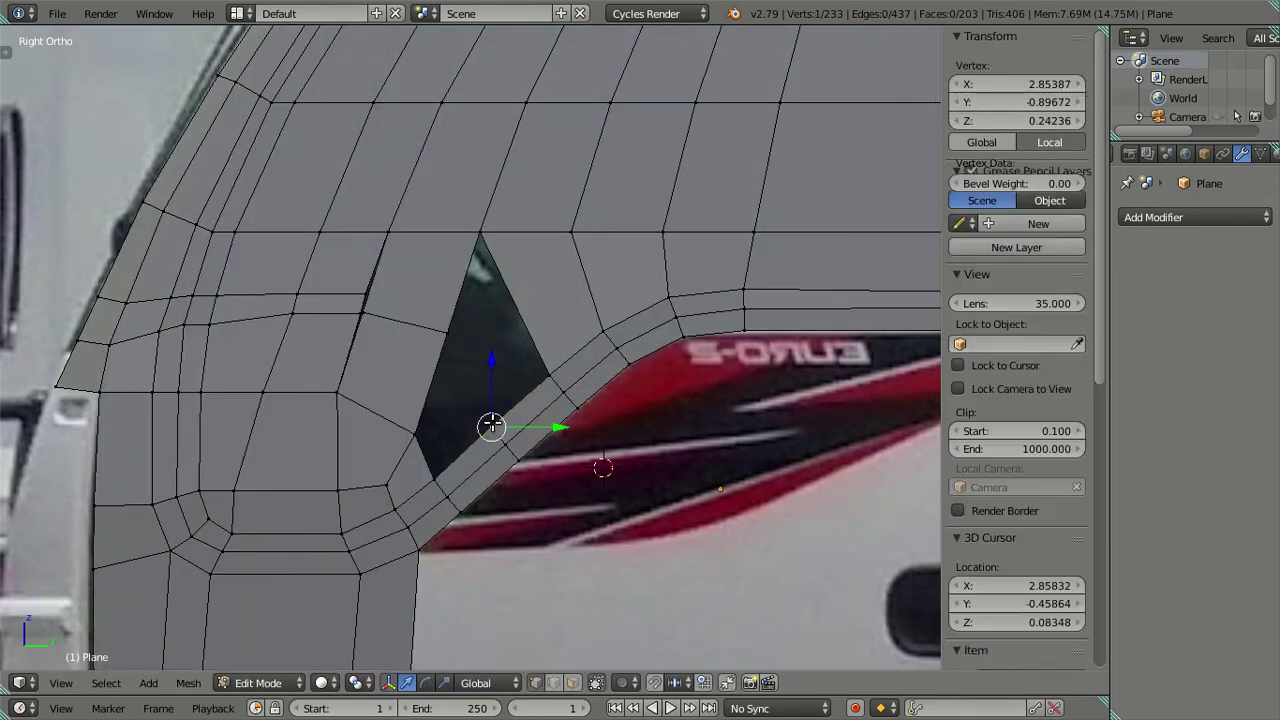
shift+right_click(447, 336)
key(f)
right_click(491, 426)
shift+right_click(548, 378)
shift+right_click(478, 234)
shift+right_click(442, 315)
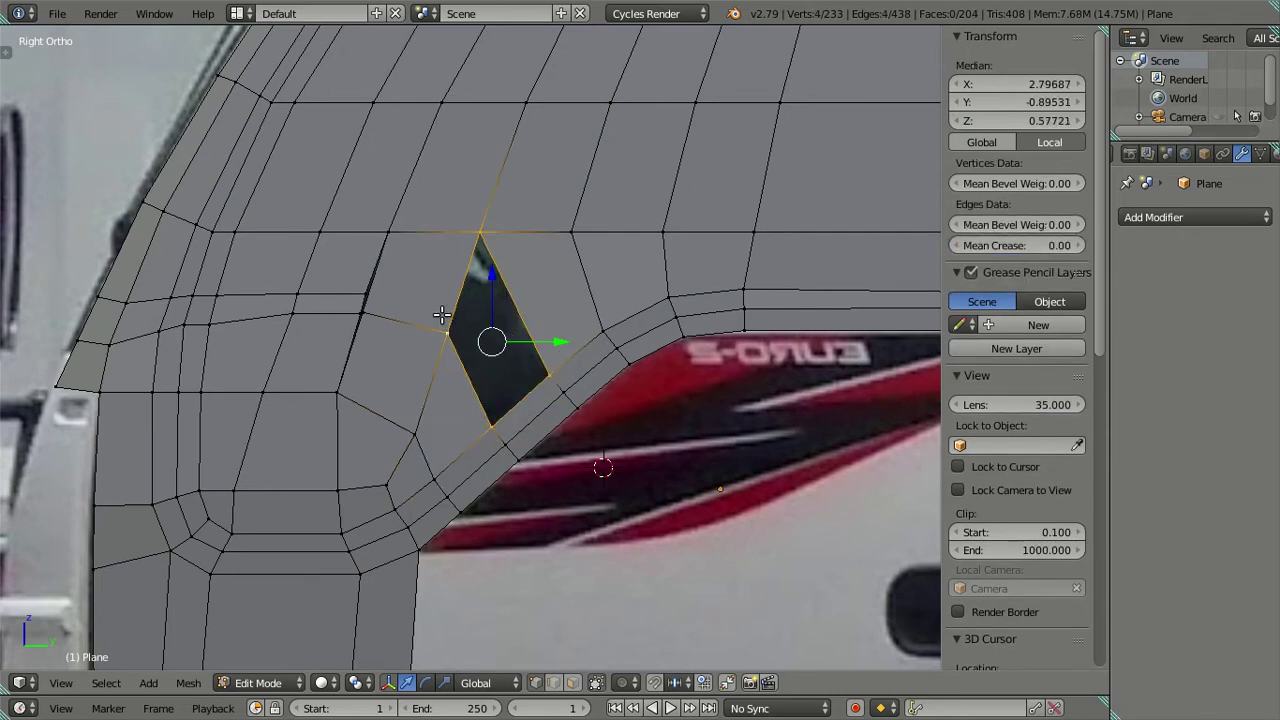
key(f)
Merge the short edge left of the patch At Last and dissolve the horizontal loop across the door
key(a)
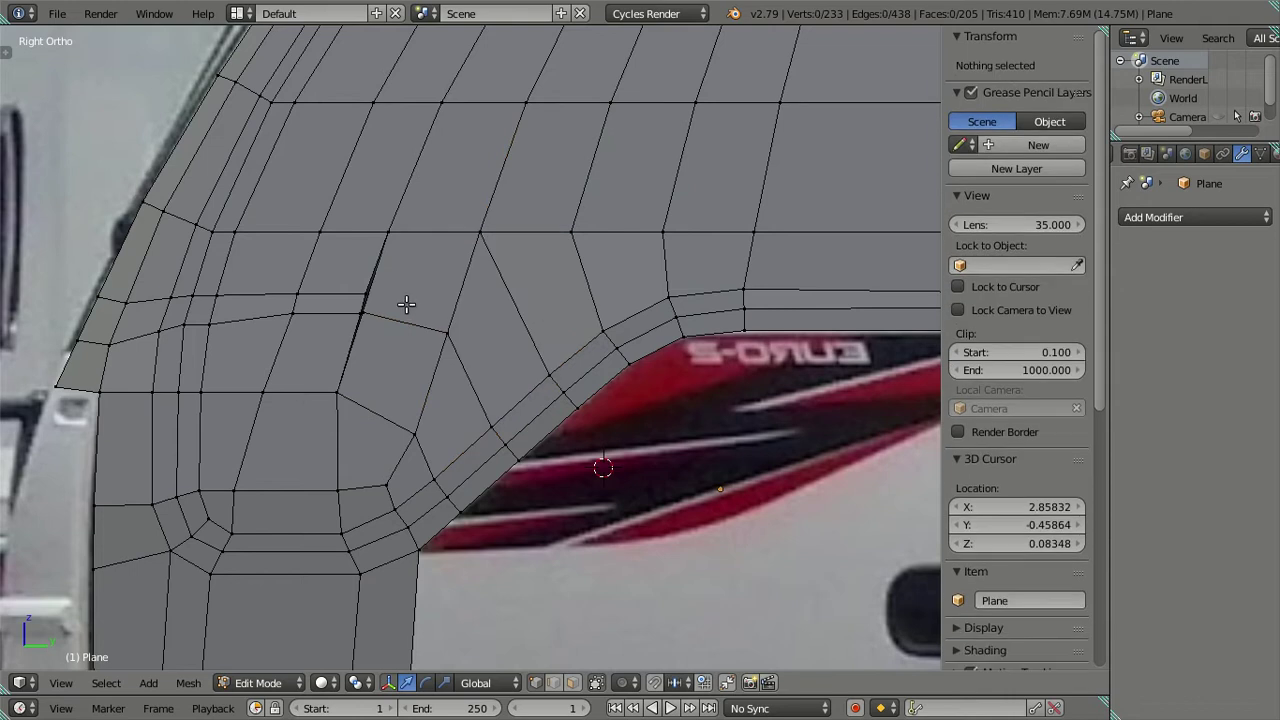
right_click(370, 314)
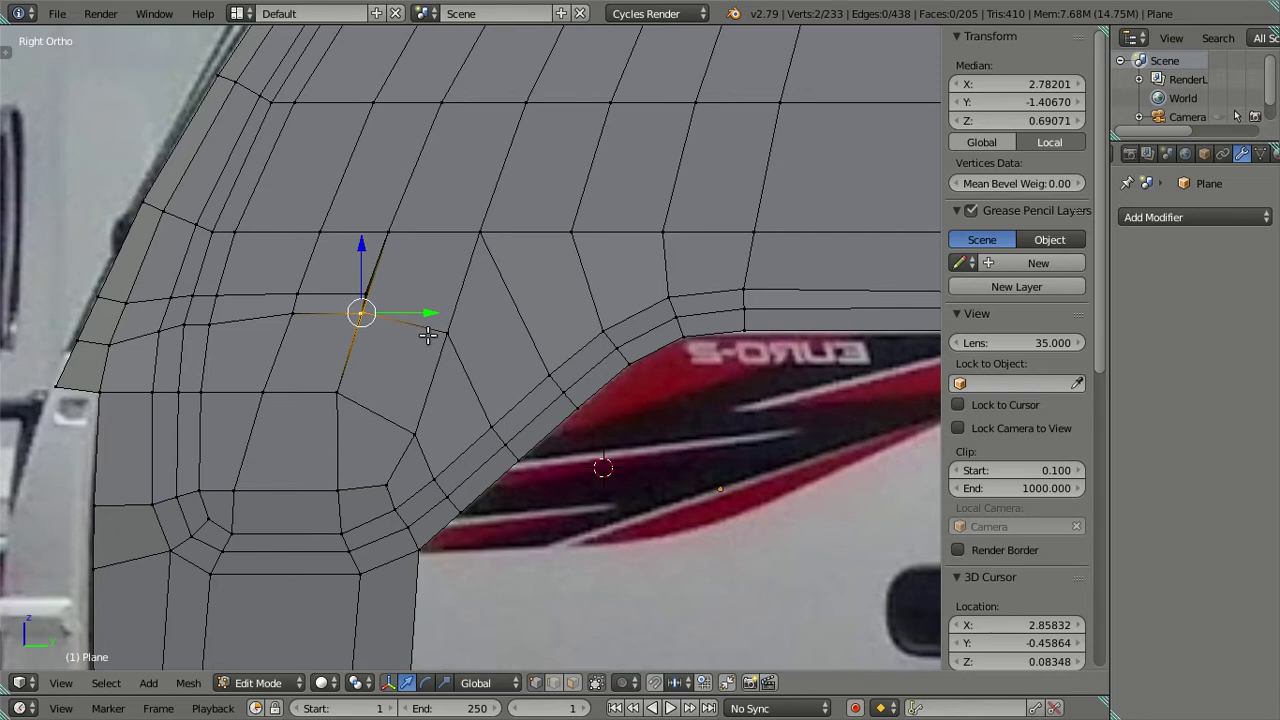
key(alt+m)
click(427, 337)
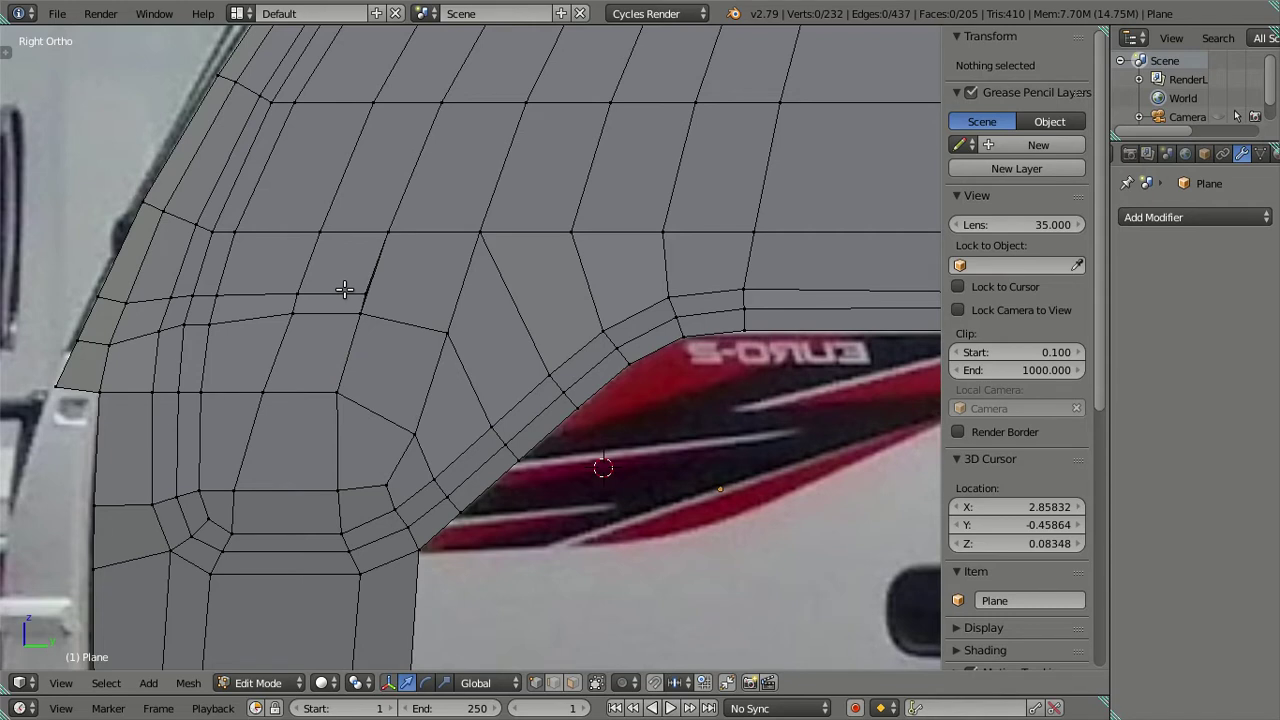
alt+right_click(344, 290)
key(x)
click(492, 400)
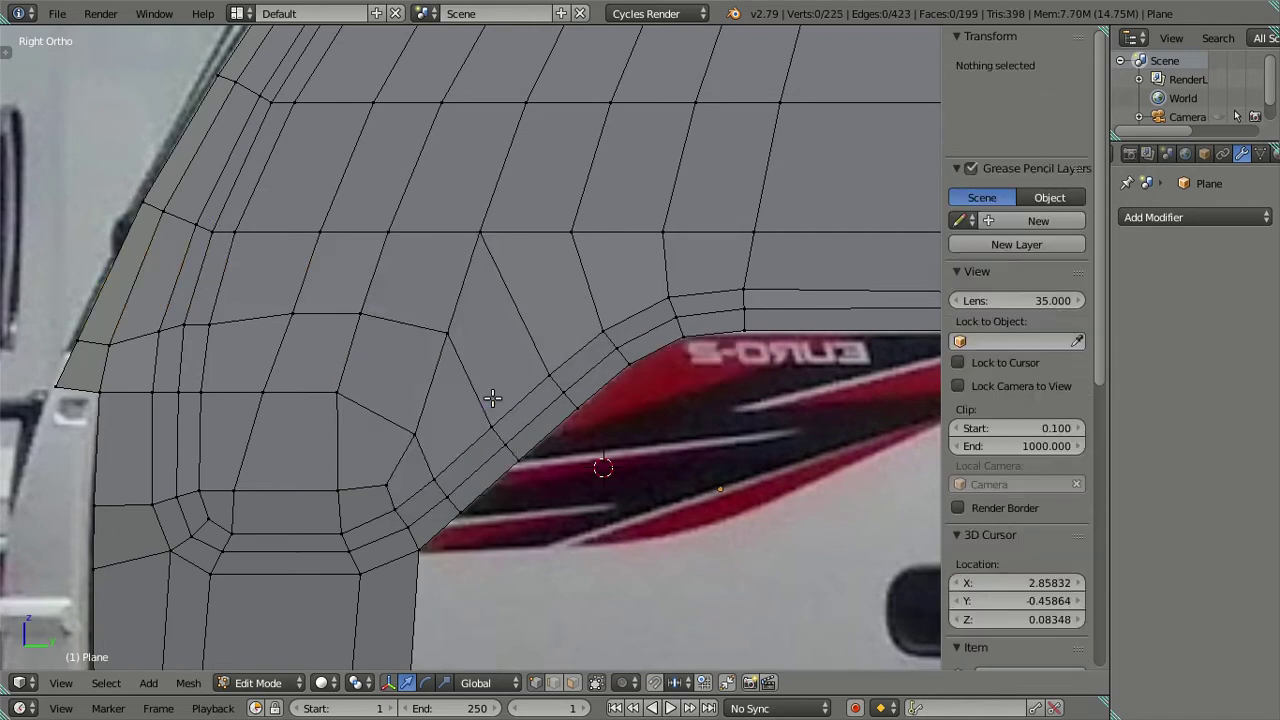
Delete the window-corner face and the face above-right of it, opening a hole
click(574, 683)
right_click(367, 340)
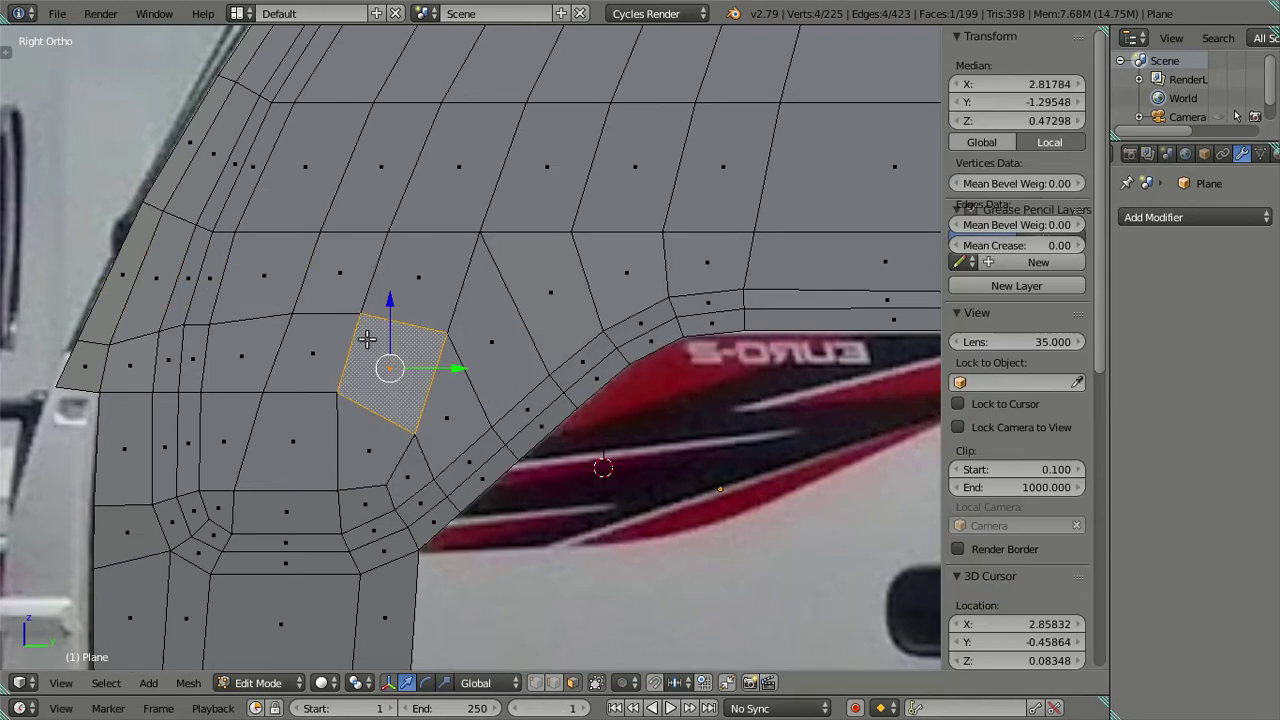
key(x)
click(480, 236)
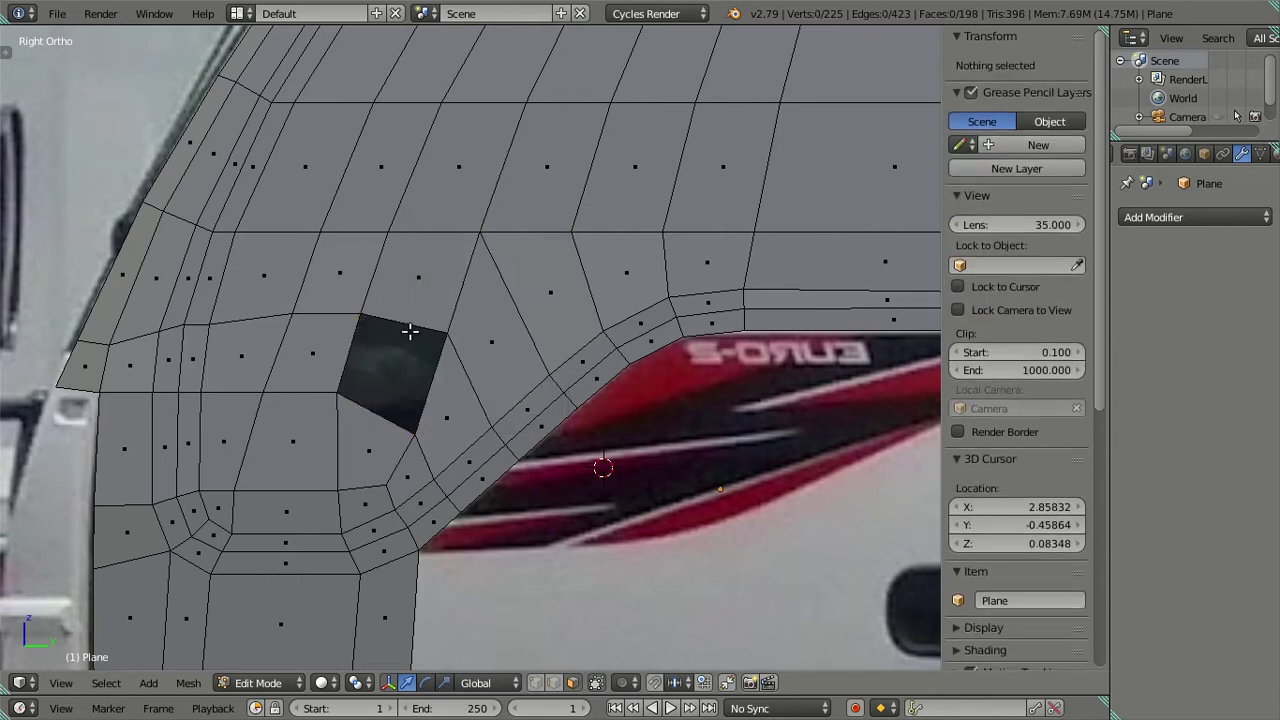
right_click(420, 287)
key(x)
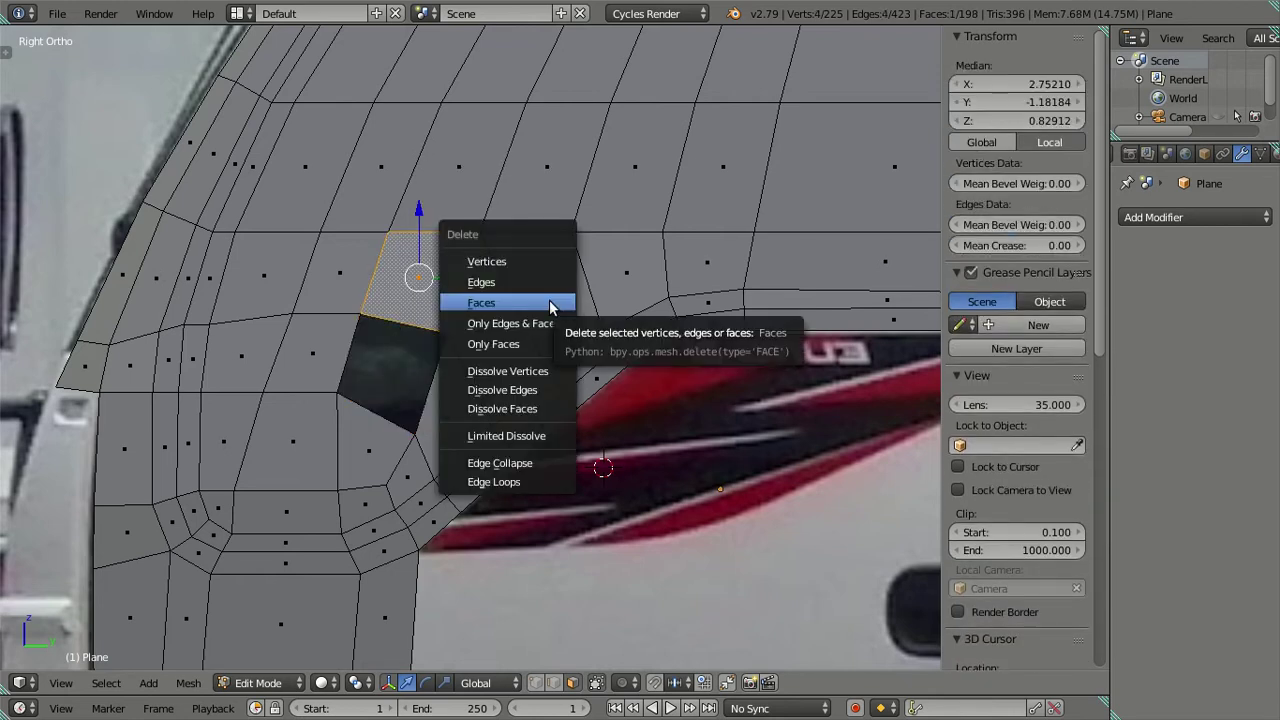
click(550, 302)
Refill the opened hole as two quad faces, lower then upper, and deselect
click(532, 684)
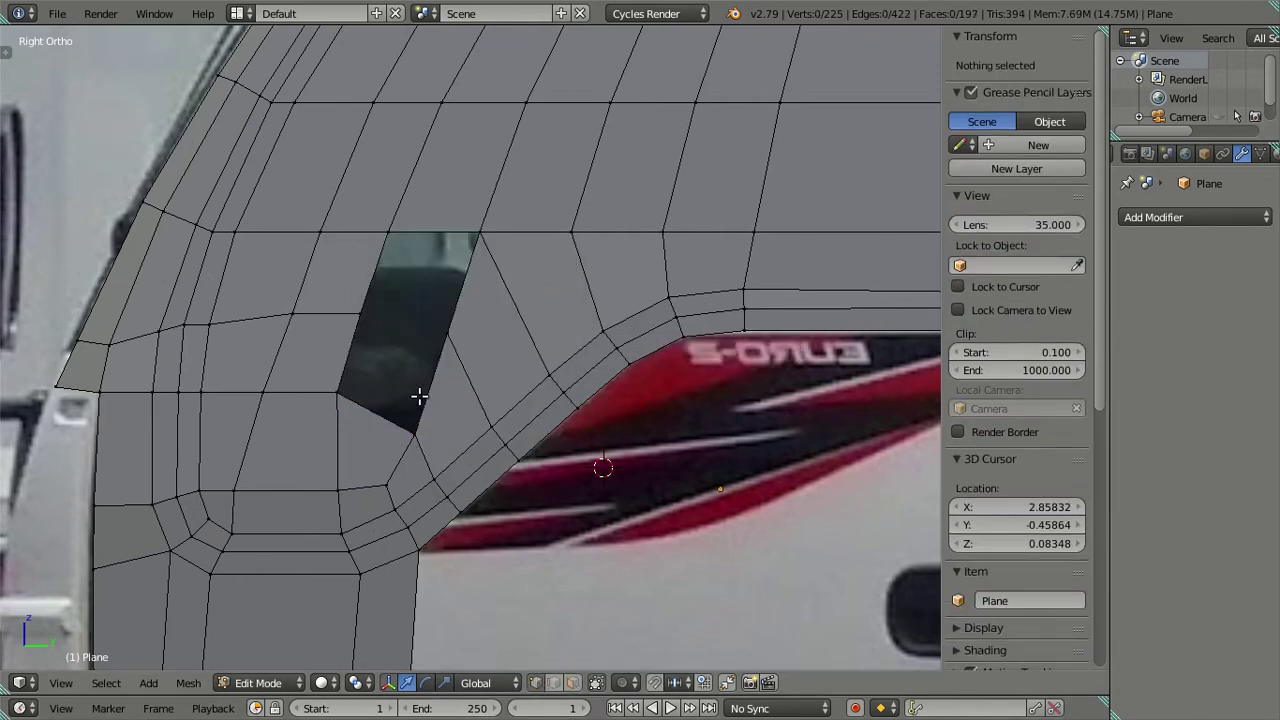
alt+right_click(443, 337)
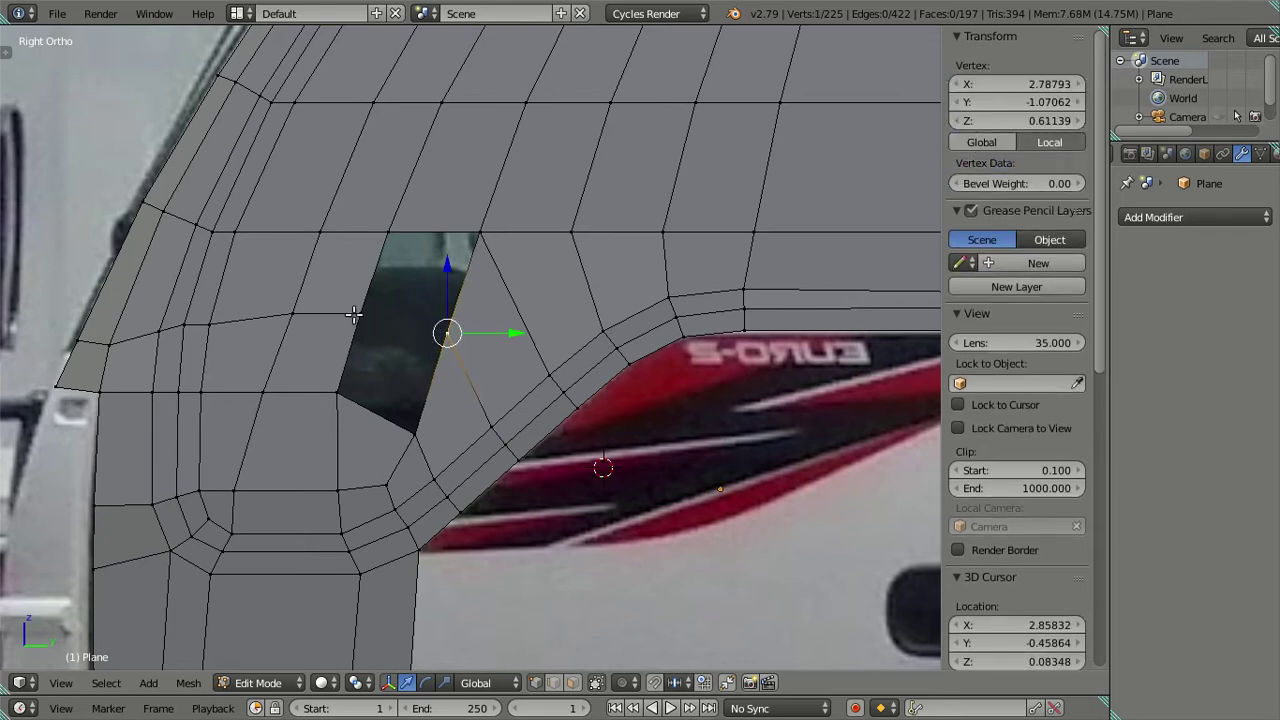
key(f)
right_click(446, 331)
alt+right_click(486, 237)
key(f)
key(a)
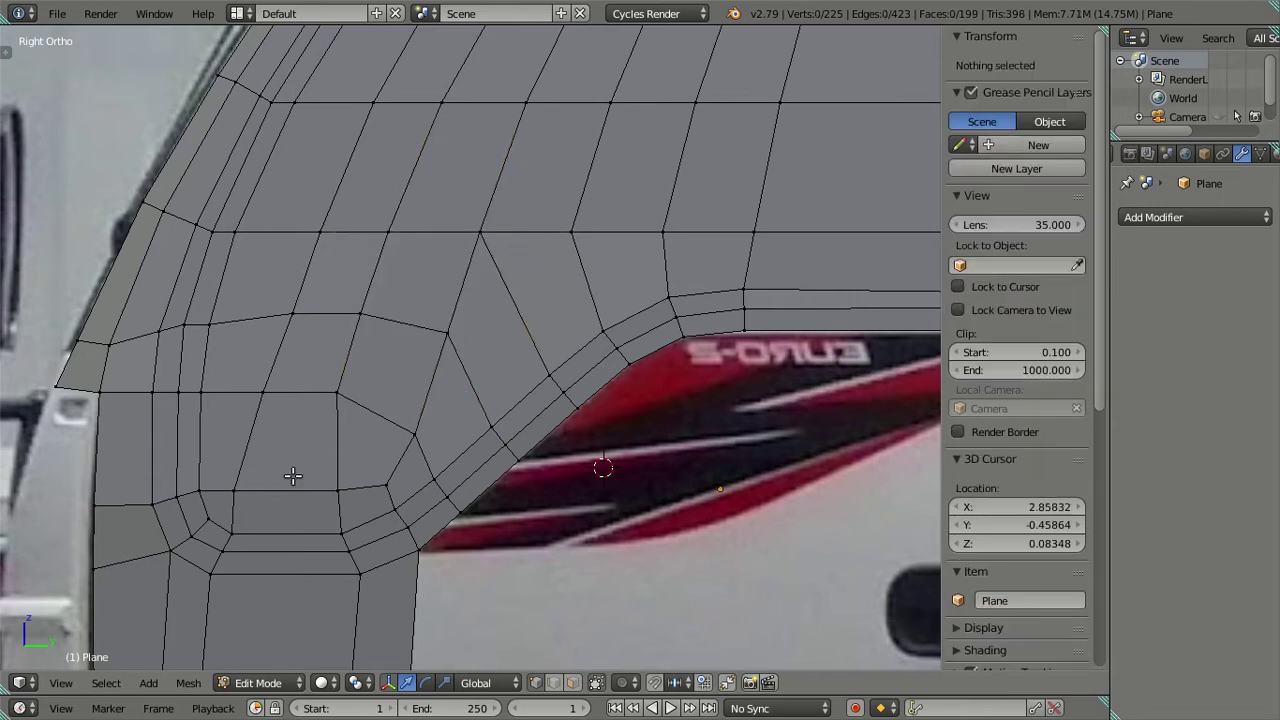
Cut two trial edge loops along the slanted window edge
scroll(300, 462, down, 2)
scroll(540, 347, up, 1)
scroll(473, 354, up, 1)
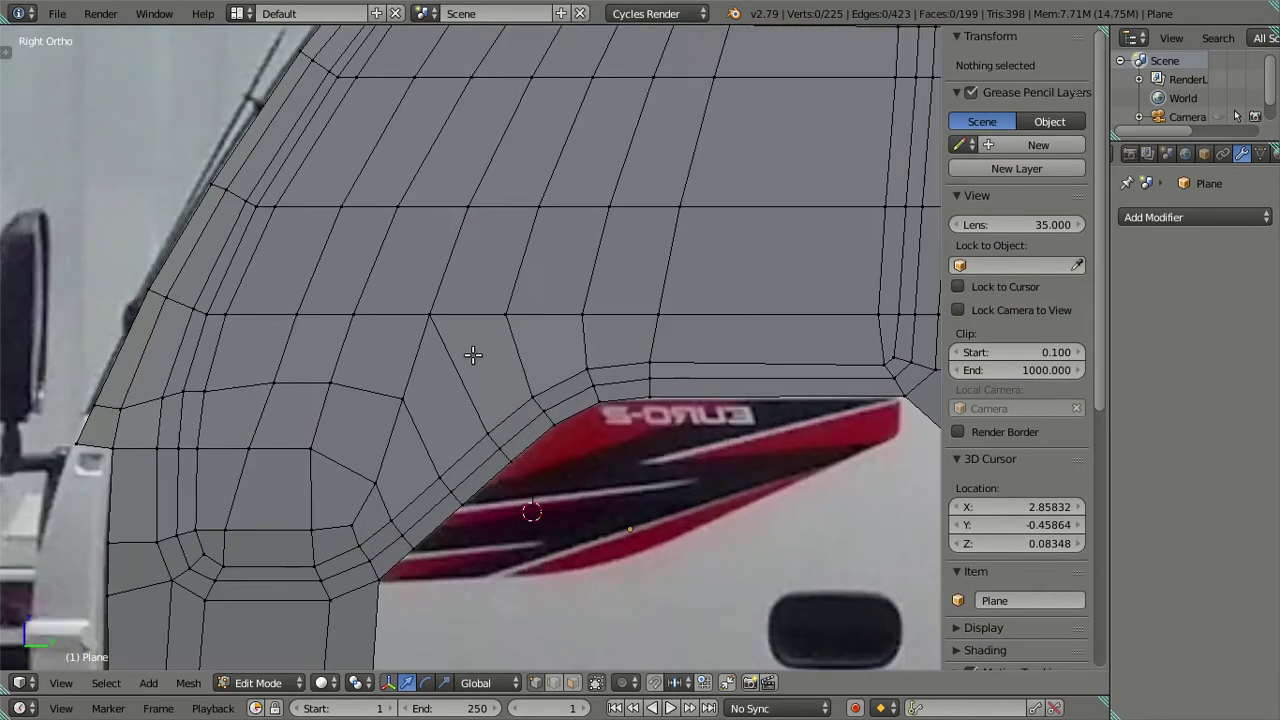
key(ctrl+r)
scroll(449, 357, up, 2)
scroll(449, 357, down, 1)
click(449, 357)
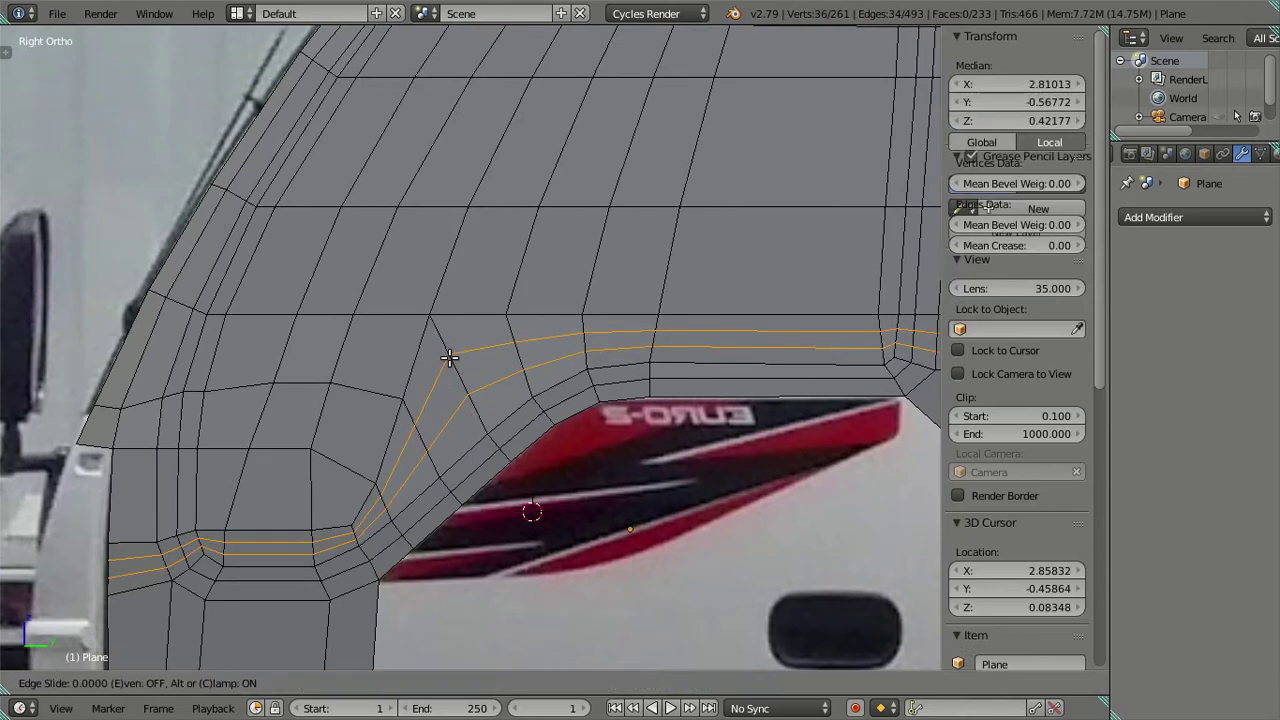
right_click(451, 346)
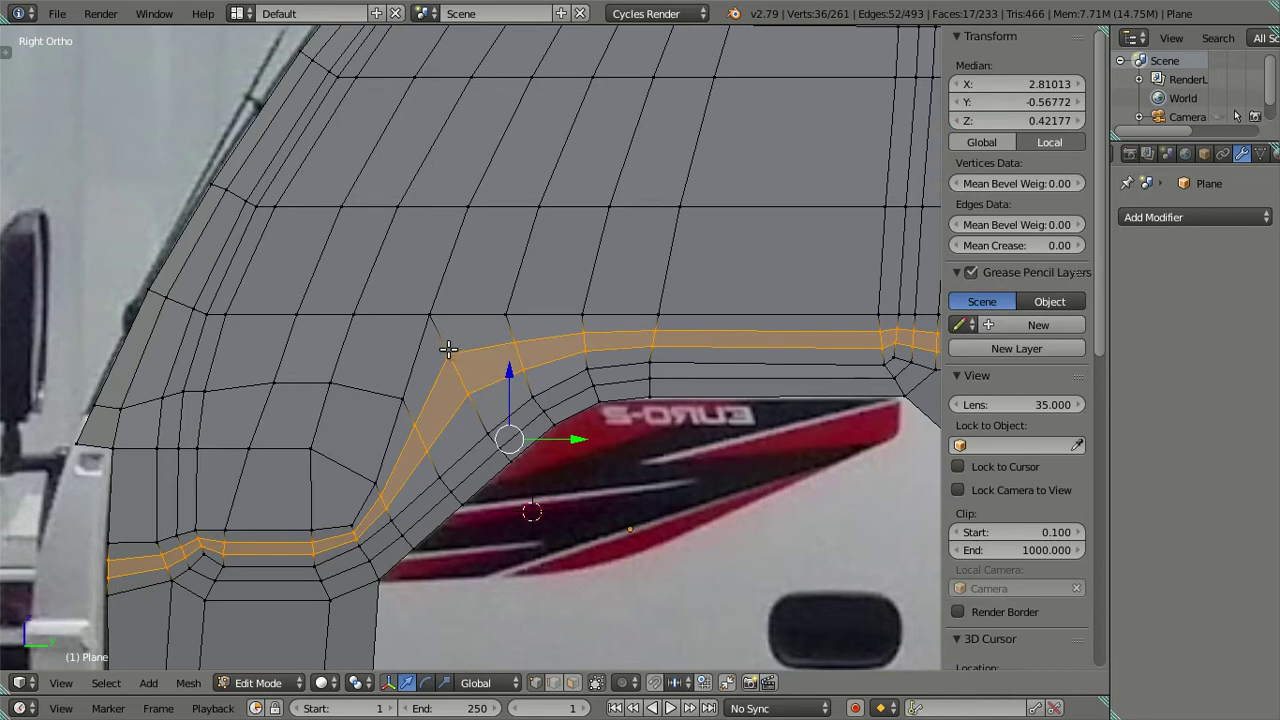
Snap the 3D cursor to the window-corner vertex, undo the trial cuts, and deselect
right_click(449, 348)
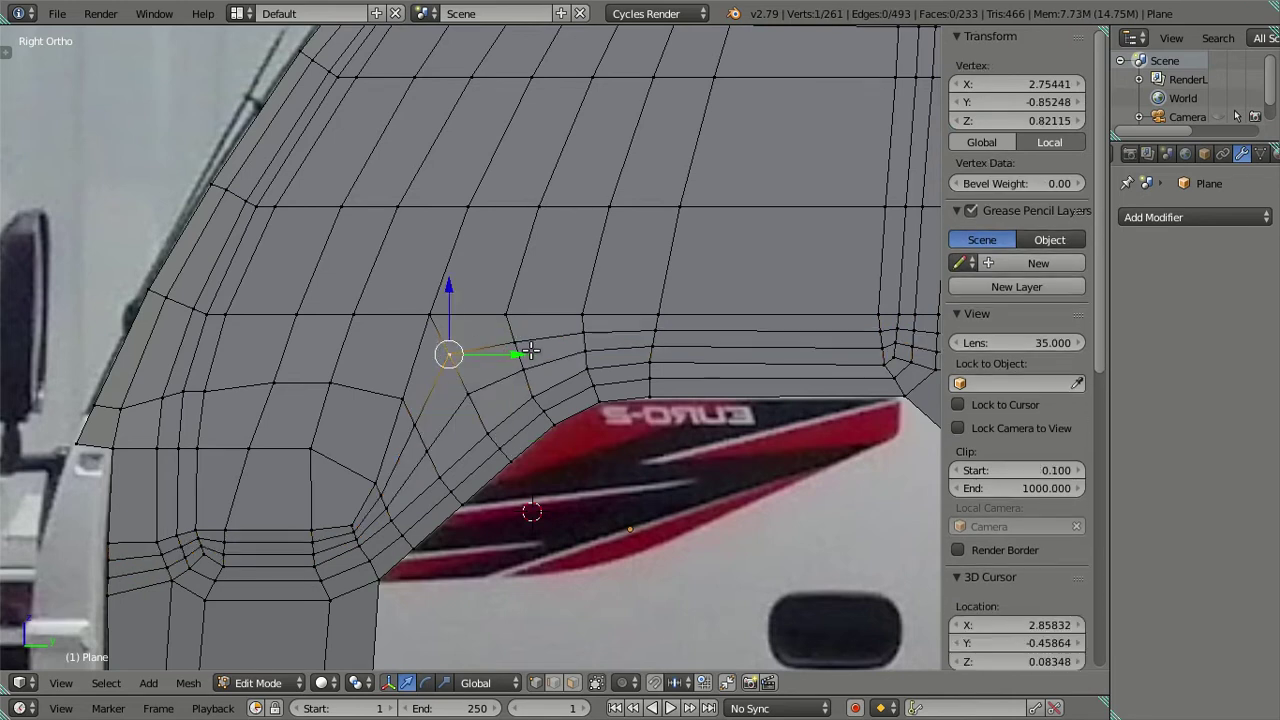
key(shift+s)
click(524, 398)
key(ctrl+z)
key(ctrl+z)
key(shift+s)
click(600, 309)
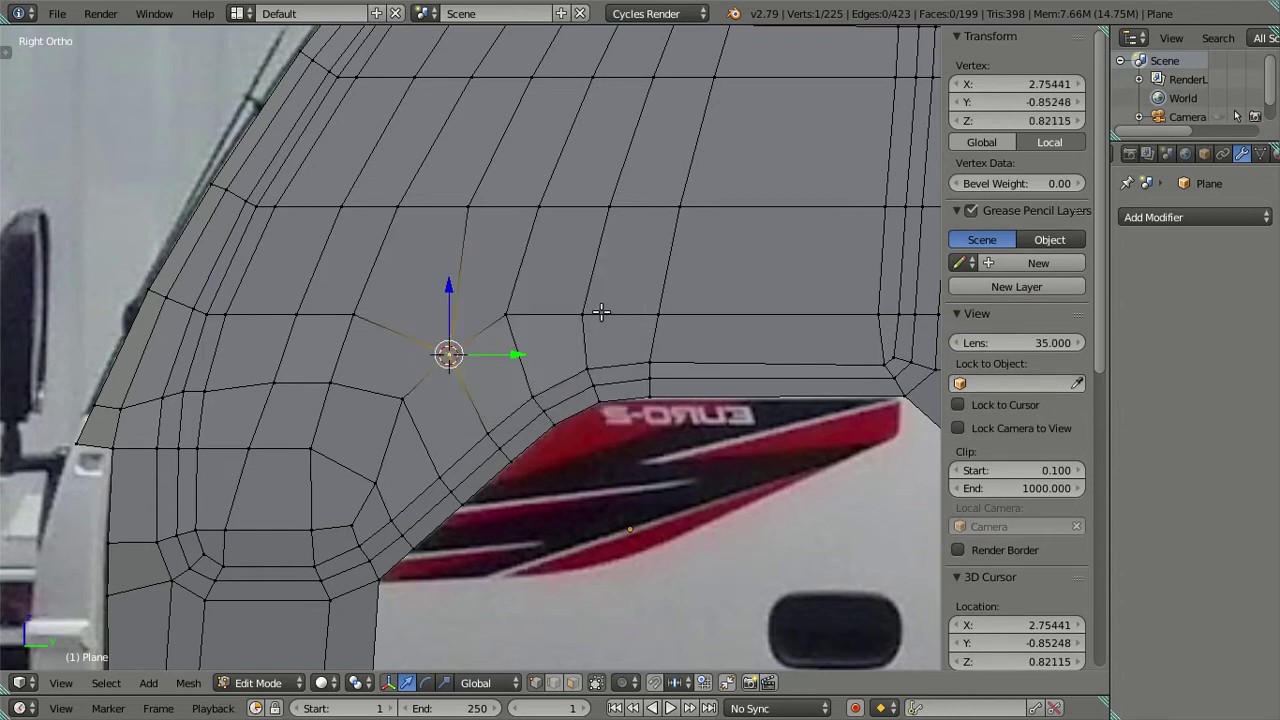
key(a)
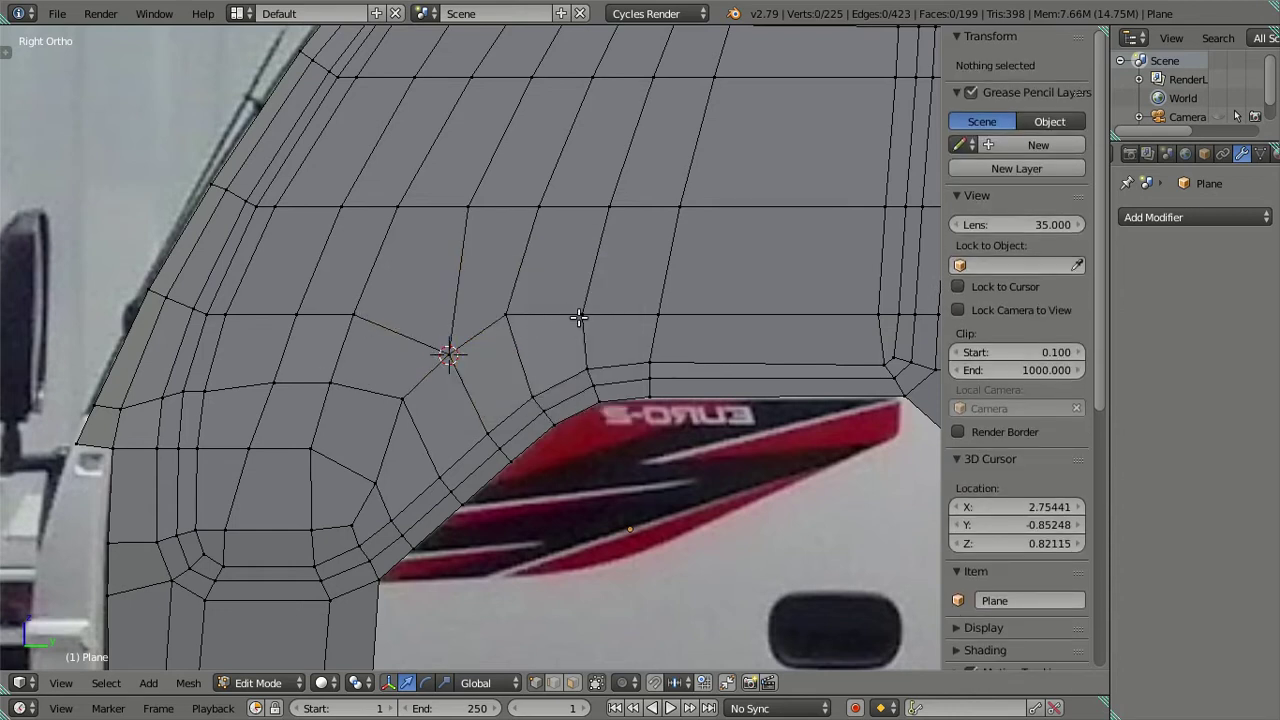
Move the 3D cursor off the mesh and orbit around the whole cab to inspect it
key(a)
key(a)
click(666, 514)
scroll(476, 350, down, 2)
key(Tab)
mouse_move(478, 321)
middle_down()
mouse_move(555, 335)
mouse_move(650, 321)
mouse_move(426, 360)
mouse_move(428, 378)
mouse_move(389, 391)
mouse_move(391, 417)
mouse_move(508, 471)
mouse_move(663, 409)
mouse_move(749, 337)
mouse_move(712, 343)
middle_up()
key(Tab)
scroll(421, 383, up, 2)
key(Tab)
key(Tab)
scroll(428, 394, up, 2)
mouse_move(428, 394)
middle_down()
mouse_move(451, 371)
mouse_move(419, 390)
middle_up()
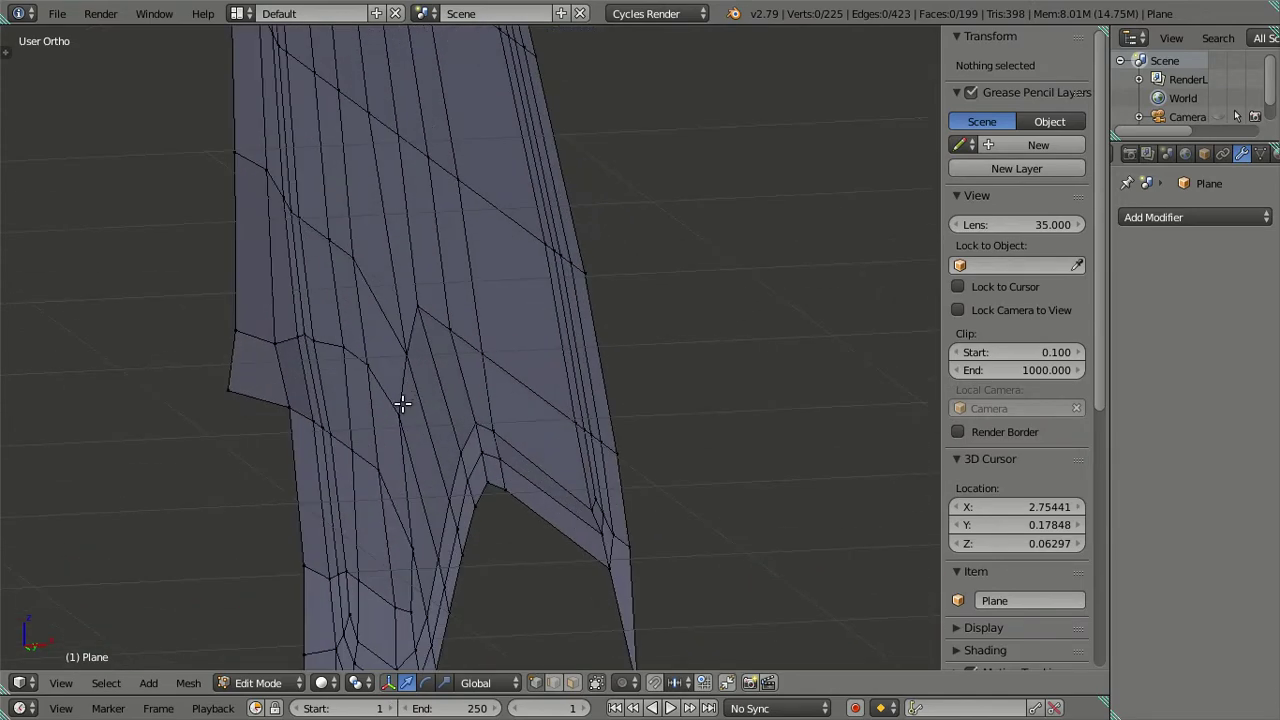
Scale two rear-corner vertices to 0 along X so they line up
right_click(401, 403)
ctrl+right_click(423, 320)
mouse_move(466, 351)
middle_down()
mouse_move(171, 449)
mouse_move(80, 449)
mouse_move(382, 467)
middle_up()
mouse_move(540, 388)
middle_down()
mouse_move(564, 383)
mouse_move(500, 423)
mouse_move(493, 406)
middle_up()
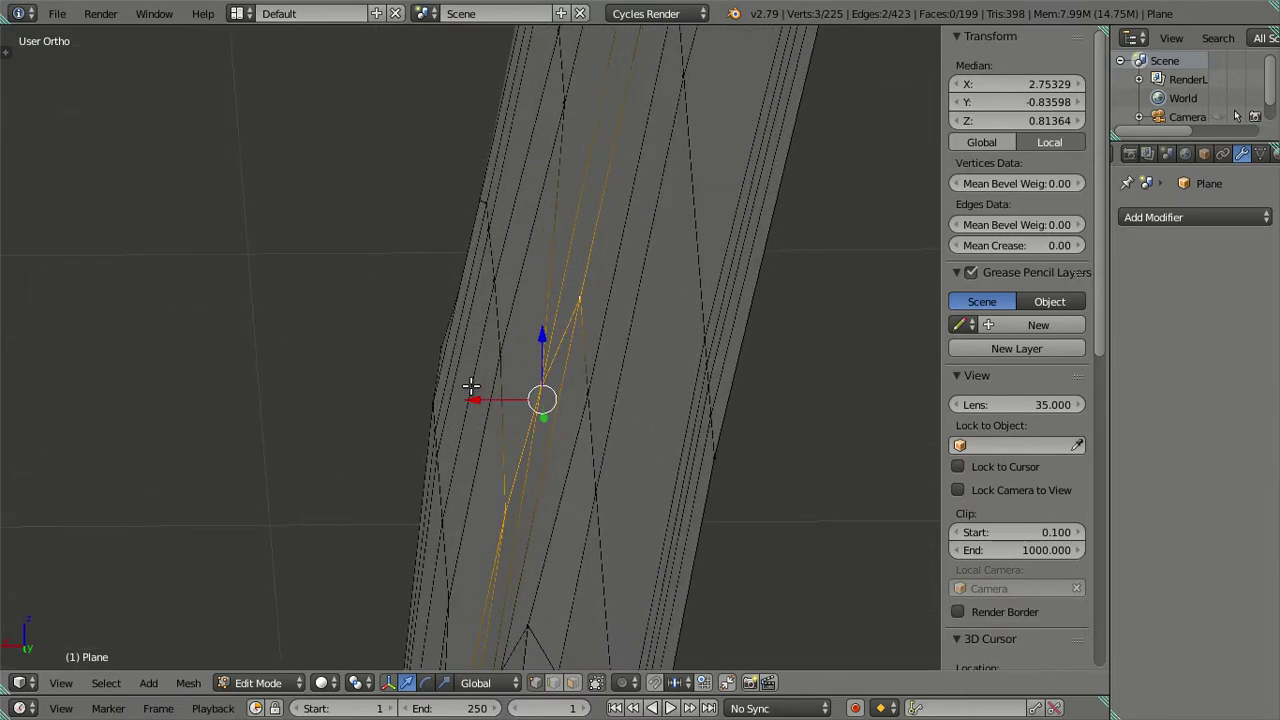
key(s)
key(x)
key(0)
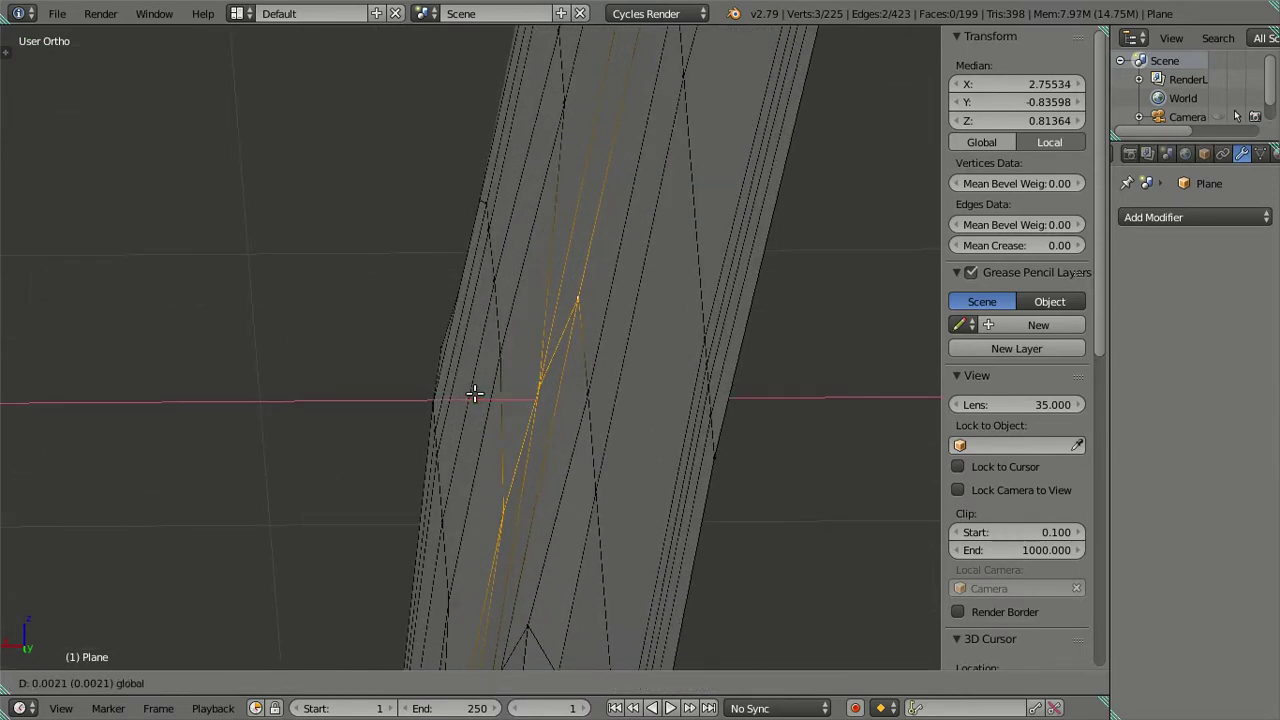
key(Return)
key(a)
scroll(471, 393, up, 3)
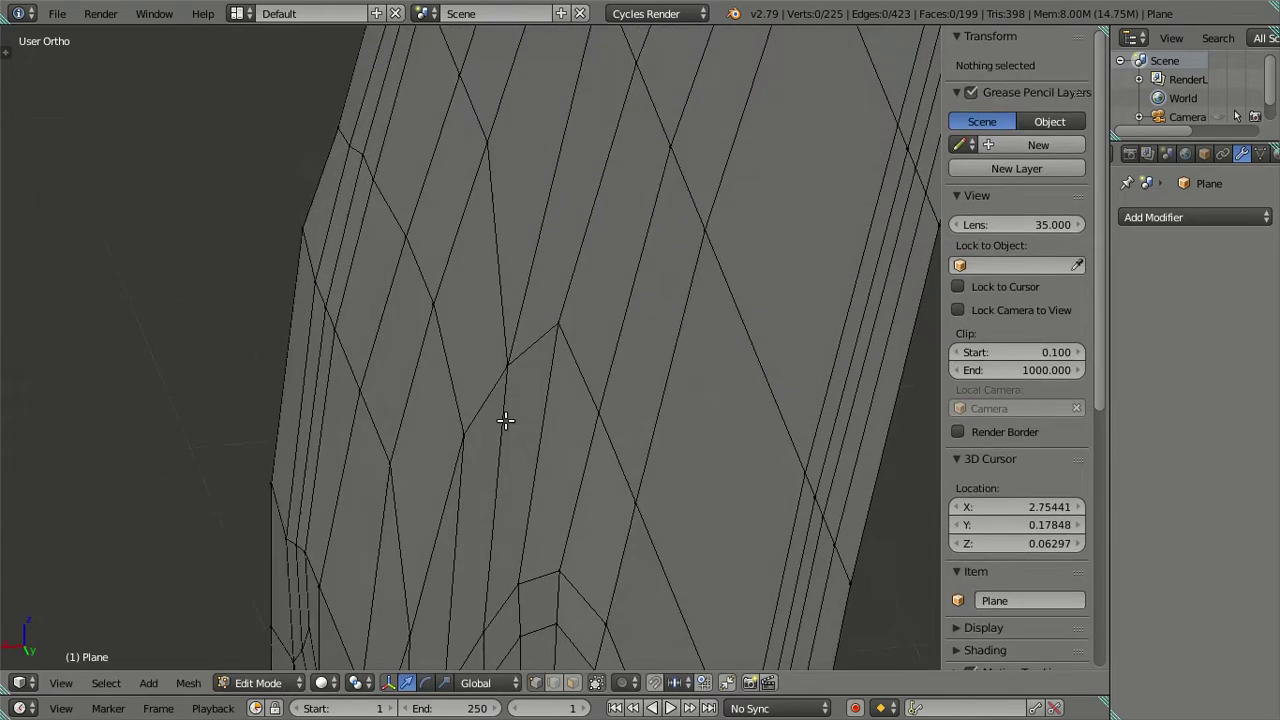
Select the edge loop around the door corner and rescale it
key(Tab)
middle_drag(455, 404, 510, 481)
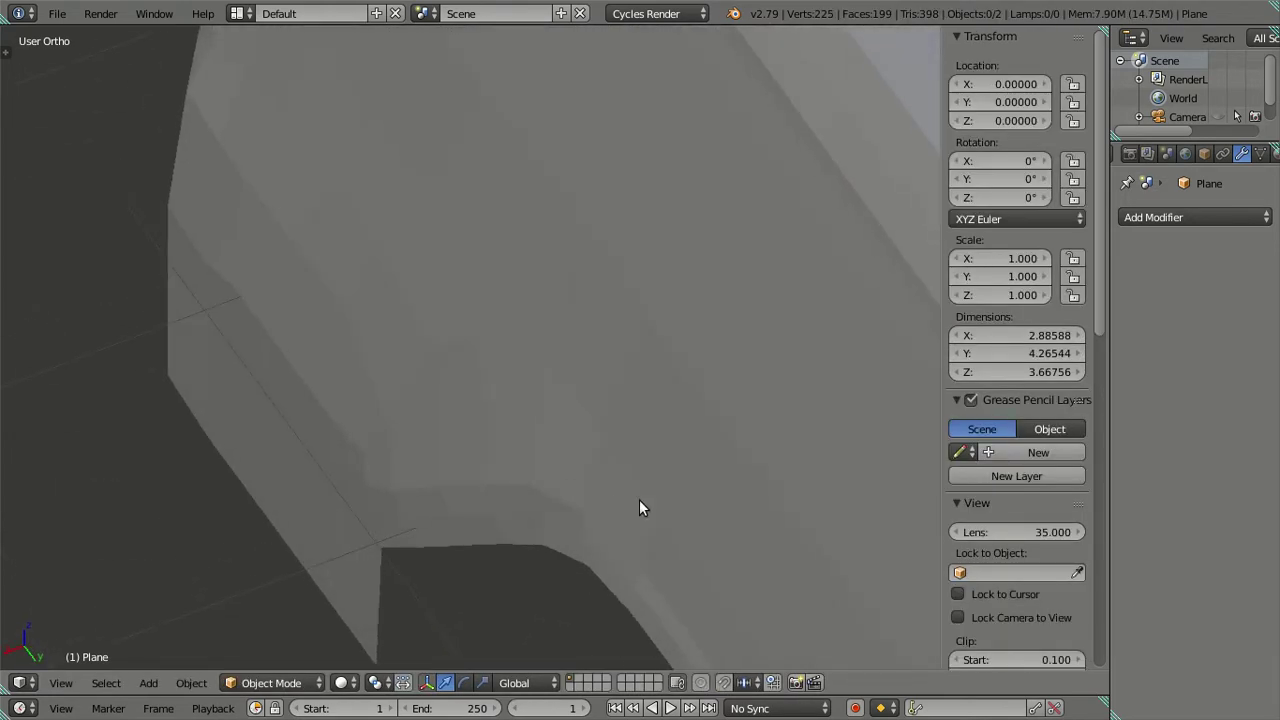
key(Tab)
scroll(601, 439, down, 2)
right_click(463, 363)
alt+right_click(514, 357)
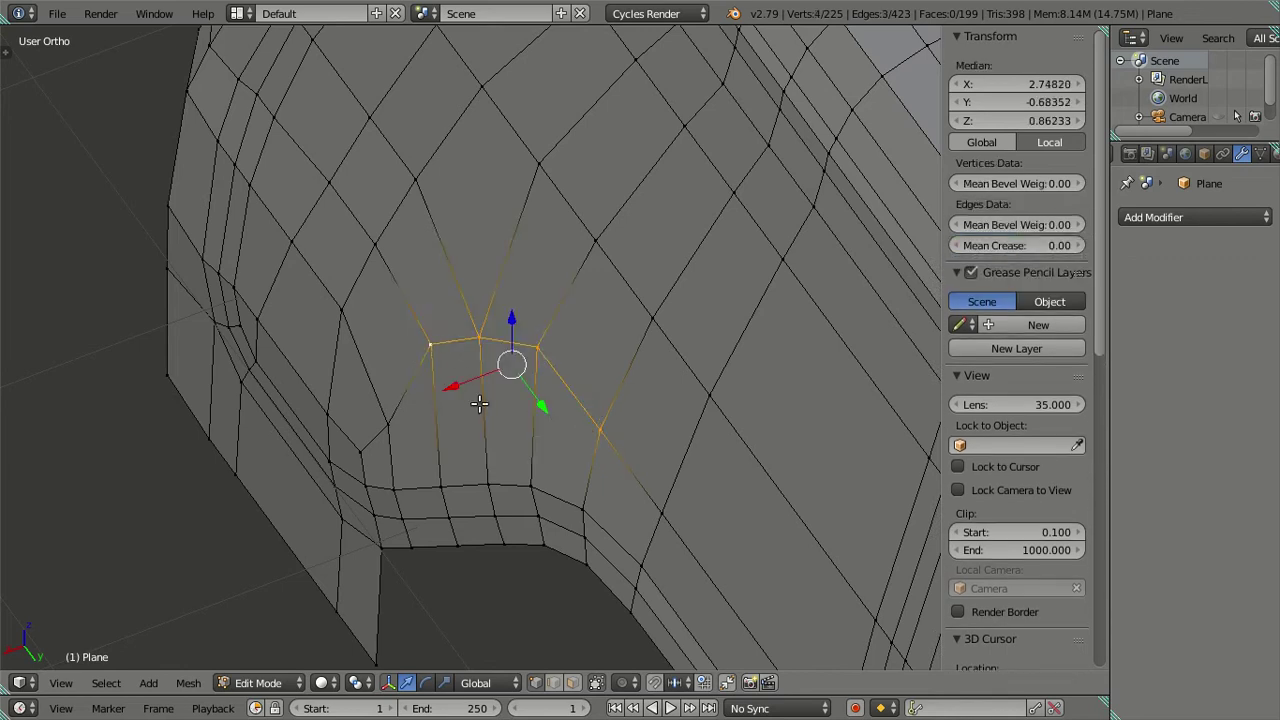
middle_drag(514, 357, 442, 410)
key(Tab)
key(Tab)
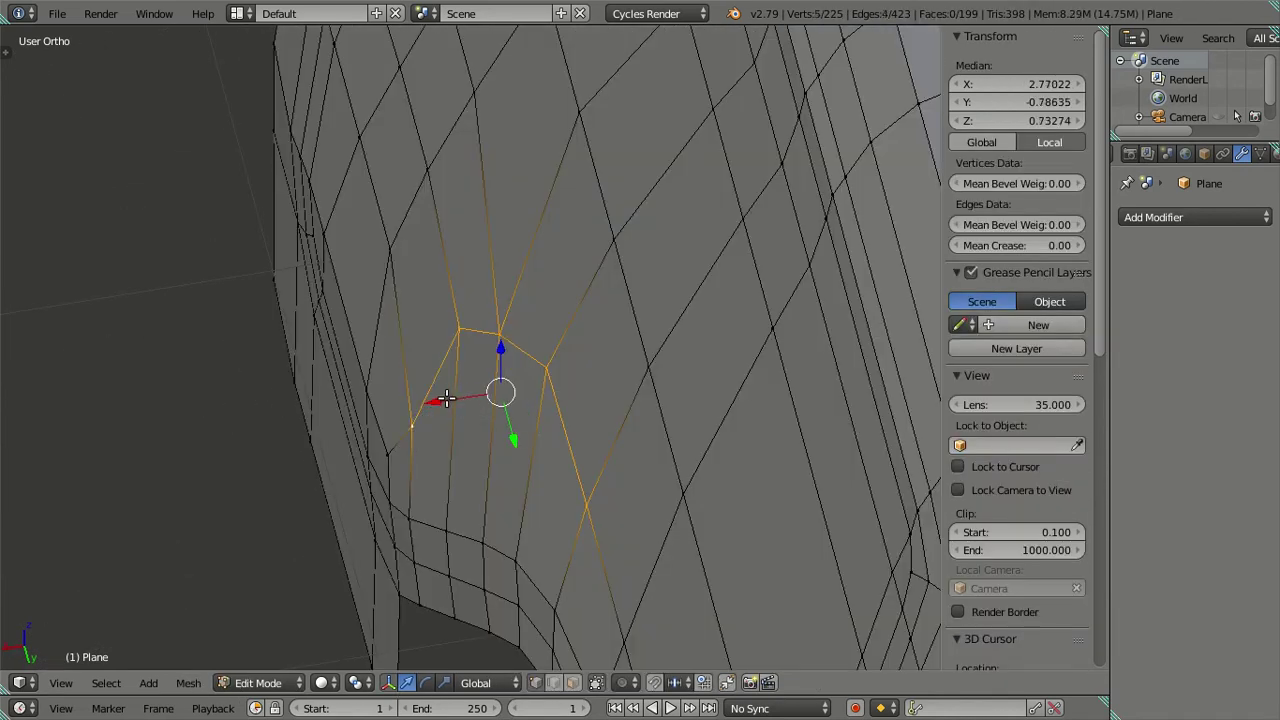
key(s)
click(441, 398)
key(Tab)
mouse_move(440, 398)
middle_down()
mouse_move(457, 414)
mouse_move(614, 374)
mouse_move(809, 260)
mouse_move(760, 306)
middle_up()
Push a path of vertices across the rear corner outward along X
key(Tab)
scroll(607, 388, down, 1)
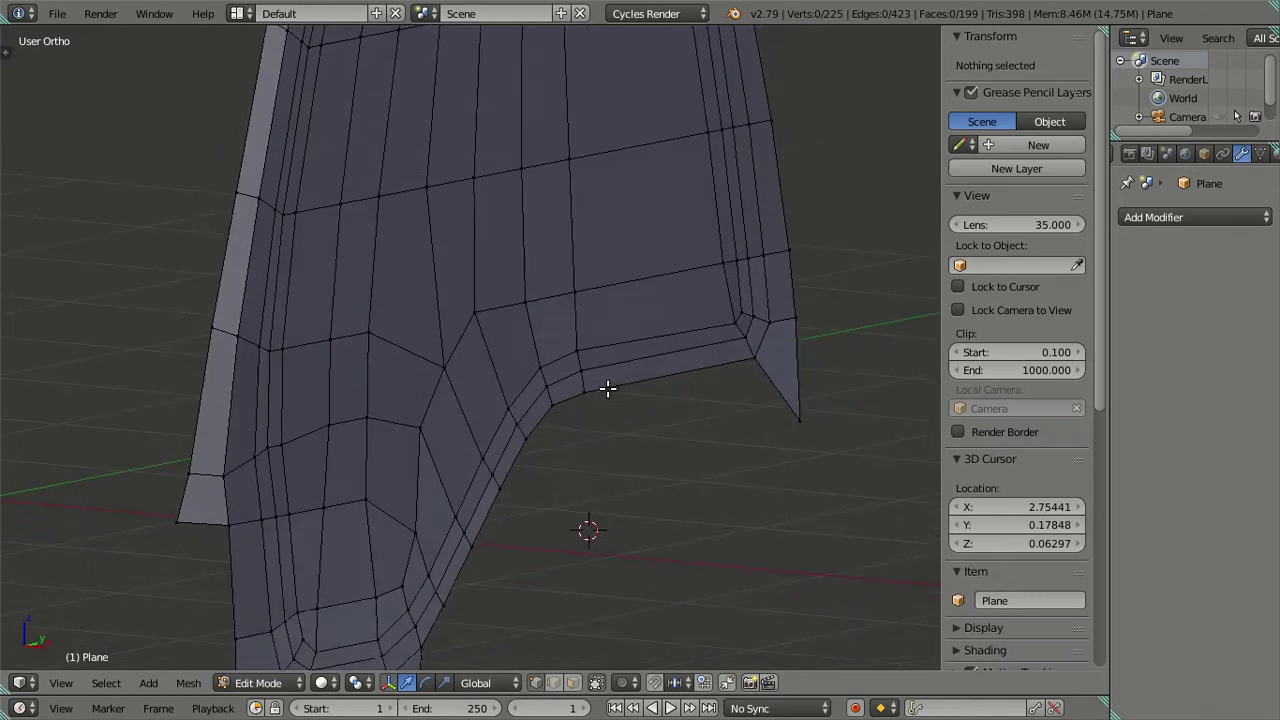
key(ctrl+z)
shift+right_click(457, 517)
shift+right_click(415, 530)
mouse_move(415, 530)
middle_down()
mouse_move(408, 503)
mouse_move(271, 531)
mouse_move(447, 387)
middle_up()
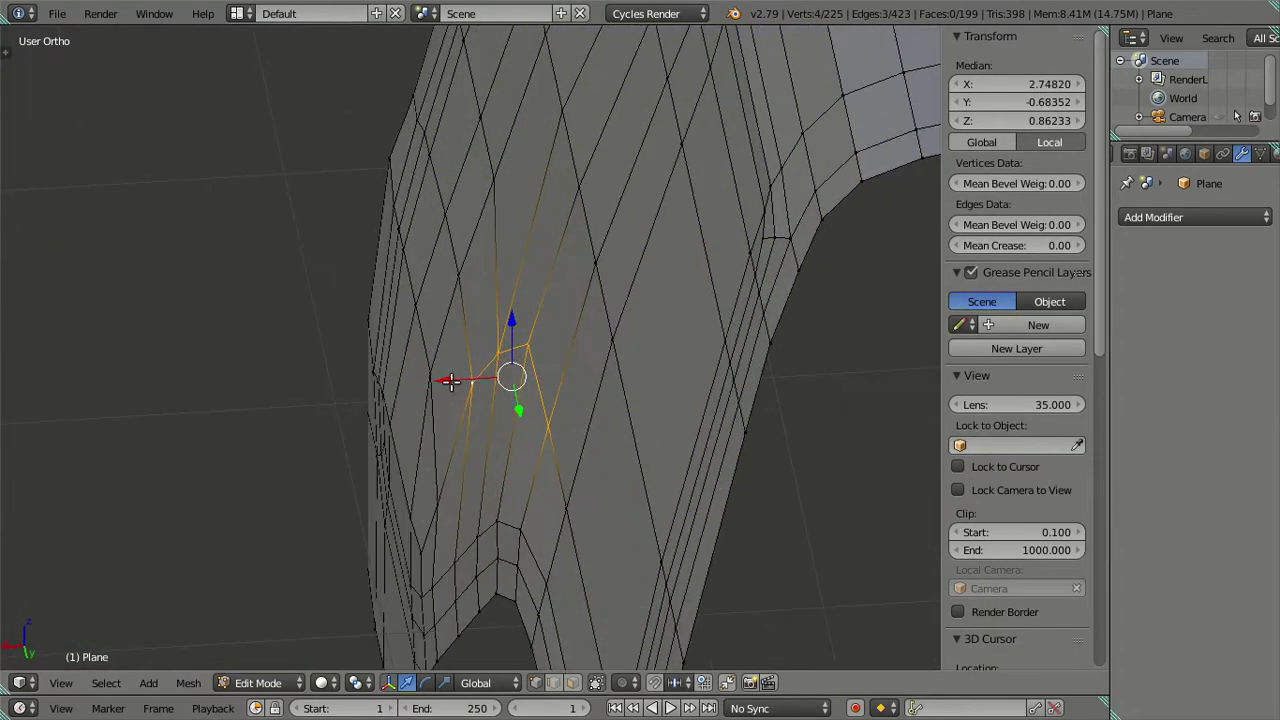
drag(450, 381, 446, 380)
key(Tab)
mouse_move(446, 377)
middle_down()
mouse_move(440, 400)
mouse_move(469, 463)
middle_up()
scroll(625, 303, up, 4)
mouse_move(625, 303)
middle_down()
mouse_move(753, 272)
mouse_move(514, 435)
mouse_move(491, 294)
mouse_move(457, 309)
mouse_move(486, 303)
mouse_move(449, 471)
mouse_move(469, 351)
middle_up()
key(Tab)
Slide two neighbouring rear-corner vertices slightly along X, one to X 2.71876
right_click(468, 360)
drag(434, 366, 425, 367)
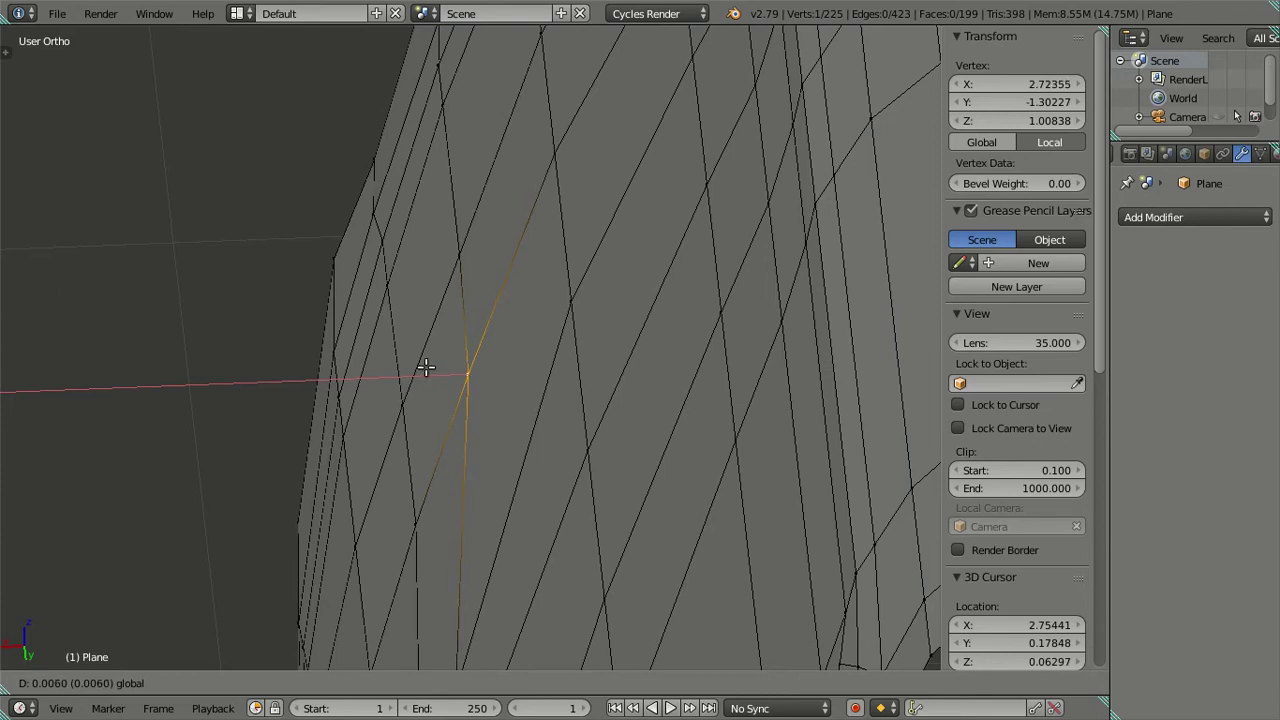
right_click(461, 254)
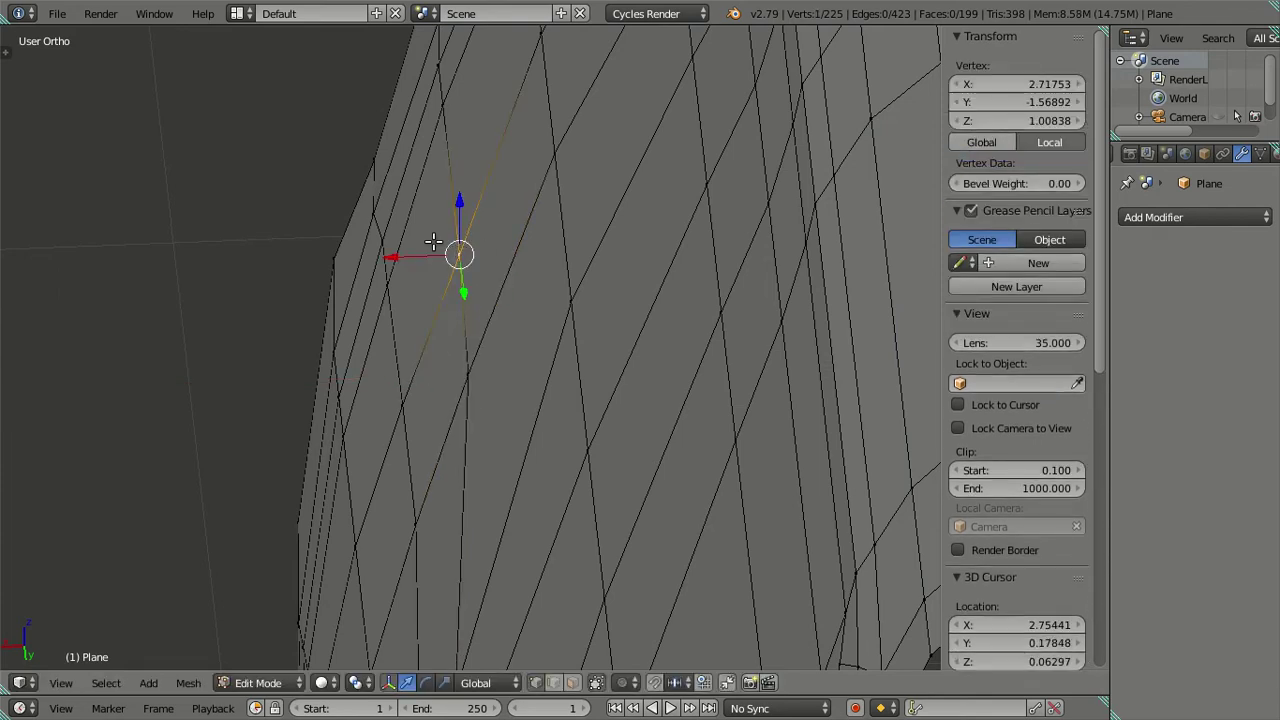
key(g)
right_click(420, 254)
Orbit and zoom around the cab in Object Mode to check the rear corner's curve
middle_drag(420, 254, 447, 347)
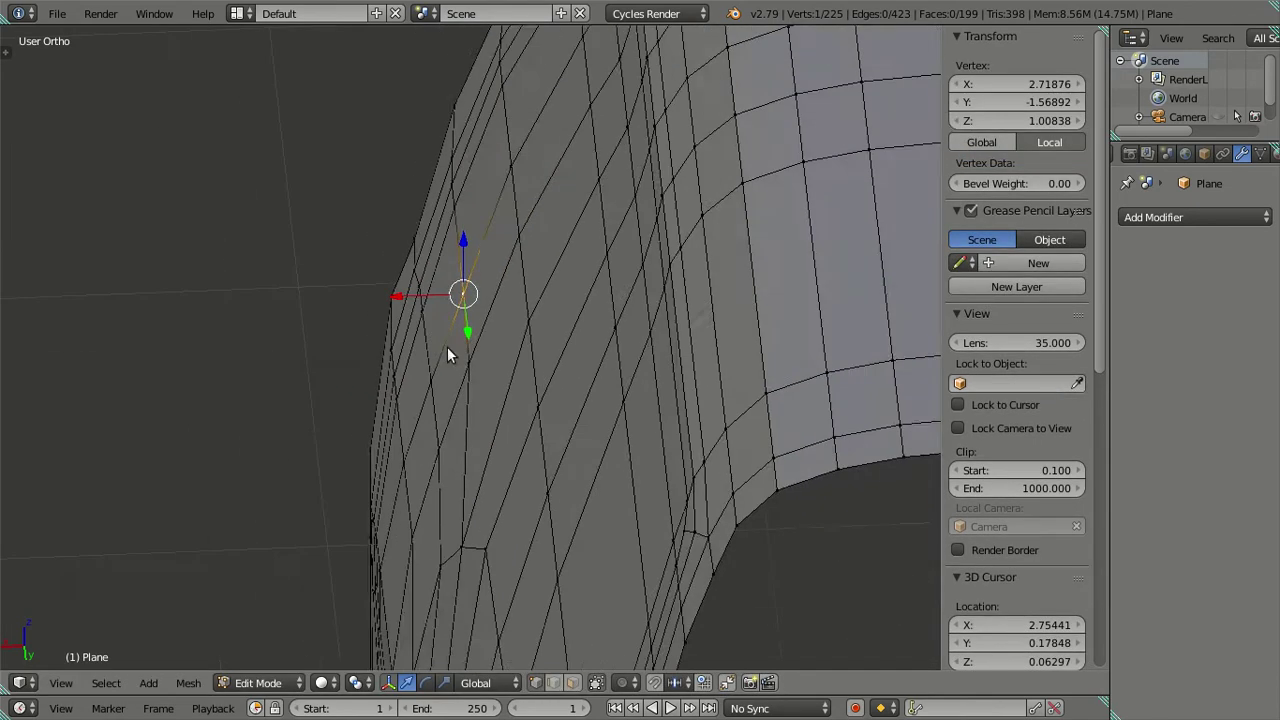
key(Tab)
scroll(548, 387, down, 3)
scroll(600, 360, down, 2)
scroll(660, 290, down, 2)
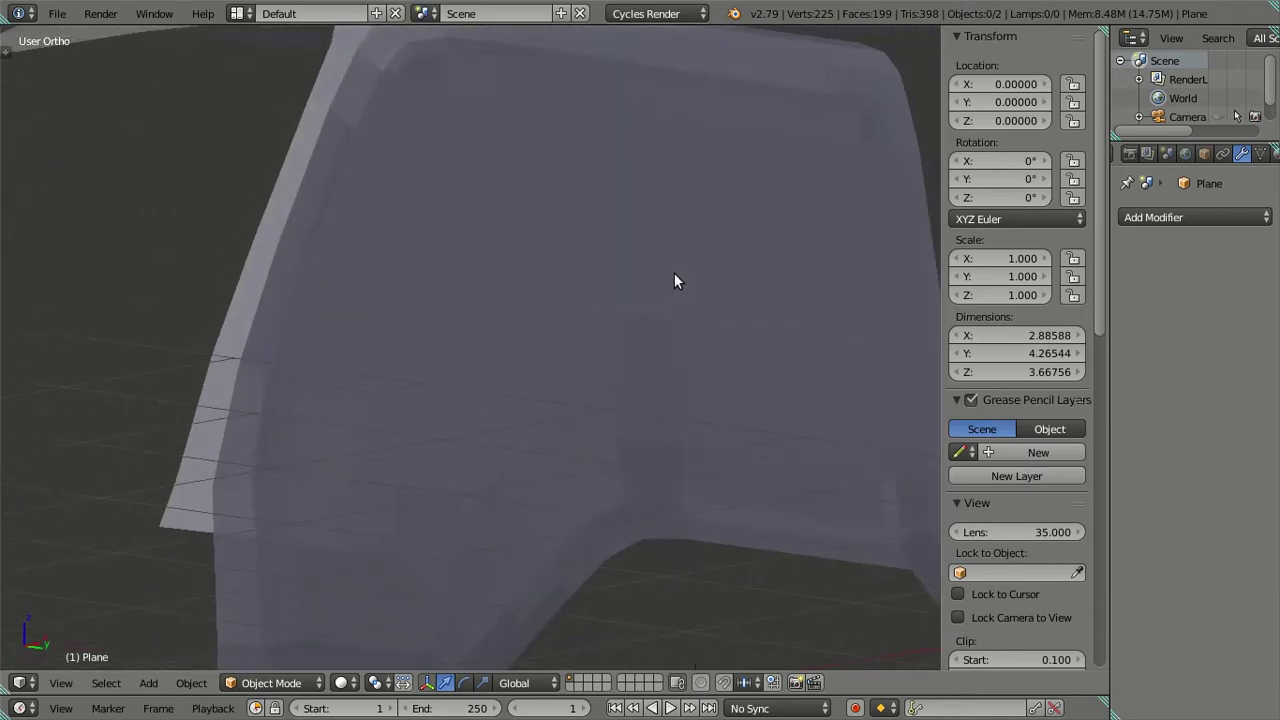
scroll(644, 418, down, 2)
mouse_move(644, 418)
middle_down()
mouse_move(505, 261)
mouse_move(592, 434)
mouse_move(511, 352)
mouse_move(514, 384)
middle_up()
scroll(514, 384, up, 2)
scroll(473, 390, up, 2)
scroll(508, 395, up, 2)
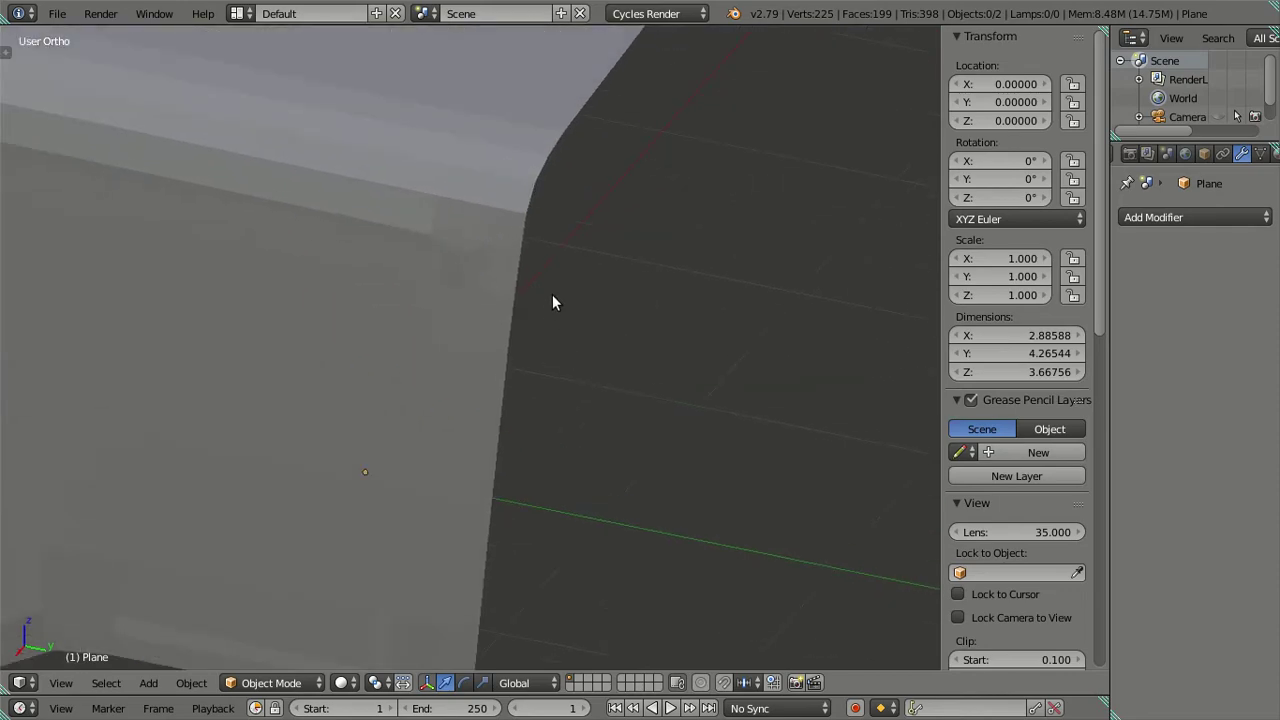
Inspect the curved band close up and from above, then return to Right Ortho over the photo
key(Tab)
mouse_move(505, 309)
middle_down()
mouse_move(450, 340)
mouse_move(400, 334)
mouse_move(411, 449)
mouse_move(408, 420)
mouse_move(337, 491)
mouse_move(600, 434)
middle_up()
scroll(411, 449, up, 2)
scroll(411, 449, down, 3)
scroll(528, 443, down, 2)
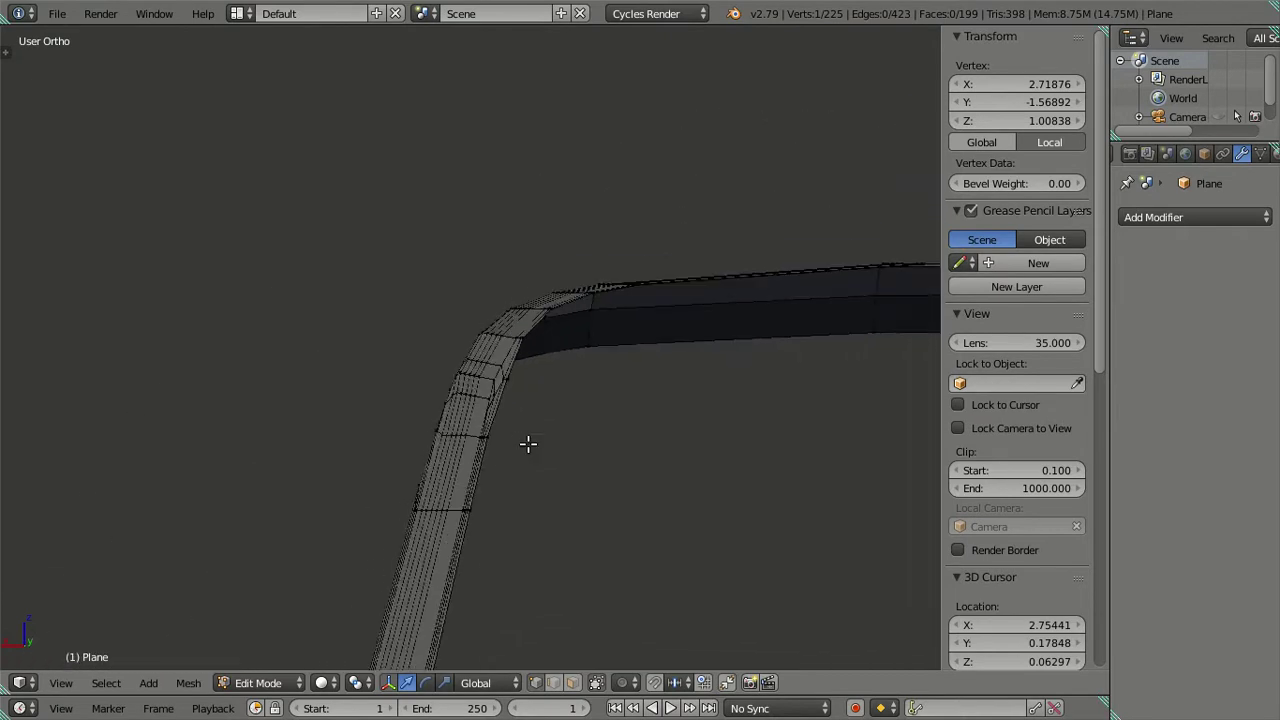
key(Tab)
mouse_move(405, 432)
middle_down()
mouse_move(654, 517)
mouse_move(552, 434)
mouse_move(570, 416)
mouse_move(583, 331)
mouse_move(537, 323)
mouse_move(517, 391)
mouse_move(489, 375)
middle_up()
key(KP_3)
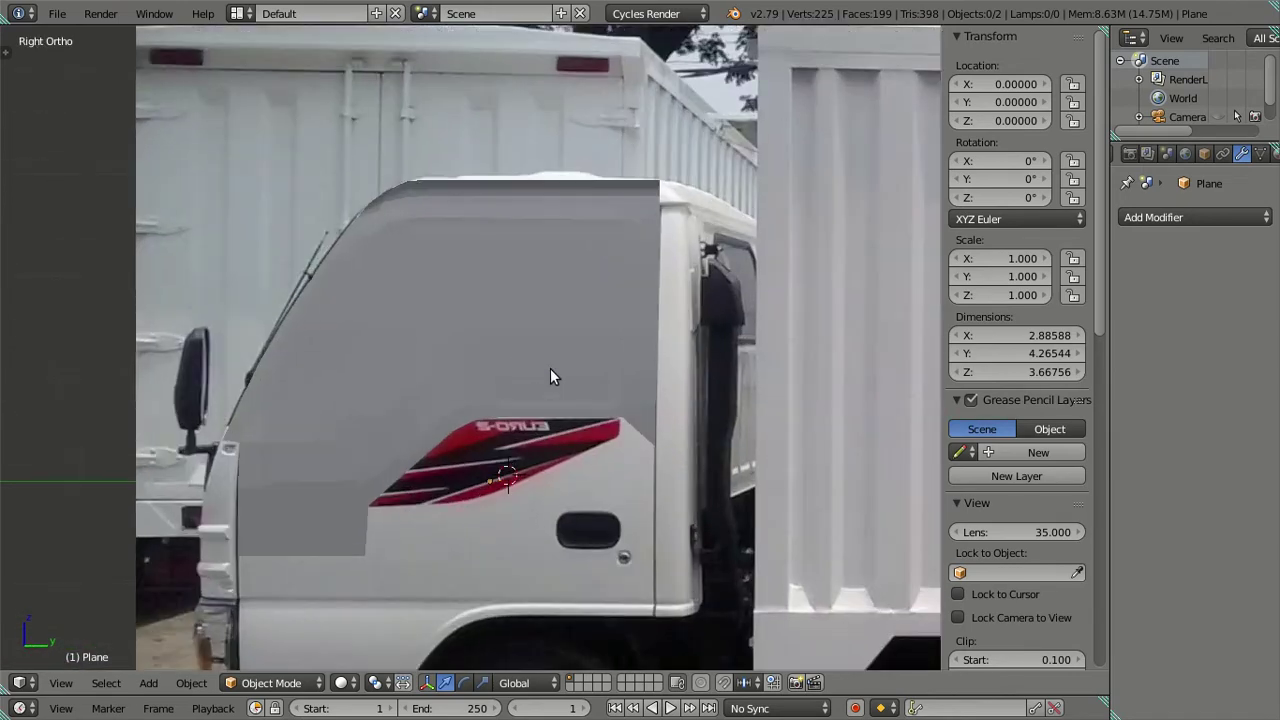
Enter Edit Mode on the cab mesh with a see-through wireframe display
key(Tab)
key(z)
scroll(602, 375, up, 2)
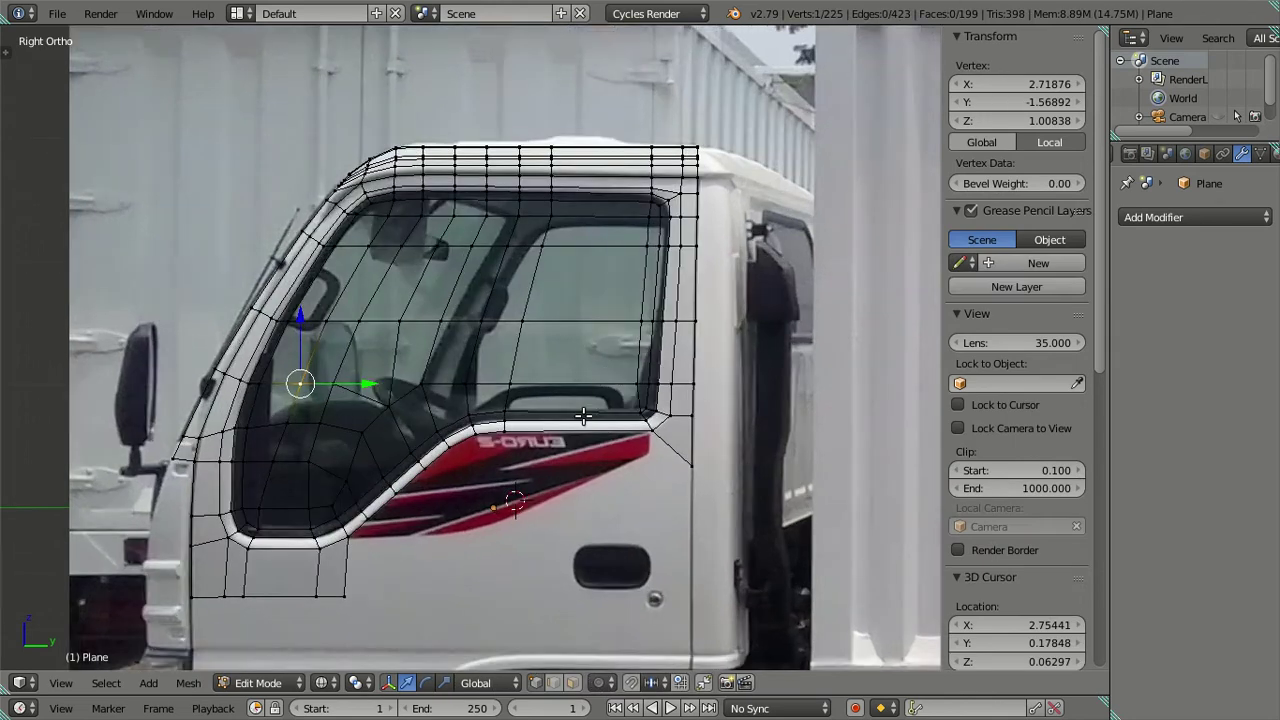
ctrl+scroll(560, 360, down, 3)
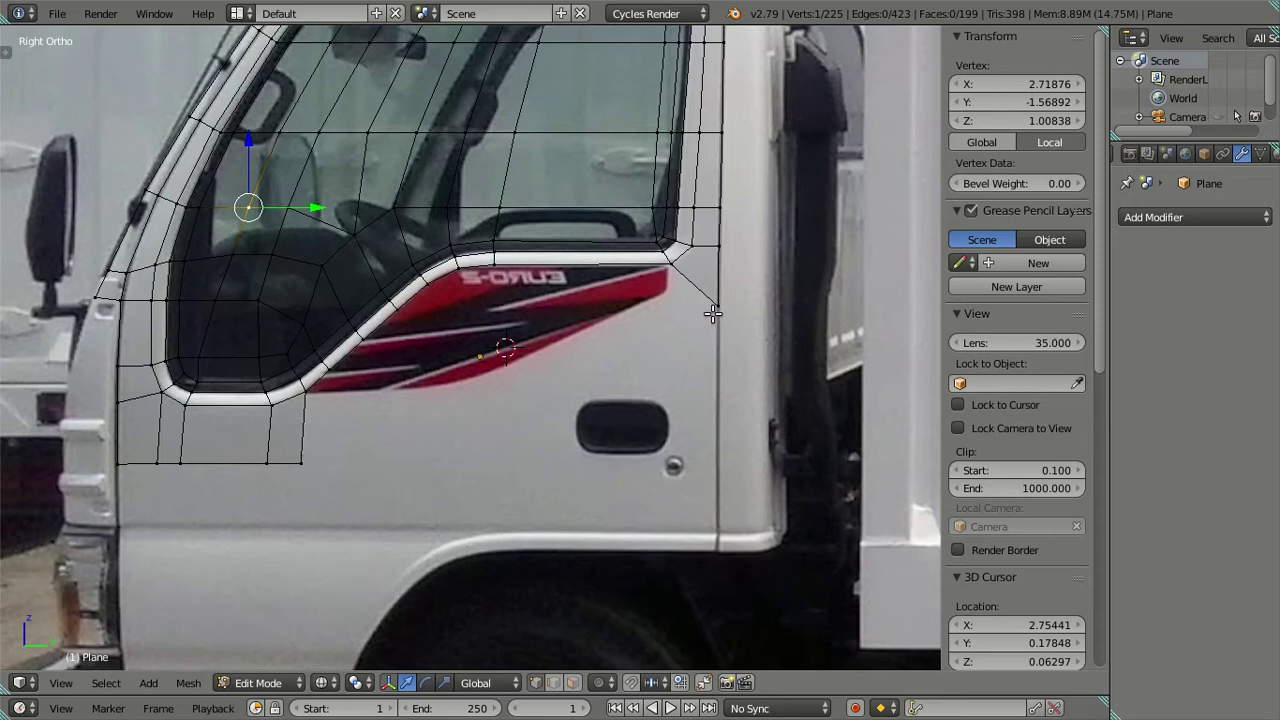
Extrude vertices along the door's bottom edge and fill the first face under the window corner
right_click(301, 462)
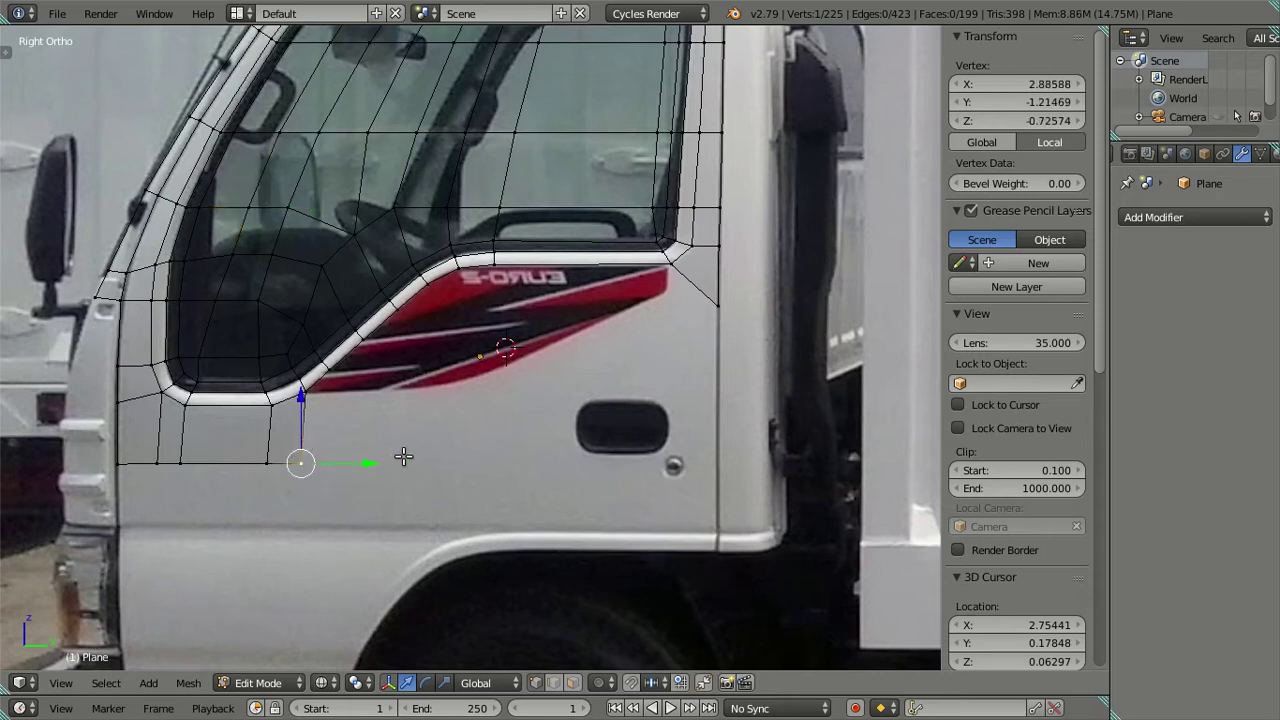
key(e)
key(y)
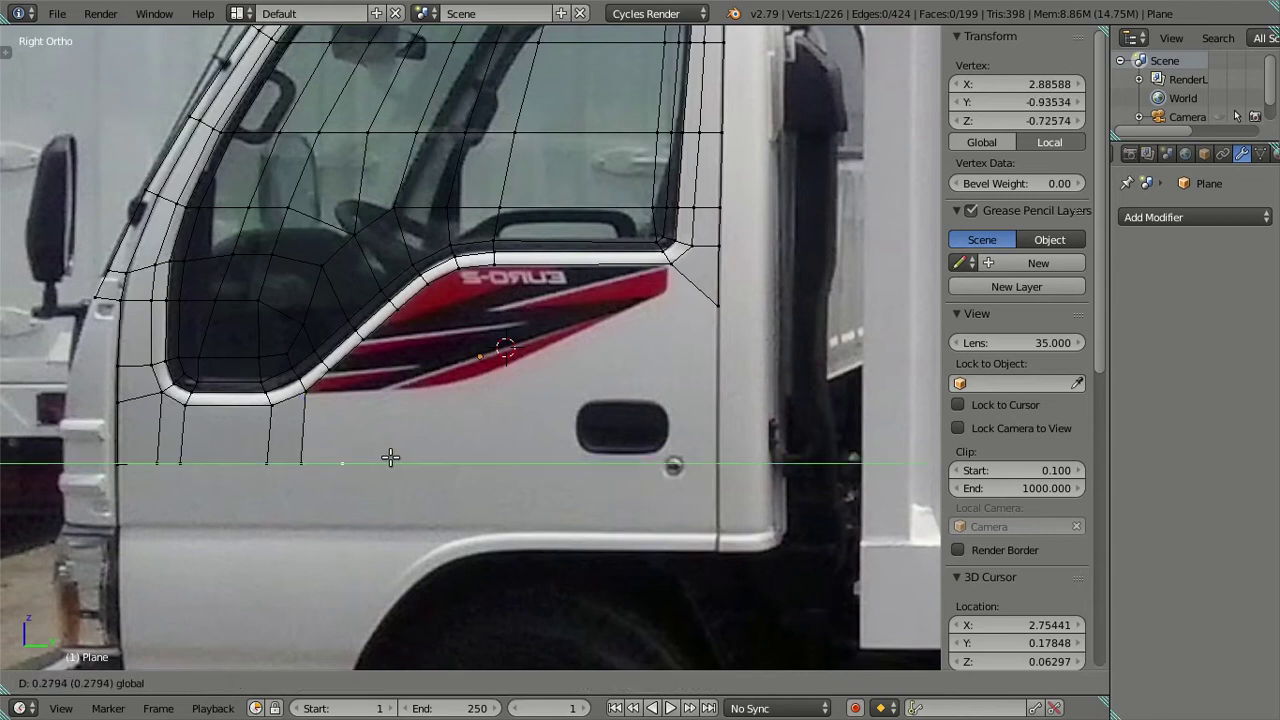
click(390, 458)
ctrl+right_click(327, 368)
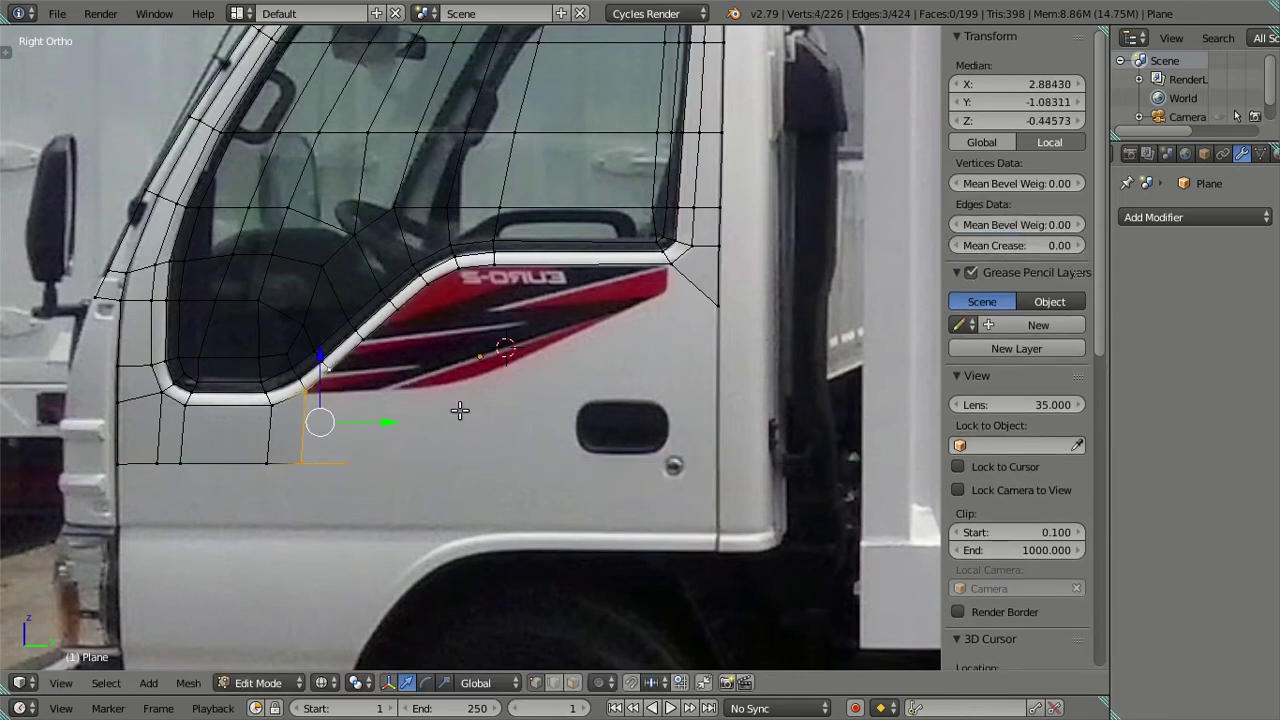
right_click(365, 462)
key(e)
key(y)
drag(405, 462, 460, 456)
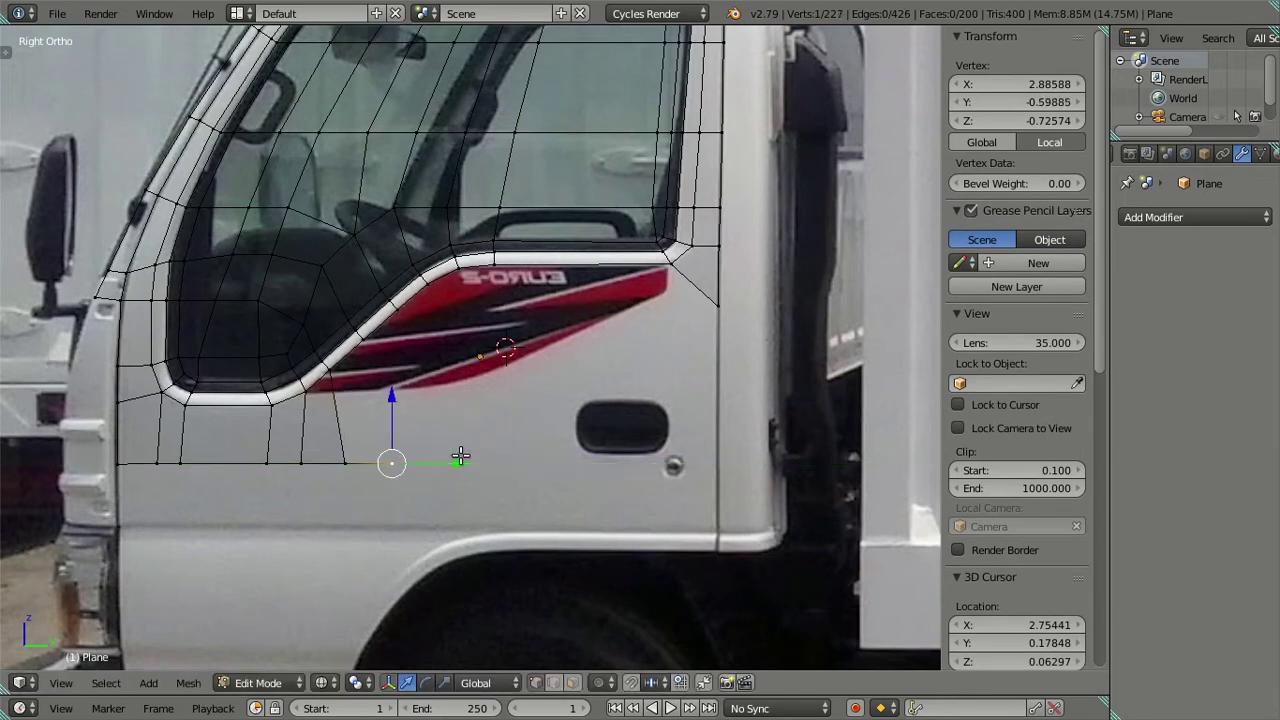
ctrl+right_click(362, 339)
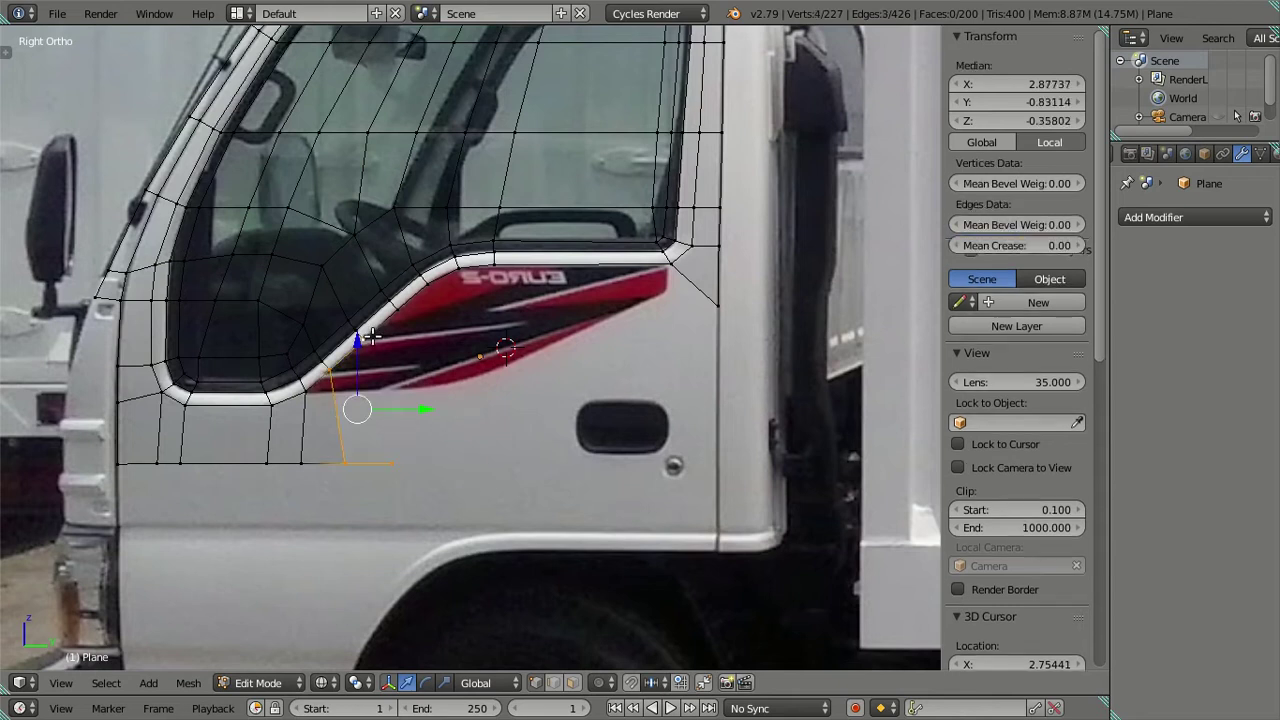
key(f)
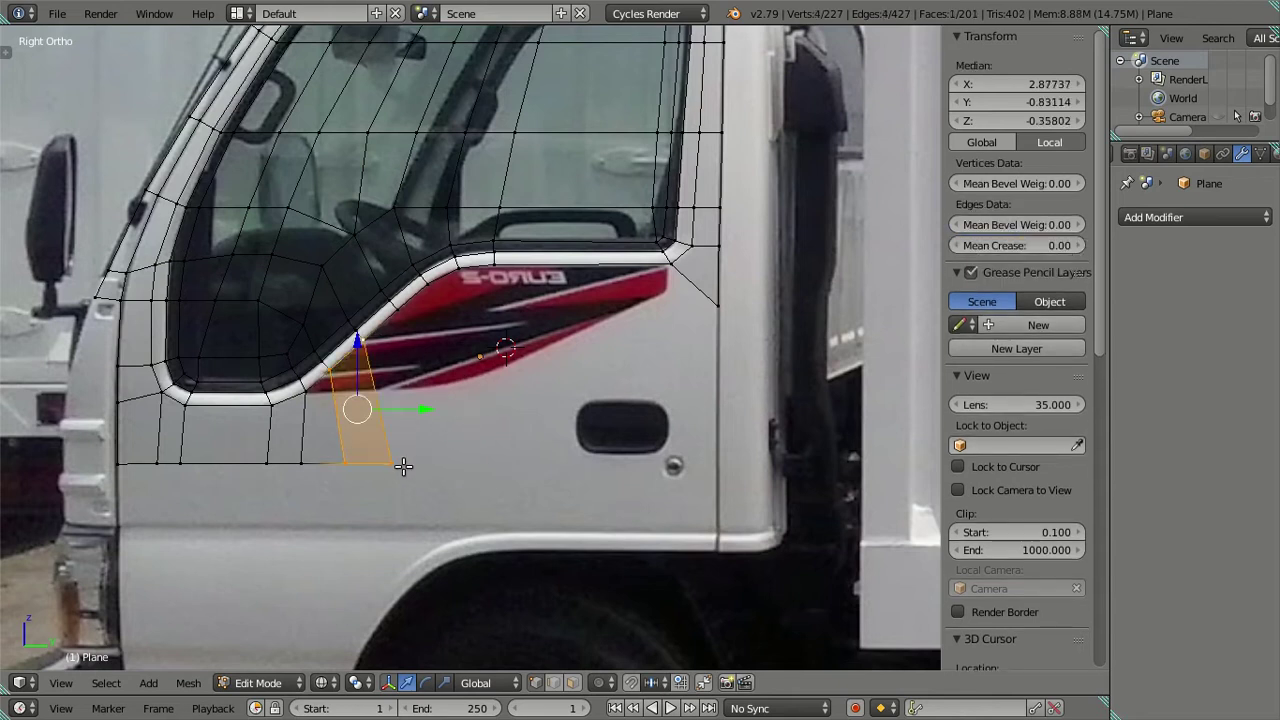
Extend the bottom edge by another vertex and fill a face under the slanted window edge
right_click(403, 466)
key(e)
key(Escape)
key(g)
key(y)
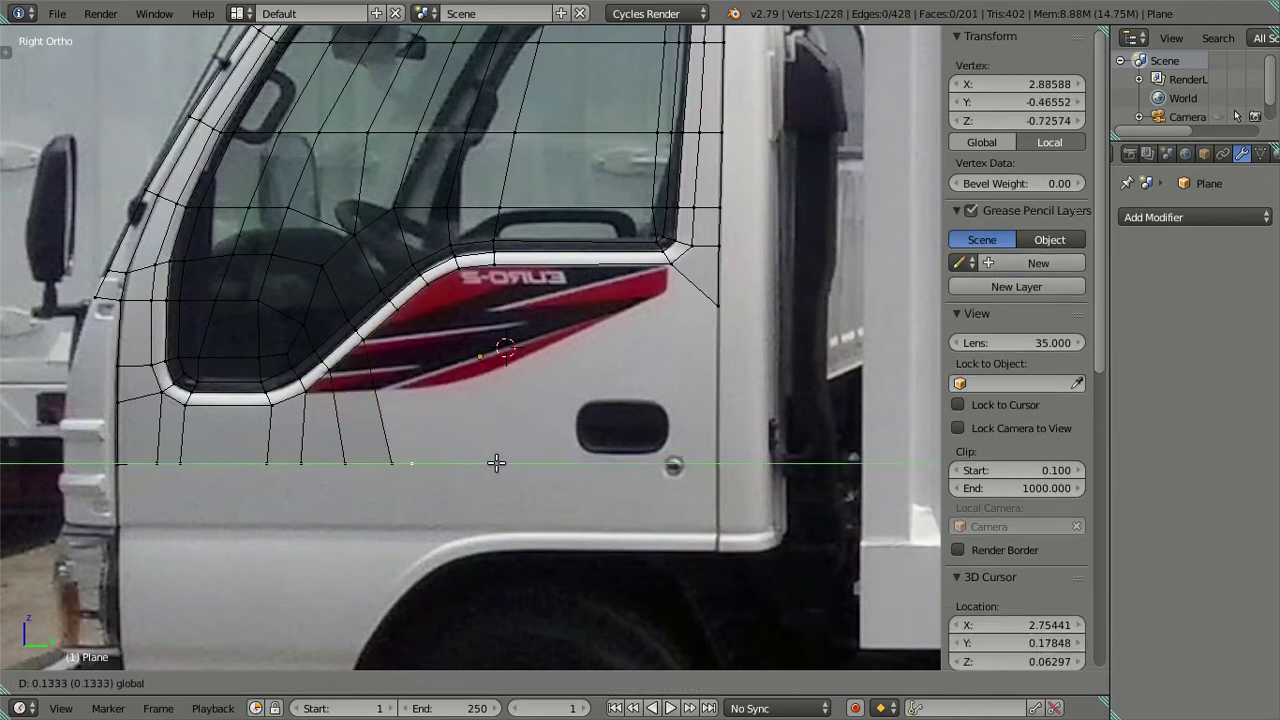
click(521, 462)
ctrl+right_click(400, 308)
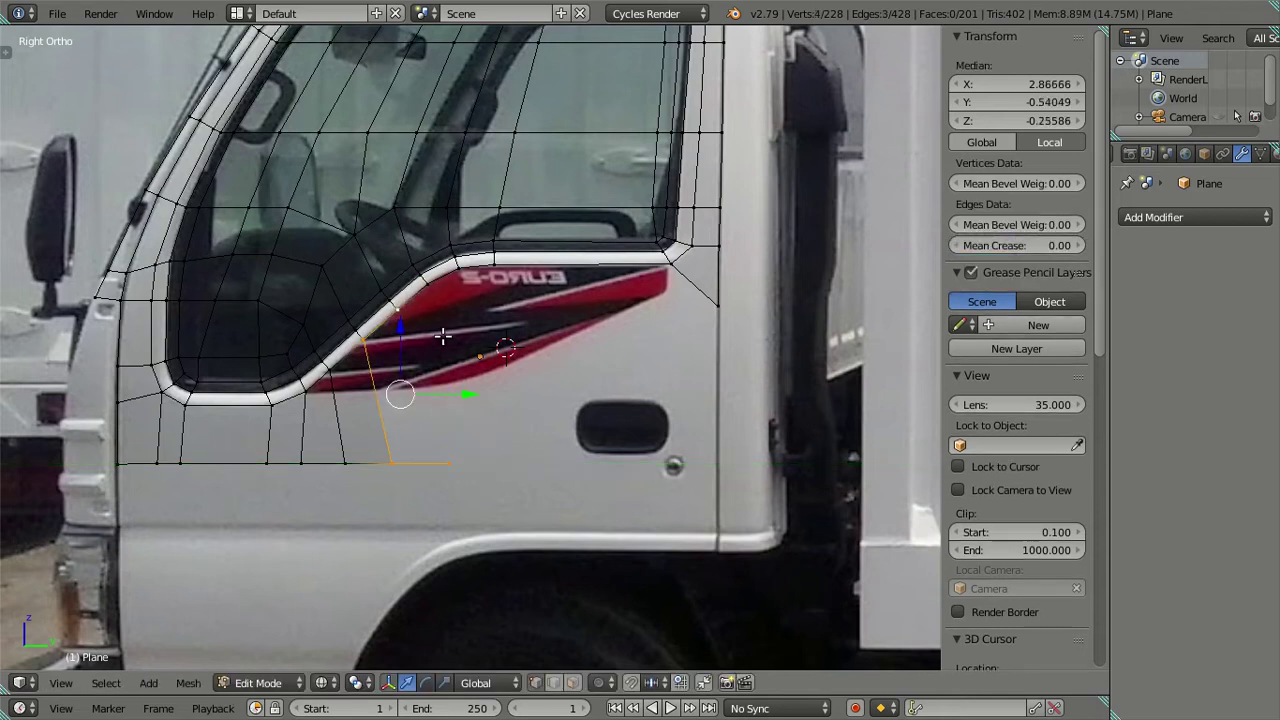
key(f)
Add the next bottom-edge vertex and fill the third face up to the window frame
right_click(449, 462)
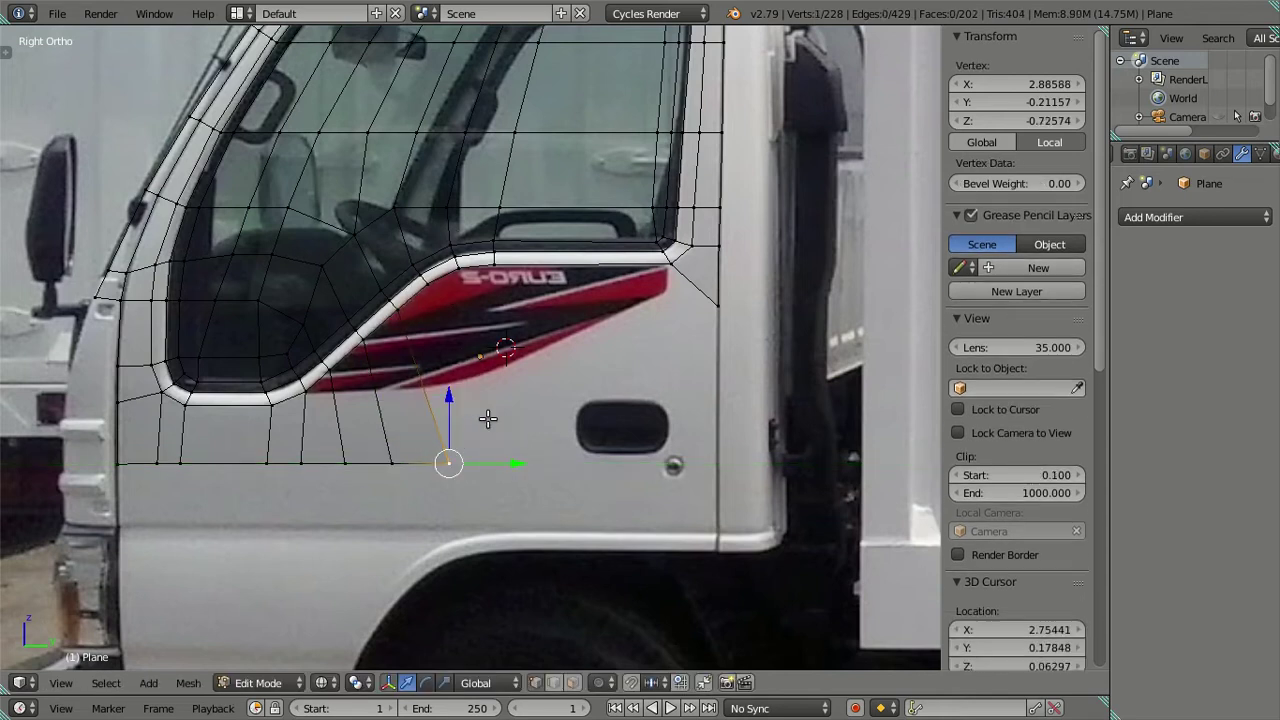
key(e)
key(Escape)
drag(497, 464, 553, 465)
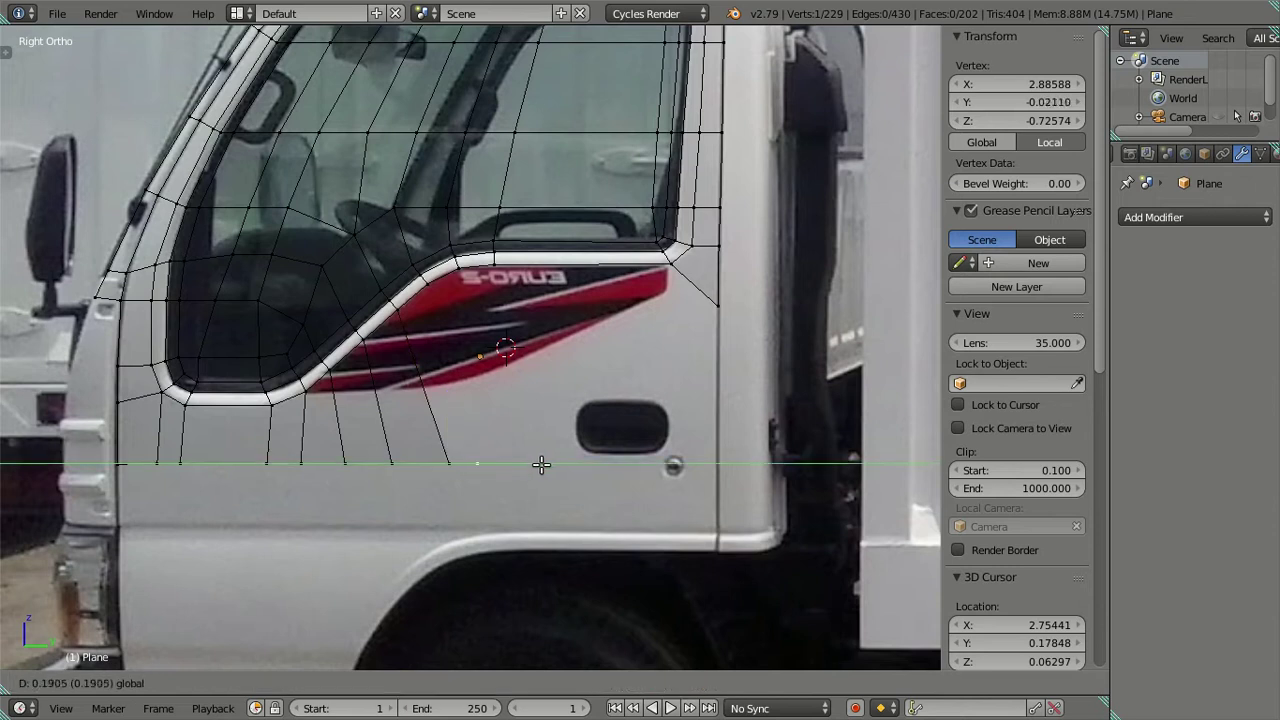
click(553, 465)
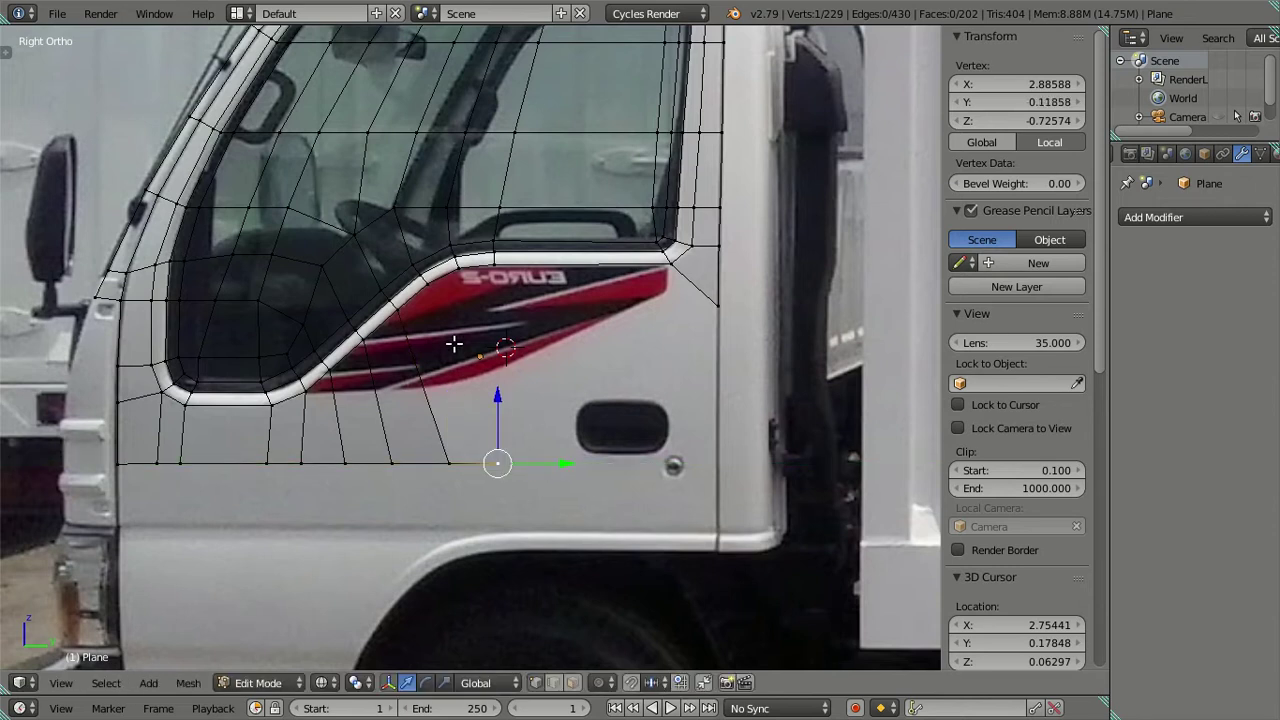
ctrl+right_click(442, 292)
key(f)
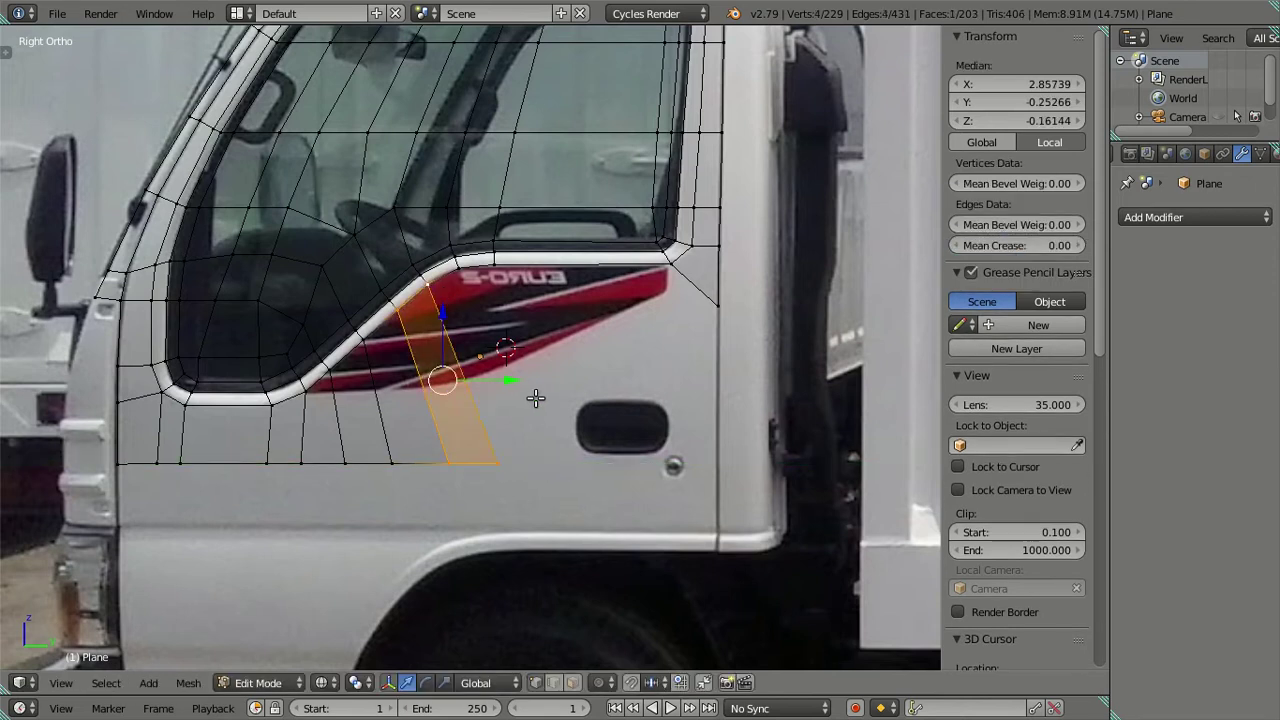
key(a)
Join a new bottom vertex to the window's lower frame and fill the fourth face
right_click(466, 282)
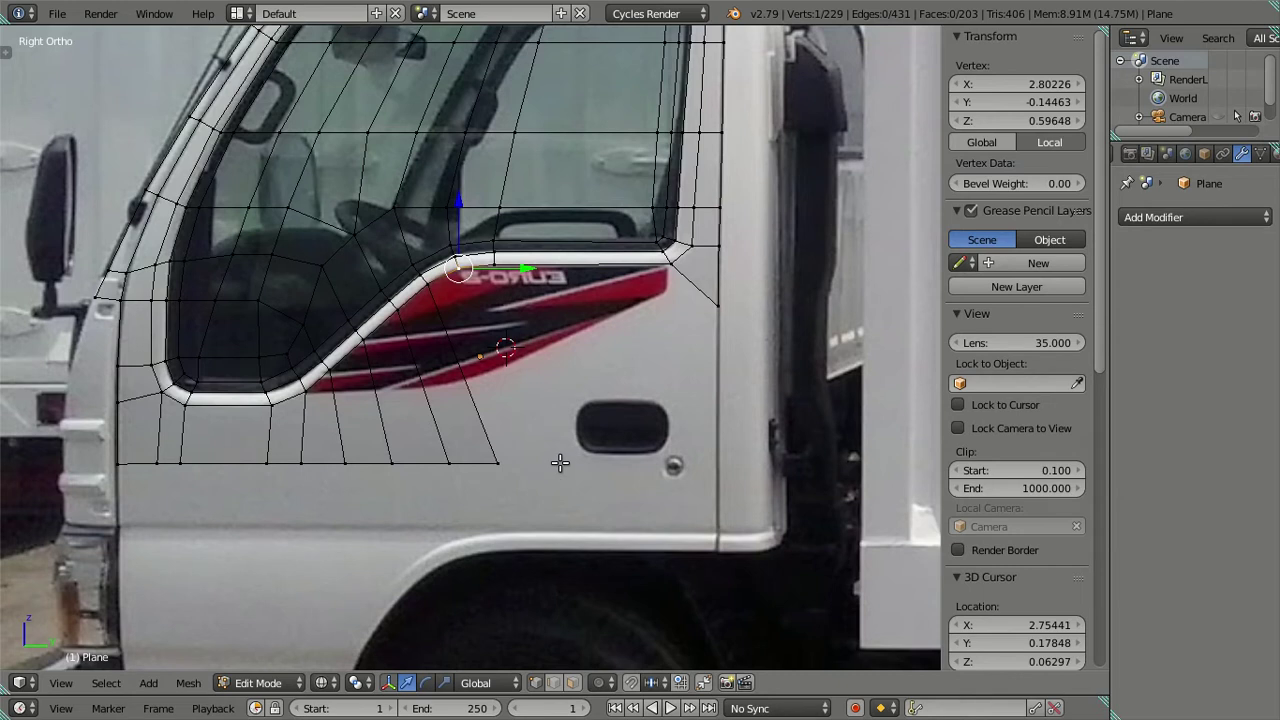
ctrl+right_click(532, 466)
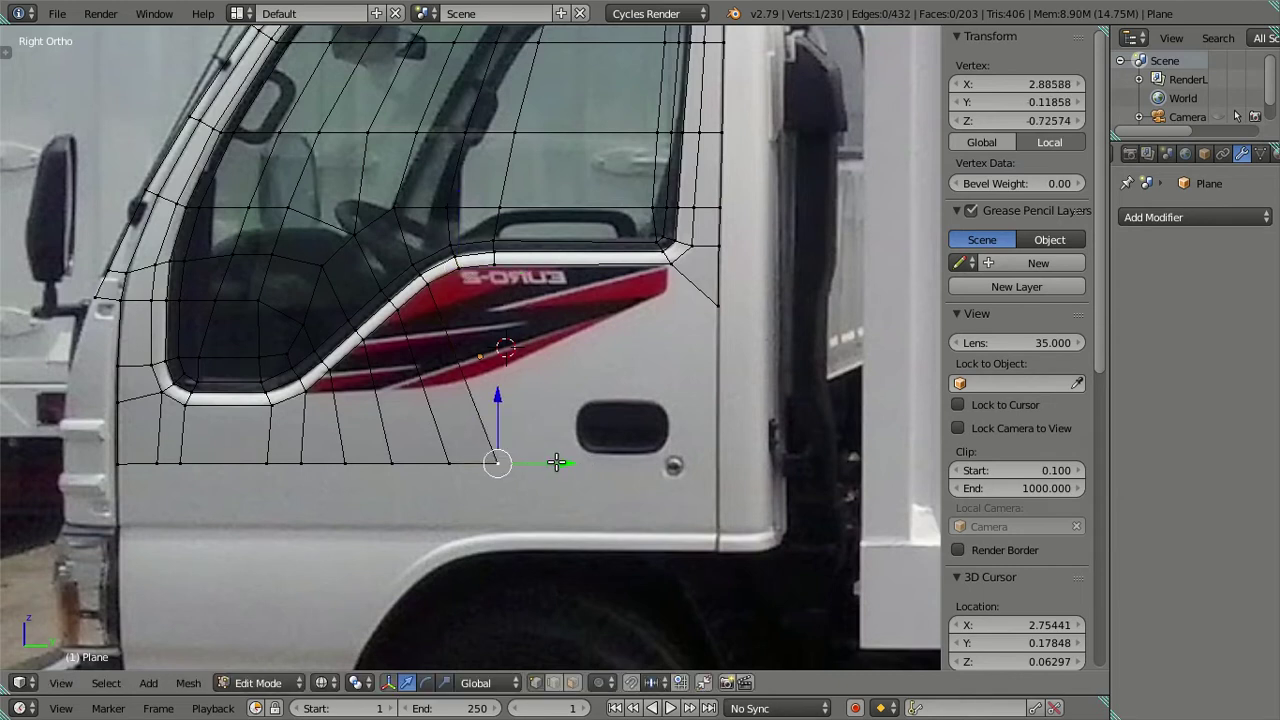
drag(557, 462, 611, 462)
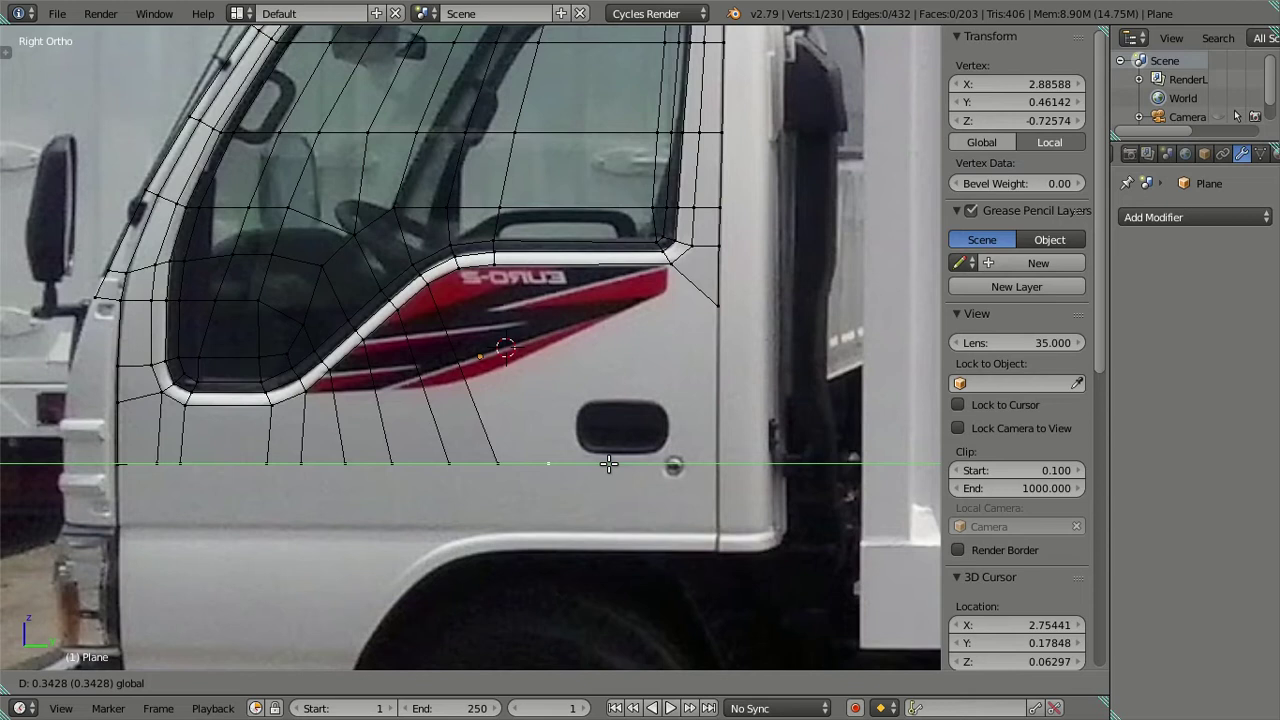
click(609, 463)
ctrl+right_click(468, 293)
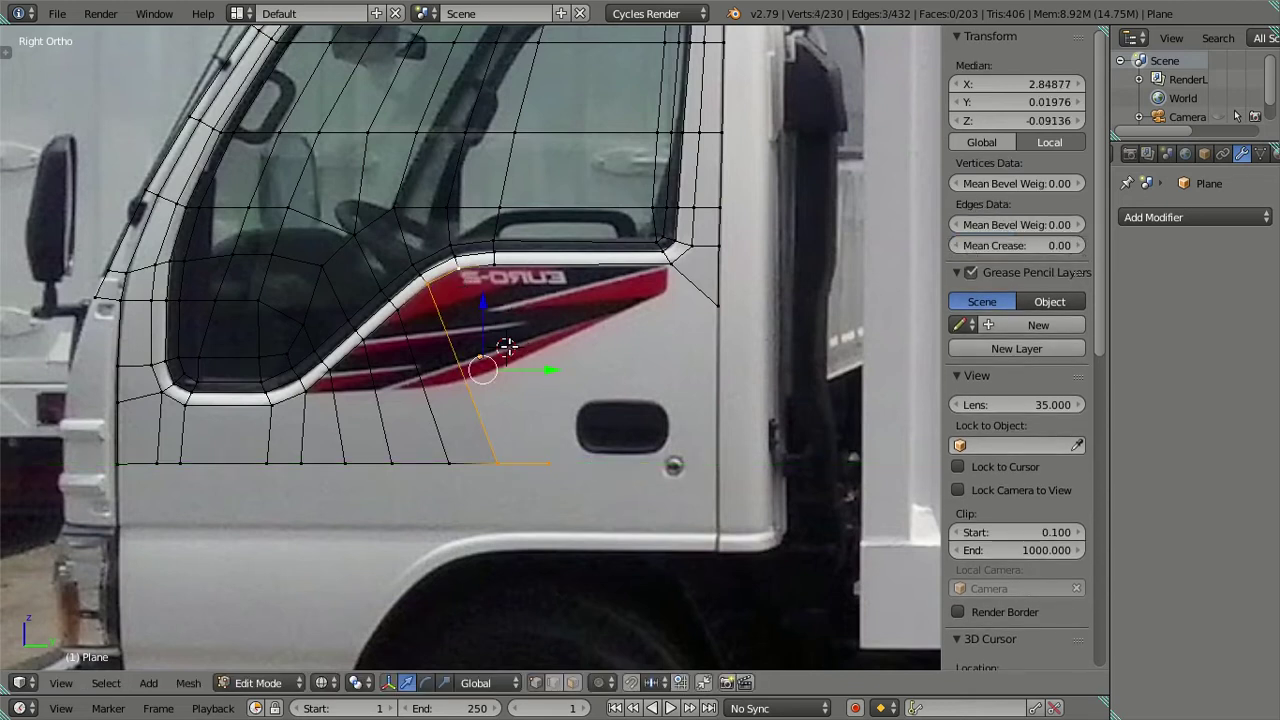
key(f)
Slide two bottom-edge vertices horizontally to space them evenly toward the door handle
right_click(545, 461)
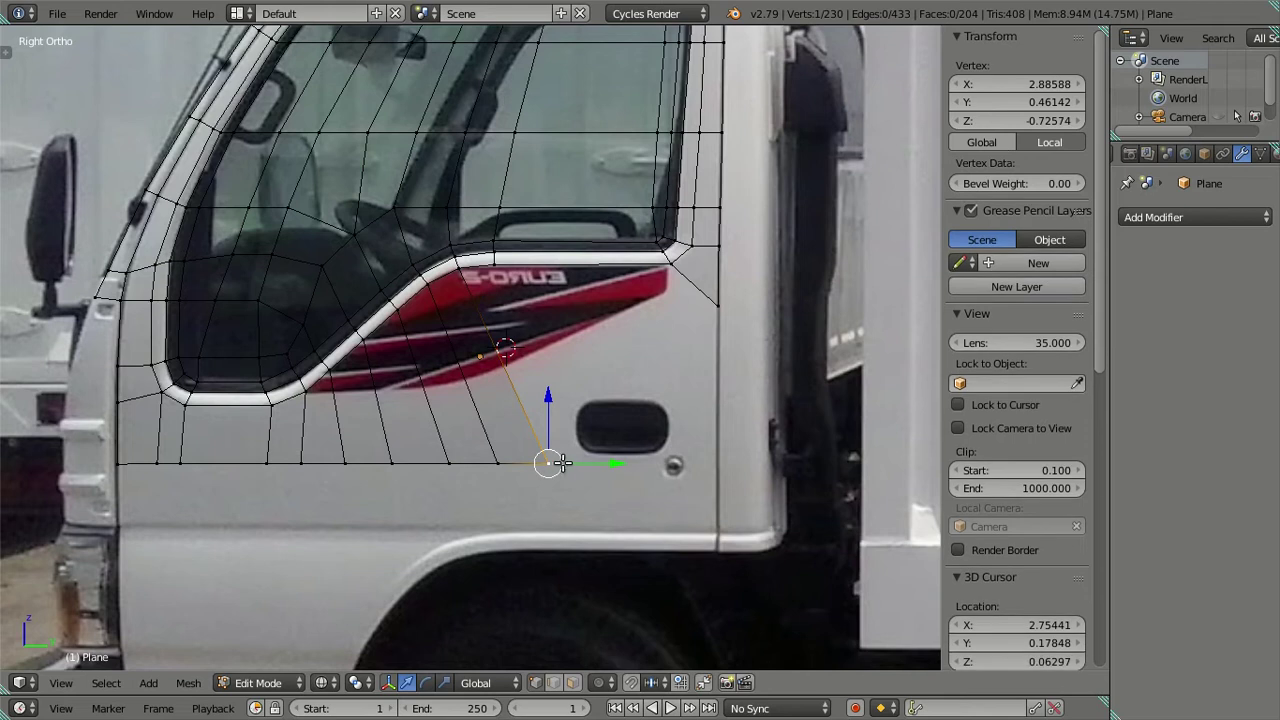
key(g)
key(y)
click(559, 459)
right_click(497, 463)
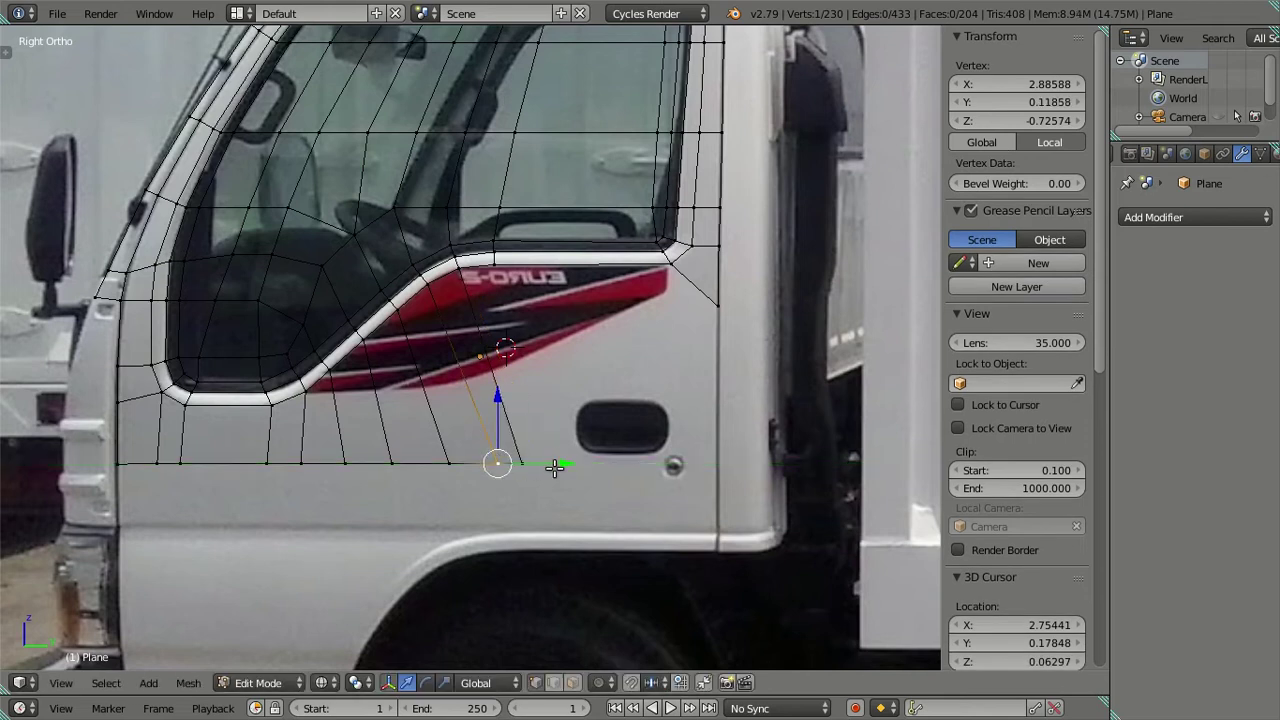
key(g)
key(y)
click(543, 464)
Extrude a final vertex to the end of the bottom edge and fill the last face
right_click(495, 268)
right_click(549, 463)
key(e)
key(y)
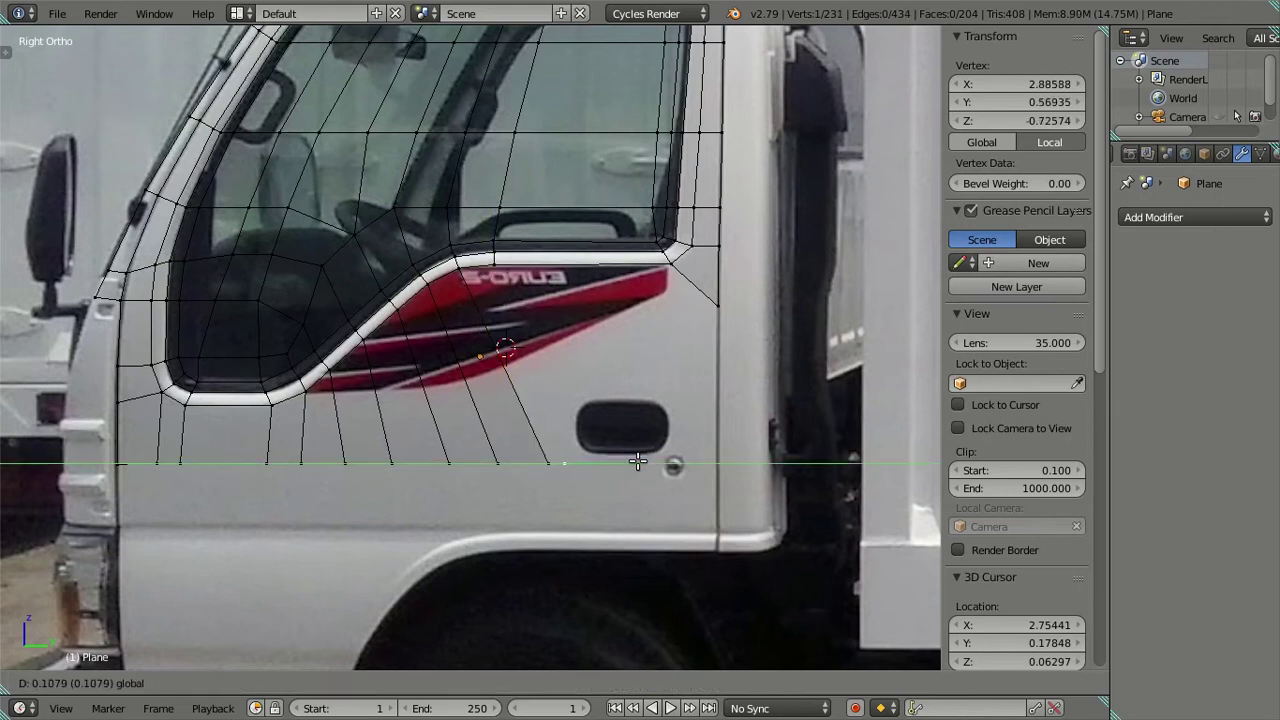
click(660, 463)
right_click(500, 268)
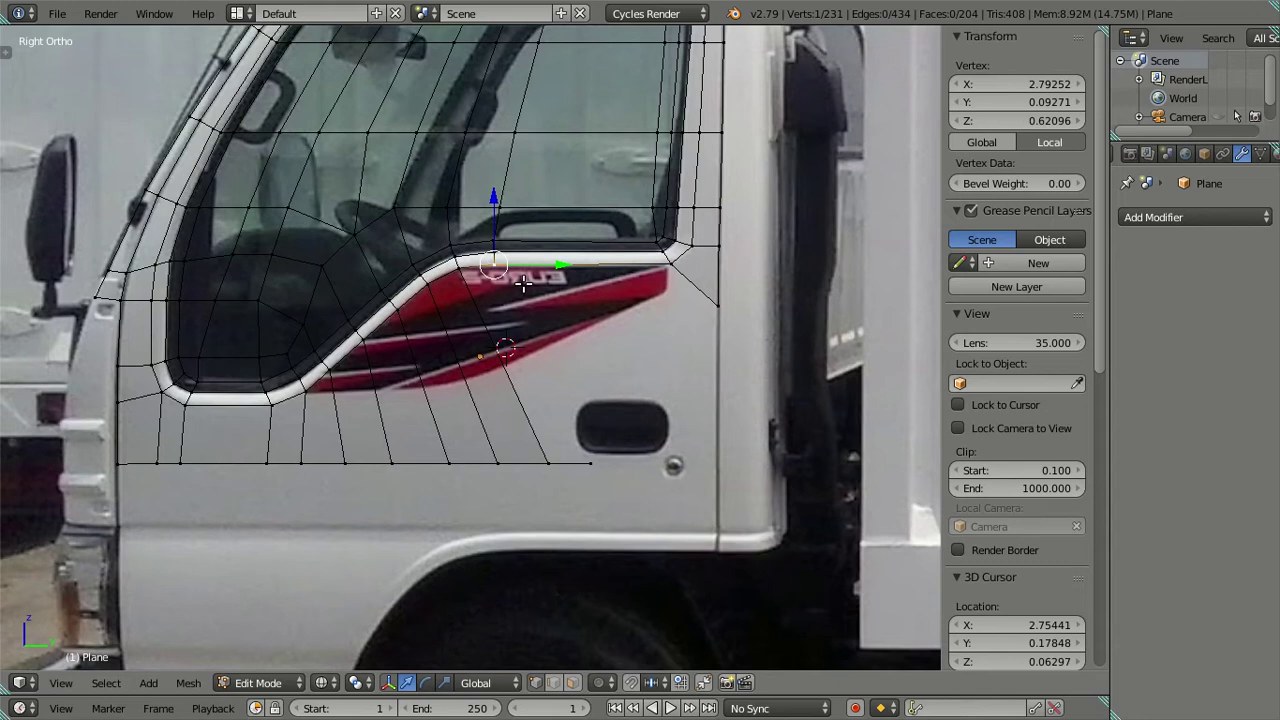
shift+right_click(600, 460)
key(f)
key(a)
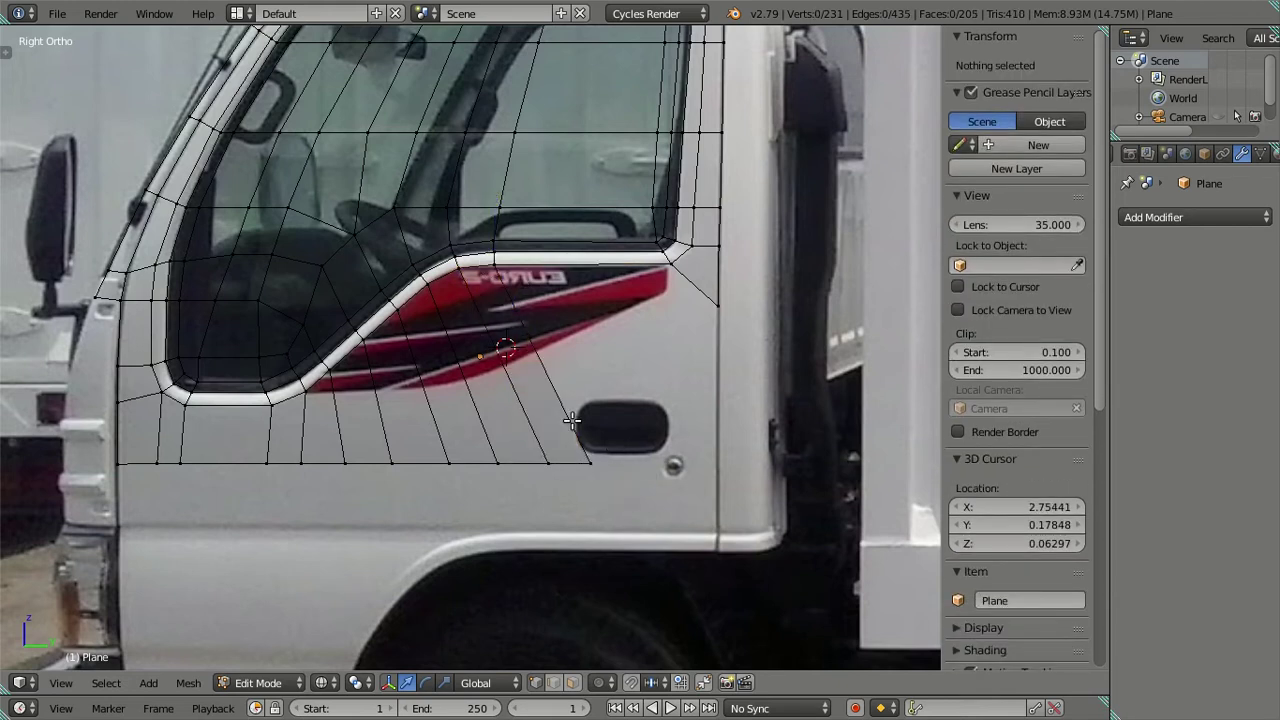
Copy the Z height of the vertex at the window's lower corner
right_click(262, 414)
key(g)
key(y)
key(Escape)
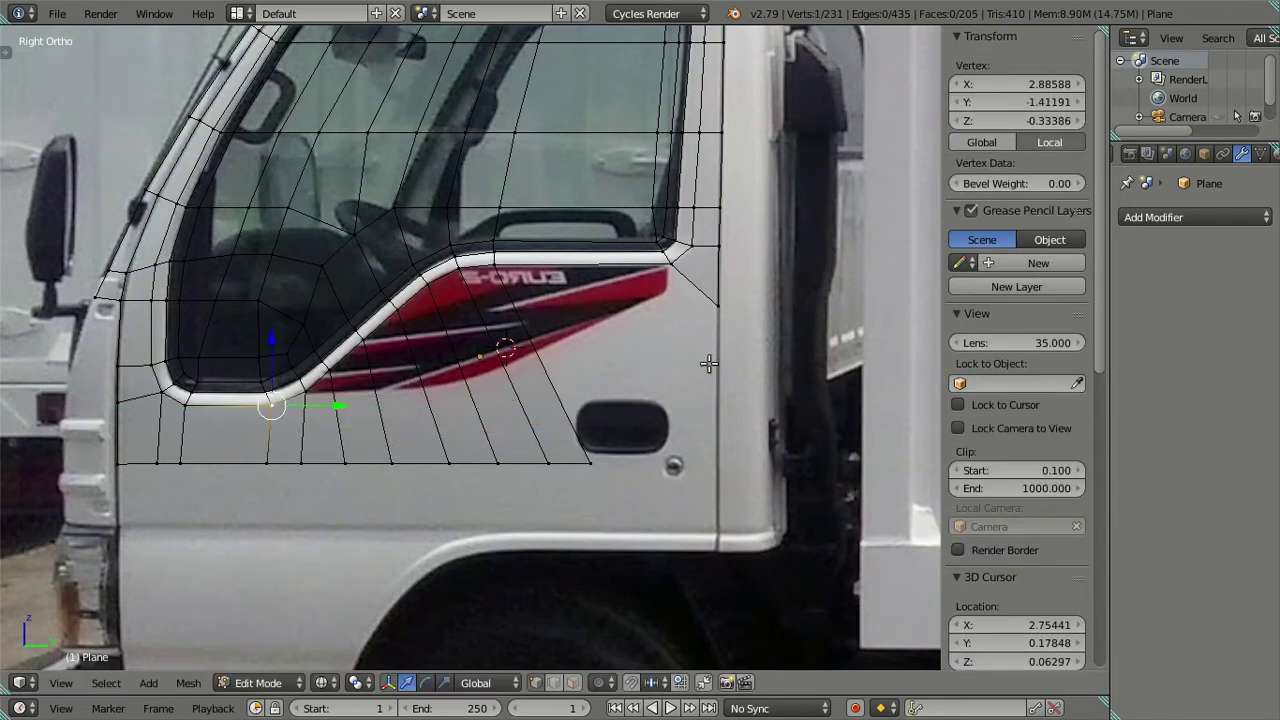
key(a)
right_click(262, 397)
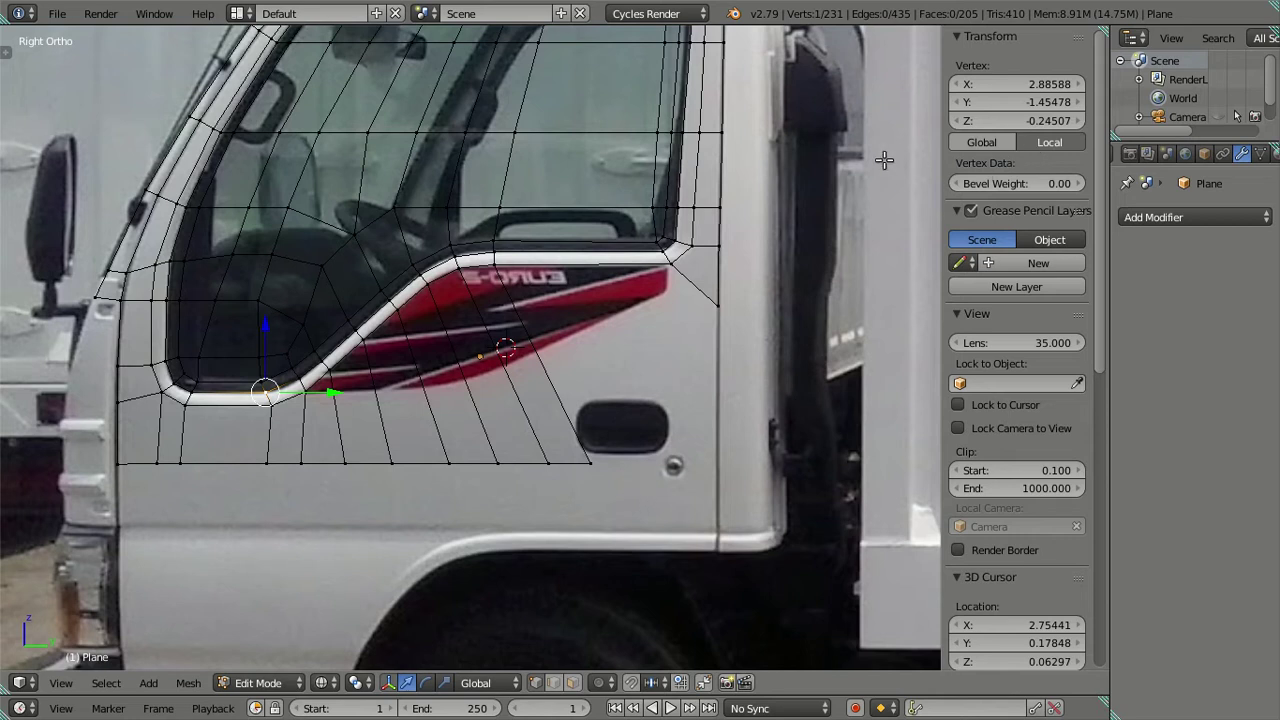
click(1020, 120)
key(Return)
Slide the bottom vertex near the door handle sideways along the Y axis
right_click(590, 463)
text(-0.24507)
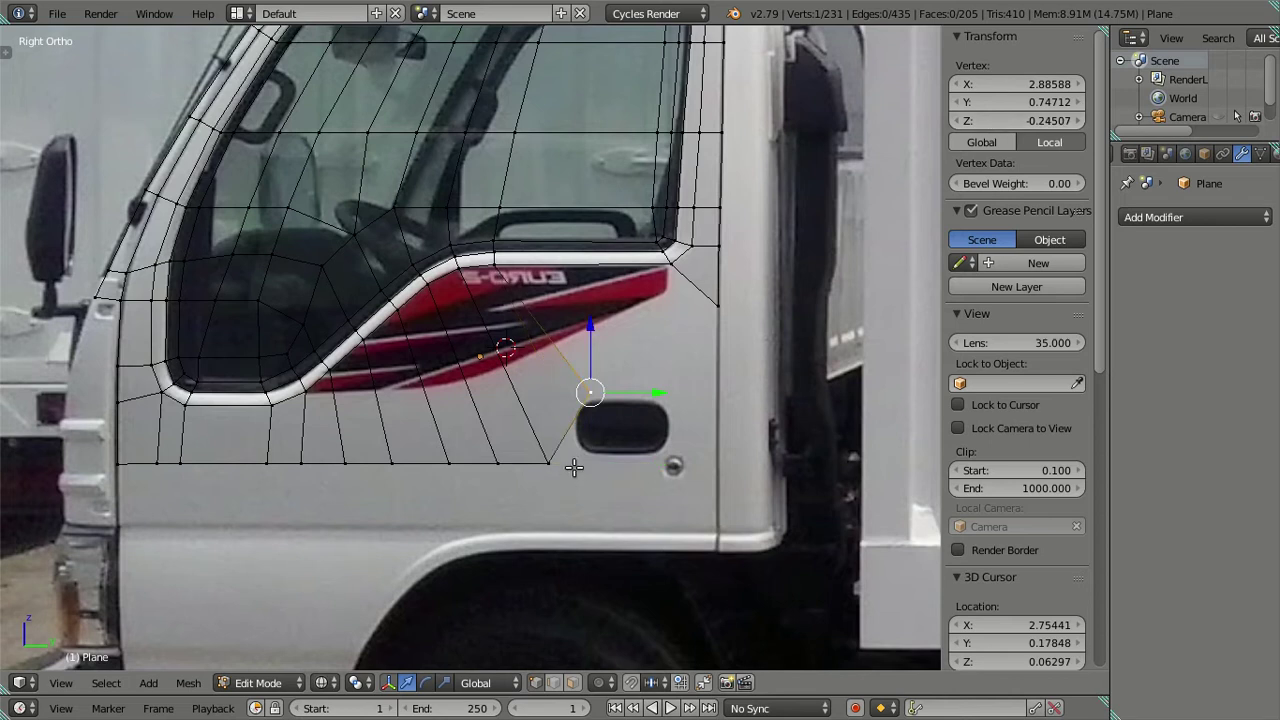
key(ctrl+z)
key(g)
key(y)
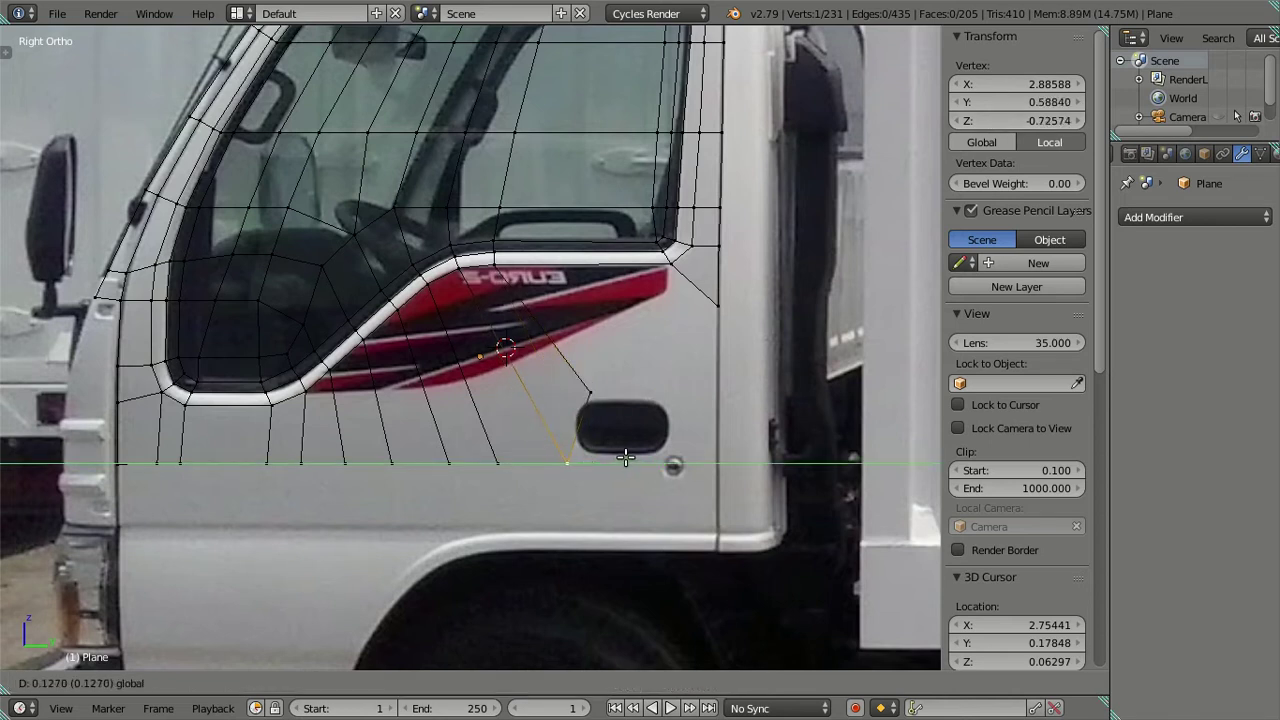
click(632, 457)
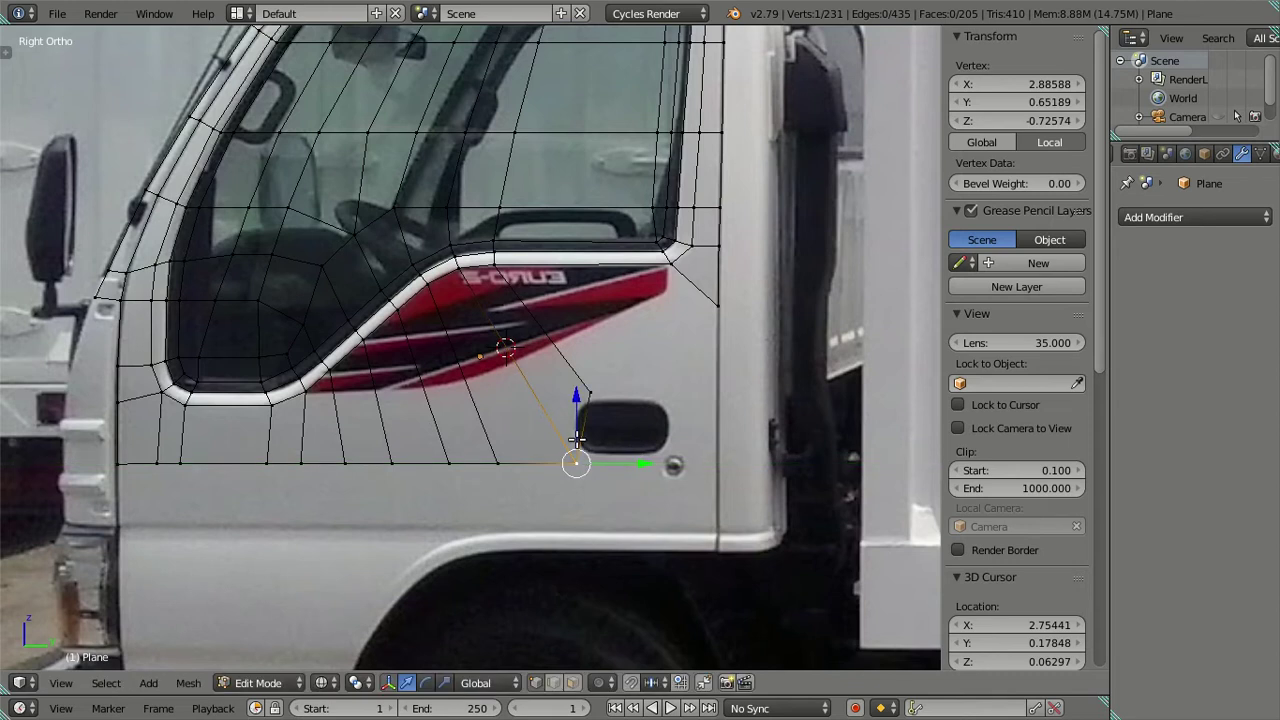
Raise that vertex beside the handle's left end (Y 0.62649, Z -0.49083) and check the front view
key(g)
key(z)
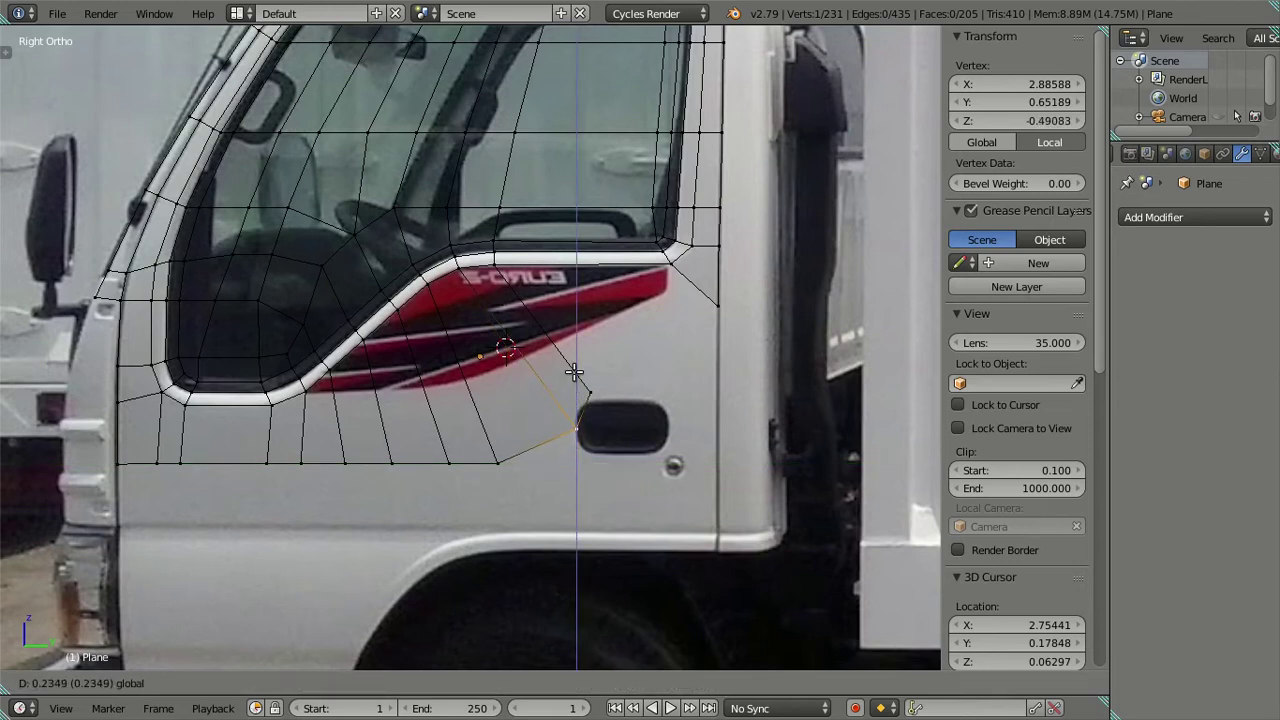
click(574, 372)
key(g)
key(y)
click(626, 424)
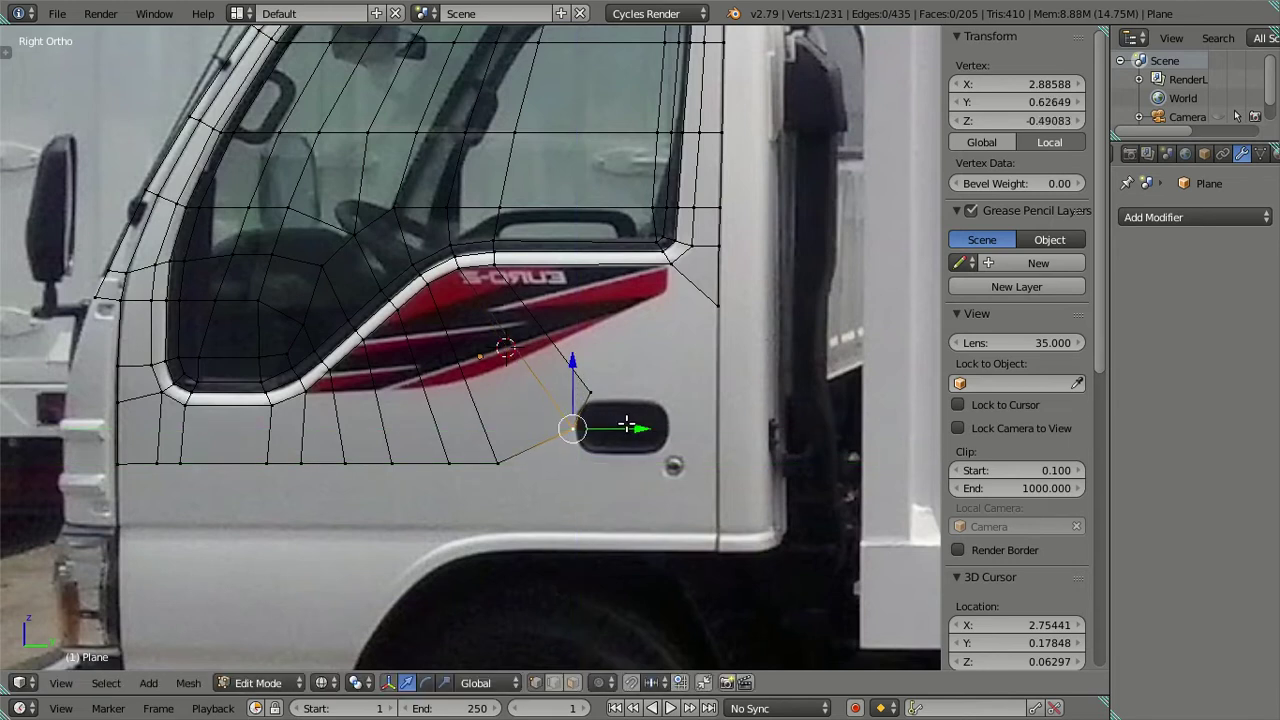
key(KP_1)
scroll(698, 478, up, 2)
Back in side view, slide the lower door vertex along the edge and raise it toward the handle
scroll(620, 549, up, 2)
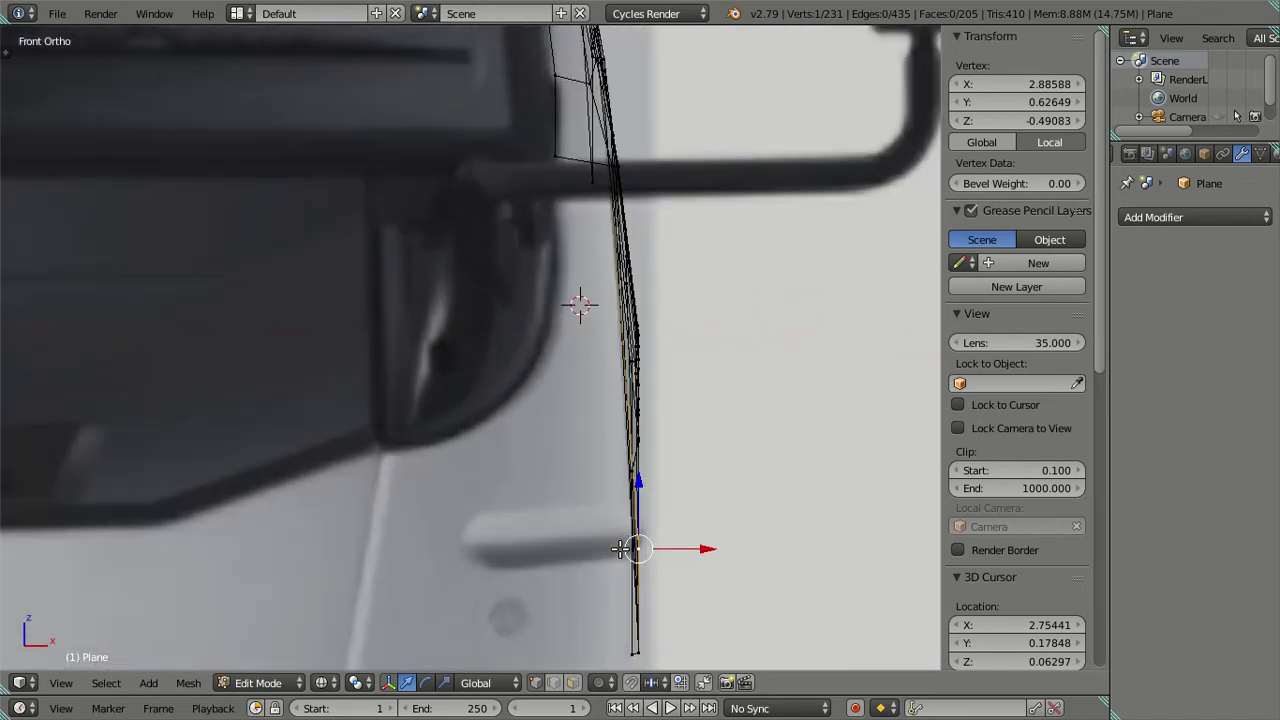
key(g)
right_click(648, 288)
scroll(658, 354, down, 2)
key(KP_3)
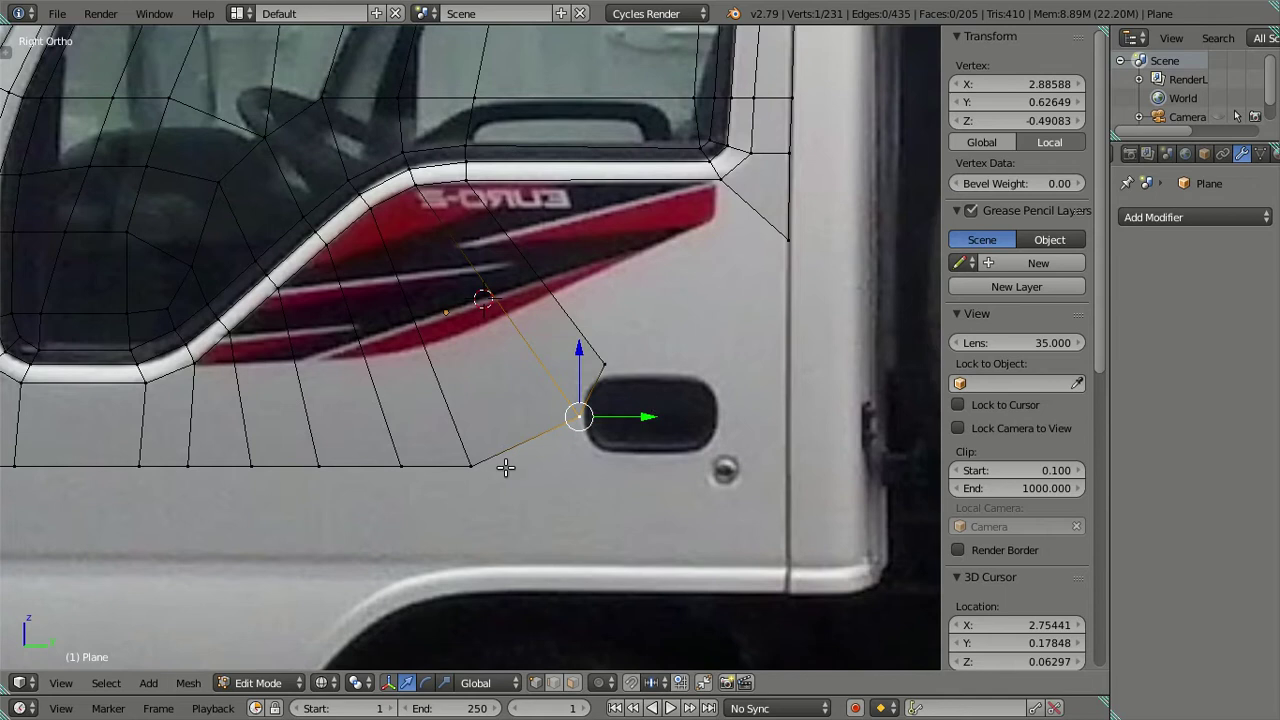
mouse_move(580, 417)
mouse_down()
mouse_move(471, 466)
mouse_move(638, 457)
mouse_up()
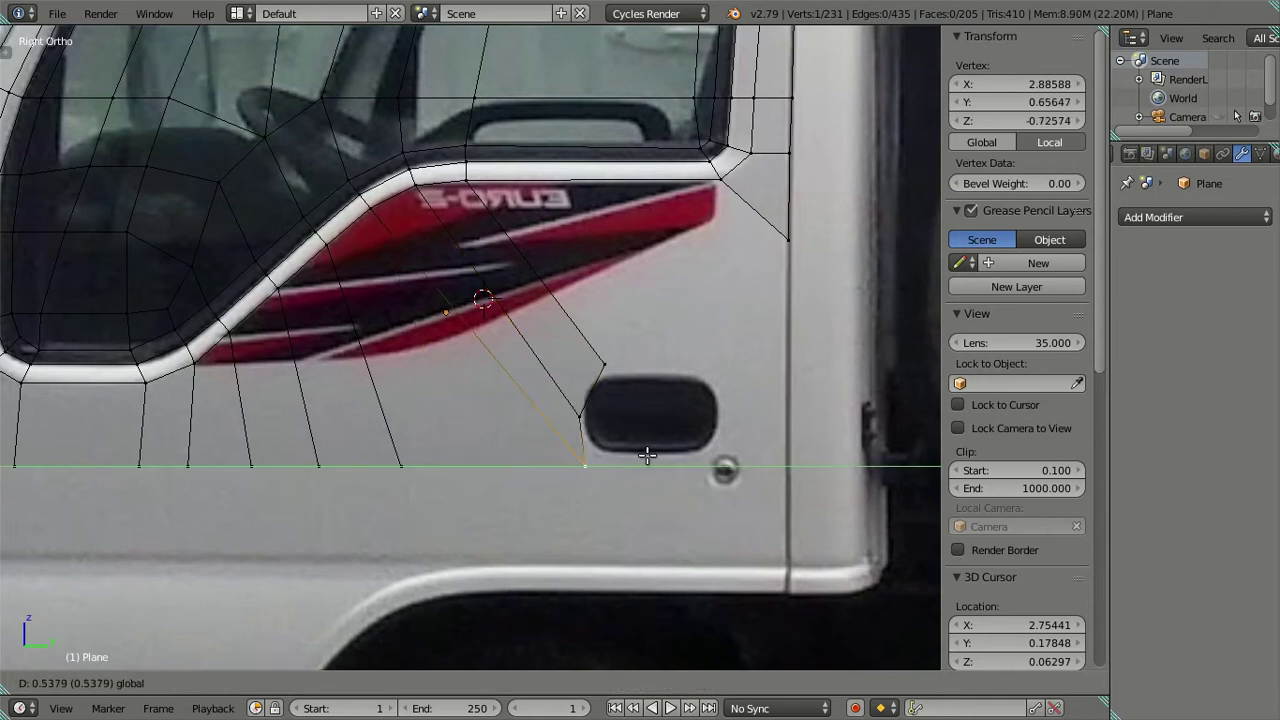
click(648, 451)
mouse_move(579, 366)
mouse_down()
mouse_move(588, 458)
mouse_move(656, 466)
mouse_move(593, 400)
mouse_up()
Align the upper vertex with the handle's left side and lower edge
right_click(604, 366)
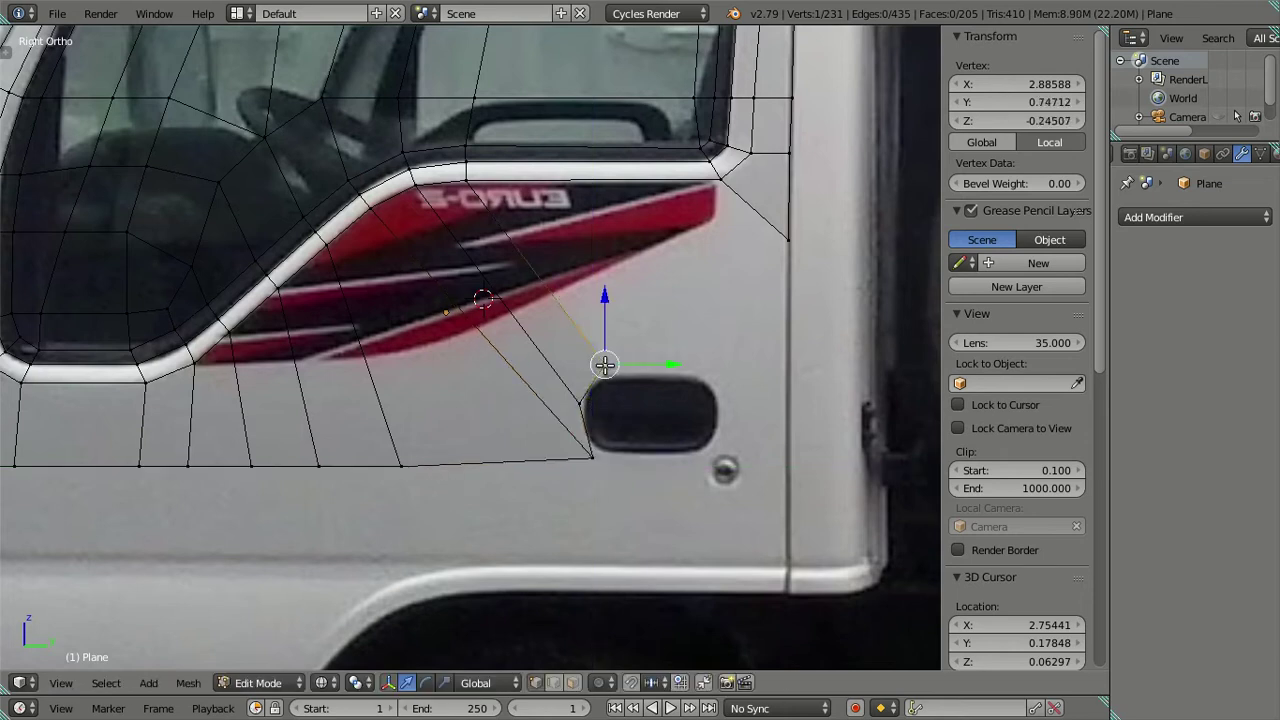
drag(604, 320, 603, 315)
drag(663, 366, 642, 370)
drag(579, 325, 580, 342)
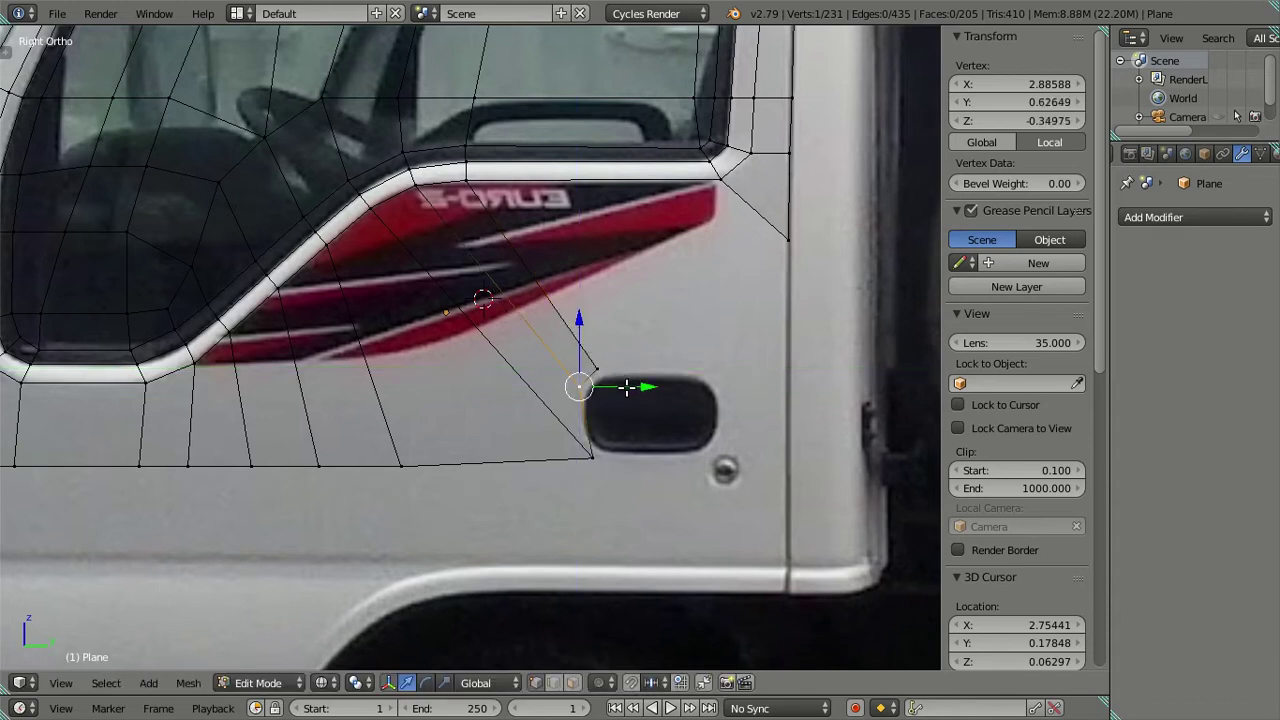
mouse_move(579, 386)
mouse_down()
mouse_move(593, 455)
mouse_move(646, 448)
mouse_up()
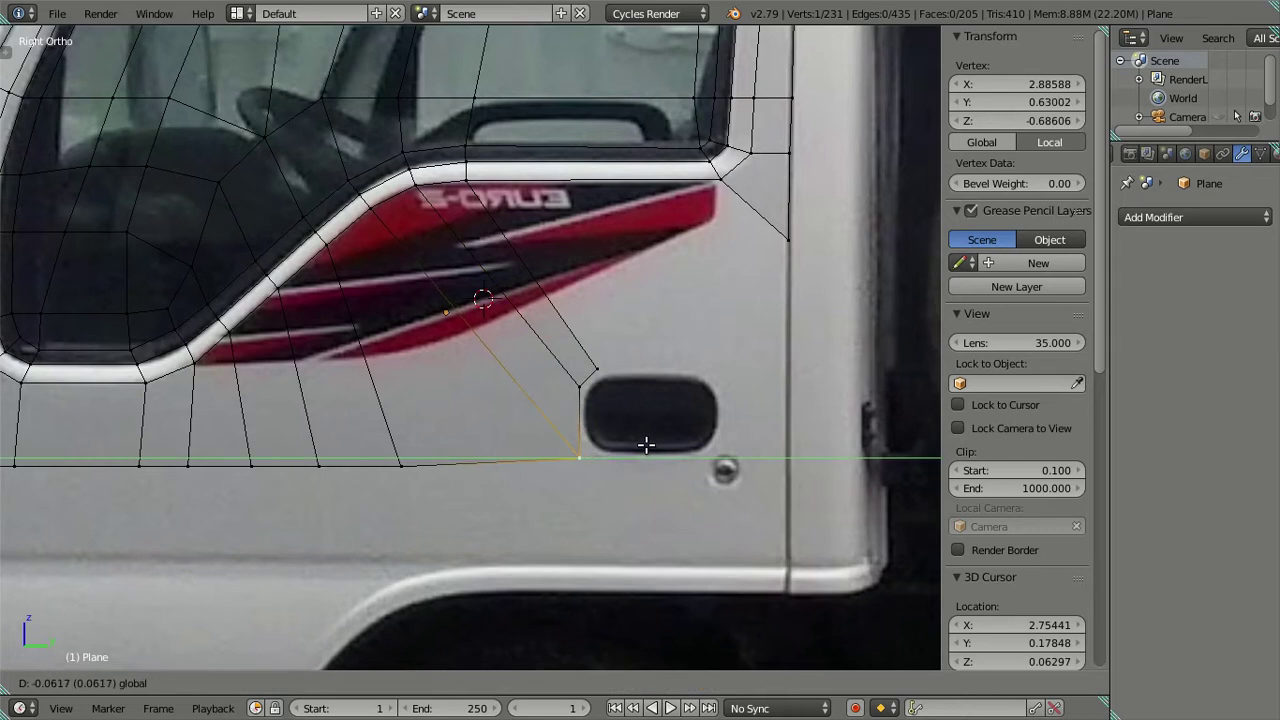
drag(584, 400, 573, 362)
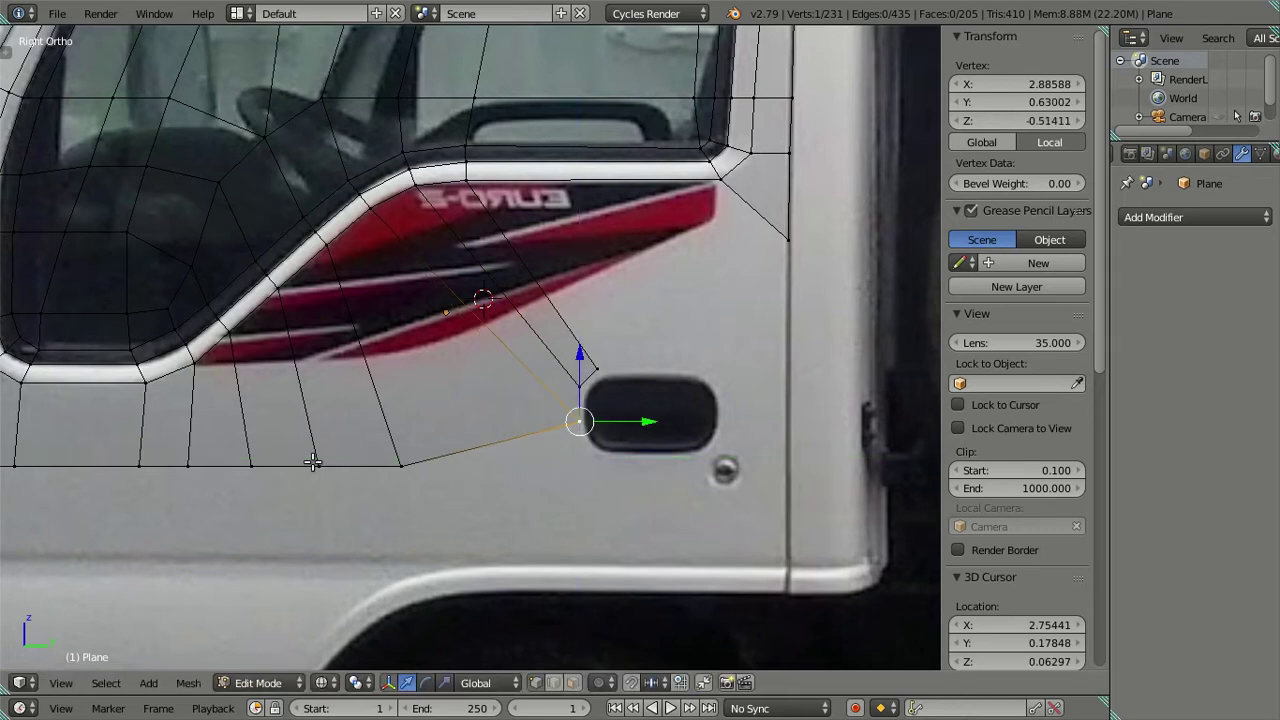
shift+middle_drag(480, 461, 385, 417)
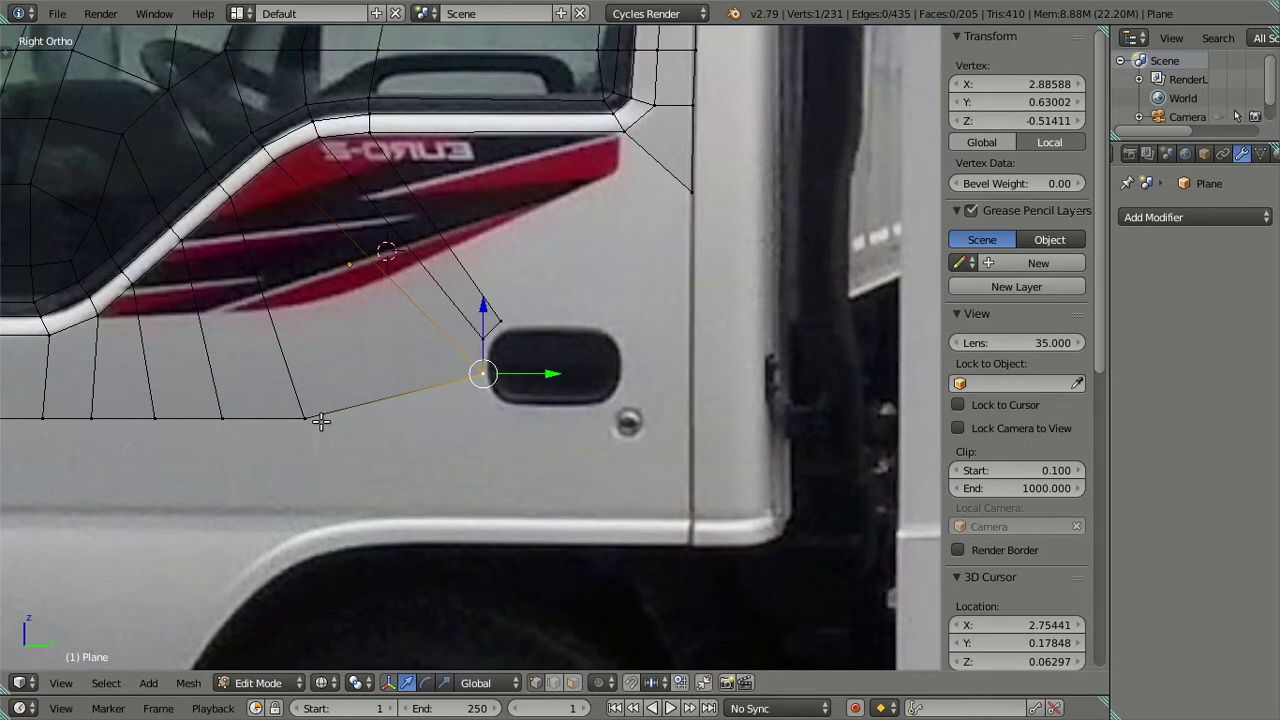
Try sliding the bottom-edge vertex below the handle, then undo the change
right_click(319, 420)
key(g)
key(y)
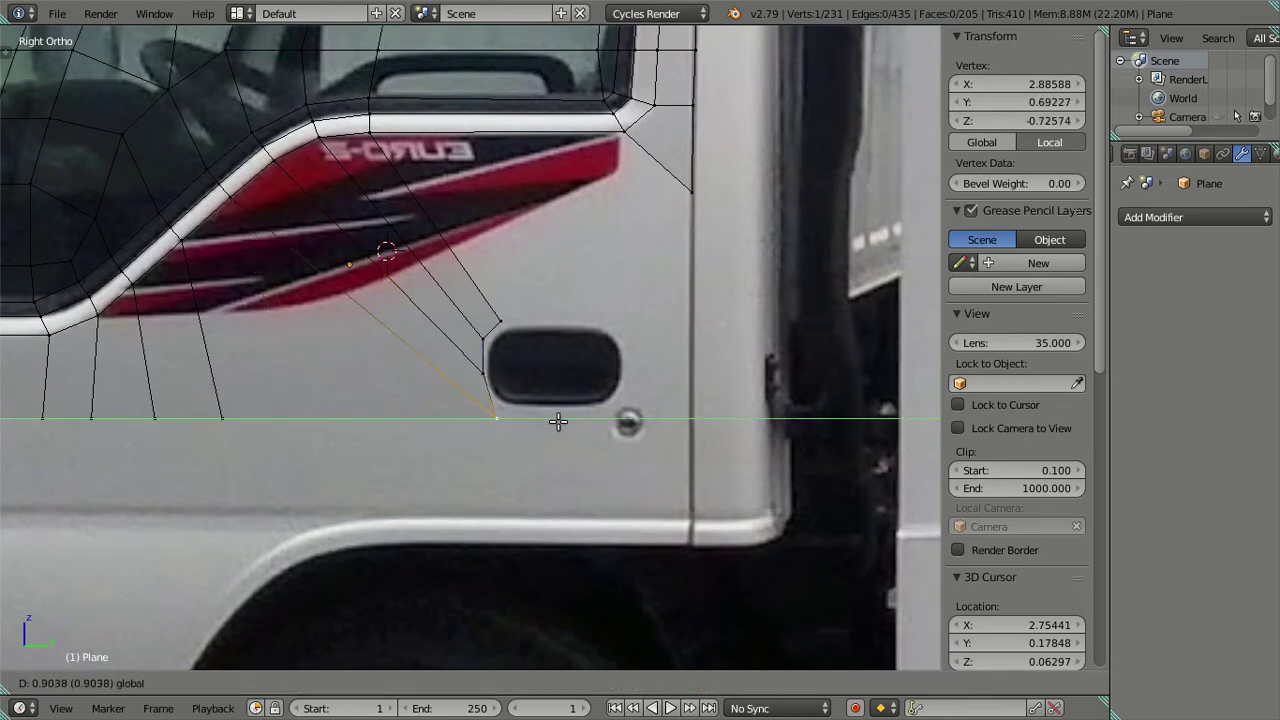
right_click(561, 406)
key(ctrl+z)
key(ctrl+z)
key(ctrl+z)
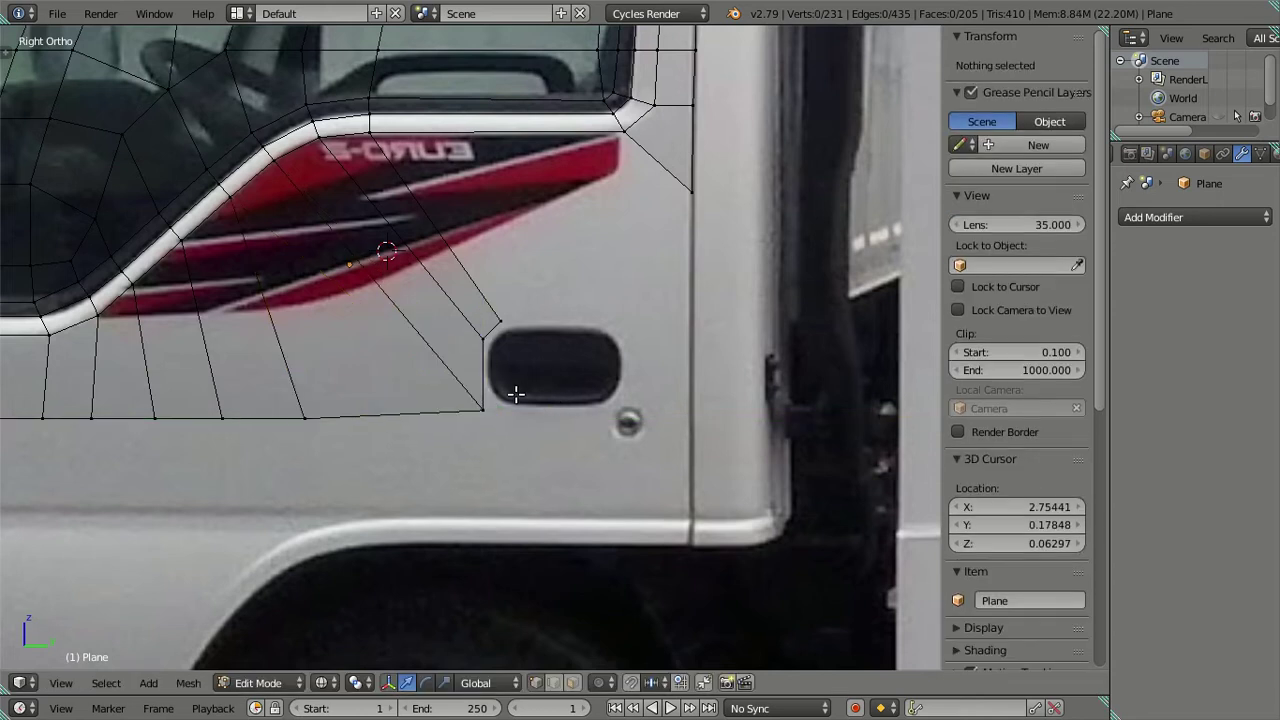
scroll(438, 310, down, 3)
scroll(419, 449, up, 1)
scroll(440, 445, up, 2)
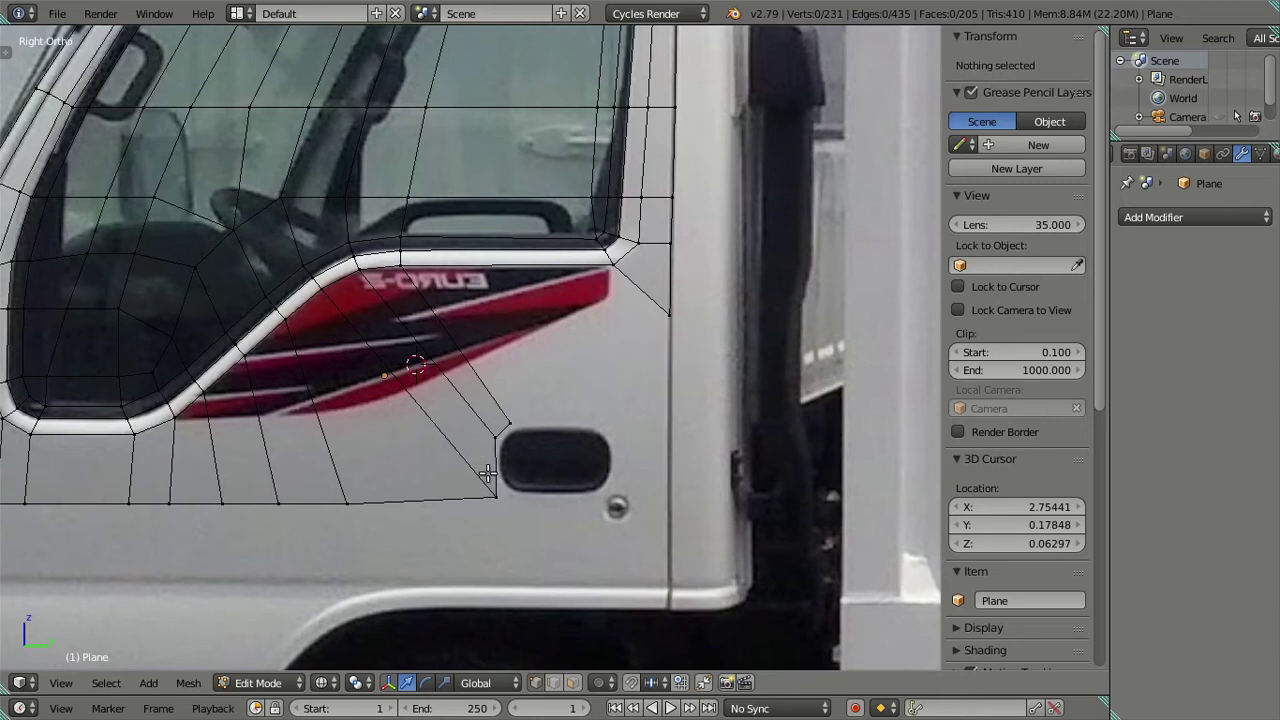
right_click(487, 473)
key(ctrl+z)
Inspect vertex heights and select the vertex at the handle's upper-left corner (Y 0.71185, Z -0.26711)
right_click(346, 503)
click(1022, 121)
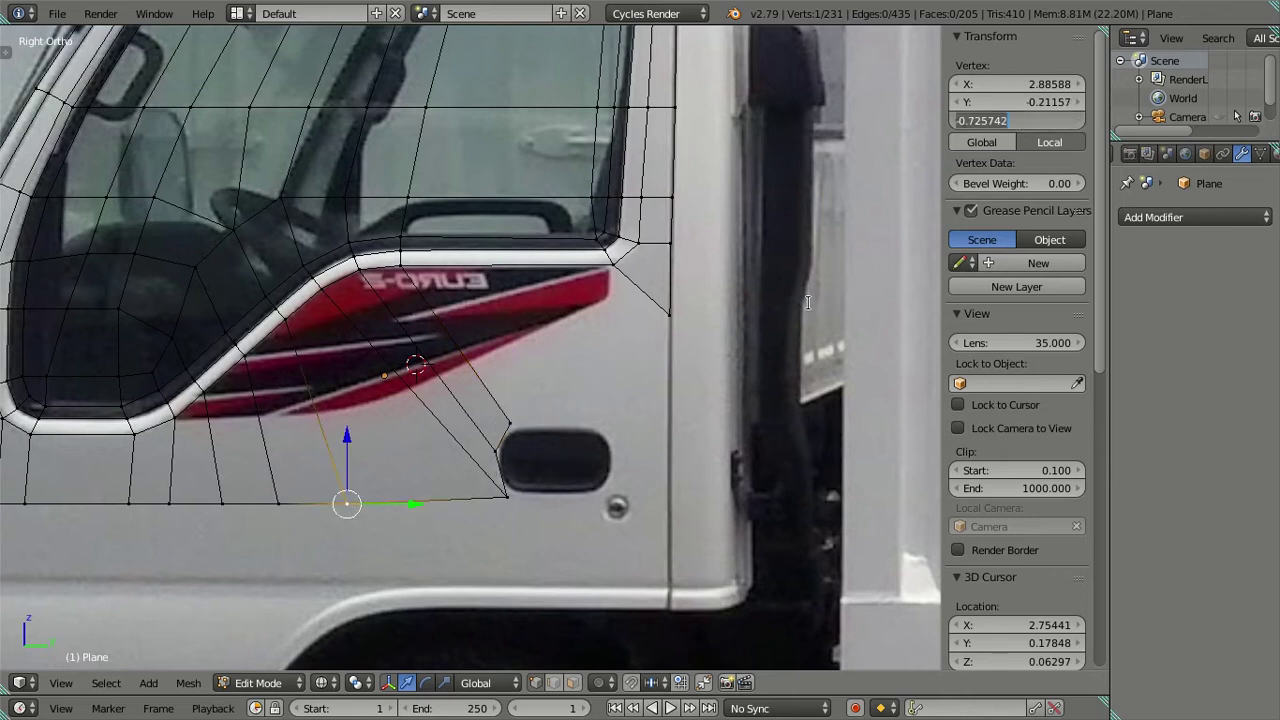
right_click(507, 497)
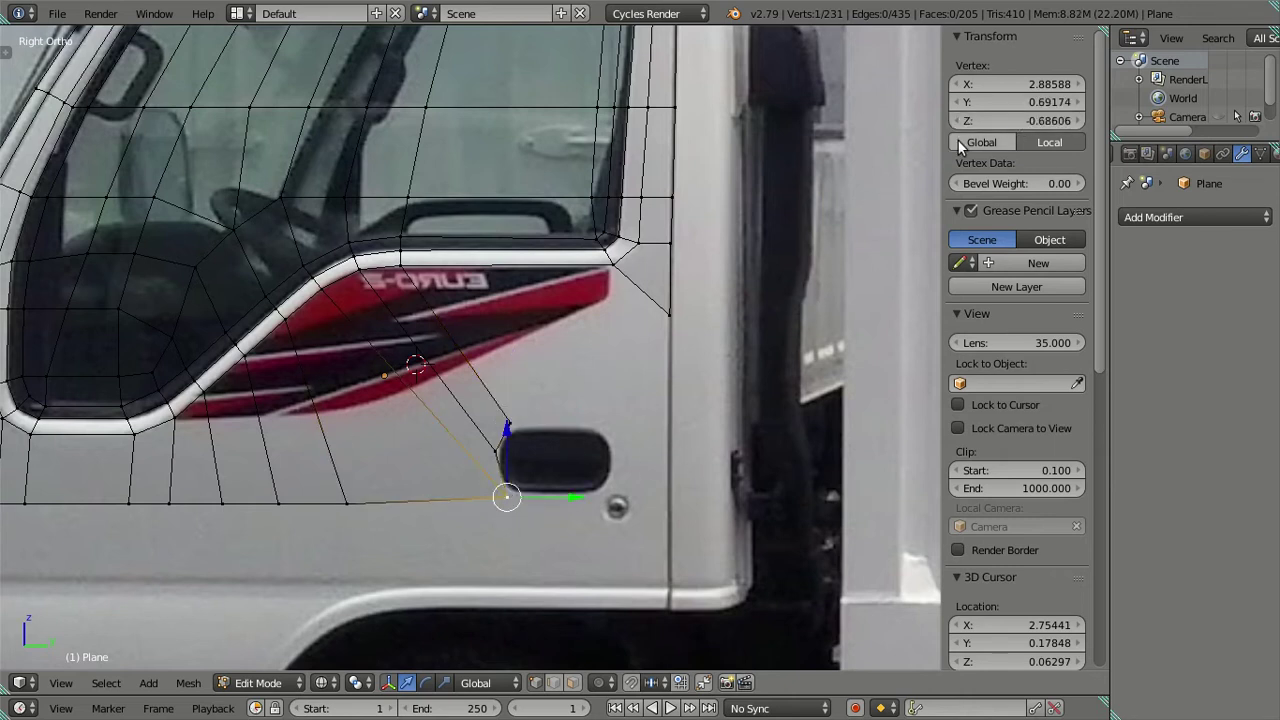
key(a)
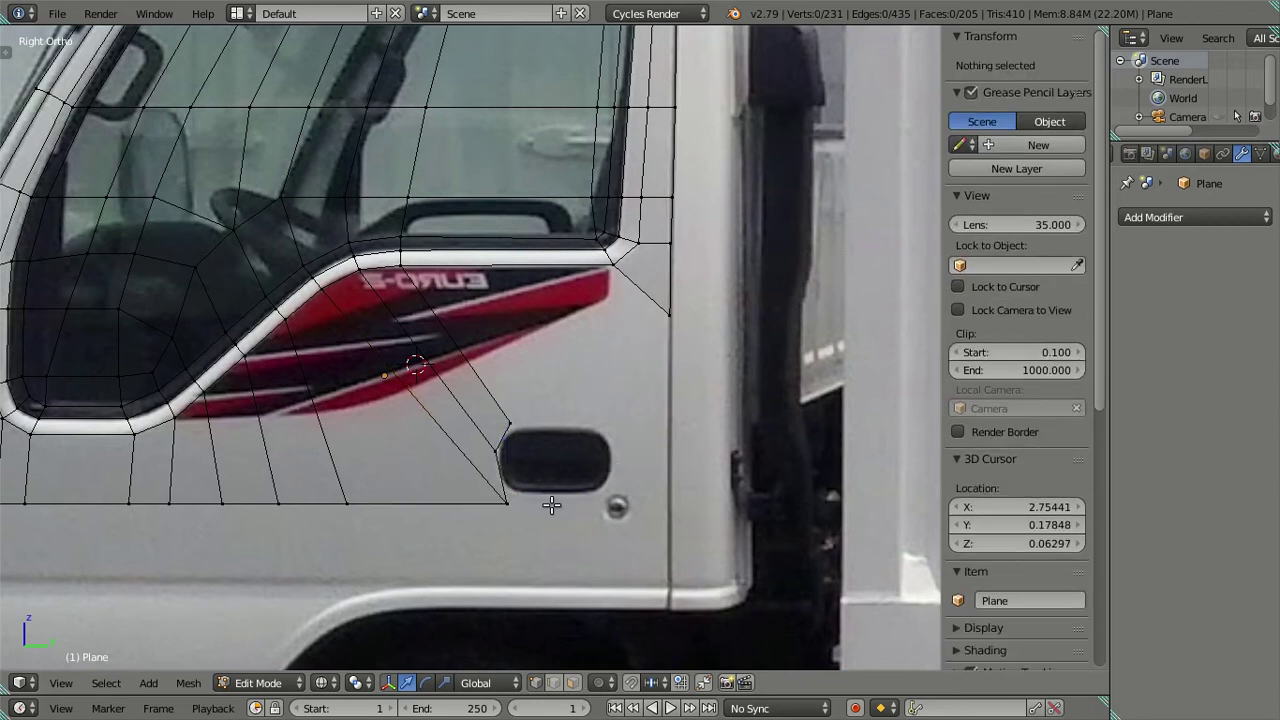
shift+middle_drag(537, 460, 529, 443)
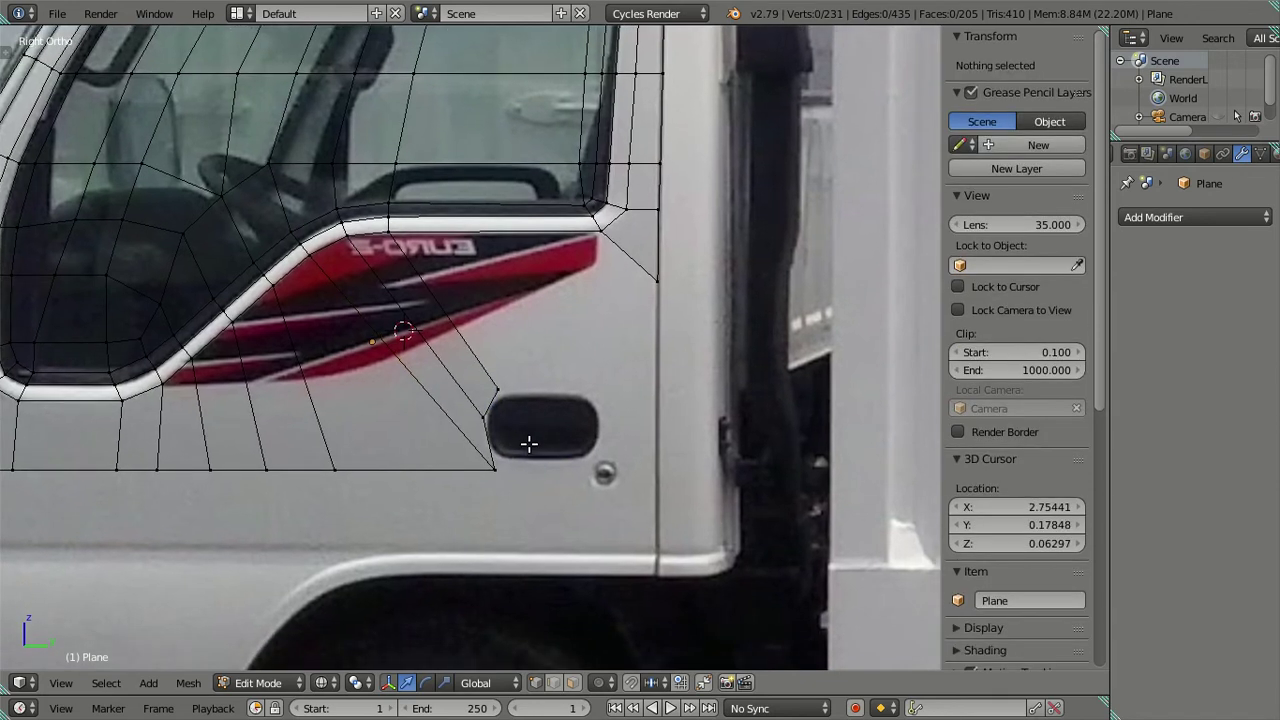
right_click(500, 390)
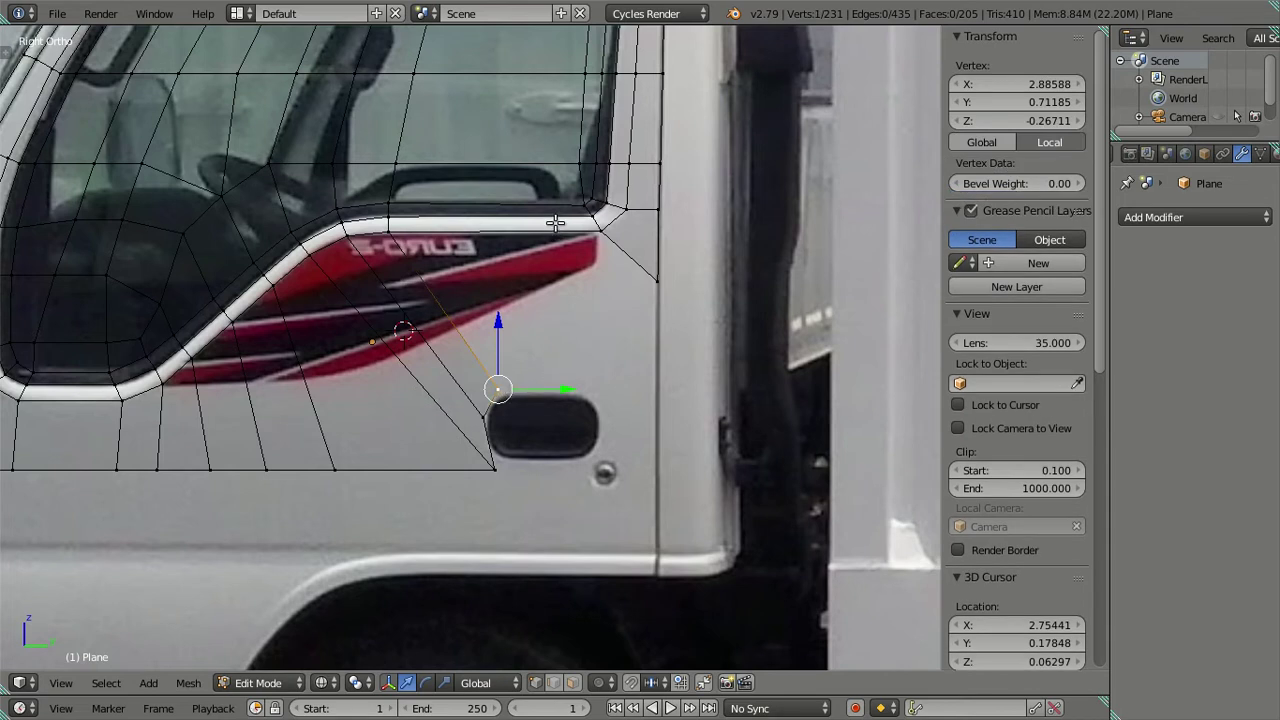
Add two new edge loops across the door, one placed toward the rear
key(ctrl+r)
scroll(555, 222, up, 1)
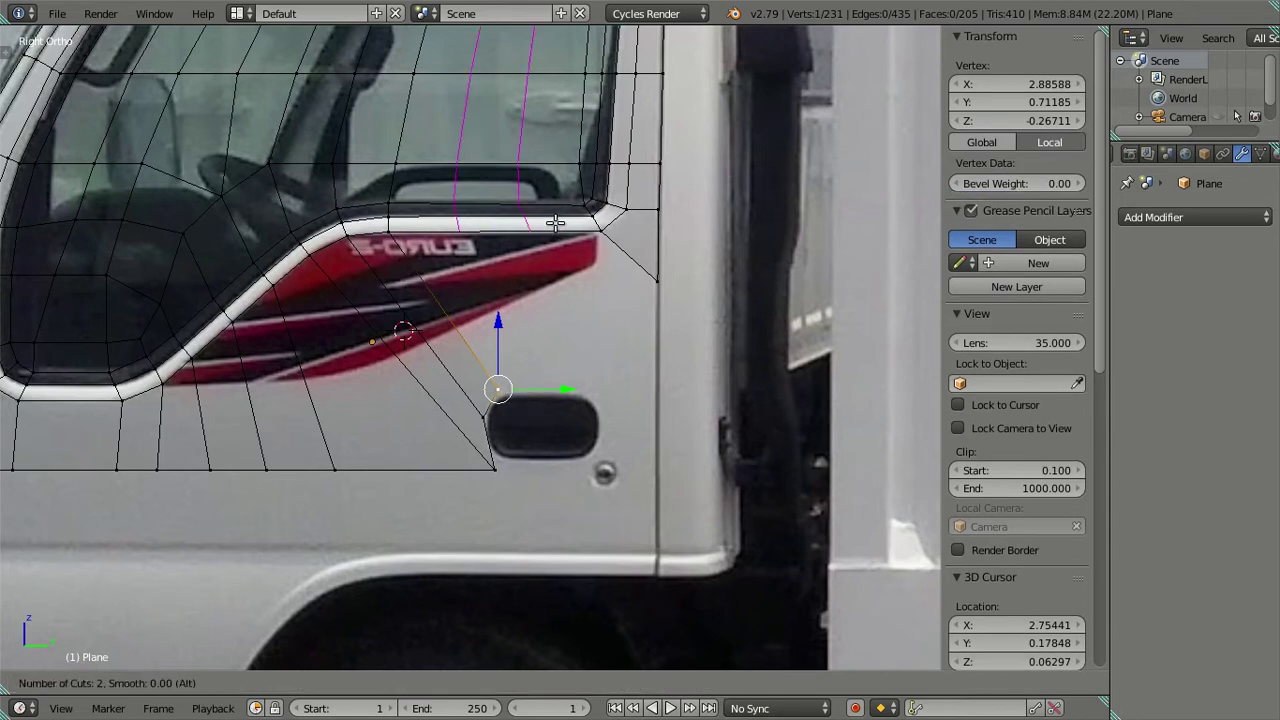
click(558, 222)
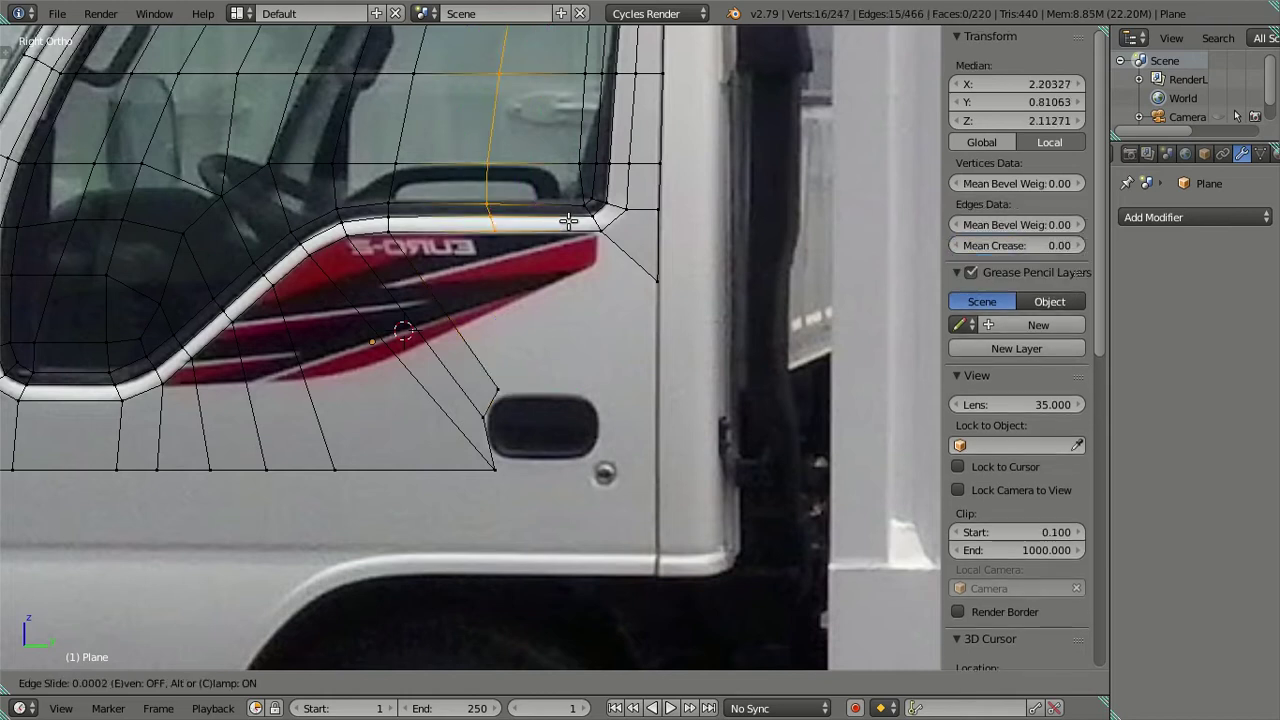
click(626, 222)
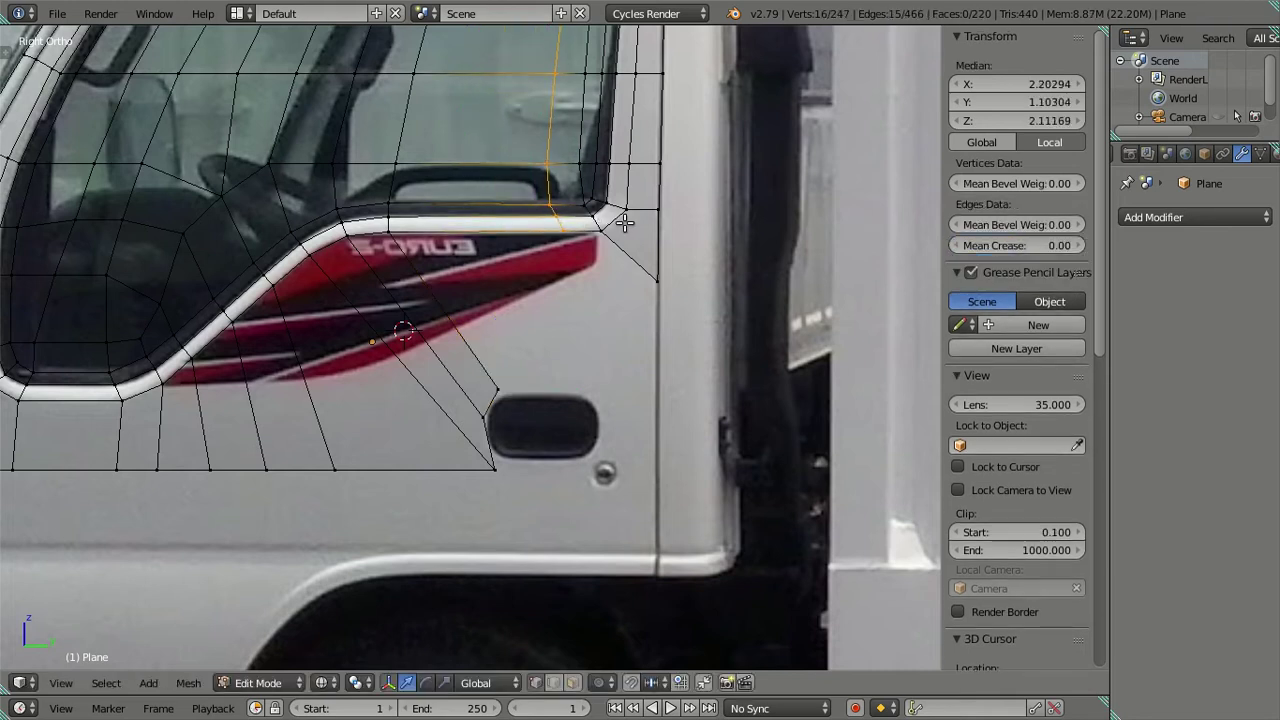
Extrude a new vertex from the loop and slide it along Y to sit above the handle
right_click(565, 236)
ctrl+click(500, 392)
key(g)
key(Escape)
key(g)
key(y)
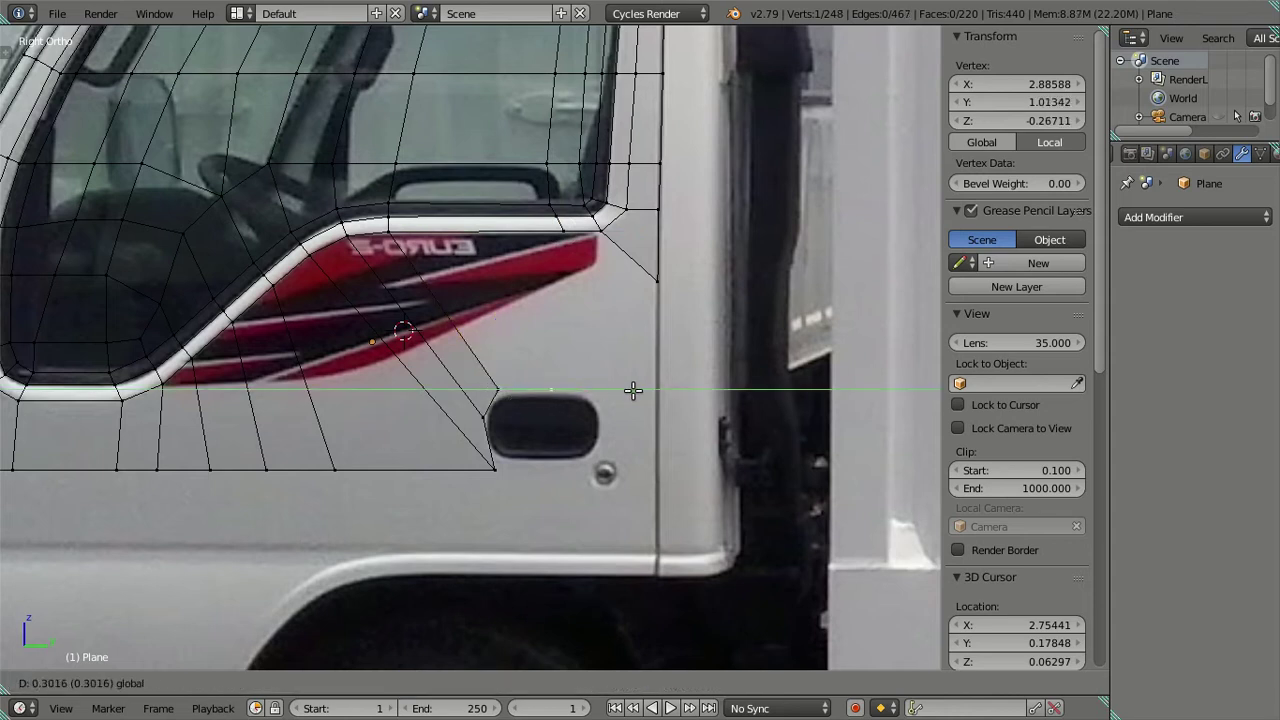
click(656, 392)
Fill a face between the new loop vertex and the vertex path around the gap
right_click(558, 236)
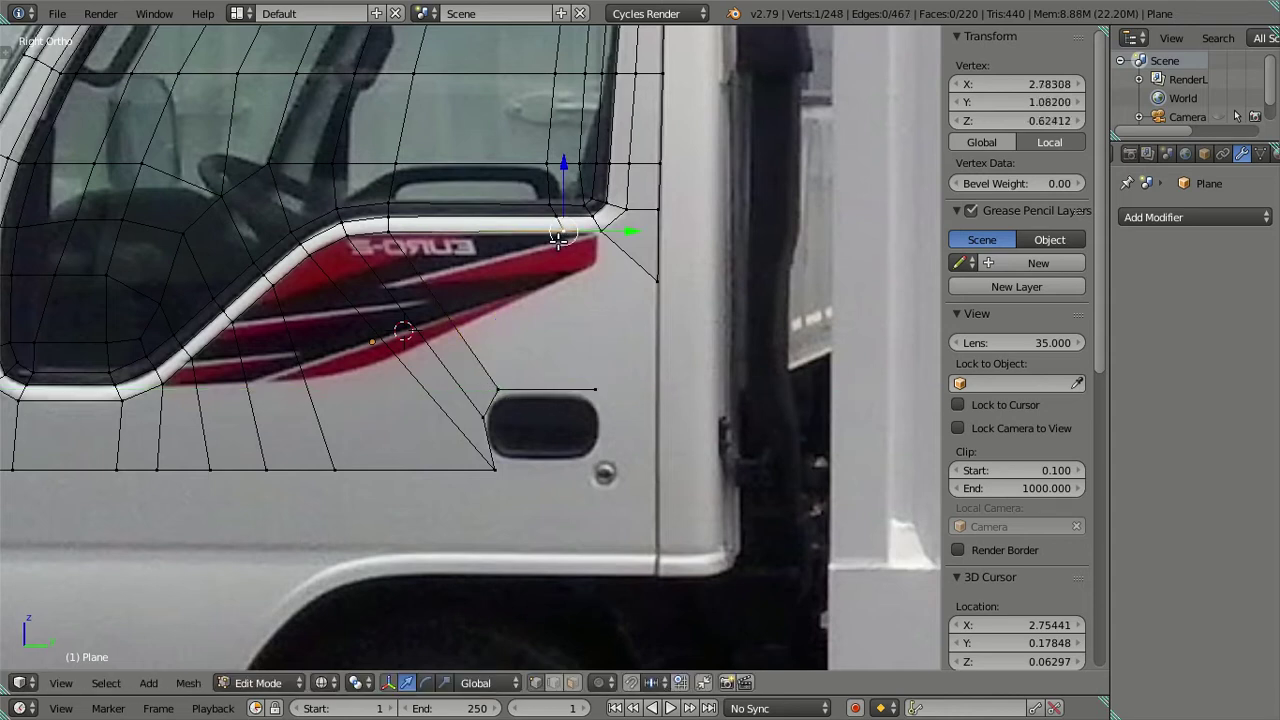
ctrl+right_click(603, 376)
key(f)
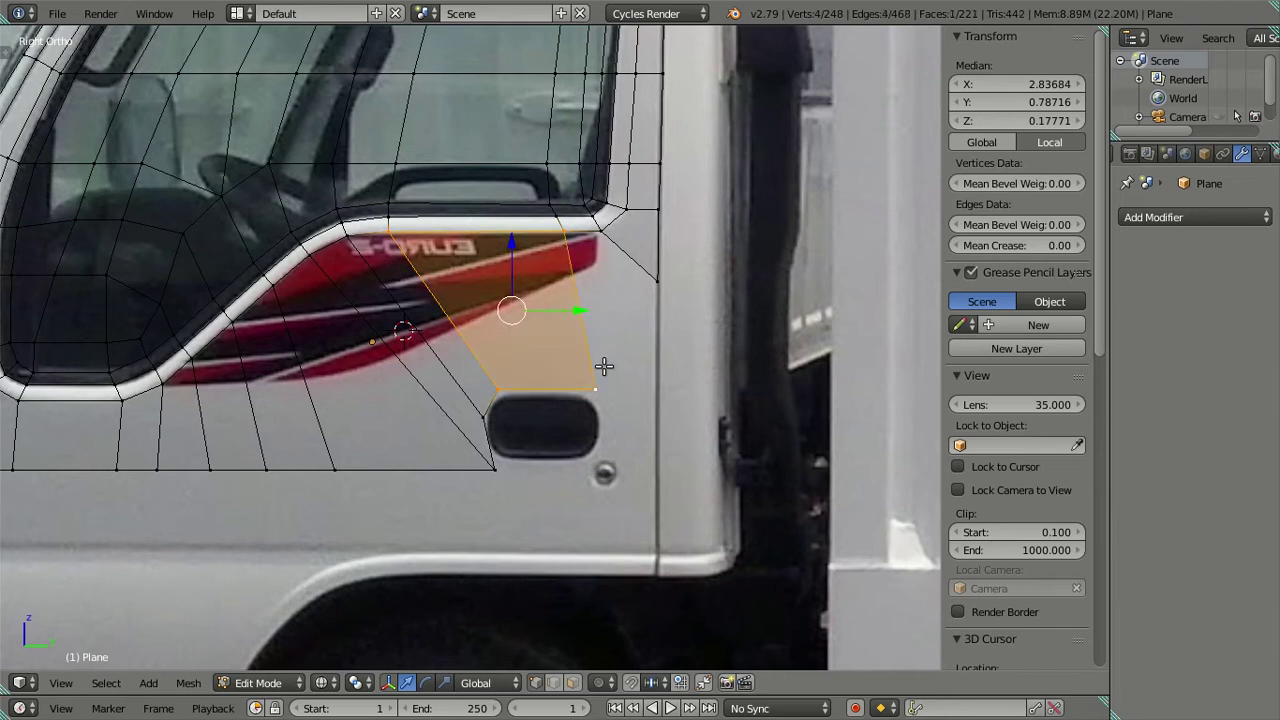
key(a)
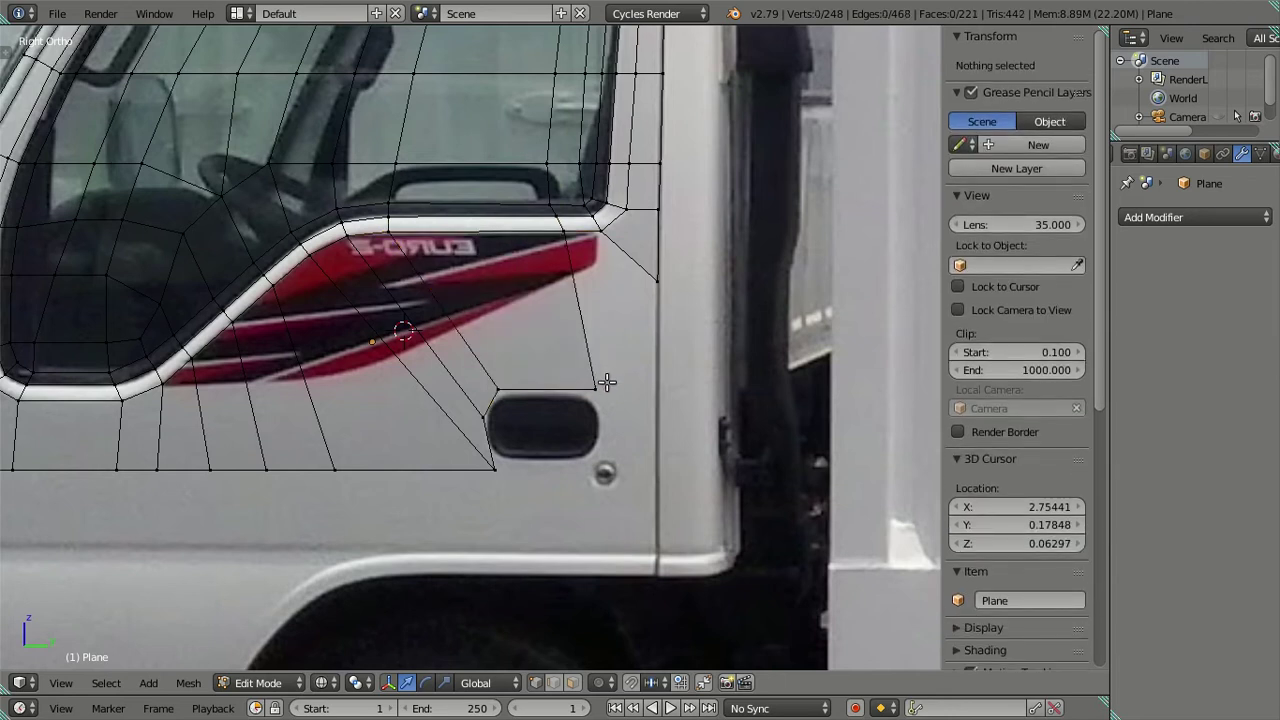
Move the corner vertex along Y to the door edge and fill the upper-rear corner
right_click(600, 386)
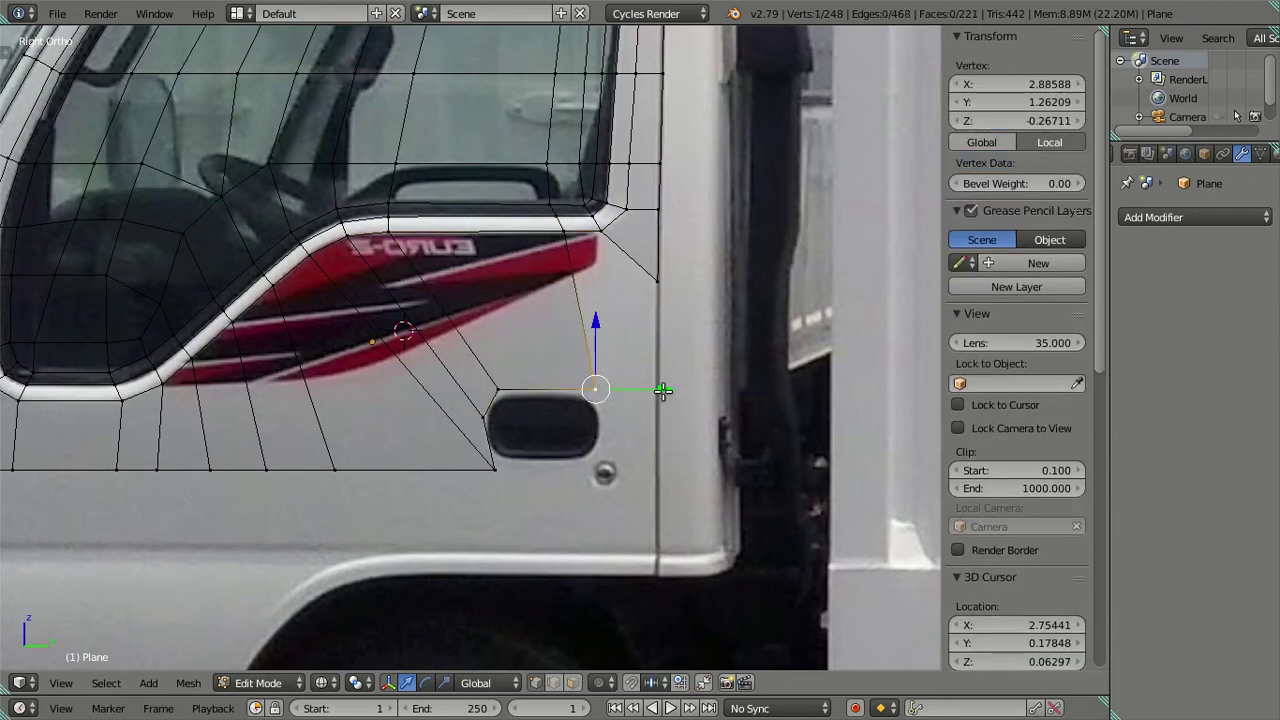
key(g)
key(y)
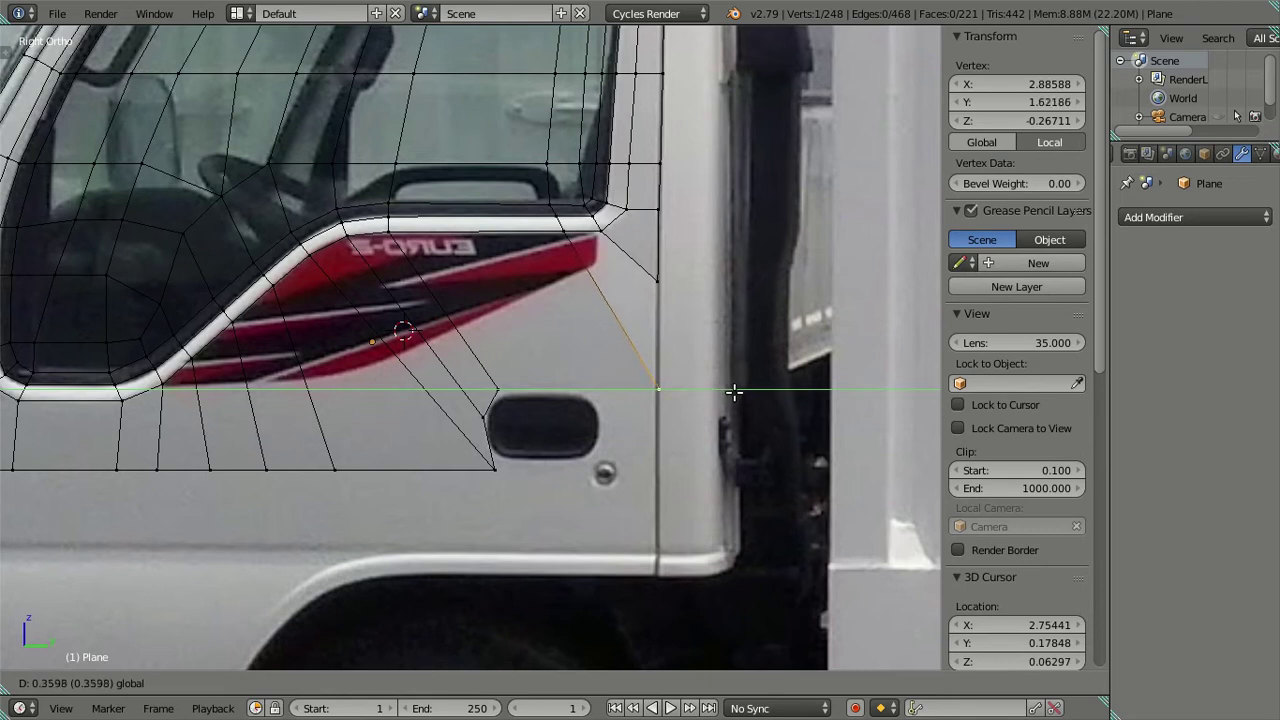
click(709, 391)
ctrl+right_click(662, 290)
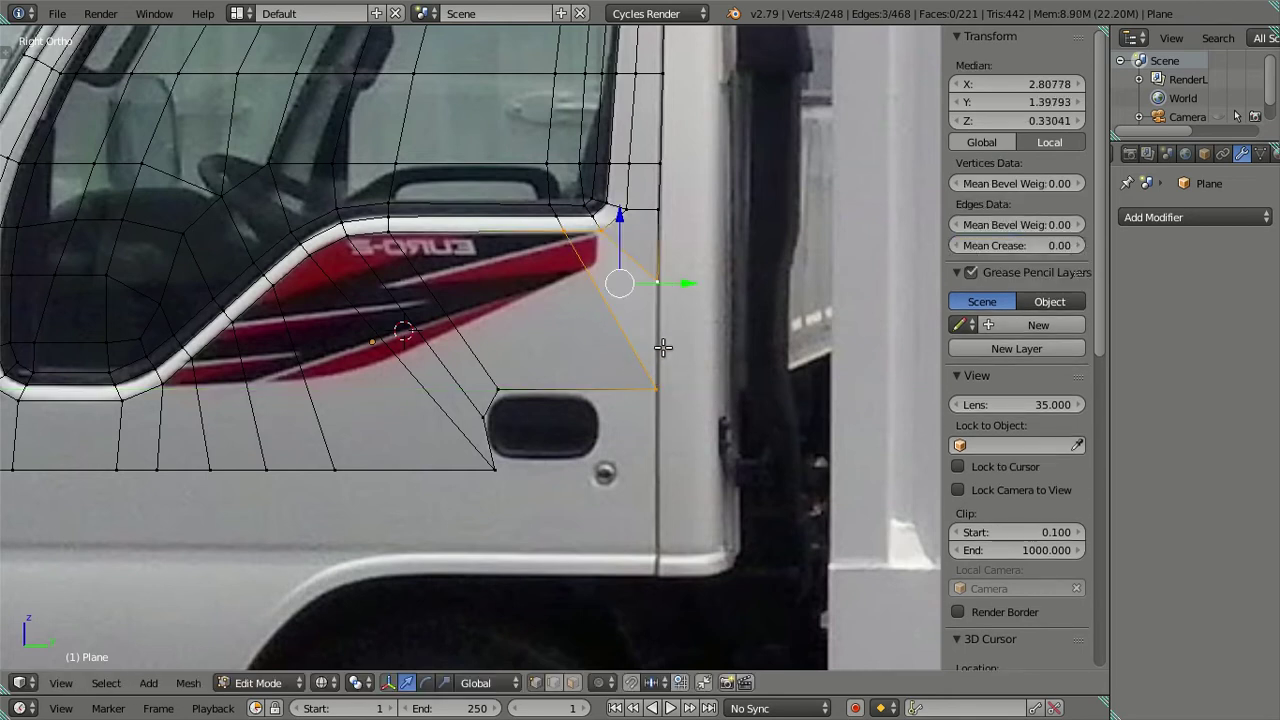
key(f)
key(a)
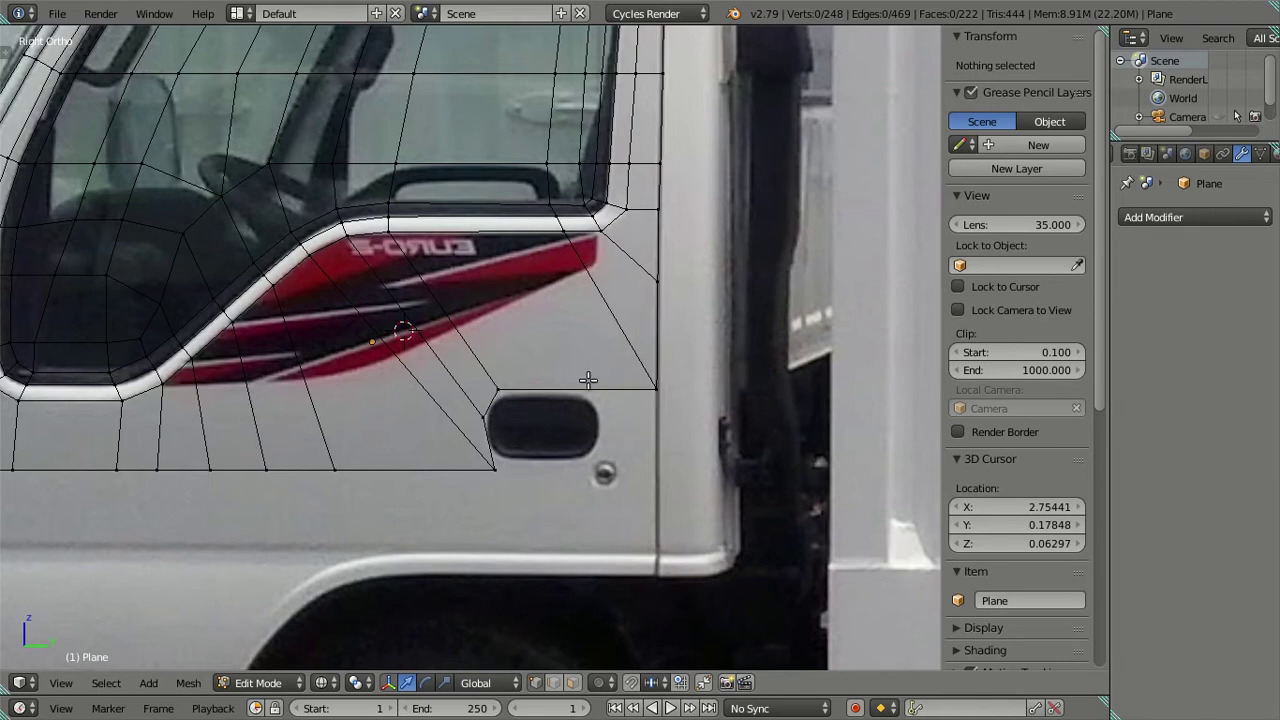
Add another loop cut across the door mesh near the handle
key(ctrl+r)
click(581, 373)
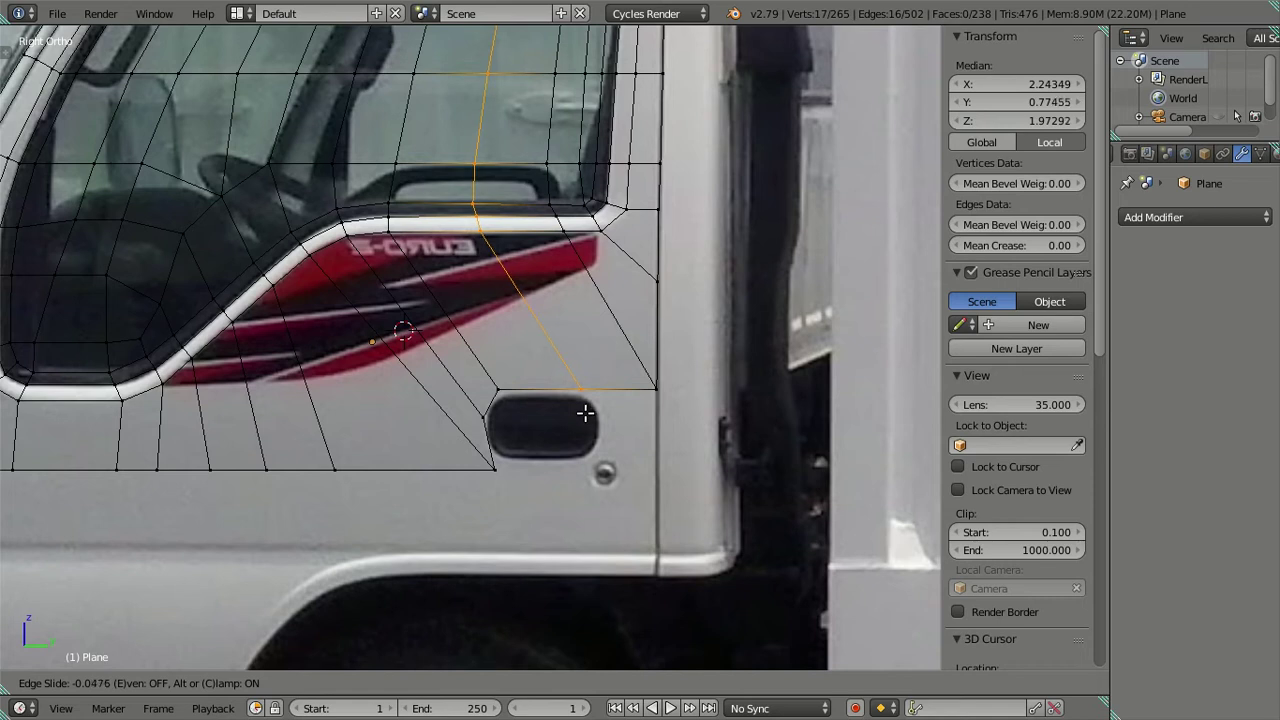
click(586, 412)
Connect the vertices at the handle's left end and slide the new edge toward its right end
right_click(645, 390)
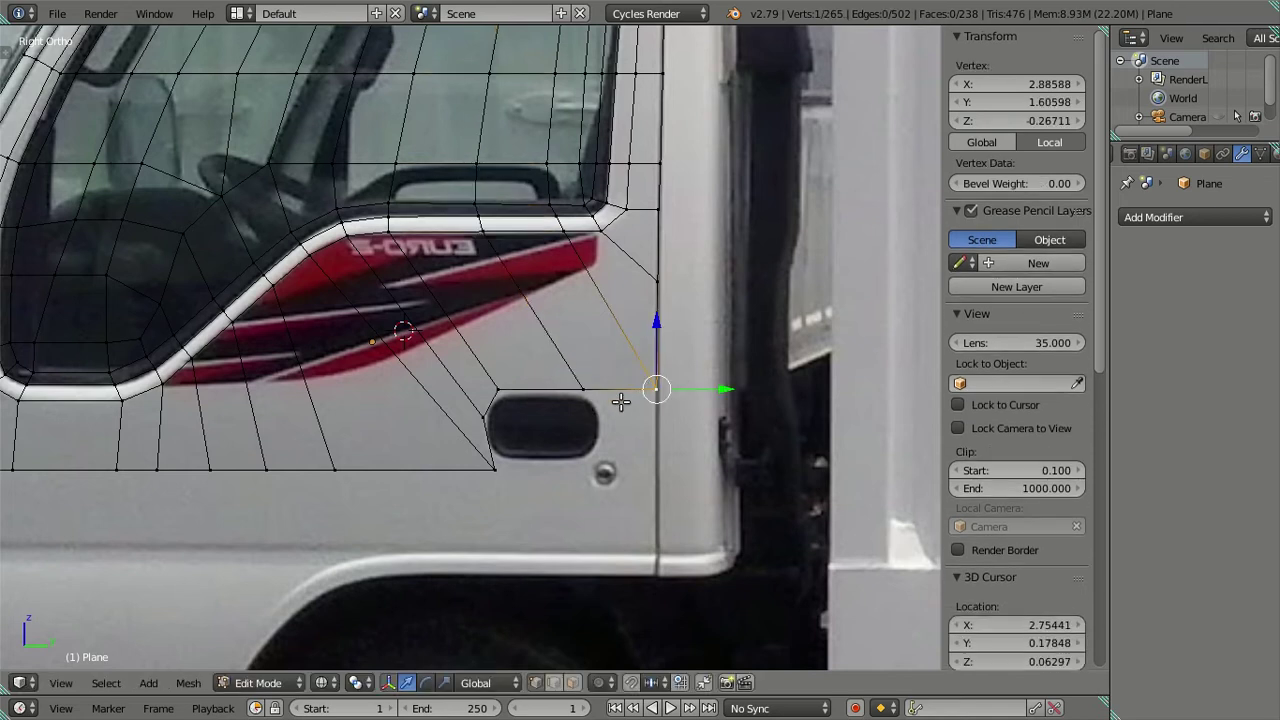
right_click(522, 464)
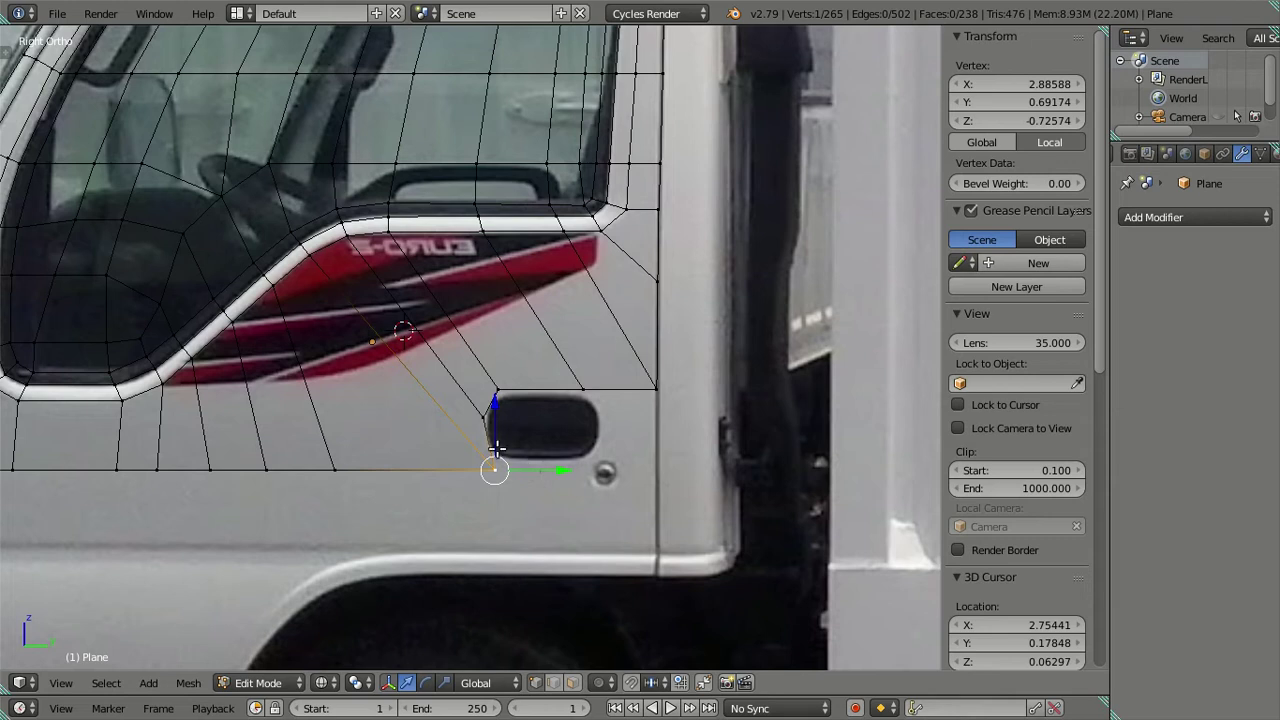
shift+right_click(485, 420)
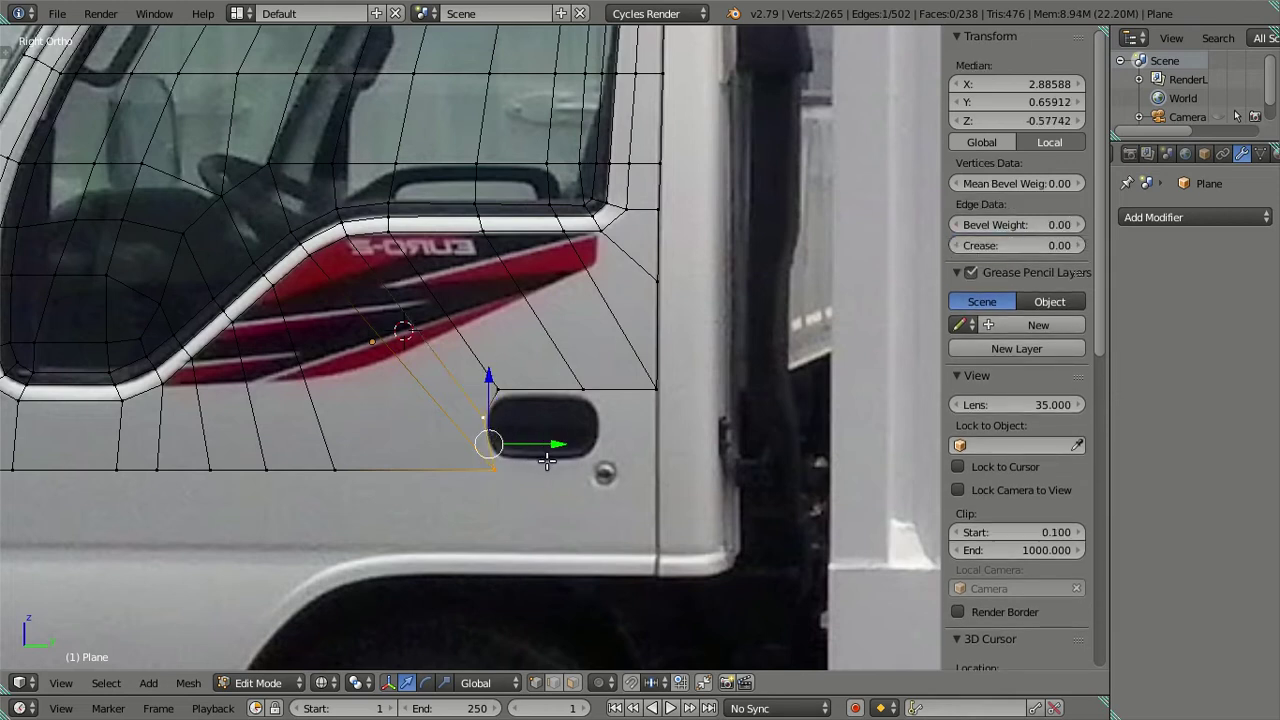
key(j)
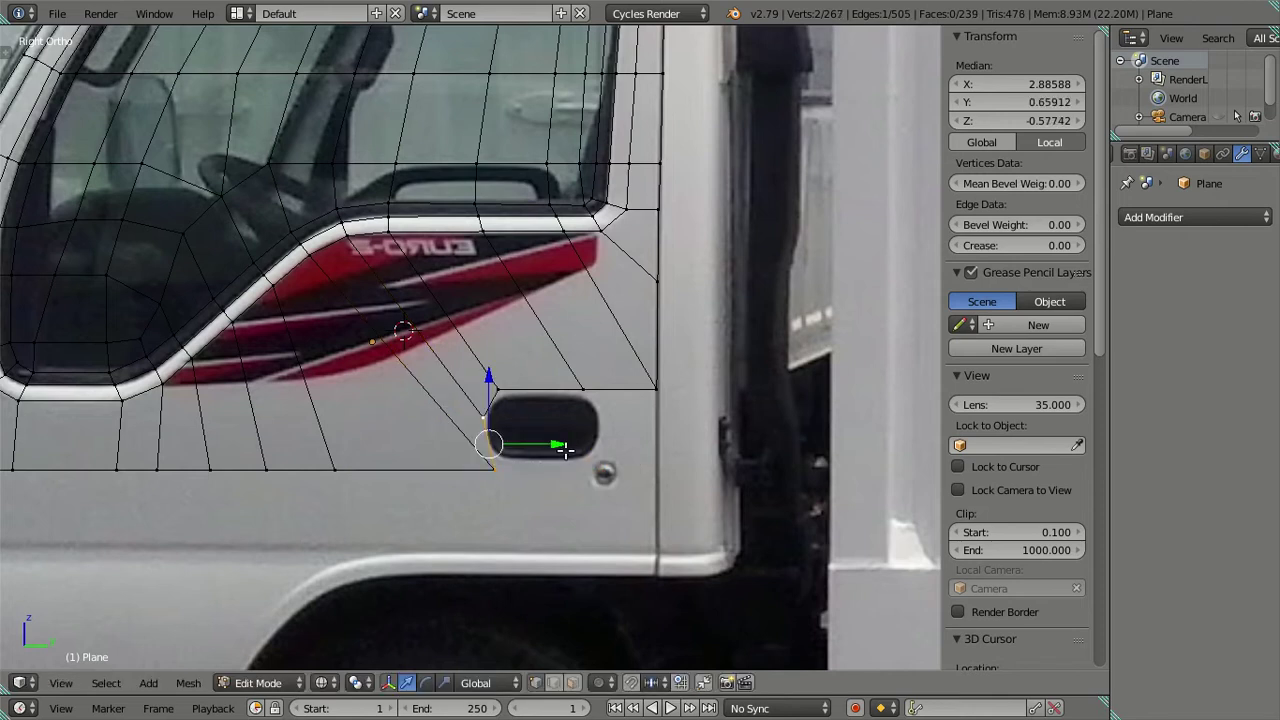
drag(563, 450, 672, 449)
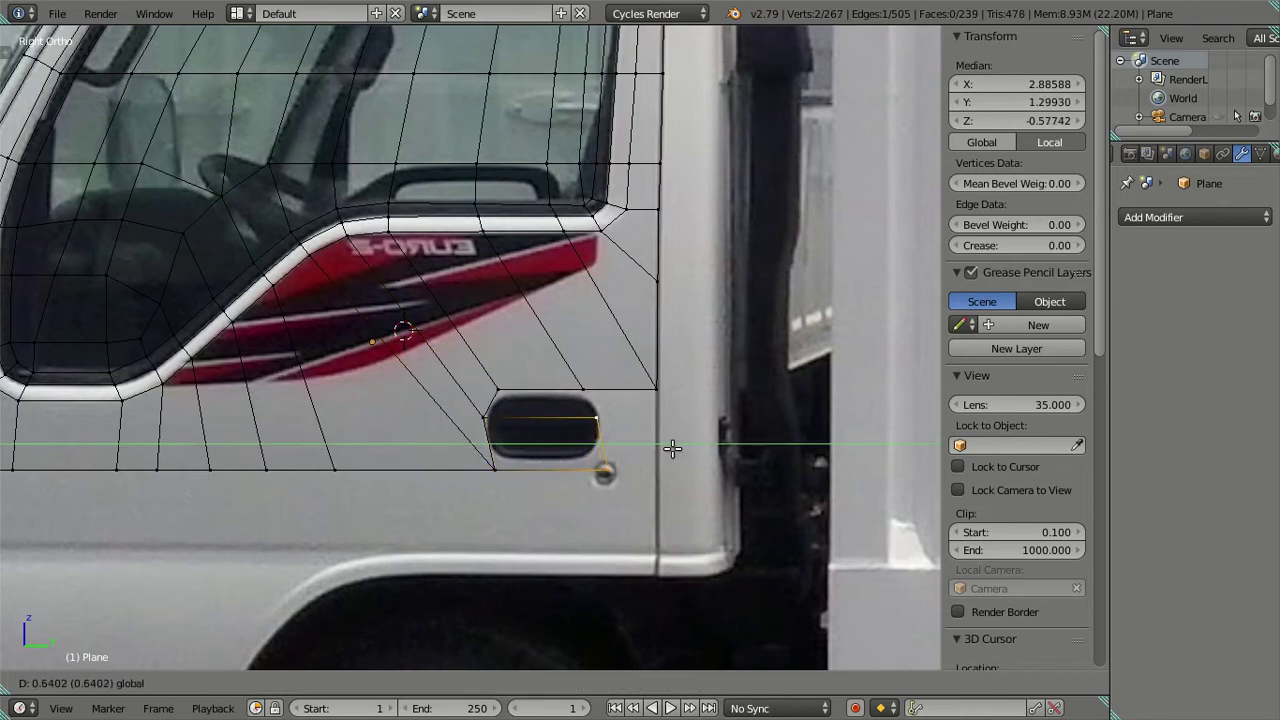
click(672, 449)
Shift the lower vertex along Y beside the handle, then extrude that edge to the door's rear edge
right_click(605, 471)
key(g)
key(y)
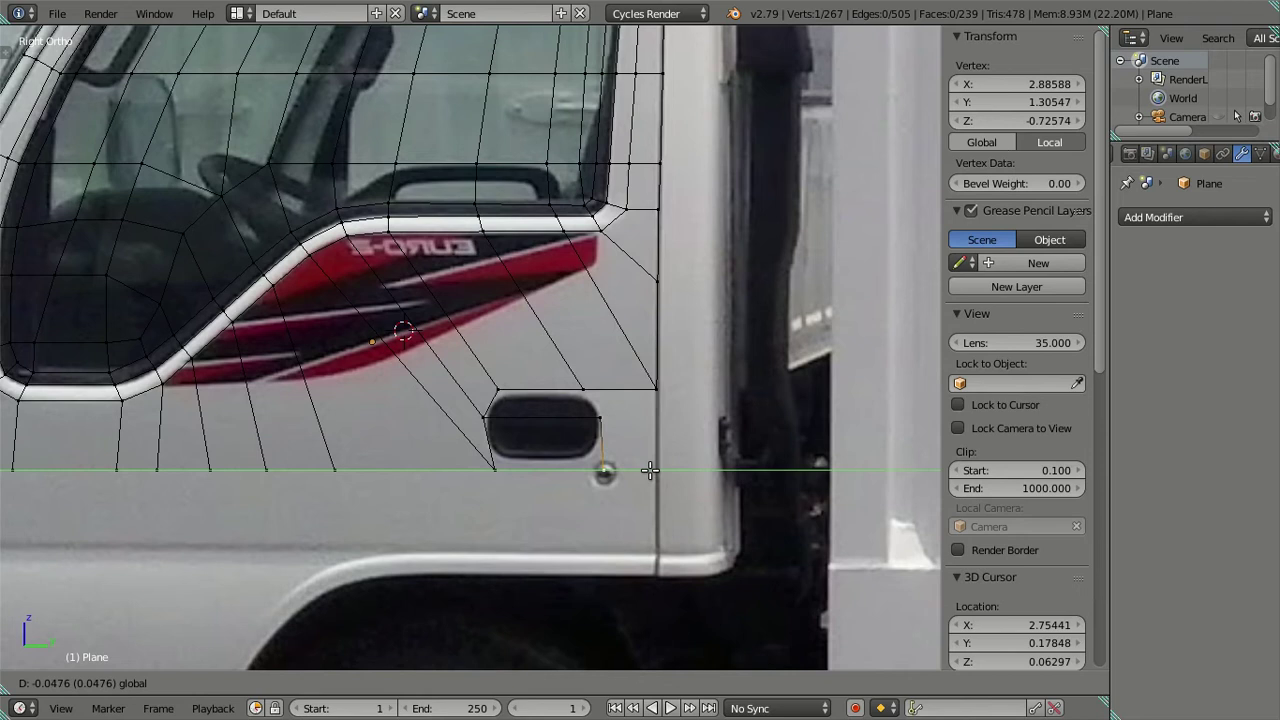
click(640, 469)
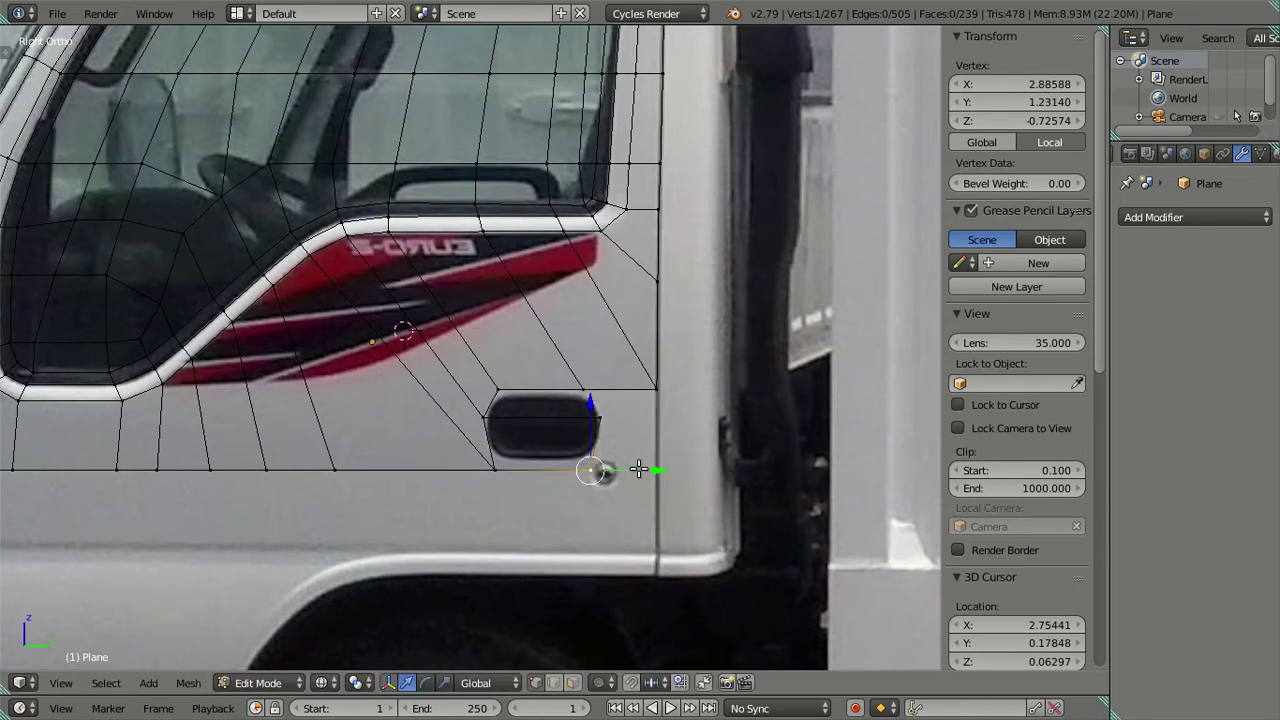
shift+right_click(606, 421)
key(e)
key(Escape)
key(g)
key(y)
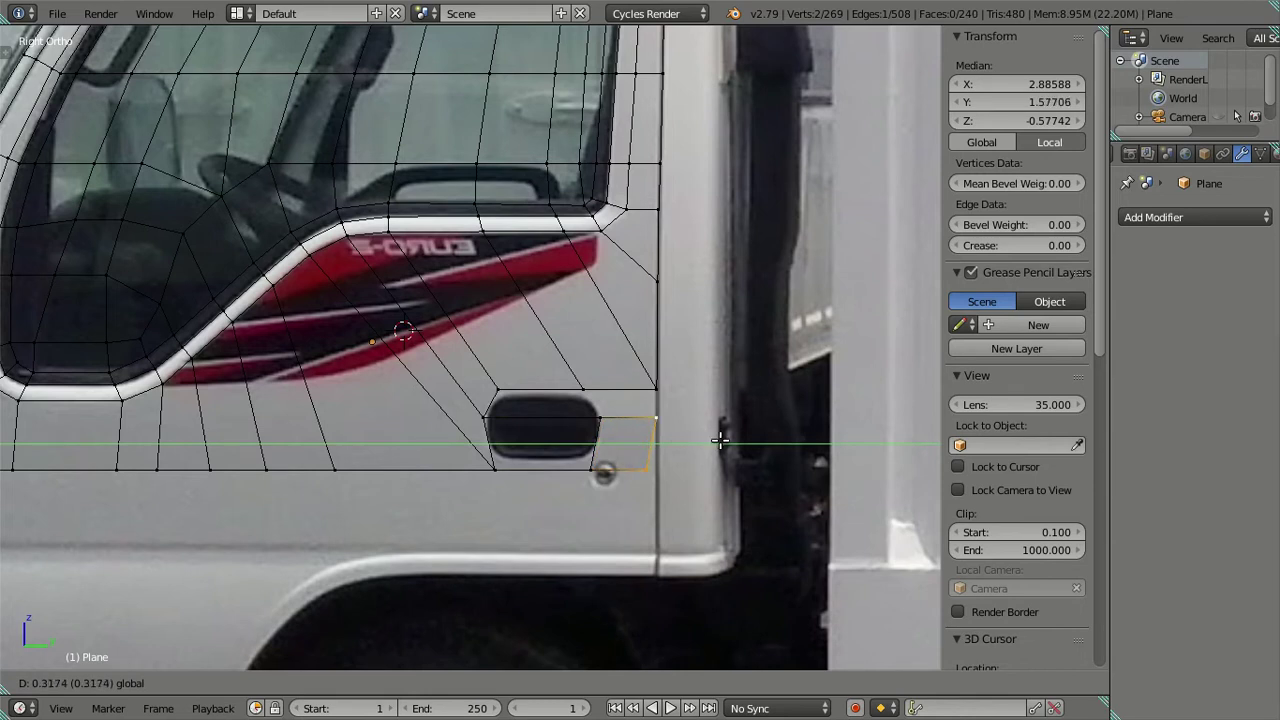
click(720, 440)
Move the lower-right vertex along Y onto the door's rear edge
key(KP_Decimal)
scroll(520, 391, up, 6)
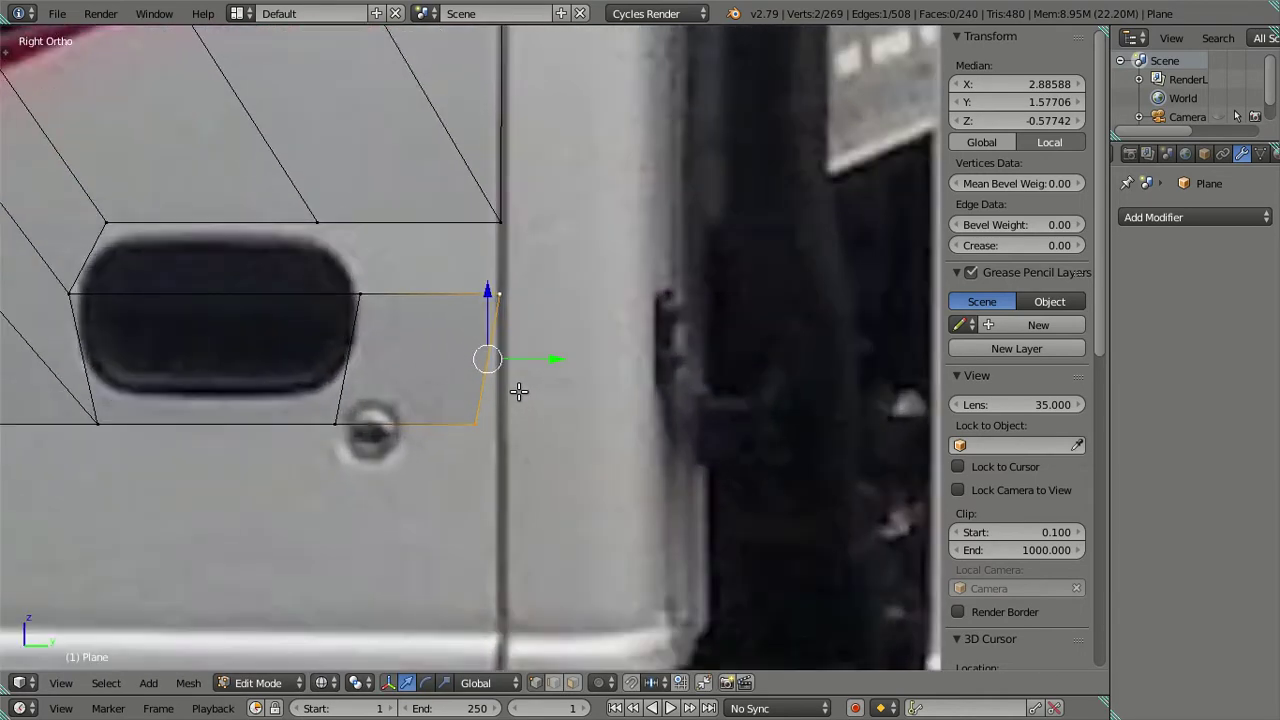
right_click(478, 432)
key(g)
key(y)
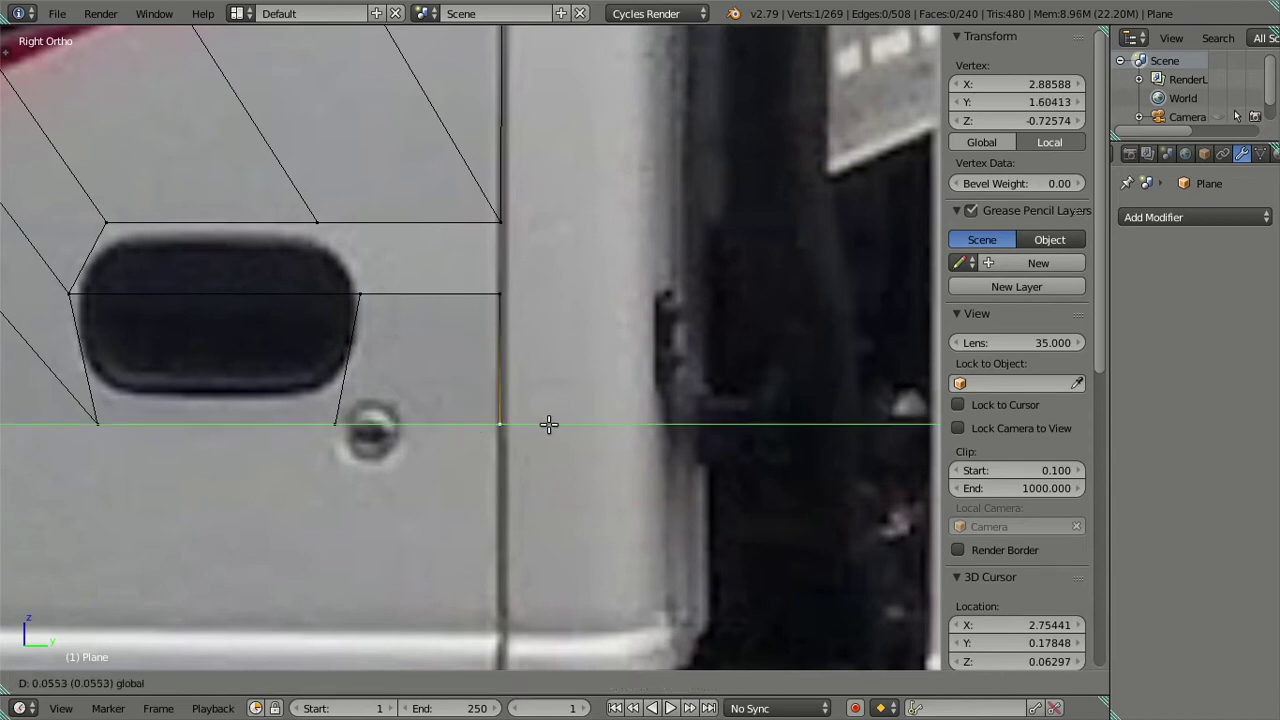
click(549, 424)
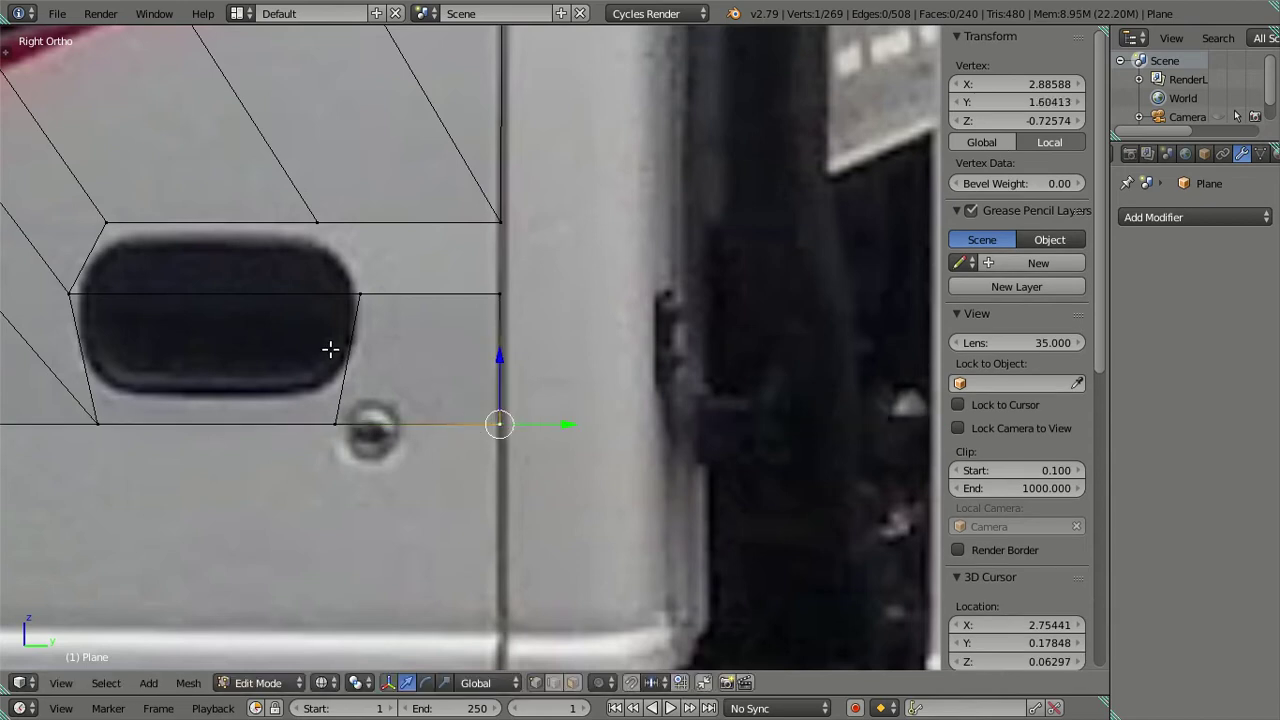
Delete the quad face at the door handle
click(572, 682)
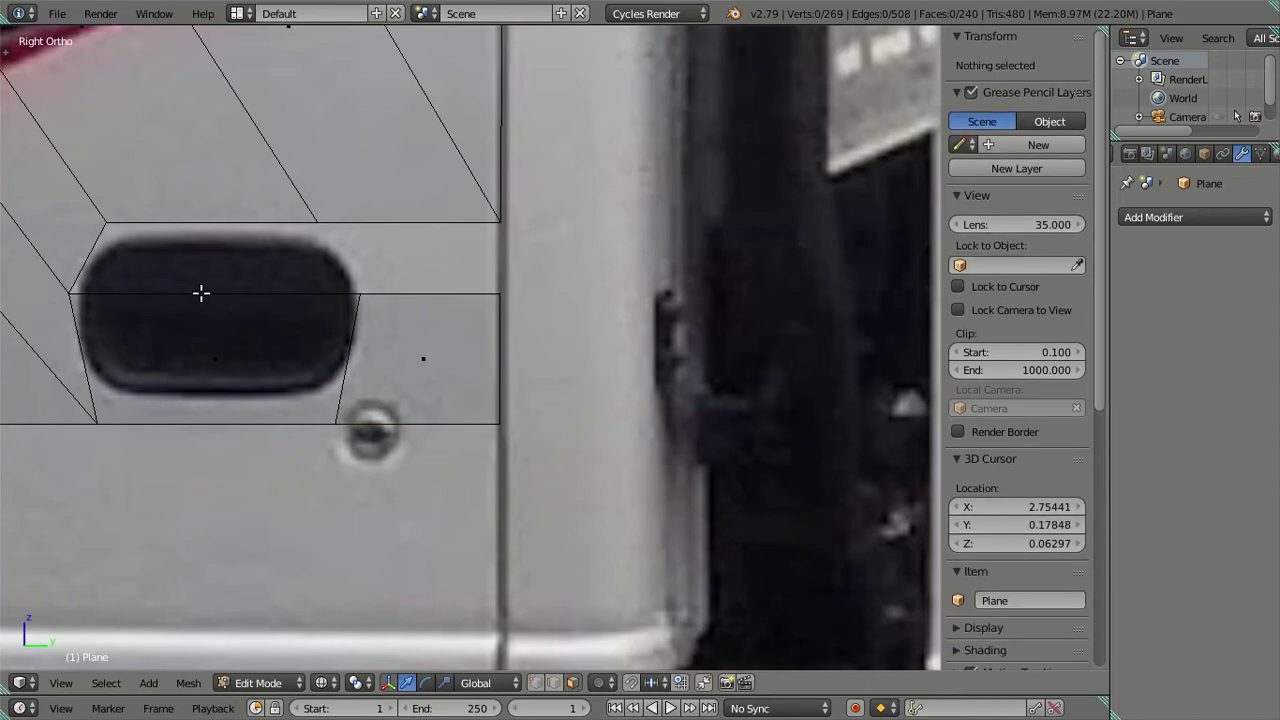
right_click(229, 345)
key(x)
click(275, 349)
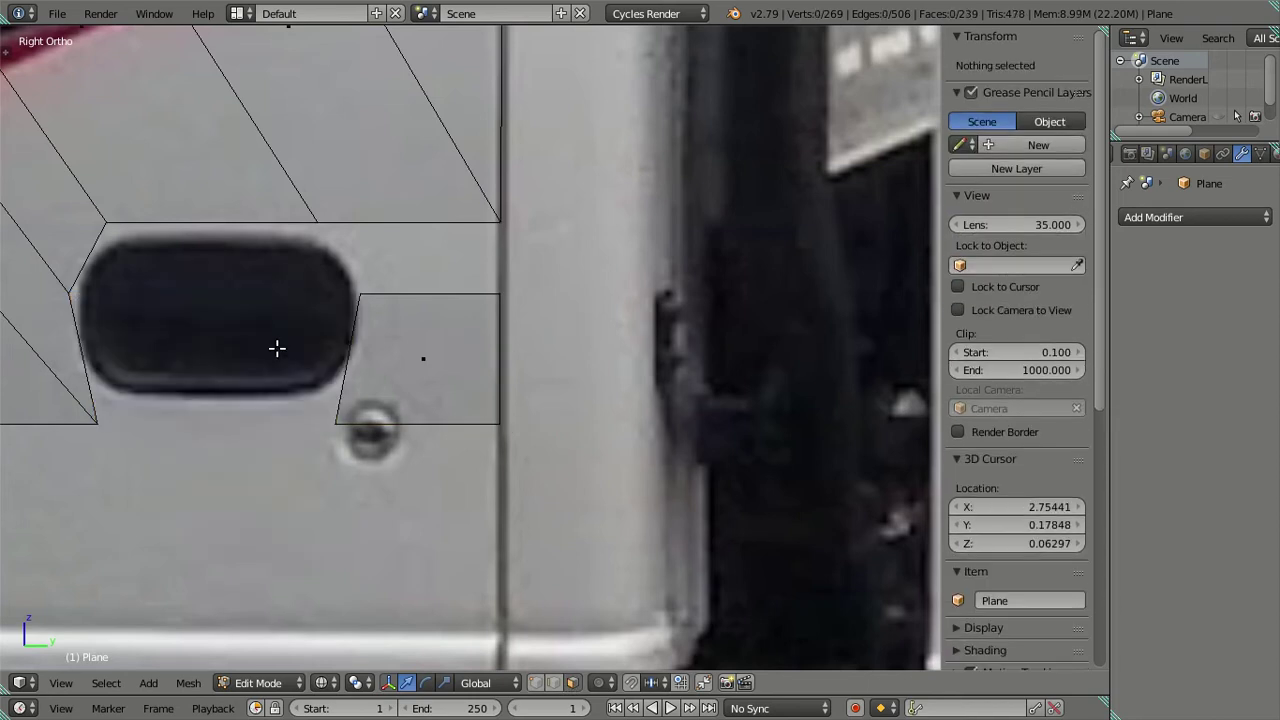
Fill the gap above the handle with a face between its upper and lower edges
right_click(394, 291)
shift+right_click(400, 236)
key(f)
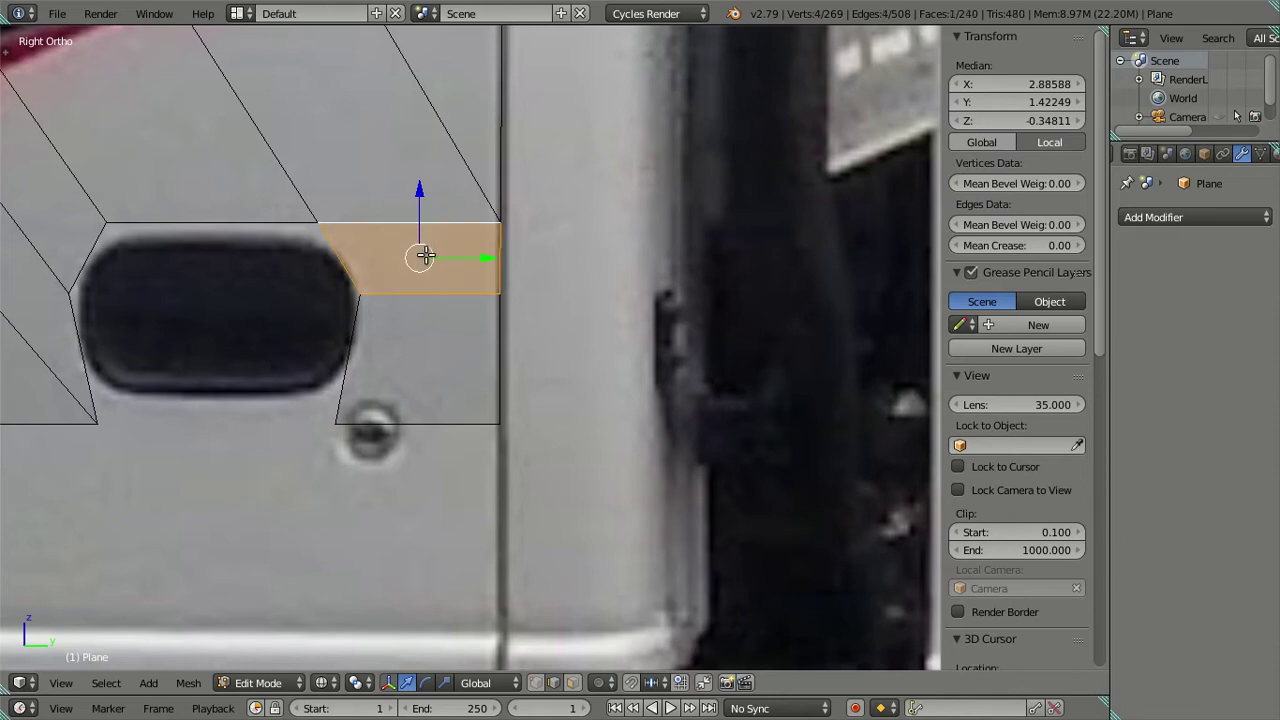
key(a)
scroll(425, 256, down, 3)
shift+middle_drag(194, 194, 294, 200)
scroll(546, 413, up, 1)
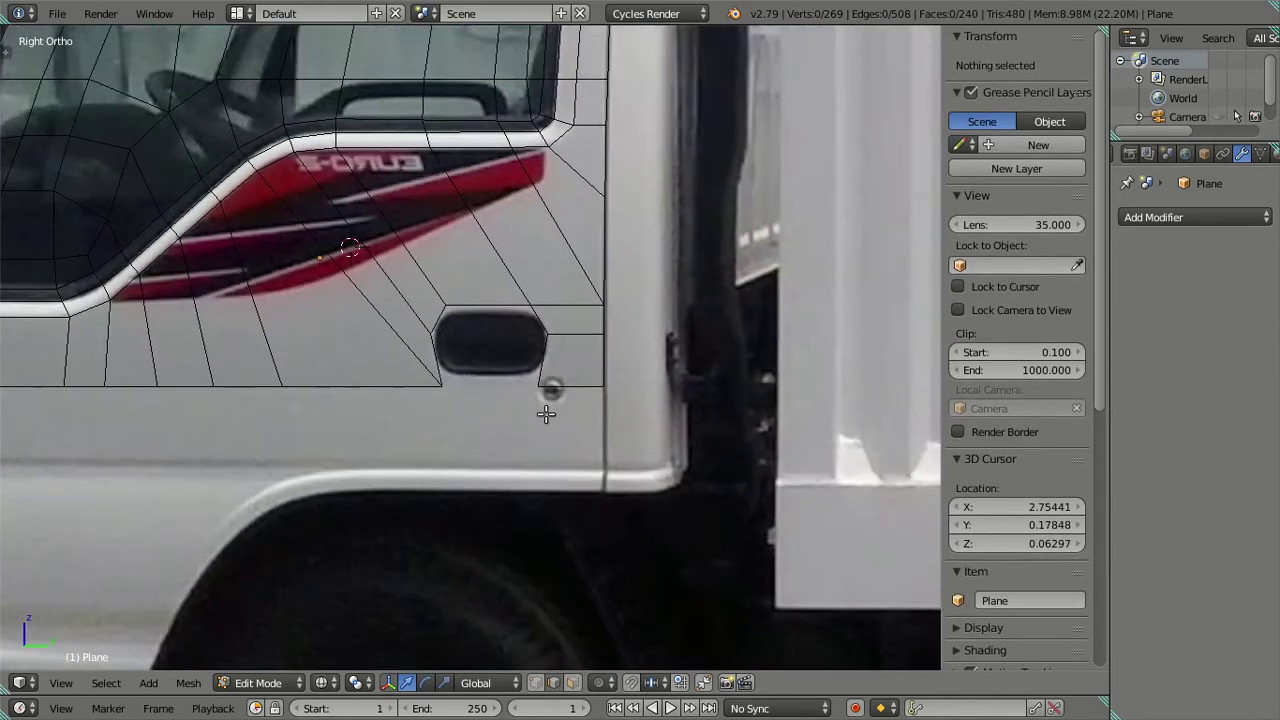
key(ctrl+z)
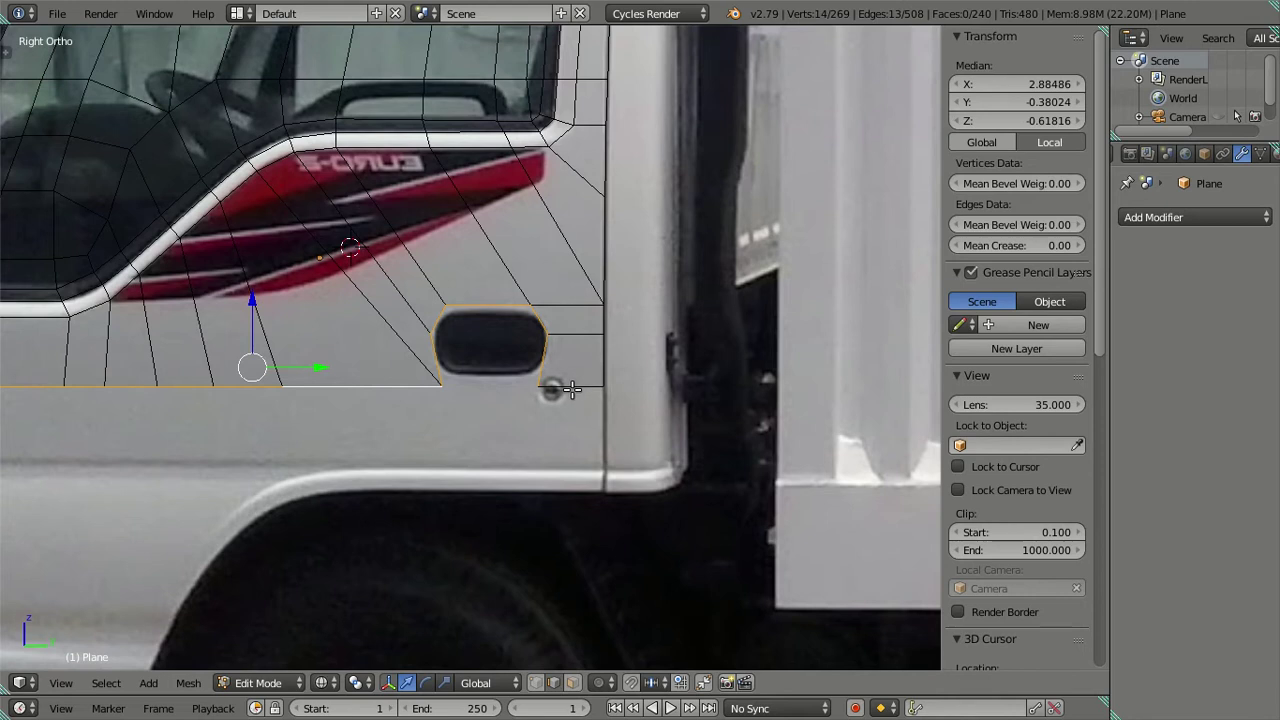
key(ctrl+shift+z)
Raise the whole bottom row of the door mesh slightly
key(a)
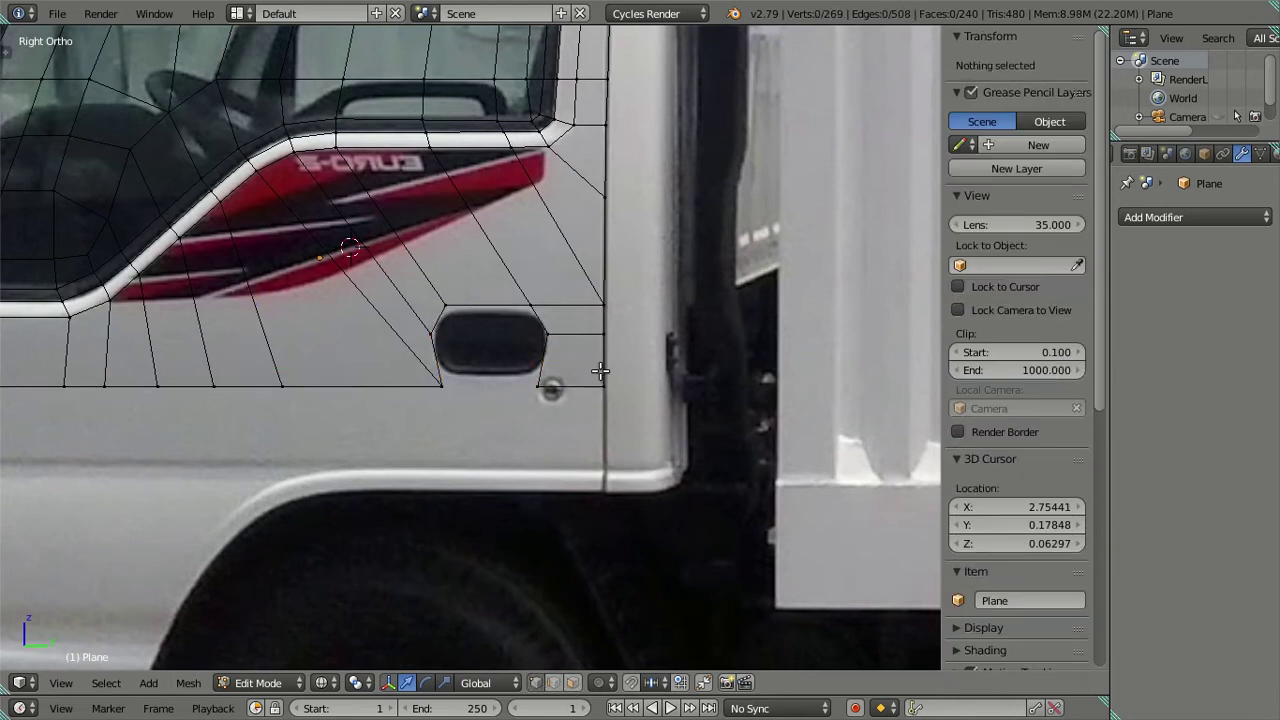
click(604, 385)
shift+click(540, 385)
shift+middle_drag(376, 393, 497, 318)
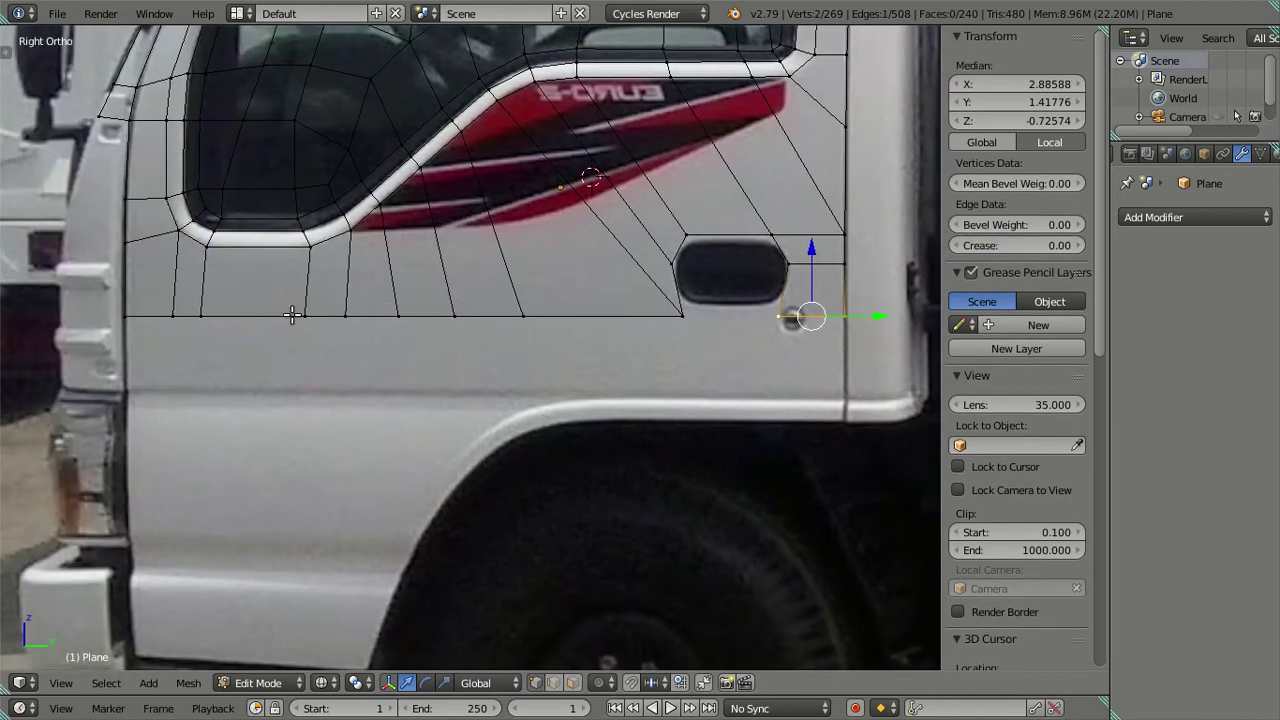
shift+click(685, 319)
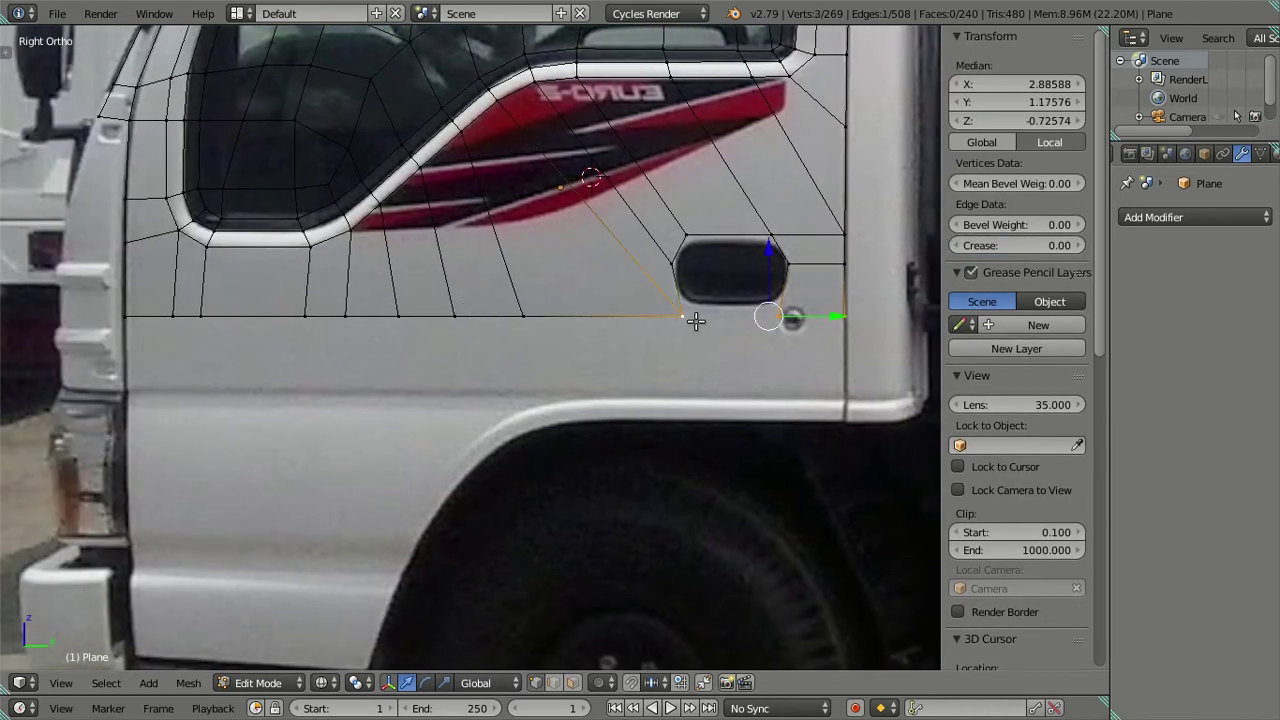
ctrl+right_click(122, 333)
shift+middle_drag(517, 346, 491, 371)
scroll(276, 323, up, 1)
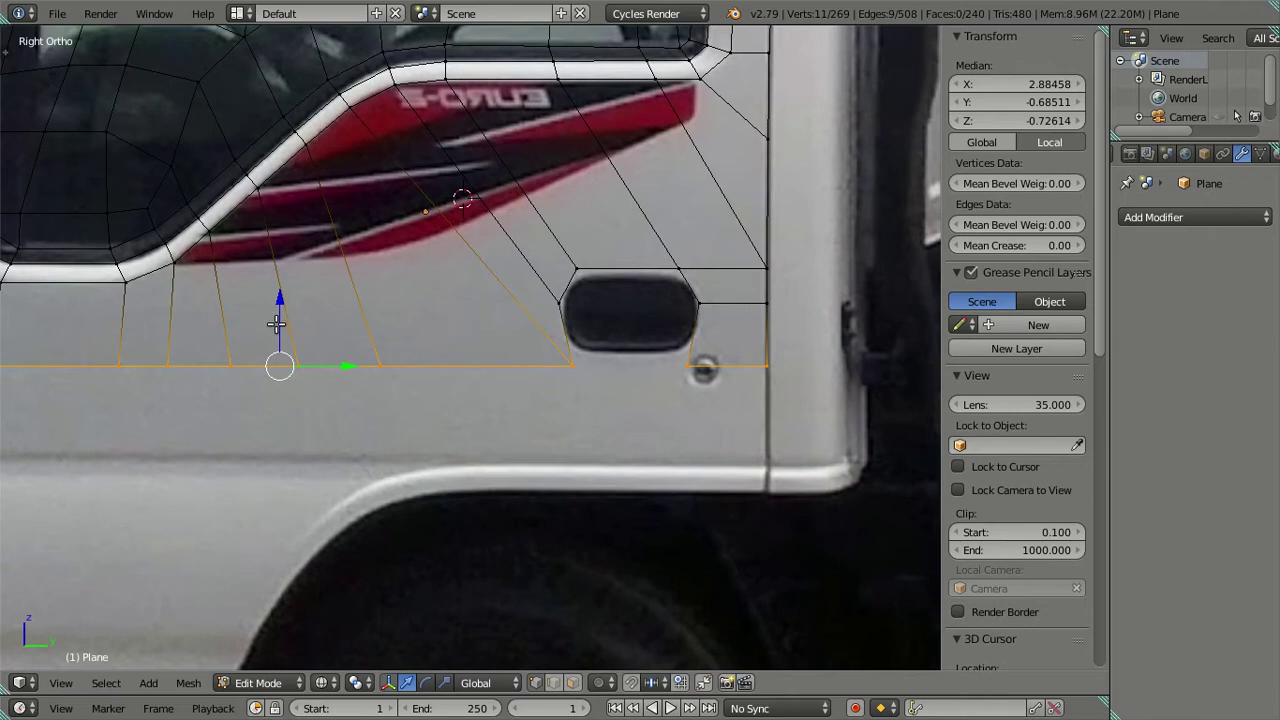
drag(282, 298, 283, 288)
click(283, 288)
Lower the three vertices along the handle's top edge slightly
right_click(590, 270)
shift+right_click(684, 268)
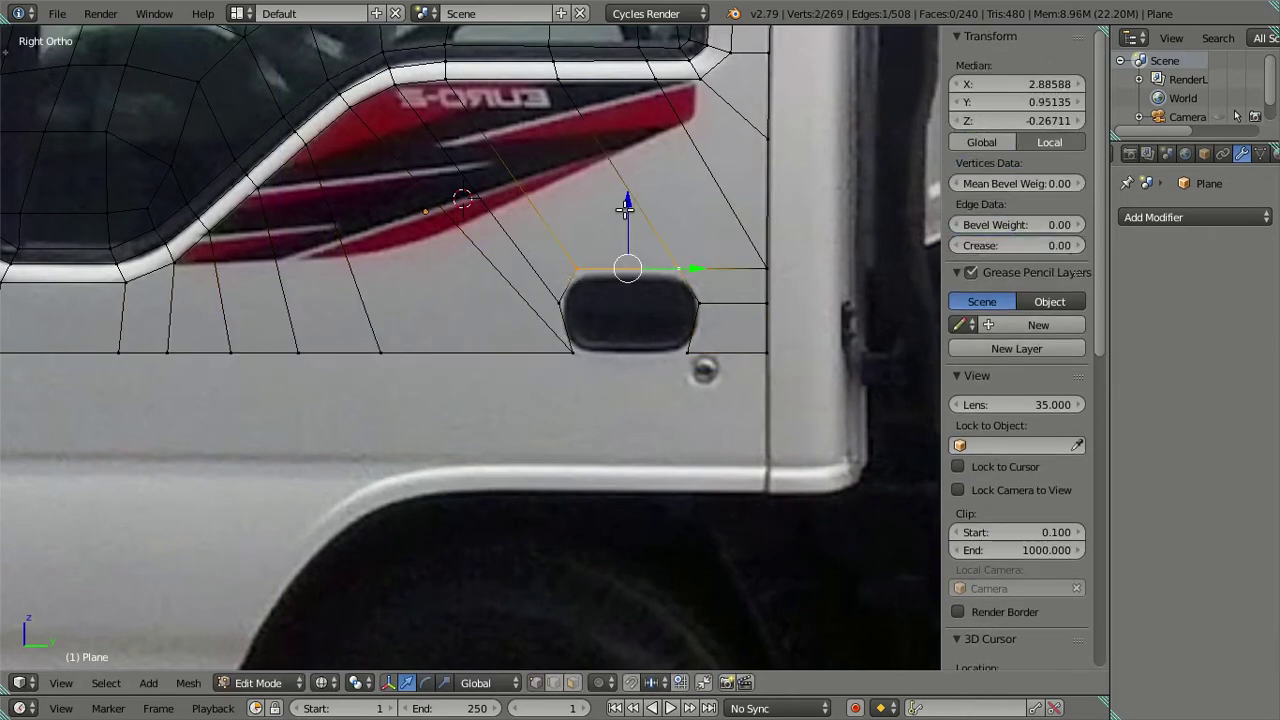
drag(624, 231, 646, 234)
key(ctrl+z)
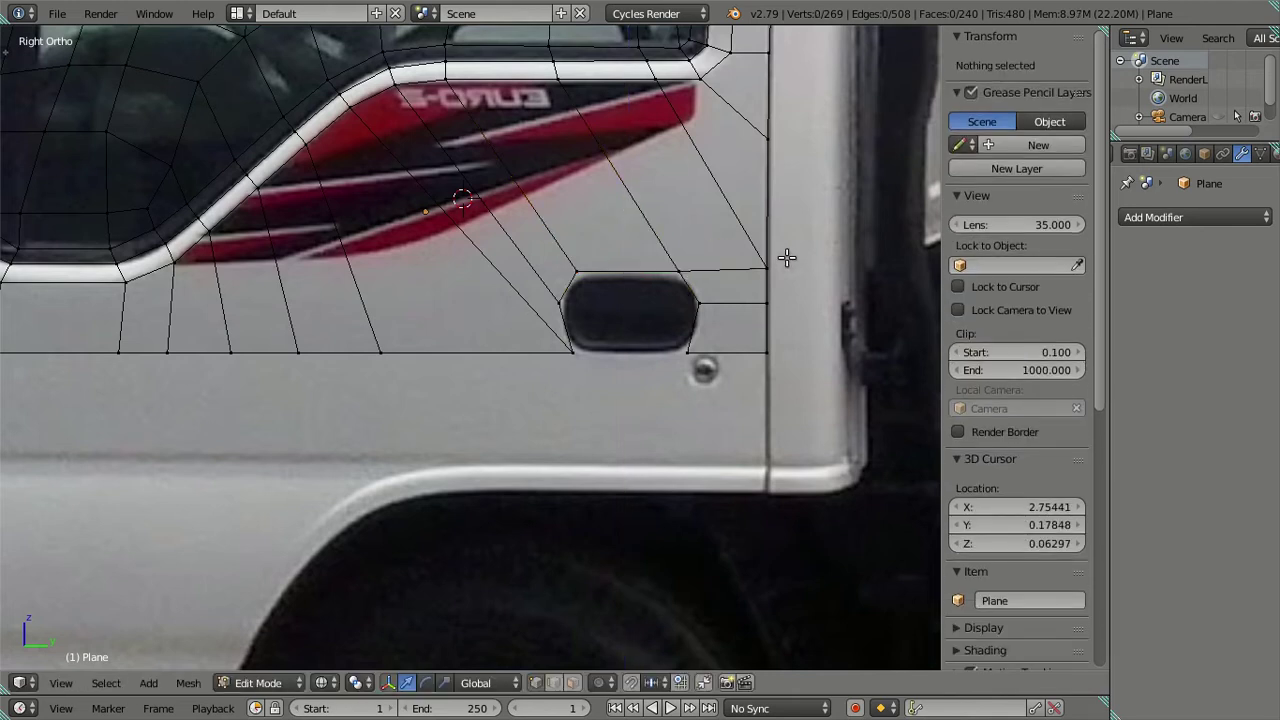
shift+right_click(765, 268)
drag(666, 205, 680, 203)
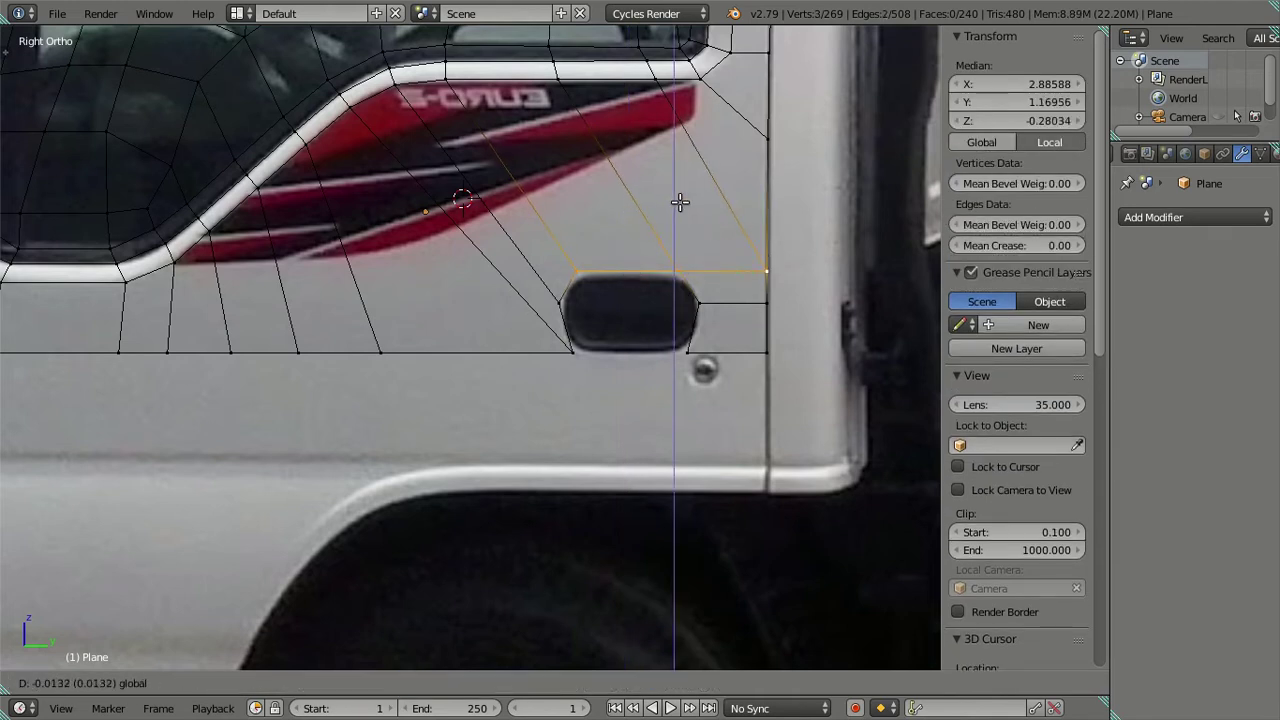
key(a)
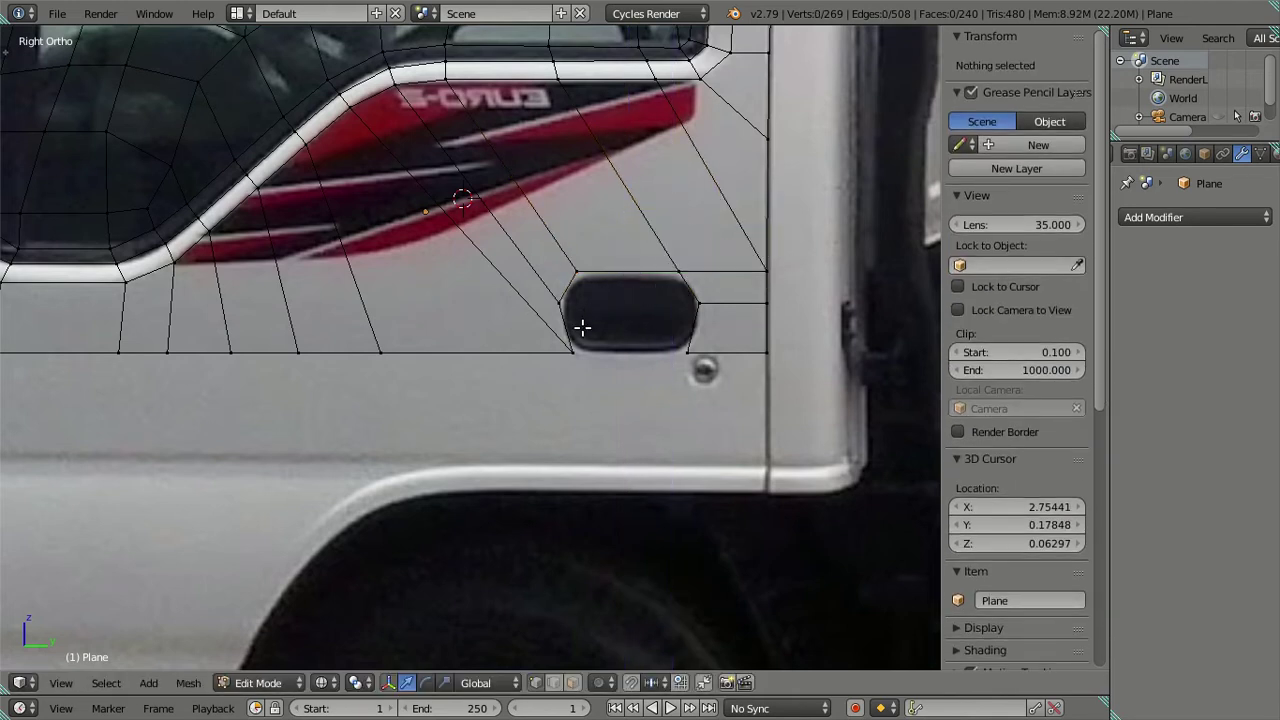
Join the vertices under the handle's left and right ends with an edge
right_click(667, 360)
shift+right_click(582, 371)
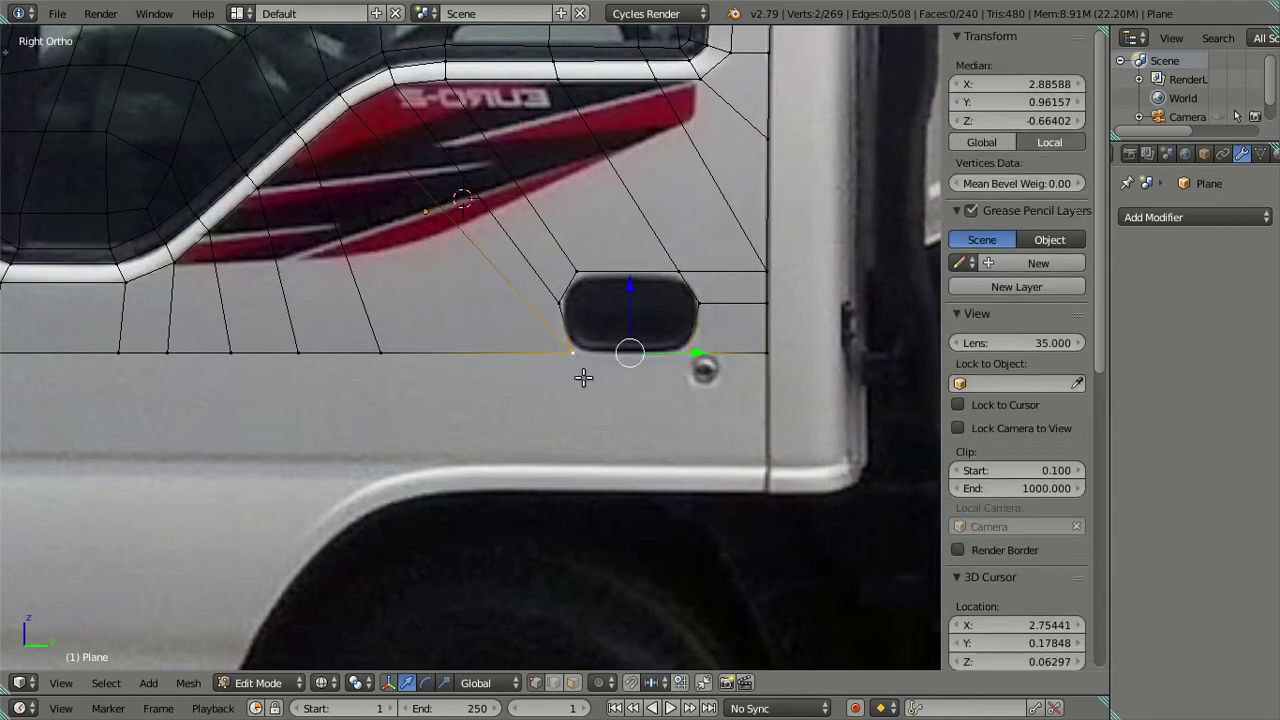
key(f)
key(a)
right_click(751, 366)
scroll(457, 380, down, 3)
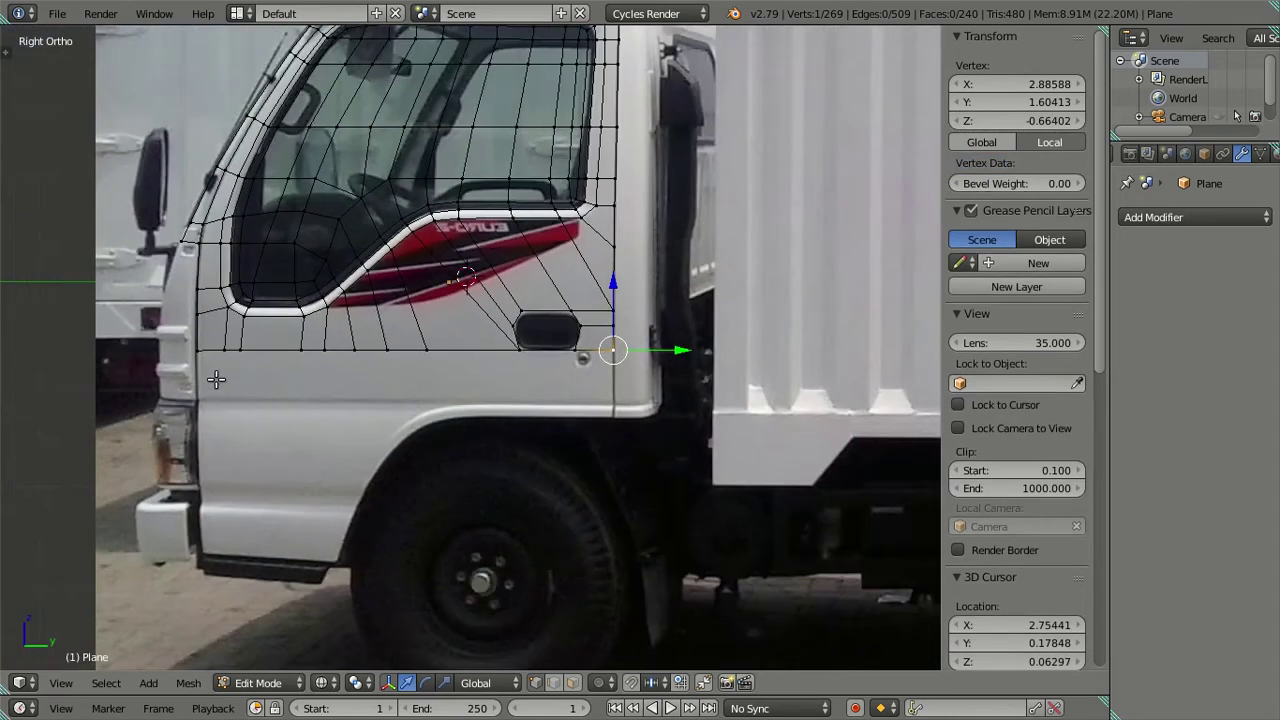
Extrude the door's bottom row and move it down along Z
ctrl+right_click(184, 352)
key(e)
key(Escape)
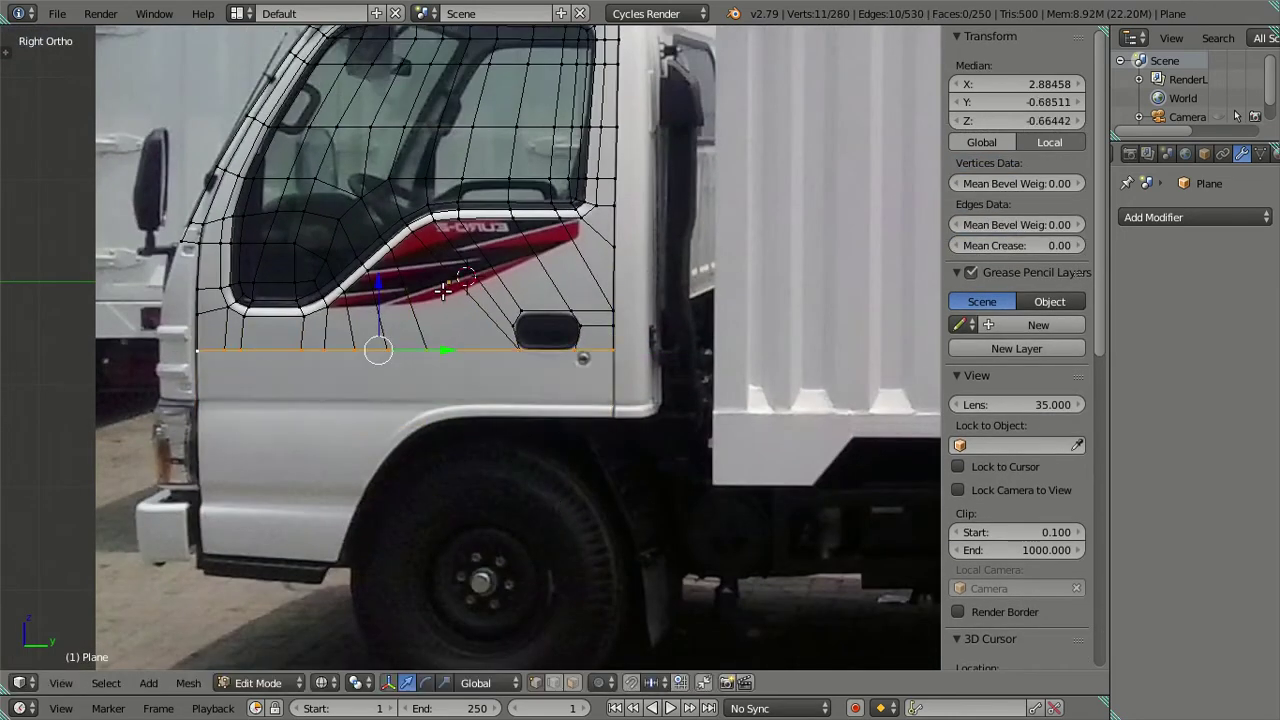
key(g)
key(z)
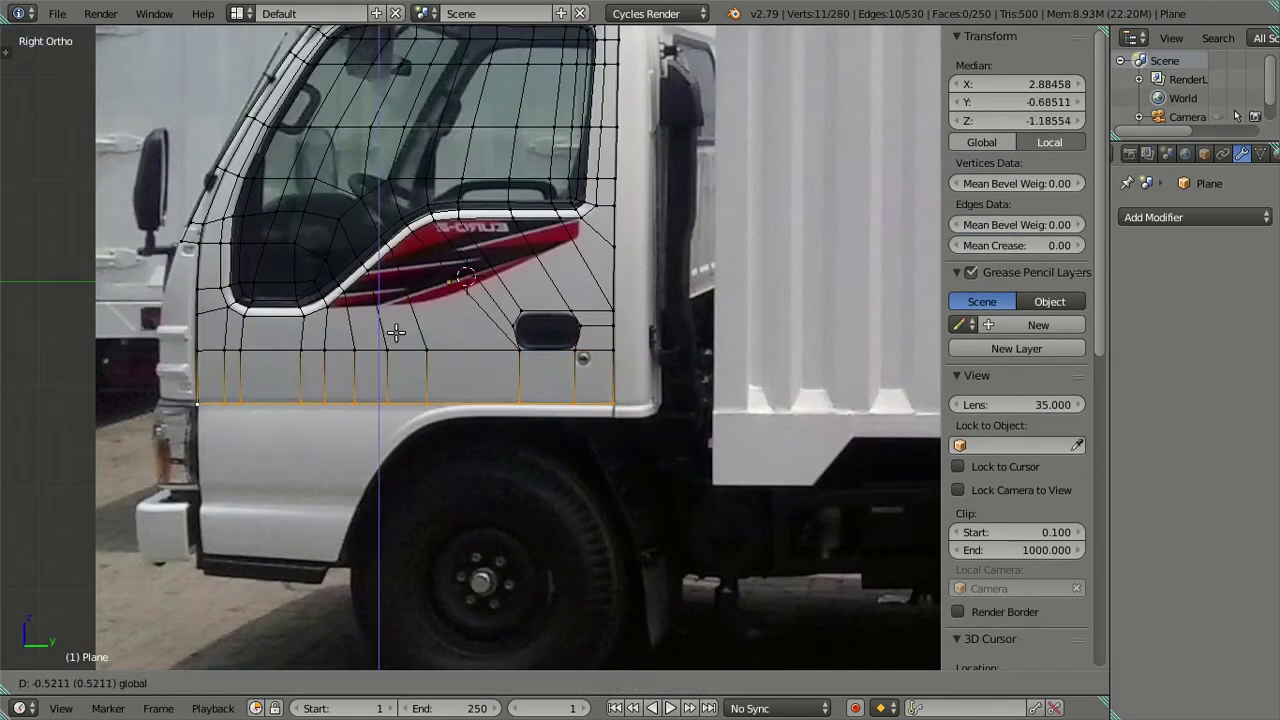
click(475, 319)
key(a)
Nudge the vertices along the handle's top, out to the door edge, slightly down
scroll(620, 371, up, 2)
scroll(620, 371, up, 2)
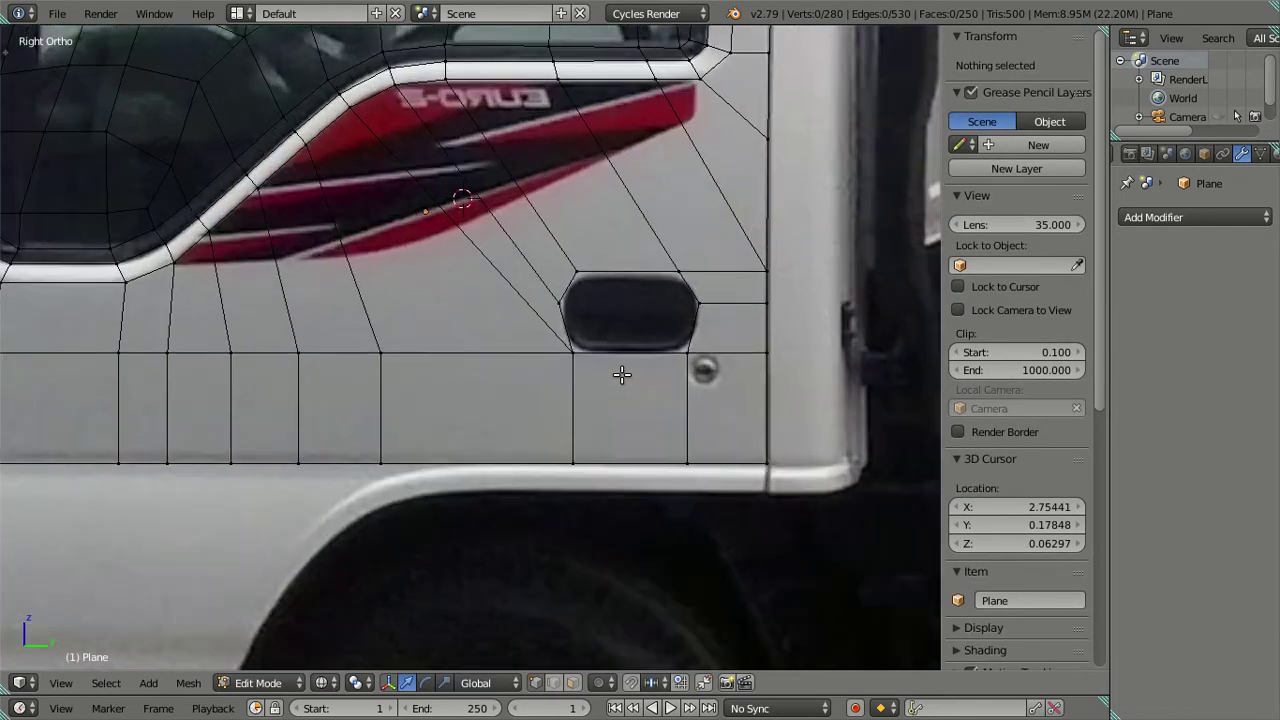
scroll(588, 358, up, 2)
right_click(448, 344)
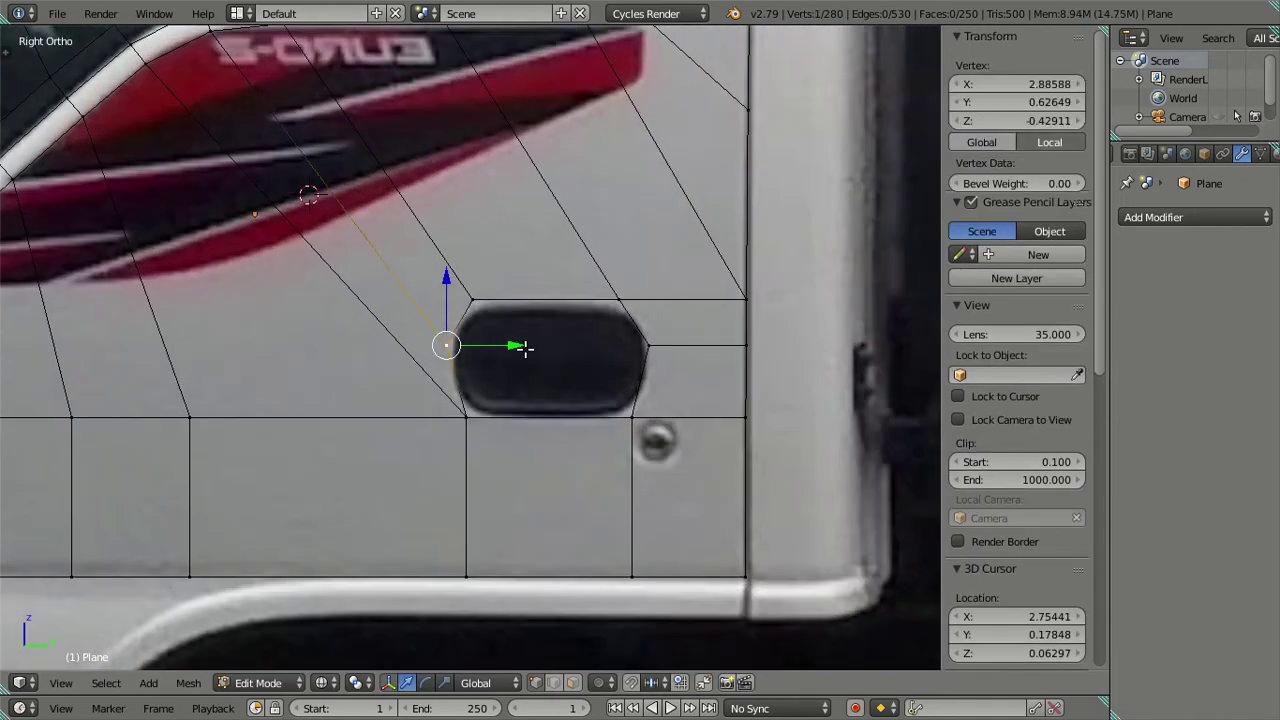
ctrl+right_click(745, 346)
right_click(448, 344)
shift+right_click(645, 346)
shift+right_click(745, 346)
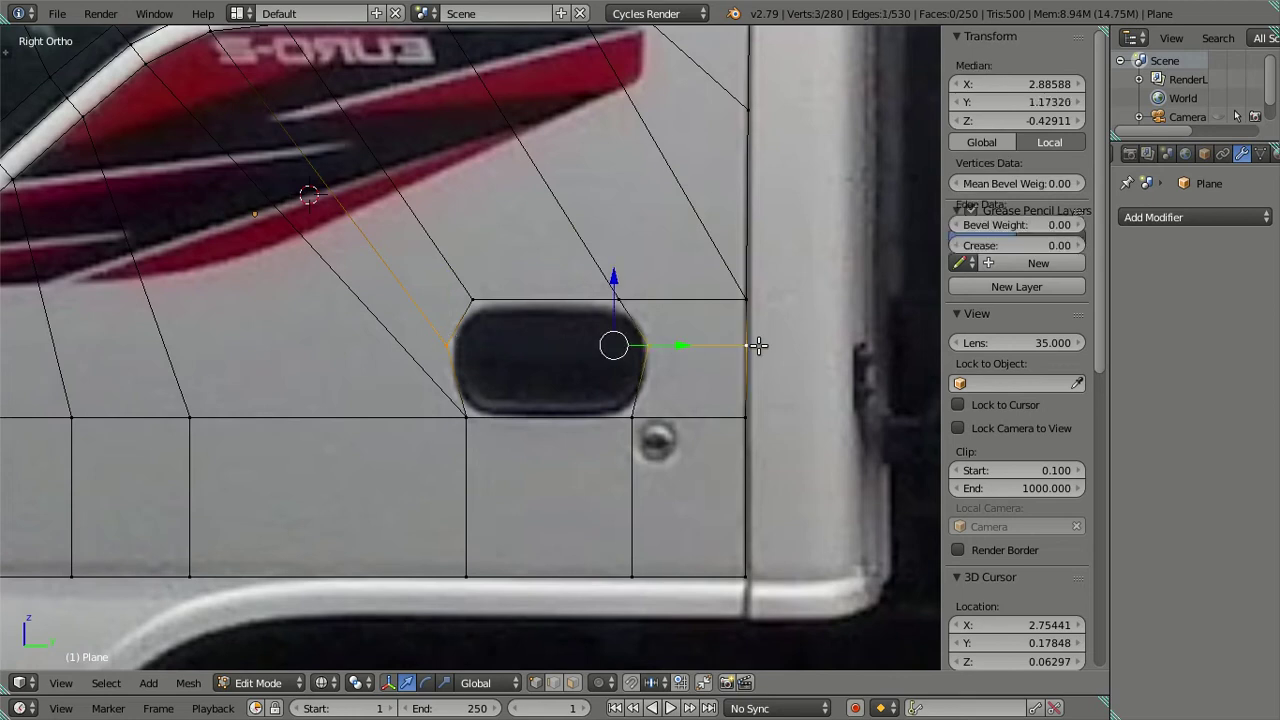
mouse_move(620, 274)
mouse_down()
mouse_move(625, 288)
mouse_move(618, 259)
mouse_up()
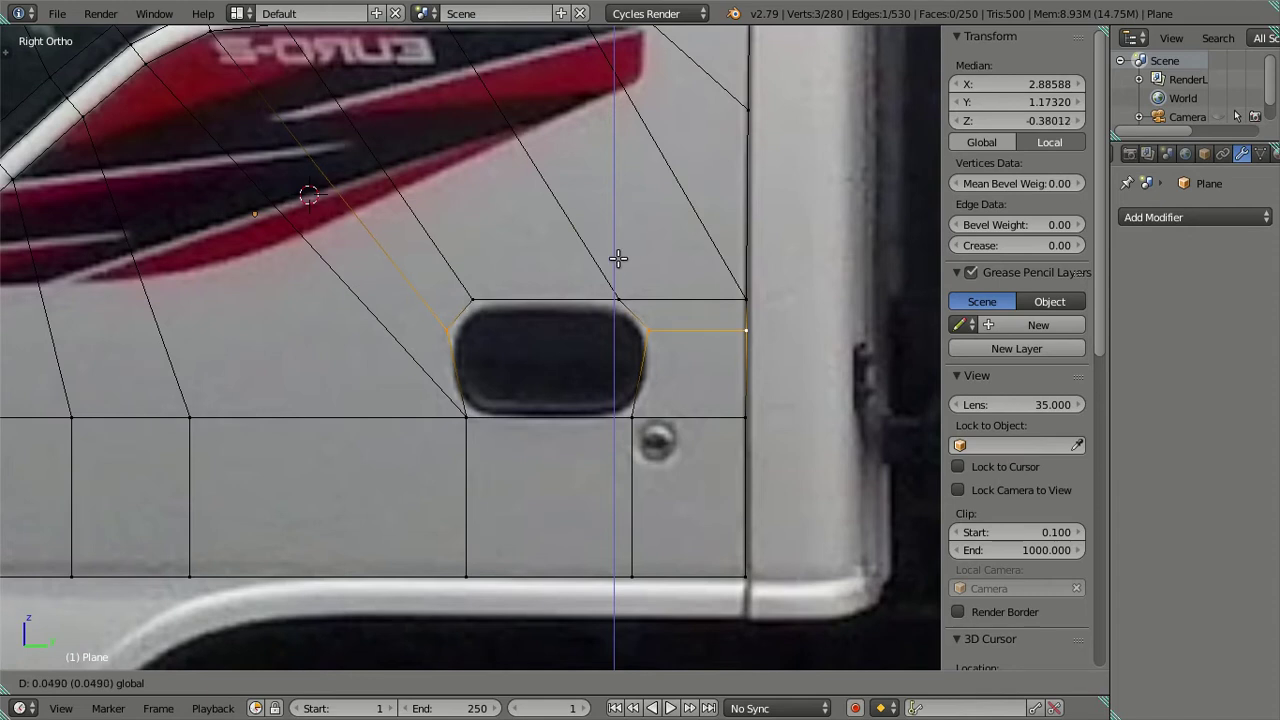
Slide the vertex at the handle's left corner slightly right
right_click(500, 320)
drag(510, 331, 514, 332)
key(a)
scroll(447, 433, down, 2)
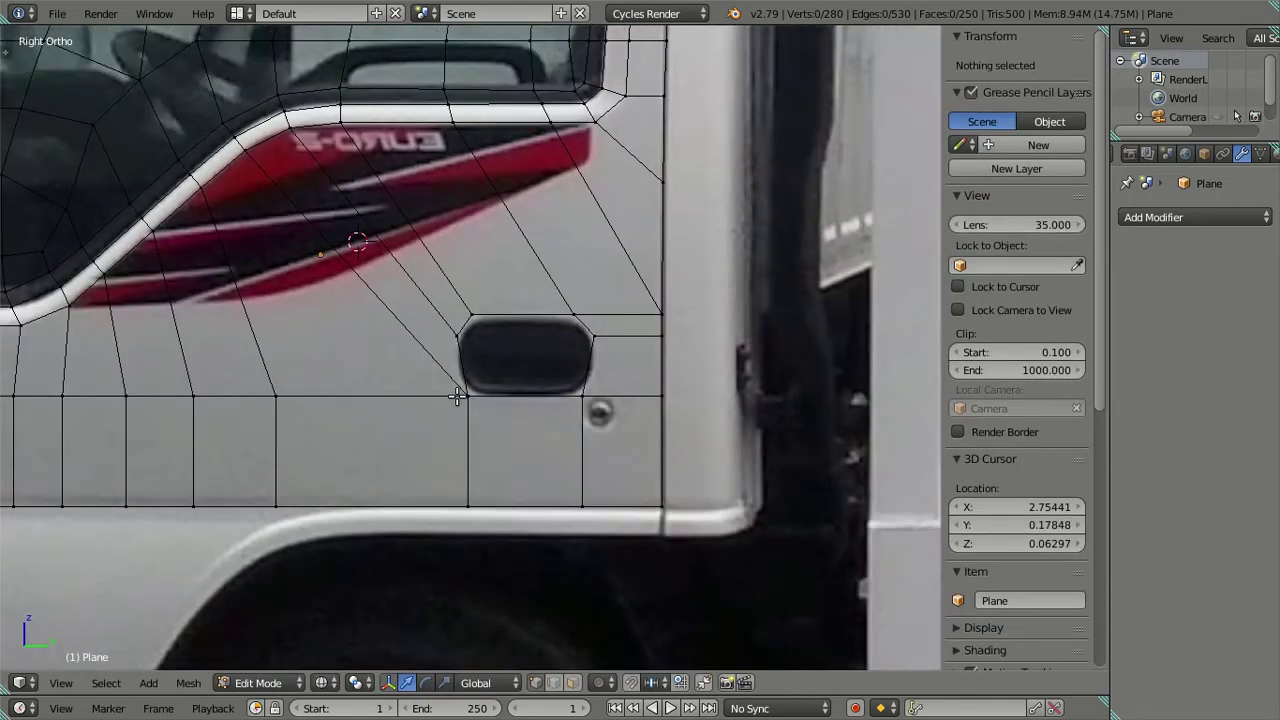
Shift the vertical edges below the handle, up toward the stripe, slightly left
right_click(466, 383)
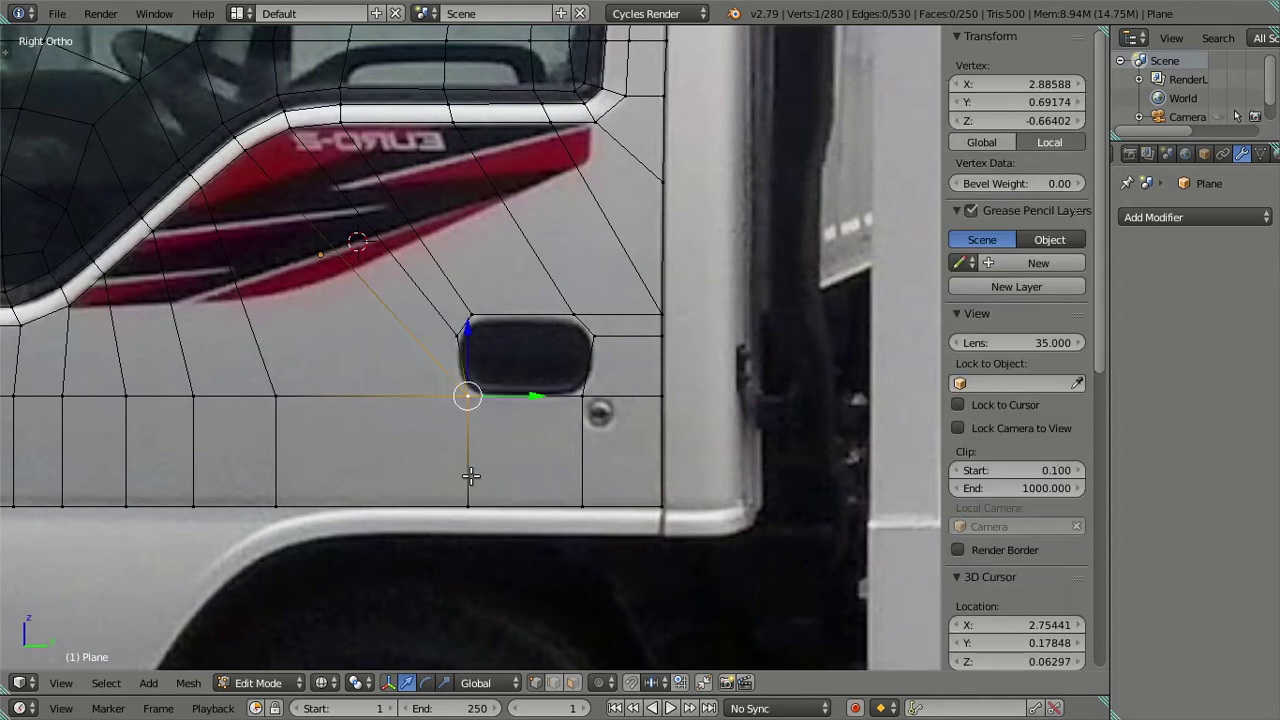
shift+right_click(475, 469)
click(525, 436)
key(g)
key(y)
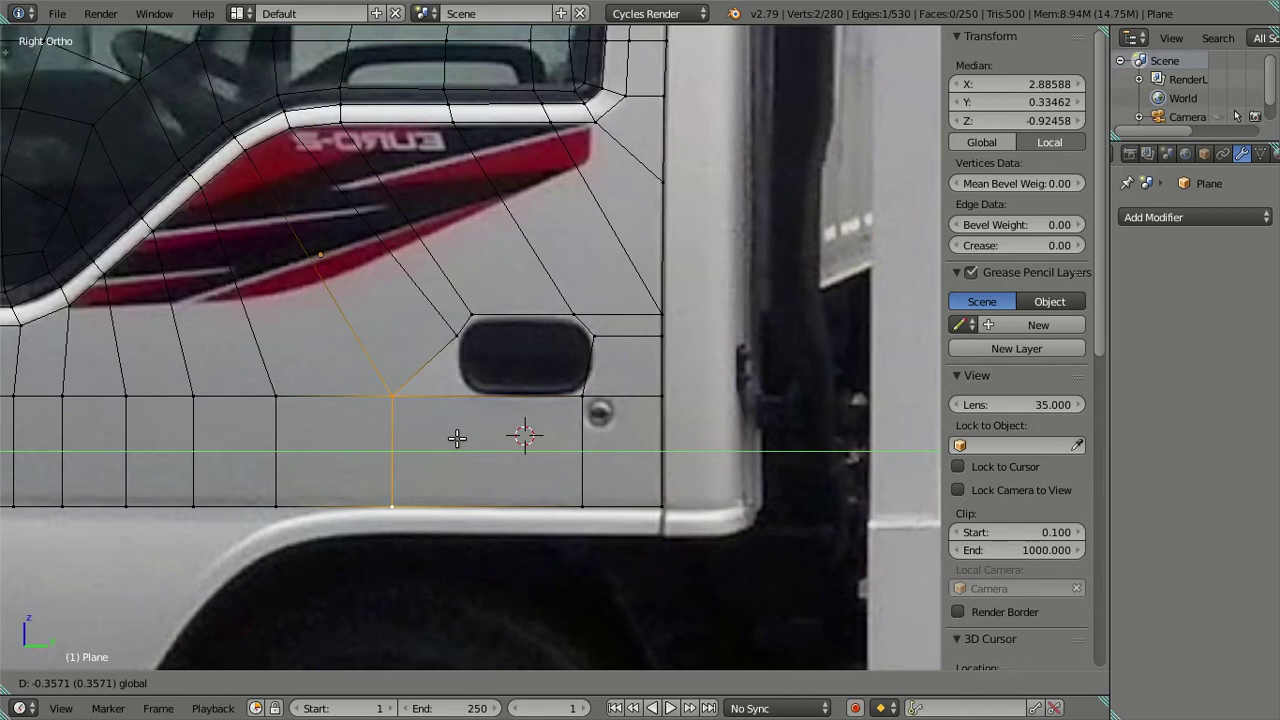
right_click(456, 437)
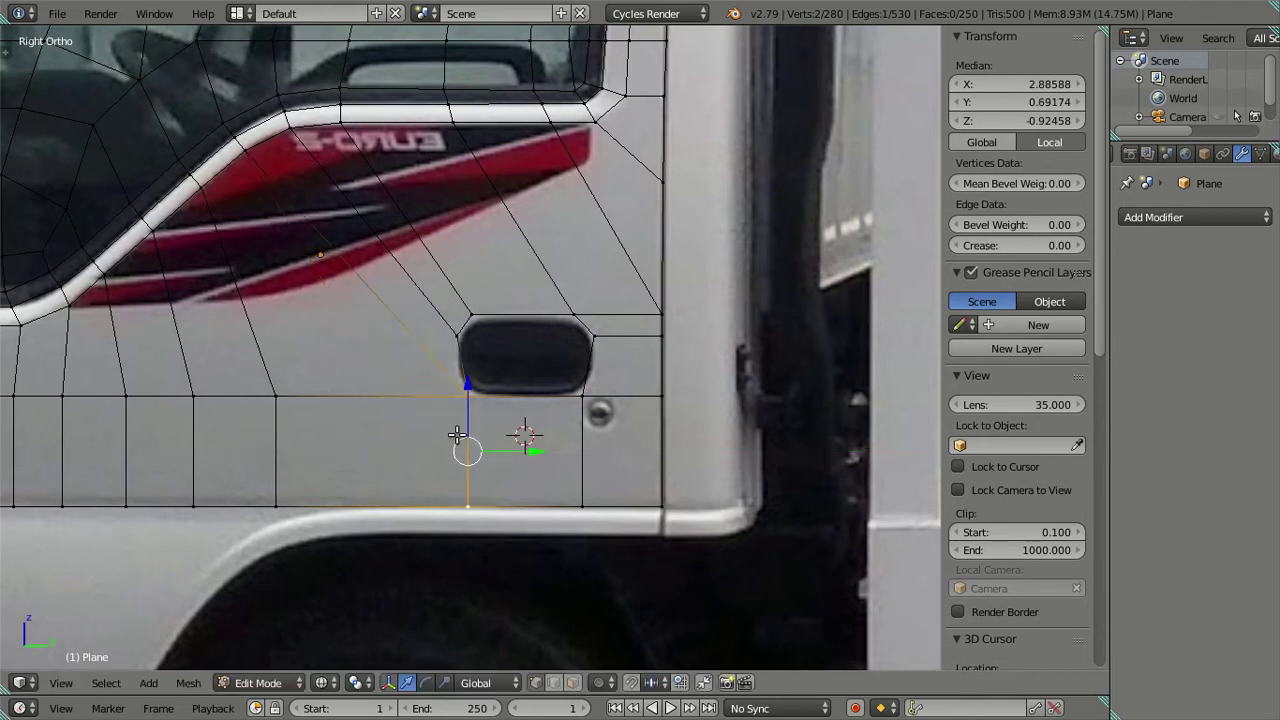
scroll(434, 400, up, 2)
shift+right_click(467, 366)
key(g)
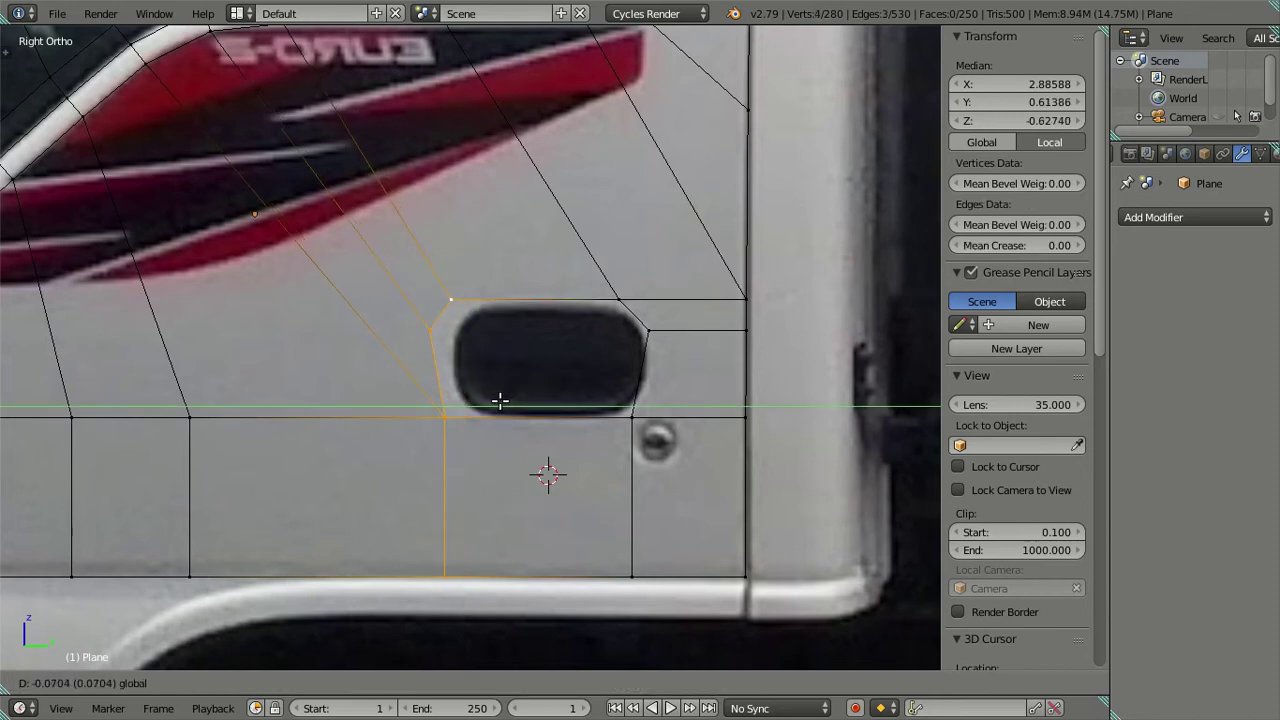
click(494, 397)
Slide the handle's right-side vertices along the door and raise the edge above the handle
right_click(629, 320)
shift+right_click(640, 333)
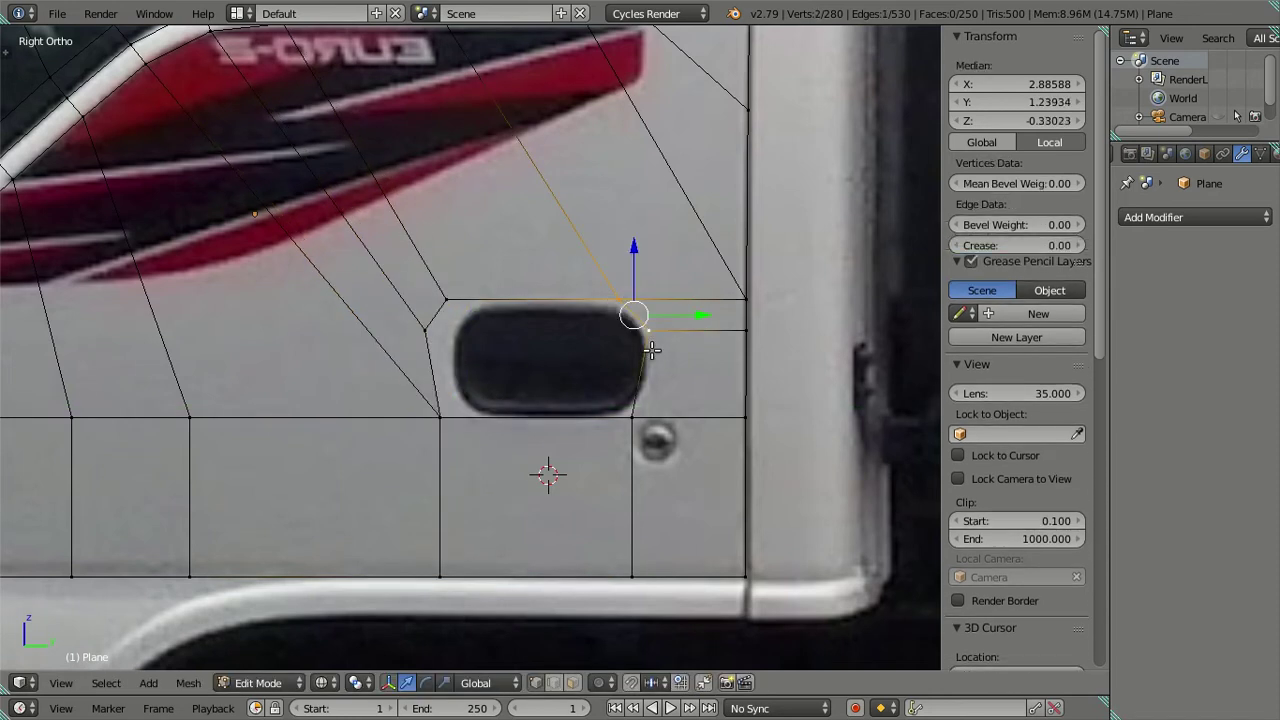
shift+right_click(655, 395)
key(g)
key(y)
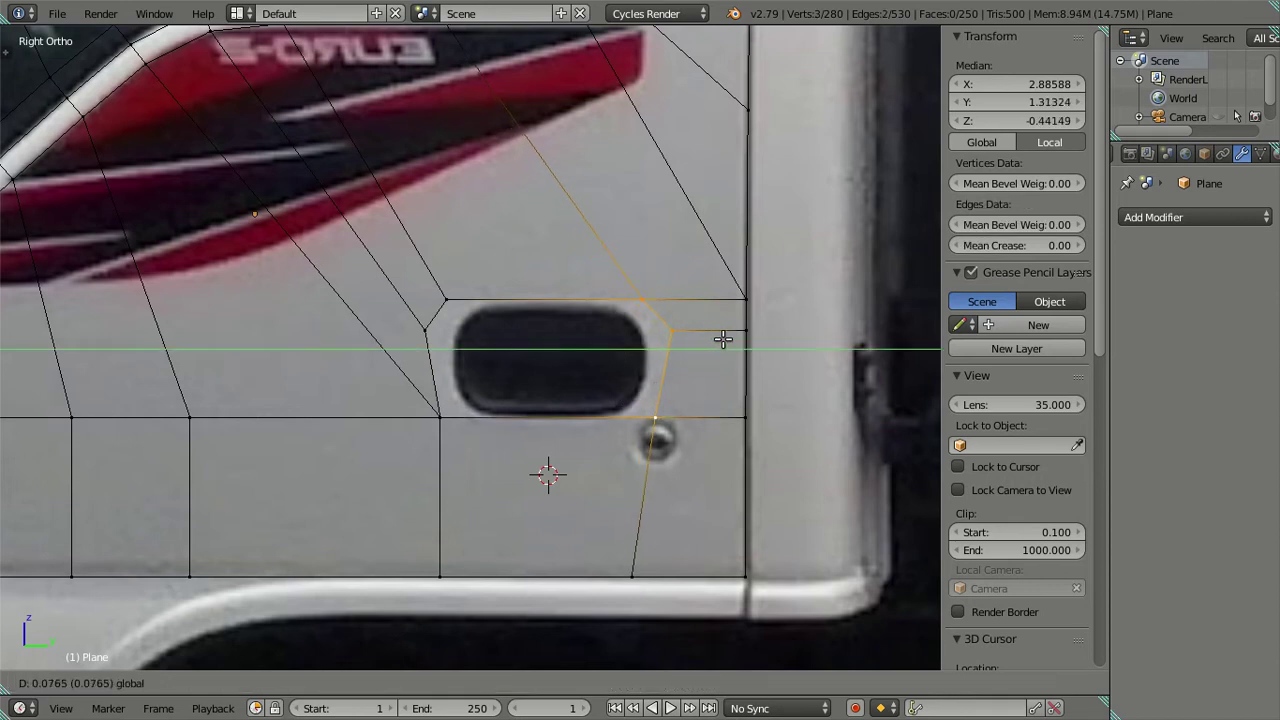
click(723, 340)
right_click(445, 298)
shift+right_click(745, 298)
shift+right_click(640, 298)
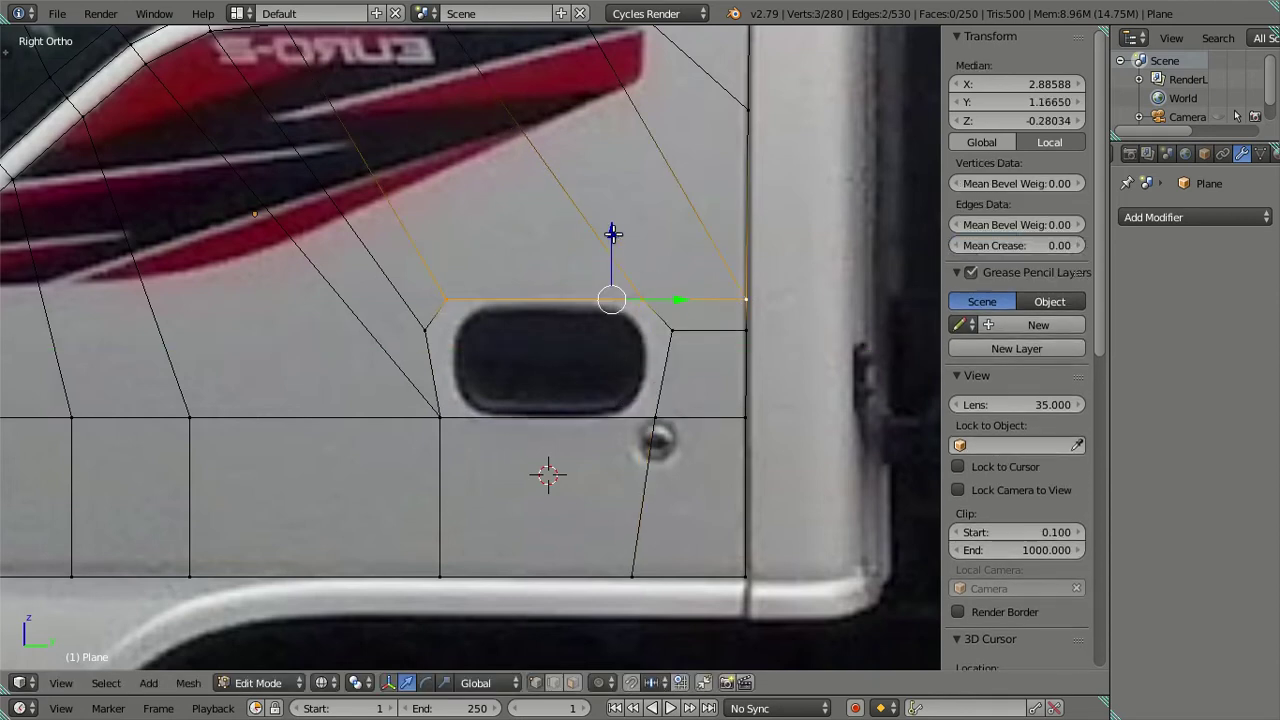
drag(613, 233, 609, 214)
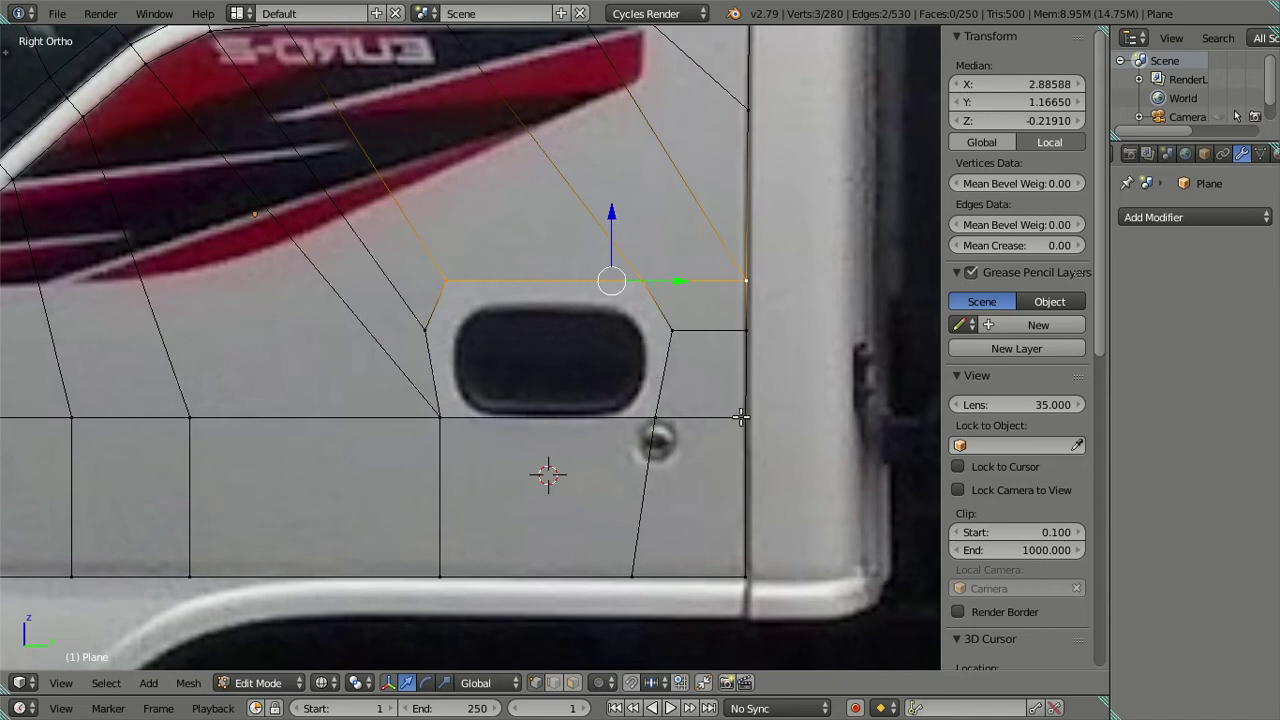
Lower the horizontal edge loop running across the door
scroll(708, 413, down, 2)
right_click(708, 413)
alt+right_click(374, 425)
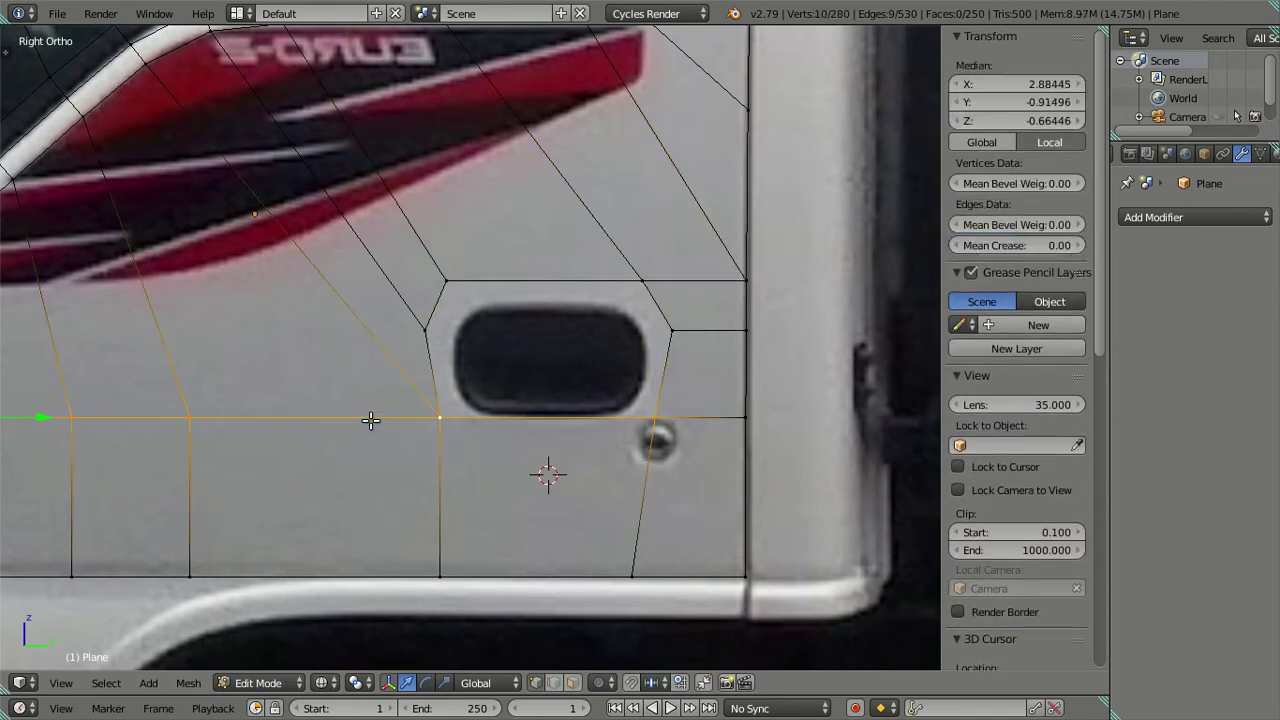
scroll(231, 313, down, 2)
shift+right_click(600, 381)
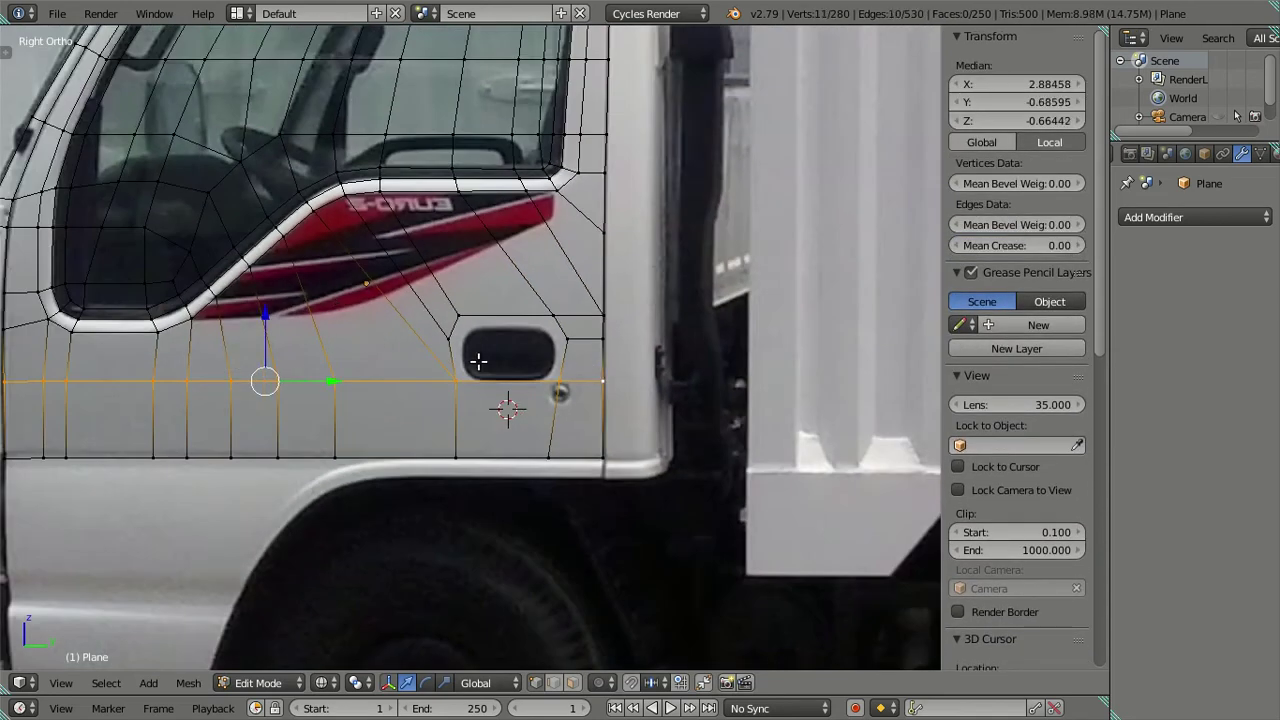
drag(253, 311, 267, 320)
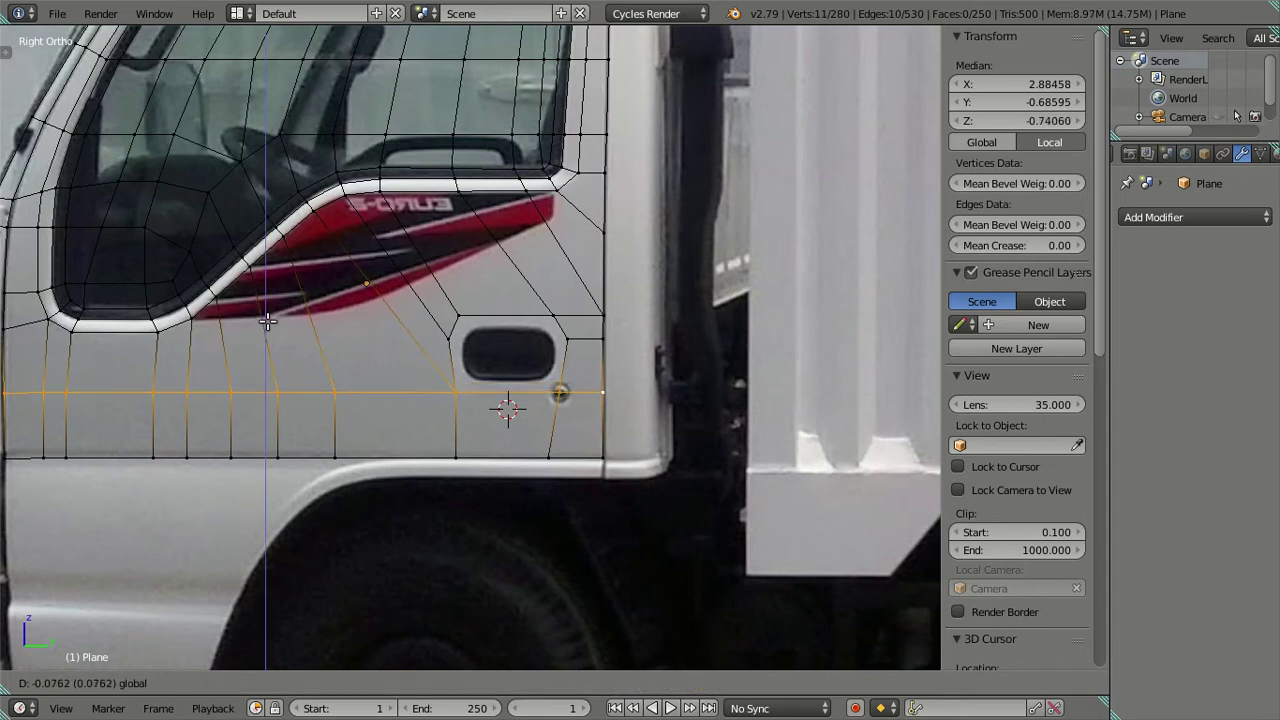
click(267, 320)
scroll(604, 381, up, 2)
key(a)
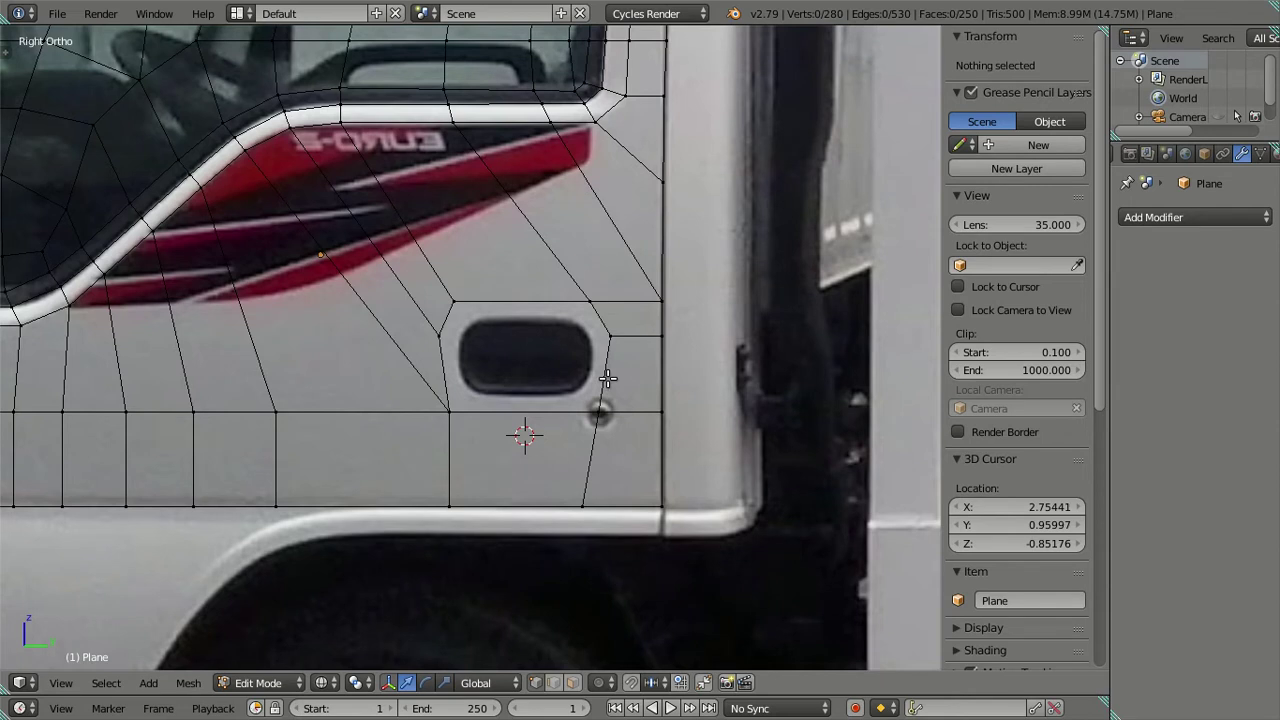
Add a loop cut beside the handle with Ctrl+R
key(ctrl+r)
click(608, 378)
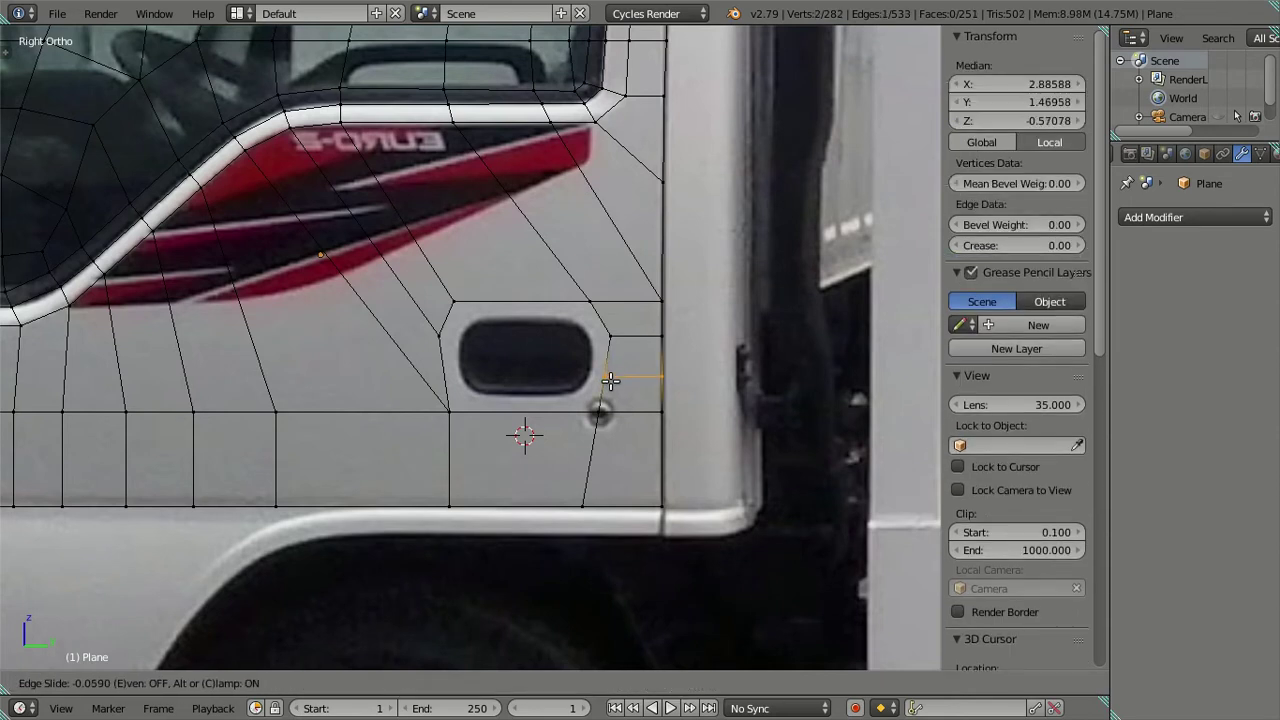
click(609, 379)
right_click(609, 378)
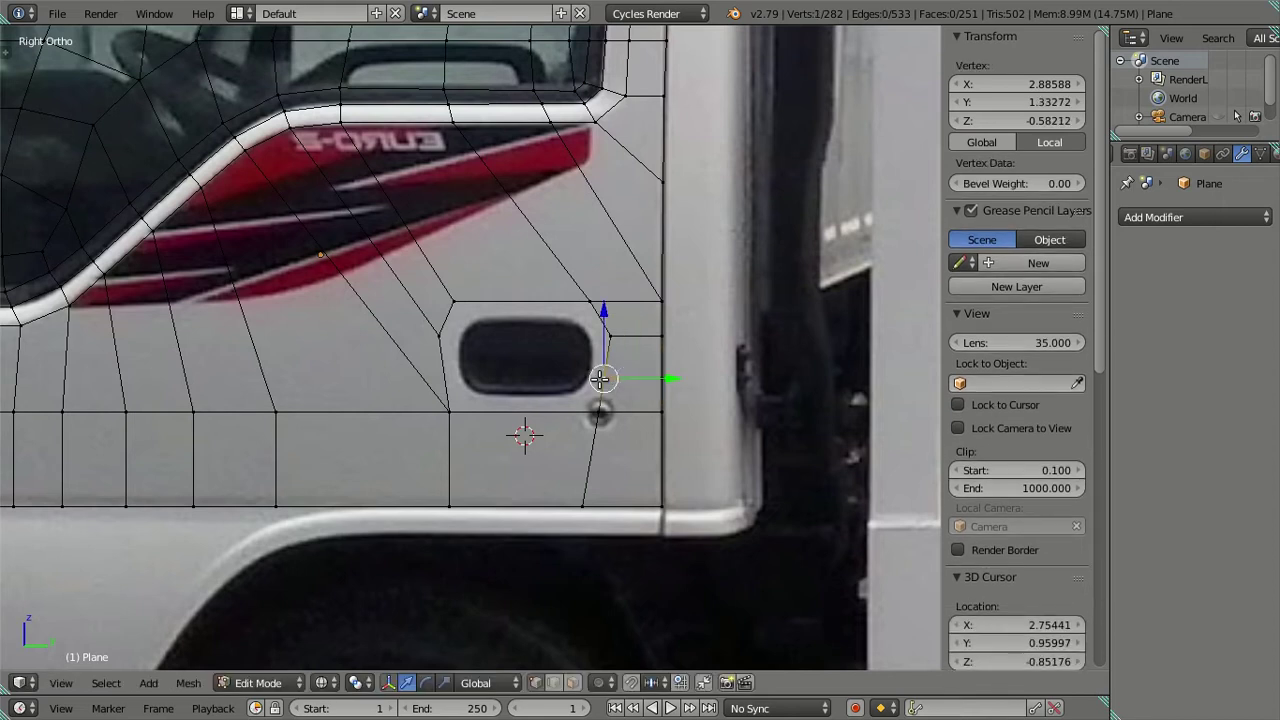
key(g)
key(y)
right_click(638, 378)
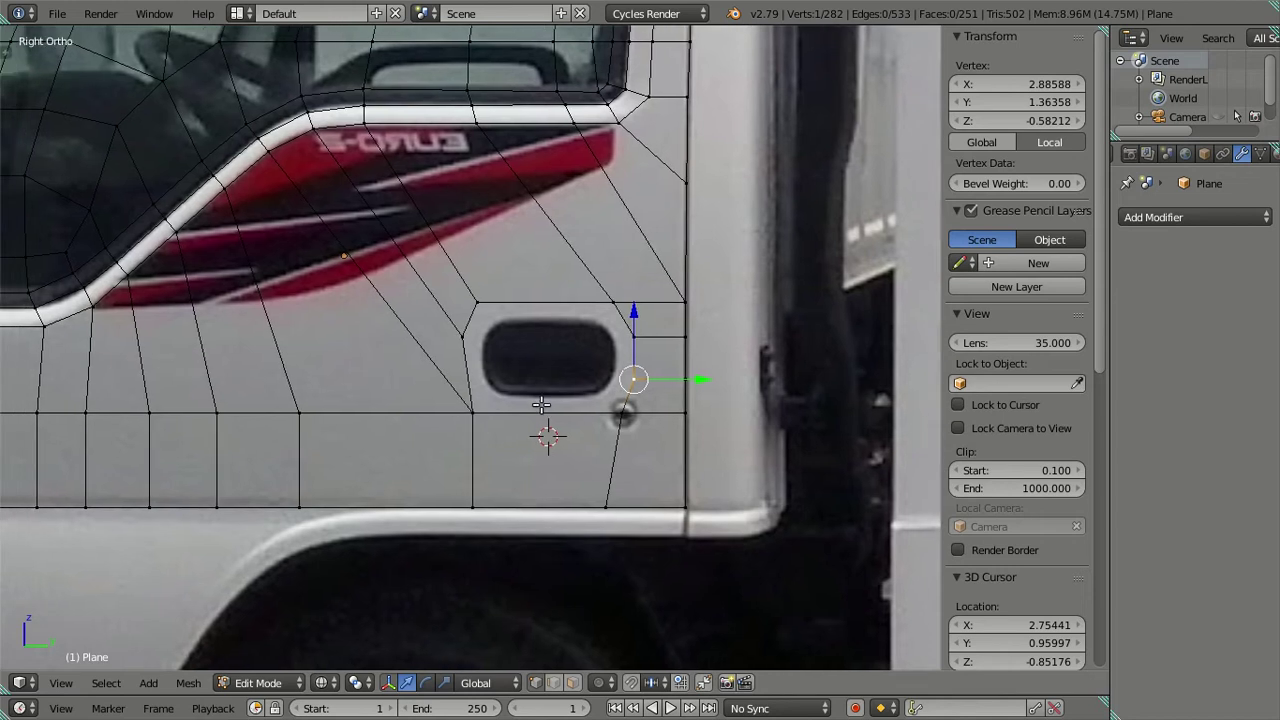
Recentre the door and, in face select mode, select the bottom row of faces
shift+middle_drag(428, 403, 605, 405)
scroll(599, 409, down, 2)
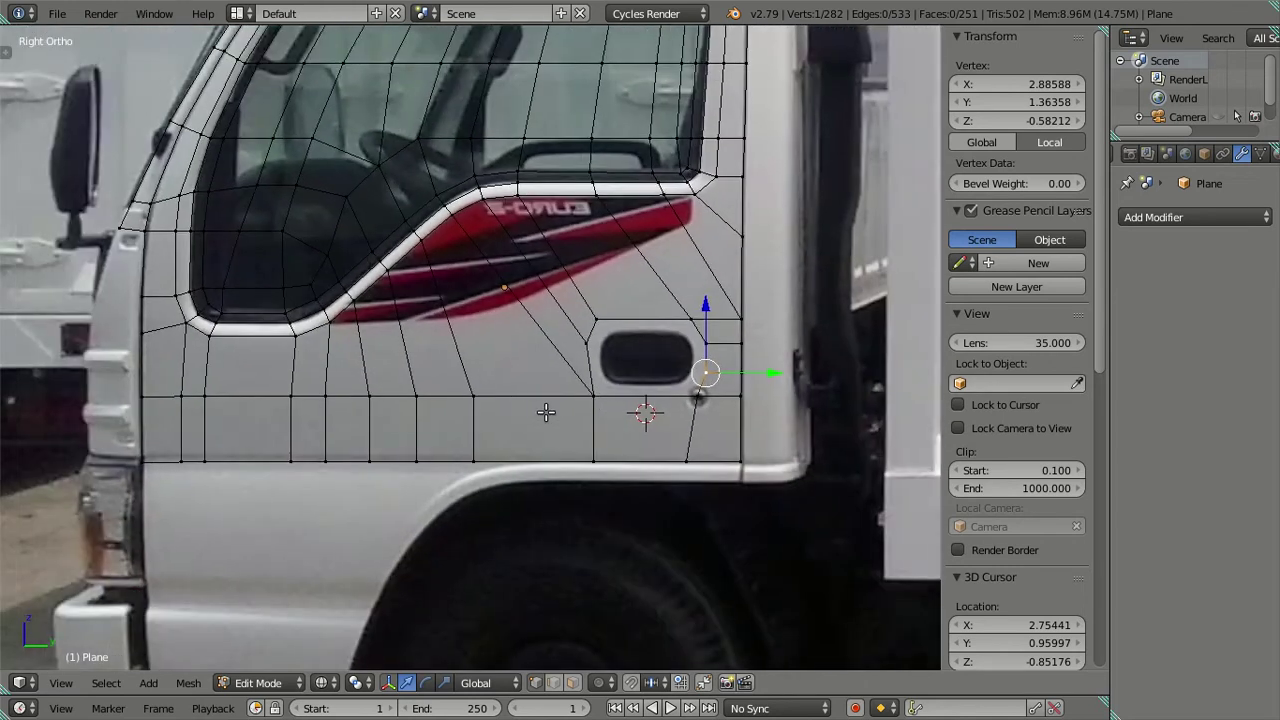
key(a)
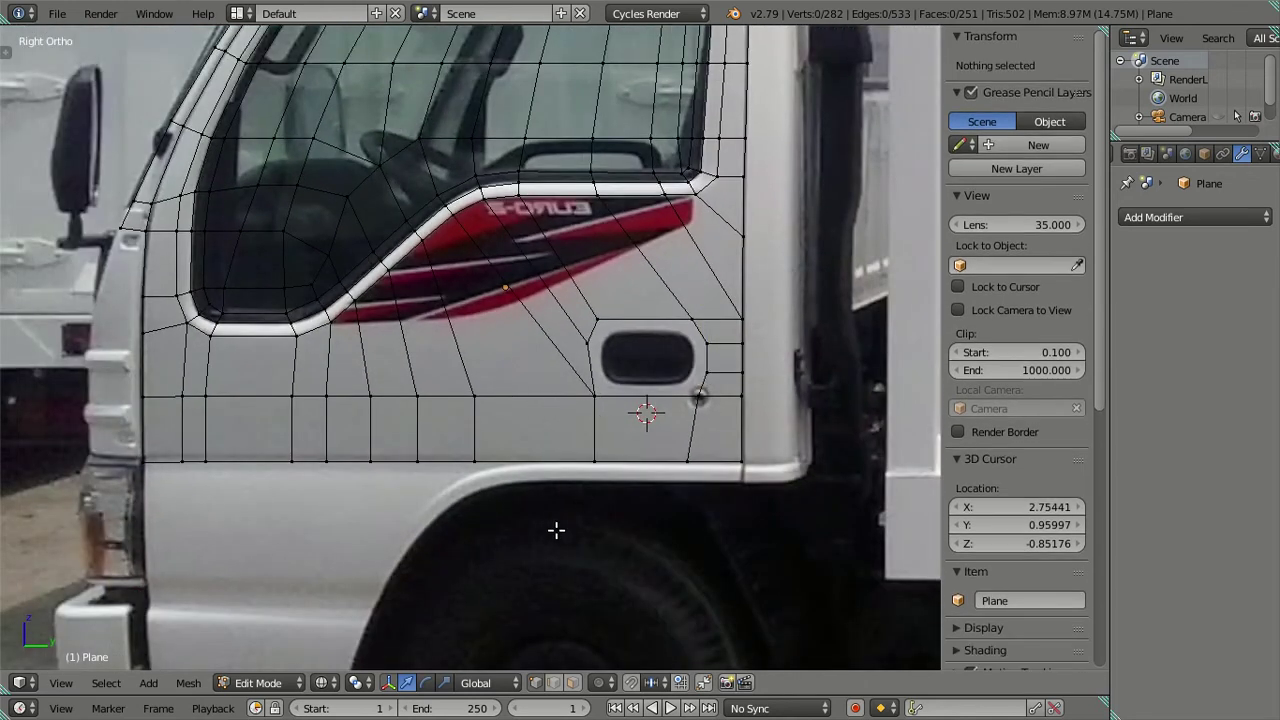
click(572, 682)
alt+right_click(605, 447)
Delete the door's bottom row of faces and return to edge select mode
key(x)
click(751, 449)
scroll(644, 476, up, 1)
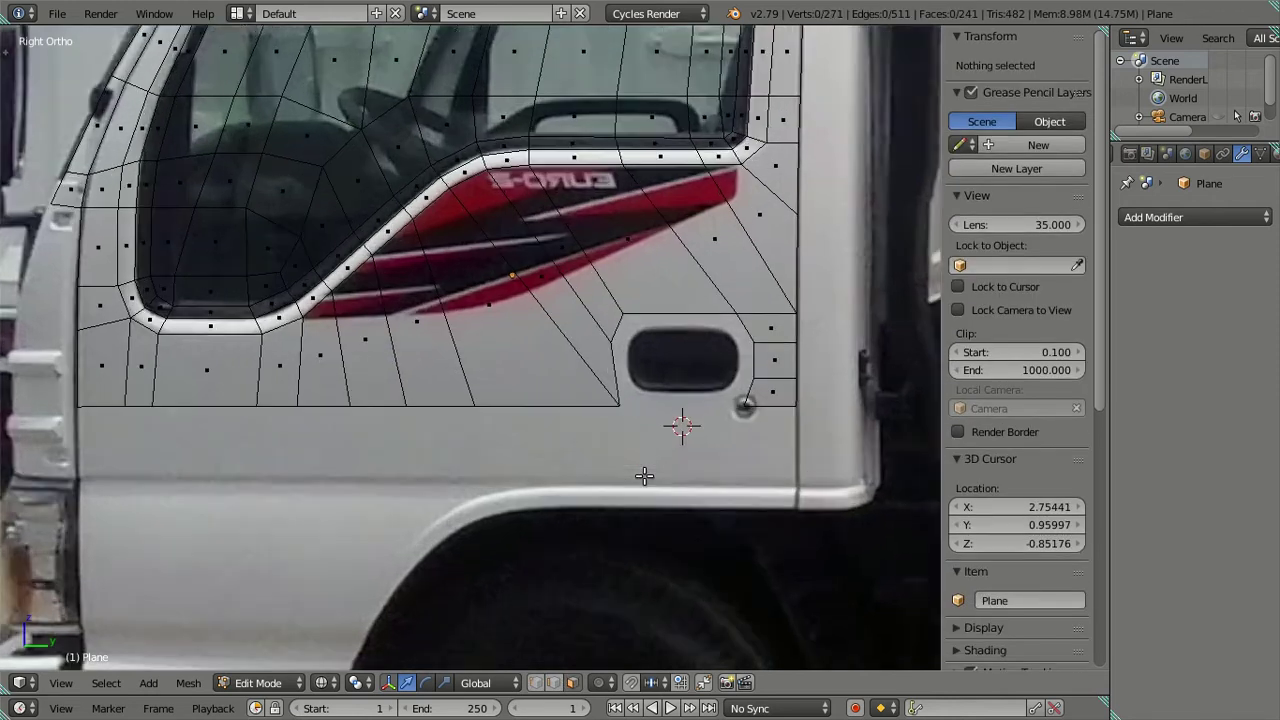
click(554, 682)
alt+right_click(545, 392)
key(a)
Raise the bottom edge along Z, then extrude it and move the copy back down
right_click(630, 398)
ctrl+right_click(77, 405)
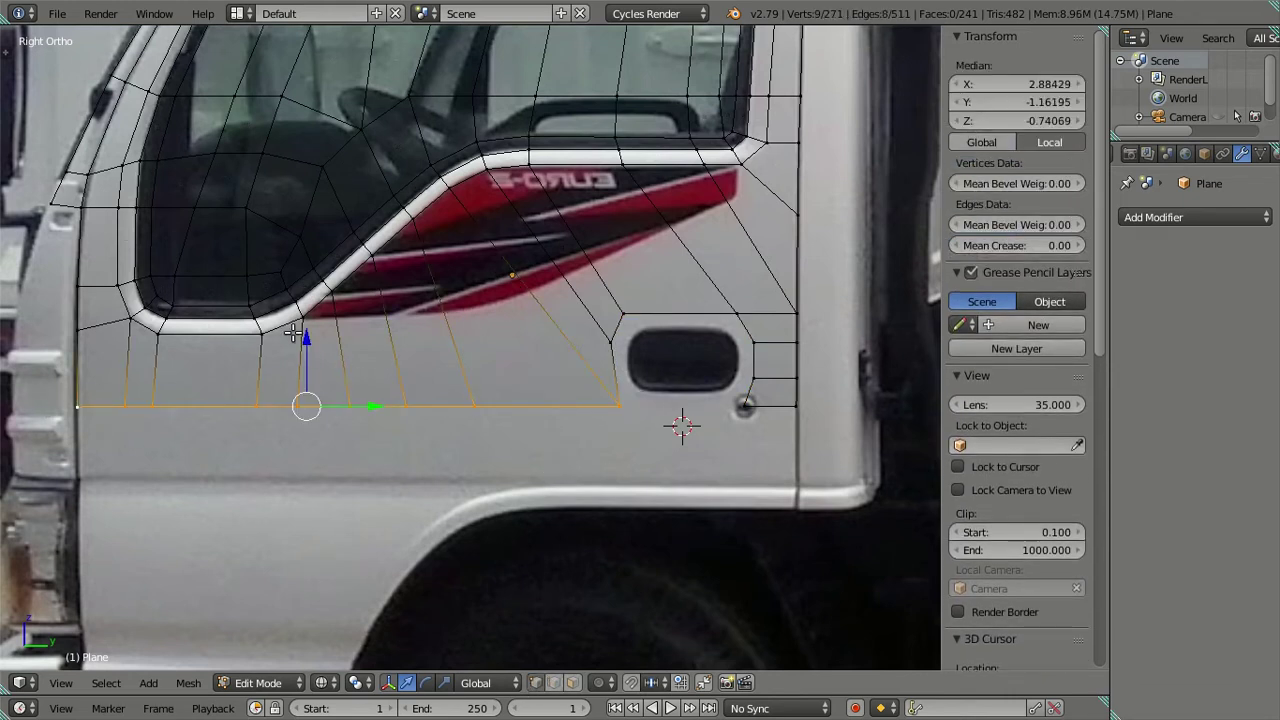
key(g)
key(z)
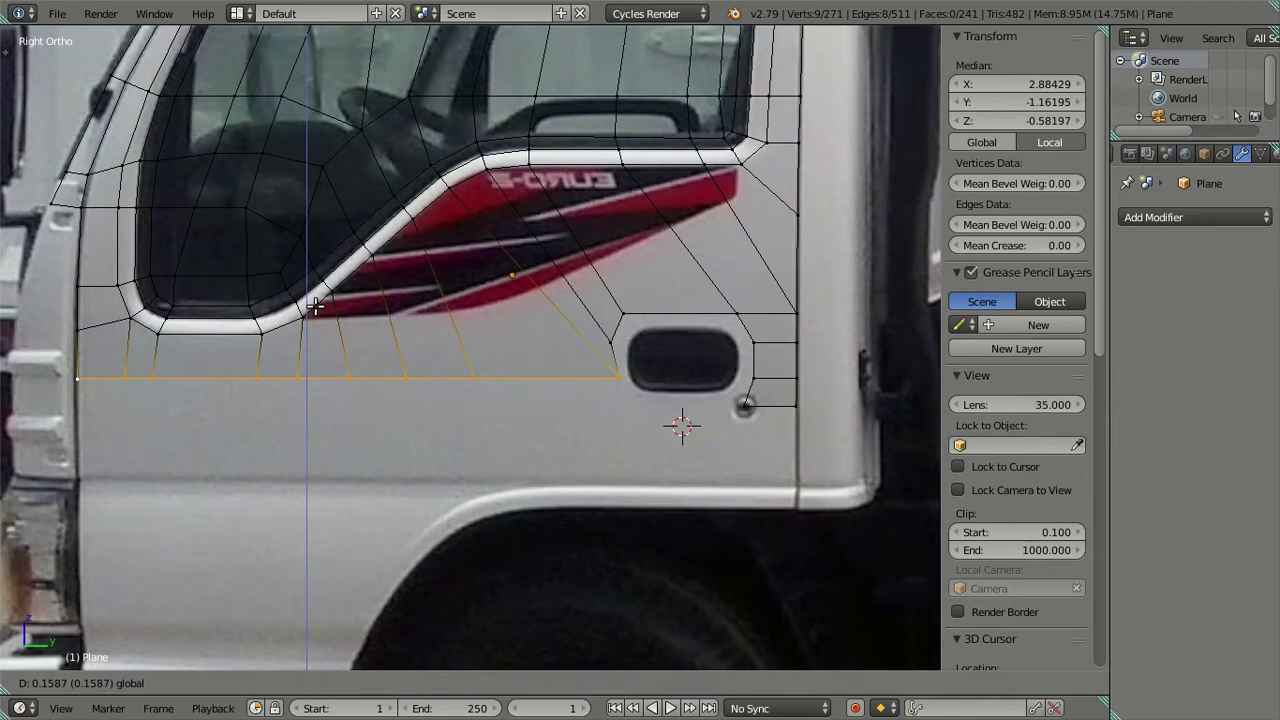
click(316, 306)
key(e)
right_click(359, 398)
key(g)
key(z)
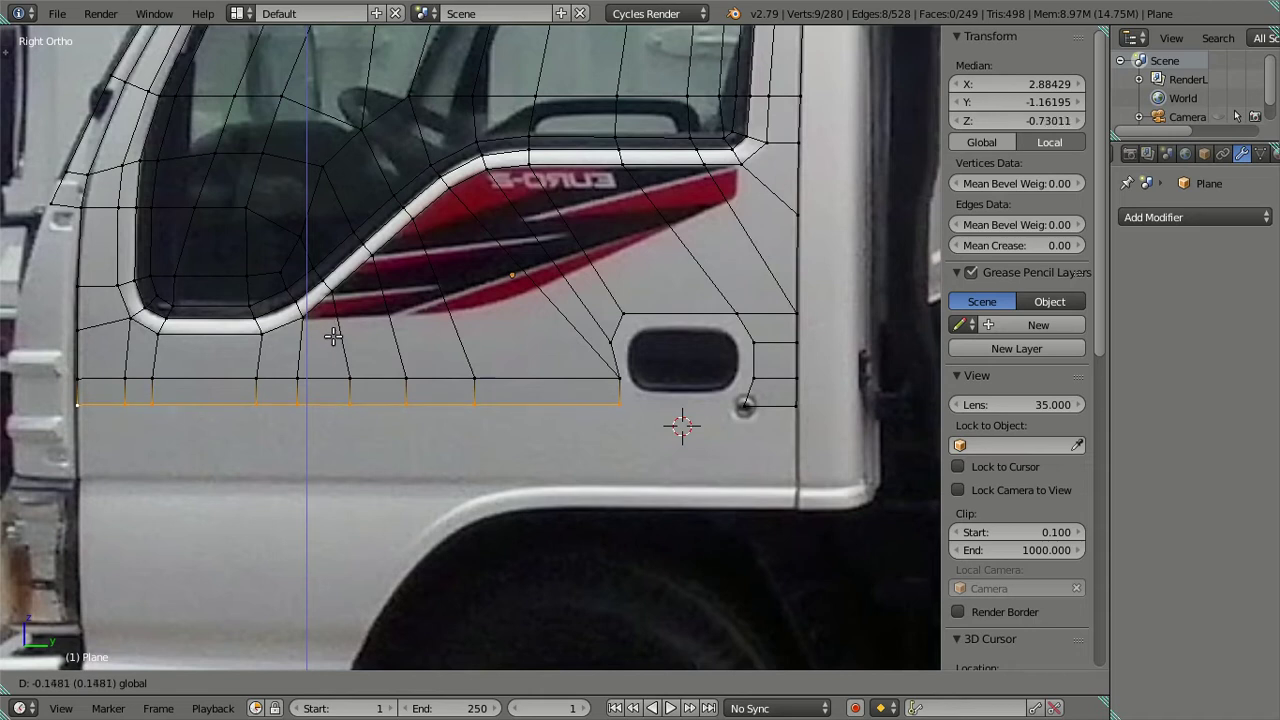
click(334, 345)
Dissolve the vertex at the handle corner, leaving its Z value unchanged
right_click(744, 405)
click(956, 120)
key(ctrl+z)
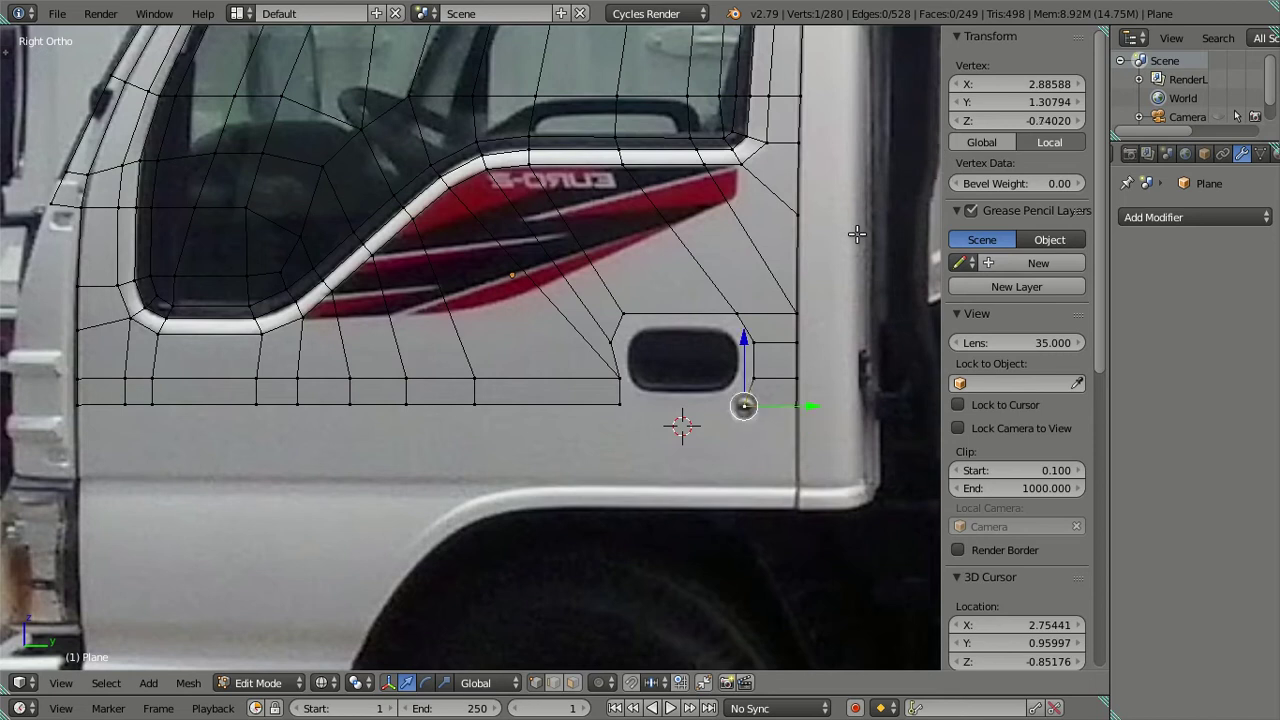
click(960, 121)
key(Escape)
key(ctrl+x)
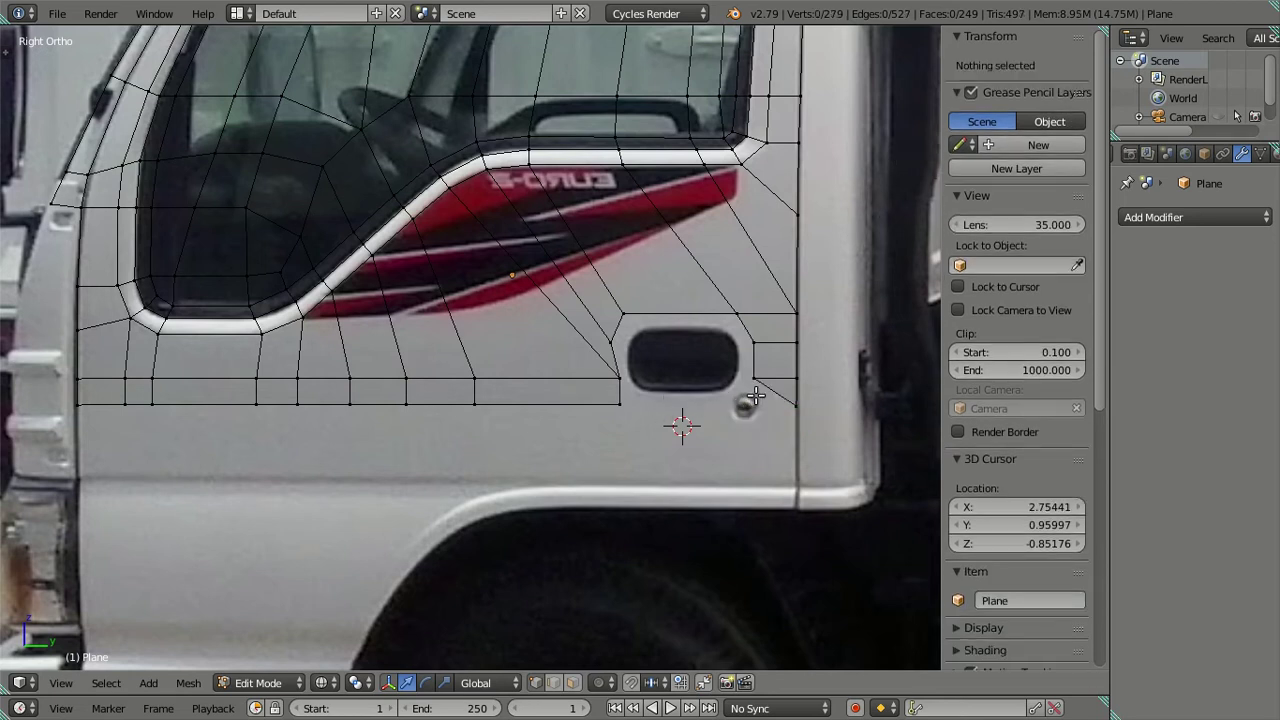
Check the new bottom edge loop and select the door vertex left of the handle pocket
ctrl+right_click(755, 396)
alt+right_click(560, 404)
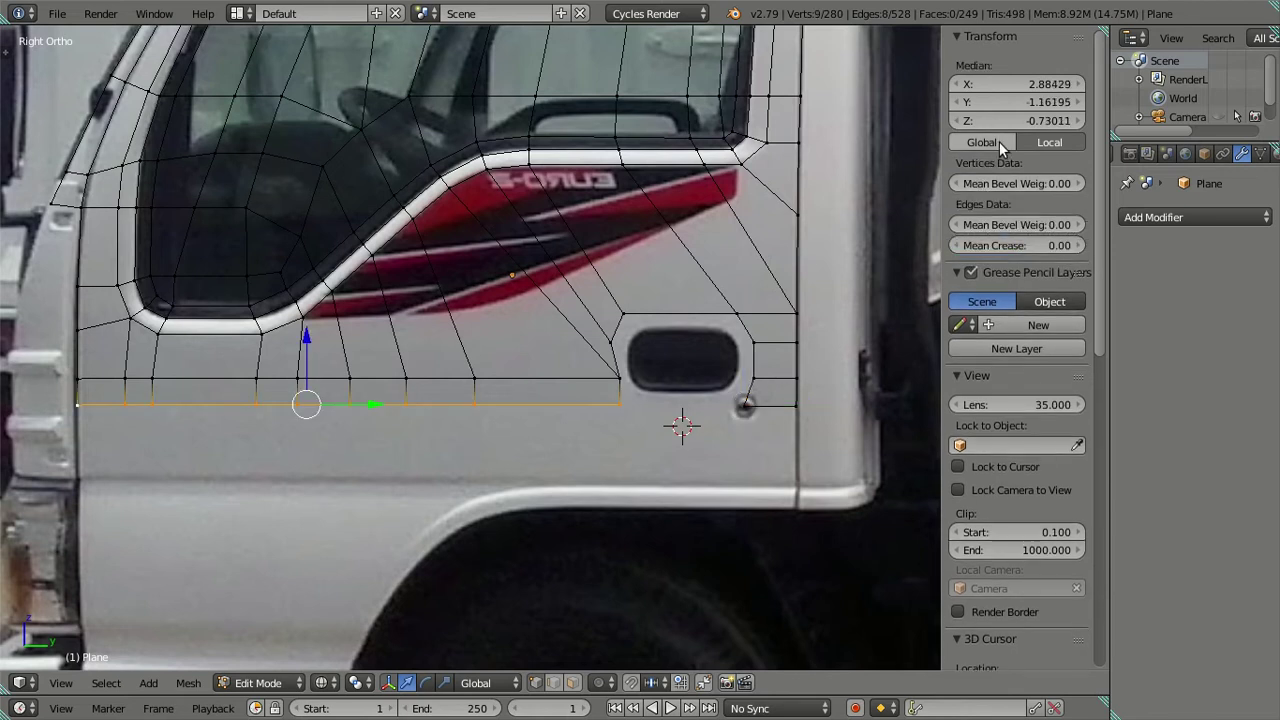
key(a)
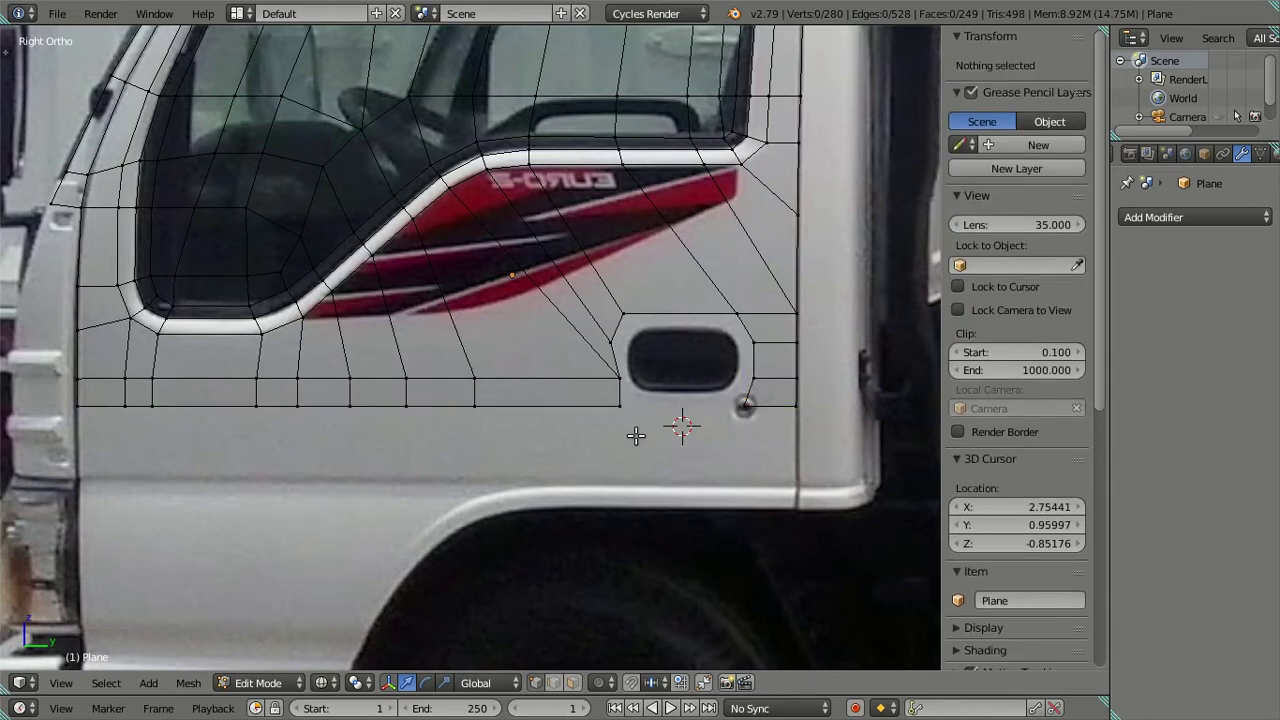
shift+middle_drag(636, 435, 506, 449)
scroll(506, 430, up, 2)
right_click(505, 418)
Move the vertex left of the pocket along Y and join it to the door's right-edge vertex with F
key(g)
key(y)
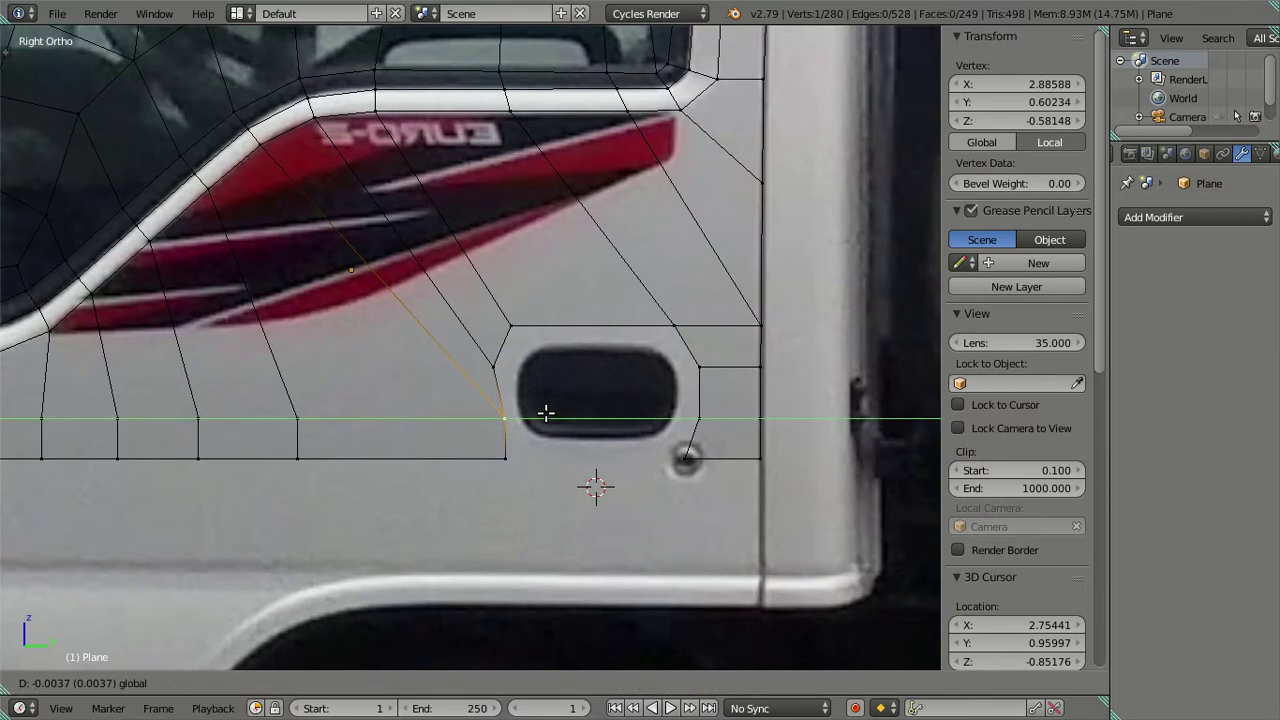
click(537, 408)
drag(505, 418, 508, 456)
shift+right_click(686, 458)
key(f)
Nudge the upper and lower vertices beside the pocket onto the pocket's corner
right_click(497, 472)
right_click(512, 327)
drag(569, 323, 575, 323)
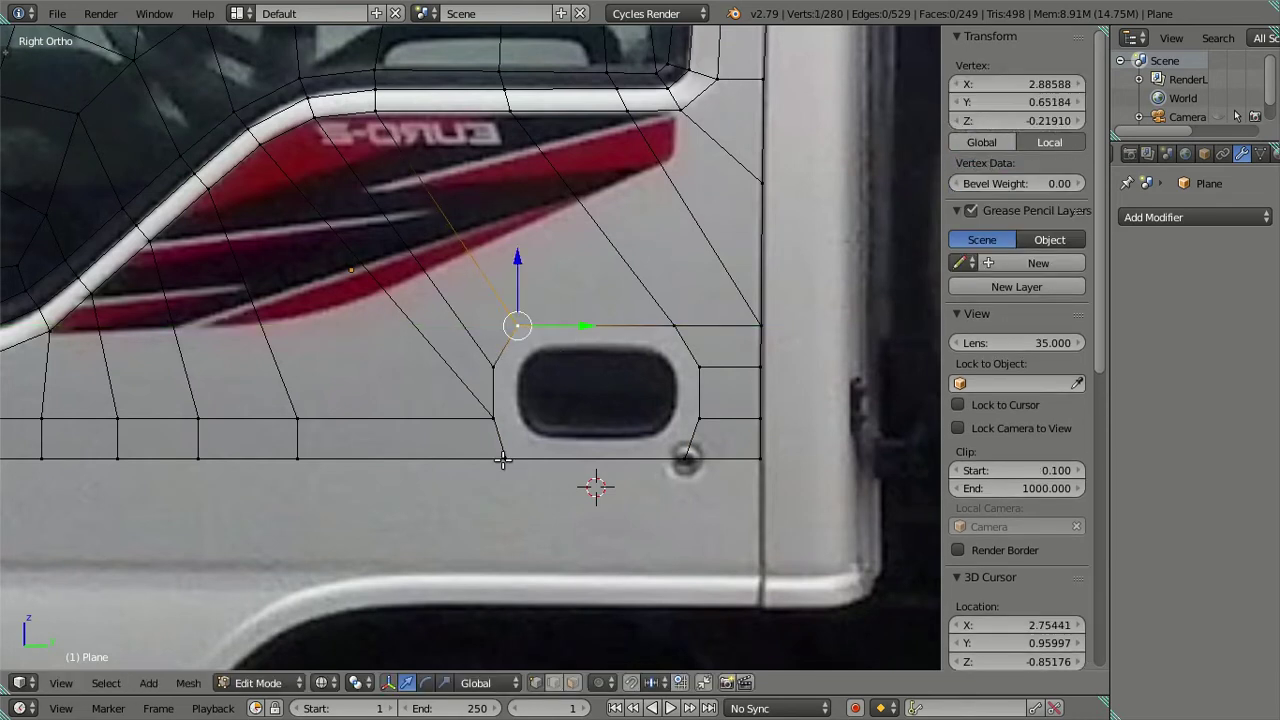
right_click(503, 459)
drag(570, 459, 572, 459)
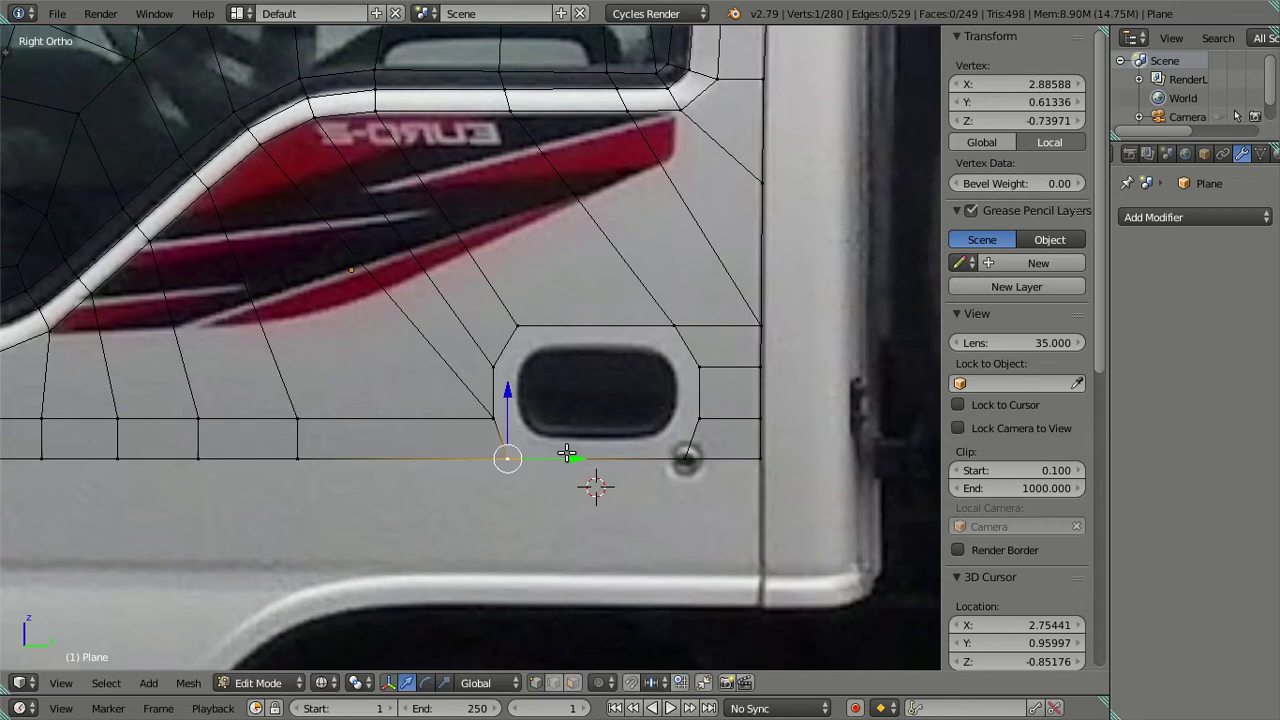
key(a)
scroll(420, 444, down, 2)
shift+middle_drag(420, 444, 502, 405)
Extrude the bottom edge row straight down along Z to the door's lower edge
right_click(80, 398)
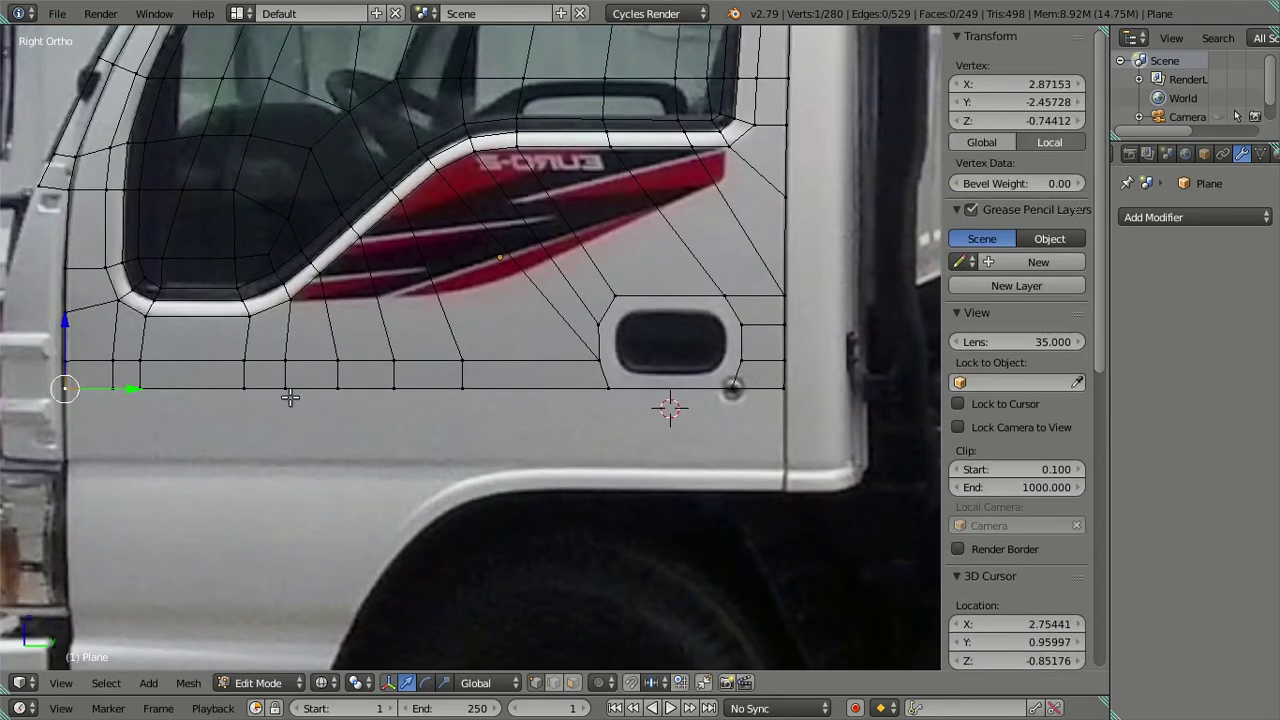
alt+right_click(740, 411)
key(e)
right_click(409, 360)
key(g)
key(z)
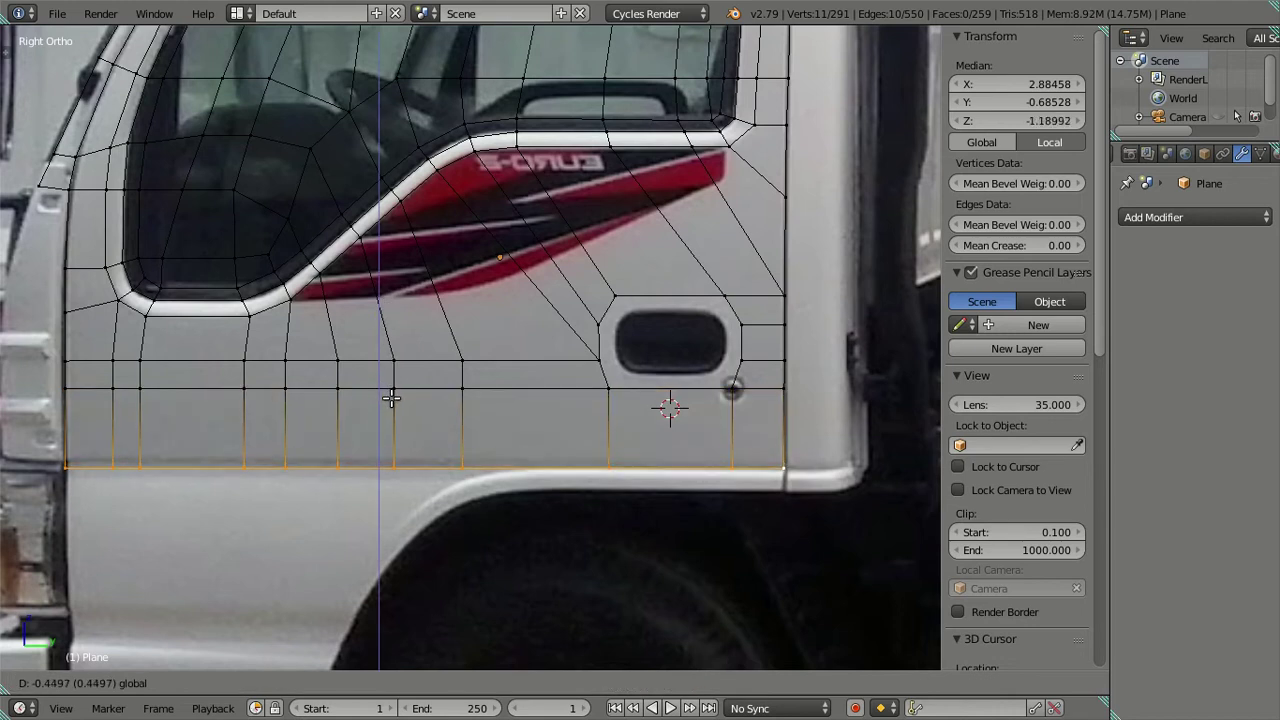
click(395, 400)
Toggle solid and see-through display to check the mesh coverage around the handle
key(a)
key(z)
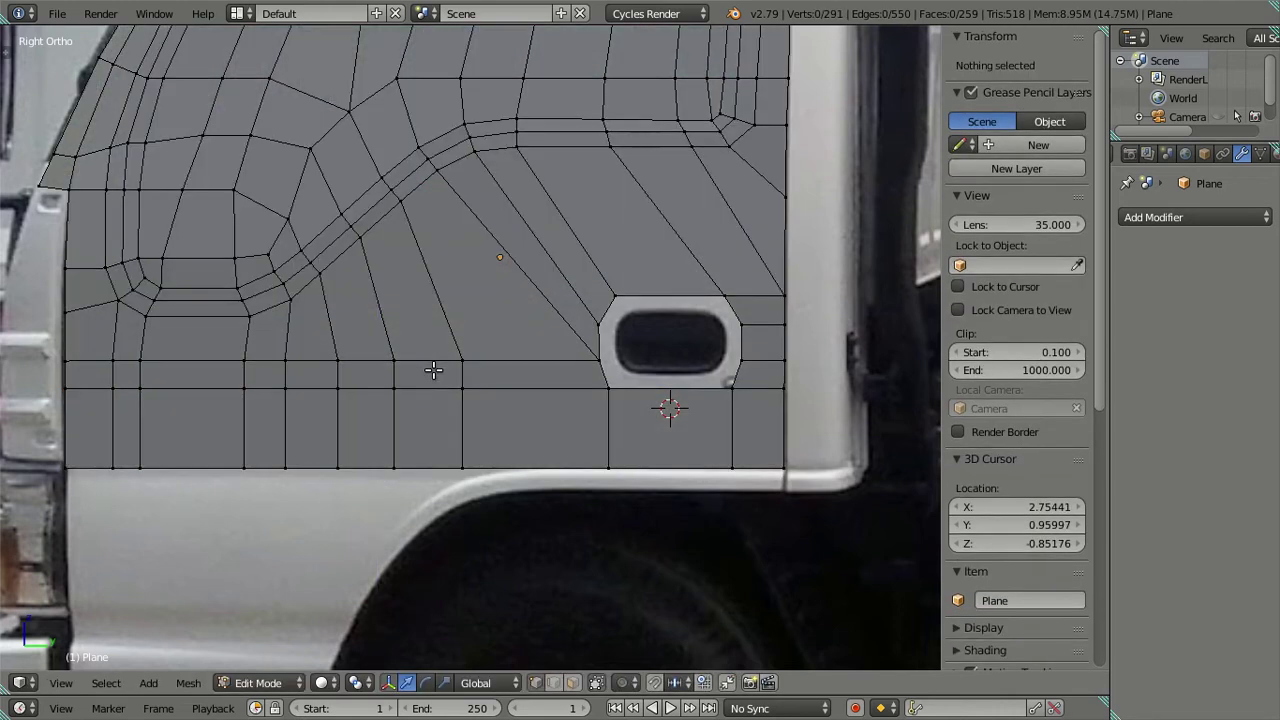
key(z)
shift+middle_drag(550, 341, 479, 389)
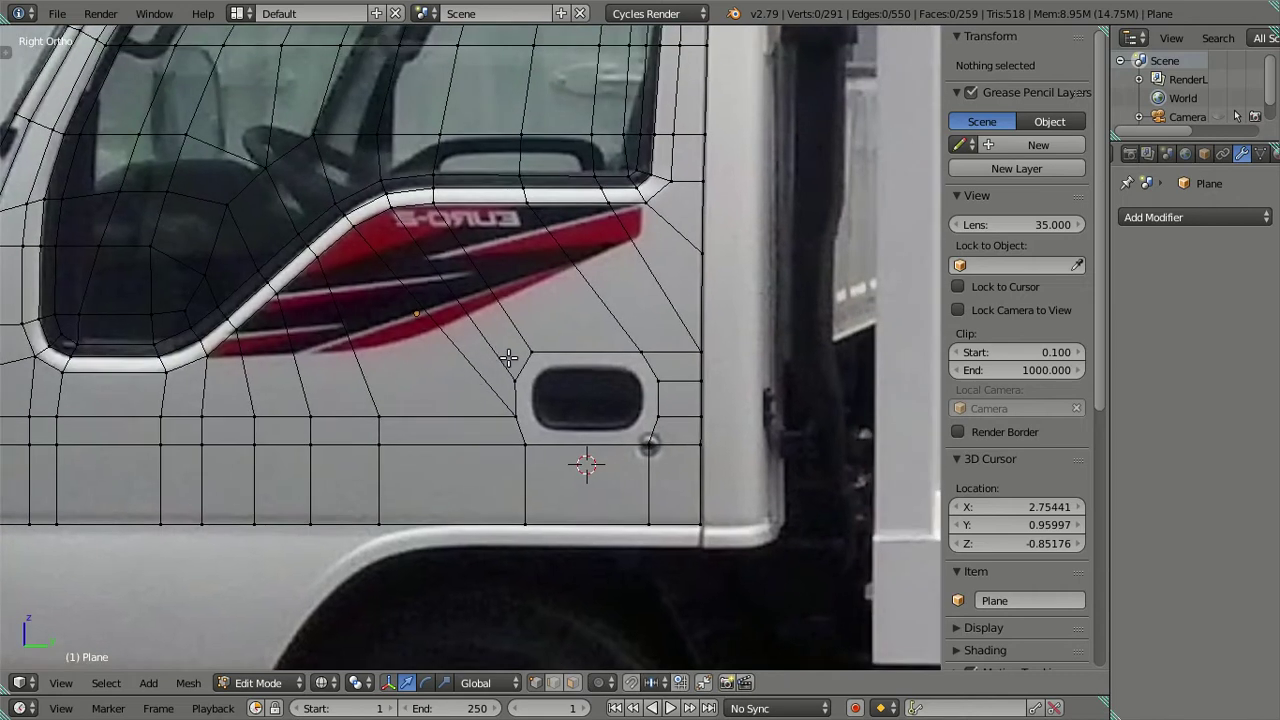
key(z)
key(Tab)
key(Tab)
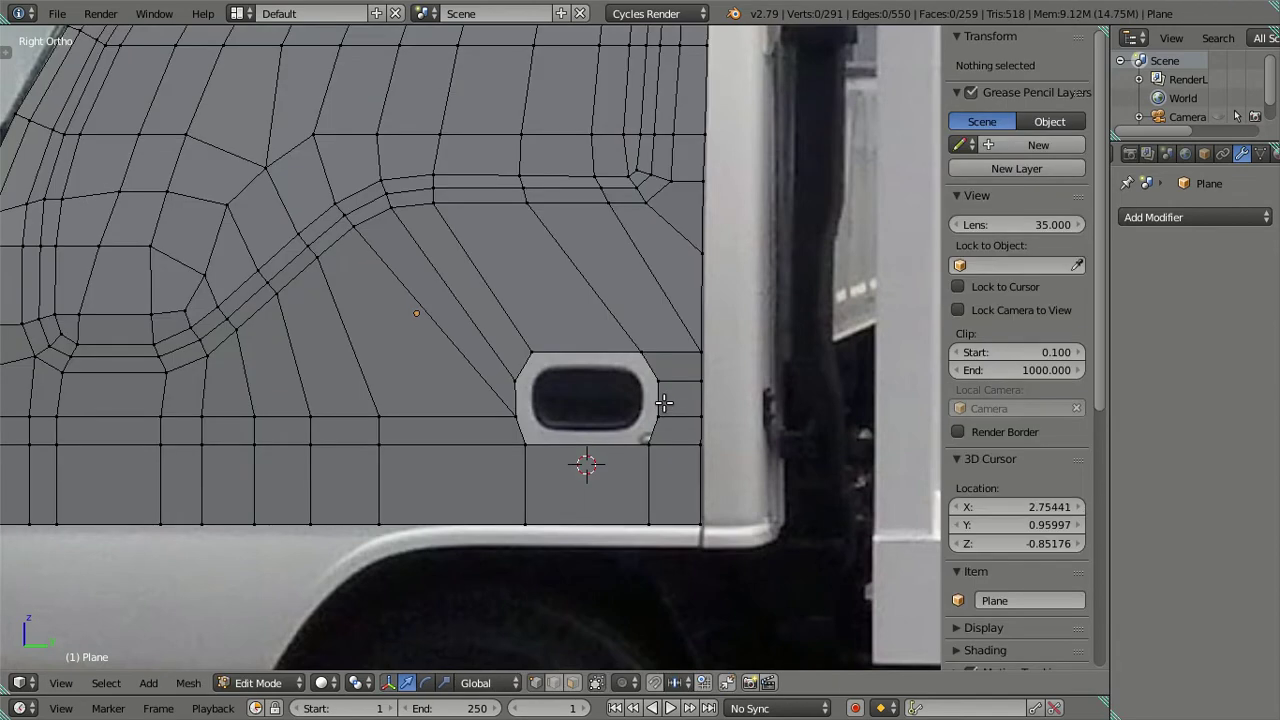
Scale the edge loop around the handle pocket down toward its centre
alt+right_click(664, 402)
scroll(791, 422, up, 1)
scroll(830, 435, up, 1)
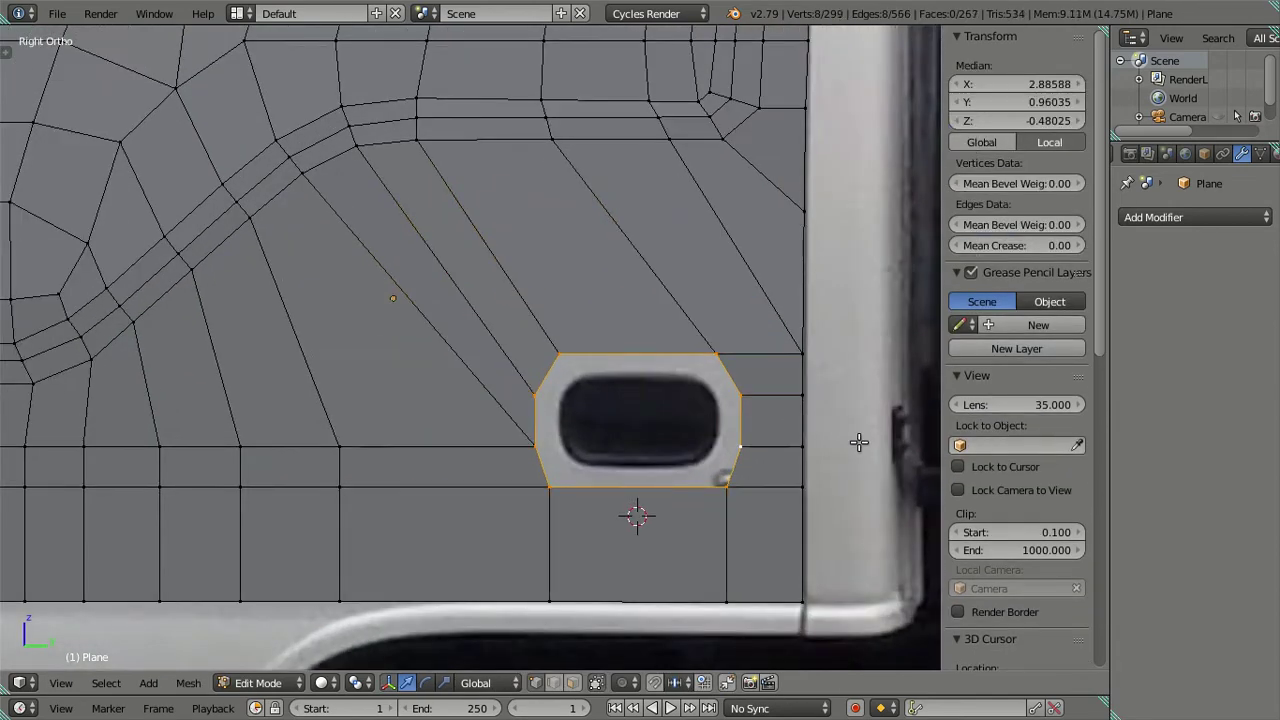
key(ctrl+space)
key(s)
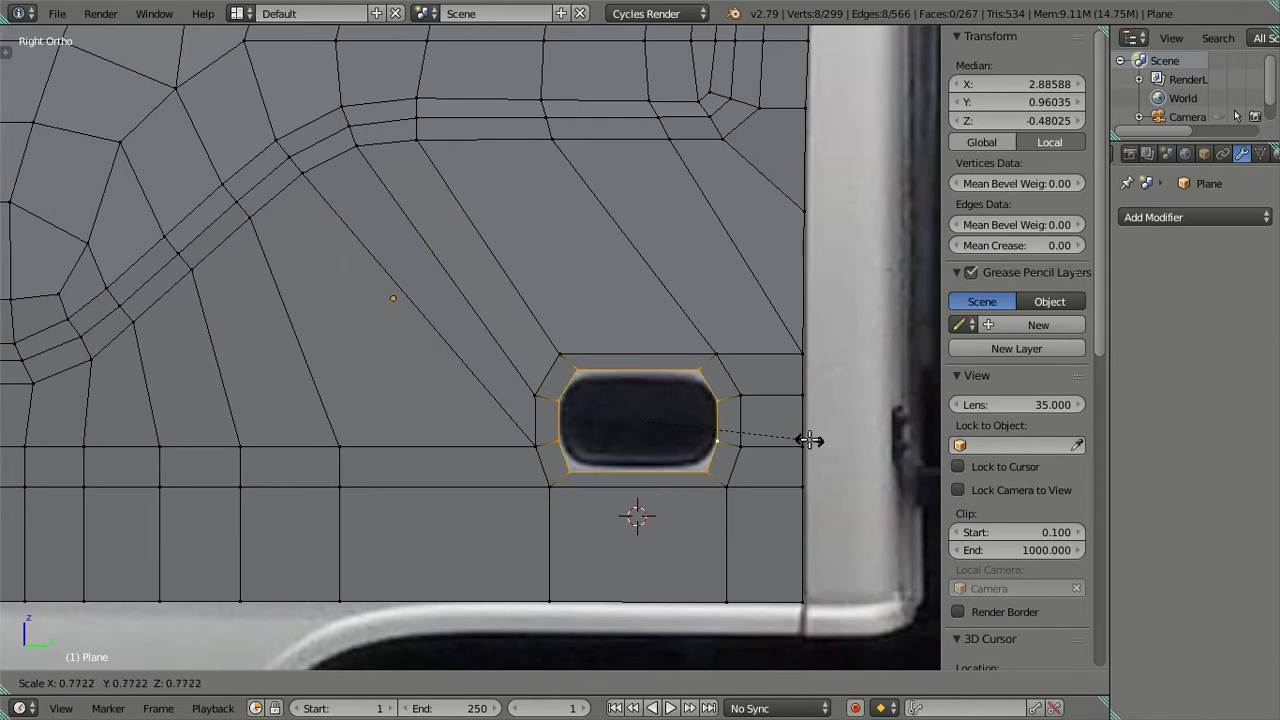
click(810, 440)
right_click(705, 473)
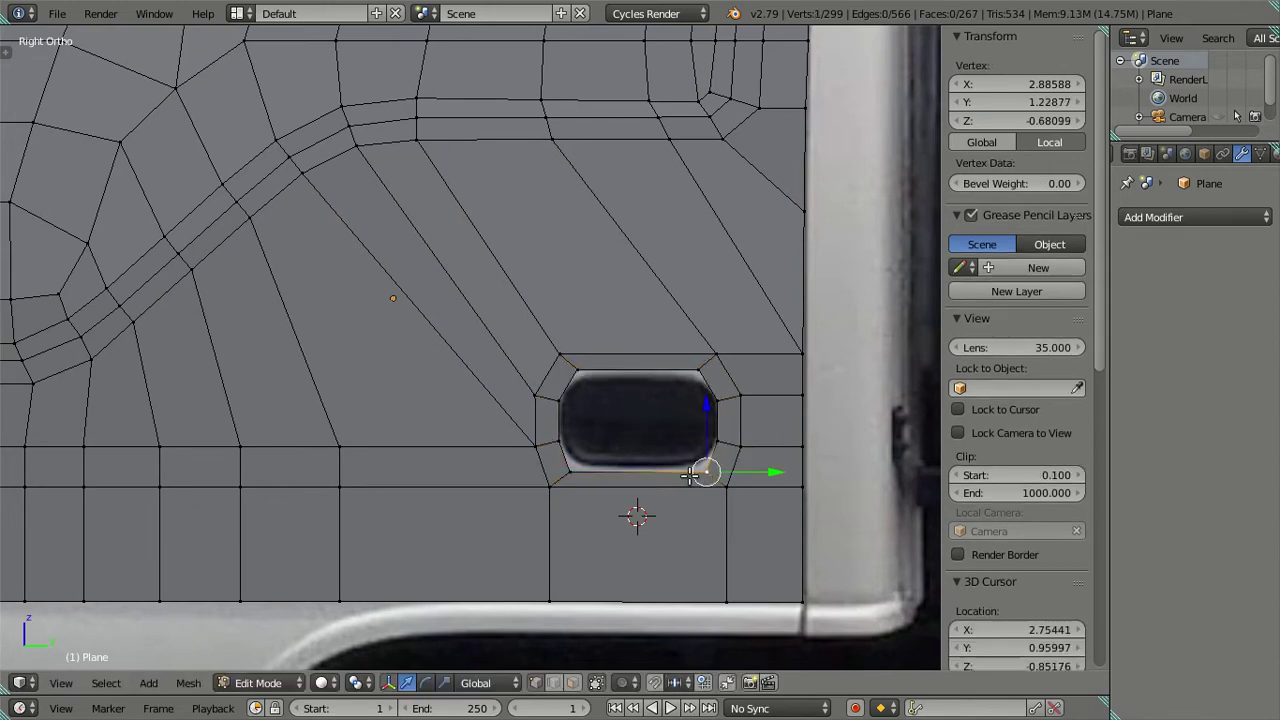
alt+right_click(581, 388)
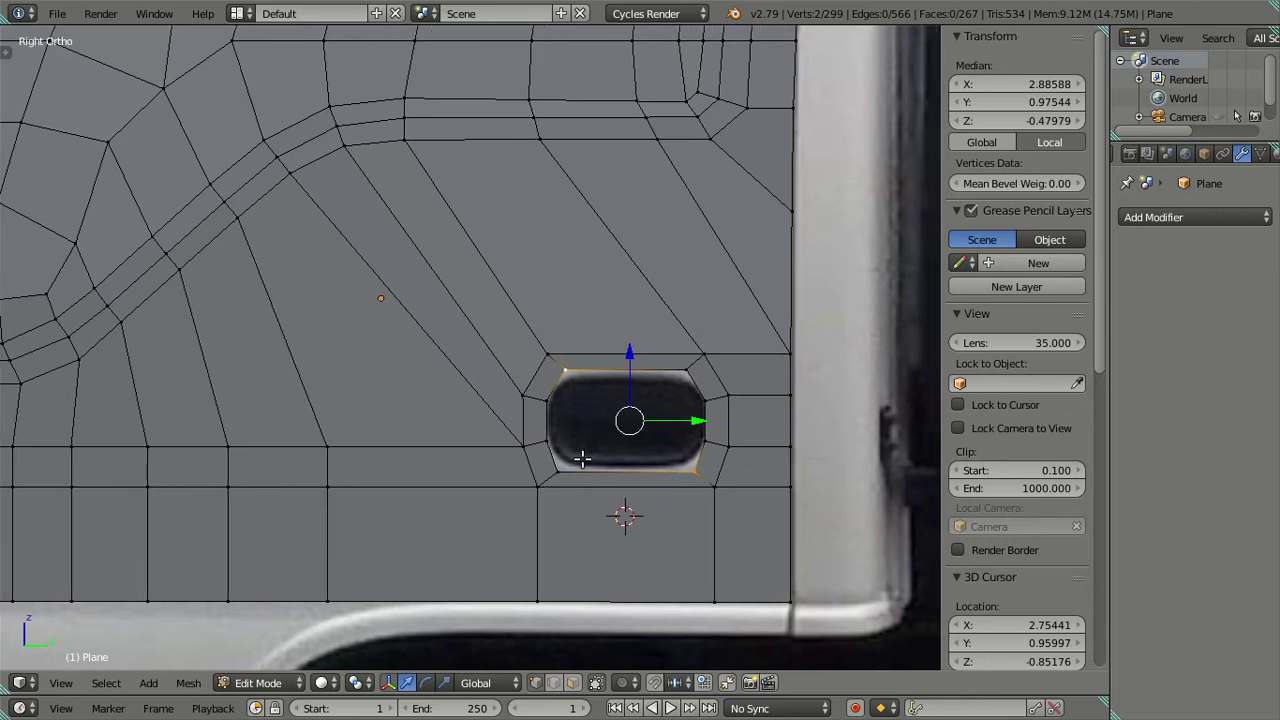
scroll(570, 345, up, 3)
key(a)
Copy the top corners' Y values to the bottom corners: 1.19746 right, 0.72211 left
right_click(536, 341)
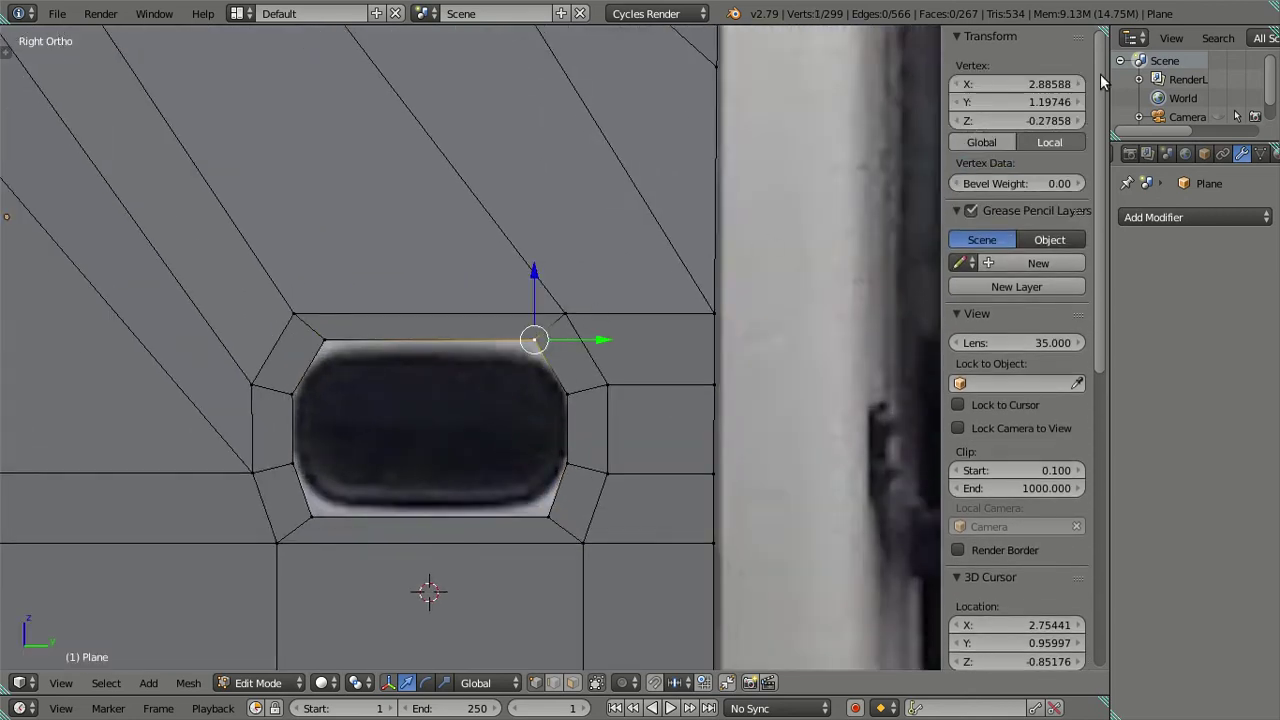
click(1016, 102)
key(Escape)
right_click(549, 517)
text(1.19746)
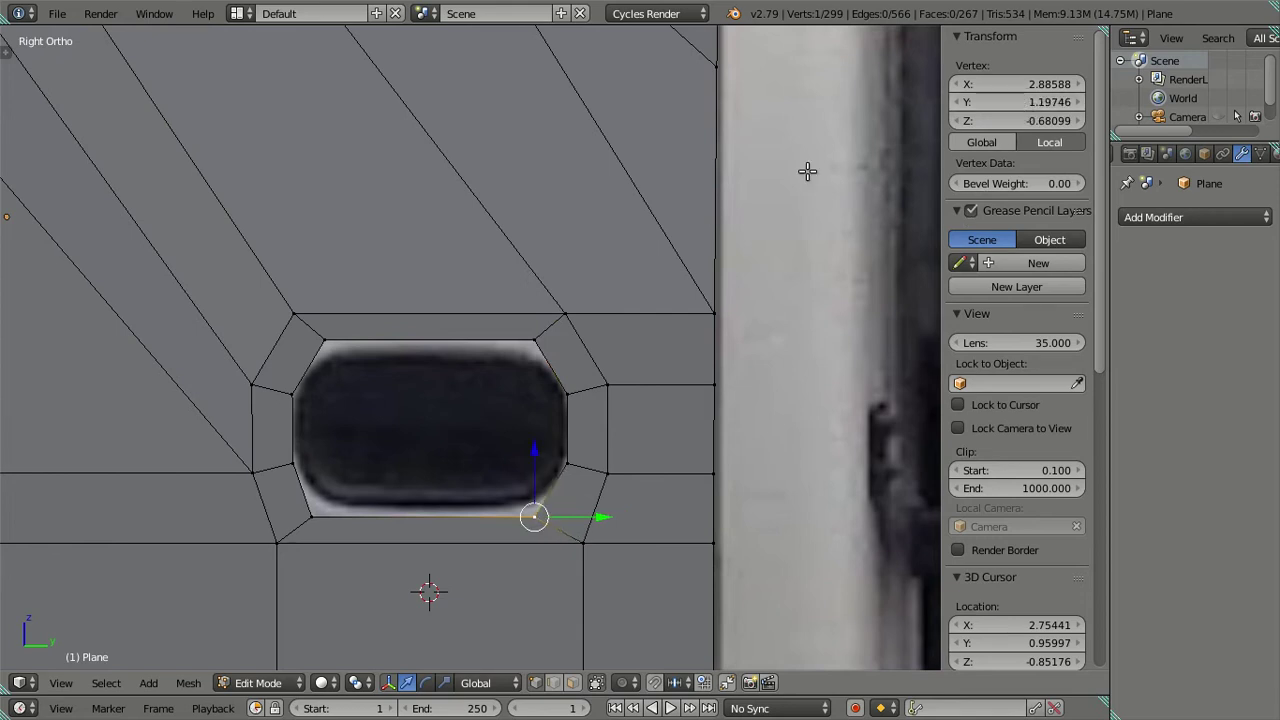
right_click(355, 330)
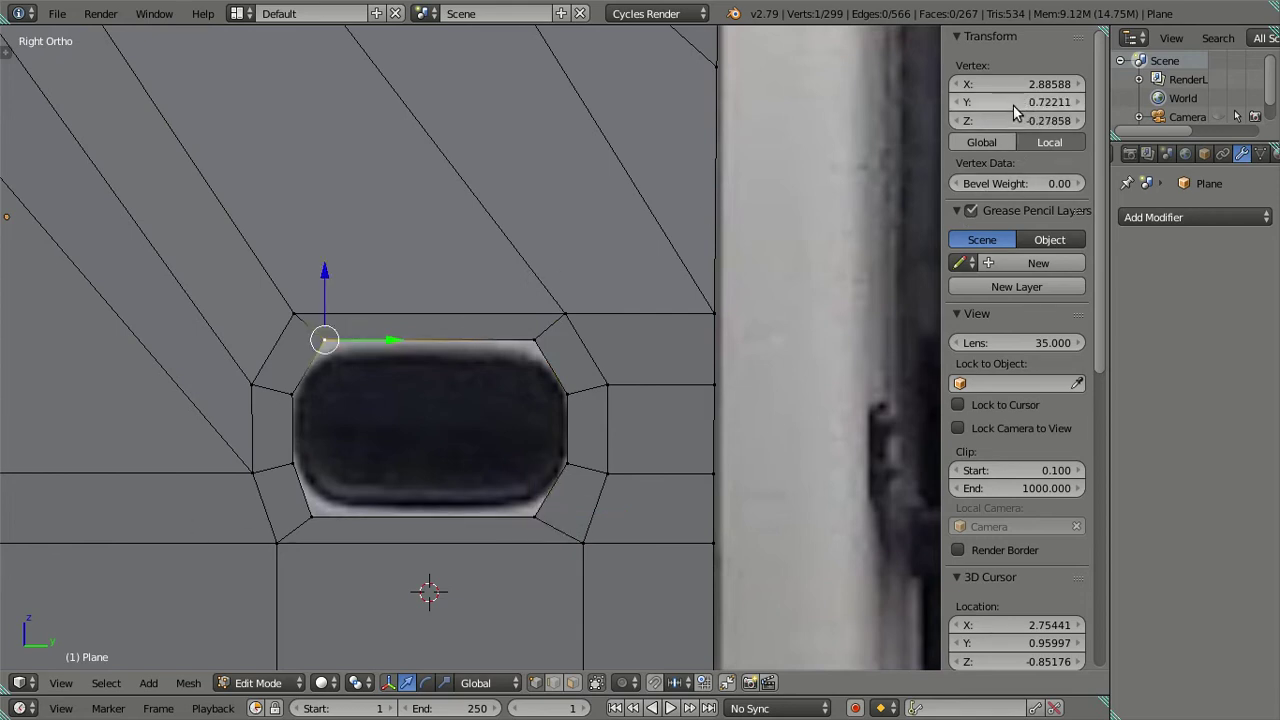
click(1008, 106)
key(Escape)
right_click(341, 512)
key(ctrl+v)
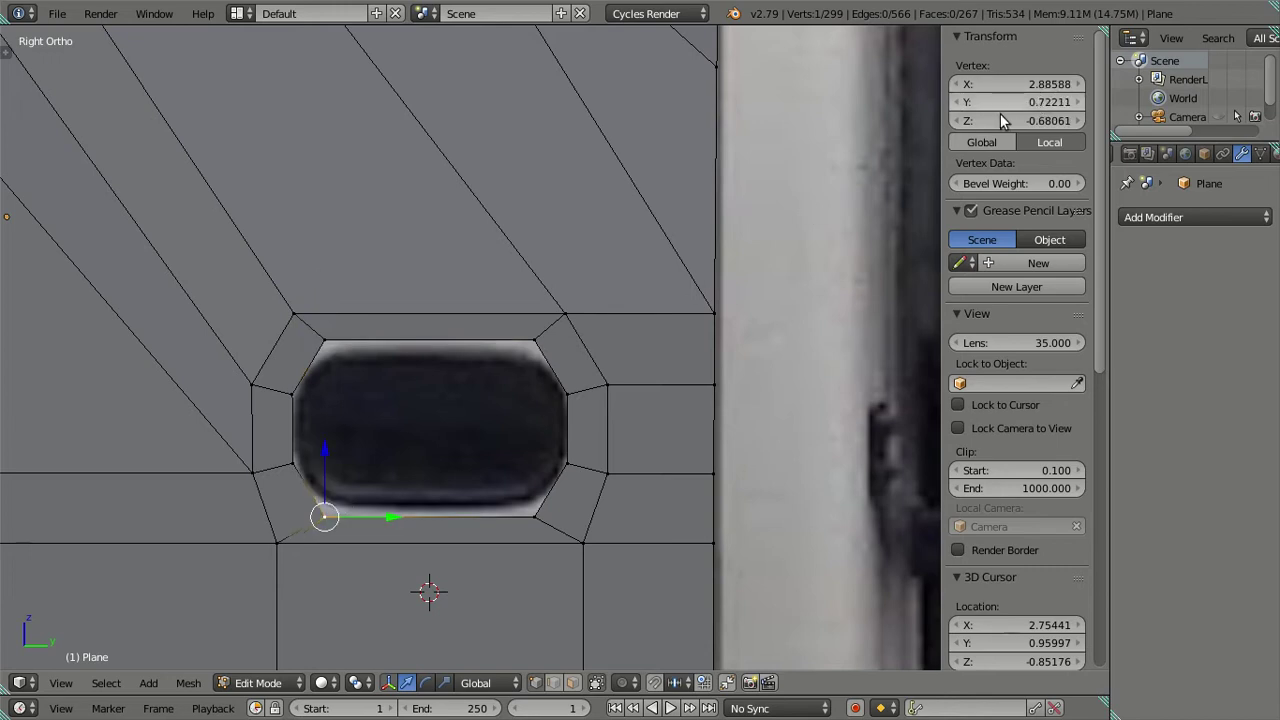
Scale the four pocket corners vertically along Z to flatten the pocket
shift+right_click(524, 517)
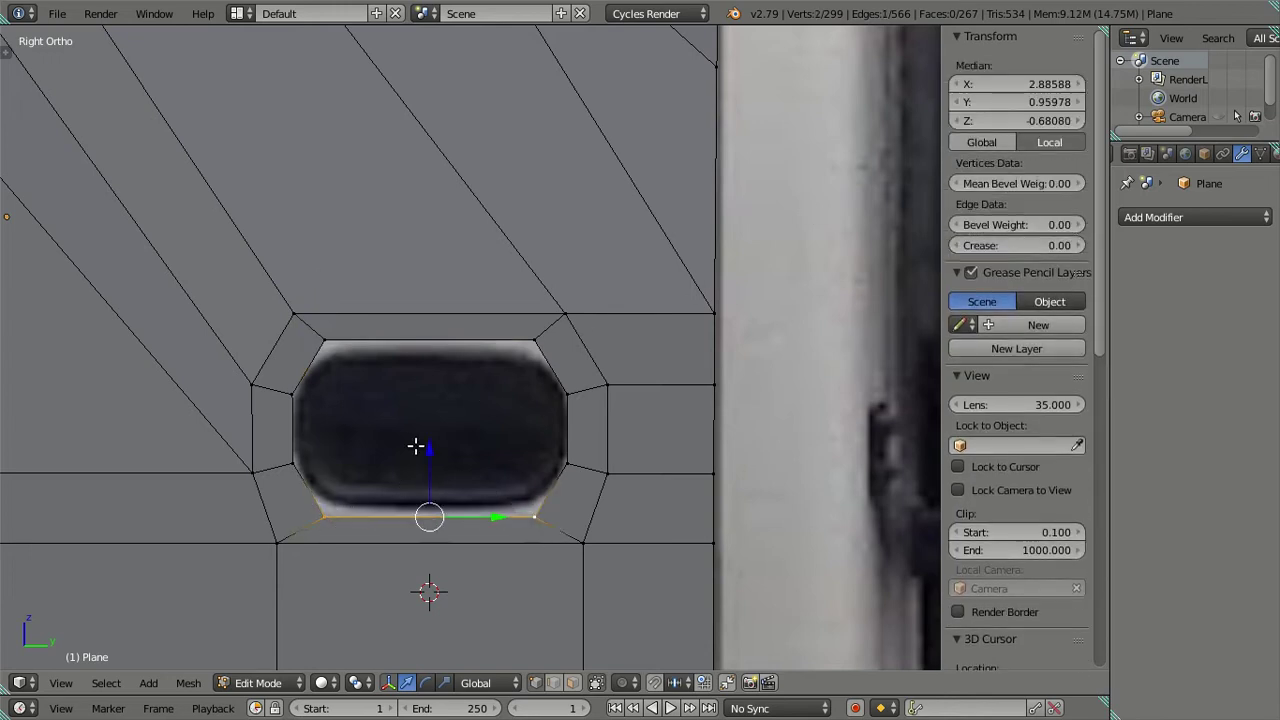
shift+right_click(331, 333)
shift+right_click(539, 336)
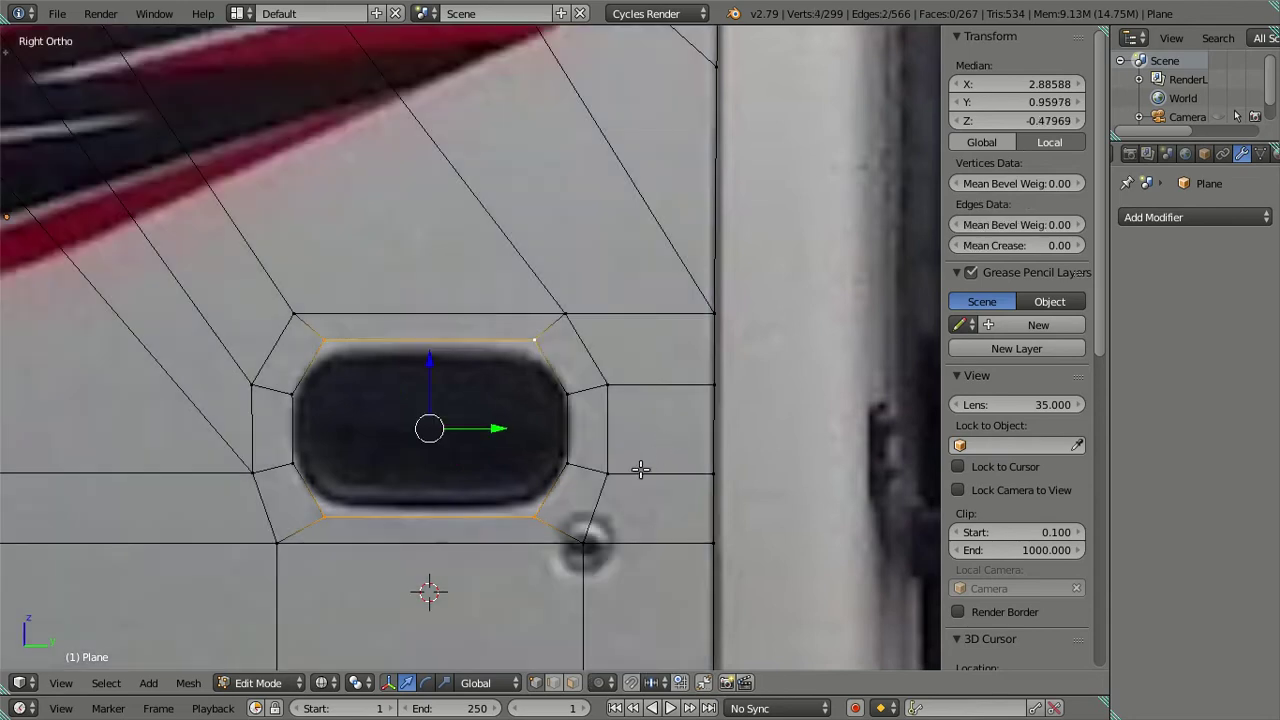
key(s)
key(z)
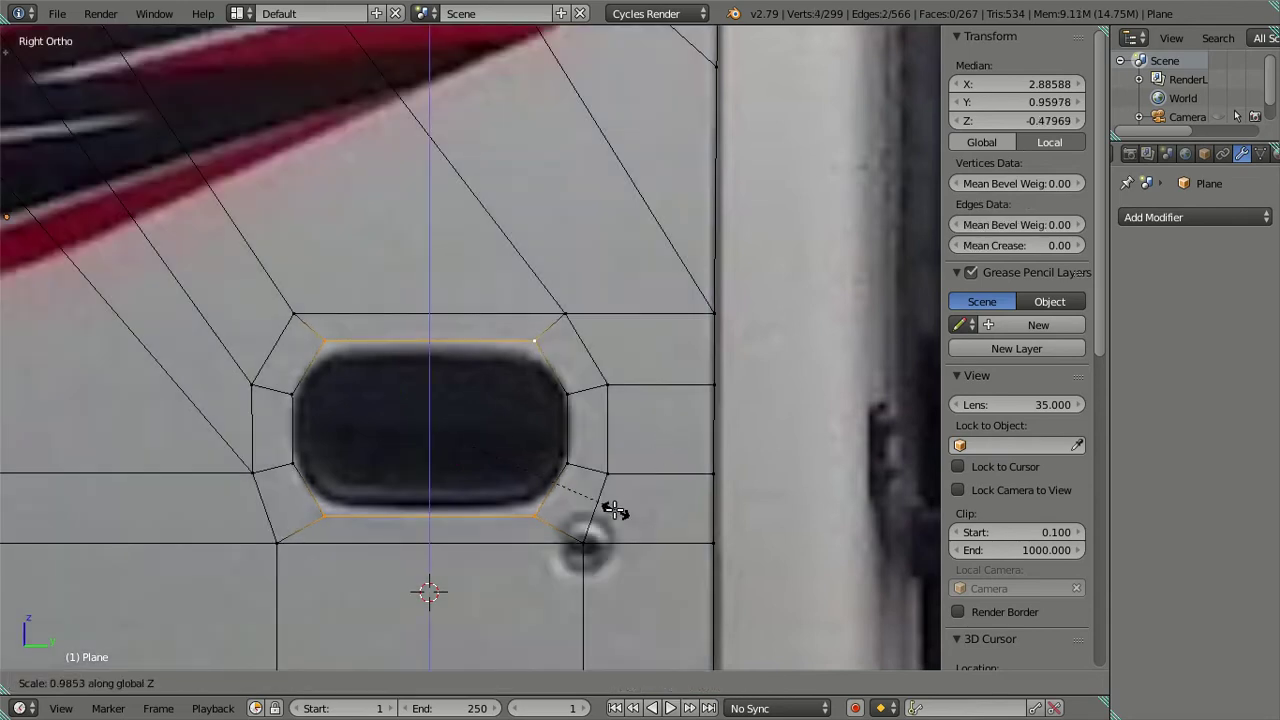
click(600, 503)
key(a)
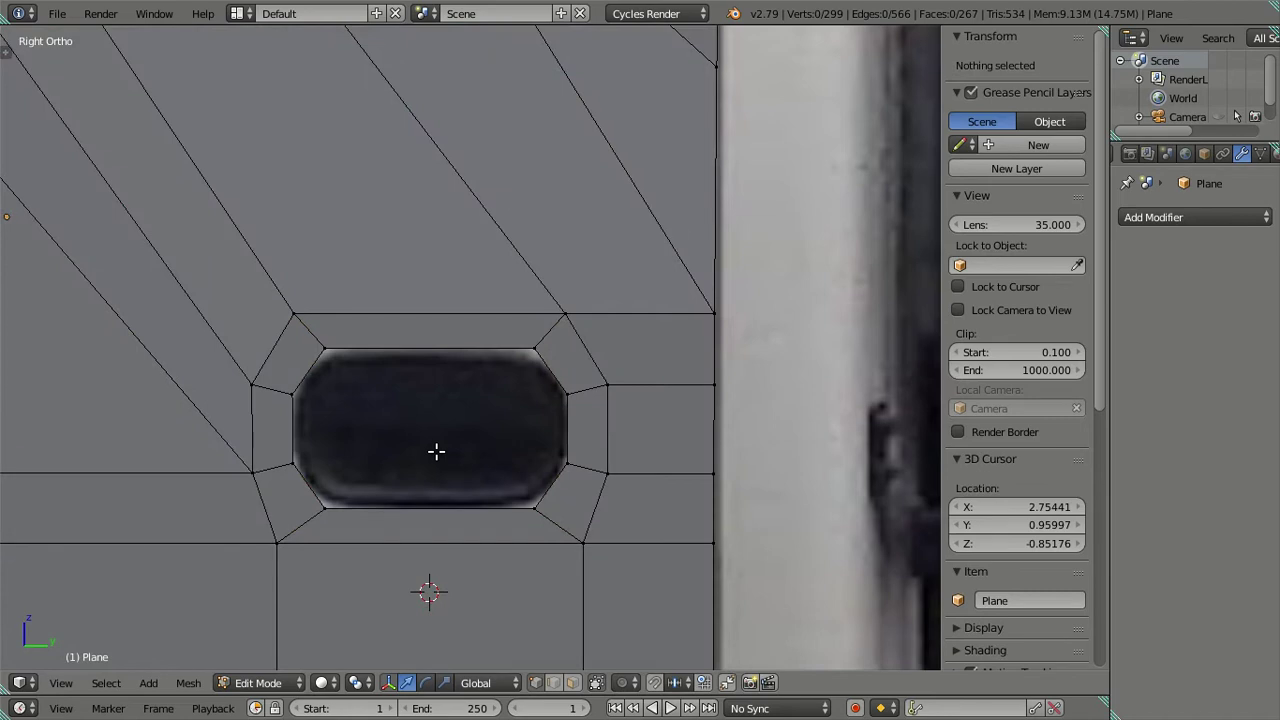
Zoom out, leave Edit Mode and orbit to view the cab panel at an angle
scroll(440, 455, down, 2)
scroll(445, 480, down, 1)
scroll(425, 485, down, 2)
scroll(422, 483, down, 1)
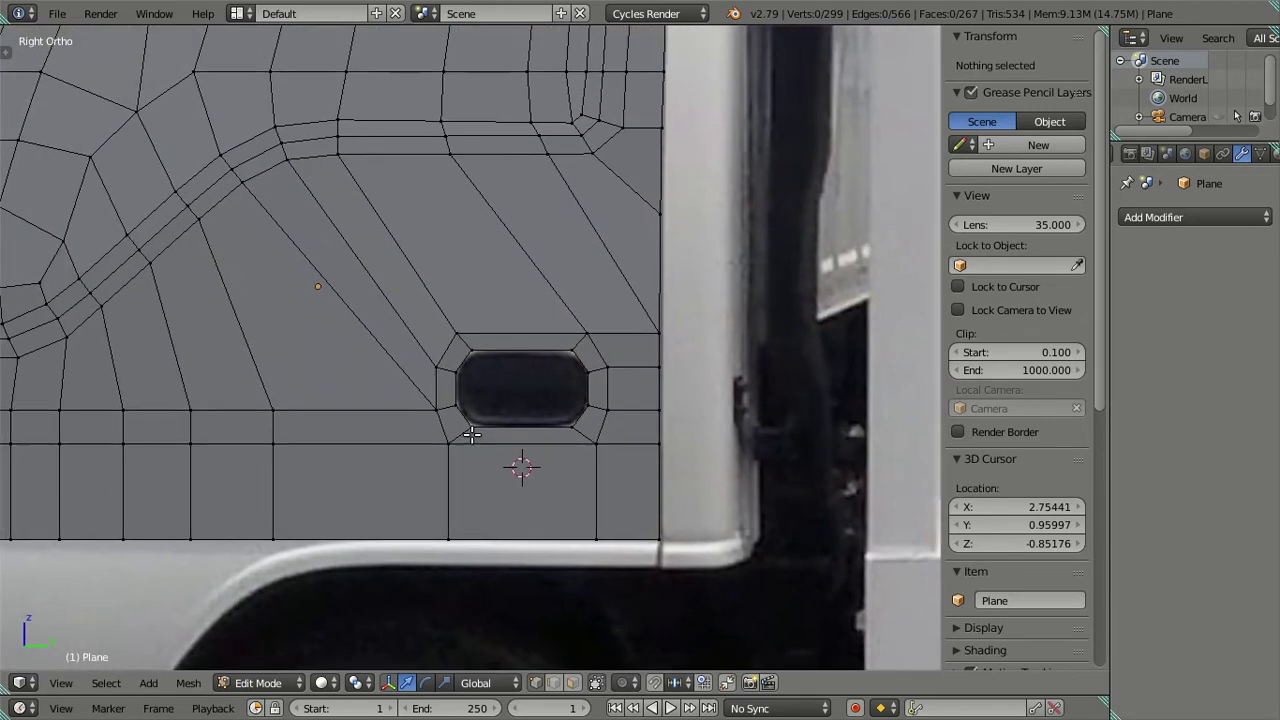
scroll(440, 465, down, 1)
key(Tab)
mouse_move(440, 465)
middle_down()
mouse_move(418, 330)
mouse_move(466, 350)
mouse_move(424, 325)
mouse_move(362, 321)
mouse_move(394, 294)
mouse_move(577, 243)
mouse_move(603, 343)
mouse_move(614, 300)
mouse_move(286, 334)
mouse_move(313, 403)
mouse_move(417, 374)
mouse_move(471, 306)
middle_up()
From the Back view, shift a side-panel edge vertex slightly outward along X
key(Tab)
key(Tab)
key(Tab)
right_click(468, 267)
mouse_move(520, 265)
middle_down()
mouse_move(466, 366)
mouse_move(494, 351)
mouse_move(389, 249)
mouse_move(501, 401)
middle_up()
key(ctrl+KP_1)
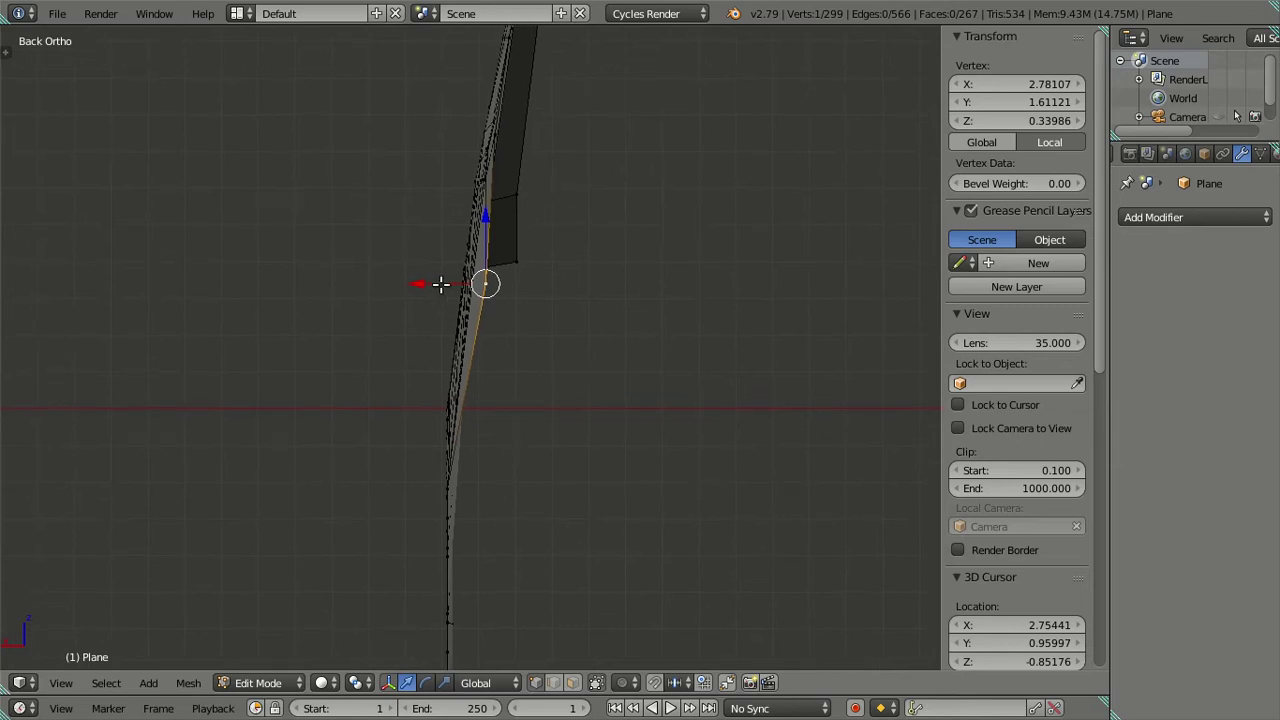
key(g)
key(x)
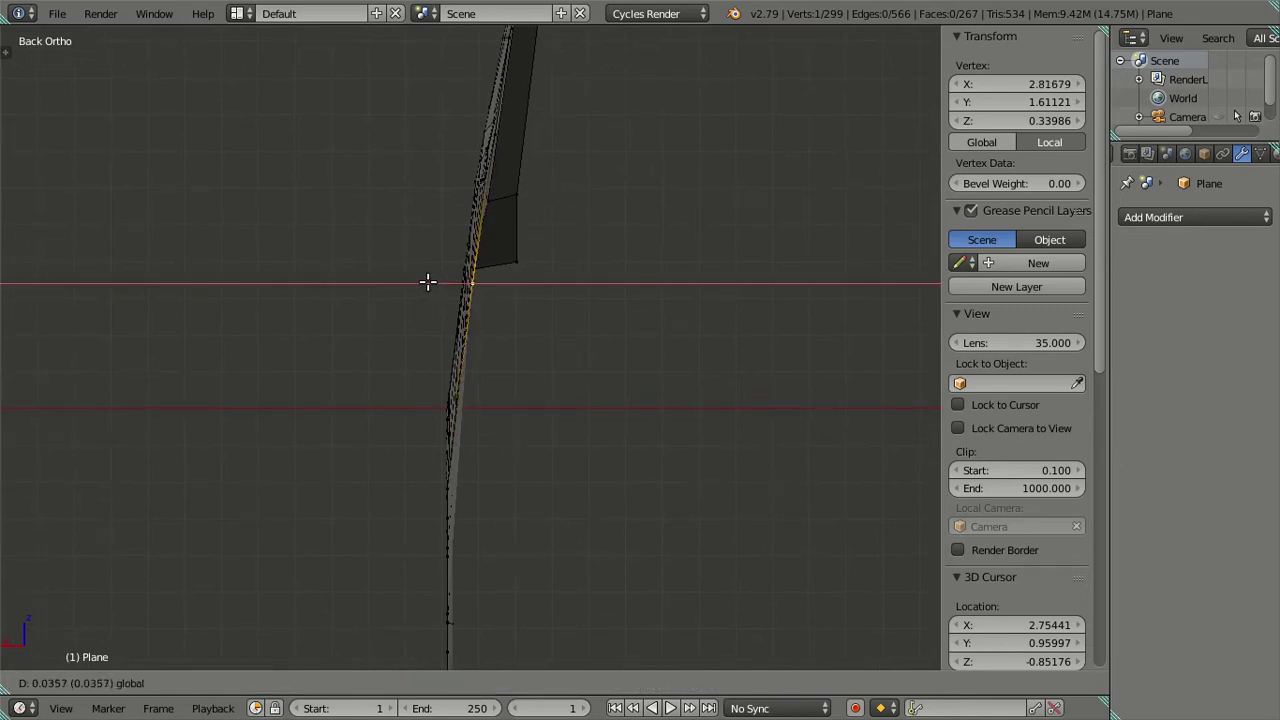
click(432, 285)
Orbit and zoom around the panel to check its profile after the shift
scroll(480, 443, up, 3)
middle_drag(583, 503, 629, 514)
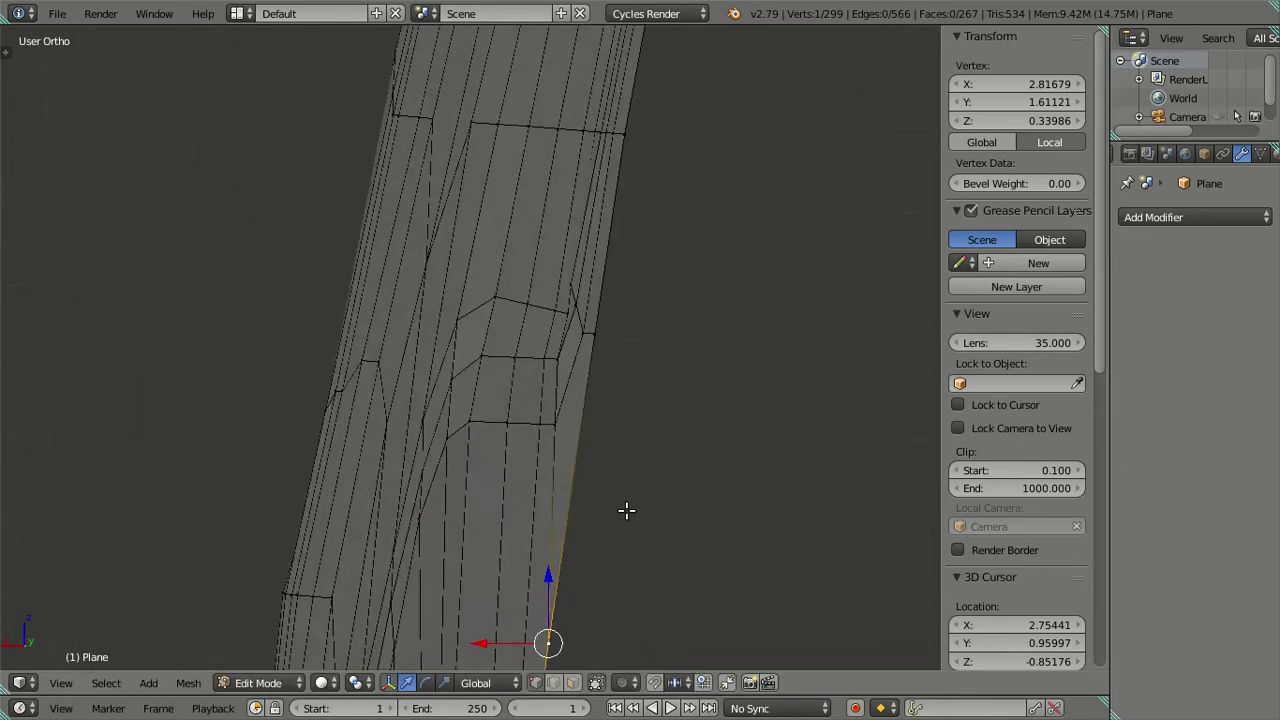
scroll(629, 514, up, 3)
scroll(651, 434, down, 2)
scroll(651, 434, down, 2)
middle_drag(651, 434, 630, 443)
scroll(583, 429, up, 3)
key(ctrl+KP_1)
Try shifting another edge vertex, cancel it, and return to Object Mode
right_click(547, 428)
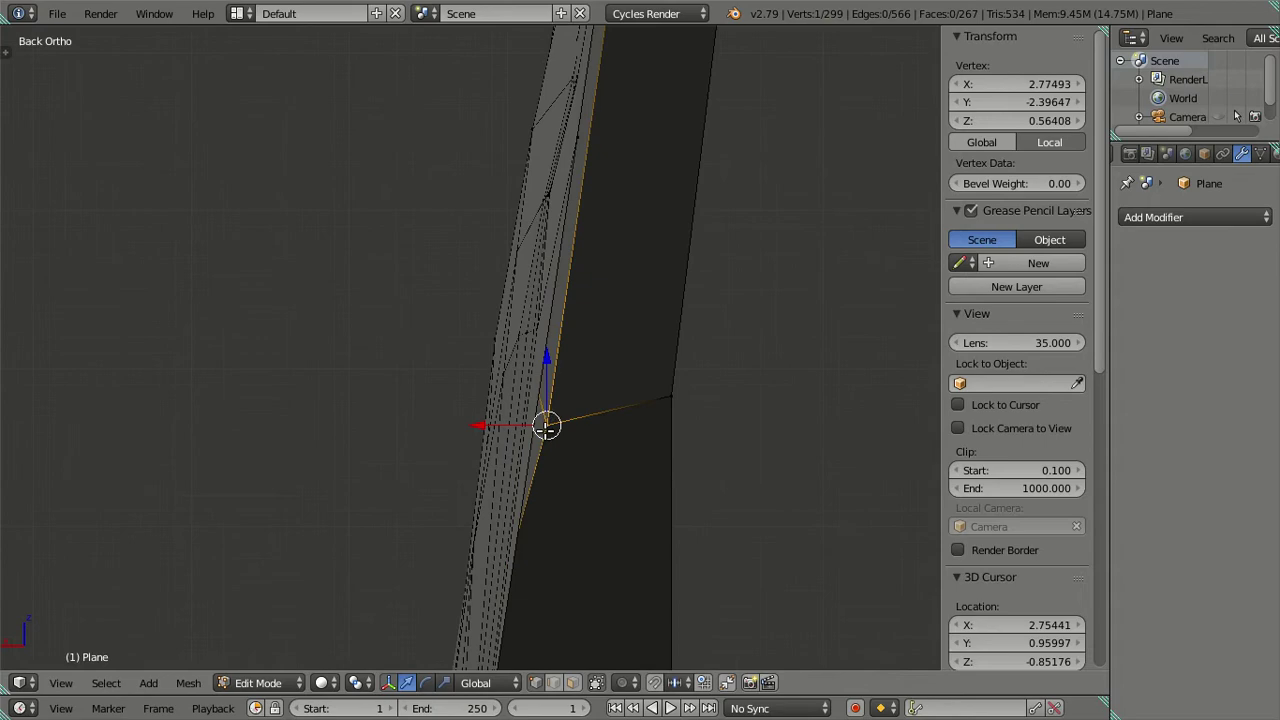
drag(502, 424, 491, 419)
right_click(491, 419)
middle_drag(491, 419, 600, 446)
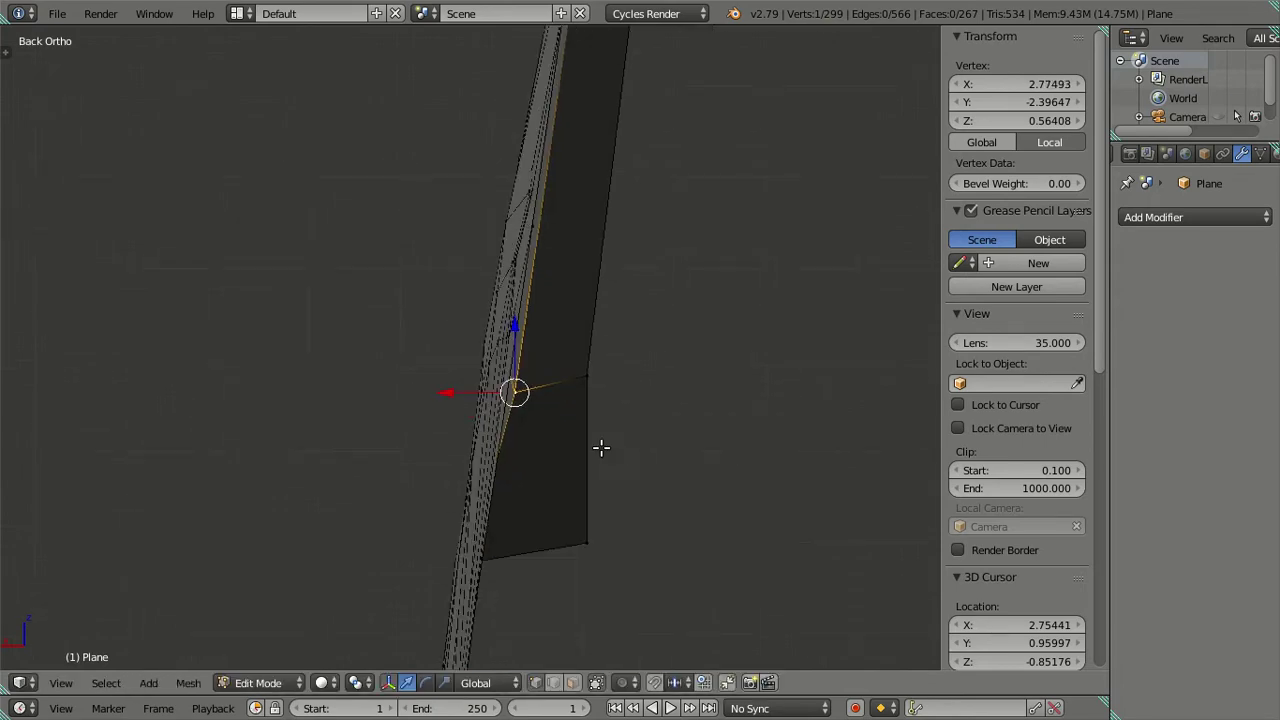
scroll(471, 400, up, 5)
scroll(433, 404, down, 3)
mouse_move(423, 383)
middle_down()
mouse_move(407, 384)
mouse_move(500, 400)
mouse_move(495, 470)
mouse_move(536, 520)
mouse_move(620, 471)
mouse_move(674, 417)
mouse_move(654, 409)
mouse_move(580, 463)
mouse_move(566, 429)
mouse_move(587, 416)
middle_up()
key(Tab)
In the see-through side view, select the edge loop around the door handle
key(KP_3)
key(z)
scroll(617, 409, up, 3)
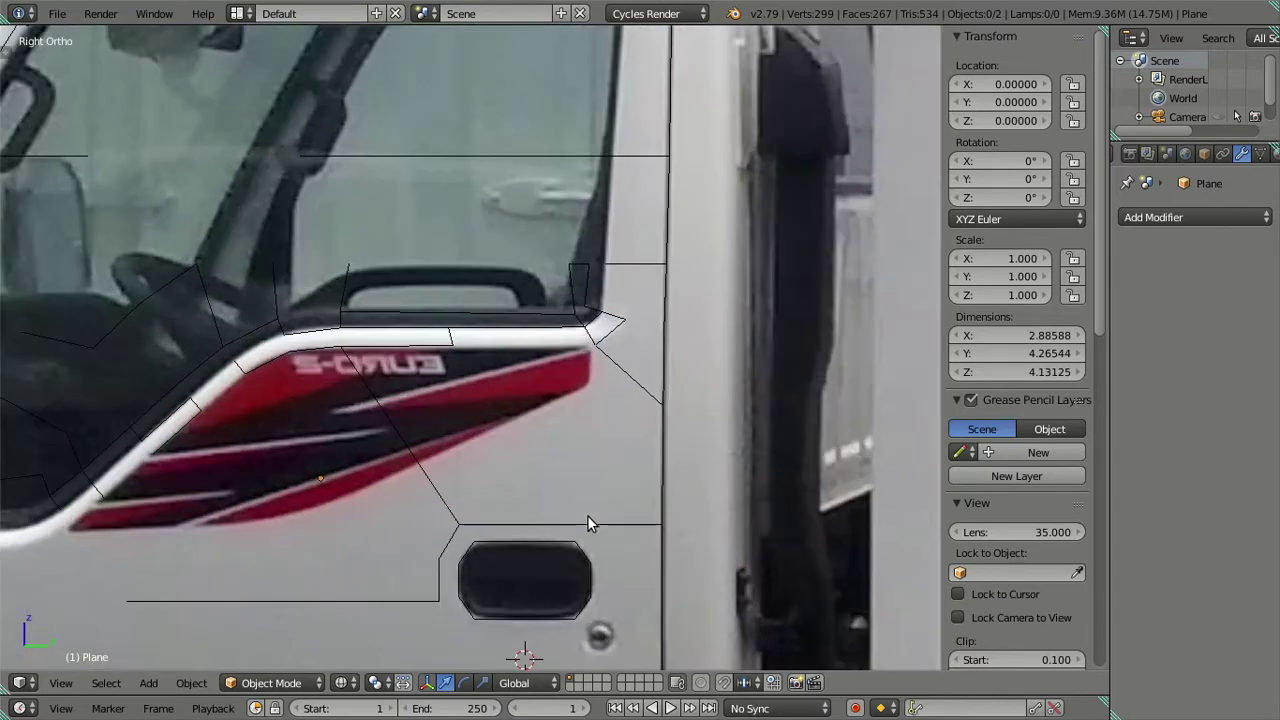
scroll(587, 515, up, 2)
key(Tab)
scroll(536, 442, up, 2)
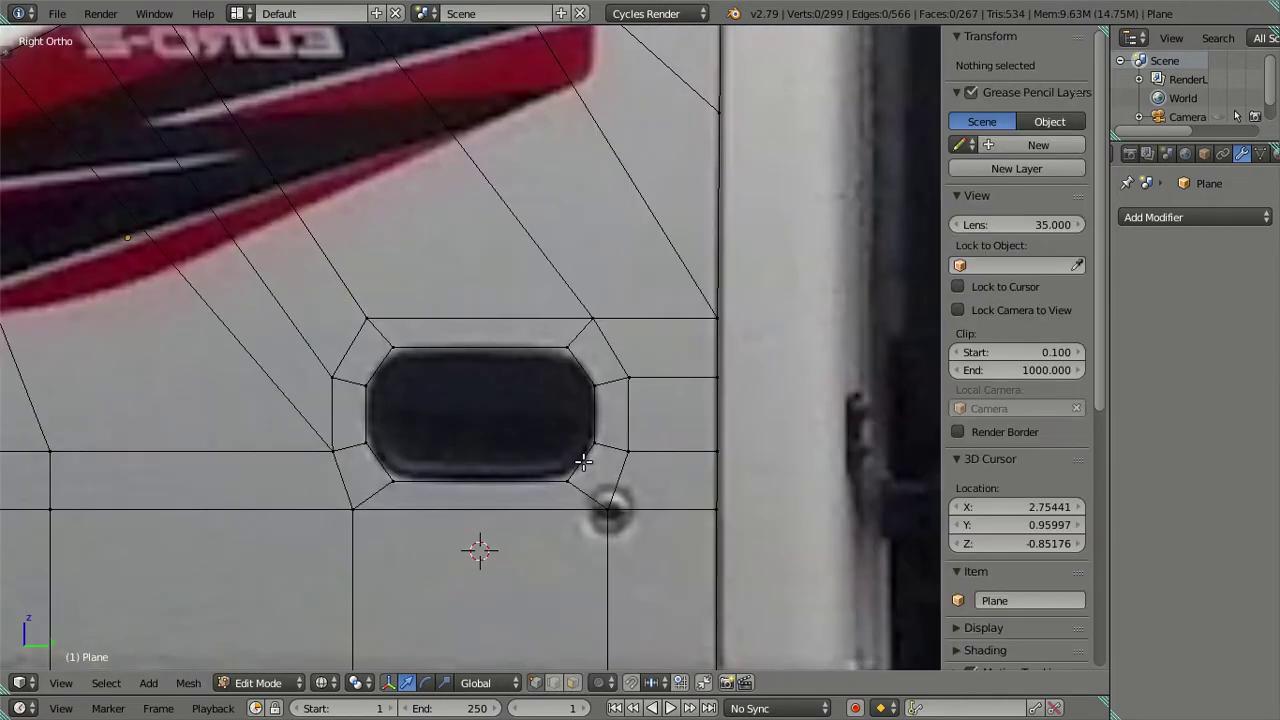
alt+right_click(584, 460)
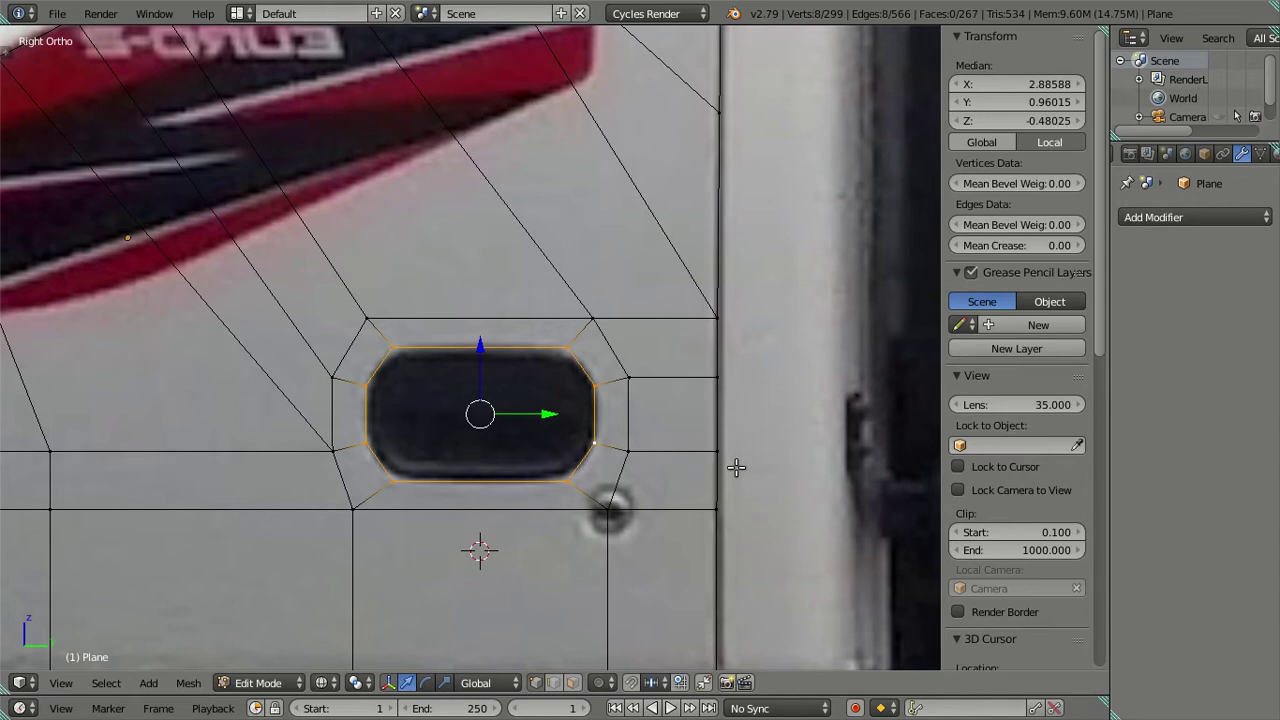
scroll(736, 467, up, 1)
scroll(722, 401, up, 1)
Extrude the handle loop as an inset, shrinking it and squashing it vertically
key(e)
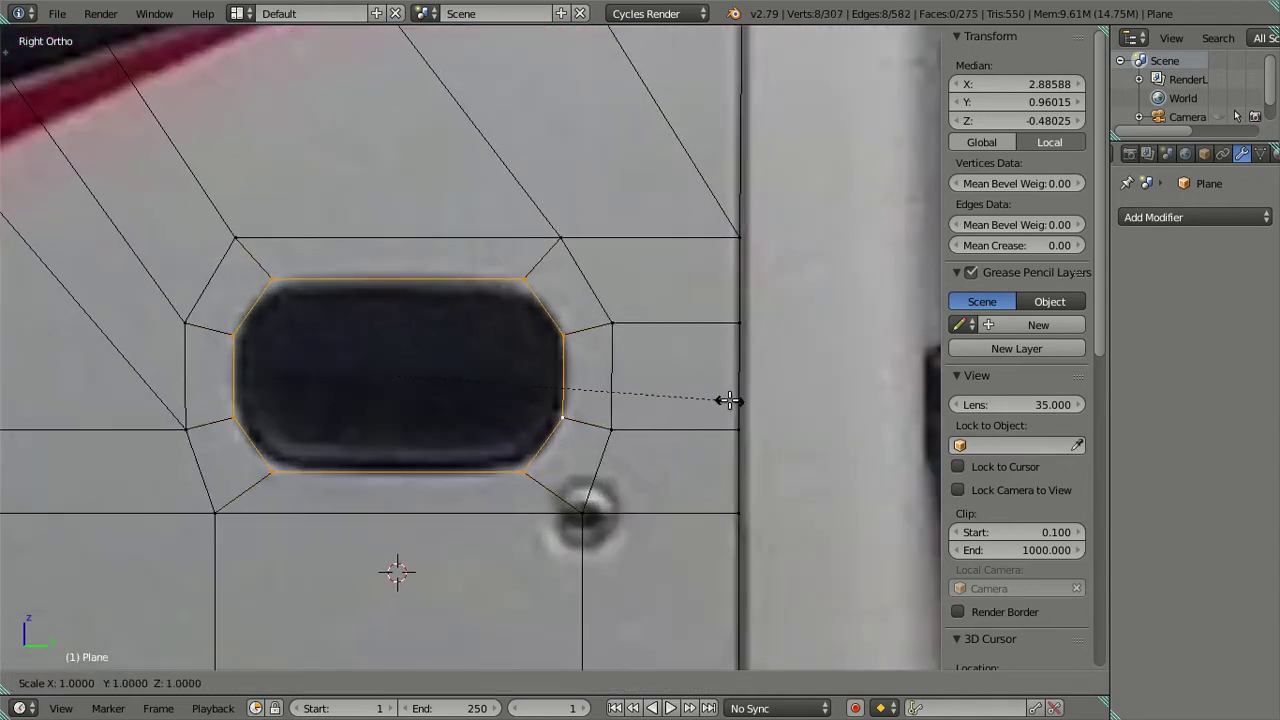
key(s)
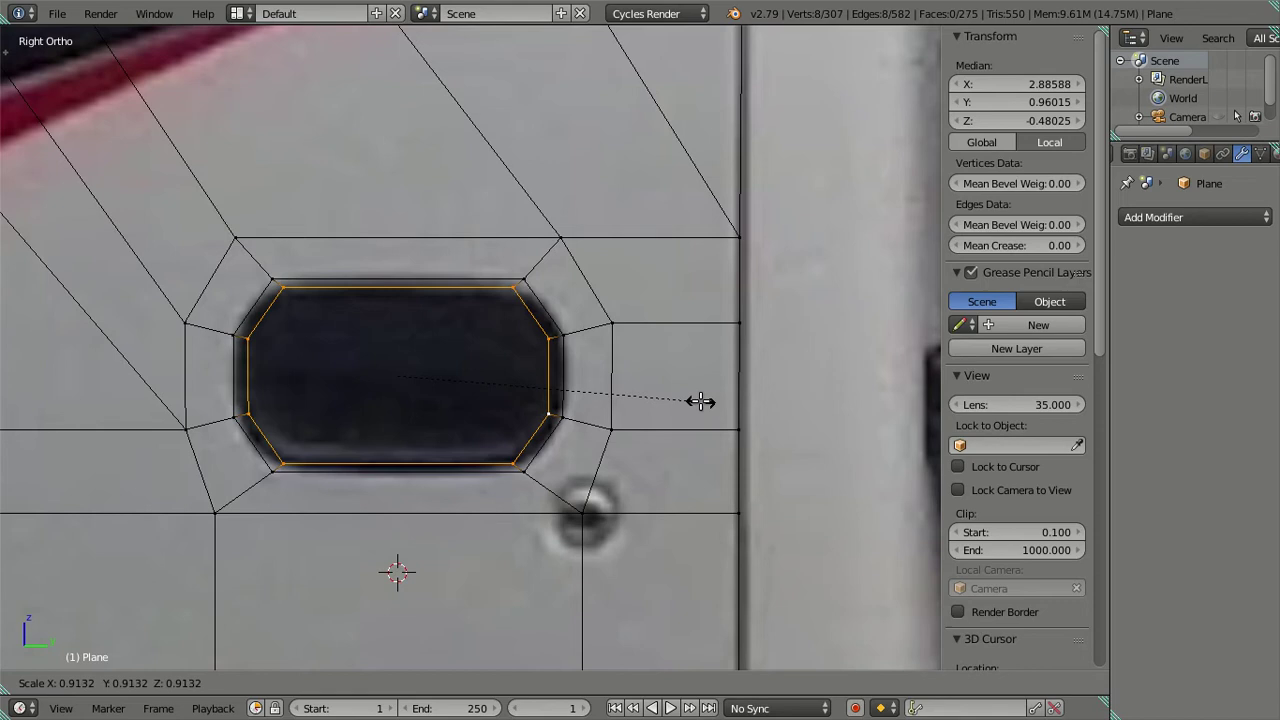
click(699, 401)
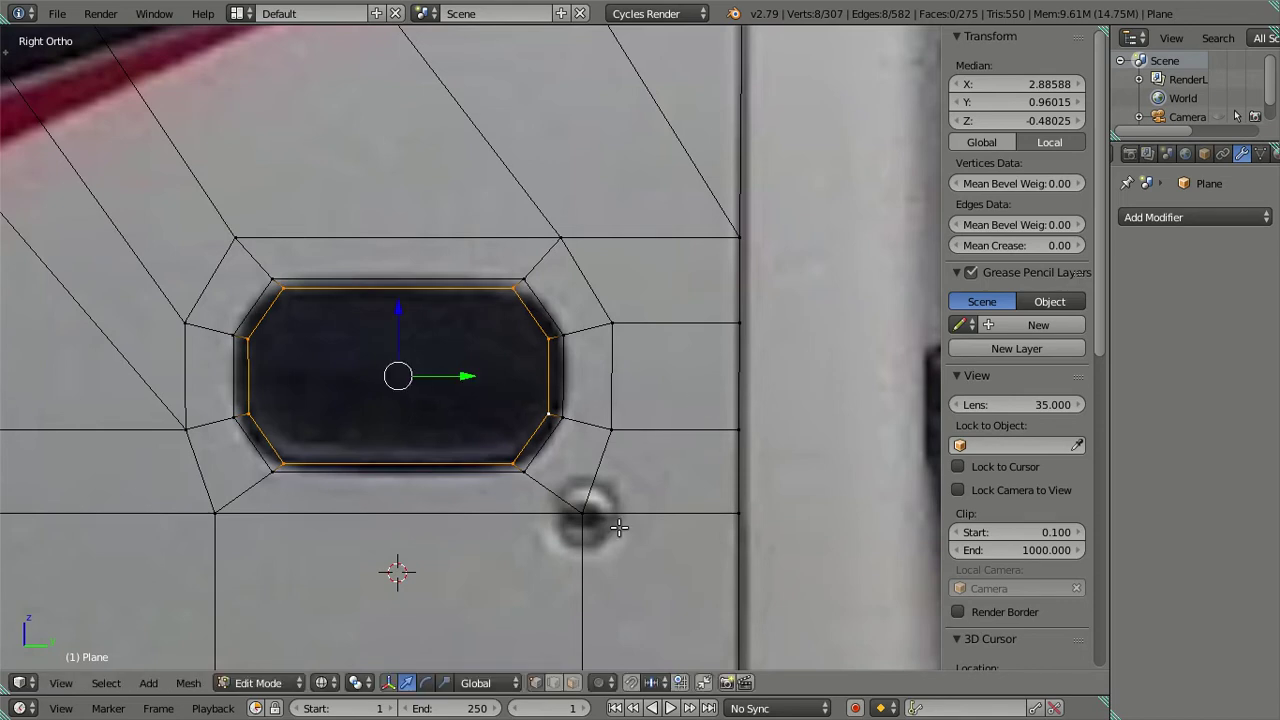
key(s)
key(z)
click(603, 517)
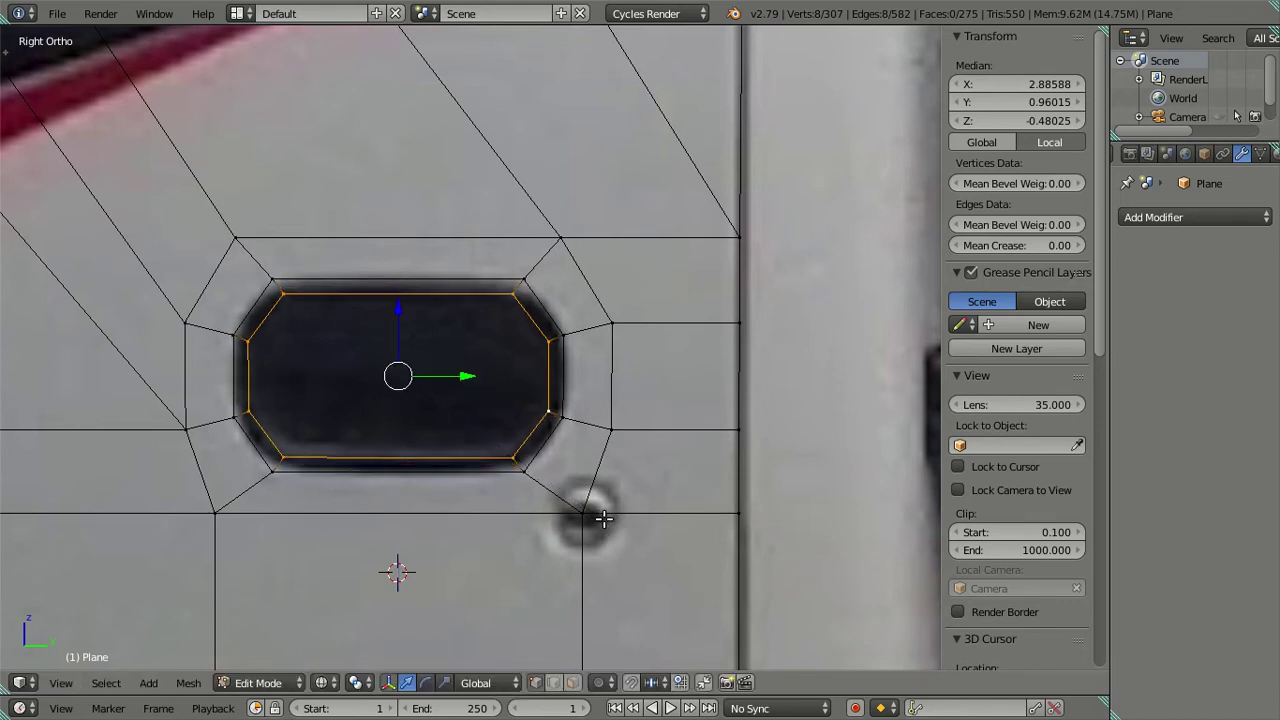
Extrude the pocket loop and push it into the door along X
mouse_move(570, 485)
middle_down()
mouse_move(534, 471)
mouse_move(419, 509)
middle_up()
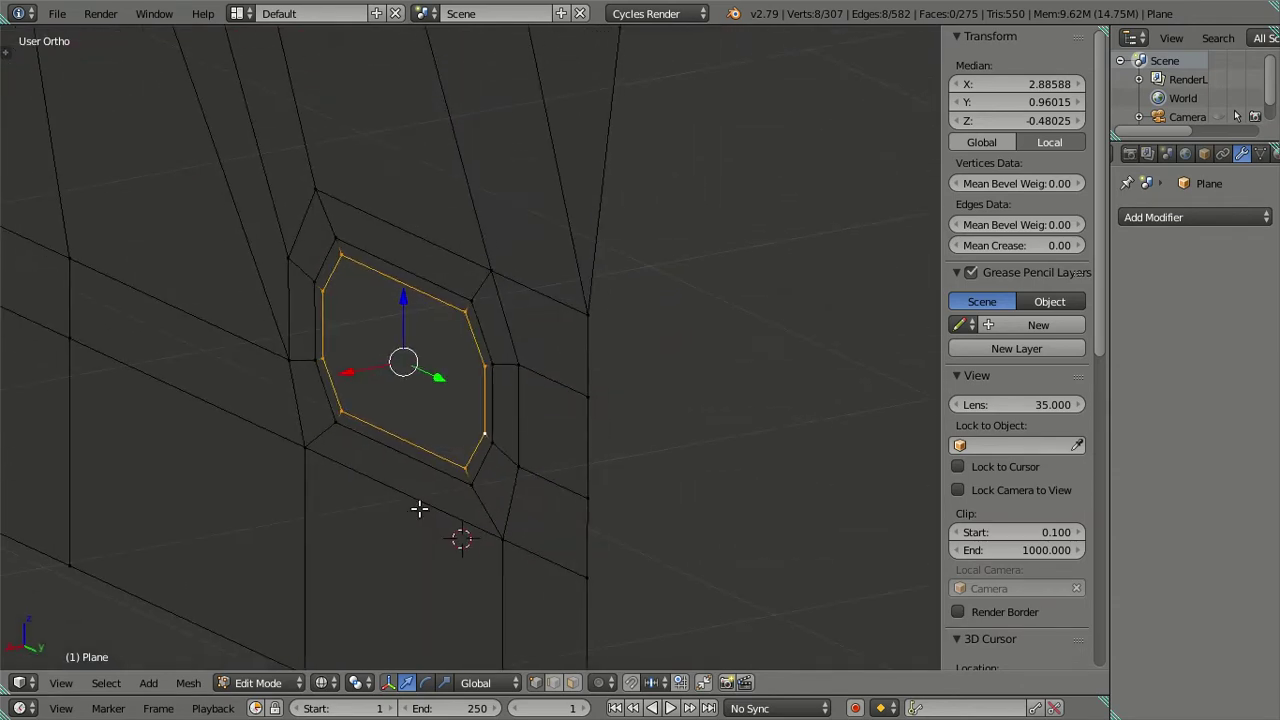
key(e)
right_click(528, 449)
mouse_move(528, 449)
middle_down()
mouse_move(403, 486)
mouse_move(369, 354)
mouse_move(463, 449)
mouse_move(566, 406)
mouse_move(560, 492)
mouse_move(583, 580)
mouse_move(517, 543)
mouse_move(500, 487)
middle_up()
key(g)
key(x)
click(403, 350)
Shrink and vertically squash the pushed-in loop to fit the photo's recess
key(KP_3)
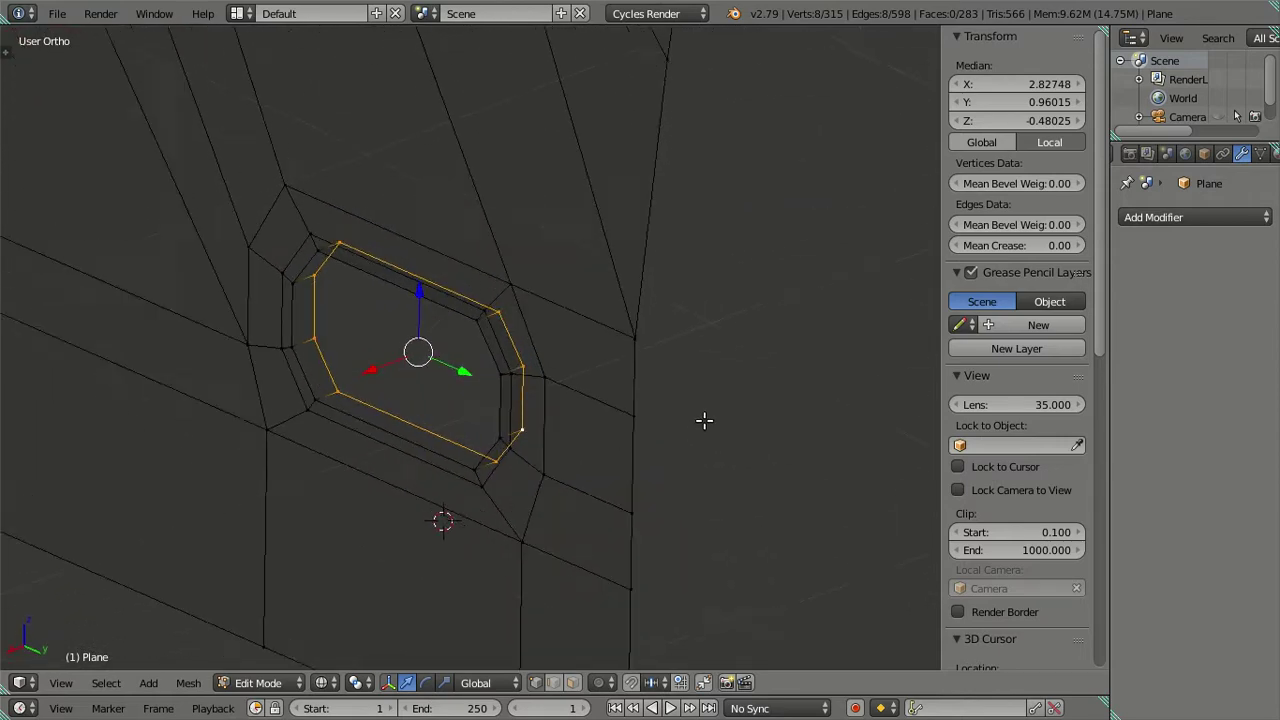
key(s)
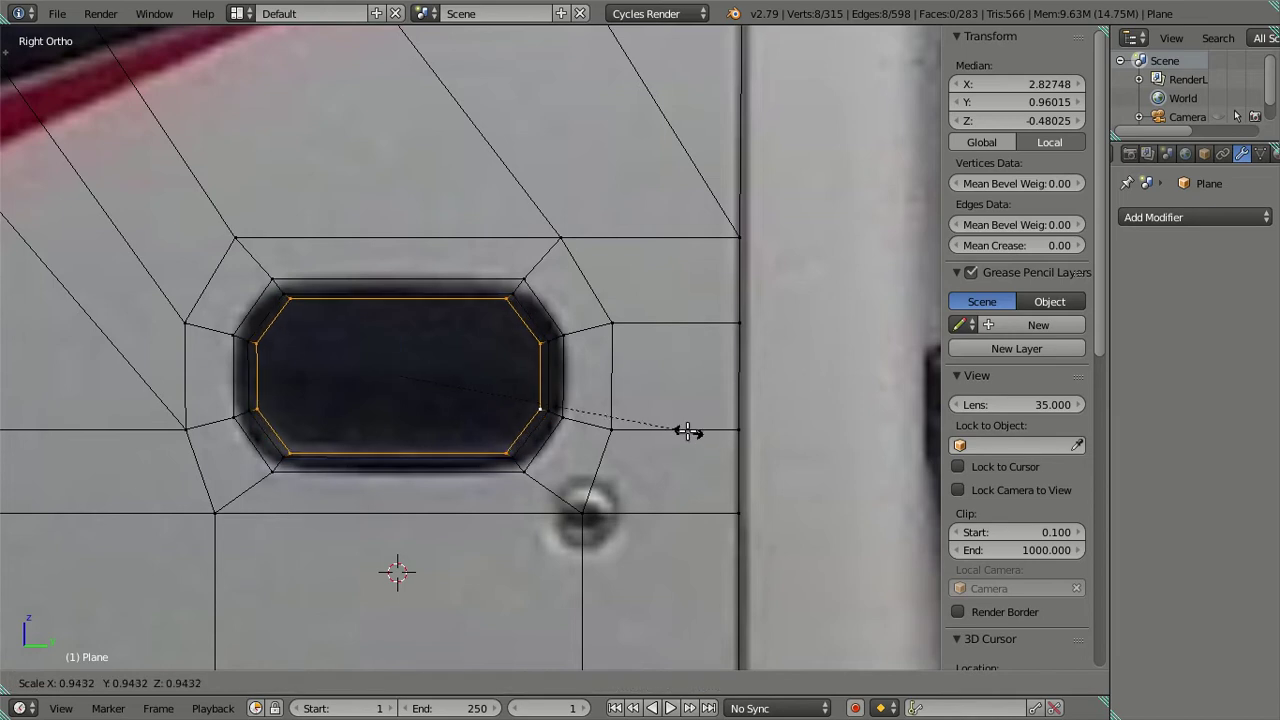
click(686, 429)
key(s)
key(z)
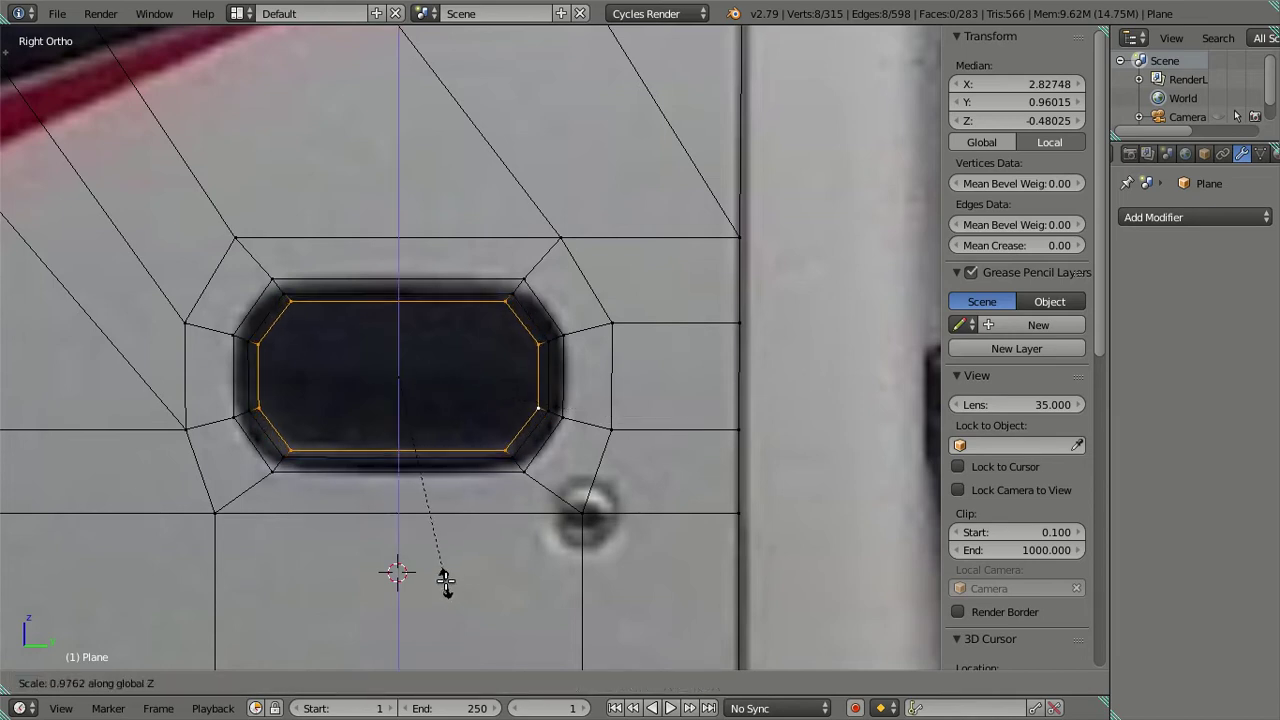
click(443, 577)
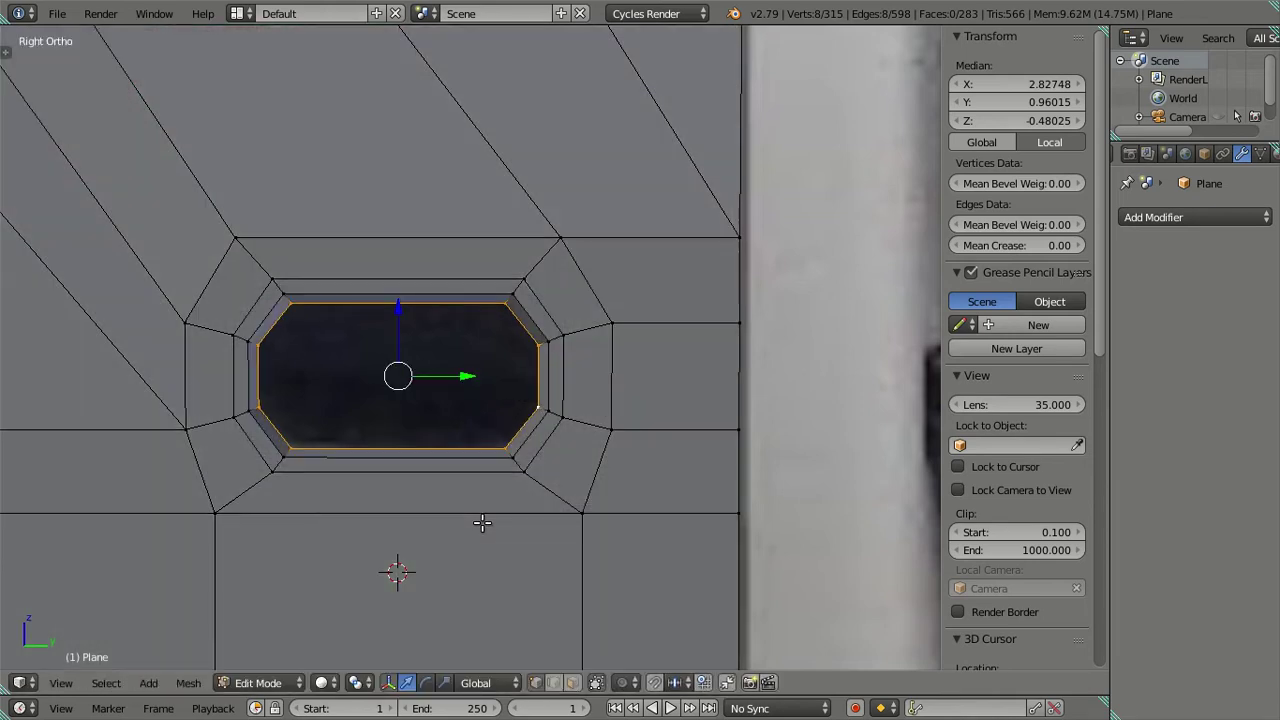
key(s)
key(z)
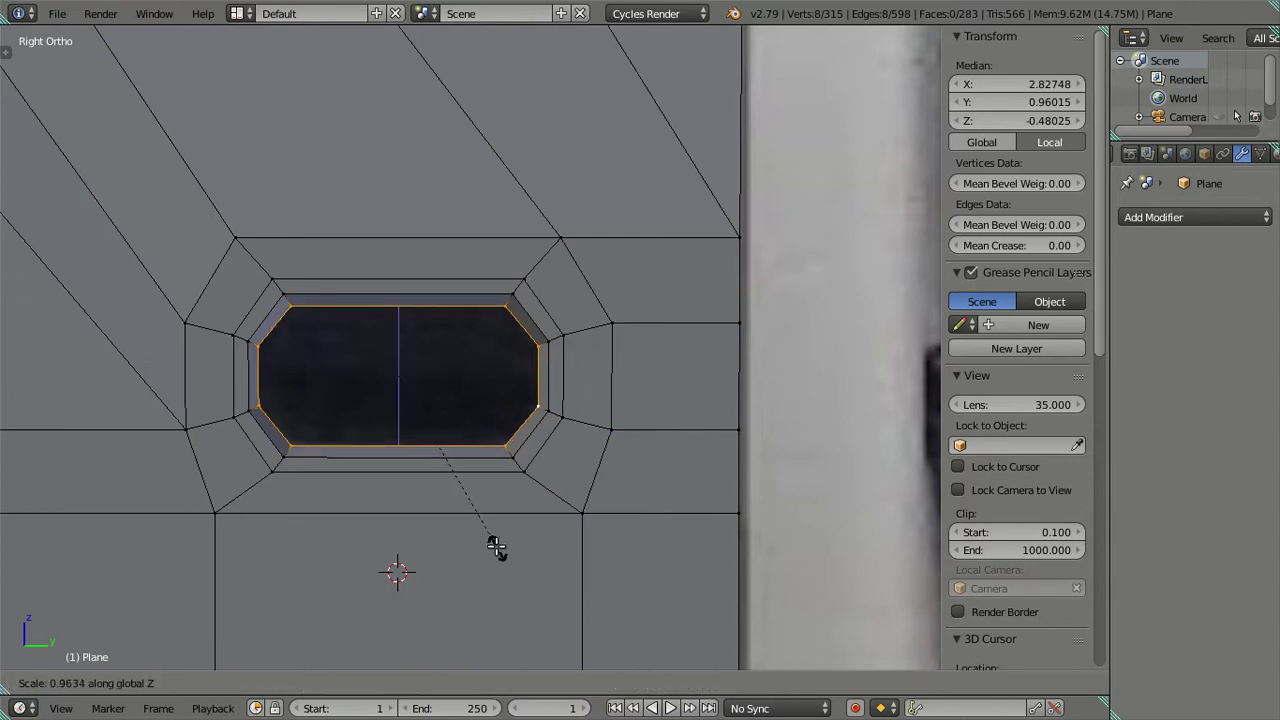
click(494, 544)
Extrude a smaller inner ring, push it deeper along X, and enlarge it slightly
key(z)
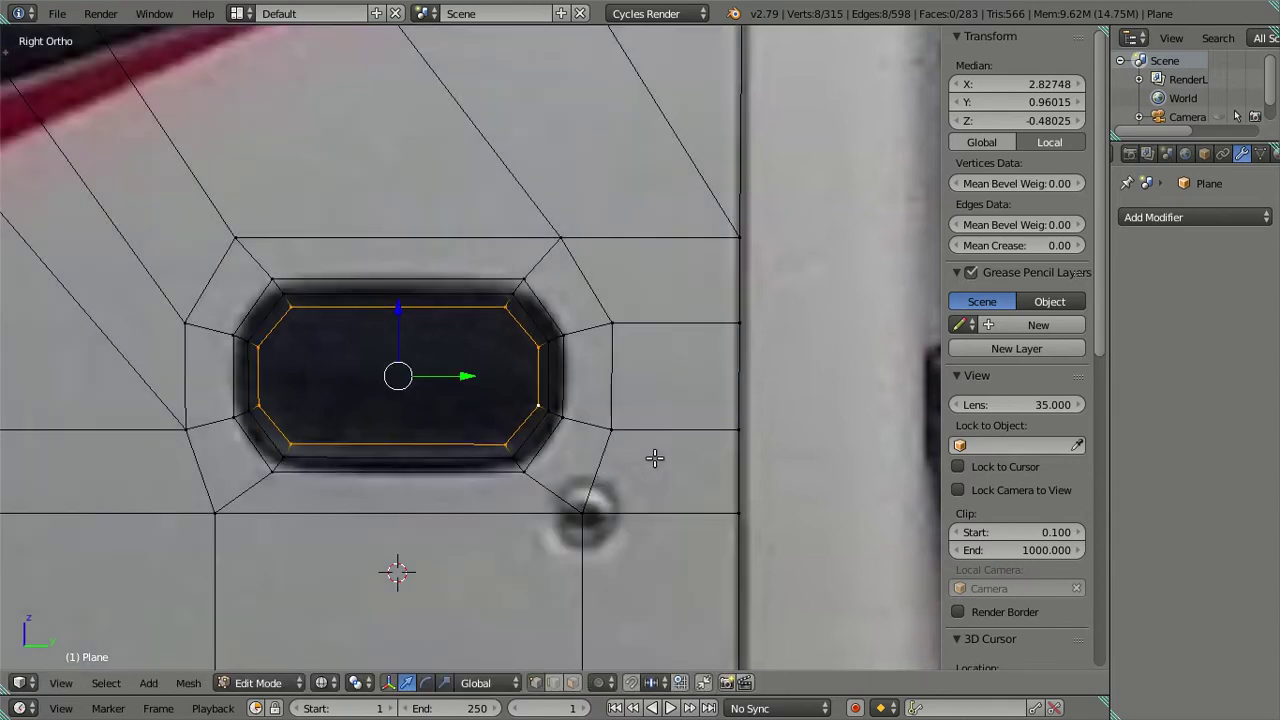
key(e)
key(s)
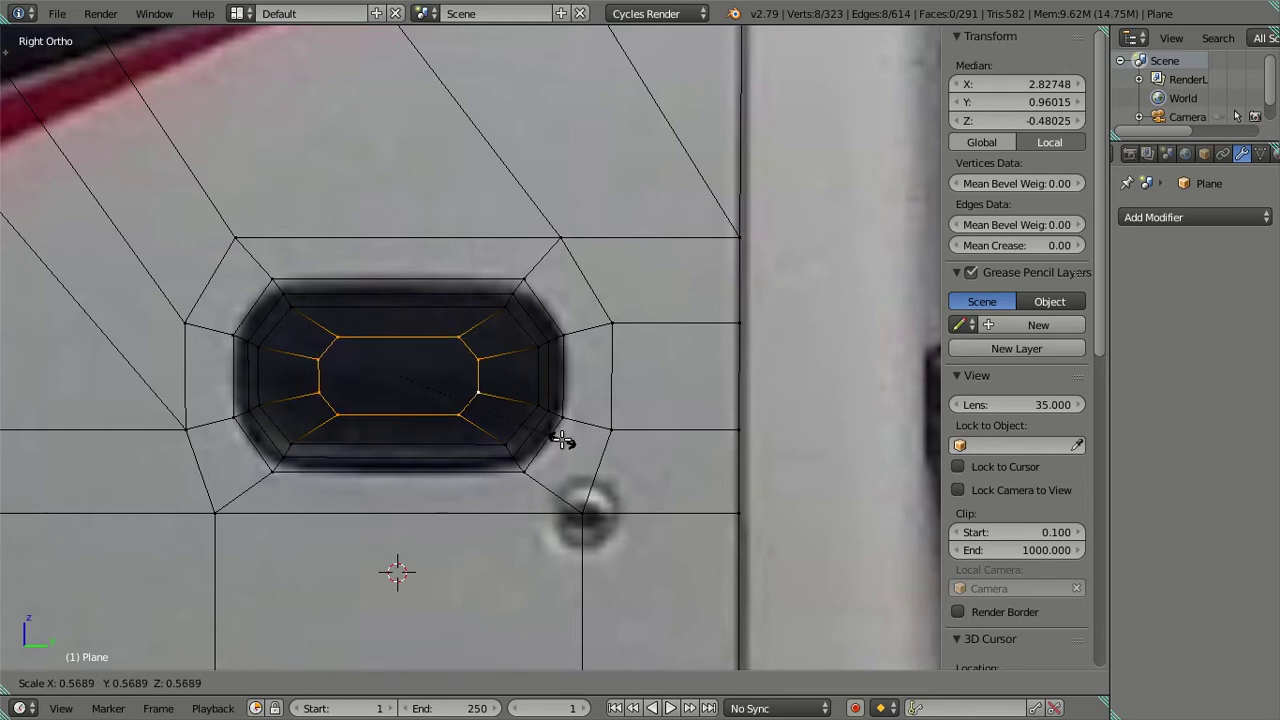
click(562, 440)
mouse_move(562, 440)
middle_down()
mouse_move(491, 429)
mouse_move(391, 486)
mouse_move(370, 343)
middle_up()
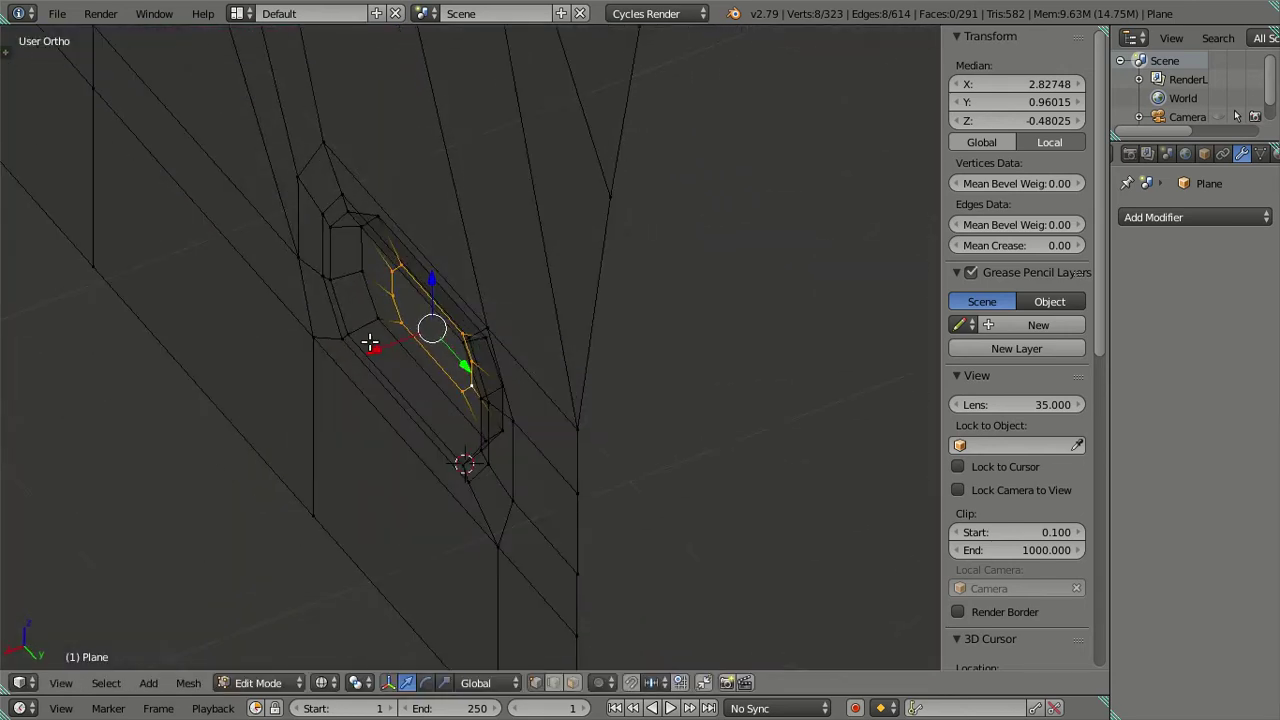
key(g)
key(x)
click(402, 344)
key(s)
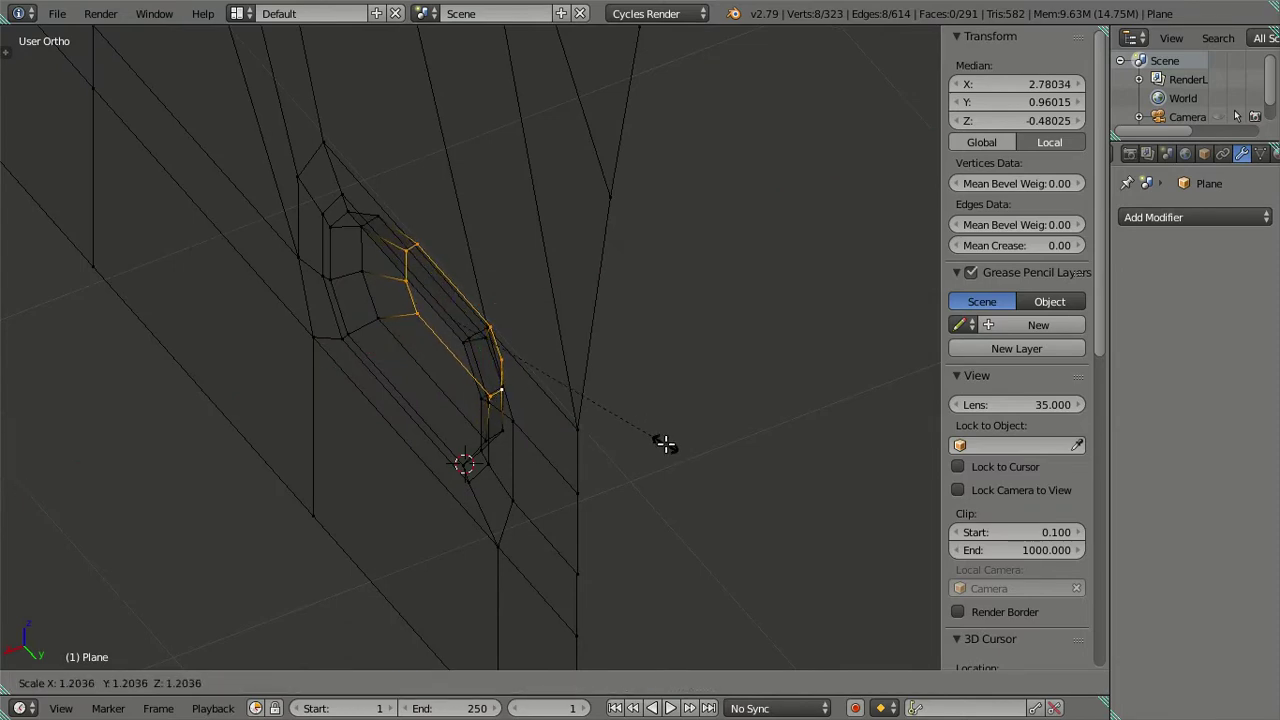
click(650, 447)
Back in solid shading and side view, squash the inner ring vertically
key(z)
mouse_move(497, 463)
middle_down()
mouse_move(571, 400)
mouse_move(677, 363)
mouse_move(709, 306)
mouse_move(603, 323)
mouse_move(565, 383)
mouse_move(626, 374)
middle_up()
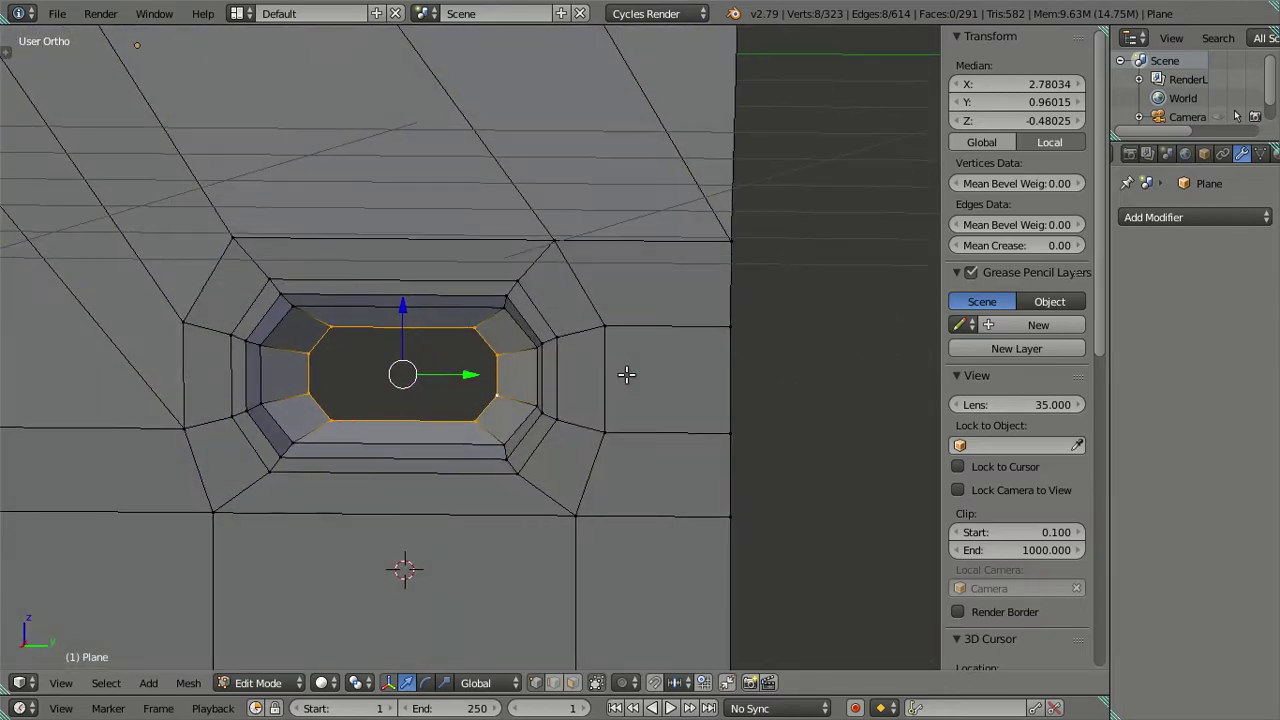
key(KP_3)
key(s)
key(z)
click(552, 393)
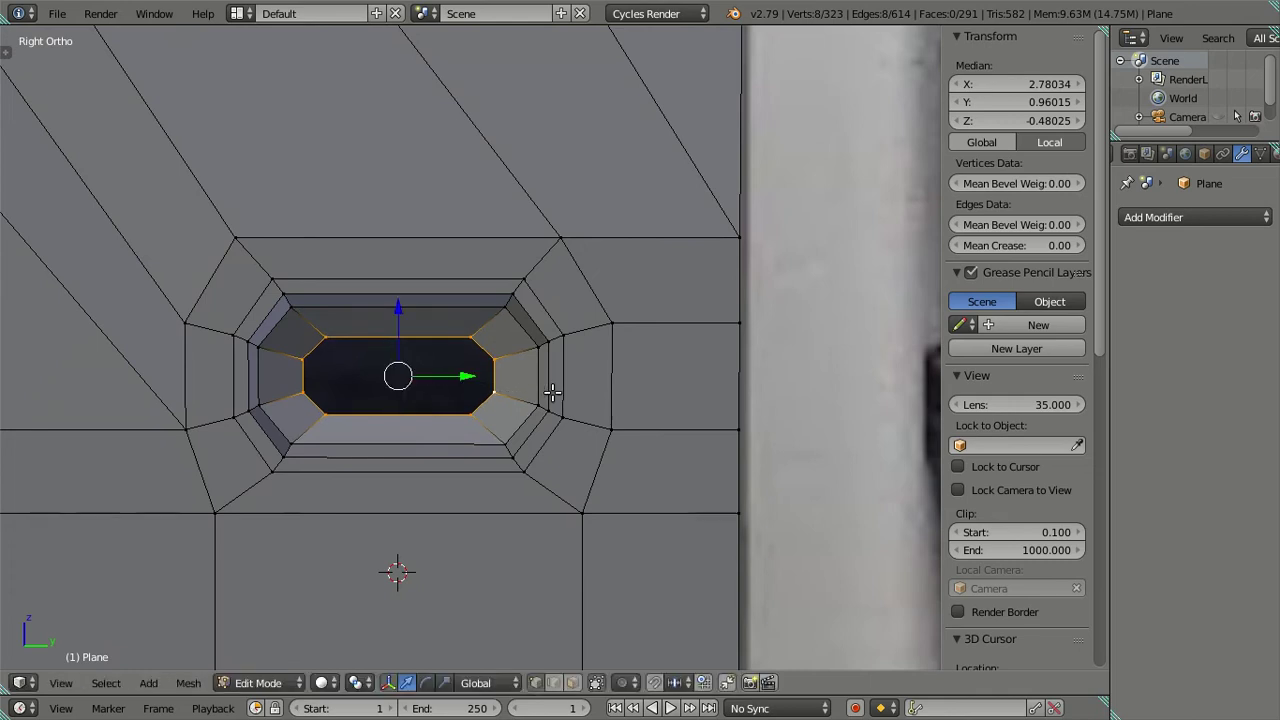
Extrude and shrink an innermost ring, briefly previewing the pocket in textured shading
key(e)
key(s)
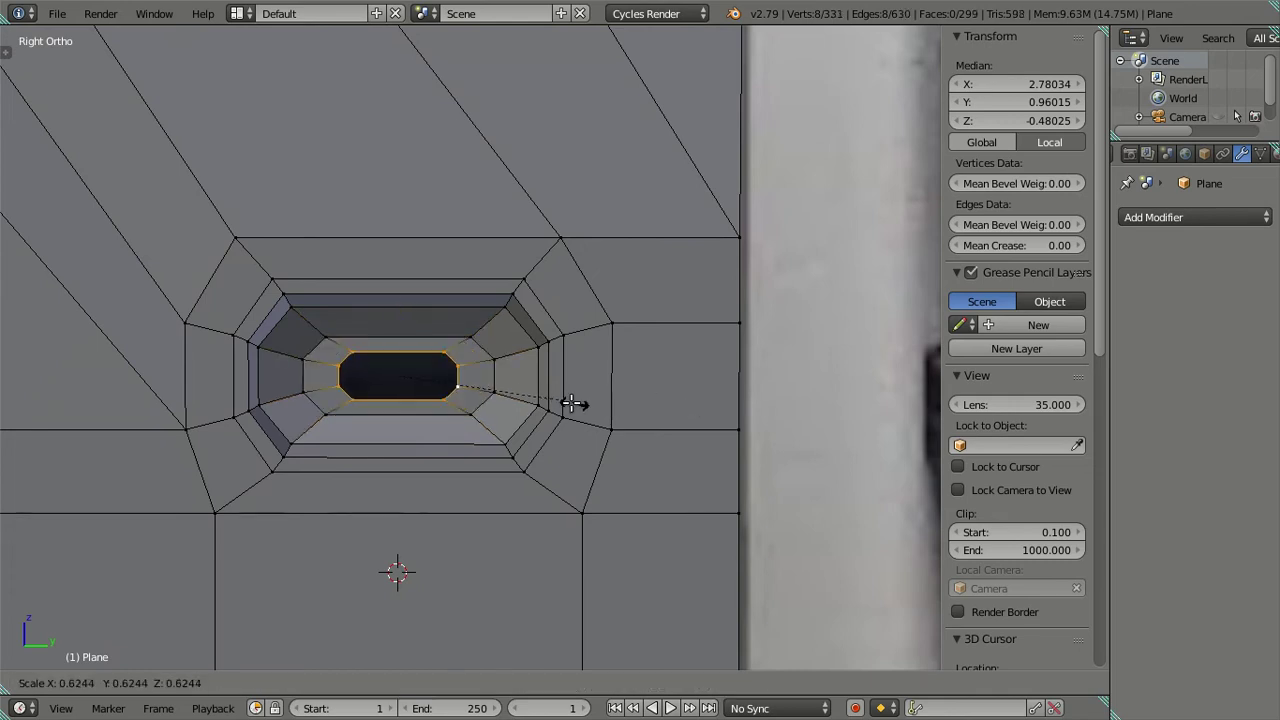
click(523, 402)
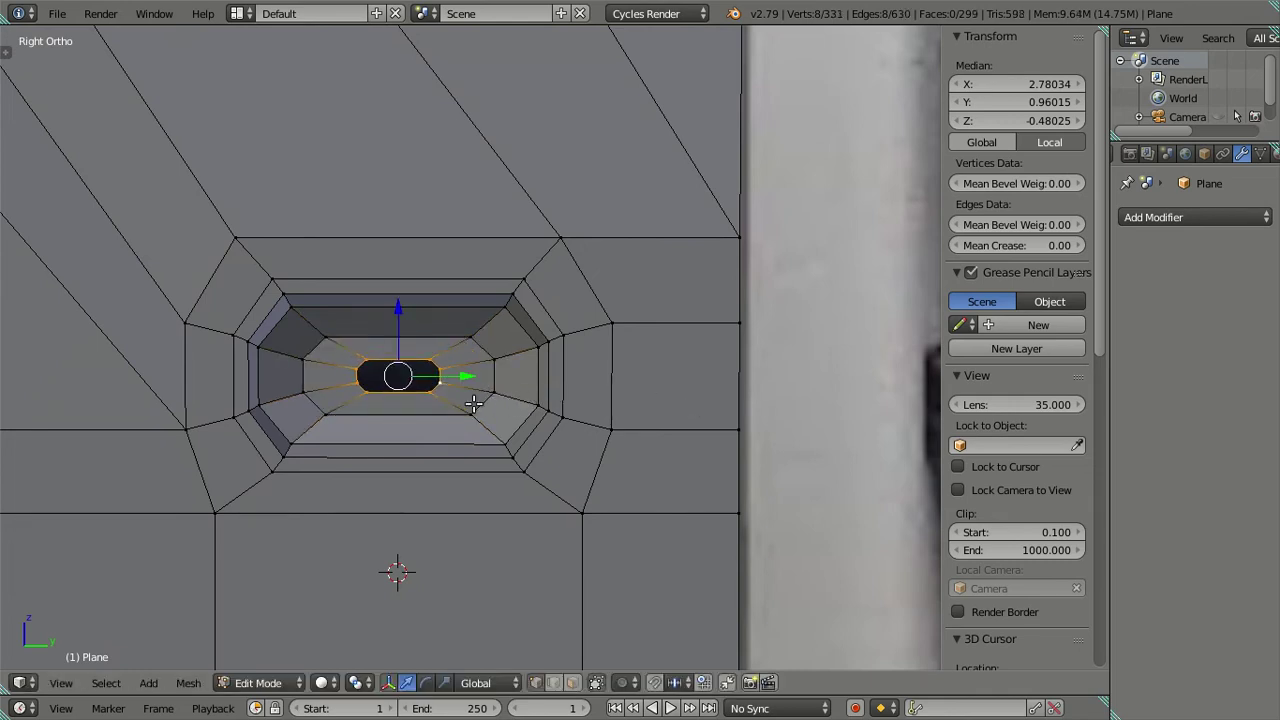
scroll(410, 392, up, 2)
key(alt+z)
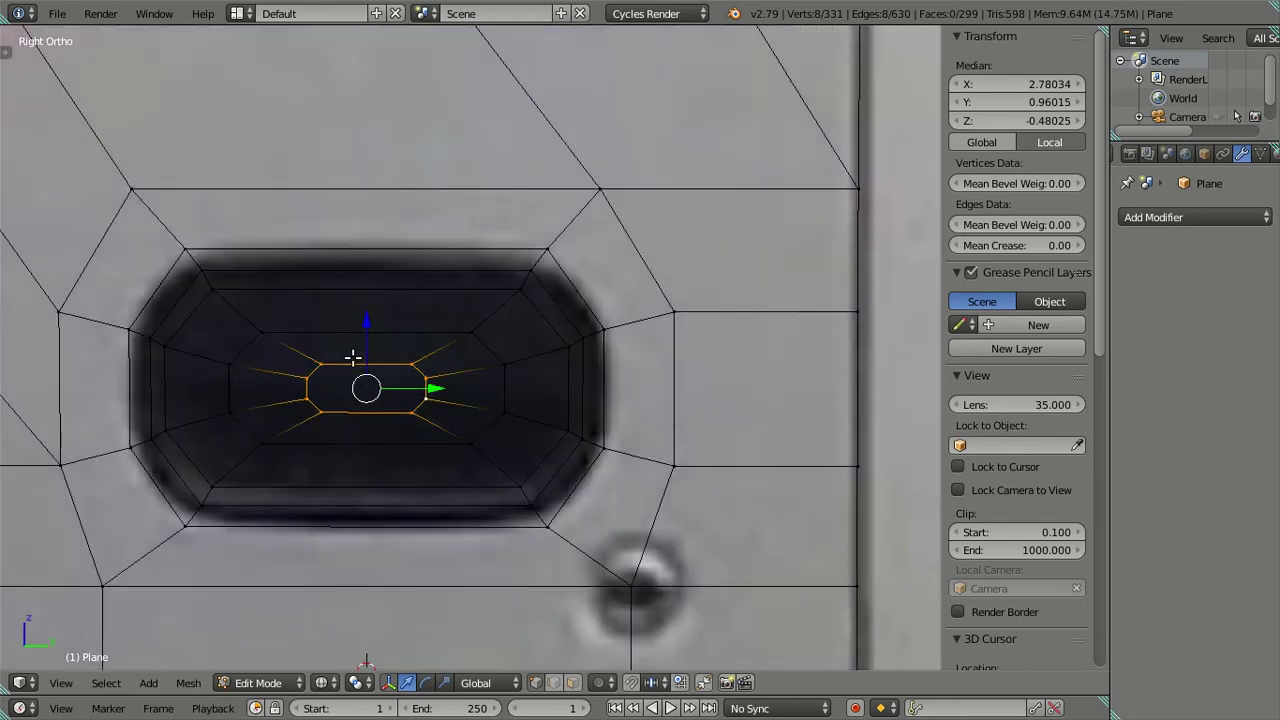
key(alt+z)
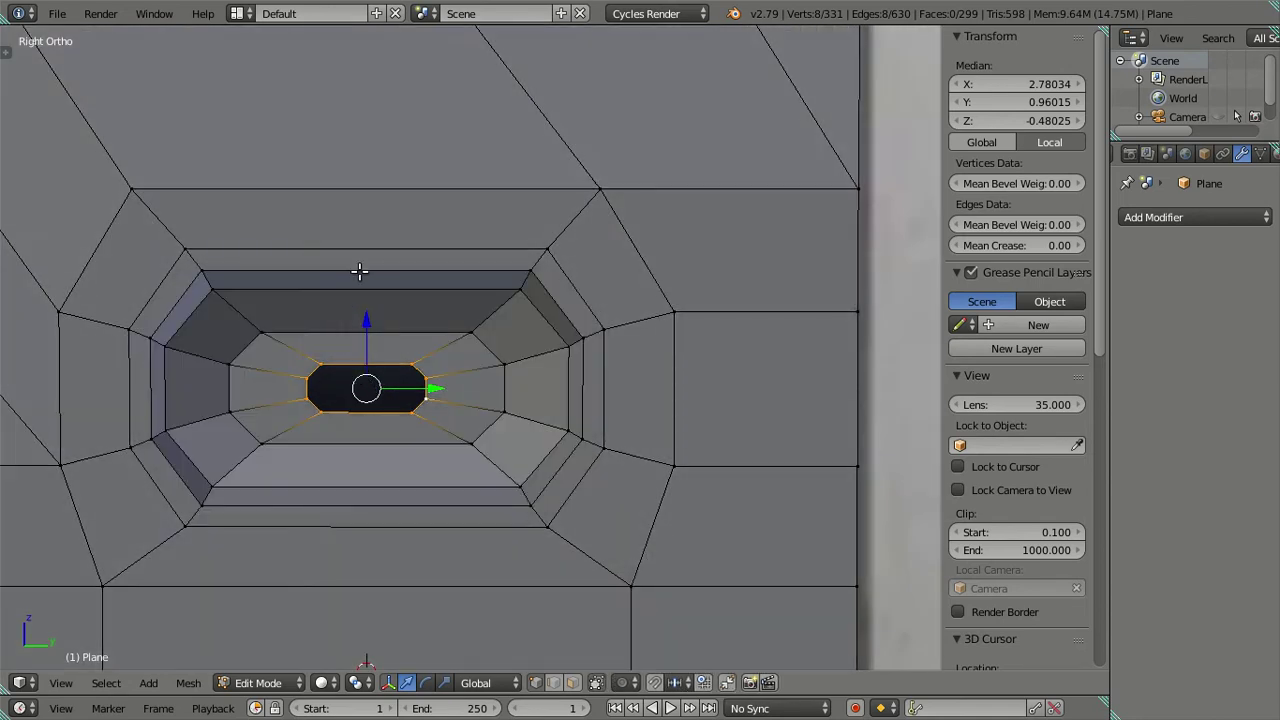
scroll(362, 269, down, 4)
scroll(357, 268, down, 4)
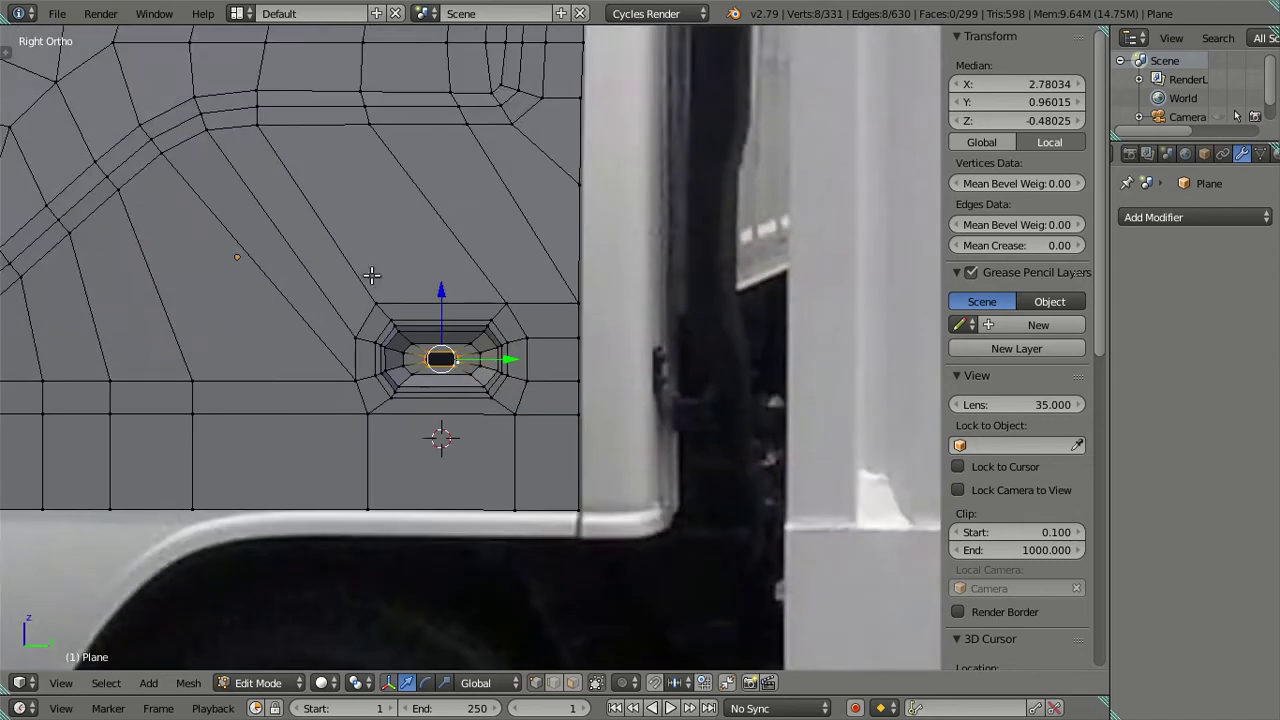
key(ctrl+r)
scroll(430, 300, up, 1)
Add two loop cuts through the pocket and one through the strip below
click(430, 300)
key(ctrl+r)
click(443, 432)
scroll(447, 383, up, 3)
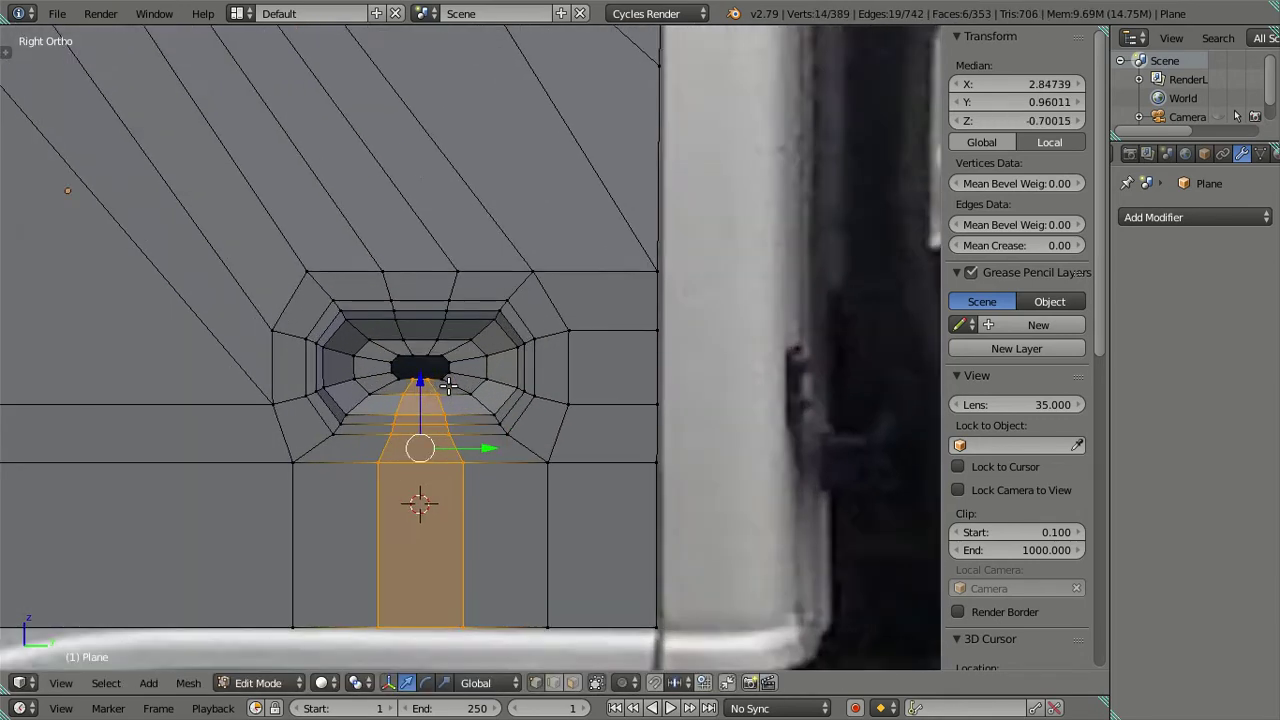
scroll(447, 383, up, 5)
key(a)
shift+middle_drag(414, 386, 497, 390)
scroll(452, 430, up, 3)
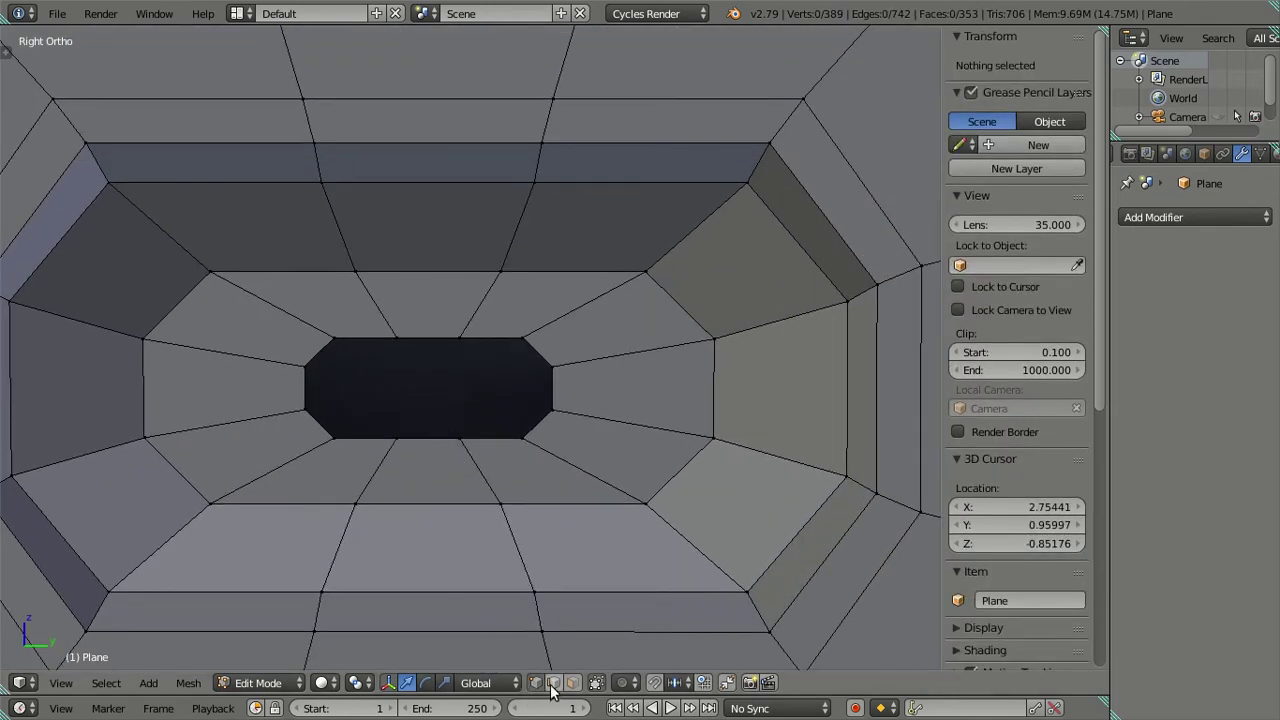
Bridge the hole's bottom and top edges with a new face
click(420, 434)
shift+click(430, 338)
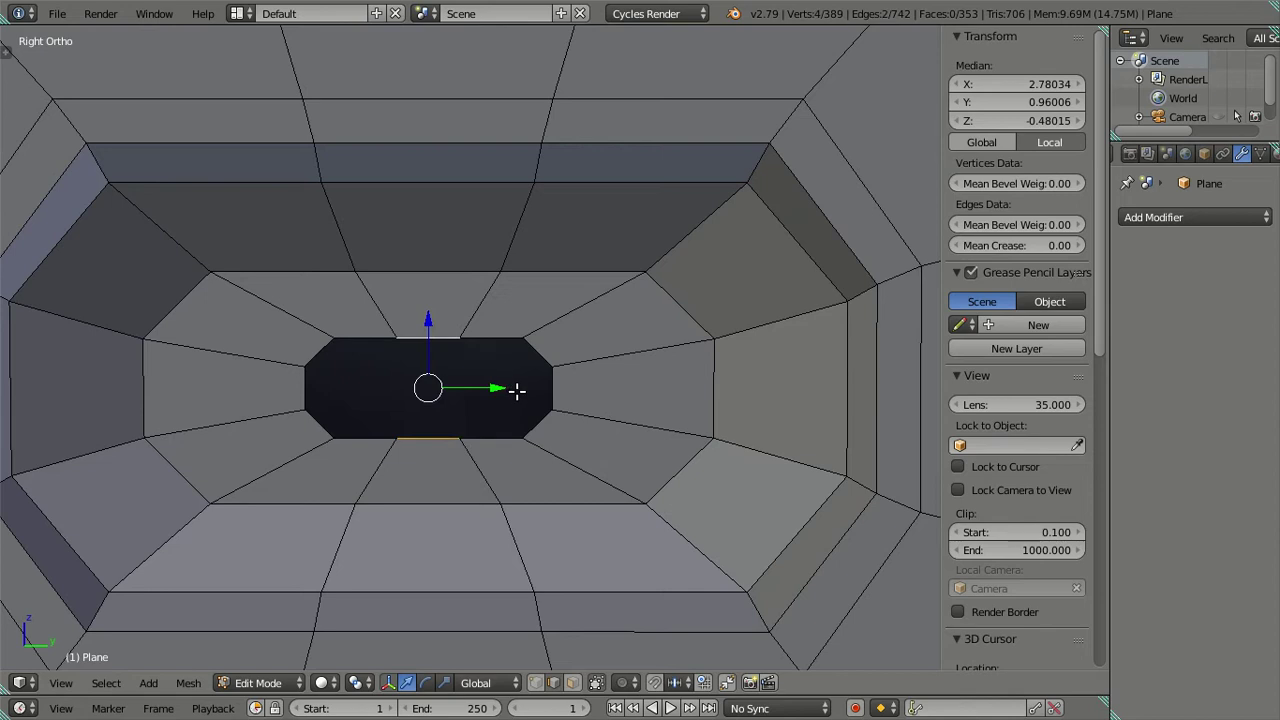
key(f)
key(a)
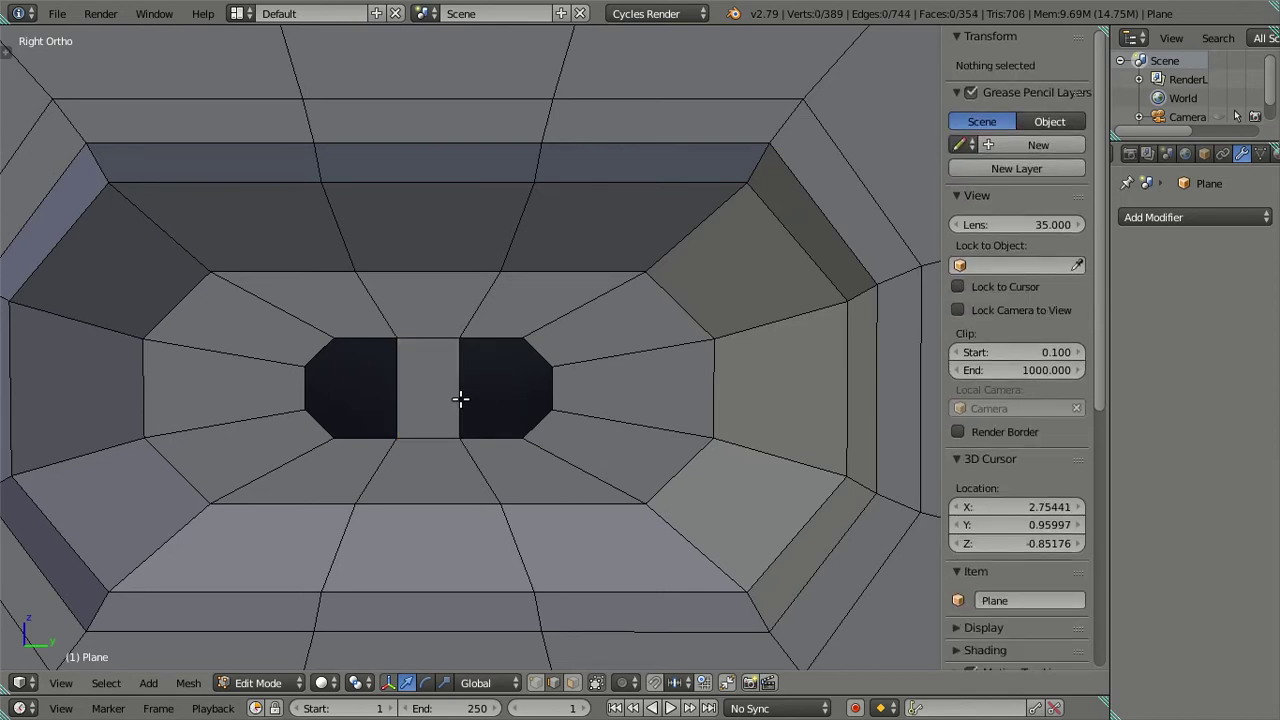
Cut two centred loops across the middle face and fill the hole's upper part
key(ctrl+r)
scroll(460, 399, up, 1)
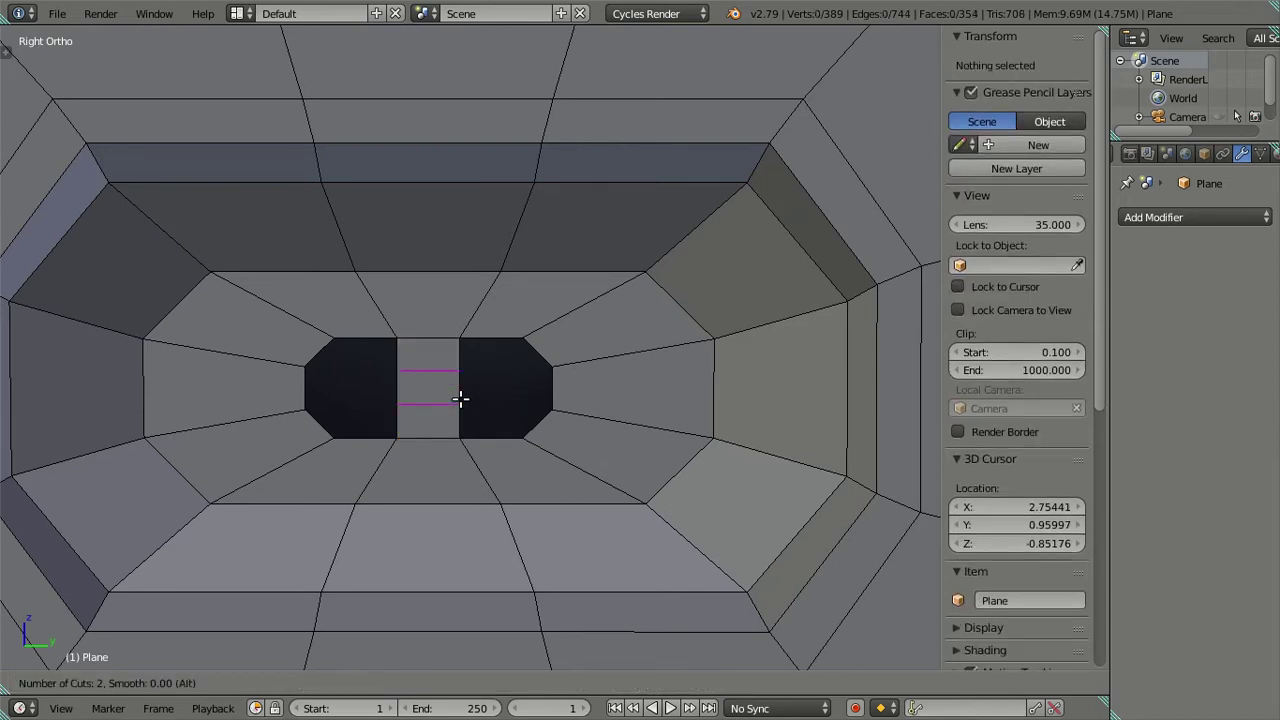
click(460, 399)
right_click(460, 399)
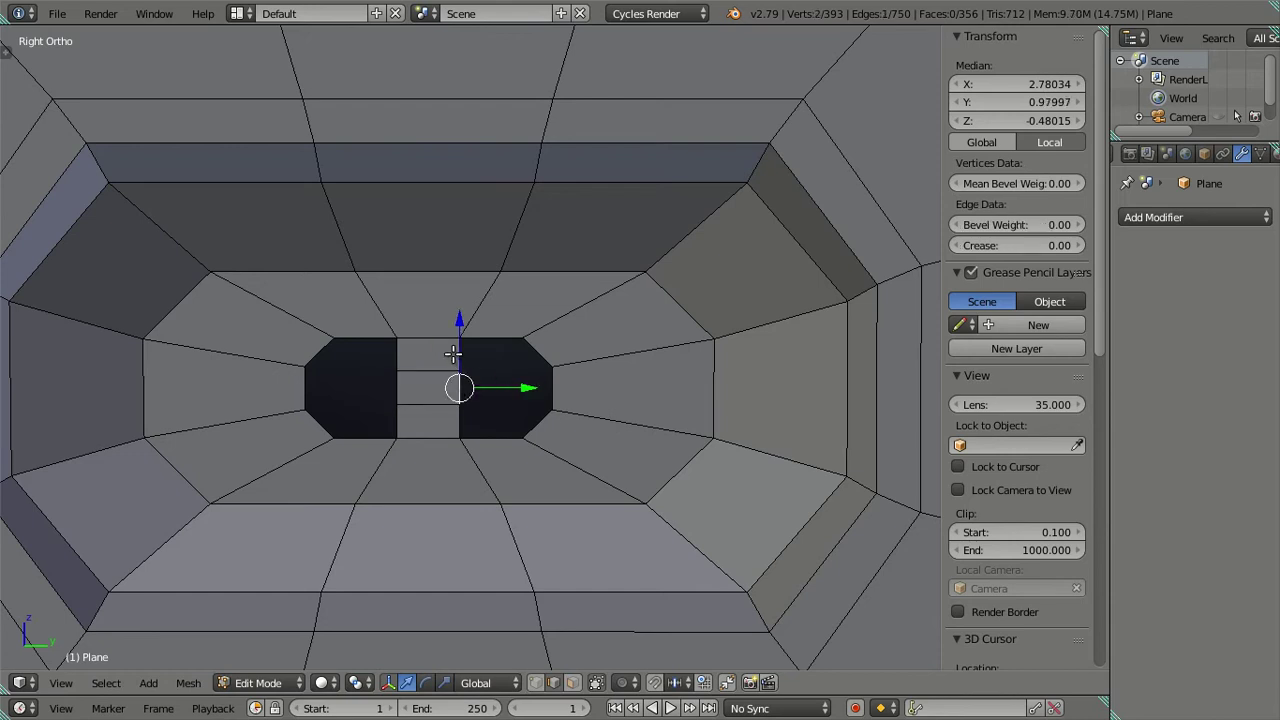
shift+right_click(535, 350)
key(f)
Fill the upper-right and lower gaps with faces between opposite edges
right_click(478, 402)
shift+right_click(548, 389)
key(f)
right_click(478, 420)
shift+right_click(537, 424)
key(f)
Fill the remaining middle, upper-left and last gaps to close the pocket's back
right_click(363, 383)
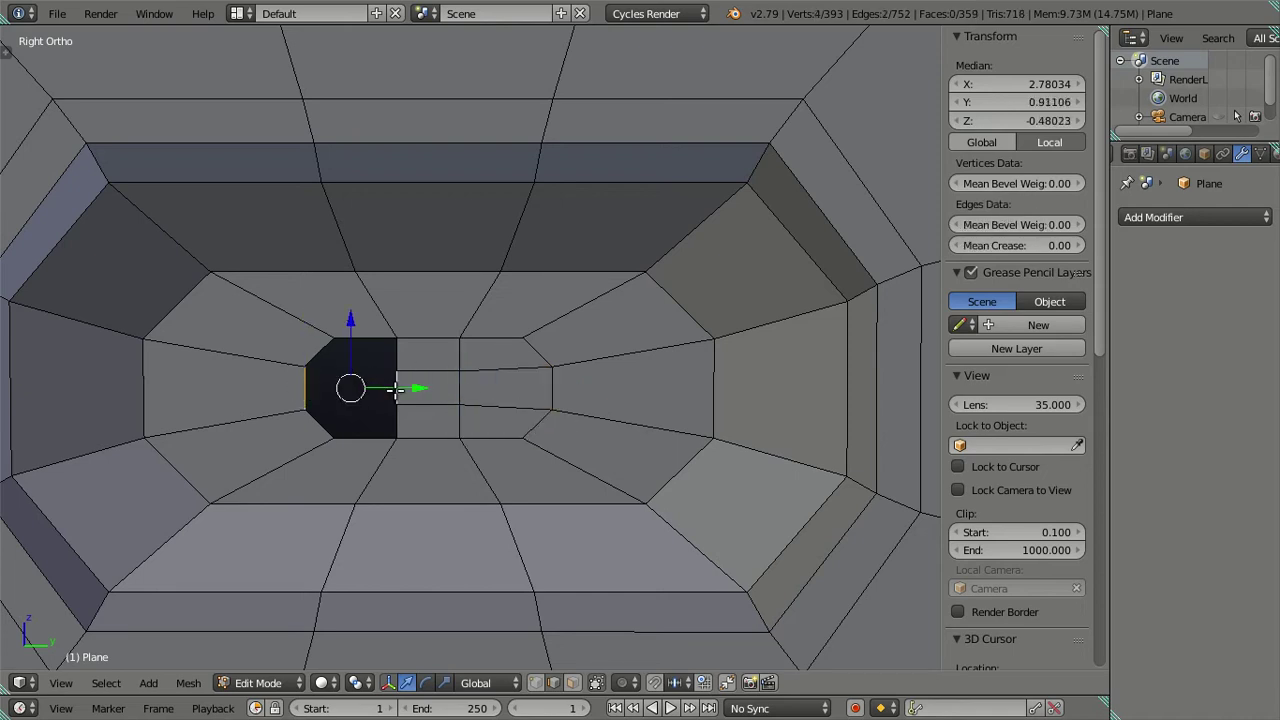
shift+right_click(397, 392)
key(f)
right_click(356, 367)
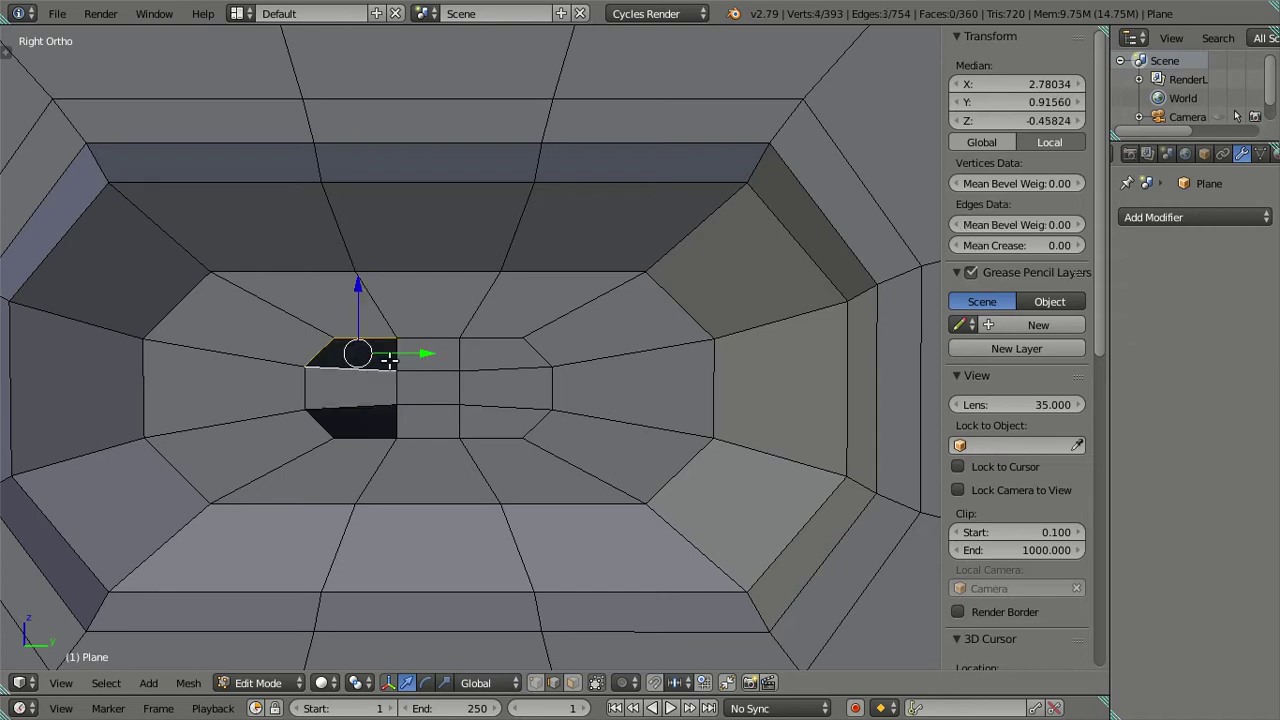
key(f)
right_click(355, 408)
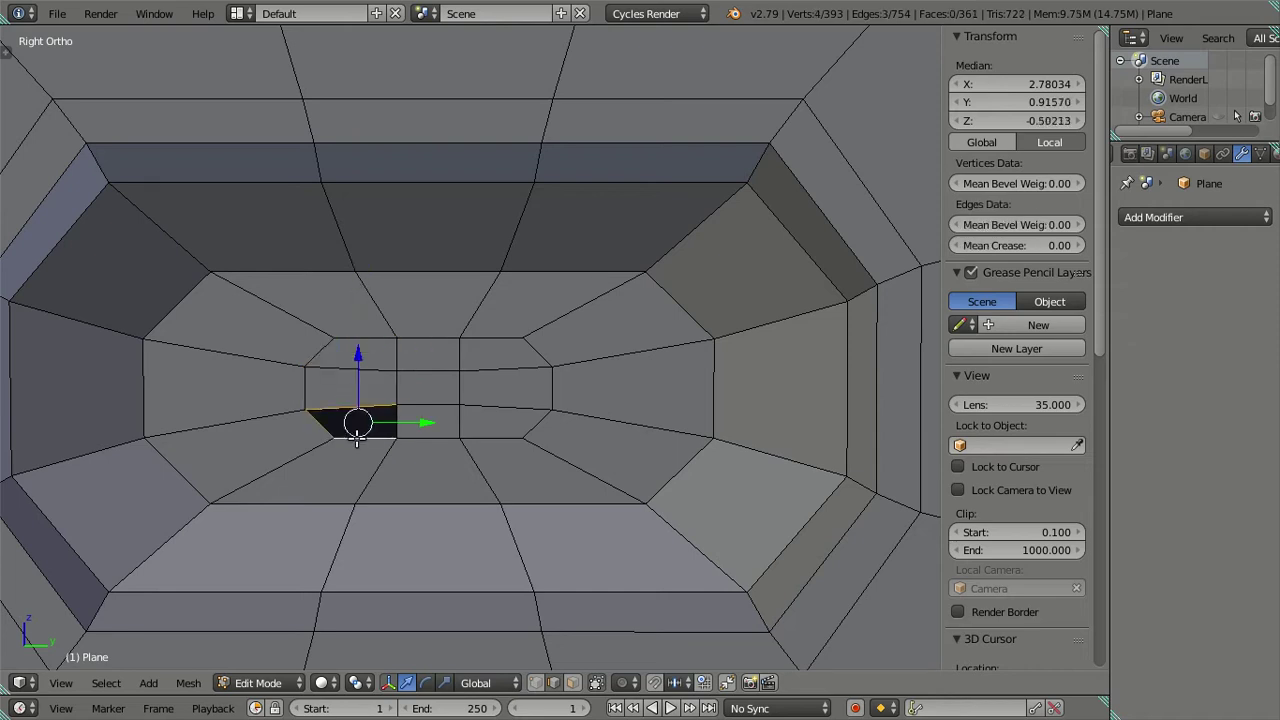
key(f)
key(a)
scroll(503, 383, down, 3)
mouse_move(503, 383)
middle_down()
mouse_move(479, 334)
mouse_move(500, 309)
mouse_move(548, 305)
middle_up()
Dissolve the edge loop running through the handle pocket
scroll(548, 305, down, 5)
scroll(529, 300, down, 1)
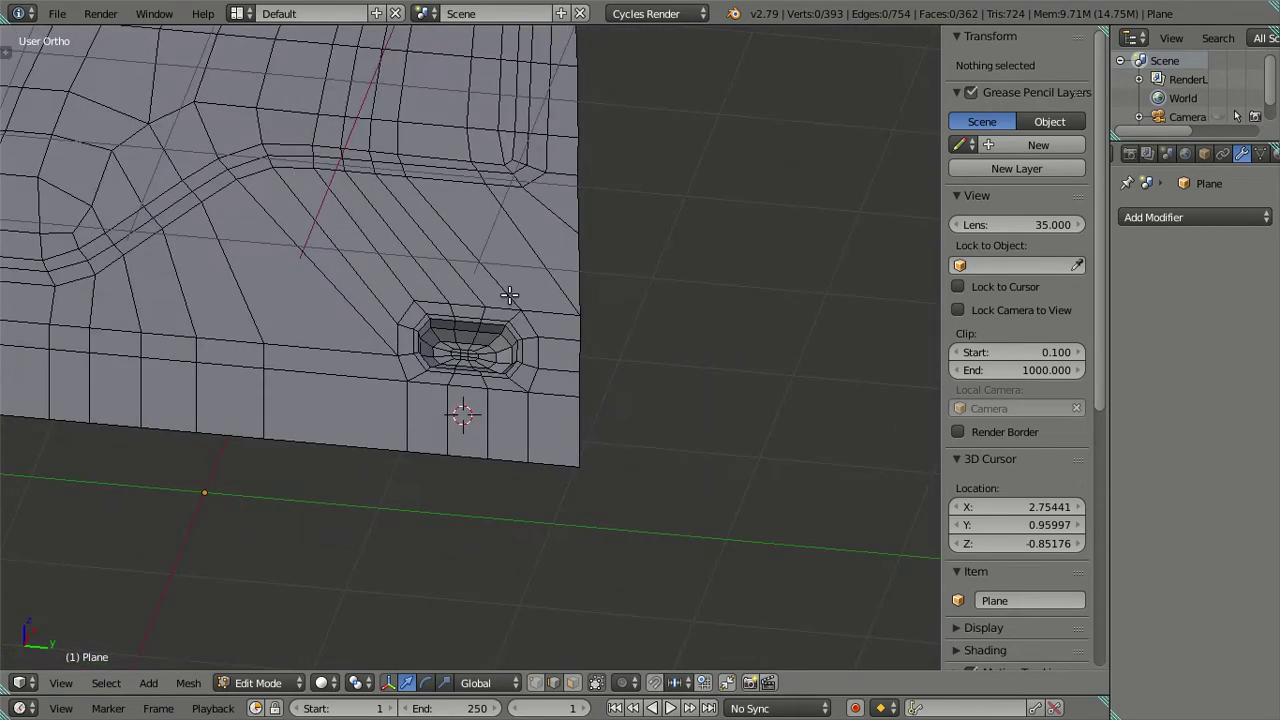
scroll(470, 279, up, 1)
alt+right_click(436, 309)
mouse_move(558, 397)
middle_down()
mouse_move(623, 334)
mouse_move(600, 320)
mouse_move(558, 366)
middle_up()
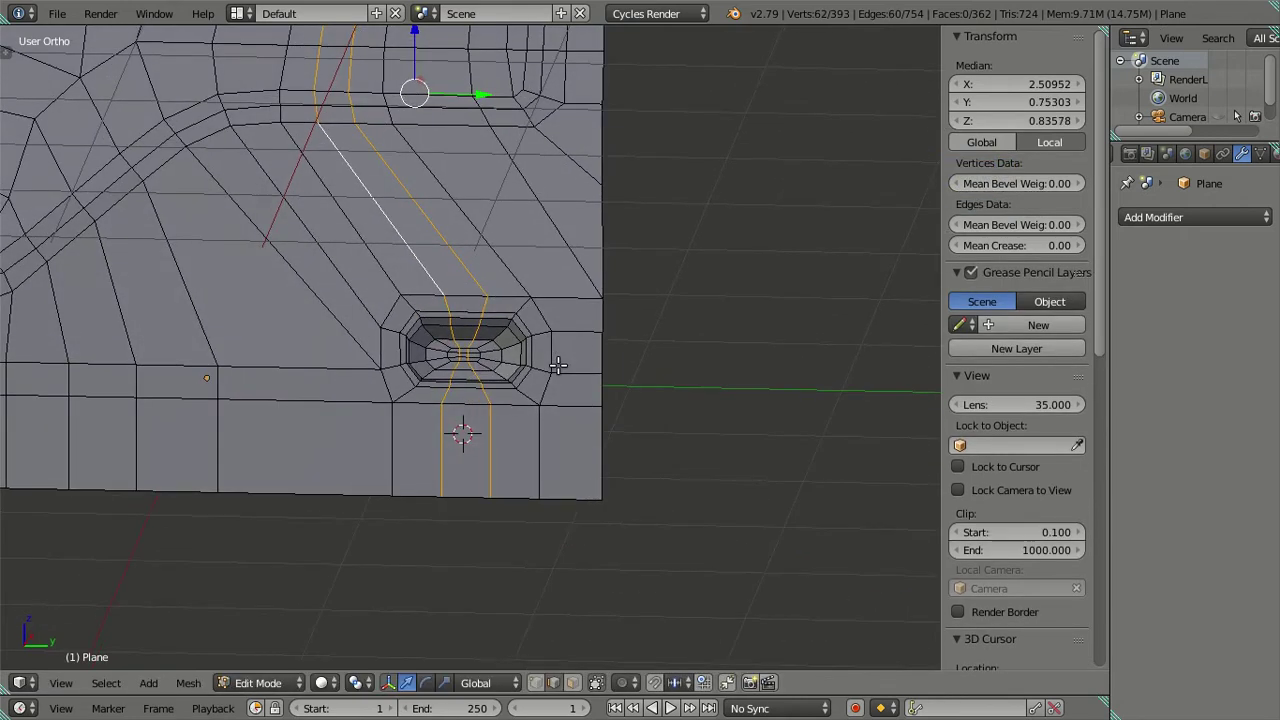
key(x)
click(765, 428)
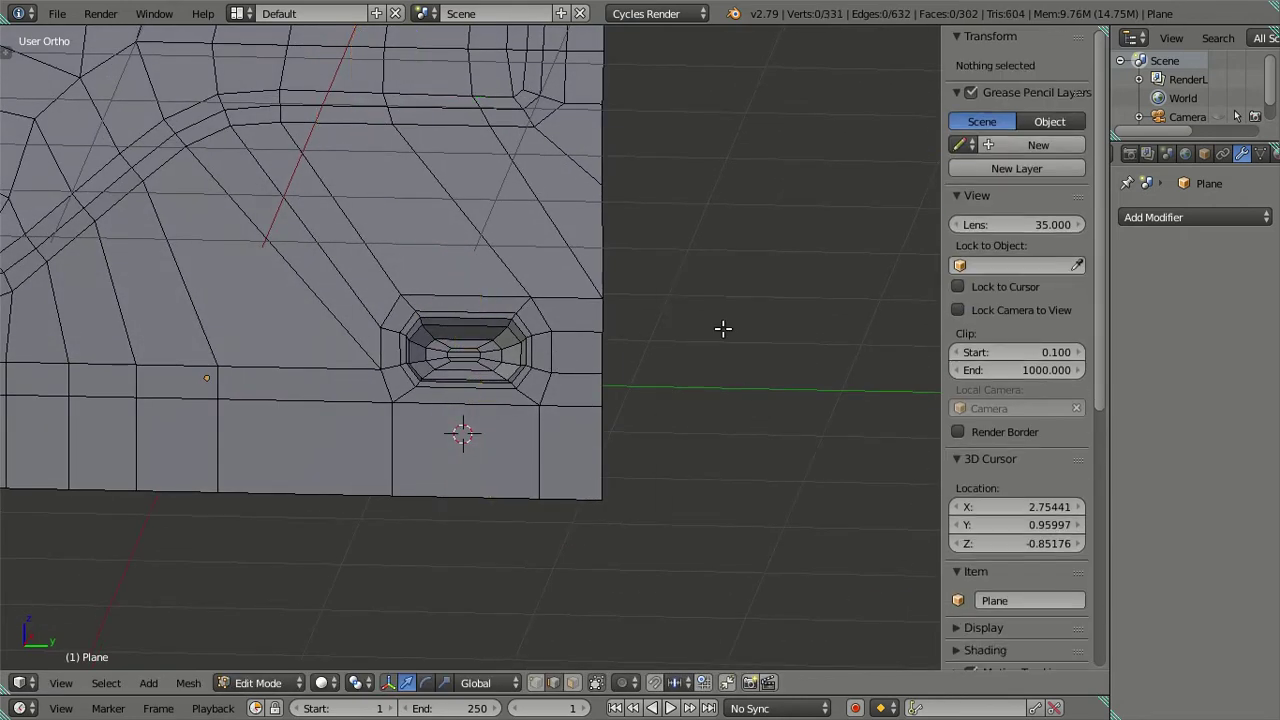
key(Tab)
middle_drag(600, 309, 603, 346)
key(Tab)
mouse_move(571, 289)
middle_down()
mouse_move(500, 398)
mouse_move(442, 429)
mouse_move(486, 512)
middle_up()
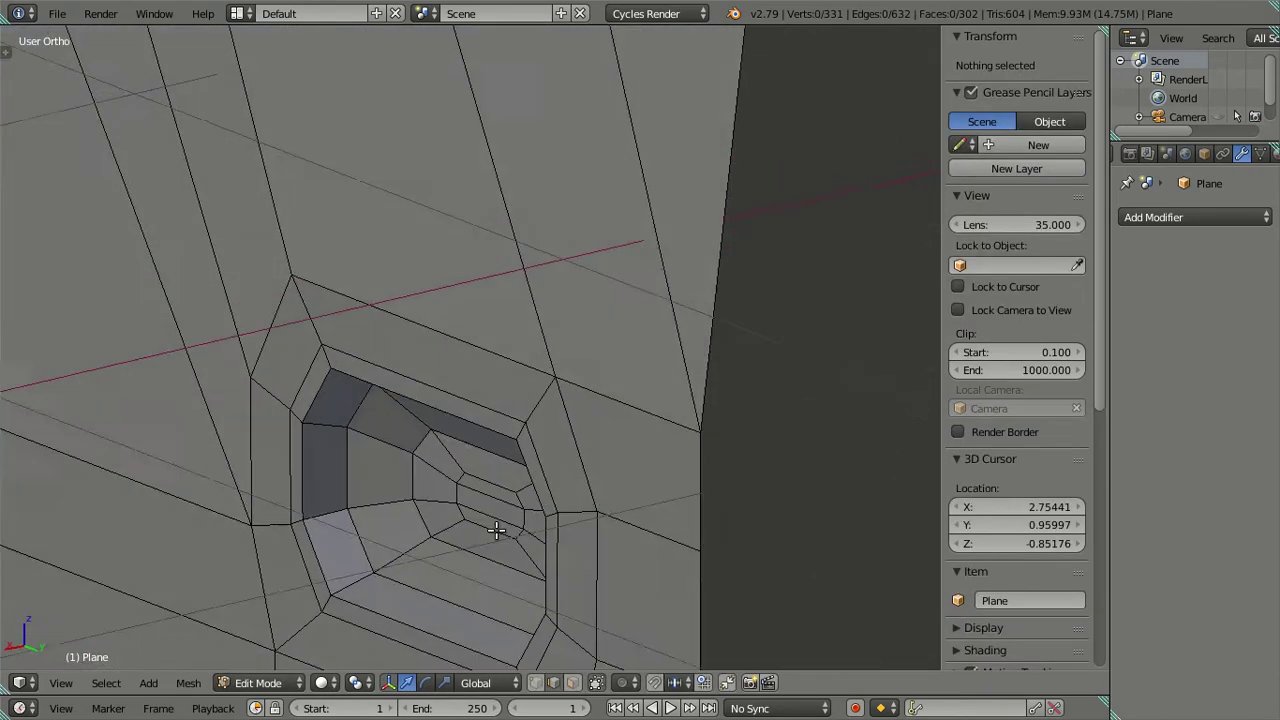
Nudge the innermost pocket edges slightly, deselect, and return to Object Mode
right_click(491, 503)
key(a)
click(487, 488)
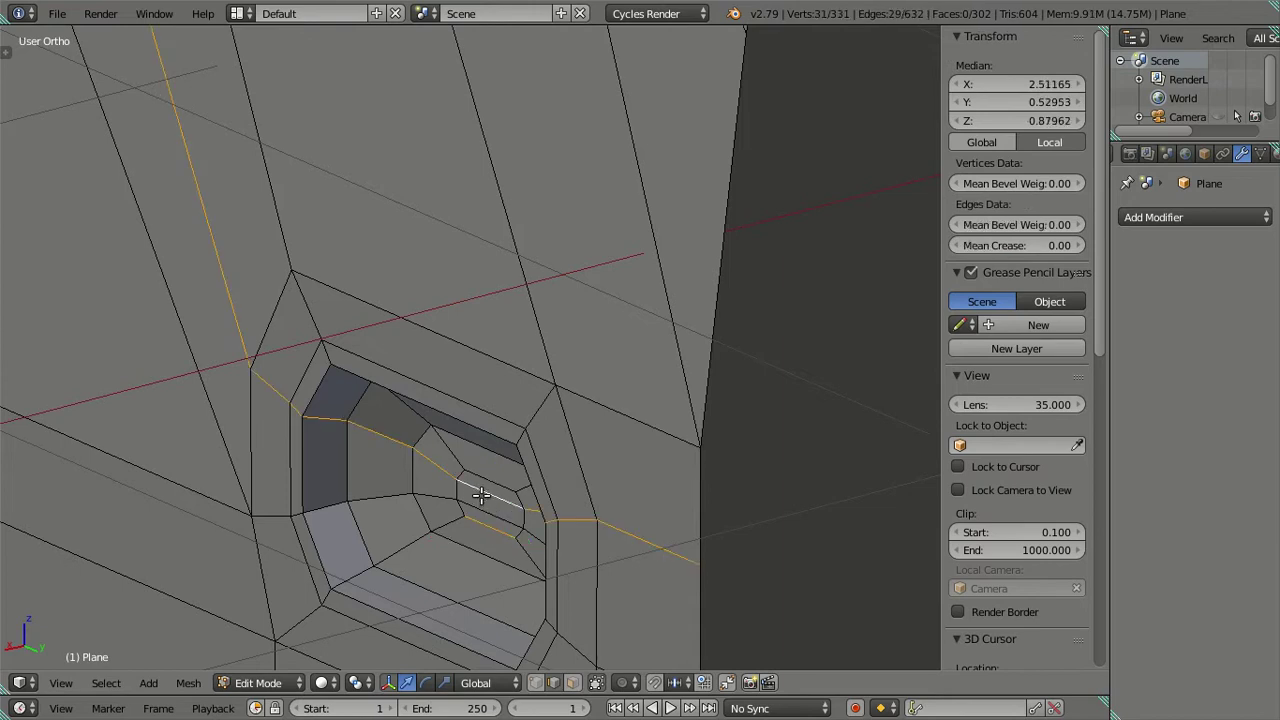
right_click(490, 480)
ctrl+alt+right_click(484, 508)
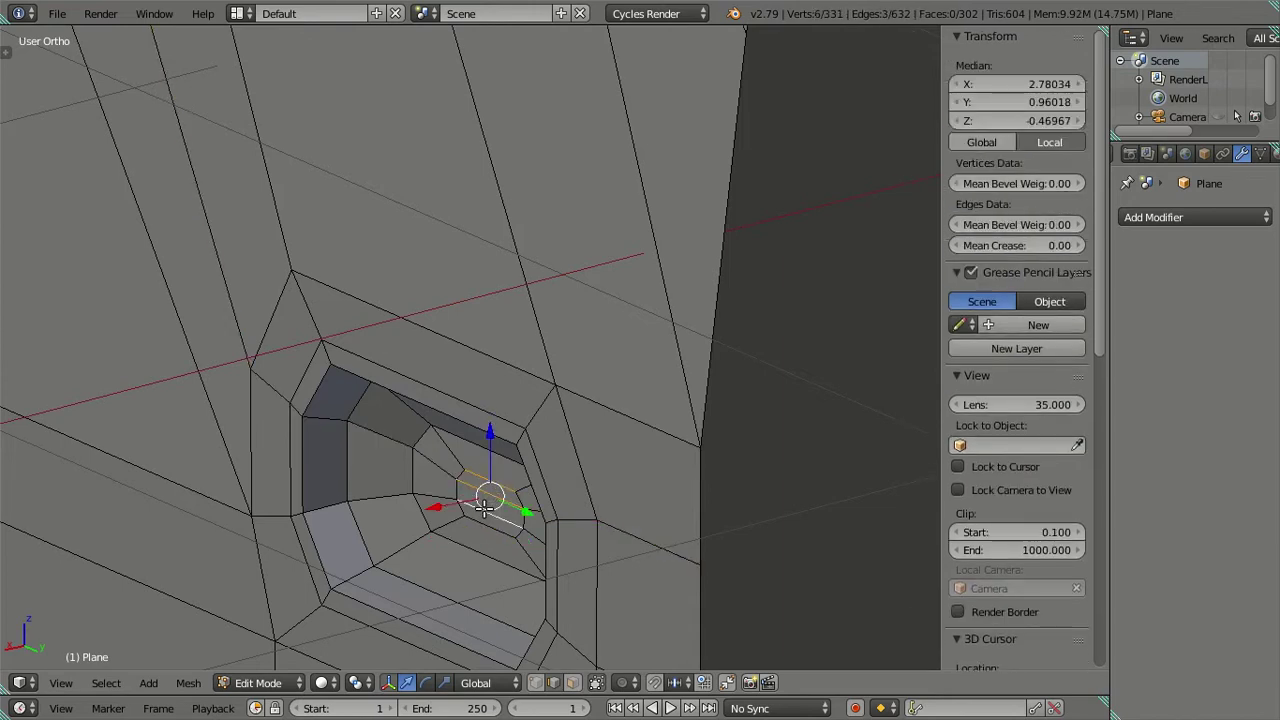
mouse_move(484, 528)
middle_down()
mouse_move(452, 512)
mouse_move(626, 460)
middle_up()
key(g)
click(449, 513)
key(a)
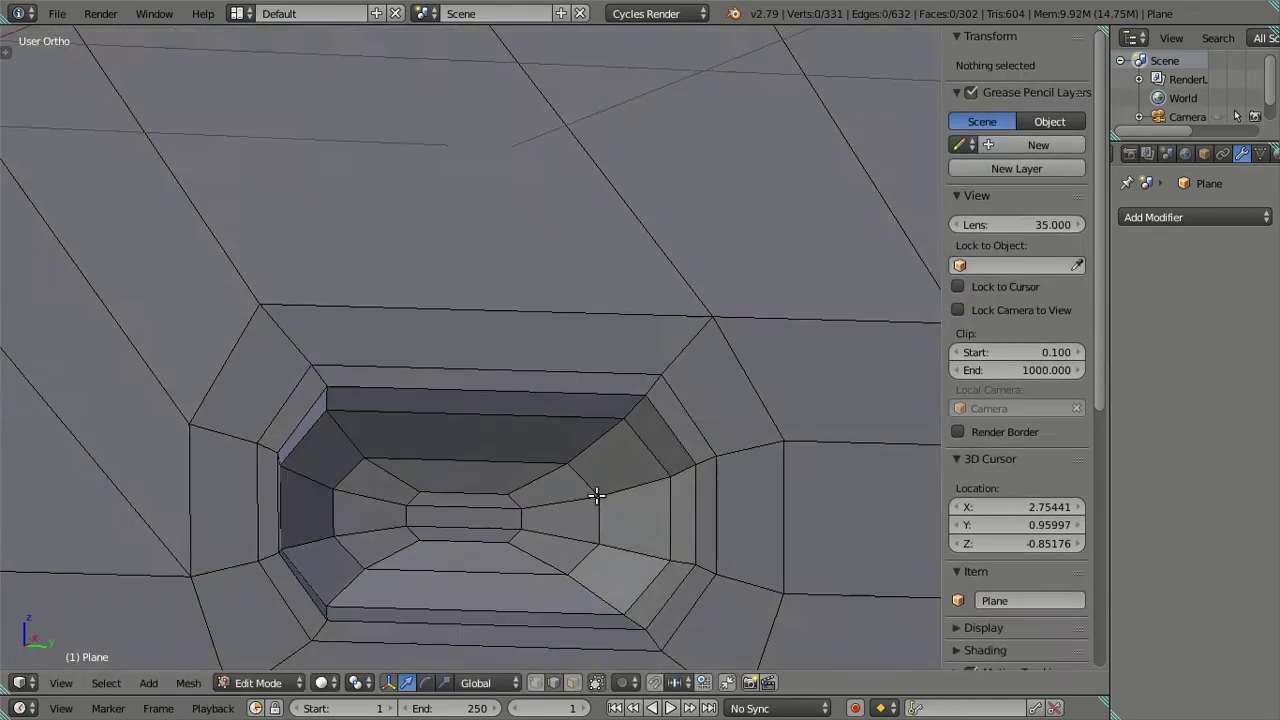
mouse_move(665, 517)
middle_down()
mouse_move(674, 557)
mouse_move(583, 506)
mouse_move(571, 414)
mouse_move(535, 378)
mouse_move(881, 377)
middle_up()
key(Tab)
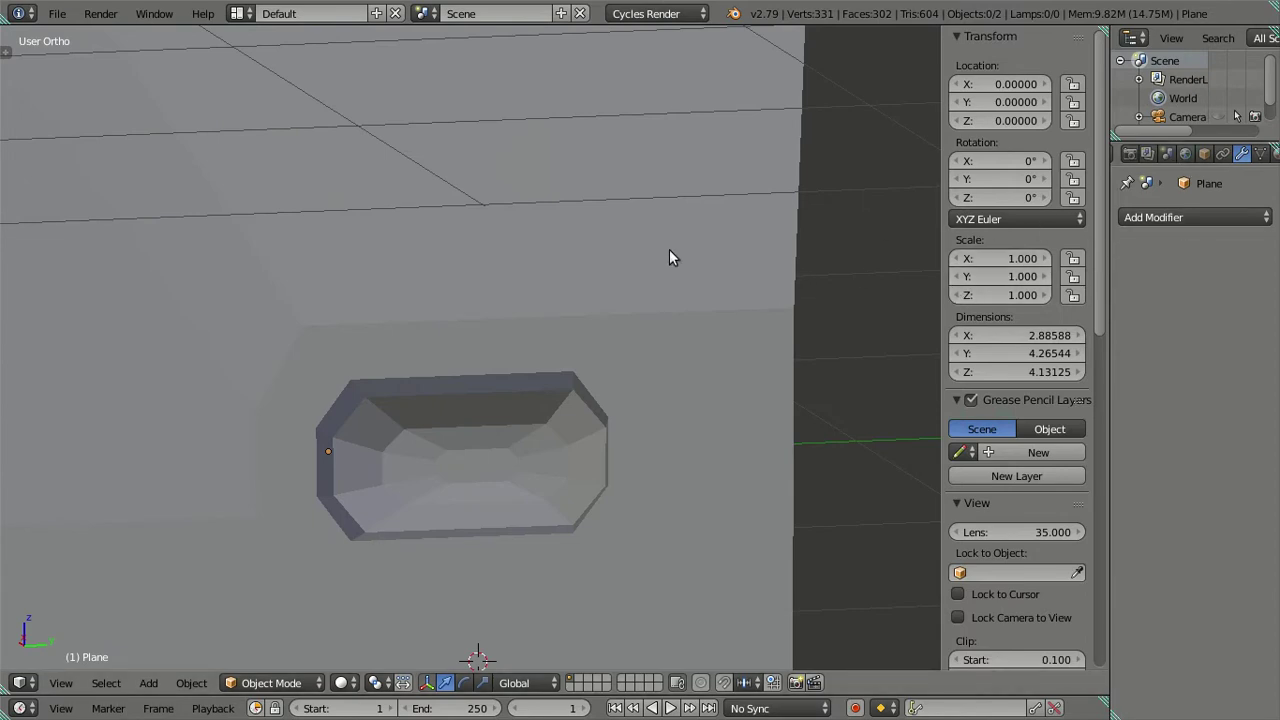
Add a Subdivision Surface modifier at viewport level 2 and check the smoothed panel in wireframe side view
key(Tab)
click(1142, 215)
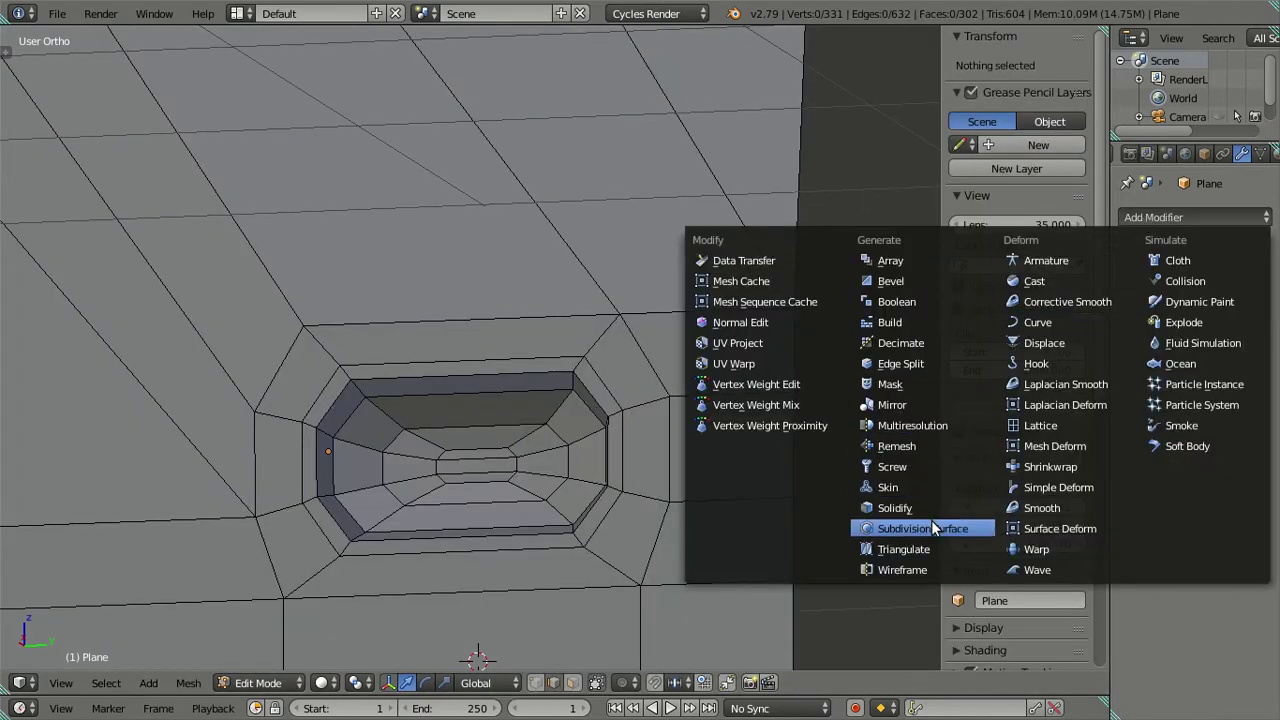
click(931, 528)
middle_drag(634, 431, 640, 400)
click(1181, 341)
key(Tab)
mouse_move(473, 338)
middle_down()
mouse_move(457, 405)
mouse_move(531, 361)
middle_up()
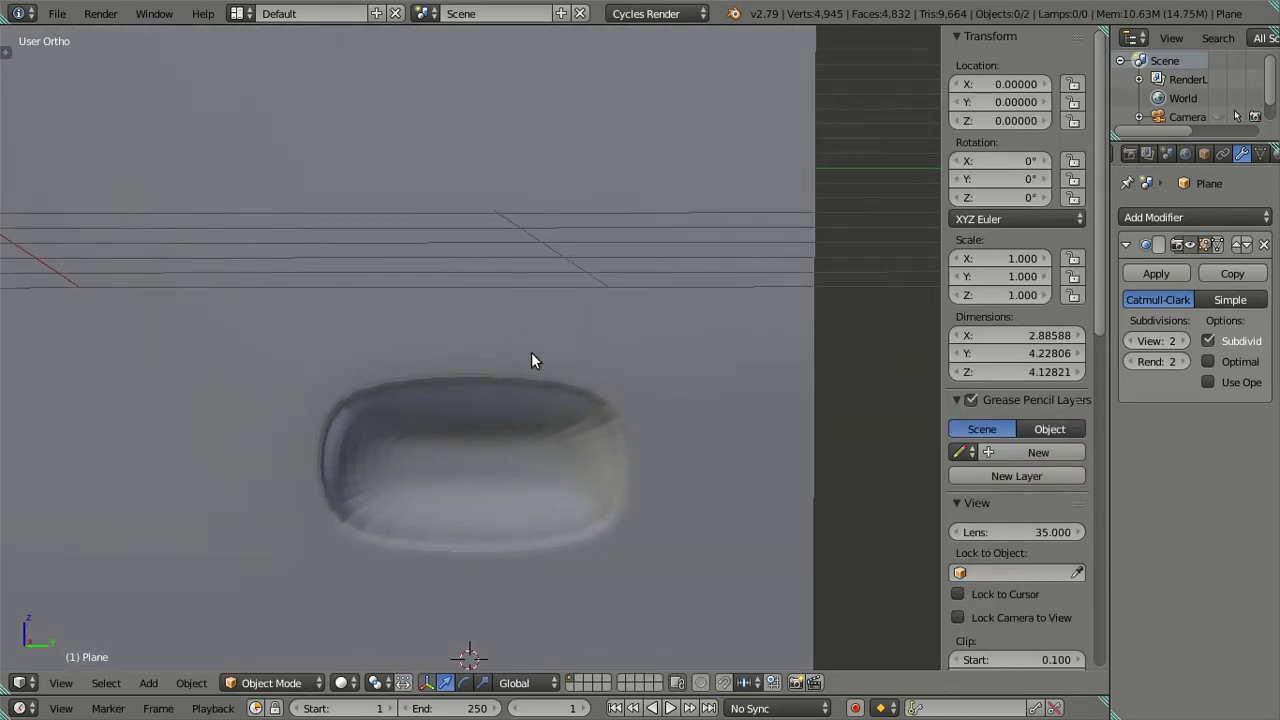
key(KP_3)
key(z)
key(z)
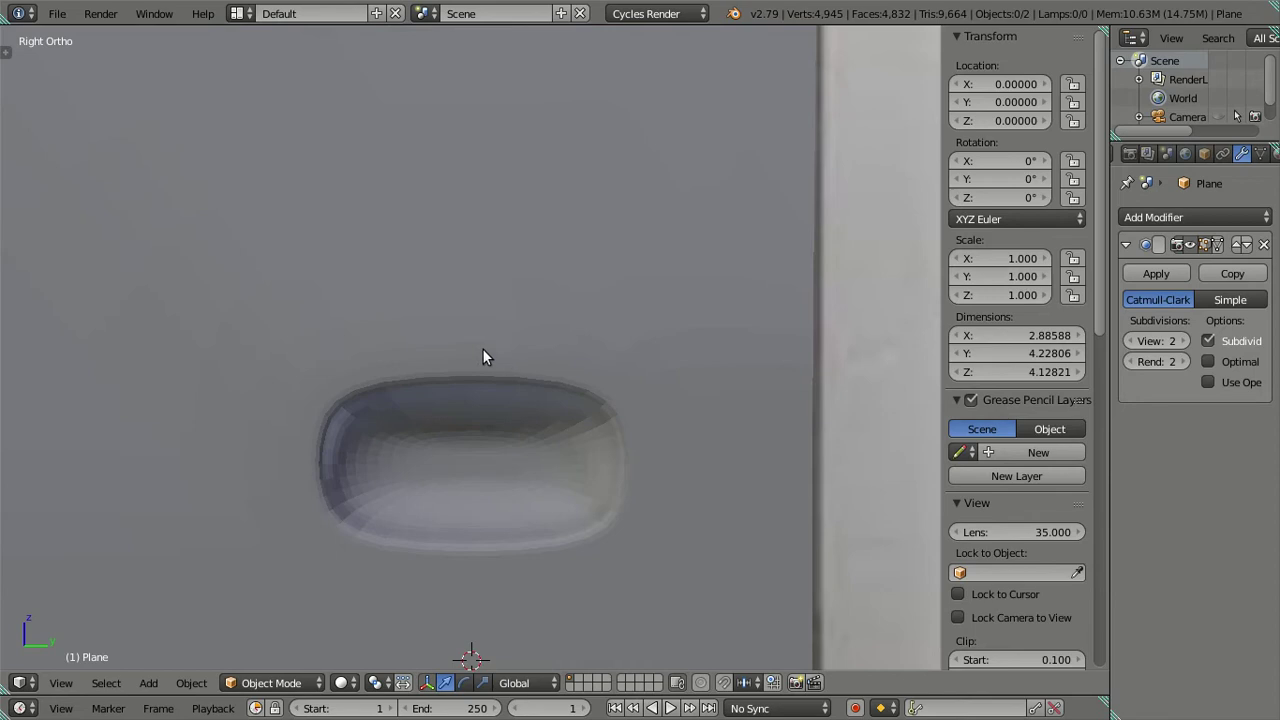
key(Tab)
Insert two evenly spaced, centred vertical edge loops through the handle pocket
key(ctrl+r)
click(474, 360)
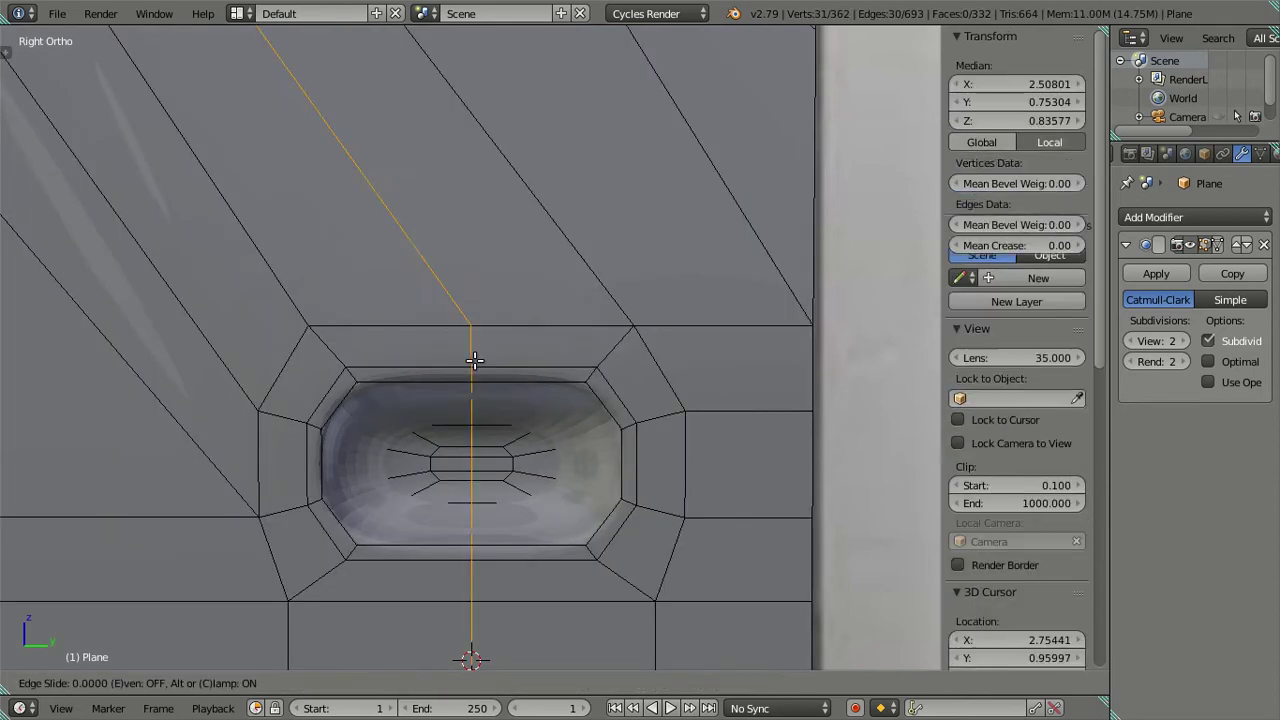
right_click(474, 360)
key(ctrl+z)
key(ctrl+r)
scroll(474, 360, up, 1)
click(474, 360)
right_click(474, 360)
key(a)
Compare the smoothed and cage views, then drop the viewport subdivision level to 0
key(Tab)
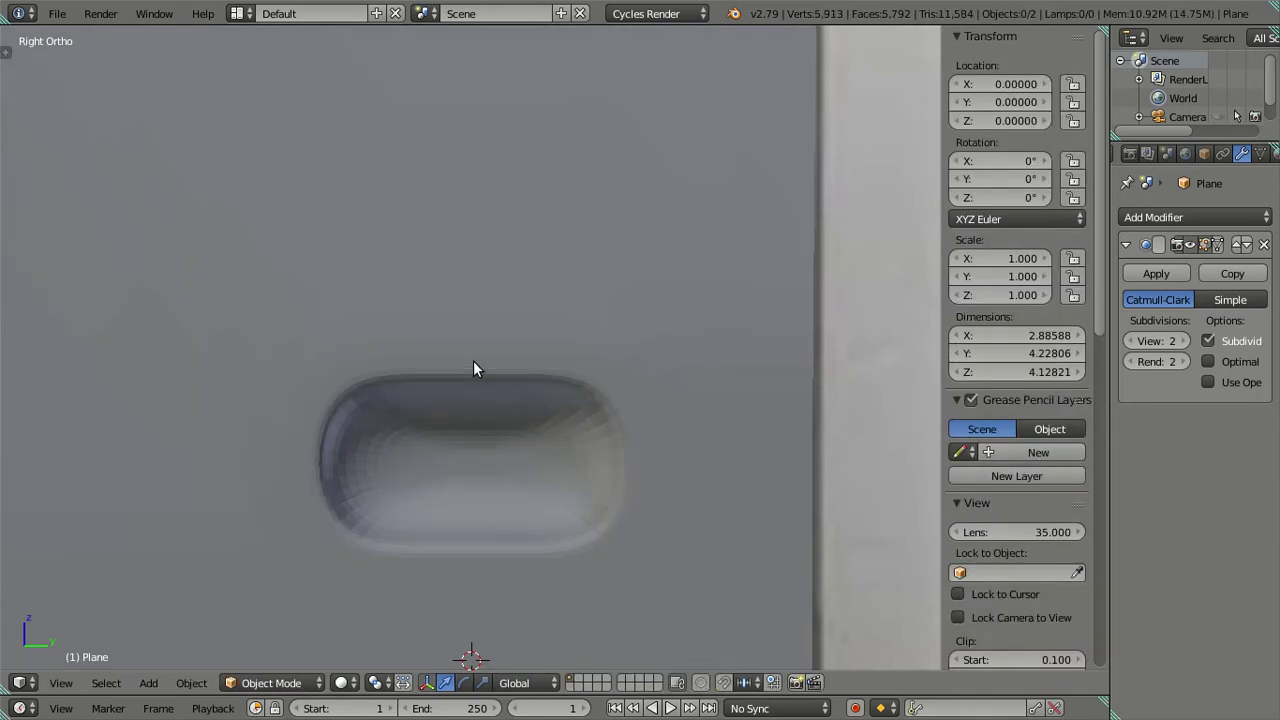
key(Tab)
key(Tab)
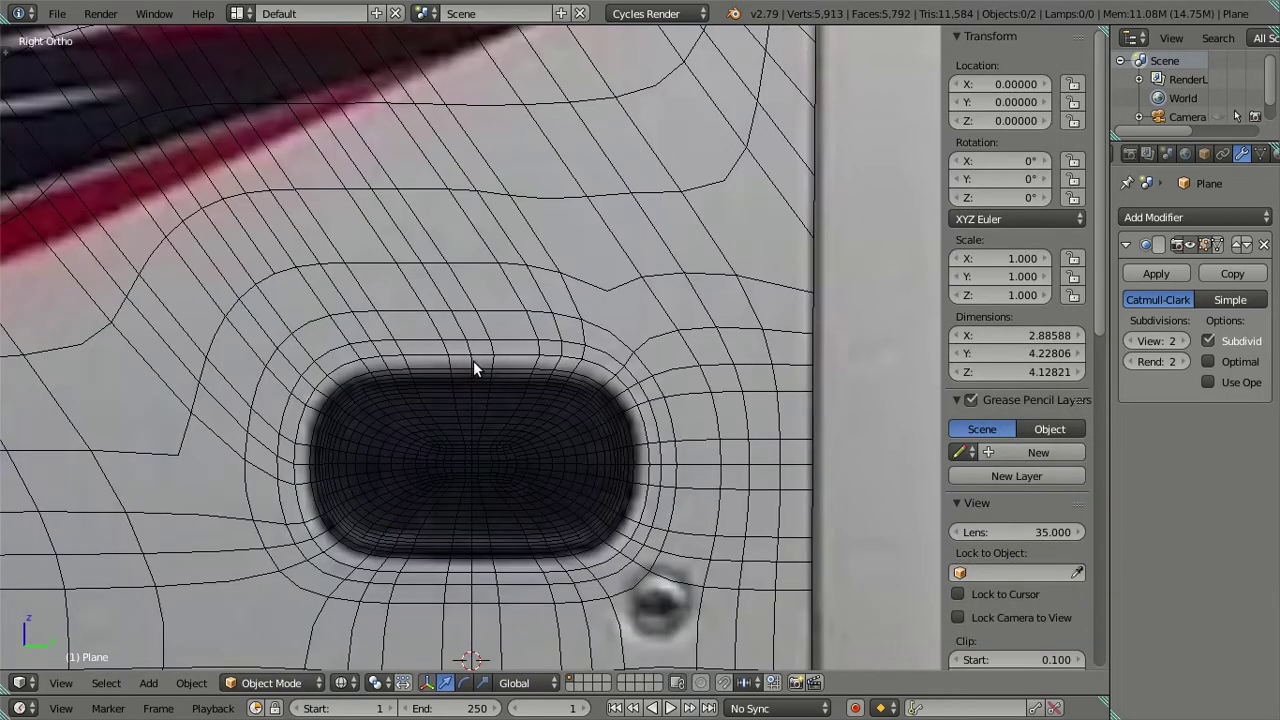
key(Tab)
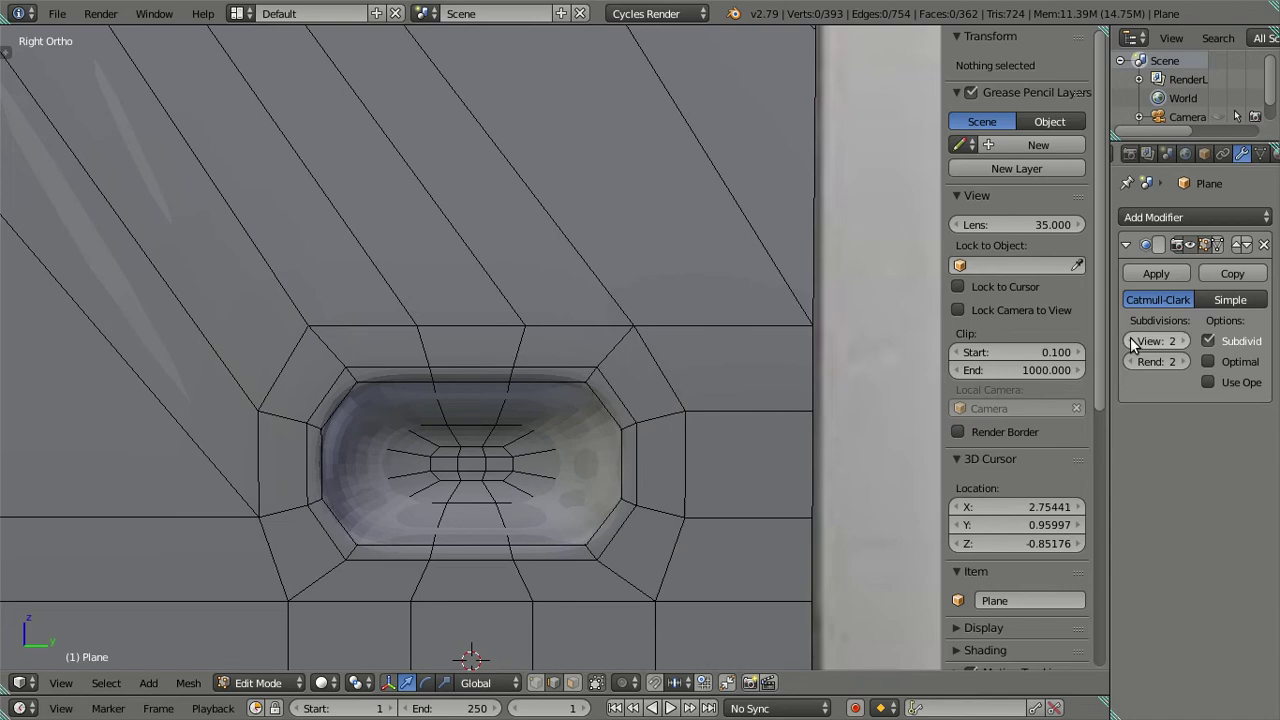
click(1132, 341)
click(1132, 341)
scroll(482, 320, down, 6)
key(Tab)
key(Tab)
scroll(482, 318, down, 3)
scroll(482, 318, down, 3)
middle_drag(482, 318, 485, 378)
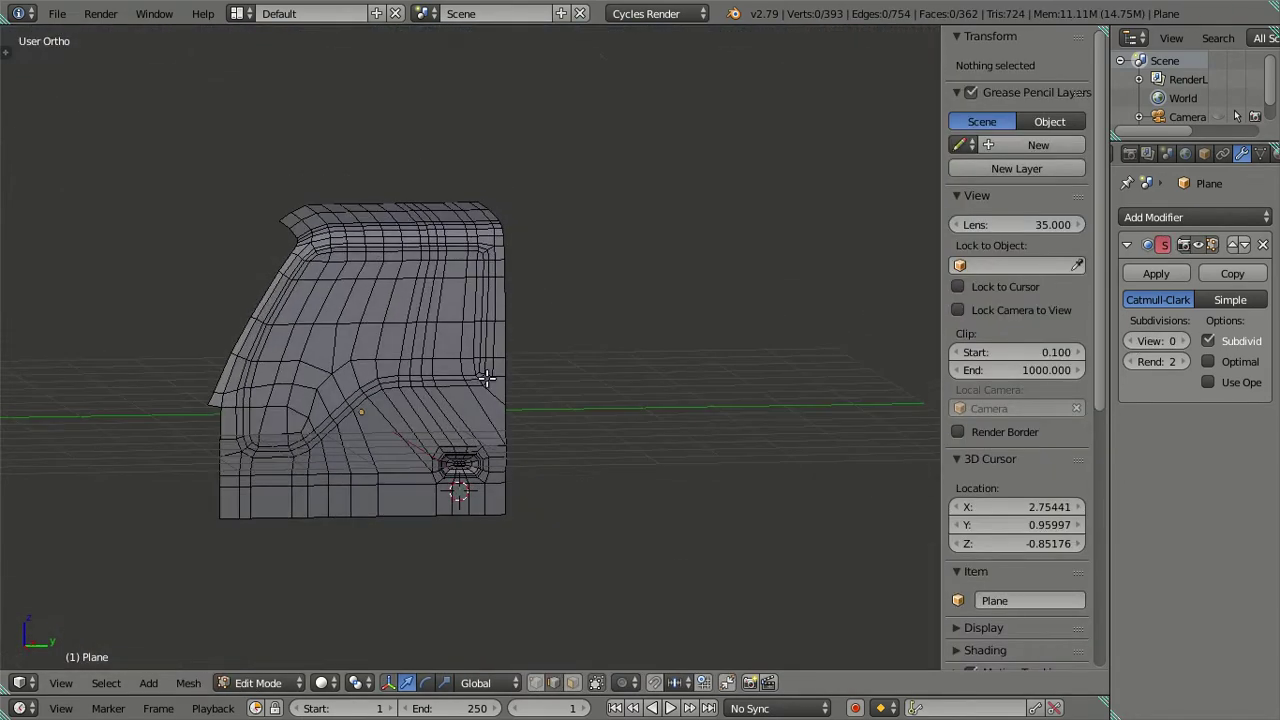
Restore subdivision level 2 with Ctrl+2 and inspect the smoothed panel in wireframe side view
key(Tab)
scroll(466, 412, up, 3)
scroll(405, 350, down, 2)
key(Tab)
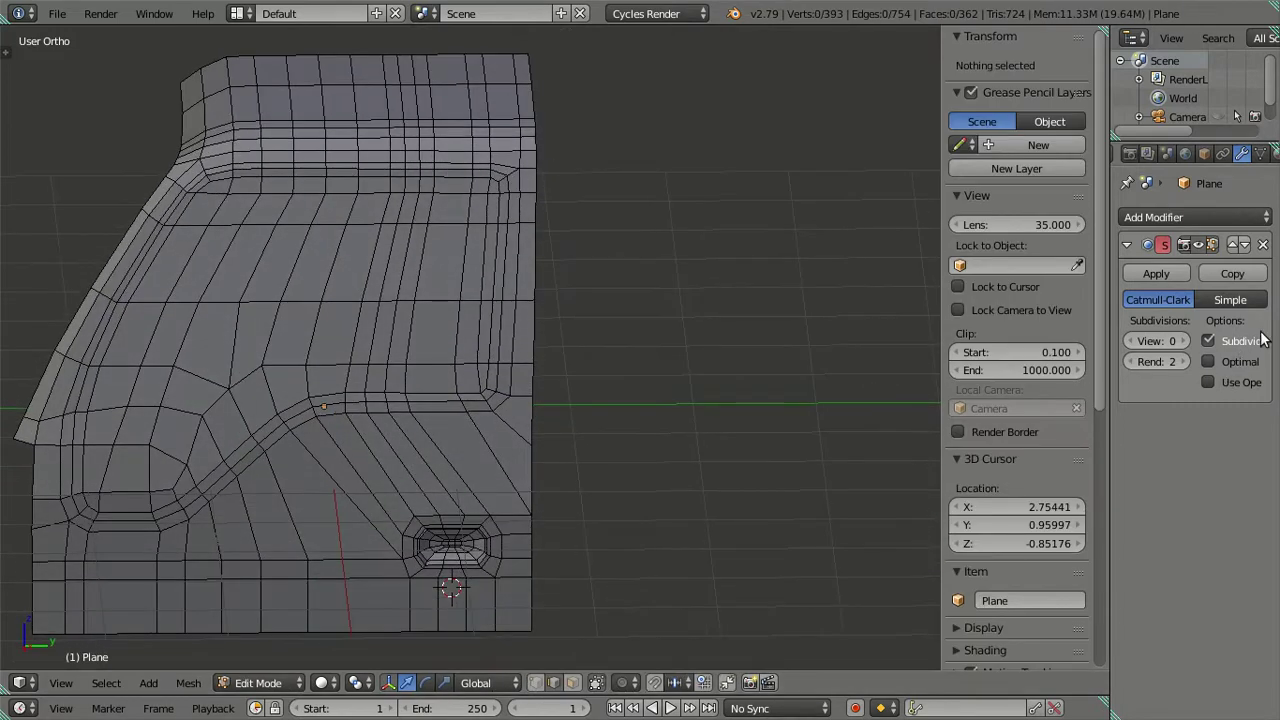
key(ctrl+2)
key(Tab)
mouse_move(447, 417)
middle_down()
mouse_move(523, 389)
mouse_move(530, 324)
mouse_move(669, 517)
mouse_move(557, 400)
mouse_move(431, 460)
mouse_move(371, 514)
mouse_move(397, 546)
mouse_move(526, 469)
middle_up()
scroll(557, 400, up, 3)
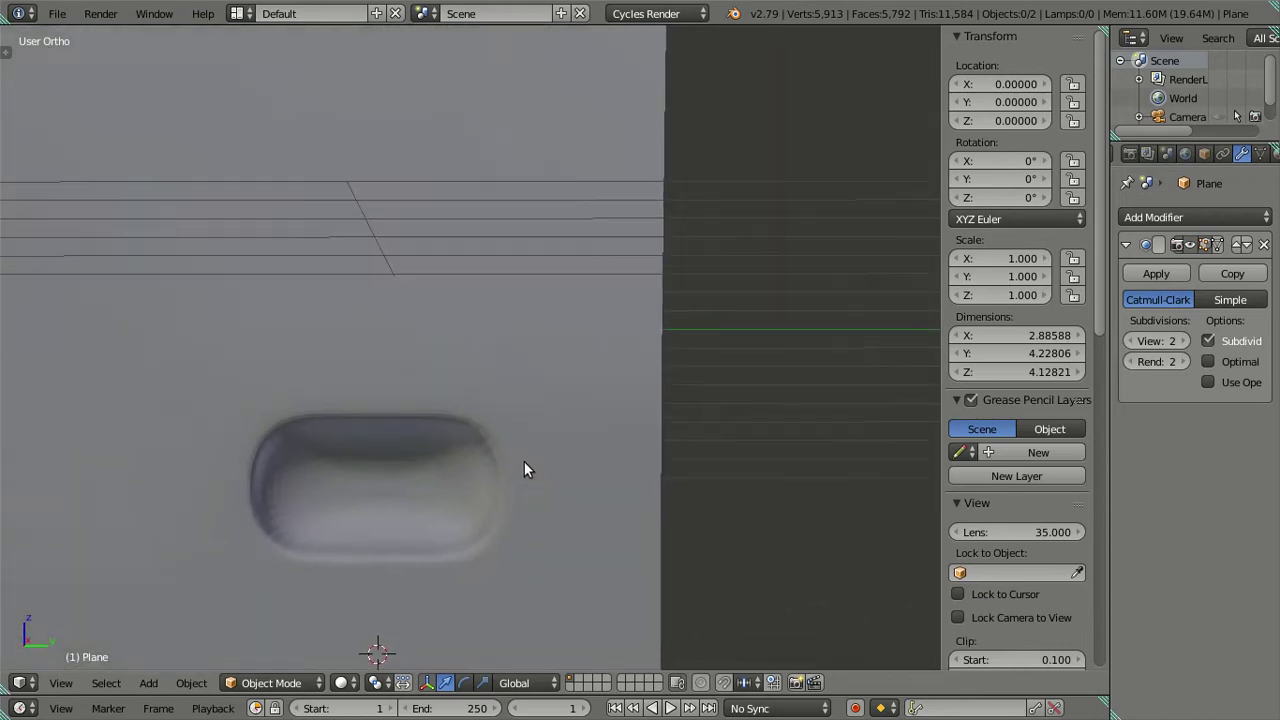
scroll(398, 362, down, 4)
mouse_move(398, 362)
middle_down()
mouse_move(423, 409)
mouse_move(449, 354)
mouse_move(517, 354)
middle_up()
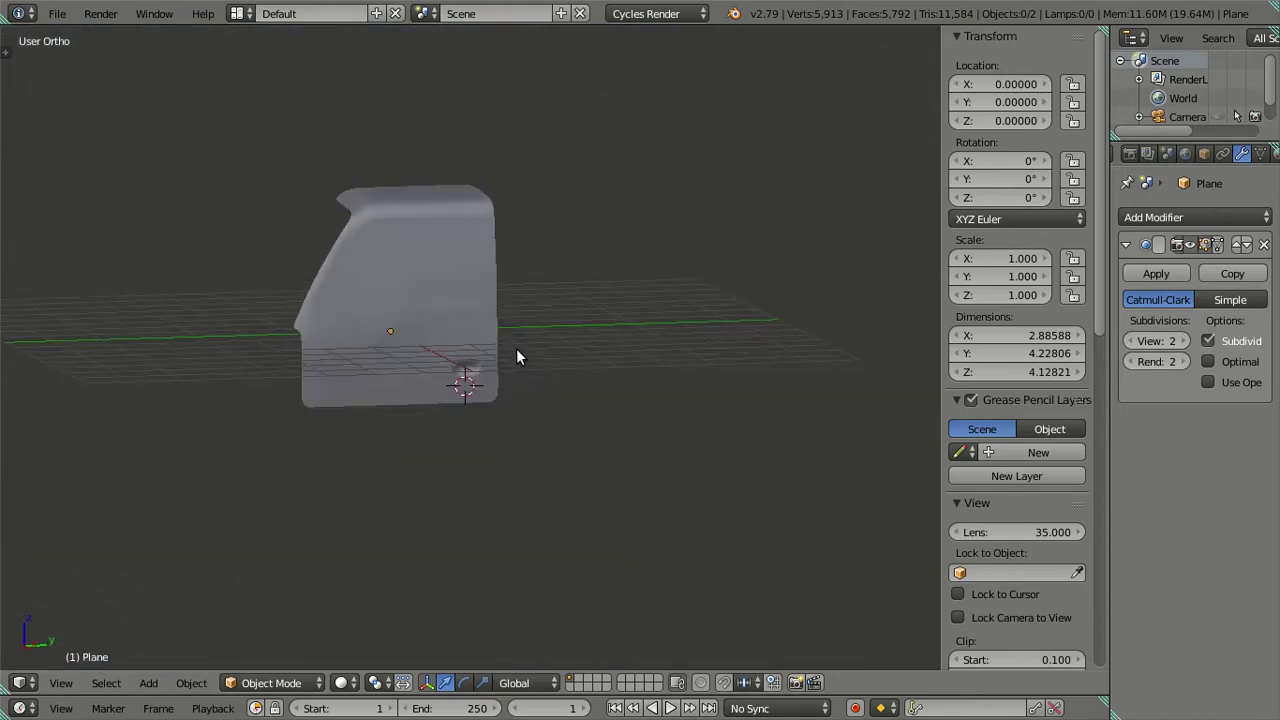
key(KP_3)
key(z)
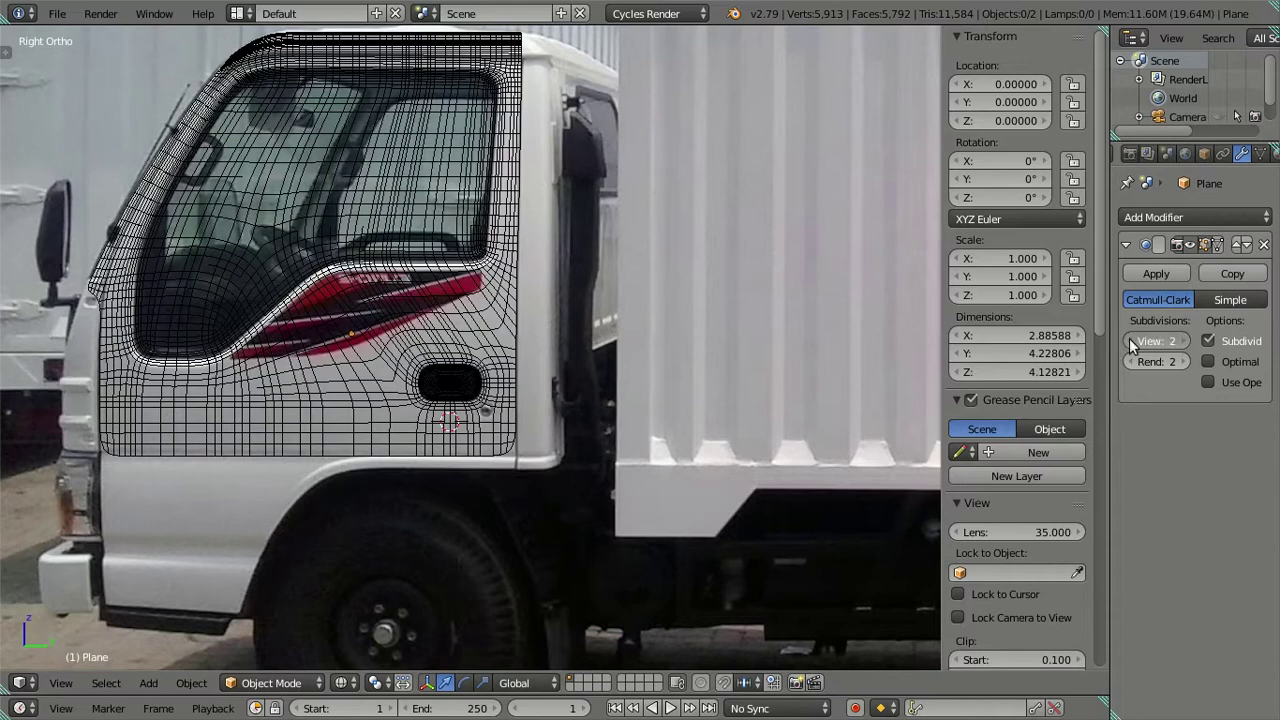
Set viewport subdivision back to 0 and survey the door cage up to the cab window in Edit Mode
click(1133, 342)
click(1133, 342)
key(Tab)
scroll(573, 332, up, 2)
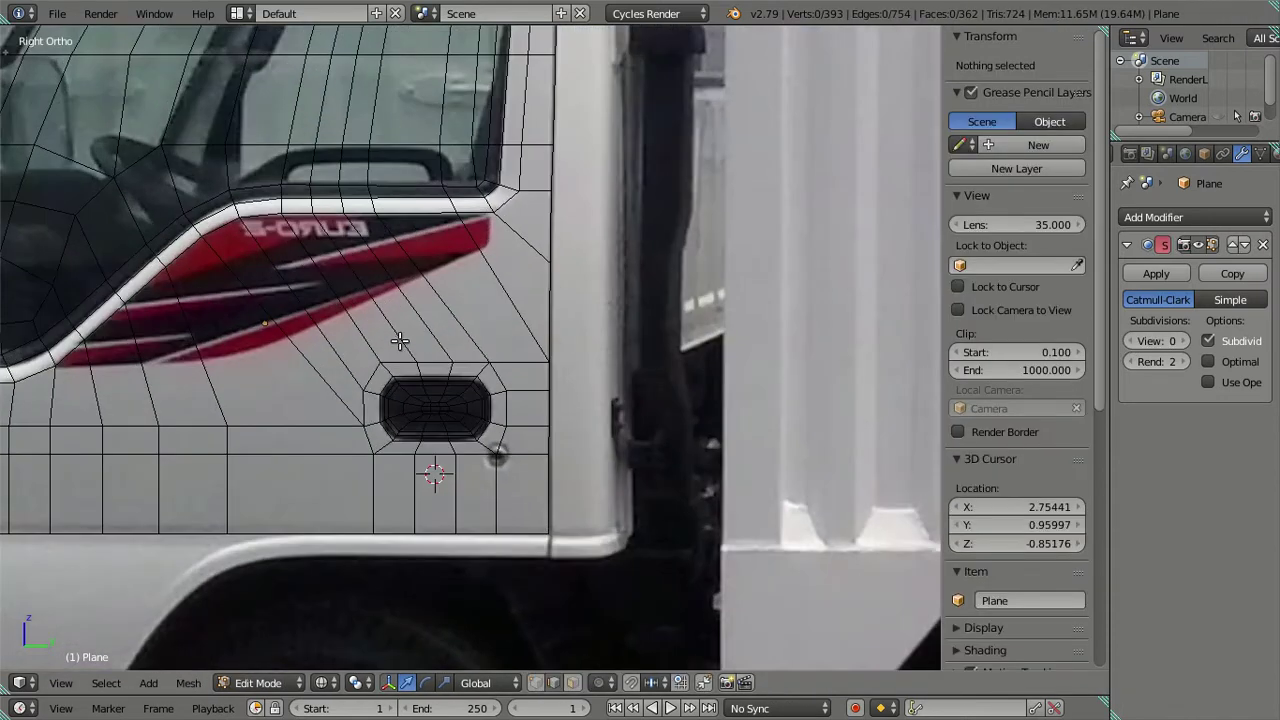
shift+middle_drag(399, 341, 578, 381)
mouse_move(500, 403)
shift+middle_down()
mouse_move(581, 328)
mouse_move(520, 280)
shift+middle_up()
scroll(581, 328, down, 3)
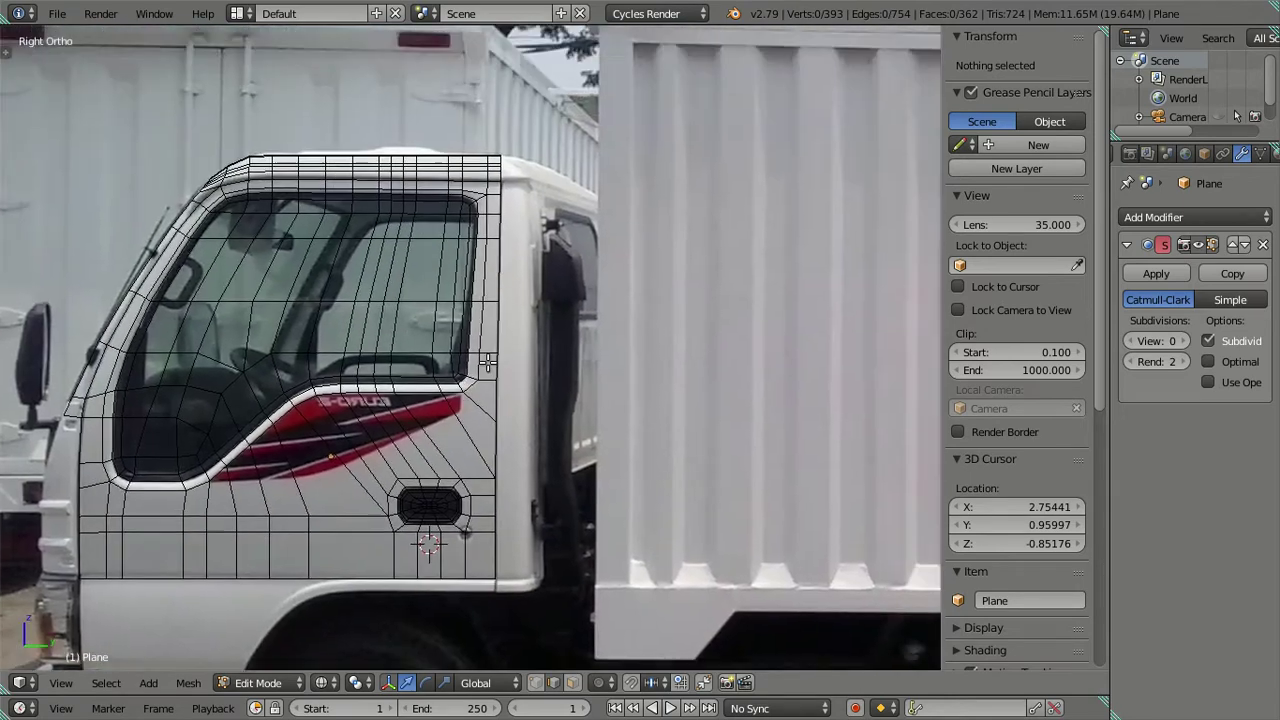
scroll(520, 269, up, 2)
scroll(520, 269, up, 2)
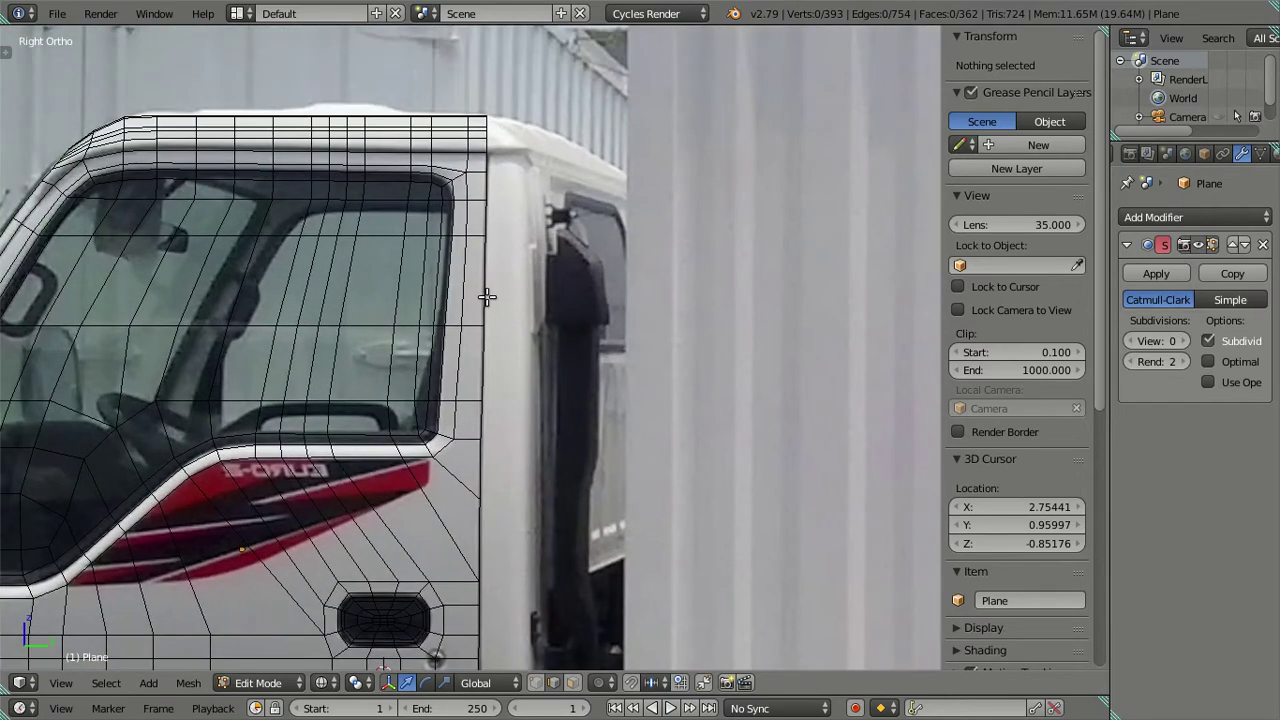
scroll(490, 292, down, 1)
scroll(496, 288, up, 2)
Inspect the door's rear edge loop, then select the top rear corner vertex in side view
alt+right_click(487, 286)
scroll(487, 290, down, 1)
middle_drag(490, 300, 612, 597)
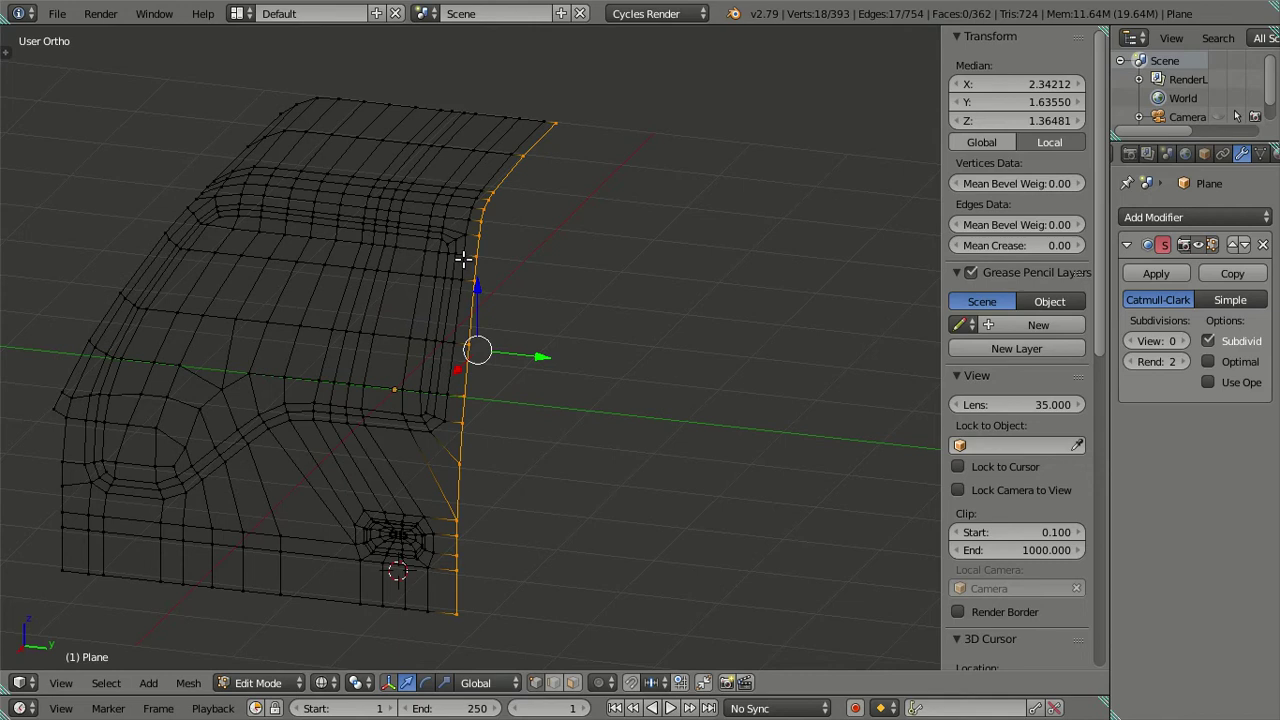
key(a)
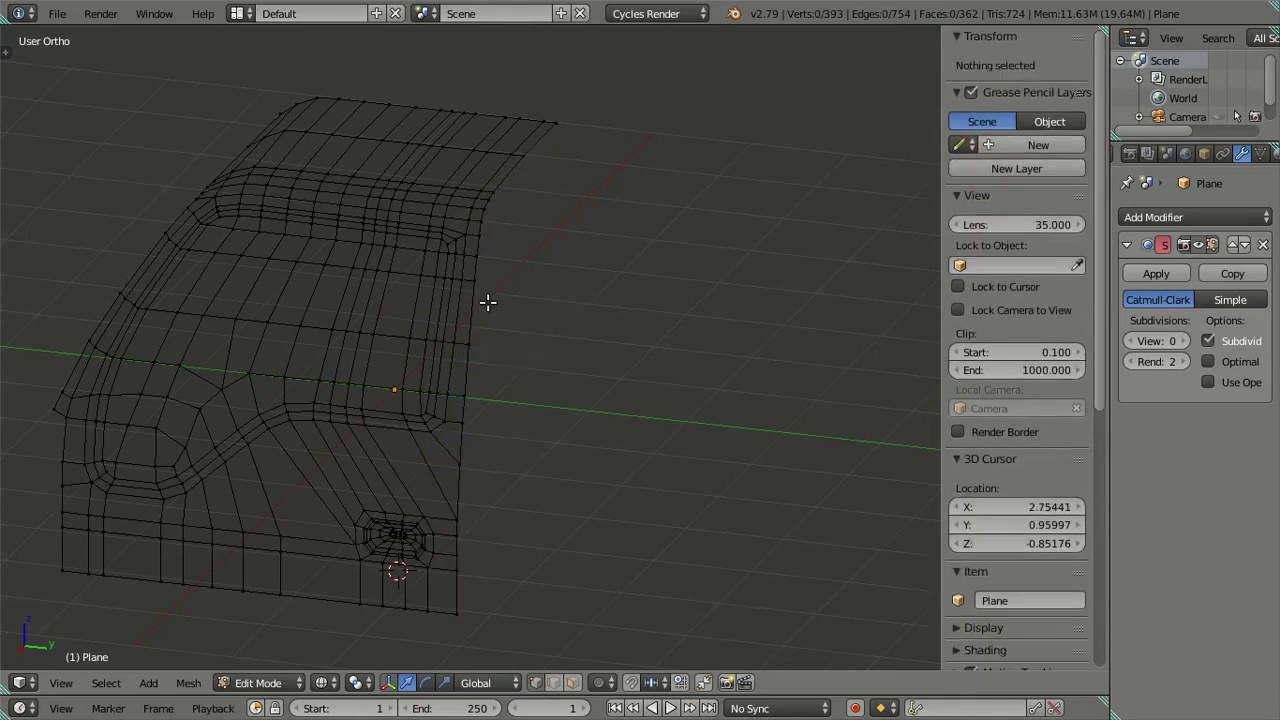
key(KP_3)
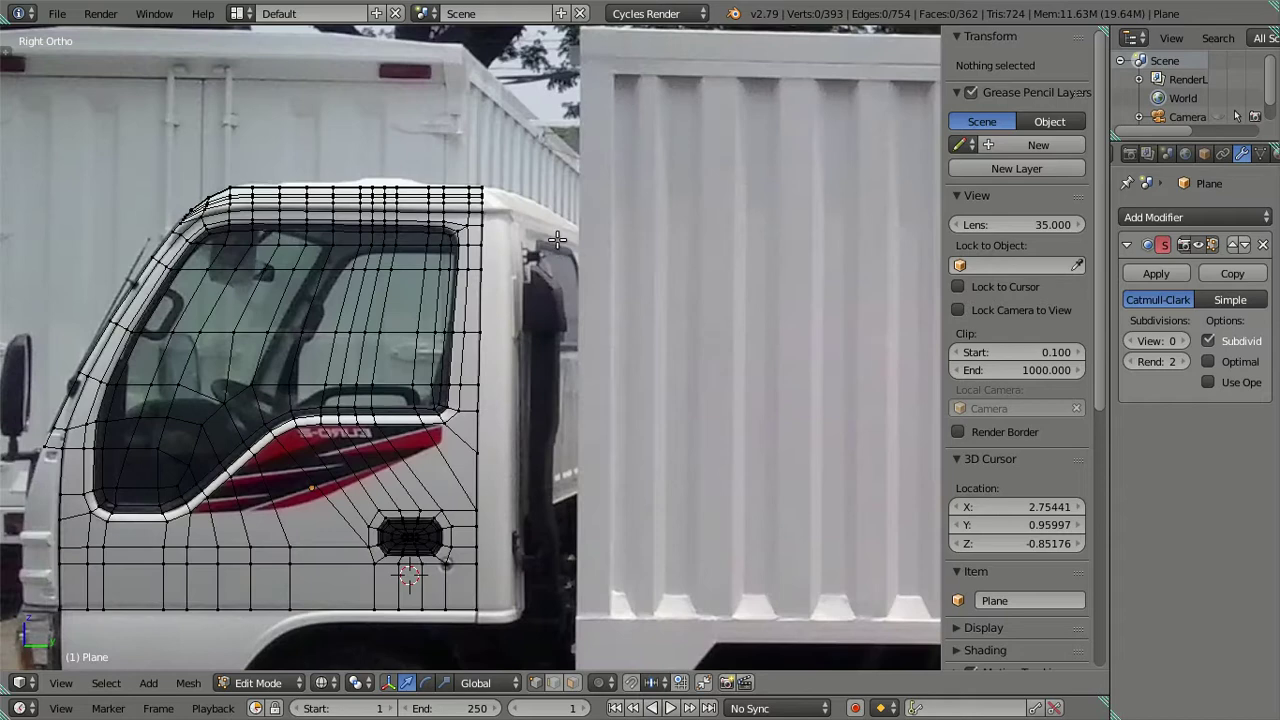
scroll(558, 240, up, 2)
right_click(490, 122)
scroll(490, 570, down, 1)
scroll(495, 574, down, 1)
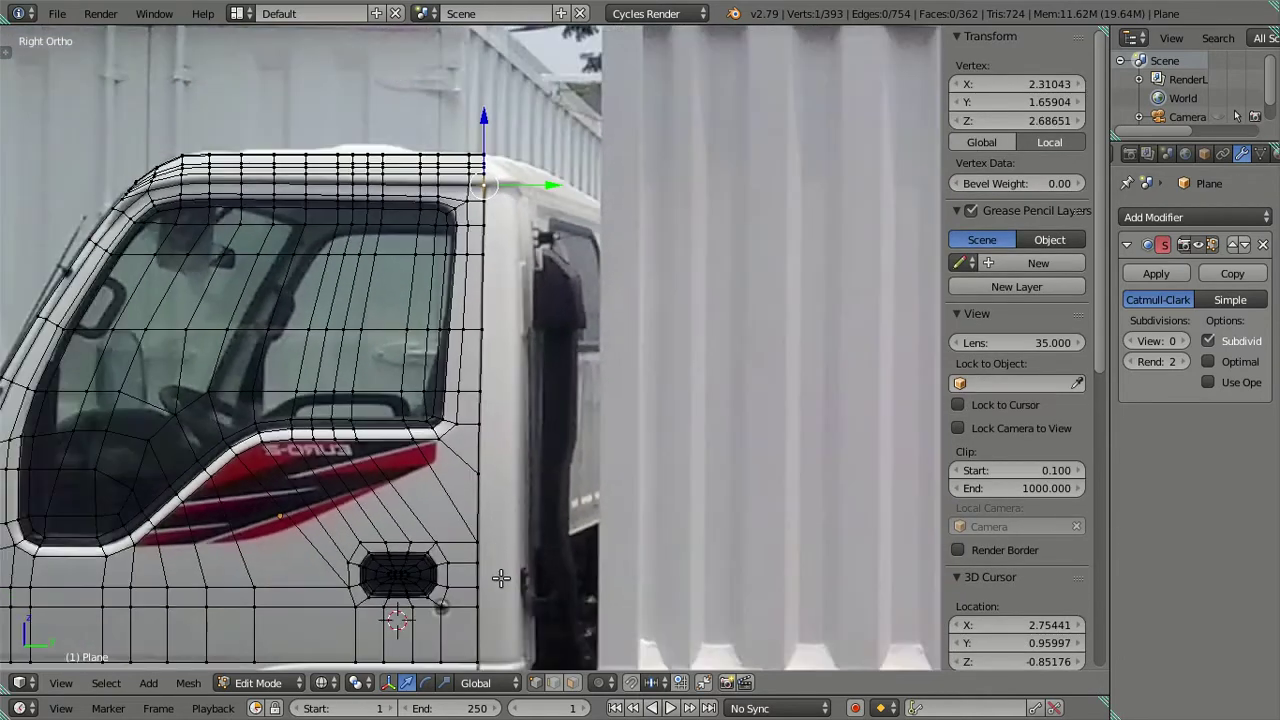
scroll(504, 616, down, 1)
Extrude the door's rear vertical edge loop and move the new loop along the cab's length
alt+right_click(481, 604)
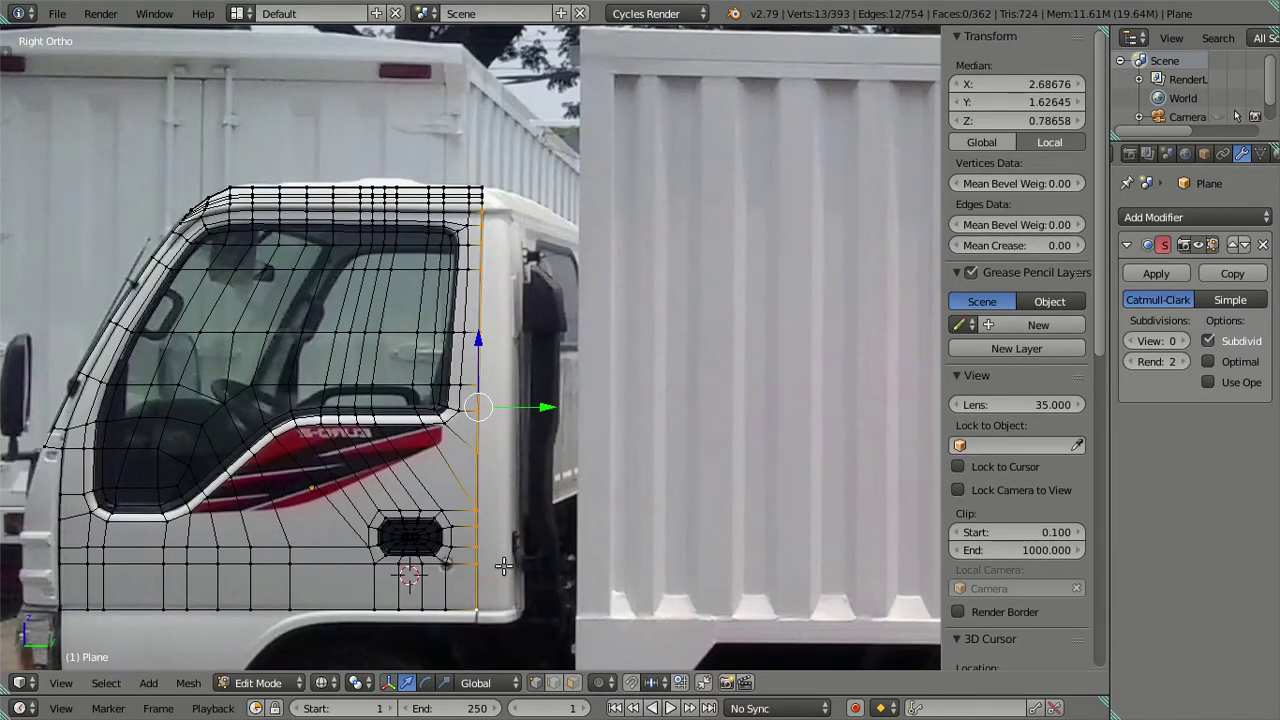
scroll(500, 600, up, 2)
key(e)
right_click(525, 273)
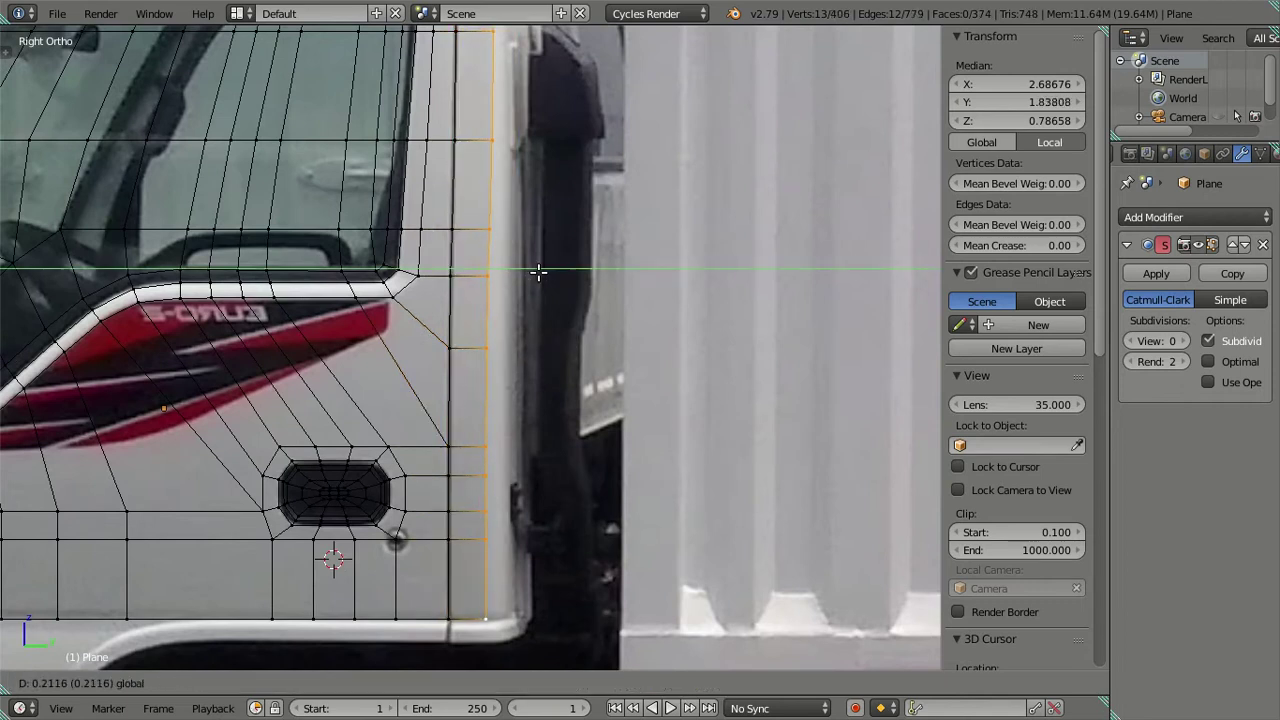
click(538, 272)
scroll(530, 278, down, 3)
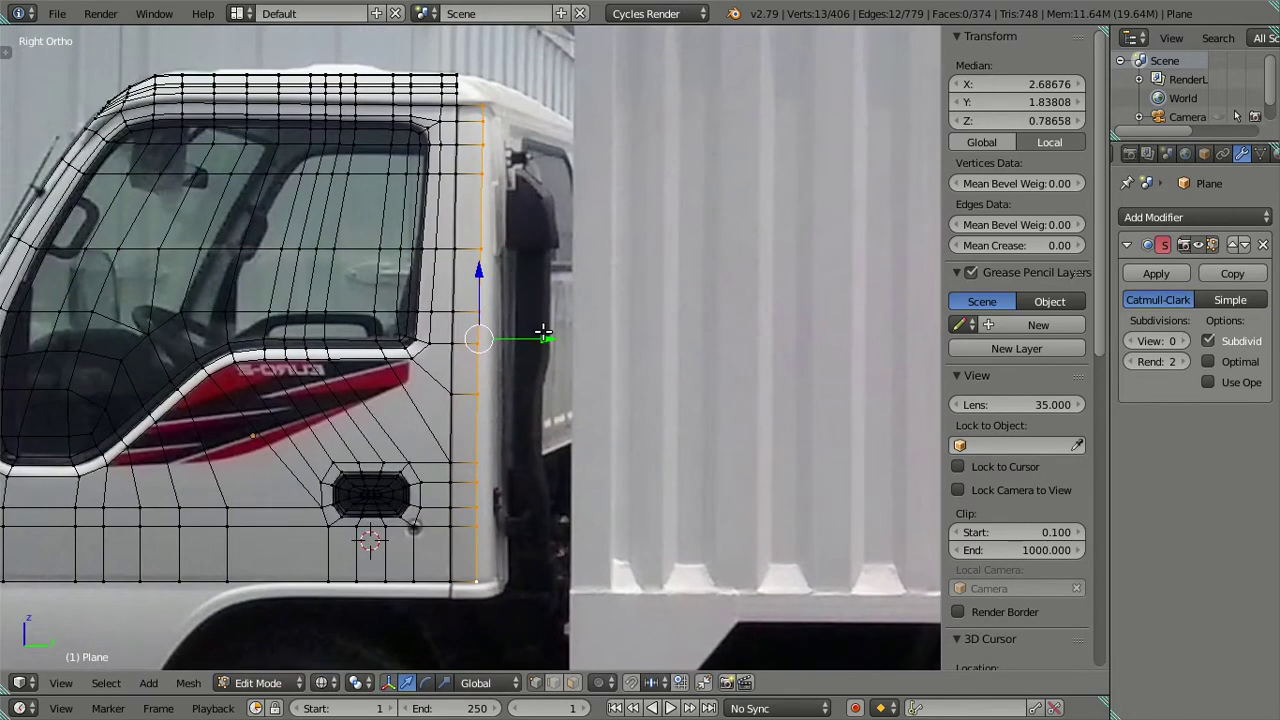
drag(543, 334, 558, 335)
Extrude a second loop from the rear edge and shift it back and inward to curve the rear wall
key(e)
right_click(544, 363)
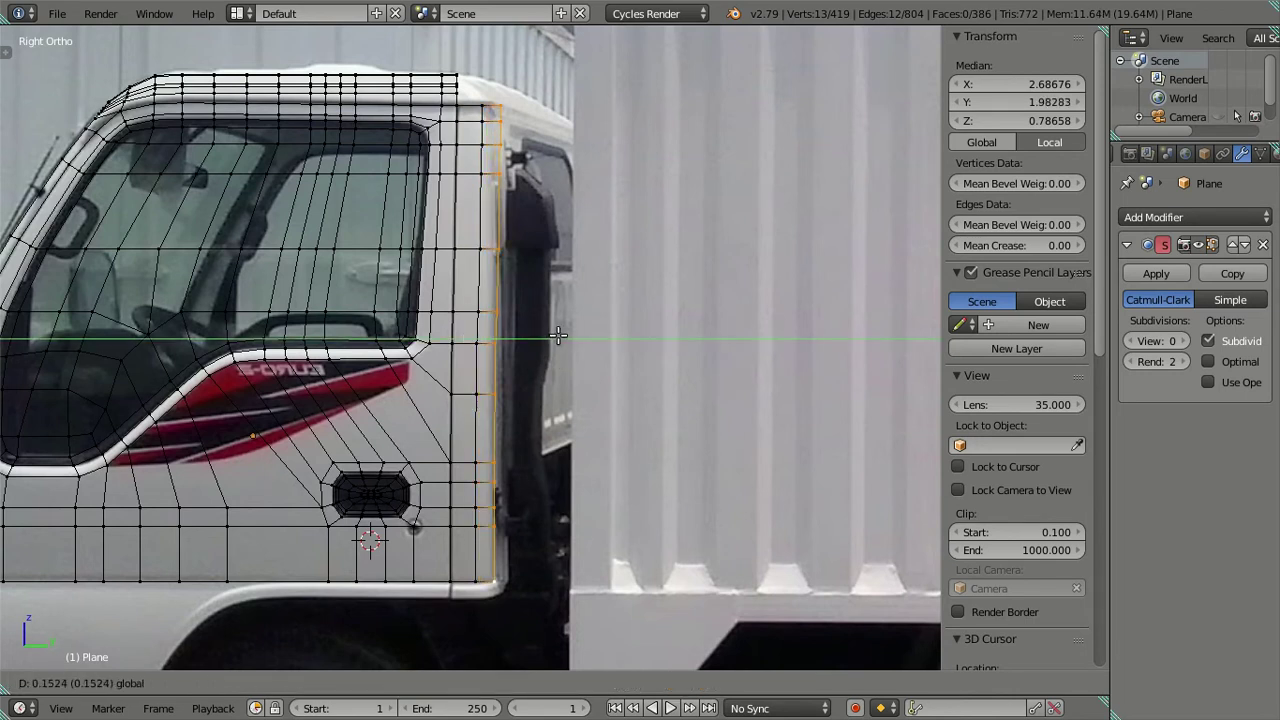
drag(558, 335, 566, 337)
middle_drag(566, 337, 471, 418)
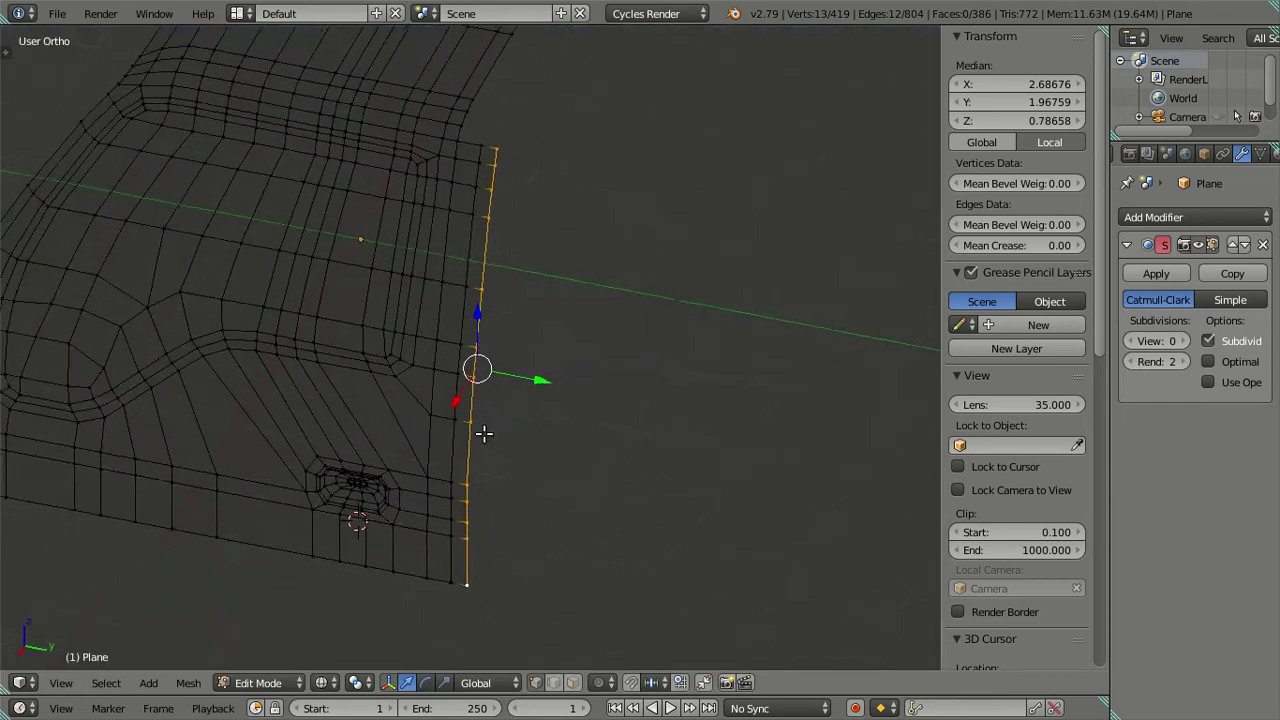
drag(423, 424, 435, 410)
middle_drag(435, 410, 498, 426)
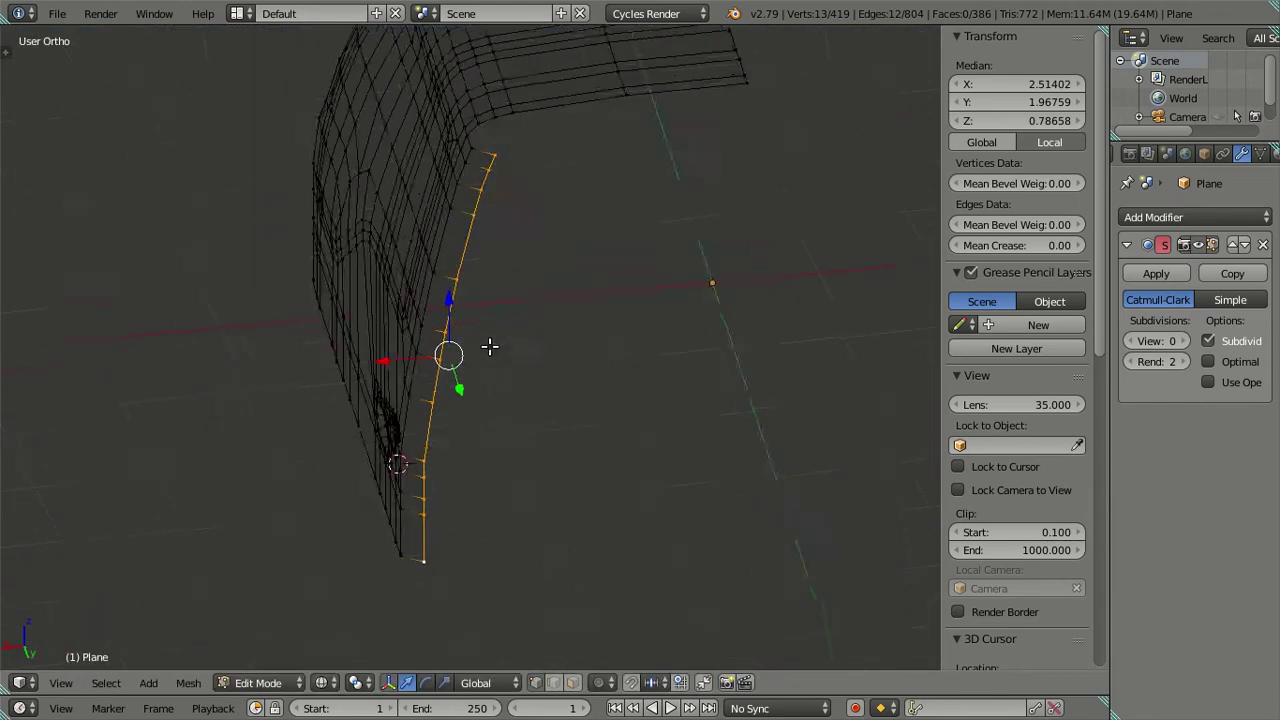
drag(395, 380, 385, 378)
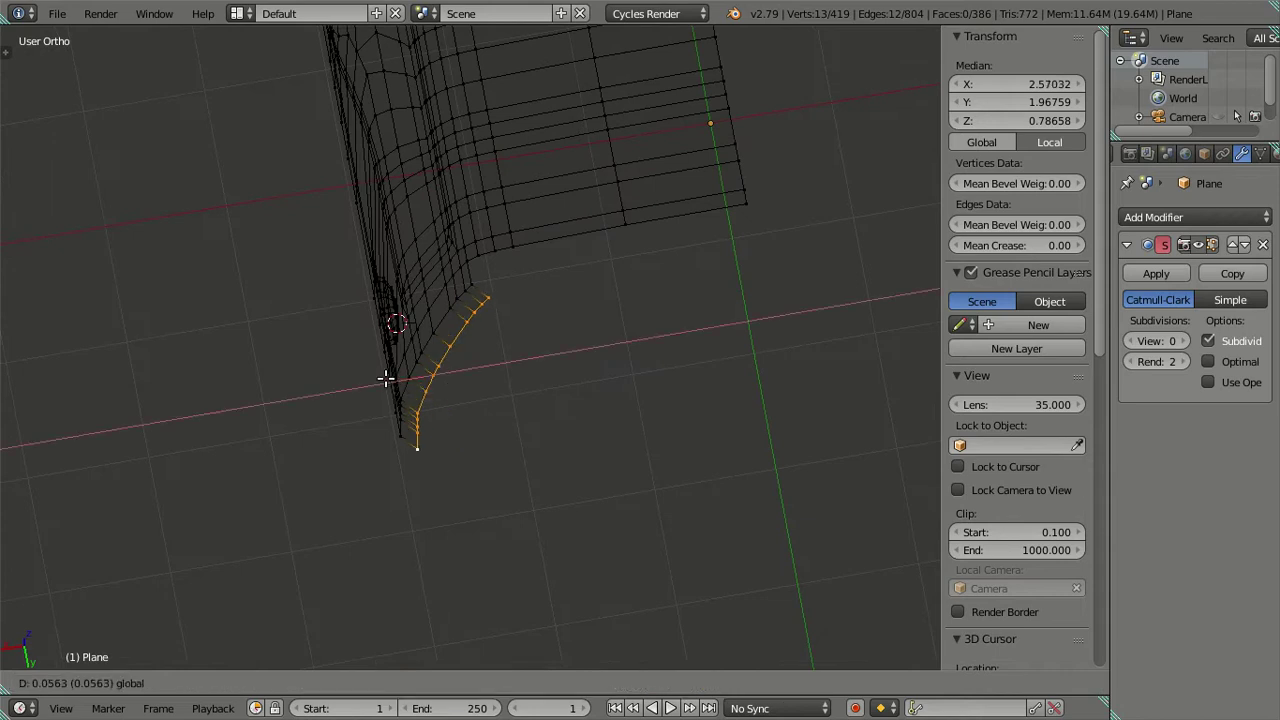
click(385, 378)
Switch to solid shading and orbit in close to the selected rear edge loop
mouse_move(385, 378)
middle_down()
mouse_move(479, 371)
mouse_move(464, 357)
mouse_move(526, 351)
mouse_move(489, 360)
mouse_move(563, 409)
mouse_move(450, 330)
mouse_move(457, 289)
mouse_move(546, 283)
mouse_move(711, 357)
mouse_move(723, 386)
mouse_move(671, 291)
mouse_move(646, 280)
mouse_move(612, 337)
mouse_move(574, 329)
mouse_move(569, 266)
mouse_move(490, 403)
mouse_move(438, 420)
middle_up()
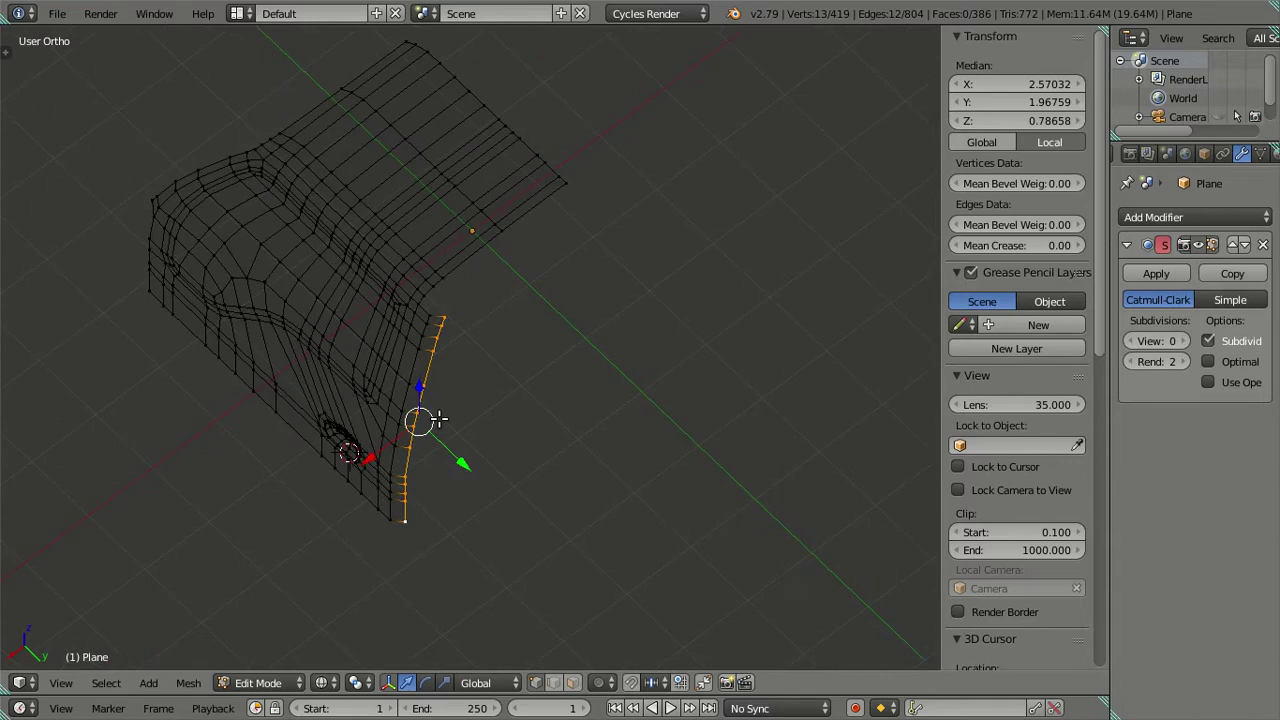
scroll(438, 420, up, 2)
scroll(430, 418, up, 1)
mouse_move(420, 414)
middle_down()
mouse_move(402, 408)
mouse_move(443, 423)
middle_up()
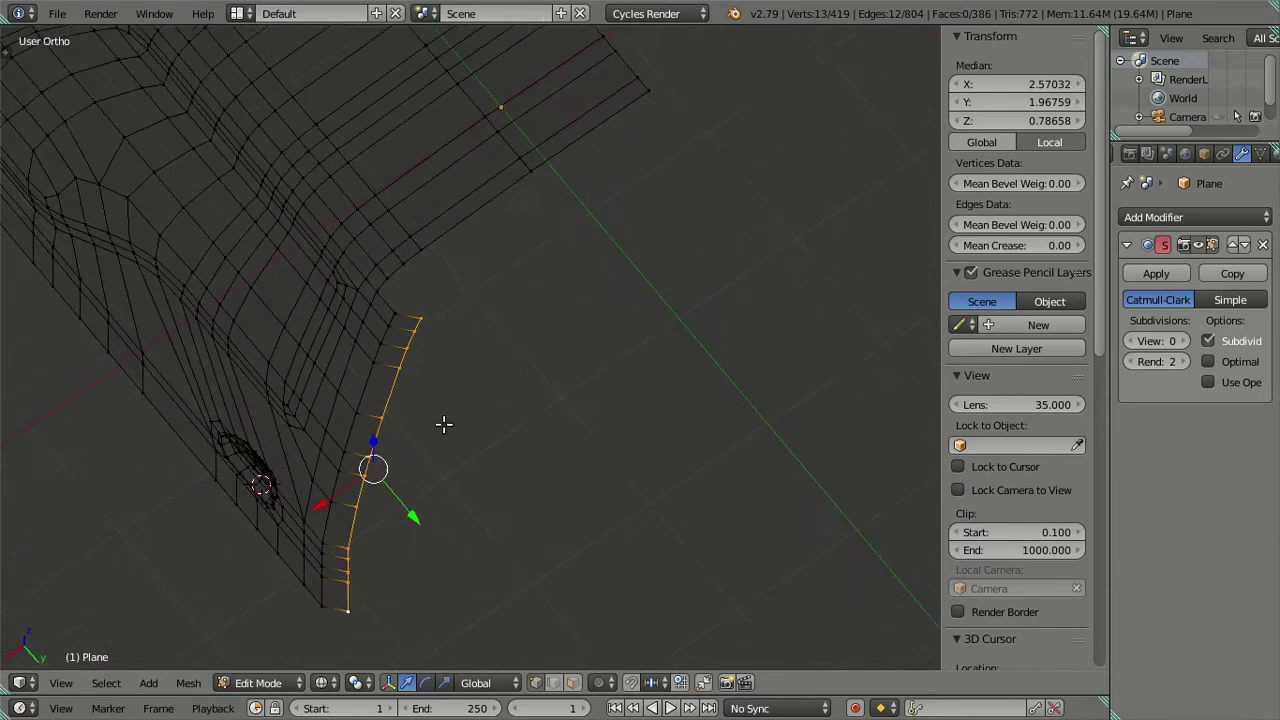
key(z)
middle_drag(391, 389, 341, 386)
In the right side view, slide the rear edge loop onto the cab back shown in the photo
shift+right_click(305, 440)
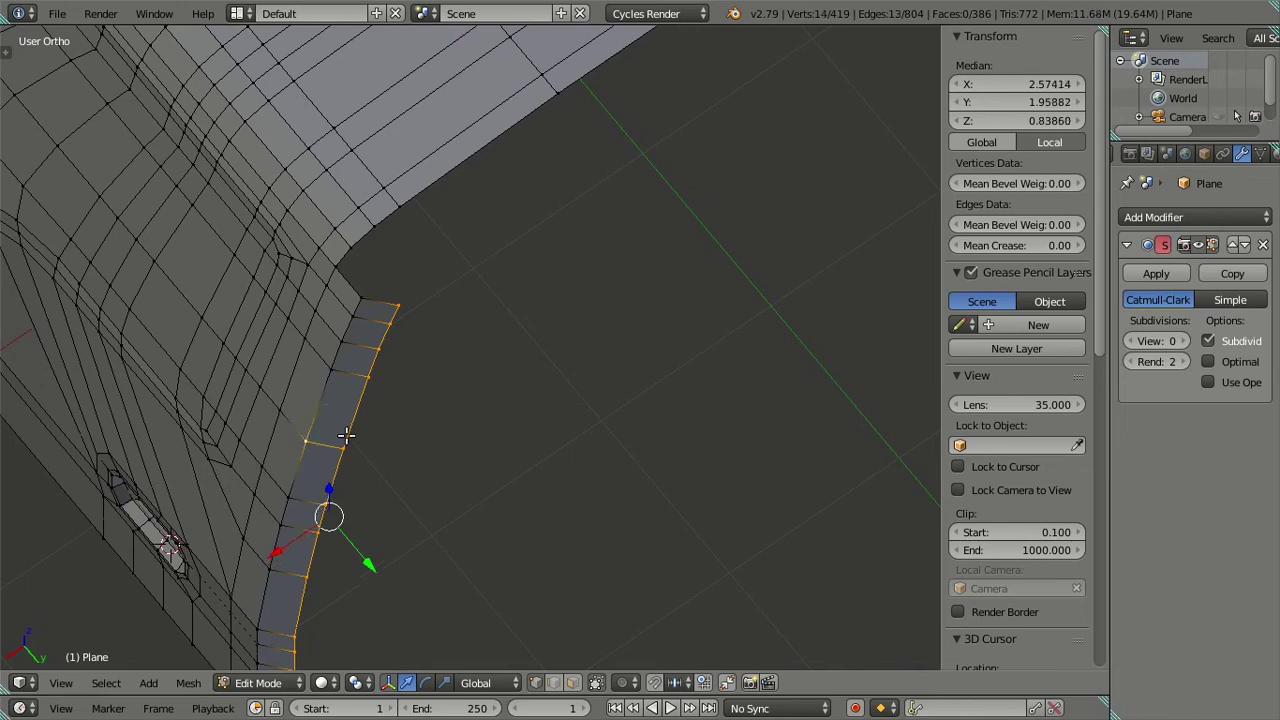
shift+right_click(335, 412)
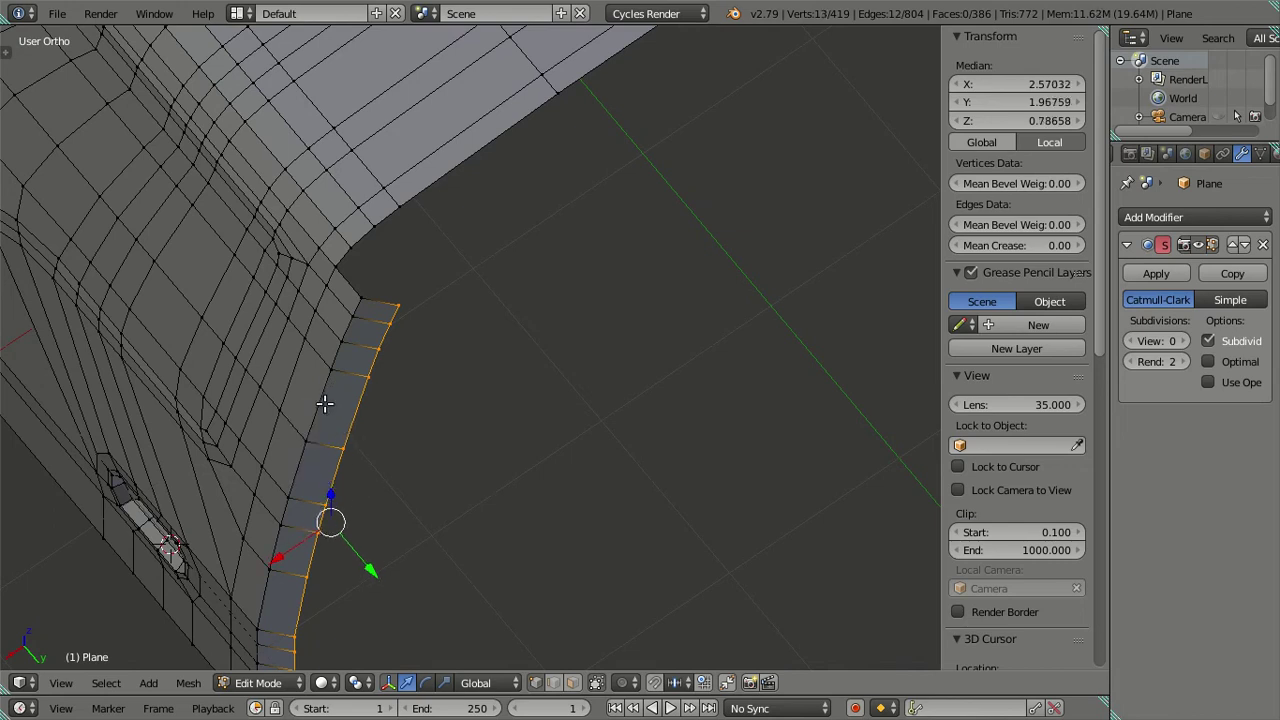
middle_drag(377, 398, 426, 423)
key(KP_3)
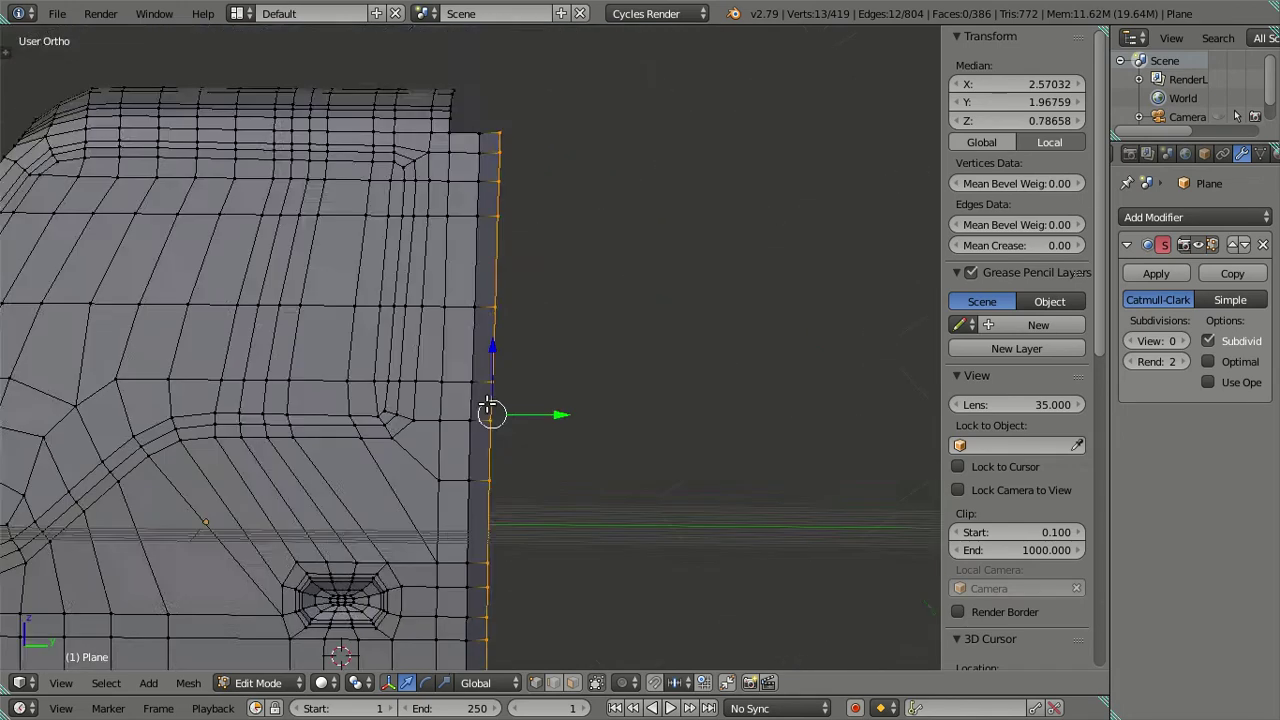
drag(558, 407, 471, 423)
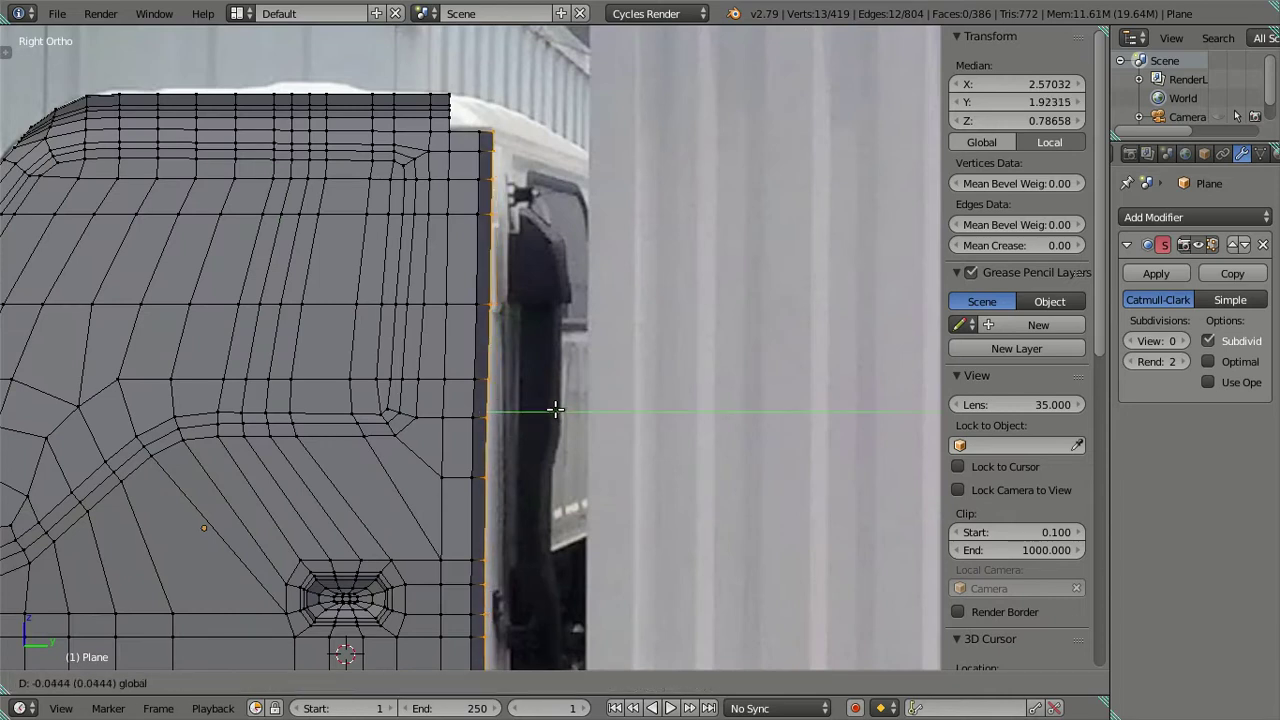
key(a)
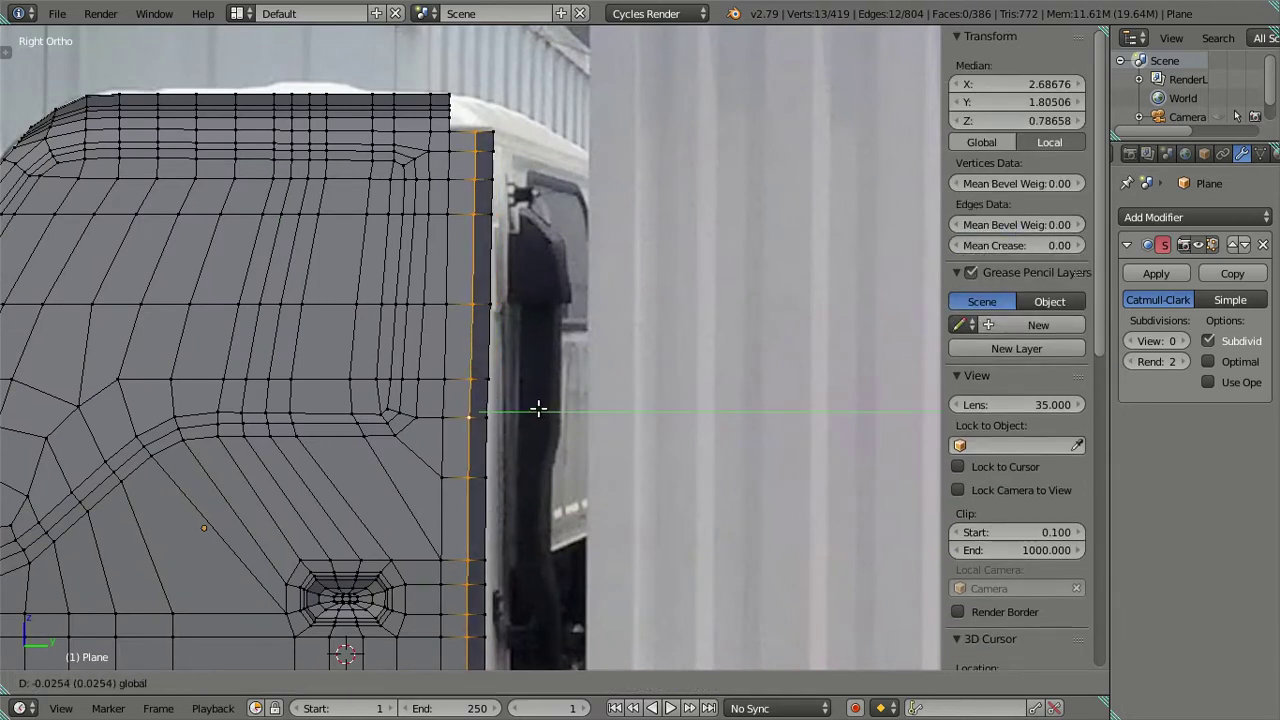
Orbit around the rear corner and reselect the rear vertical edge loop
mouse_move(471, 410)
middle_down()
mouse_move(497, 343)
mouse_move(414, 437)
middle_up()
scroll(386, 214, up, 3)
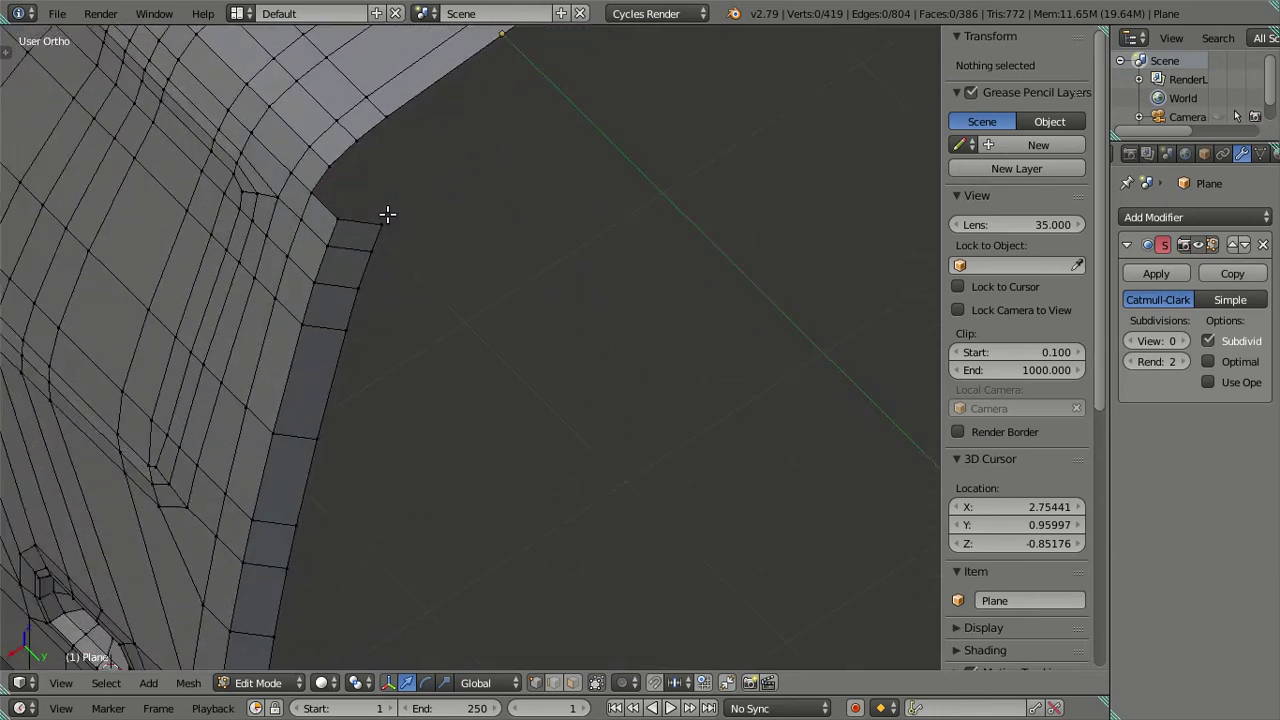
scroll(413, 282, up, 2)
mouse_move(413, 282)
middle_down()
mouse_move(423, 320)
mouse_move(417, 249)
mouse_move(480, 309)
mouse_move(557, 286)
mouse_move(563, 223)
mouse_move(551, 285)
mouse_move(557, 251)
mouse_move(589, 397)
mouse_move(463, 294)
mouse_move(400, 466)
middle_up()
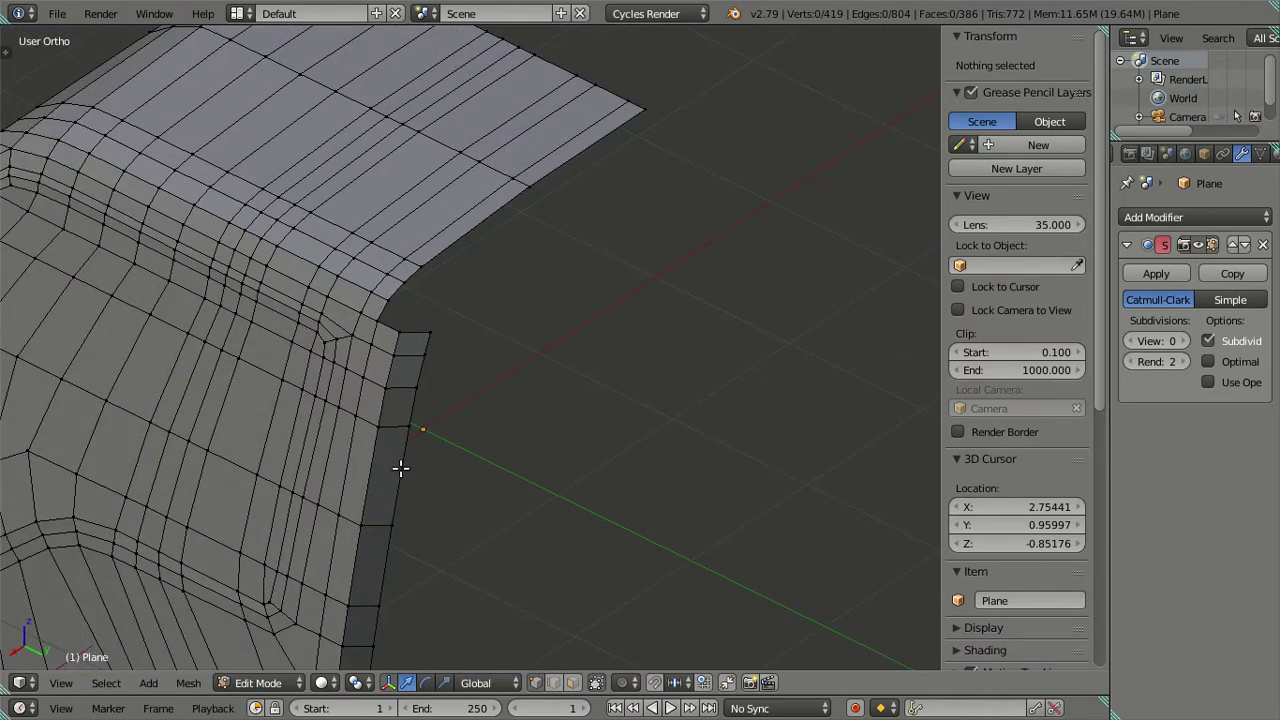
alt+right_click(432, 440)
scroll(437, 434, down, 3)
middle_drag(540, 452, 580, 440)
Add a Mirror modifier, extrude the rear loop to the centre line, and uncheck Mirror X
click(1153, 217)
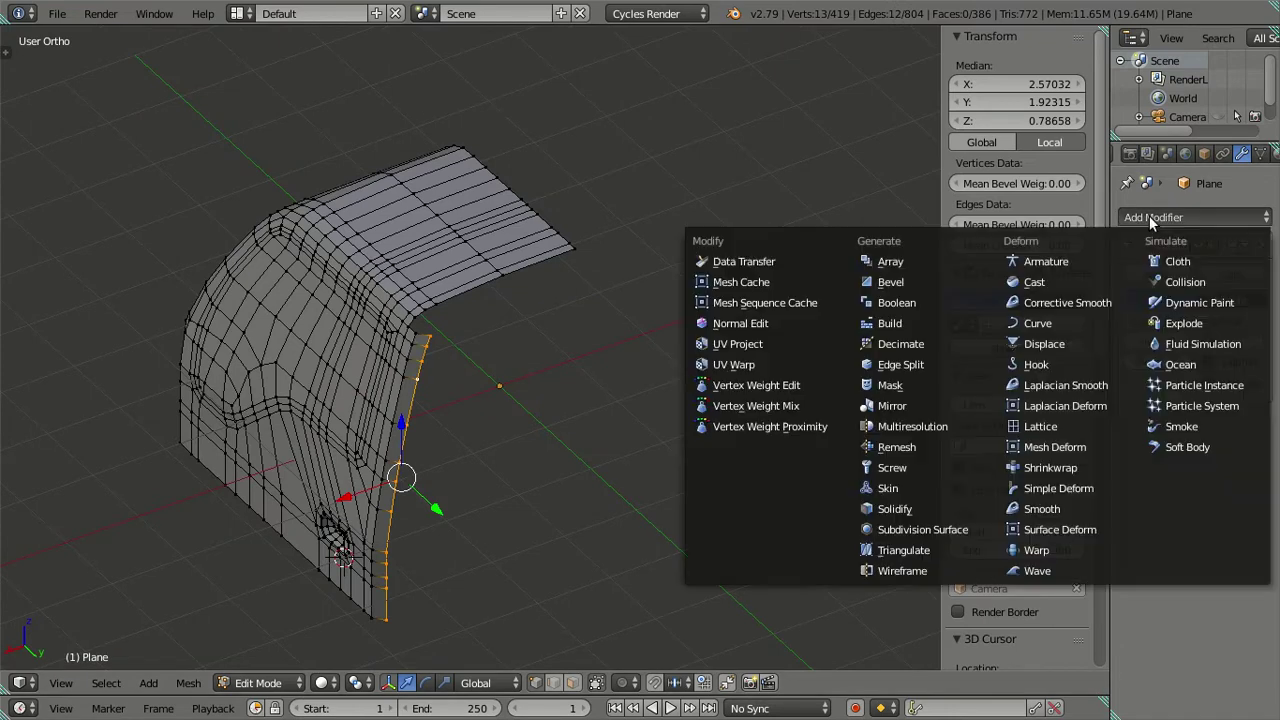
click(917, 408)
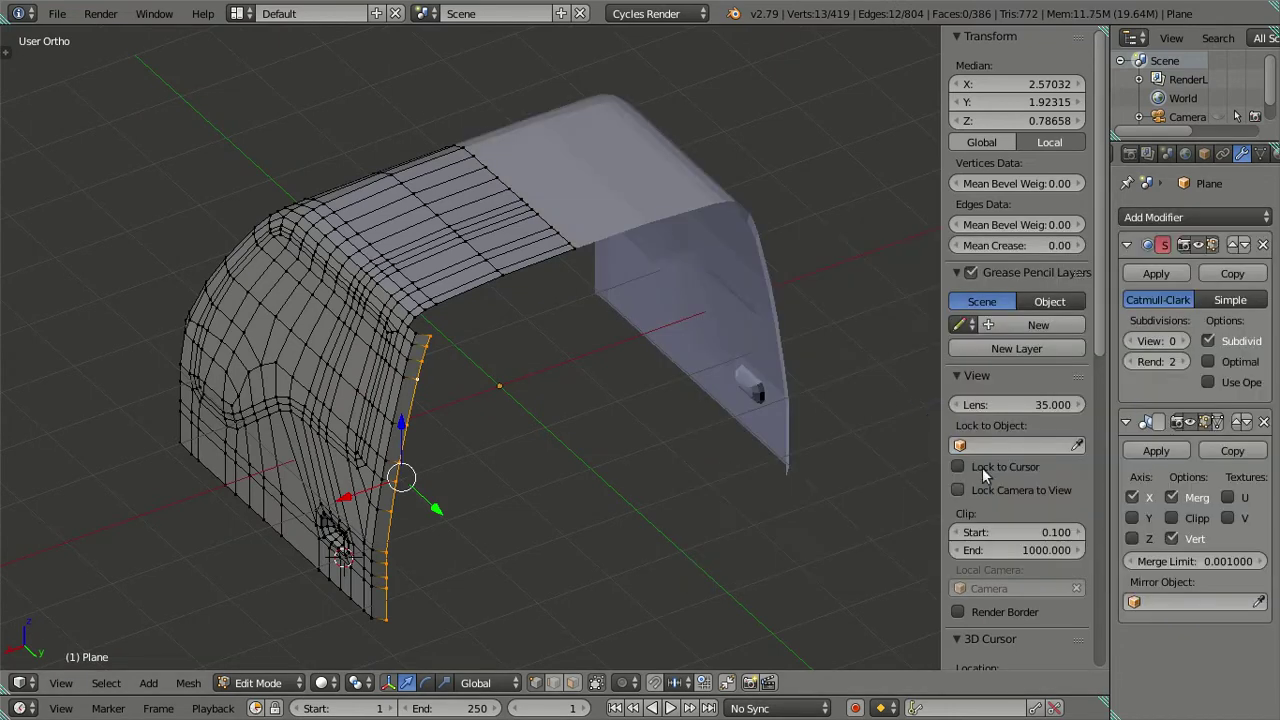
middle_drag(510, 440, 545, 430)
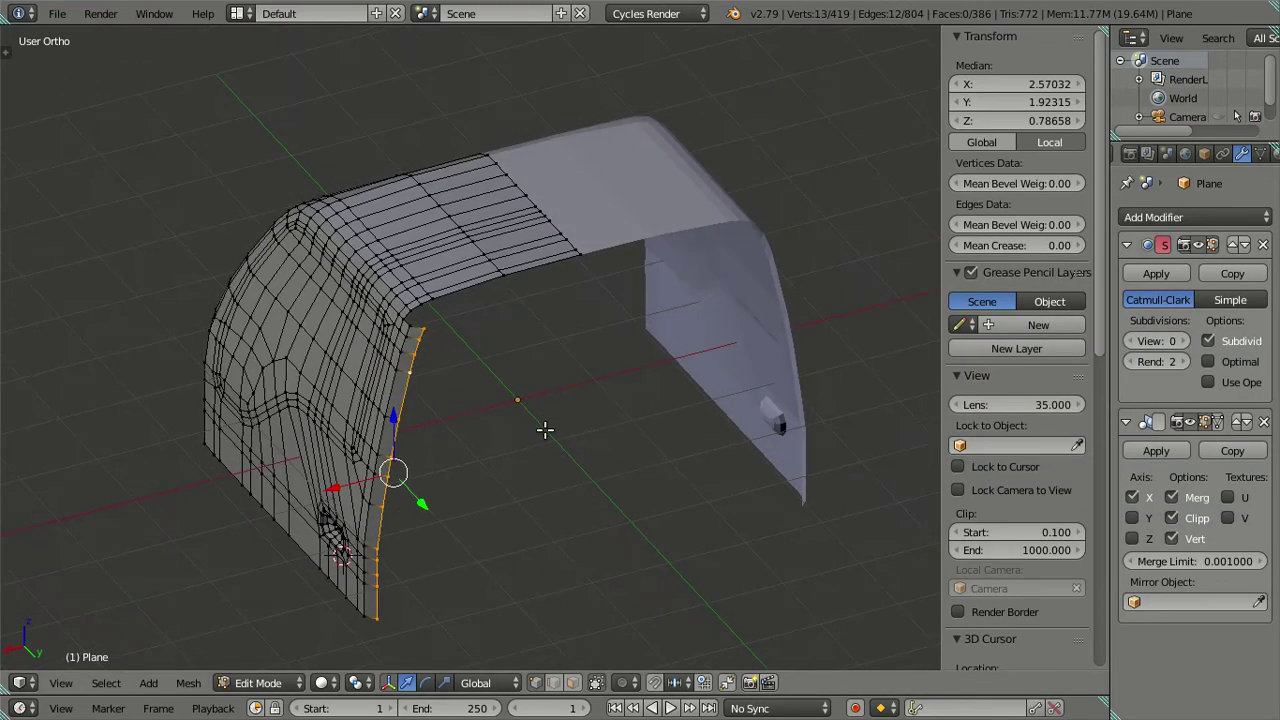
key(e)
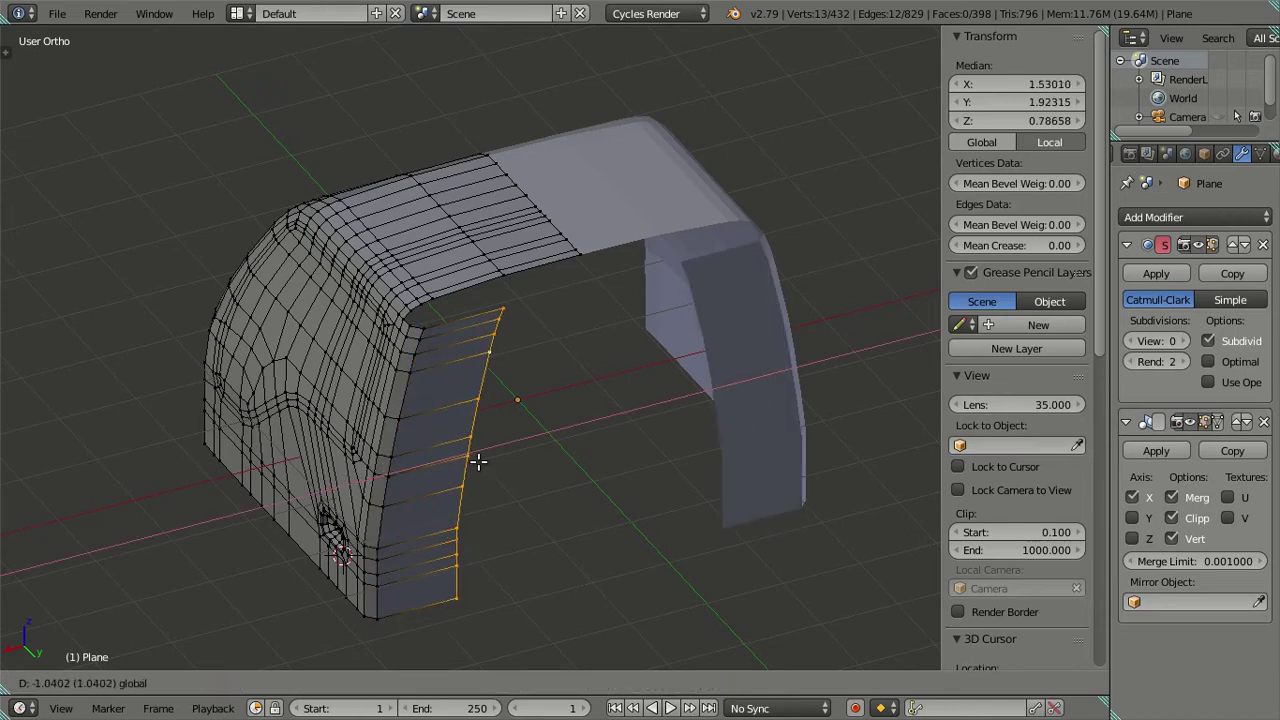
click(760, 442)
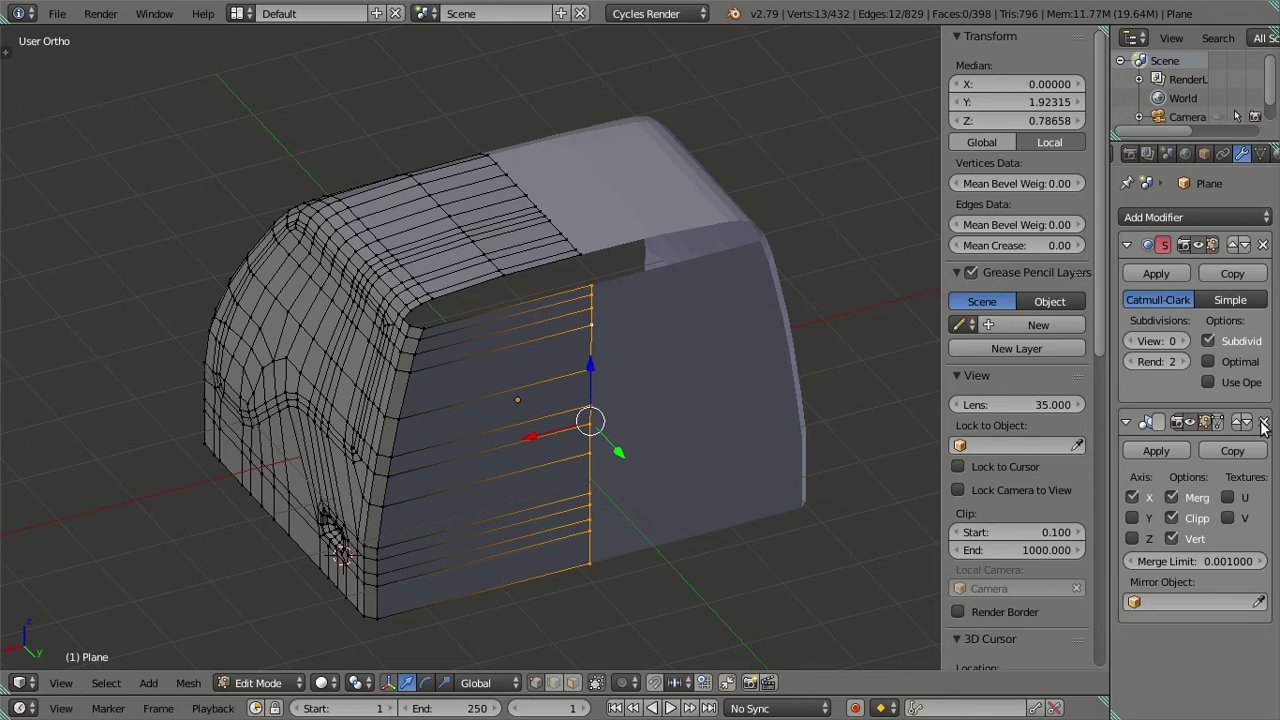
click(1132, 497)
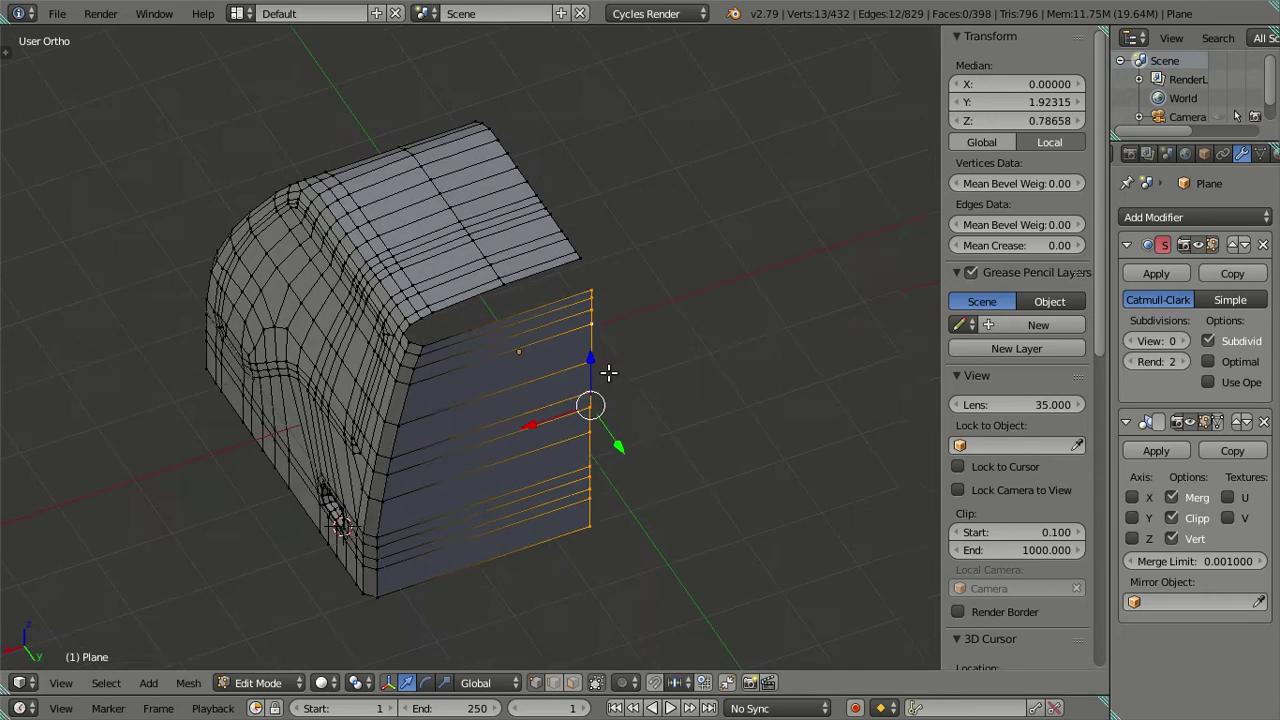
Inspect the mirrored cab's top rear corner in Object Mode, then return to Edit Mode
key(Tab)
middle_drag(546, 358, 520, 260)
scroll(460, 300, up, 3)
mouse_move(403, 334)
middle_down()
mouse_move(520, 428)
mouse_move(246, 311)
middle_up()
key(Tab)
middle_drag(350, 323, 369, 286)
Fill the gap between the roof's rear corner and the top of the rear wall with a face
right_click(360, 278)
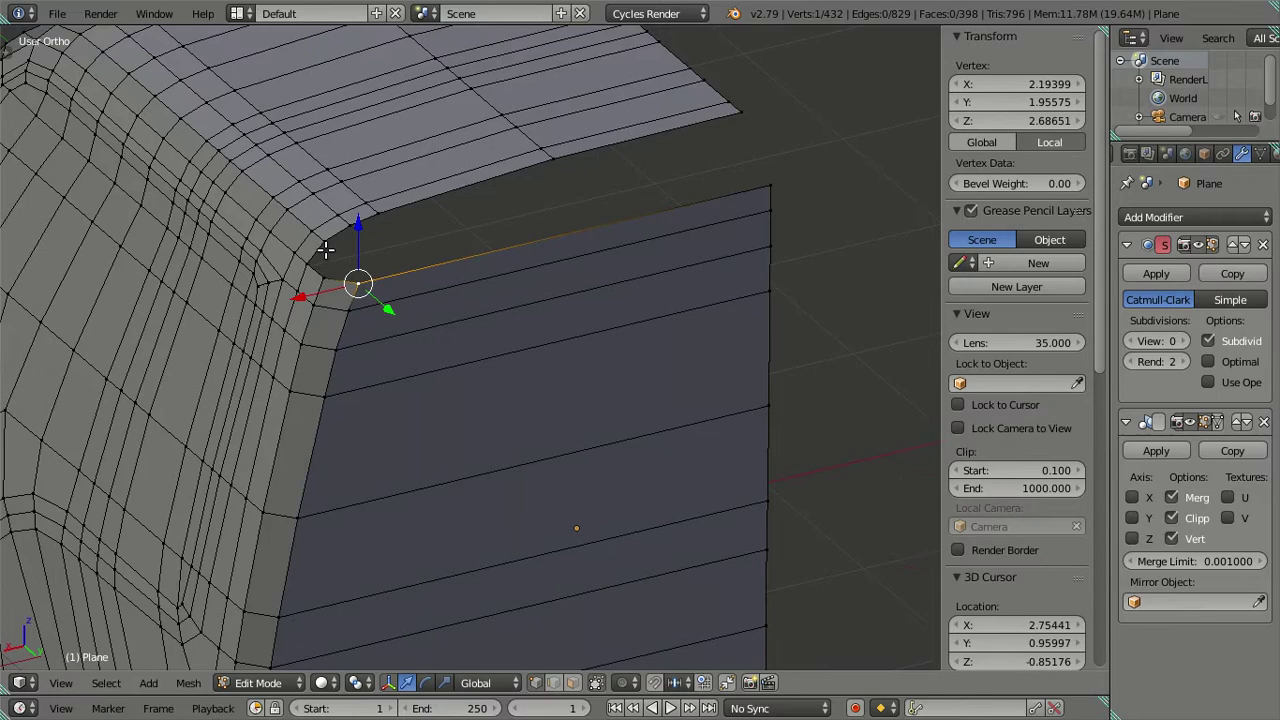
alt+right_click(466, 266)
mouse_move(466, 266)
middle_down()
mouse_move(425, 313)
mouse_move(369, 277)
middle_up()
key(f)
key(a)
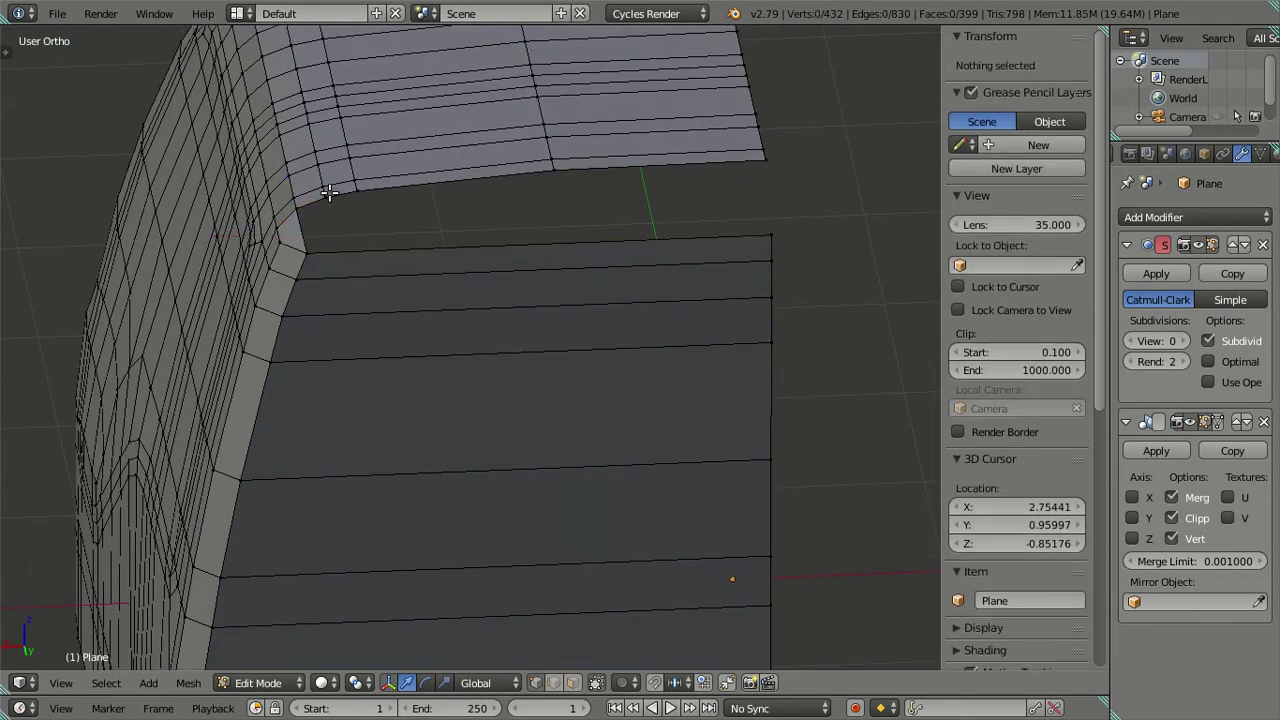
scroll(429, 314, down, 3)
mouse_move(429, 314)
middle_down()
mouse_move(449, 303)
mouse_move(468, 344)
middle_up()
Cut a first vertical edge loop across the rear wall and slide it along X
key(ctrl+r)
click(443, 303)
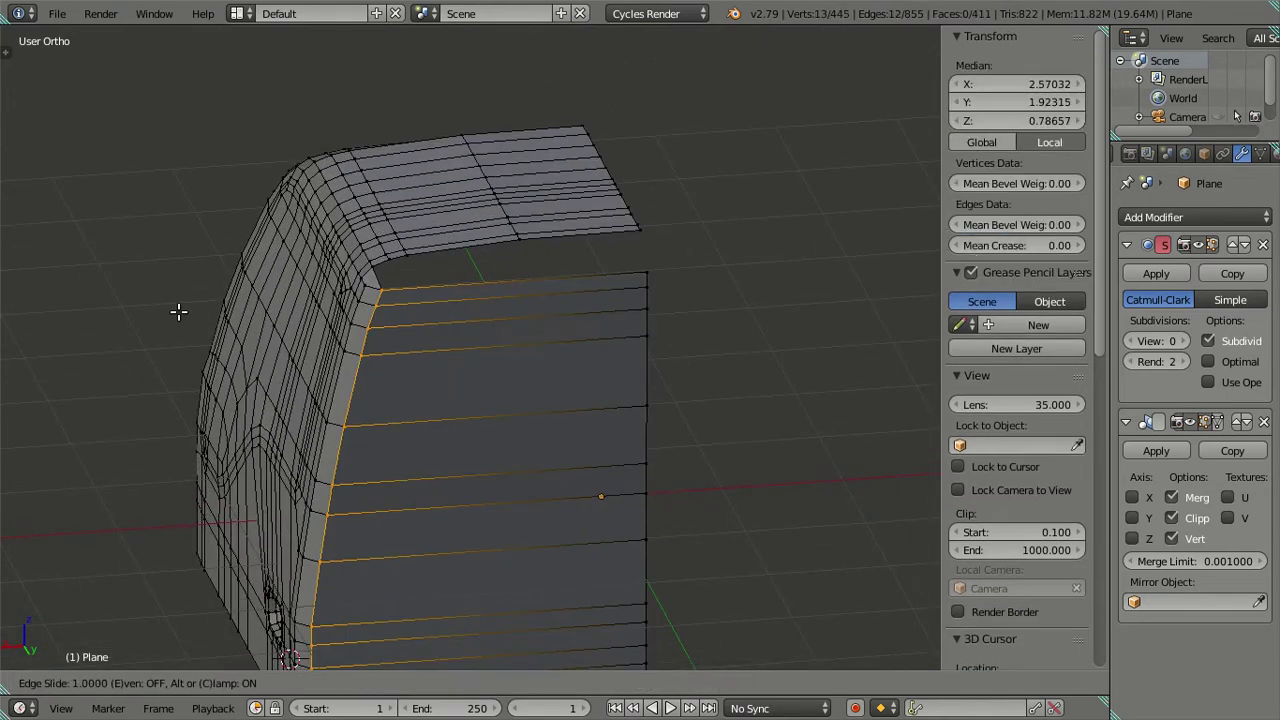
click(177, 312)
middle_drag(326, 425, 263, 486)
key(g)
key(x)
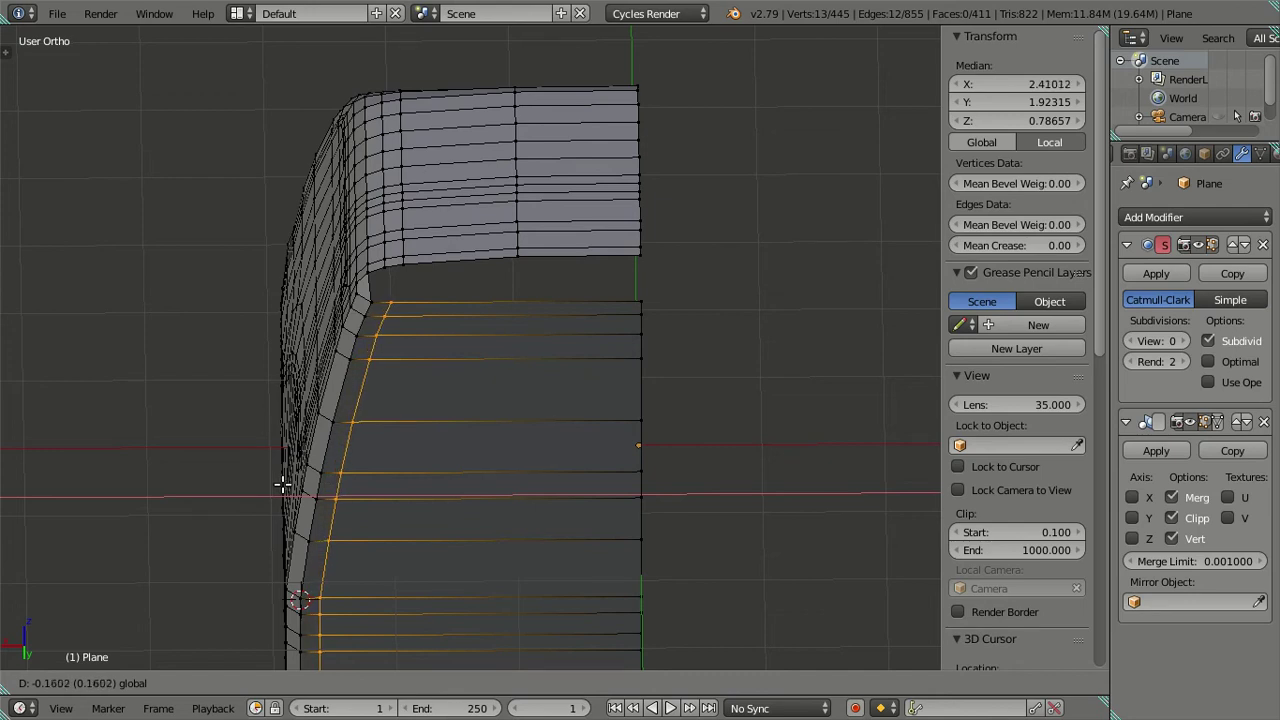
click(281, 484)
Add a second vertical edge loop on the rear wall and reposition it along X
key(ctrl+r)
click(458, 358)
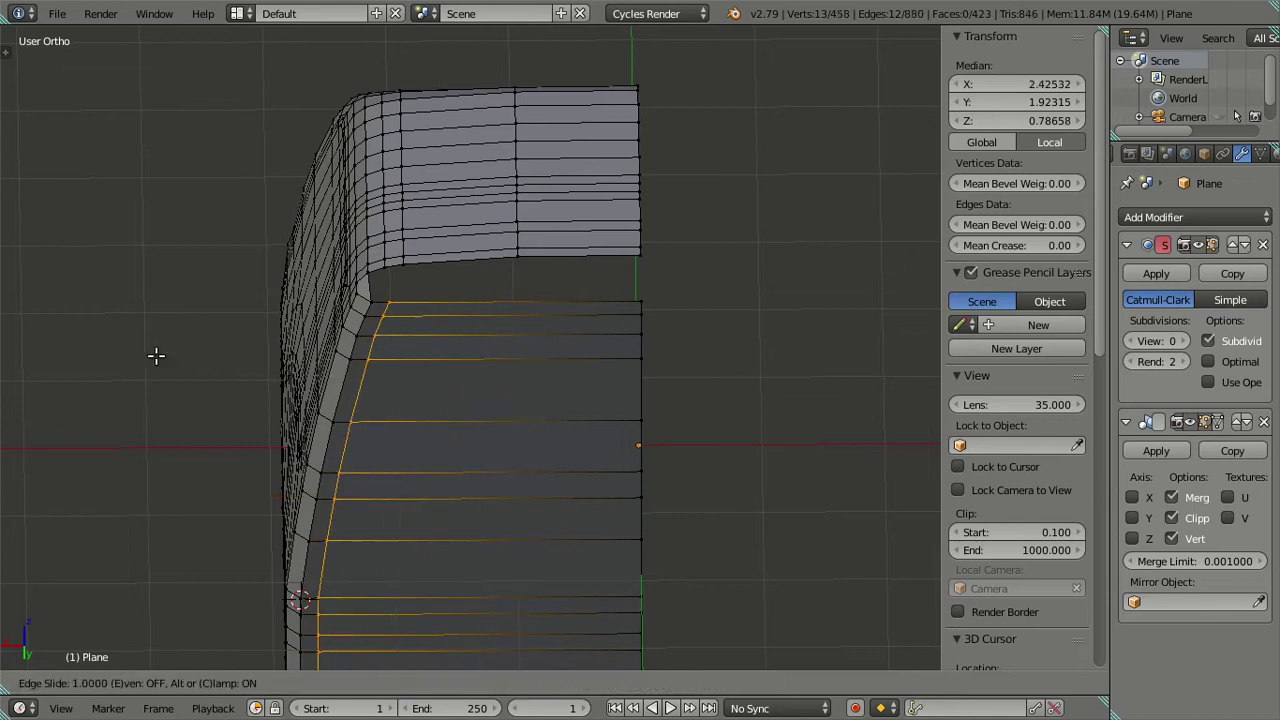
right_click(137, 373)
key(g)
key(x)
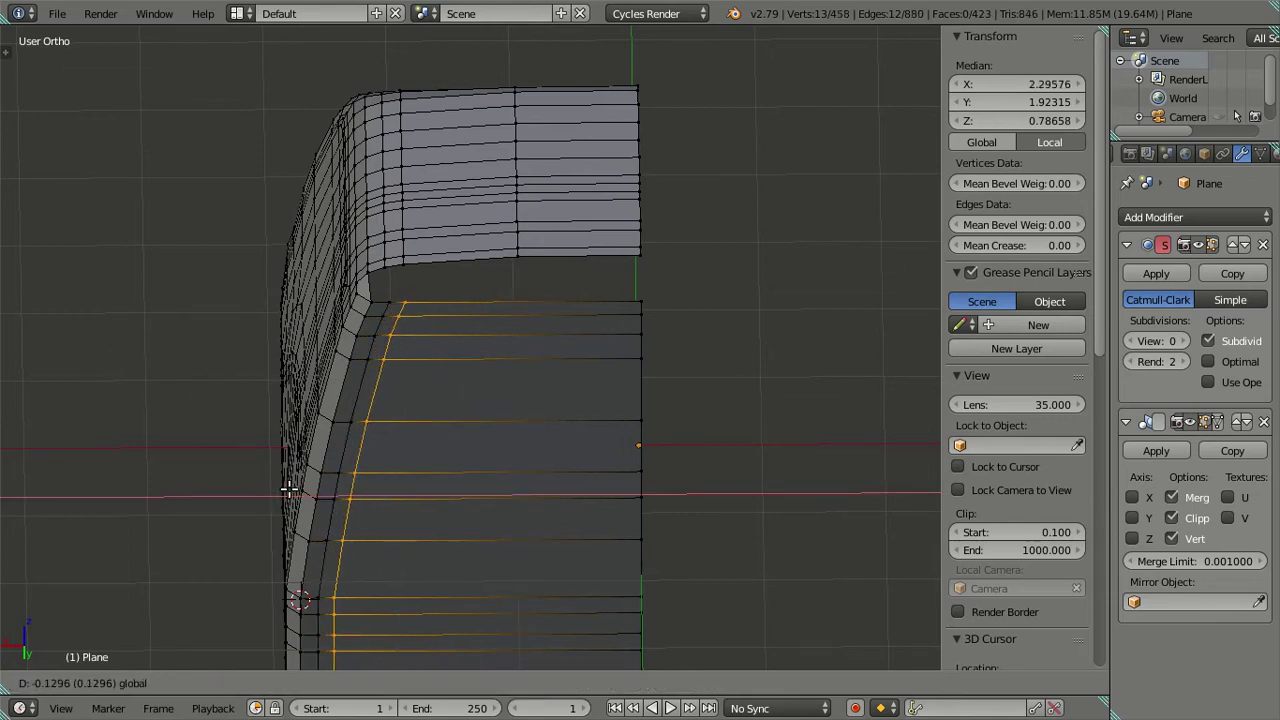
click(291, 490)
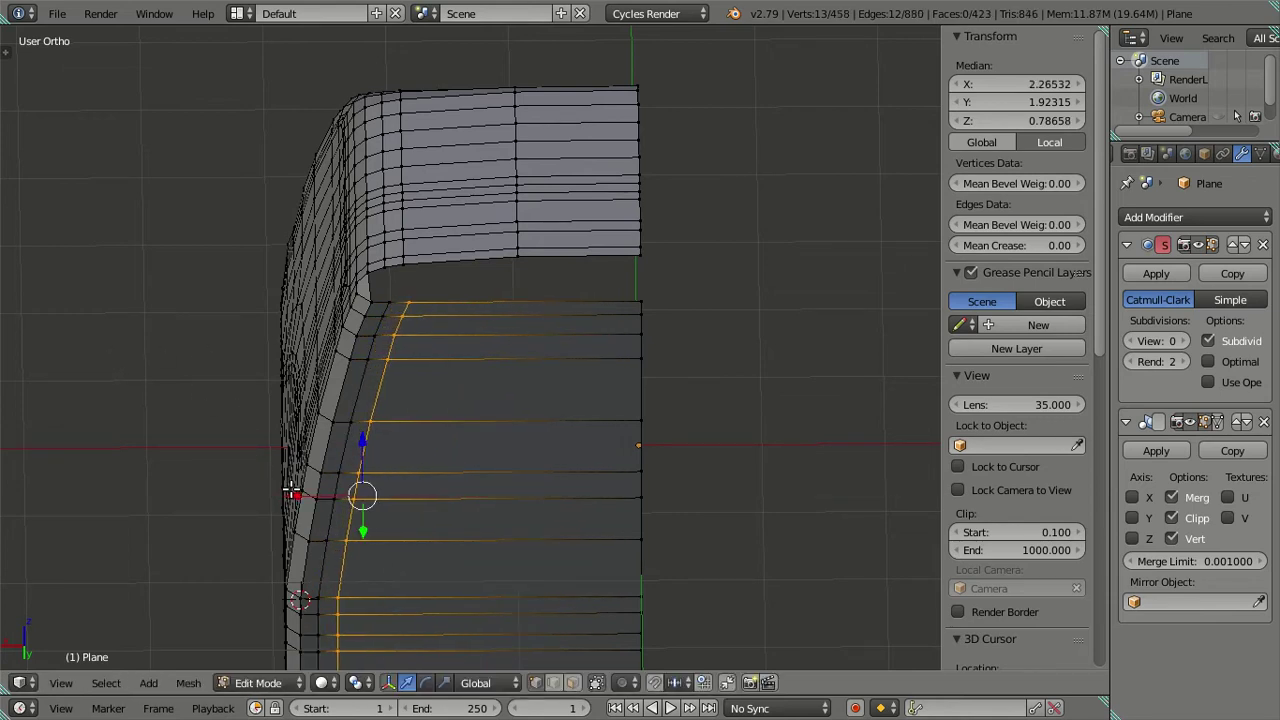
key(a)
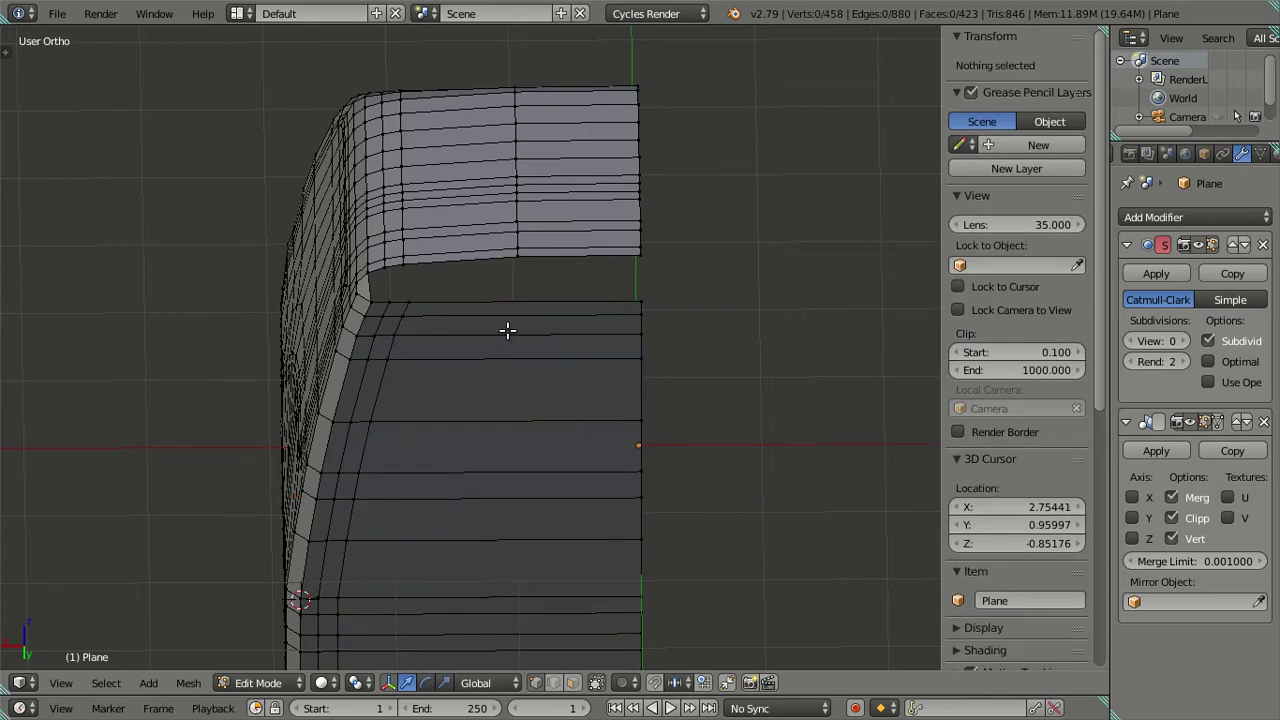
Add a third vertical edge loop and move it along X toward the centre
key(ctrl+r)
click(507, 330)
click(83, 348)
key(g)
key(x)
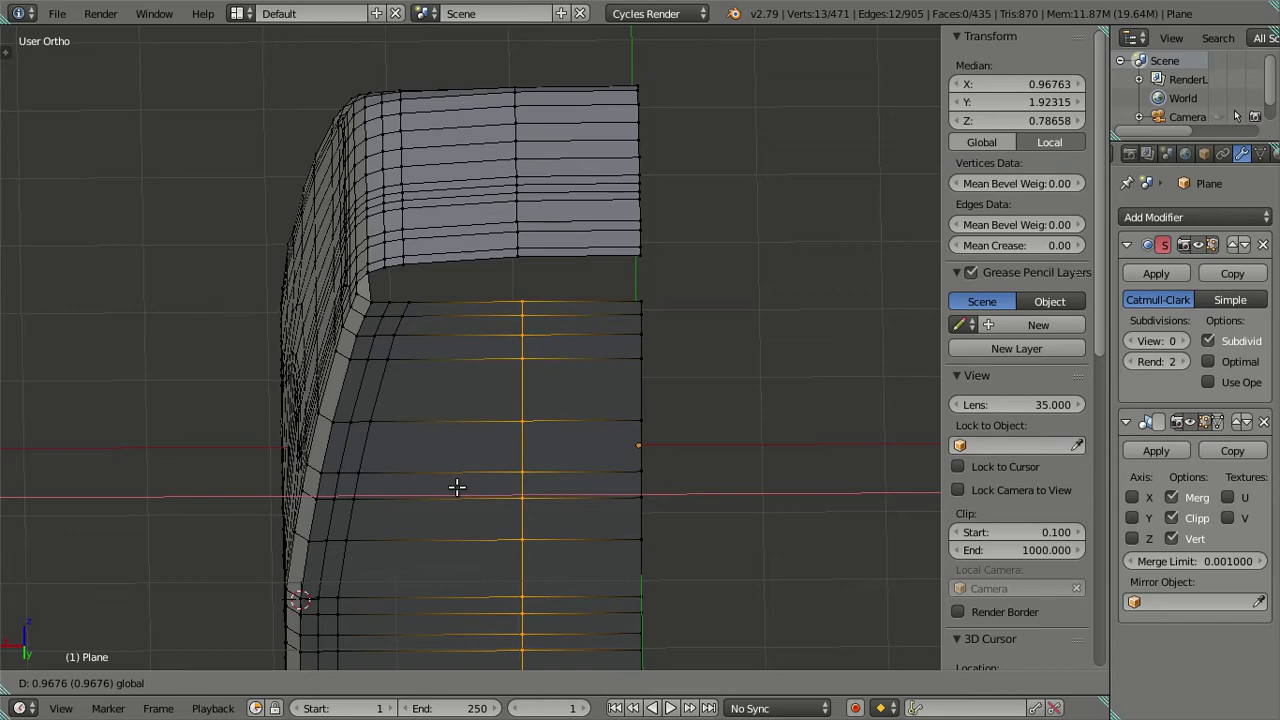
click(452, 484)
key(a)
mouse_move(560, 437)
middle_down()
mouse_move(427, 312)
mouse_move(329, 309)
mouse_move(360, 360)
mouse_move(307, 332)
mouse_move(466, 237)
mouse_move(449, 327)
middle_up()
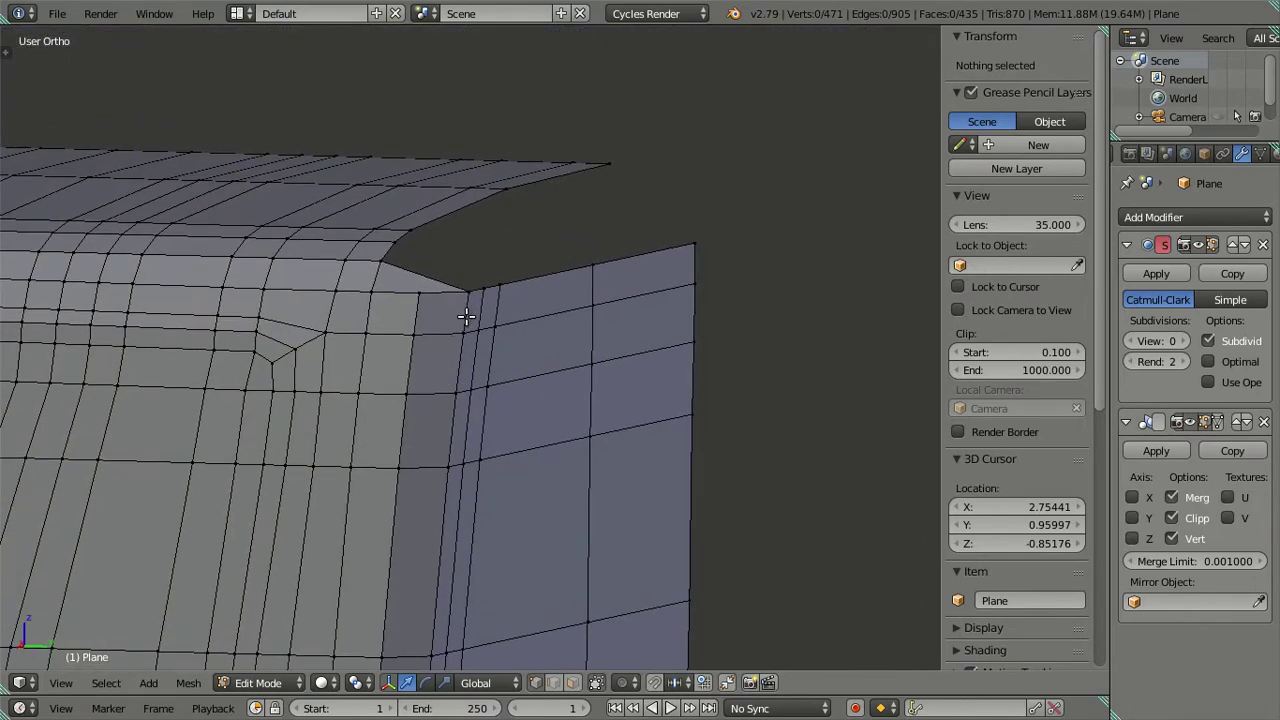
Delete the small corner face where the roof meets the rear wall, leaving an opening
click(573, 683)
right_click(403, 282)
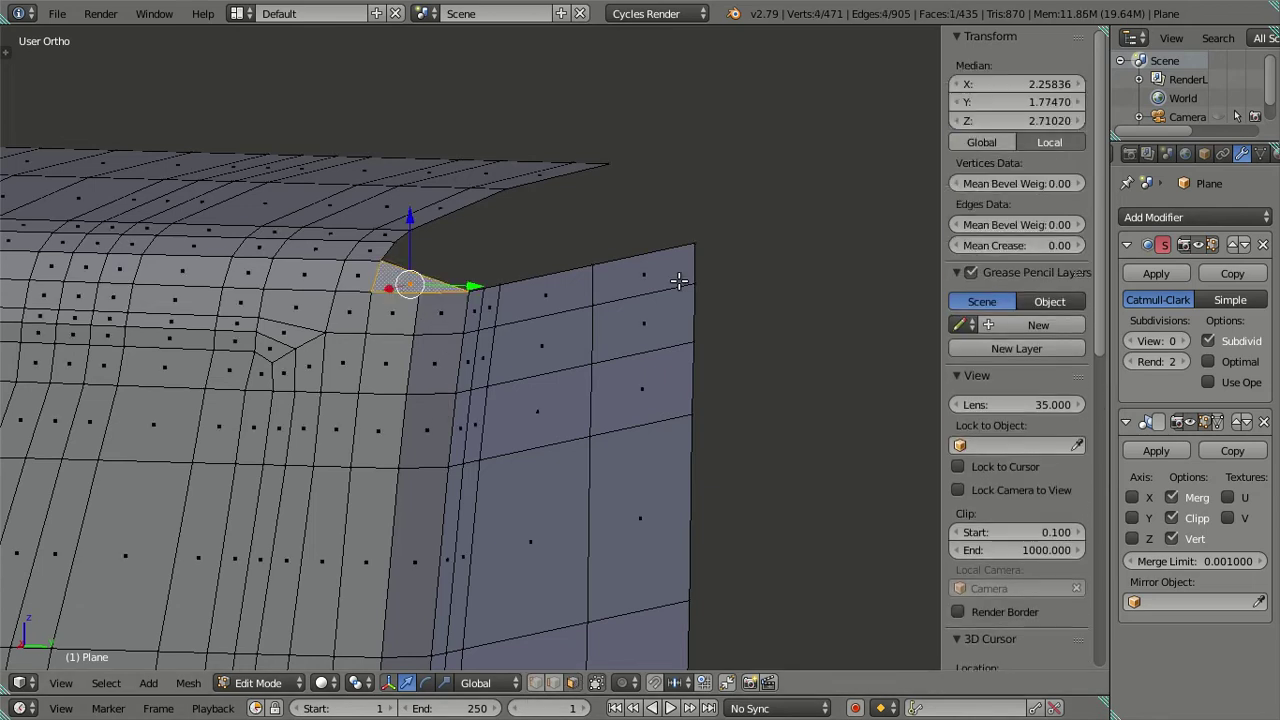
key(x)
click(627, 196)
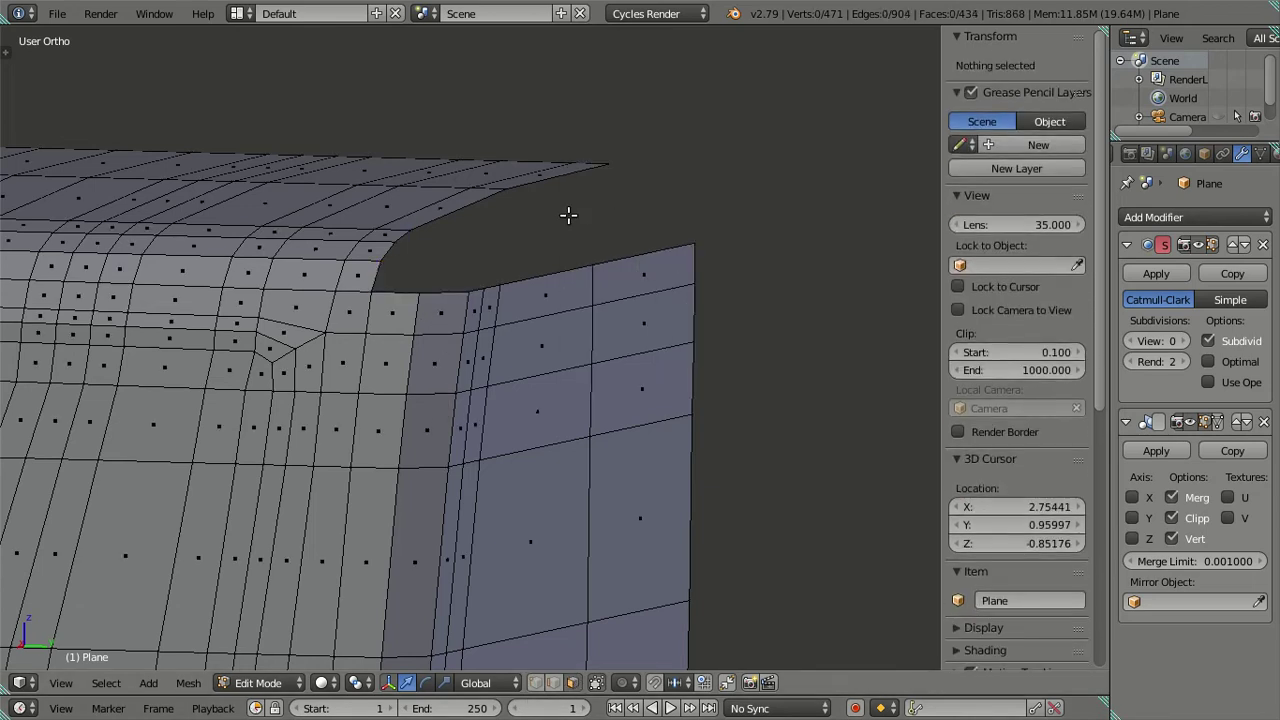
middle_drag(569, 214, 551, 369)
Select the edge loop along the roof's rear edge, checking it against the side-view photo
click(555, 683)
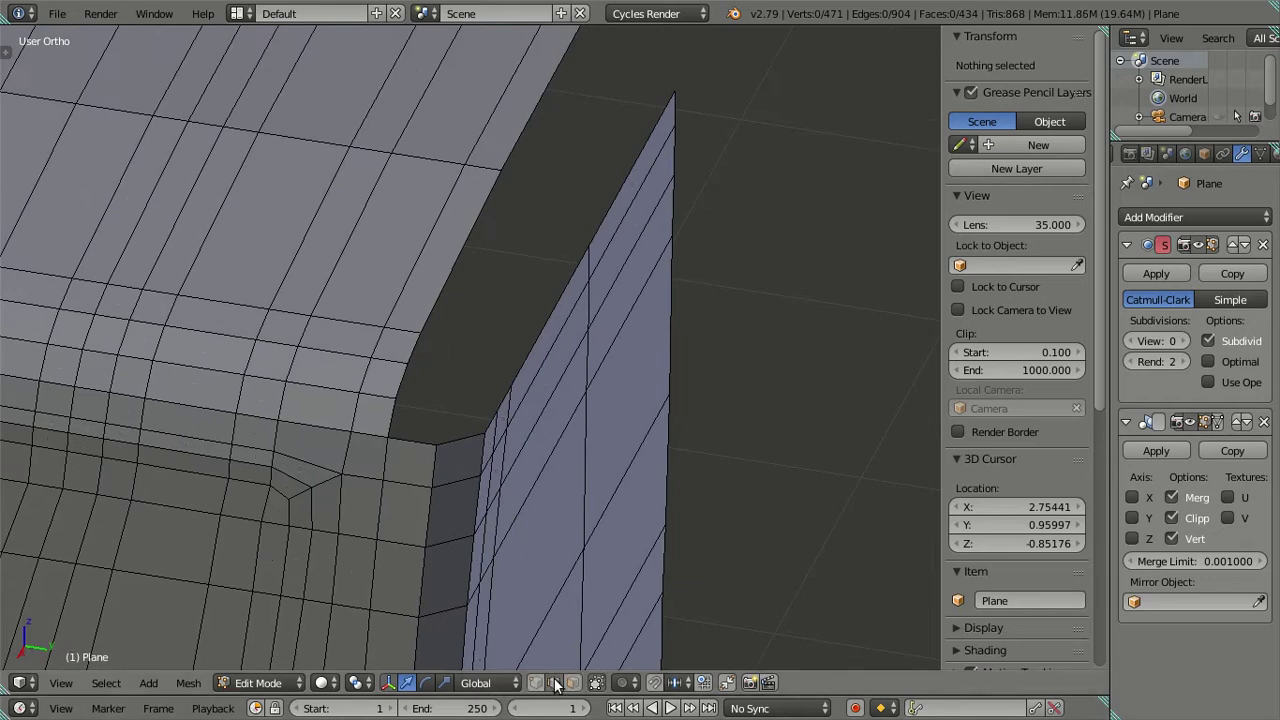
alt+right_click(407, 375)
middle_drag(407, 375, 457, 306)
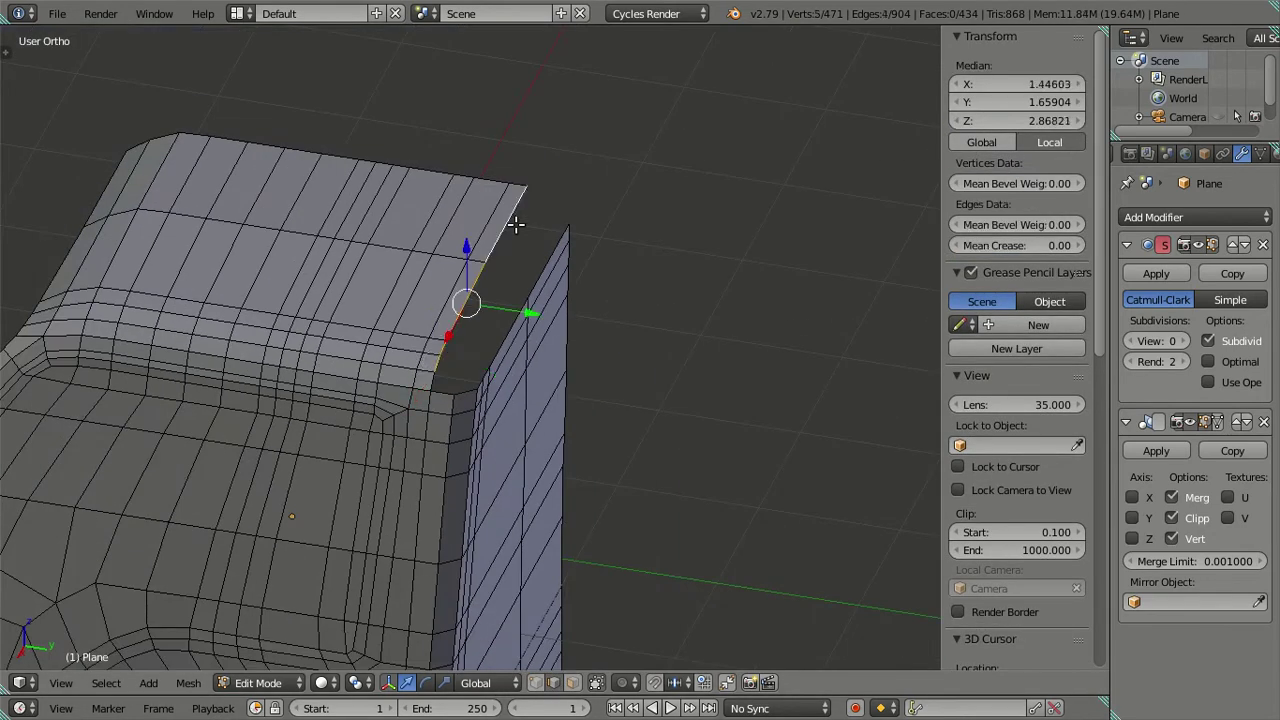
key(KP_3)
scroll(590, 334, up, 2)
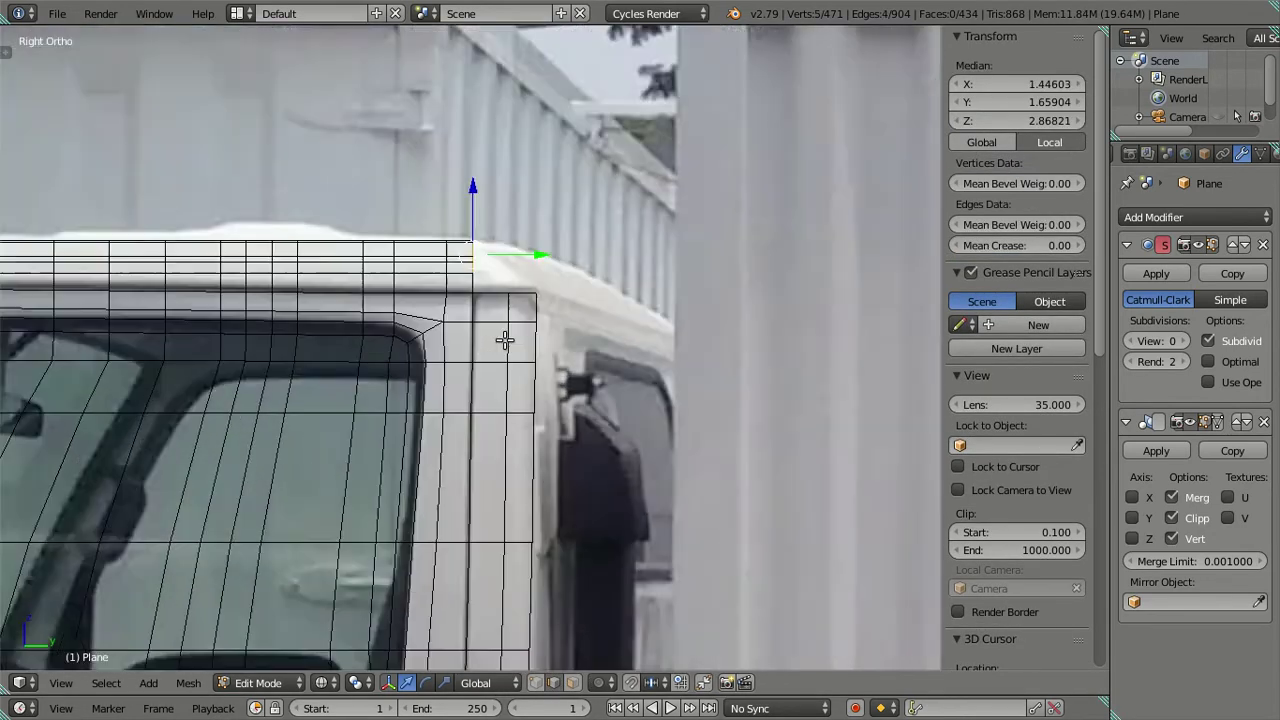
scroll(590, 334, up, 1)
mouse_move(576, 345)
middle_down()
mouse_move(461, 432)
mouse_move(443, 399)
middle_up()
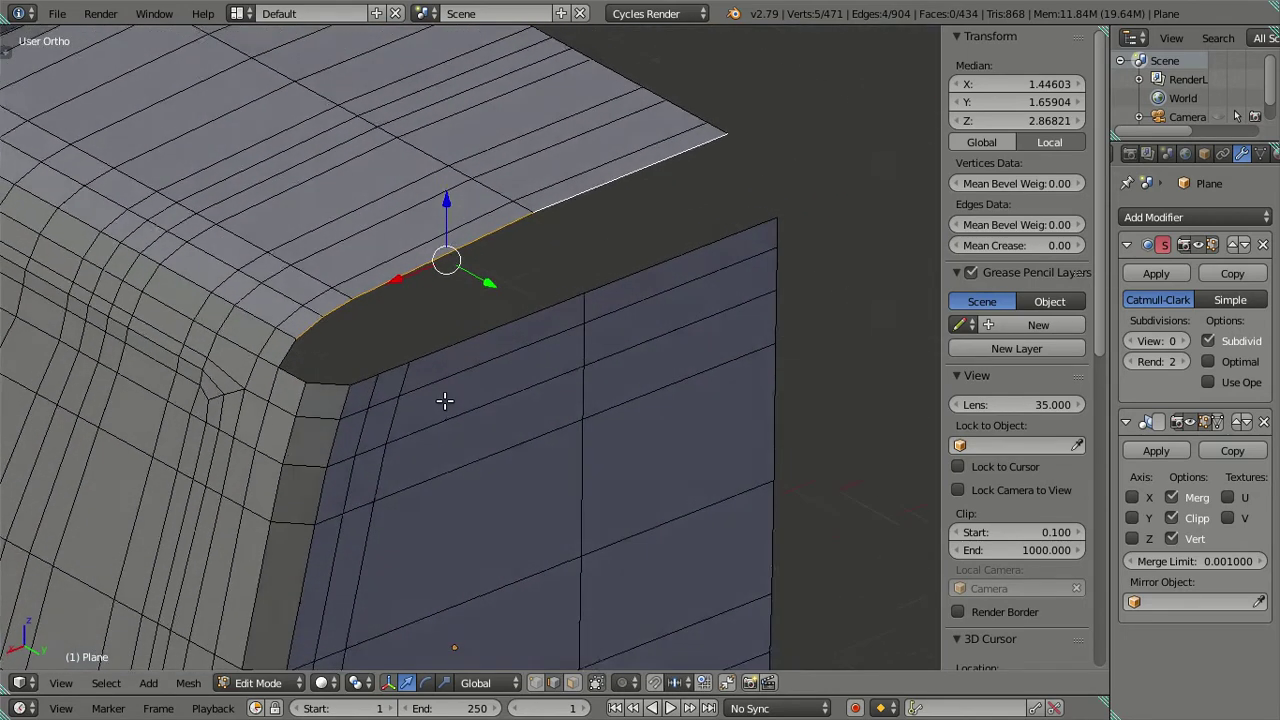
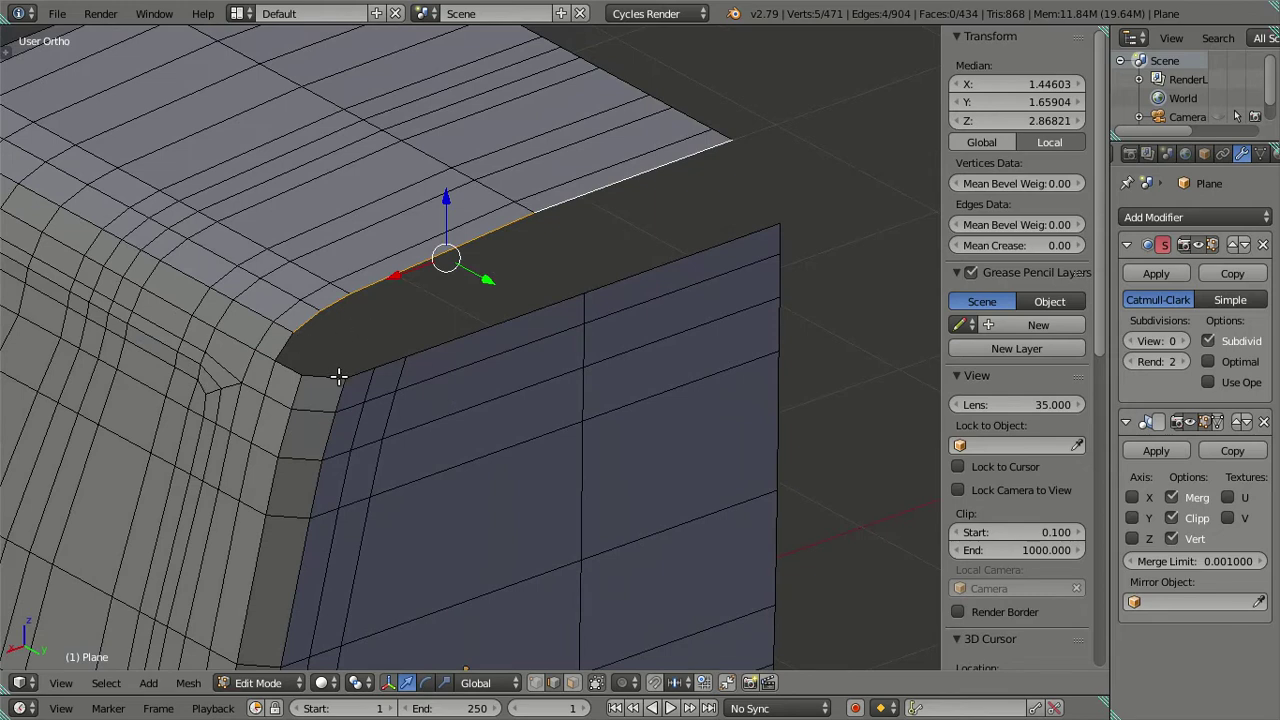
In the right side view, extrude the front top edge forward along Y and lower it along Z
shift+click(306, 326)
mouse_move(314, 326)
middle_down()
mouse_move(306, 363)
mouse_move(403, 411)
middle_up()
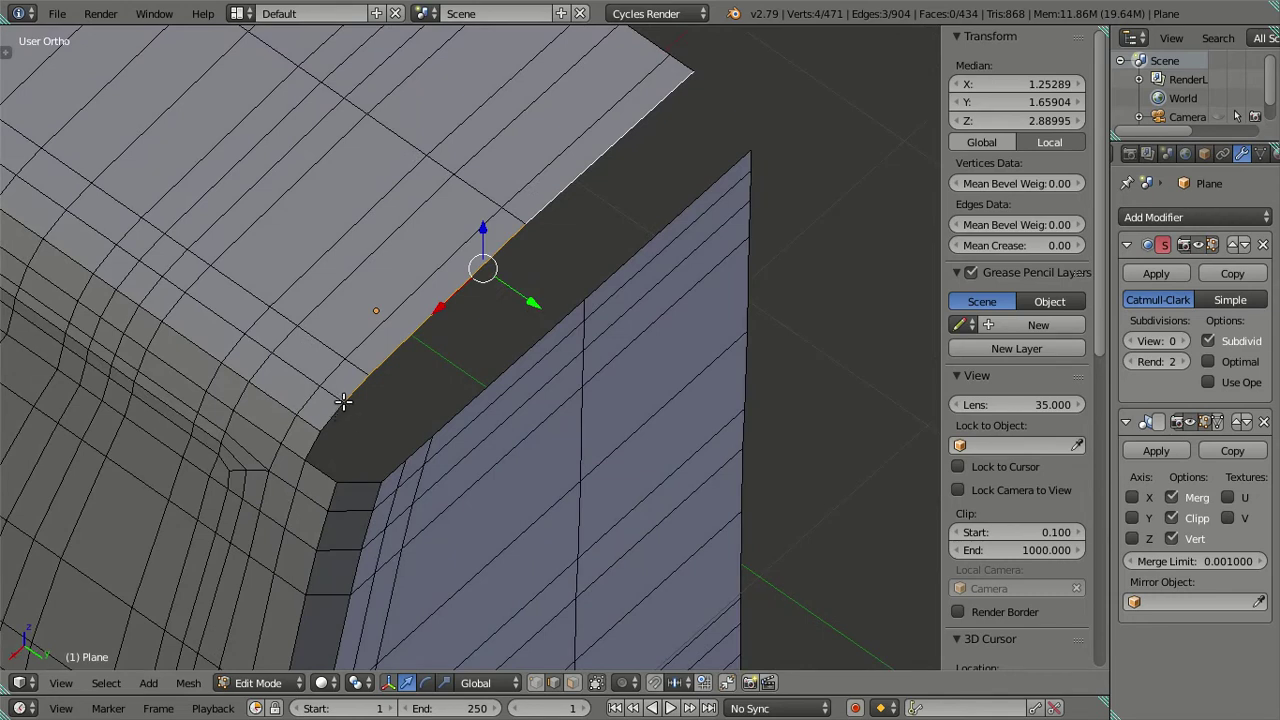
key(KP_3)
key(e)
right_click(632, 299)
key(g)
key(y)
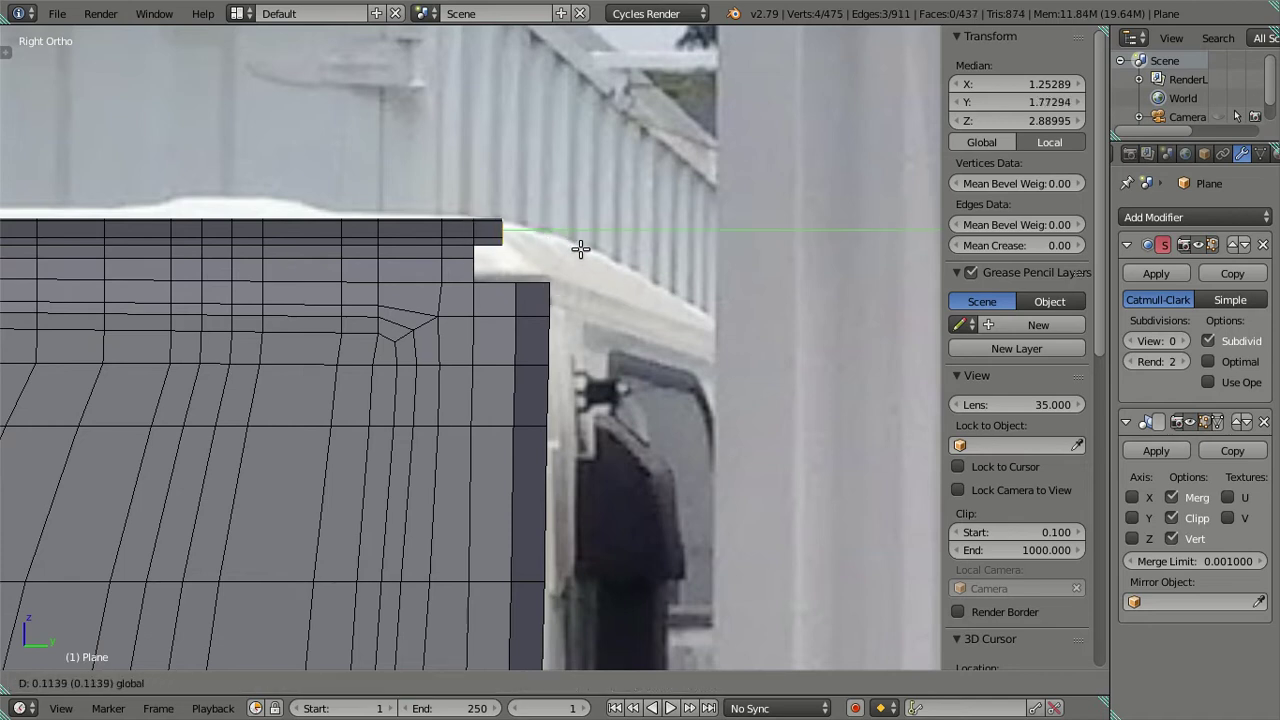
click(545, 200)
key(g)
key(z)
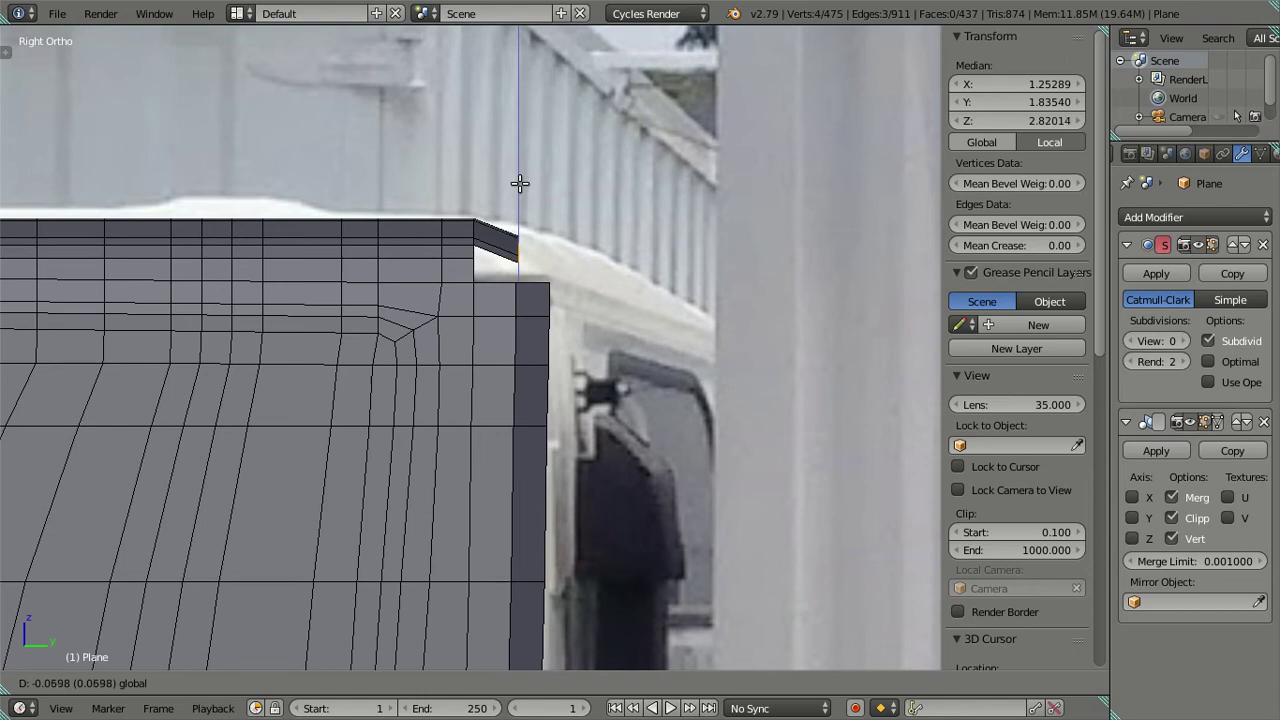
click(519, 183)
key(a)
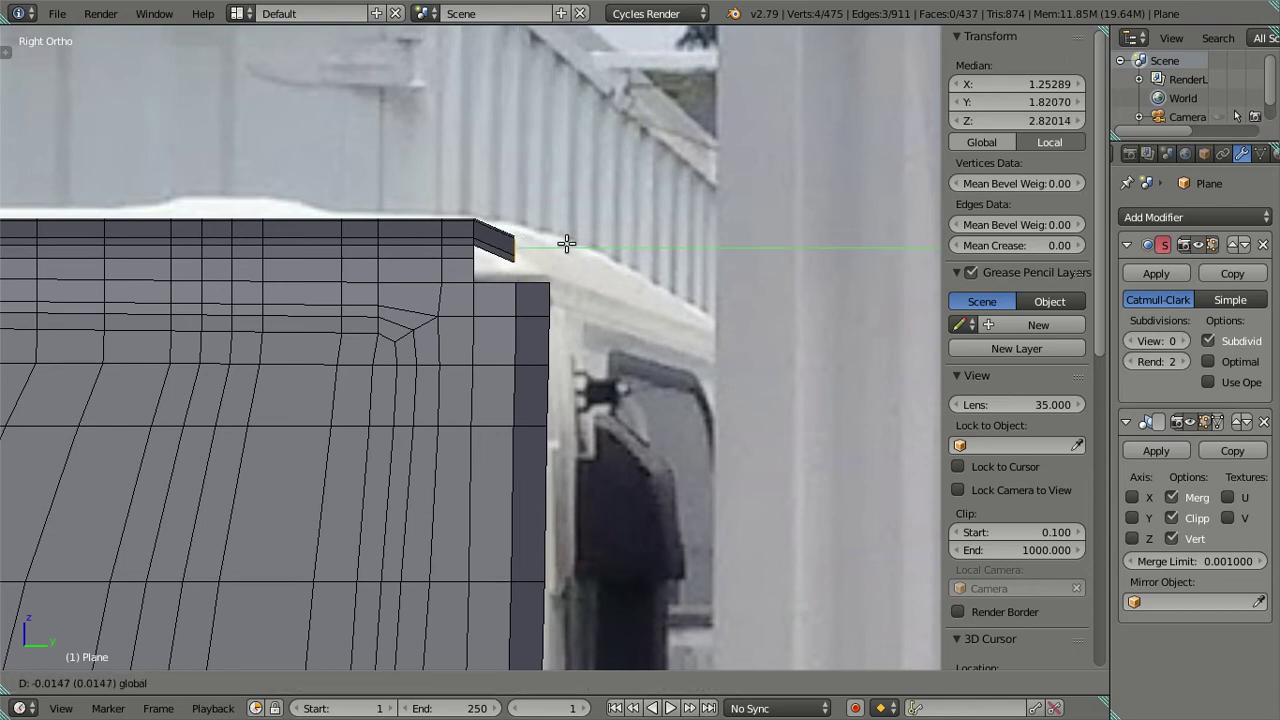
mouse_move(573, 311)
middle_down()
mouse_move(466, 380)
mouse_move(380, 346)
mouse_move(332, 358)
mouse_move(346, 394)
mouse_move(403, 346)
mouse_move(355, 383)
mouse_move(394, 429)
mouse_move(431, 405)
mouse_move(403, 413)
middle_up()
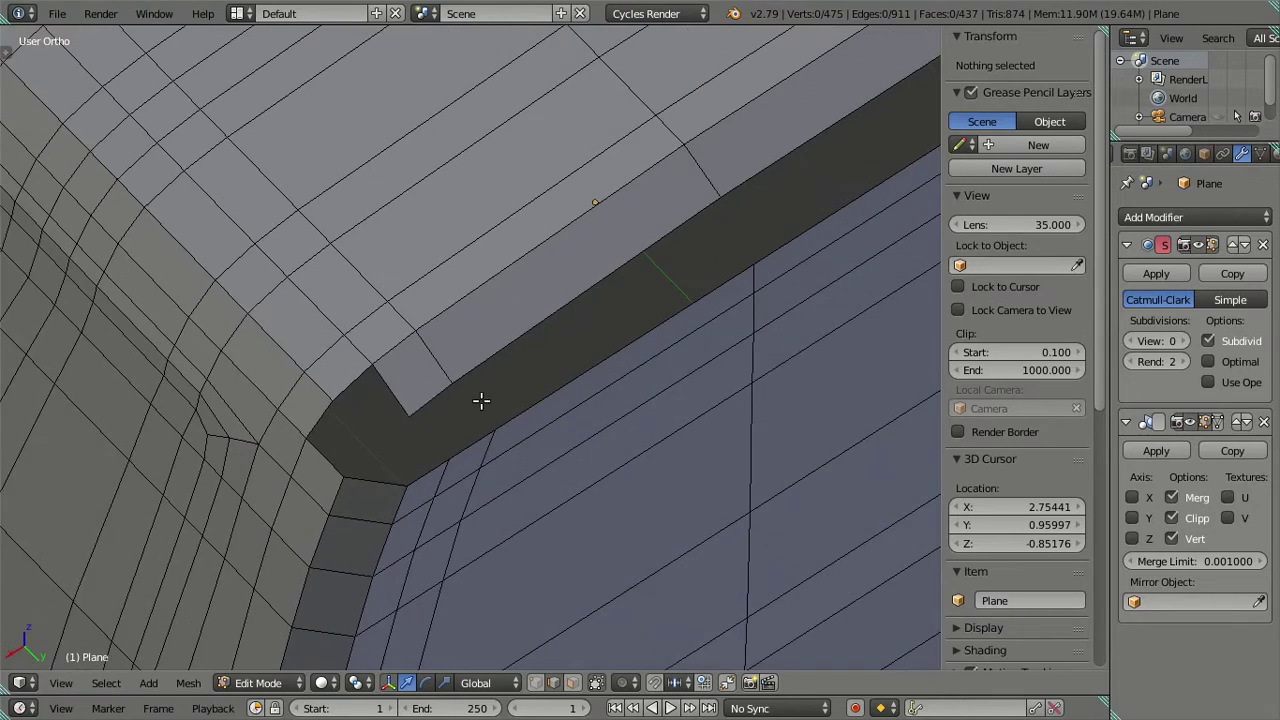
Undo that extrusion and redo it, pushing the new strip forward and slightly down
key(ctrl+z)
key(ctrl+z)
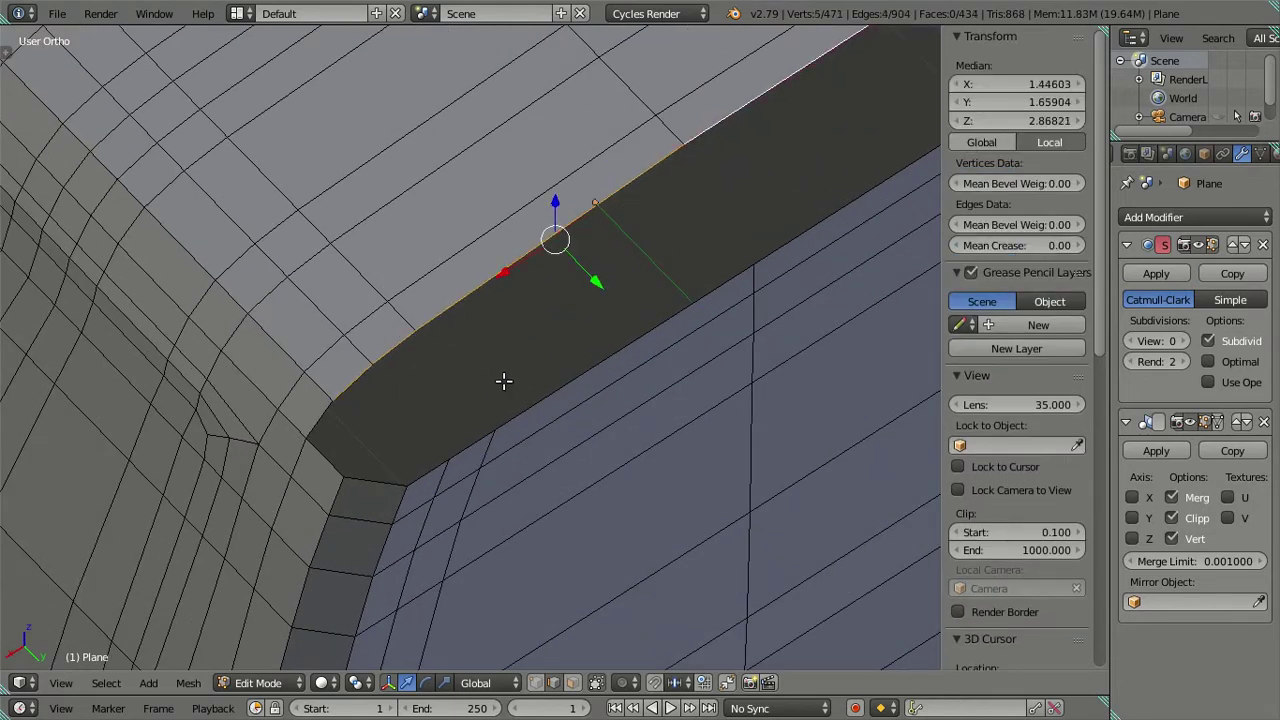
key(KP_3)
key(e)
key(z)
key(y)
click(584, 279)
key(g)
key(z)
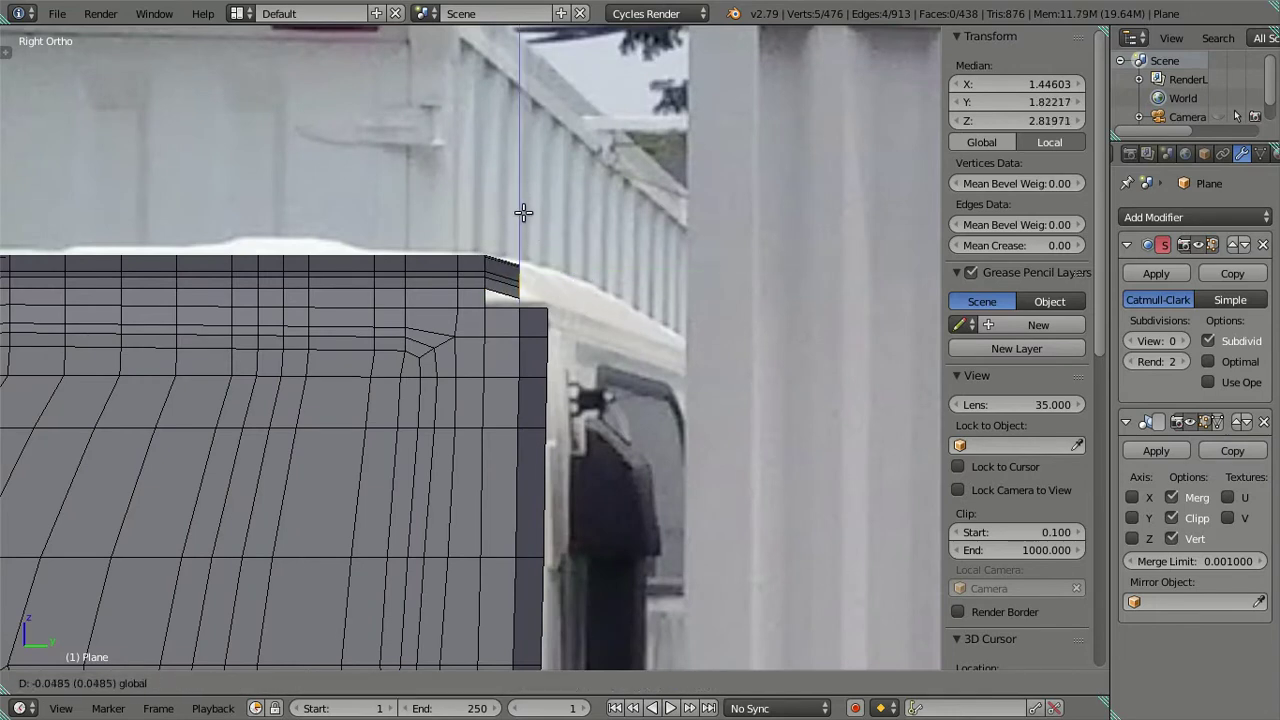
click(527, 213)
Select the corner faces of the new strip to inspect them
key(a)
mouse_move(594, 334)
middle_down()
mouse_move(514, 400)
mouse_move(434, 423)
mouse_move(360, 400)
mouse_move(506, 640)
middle_up()
scroll(394, 416, up, 3)
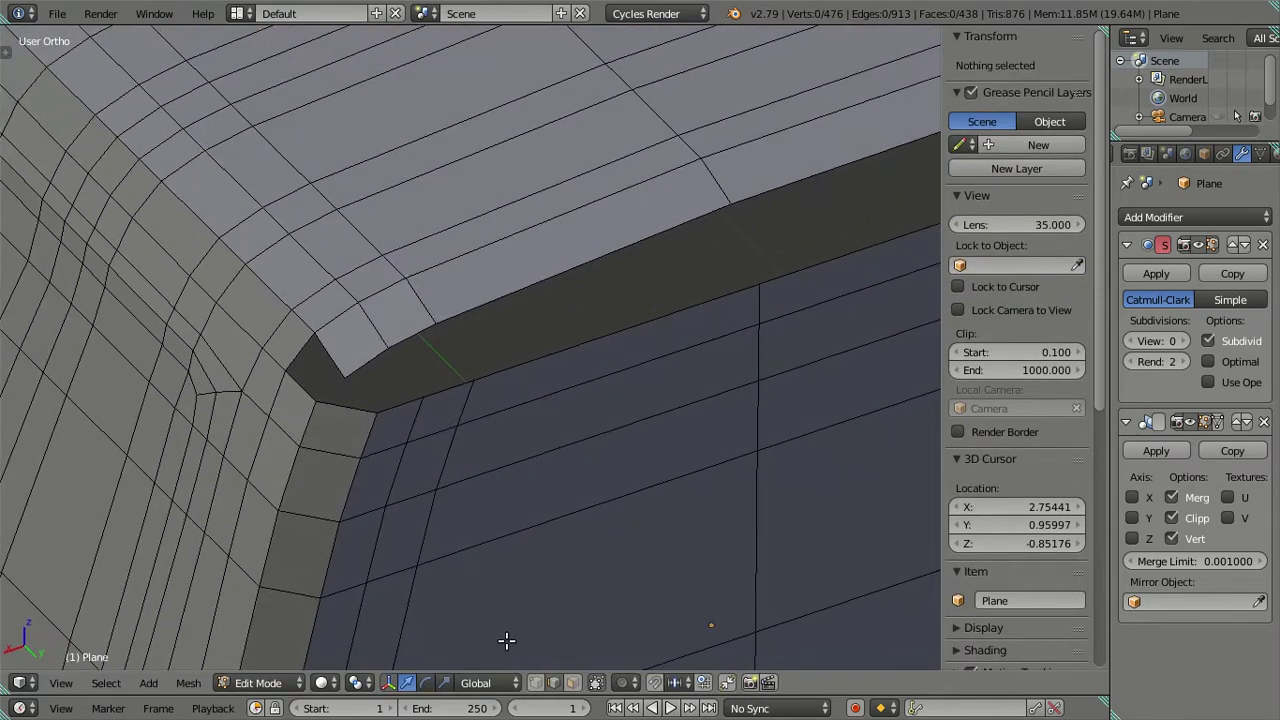
click(302, 405)
ctrl+click(318, 340)
mouse_move(494, 393)
middle_down()
mouse_move(484, 406)
mouse_move(506, 357)
mouse_move(560, 356)
mouse_move(494, 377)
mouse_move(434, 366)
mouse_move(388, 307)
mouse_move(489, 409)
mouse_move(590, 447)
mouse_move(573, 459)
middle_up()
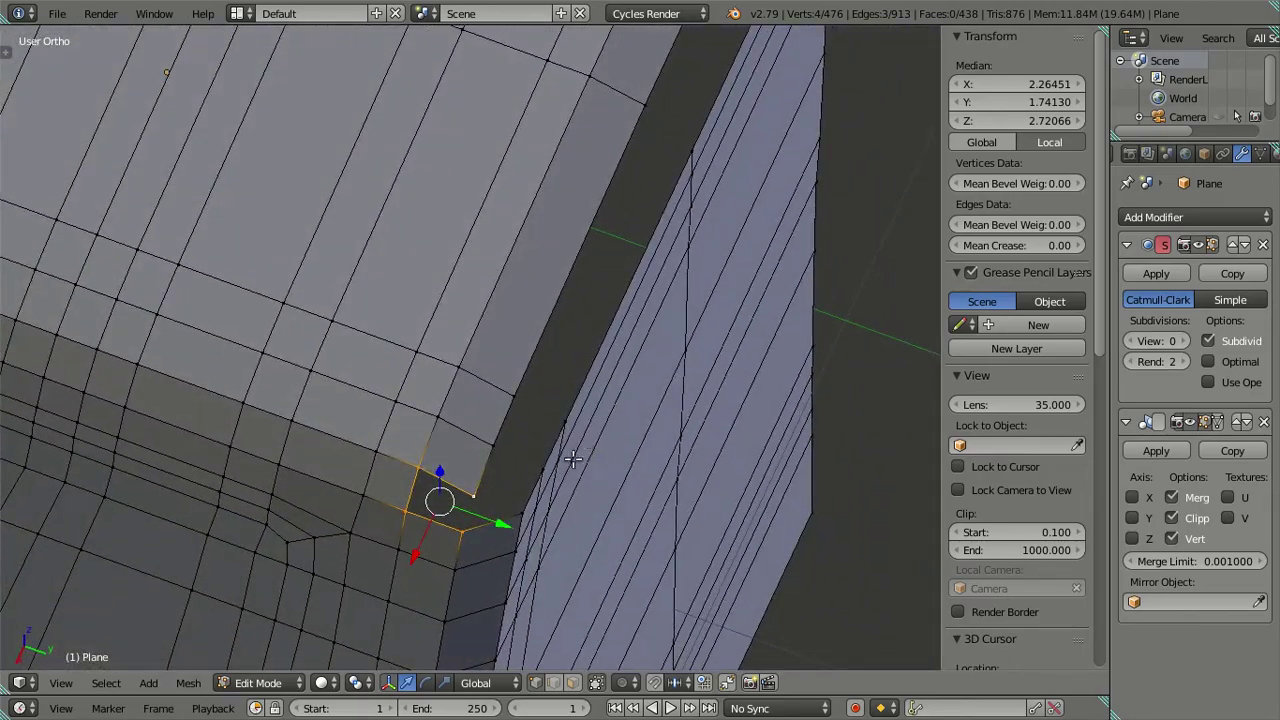
Move the strip's corner vertex in top view to chamfer it, then raise it along Z
right_click(471, 492)
key(KP_7)
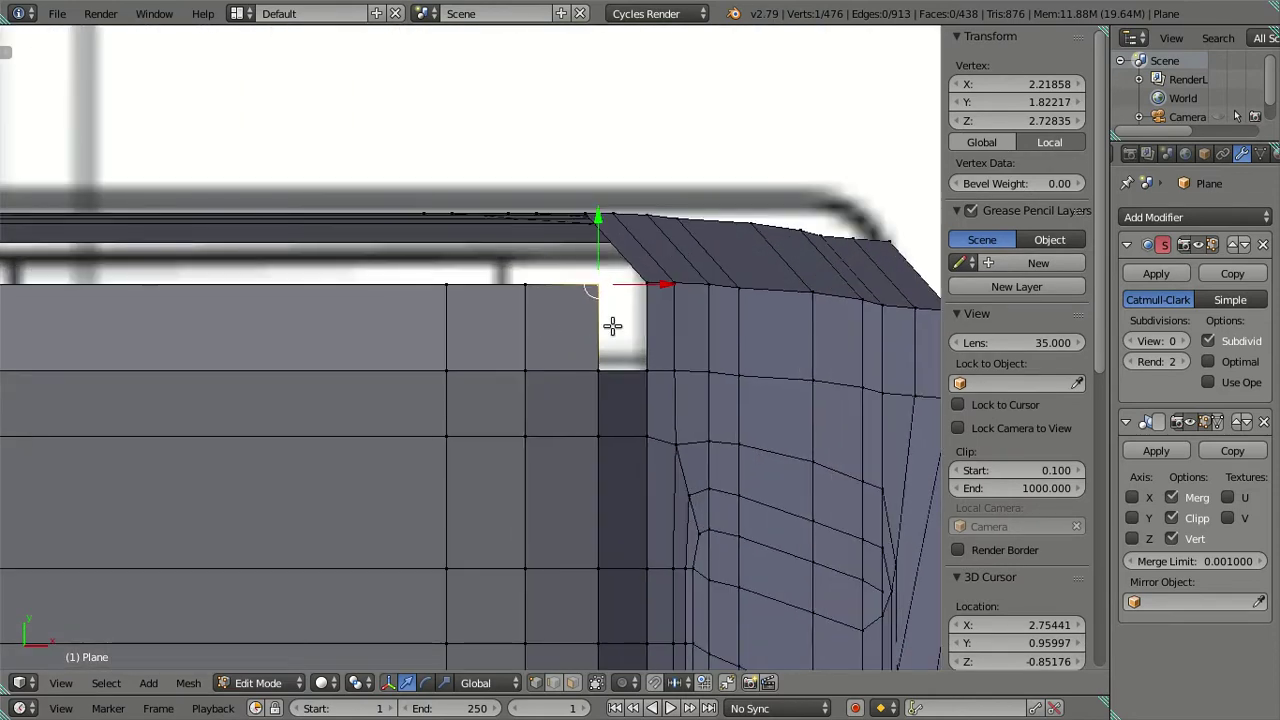
key(g)
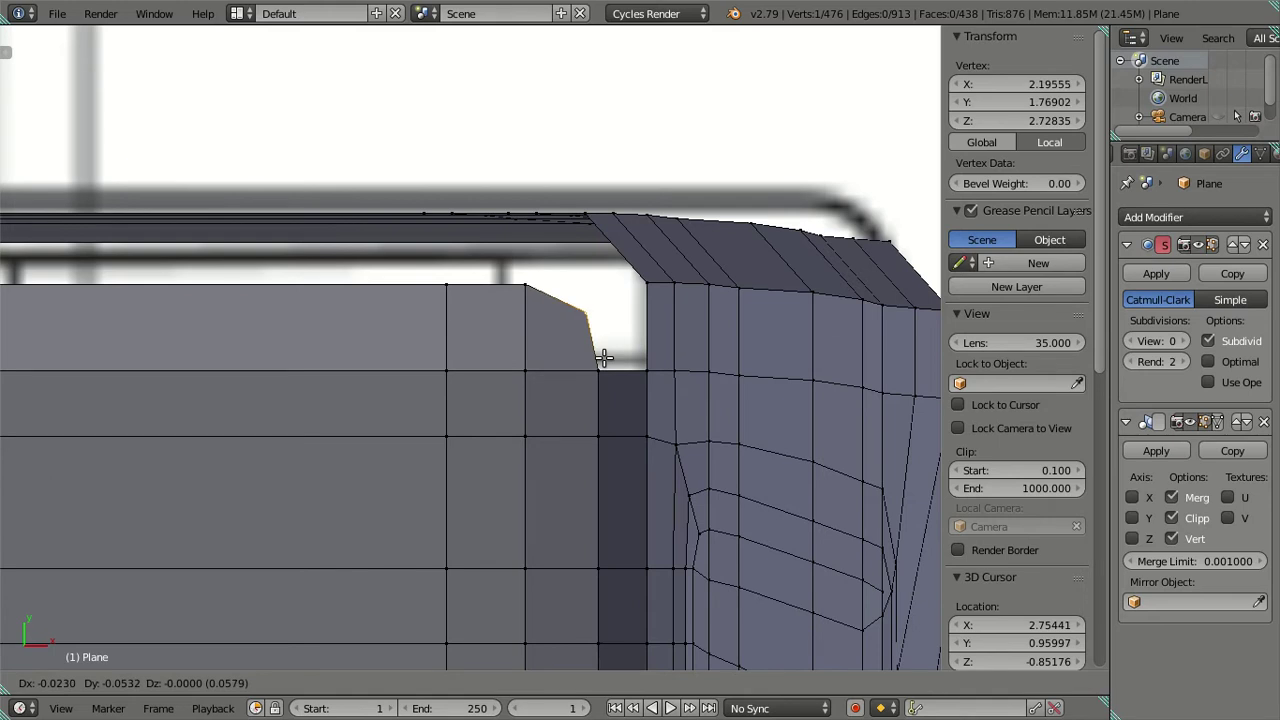
click(604, 351)
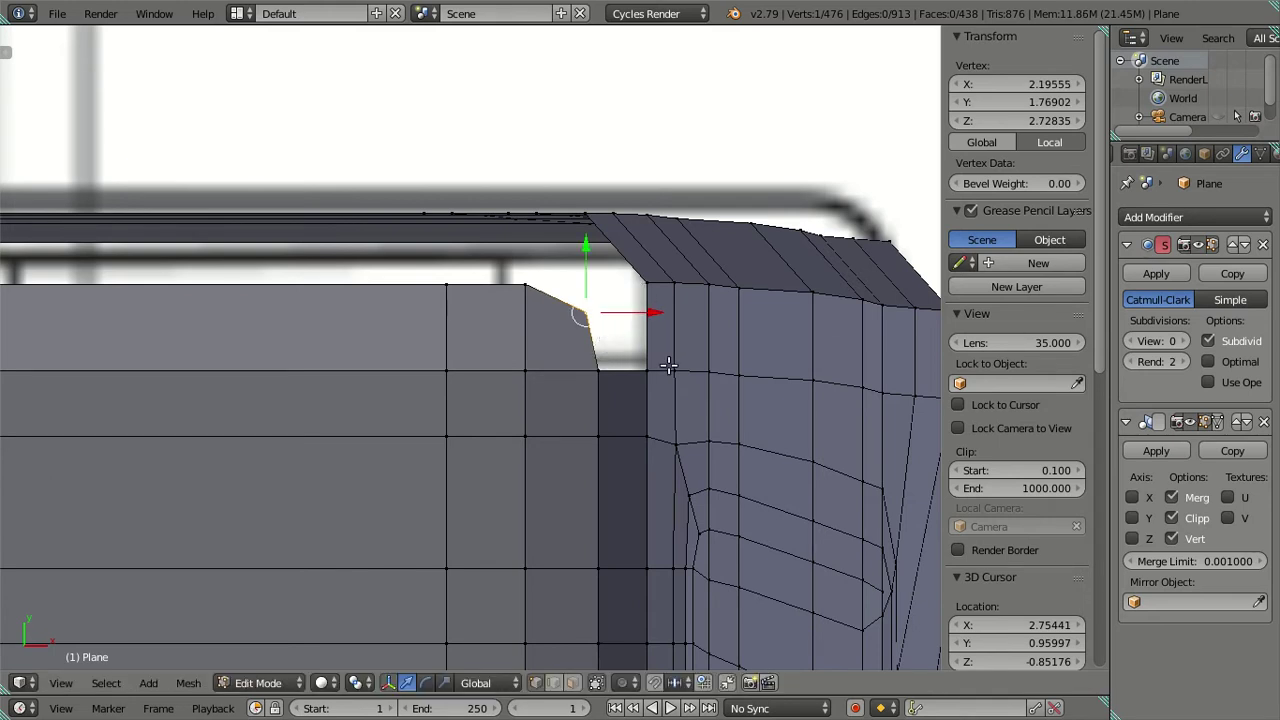
middle_drag(601, 319, 531, 153)
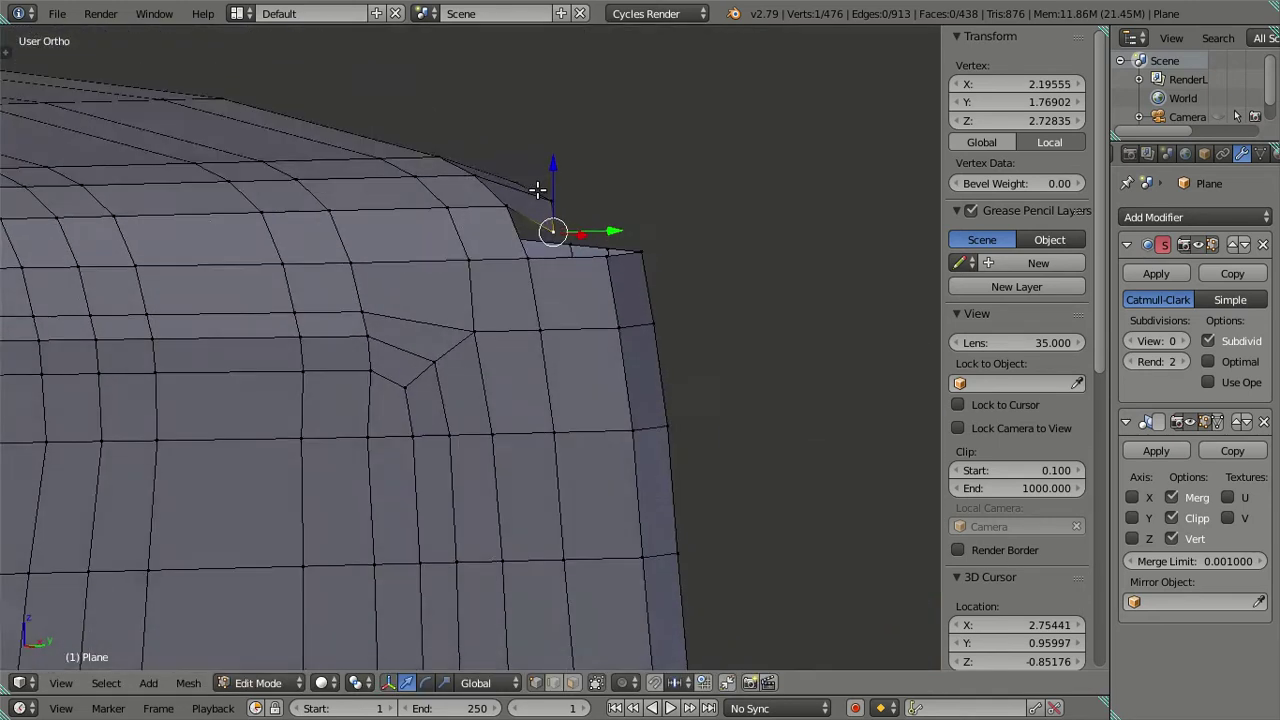
key(g)
key(z)
click(553, 146)
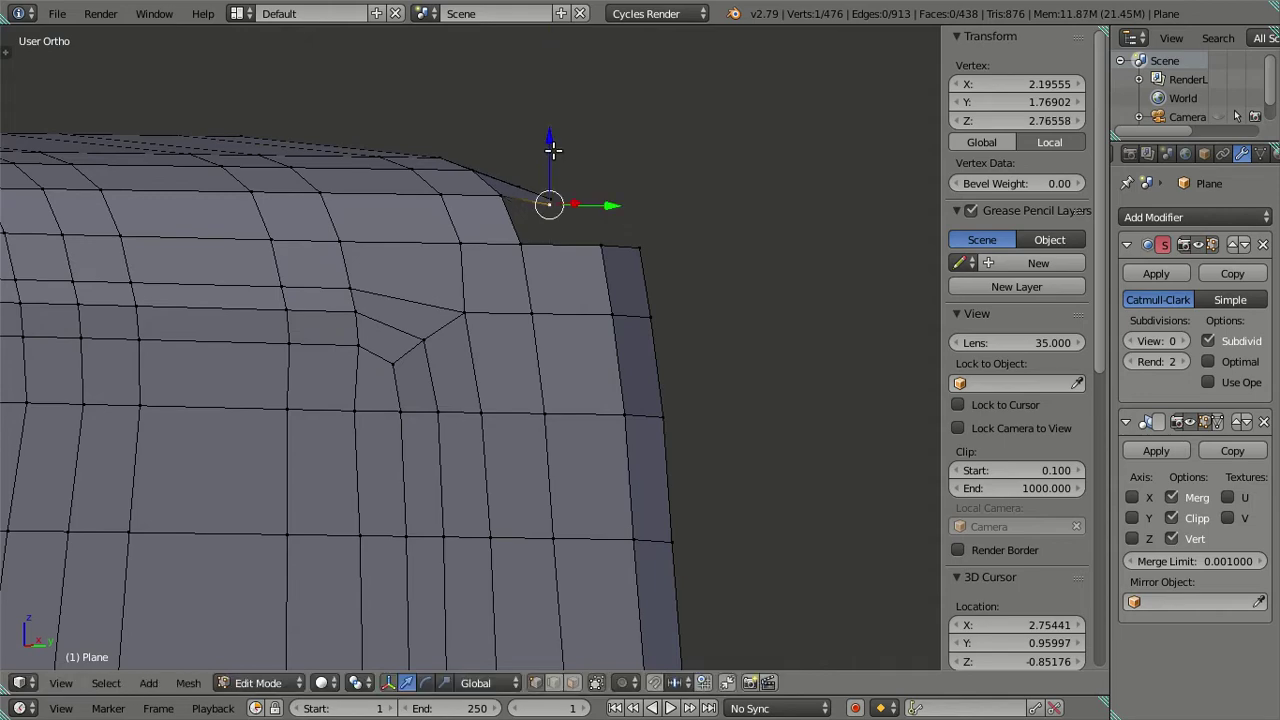
Fill the gap at that corner with a new face from the surrounding vertices
key(KP_3)
mouse_move(552, 309)
middle_down()
mouse_move(289, 371)
mouse_move(311, 346)
mouse_move(376, 441)
mouse_move(409, 409)
mouse_move(517, 371)
mouse_move(514, 334)
mouse_move(442, 308)
mouse_move(463, 363)
middle_up()
key(a)
alt+right_click(442, 308)
key(f)
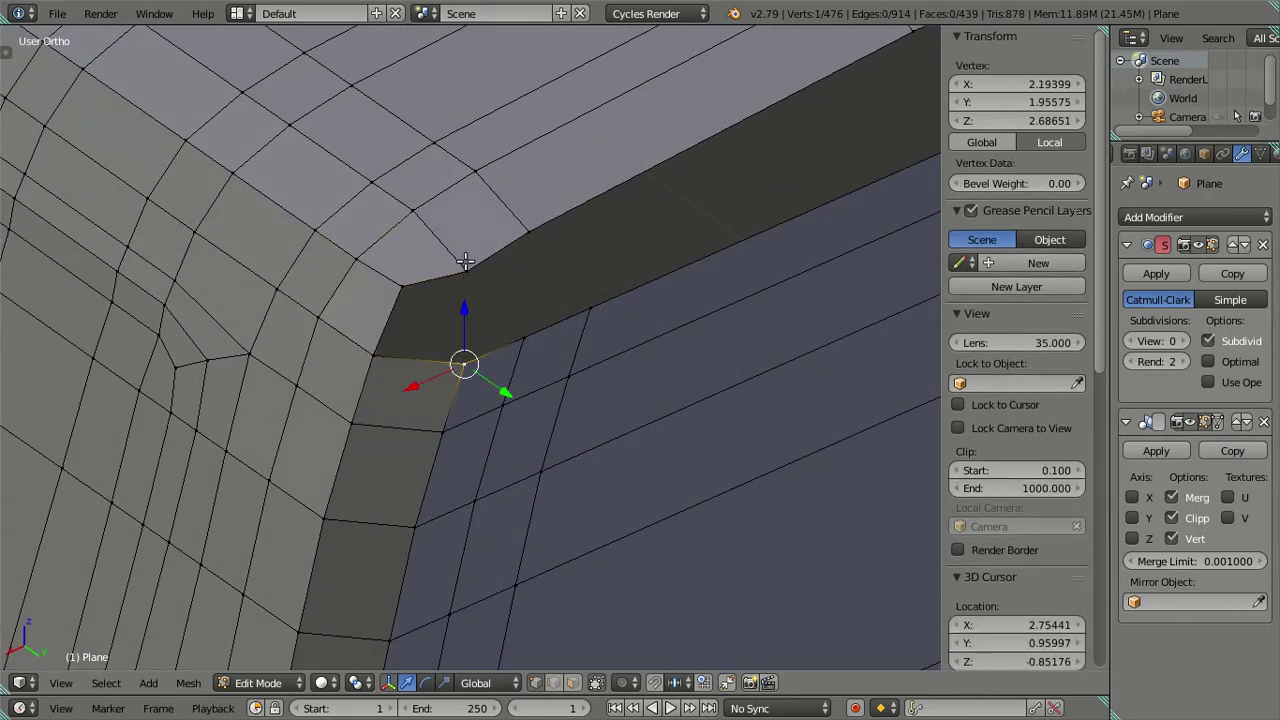
mouse_move(557, 329)
middle_down()
mouse_move(464, 349)
mouse_move(500, 340)
mouse_move(517, 283)
mouse_move(486, 440)
mouse_move(457, 417)
middle_up()
right_click(432, 358)
Dissolve the extra vertical edge loop on the front panel
alt+right_click(412, 393)
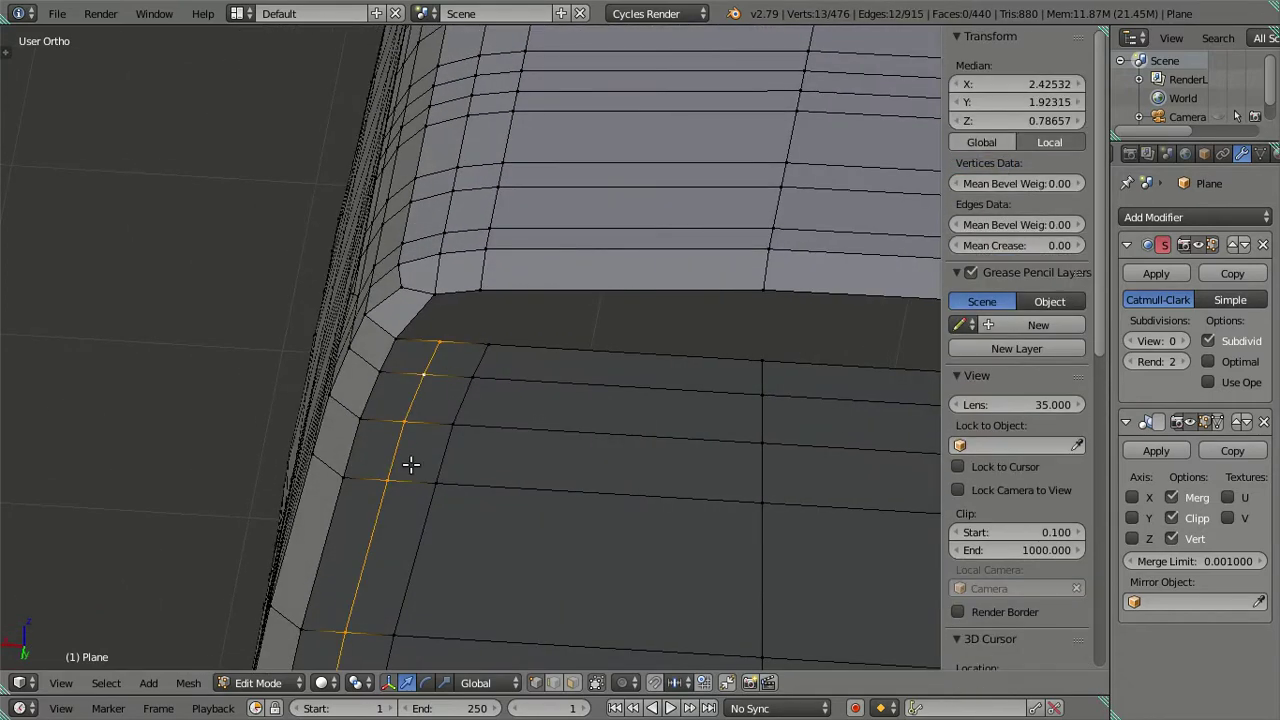
scroll(366, 481, down, 3)
middle_drag(366, 481, 366, 426)
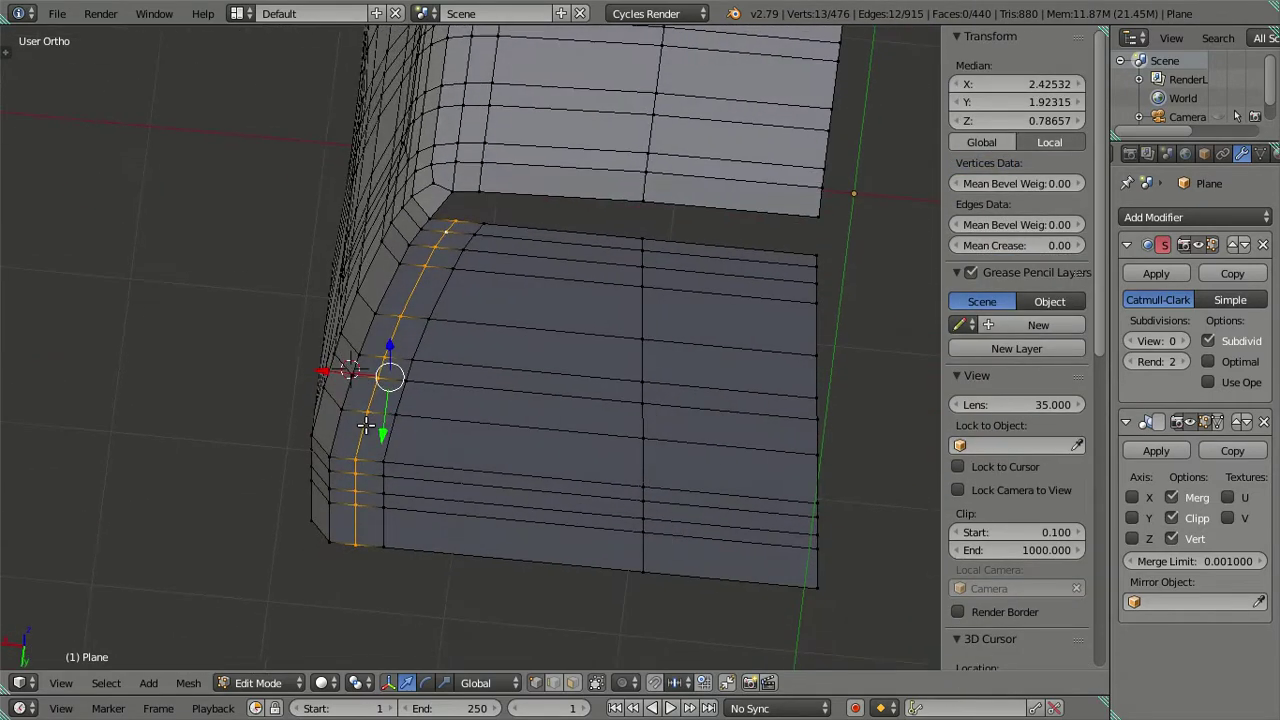
drag(323, 372, 328, 364)
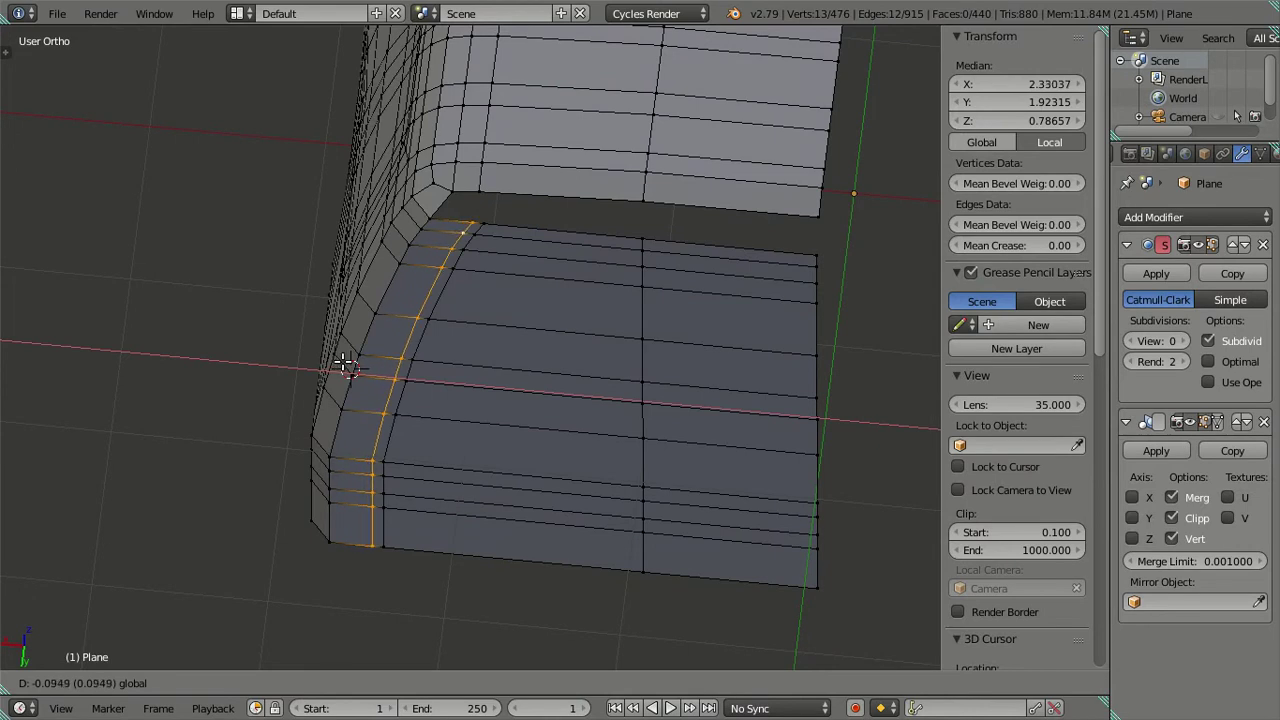
drag(343, 364, 345, 368)
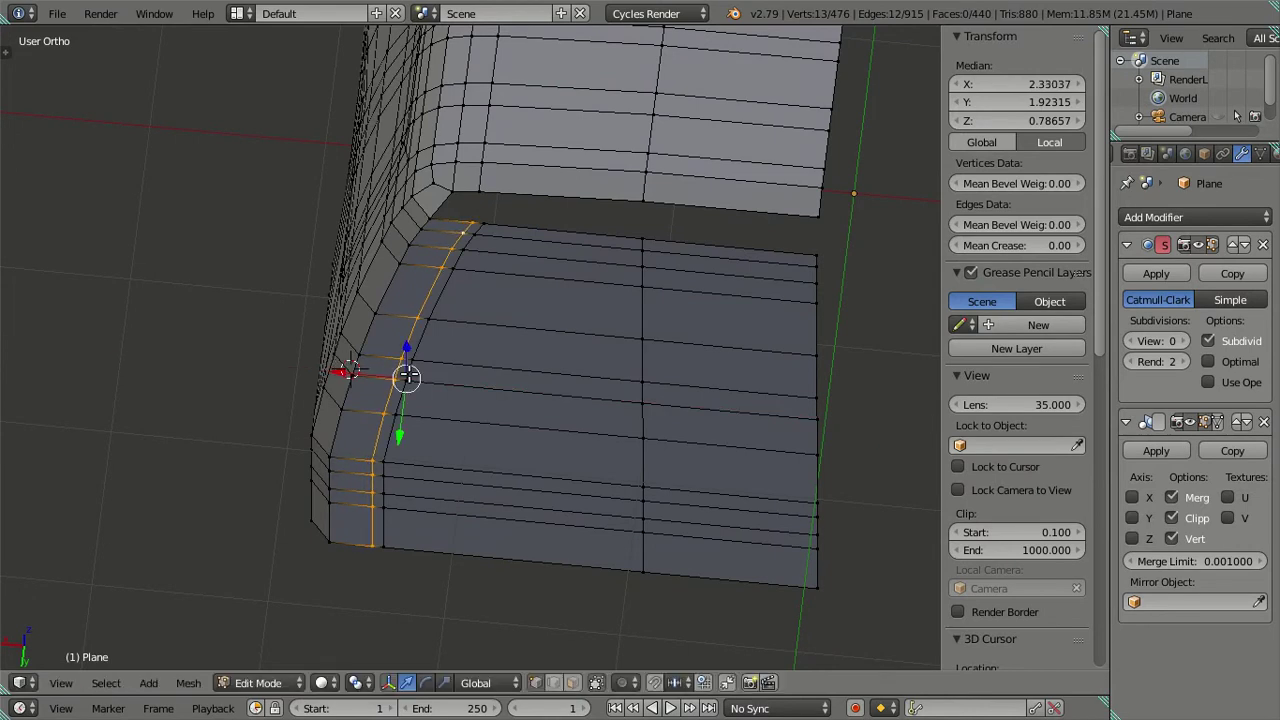
key(x)
click(505, 451)
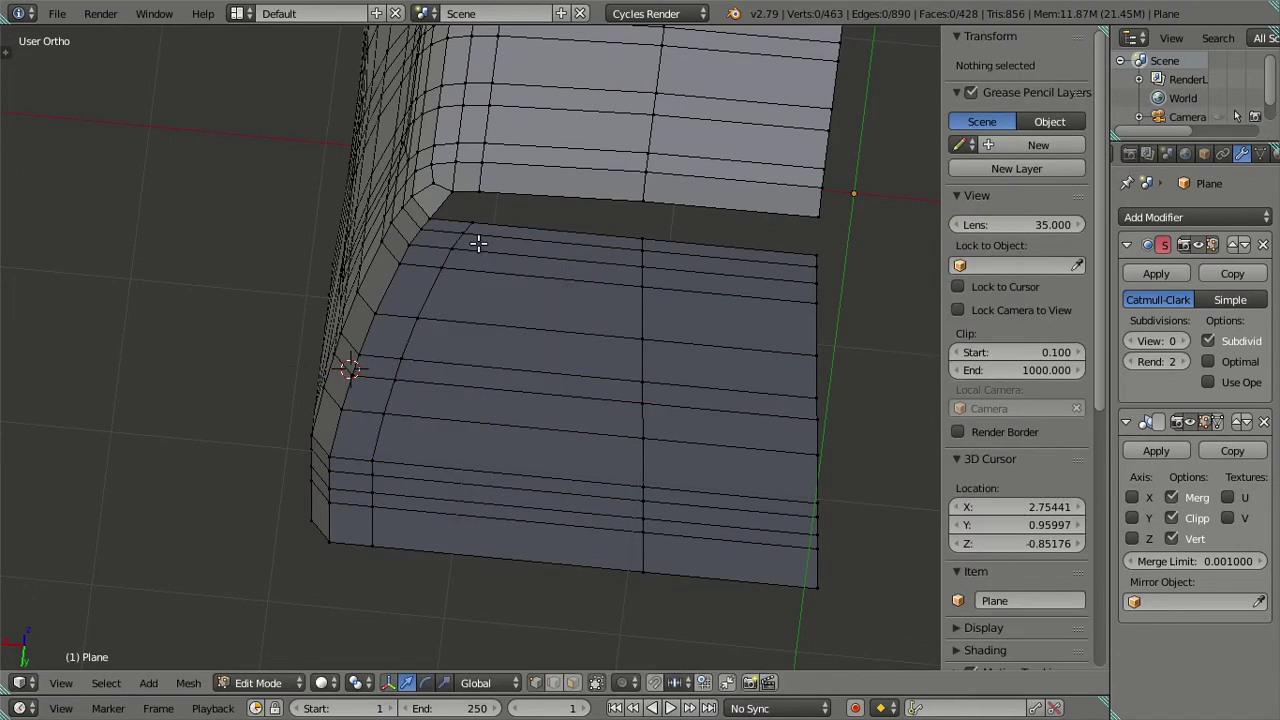
Select the strip's corner vertices and frame the view on them
scroll(397, 374, up, 2)
scroll(380, 343, up, 3)
right_click(364, 342)
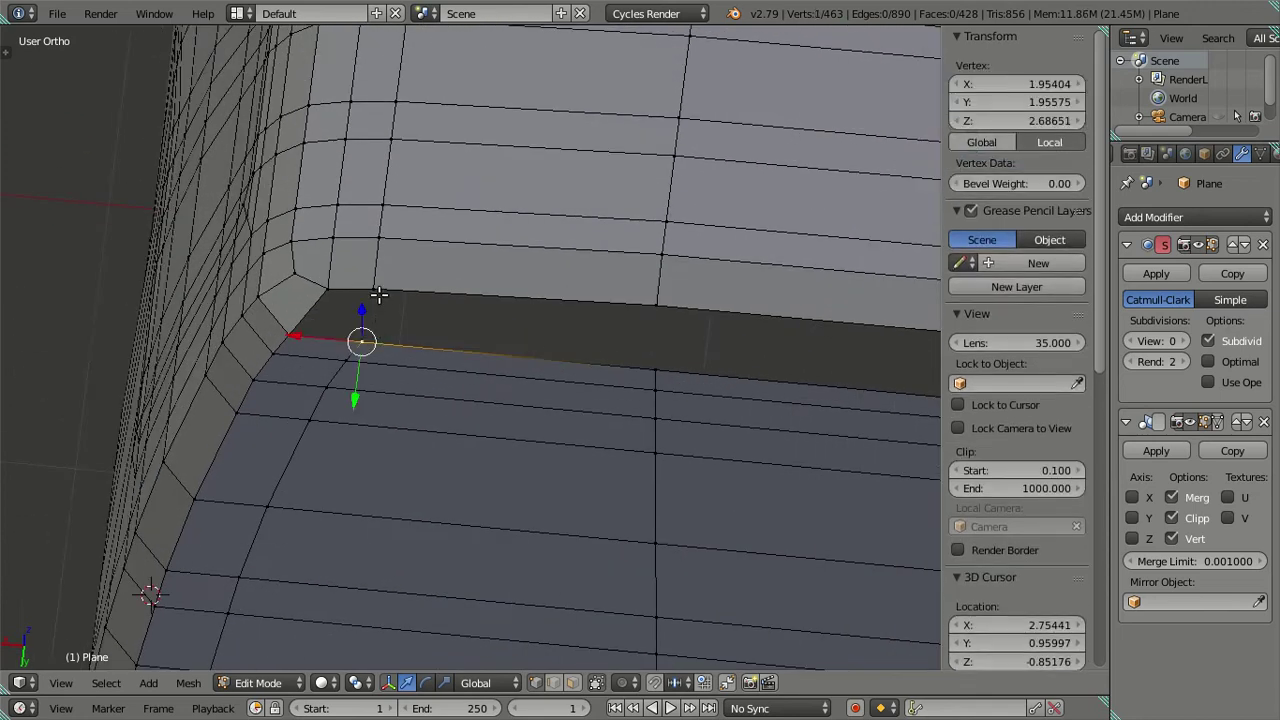
ctrl+right_click(380, 294)
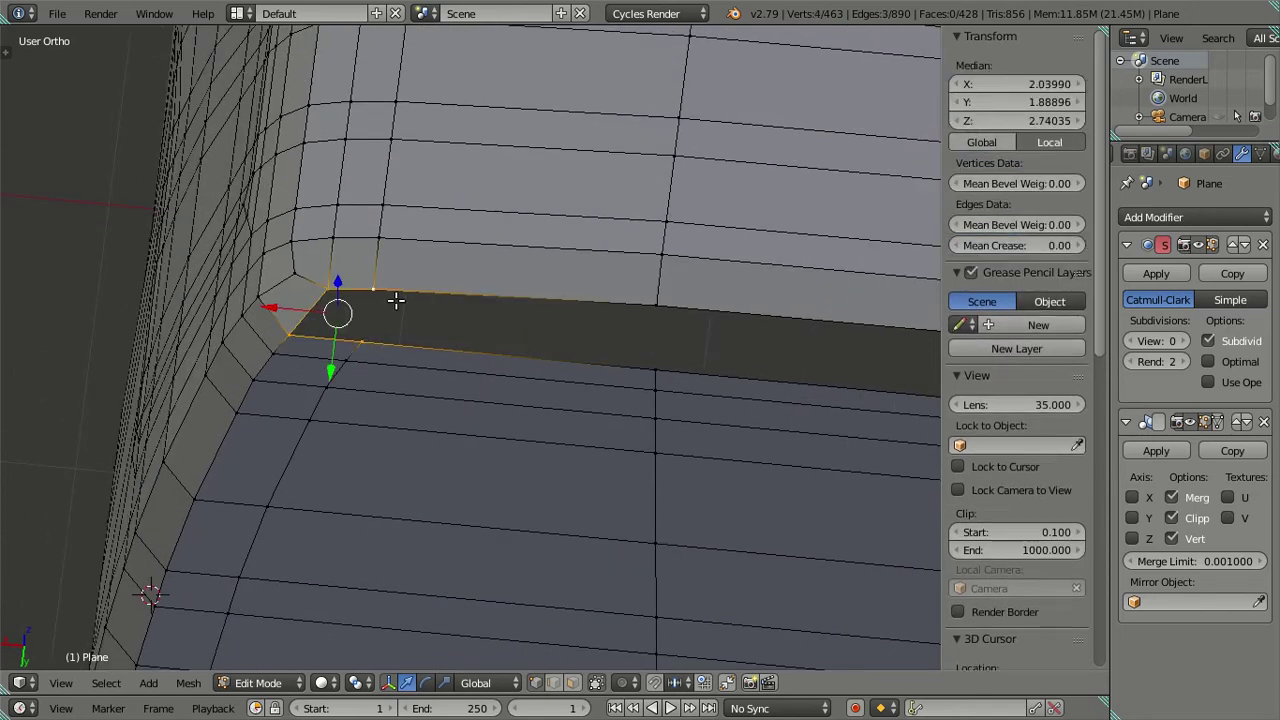
right_click(654, 303)
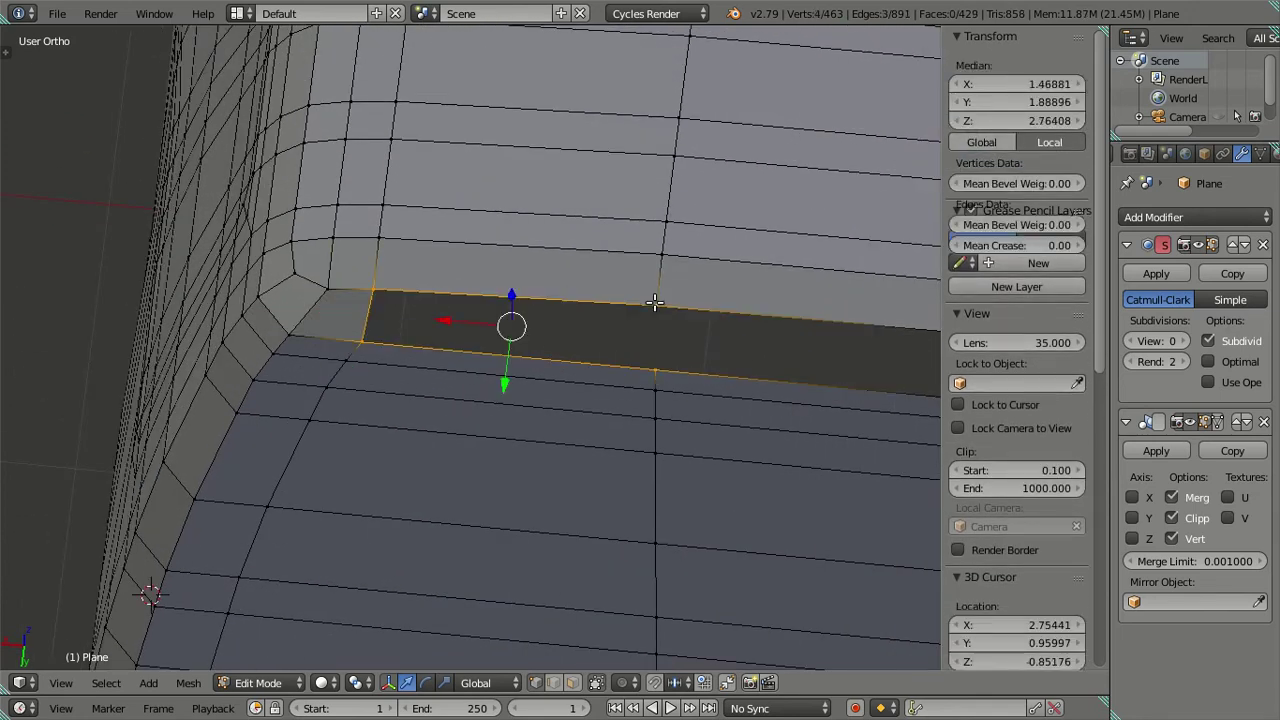
key(KP_Decimal)
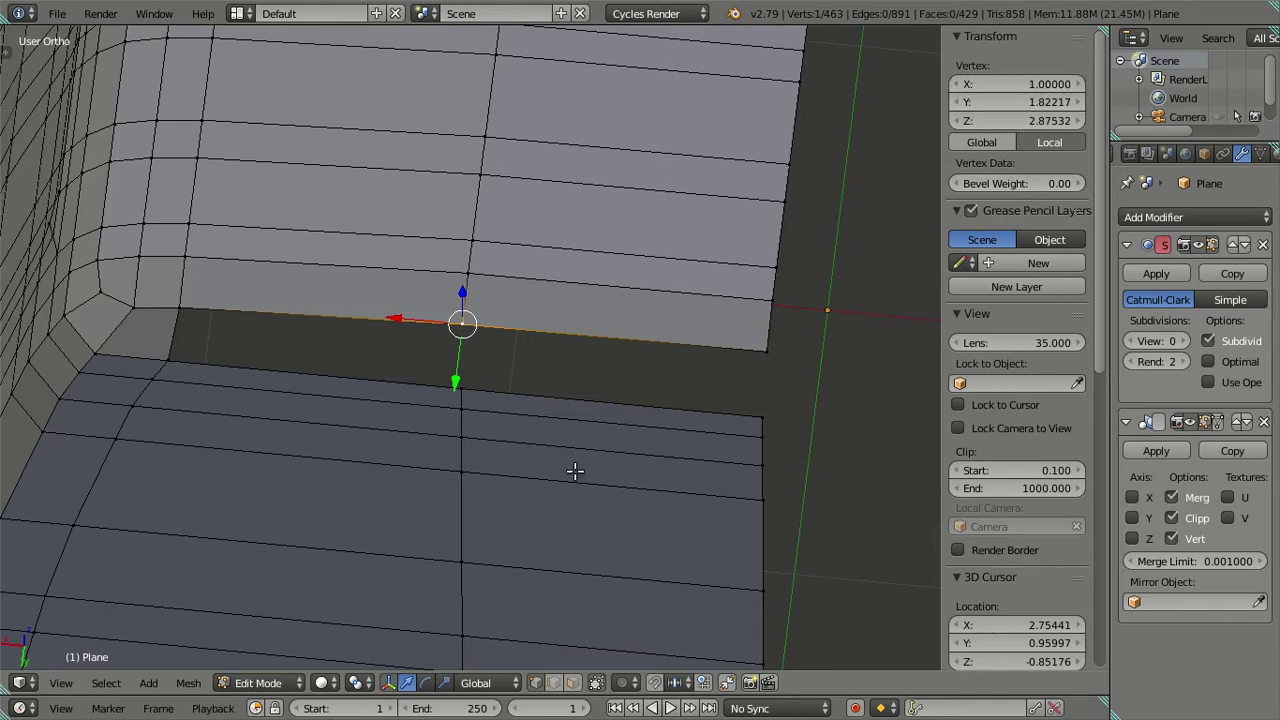
Fill the left and right gaps between the top strip and front panel with faces
key(a)
alt+right_click(463, 492)
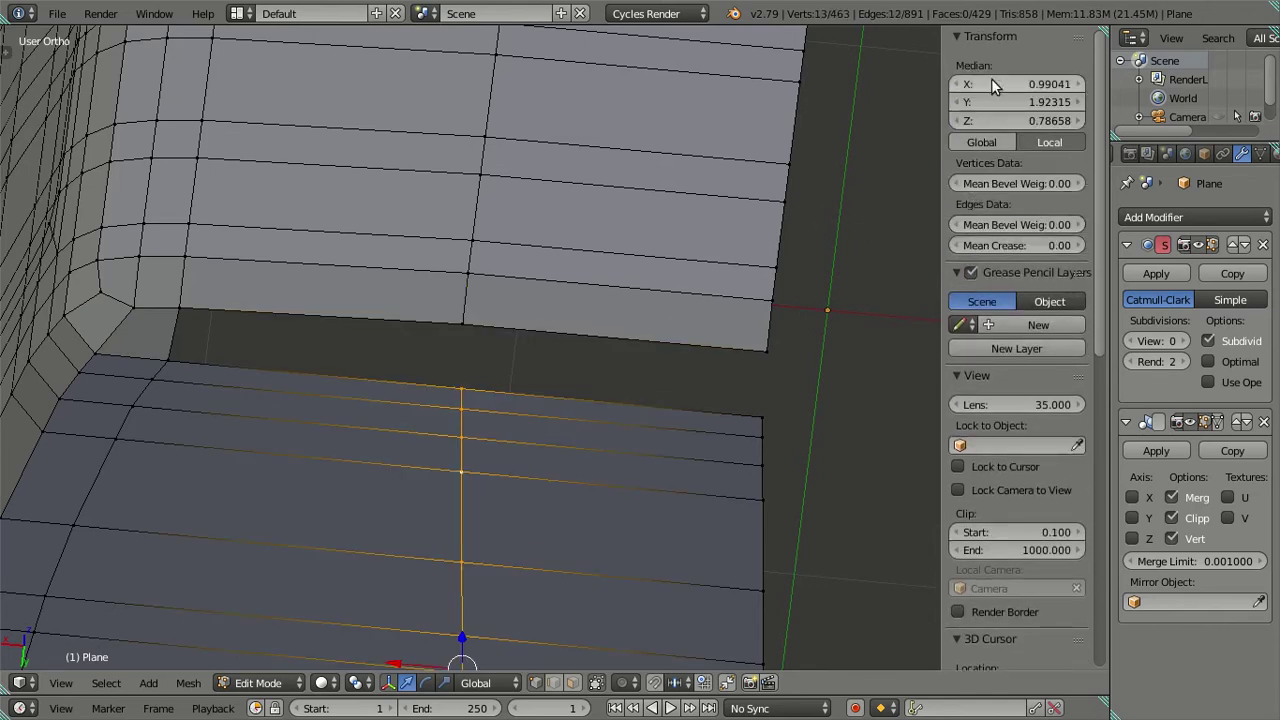
key(a)
right_click(458, 389)
ctrl+right_click(461, 331)
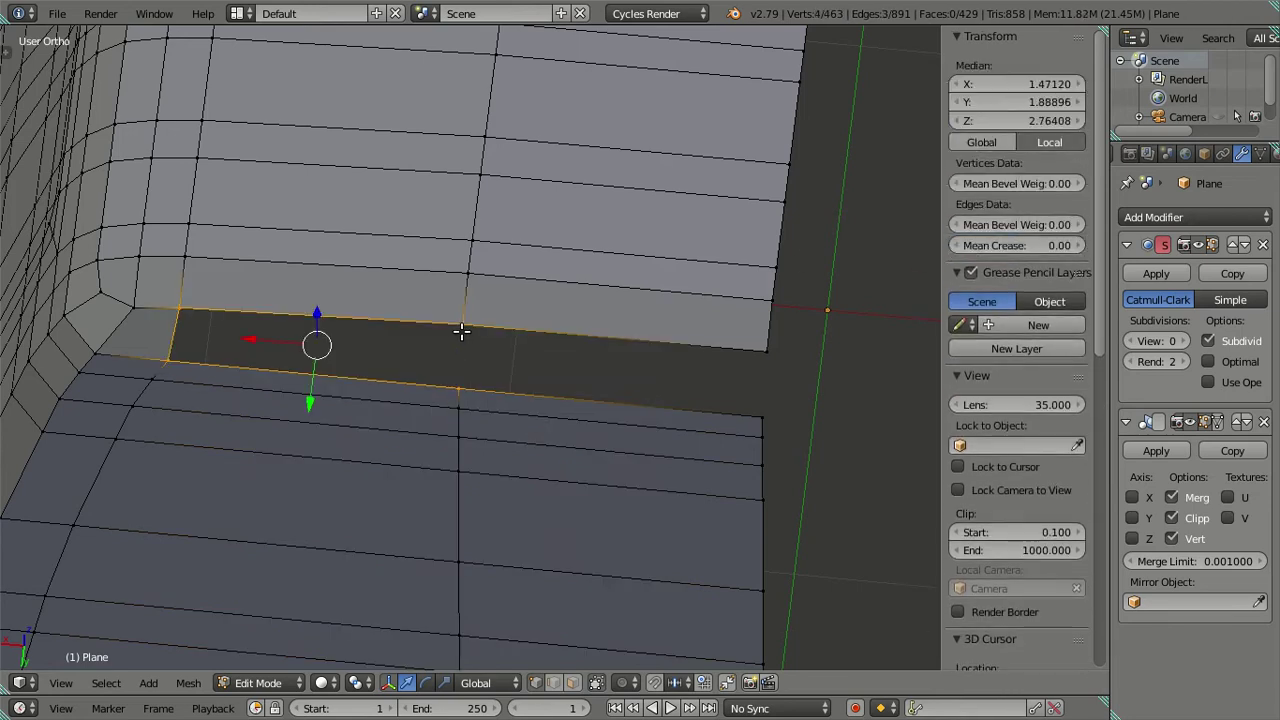
key(f)
right_click(767, 418)
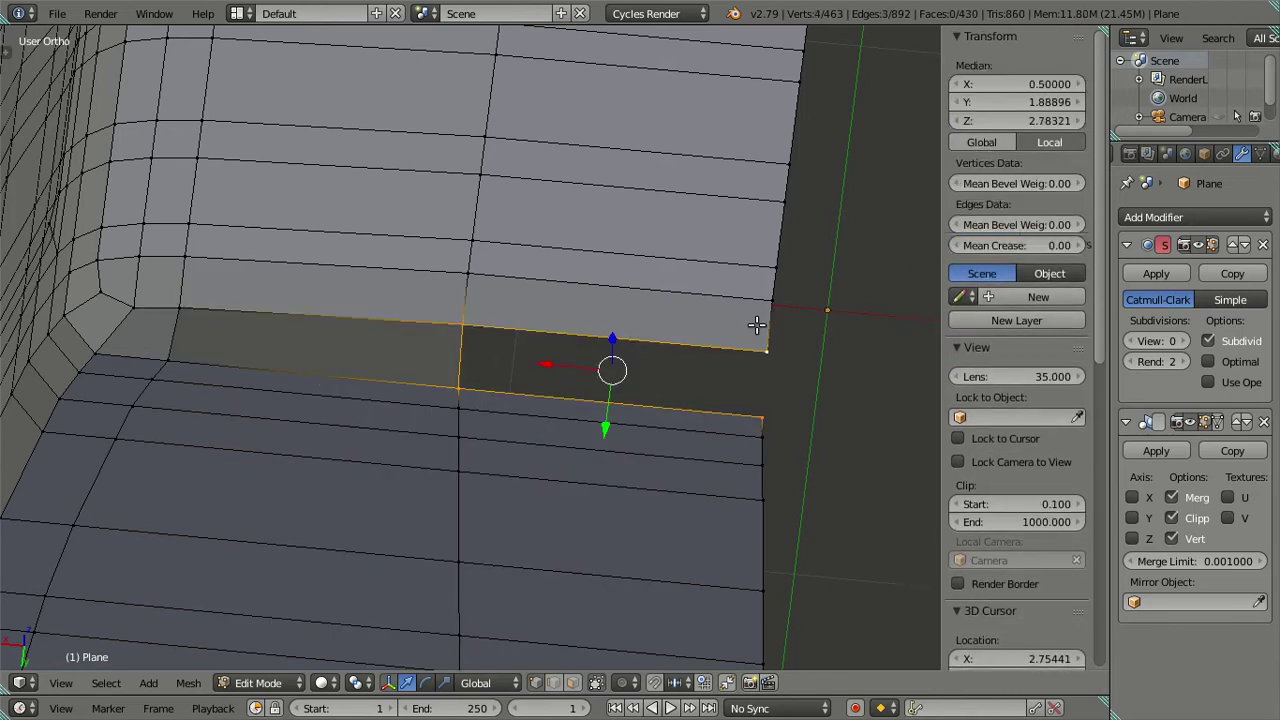
key(f)
key(a)
scroll(363, 386, down, 3)
mouse_move(329, 383)
middle_down()
mouse_move(471, 280)
mouse_move(498, 427)
mouse_move(469, 371)
mouse_move(503, 389)
middle_up()
key(KP_3)
Orbit around the rounded front corner, checking its top-edge vertices
scroll(540, 355, up, 2)
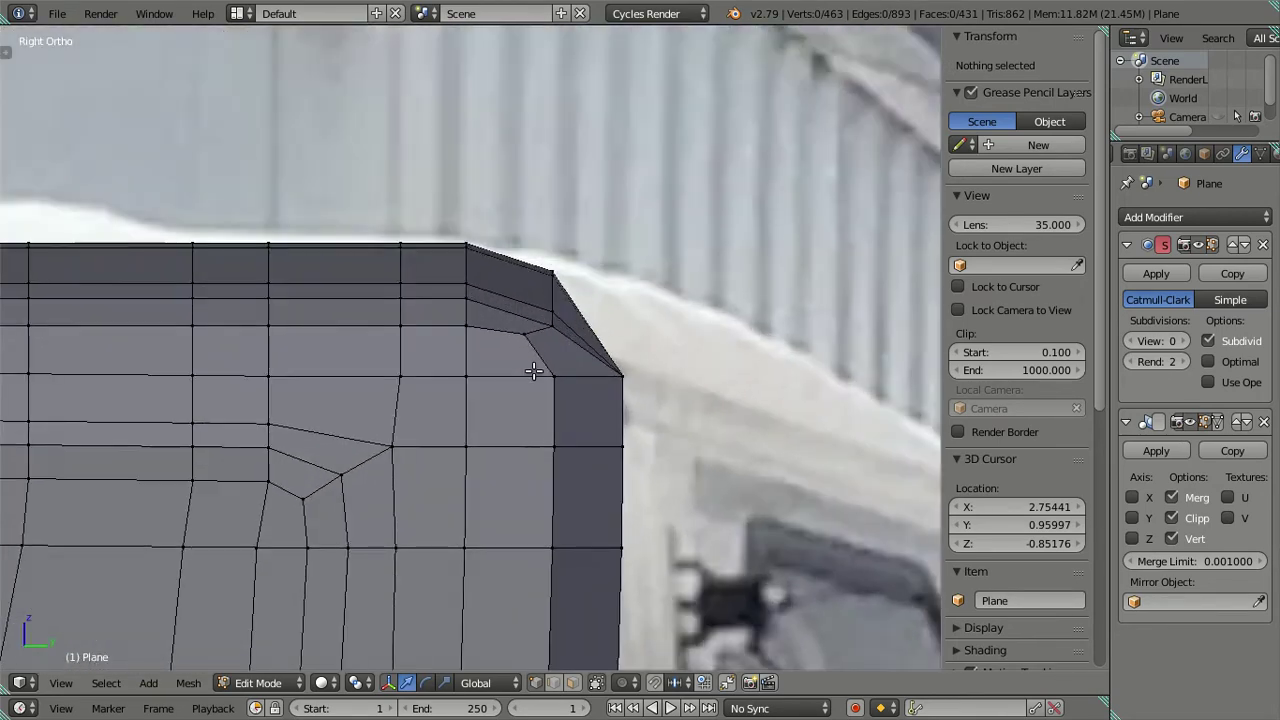
scroll(531, 363, up, 2)
right_click(549, 329)
mouse_move(586, 314)
middle_down()
mouse_move(500, 331)
mouse_move(374, 314)
mouse_move(422, 346)
mouse_move(311, 343)
mouse_move(446, 397)
mouse_move(436, 359)
mouse_move(395, 360)
middle_up()
key(a)
mouse_move(237, 387)
middle_down()
mouse_move(523, 400)
mouse_move(447, 389)
middle_up()
right_click(414, 388)
shift+right_click(528, 370)
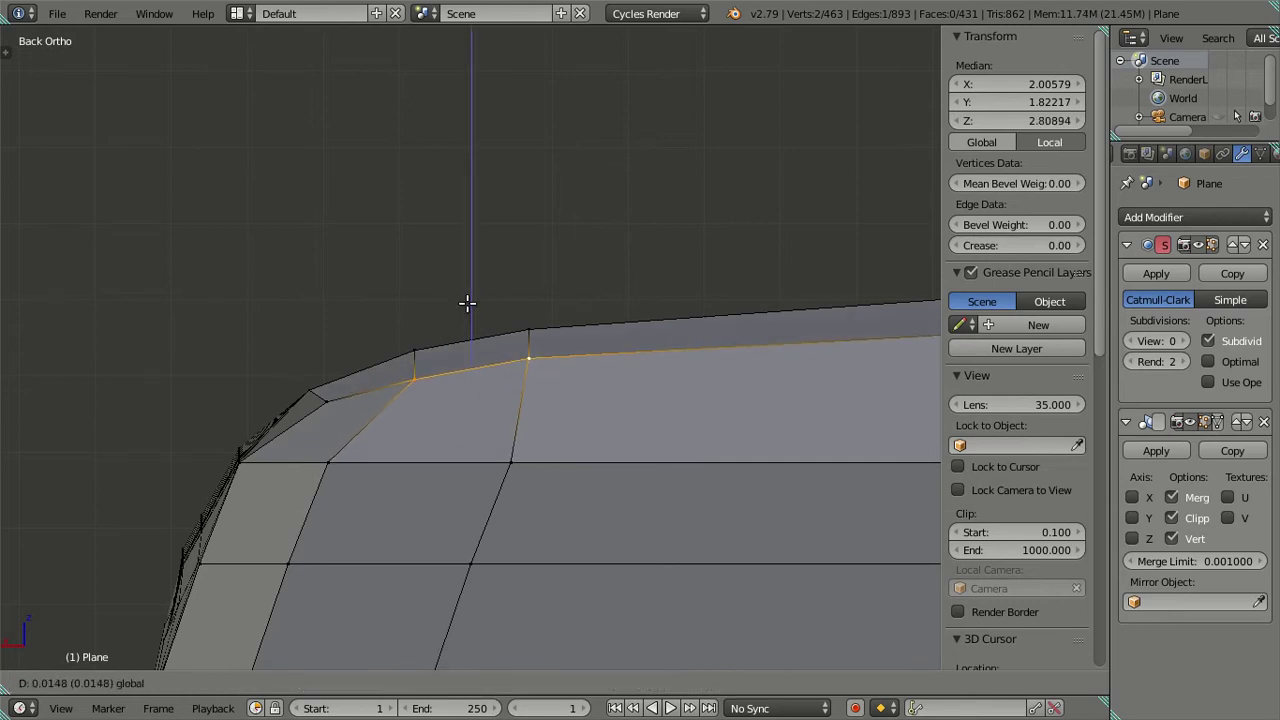
scroll(464, 309, down, 2)
key(a)
mouse_move(586, 397)
middle_down()
mouse_move(620, 400)
mouse_move(572, 400)
middle_up()
Compare the cab's top corner against the side reference in wireframe view
key(KP_3)
scroll(596, 410, up, 3)
mouse_move(652, 418)
shift+middle_down()
mouse_move(547, 258)
mouse_move(477, 289)
mouse_move(494, 517)
mouse_move(709, 525)
mouse_move(654, 283)
shift+middle_up()
key(z)
key(z)
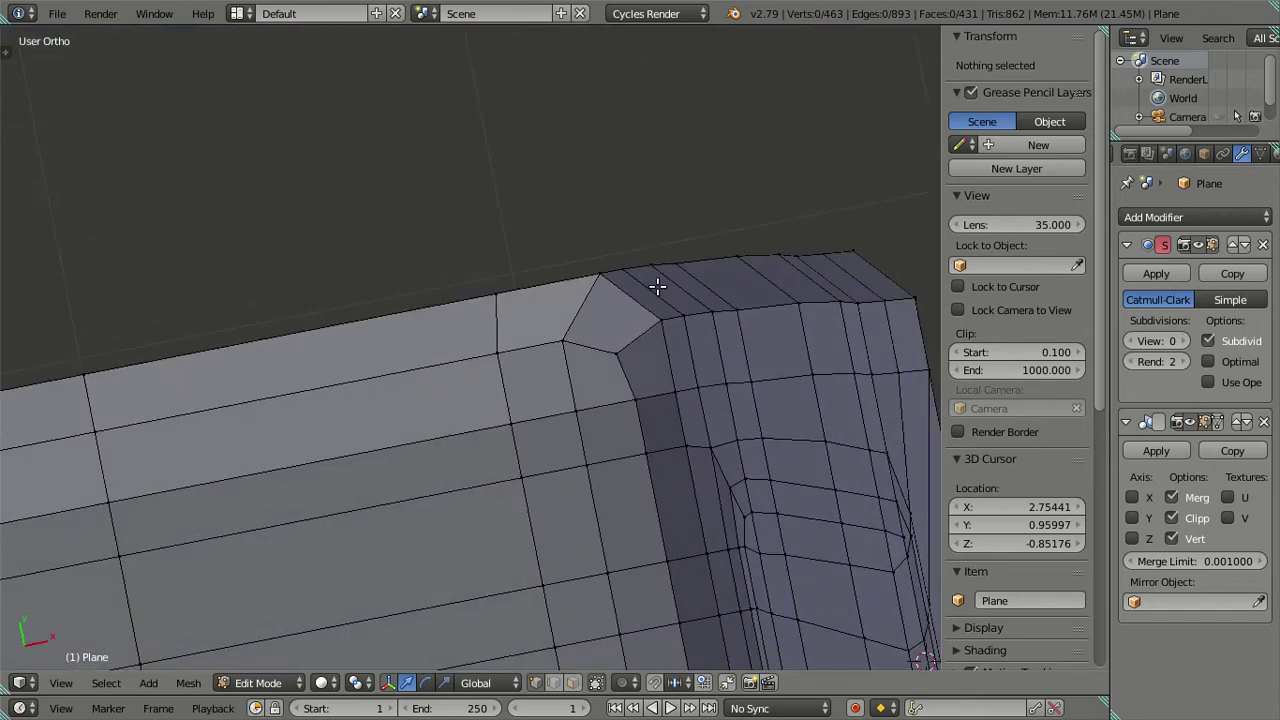
key(KP_3)
shift+middle_drag(646, 417, 530, 353)
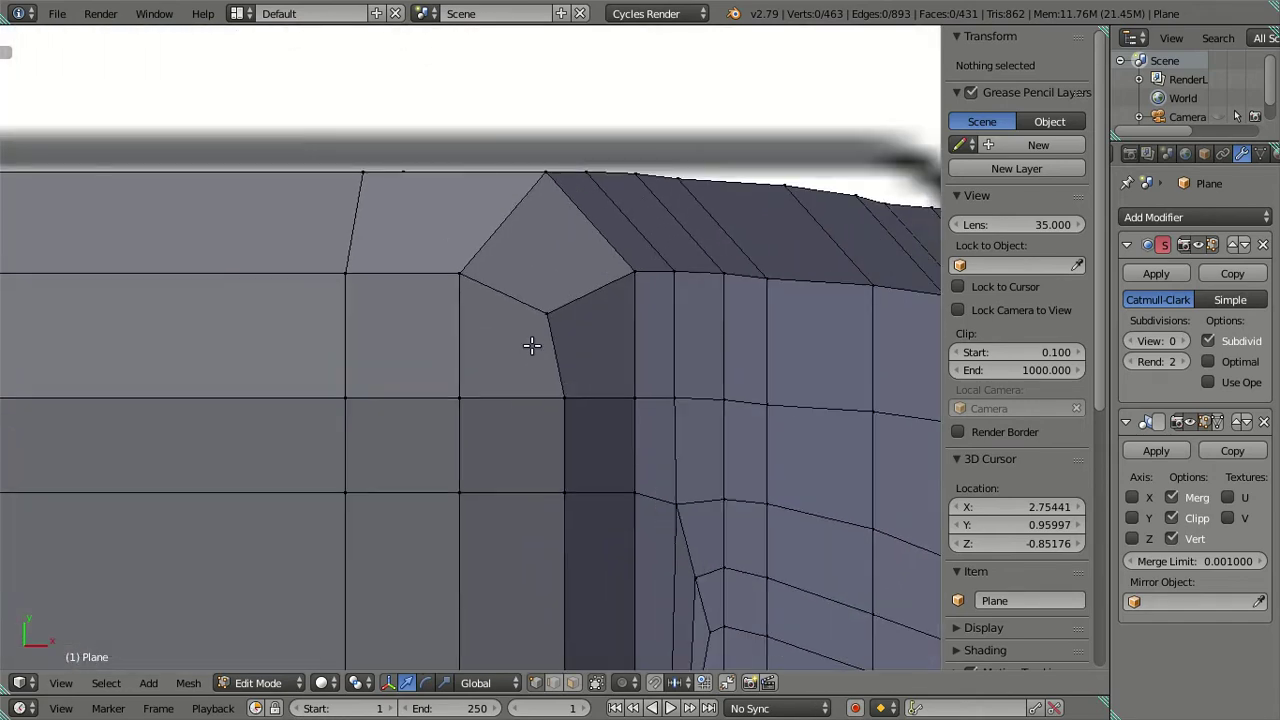
key(z)
key(z)
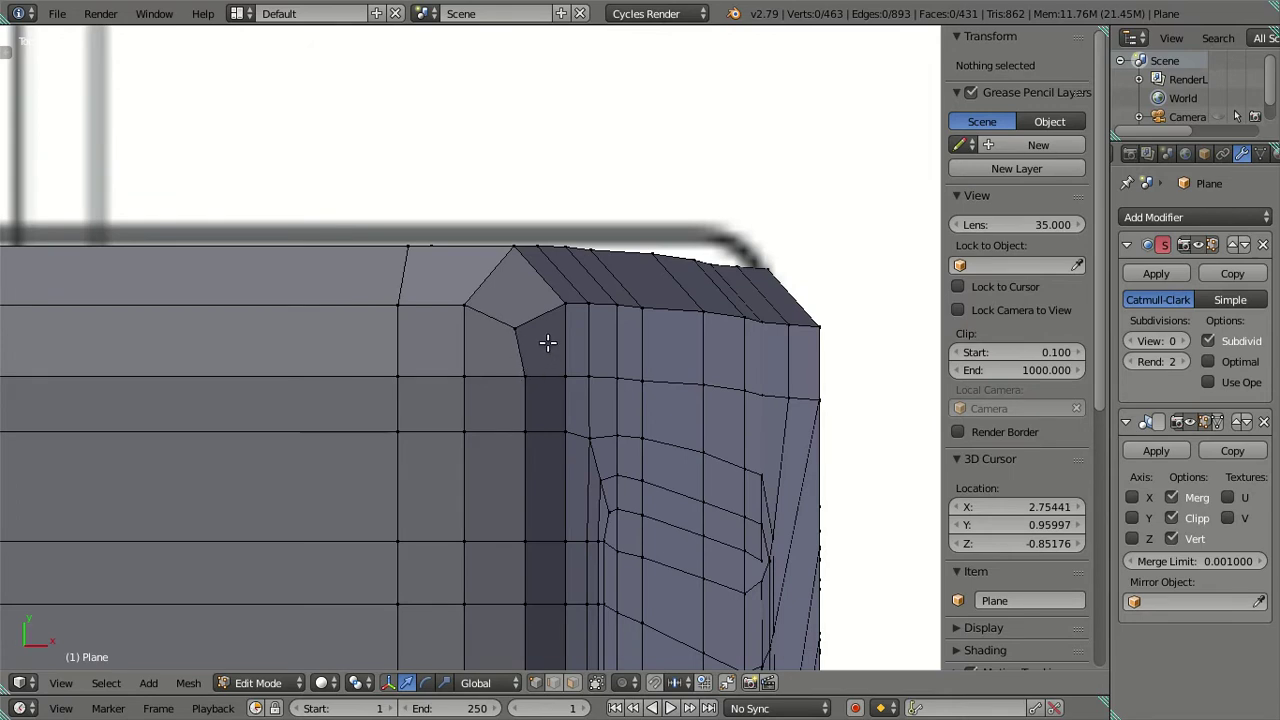
scroll(525, 263, down, 2)
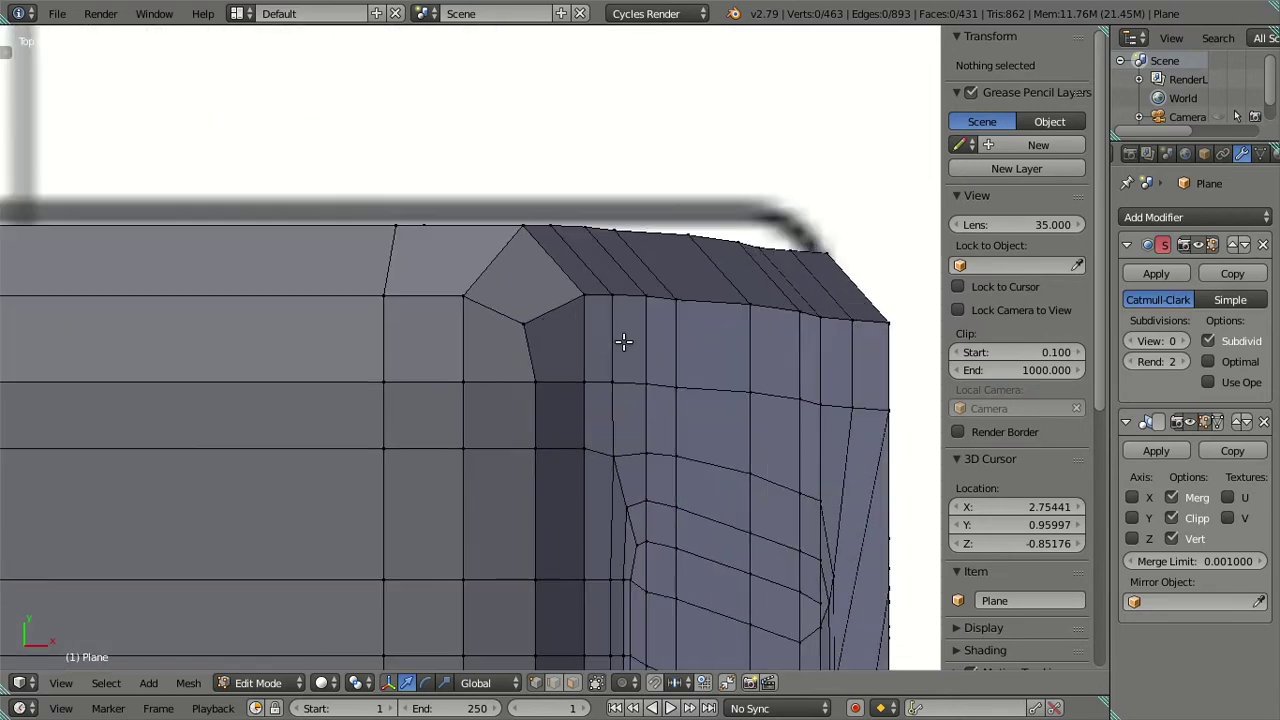
middle_drag(620, 340, 466, 180)
key(KP_3)
key(z)
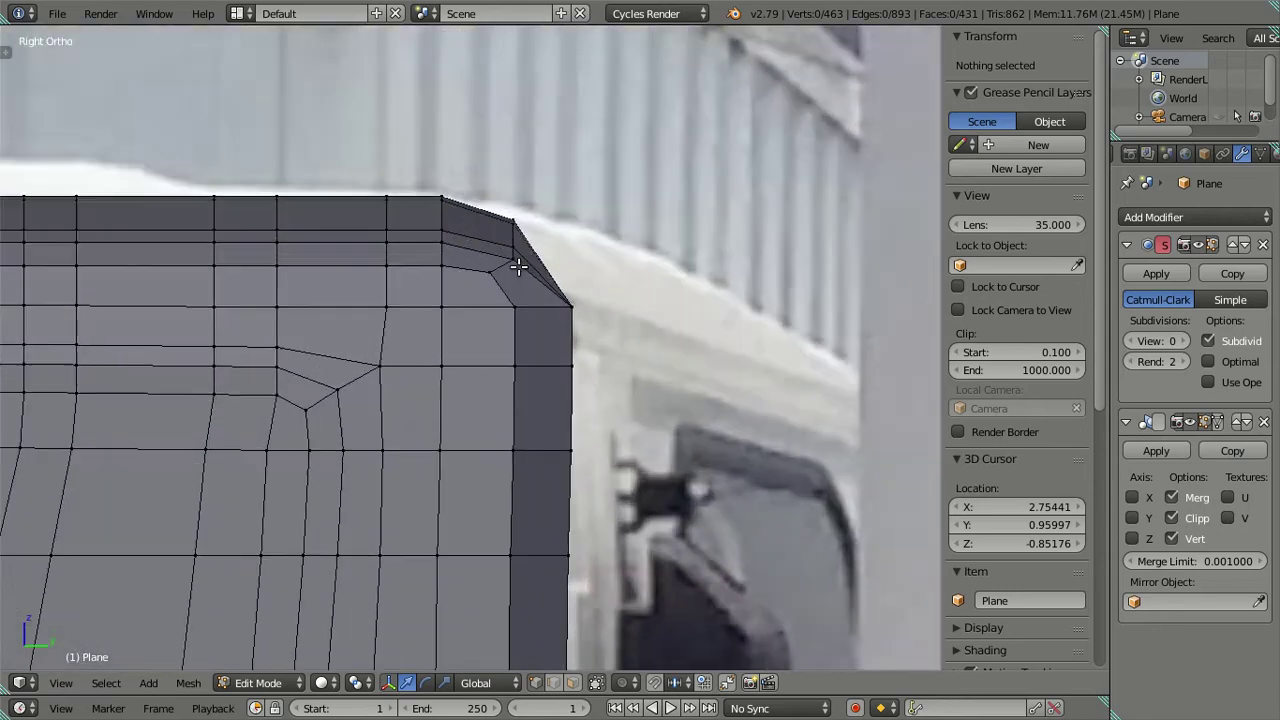
key(z)
Bring the cab's lower front corner into view and return to Edit Mode
middle_drag(570, 318, 383, 449)
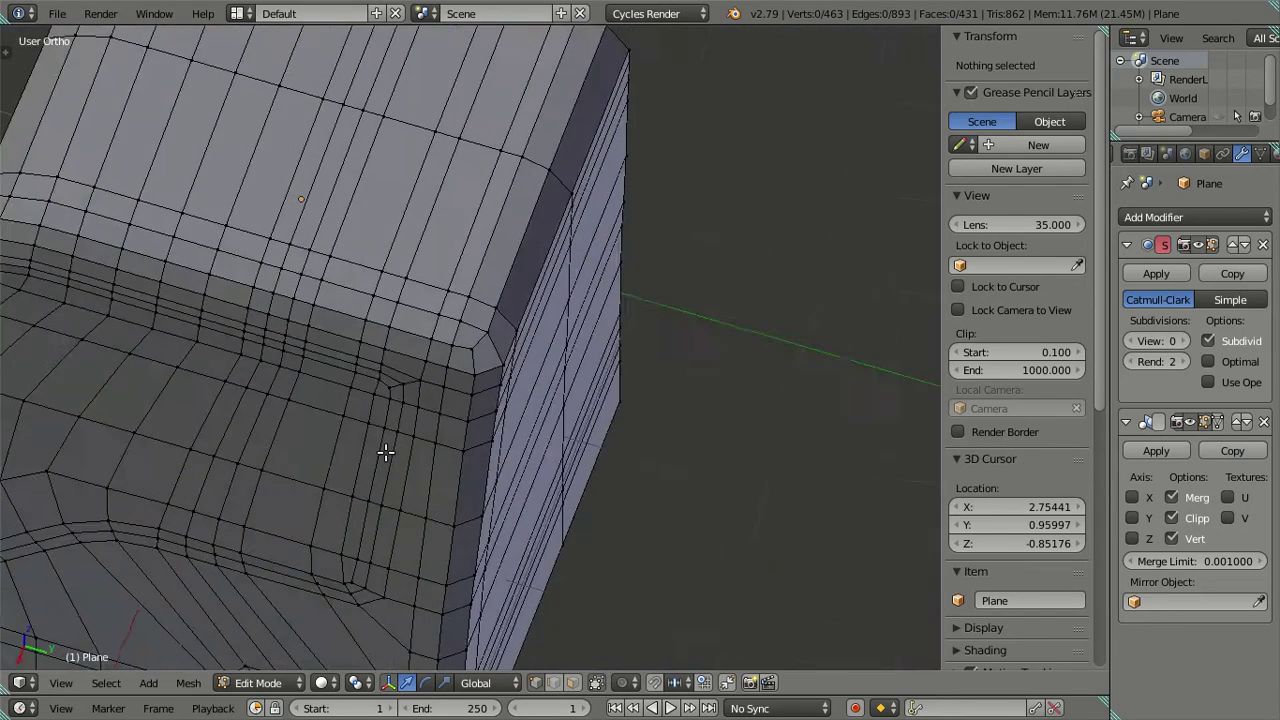
key(Tab)
mouse_move(551, 409)
middle_down()
mouse_move(408, 318)
mouse_move(411, 473)
mouse_move(420, 377)
mouse_move(431, 459)
mouse_move(518, 473)
mouse_move(384, 452)
middle_up()
key(Tab)
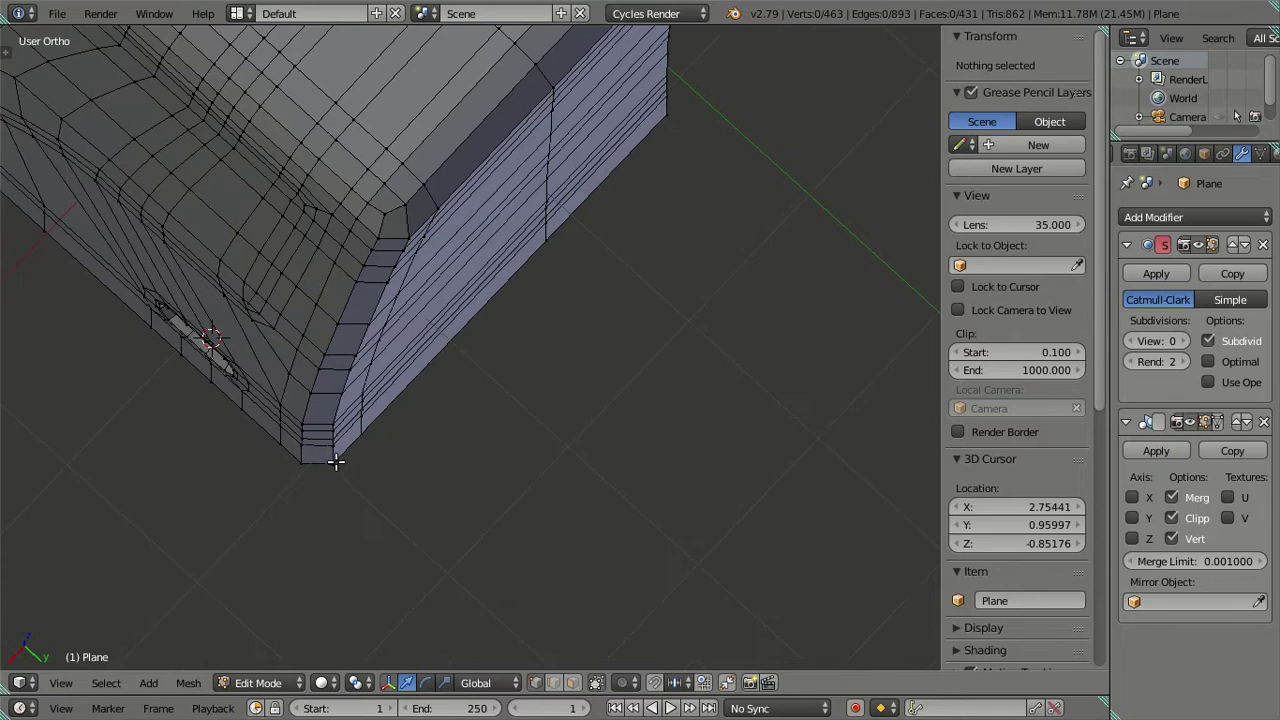
Move the front corner edge loop 0.037 along Y to match the side reference
right_click(336, 461)
alt+right_click(403, 233)
key(KP_3)
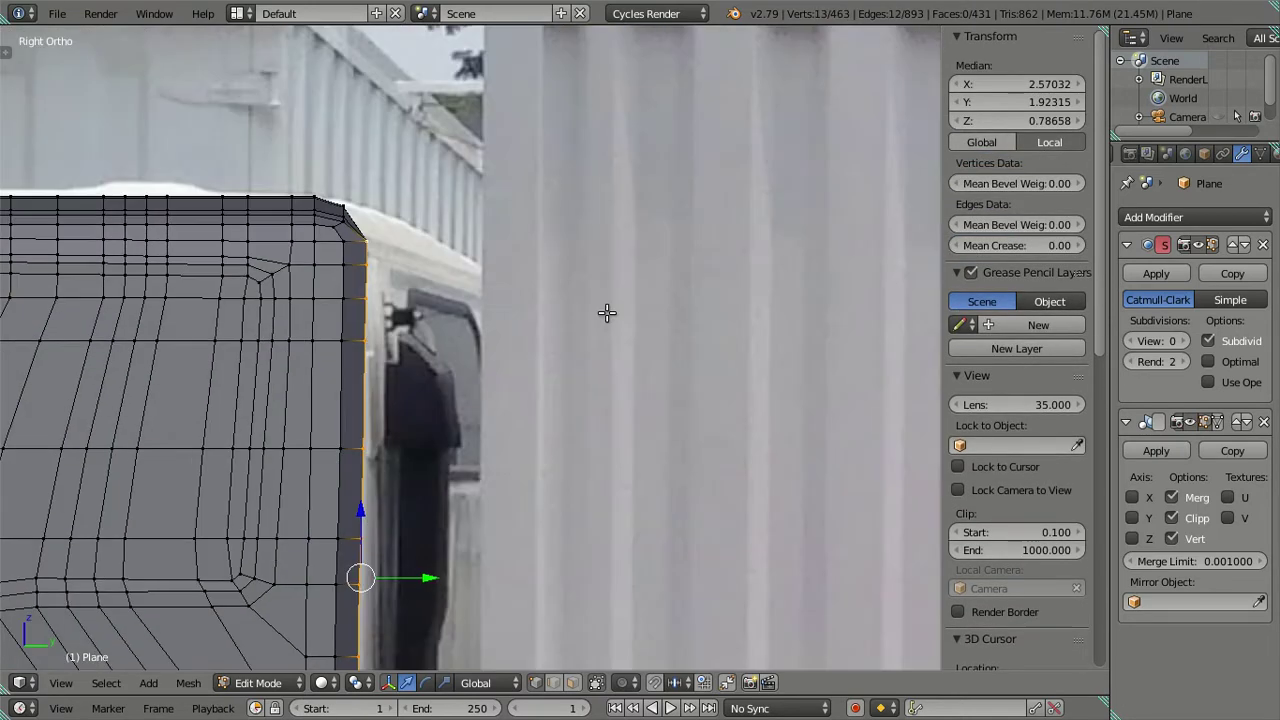
shift+middle_drag(489, 505, 540, 228)
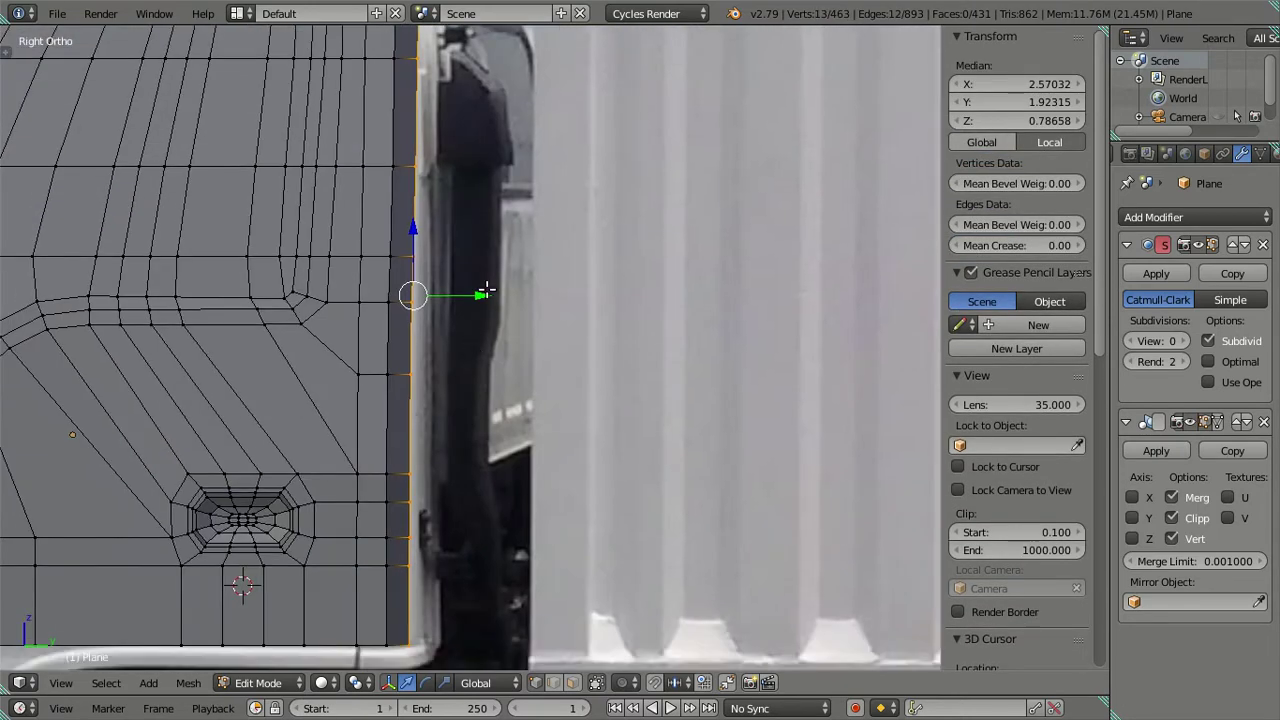
drag(485, 290, 484, 289)
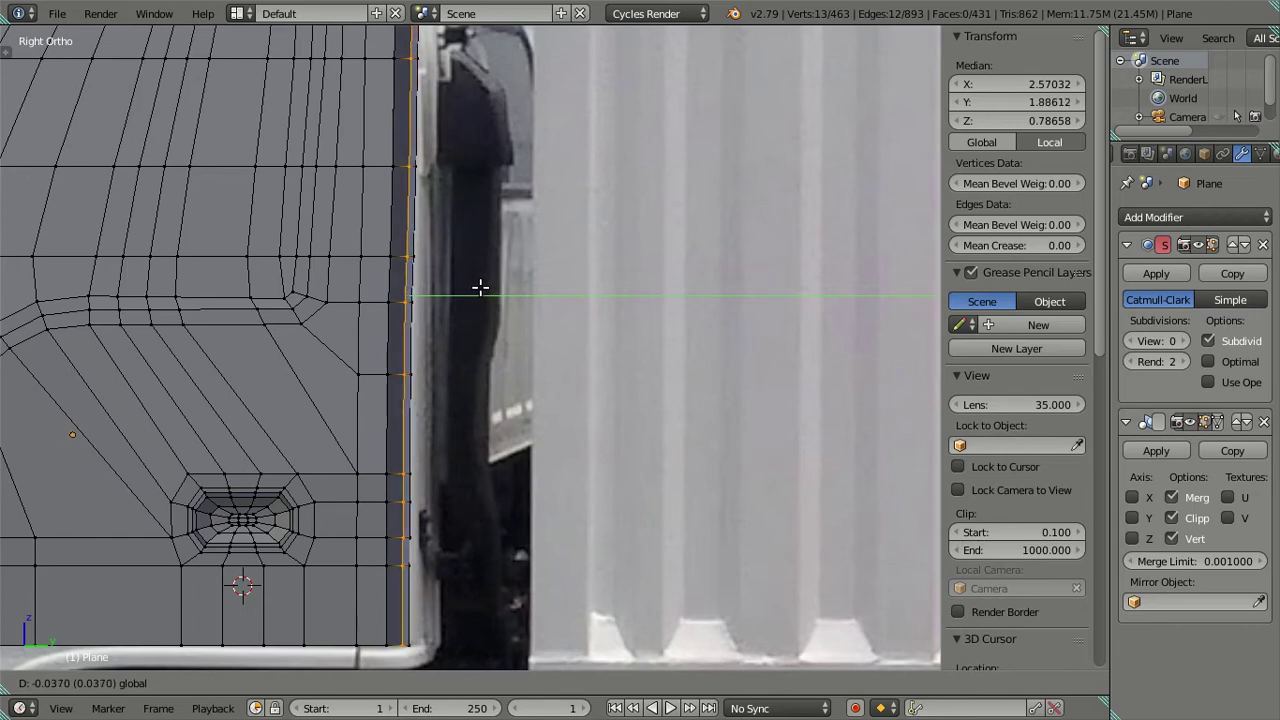
middle_drag(548, 362, 406, 458)
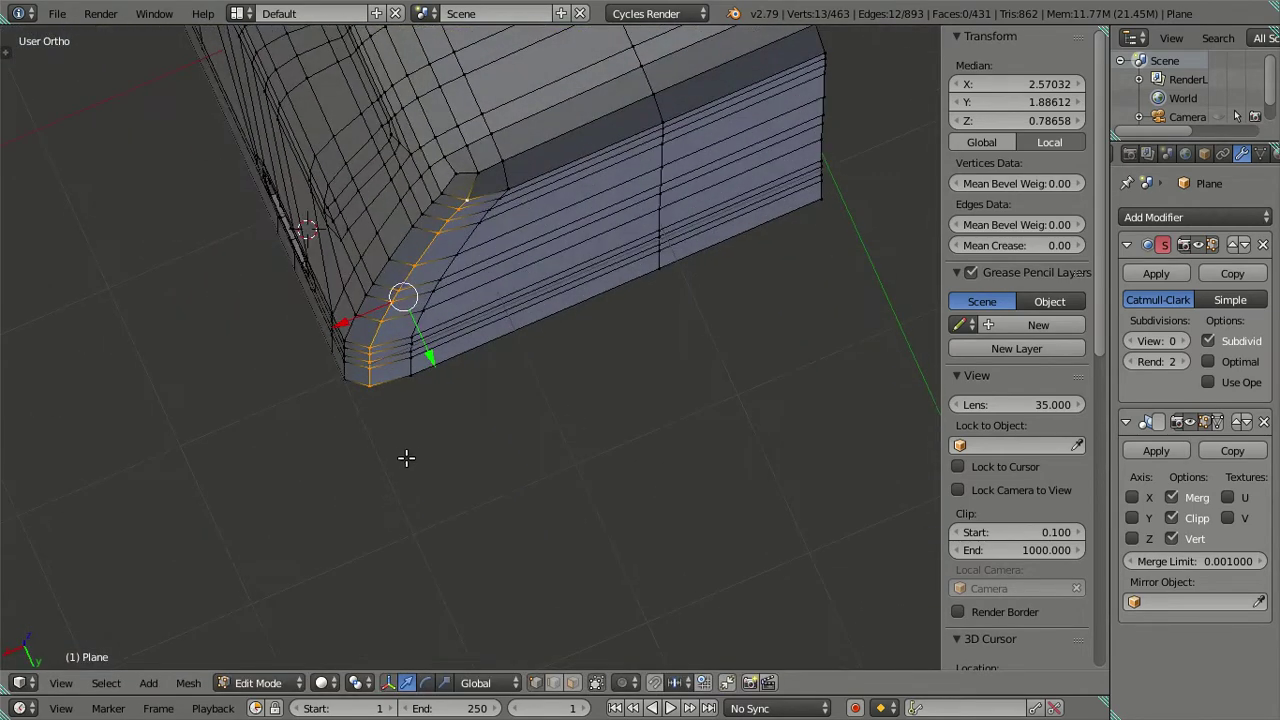
Set the viewport subdivision level to 2 and orbit the smoothed cab
key(Tab)
scroll(476, 343, up, 4)
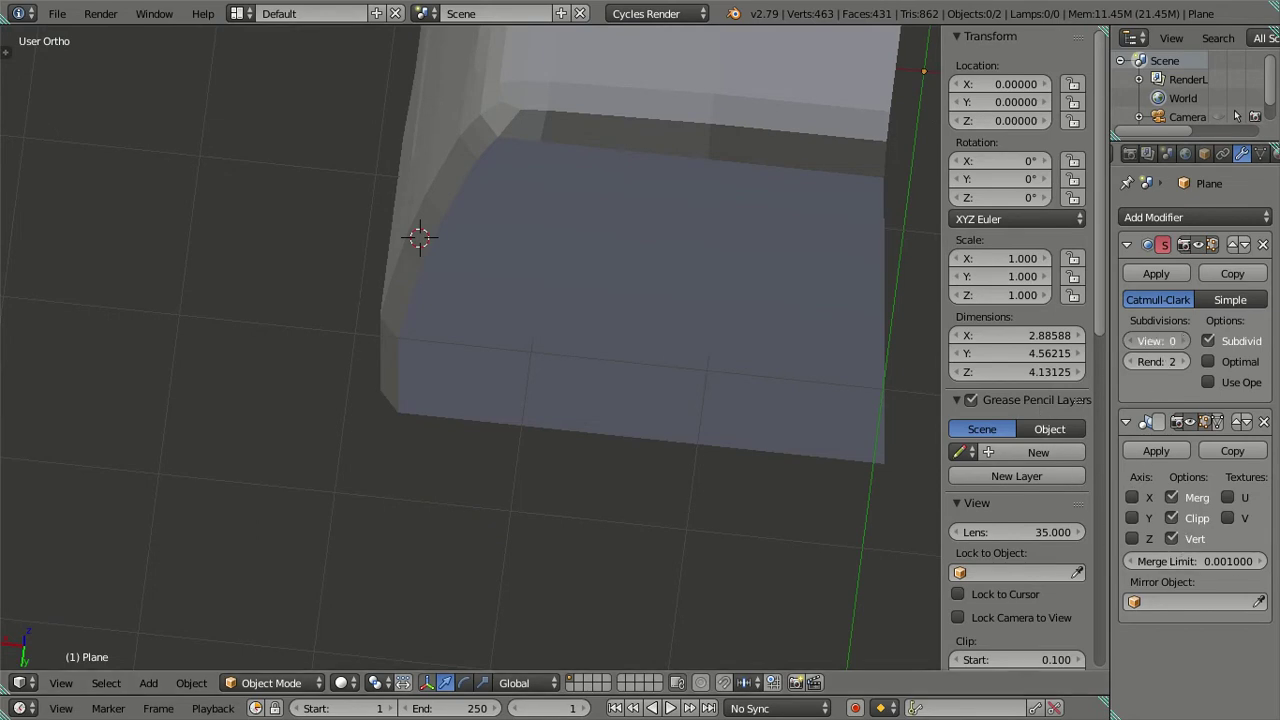
key(ctrl+2)
mouse_move(580, 285)
middle_down()
mouse_move(729, 277)
mouse_move(571, 414)
mouse_move(585, 330)
mouse_move(623, 312)
mouse_move(643, 335)
mouse_move(674, 308)
mouse_move(700, 311)
mouse_move(711, 286)
mouse_move(623, 266)
mouse_move(506, 309)
mouse_move(464, 374)
mouse_move(377, 289)
mouse_move(557, 277)
mouse_move(701, 363)
mouse_move(589, 363)
mouse_move(463, 294)
mouse_move(491, 303)
mouse_move(331, 417)
mouse_move(195, 350)
middle_up()
scroll(550, 420, down, 5)
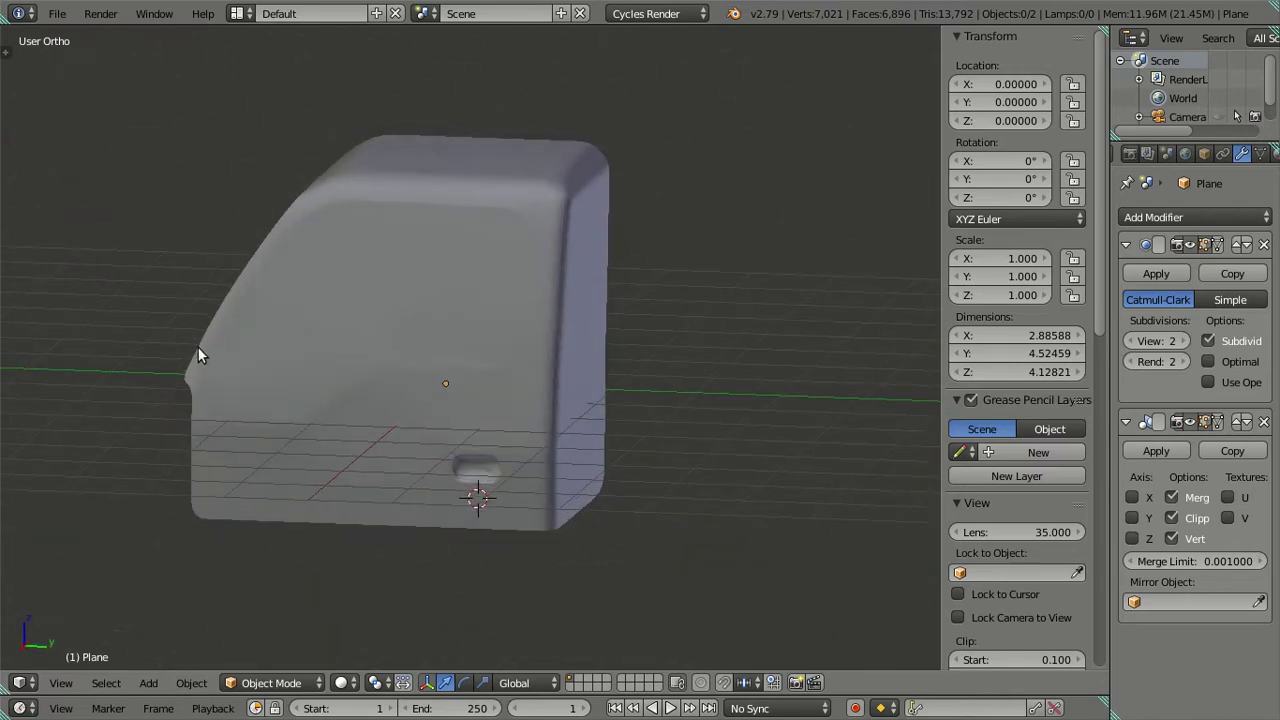
scroll(555, 513, up, 3)
scroll(517, 386, up, 3)
Enable X-axis mirroring in the Mirror modifier, toggling it once to compare
scroll(517, 379, down, 3)
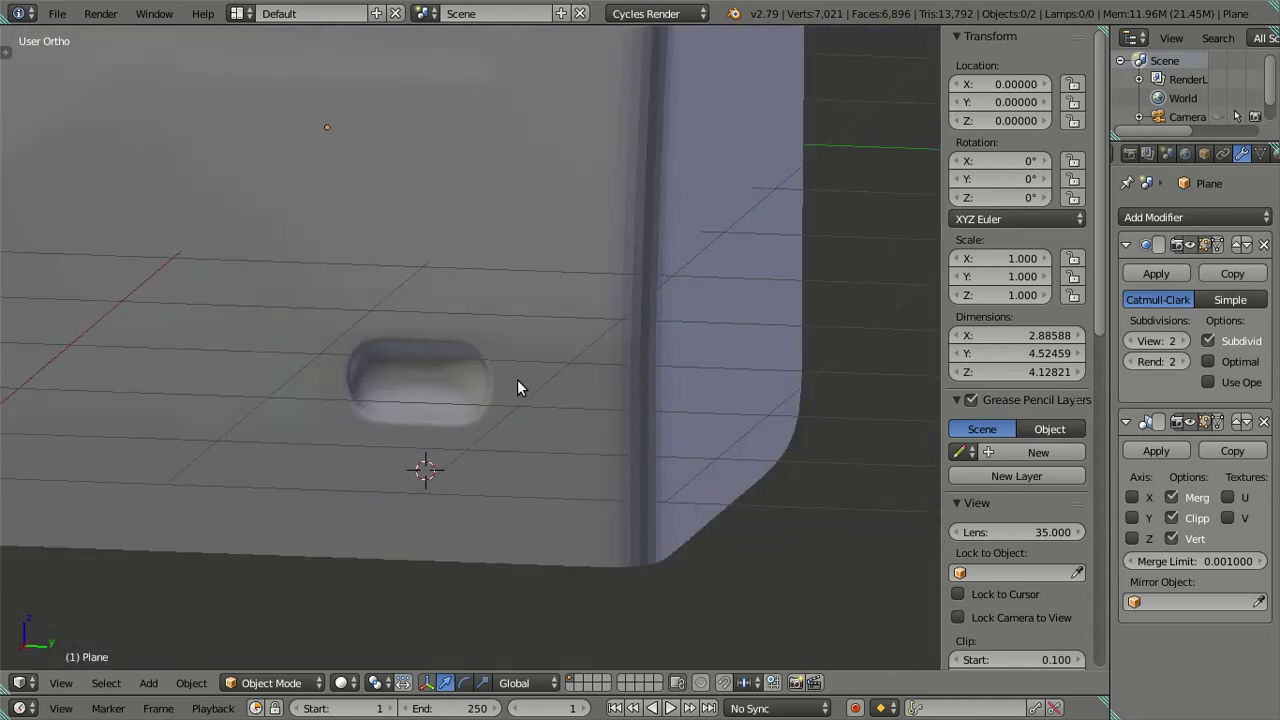
scroll(517, 379, down, 5)
middle_drag(523, 396, 580, 410)
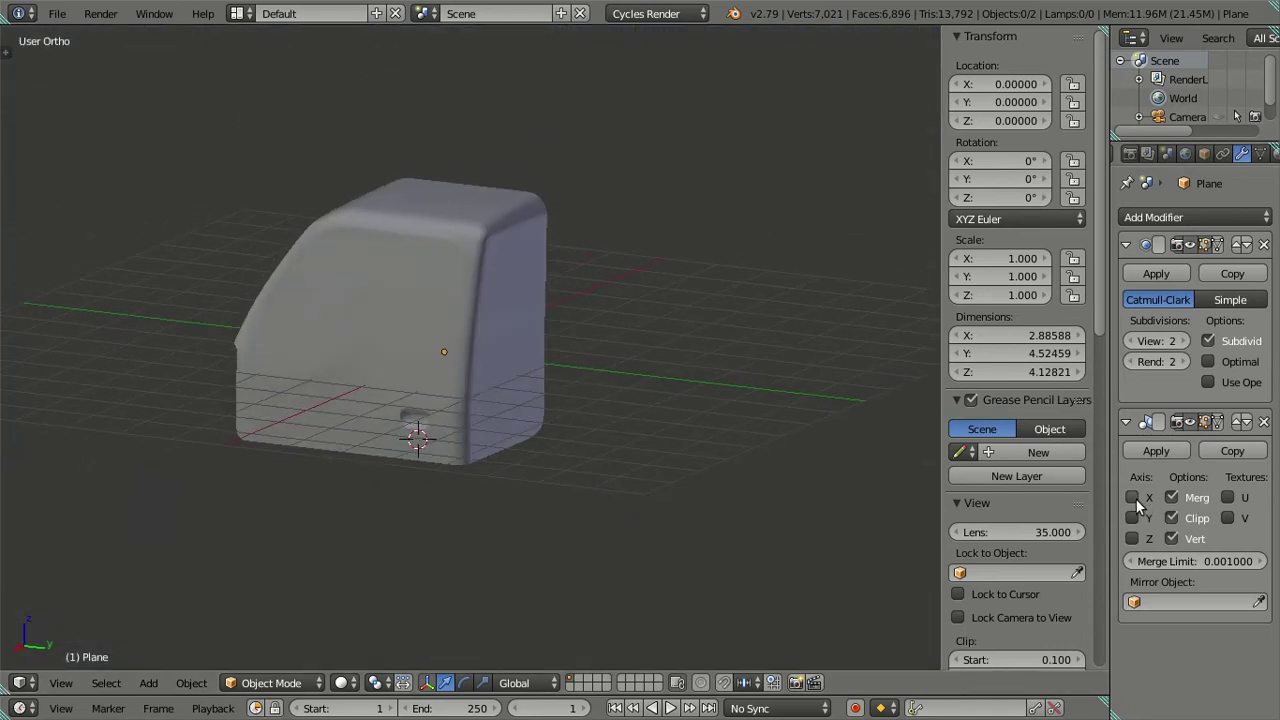
click(1133, 498)
key(Tab)
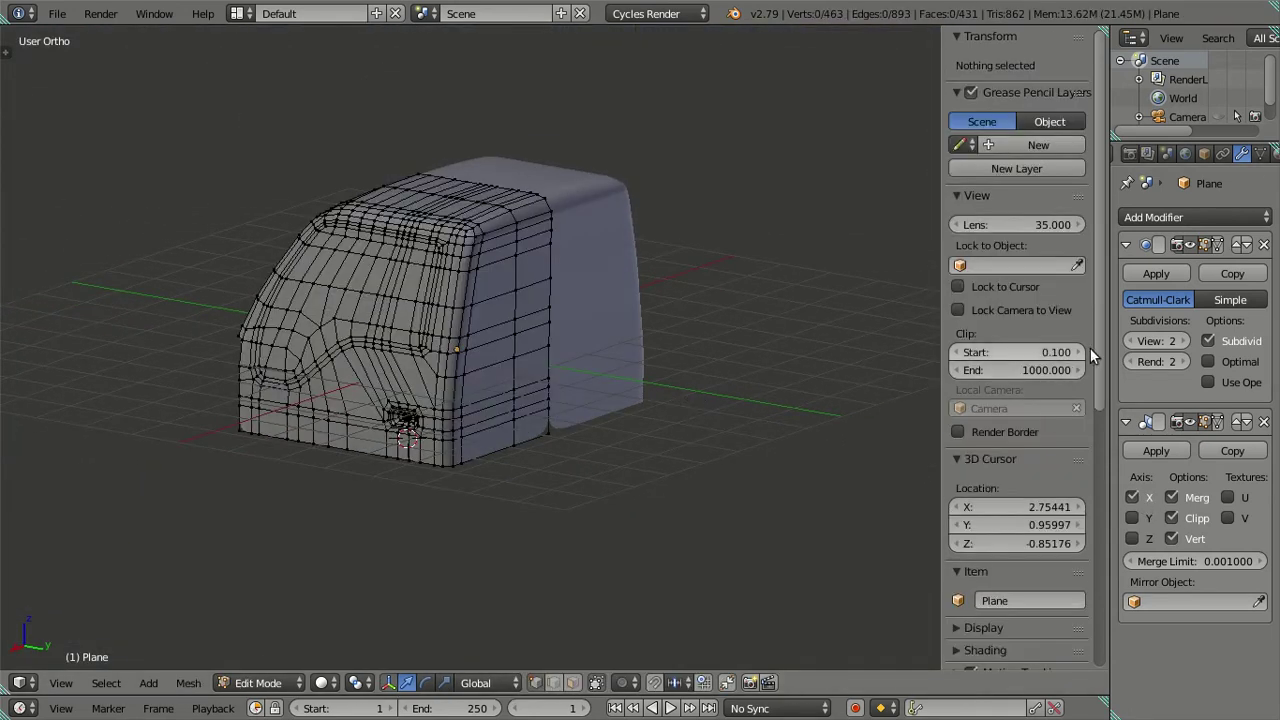
click(1131, 495)
click(1131, 495)
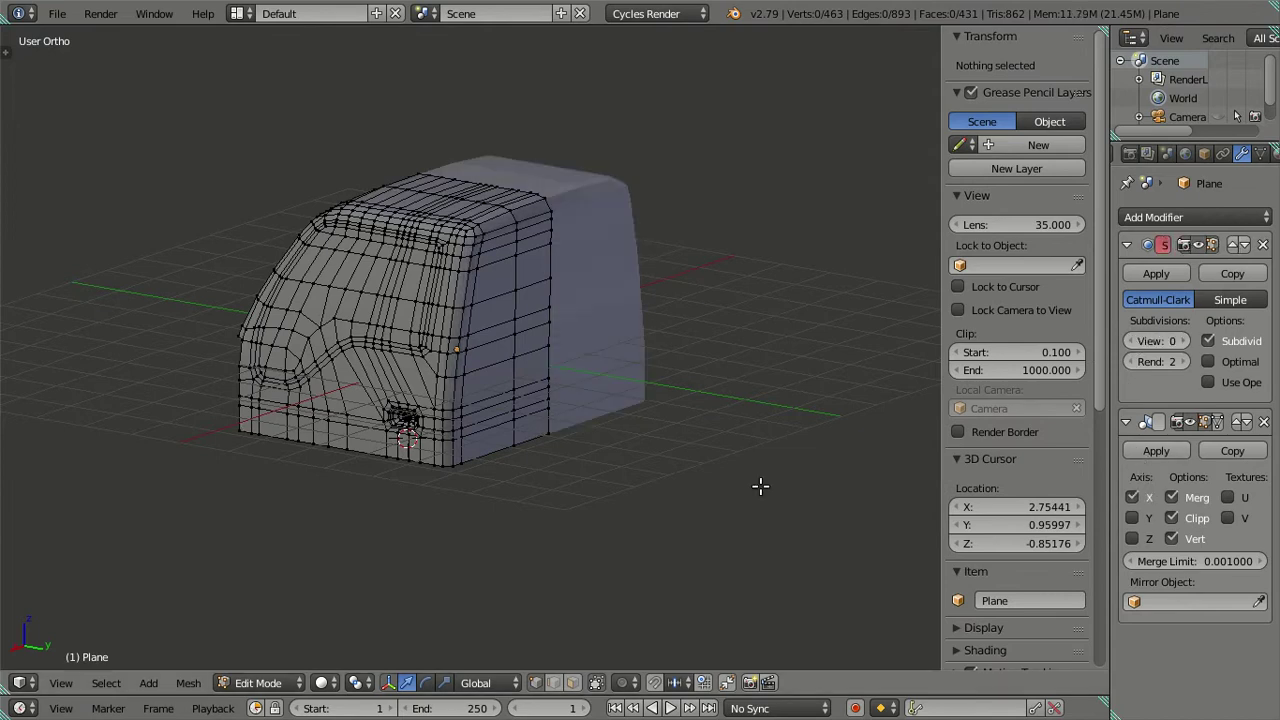
key(Tab)
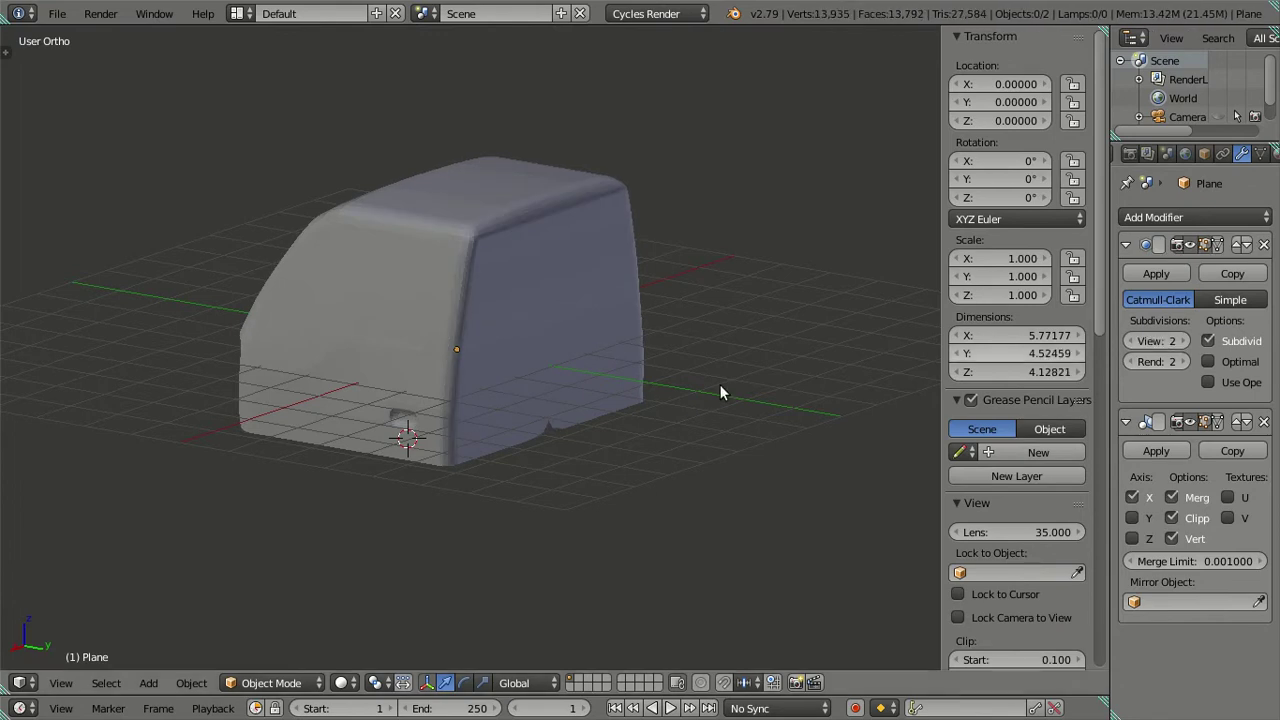
Move the Mirror modifier above Subdivision Surface and view the cab from the front
scroll(720, 393, up, 1)
click(1240, 424)
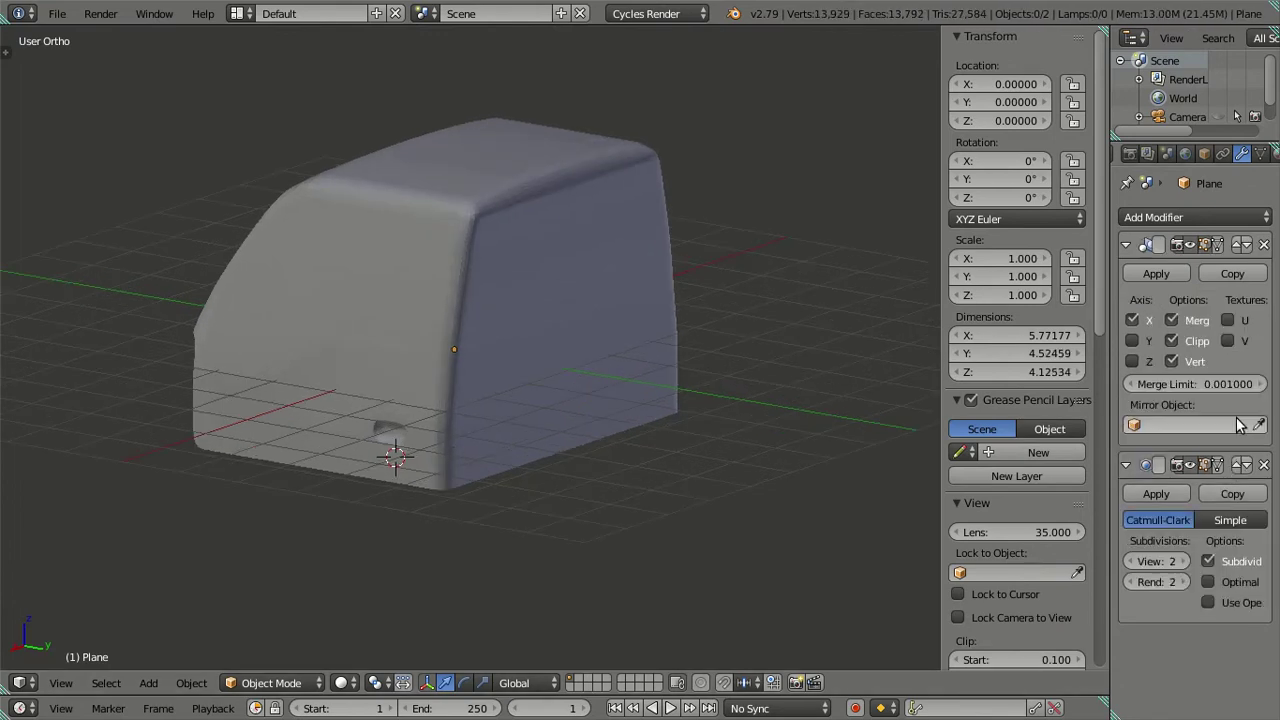
mouse_move(570, 345)
middle_down()
mouse_move(491, 370)
mouse_move(431, 302)
mouse_move(417, 305)
mouse_move(423, 389)
mouse_move(666, 366)
mouse_move(597, 320)
middle_up()
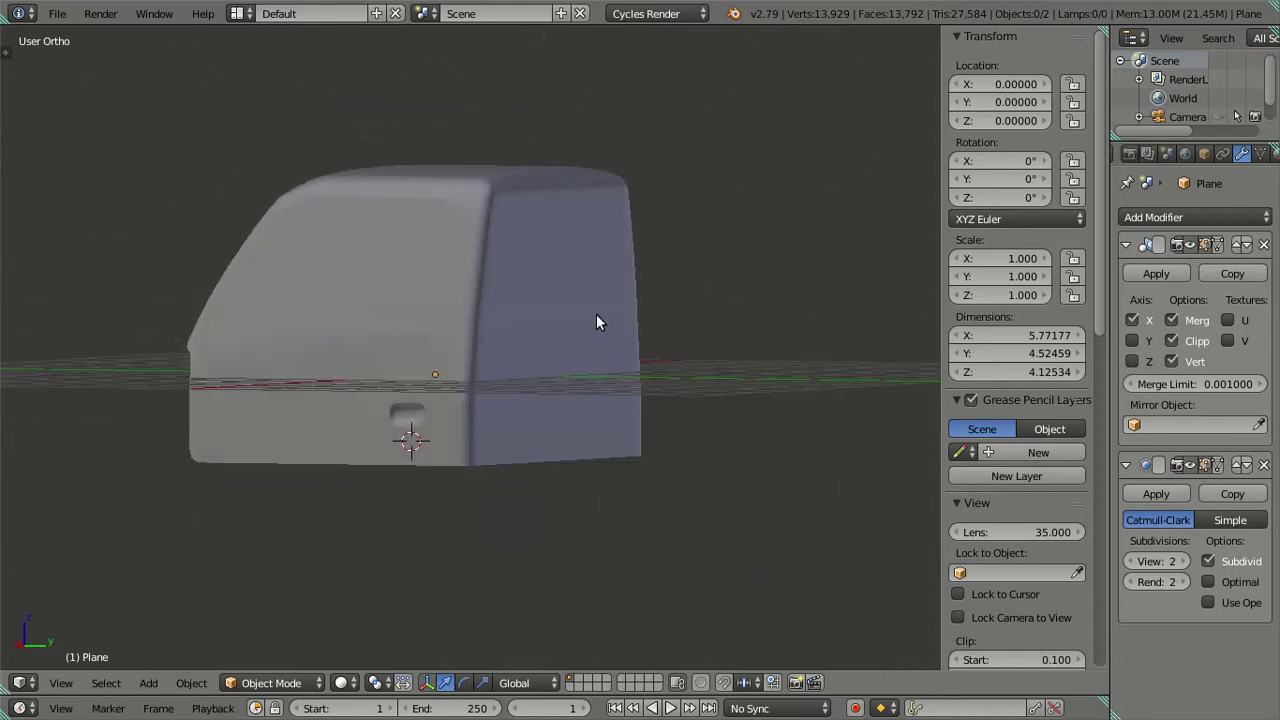
mouse_move(344, 216)
middle_down()
mouse_move(457, 237)
mouse_move(395, 258)
mouse_move(462, 273)
middle_up()
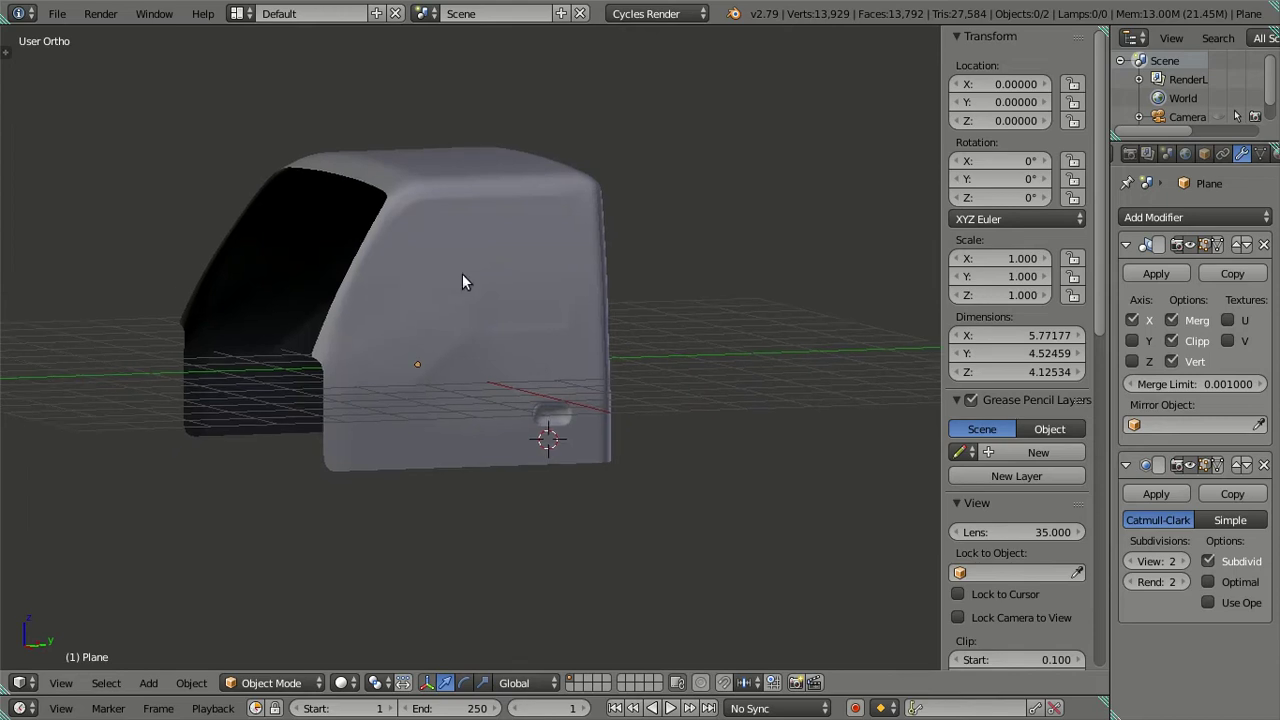
key(KP_1)
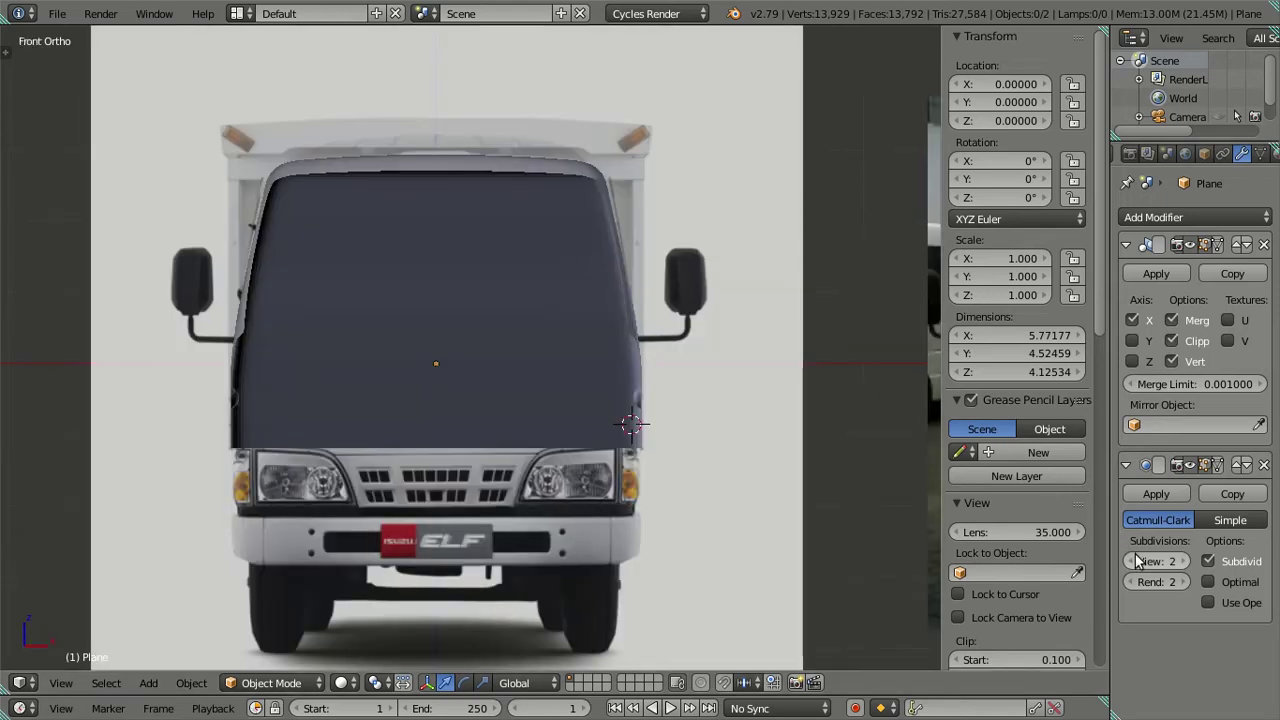
Check the door's front corner vertex against the side reference in wireframe, then return to front view
scroll(727, 428, up, 2)
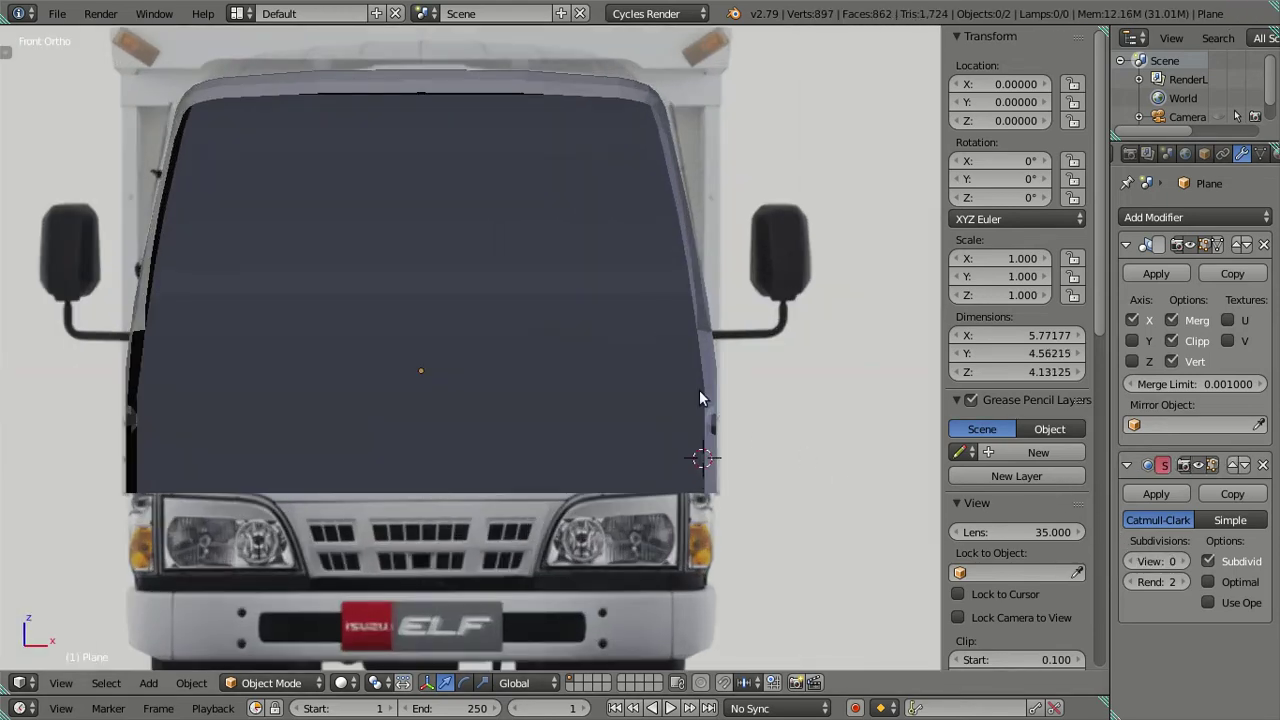
key(KP_3)
key(z)
scroll(246, 345, up, 2)
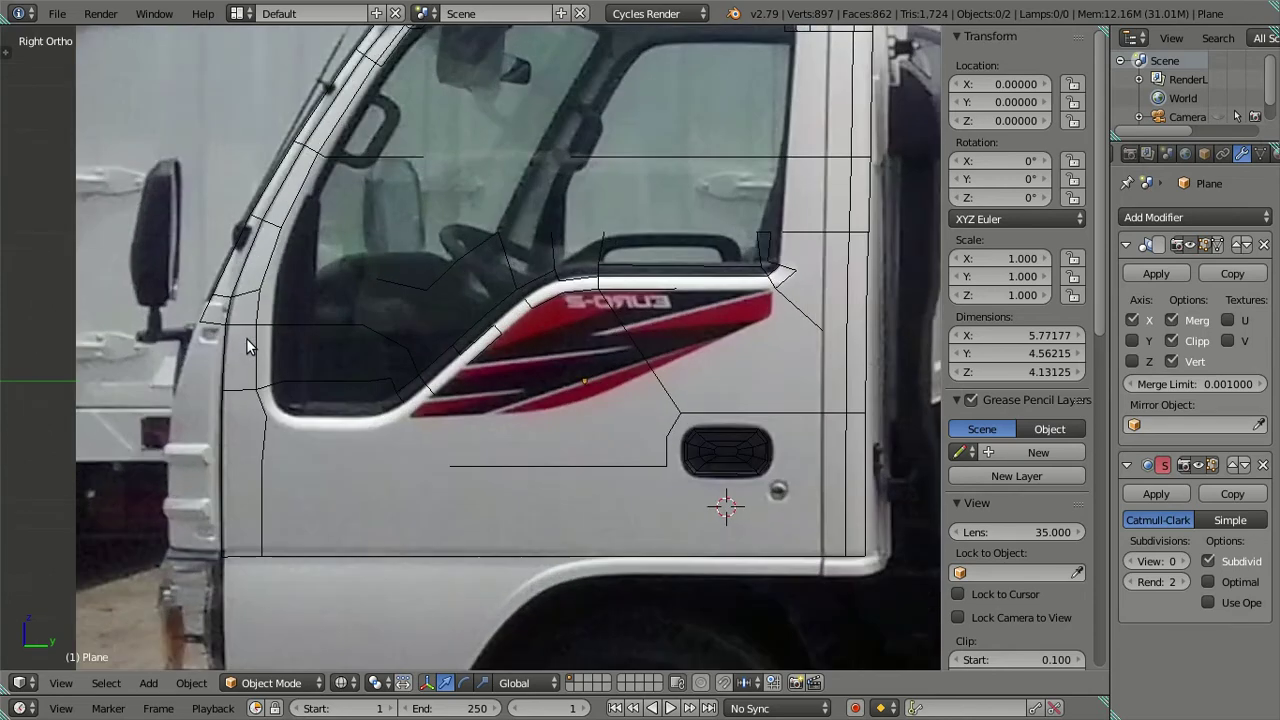
shift+middle_drag(246, 338, 428, 326)
scroll(404, 339, up, 2)
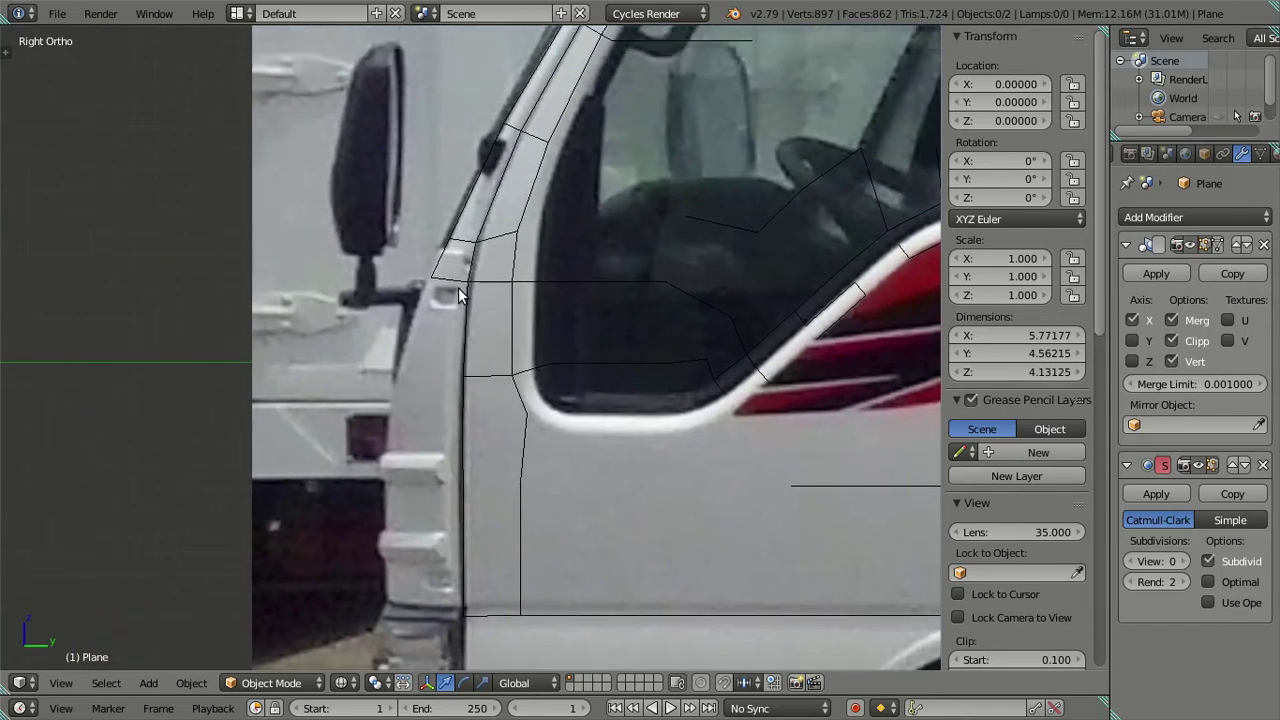
key(Tab)
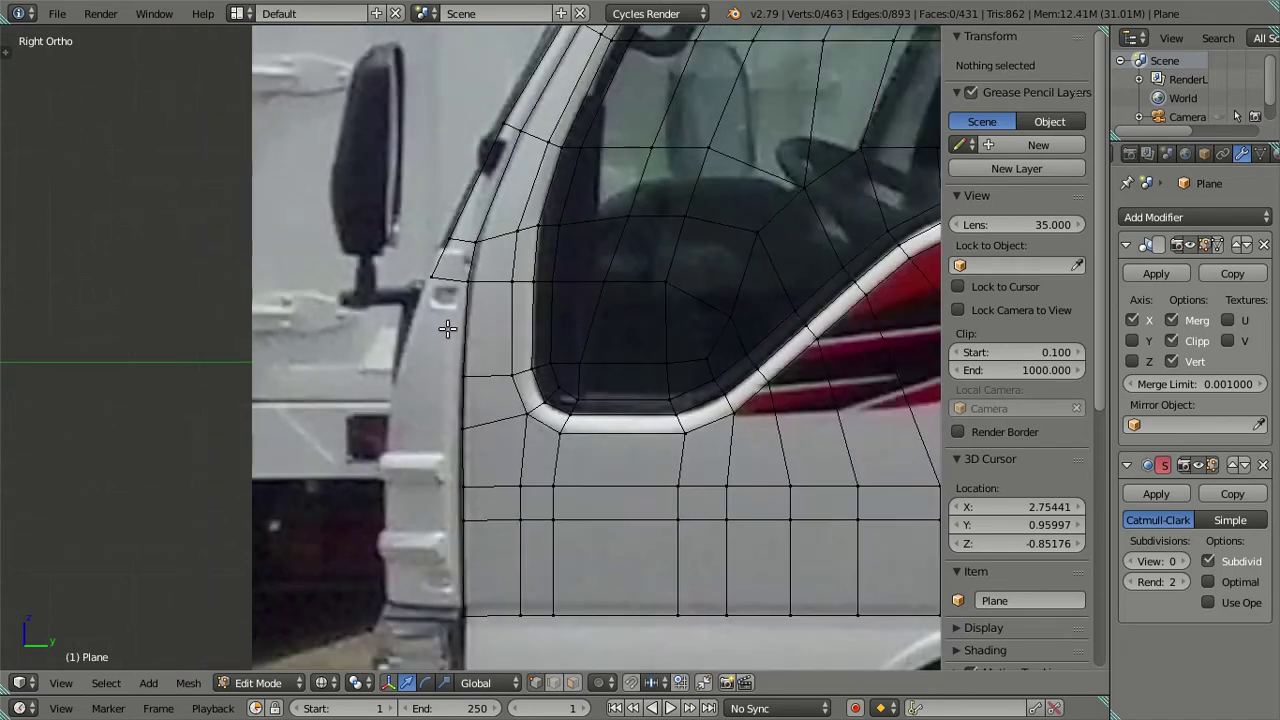
shift+middle_drag(447, 328, 460, 317)
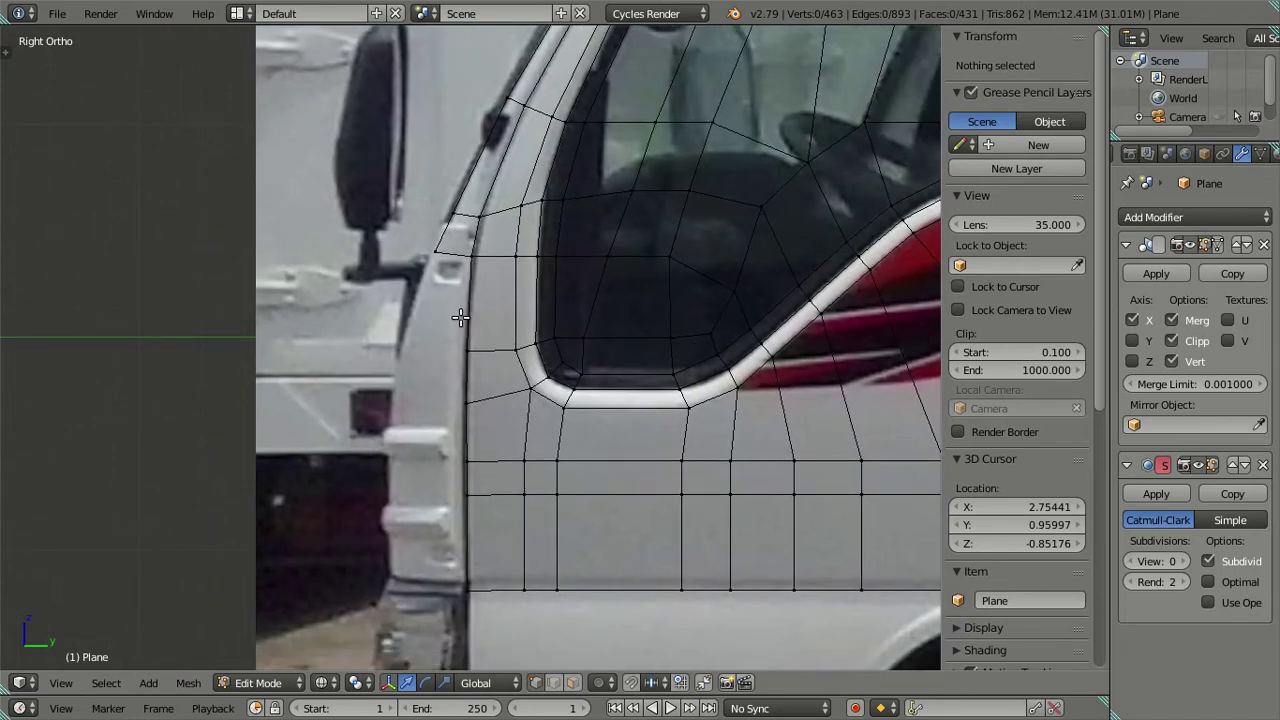
right_click(432, 252)
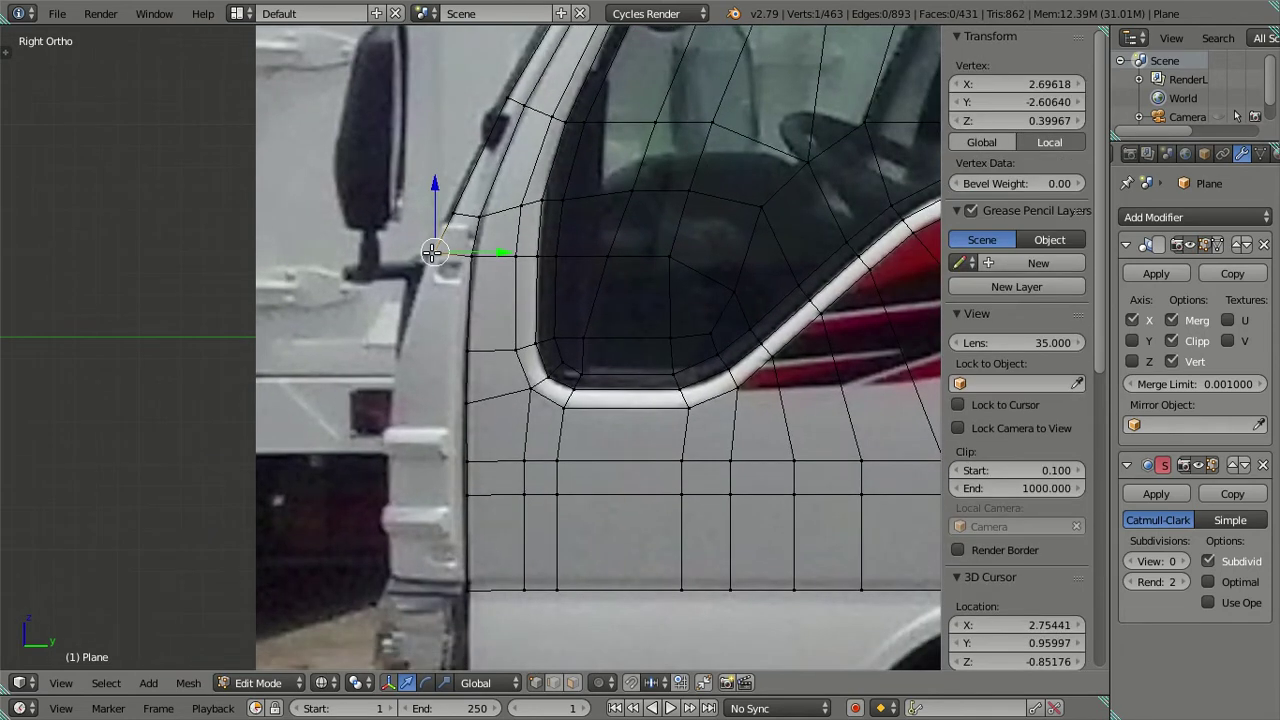
scroll(458, 243, up, 1)
key(a)
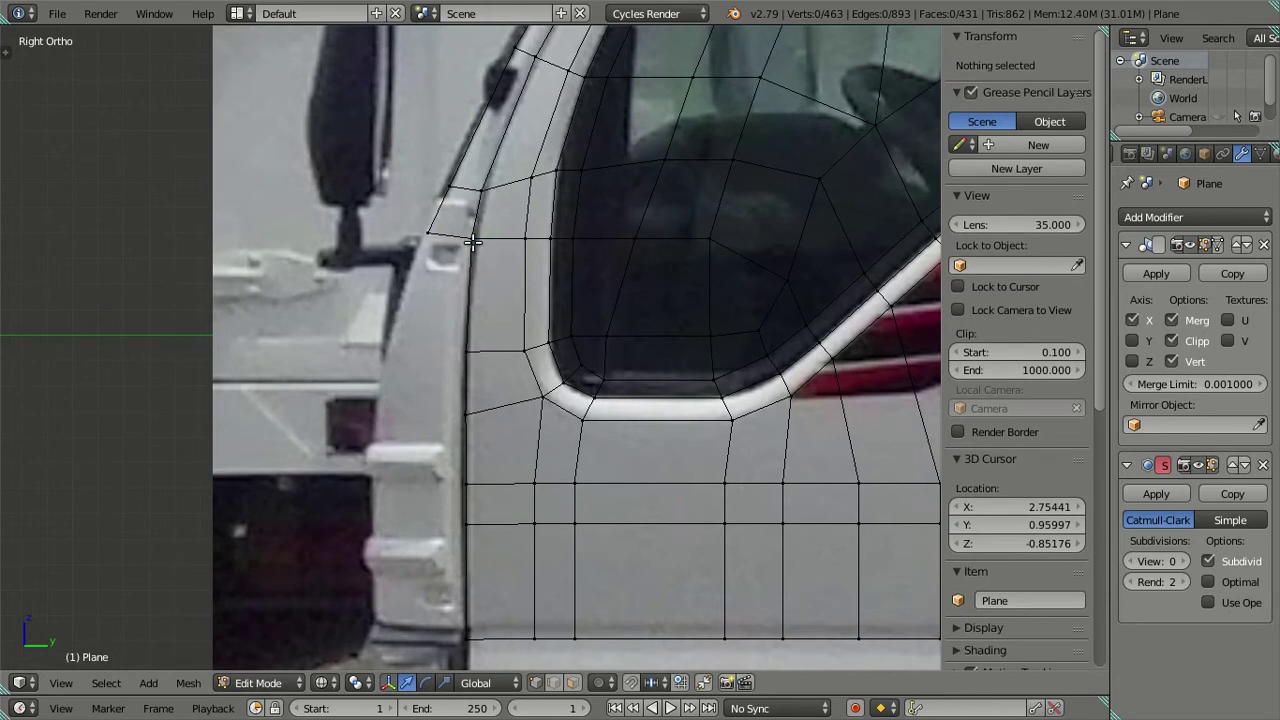
key(KP_1)
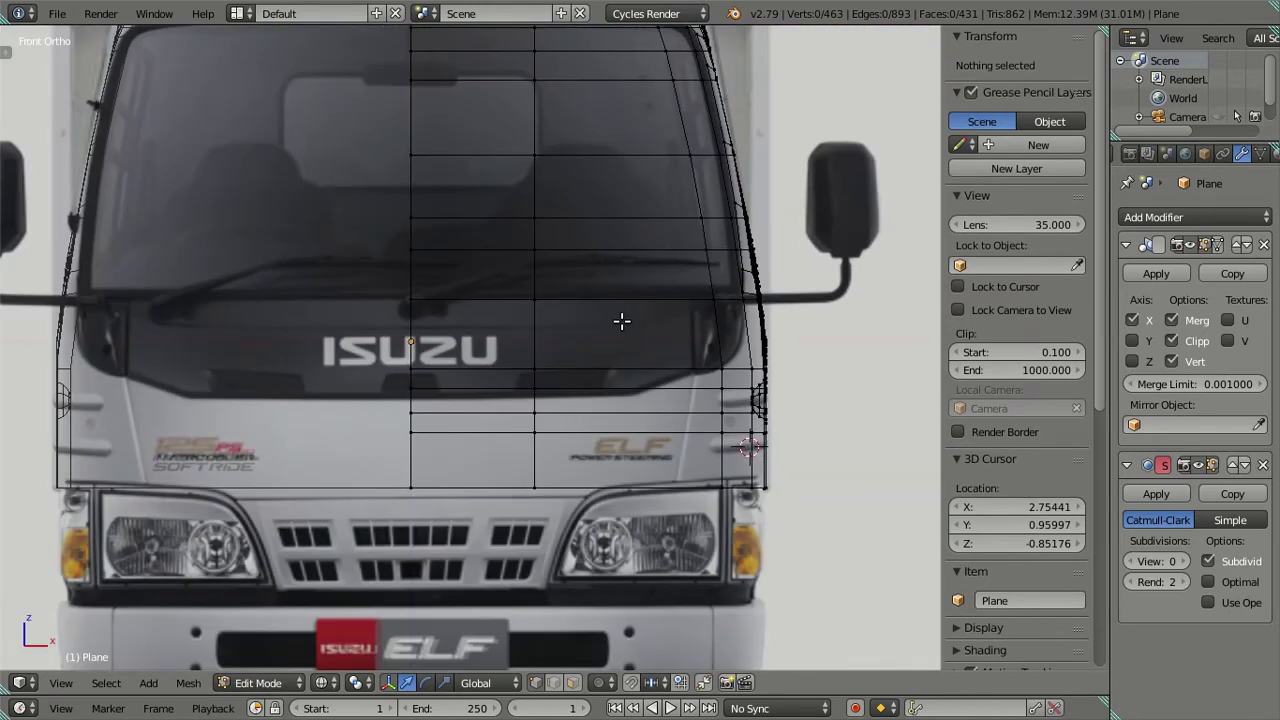
Switch the viewport to solid shading and face select mode, viewing the cab at a three-quarter angle
scroll(621, 320, down, 3)
scroll(623, 320, down, 1)
middle_drag(623, 320, 389, 360)
scroll(540, 370, up, 1)
scroll(430, 438, up, 3)
key(z)
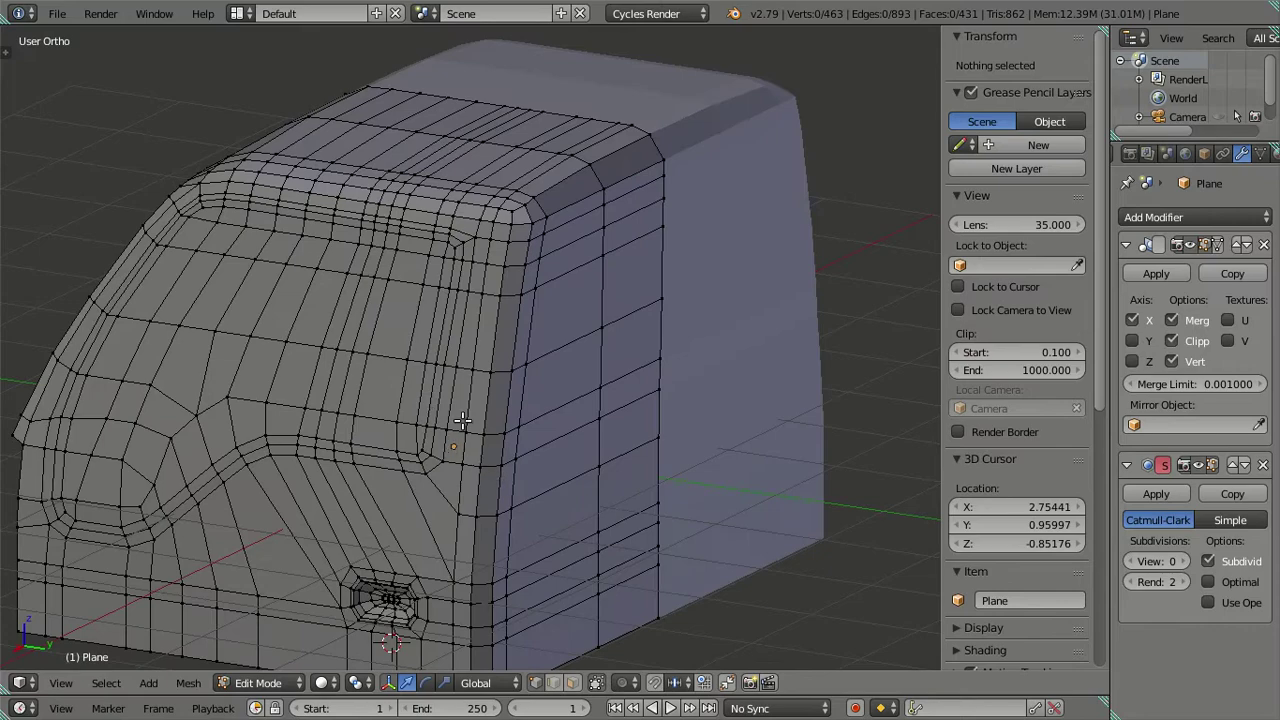
scroll(462, 420, down, 3)
mouse_move(462, 420)
middle_down()
mouse_move(474, 390)
mouse_move(380, 329)
mouse_move(400, 380)
mouse_move(371, 403)
mouse_move(420, 372)
middle_up()
click(572, 684)
scroll(343, 357, up, 2)
Try selecting the horizontal, vertical and rounded-corner face loops, clearing each selection
alt+right_click(458, 282)
key(a)
alt+right_click(460, 296)
key(a)
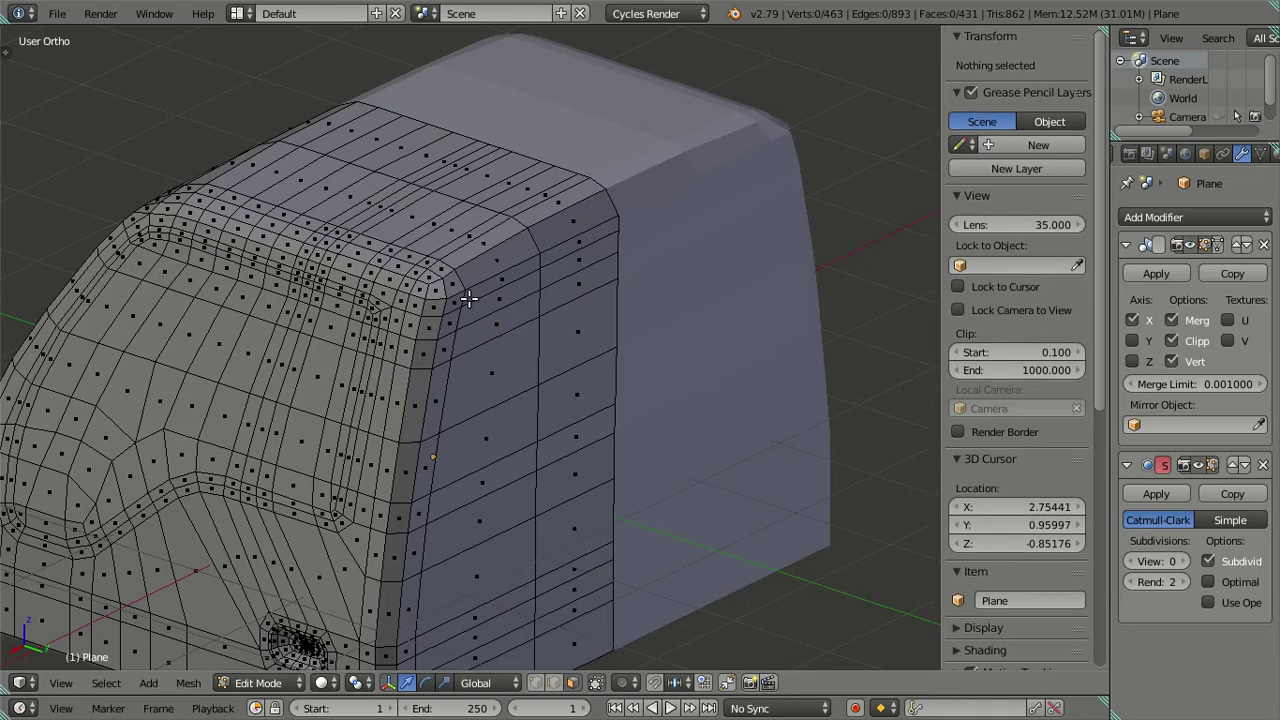
middle_drag(482, 294, 522, 291)
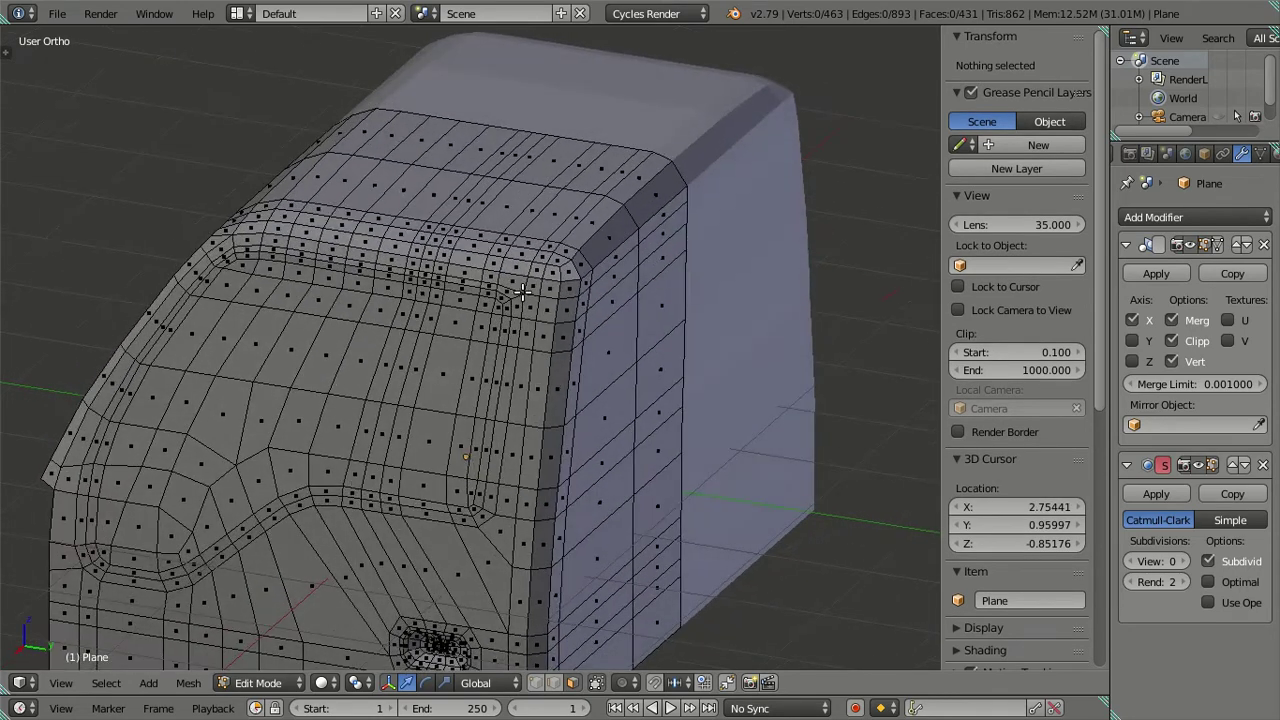
alt+right_click(553, 278)
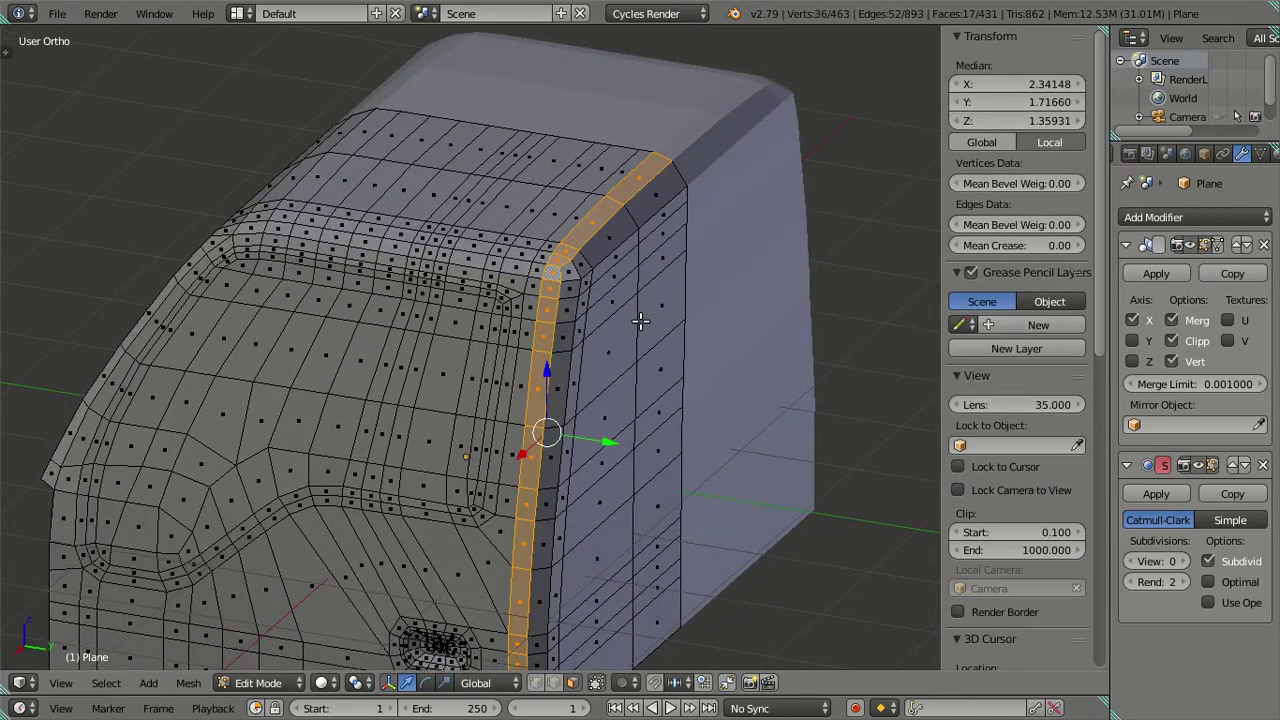
scroll(640, 321, down, 2)
key(a)
Select all linked side panel faces, hide them, and turn off the Mirror modifier's X axis
right_click(591, 396)
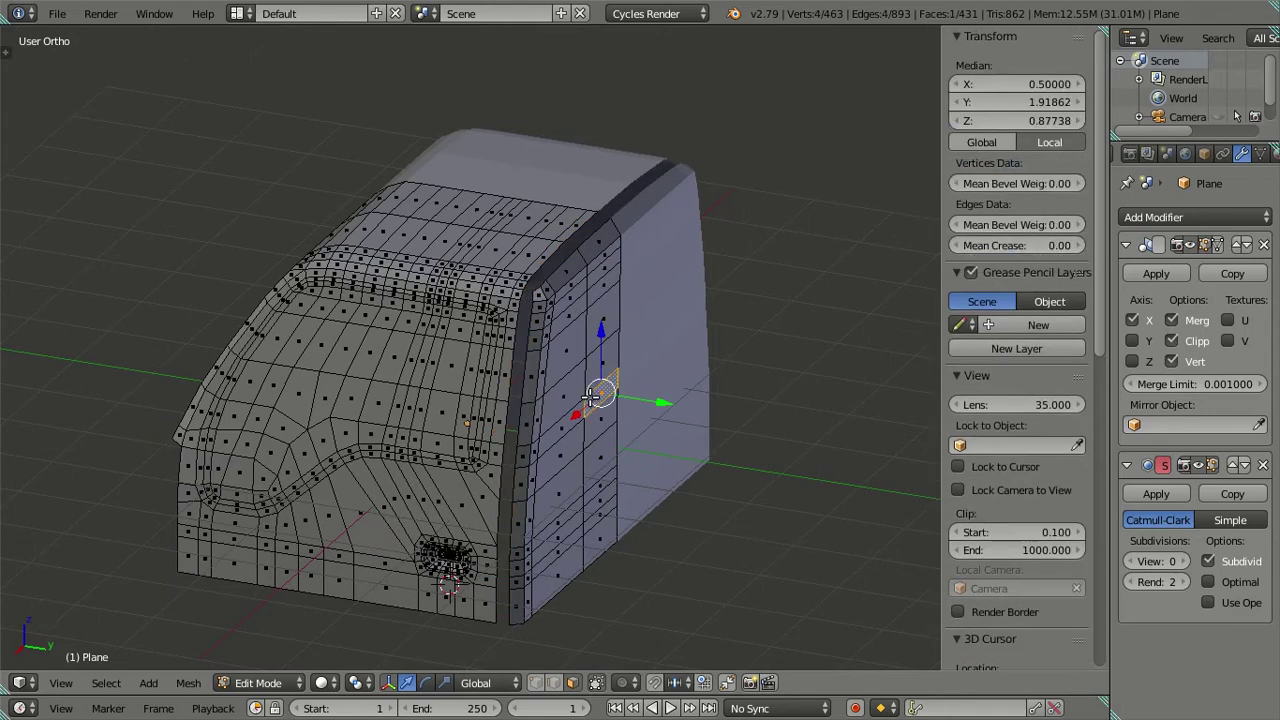
key(ctrl+l)
key(h)
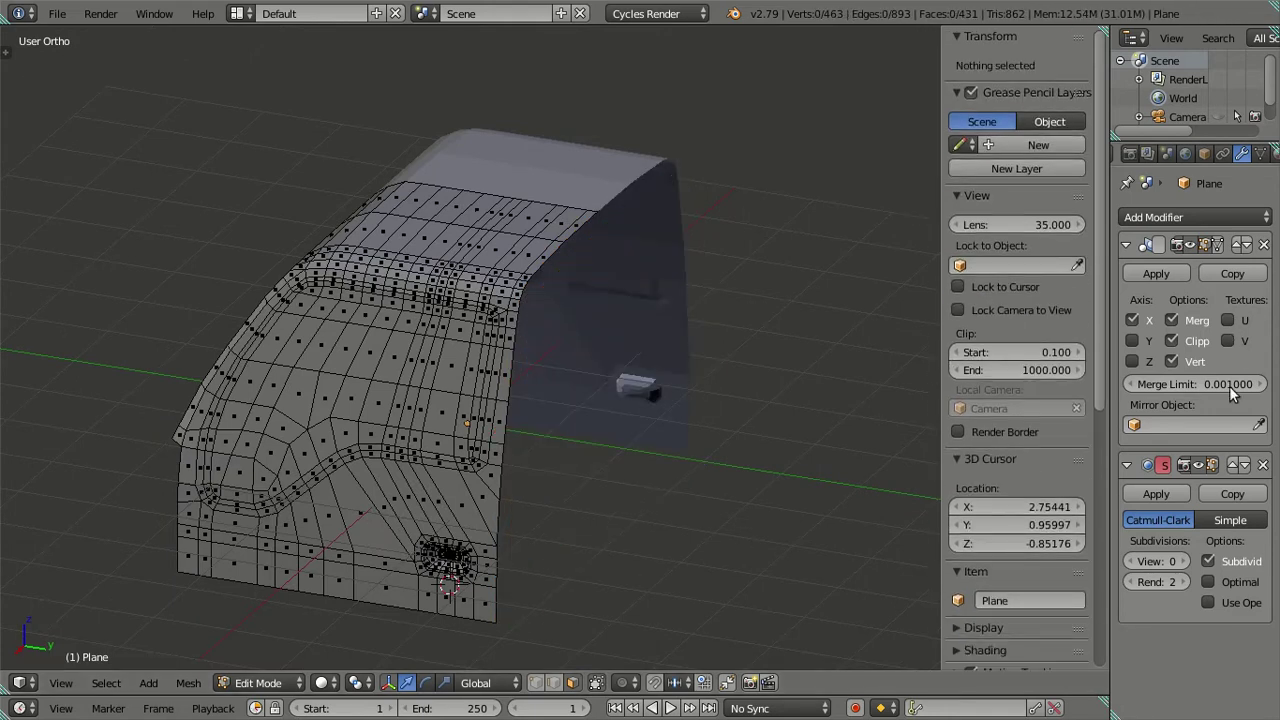
click(1133, 319)
key(KP_1)
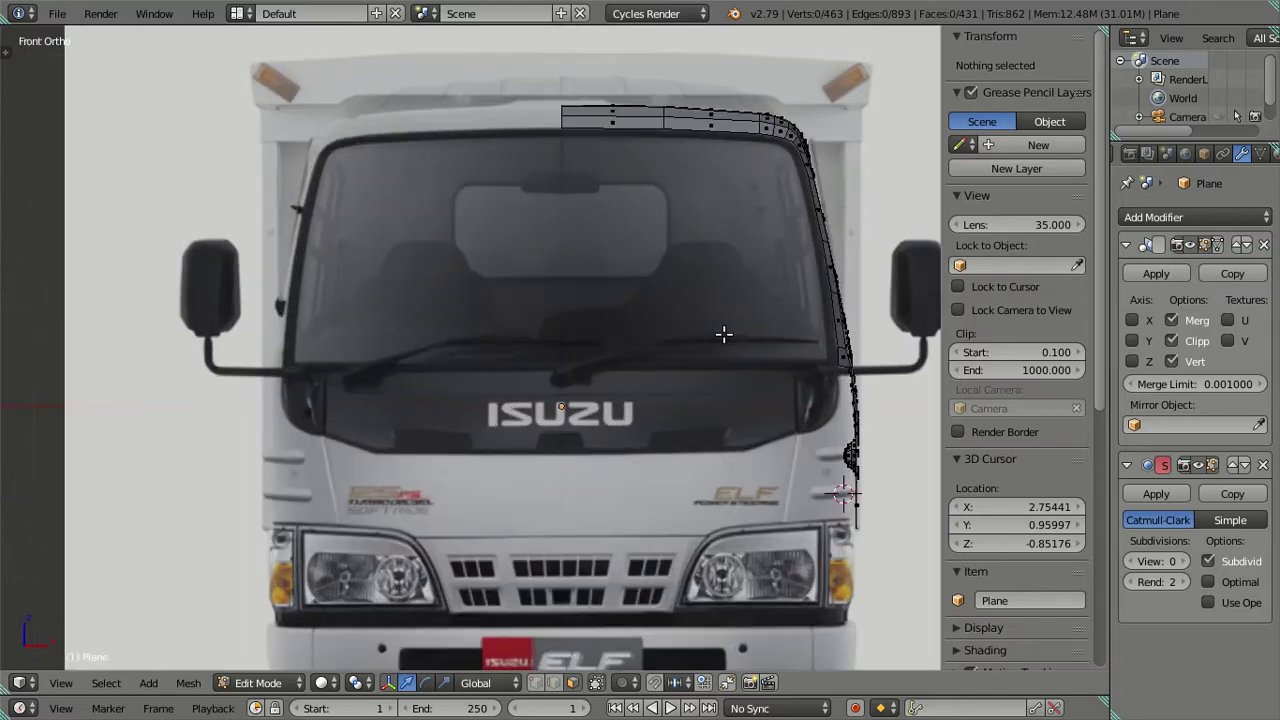
Select the vertex at the windshield-mirror corner and inspect the mesh around it
shift+middle_drag(723, 334, 396, 305)
scroll(475, 386, up, 4)
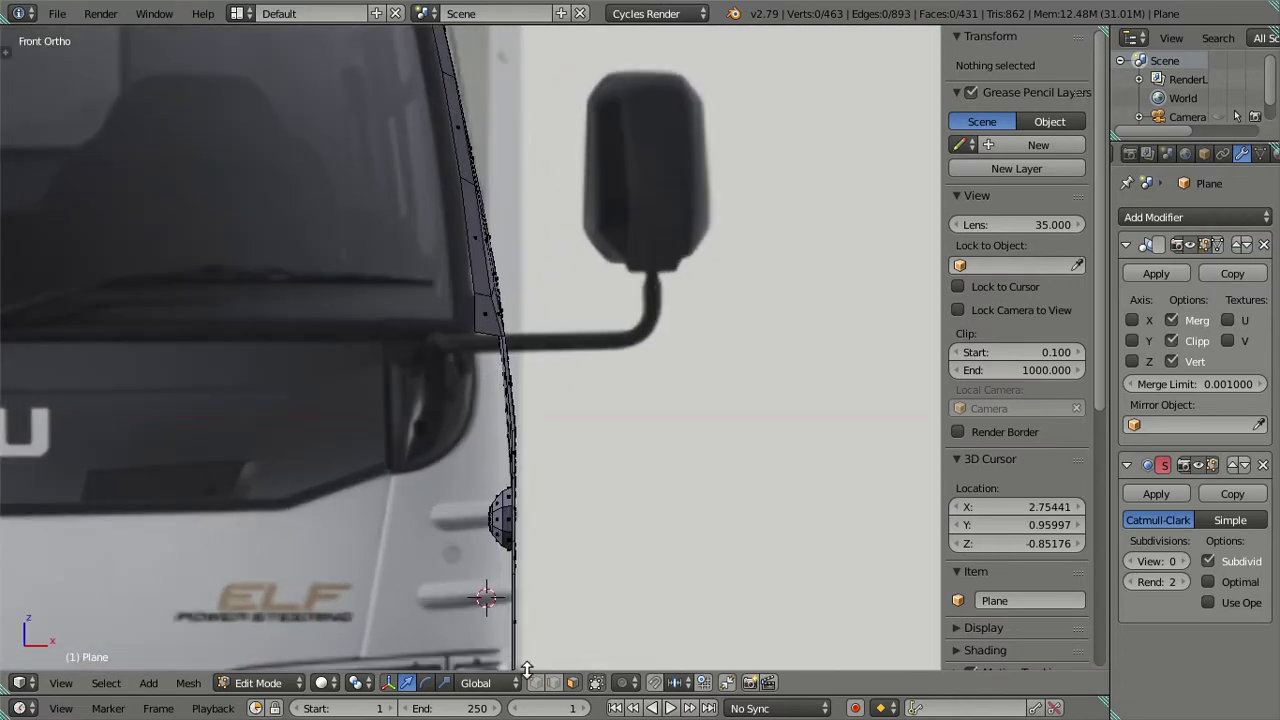
right_click(475, 345)
shift+middle_drag(529, 403, 609, 314)
scroll(600, 360, down, 1)
middle_drag(597, 383, 549, 378)
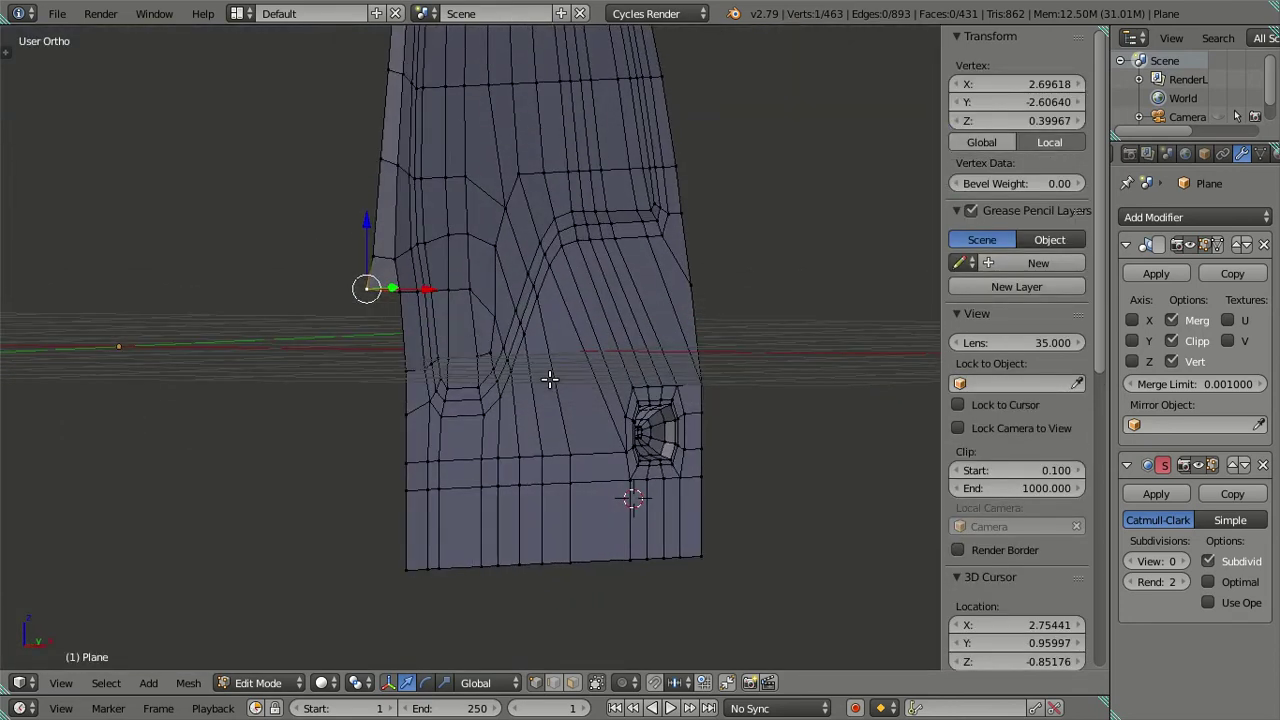
mouse_move(396, 376)
middle_down()
mouse_move(337, 371)
mouse_move(266, 400)
mouse_move(314, 378)
mouse_move(493, 373)
middle_up()
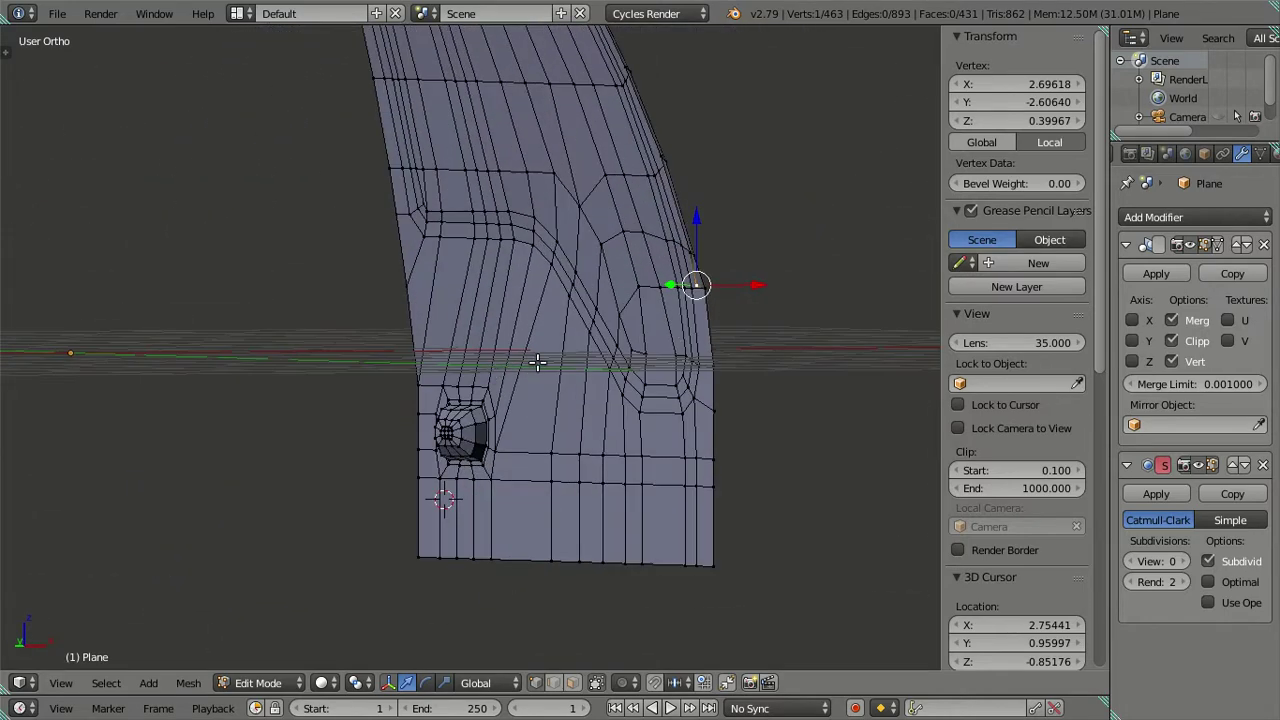
key(KP_1)
In front view, extrude two new vertices from the corner toward the mirror arm
scroll(590, 330, up, 1)
scroll(594, 324, up, 2)
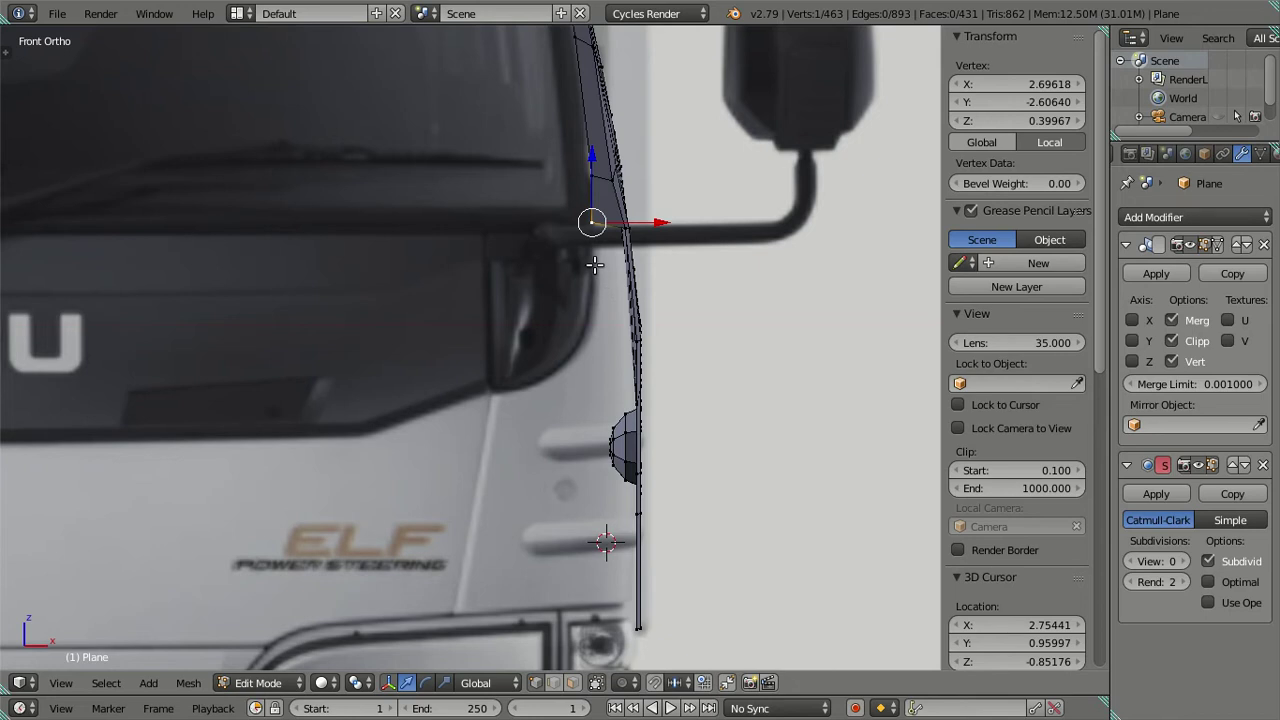
scroll(612, 334, down, 1)
scroll(706, 431, down, 2)
scroll(706, 431, up, 2)
scroll(706, 428, up, 2)
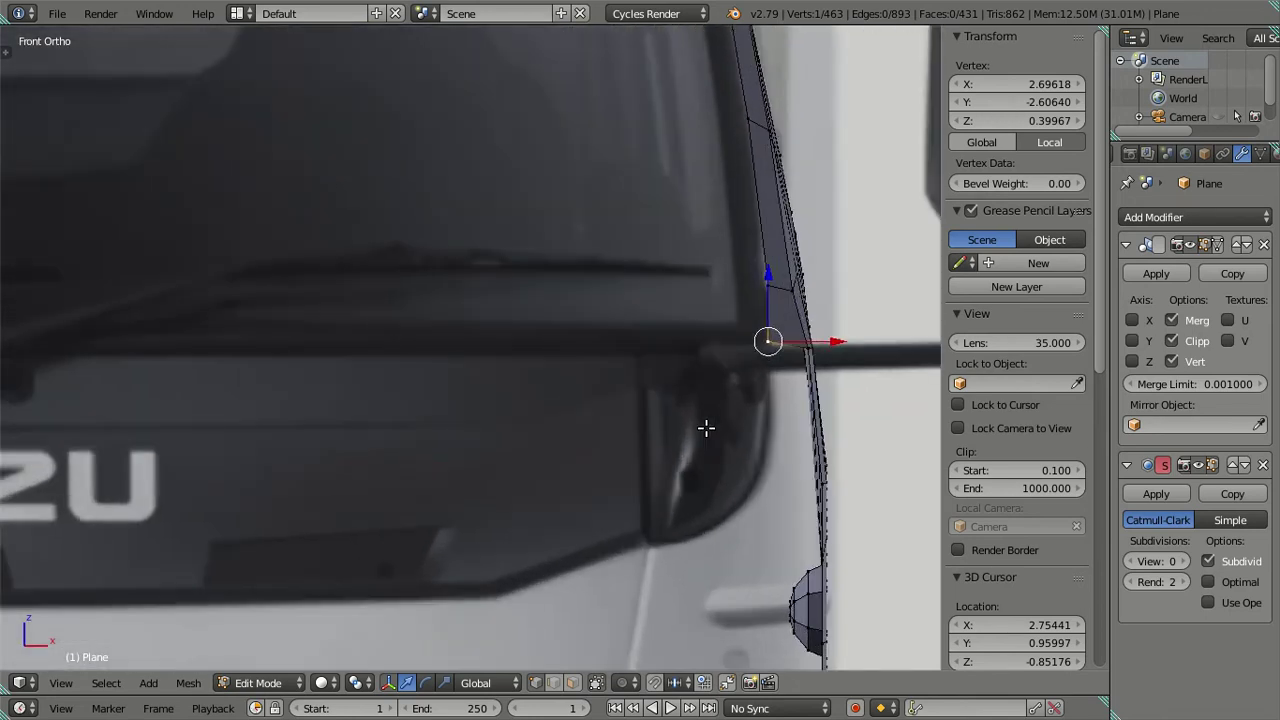
scroll(706, 428, down, 2)
scroll(748, 440, up, 3)
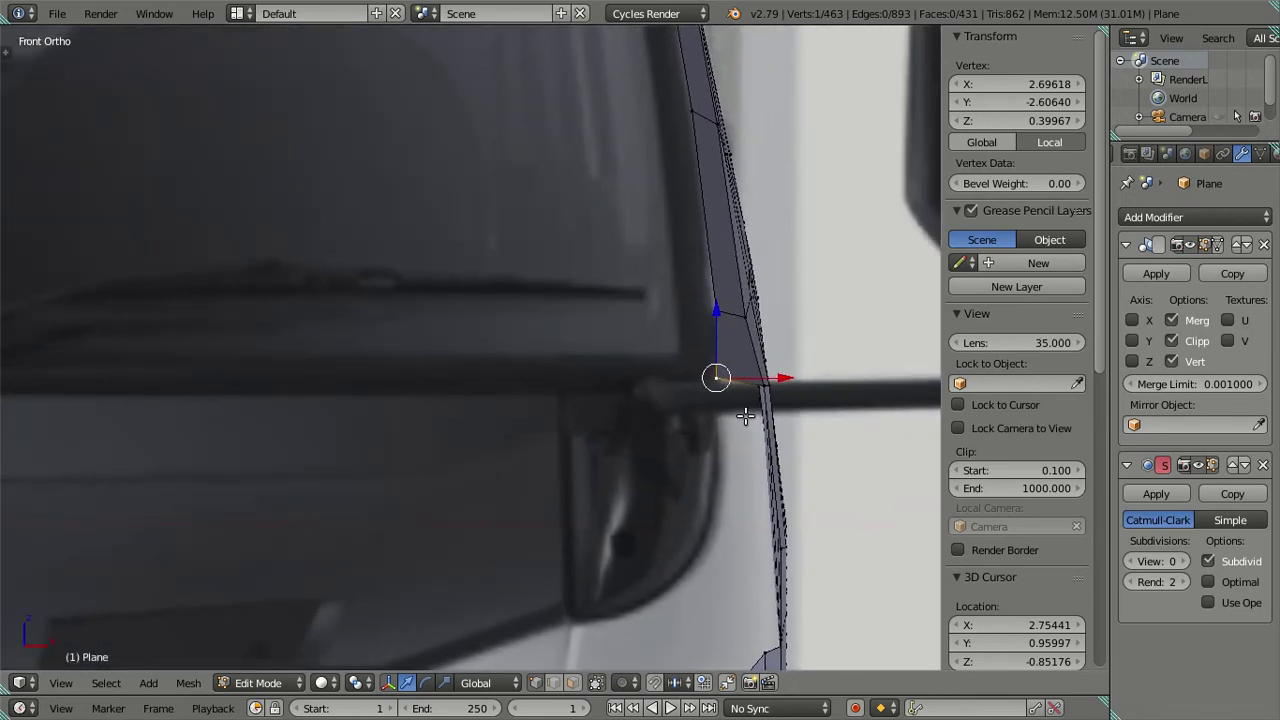
key(e)
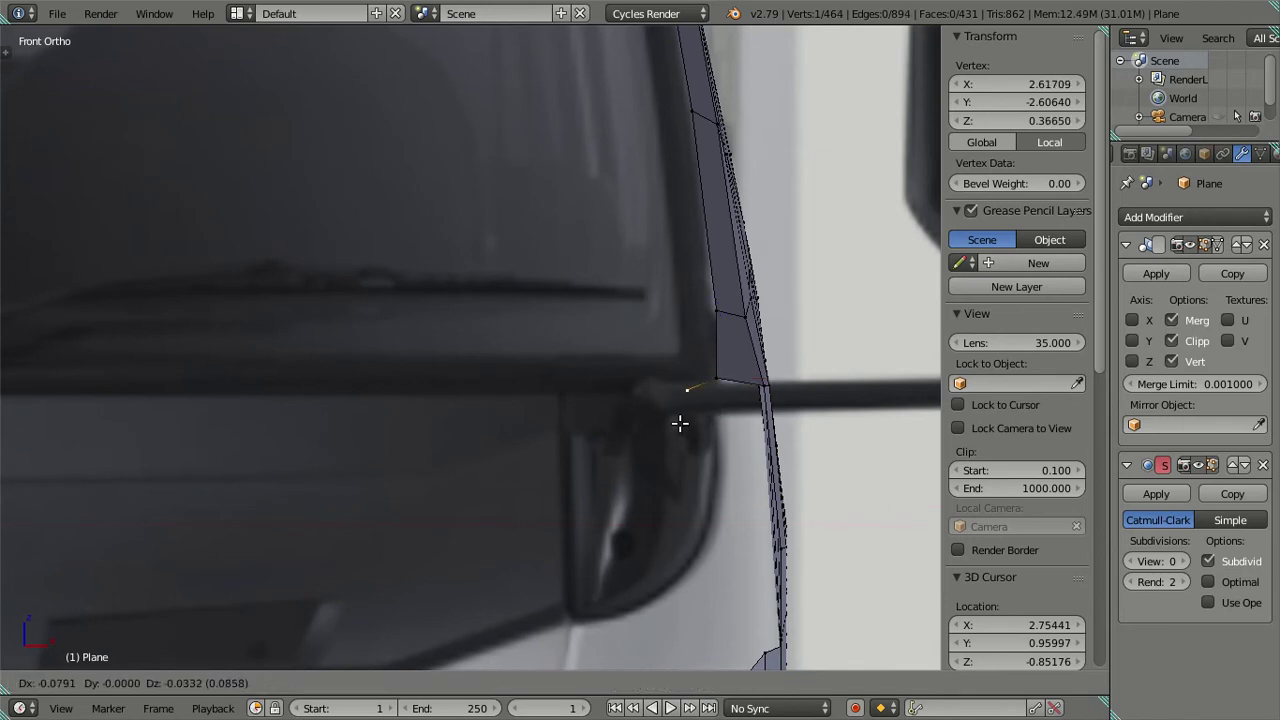
click(680, 424)
key(e)
click(628, 425)
In side view, move the two new vertices along Y to match the reference depth
right_click(718, 379)
drag(718, 323, 722, 318)
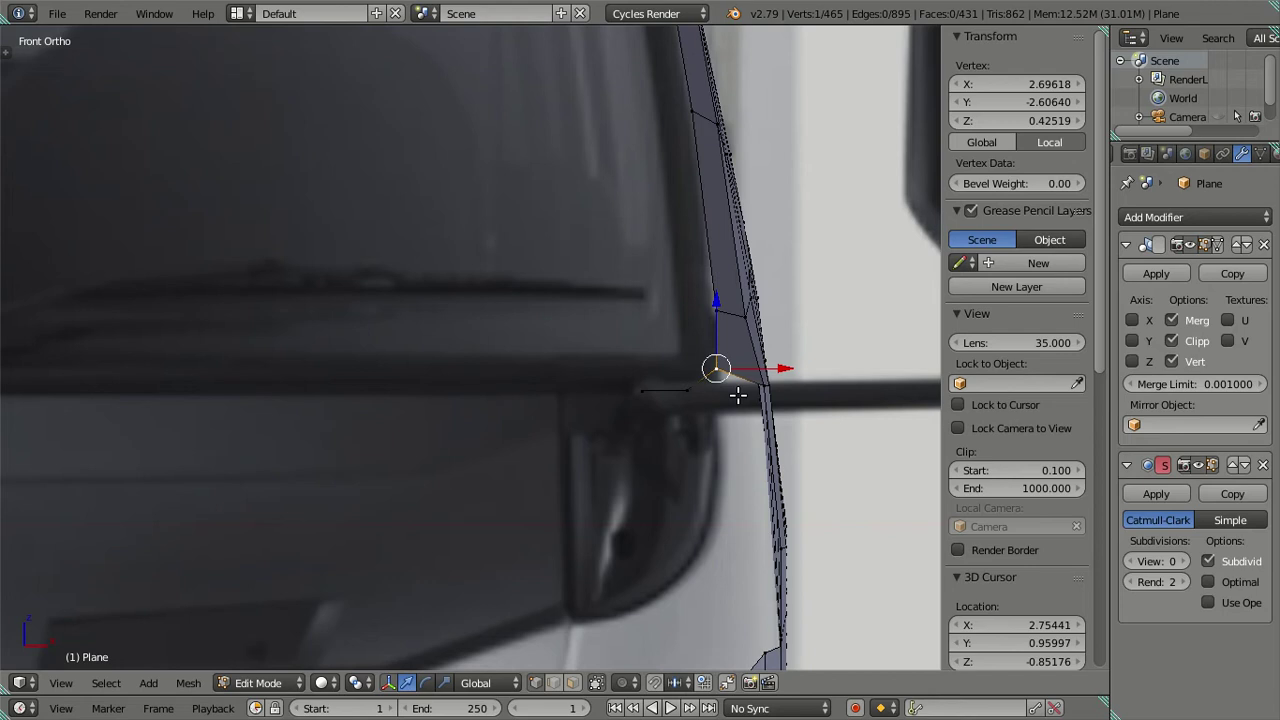
key(ctrl+z)
key(ctrl+z)
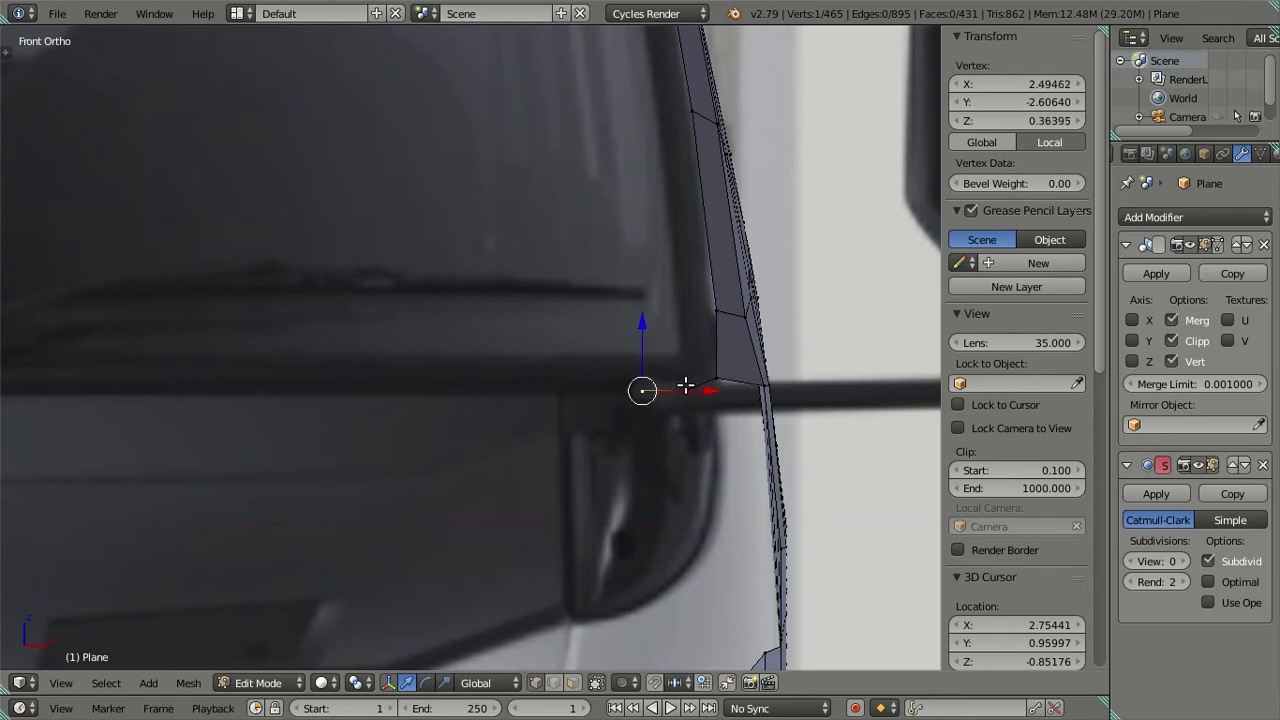
mouse_move(645, 393)
middle_down()
mouse_move(494, 386)
mouse_move(674, 331)
mouse_move(330, 460)
mouse_move(357, 449)
middle_up()
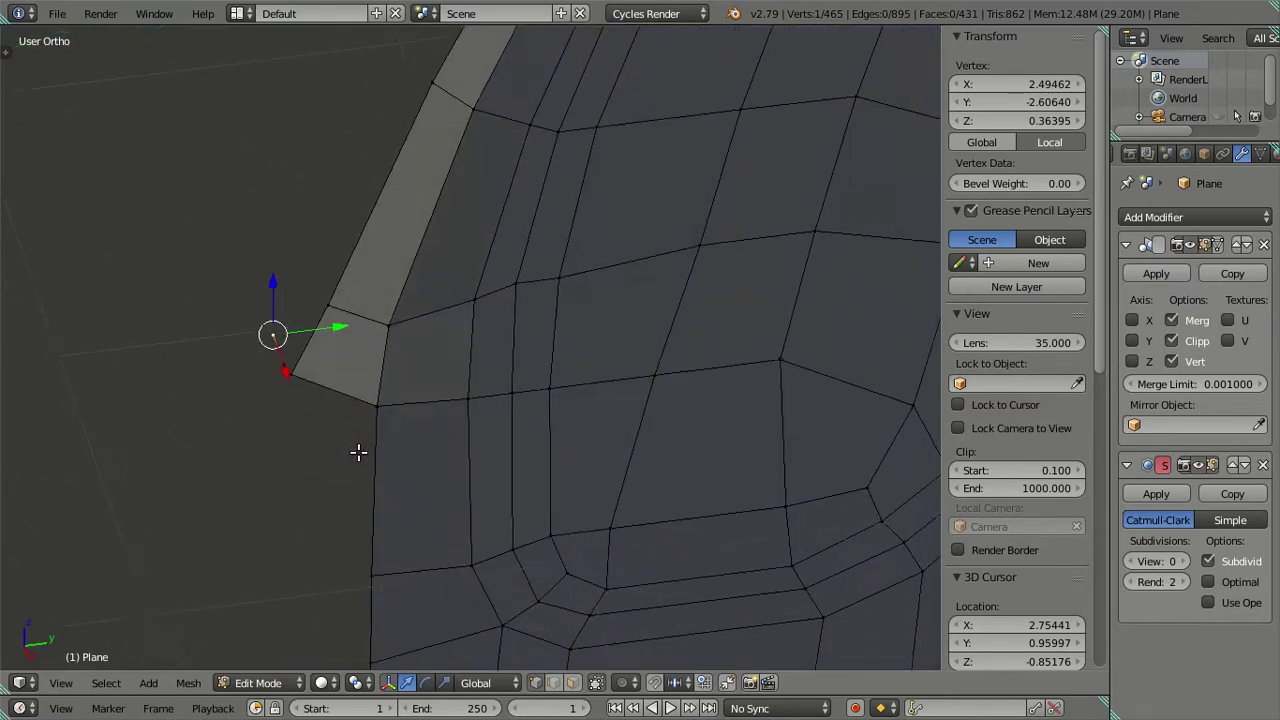
shift+right_click(275, 343)
key(KP_3)
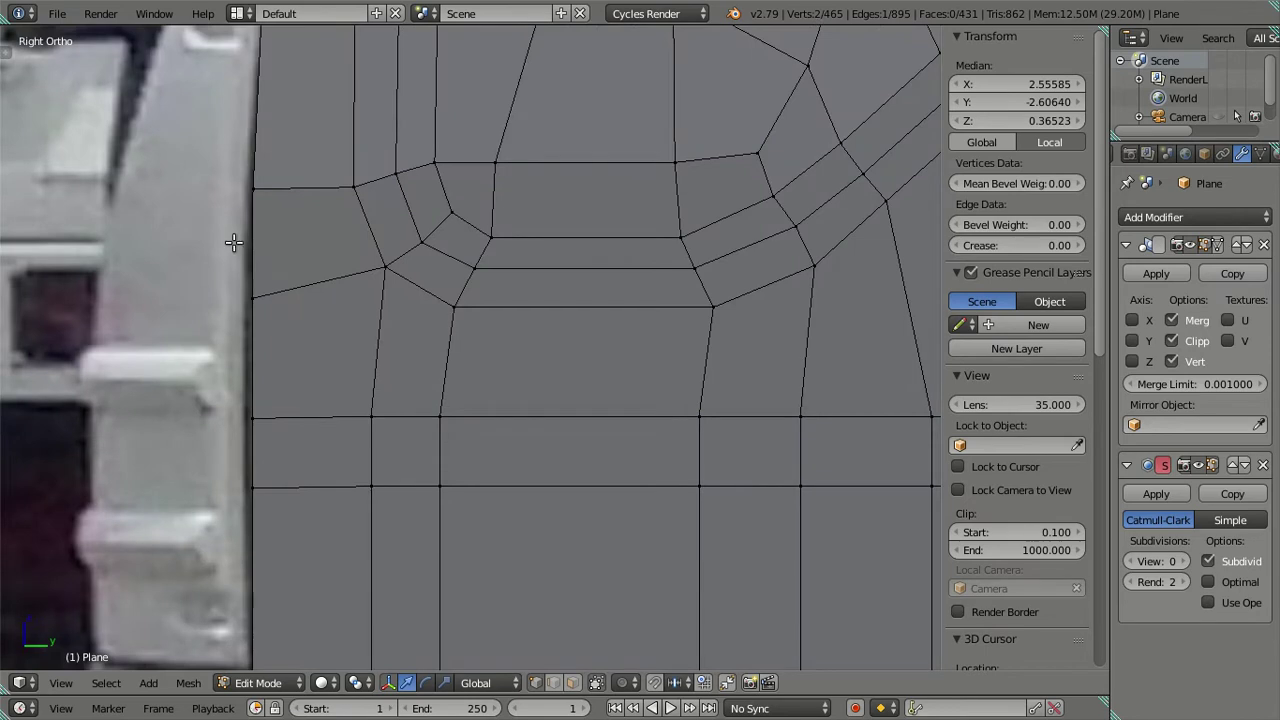
key(g)
key(y)
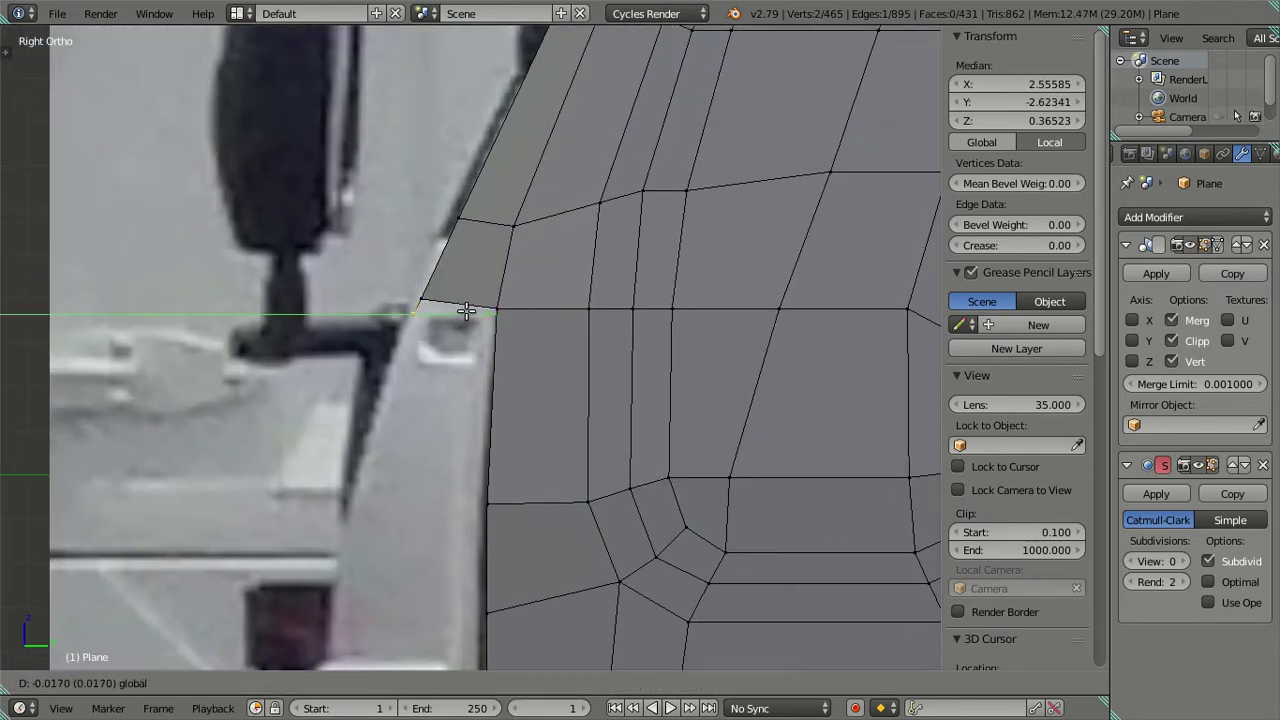
click(466, 311)
key(a)
key(KP_1)
Extrude another vertex from the edge's end and place it along X on the mirror arm
scroll(636, 346, up, 3)
scroll(586, 371, down, 2)
scroll(574, 377, up, 3)
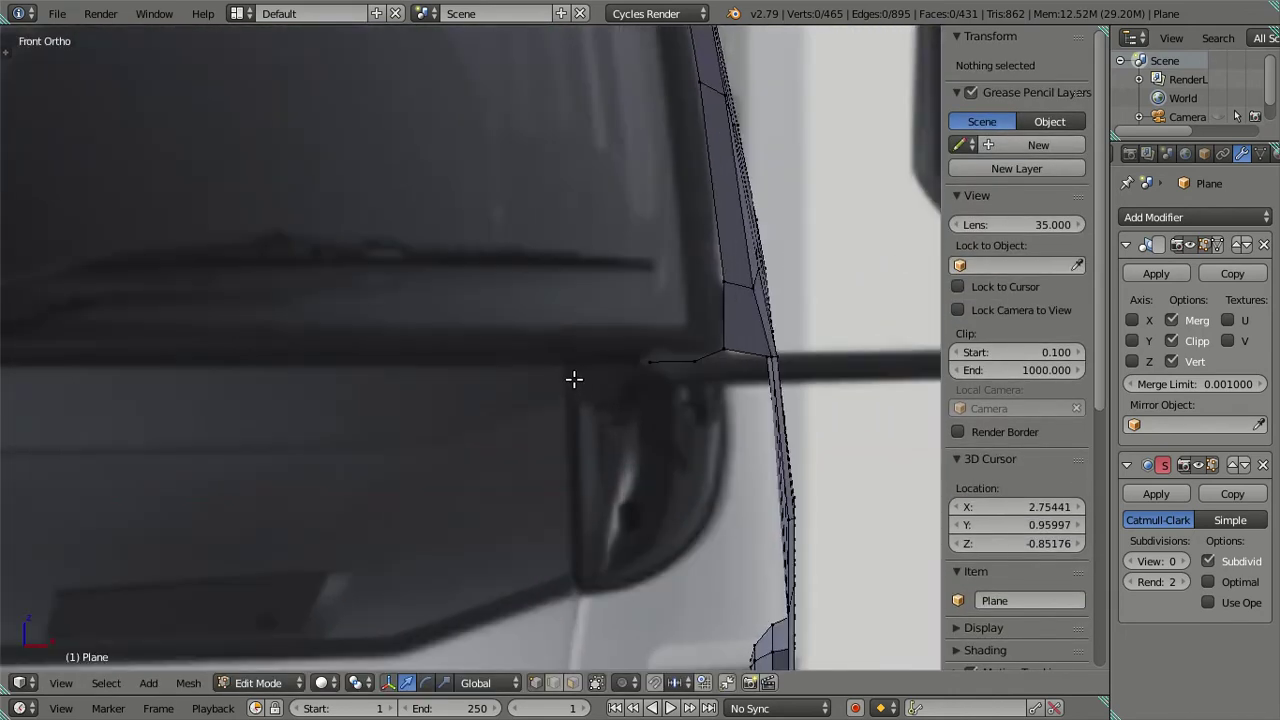
scroll(591, 374, down, 3)
scroll(570, 406, up, 1)
scroll(570, 406, down, 1)
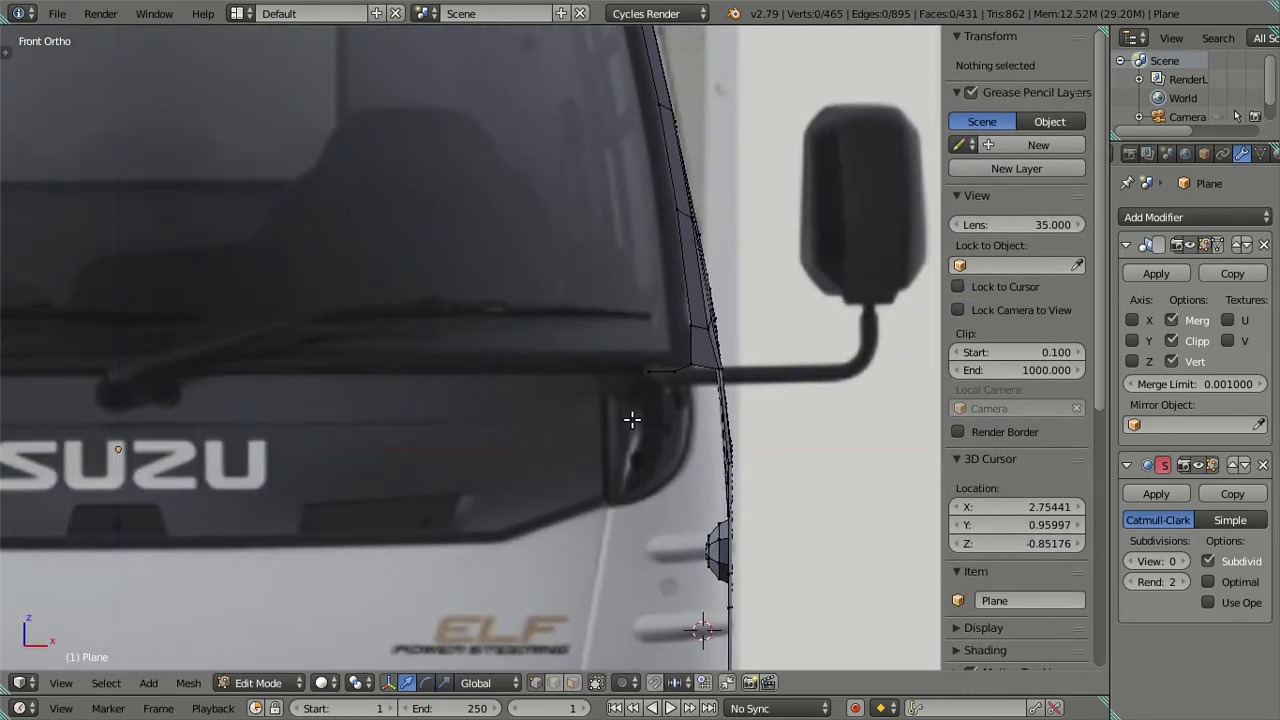
scroll(586, 409, up, 1)
scroll(650, 389, up, 3)
right_click(688, 375)
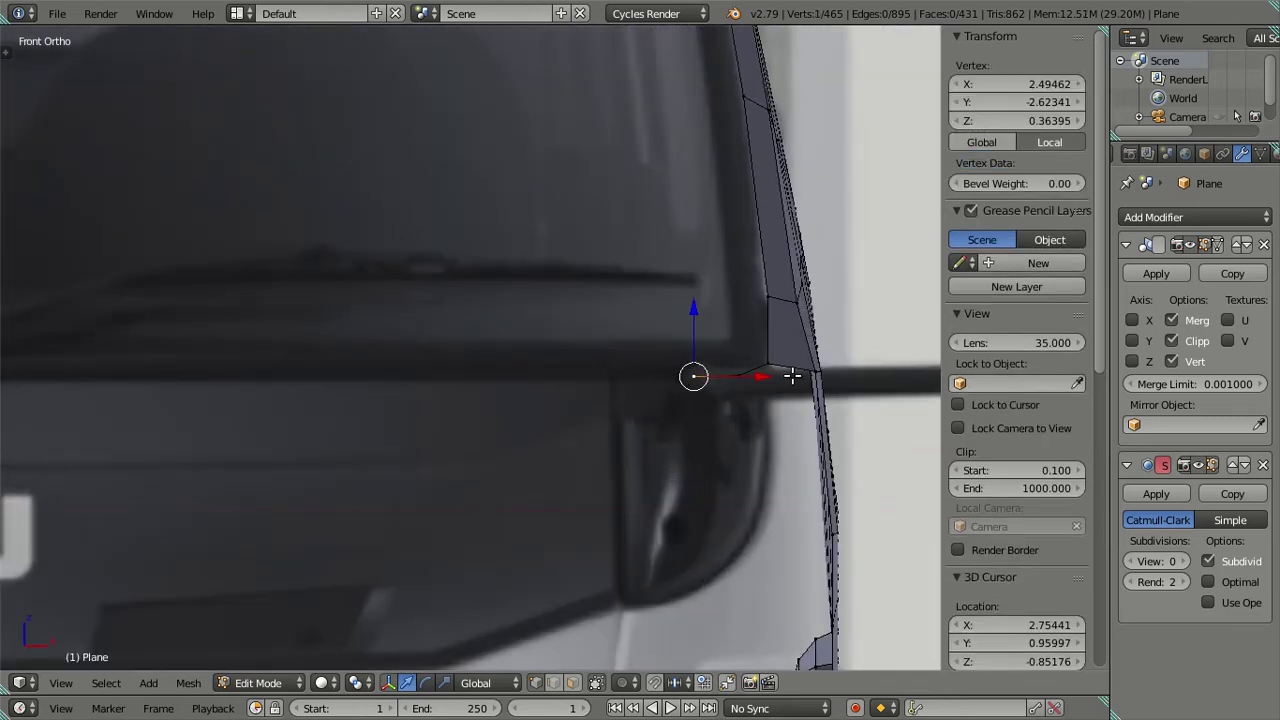
key(e)
right_click(747, 380)
key(g)
key(x)
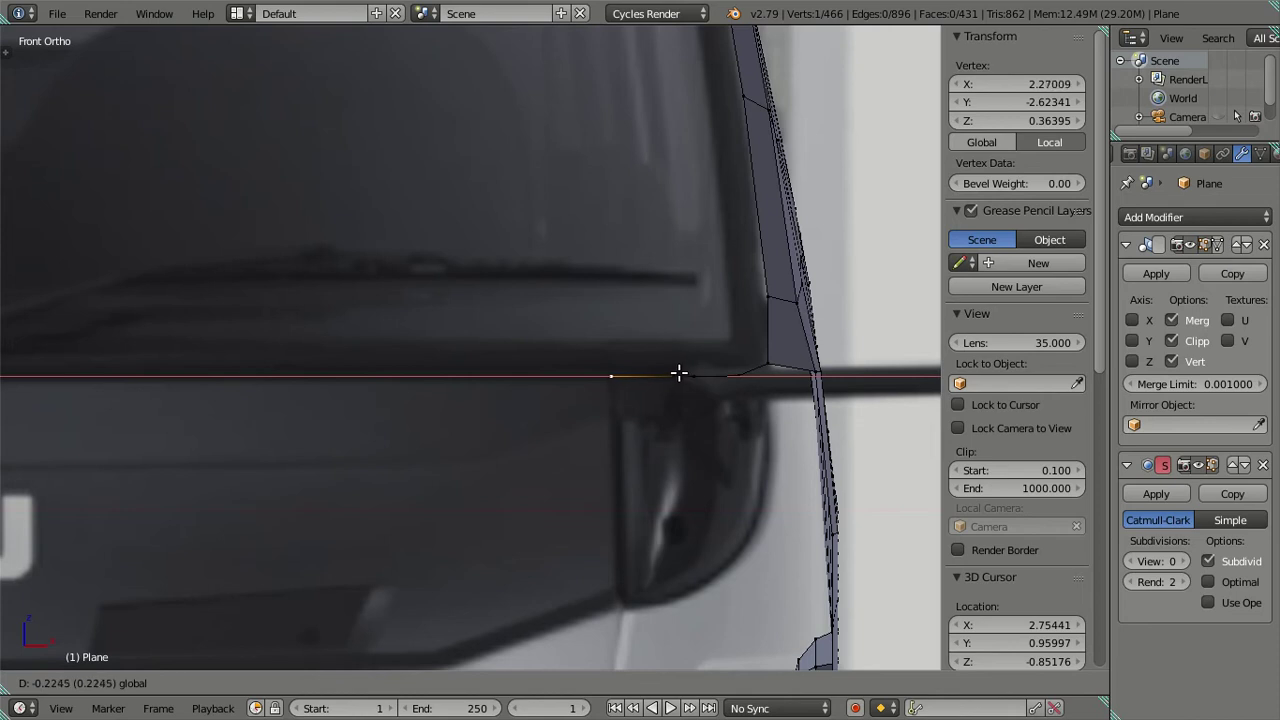
click(678, 374)
In top view, slide three edge vertices along Y, then two of them further
scroll(593, 446, down, 3)
mouse_move(593, 446)
middle_down()
mouse_move(546, 449)
mouse_move(543, 586)
mouse_move(546, 511)
mouse_move(554, 531)
mouse_move(578, 479)
middle_up()
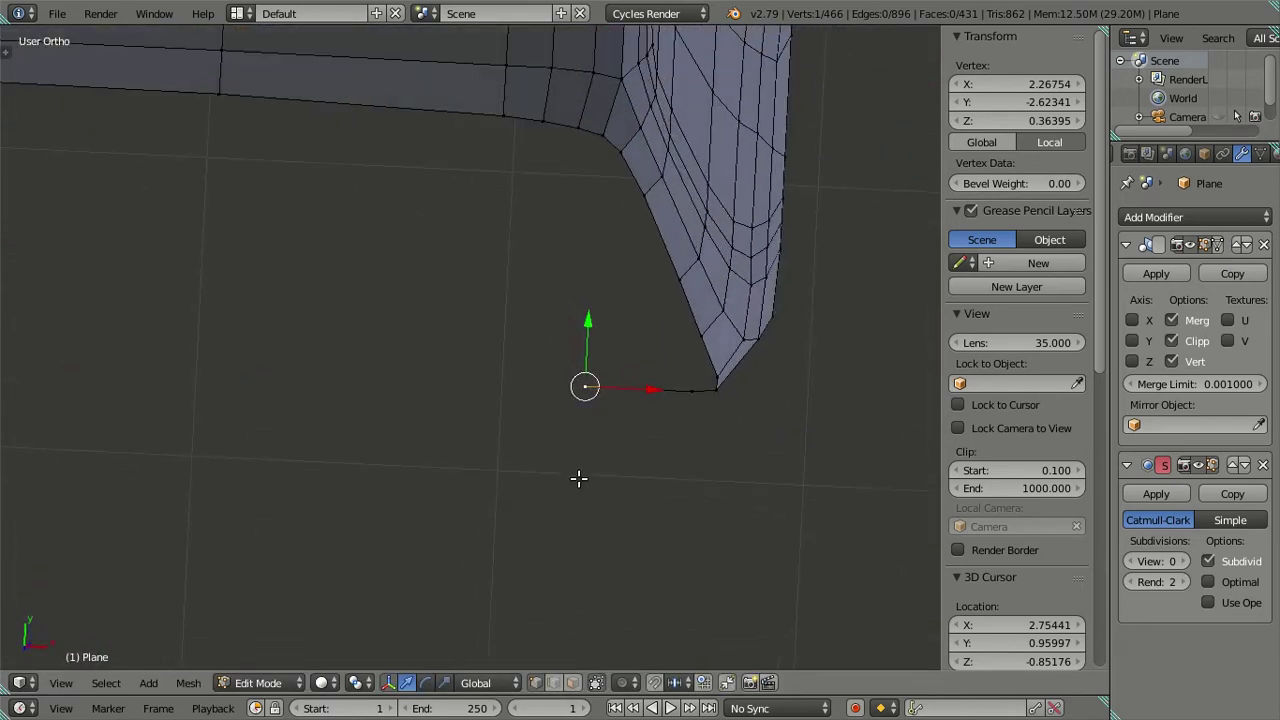
key(KP_7)
scroll(543, 443, up, 2)
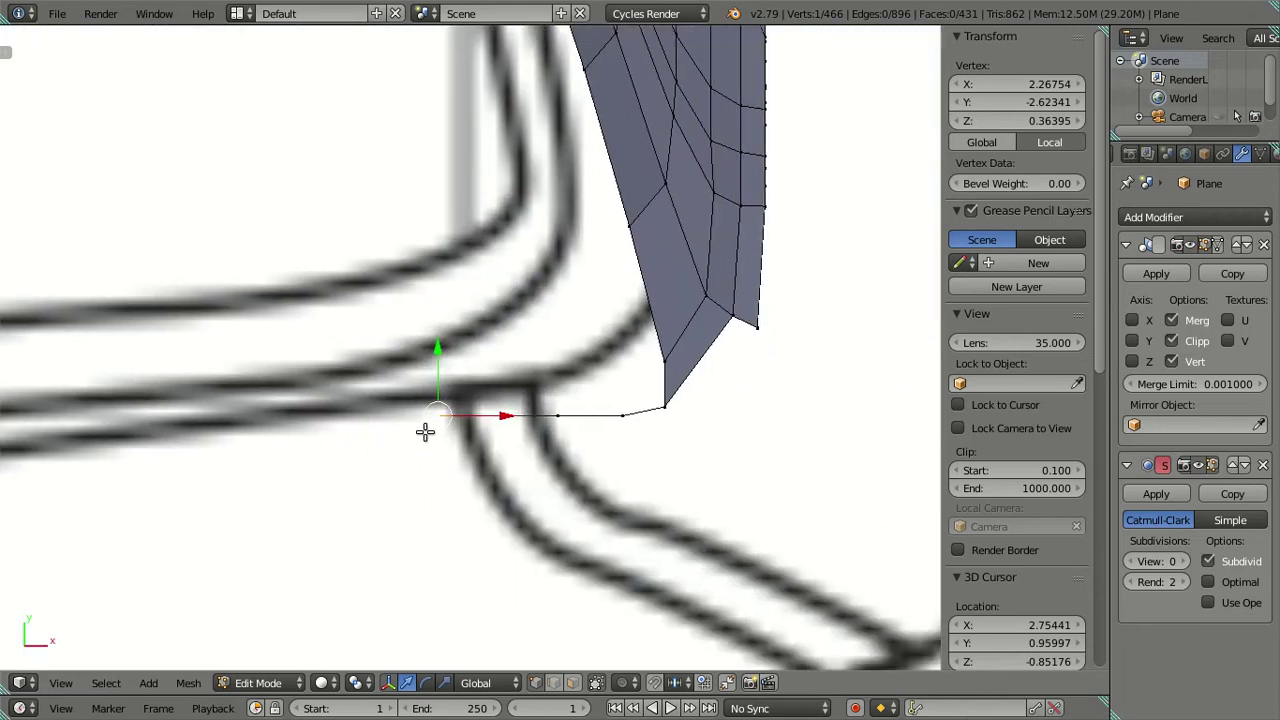
scroll(454, 403, down, 5)
scroll(454, 403, down, 1)
scroll(476, 396, up, 3)
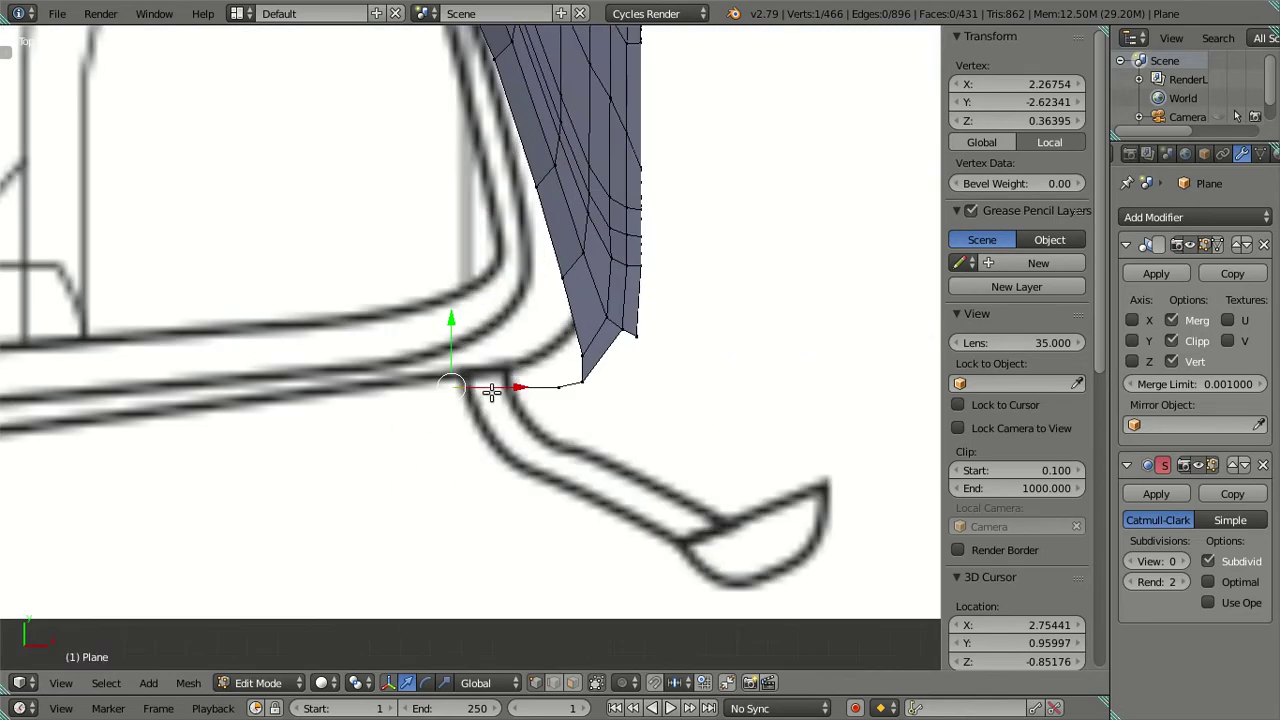
shift+right_click(556, 387)
shift+right_click(518, 385)
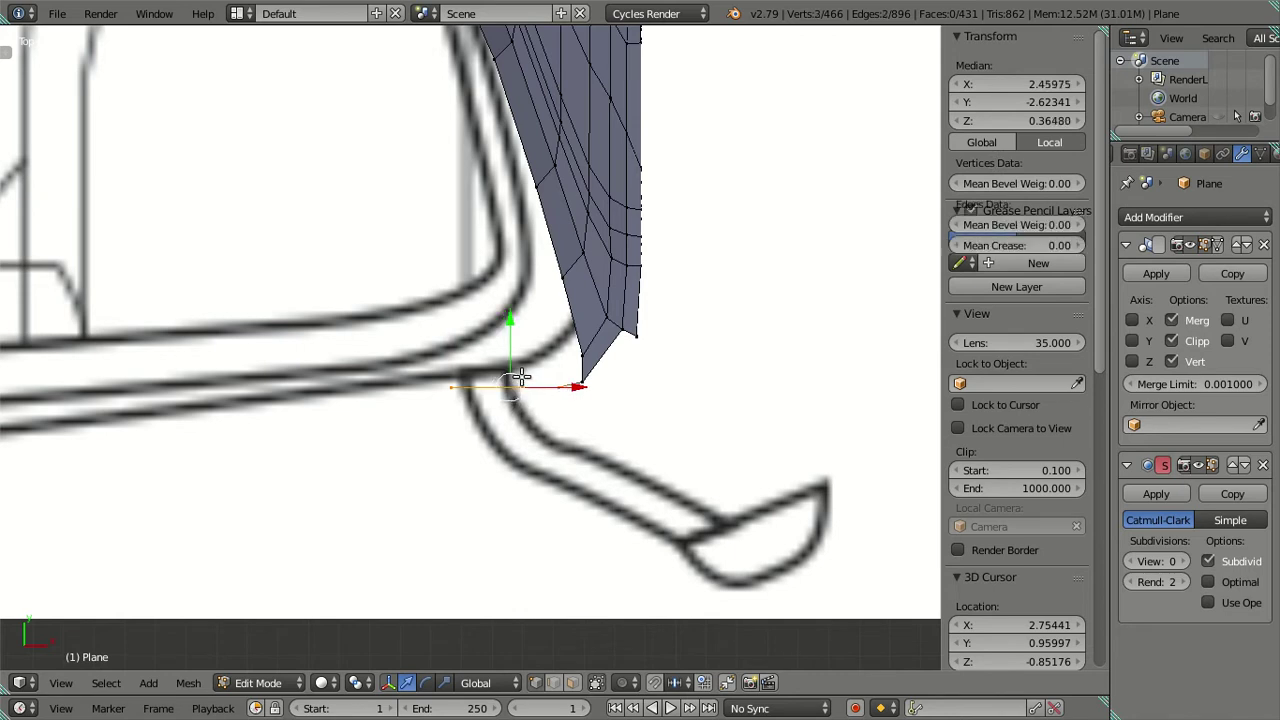
key(g)
key(y)
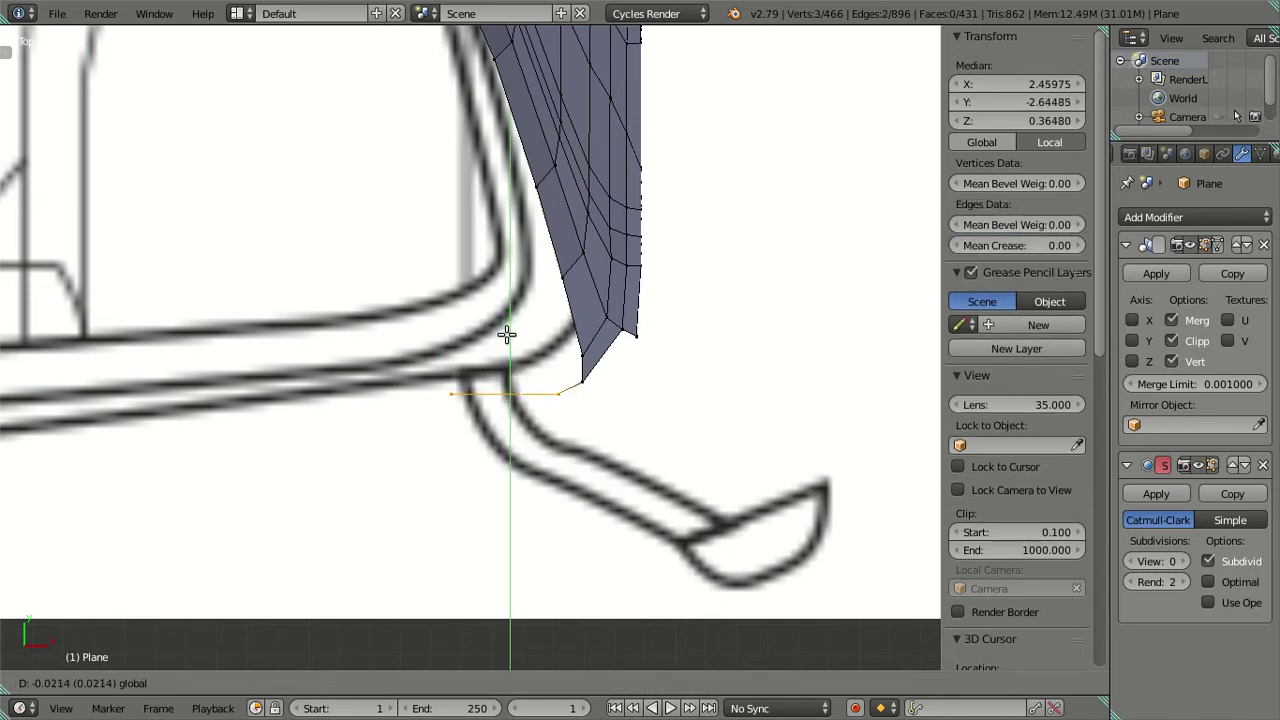
click(507, 335)
shift+right_click(556, 393)
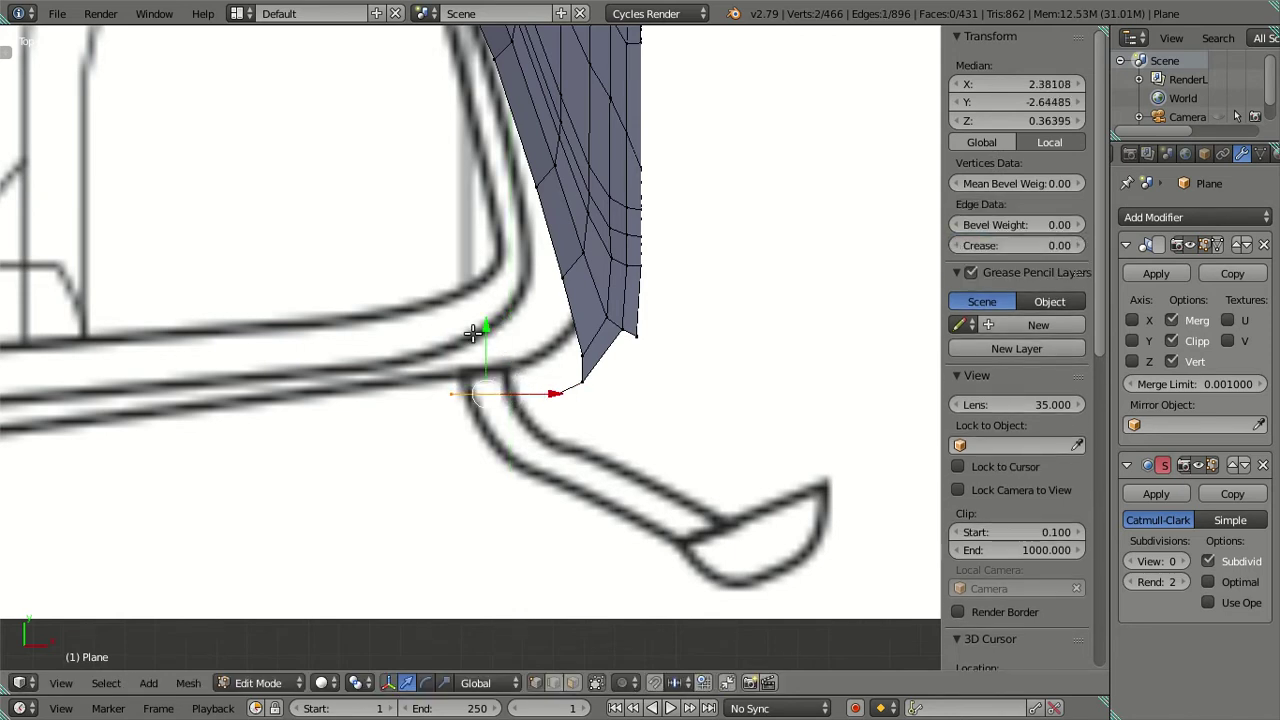
key(g)
key(y)
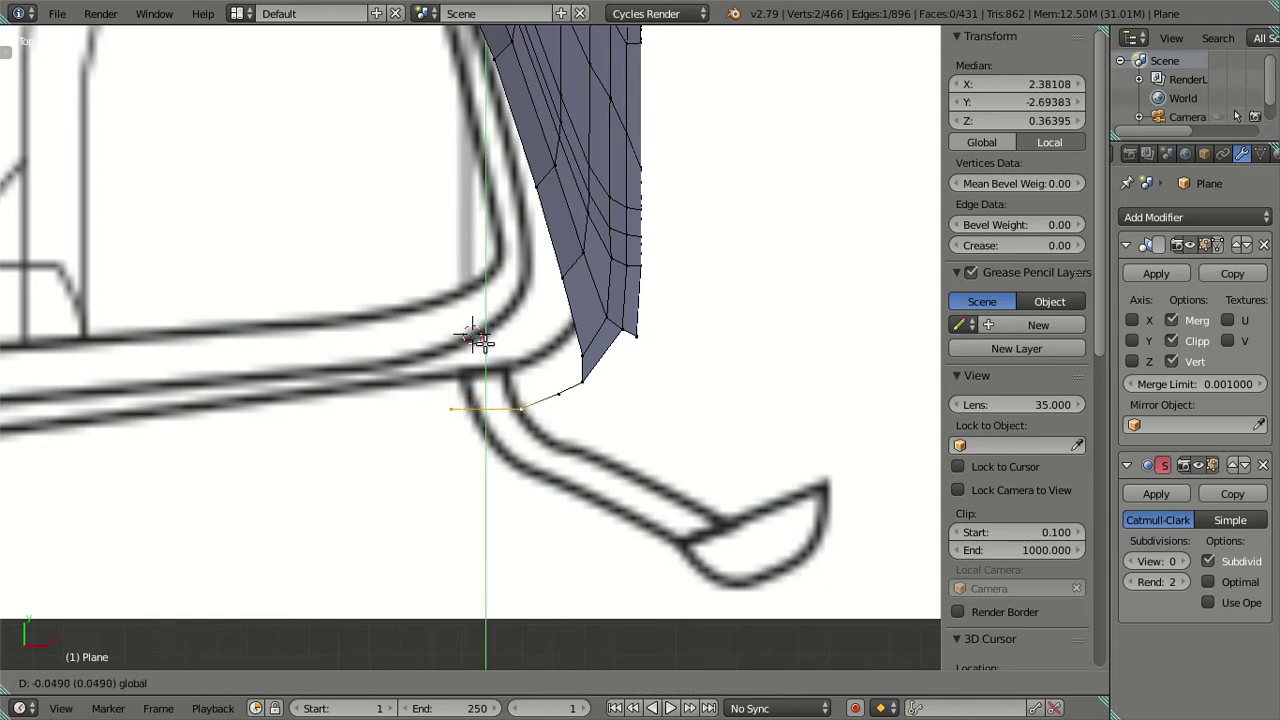
click(476, 336)
Slide single and paired lower-edge vertices along Y onto the reference curve
right_click(445, 408)
key(g)
key(y)
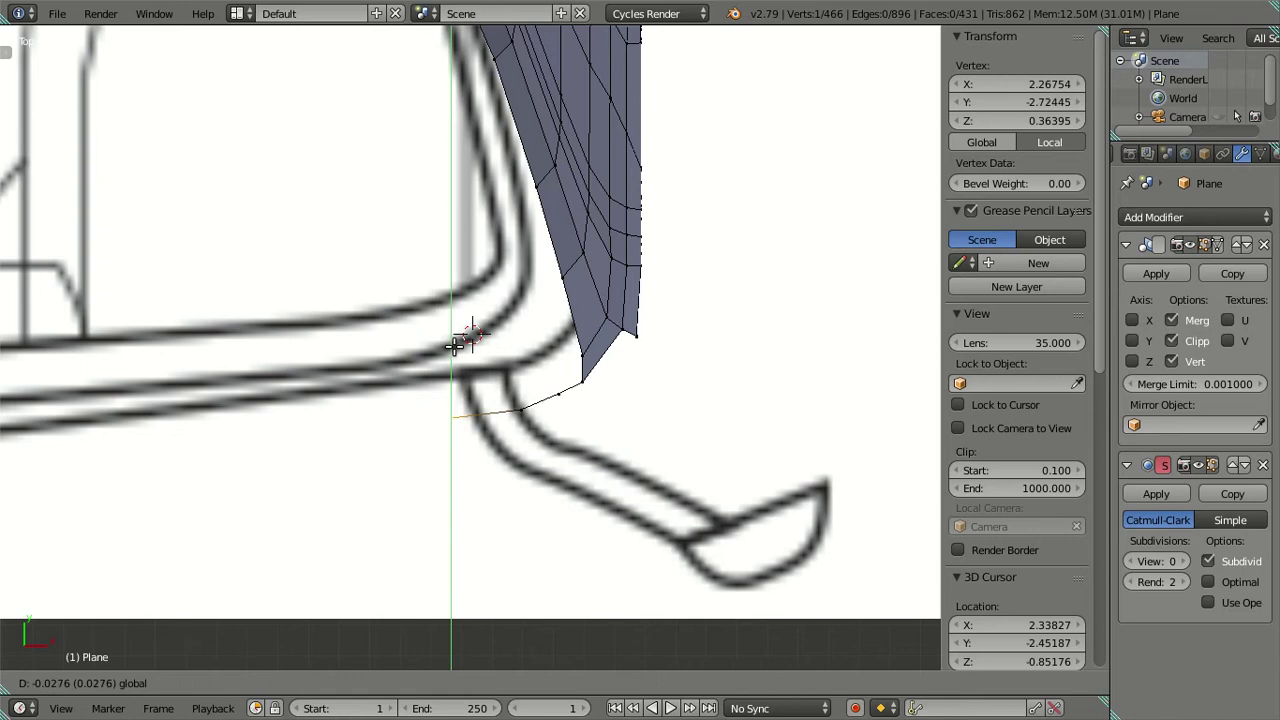
click(455, 345)
shift+right_click(522, 404)
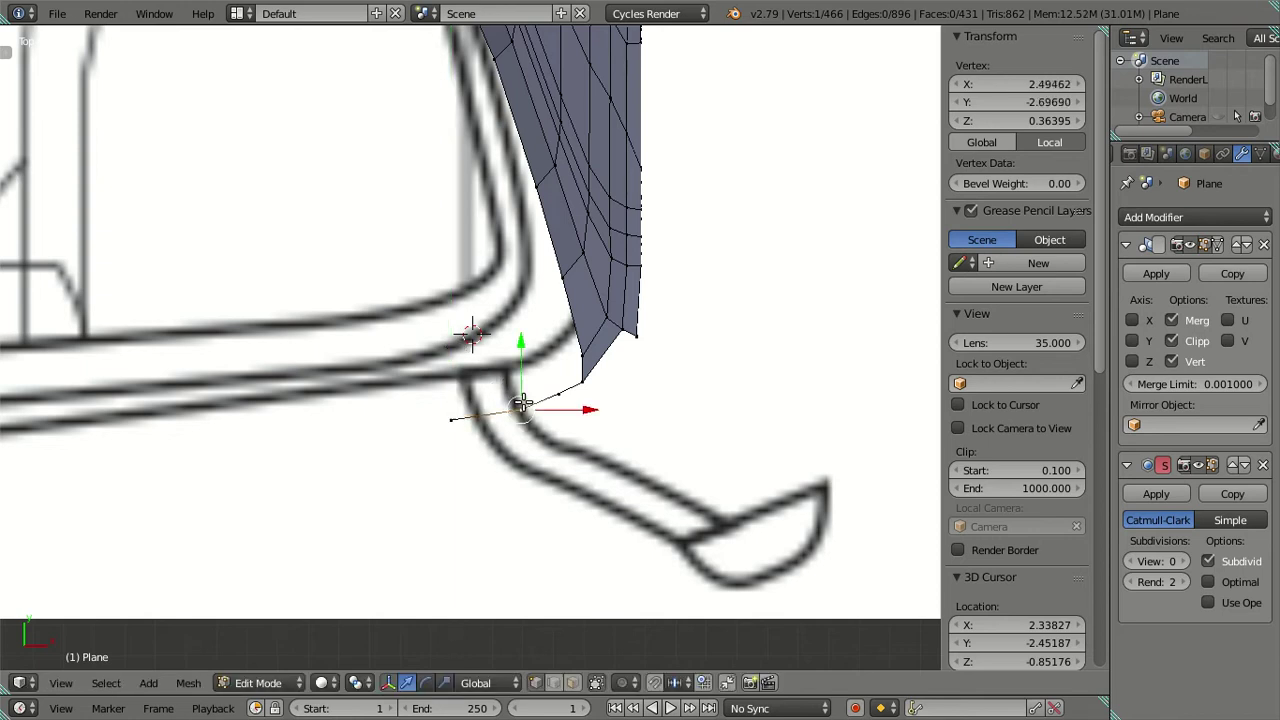
key(g)
key(y)
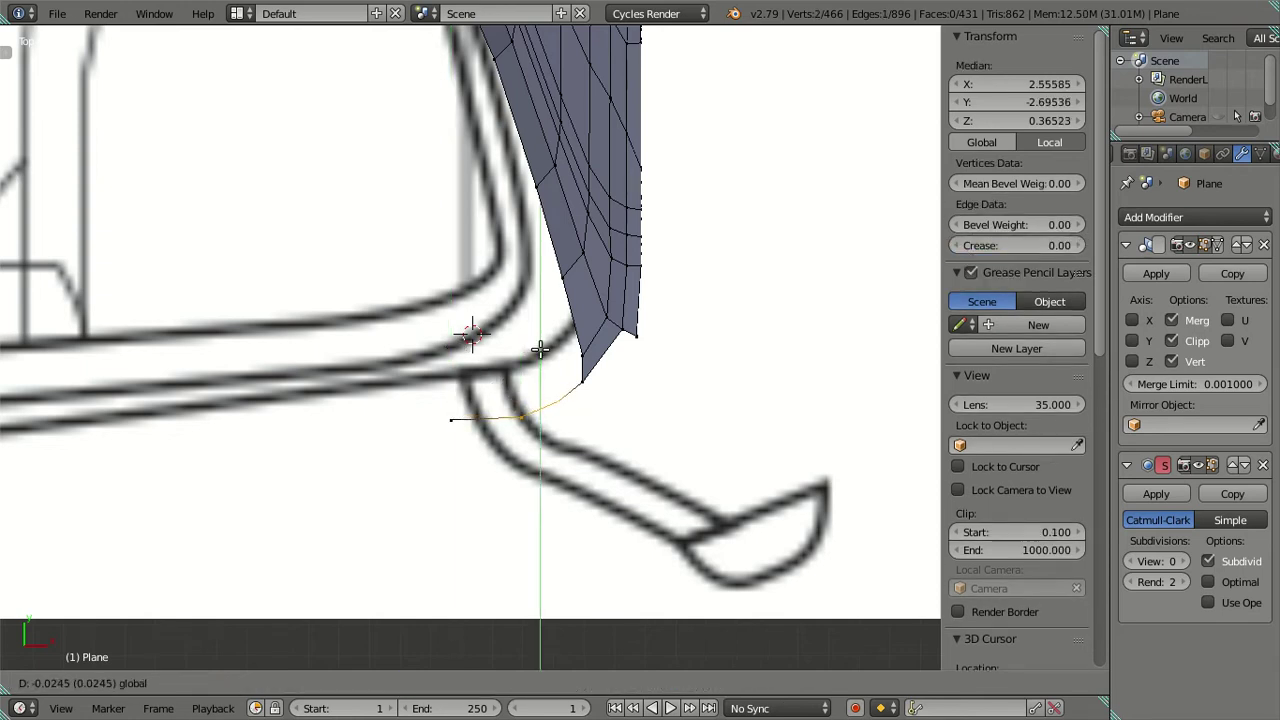
click(541, 349)
Adjust the remaining lower-edge vertices, including the left end, along Y to finish the curve
right_click(522, 366)
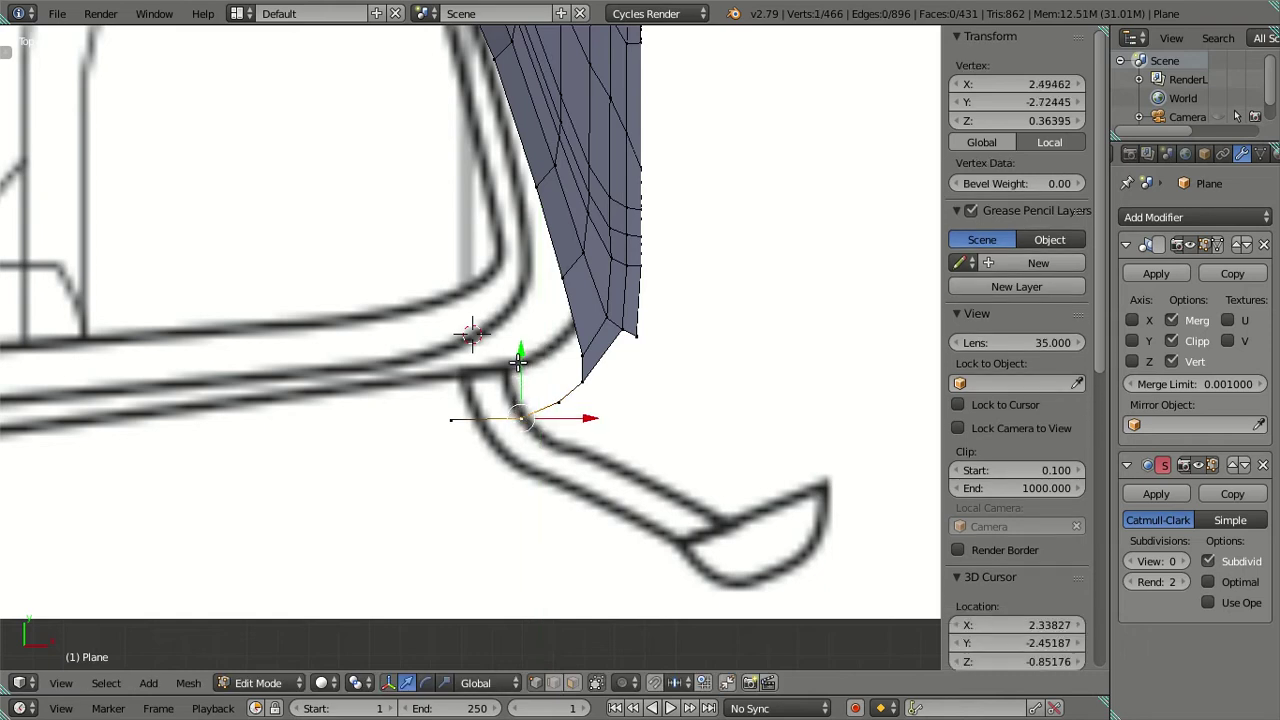
key(g)
key(y)
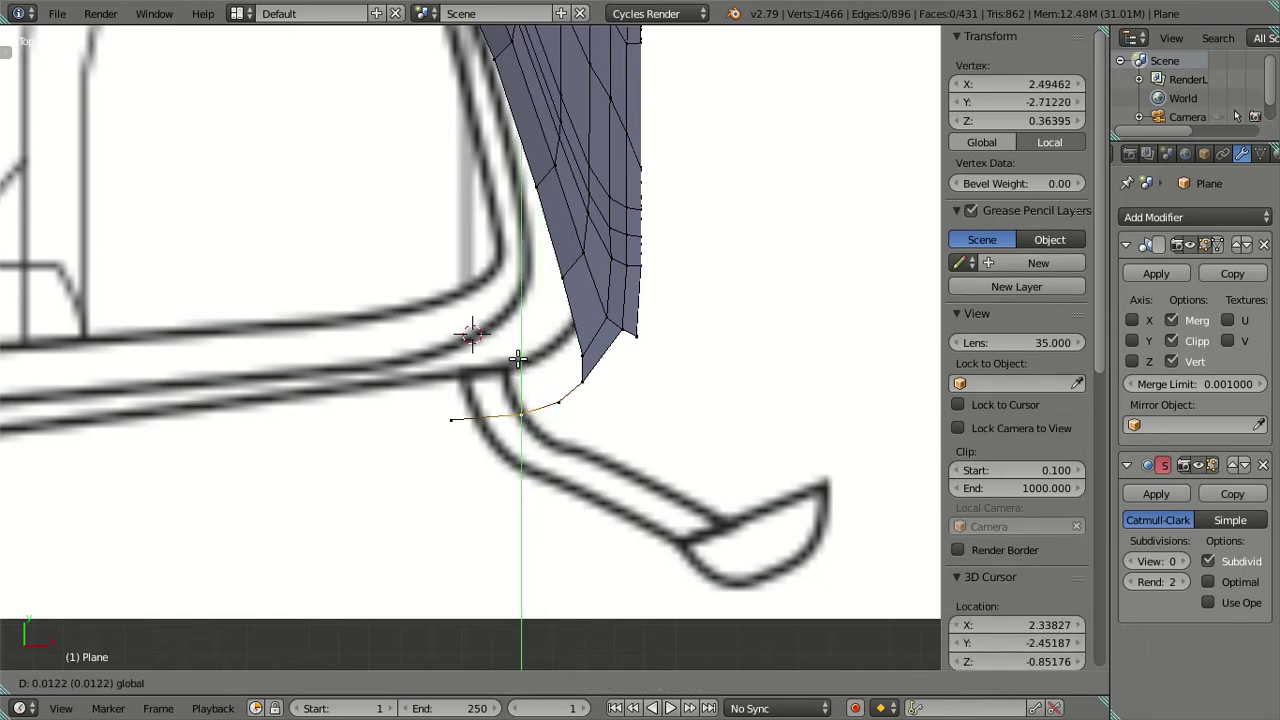
click(517, 359)
right_click(455, 416)
key(g)
key(y)
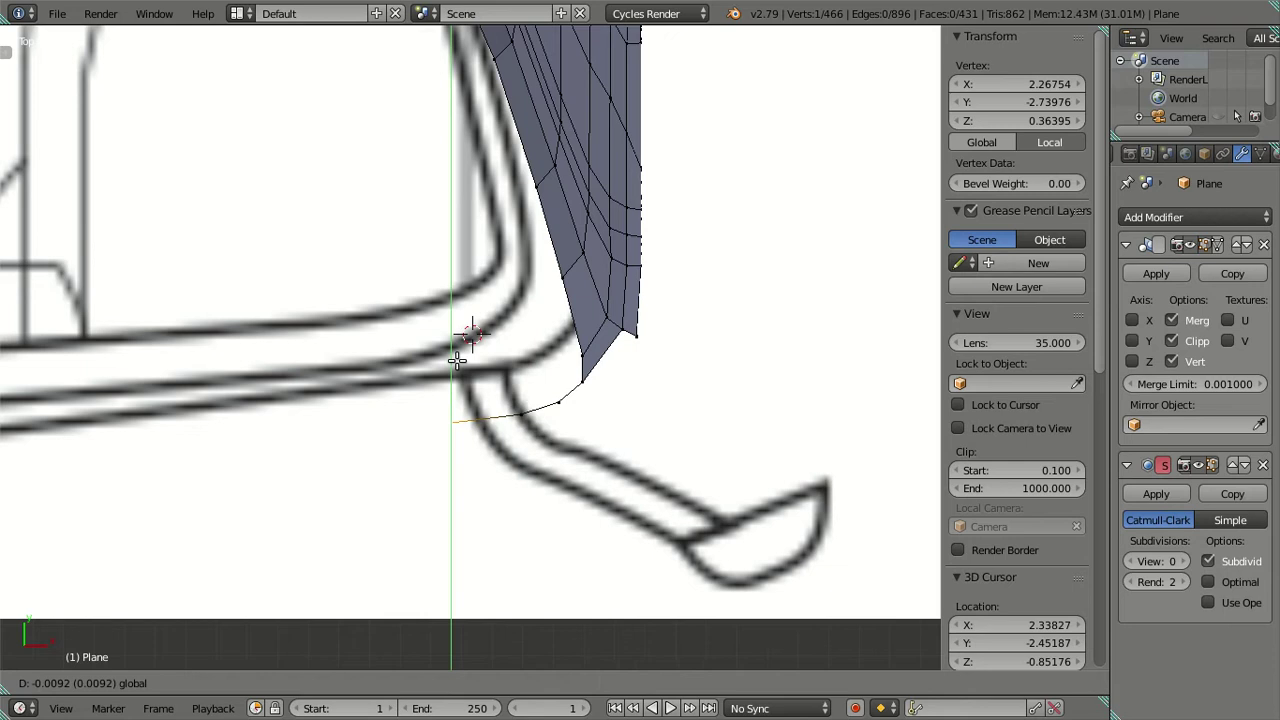
click(457, 362)
key(a)
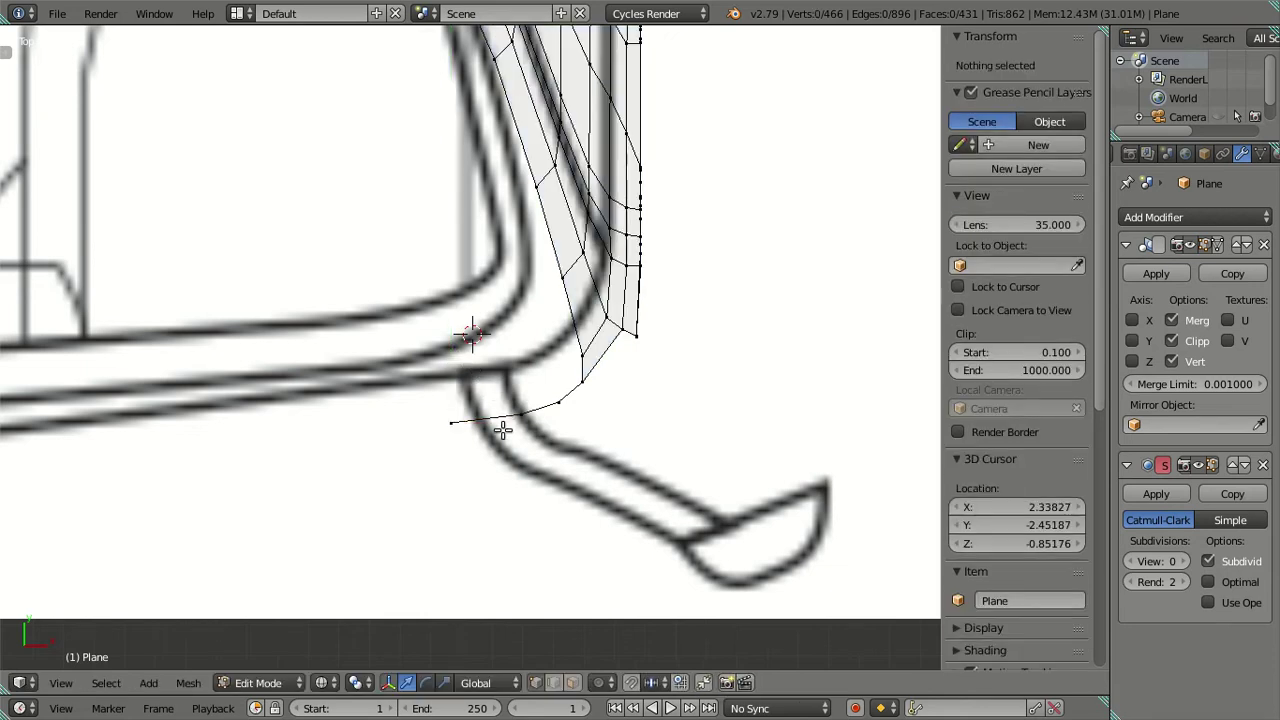
right_click(455, 419)
Clear the selection, switch to Front Ortho, and scroll the sidebar down to Background Images
key(a)
mouse_move(463, 346)
middle_down()
mouse_move(531, 380)
mouse_move(456, 247)
mouse_move(329, 254)
middle_up()
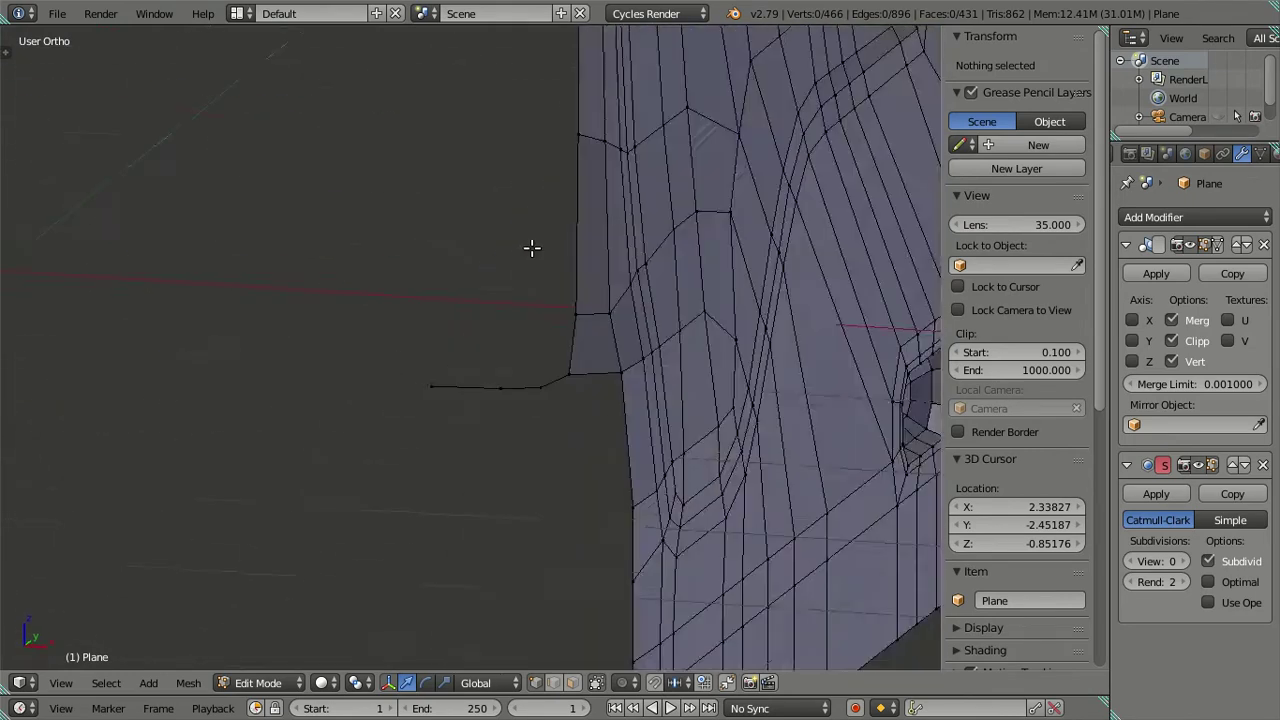
key(KP_1)
scroll(452, 378, down, 2)
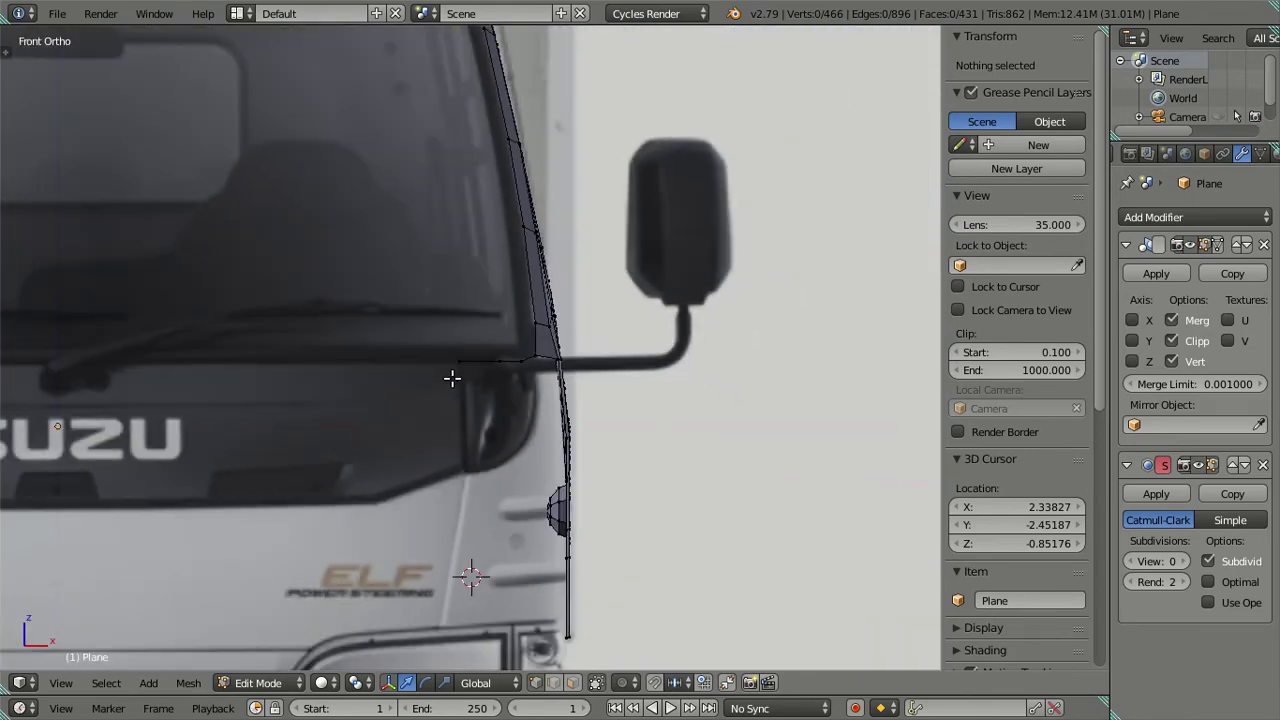
scroll(500, 424, down, 1)
scroll(600, 423, down, 1)
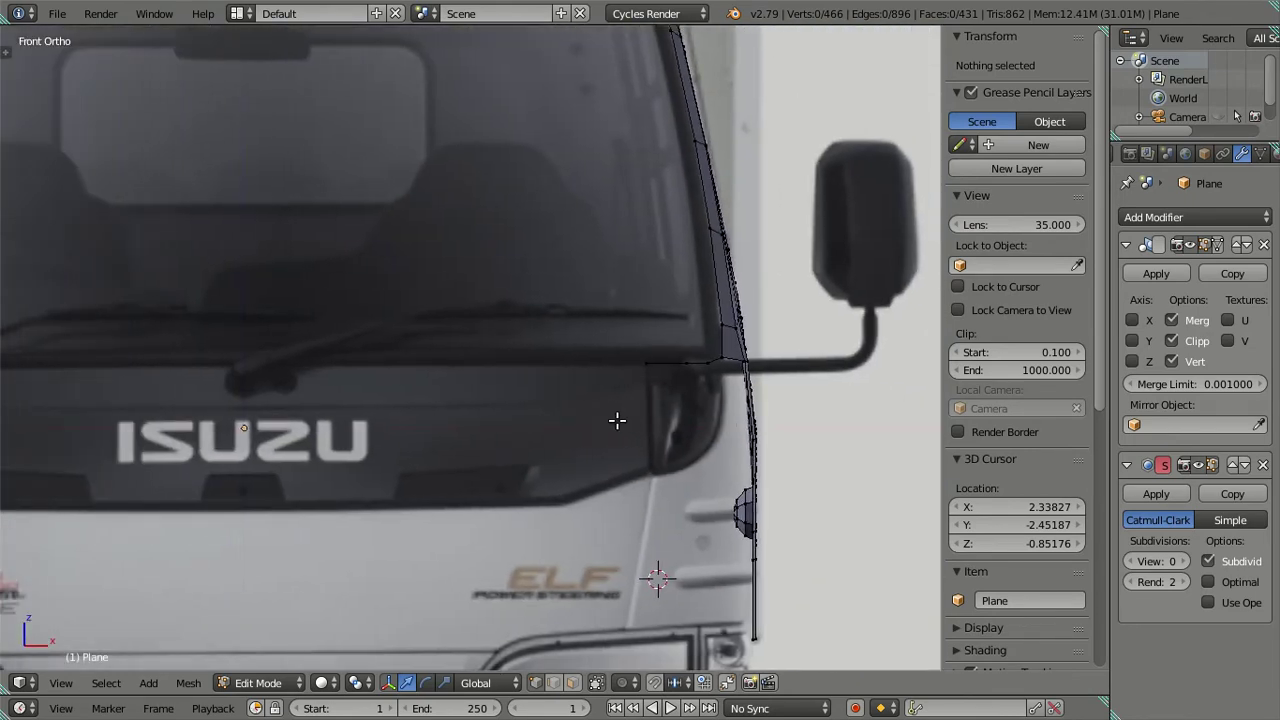
scroll(494, 434, down, 2)
scroll(648, 406, up, 2)
scroll(347, 466, down, 2)
scroll(262, 467, up, 2)
scroll(259, 467, down, 2)
scroll(500, 430, down, 2)
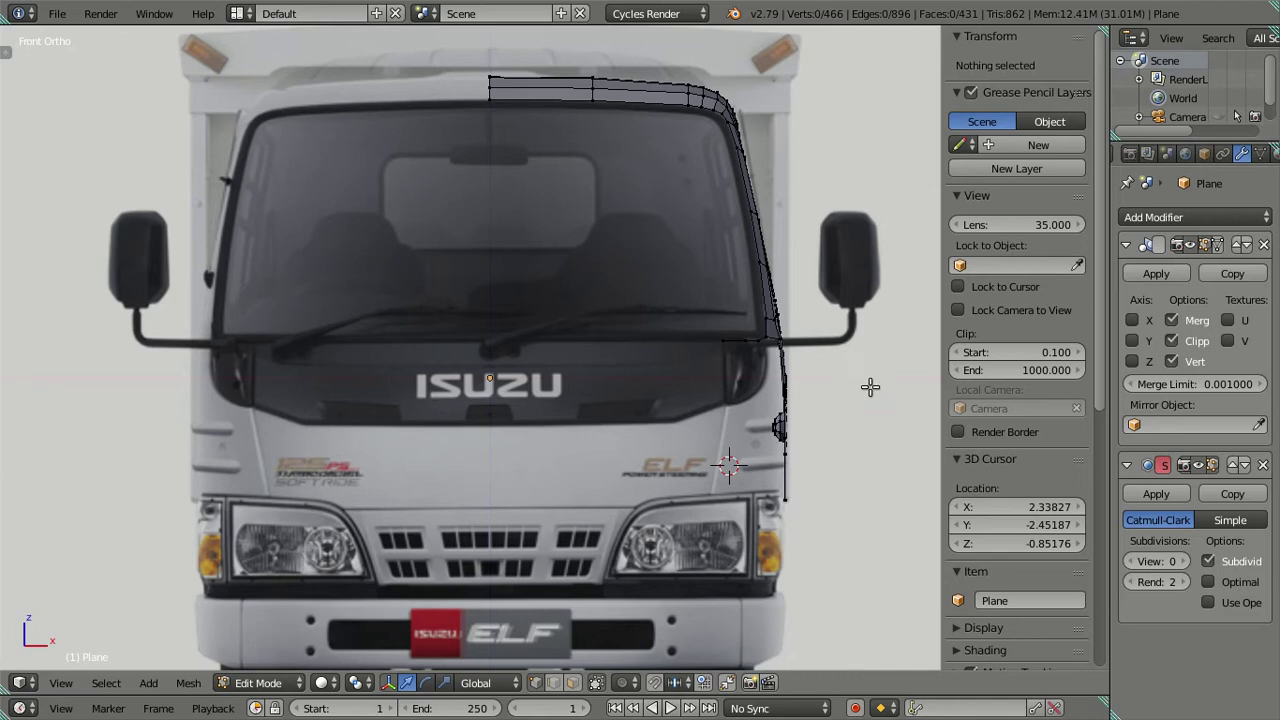
scroll(1035, 385, down, 4)
scroll(1038, 384, down, 4)
scroll(1034, 390, down, 3)
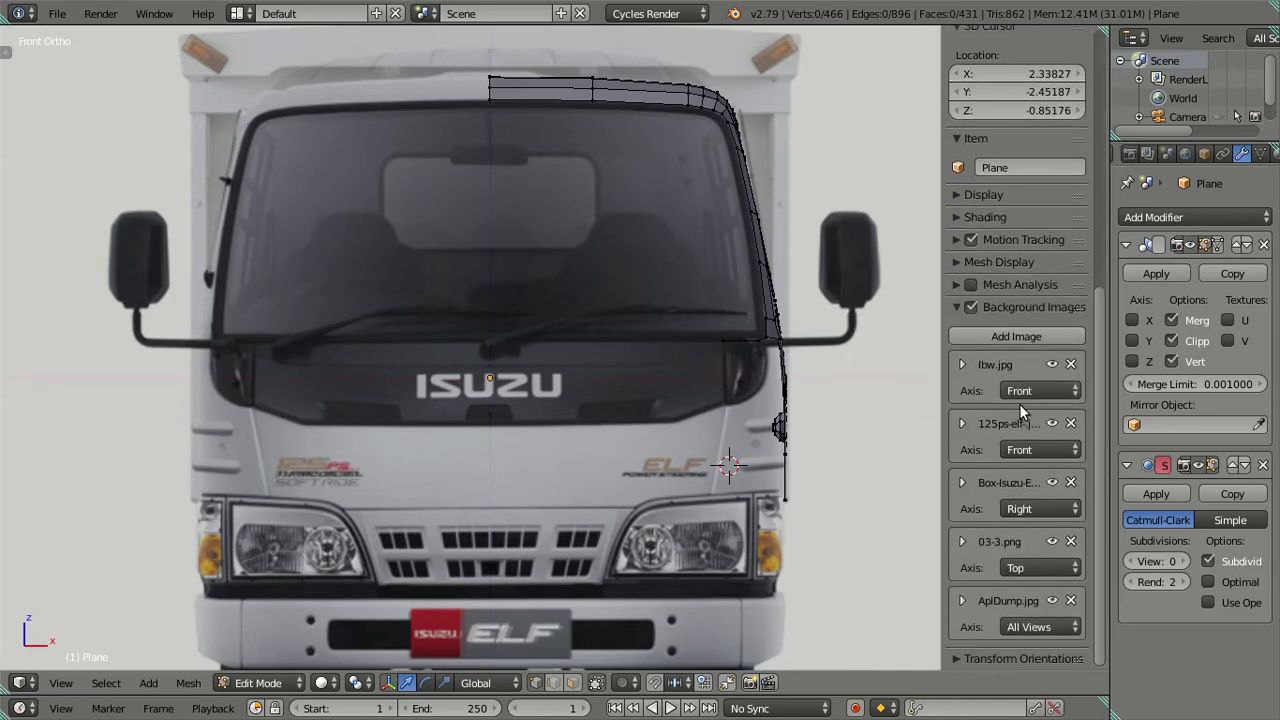
Toggle lbw.jpg off and on, hide 125ps-elf, and frame the truck front for comparison
click(1051, 365)
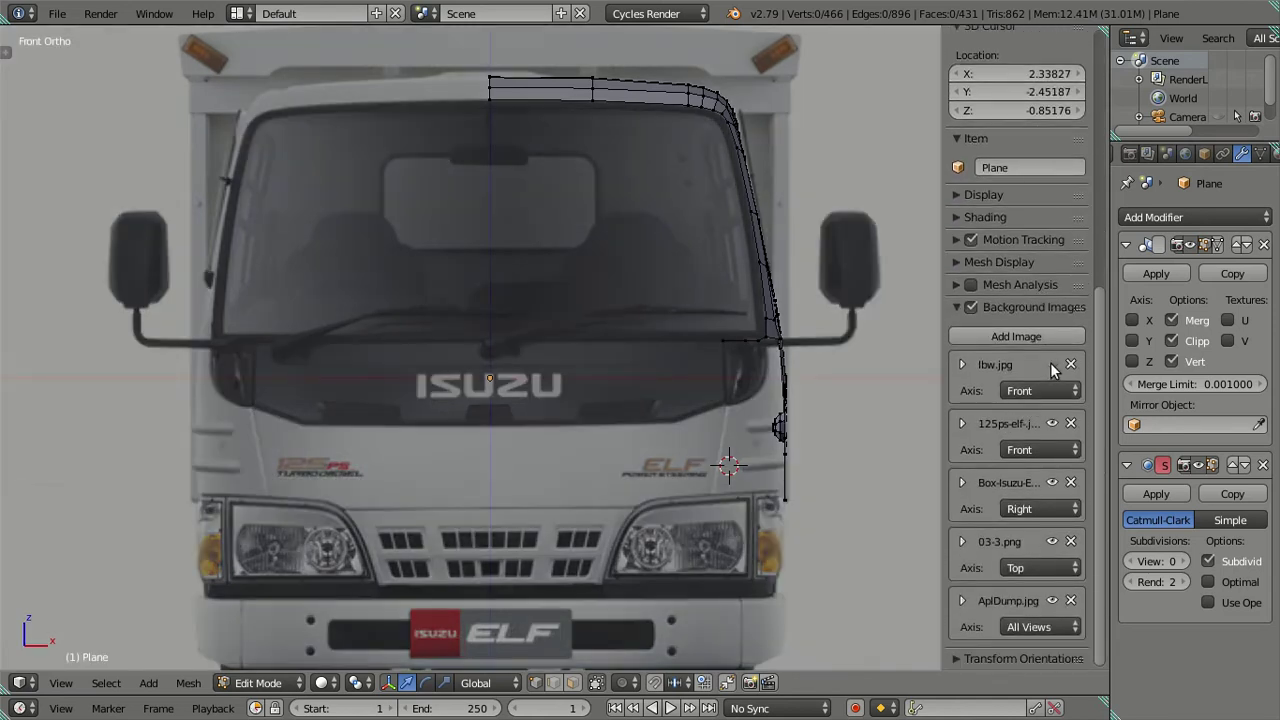
click(1051, 366)
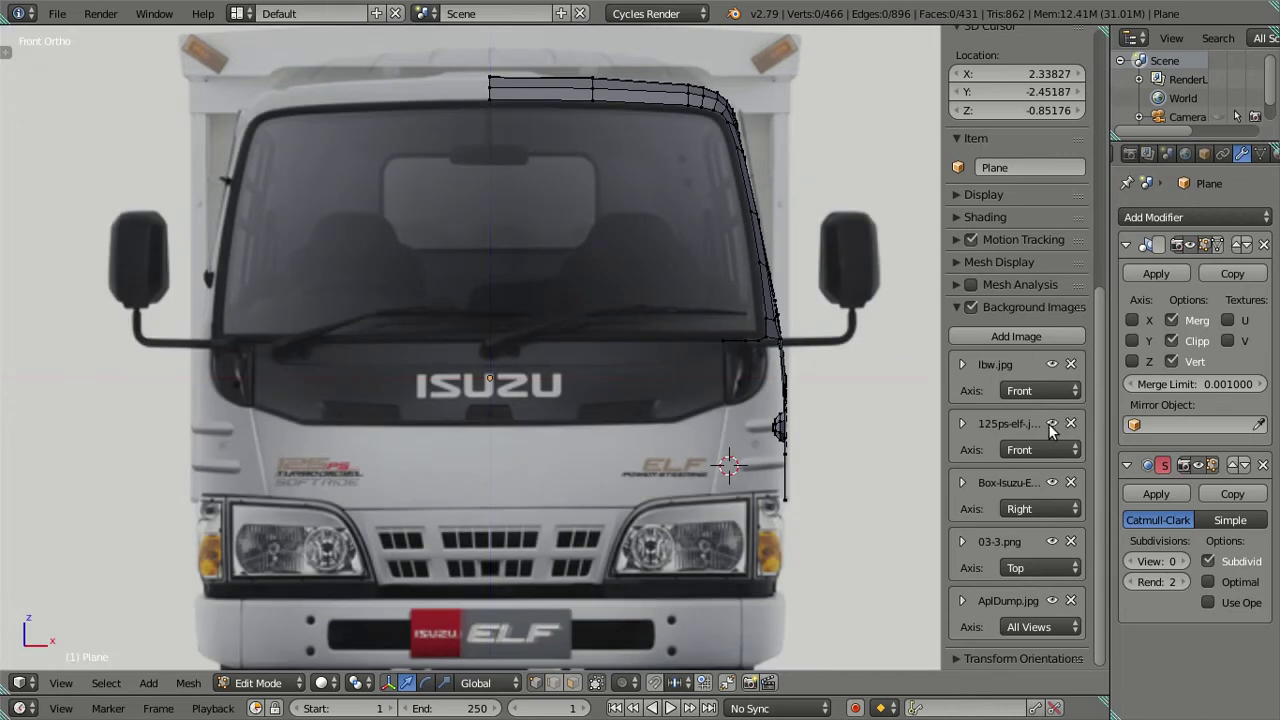
click(1051, 423)
scroll(606, 437, up, 1)
scroll(263, 413, up, 2)
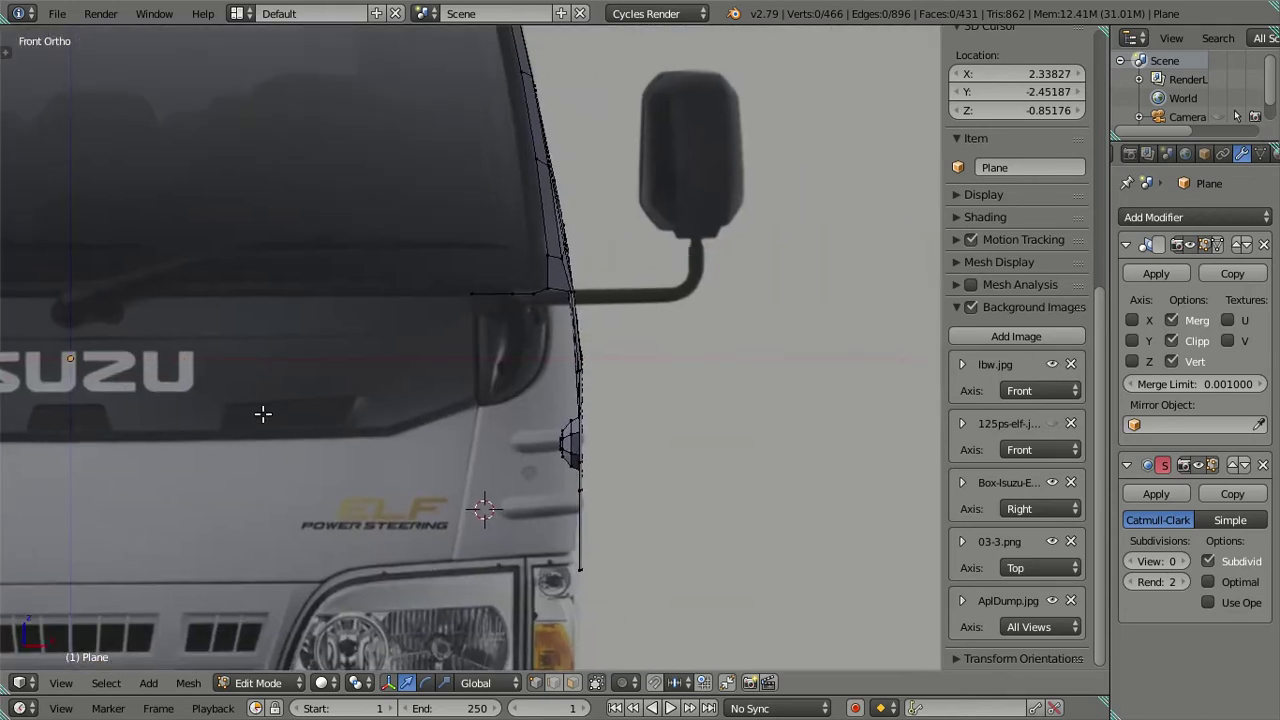
scroll(263, 413, up, 2)
scroll(203, 360, up, 1)
mouse_move(302, 364)
shift+middle_down()
mouse_move(425, 367)
mouse_move(441, 403)
shift+middle_up()
shift+middle_drag(677, 314, 554, 370)
scroll(226, 405, down, 5)
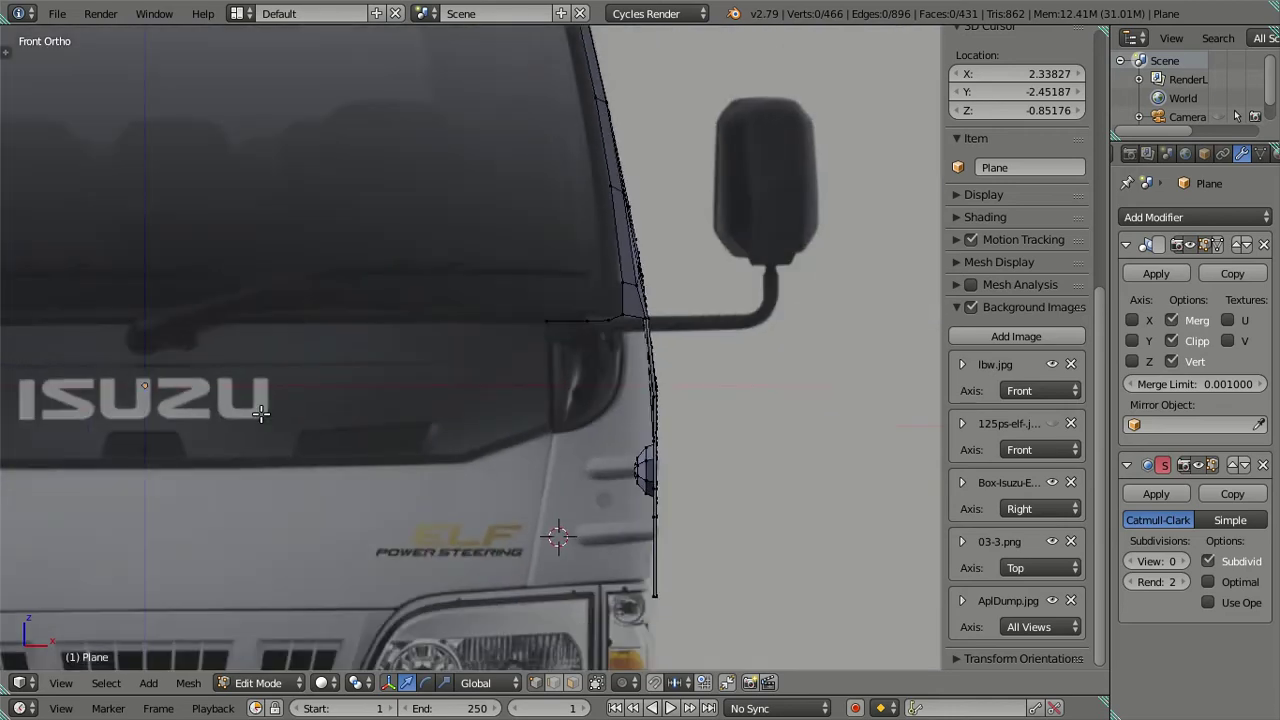
shift+middle_drag(262, 414, 371, 432)
scroll(372, 436, down, 3)
scroll(656, 524, up, 1)
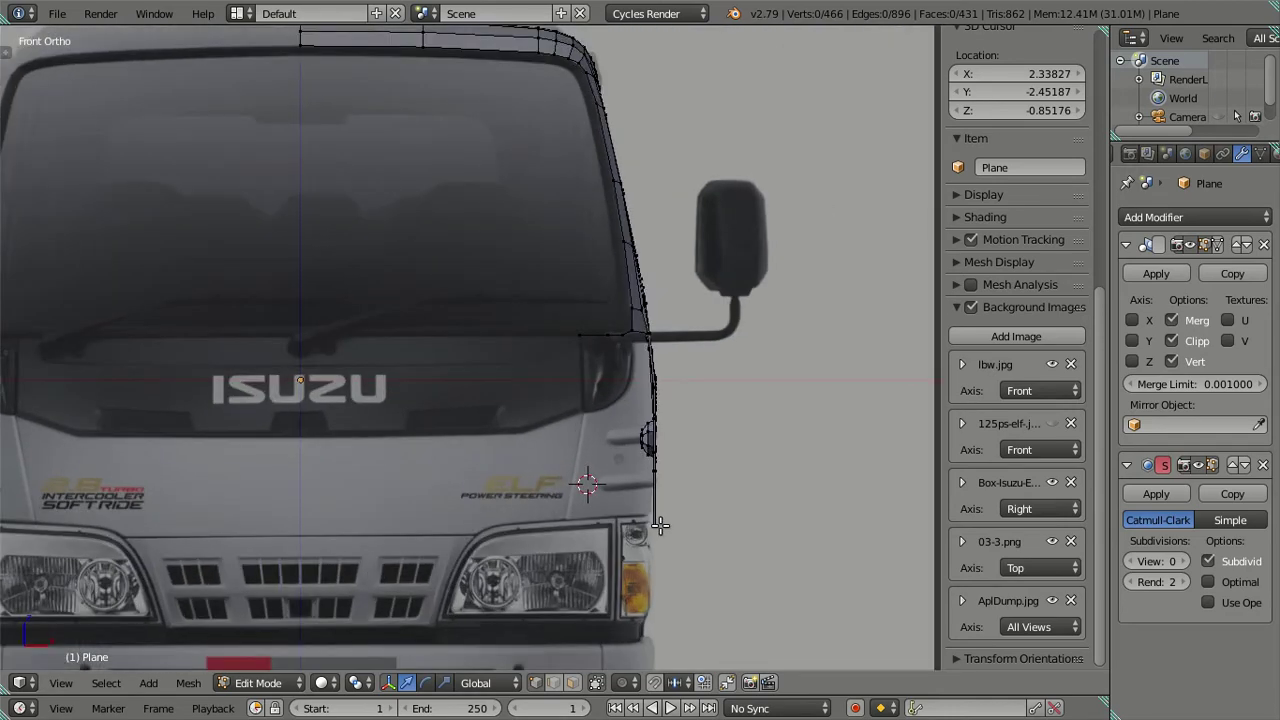
scroll(656, 524, up, 1)
Flick 125ps-elf on and off against the mesh, leave it hidden, and expand lbw.jpg's settings
click(1049, 421)
click(1049, 421)
click(1049, 421)
click(1049, 421)
click(1049, 421)
click(1049, 421)
click(1049, 421)
click(1049, 423)
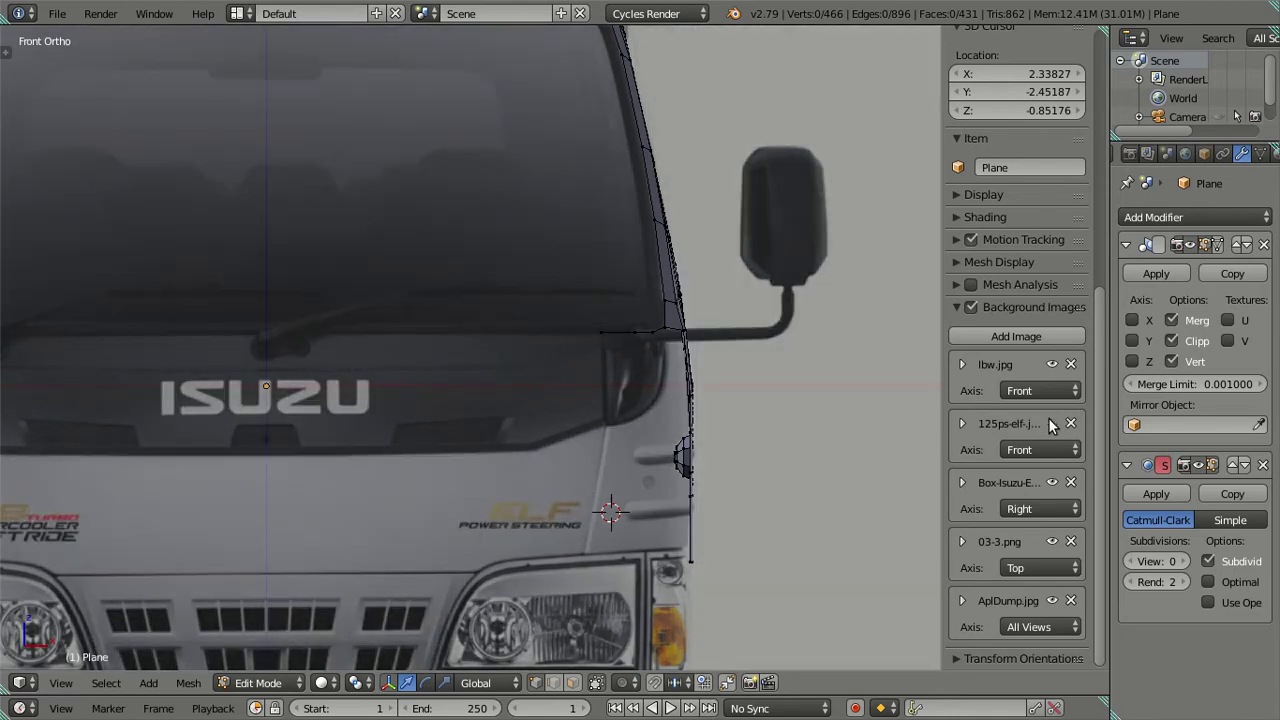
click(1049, 421)
click(1049, 421)
click(1049, 421)
click(1049, 423)
click(962, 365)
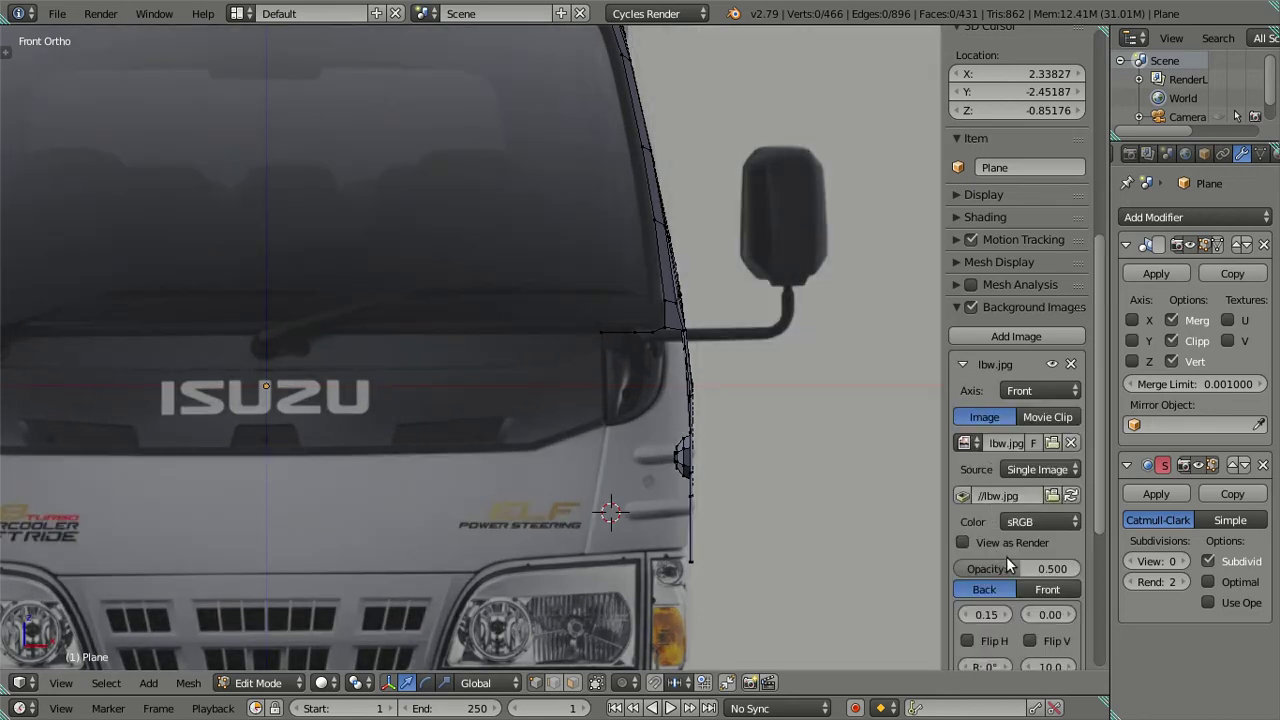
drag(1006, 566, 1080, 566)
scroll(347, 405, down, 4)
scroll(347, 405, down, 3)
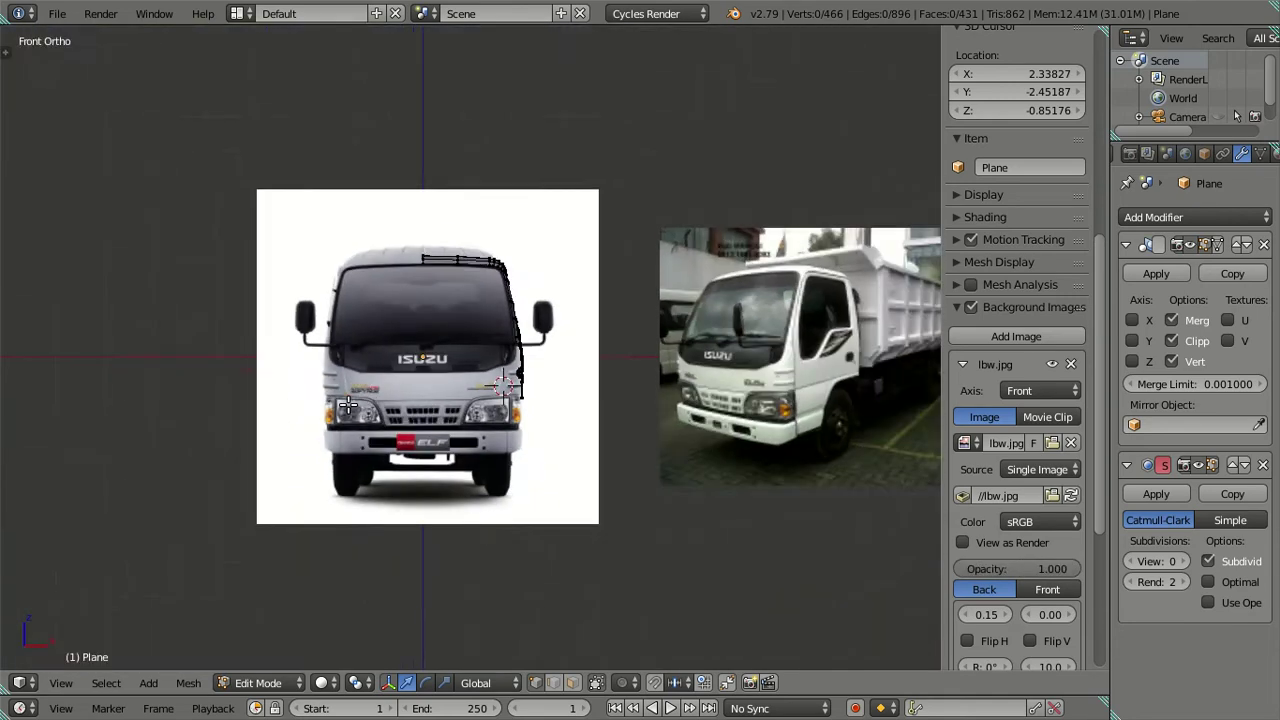
scroll(347, 405, up, 7)
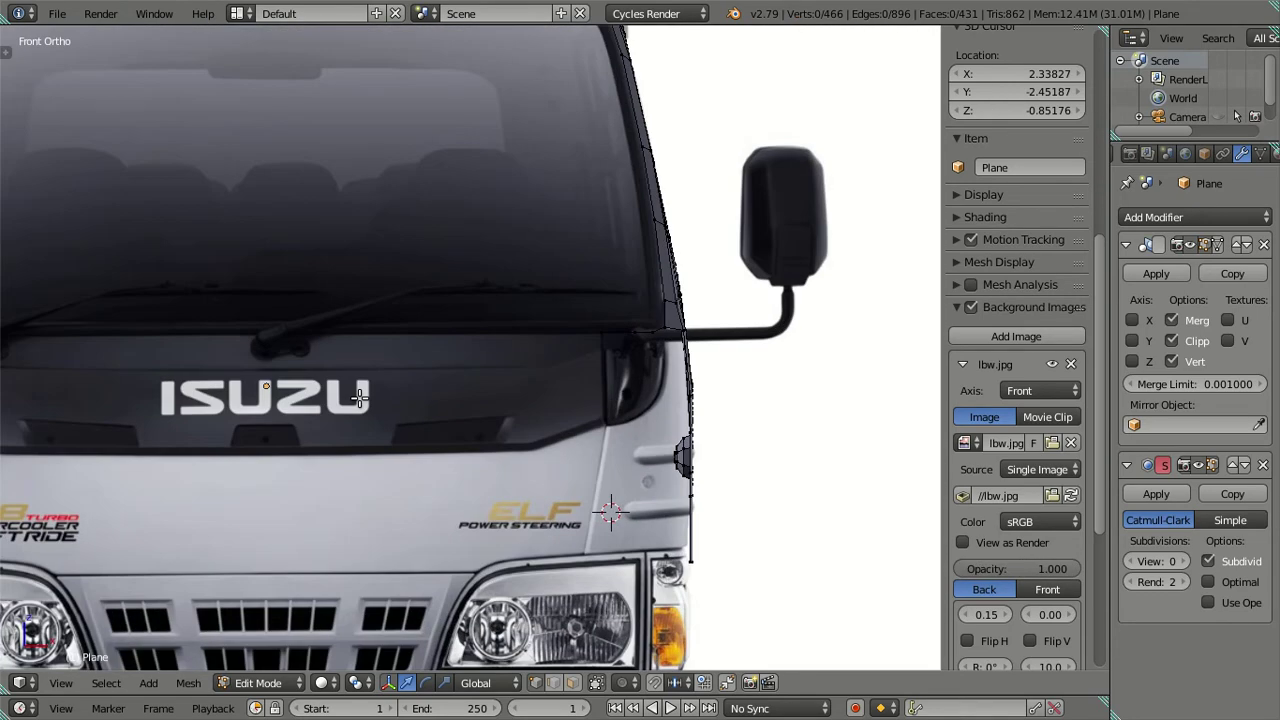
click(961, 364)
scroll(628, 303, down, 3)
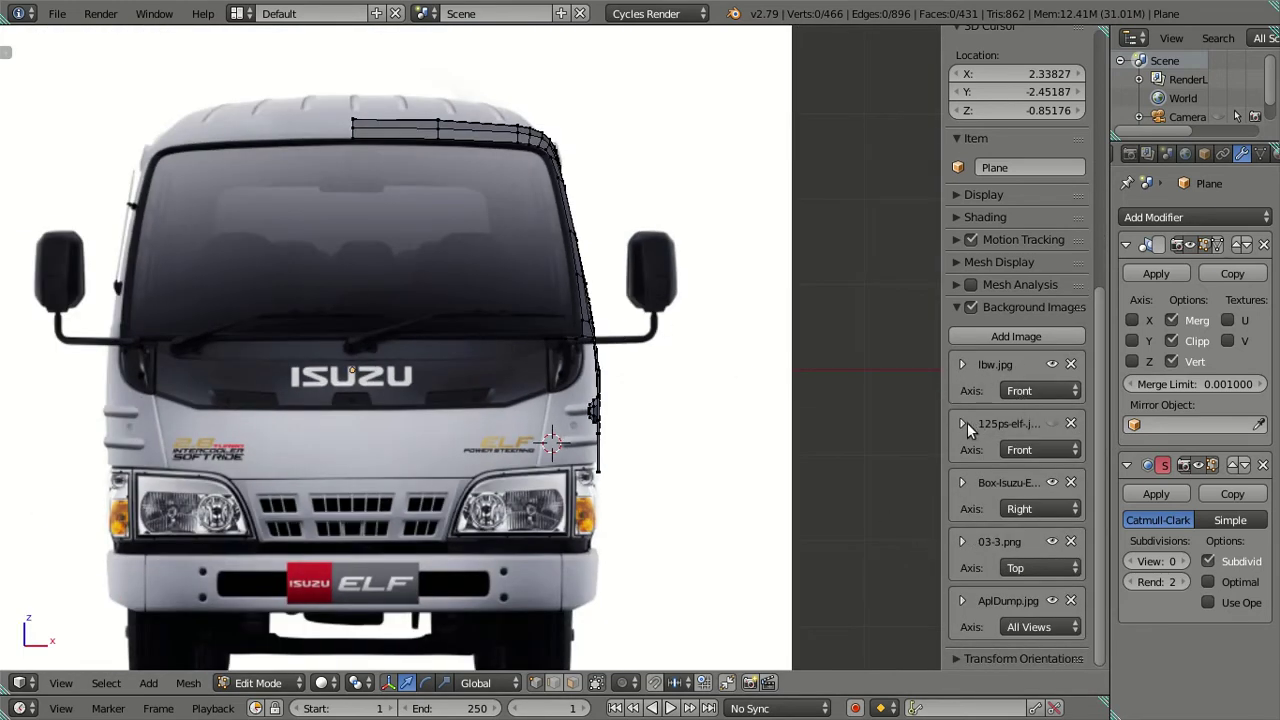
scroll(605, 415, up, 3)
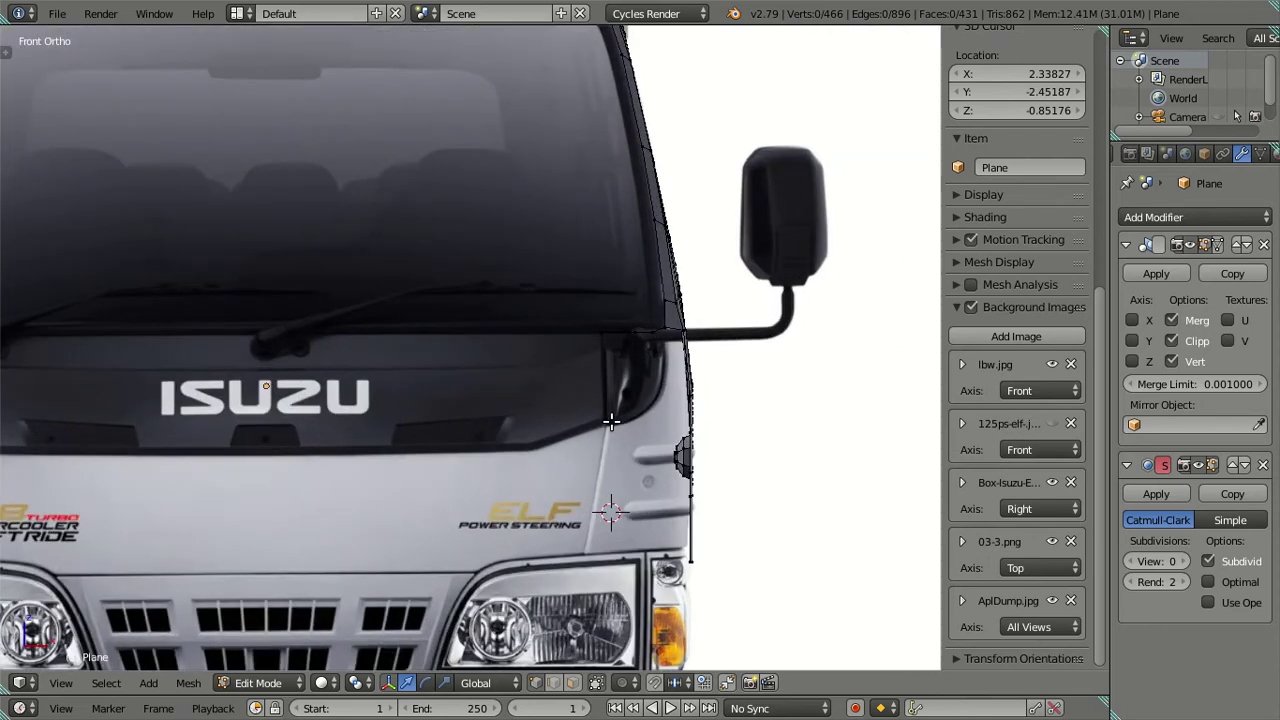
scroll(595, 420, up, 3)
scroll(533, 361, up, 2)
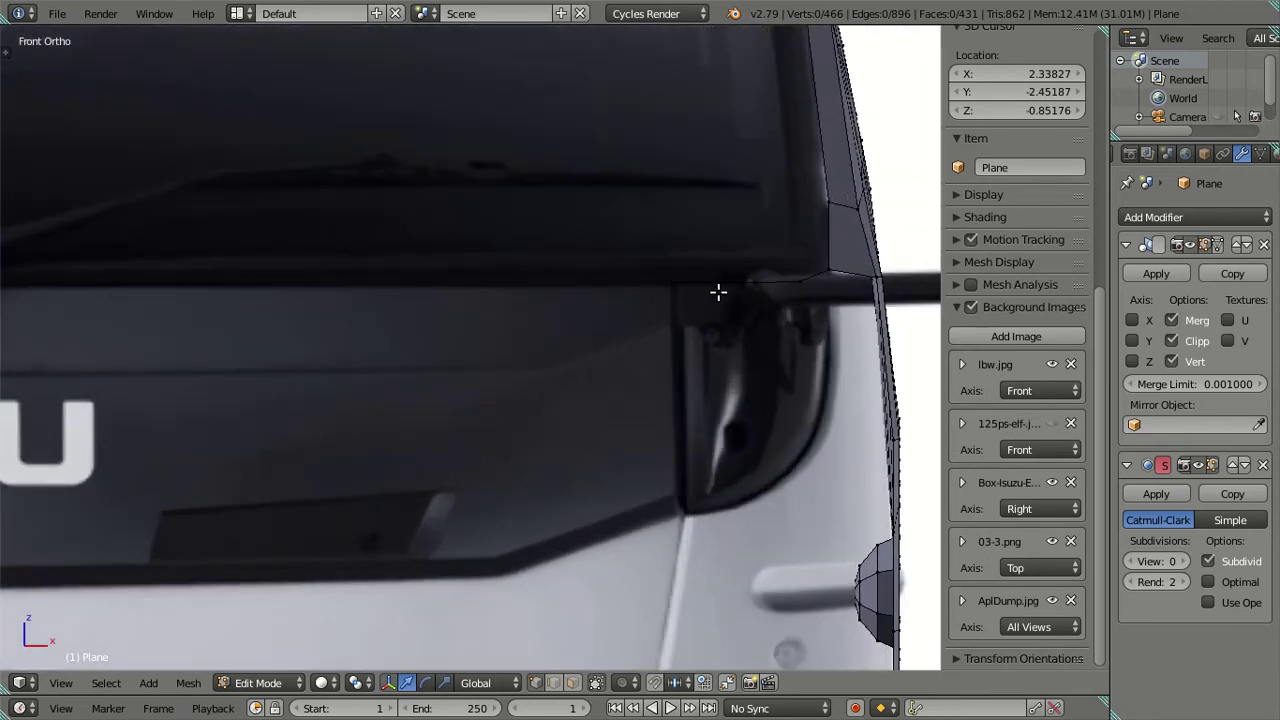
click(1051, 423)
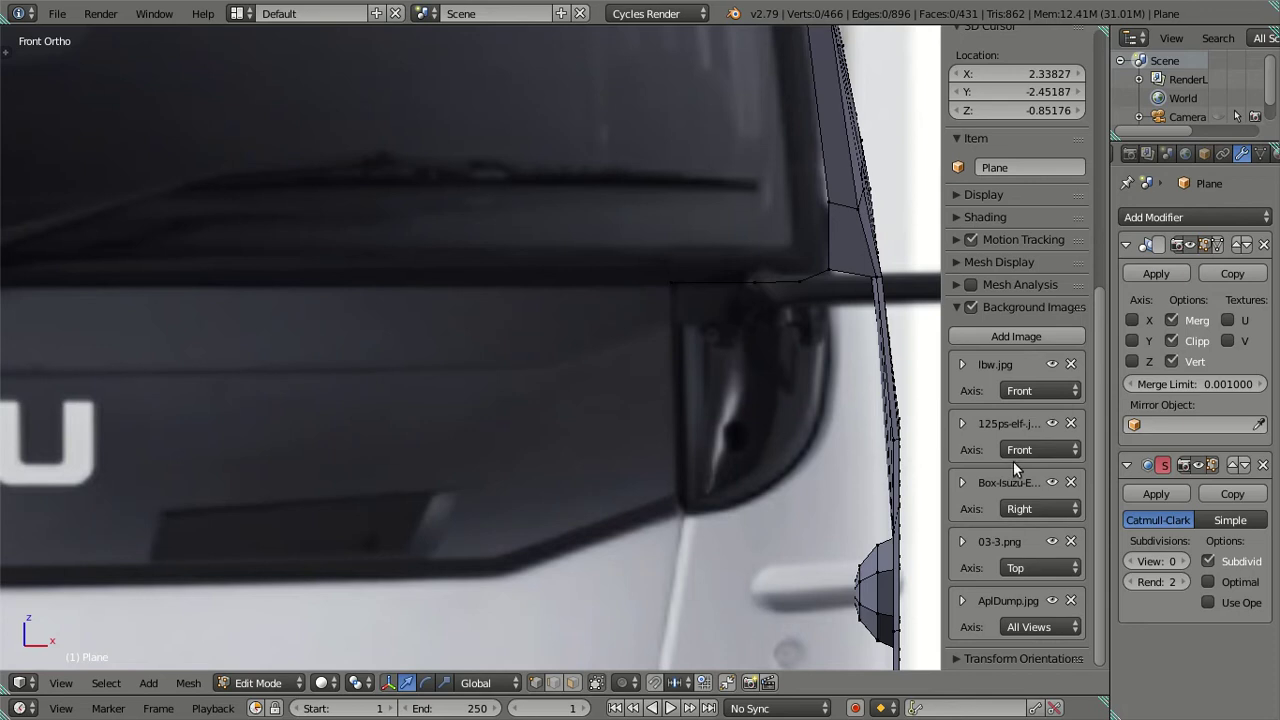
click(1049, 419)
click(1049, 419)
click(1049, 419)
click(1050, 421)
click(1050, 421)
click(1050, 421)
click(1051, 419)
click(1051, 419)
scroll(628, 493, down, 3)
scroll(628, 493, down, 3)
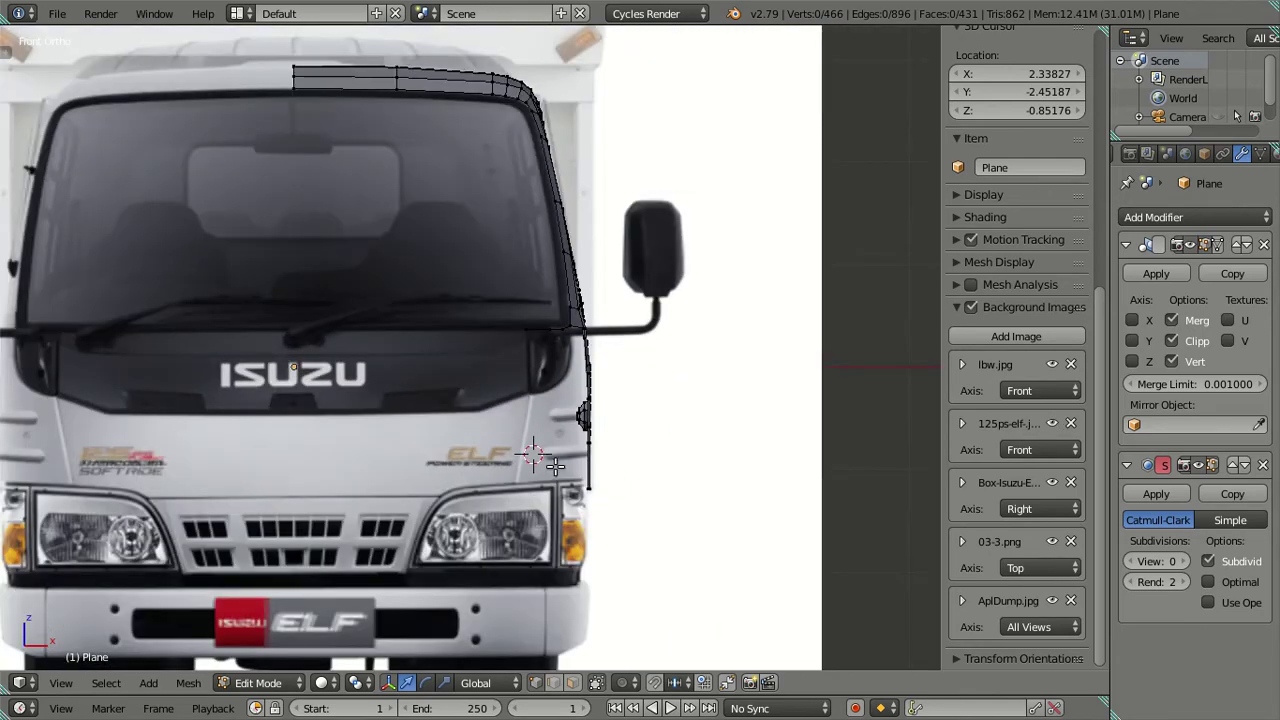
ctrl+scroll(626, 491, down, 2)
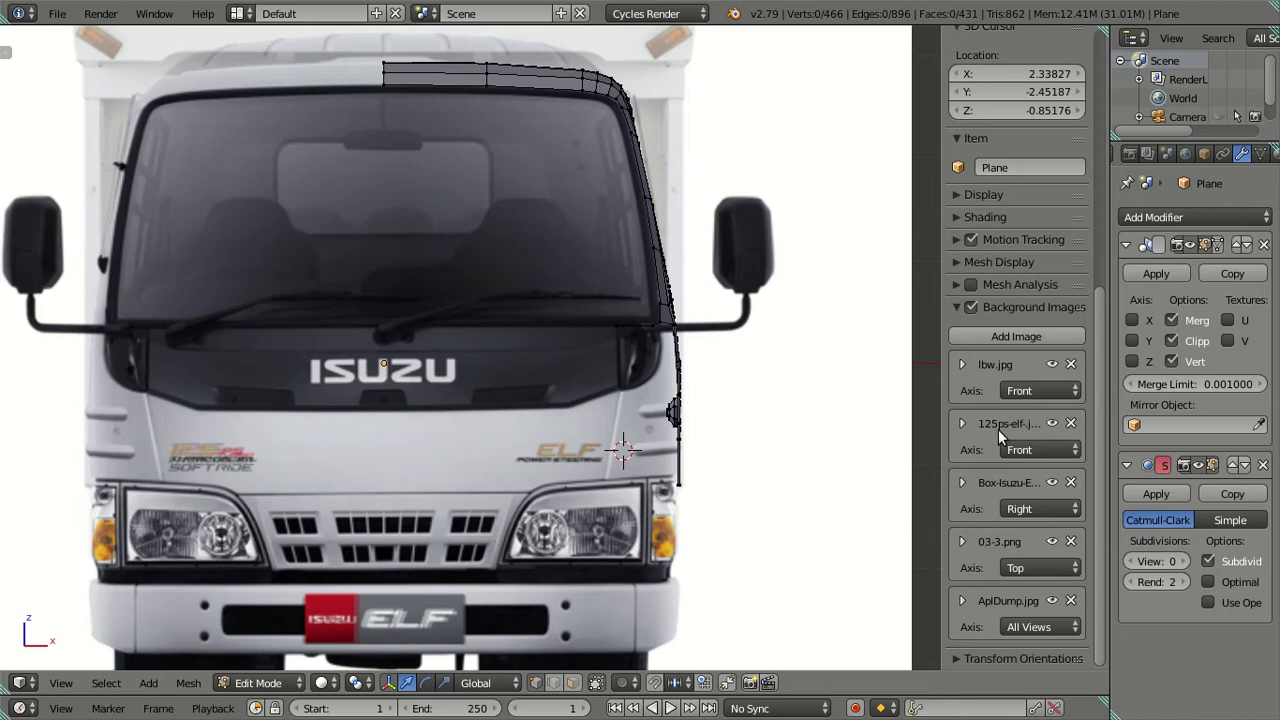
click(1050, 424)
click(1050, 424)
click(1050, 424)
click(1050, 424)
click(1050, 424)
click(1050, 424)
click(1050, 424)
click(1050, 424)
click(1050, 424)
click(1050, 424)
click(1050, 424)
click(1048, 426)
click(1048, 426)
click(1048, 426)
click(1048, 426)
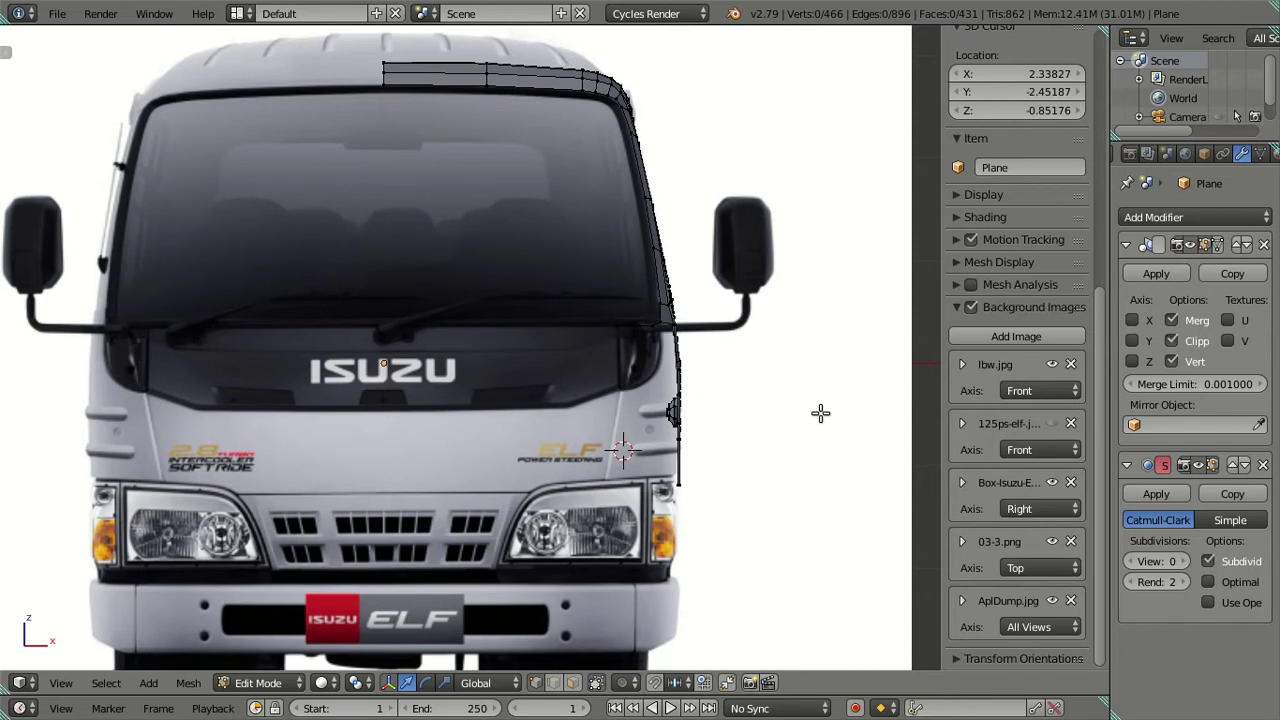
scroll(820, 414, up, 3)
scroll(749, 374, up, 2)
scroll(632, 351, up, 2)
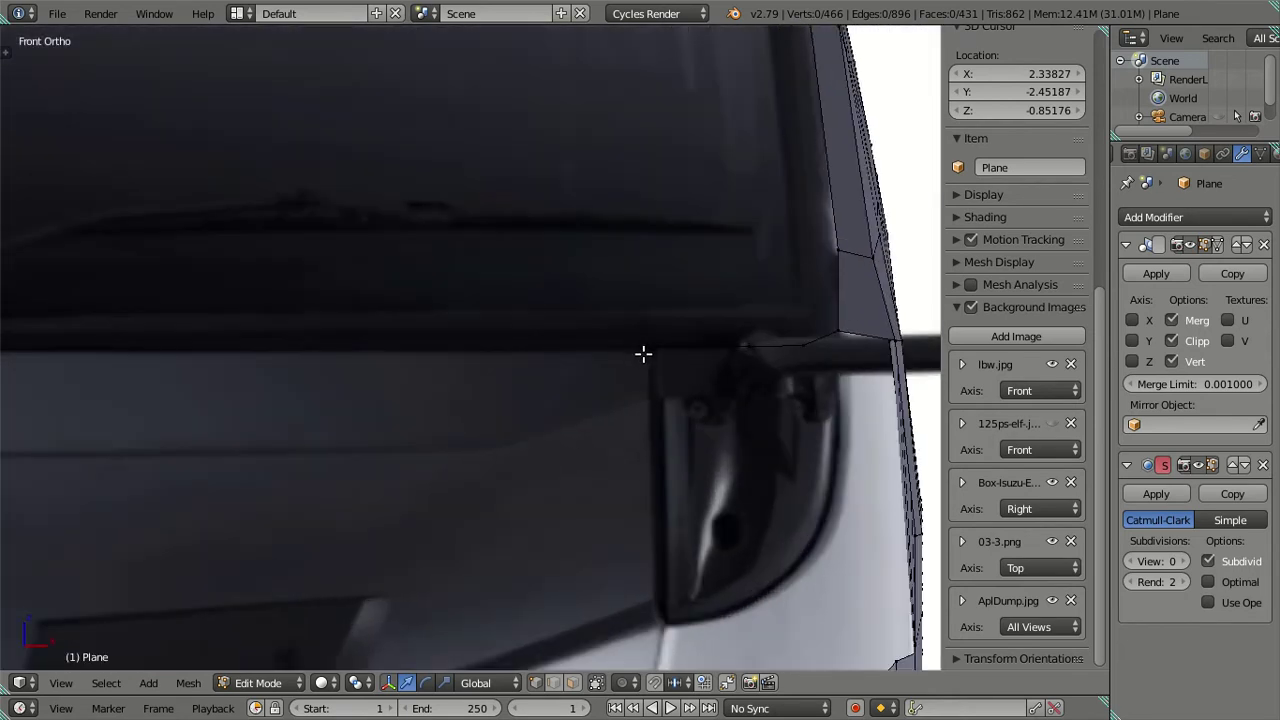
Move the mesh's corner vertex left along the windscreen base
right_click(643, 353)
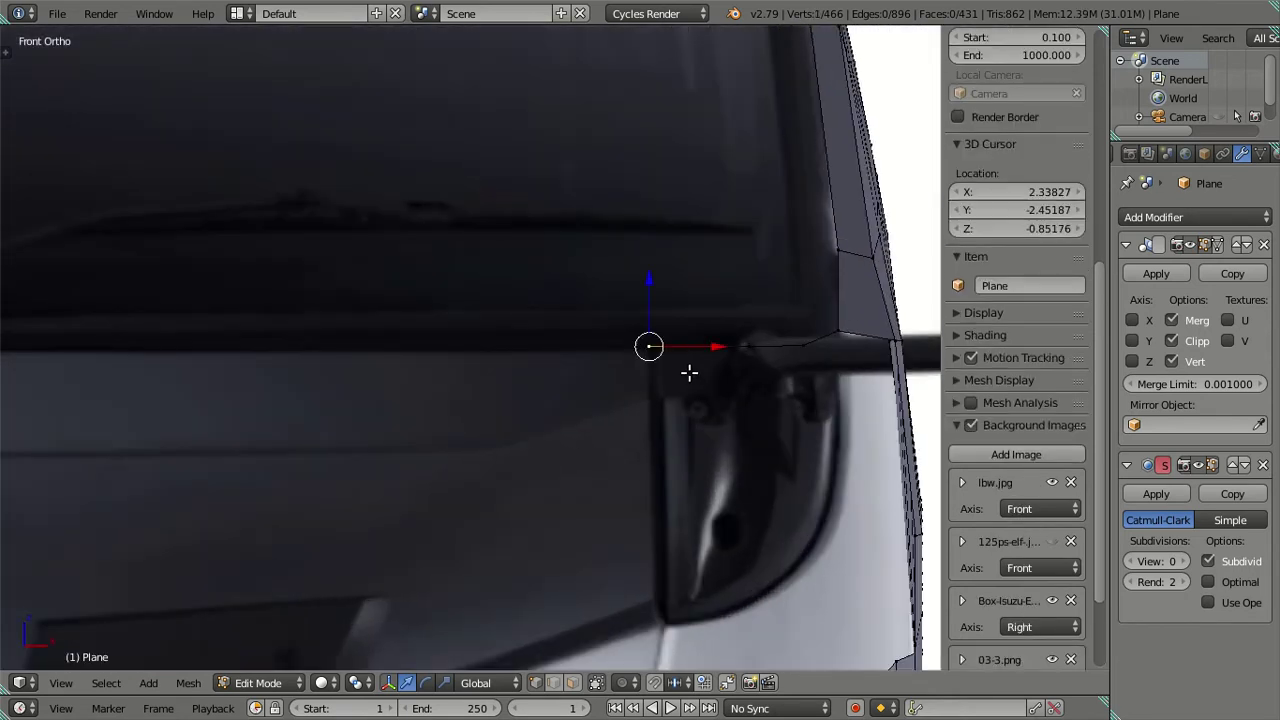
shift+middle_drag(735, 404, 677, 311)
right_click(779, 250)
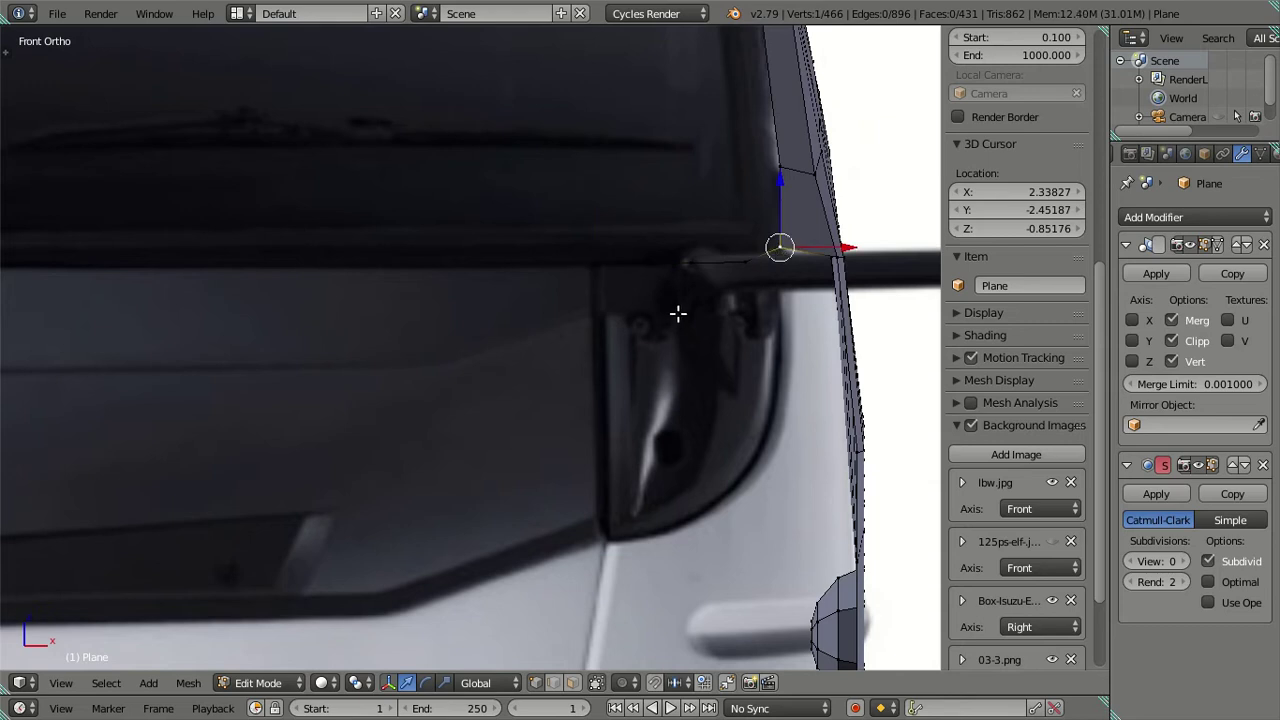
key(g)
click(641, 264)
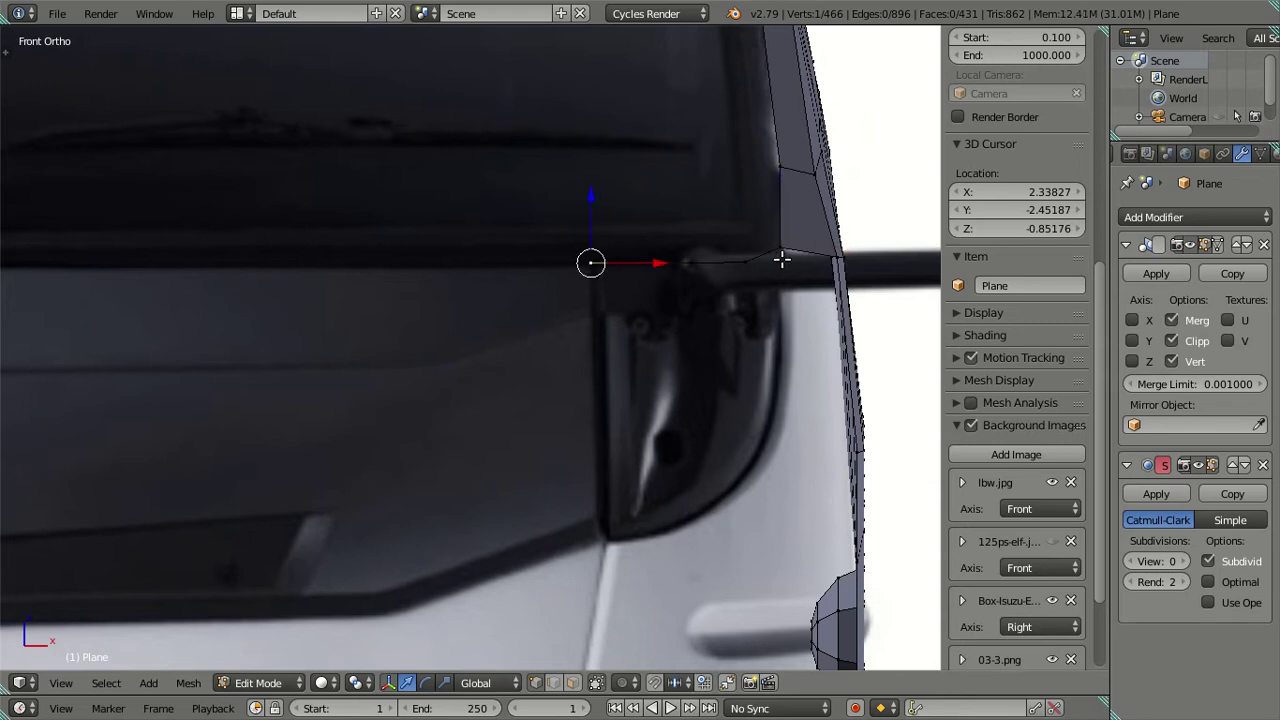
Extrude a new vertex from the windscreen base and slide it along X toward the centre
alt+right_click(782, 260)
scroll(714, 326, down, 1)
scroll(714, 326, down, 1)
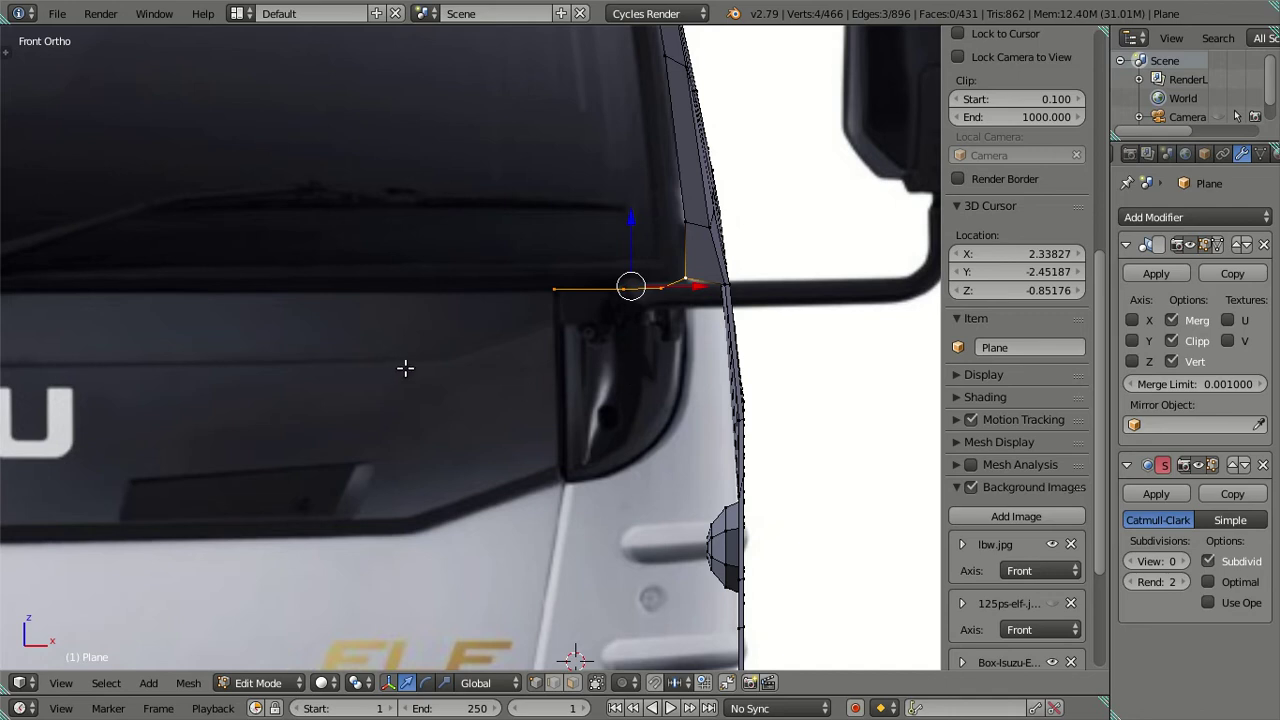
shift+middle_drag(423, 365, 554, 353)
scroll(457, 337, down, 3)
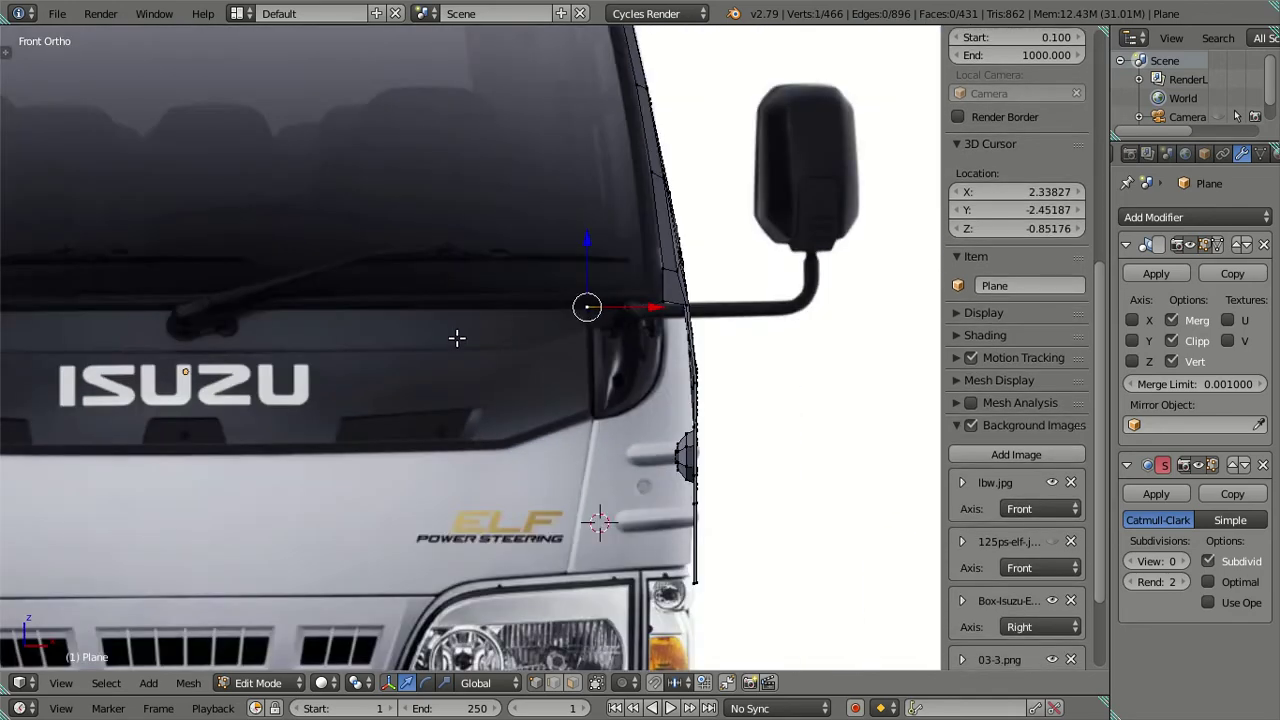
scroll(437, 366, up, 1)
scroll(534, 380, up, 2)
key(e)
key(Escape)
key(g)
key(x)
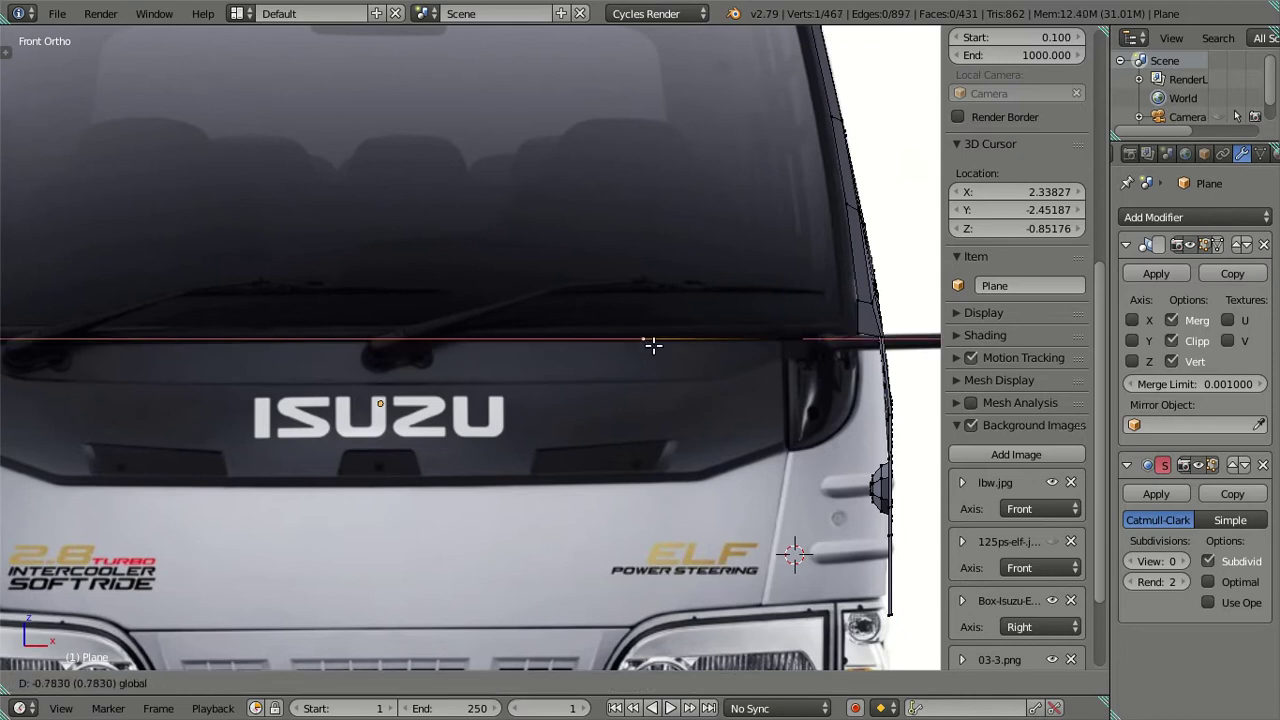
click(600, 394)
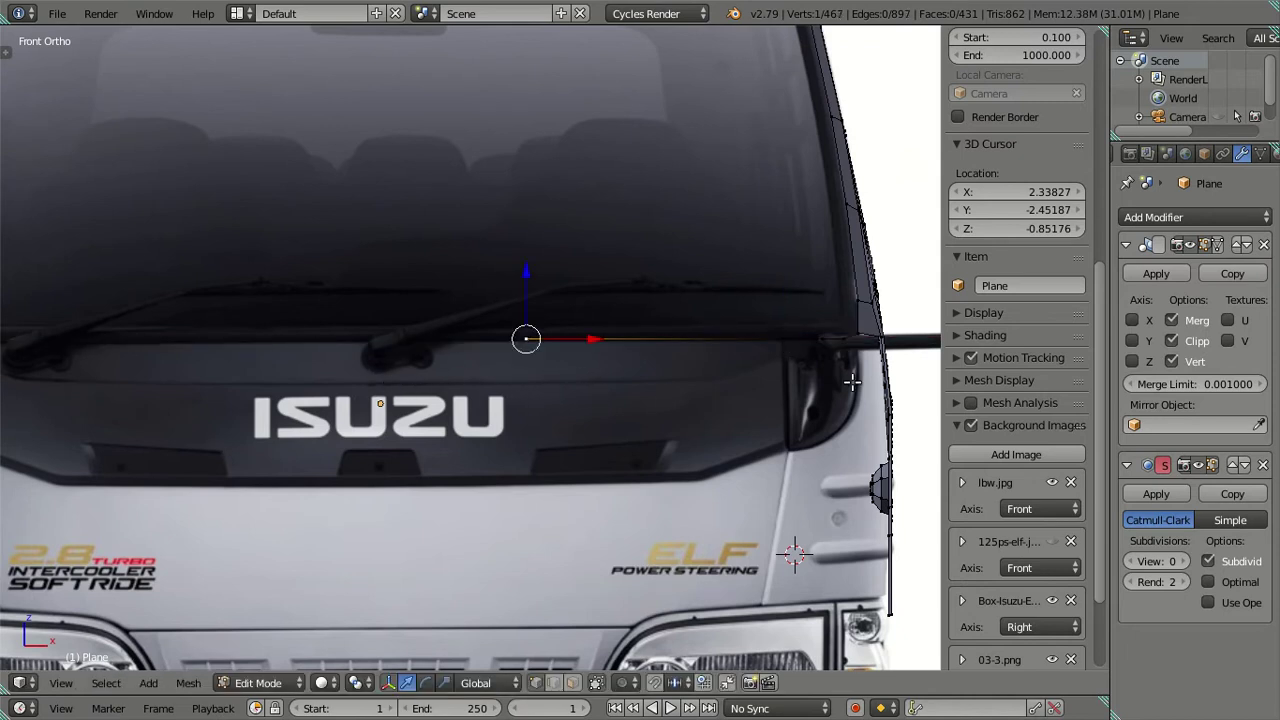
drag(590, 342, 272, 337)
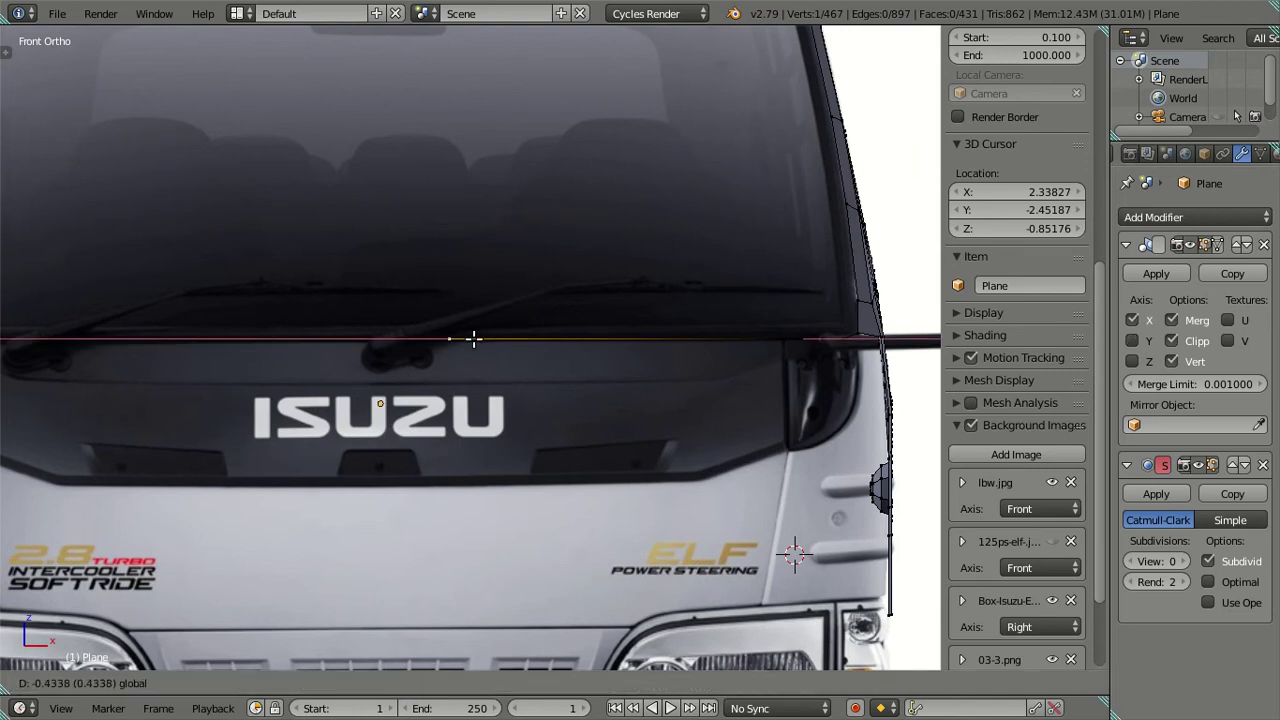
Turn off Mirror X and set the new end vertex's X position to 1
scroll(607, 371, down, 3)
mouse_move(607, 371)
middle_down()
mouse_move(594, 506)
mouse_move(586, 466)
mouse_move(606, 491)
mouse_move(489, 373)
middle_up()
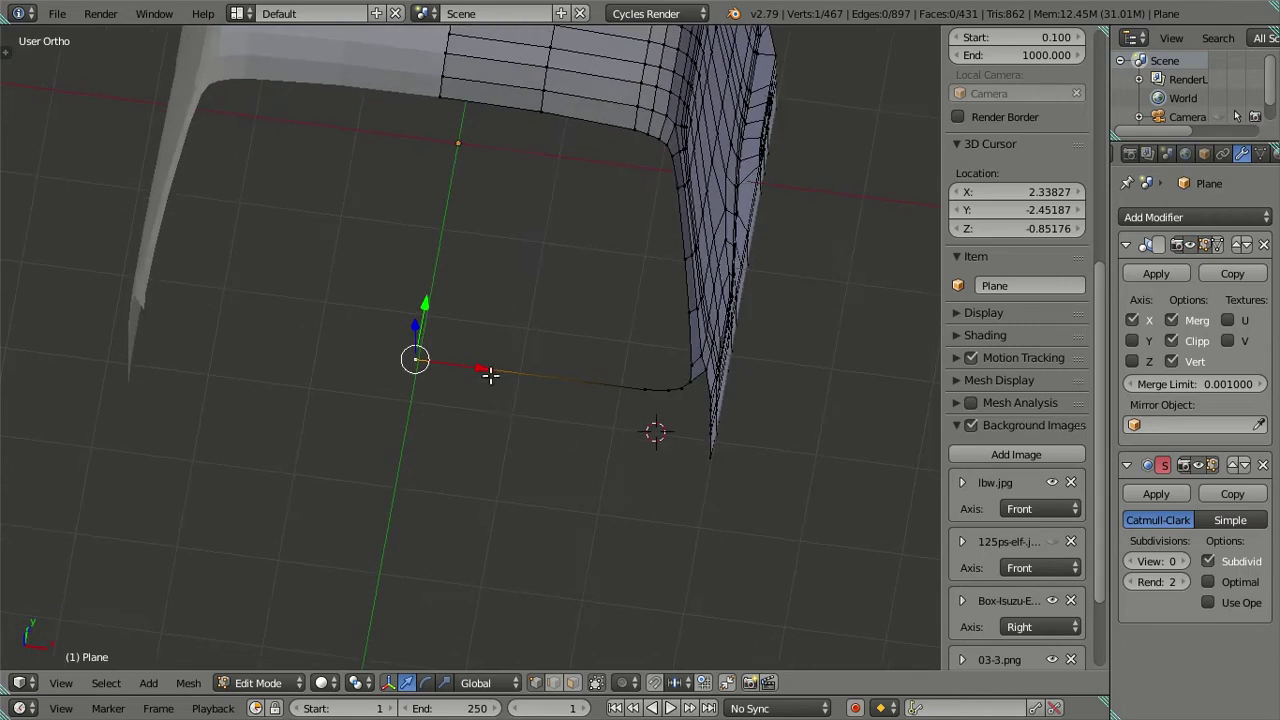
click(1131, 320)
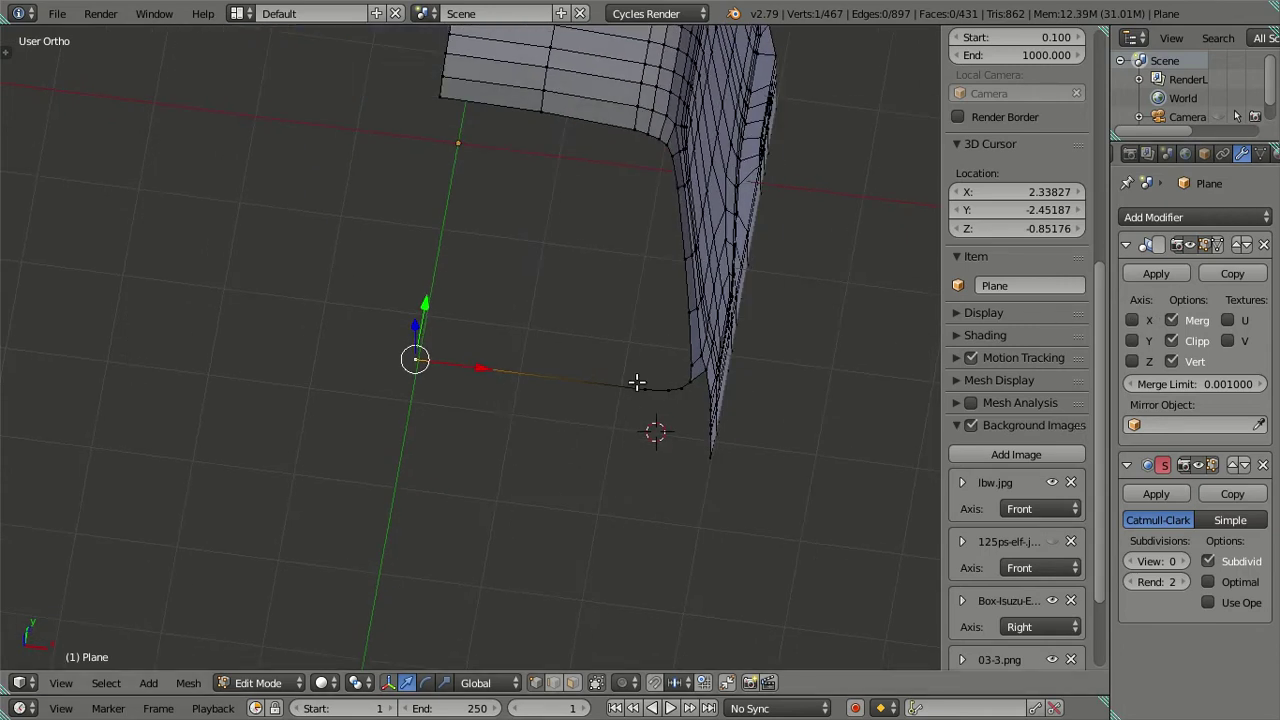
drag(490, 374, 598, 378)
right_click(541, 110)
scroll(1048, 125, up, 7)
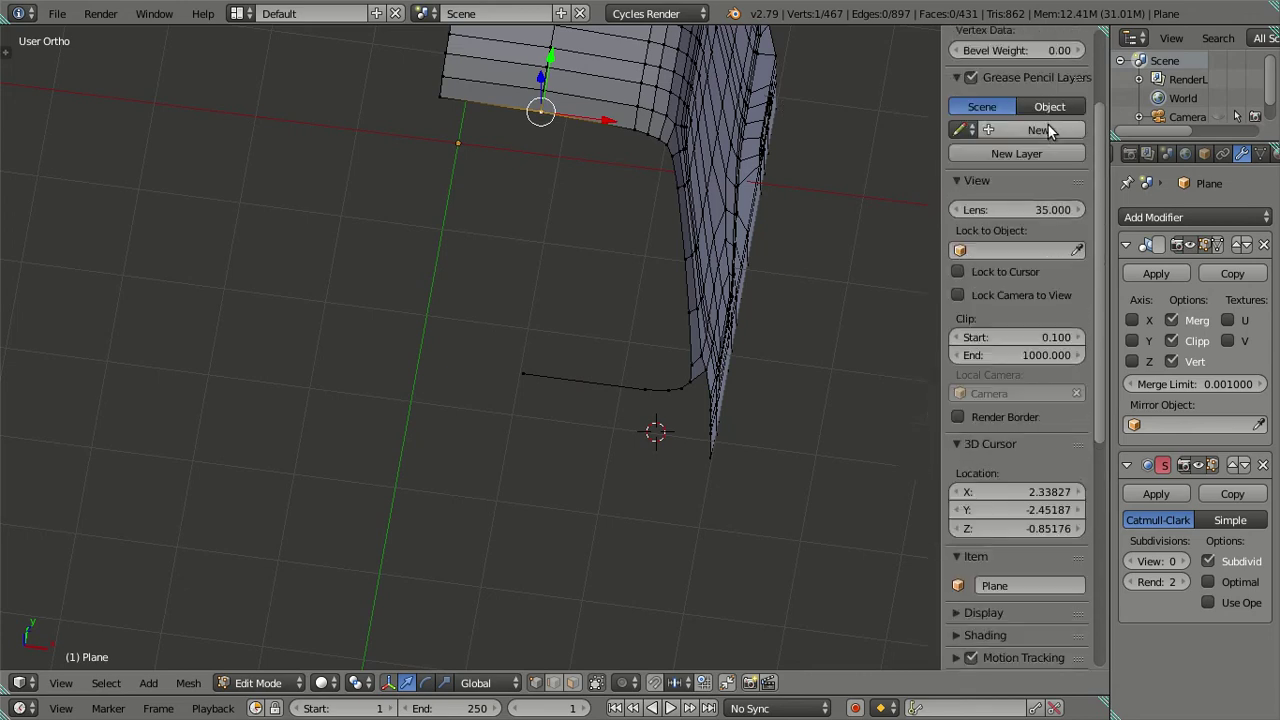
scroll(1052, 126, up, 3)
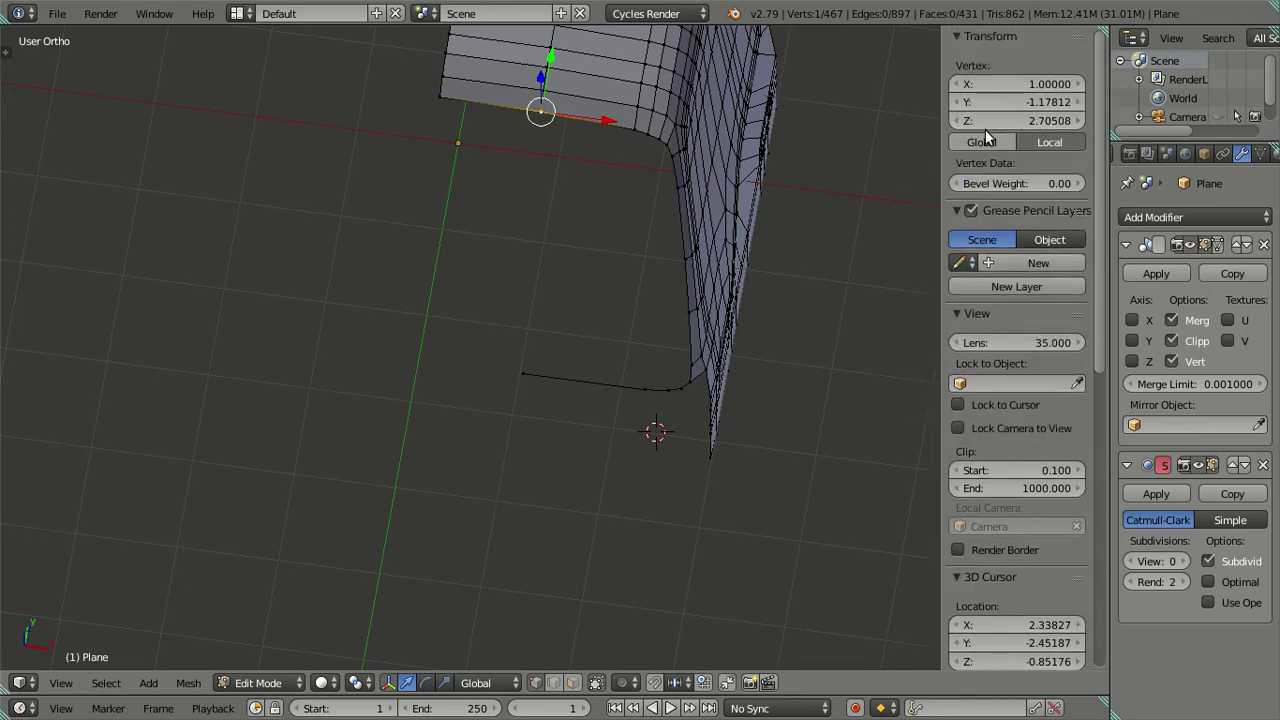
click(1011, 85)
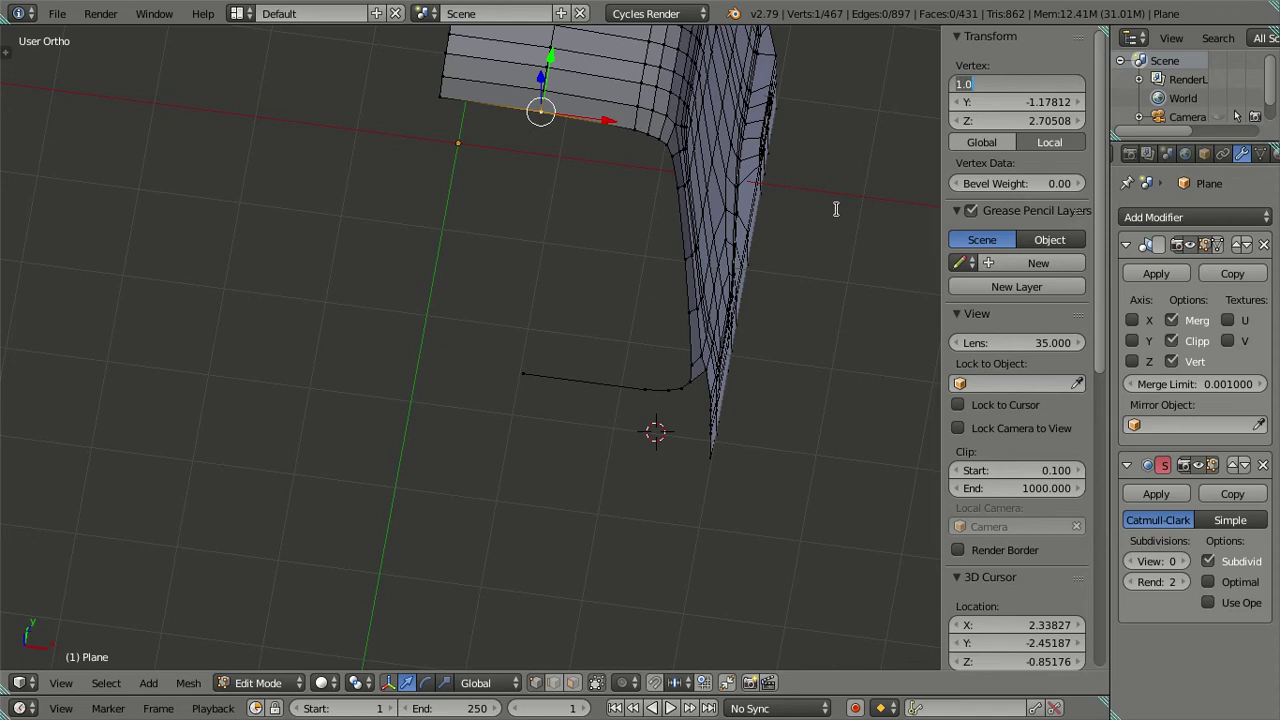
key(Return)
right_click(523, 374)
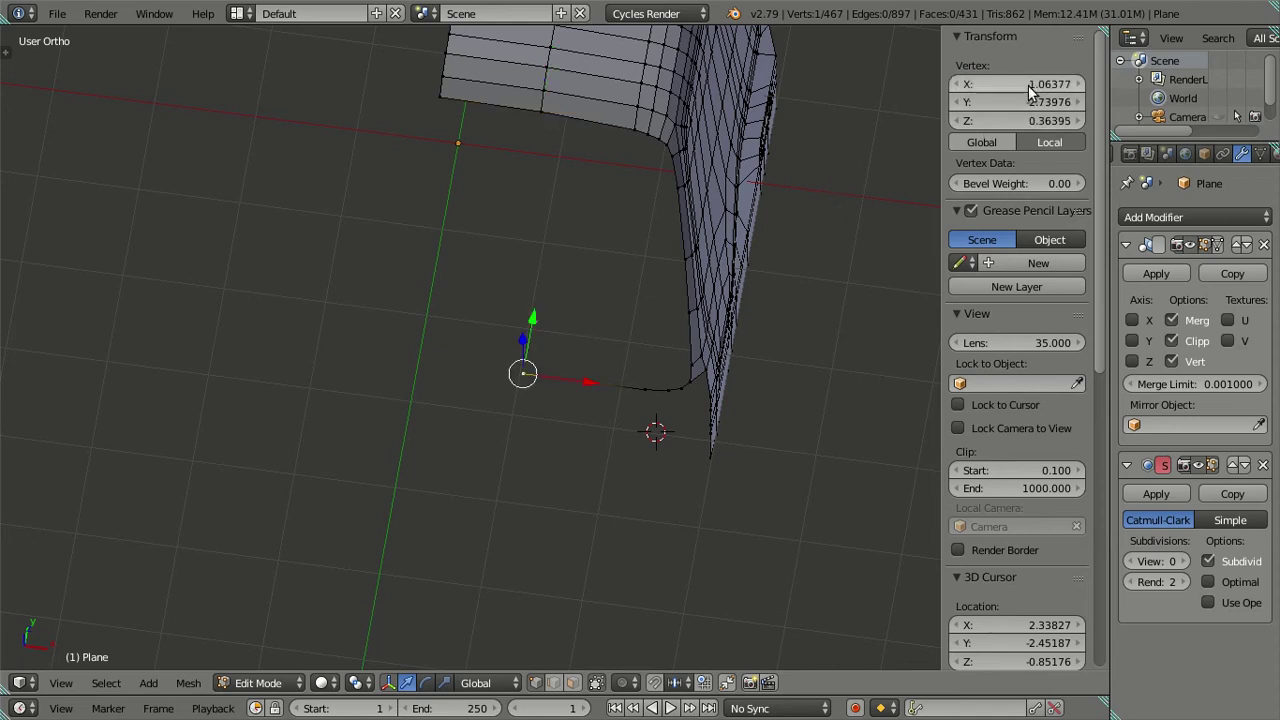
key(ctrl+v)
Extrude one more vertex, re-enable Mirror X, and move it along X to 0
key(e)
right_click(614, 368)
drag(588, 381, 540, 377)
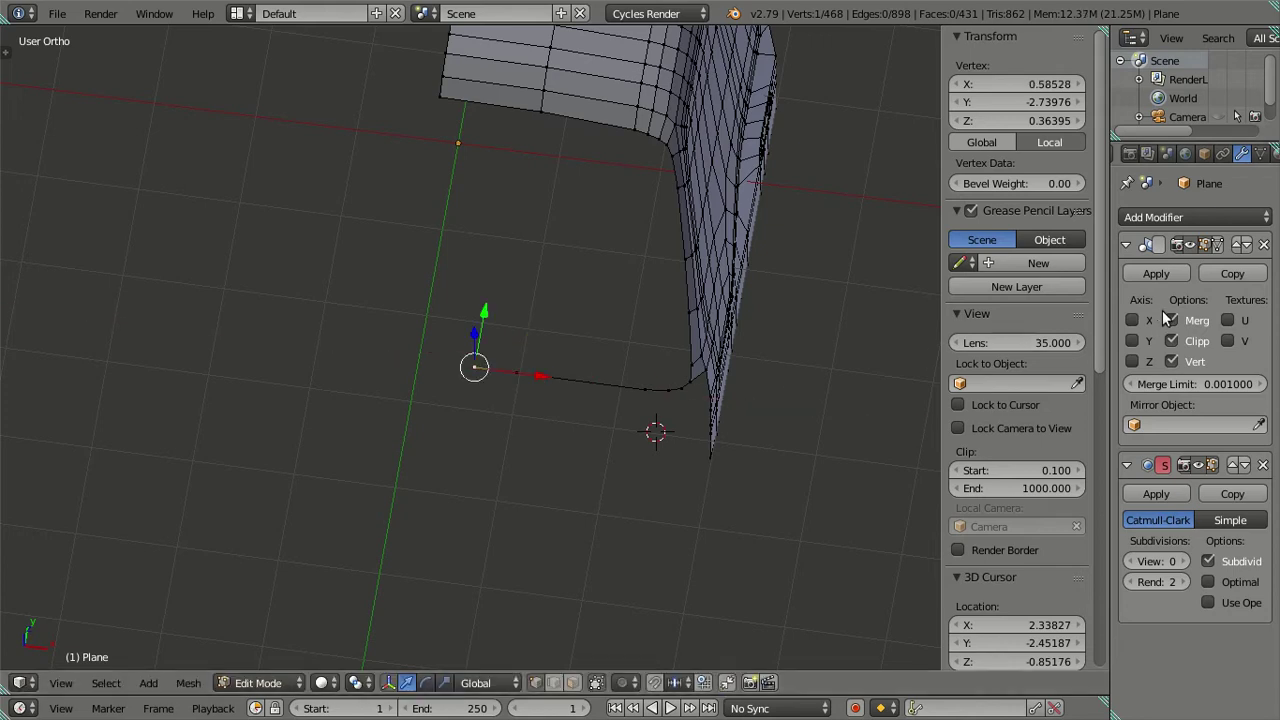
click(1137, 320)
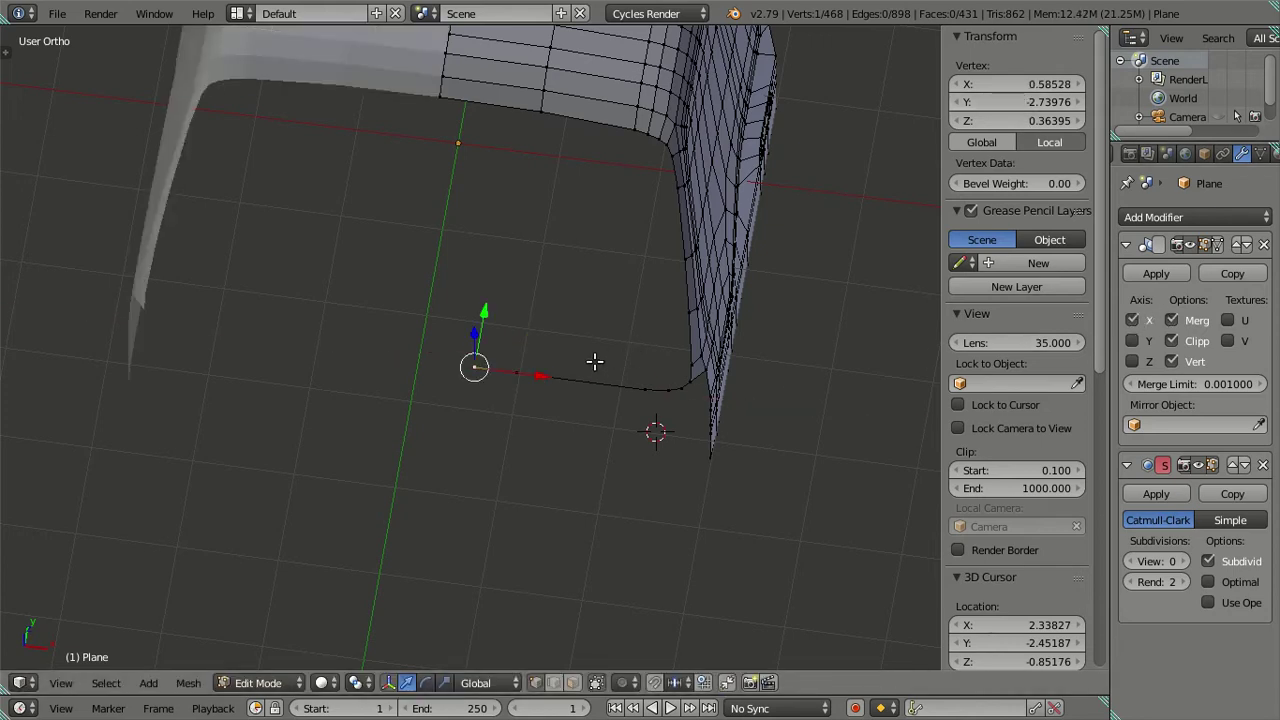
key(g)
key(x)
click(400, 366)
mouse_move(737, 394)
middle_down()
mouse_move(554, 489)
mouse_move(569, 531)
middle_up()
key(KP_7)
In top view, push the selected edge forward and move the centre-line vertex along Y
scroll(560, 430, up, 2)
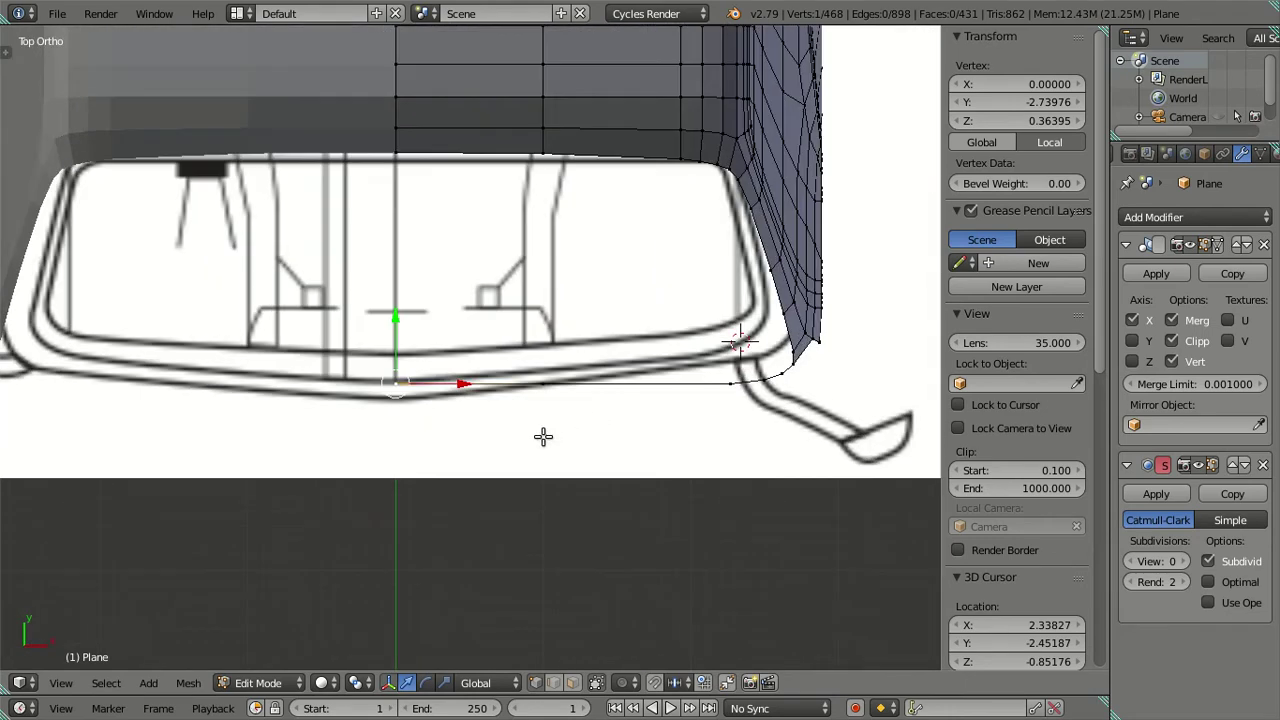
scroll(509, 421, up, 2)
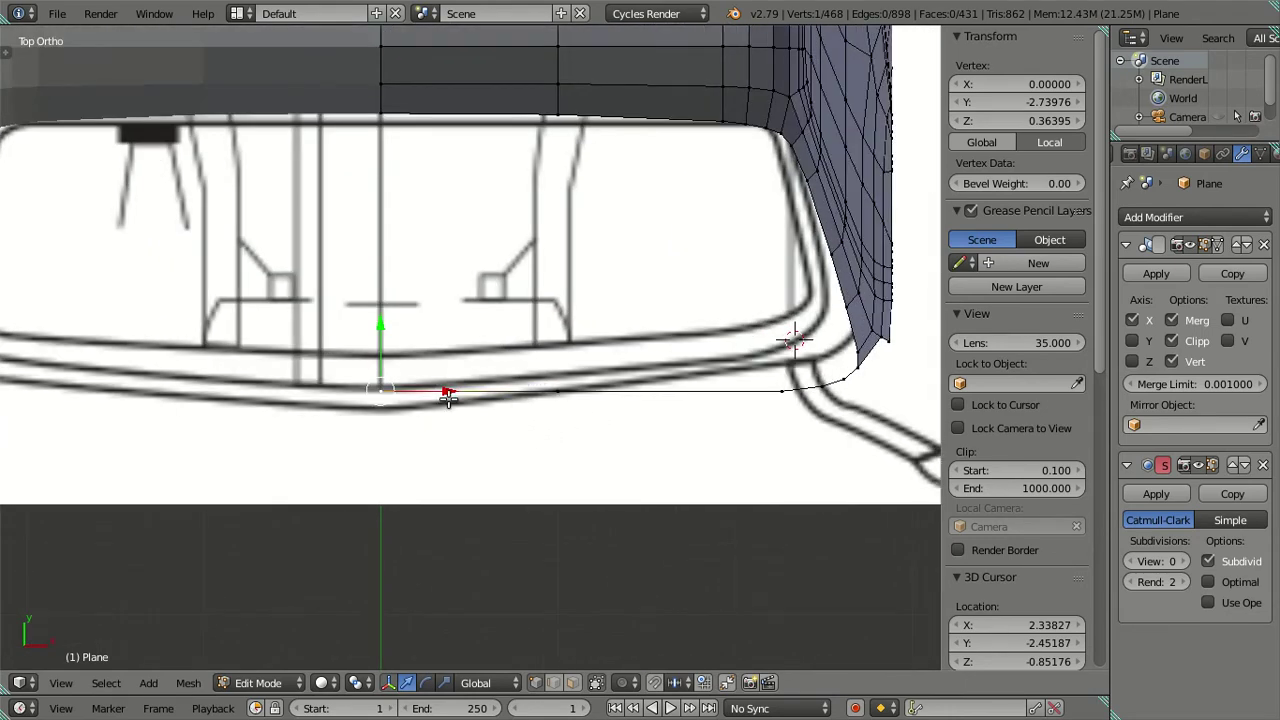
shift+right_click(547, 393)
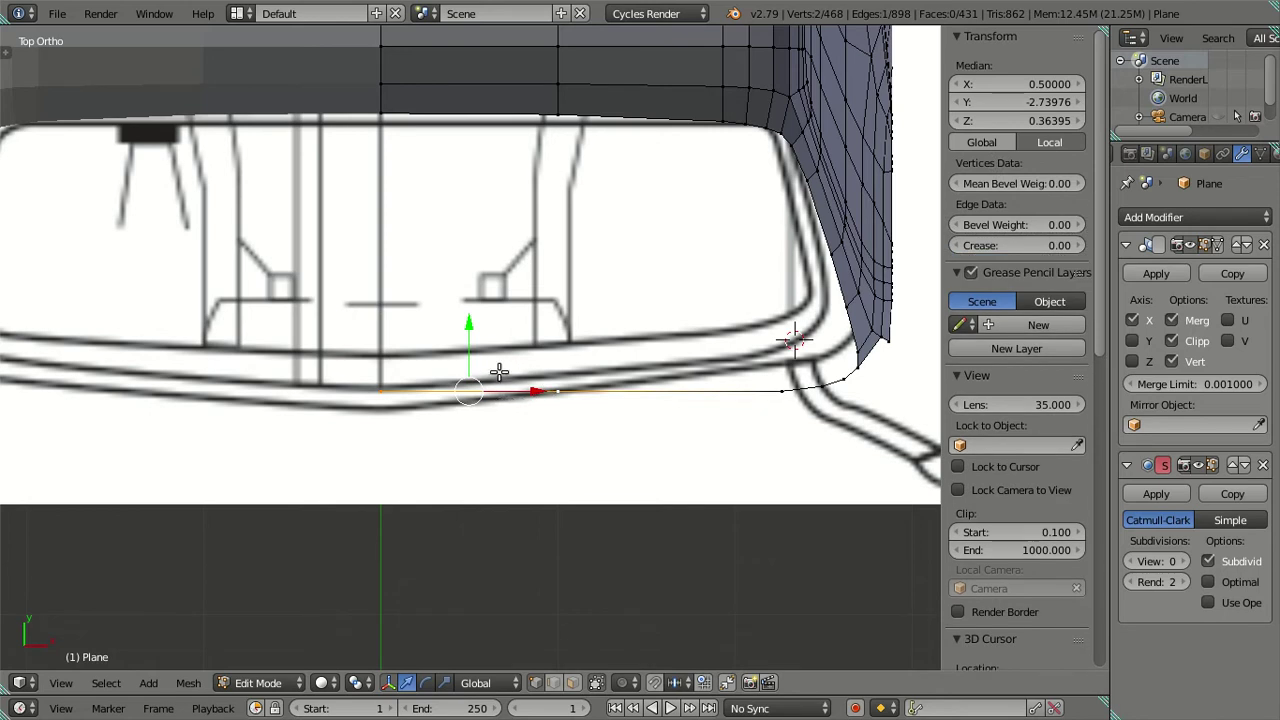
drag(468, 333, 468, 348)
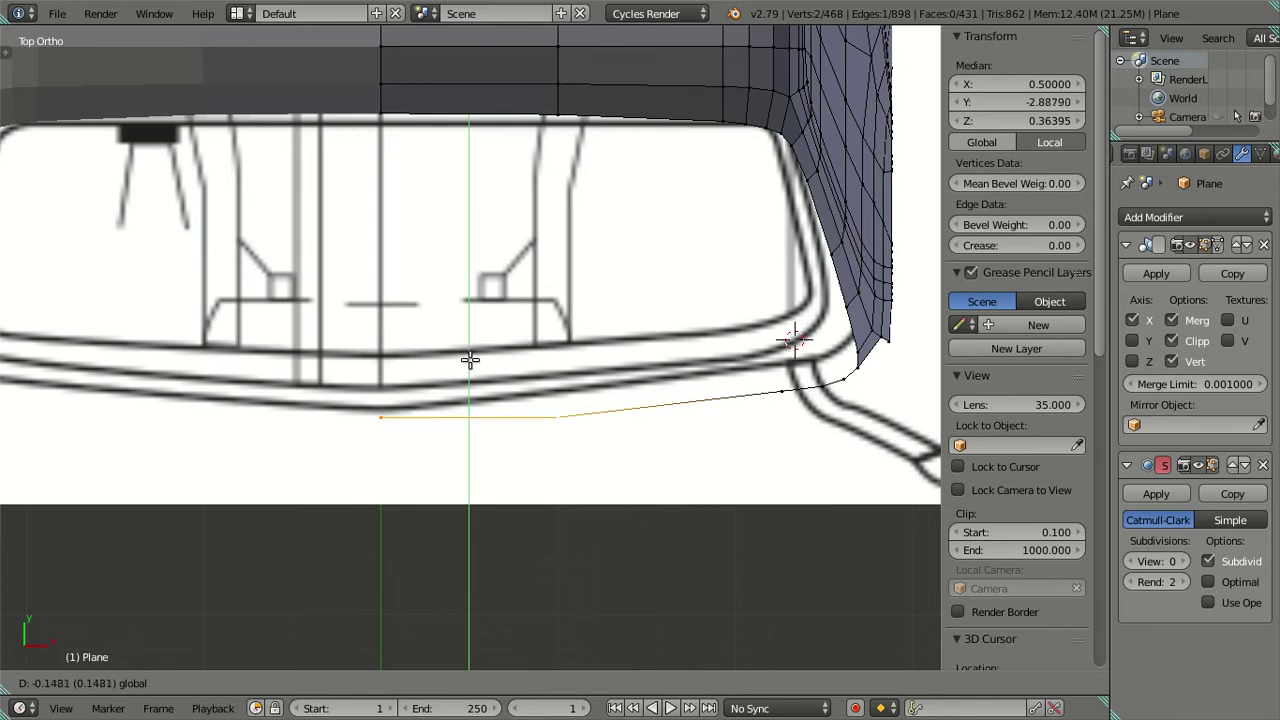
click(470, 360)
right_click(381, 417)
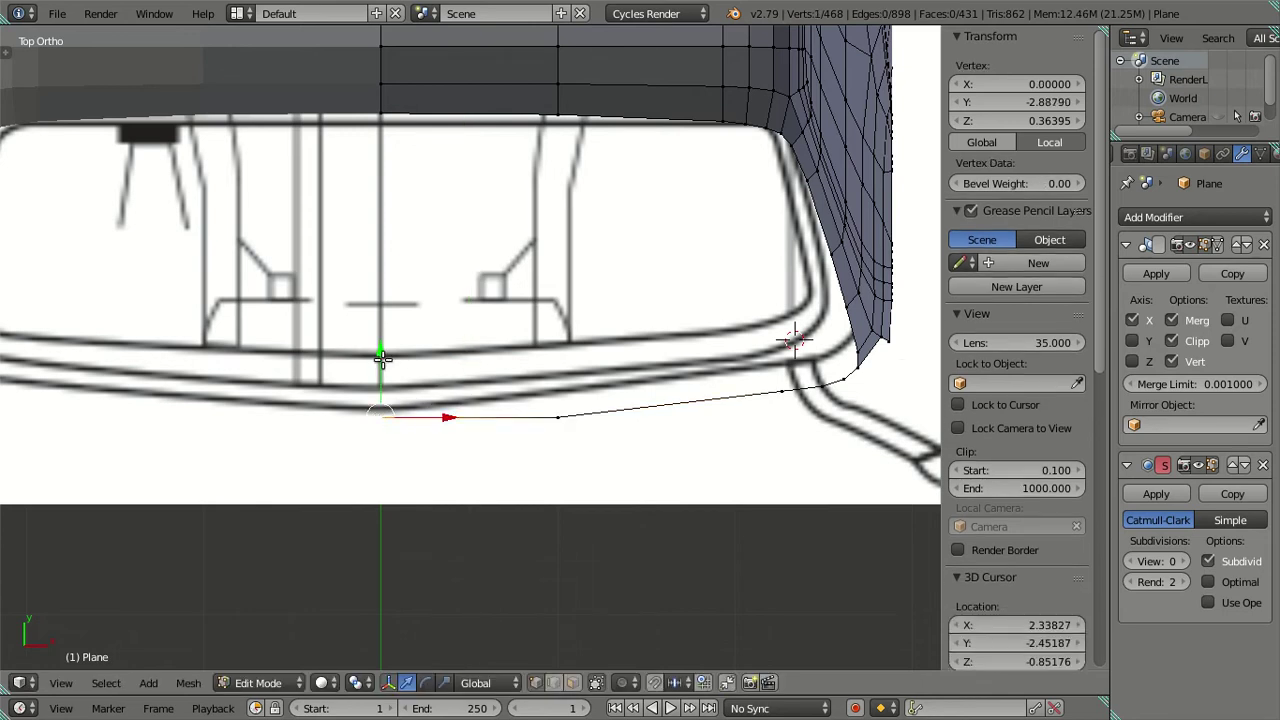
key(g)
key(y)
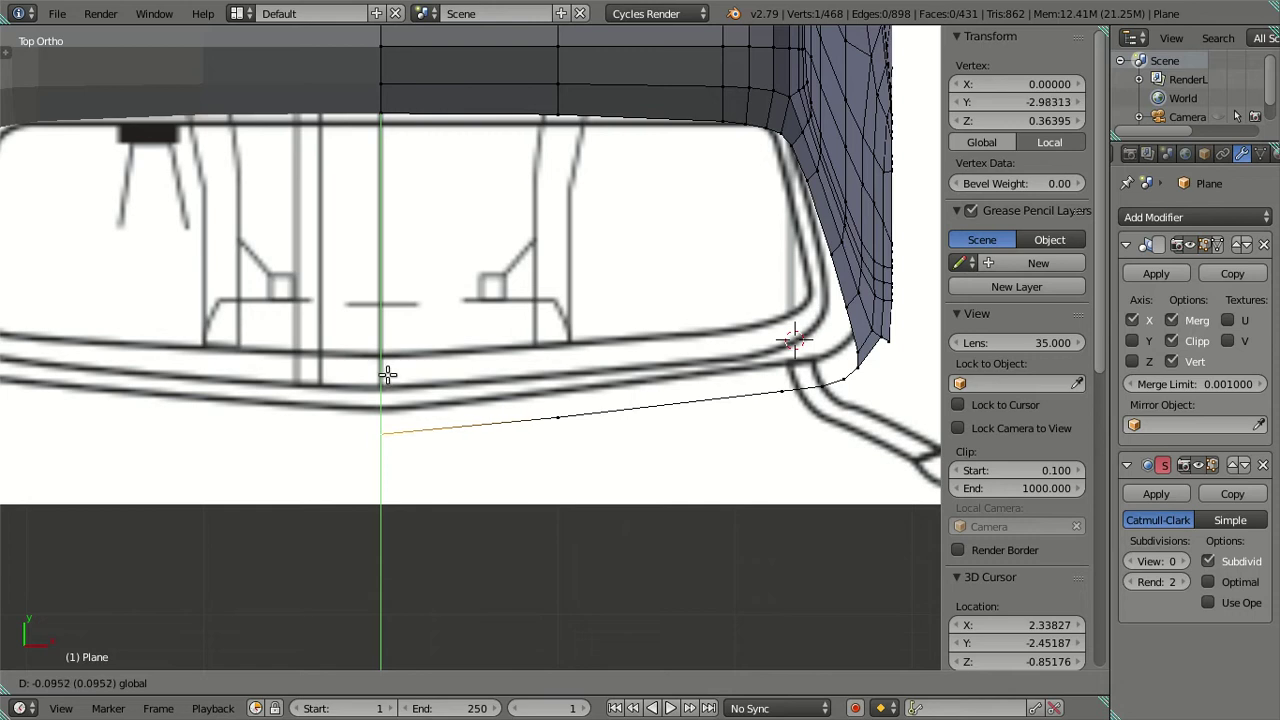
click(387, 371)
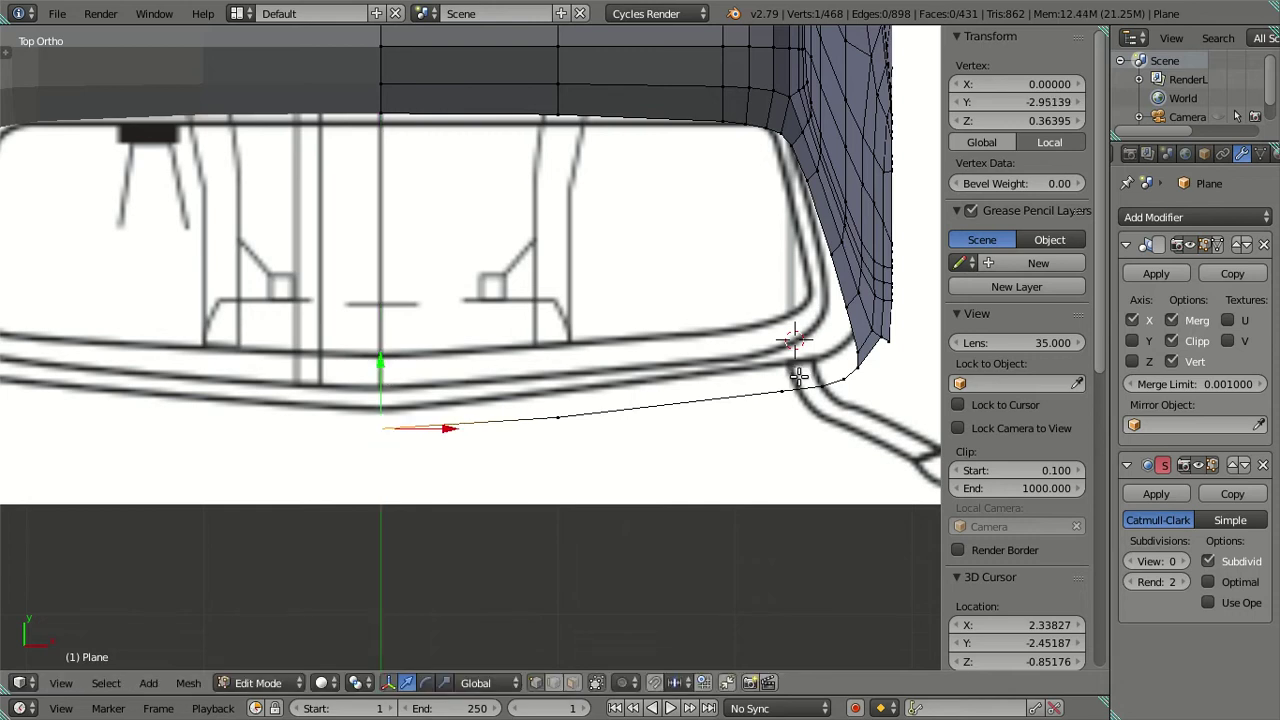
Slide the whole bottom chain along Y, then nudge the centre vertex to Y -2.99372
alt+right_click(757, 408)
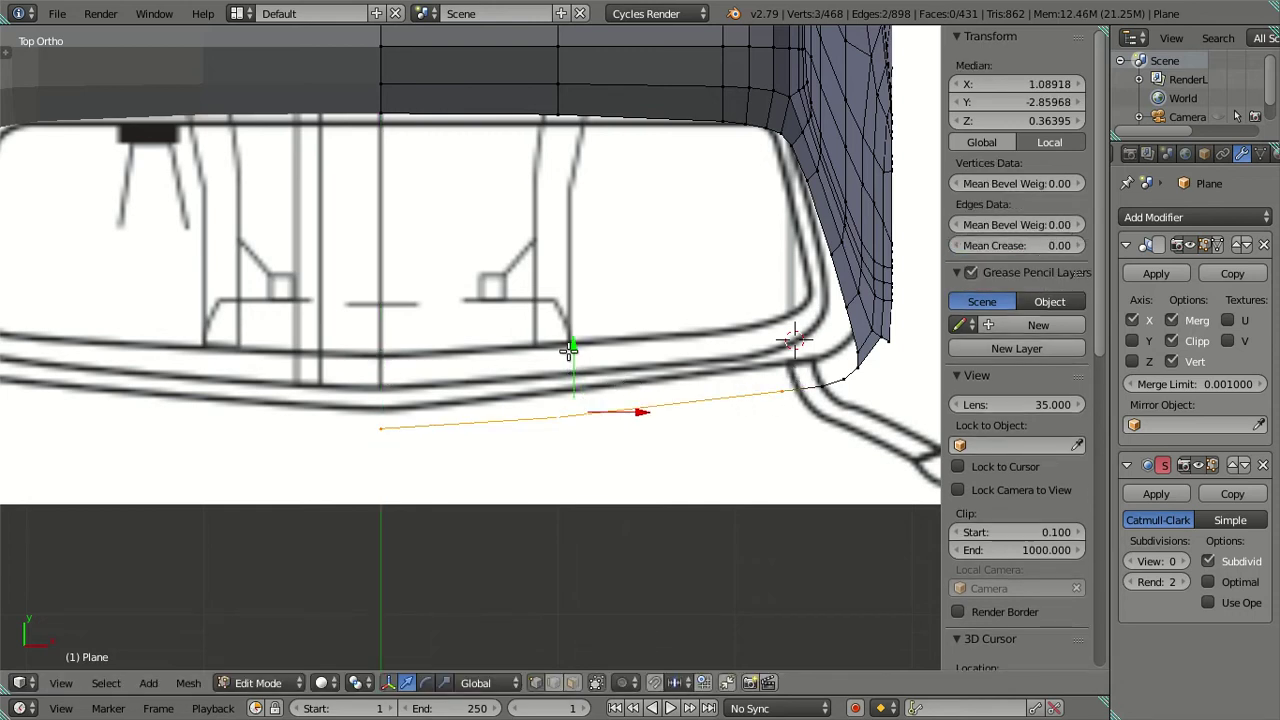
key(g)
key(y)
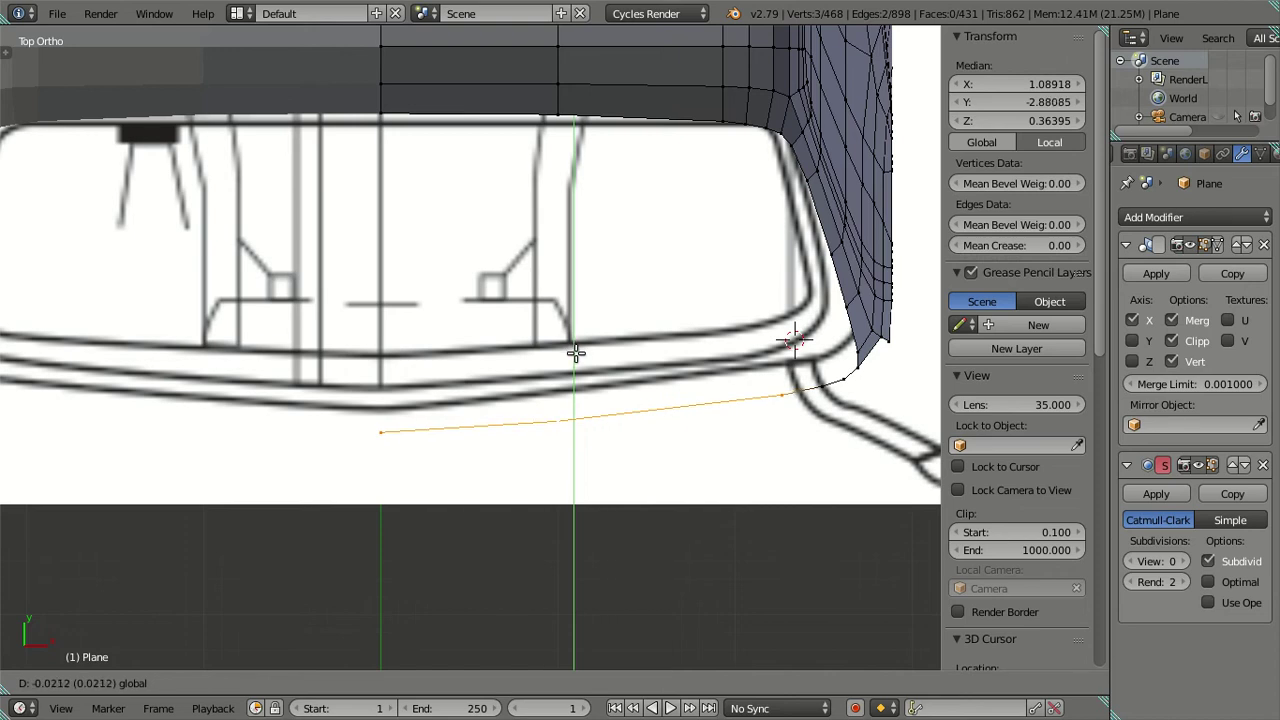
click(574, 353)
right_click(420, 434)
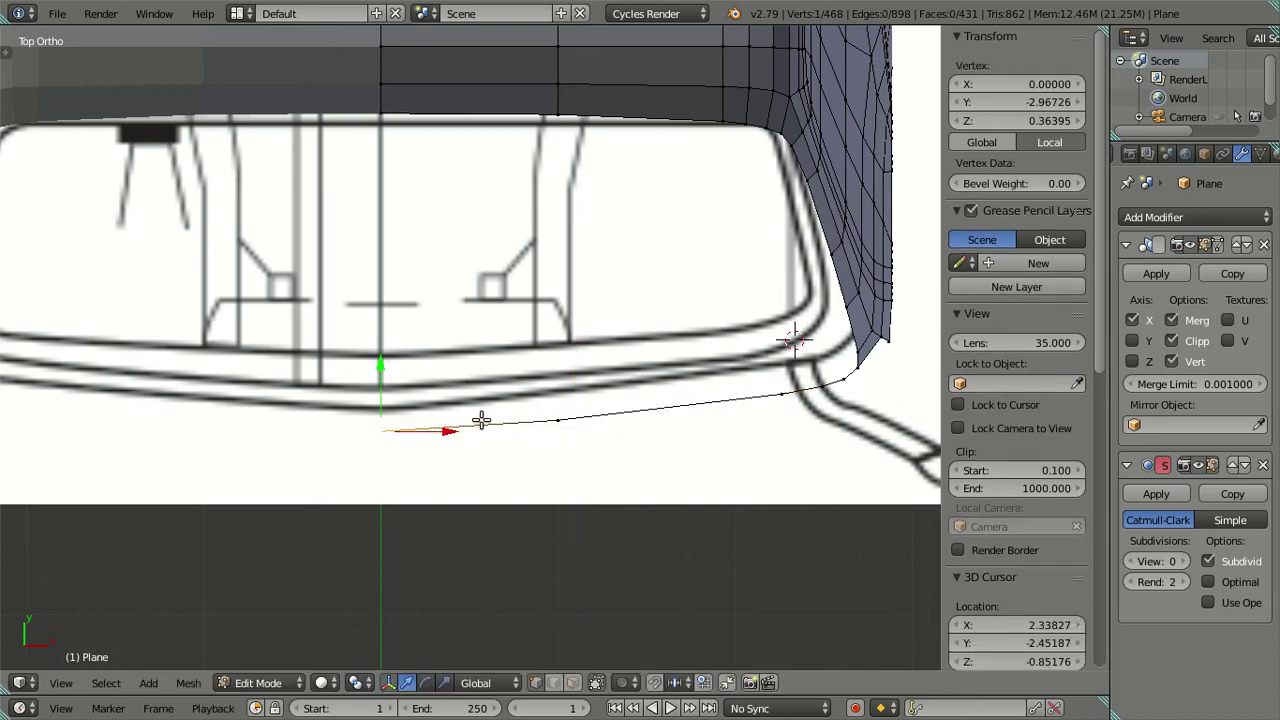
key(g)
key(y)
click(439, 381)
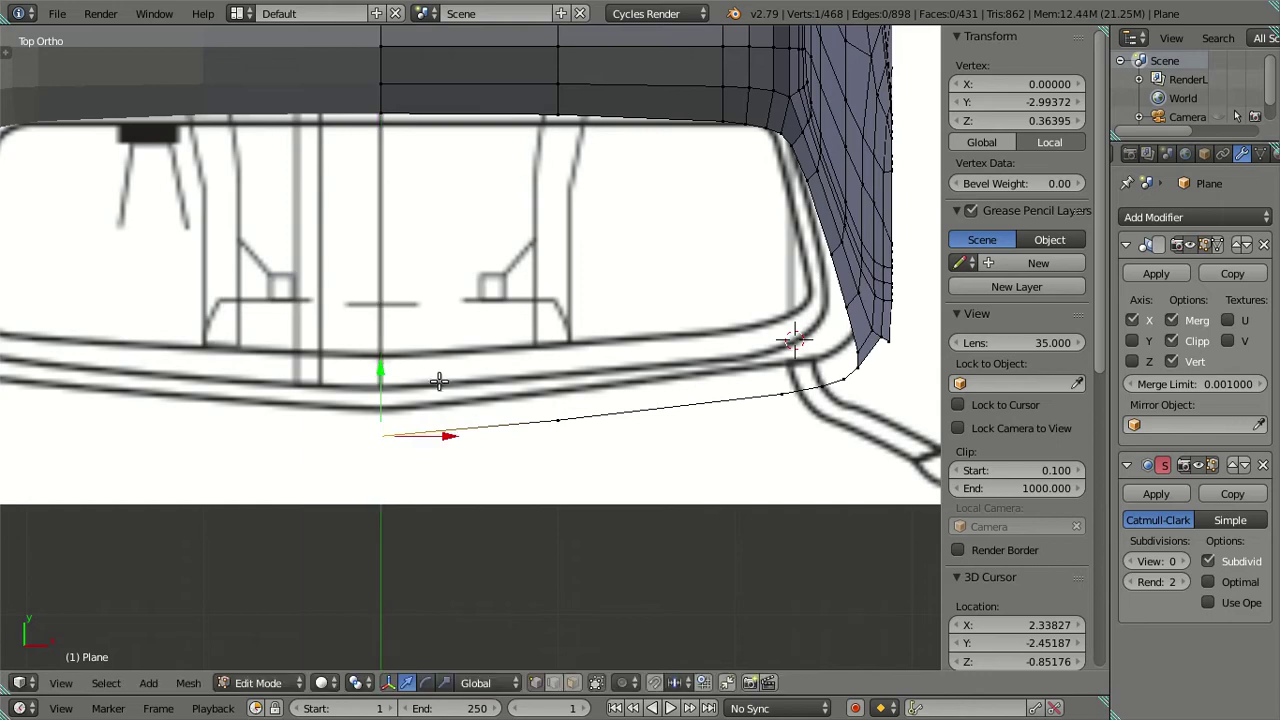
Deselect all and inspect the curved edge from side and front views in solid shading
key(a)
scroll(439, 381, down, 4)
mouse_move(439, 381)
middle_down()
mouse_move(614, 313)
mouse_move(498, 350)
mouse_move(607, 241)
middle_up()
key(KP_3)
key(z)
key(KP_1)
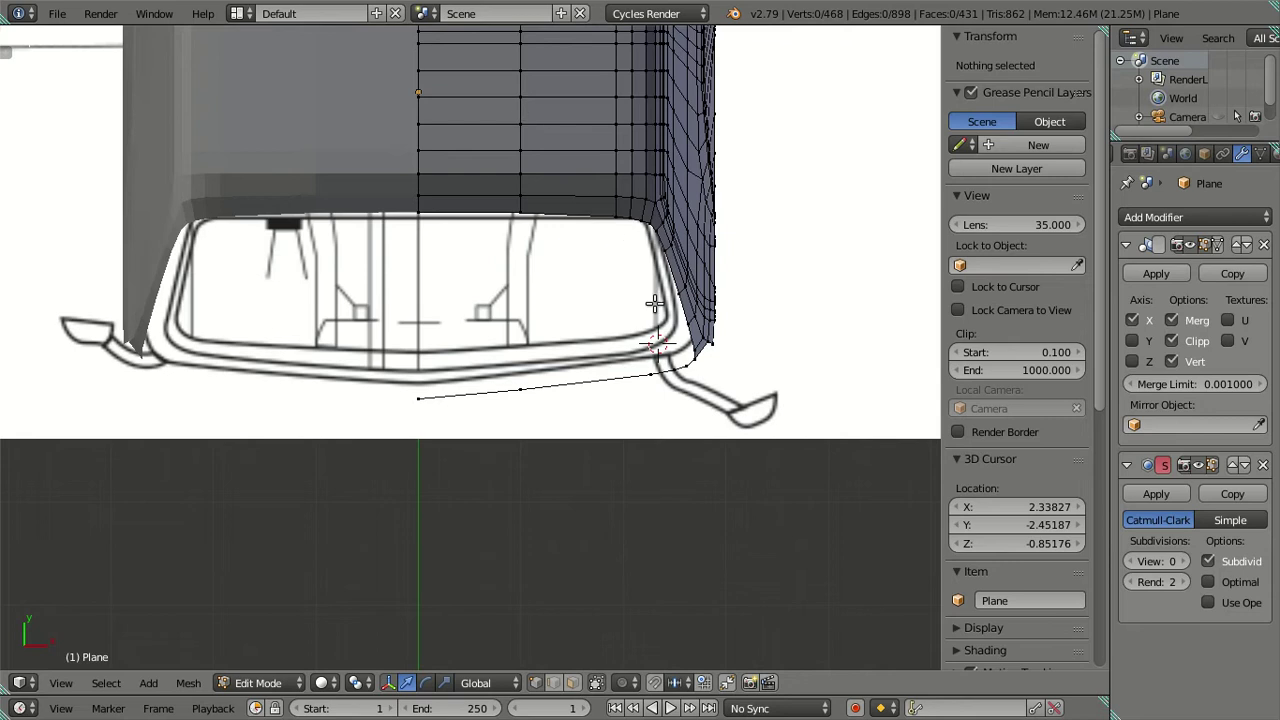
In wireframe front view, move a front edge slightly along Y
key(z)
scroll(548, 374, up, 3)
scroll(548, 374, up, 2)
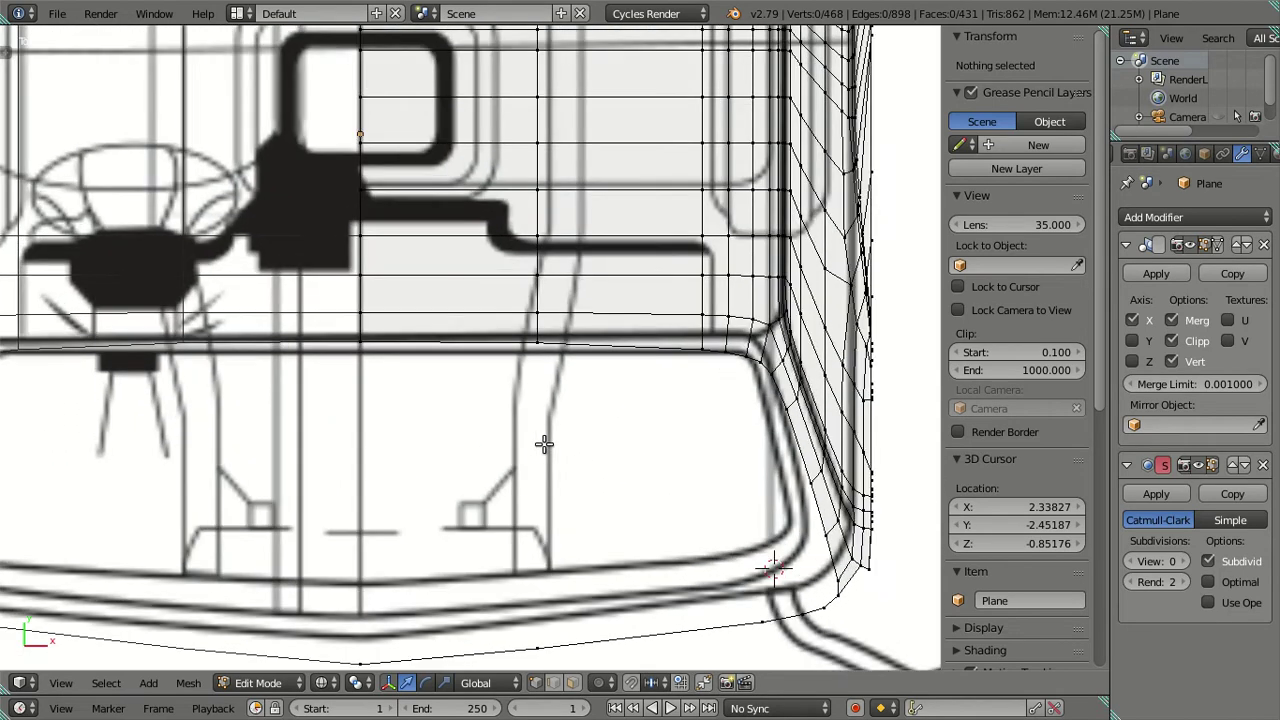
right_click(537, 344)
shift+right_click(357, 343)
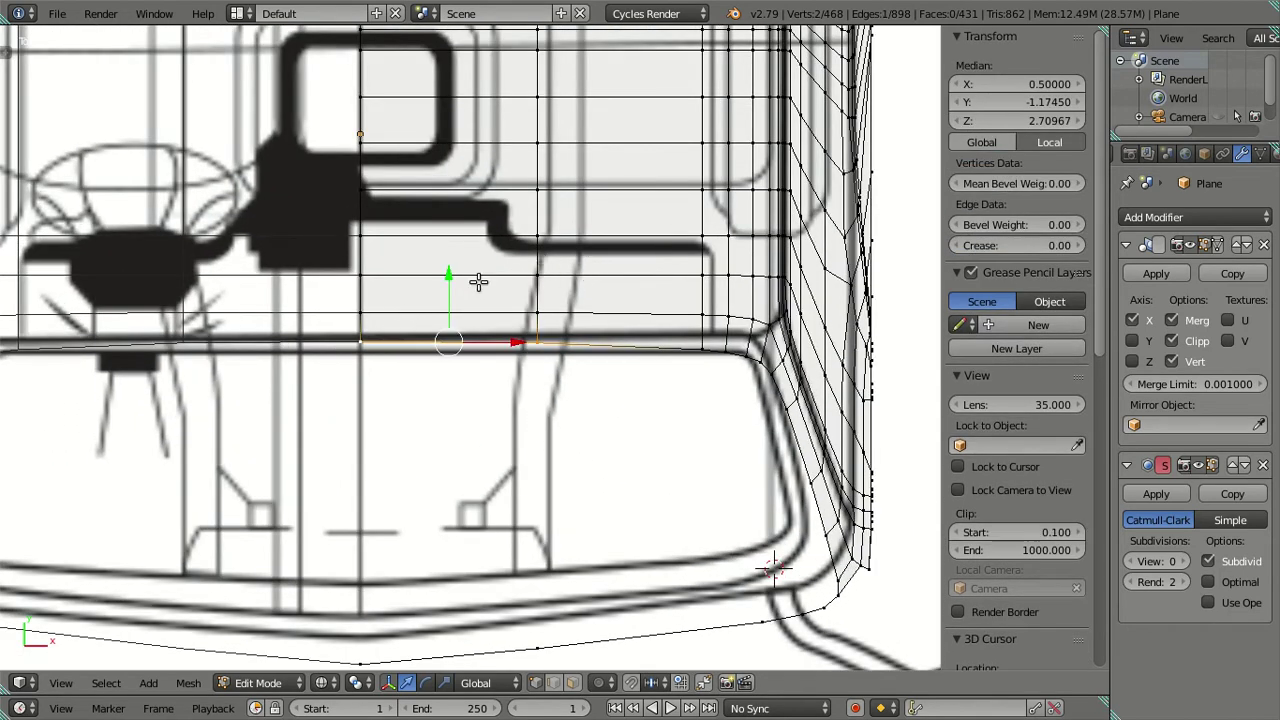
key(g)
key(y)
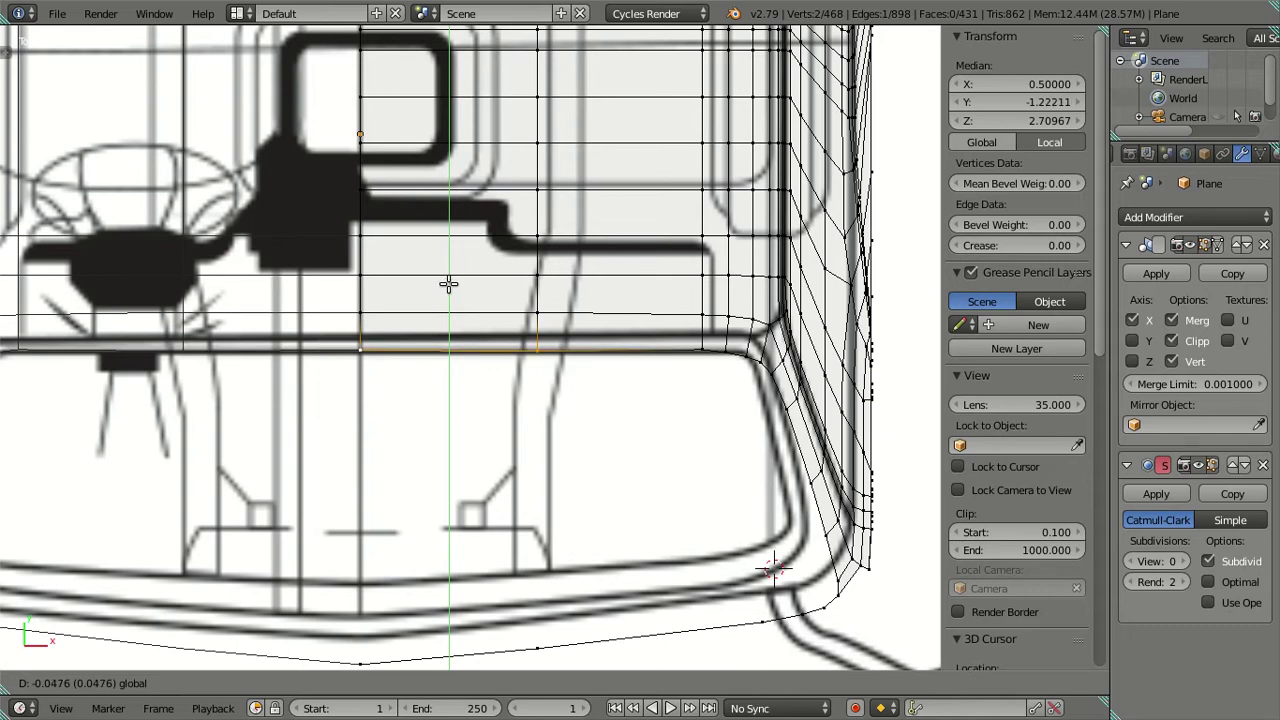
click(448, 285)
Extend the selection to a front face and orbit around it in solid shading
shift+right_click(523, 312)
shift+right_click(369, 309)
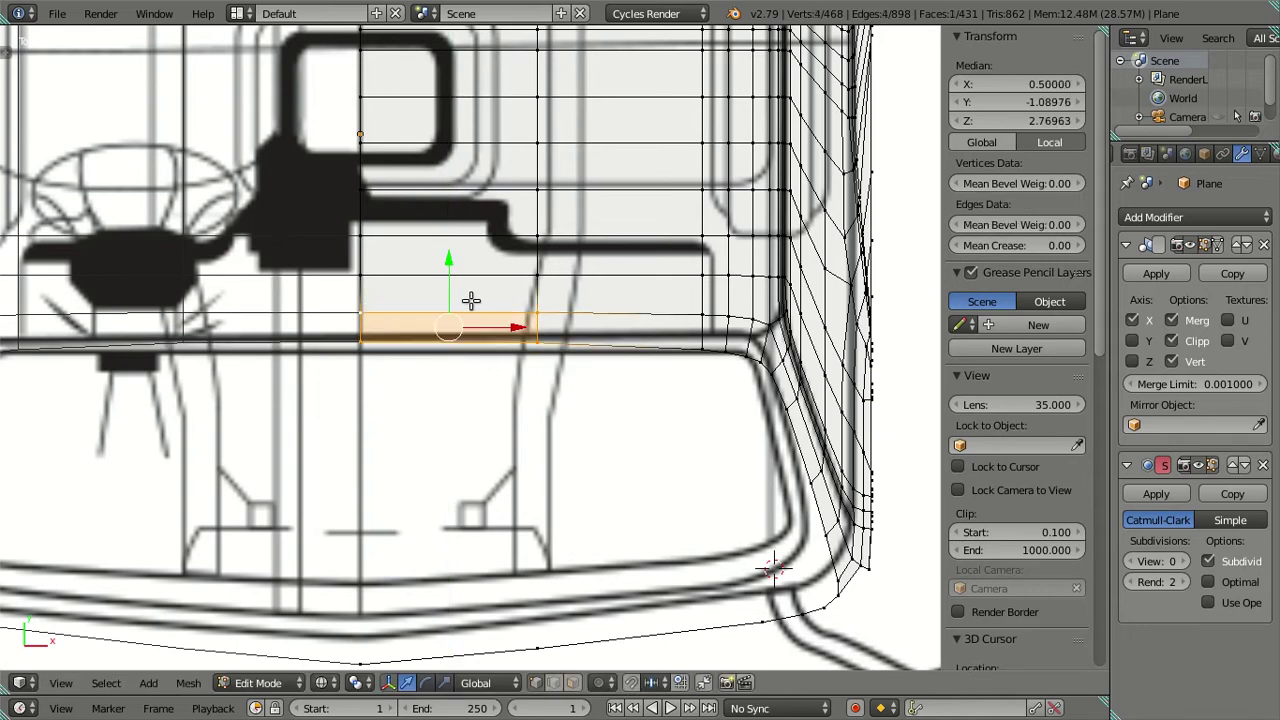
middle_drag(601, 359, 484, 202)
key(z)
scroll(500, 188, down, 3)
scroll(503, 189, up, 1)
scroll(530, 220, up, 2)
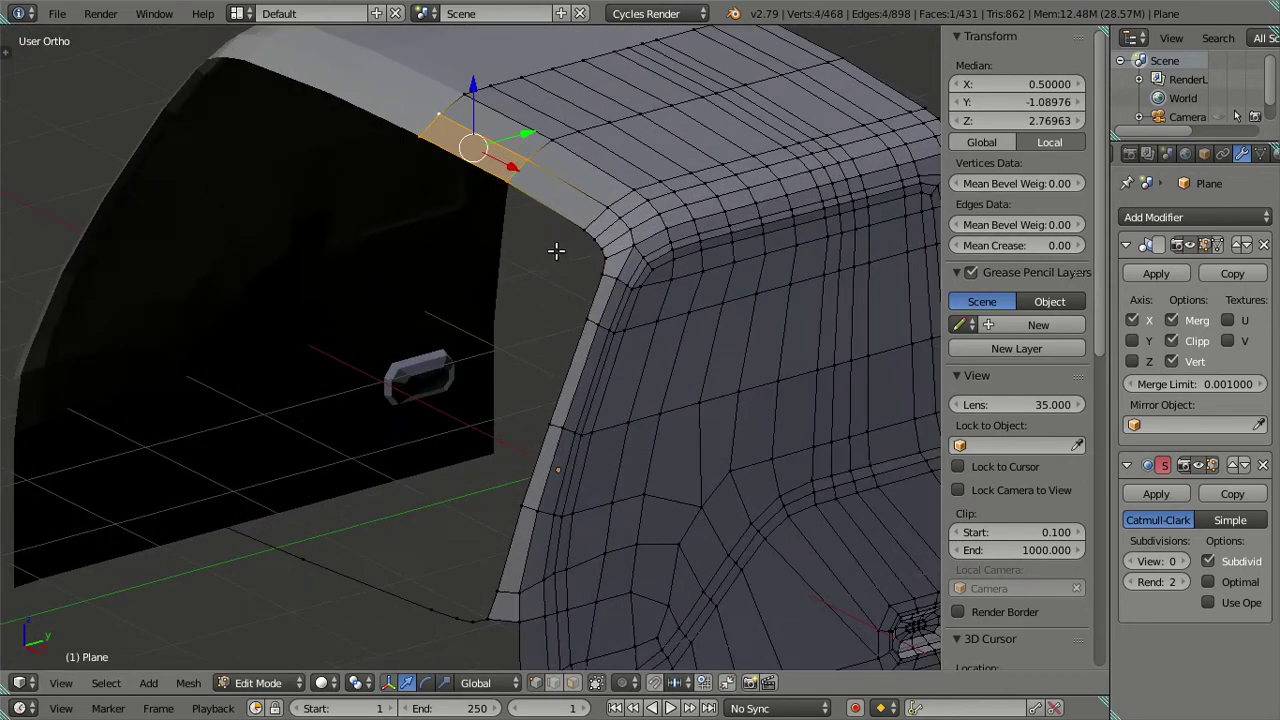
scroll(557, 251, up, 2)
middle_drag(510, 301, 480, 165)
Select the band of faces across the cab, trimming faces at its right end
alt+right_click(474, 155)
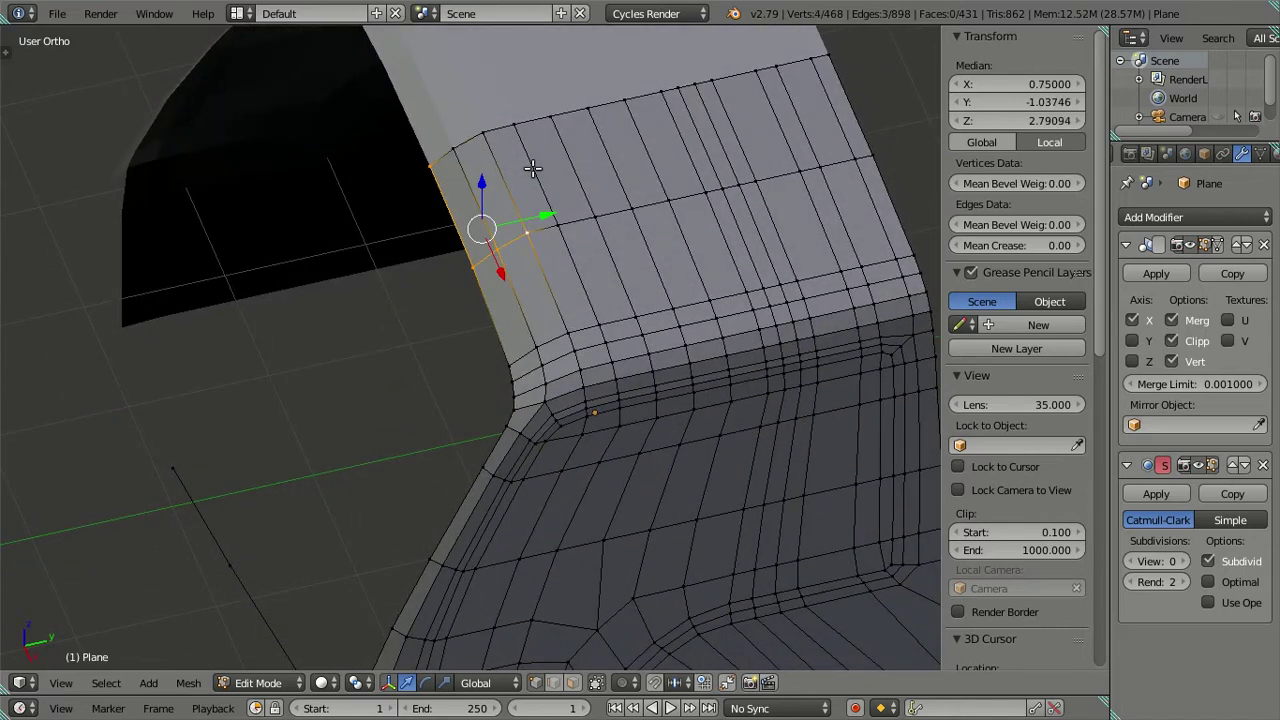
alt+right_click(632, 205)
alt+shift+right_click(598, 102)
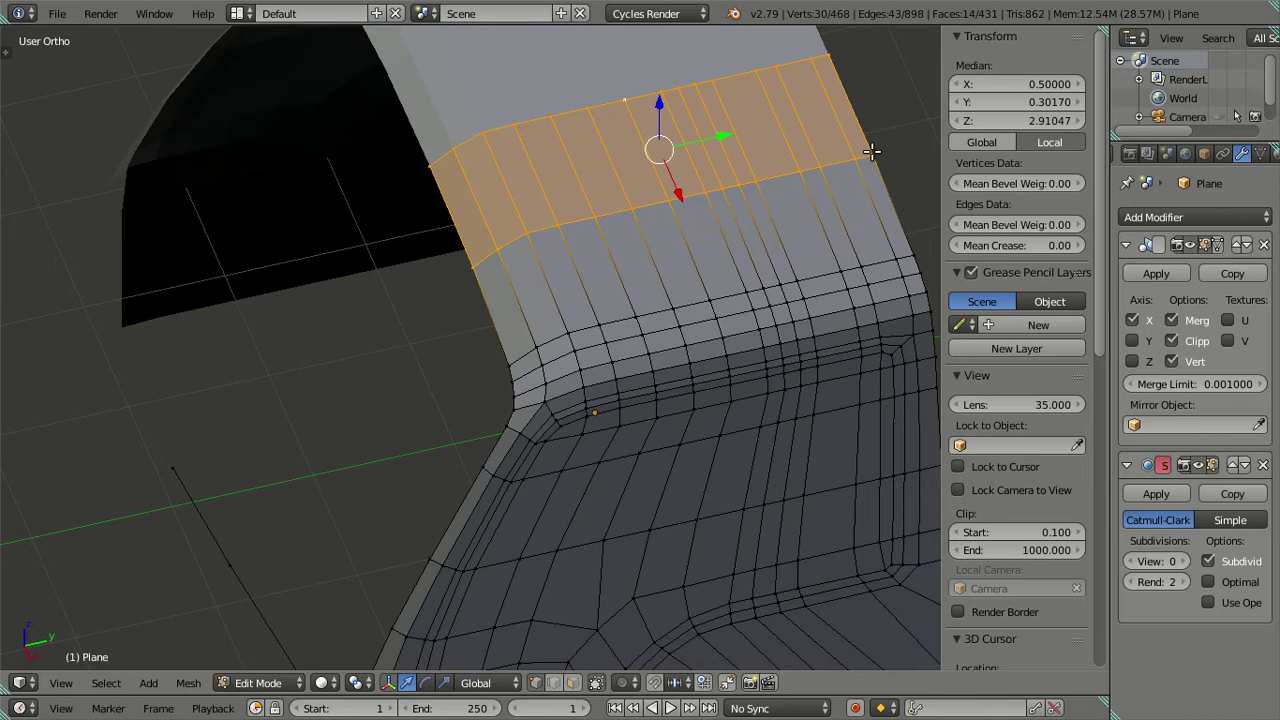
shift+right_click(808, 168)
shift+right_click(760, 82)
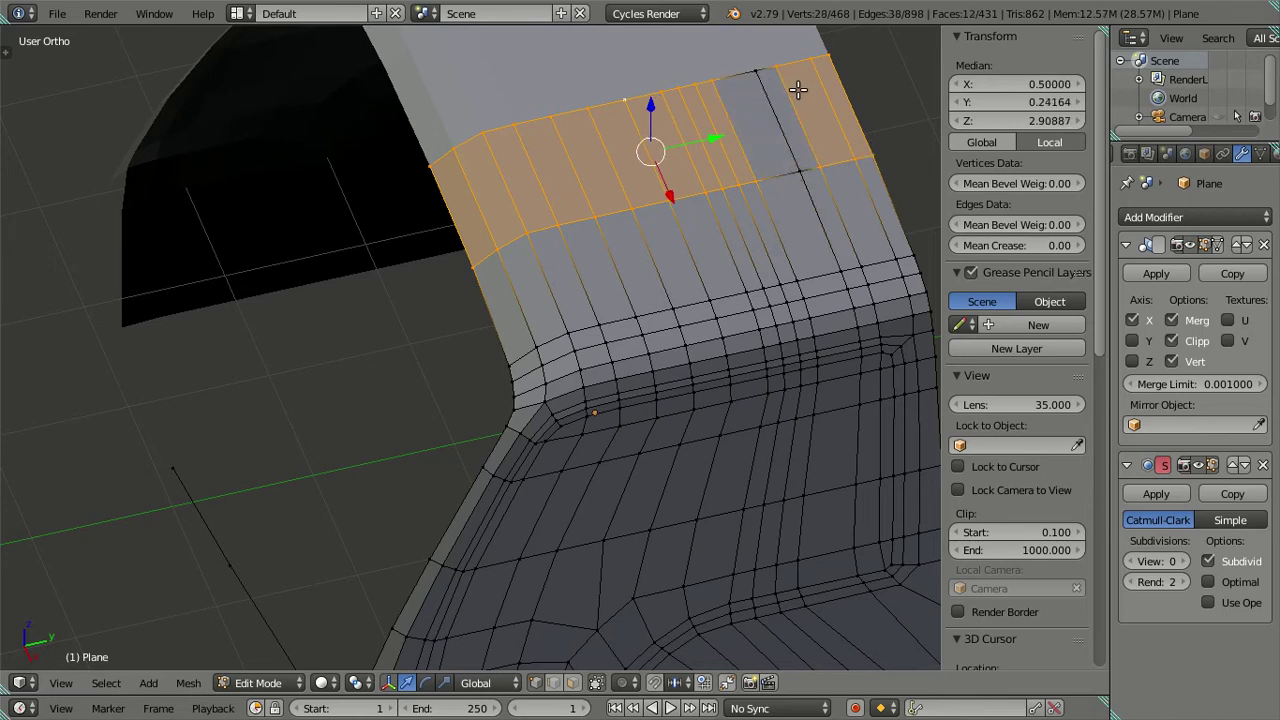
middle_drag(760, 82, 745, 150)
shift+right_click(745, 150)
shift+right_click(755, 188)
shift+right_click(755, 188)
shift+right_click(803, 188)
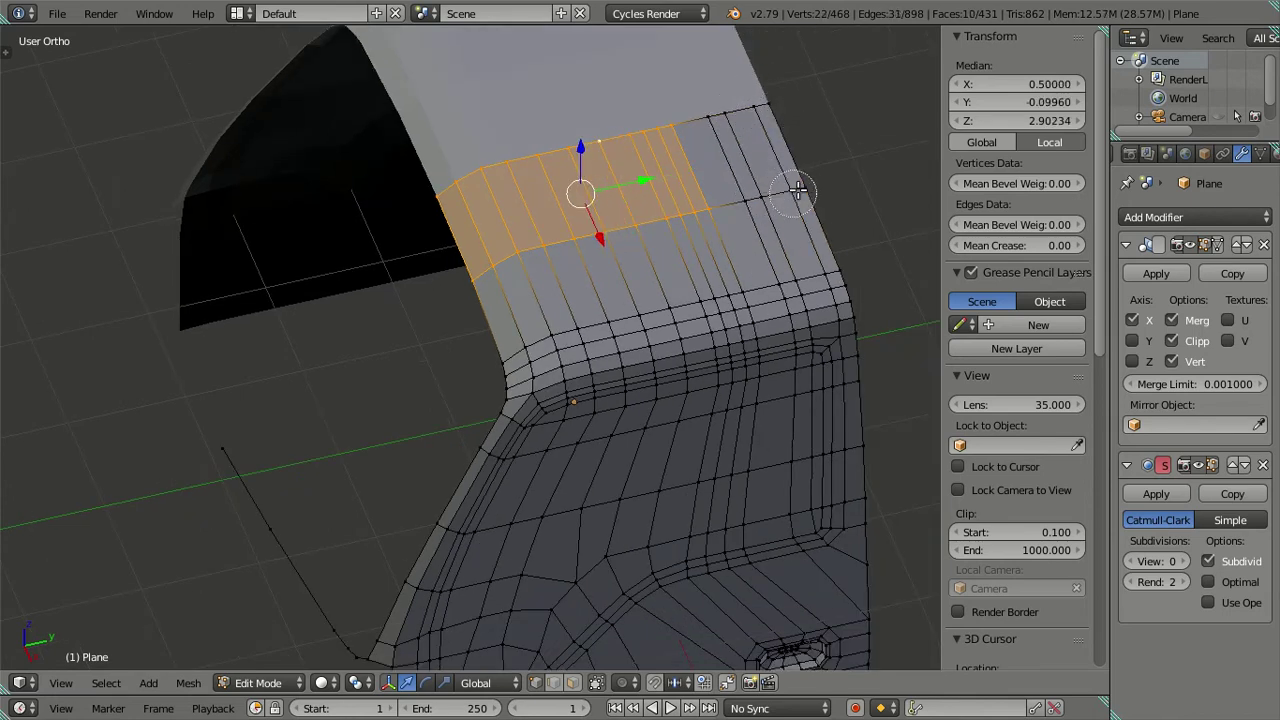
Shift the selected face strip -0.0397 along Y in top view, then view the cab in Object Mode
key(KP_7)
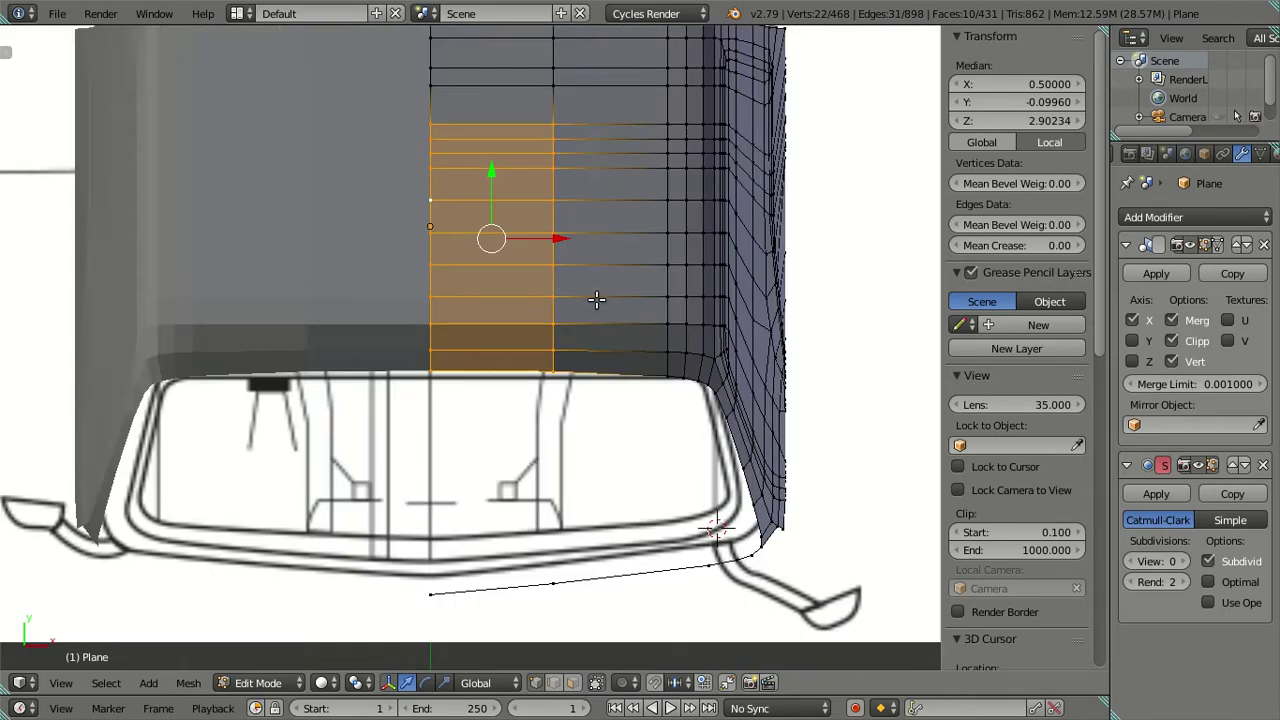
scroll(576, 297, up, 3)
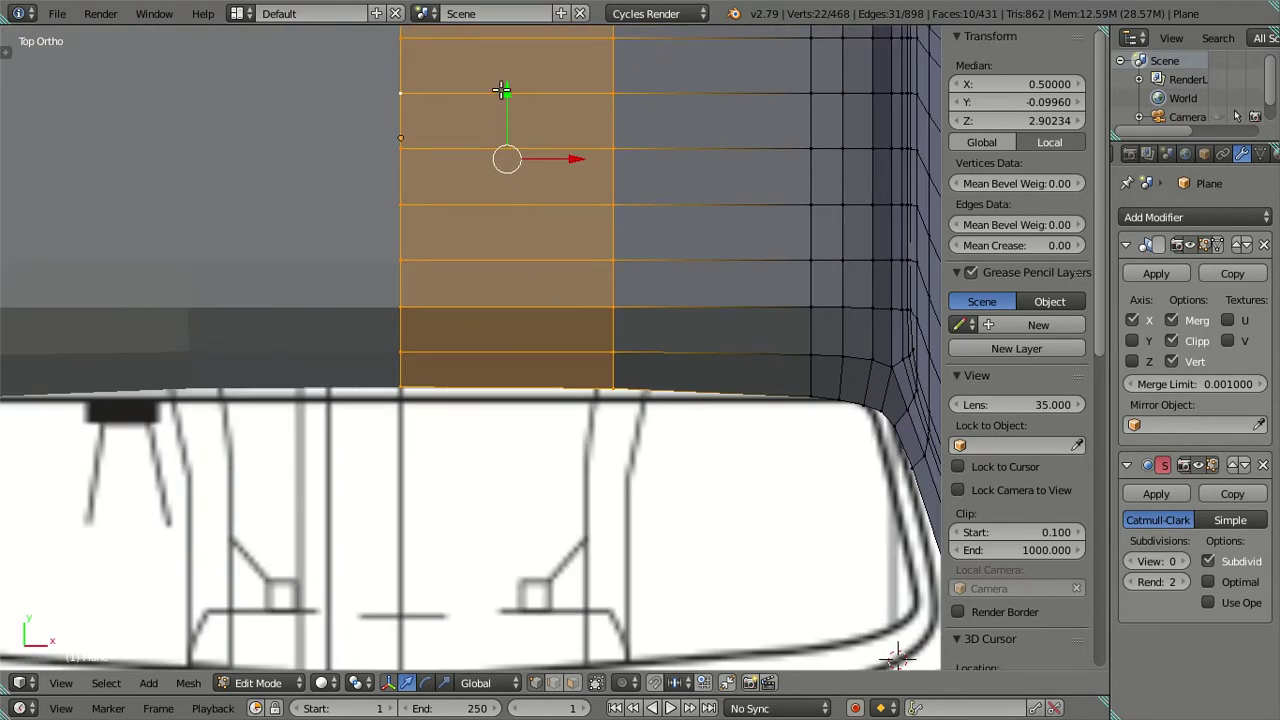
drag(502, 90, 503, 98)
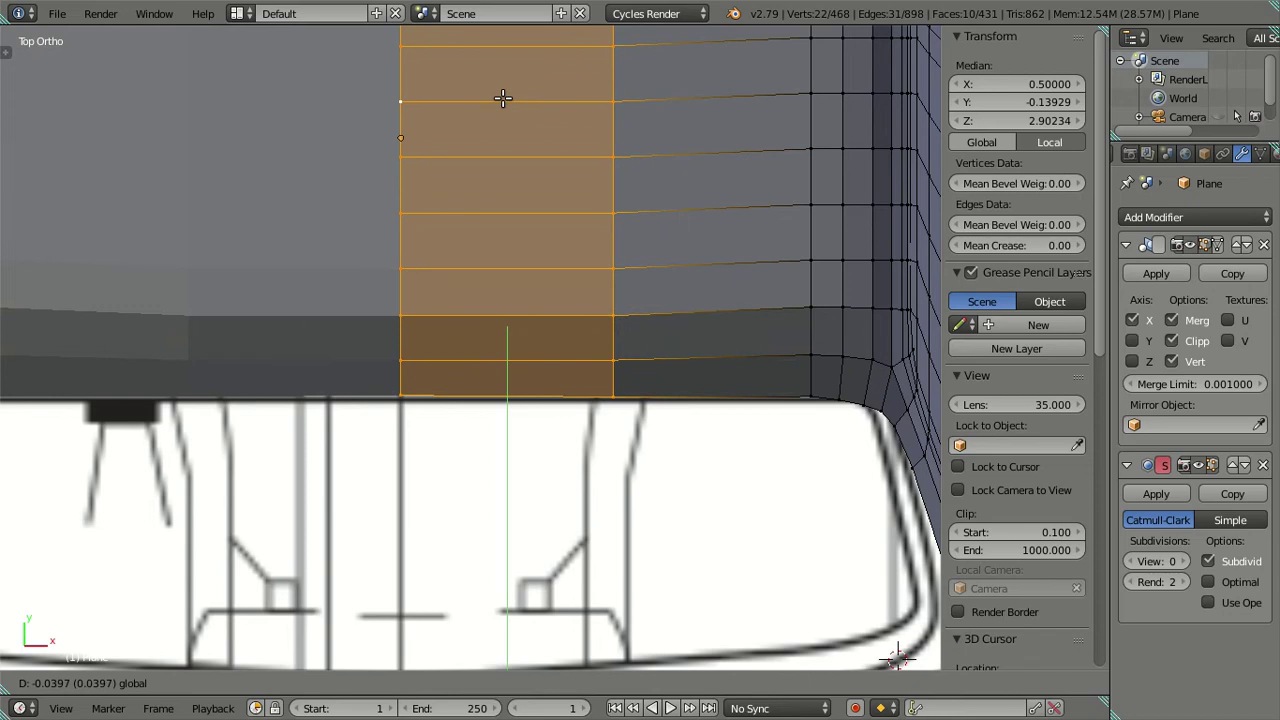
click(503, 98)
scroll(503, 98, down, 3)
key(a)
mouse_move(503, 98)
middle_down()
mouse_move(671, 346)
mouse_move(586, 238)
mouse_move(503, 205)
mouse_move(516, 246)
mouse_move(460, 226)
mouse_move(520, 329)
mouse_move(619, 403)
mouse_move(714, 366)
mouse_move(651, 271)
mouse_move(520, 263)
mouse_move(530, 297)
middle_up()
key(Tab)
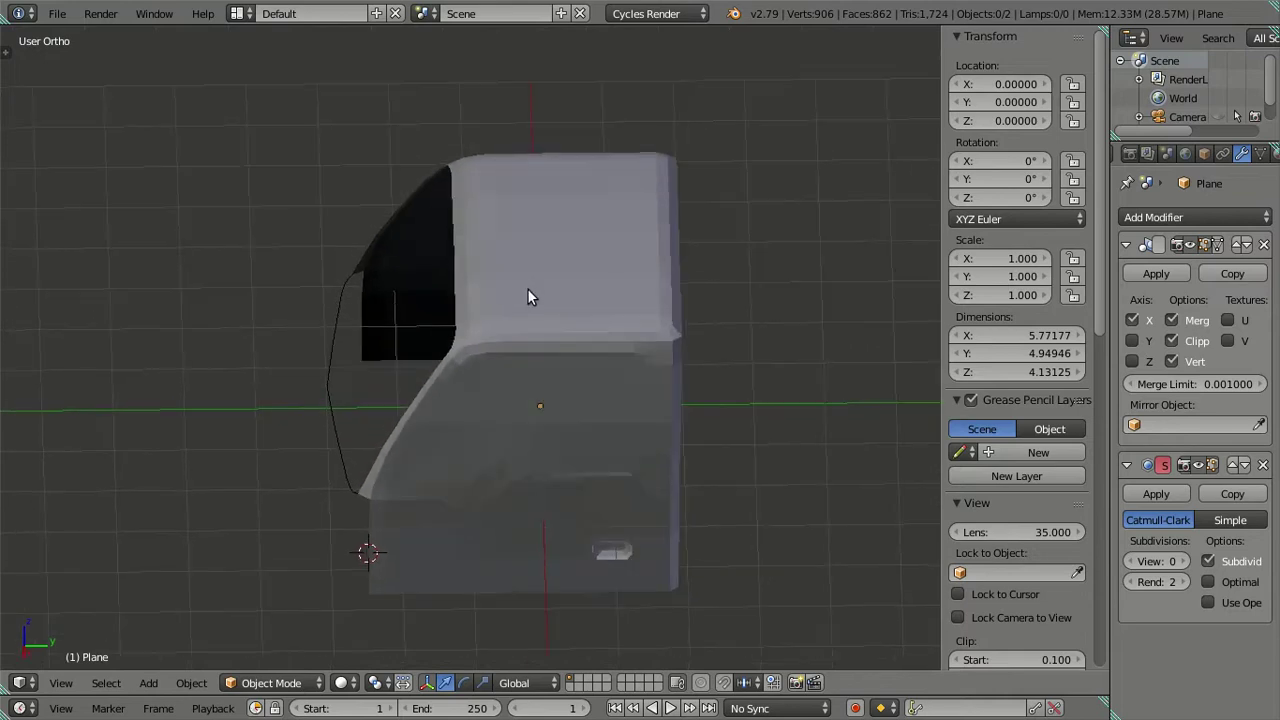
Back in Edit Mode, nudge a single cab vertex along Y
key(Tab)
scroll(400, 386, up, 4)
scroll(508, 428, up, 1)
scroll(360, 450, up, 2)
scroll(381, 476, up, 2)
right_click(381, 476)
drag(428, 481, 428, 471)
scroll(428, 471, down, 4)
key(a)
mouse_move(428, 471)
middle_down()
mouse_move(500, 557)
mouse_move(589, 389)
mouse_move(640, 365)
middle_up()
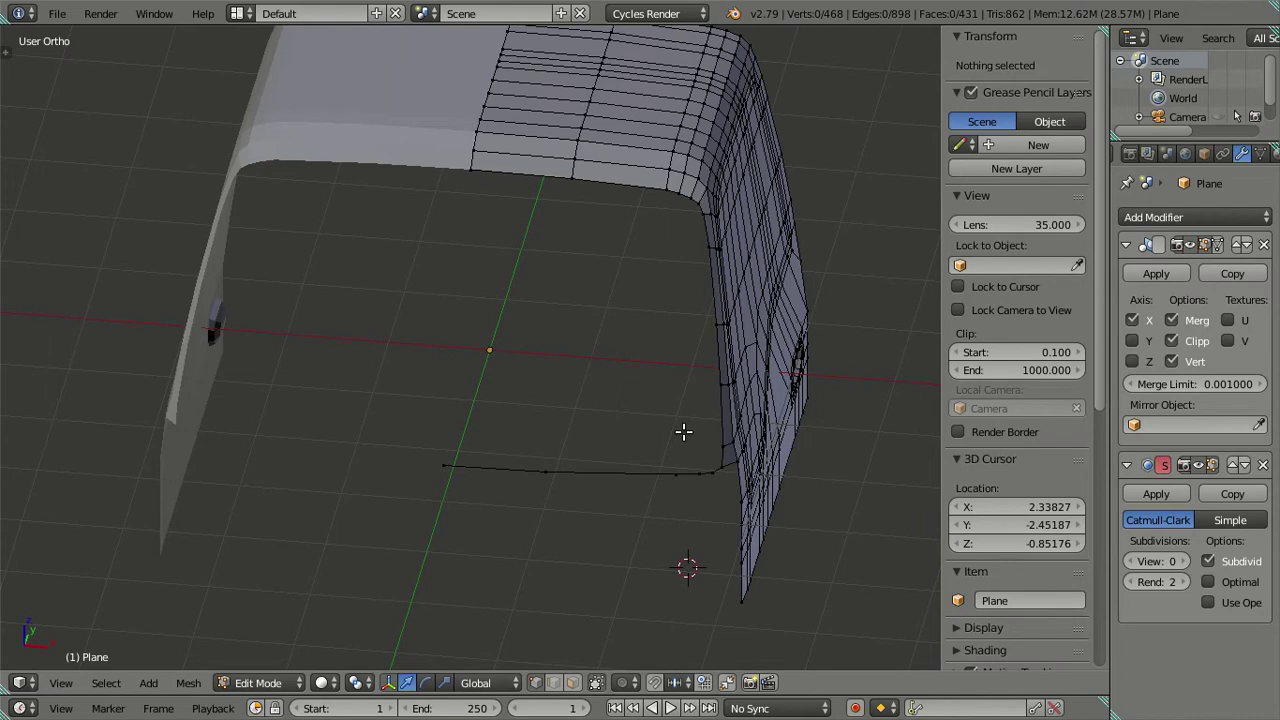
In front view, extrude the windshield-base vertex path into a new strip lowered along Z
key(KP_1)
scroll(623, 369, up, 2)
scroll(395, 338, up, 2)
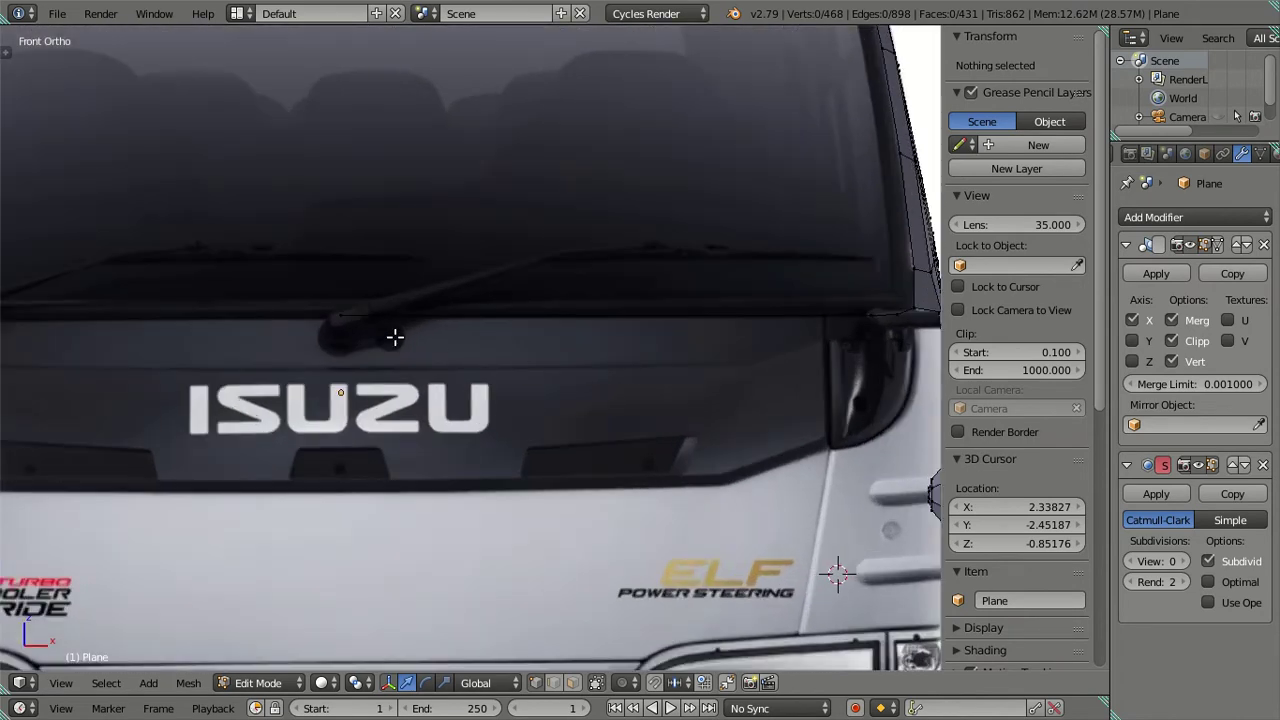
right_click(340, 318)
ctrl+scroll(654, 417, right, 3)
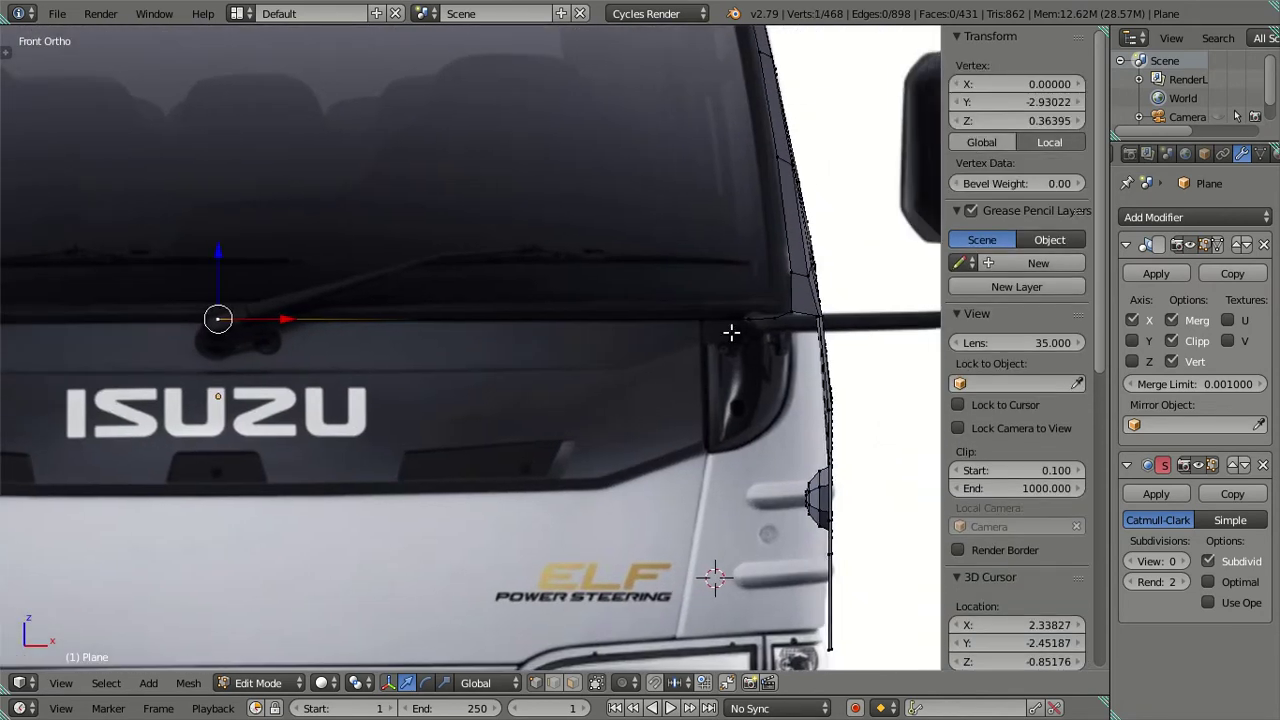
ctrl+right_click(790, 316)
key(e)
right_click(532, 369)
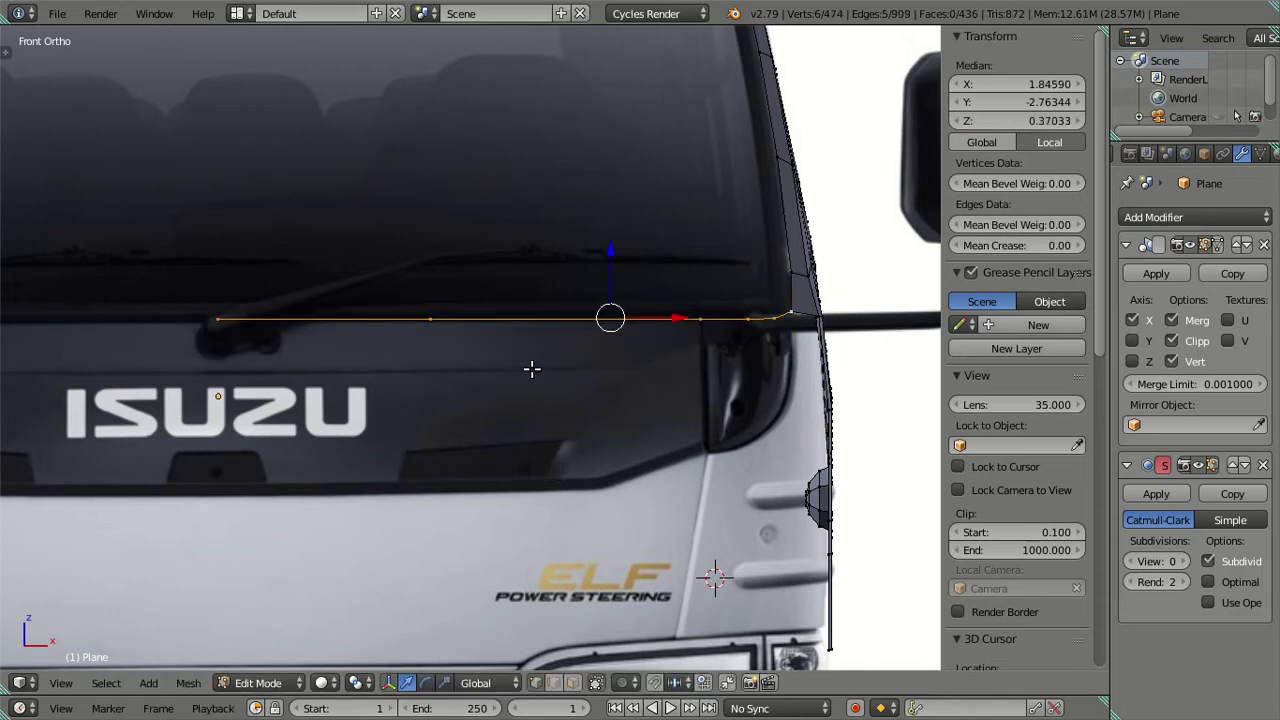
drag(606, 245, 617, 267)
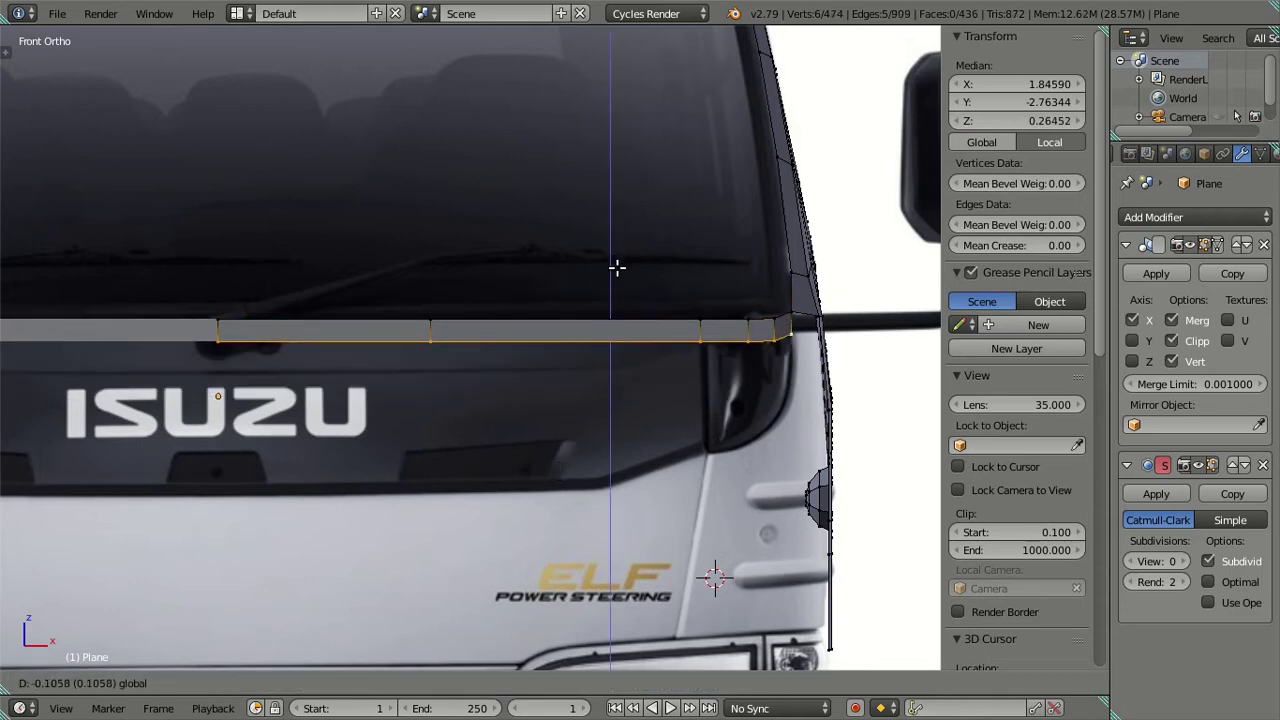
click(617, 267)
Add a loop cut across the strip and lower its bottom vertices vertically
key(ctrl+r)
click(624, 330)
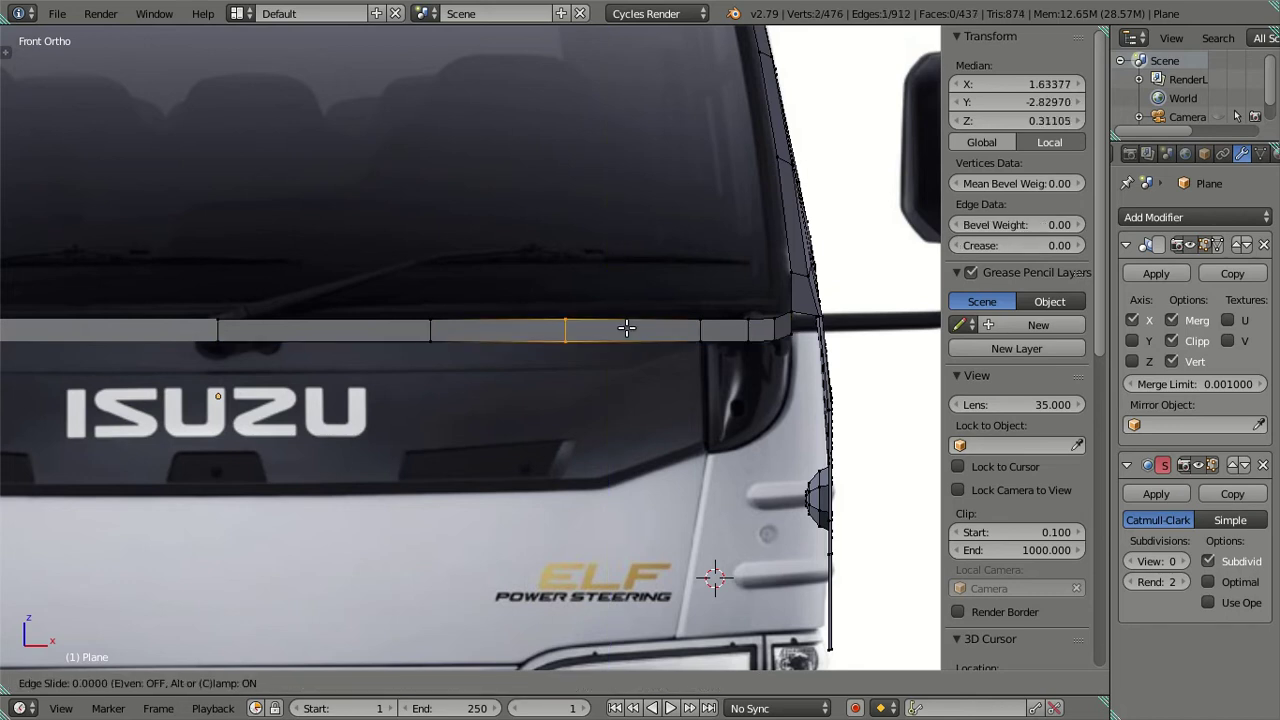
click(681, 344)
right_click(621, 341)
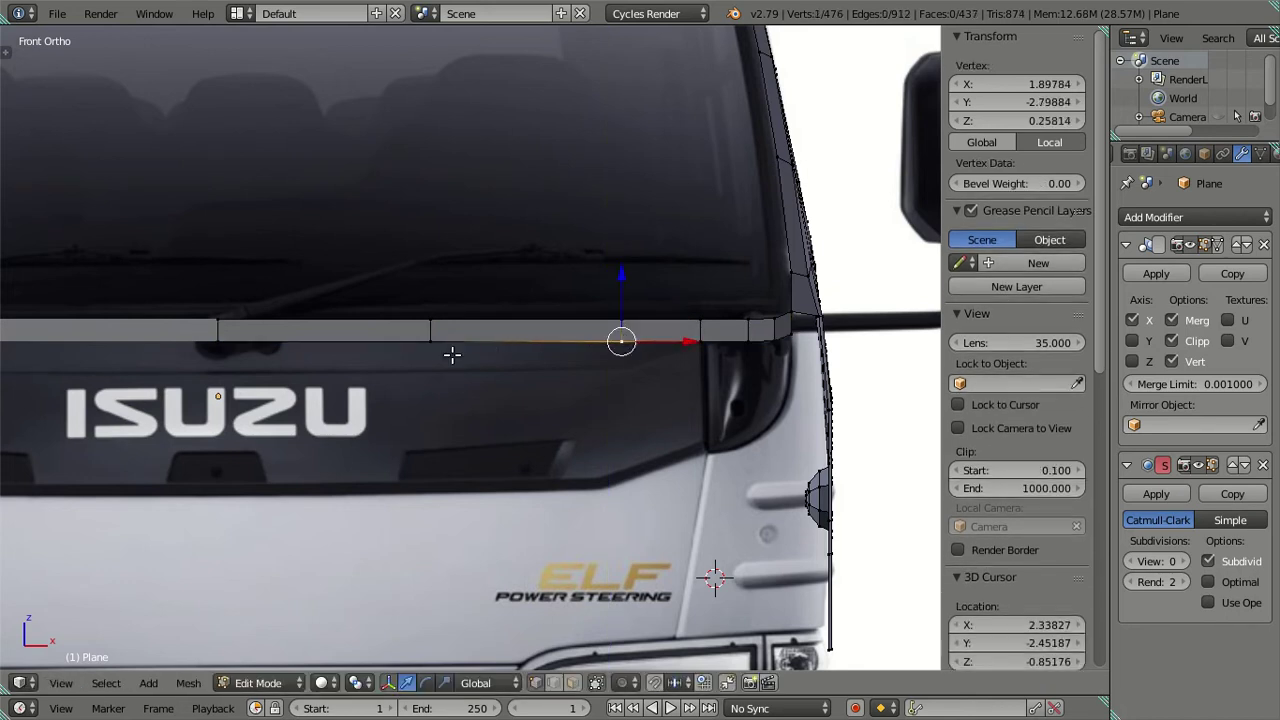
ctrl+right_click(219, 341)
key(g)
key(z)
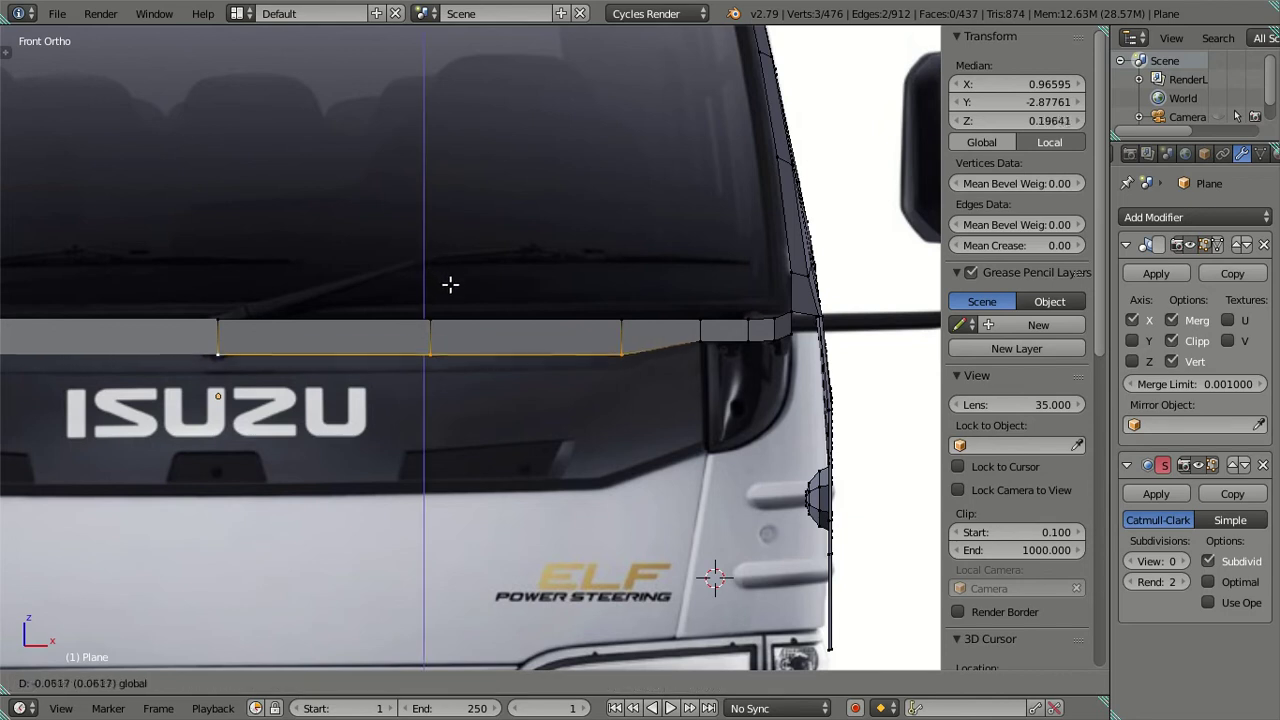
click(456, 293)
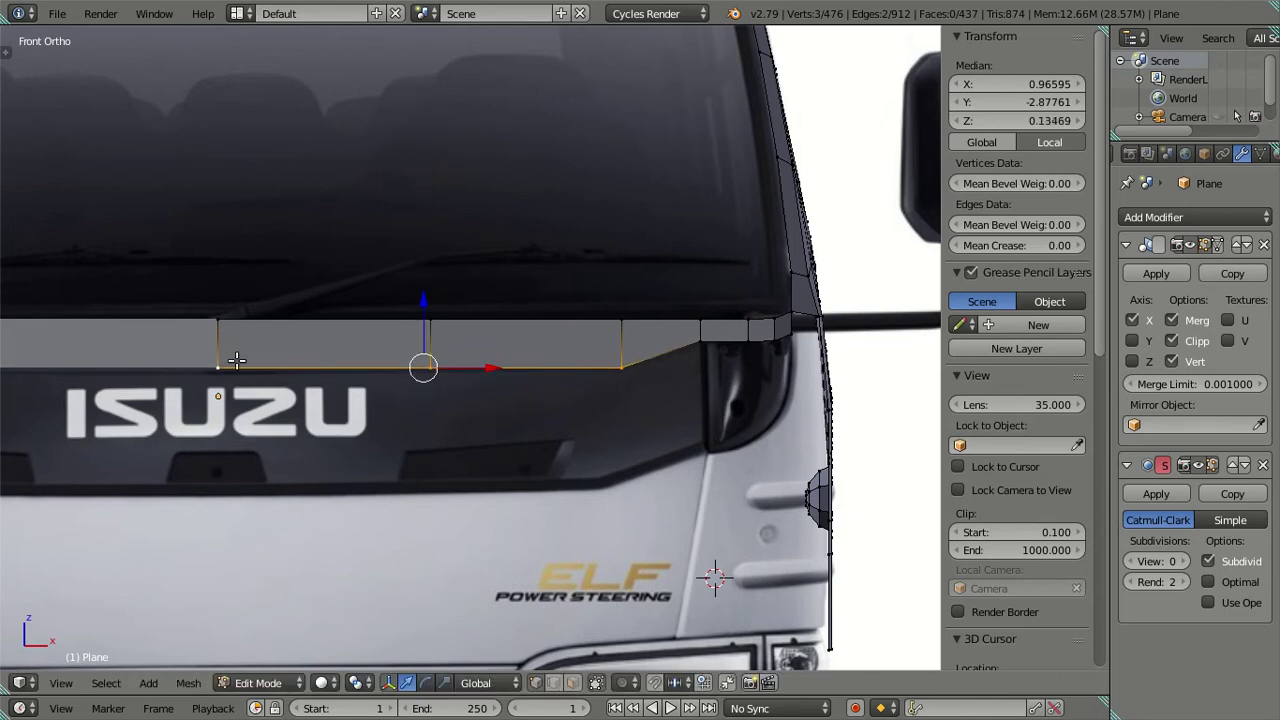
Drop the remaining bottom edge and left vertex to Z 0.12146, then switch to wireframe
shift+right_click(603, 369)
drag(318, 300, 335, 302)
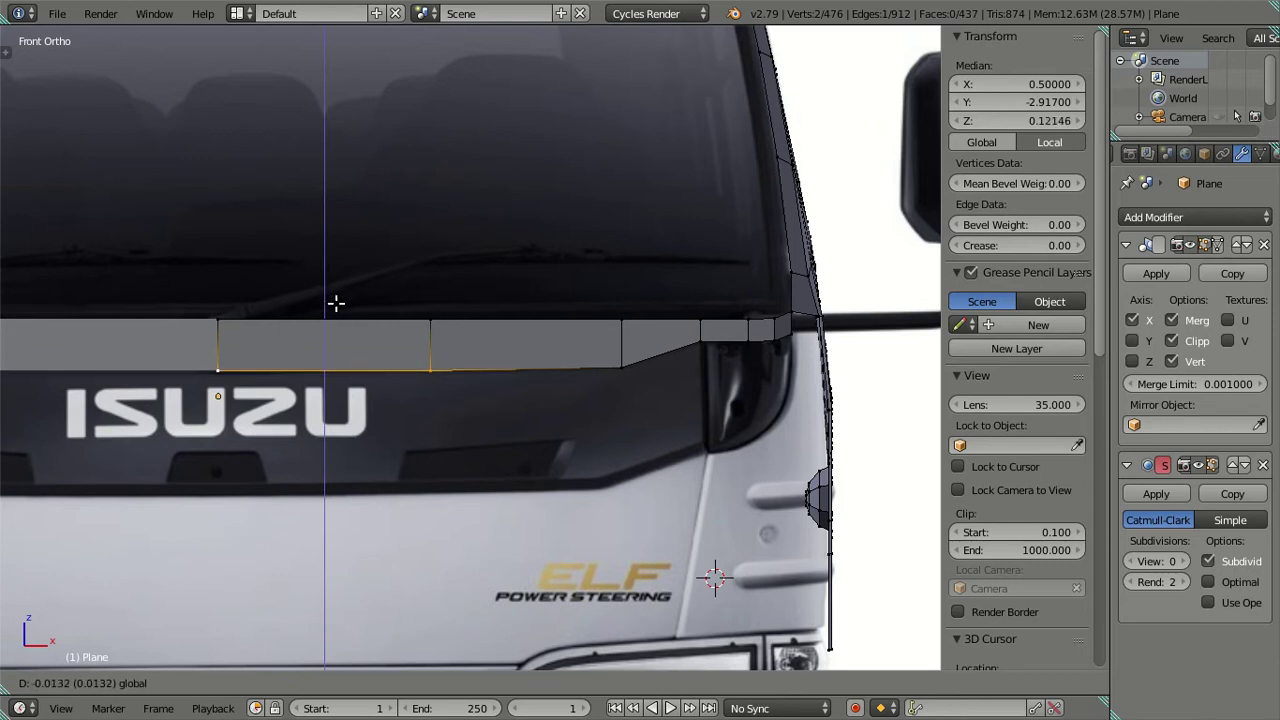
click(337, 300)
right_click(312, 340)
key(g)
key(z)
click(219, 304)
key(a)
key(z)
mouse_move(725, 420)
shift+middle_down()
mouse_move(688, 436)
mouse_move(646, 408)
mouse_move(609, 407)
shift+middle_up()
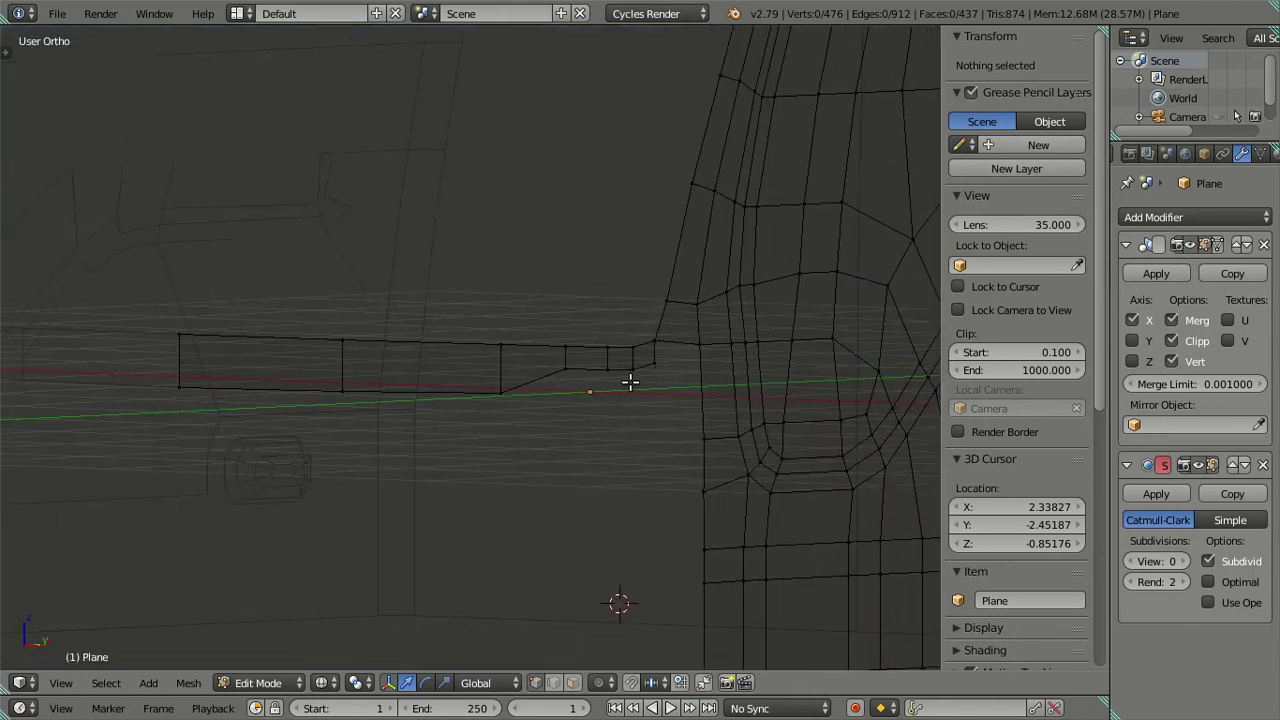
In right side view, slide the side pillar loop -0.0441 along Y to fit the side reference
alt+right_click(507, 395)
key(KP_3)
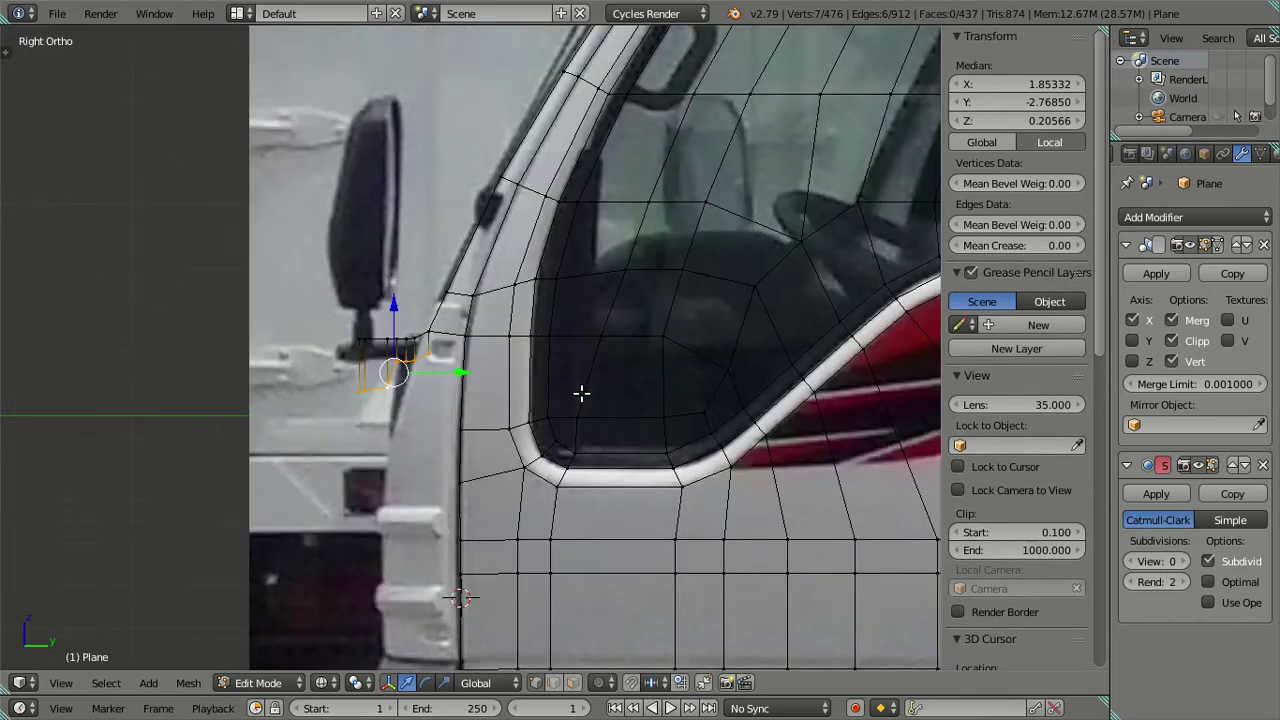
key(g)
key(y)
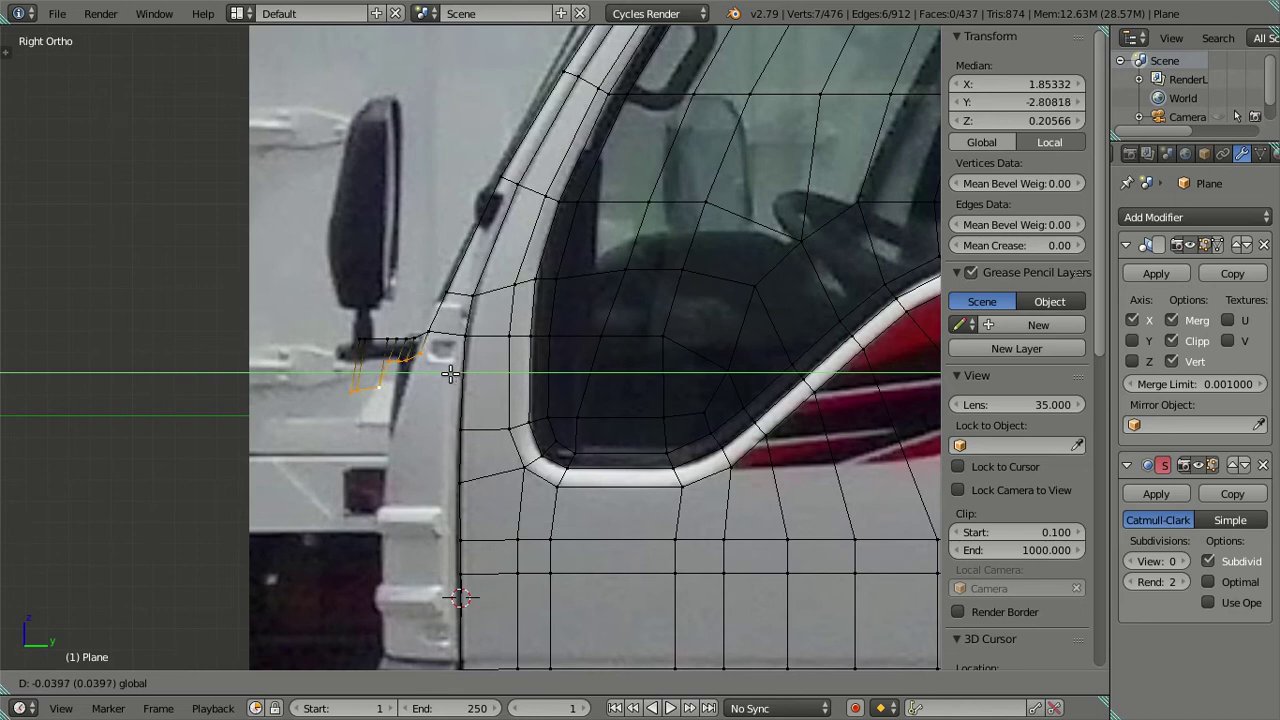
click(451, 373)
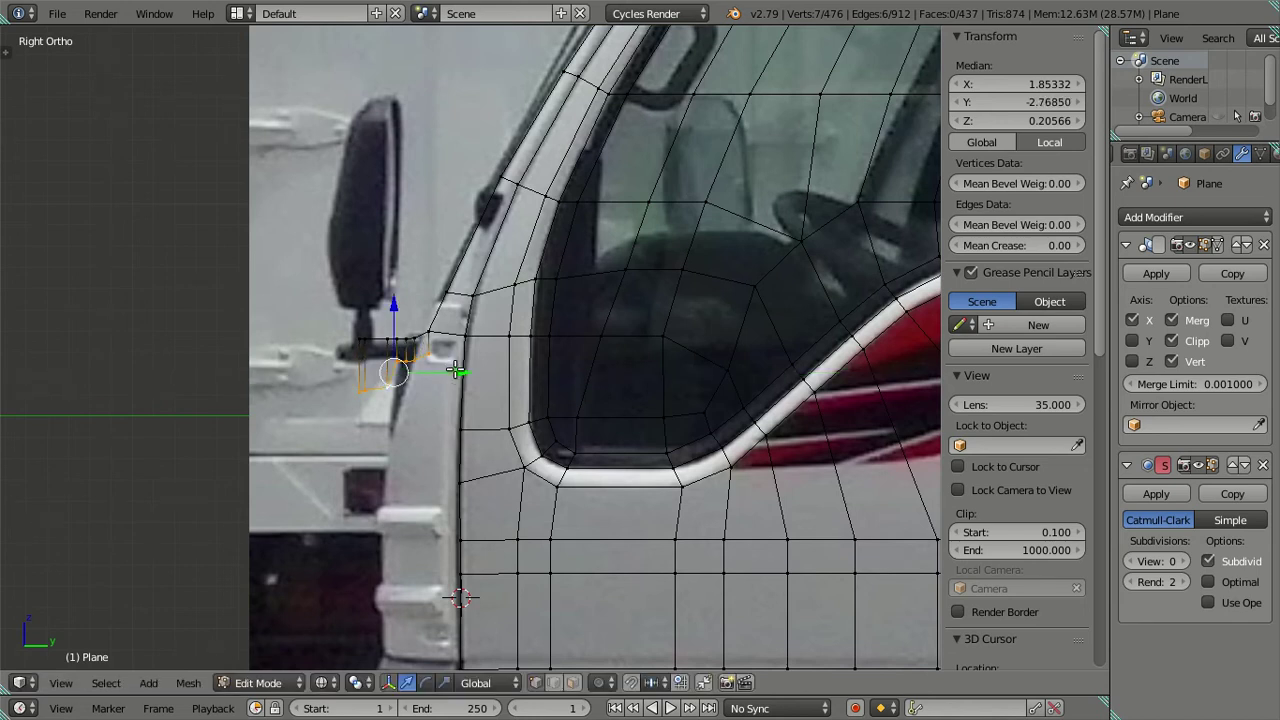
key(g)
key(y)
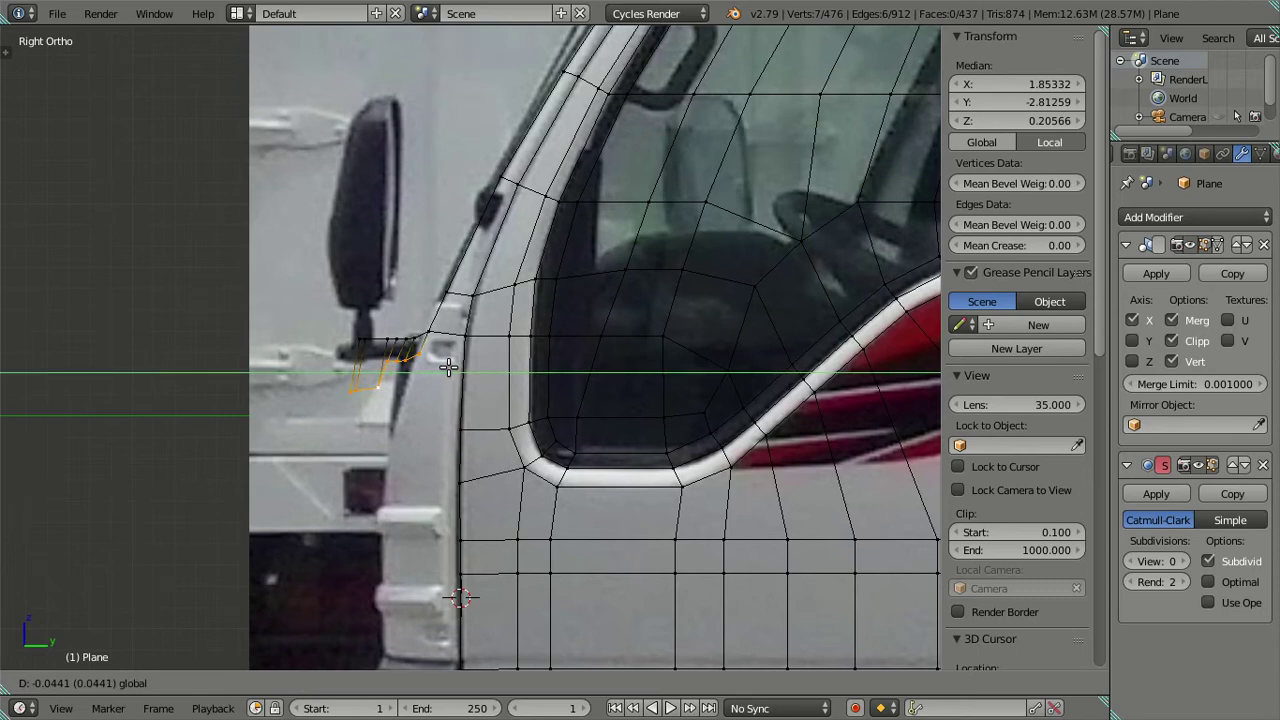
click(449, 368)
key(a)
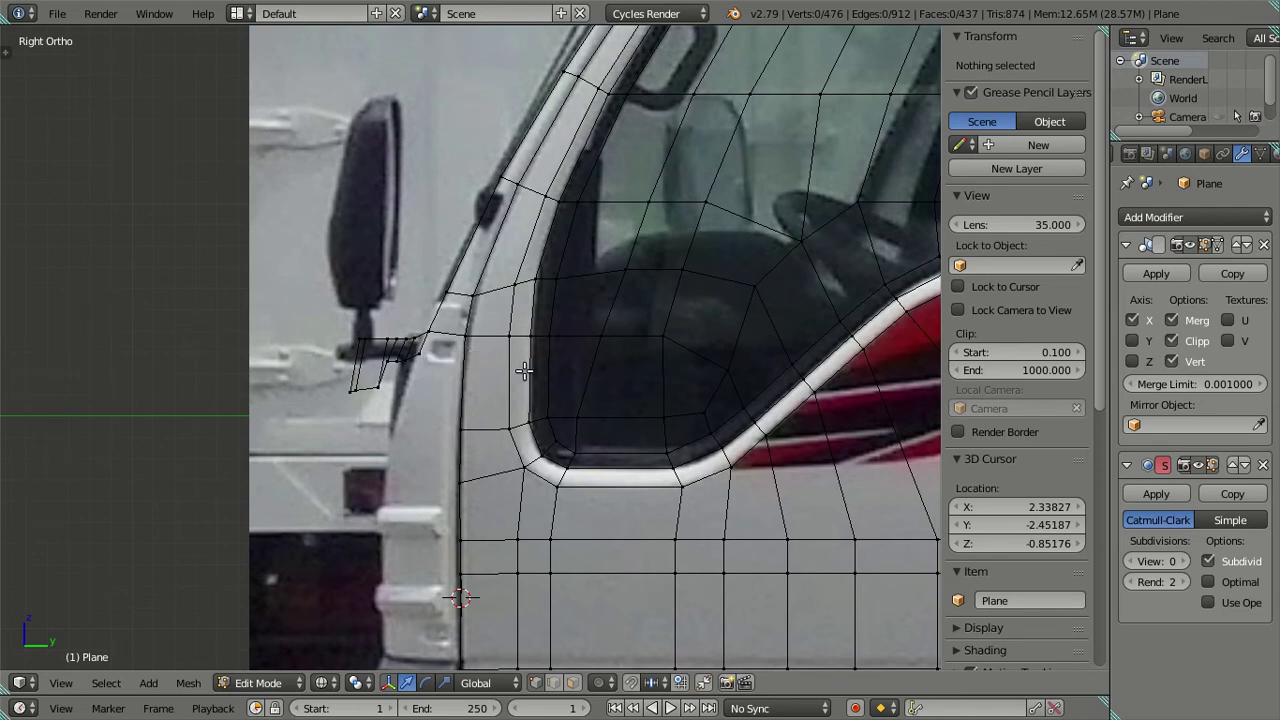
key(KP_1)
Extrude the windshield's lower edge loop straight down along Z into a new strip
shift+middle_drag(699, 394, 653, 367)
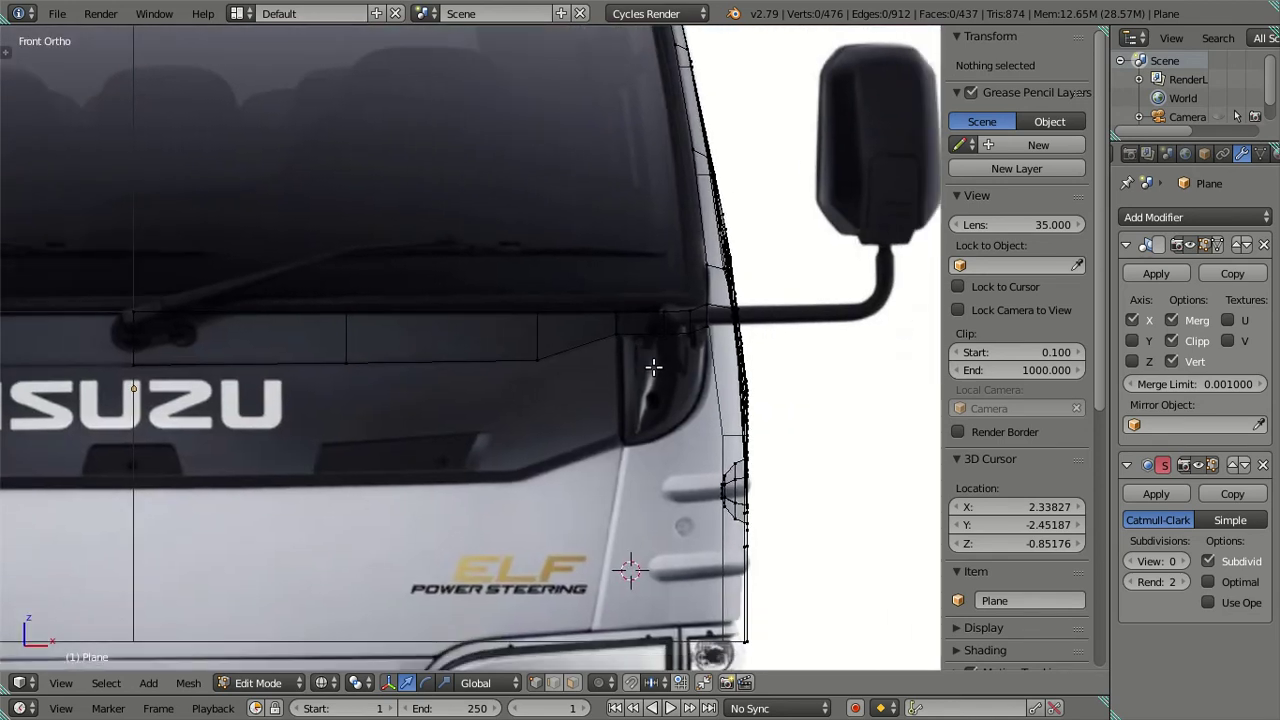
alt+right_click(590, 352)
middle_drag(765, 410, 754, 451)
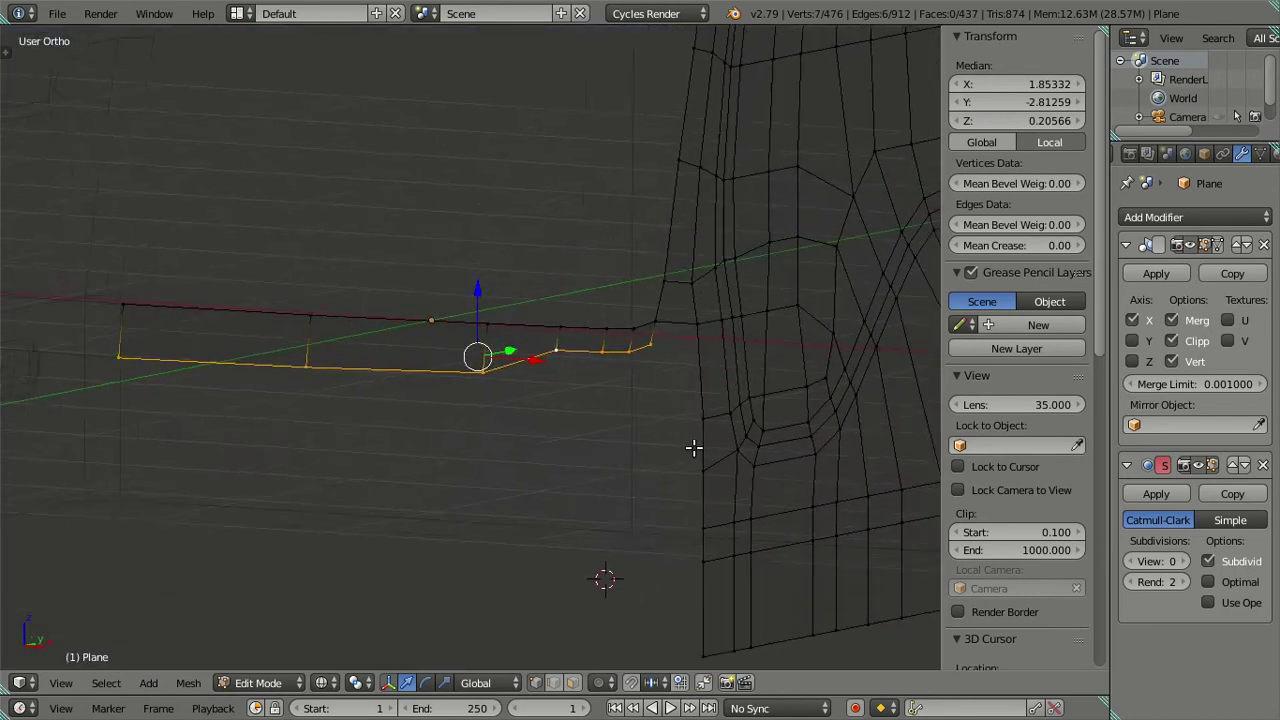
key(KP_1)
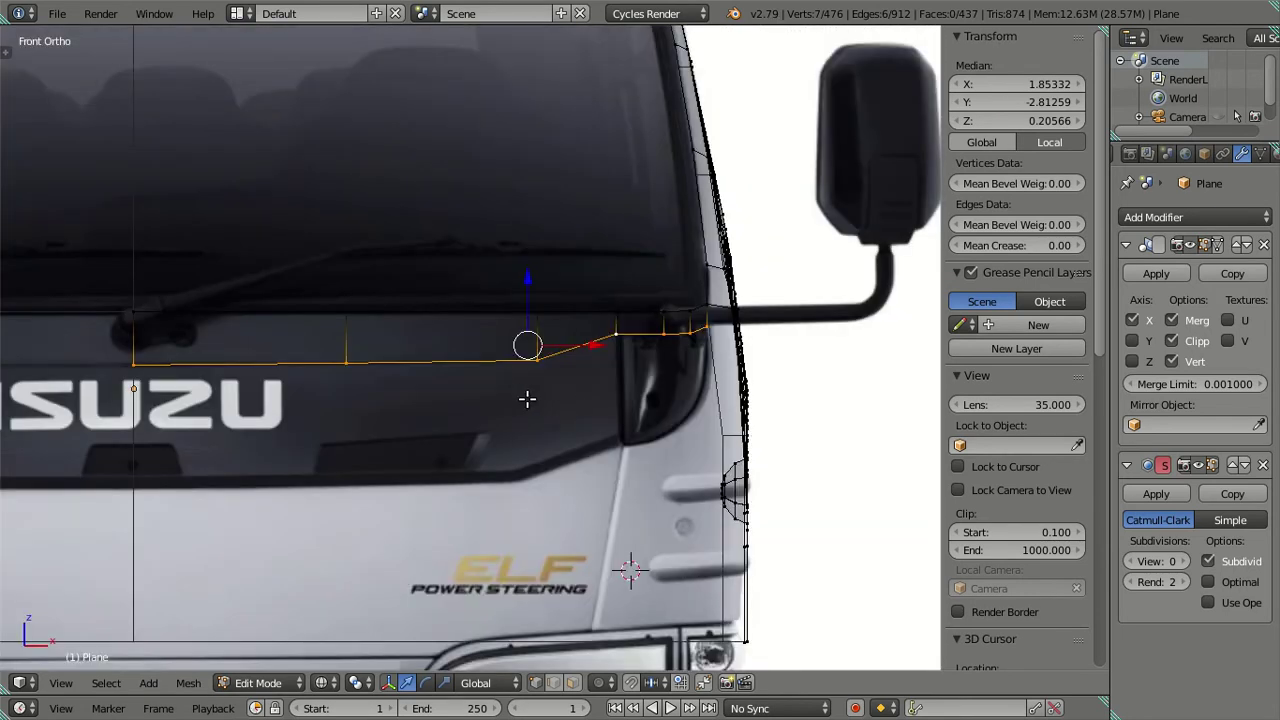
key(e)
key(z)
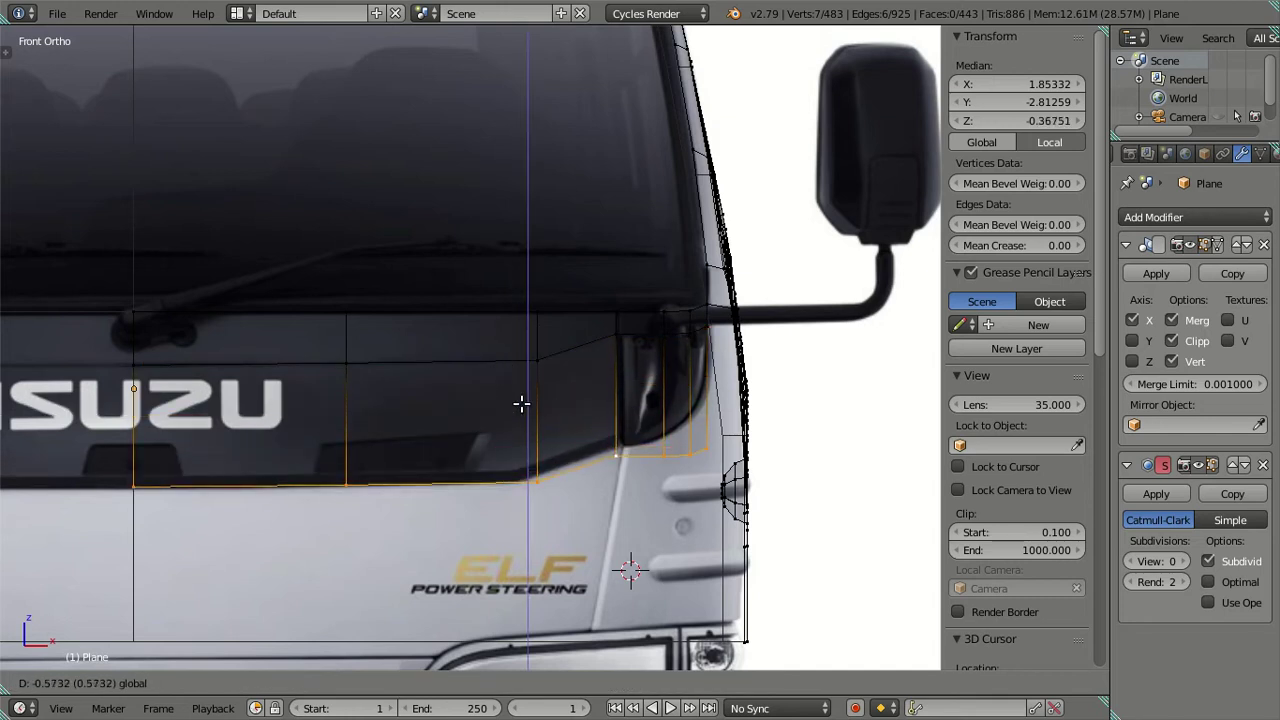
click(522, 403)
Shift the strip's lower corner vertex sideways along X
scroll(553, 518, up, 2)
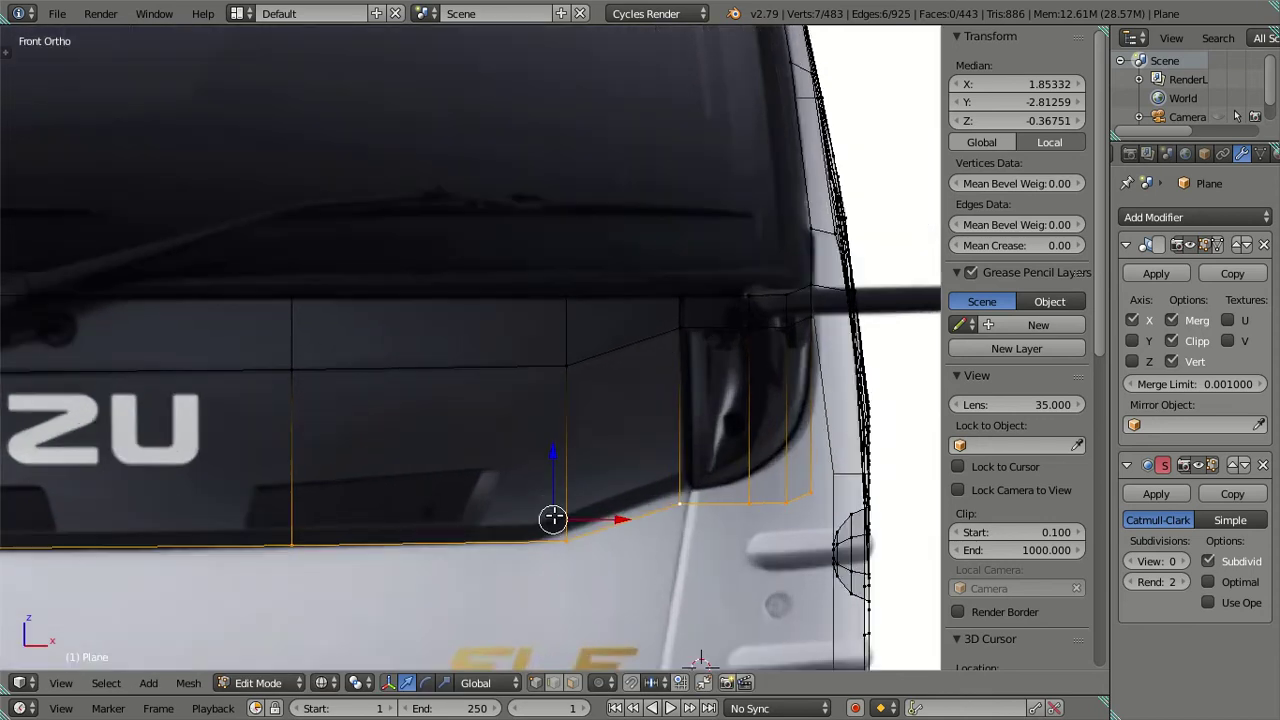
right_click(579, 541)
click(625, 553)
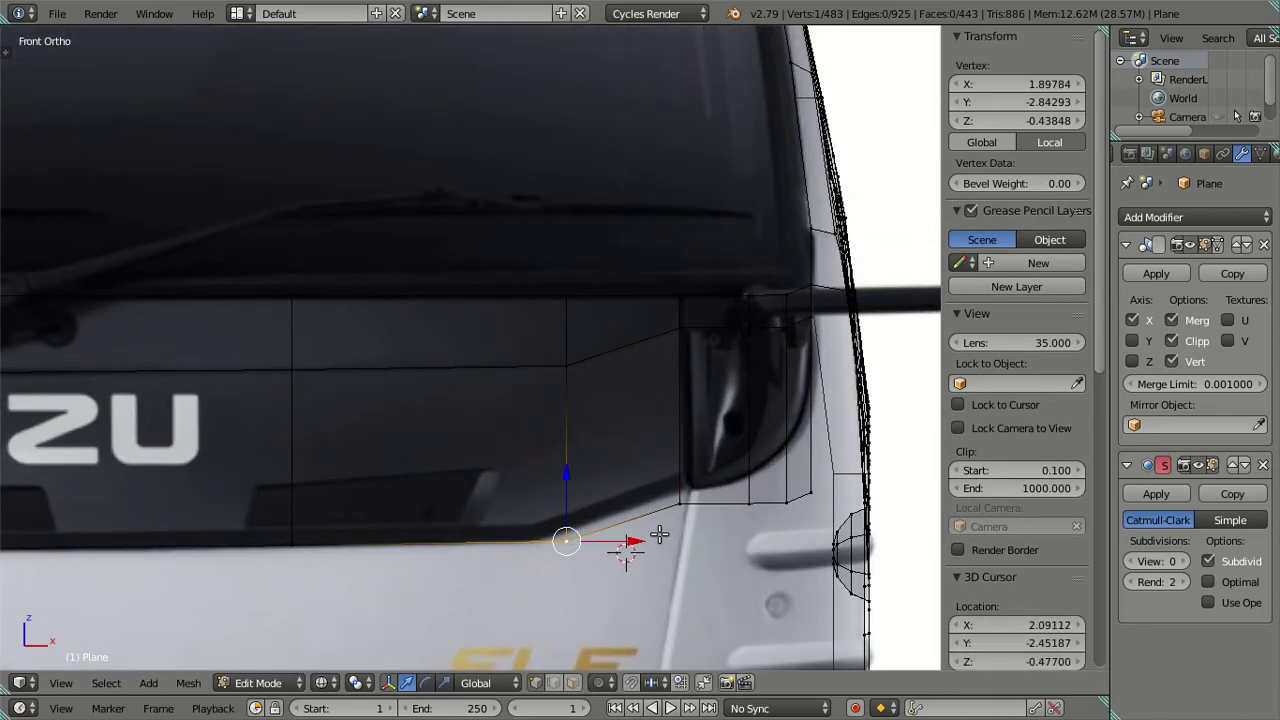
key(g)
key(x)
click(605, 540)
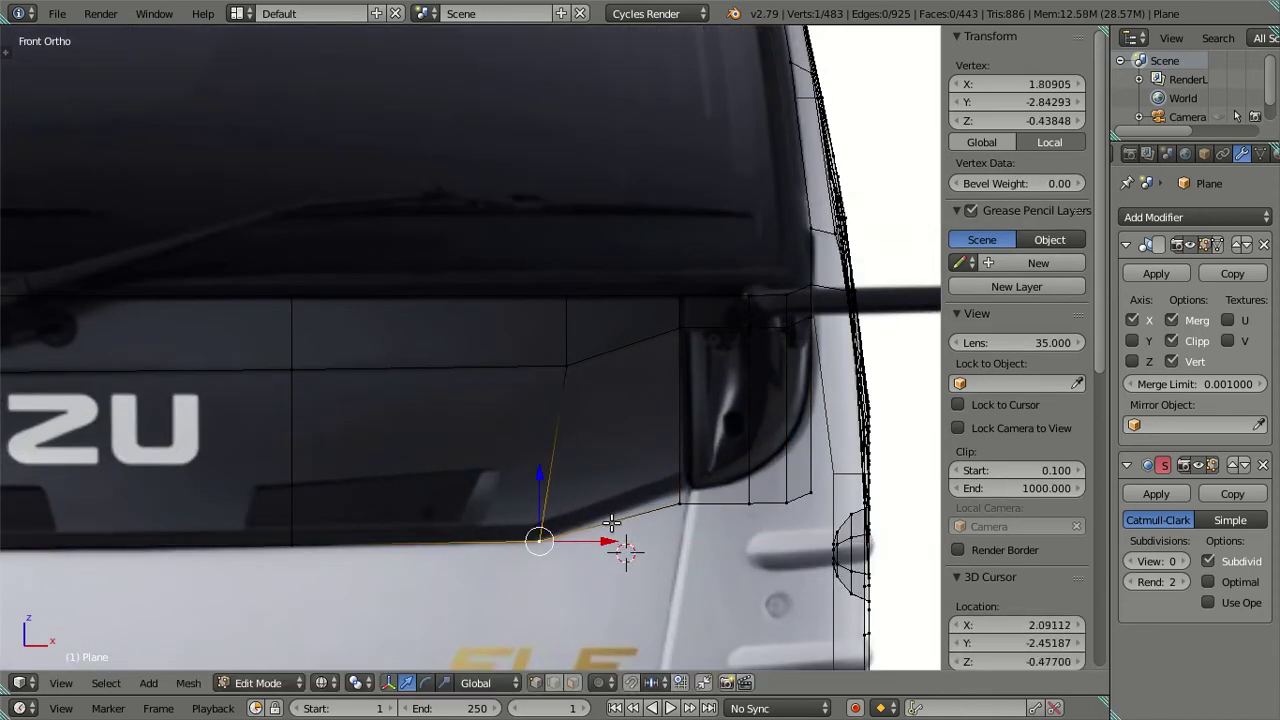
Move the vertices beside the headlight vertically, then slightly to the right
shift+middle_drag(635, 515, 535, 478)
right_click(579, 462)
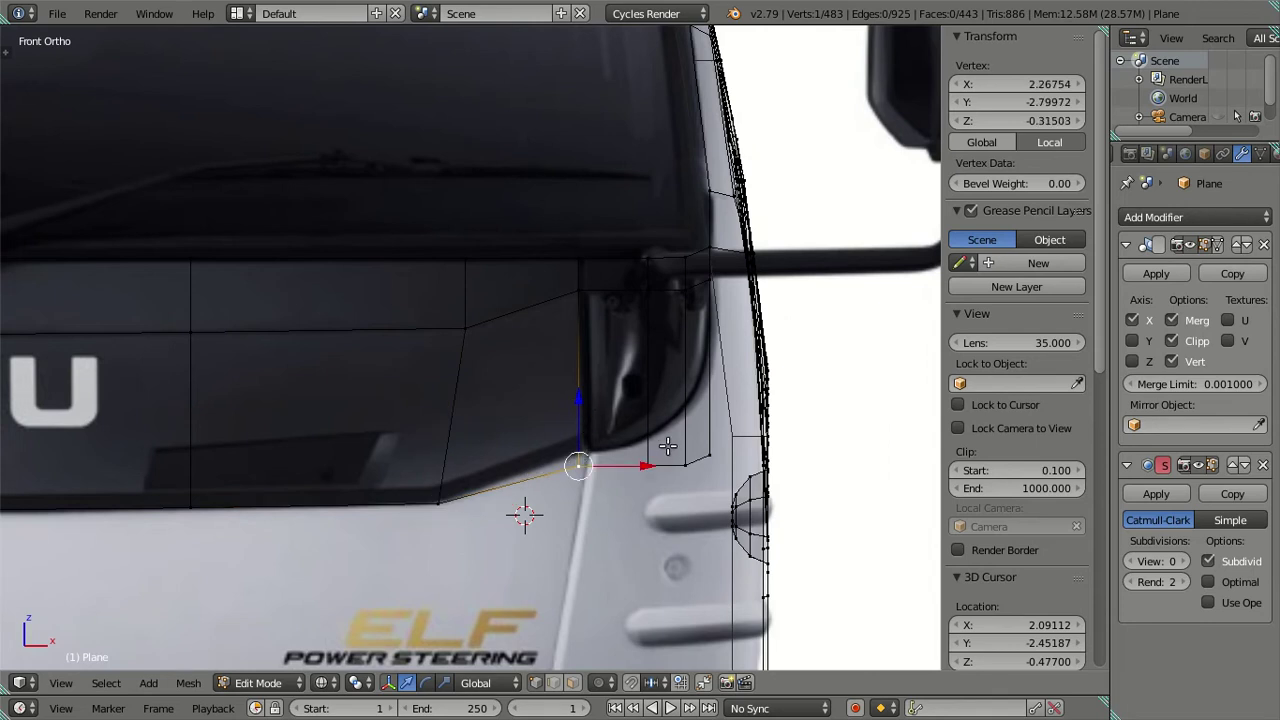
ctrl+right_click(709, 456)
key(g)
key(z)
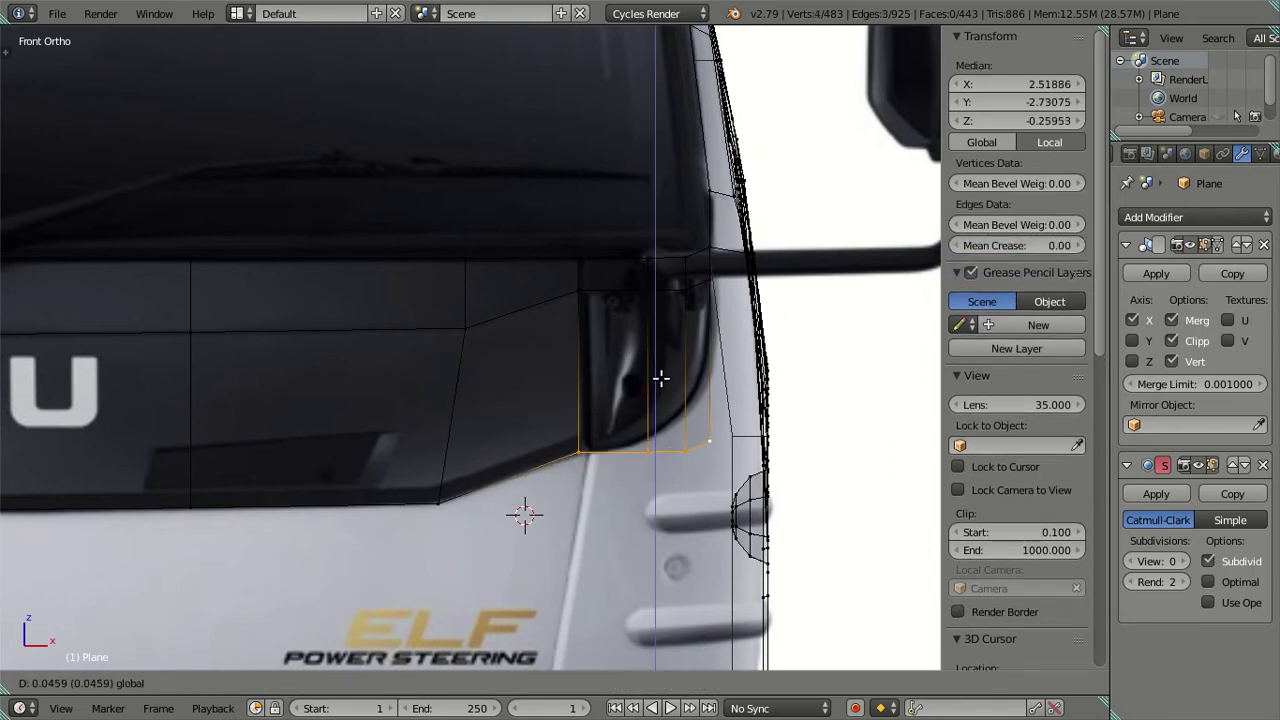
click(660, 377)
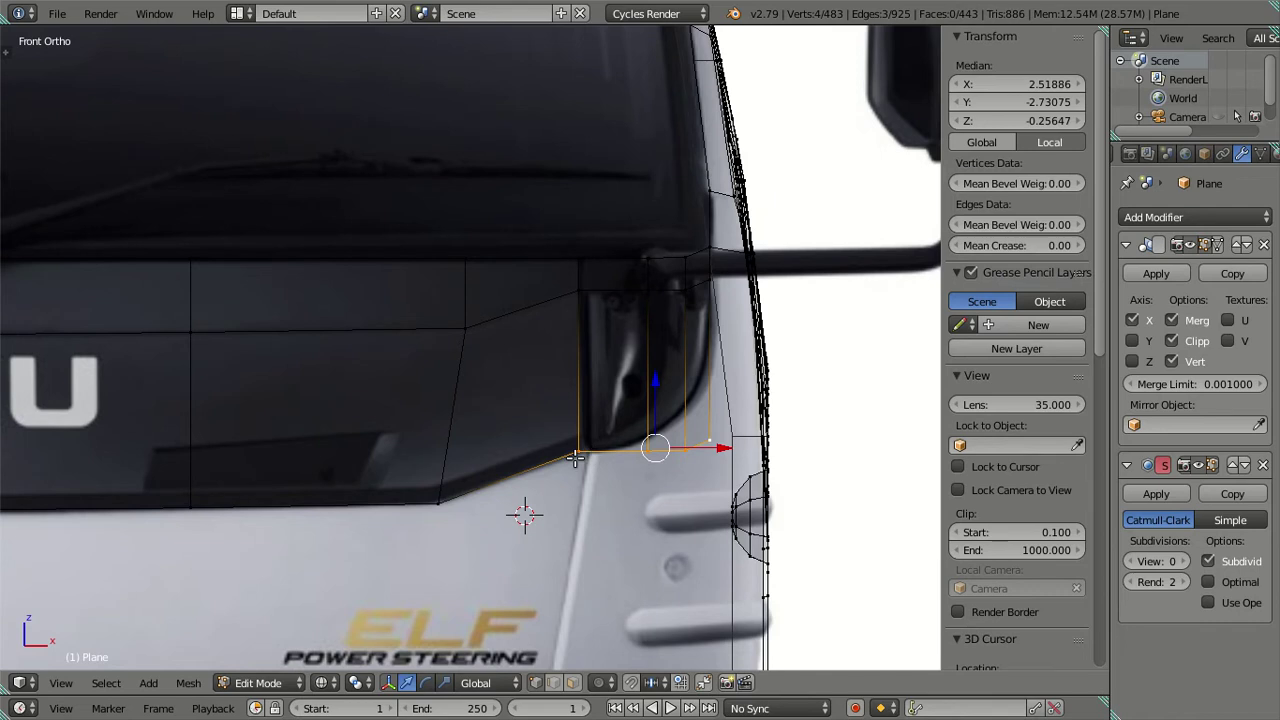
drag(728, 448, 723, 446)
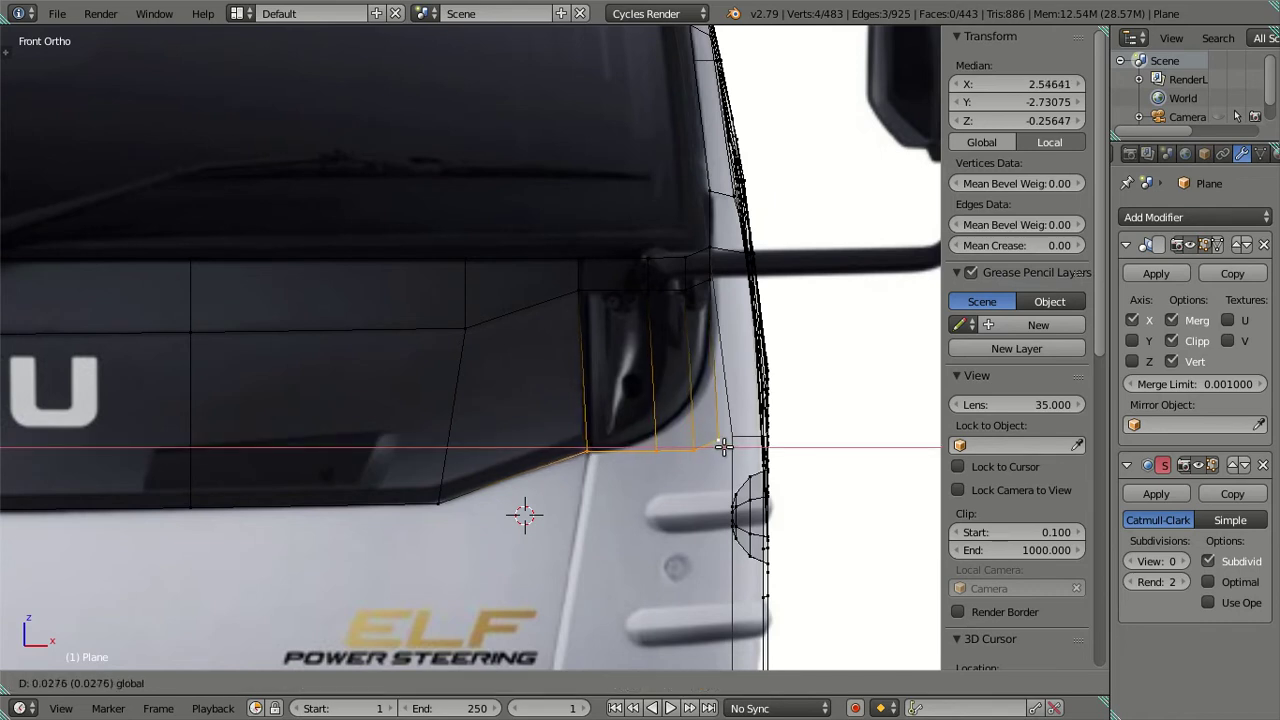
click(723, 446)
Raise the headlight corner vertex and reposition the outer corner vertex
right_click(658, 451)
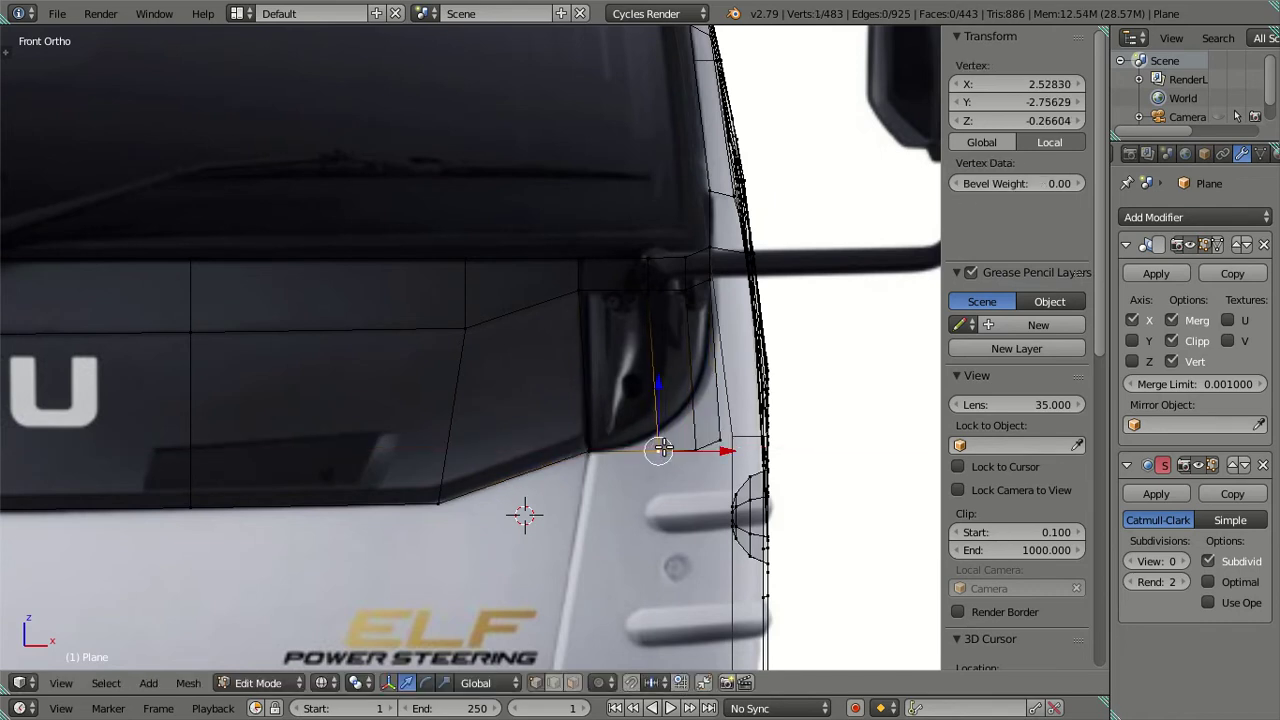
drag(665, 388, 660, 374)
click(660, 374)
right_click(697, 442)
right_click(724, 437)
key(g)
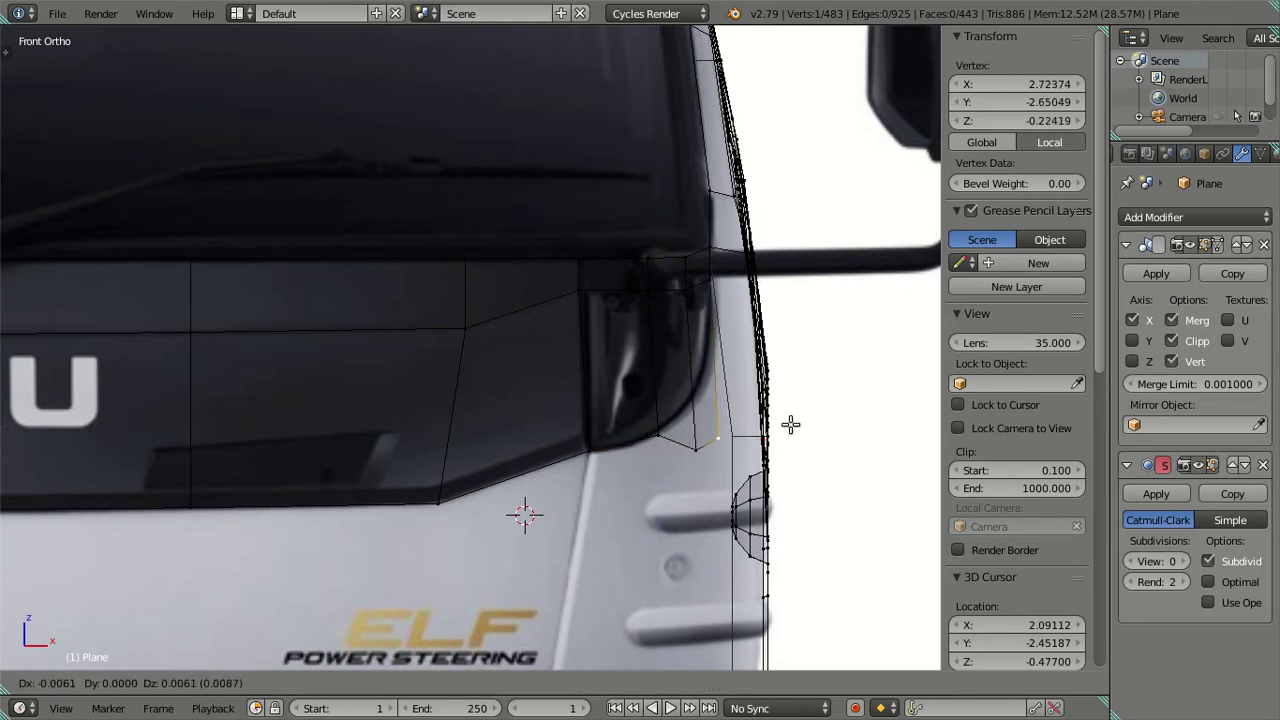
click(786, 355)
Place the remaining lower vertices on the headlight's rounded corner, one at X 2.61097, Z -0.13489
right_click(726, 450)
key(g)
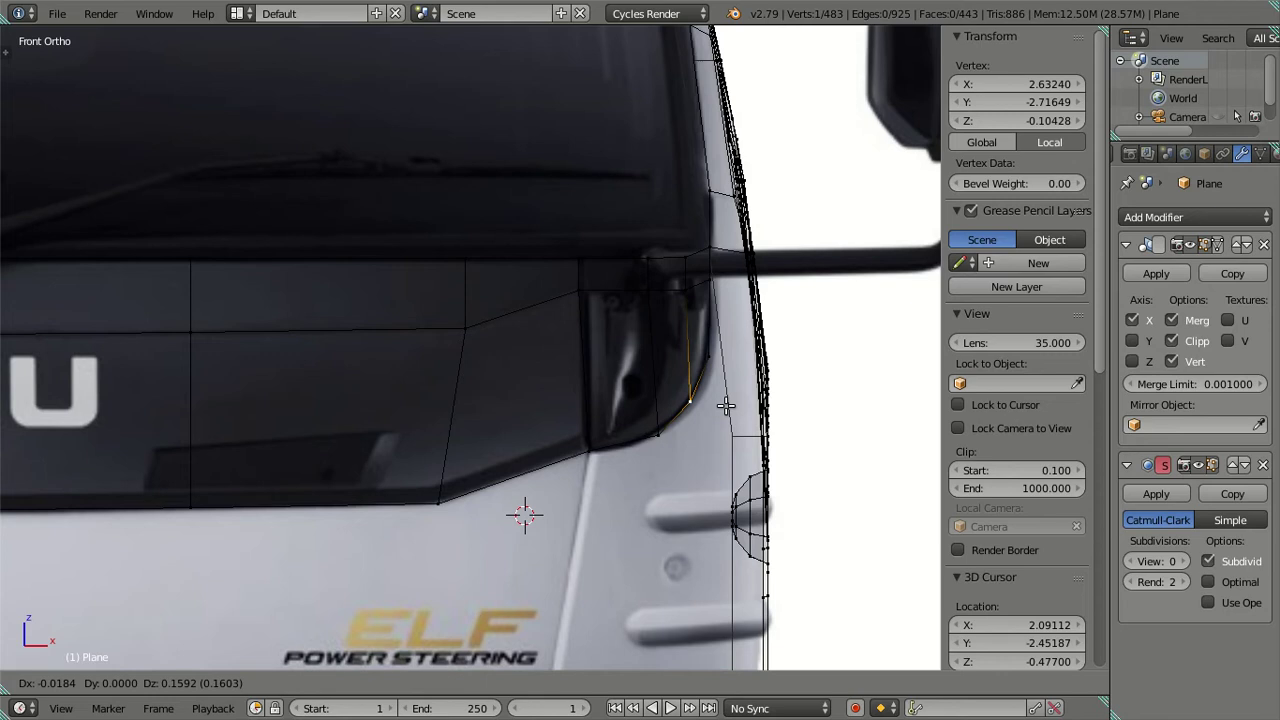
click(727, 407)
right_click(664, 436)
key(g)
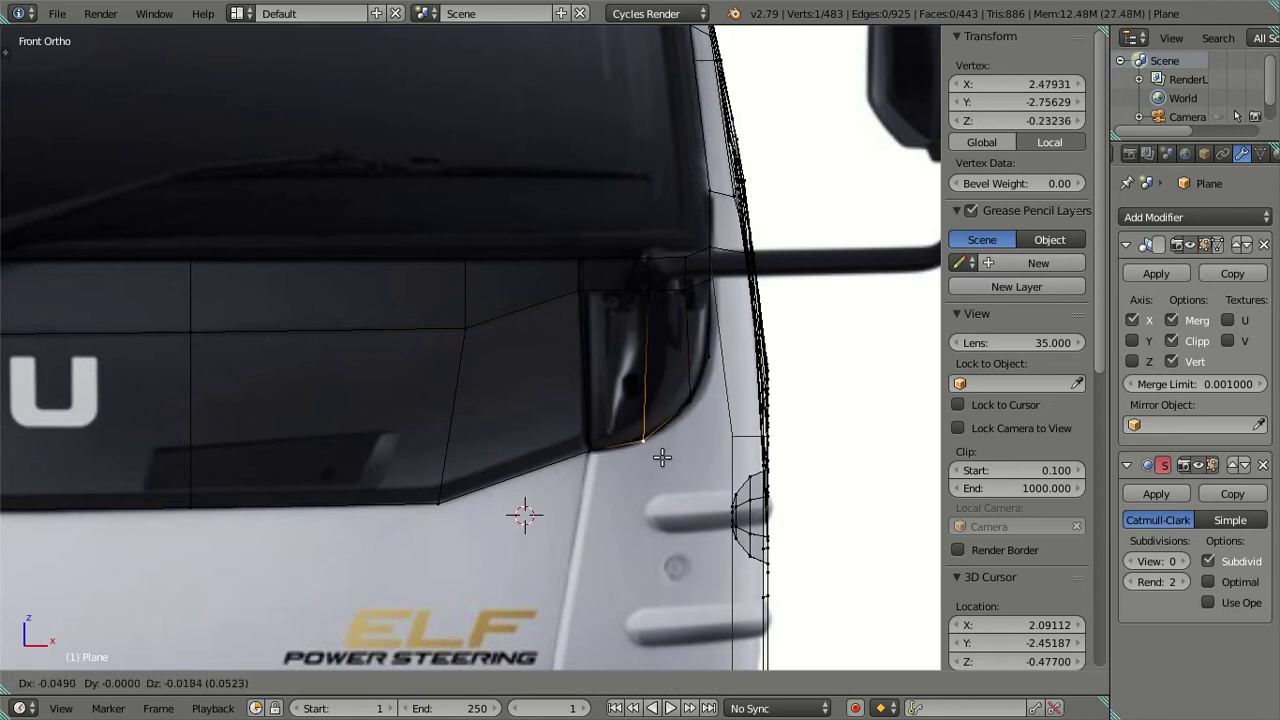
click(663, 457)
right_click(685, 401)
key(g)
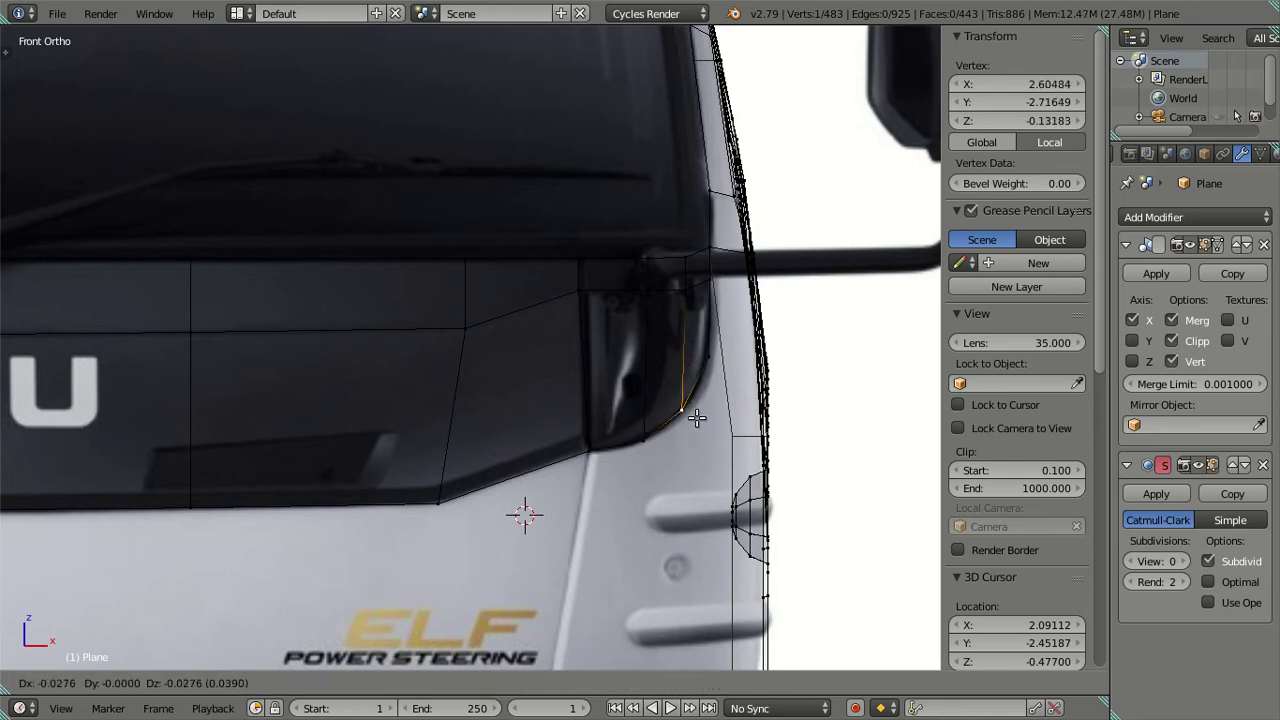
click(698, 418)
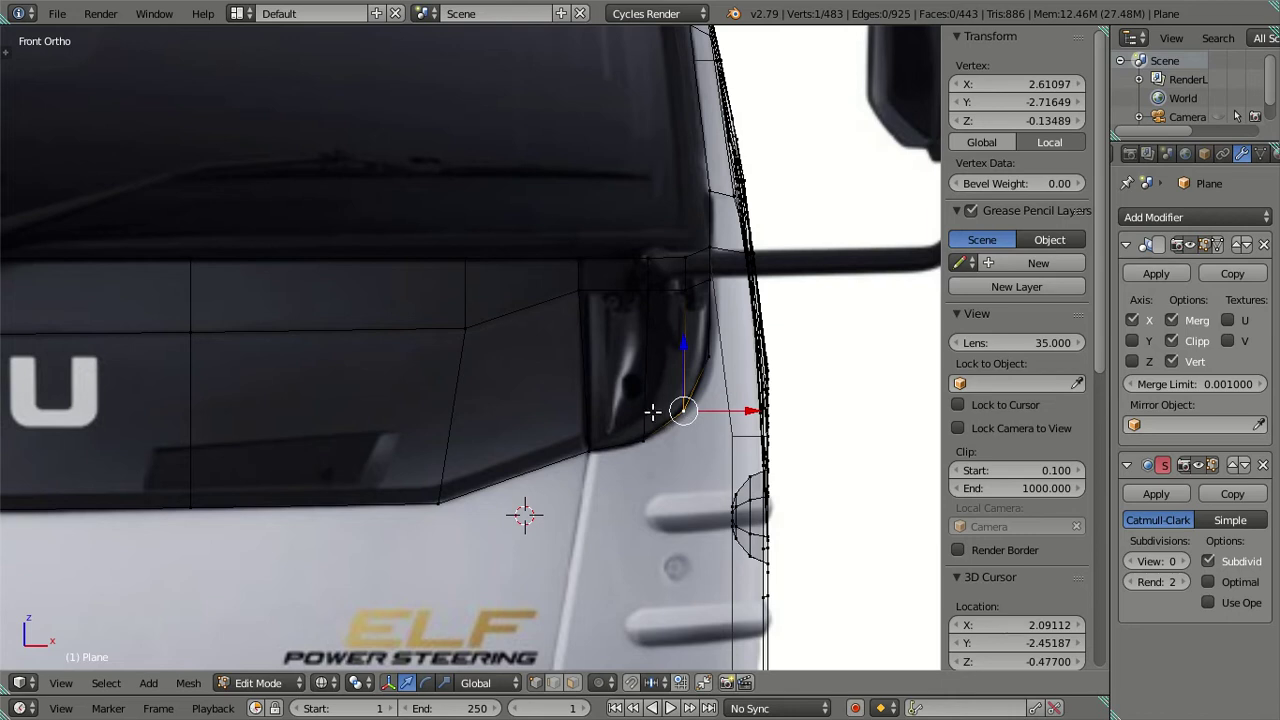
In right side wireframe view, slide the strip's bottom edge loop to match the side photo
key(s)
click(641, 492)
scroll(737, 491, down, 2)
scroll(737, 480, down, 2)
key(a)
mouse_move(737, 474)
middle_down()
mouse_move(645, 430)
mouse_move(531, 463)
middle_up()
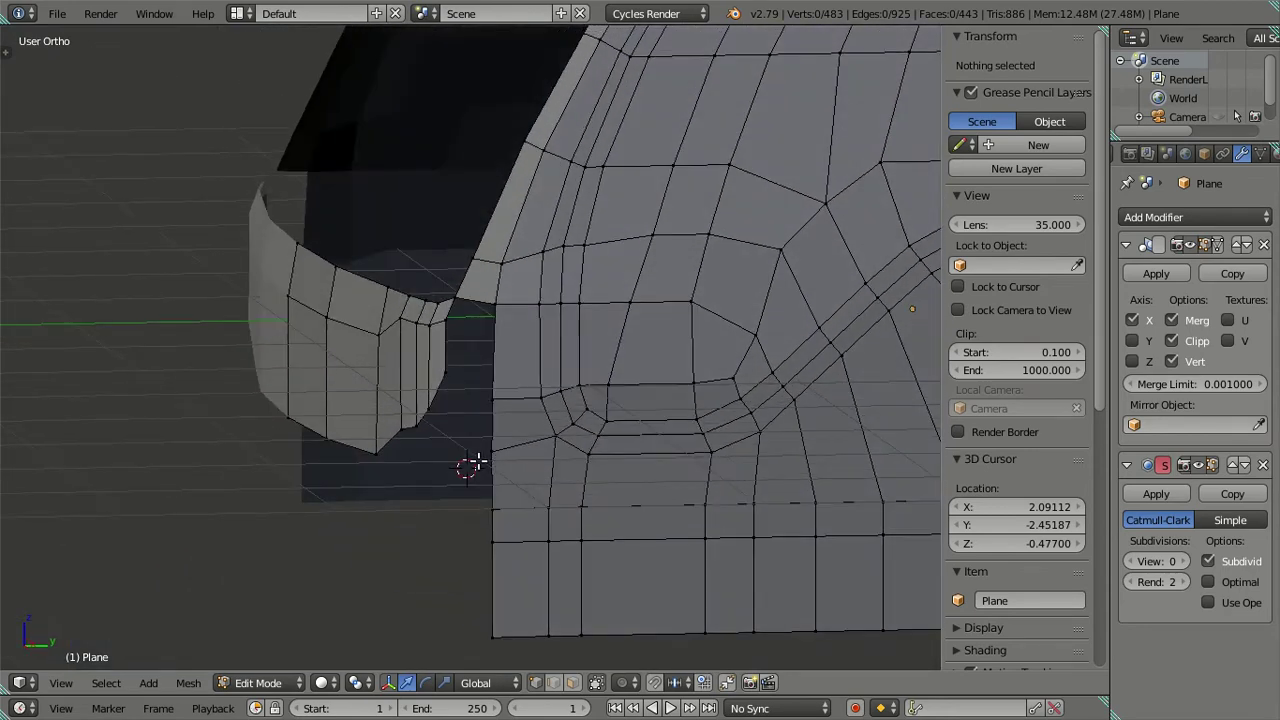
alt+right_click(405, 447)
key(KP_3)
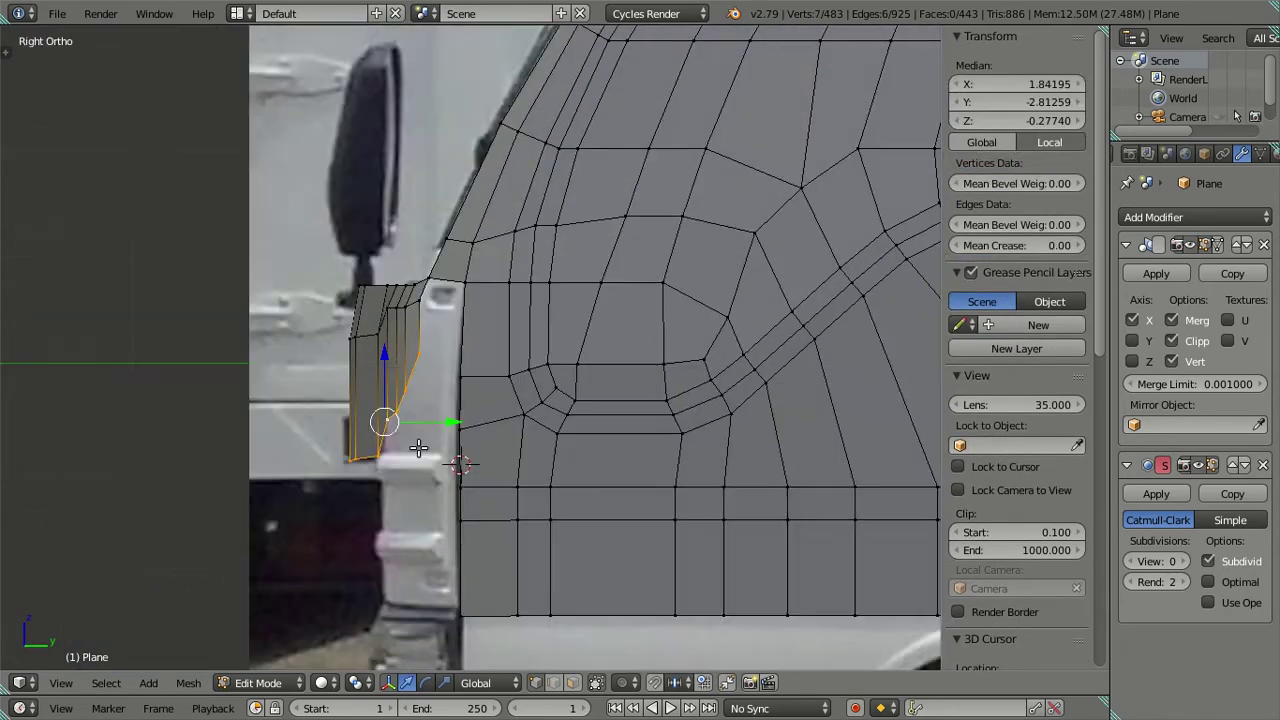
key(z)
drag(446, 430, 440, 428)
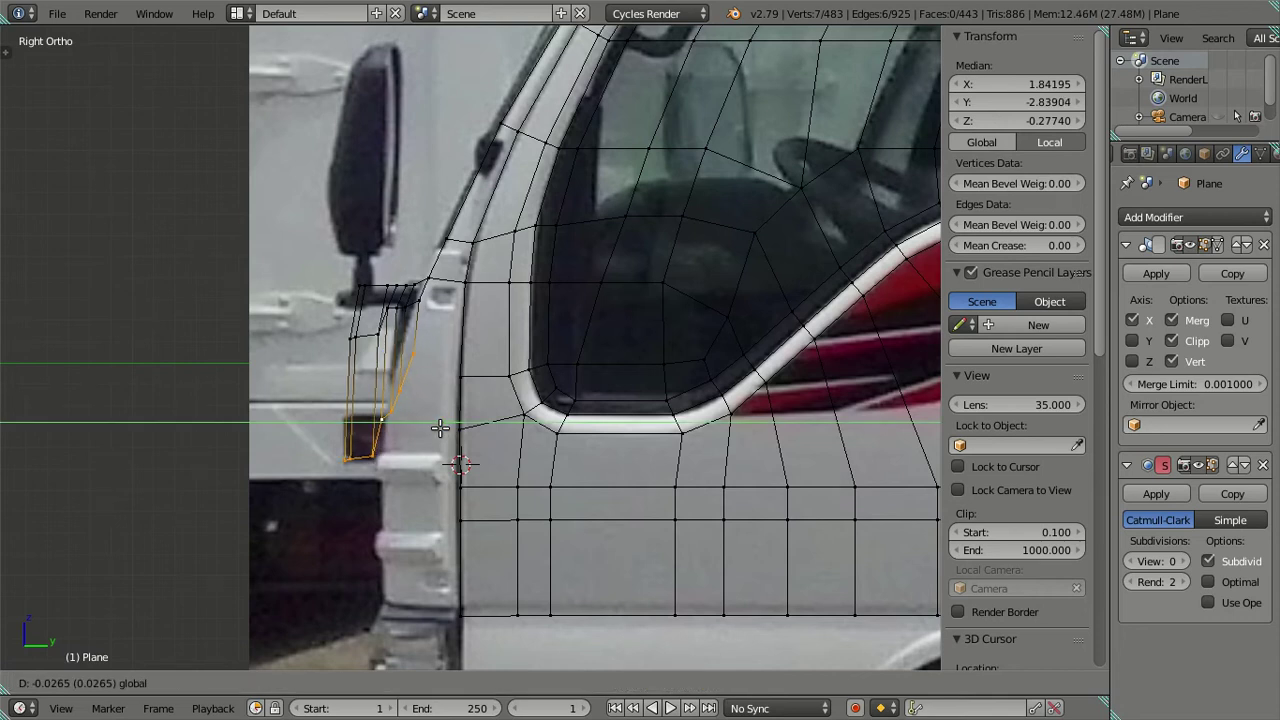
drag(440, 428, 438, 428)
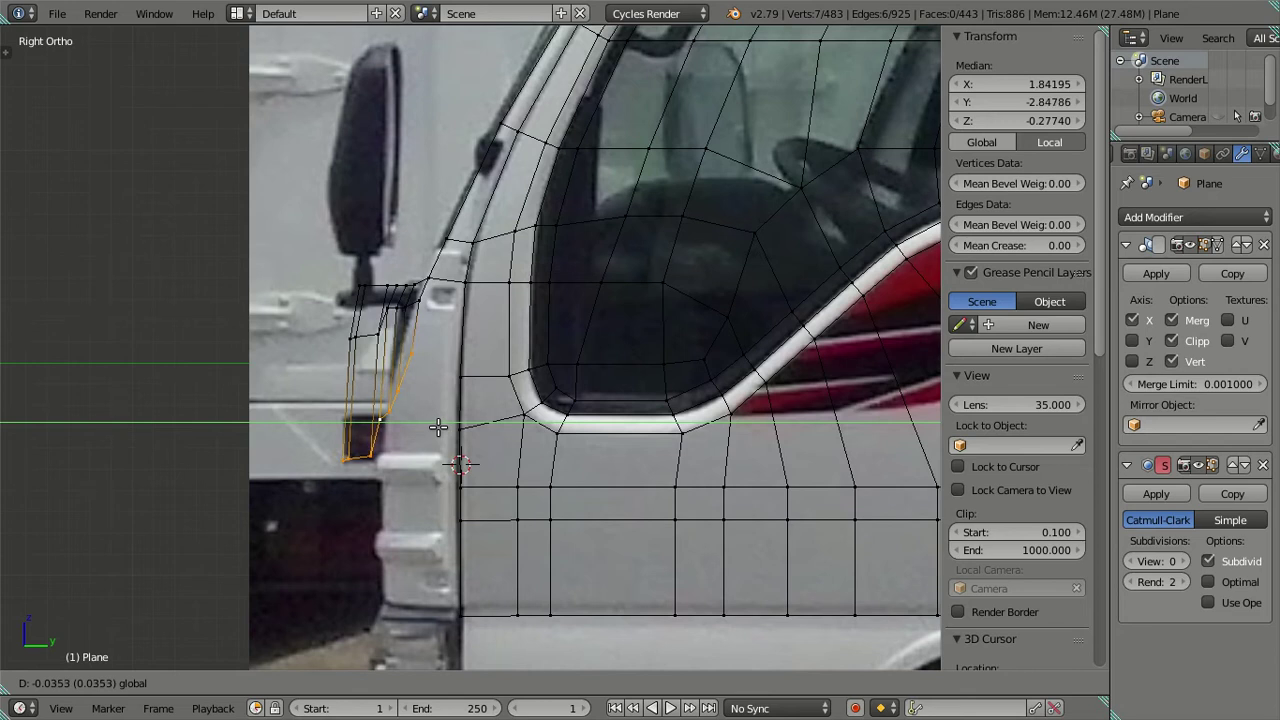
drag(438, 428, 438, 428)
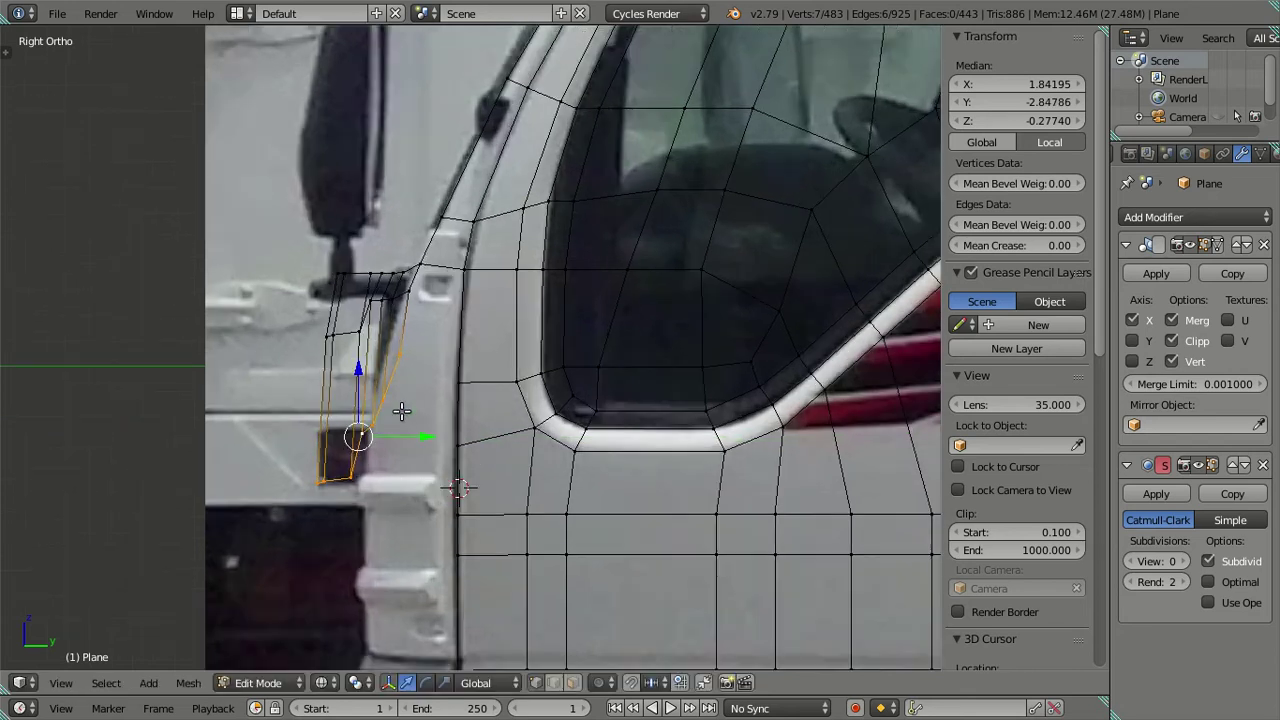
Move three vertices on the strip's side edge along Y
scroll(440, 430, up, 1)
scroll(460, 430, up, 2)
right_click(479, 428)
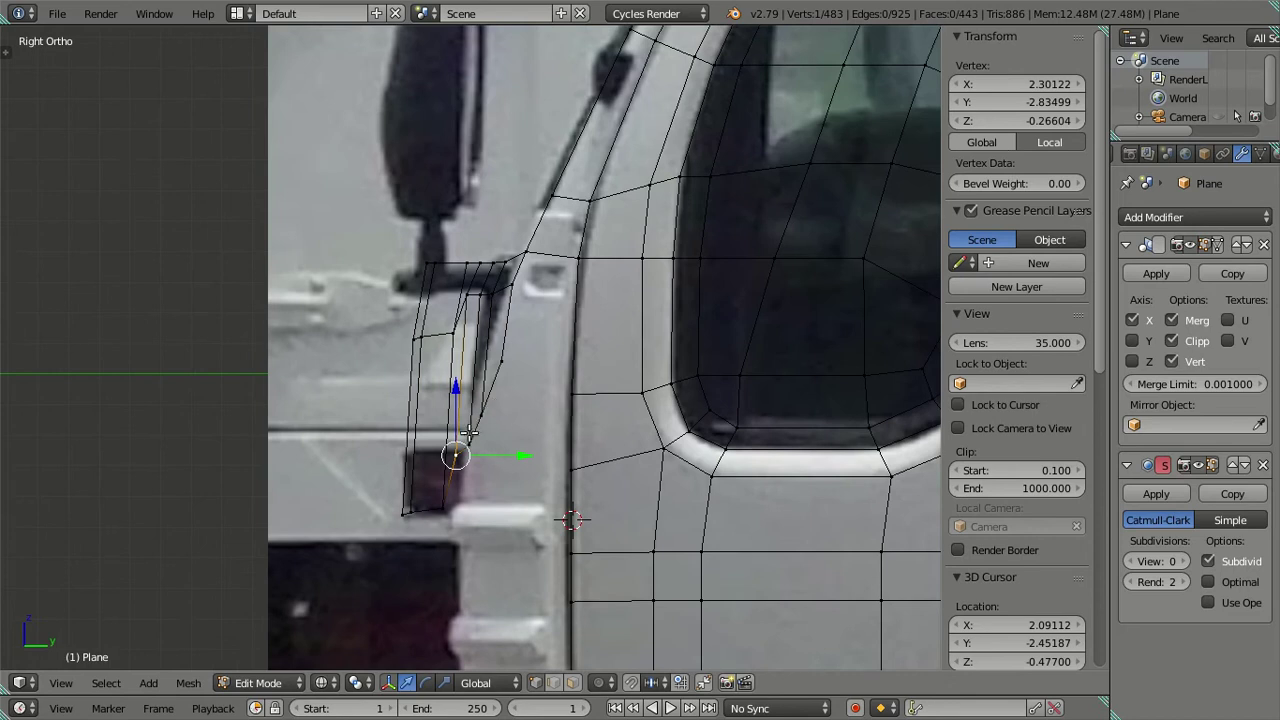
shift+right_click(483, 405)
shift+right_click(501, 360)
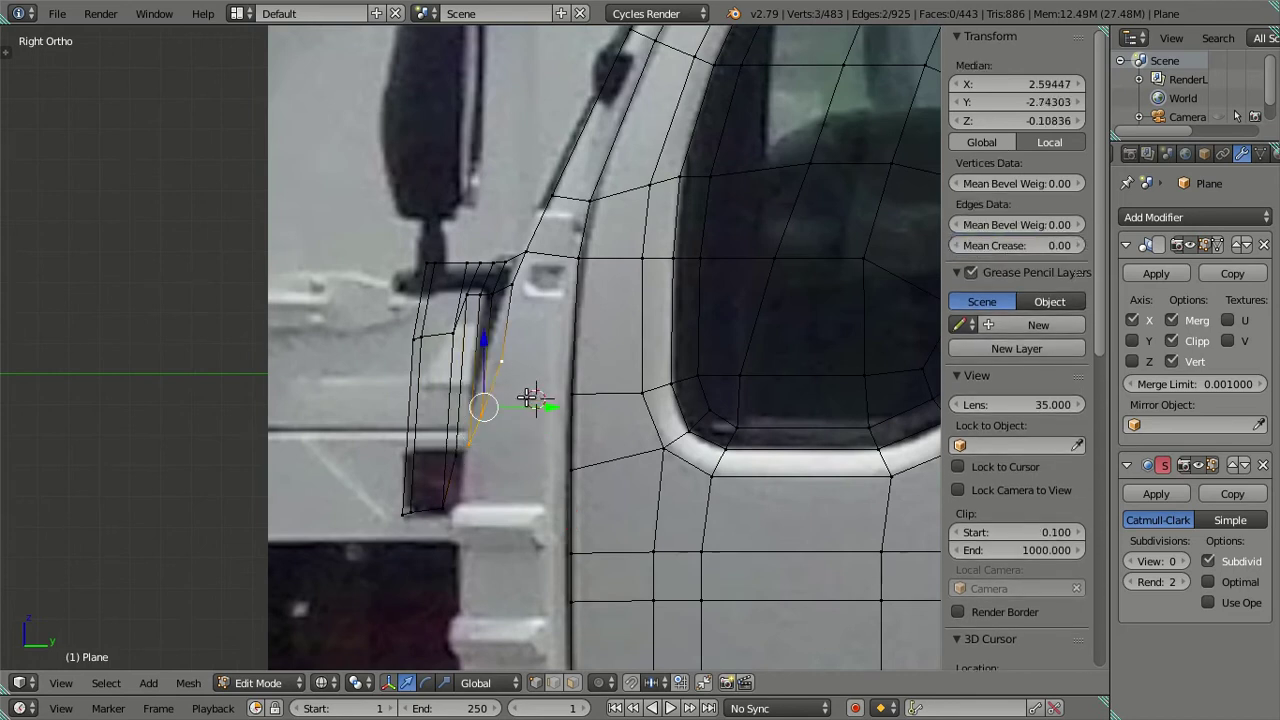
key(g)
key(y)
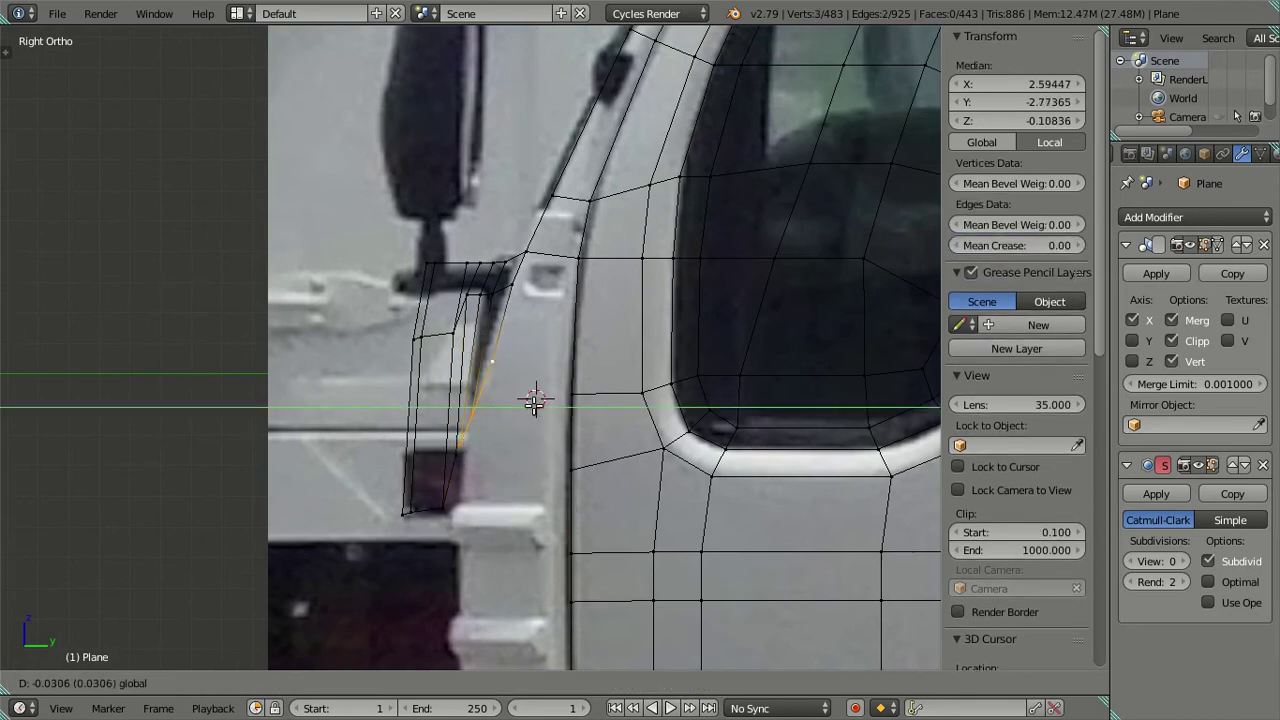
click(529, 406)
Adjust one strip edge vertex, then three more, along Y to follow the side reference
scroll(490, 433, up, 2)
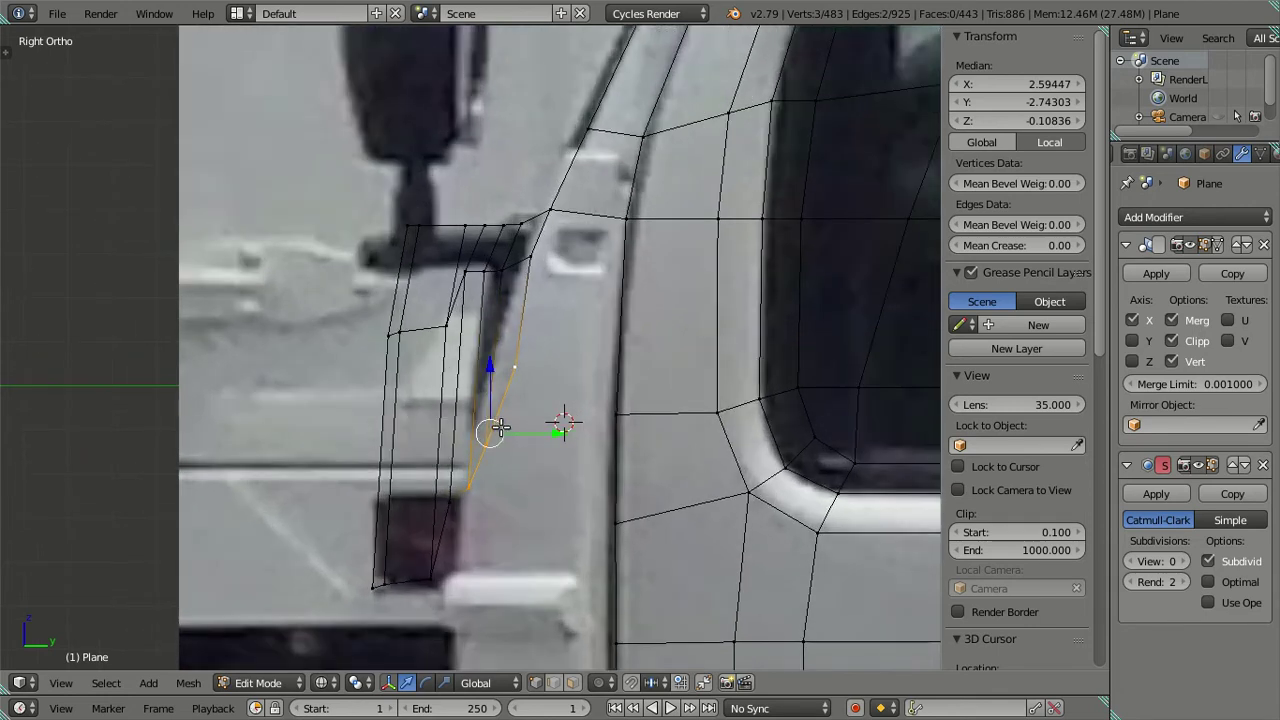
right_click(540, 388)
key(g)
key(y)
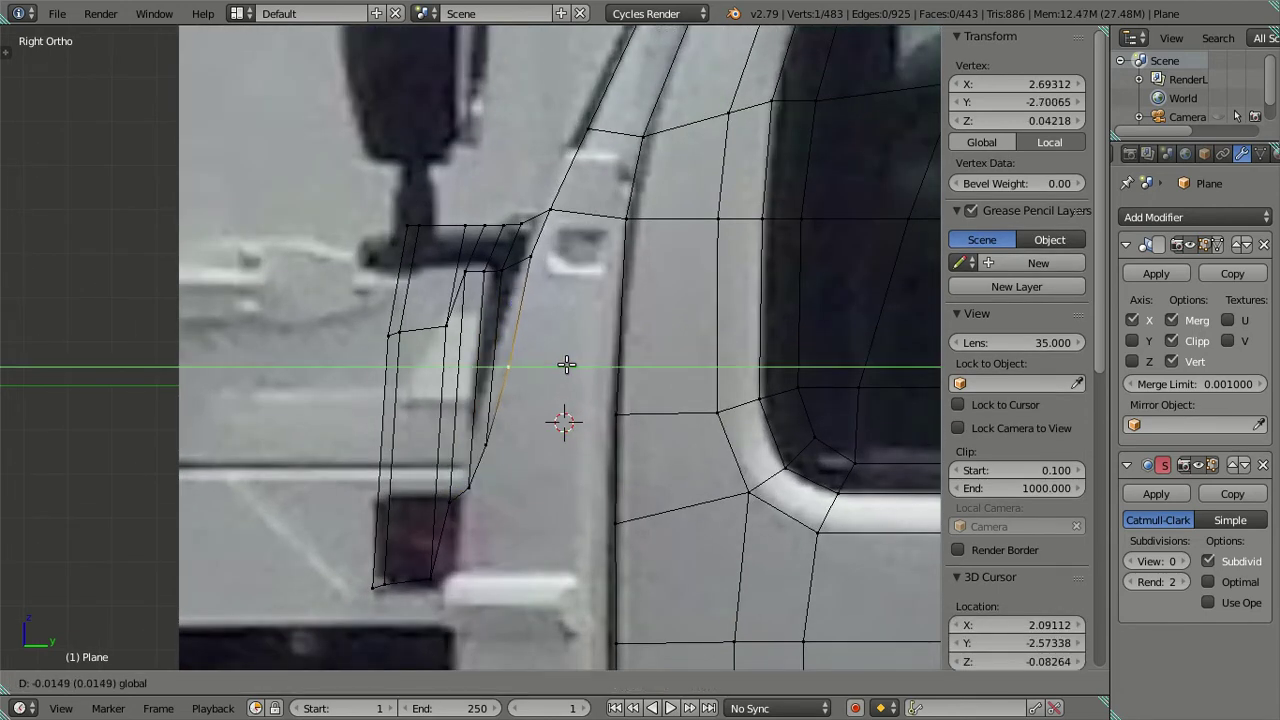
click(566, 364)
shift+right_click(486, 446)
shift+right_click(488, 477)
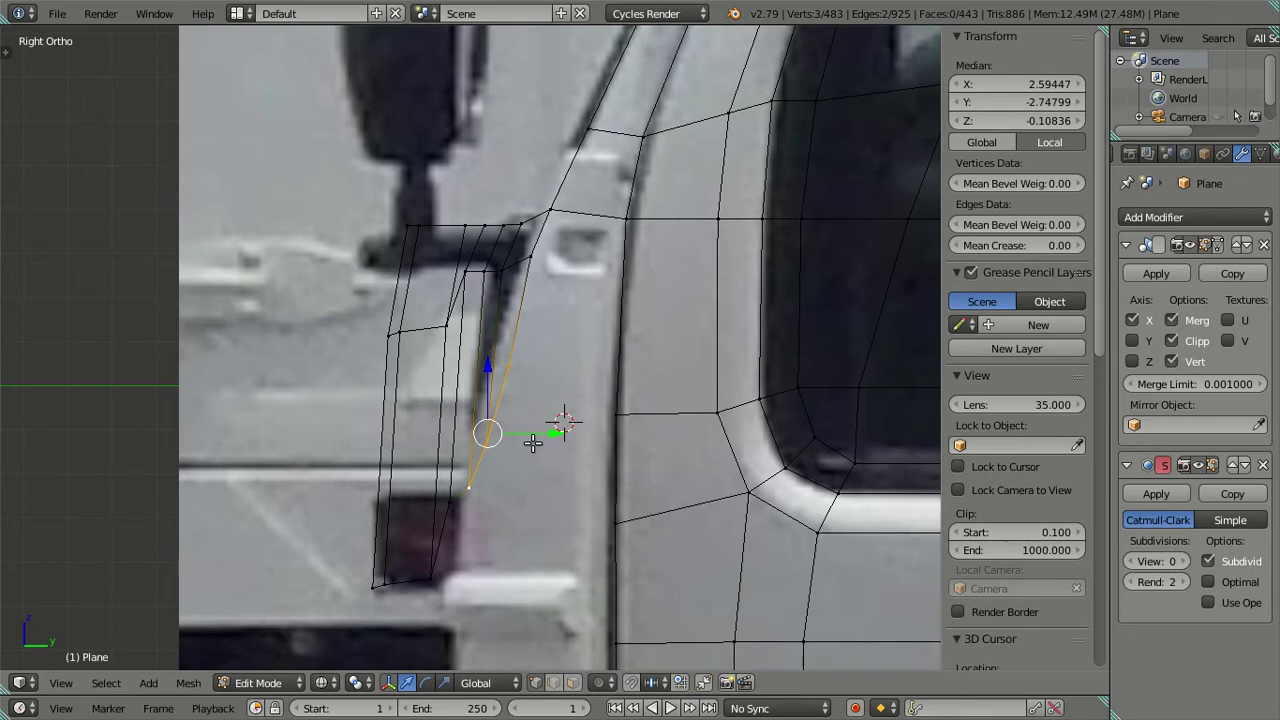
key(g)
key(y)
click(533, 436)
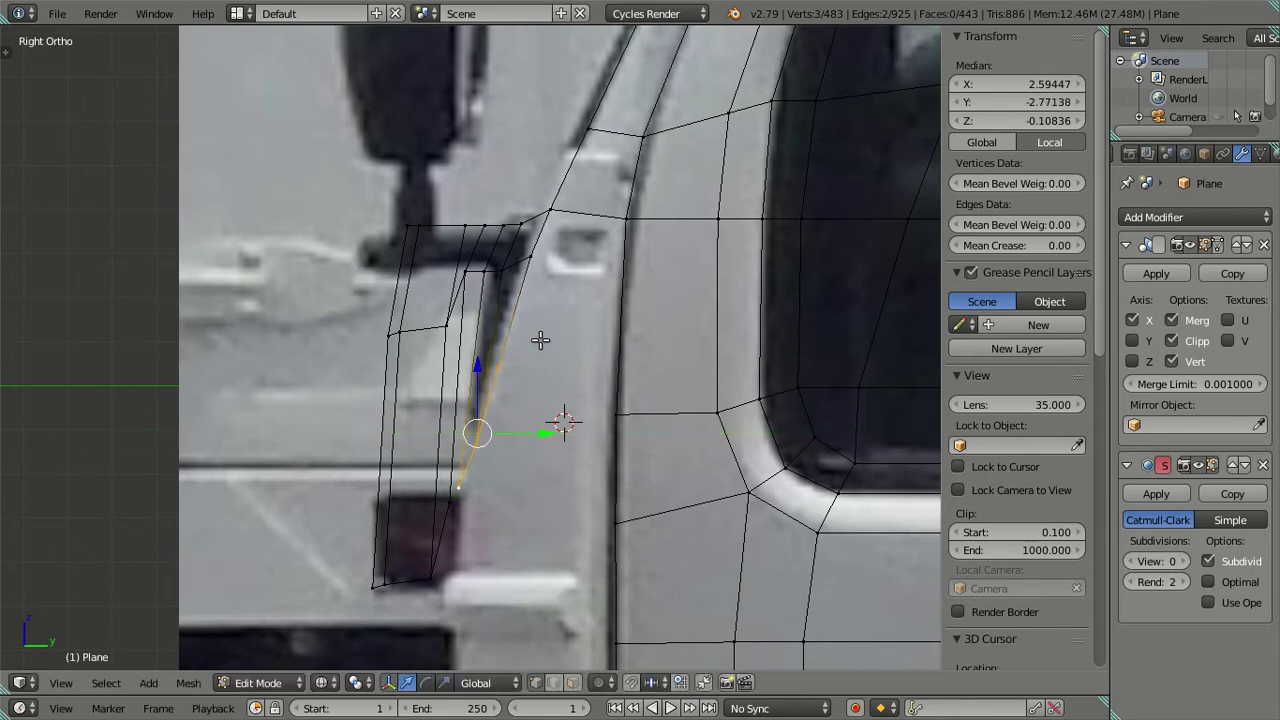
Select the pillar outline edge in right side view, then clear the selection
mouse_move(536, 307)
middle_down()
mouse_move(571, 537)
mouse_move(592, 512)
mouse_move(586, 449)
mouse_move(569, 454)
mouse_move(577, 440)
mouse_move(557, 410)
middle_up()
key(KP_3)
scroll(557, 410, up, 2)
click(494, 276)
shift+click(512, 245)
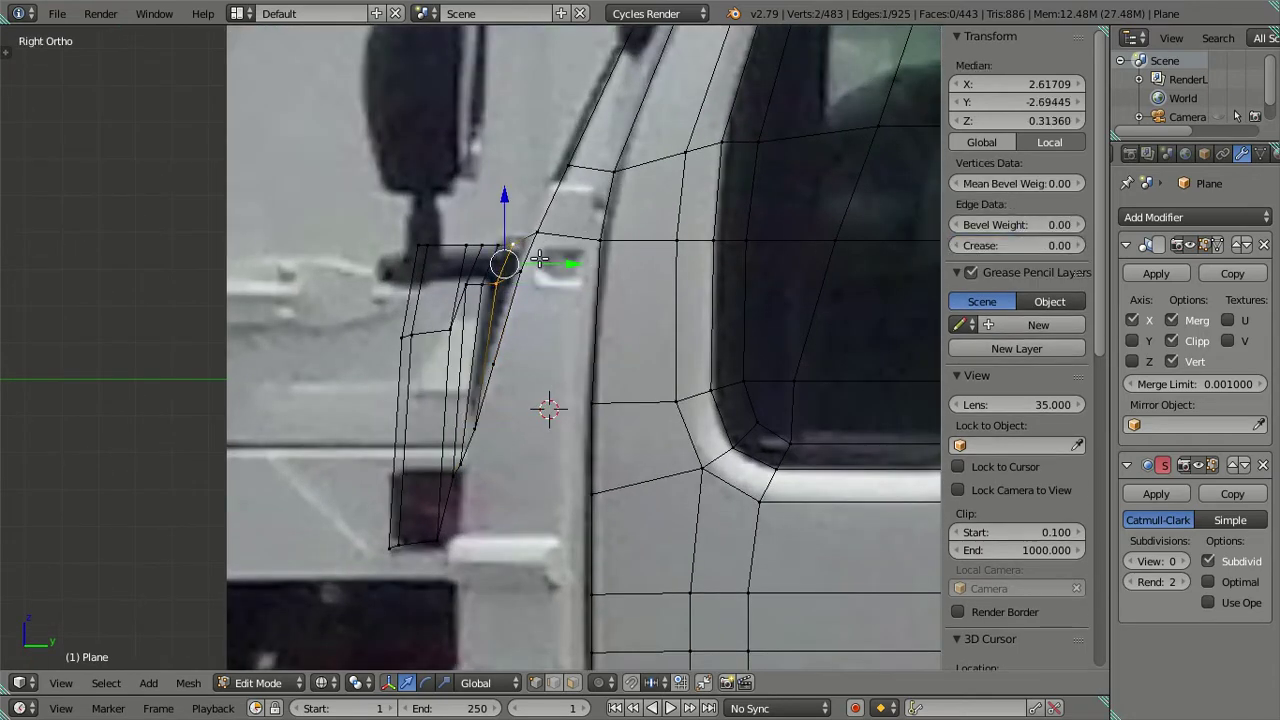
right_click(495, 282)
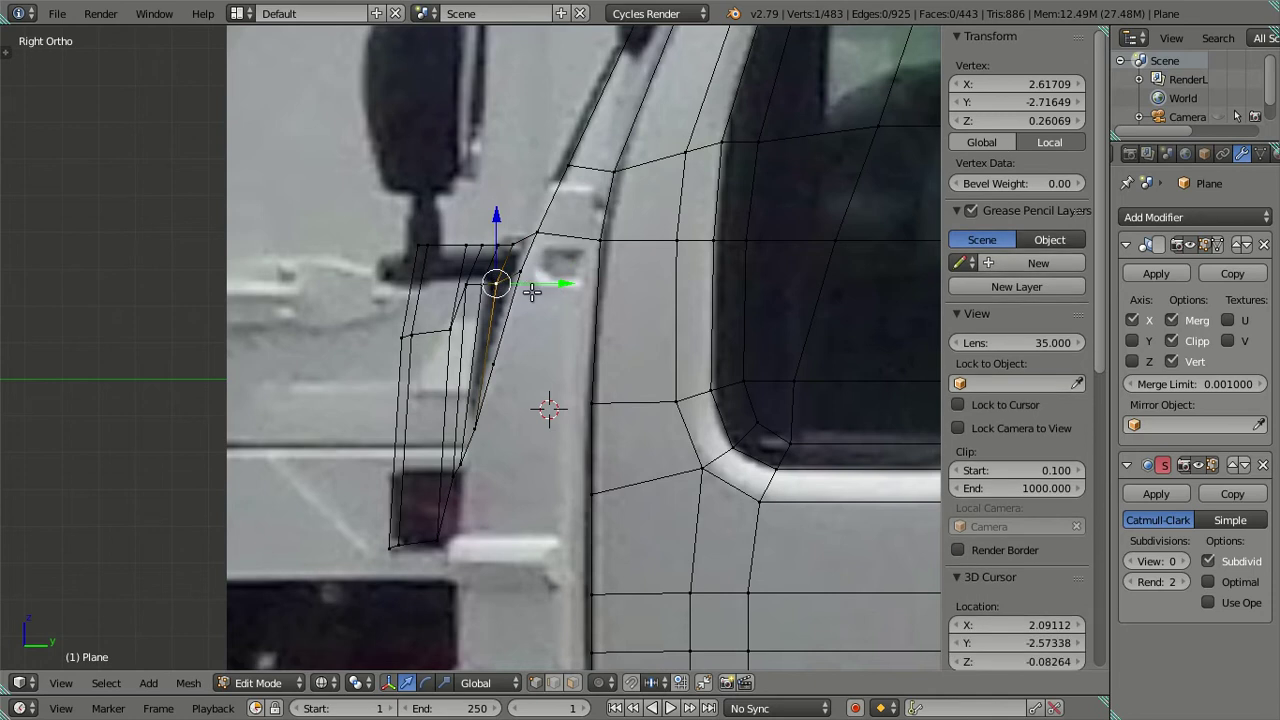
key(ctrl+KP_Add)
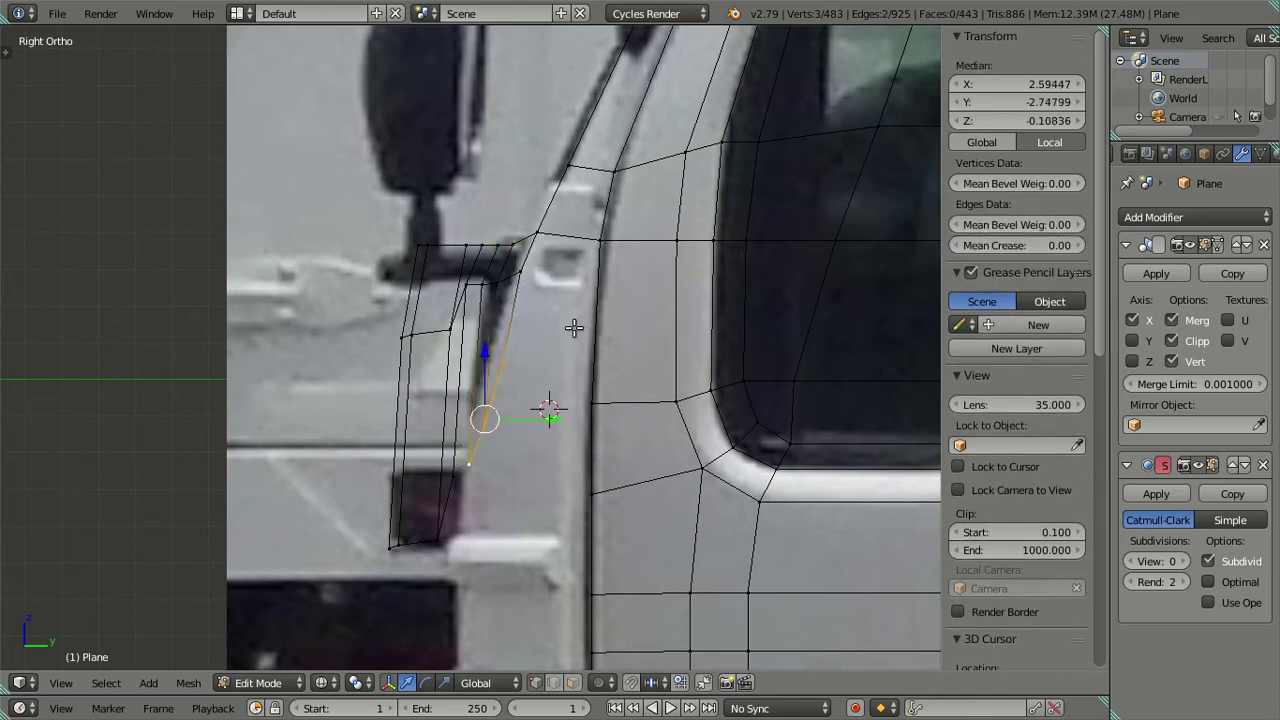
key(a)
key(z)
key(z)
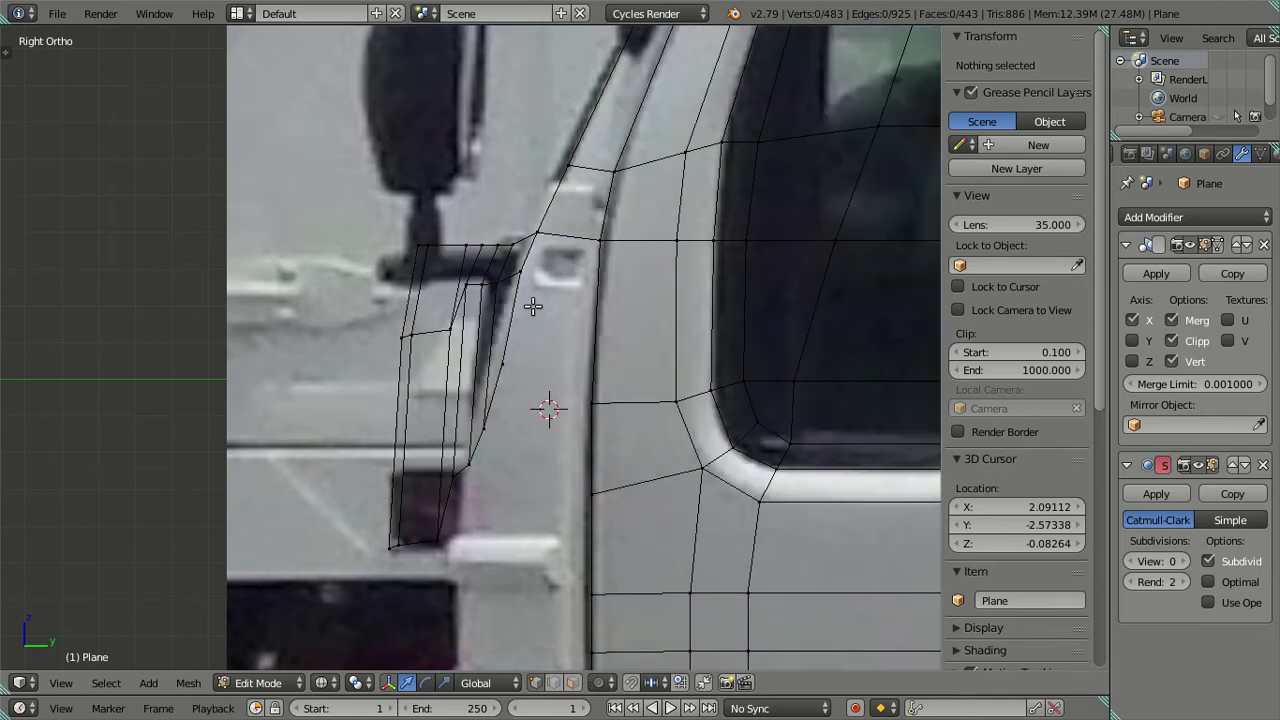
Slide the front corner edge chain along Y to line up with the door pillar
right_click(524, 282)
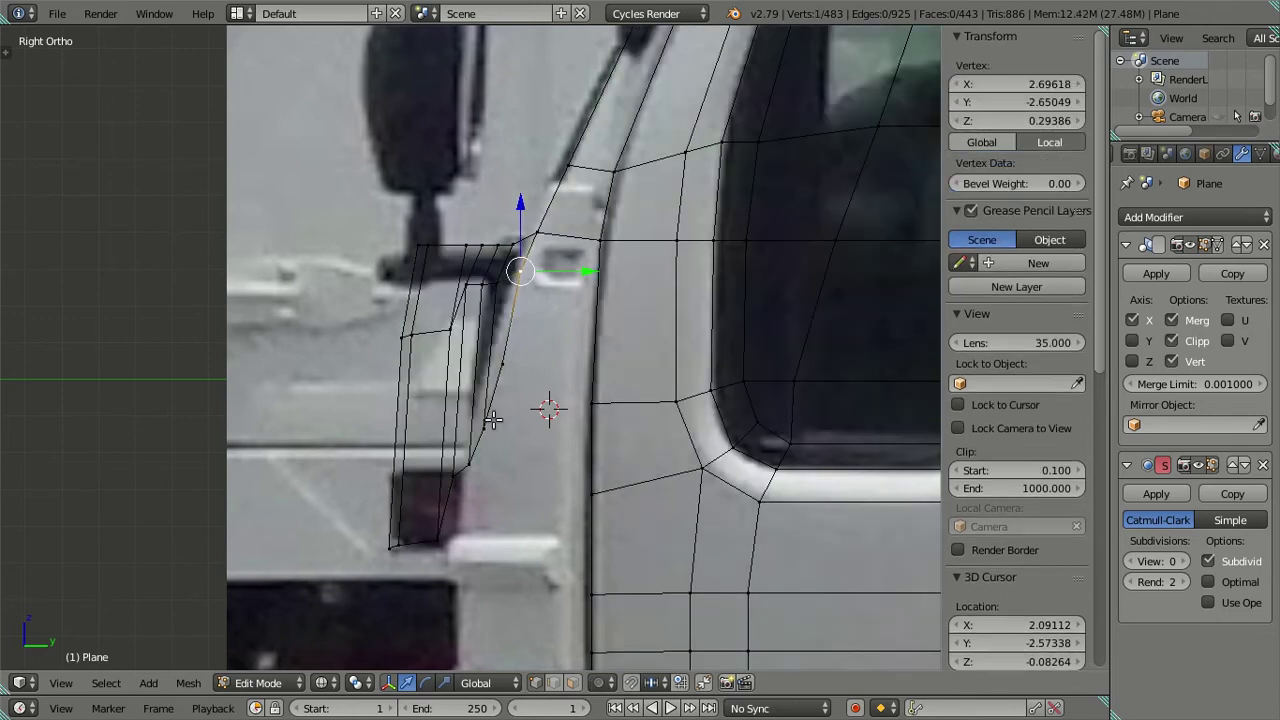
ctrl+right_click(469, 466)
key(g)
key(y)
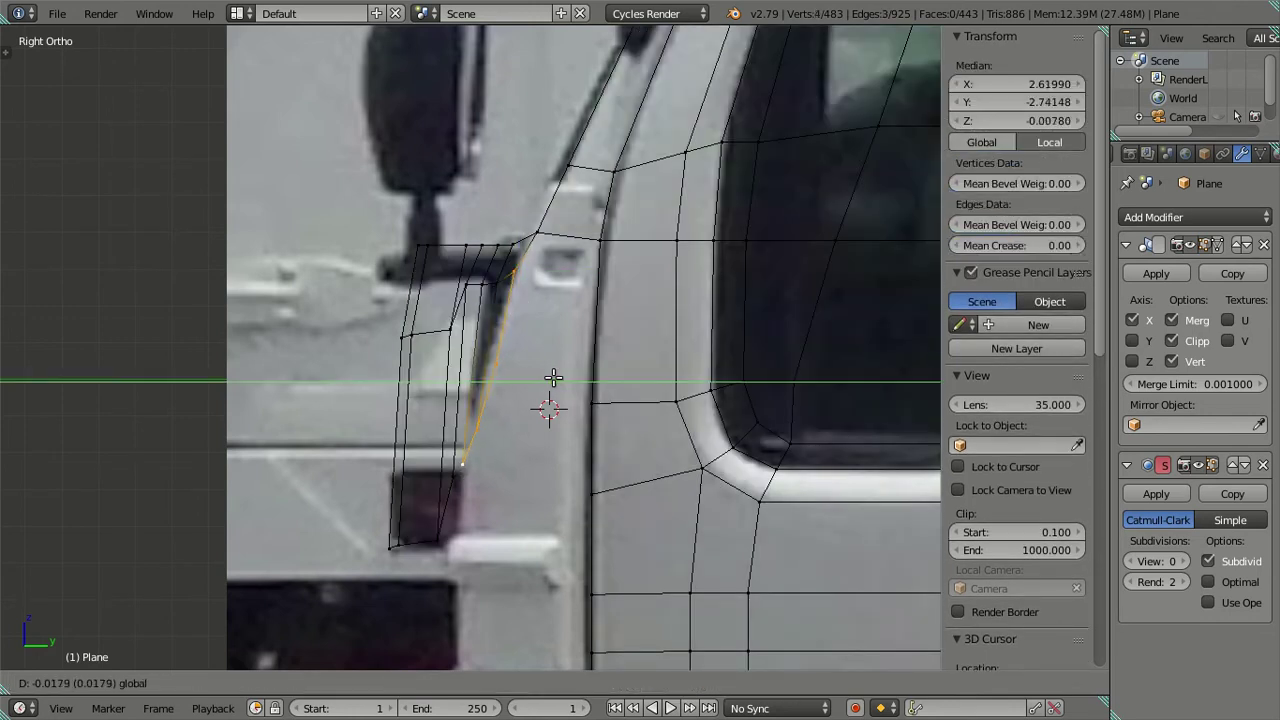
click(555, 378)
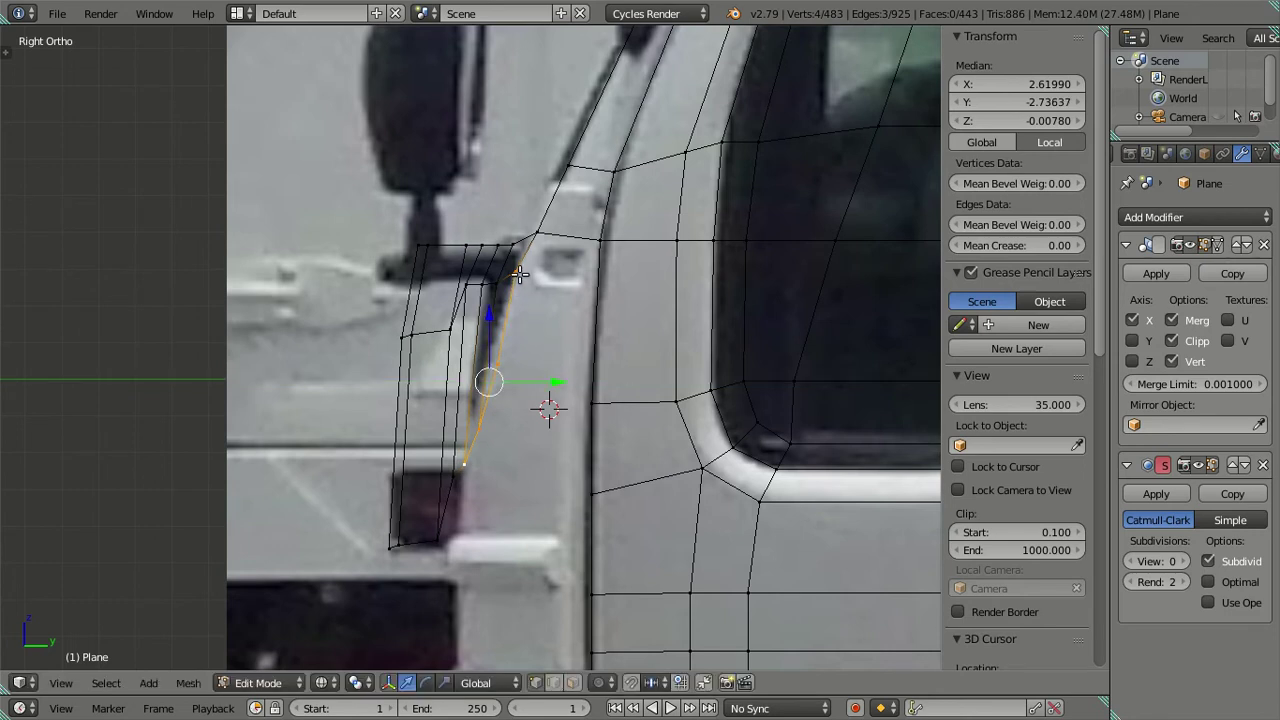
key(g)
key(y)
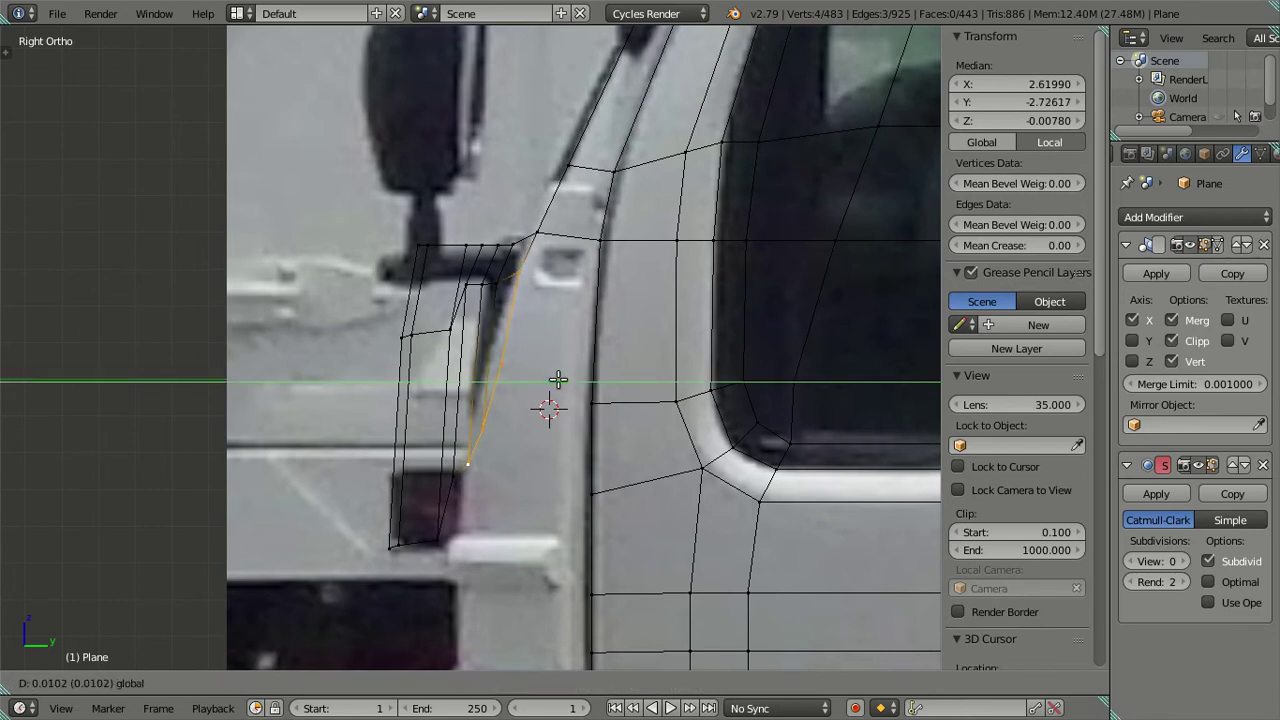
click(558, 379)
scroll(558, 379, down, 3)
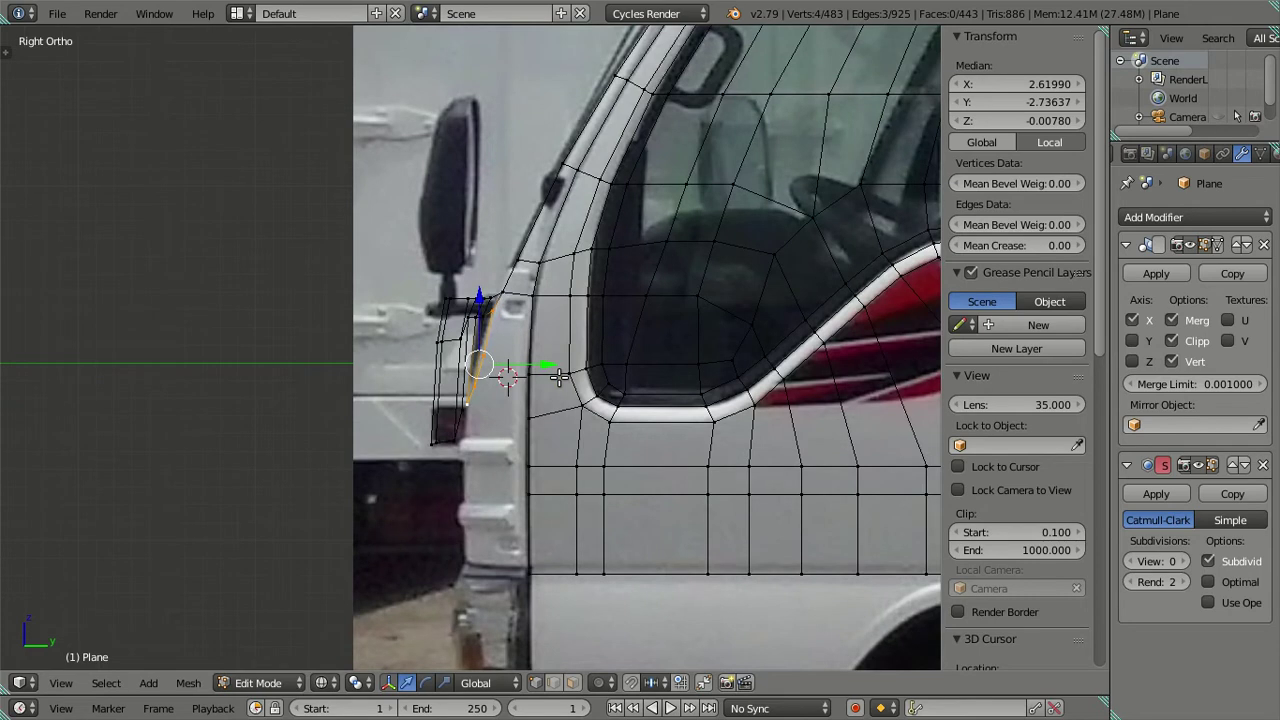
key(ctrl+z)
key(ctrl+z)
key(ctrl+z)
key(ctrl+z)
key(a)
Check the cab shape from front and angled views, then begin a loop cut on the cab side
middle_drag(558, 377, 669, 447)
key(KP_1)
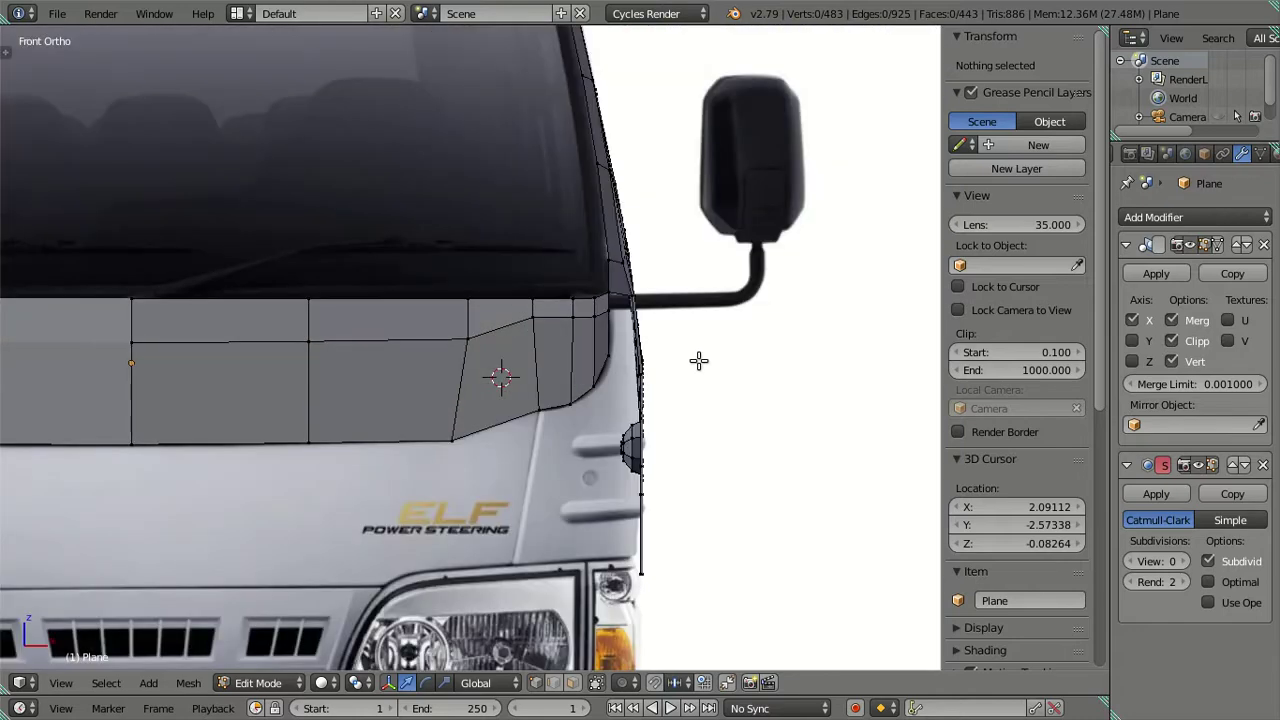
mouse_move(633, 355)
middle_down()
mouse_move(629, 420)
mouse_move(569, 469)
mouse_move(543, 434)
mouse_move(535, 379)
mouse_move(546, 414)
mouse_move(474, 386)
mouse_move(511, 360)
middle_up()
key(KP_3)
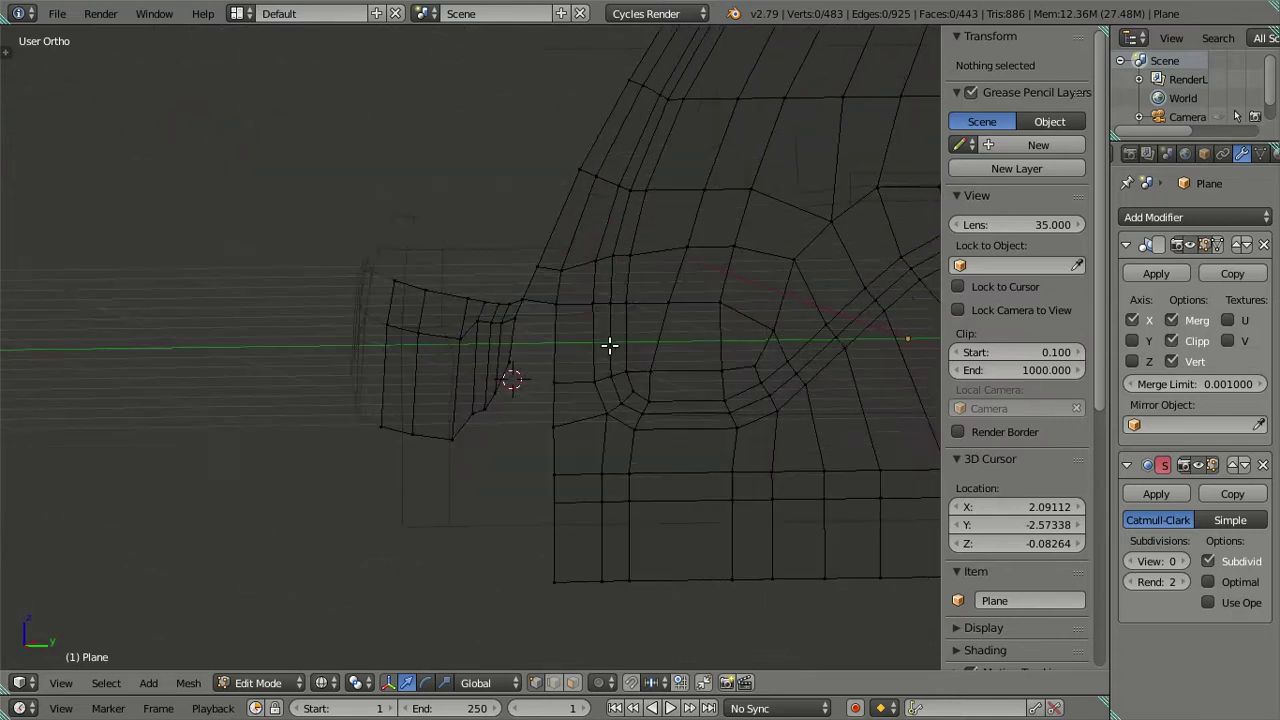
key(ctrl+r)
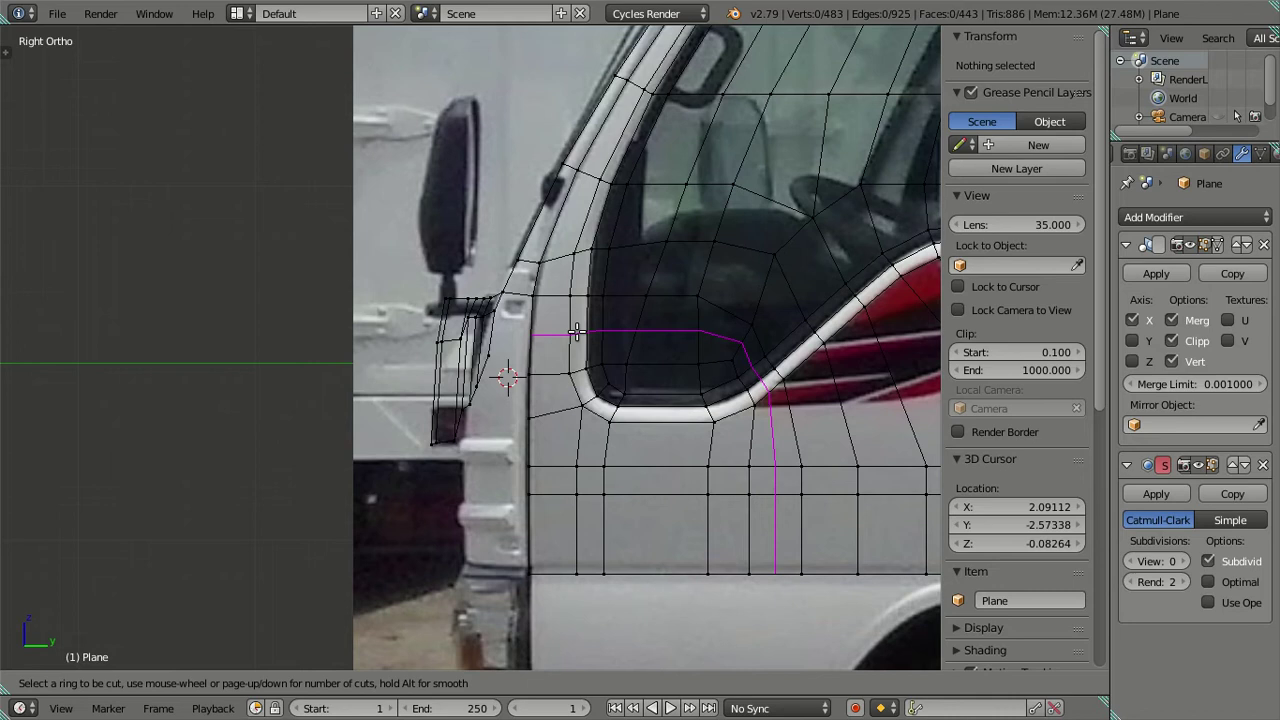
Cancel the pending loop cut and switch to edge selection mode
scroll(576, 332, up, 1)
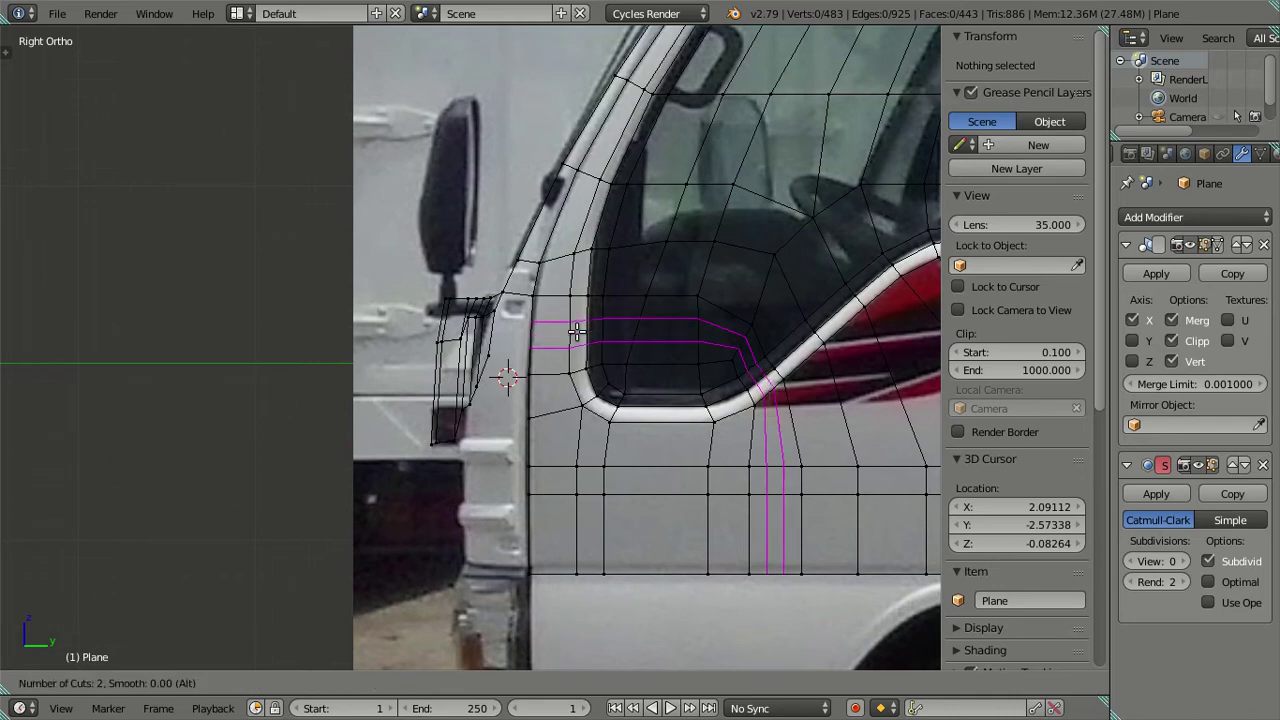
right_click(576, 332)
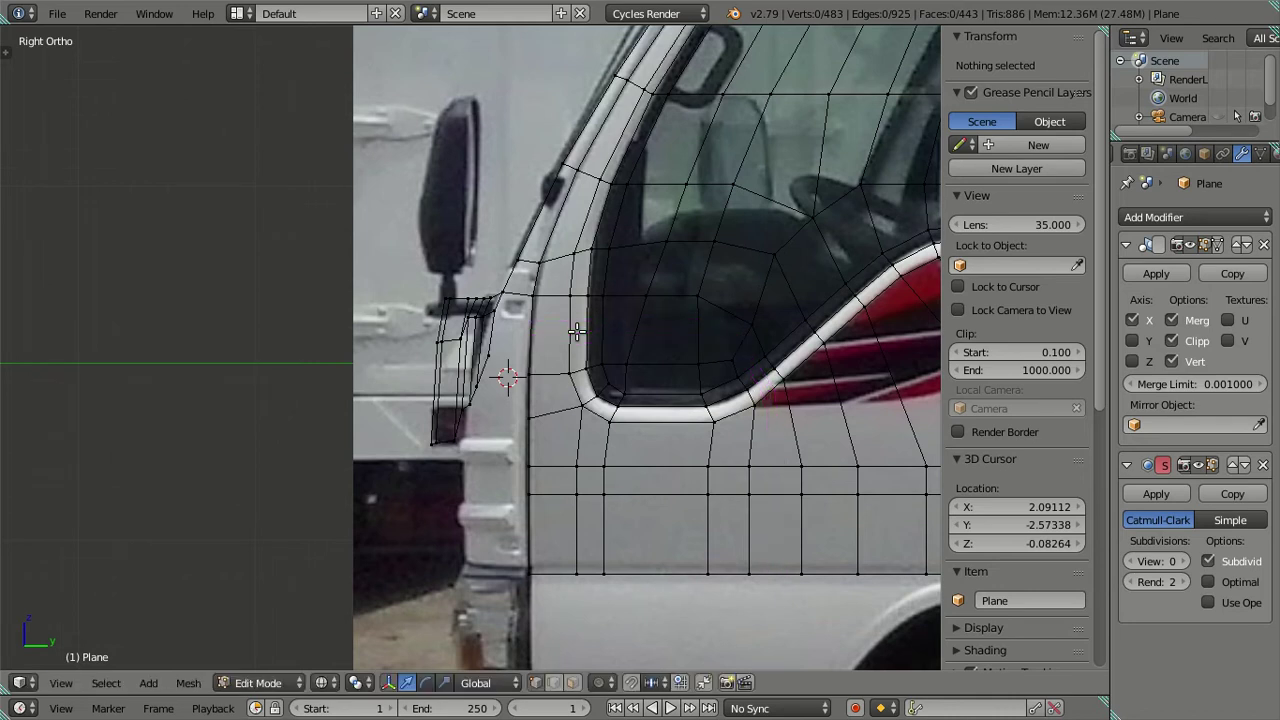
key(ctrl+Tab)
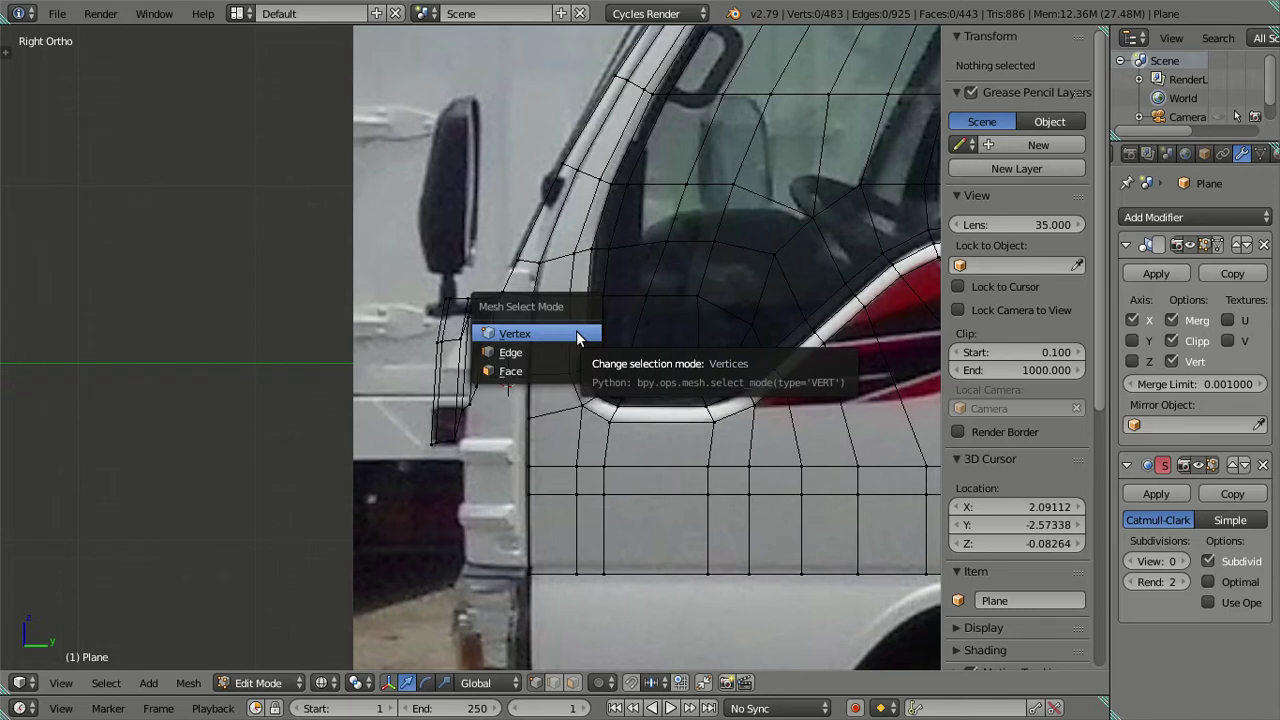
click(576, 351)
Add two centred edge loops across the cab door with Ctrl+R
key(ctrl+r)
scroll(596, 323, up, 1)
scroll(596, 323, down, 1)
click(596, 323)
right_click(596, 323)
key(ctrl+r)
click(598, 330)
right_click(598, 330)
scroll(598, 330, up, 2)
scroll(598, 330, up, 1)
scroll(580, 345, up, 1)
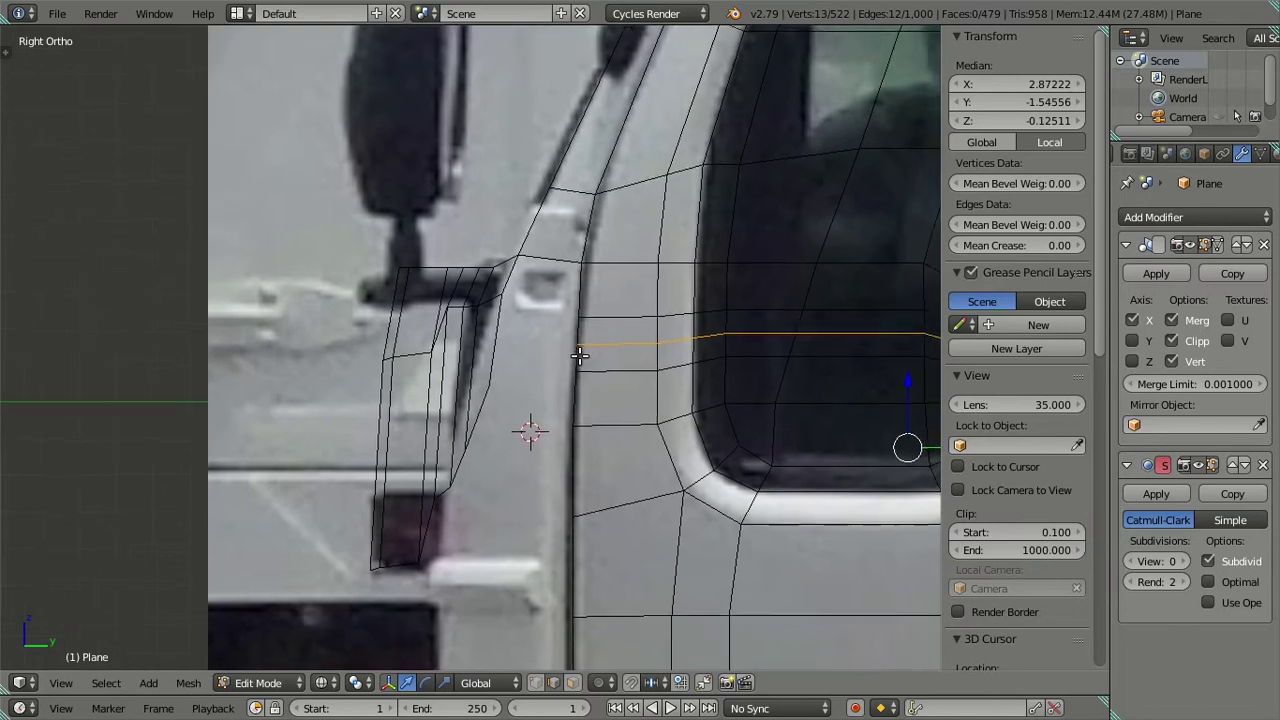
Merge the new loop's end vertex at the pillar at last, then dissolve the extra horizontal loop
key(ctrl+Tab)
click(579, 334)
right_click(578, 338)
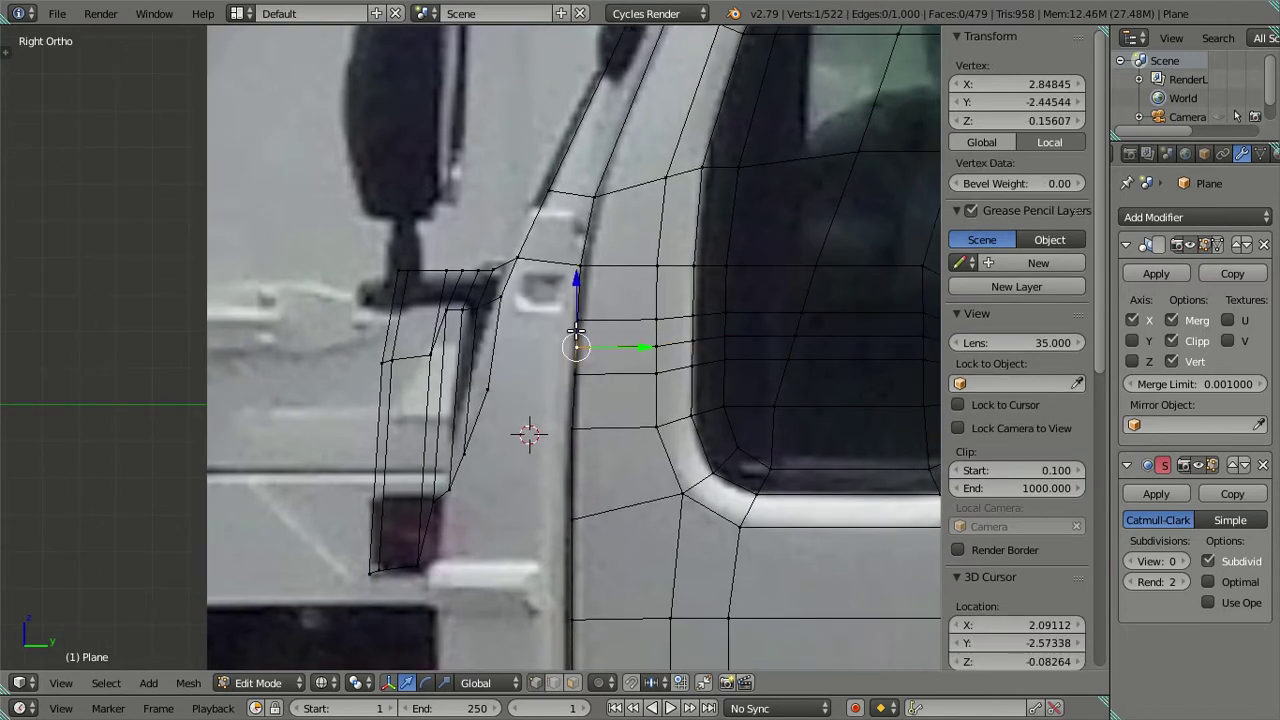
shift+right_click(578, 320)
key(alt+m)
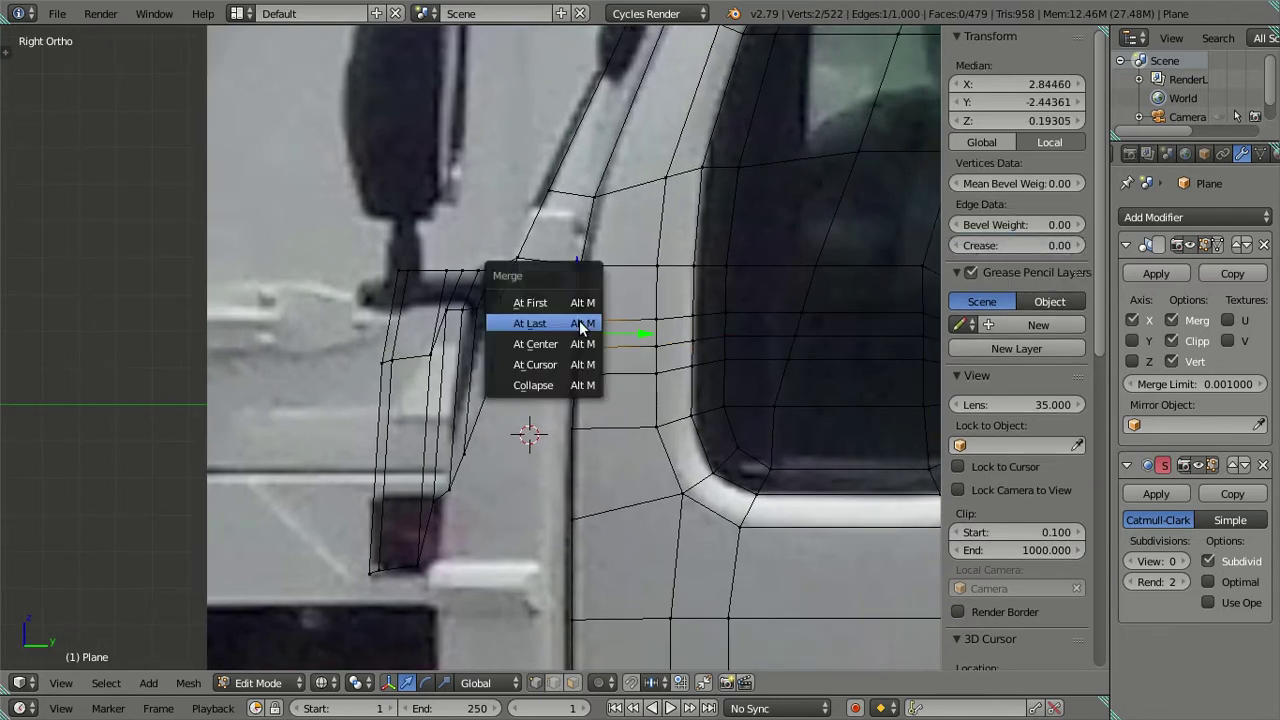
click(580, 323)
alt+right_click(676, 330)
key(x)
click(660, 372)
Fill two faces joining the extruded side pillar's open edges to the cab body
scroll(490, 312, down, 2)
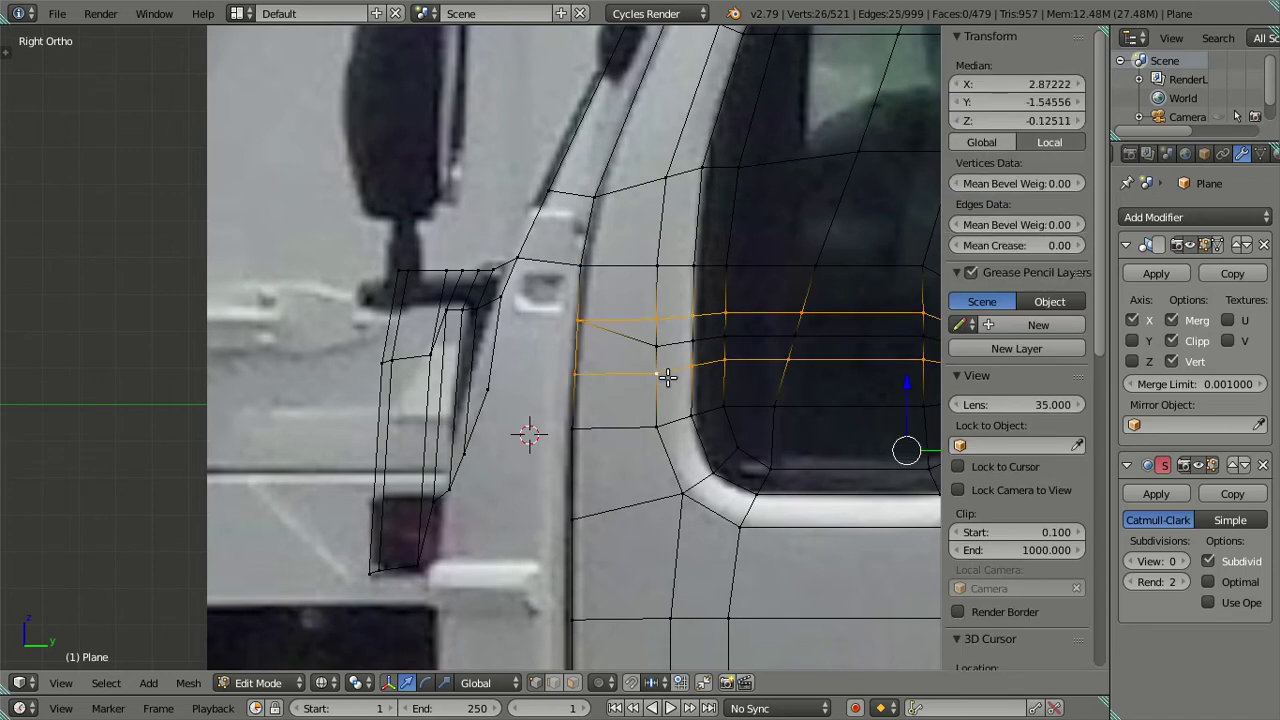
key(z)
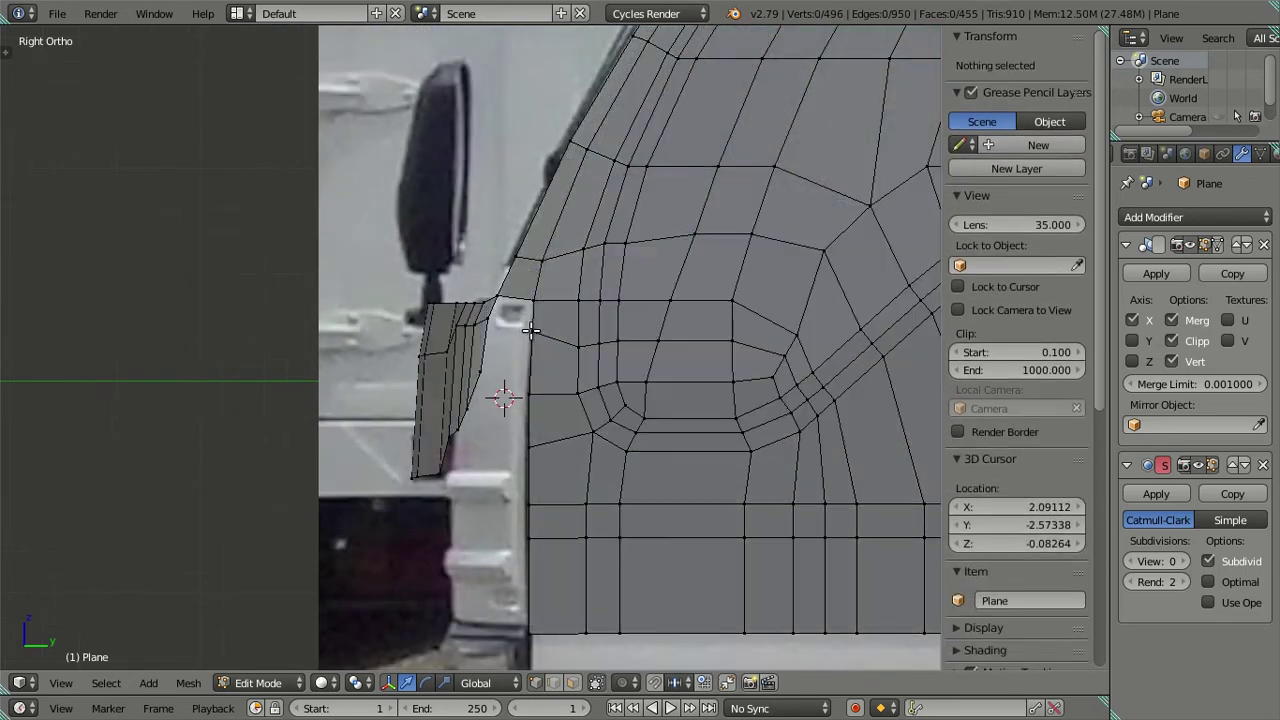
scroll(516, 336, up, 2)
alt+right_click(498, 308)
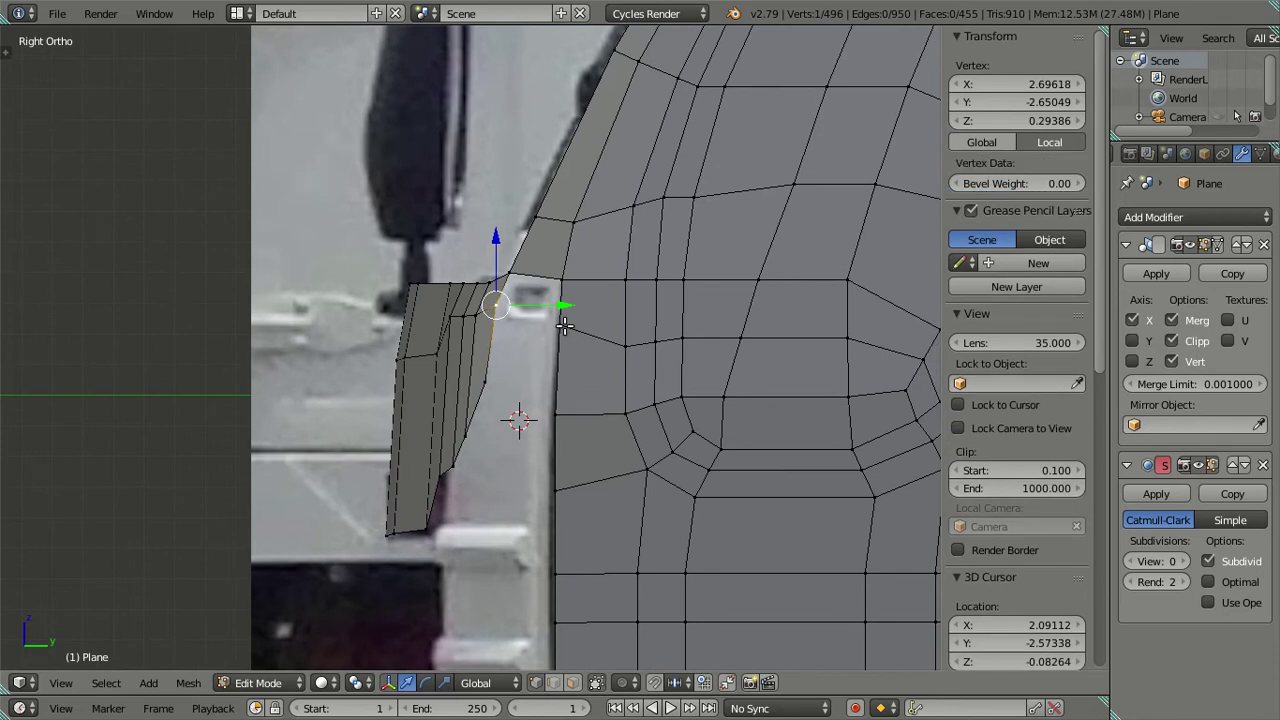
key(f)
alt+right_click(500, 385)
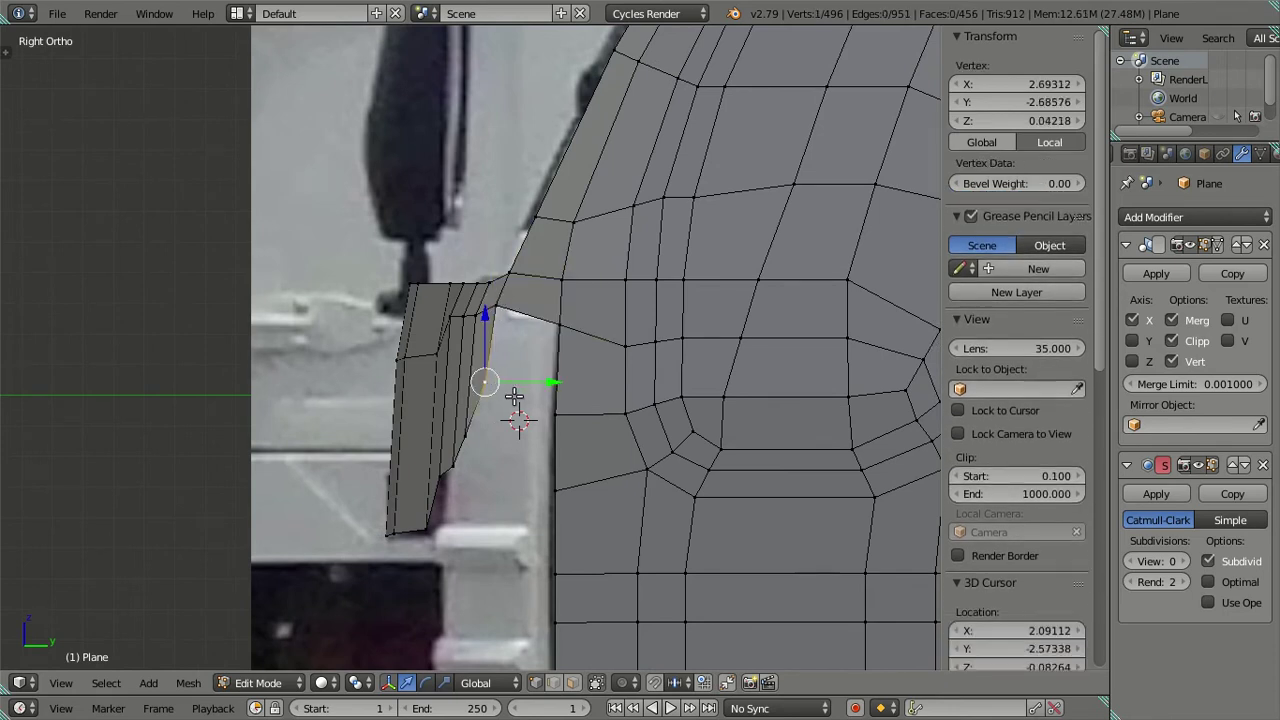
key(f)
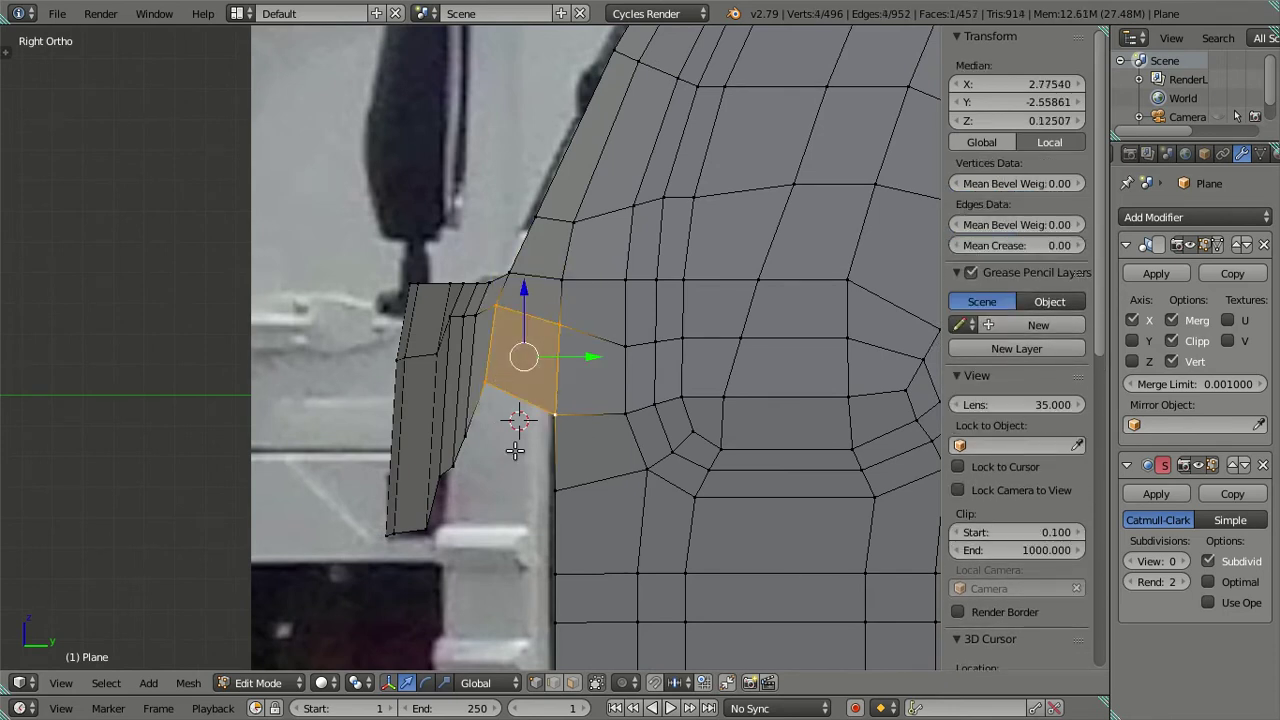
Check the joined pillar against the reference and preview the smoothed mesh
key(a)
scroll(510, 430, up, 1)
key(z)
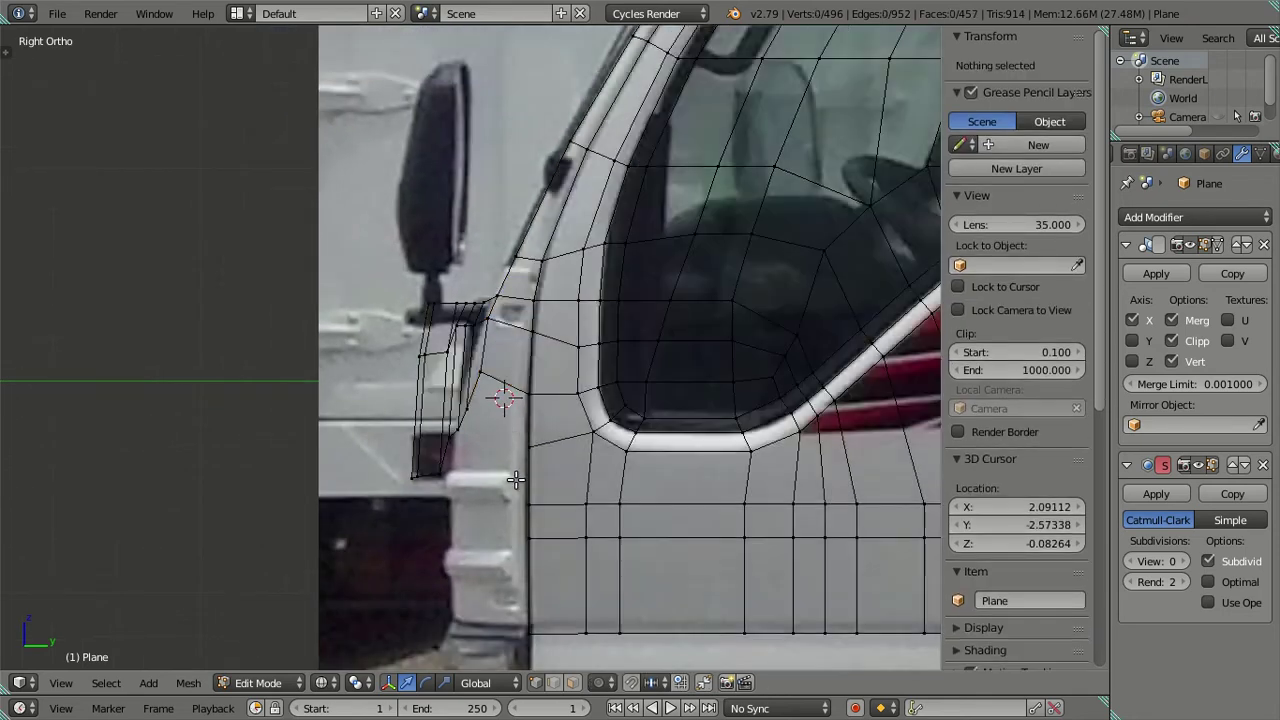
mouse_move(467, 465)
middle_down()
mouse_move(511, 509)
mouse_move(600, 480)
mouse_move(644, 527)
mouse_move(623, 451)
mouse_move(640, 423)
mouse_move(680, 434)
mouse_move(629, 459)
middle_up()
key(Tab)
key(z)
key(Tab)
key(Tab)
key(Tab)
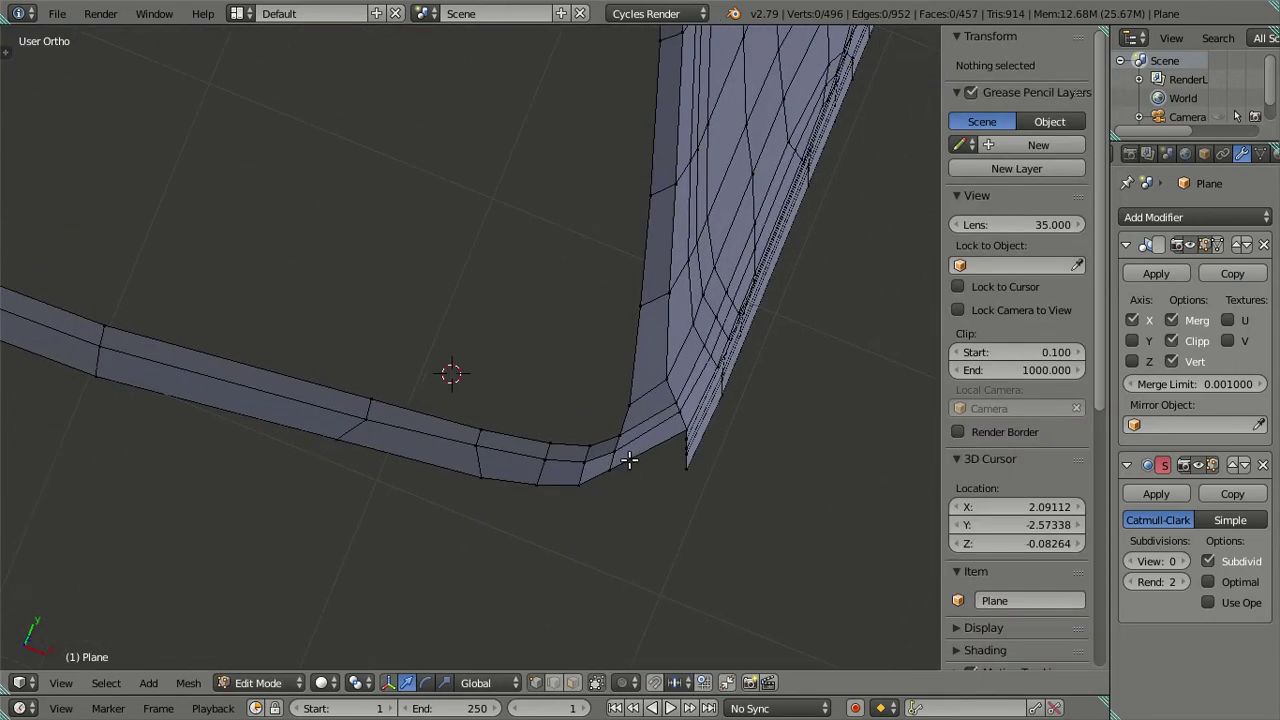
In front view, shift the two upper-front corner vertices outward along X
key(KP_1)
key(z)
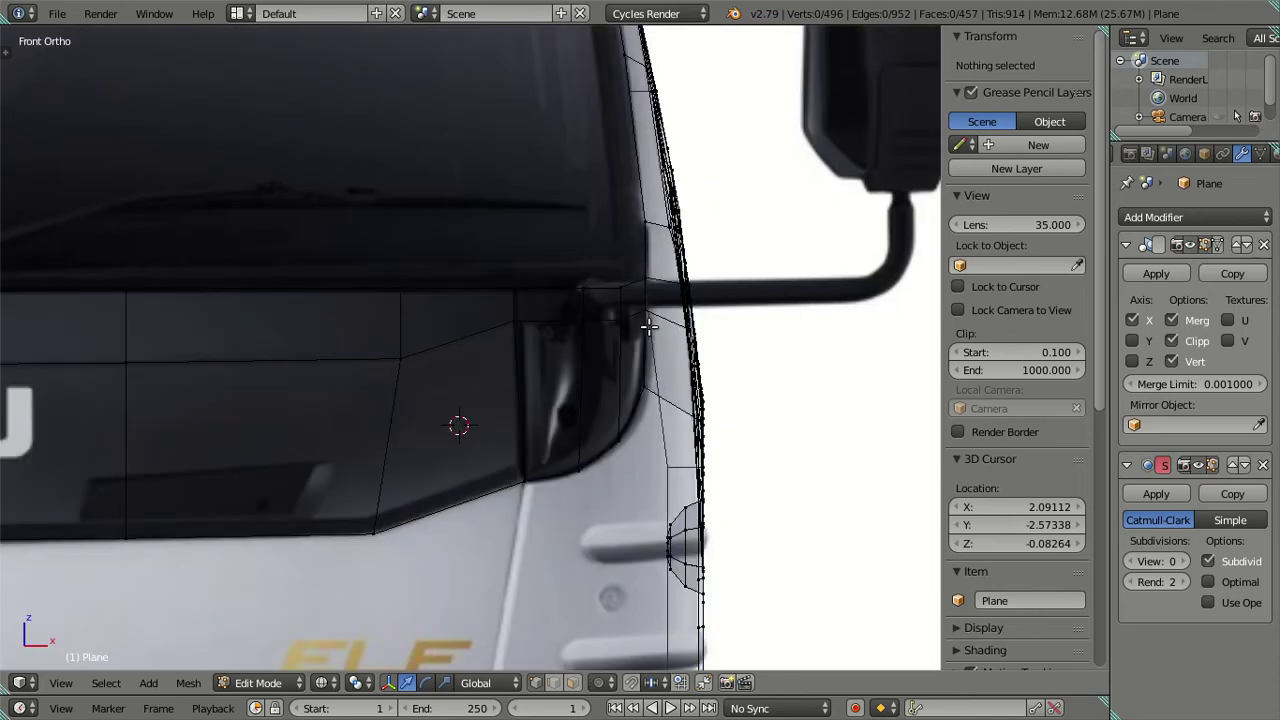
right_click(641, 306)
shift+right_click(645, 386)
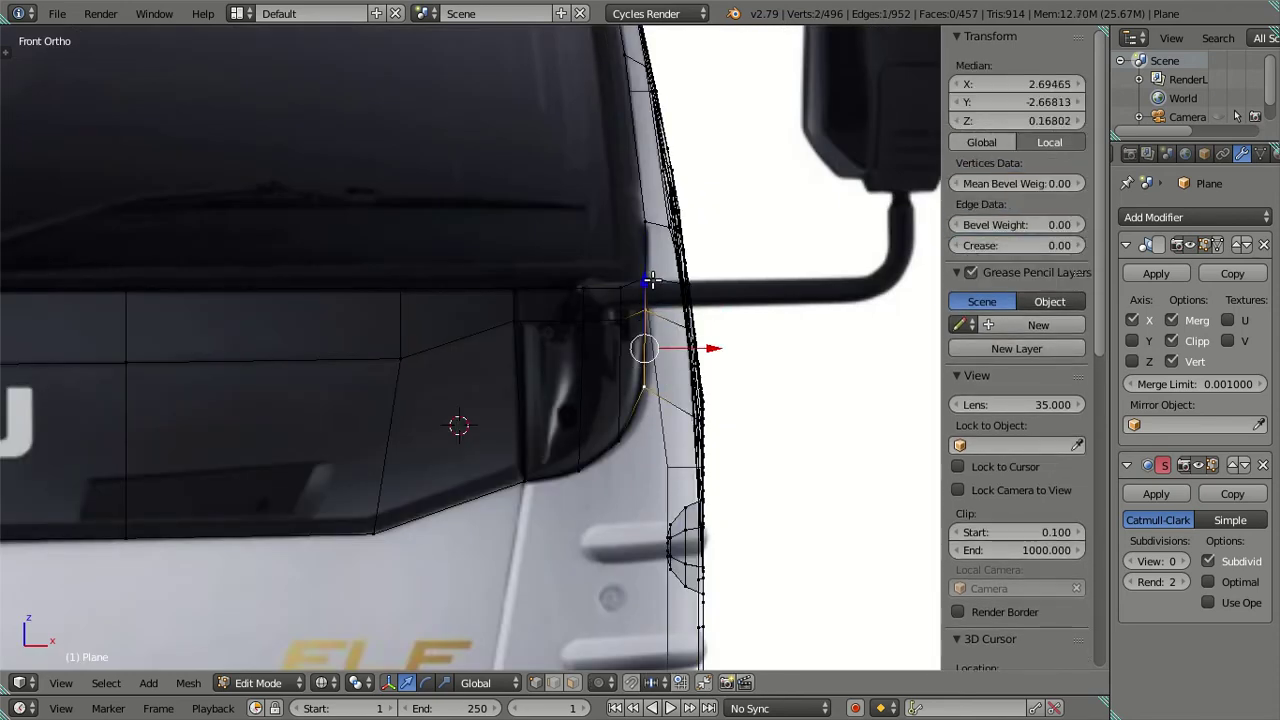
drag(703, 345, 715, 348)
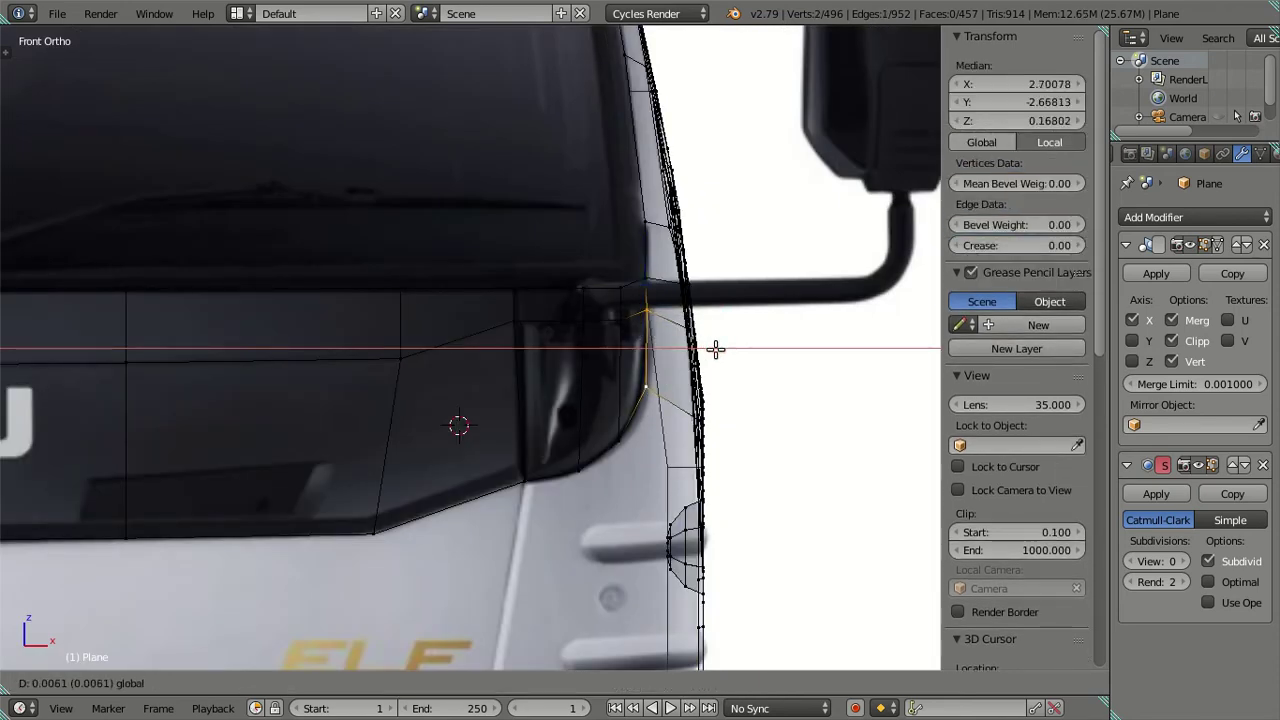
click(715, 348)
key(z)
key(a)
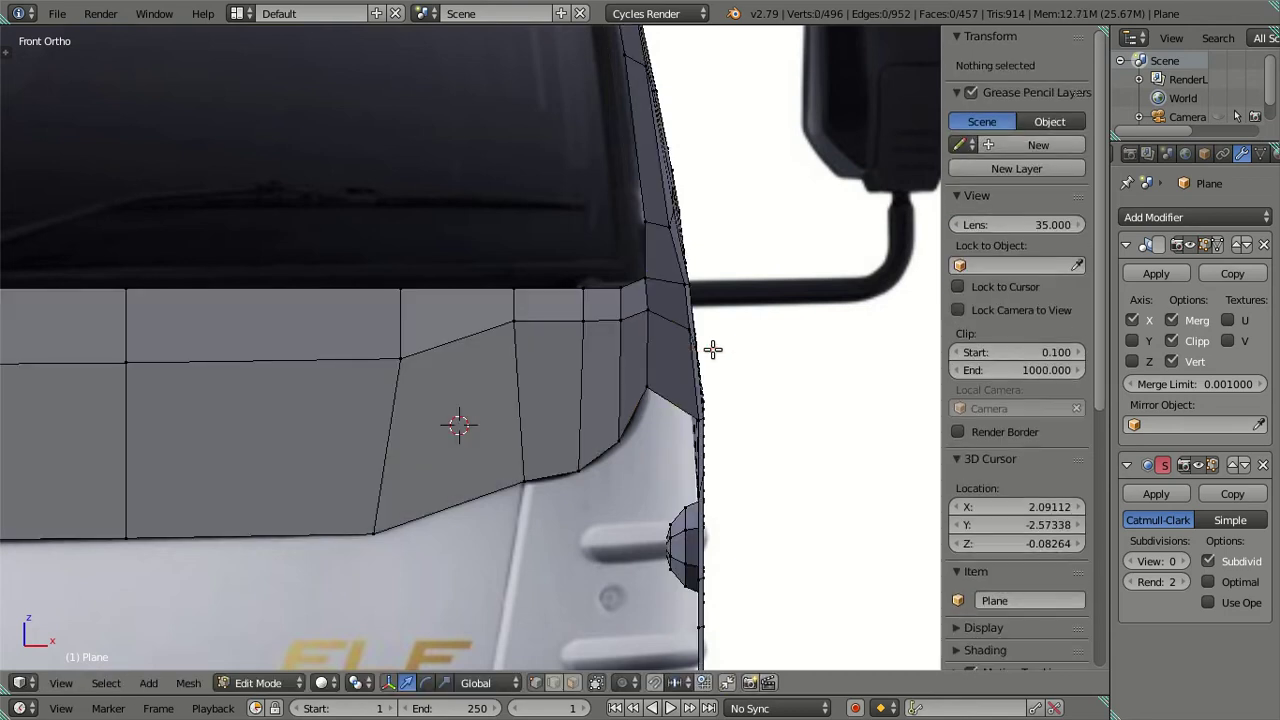
Move the corner vertex column sideways with zero offset, then deselect
scroll(714, 349, up, 2)
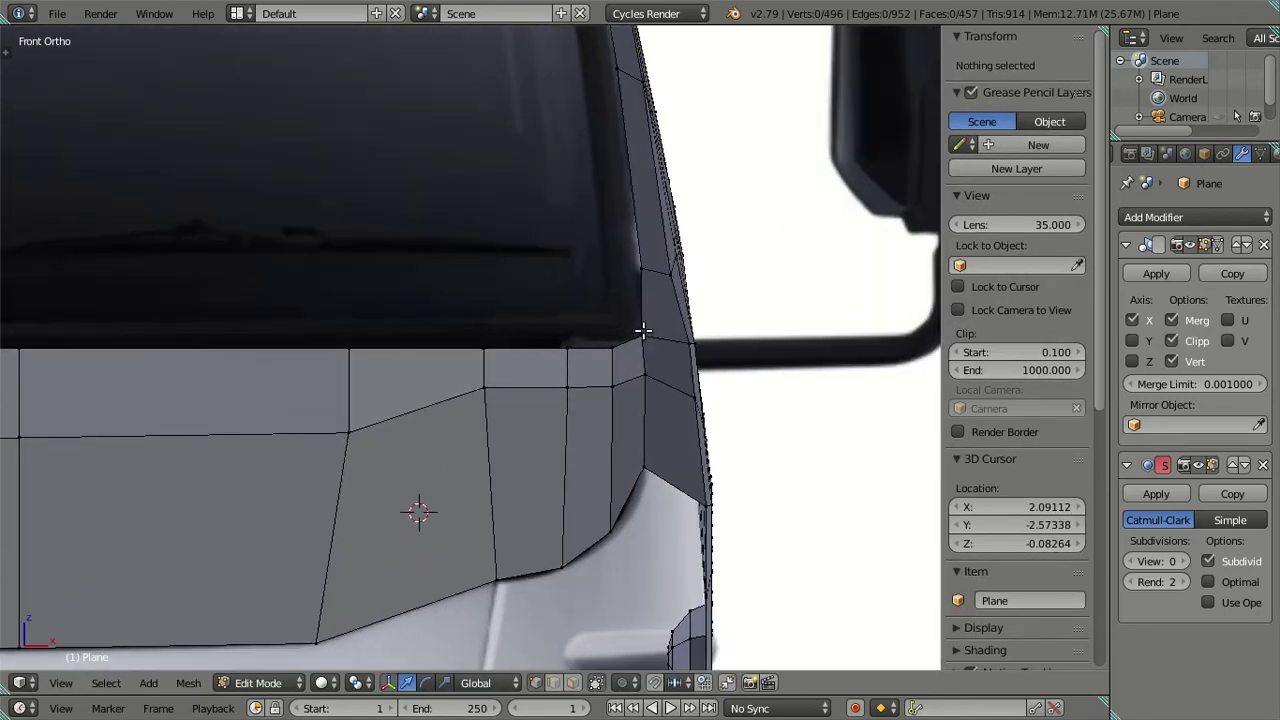
alt+right_click(642, 332)
drag(709, 387, 709, 387)
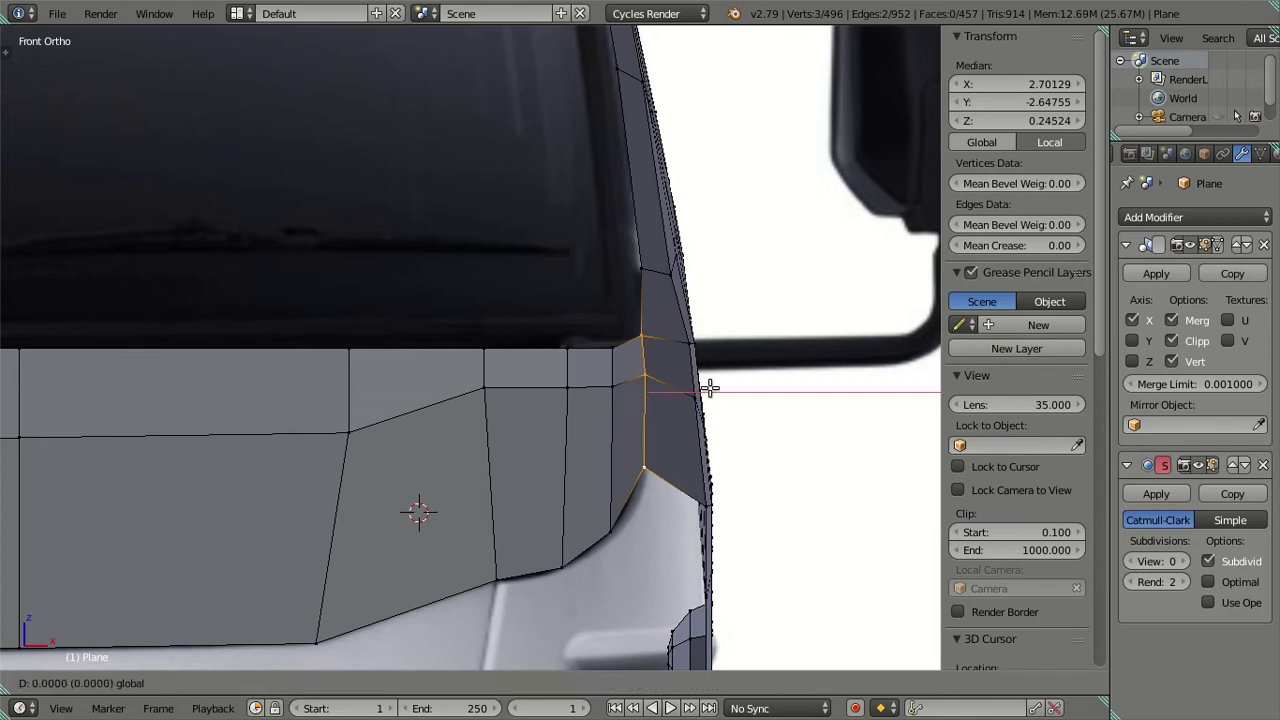
click(707, 386)
key(a)
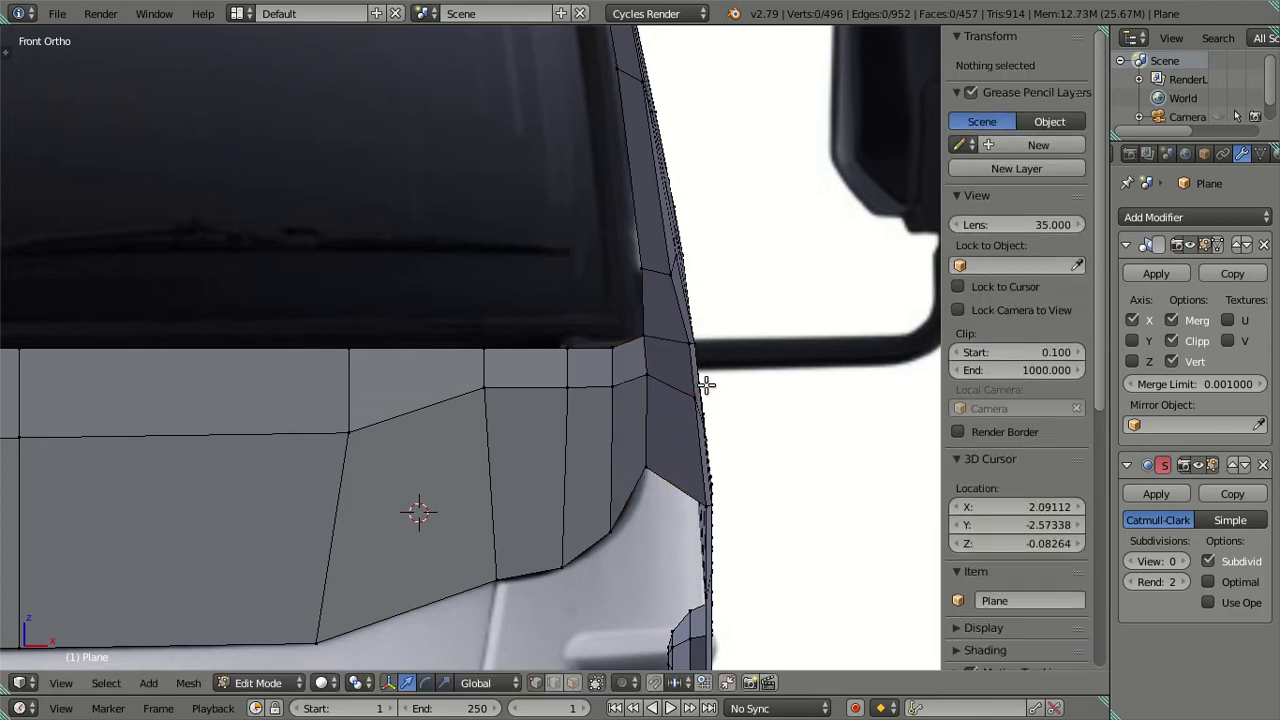
Inspect the cab corner from an angle, then return to Object Mode
middle_drag(686, 371, 570, 571)
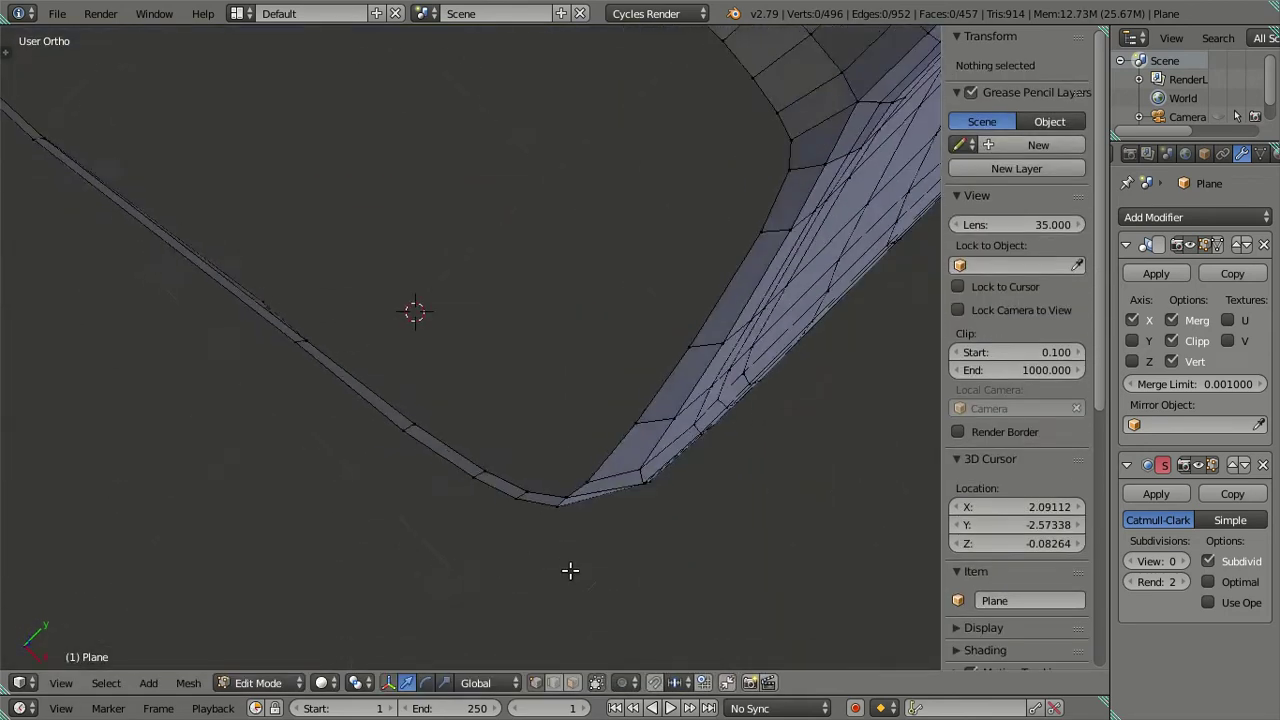
scroll(570, 571, up, 5)
mouse_move(423, 457)
middle_down()
mouse_move(423, 508)
mouse_move(457, 508)
mouse_move(409, 427)
mouse_move(417, 511)
mouse_move(591, 514)
mouse_move(658, 436)
middle_up()
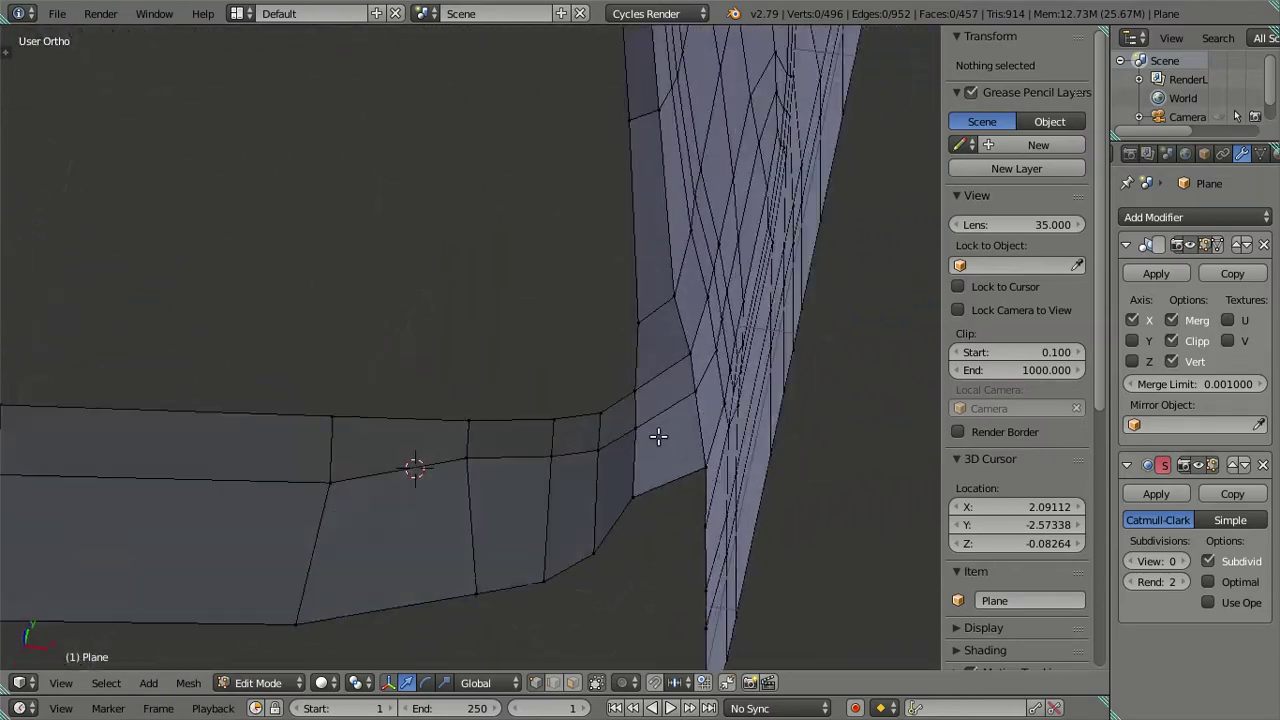
key(Tab)
mouse_move(665, 391)
middle_down()
mouse_move(523, 349)
mouse_move(511, 331)
middle_up()
In front wireframe view, select the cab mesh and enter Edit Mode
key(KP_1)
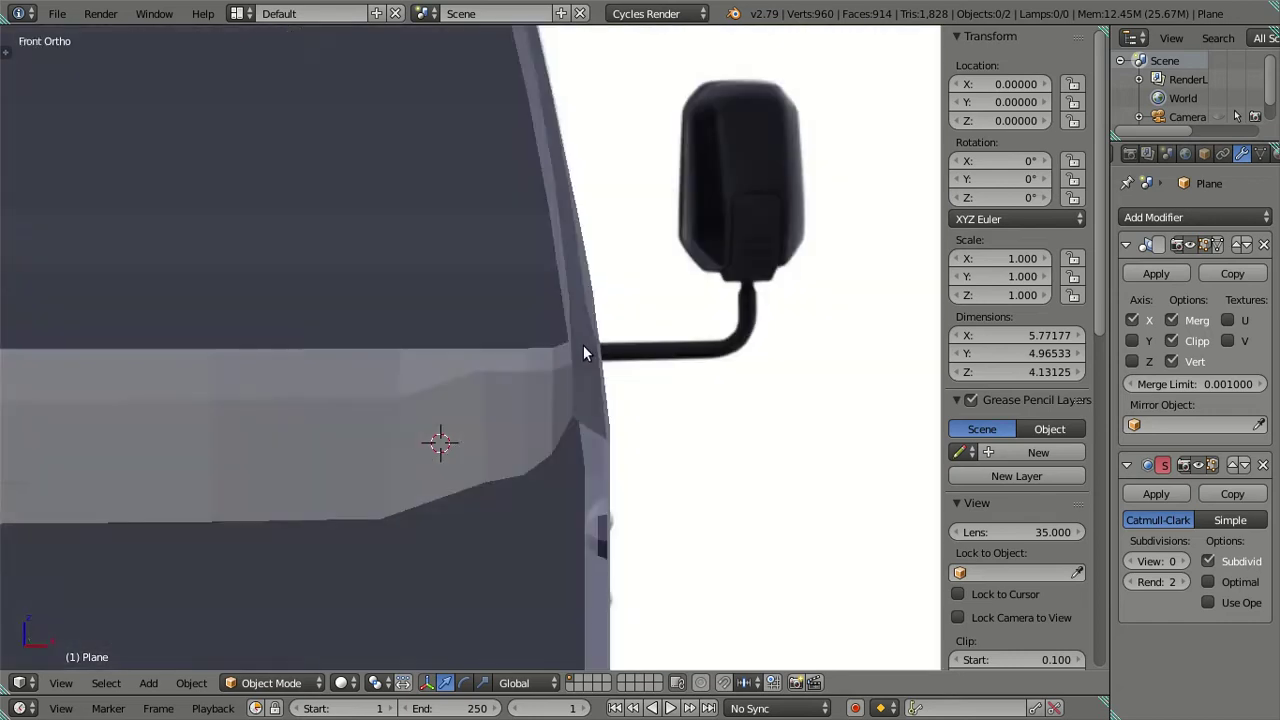
key(z)
scroll(510, 440, up, 1)
scroll(508, 378, up, 1)
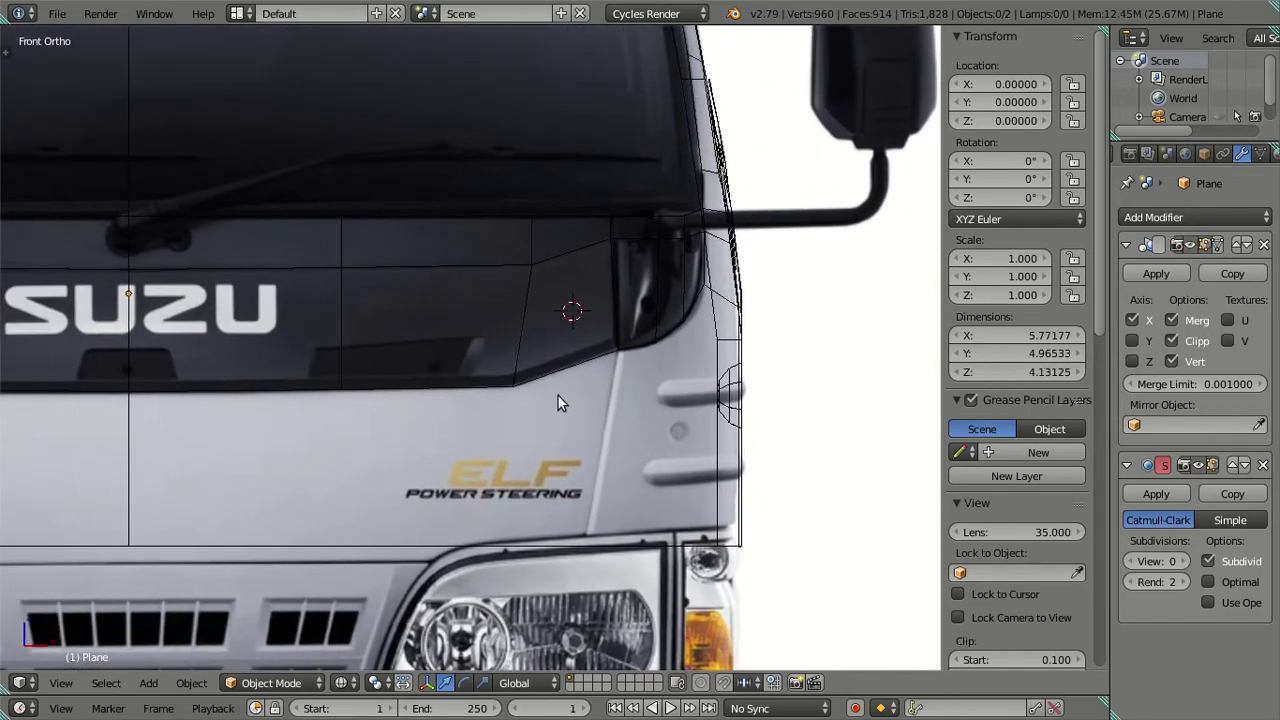
right_click(573, 374)
key(Tab)
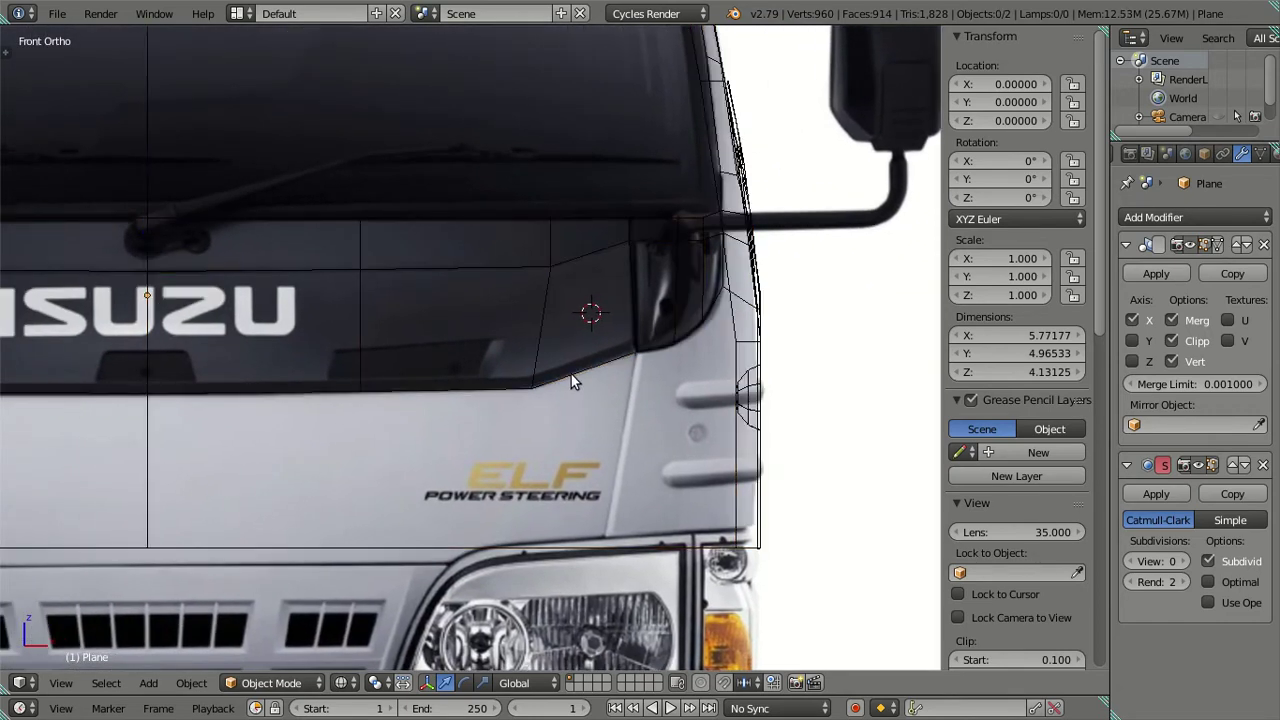
Extrude the windshield's bottom edges down over the front panel
right_click(612, 368)
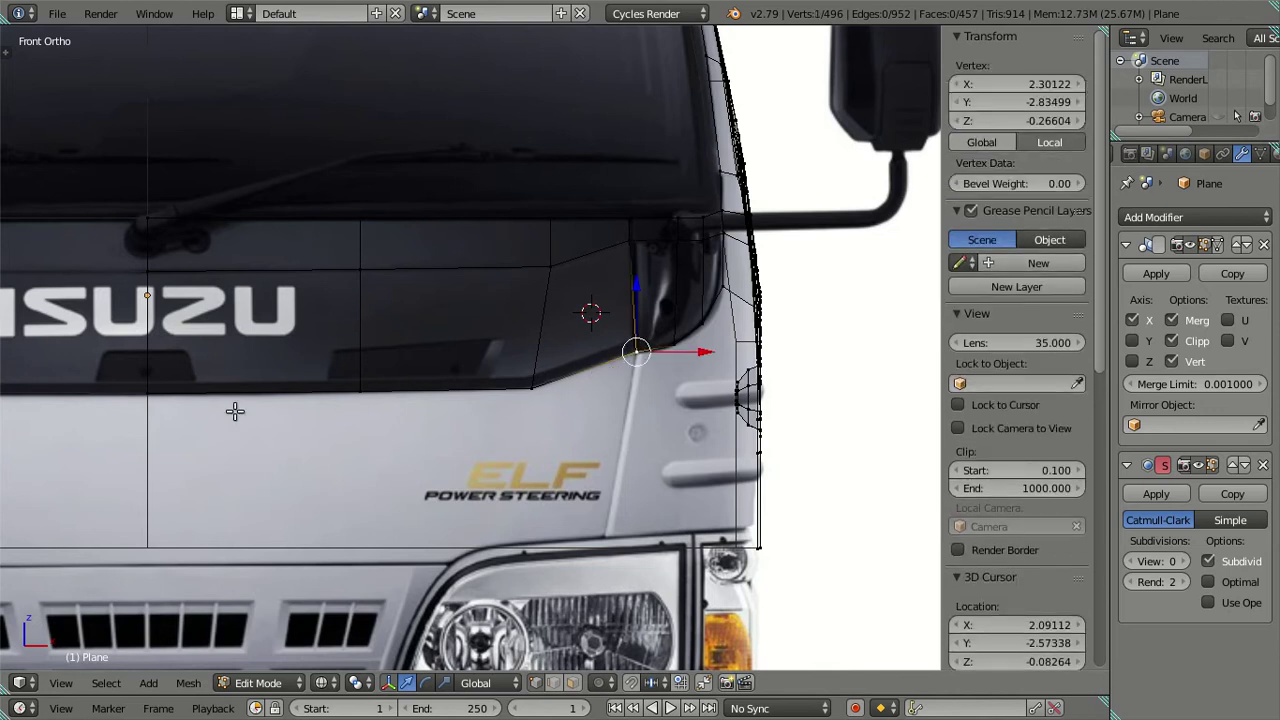
ctrl+right_click(147, 393)
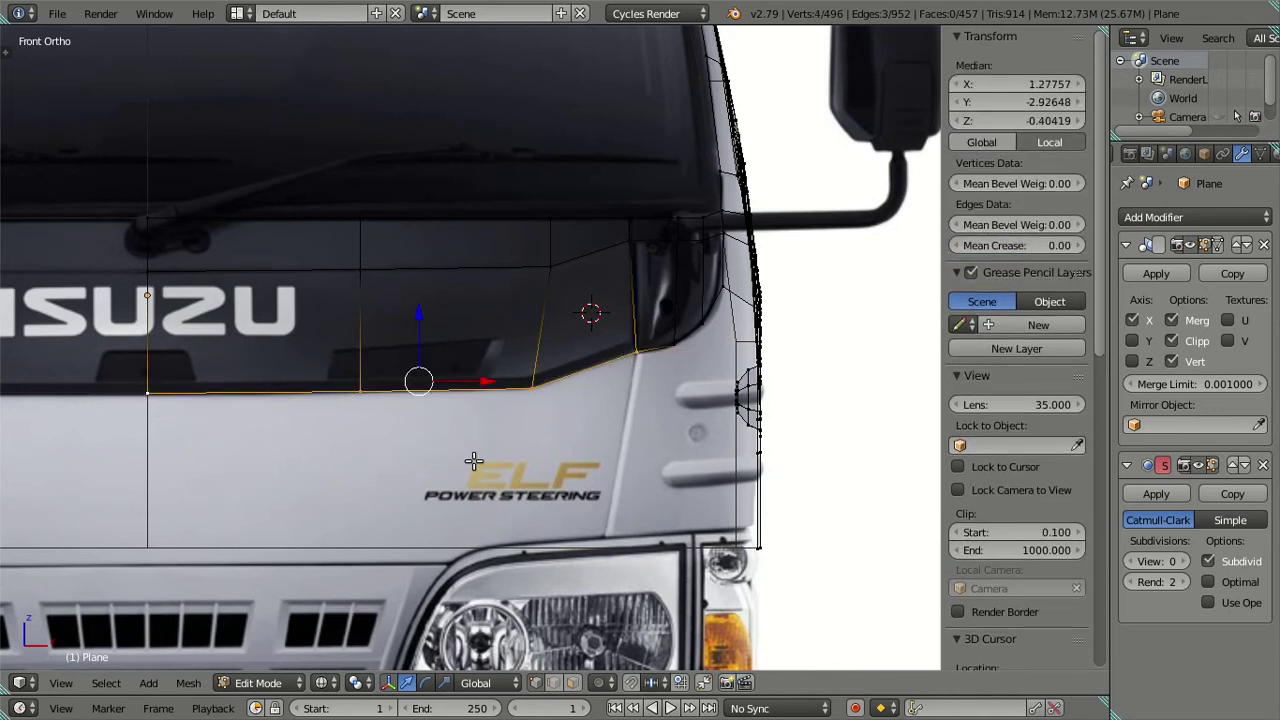
key(e)
right_click(422, 435)
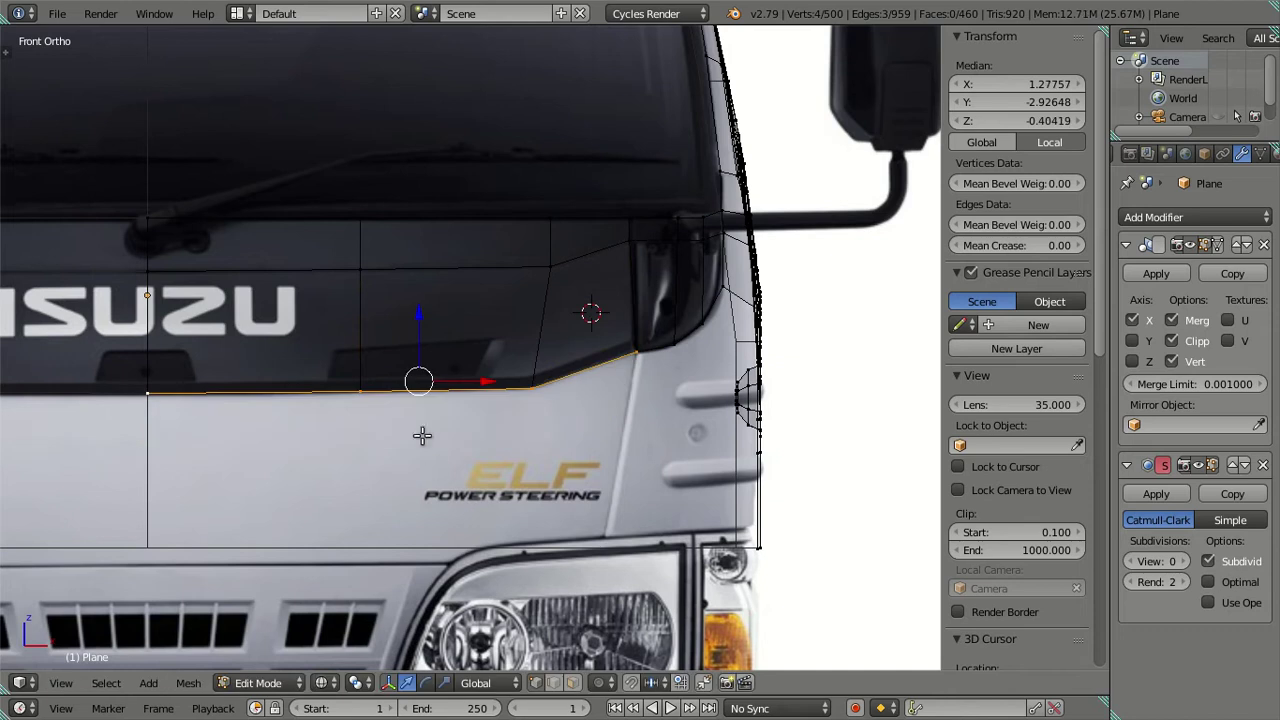
drag(421, 316, 437, 490)
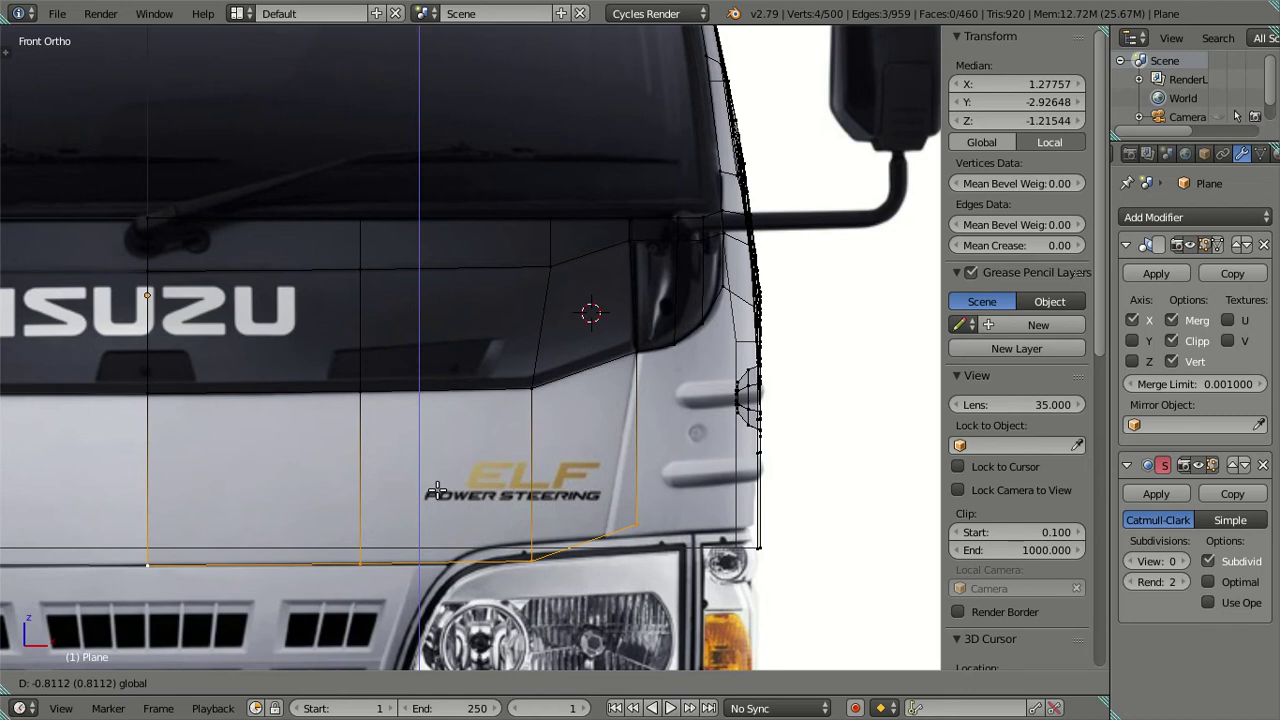
drag(437, 490, 440, 492)
Reposition the diagonal corner edge along X and Z to match the reference
shift+middle_drag(475, 499, 535, 420)
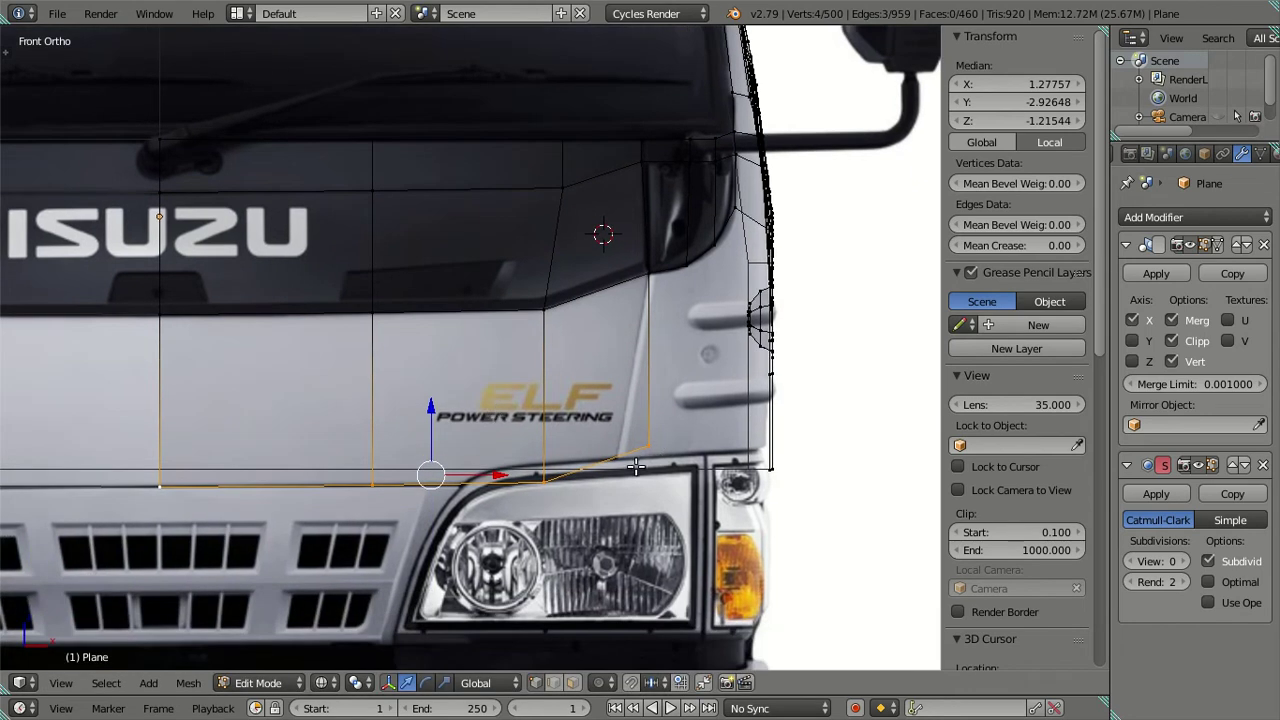
scroll(636, 467, up, 2)
click(595, 532)
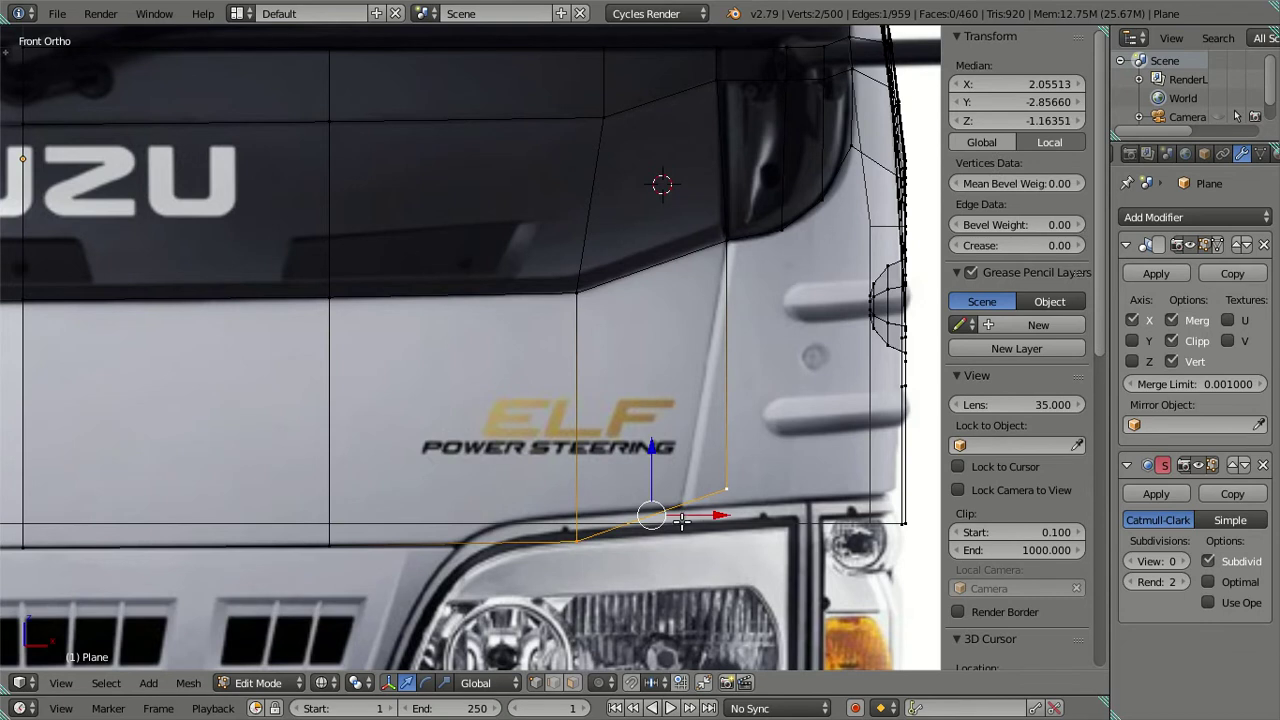
key(g)
key(x)
click(660, 518)
key(g)
key(z)
click(610, 465)
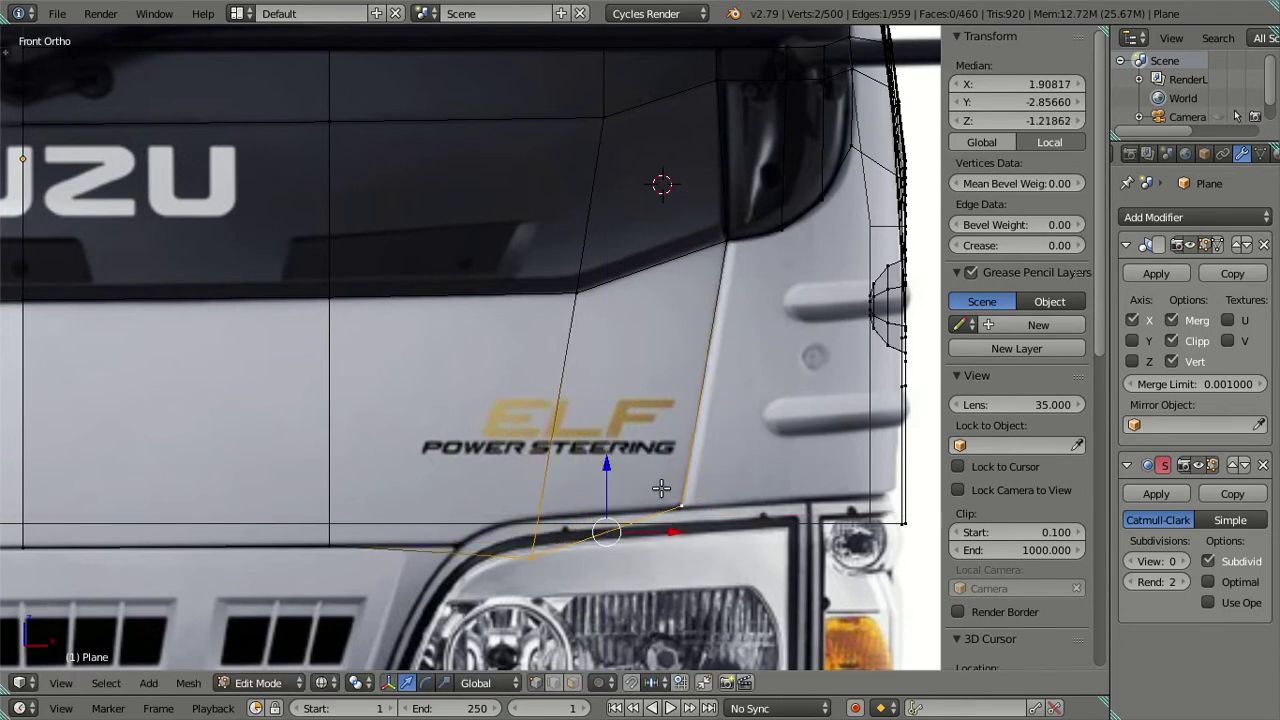
drag(673, 521, 668, 524)
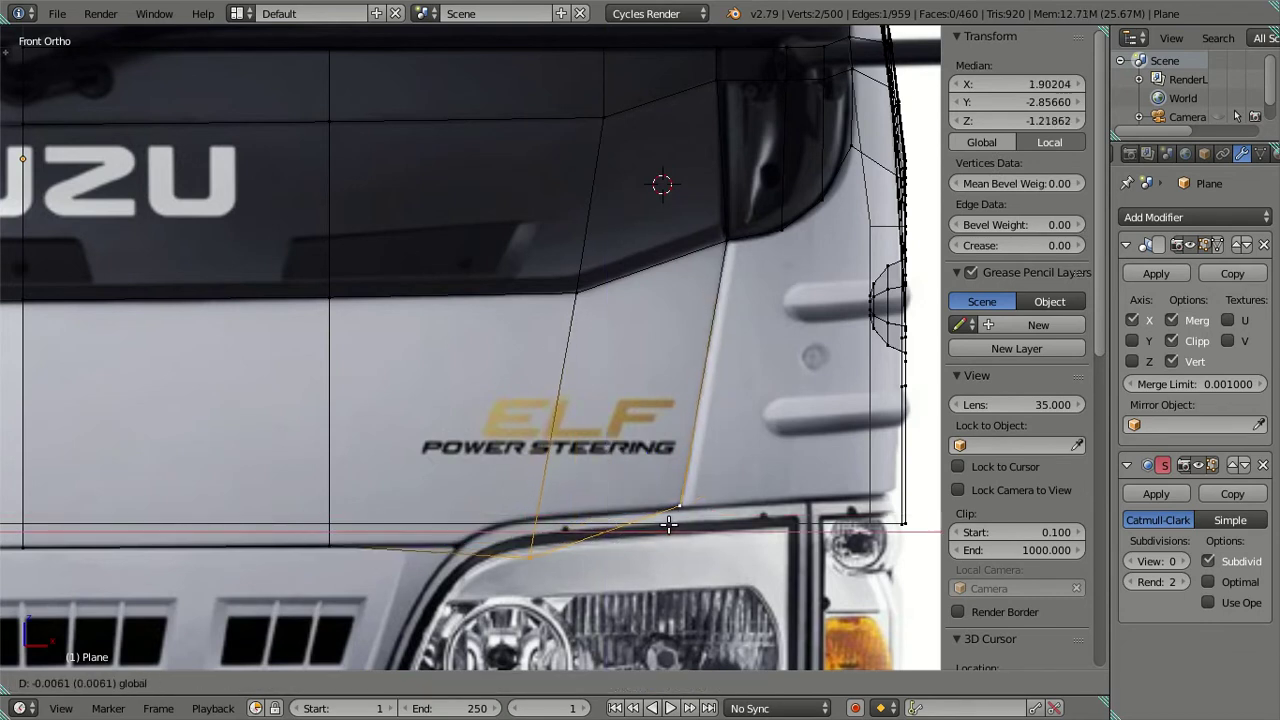
Raise the corner vertex above the headlight to follow its curve
right_click(531, 550)
click(516, 508)
drag(531, 492, 541, 452)
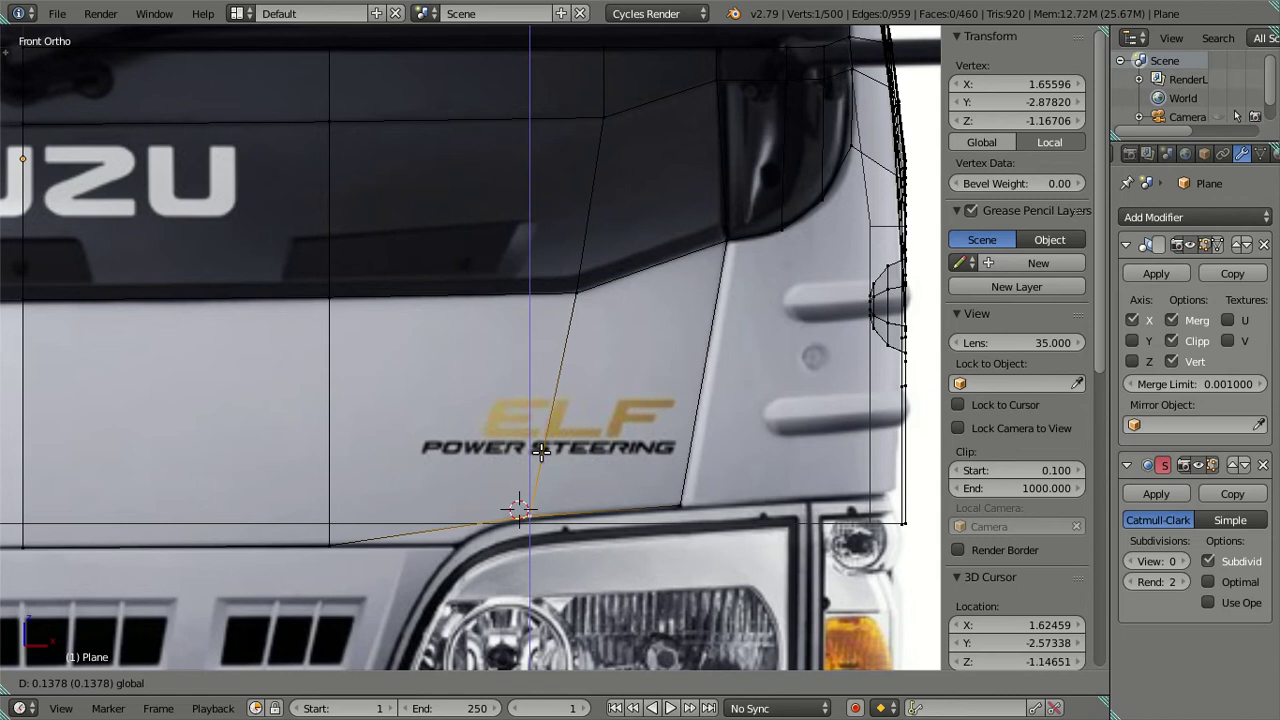
click(540, 451)
key(a)
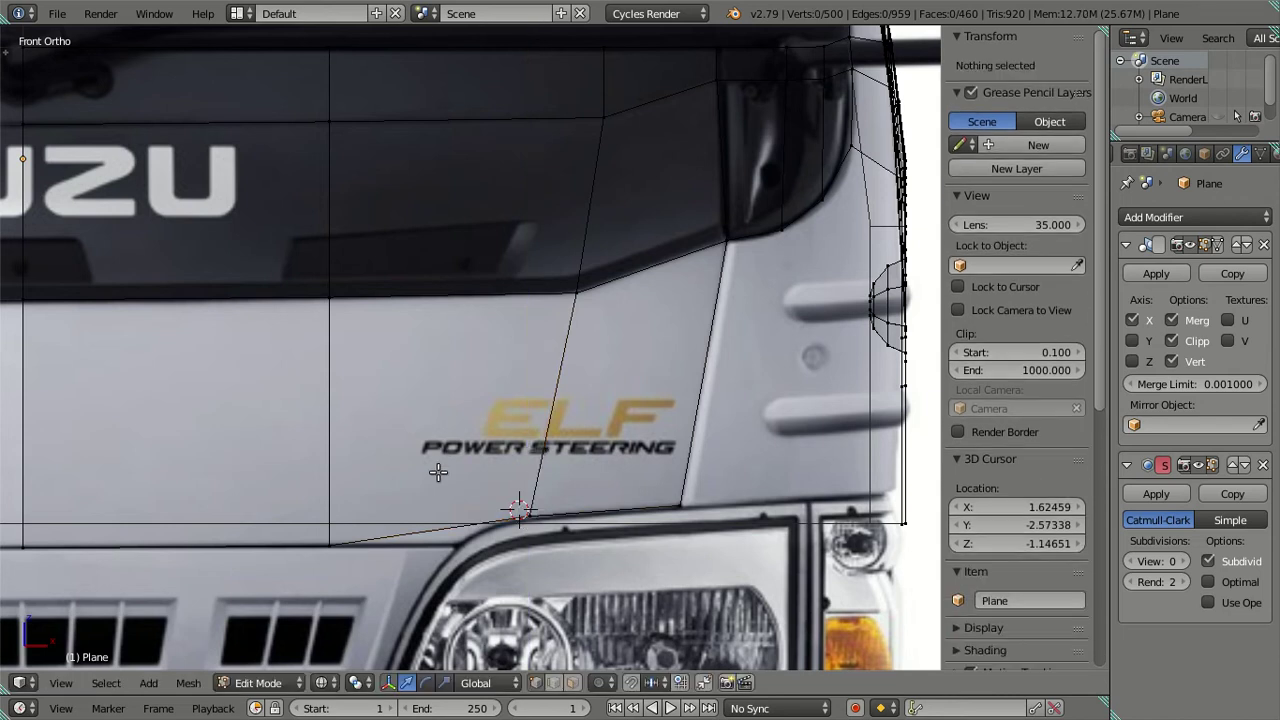
Add two vertical loop cuts across the front panel and dissolve one
key(ctrl+r)
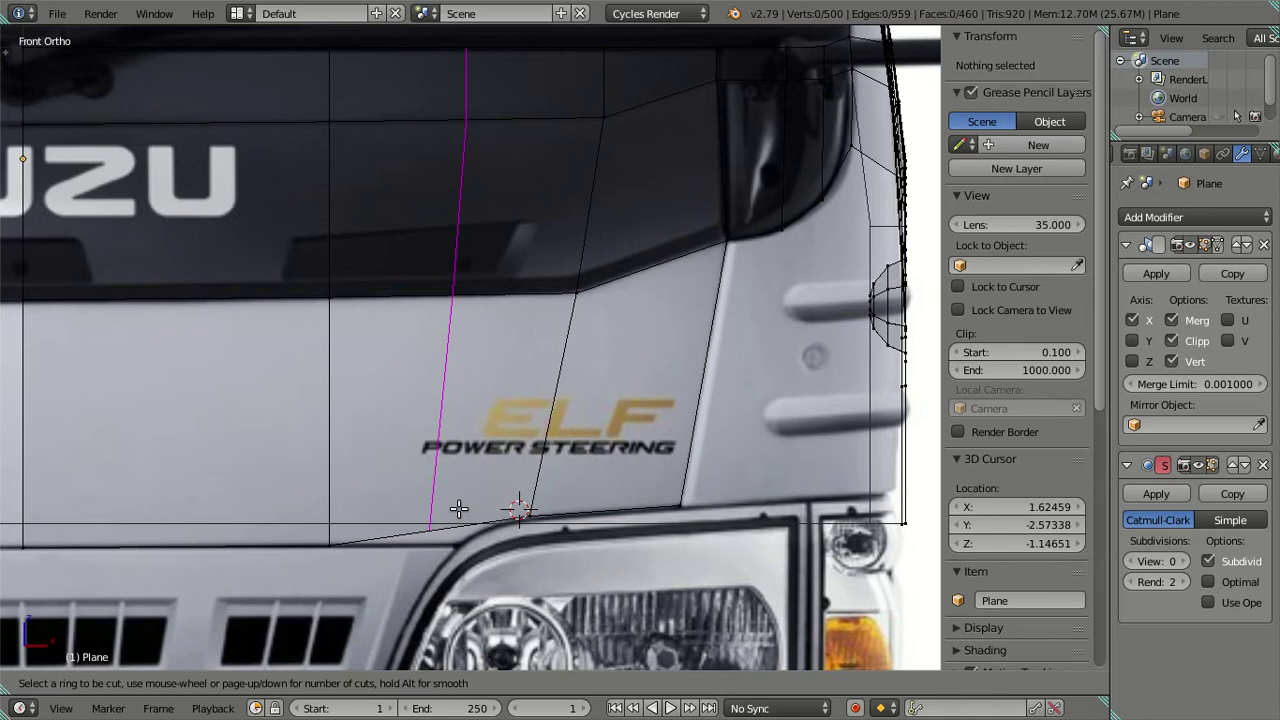
scroll(459, 508, up, 1)
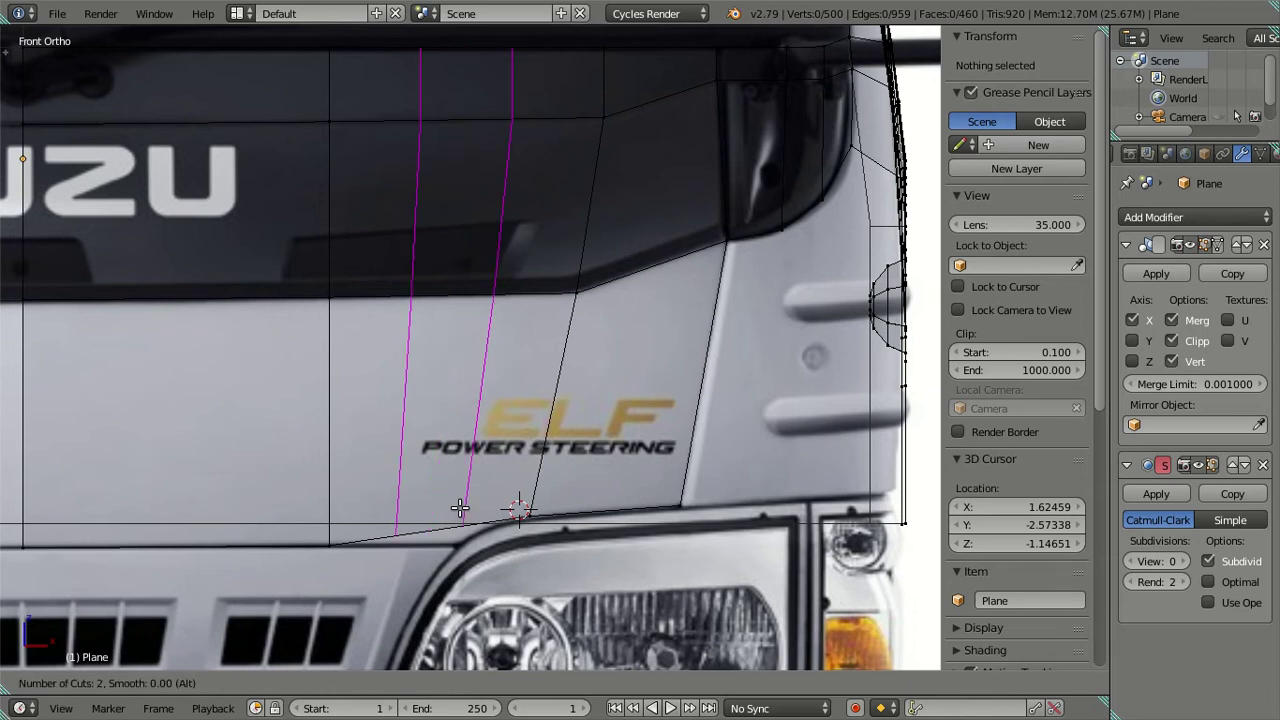
click(459, 508)
right_click(459, 508)
key(a)
alt+right_click(402, 449)
key(x)
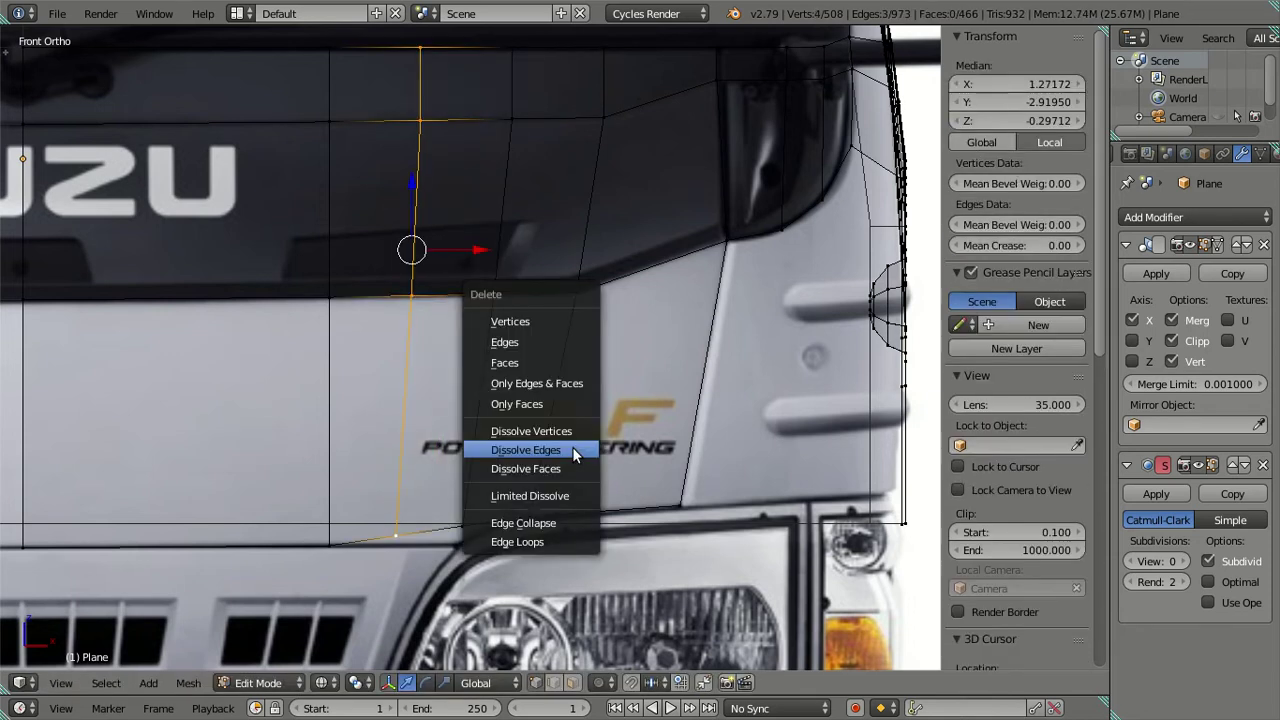
click(575, 455)
Move the remaining cut's bottom vertex onto the headlight edge along Z and X
right_click(466, 497)
key(g)
key(z)
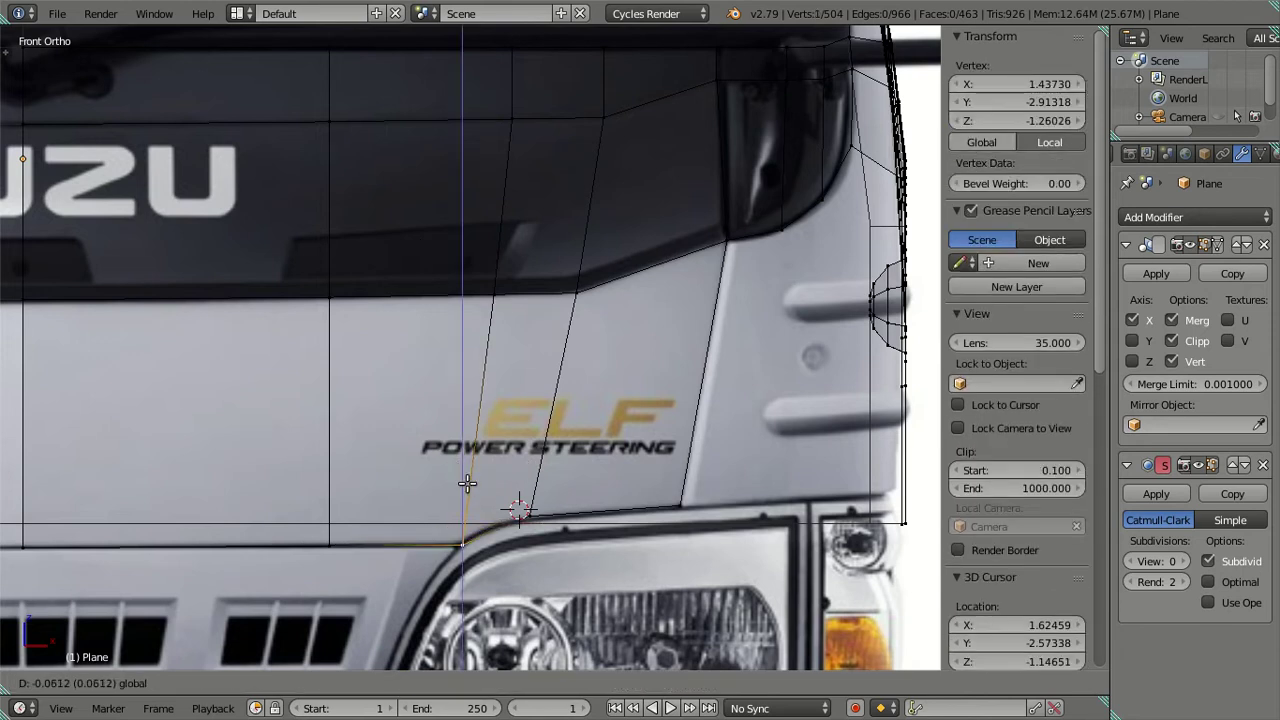
click(467, 484)
key(g)
key(x)
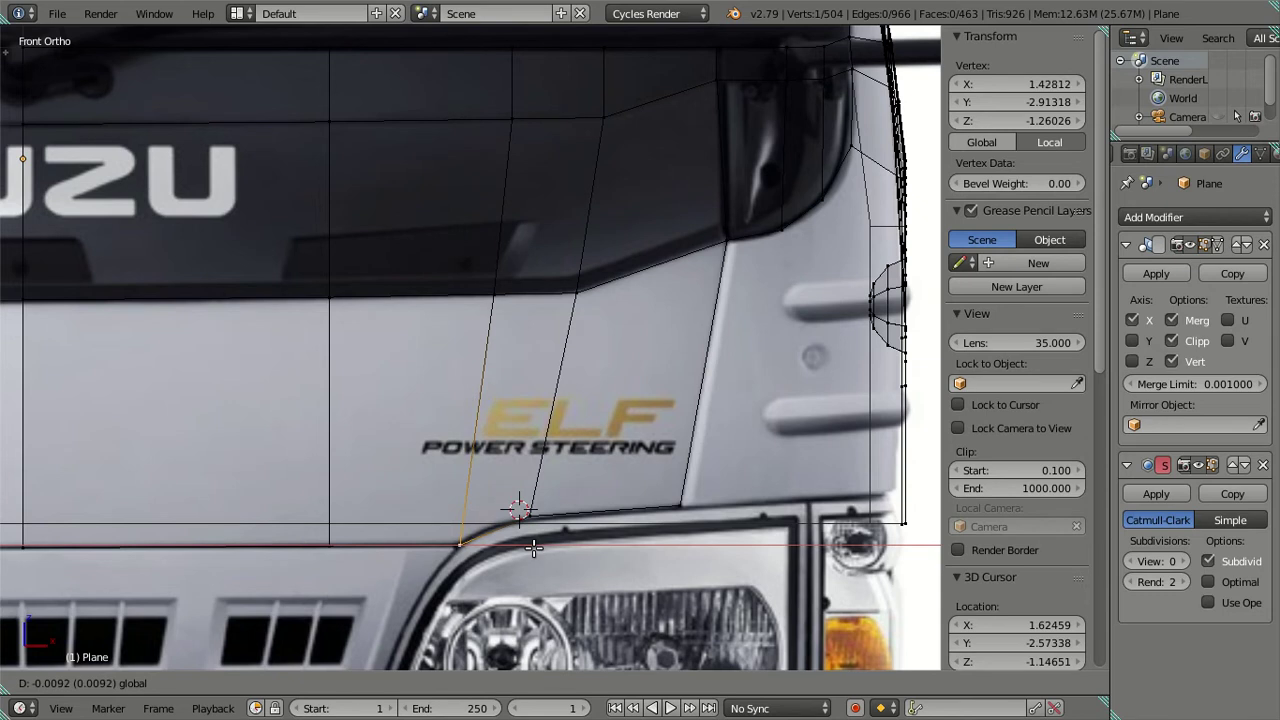
click(533, 547)
key(a)
Check the front panel shape in solid, wireframe and smoothed object views
key(z)
scroll(538, 482, up, 2)
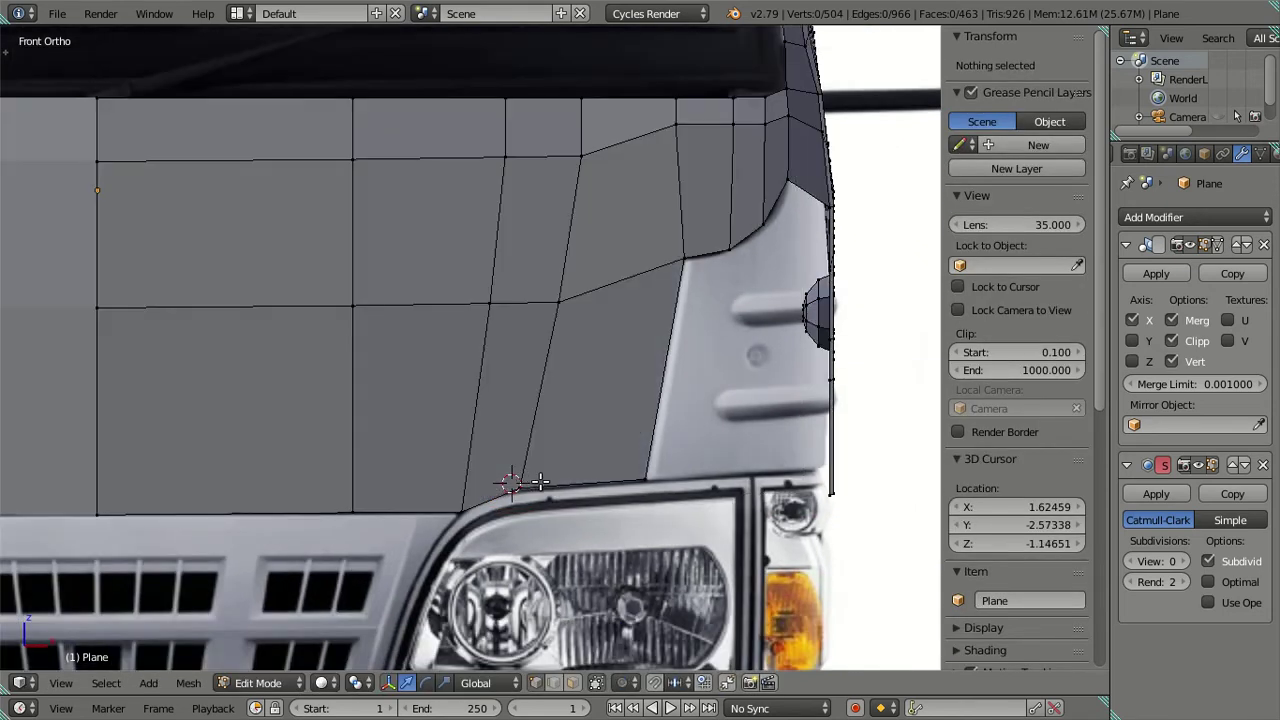
key(z)
right_click(560, 480)
key(a)
key(z)
key(z)
mouse_move(535, 407)
middle_down()
mouse_move(457, 380)
mouse_move(387, 395)
mouse_move(423, 463)
mouse_move(383, 407)
mouse_move(437, 437)
mouse_move(434, 380)
mouse_move(573, 352)
mouse_move(560, 436)
mouse_move(586, 508)
mouse_move(529, 509)
mouse_move(415, 453)
mouse_move(491, 486)
mouse_move(480, 508)
mouse_move(394, 497)
mouse_move(441, 443)
mouse_move(449, 456)
middle_up()
key(z)
key(Tab)
scroll(560, 436, down, 3)
scroll(415, 453, up, 5)
key(Tab)
Adjust the lower side corner vertex's depth along Y and preview the smoothed corner
right_click(421, 447)
shift+right_click(448, 453)
key(g)
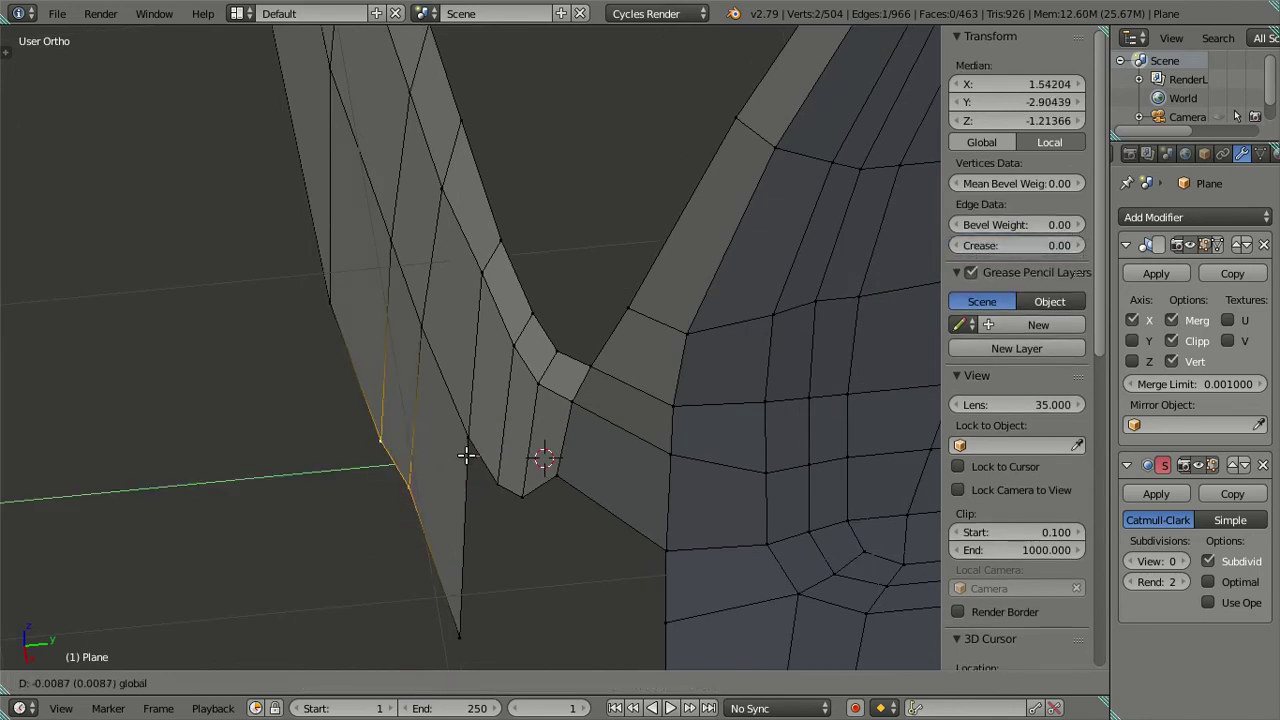
right_click(466, 455)
right_click(454, 481)
key(g)
key(y)
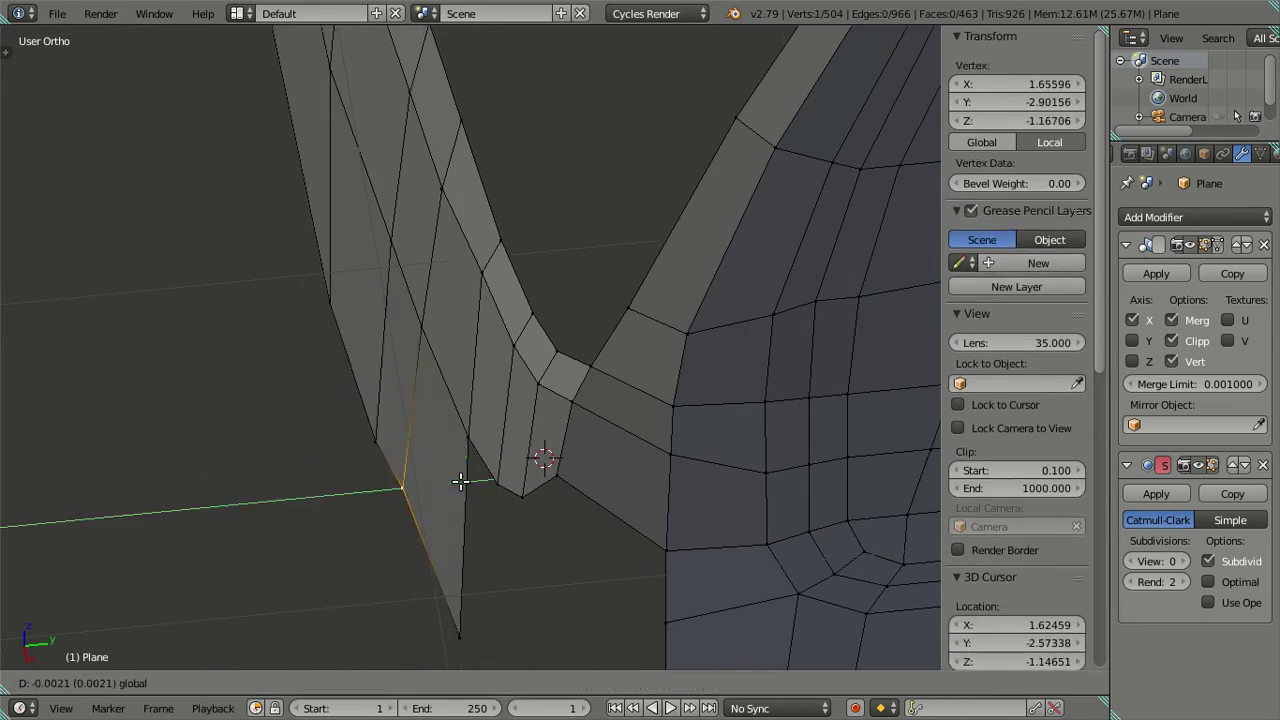
click(457, 481)
key(Tab)
mouse_move(452, 477)
middle_down()
mouse_move(551, 370)
mouse_move(690, 357)
mouse_move(690, 204)
mouse_move(646, 151)
mouse_move(623, 166)
mouse_move(491, 480)
mouse_move(466, 574)
mouse_move(540, 381)
mouse_move(437, 520)
mouse_move(474, 374)
middle_up()
key(Tab)
Pick vertices along the front panel's lower edge using the front and camera views
key(KP_1)
mouse_move(623, 380)
shift+middle_down()
mouse_move(677, 400)
mouse_move(563, 351)
shift+middle_up()
right_click(562, 350)
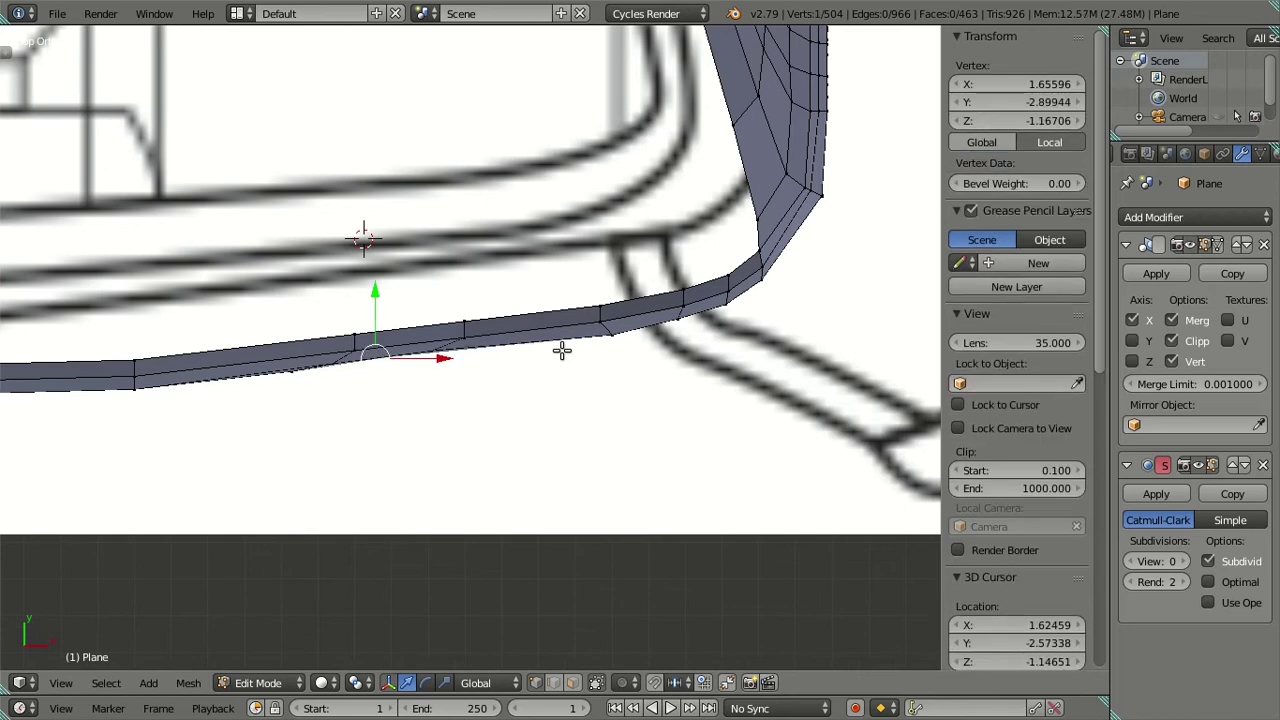
shift+right_click(562, 350)
key(a)
scroll(394, 431, up, 2)
middle_drag(394, 431, 388, 316)
mouse_move(396, 362)
middle_down()
mouse_move(383, 394)
mouse_move(371, 380)
mouse_move(466, 360)
middle_up()
key(KP_0)
scroll(474, 359, up, 2)
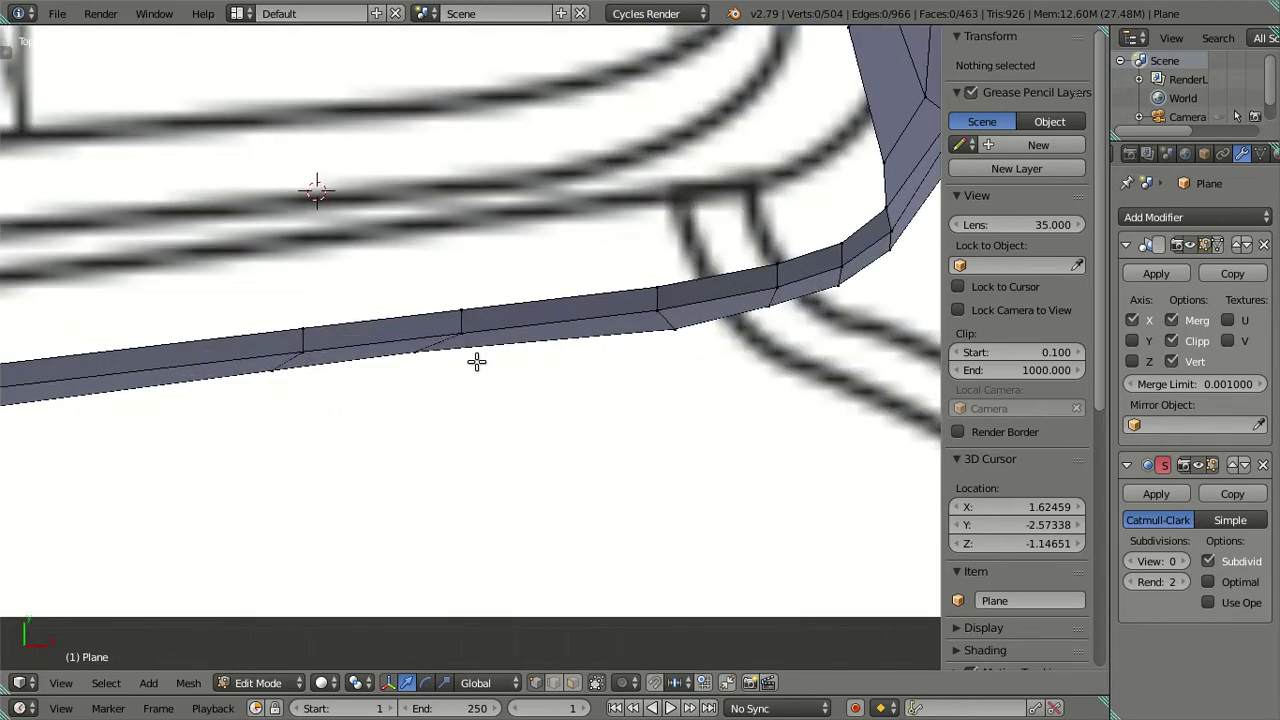
key(KP_0)
key(a)
key(a)
right_click(410, 213)
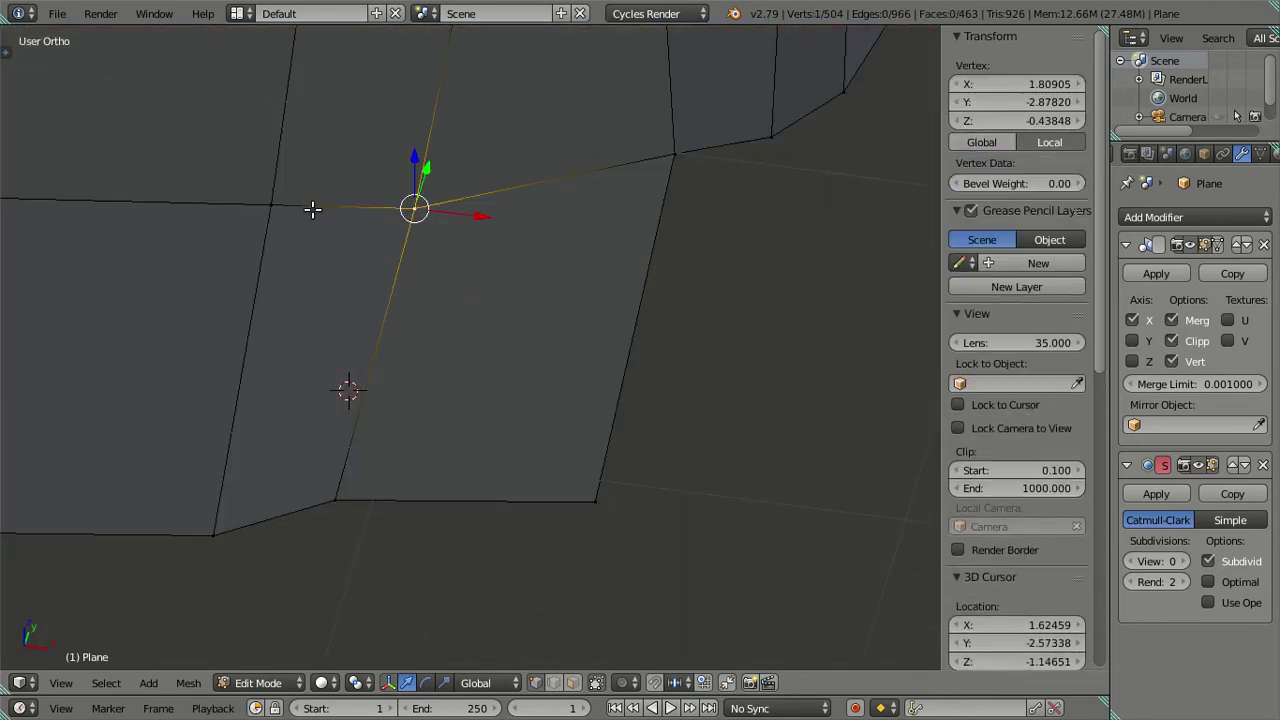
shift+right_click(271, 205)
shift+right_click(213, 535)
shift+right_click(335, 499)
Add one more lower-edge vertex and slide the selected vertices along Y
scroll(380, 468, down, 3)
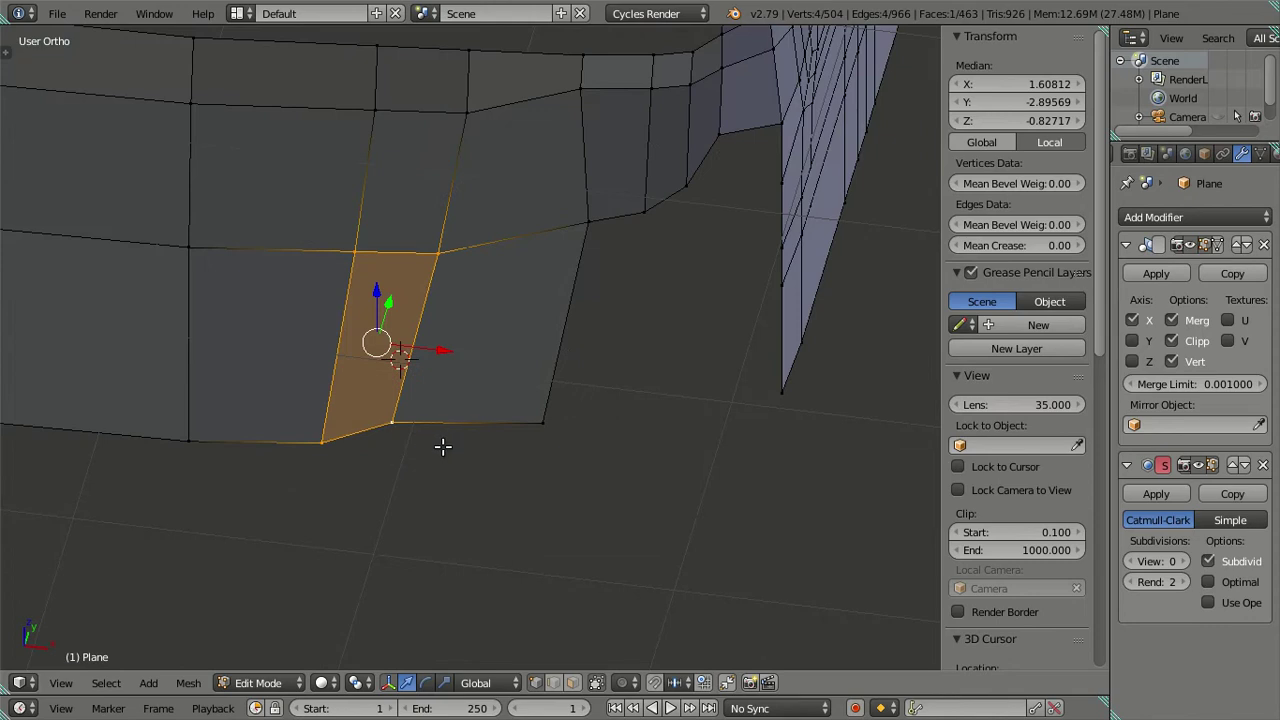
key(KP_1)
scroll(441, 455, up, 2)
mouse_move(423, 447)
middle_down()
mouse_move(414, 431)
mouse_move(605, 425)
middle_up()
shift+right_click(760, 326)
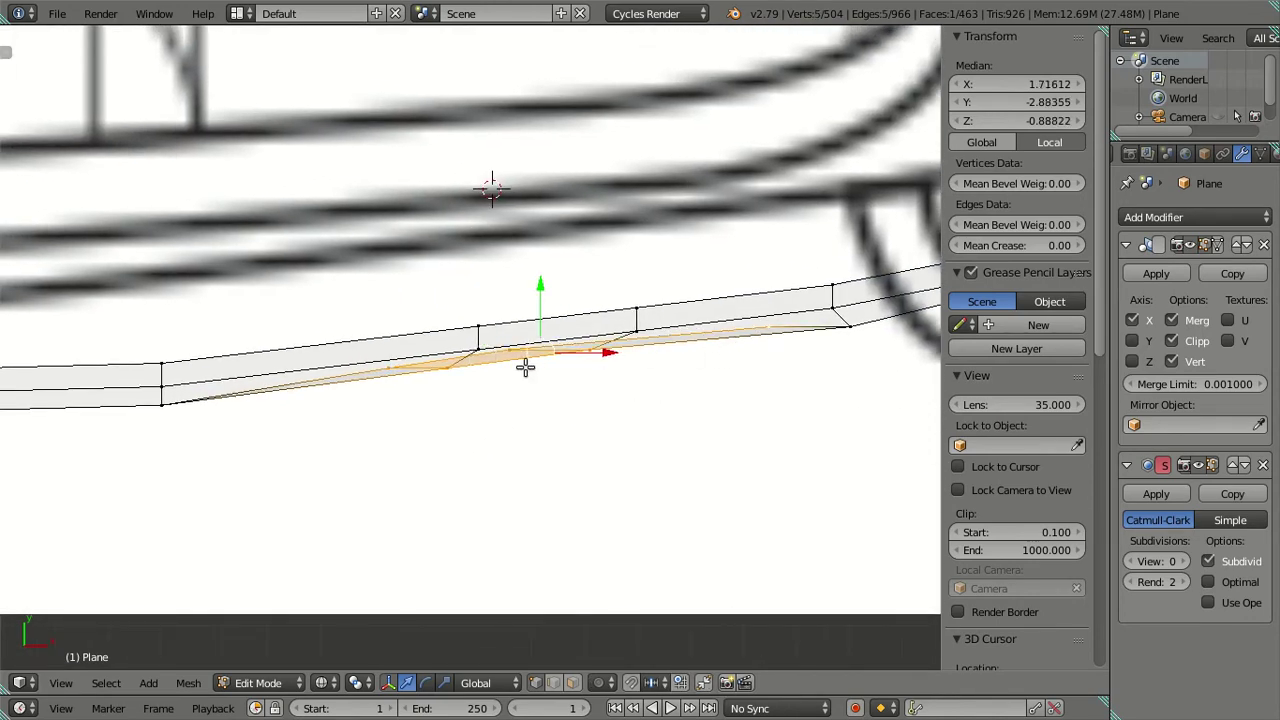
key(g)
key(y)
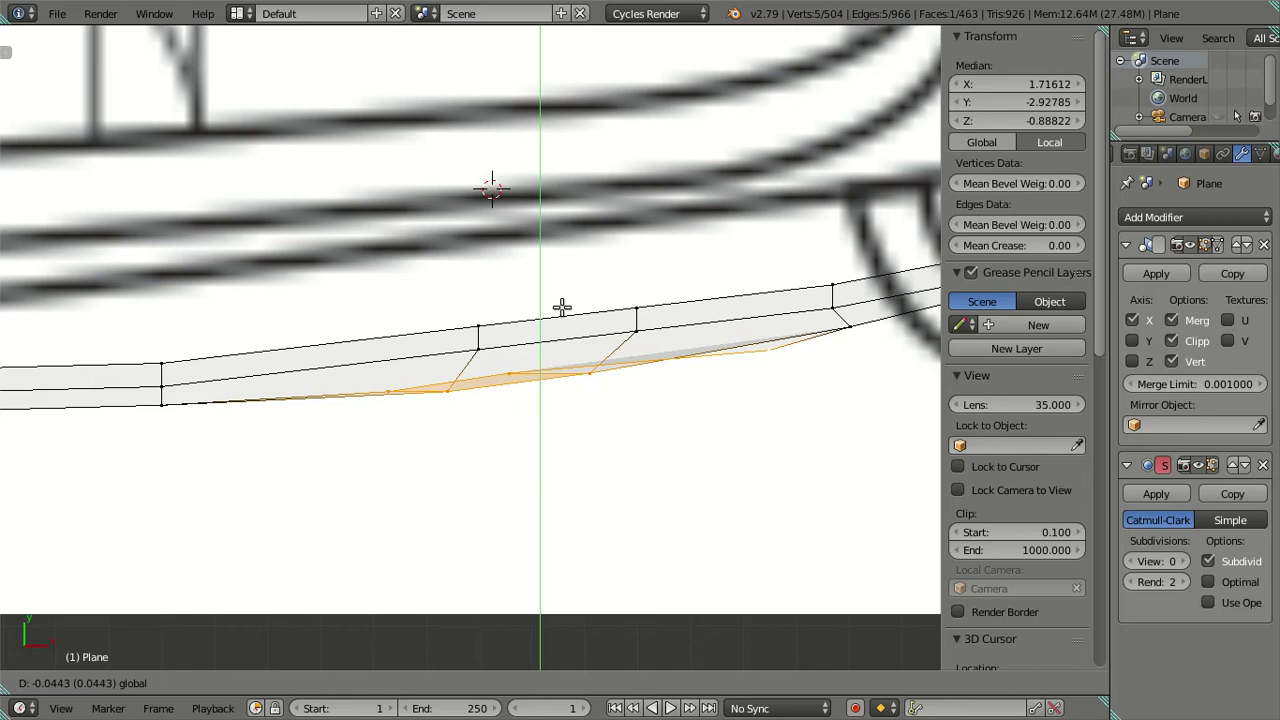
click(562, 307)
In top view, try moving one lower-edge vertex, then cancel and clear the selection
key(KP_5)
key(KP_5)
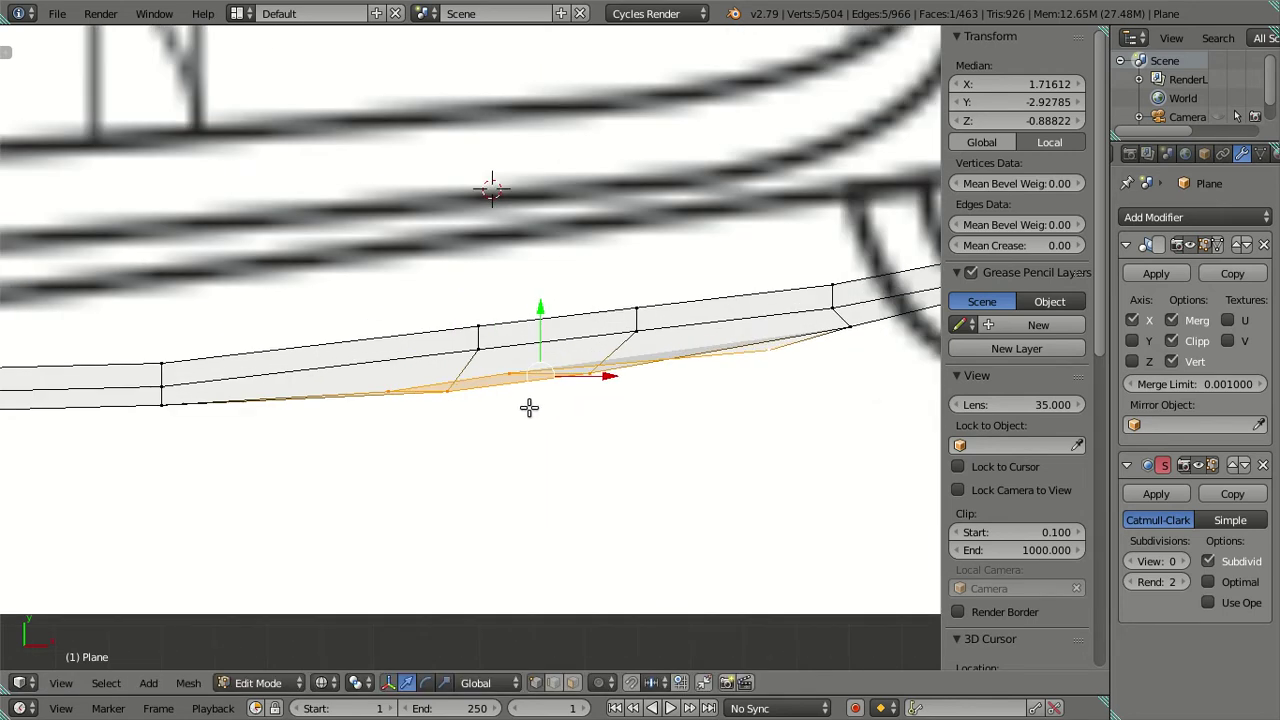
key(KP_5)
right_click(417, 391)
right_click(403, 383)
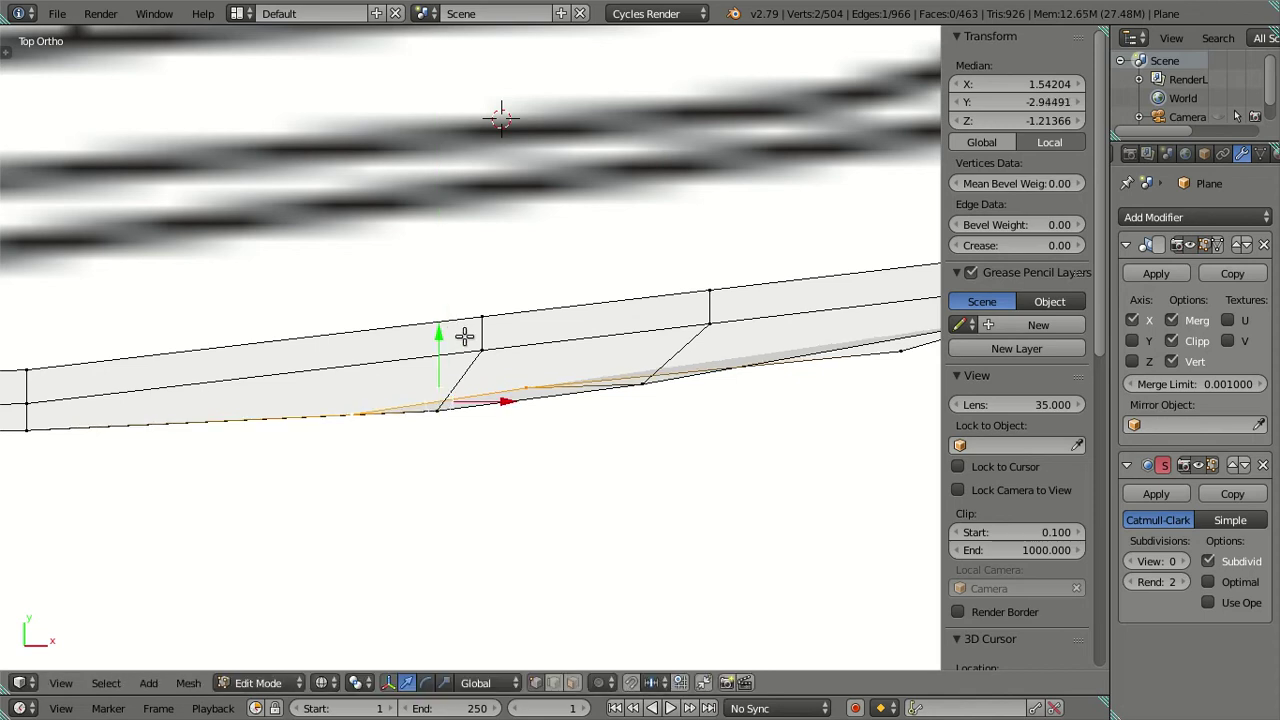
right_click(517, 366)
key(g)
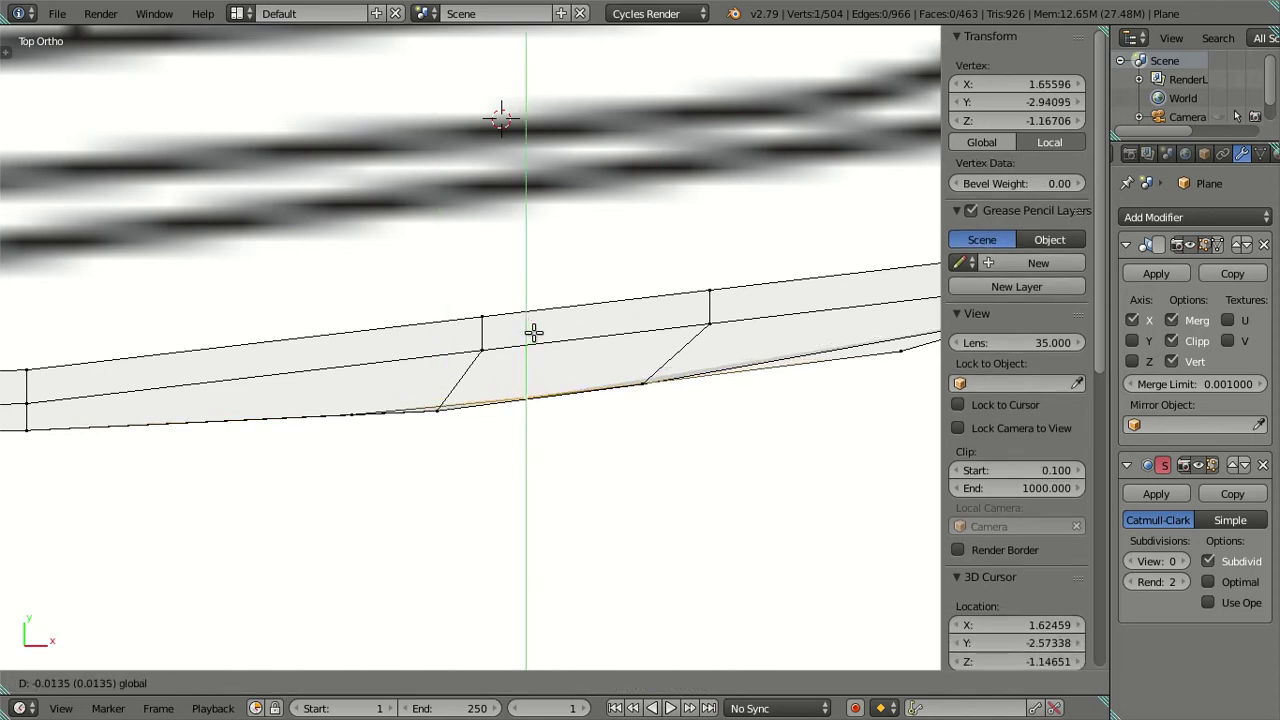
key(Escape)
key(KP_5)
key(a)
Slide a vertex further right and a lower-strip edge along Y to follow the outline
right_click(771, 352)
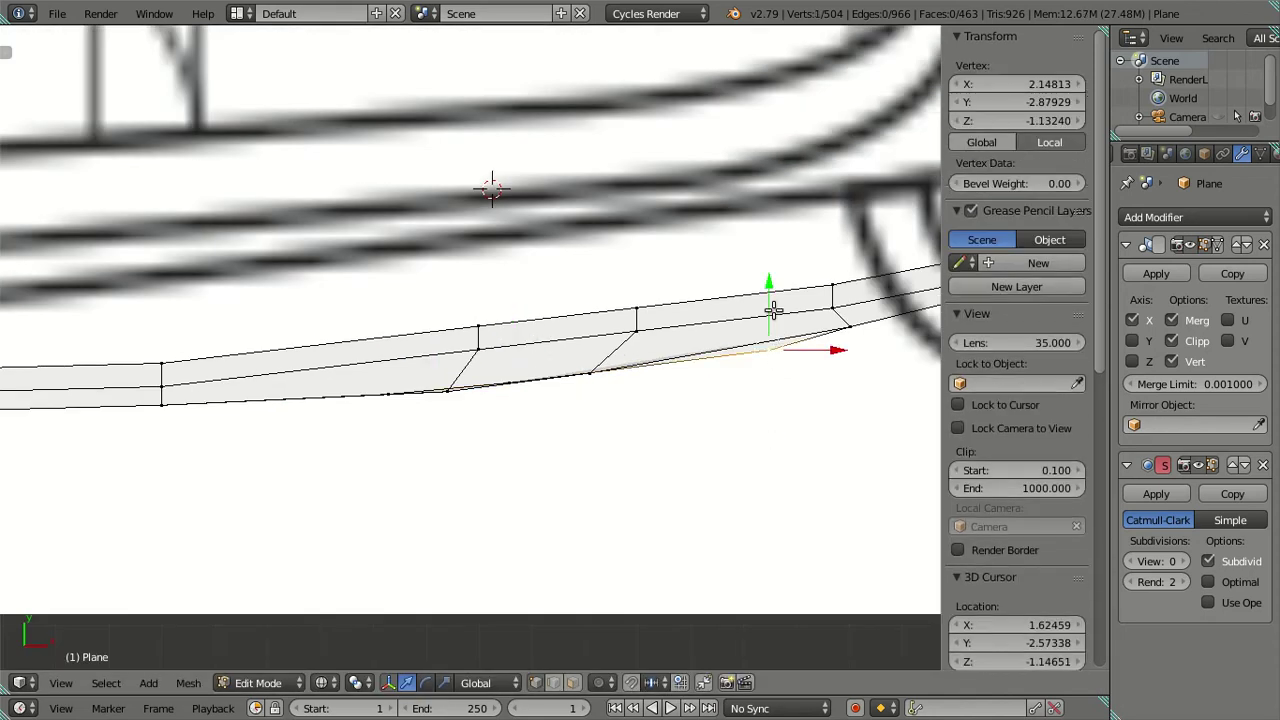
key(g)
key(y)
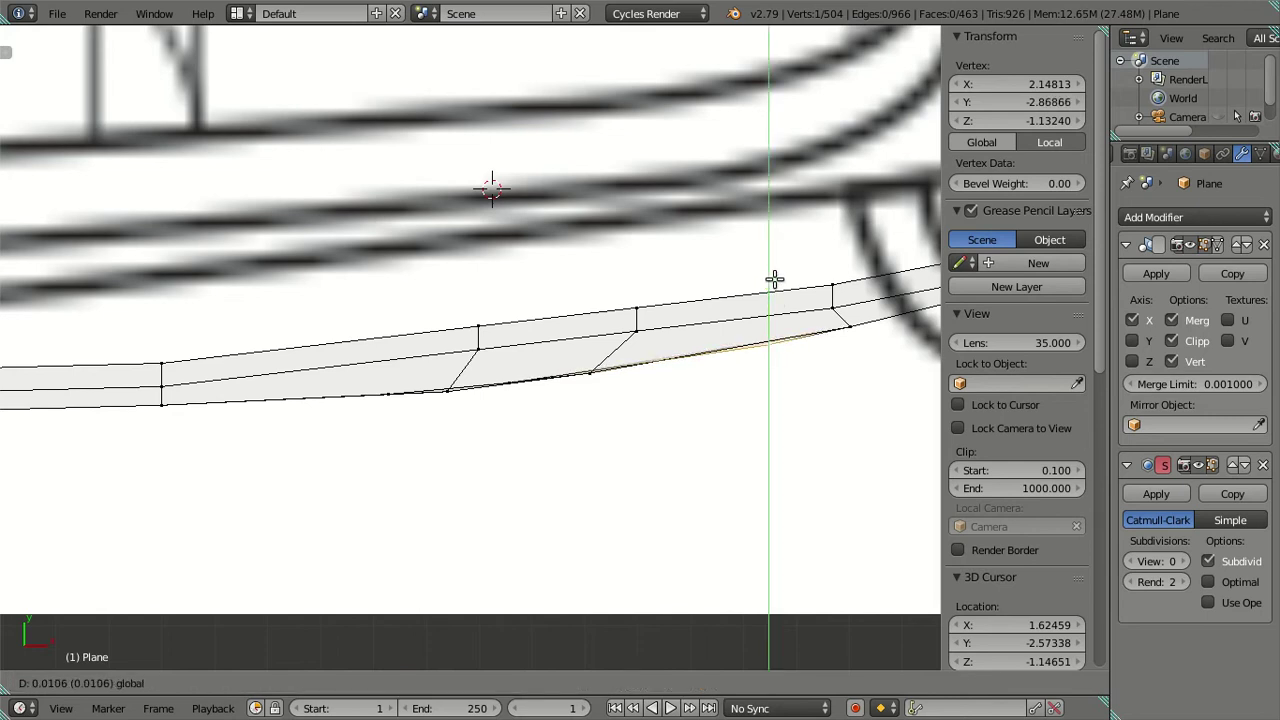
click(774, 280)
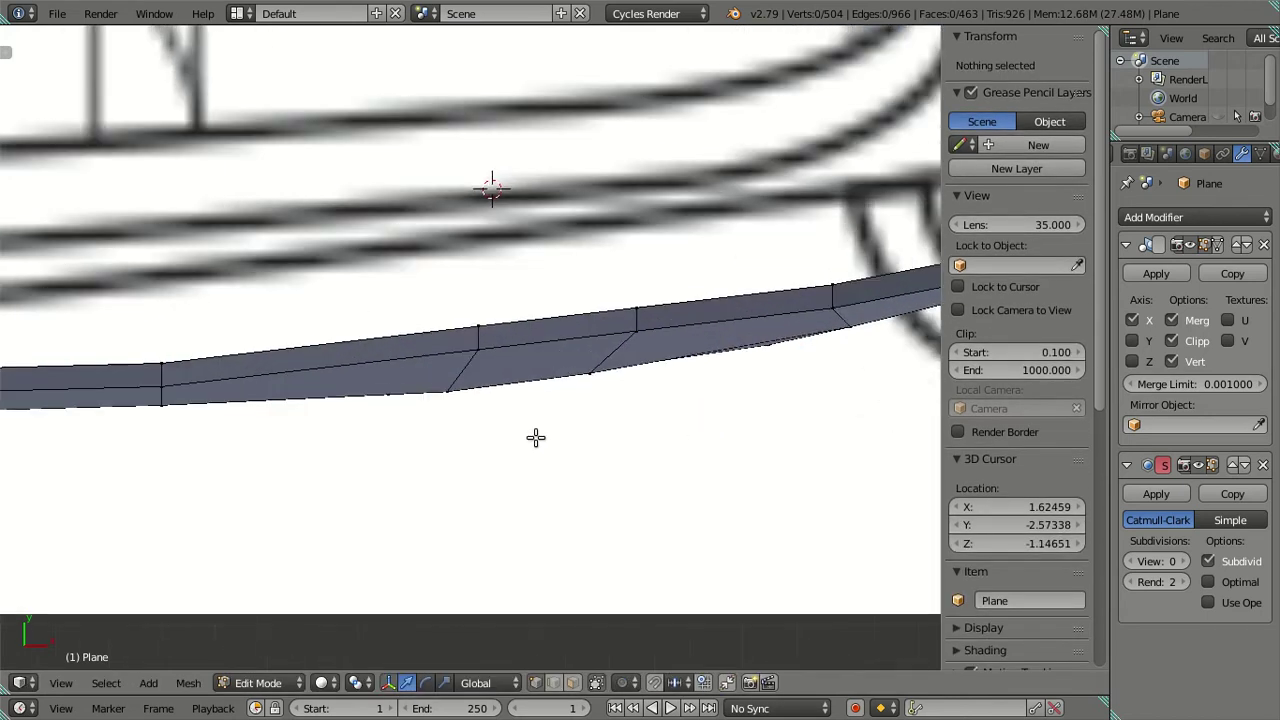
key(a)
right_click(452, 392)
key(KP_7)
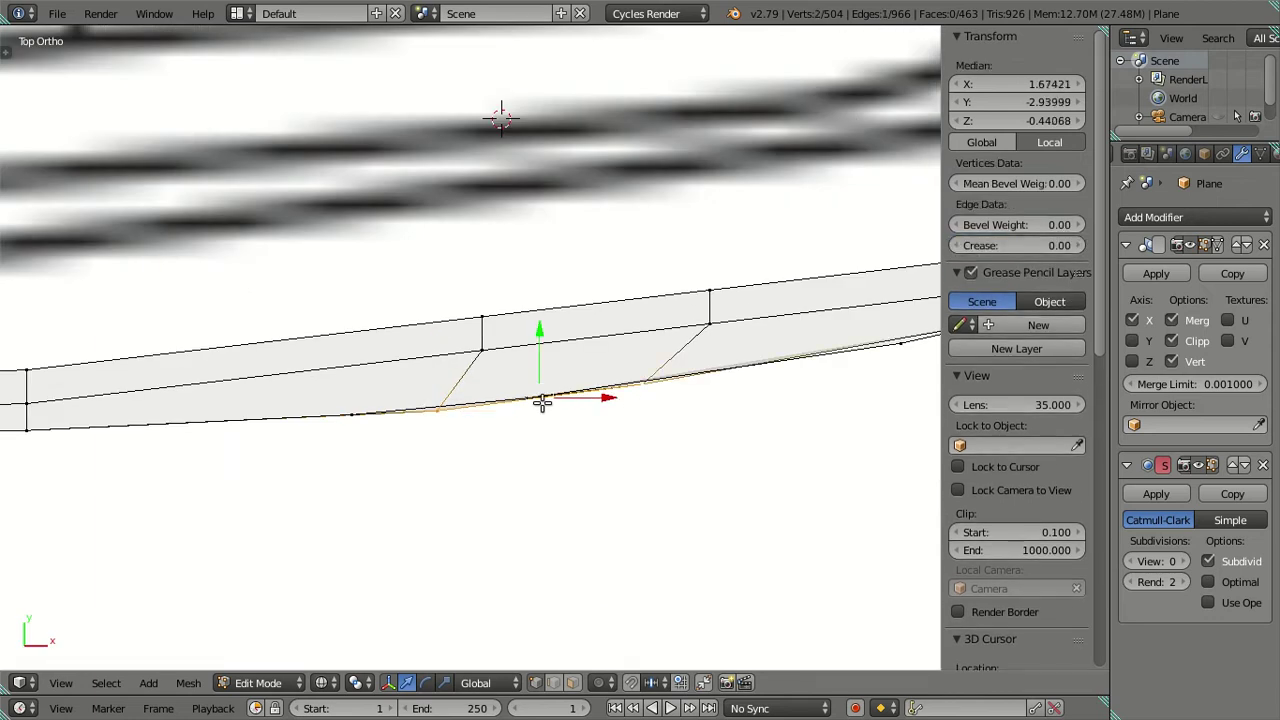
click(521, 338)
key(g)
key(y)
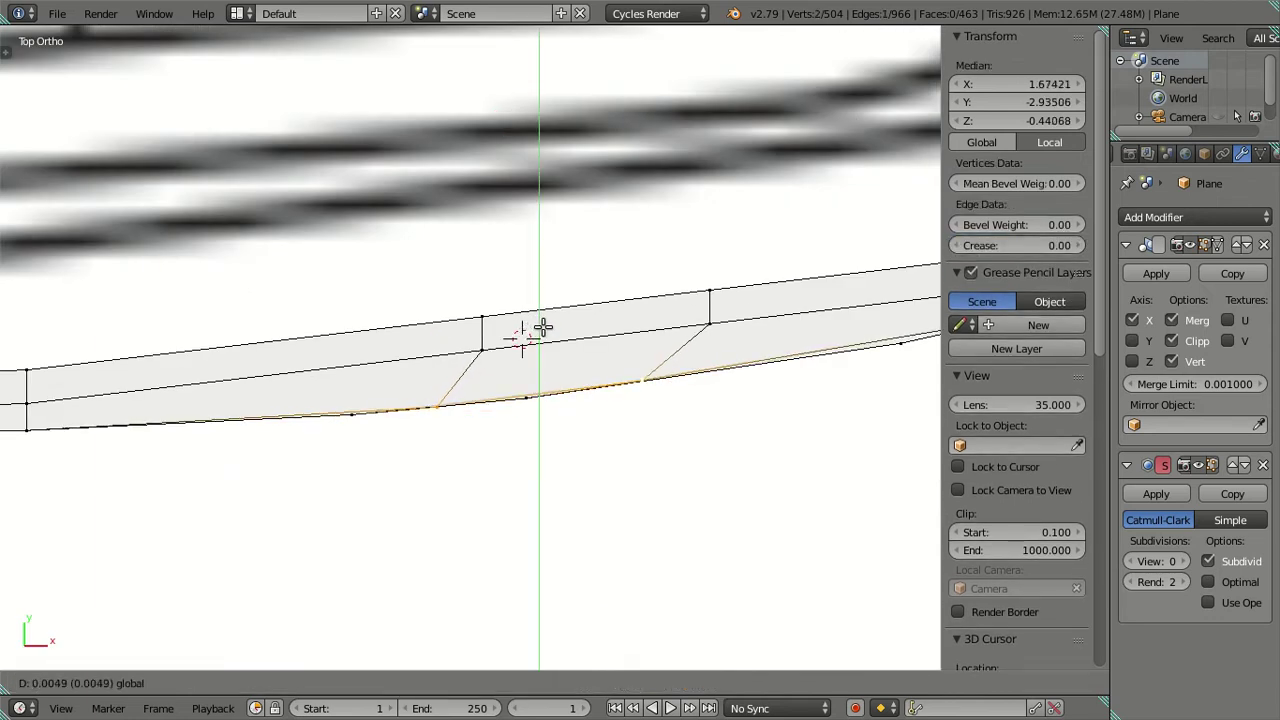
click(544, 332)
key(a)
Check the curve at an angle, then slide three strip faces along Y in top view
scroll(569, 358, down, 3)
mouse_move(708, 443)
middle_down()
mouse_move(590, 483)
mouse_move(647, 474)
middle_up()
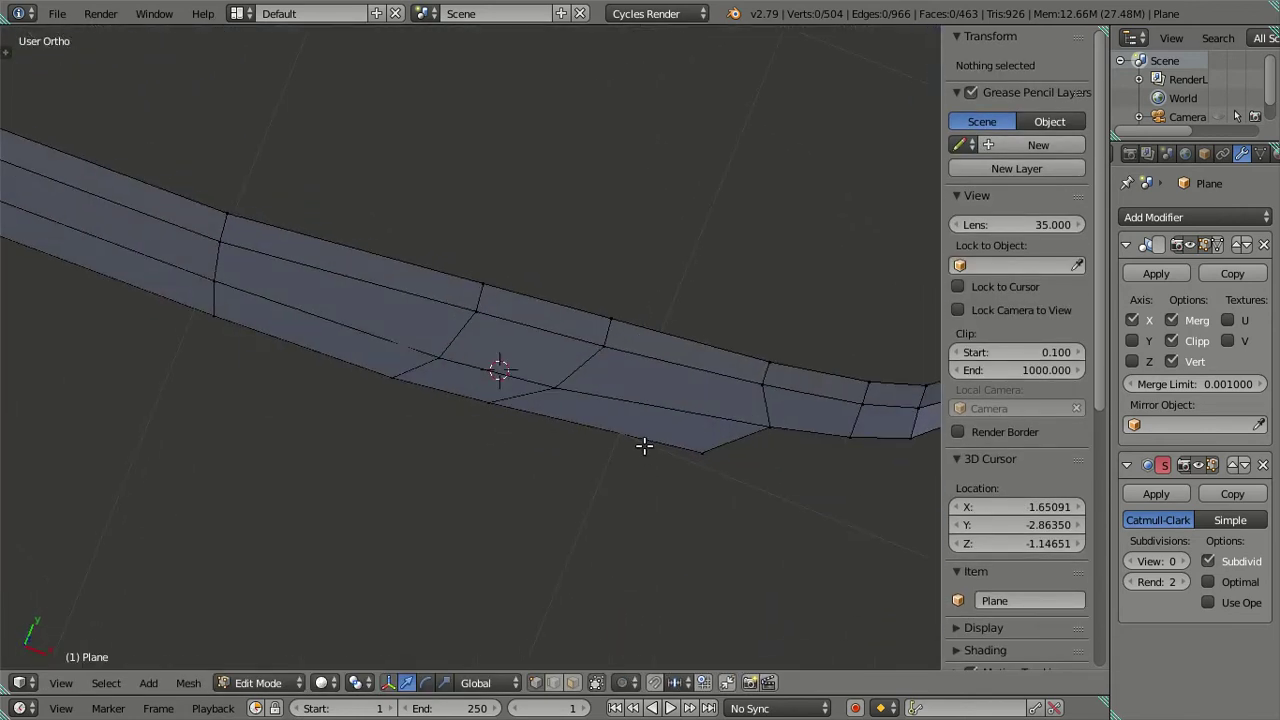
key(KP_7)
scroll(574, 390, down, 2)
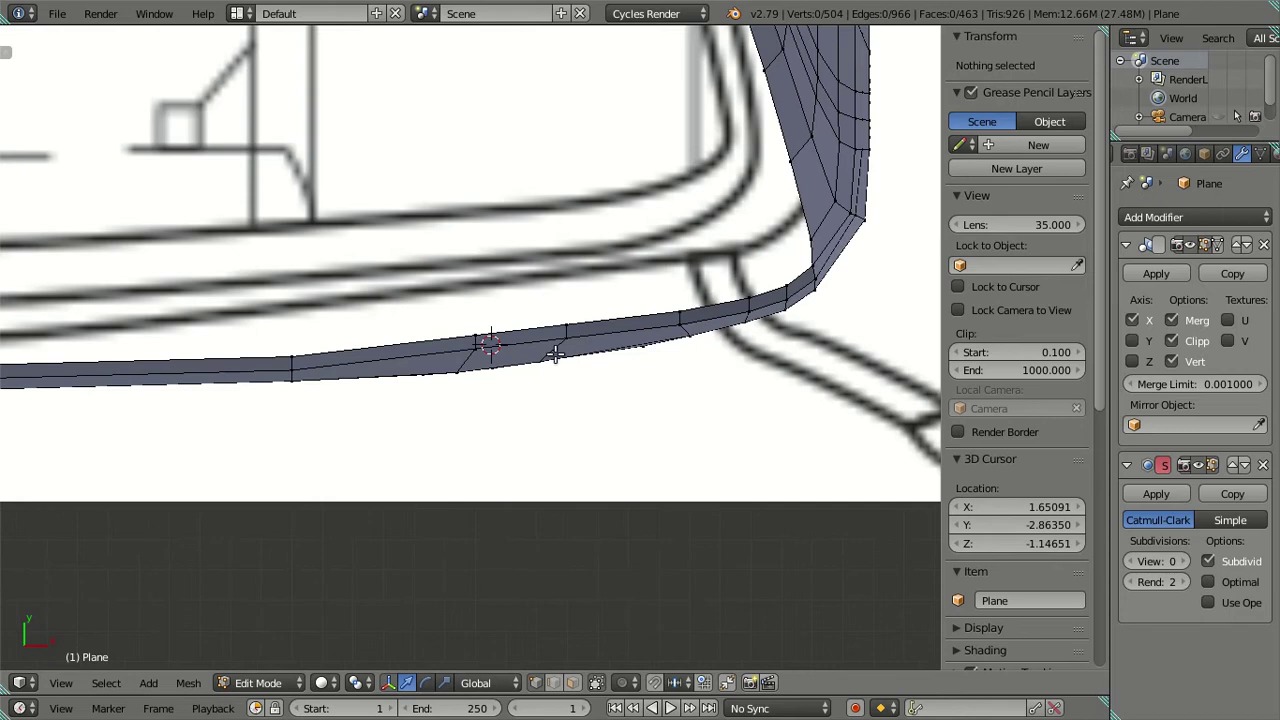
scroll(554, 354, up, 2)
click(606, 330)
click(568, 325)
click(540, 322)
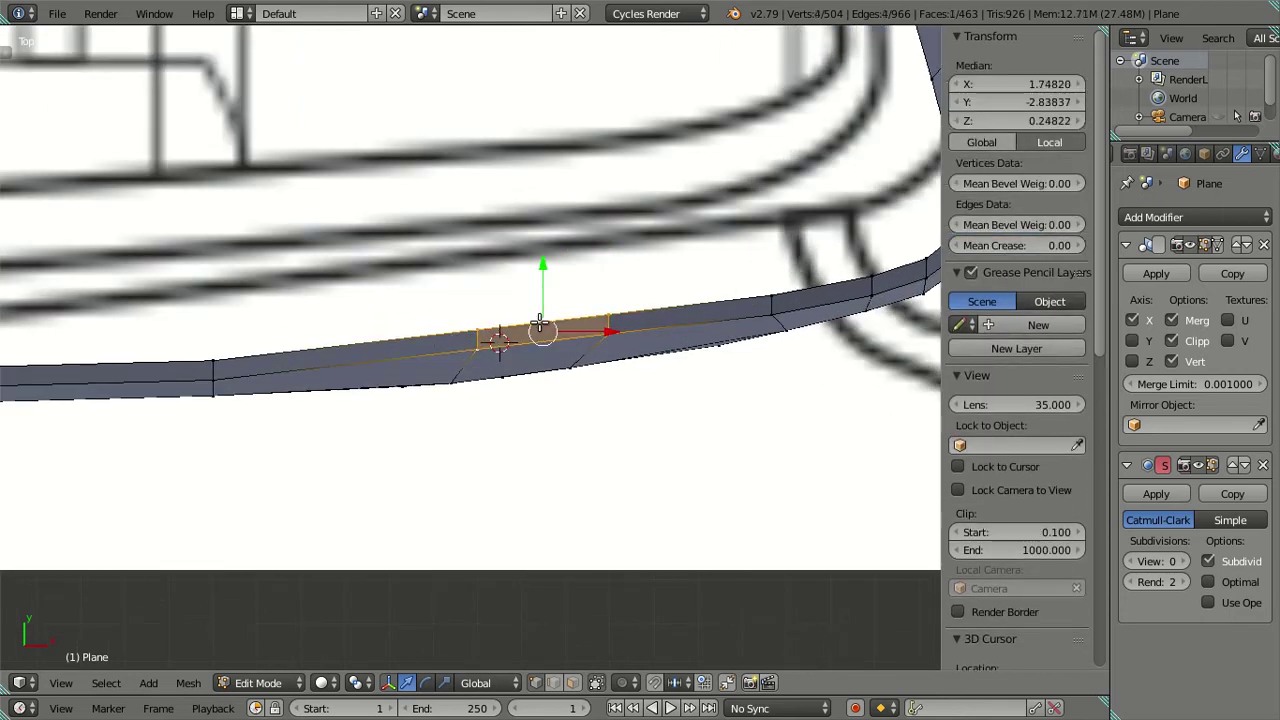
drag(543, 268, 549, 278)
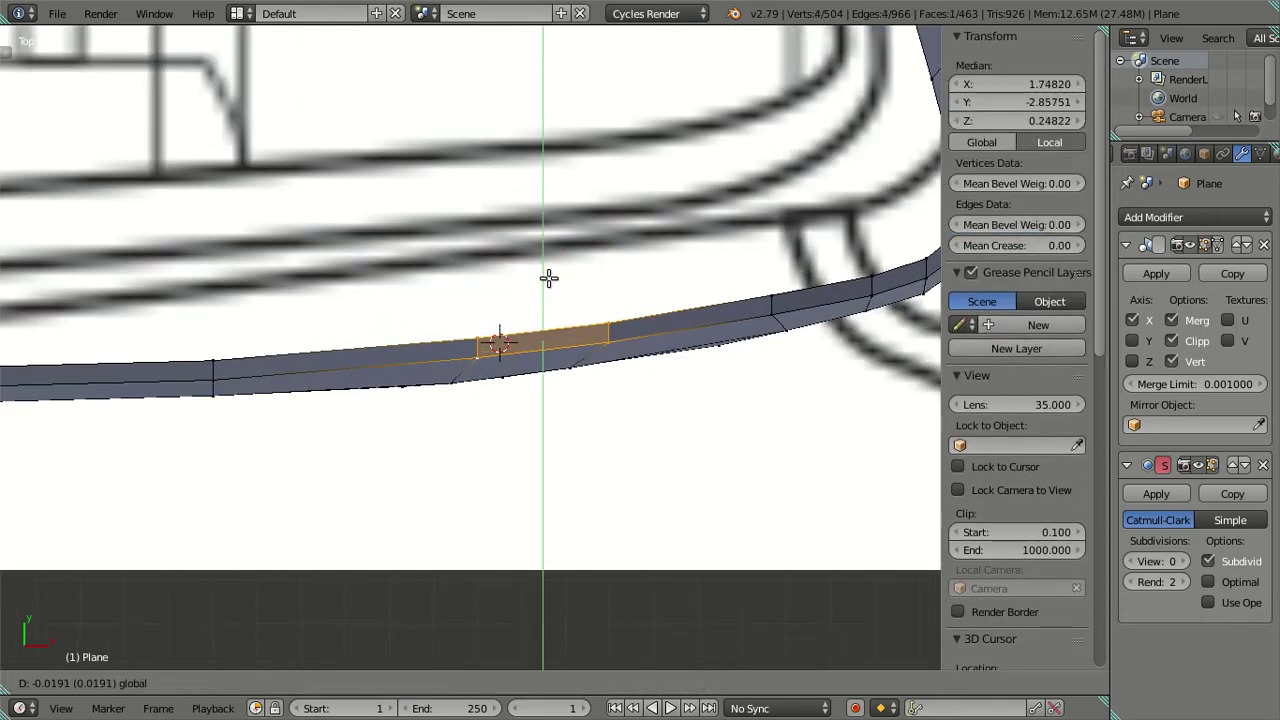
Move the edge near the strip's rounded corner onto the outline, then review it in wireframe
drag(550, 278, 551, 278)
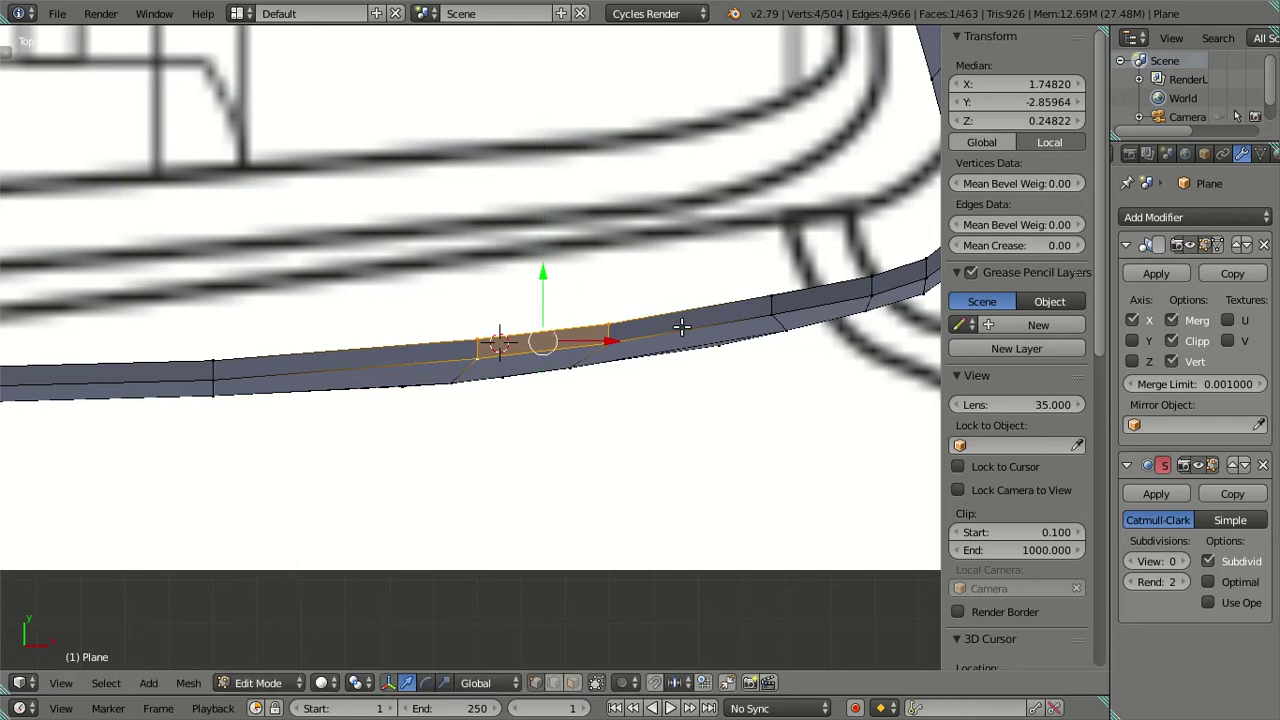
shift+middle_drag(683, 326, 700, 354)
right_click(706, 360)
shift+right_click(706, 365)
drag(700, 305, 714, 298)
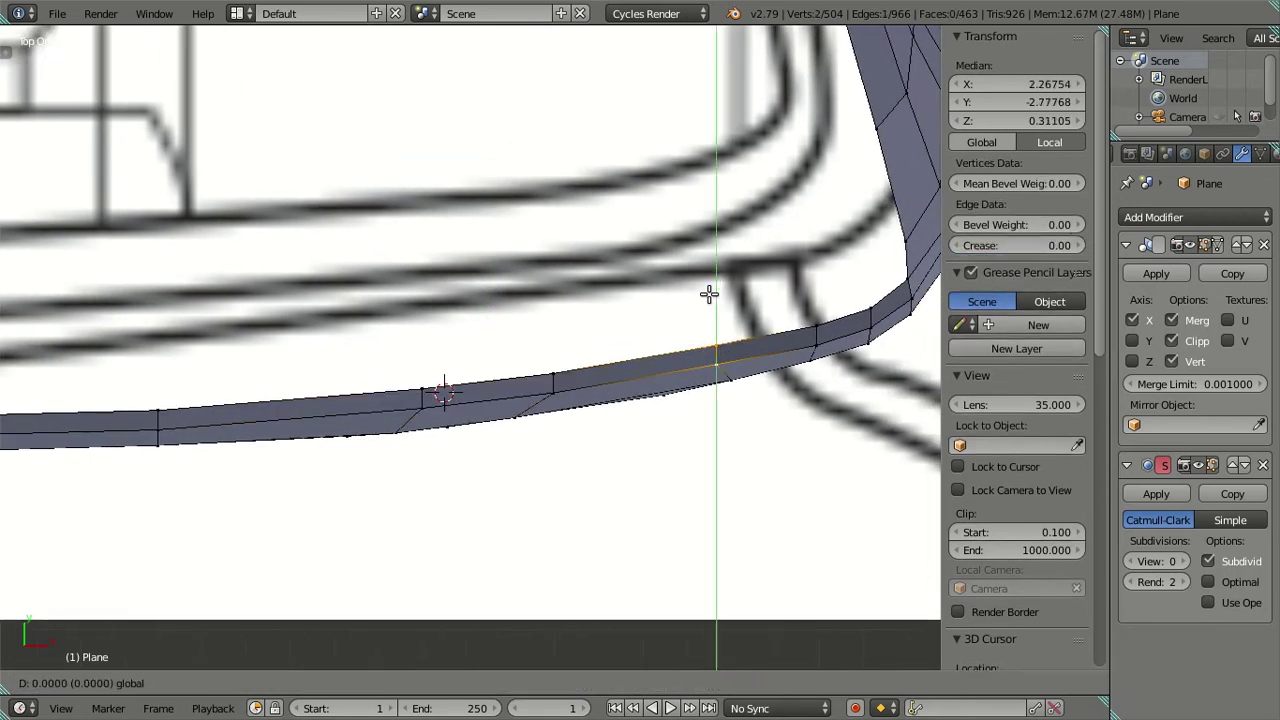
click(714, 298)
key(a)
scroll(680, 380, down, 2)
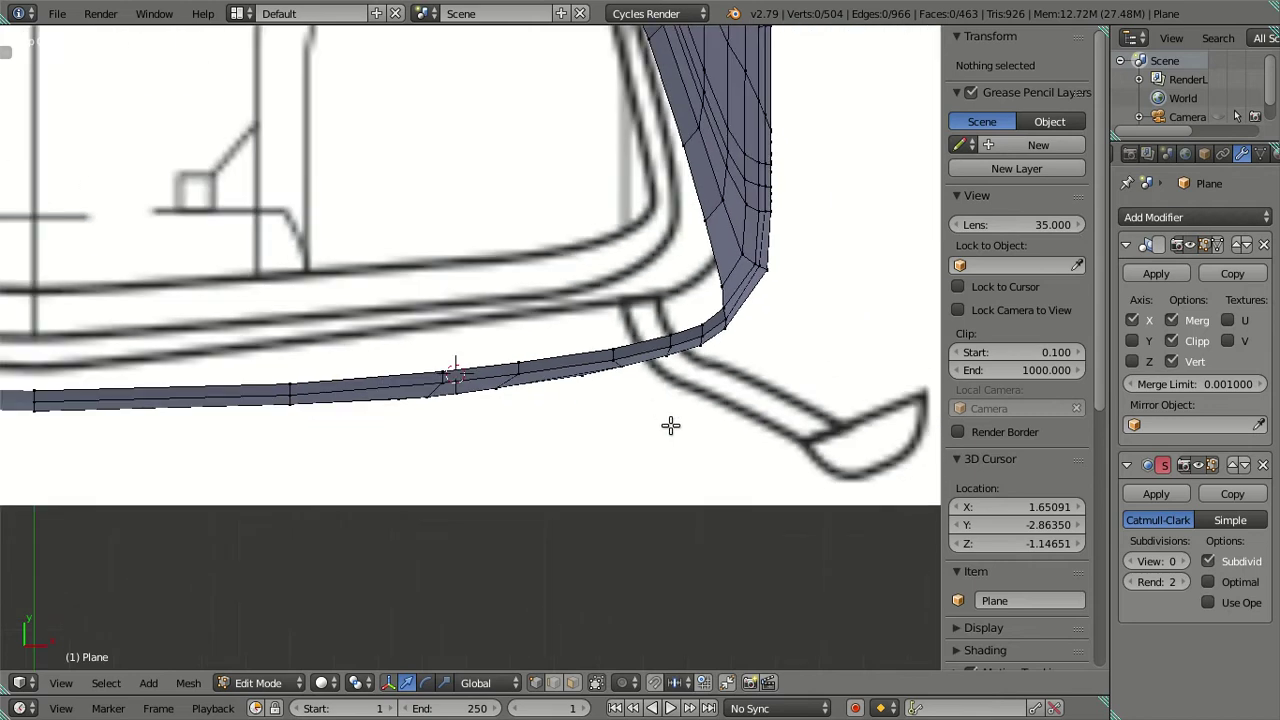
key(z)
mouse_move(694, 426)
middle_down()
mouse_move(491, 189)
mouse_move(443, 218)
middle_up()
Return to solid shading in object mode and frame the headlight area in front view
key(a)
key(z)
key(a)
key(Tab)
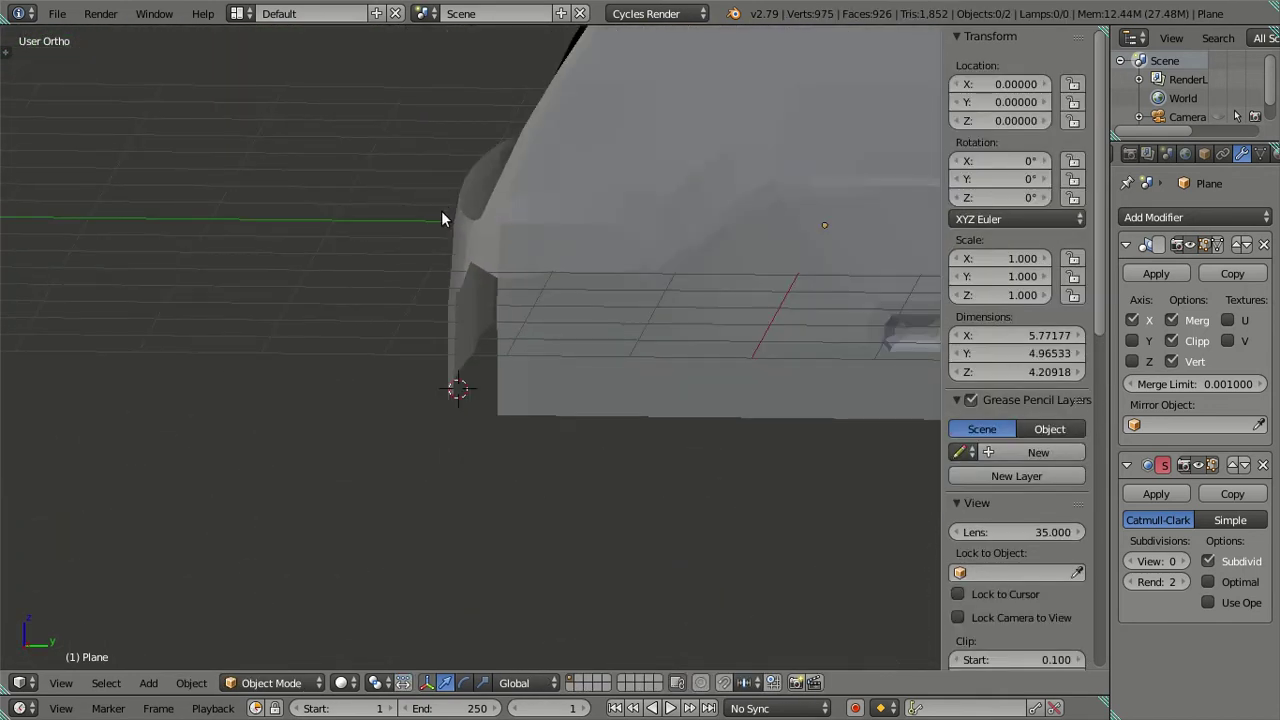
mouse_move(441, 218)
middle_down()
mouse_move(400, 71)
mouse_move(608, 286)
middle_up()
scroll(440, 170, down, 2)
scroll(524, 306, up, 3)
key(Tab)
mouse_move(524, 306)
middle_down()
mouse_move(529, 329)
mouse_move(486, 326)
mouse_move(486, 254)
mouse_move(396, 267)
mouse_move(487, 273)
middle_up()
key(Tab)
key(KP_1)
scroll(544, 273, up, 4)
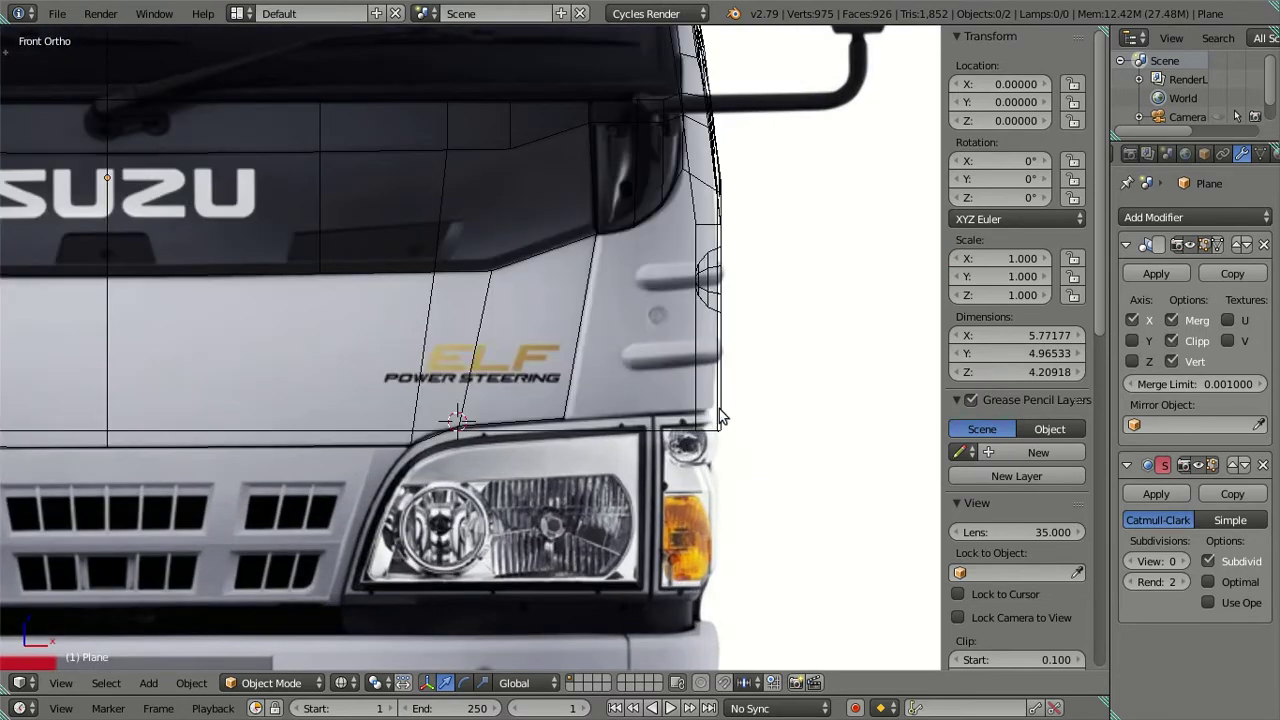
scroll(723, 418, up, 2)
shift+middle_drag(708, 389, 573, 416)
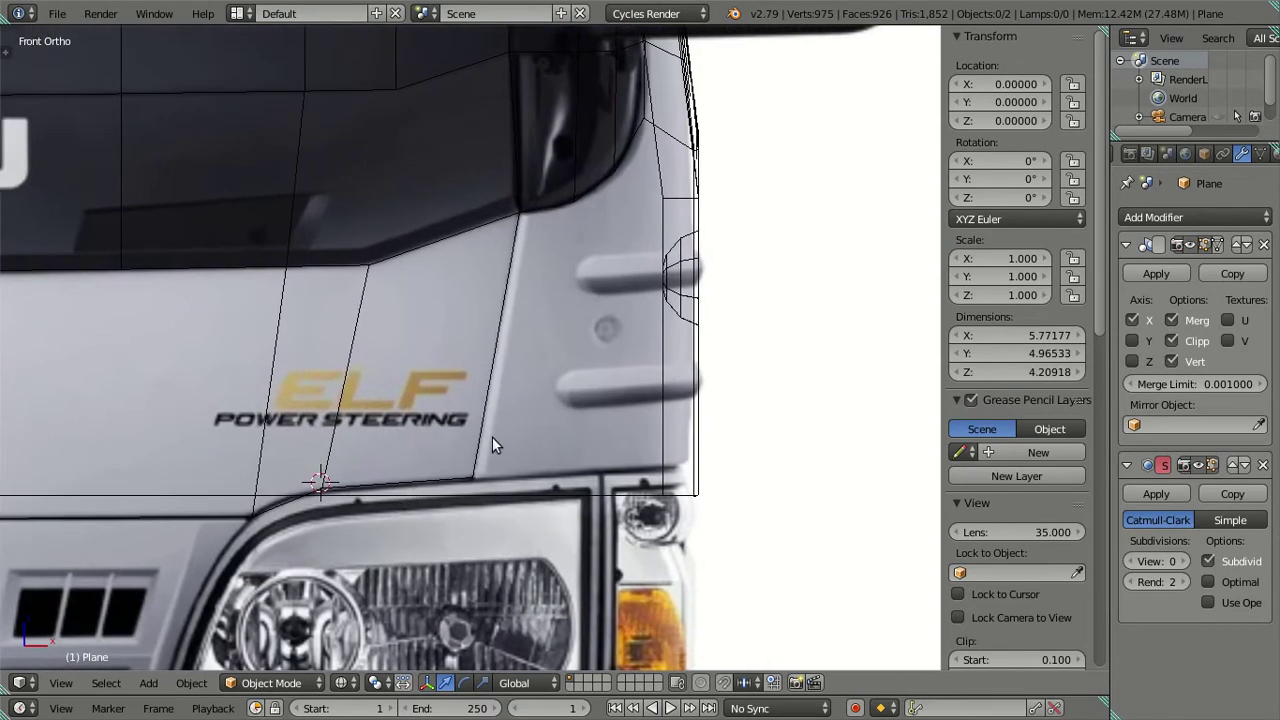
key(z)
In Edit Mode, inspect the headlight opening at an angle and select faces around it
key(Tab)
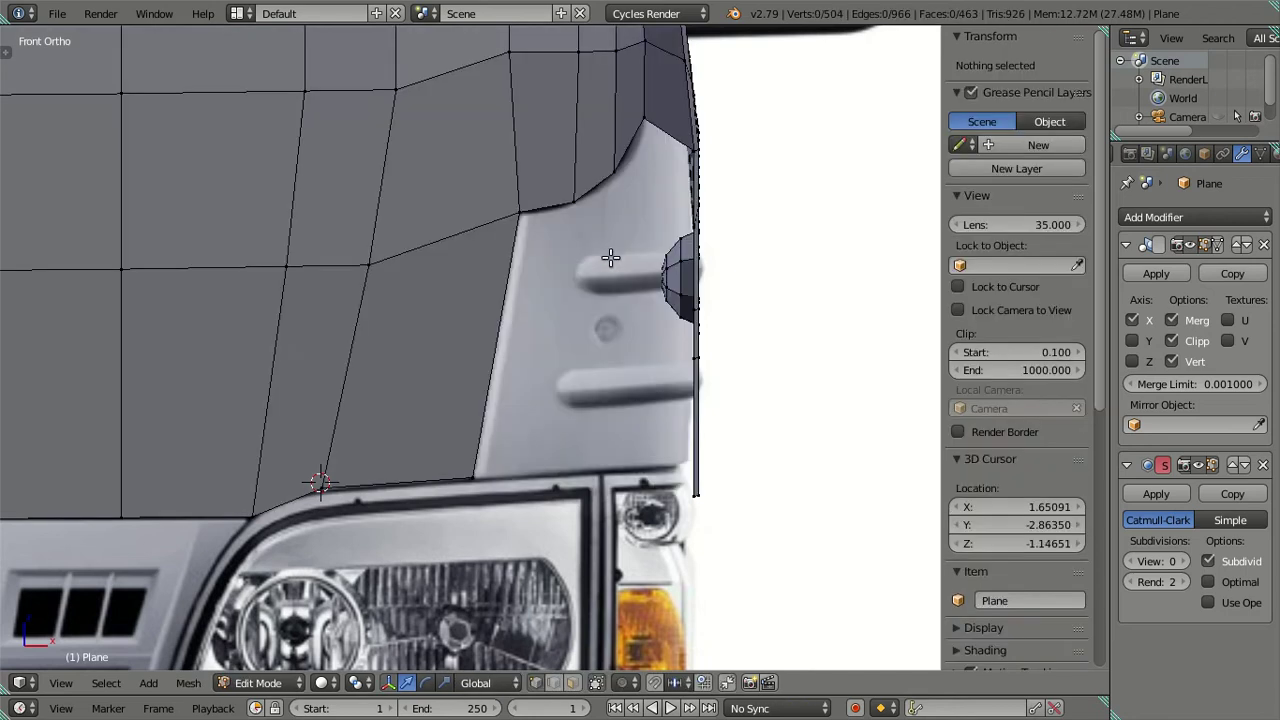
scroll(626, 266, down, 2)
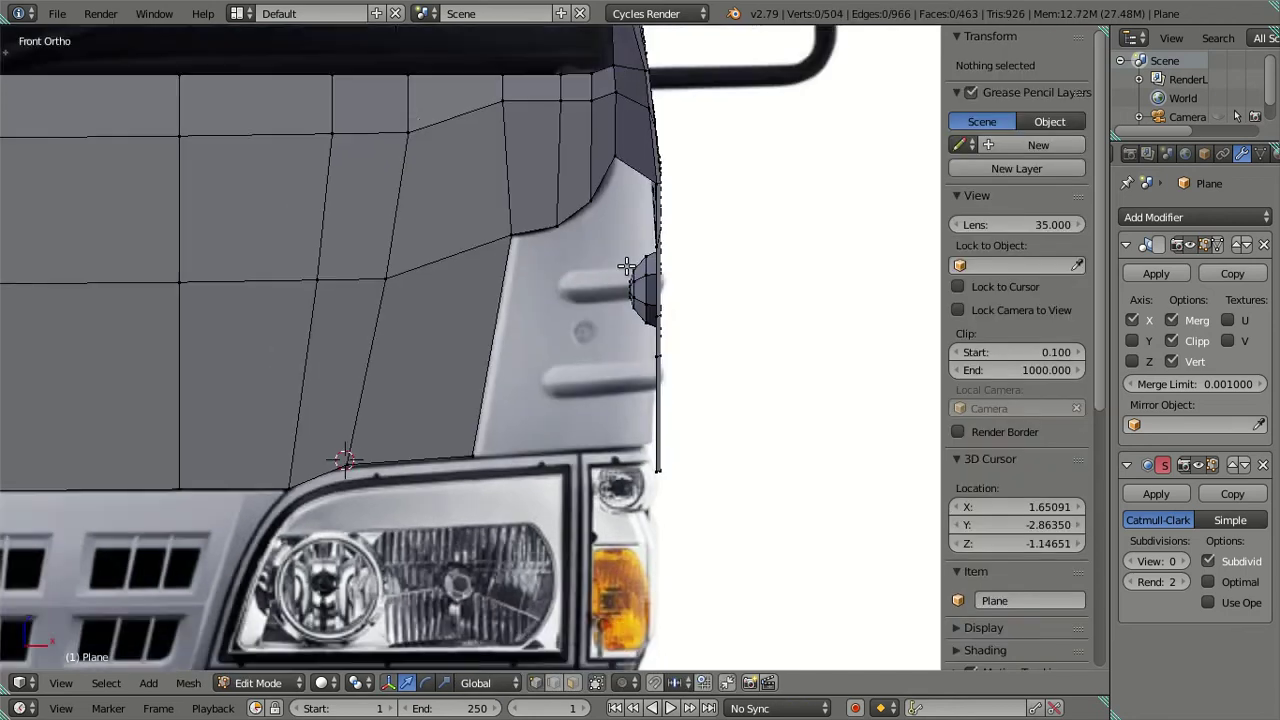
mouse_move(750, 388)
middle_down()
mouse_move(646, 389)
mouse_move(680, 374)
mouse_move(503, 412)
mouse_move(623, 389)
middle_up()
scroll(514, 457, up, 3)
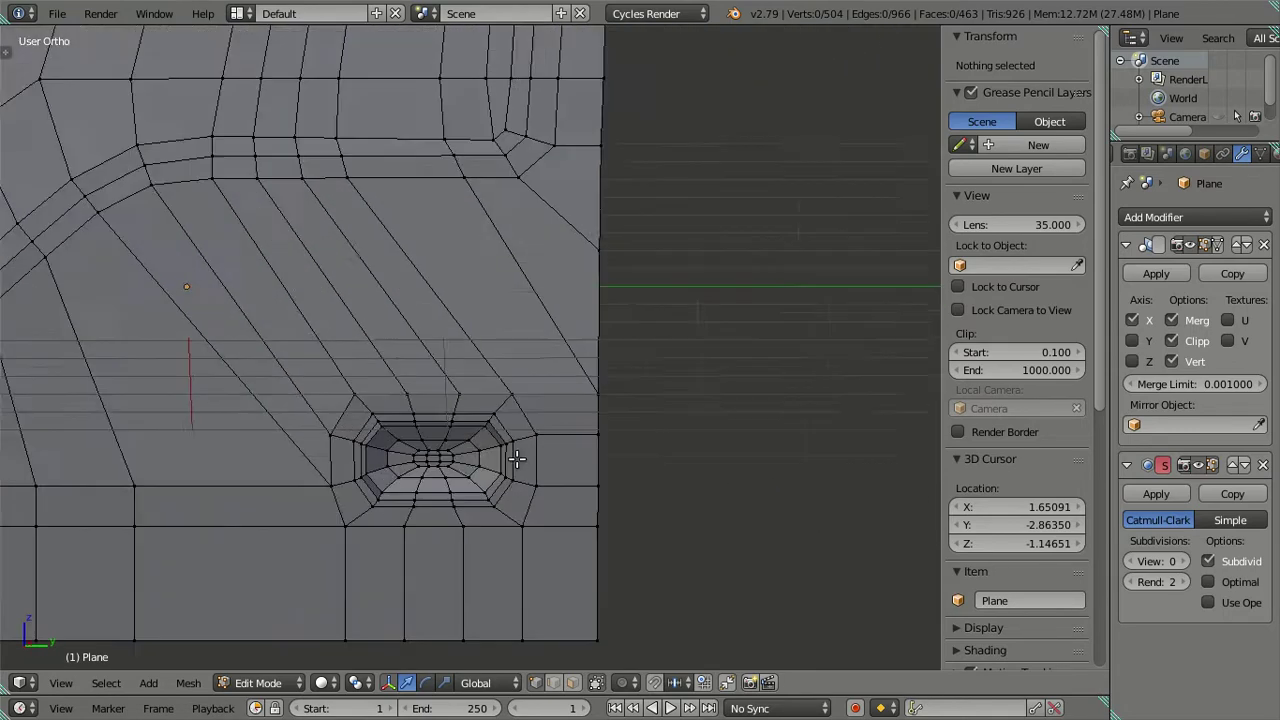
scroll(528, 491, up, 2)
scroll(556, 408, up, 2)
scroll(556, 408, up, 3)
mouse_move(649, 428)
middle_down()
mouse_move(623, 466)
mouse_move(494, 503)
mouse_move(663, 460)
middle_up()
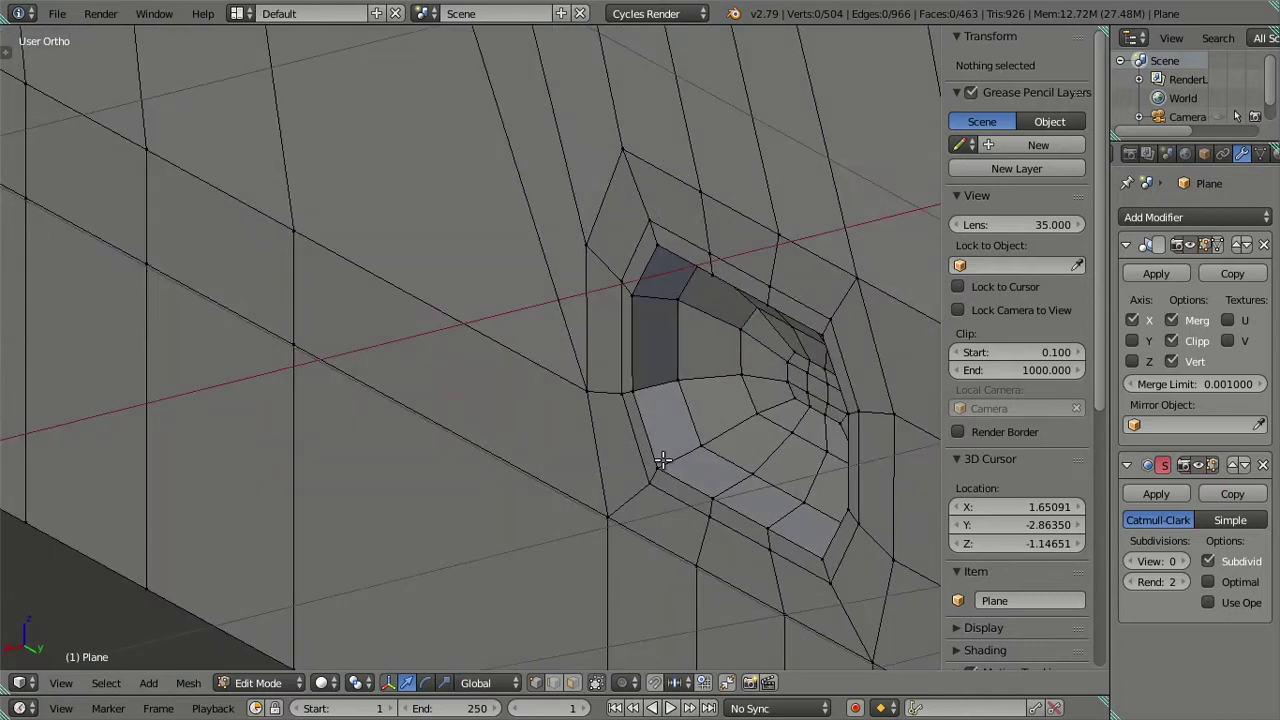
alt+right_click(663, 460)
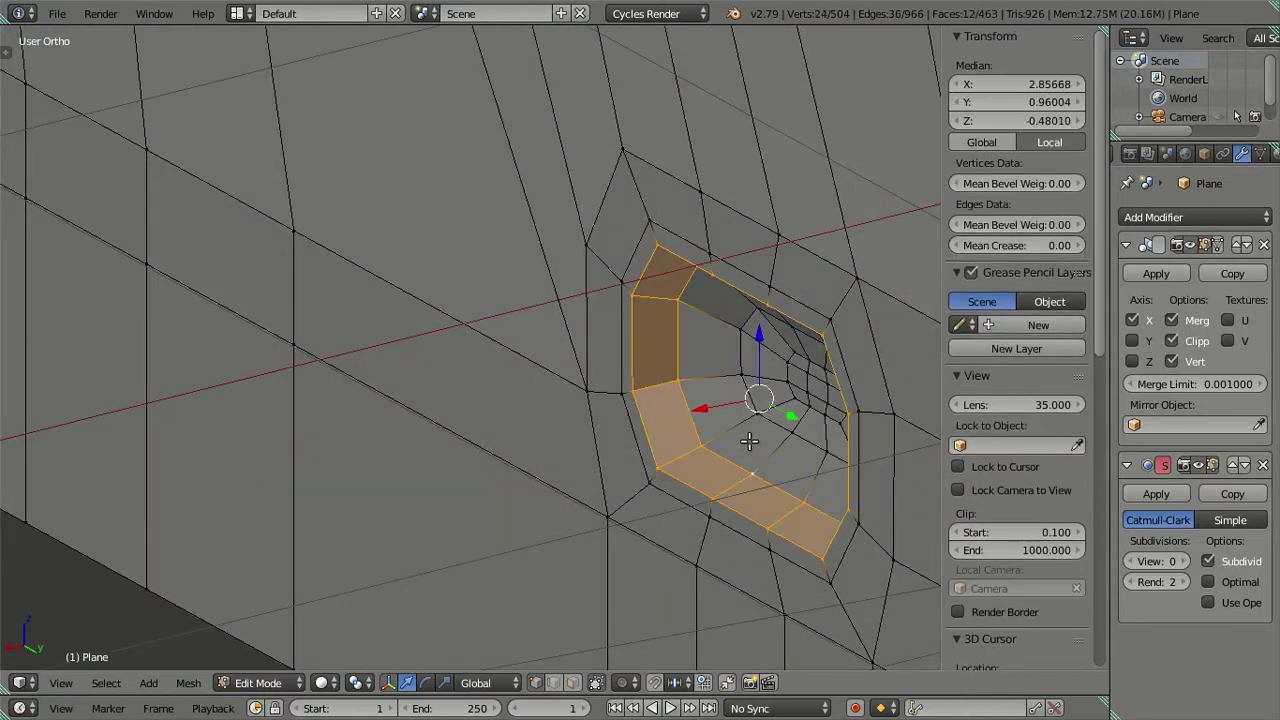
right_click(770, 420)
alt+right_click(771, 415)
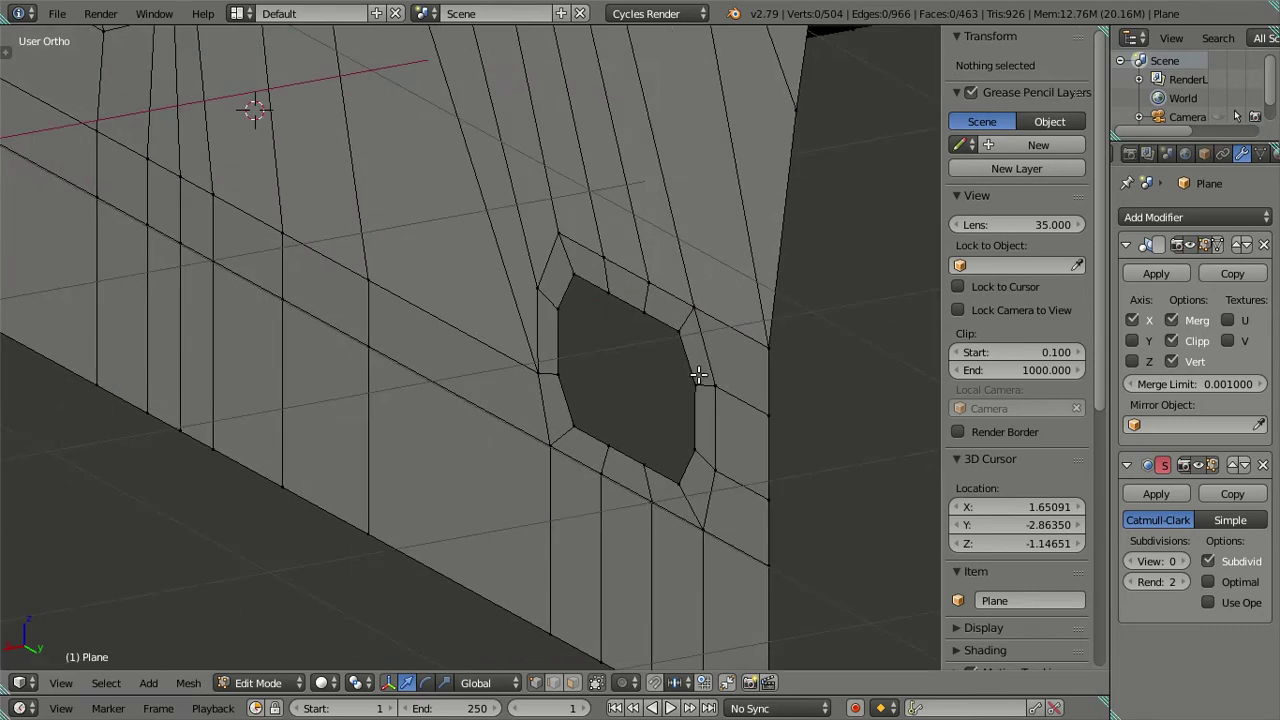
From front view, select the three vertices below the side window and extrude them downward
key(KP_1)
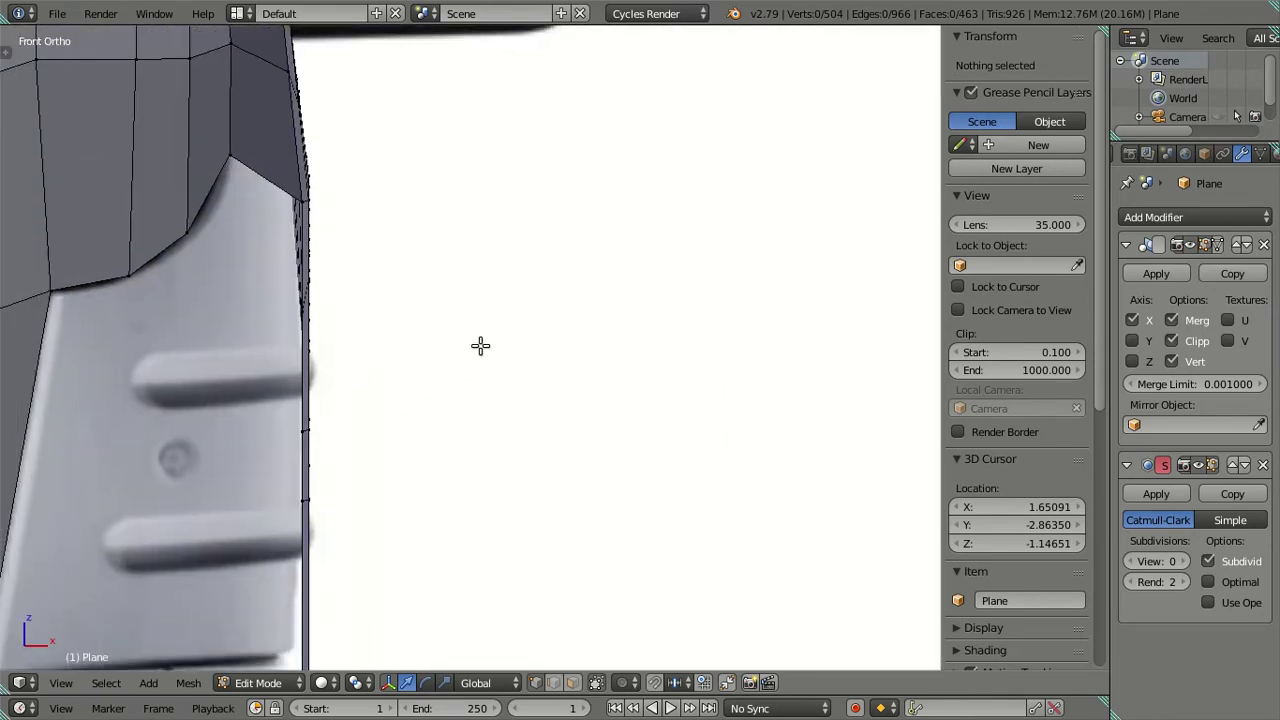
ctrl+scroll(480, 346, up, 2)
shift+scroll(517, 329, up, 1)
ctrl+scroll(531, 371, up, 1)
scroll(526, 371, up, 2)
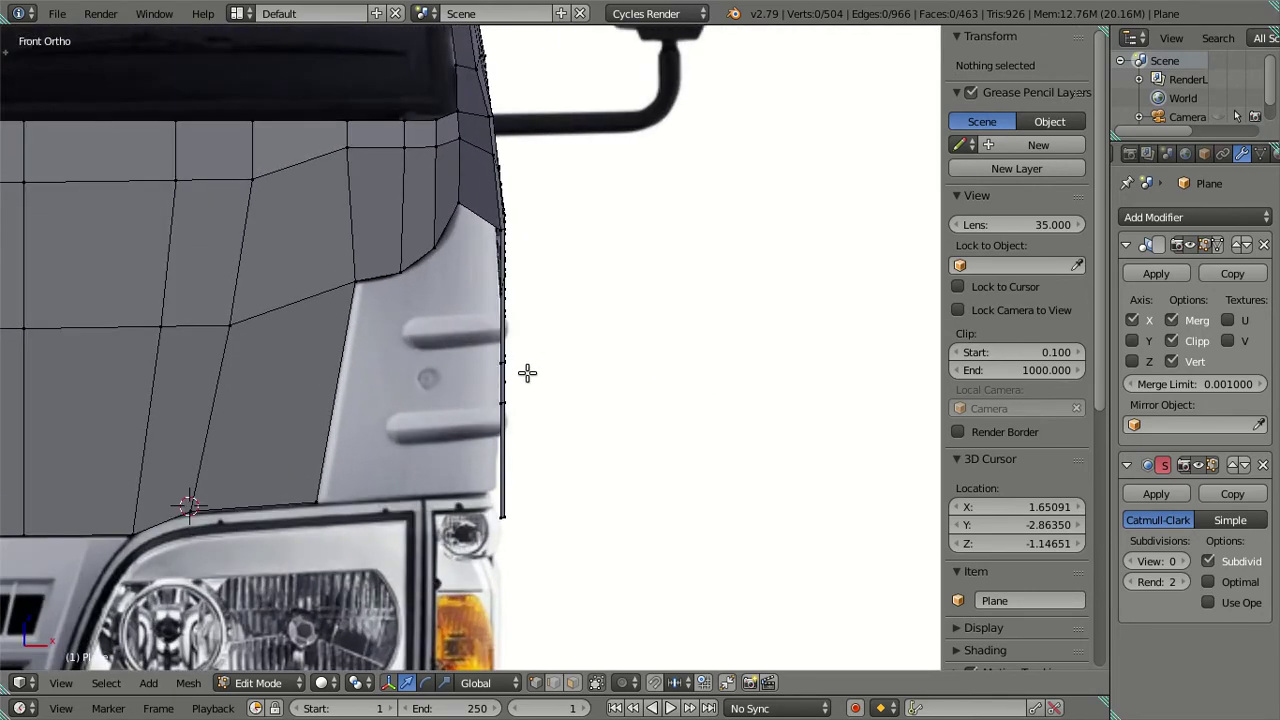
right_click(448, 188)
ctrl+right_click(396, 252)
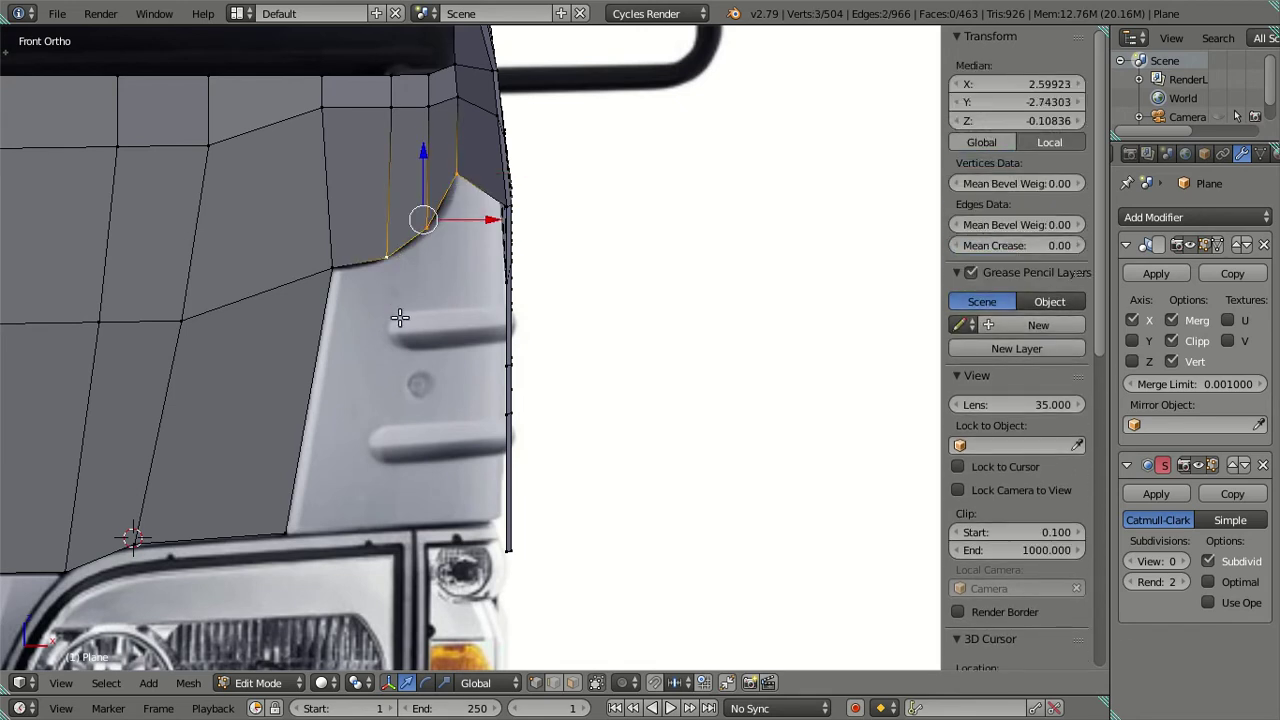
key(e)
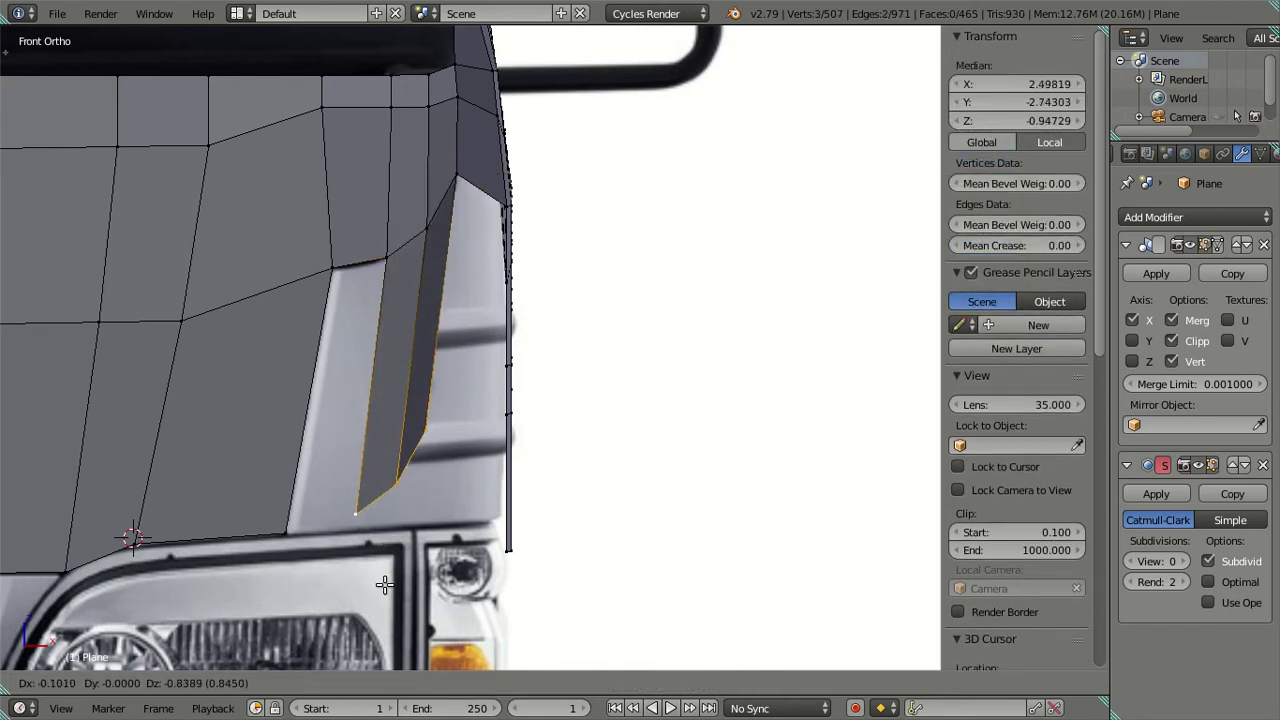
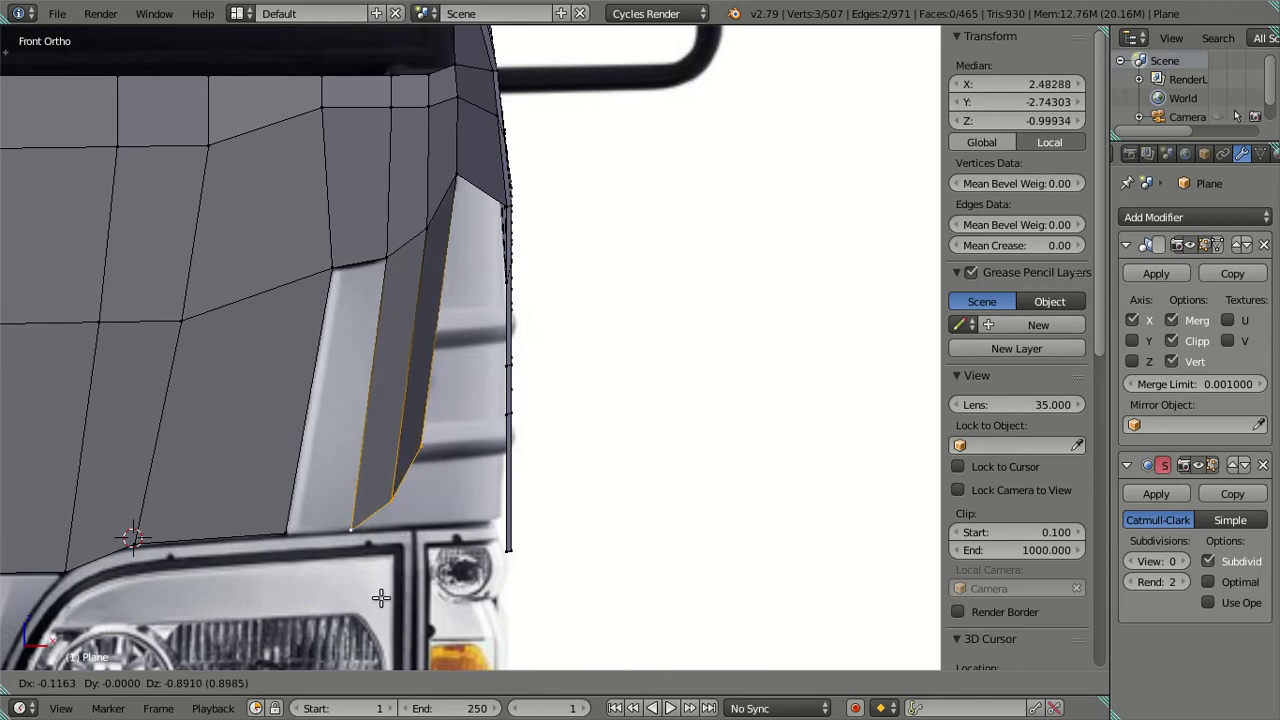
Confirm the extruded corner strip and lower its upper vertices slightly
click(387, 557)
shift+right_click(361, 525)
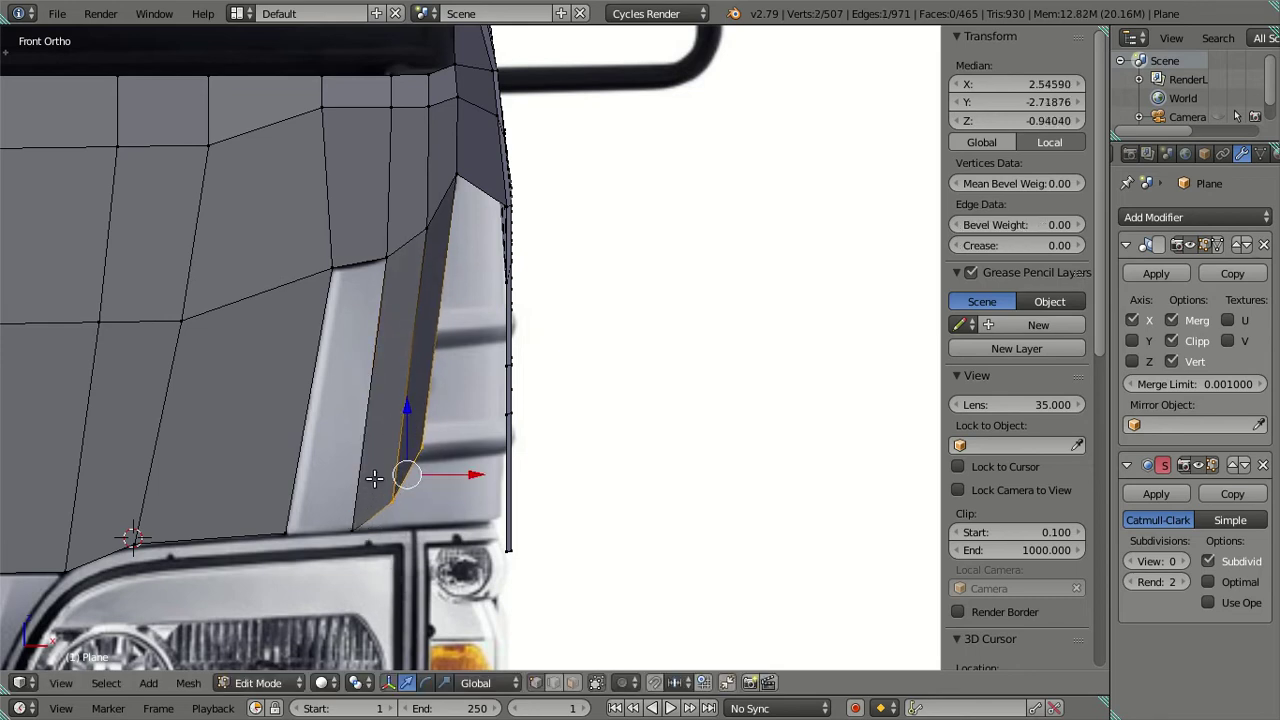
drag(407, 406, 424, 428)
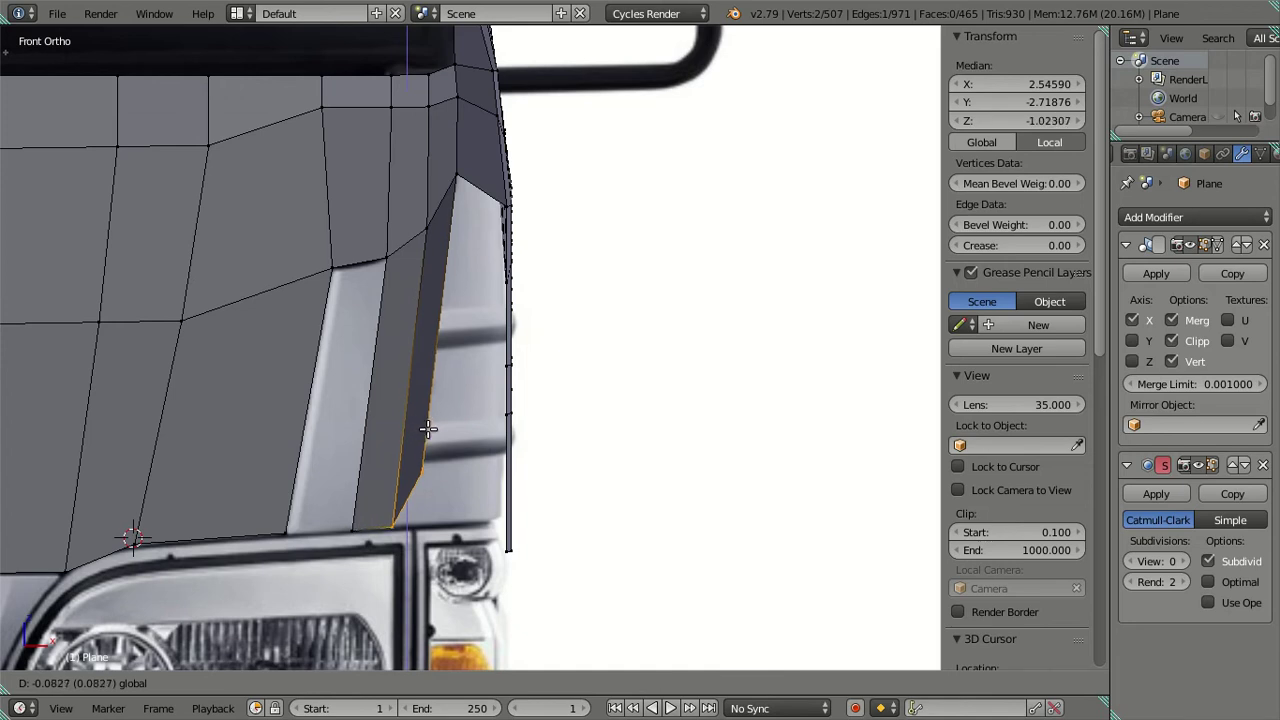
click(427, 430)
Lower the single corner vertex vertically to the headlight line
shift+right_click(395, 522)
key(g)
key(z)
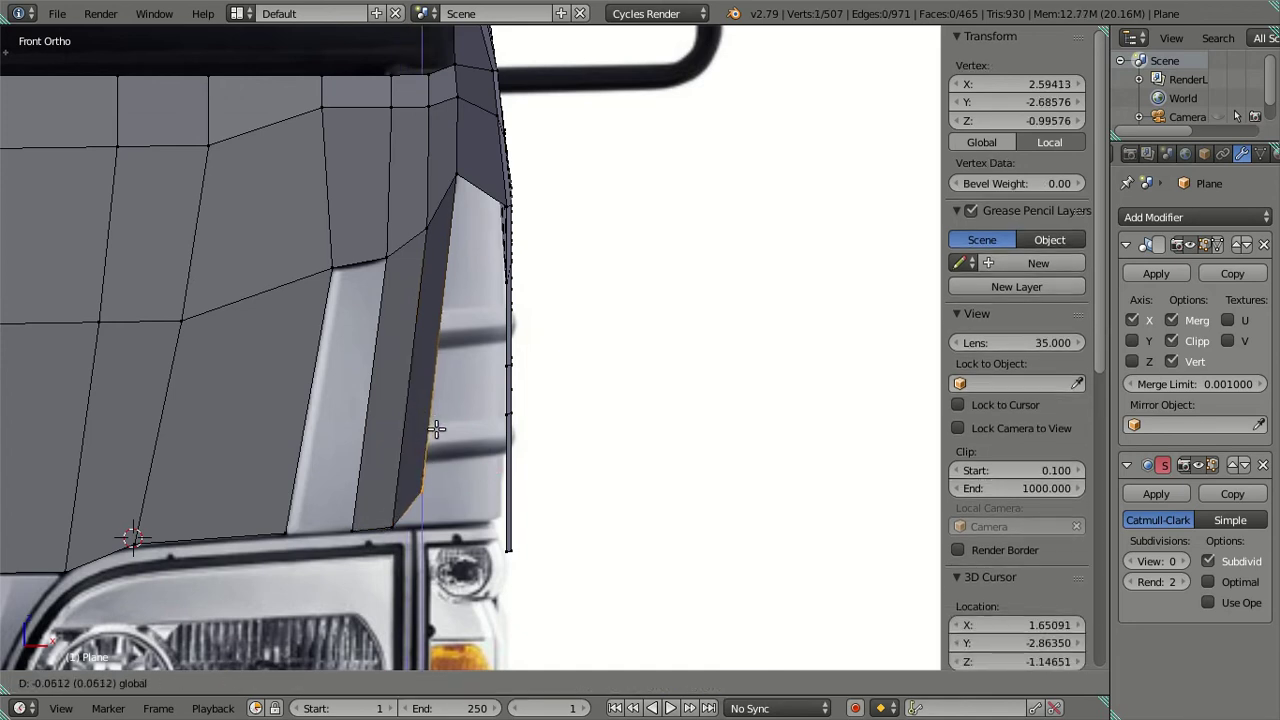
click(447, 450)
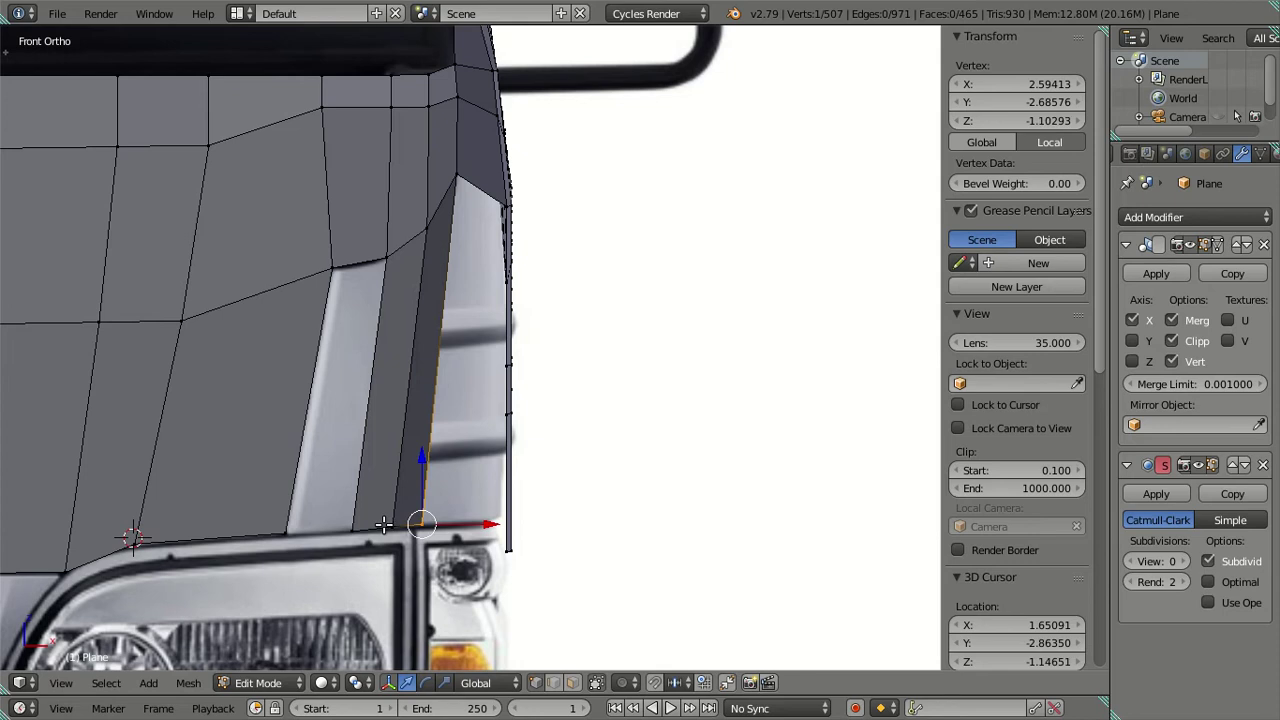
Shift the bottom corner vertices outward along X to meet the headlight housing
shift+right_click(384, 525)
key(g)
key(x)
click(447, 520)
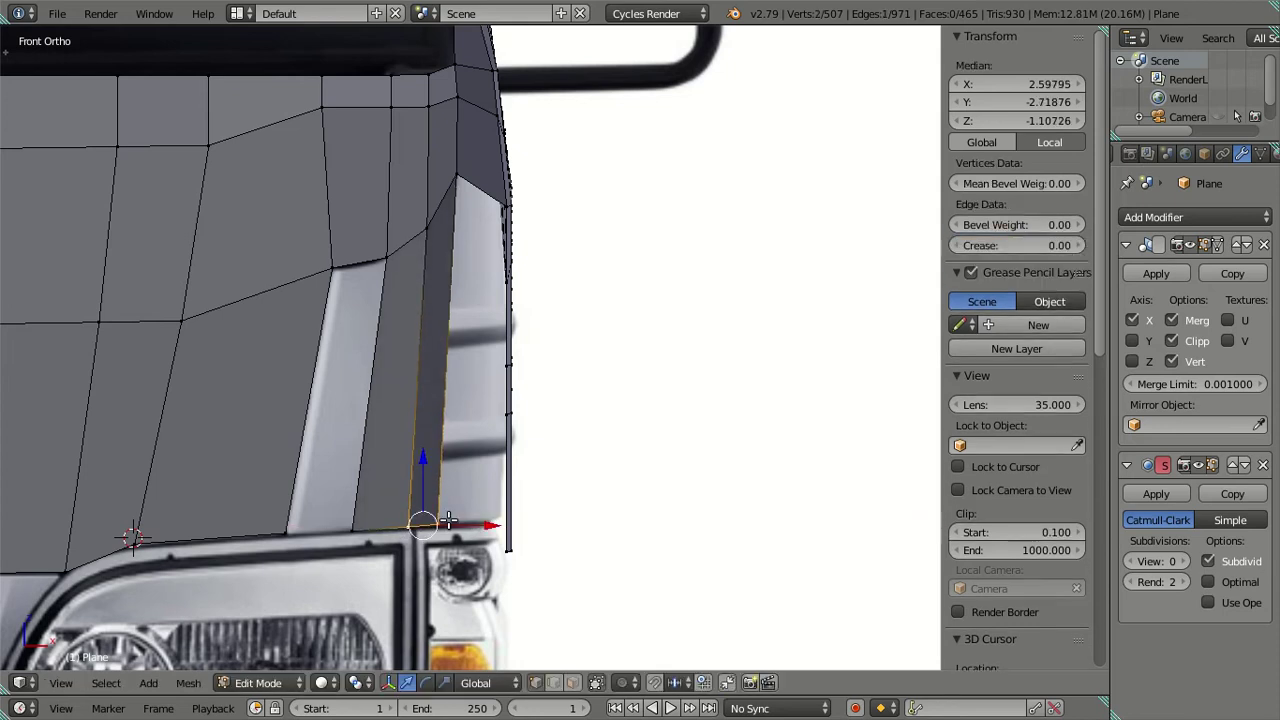
right_click(447, 520)
key(g)
key(x)
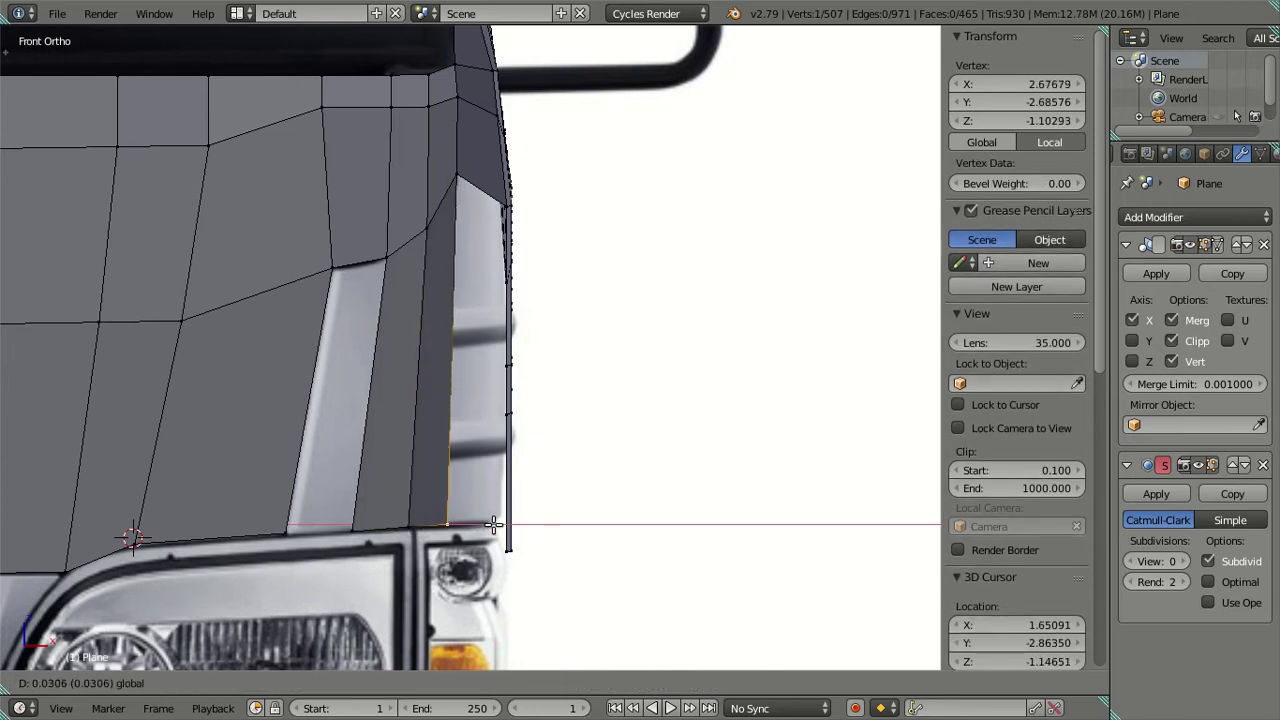
click(496, 524)
key(a)
Orbit around the cab's side panel, then switch to the right side view with the reference photo
mouse_move(496, 524)
middle_down()
mouse_move(309, 523)
mouse_move(529, 434)
mouse_move(494, 391)
middle_up()
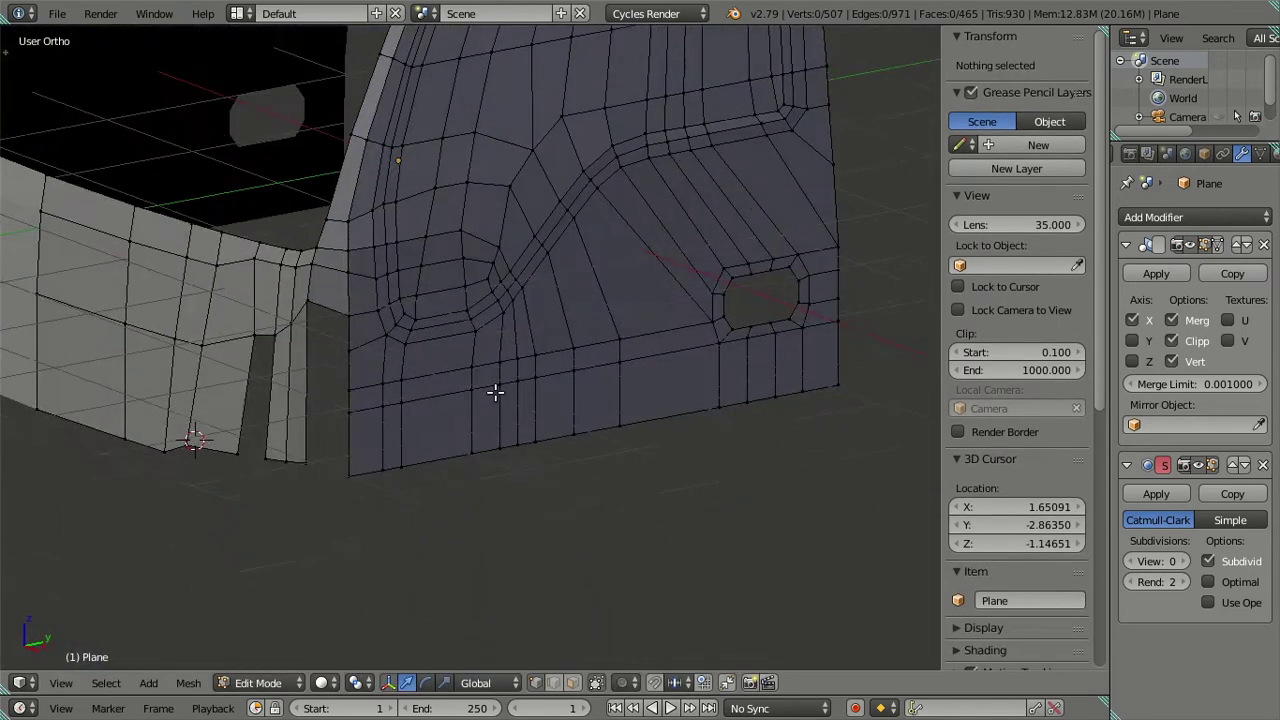
scroll(490, 370, down, 5)
middle_drag(487, 345, 511, 394)
scroll(511, 394, up, 3)
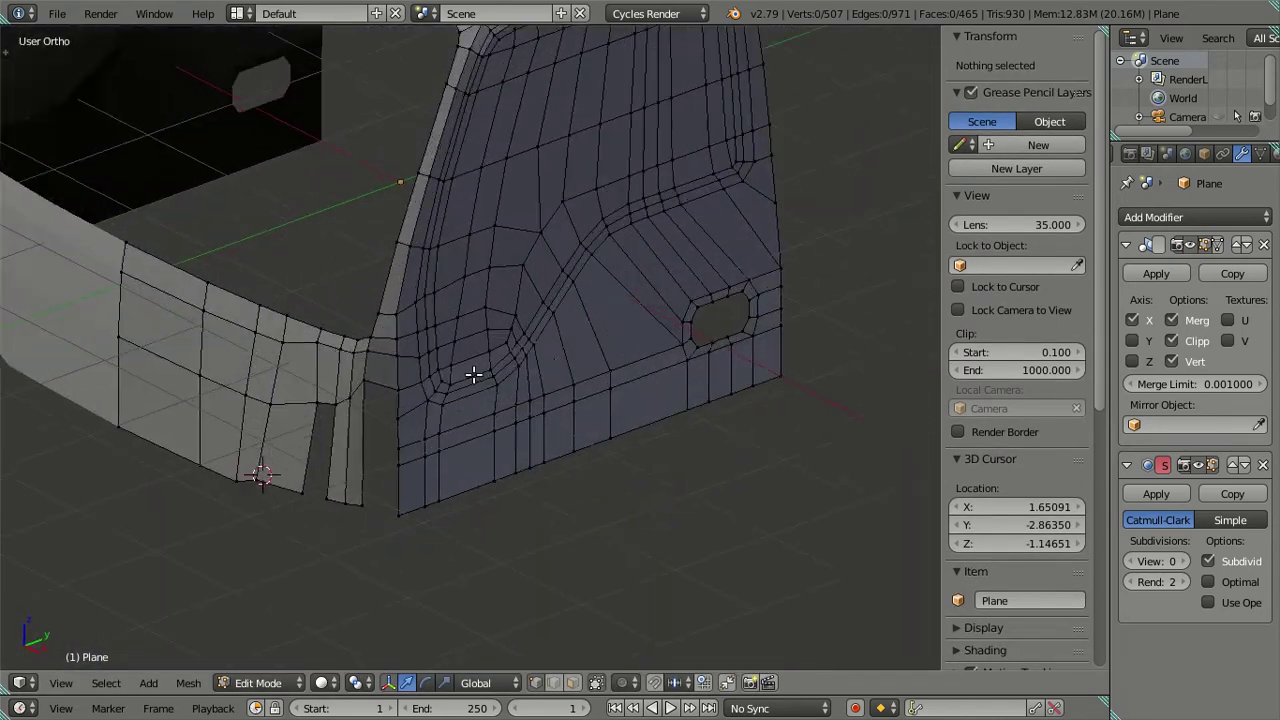
scroll(471, 366, up, 2)
mouse_move(613, 352)
middle_down()
mouse_move(591, 414)
mouse_move(574, 351)
mouse_move(577, 362)
middle_up()
key(KP_6)
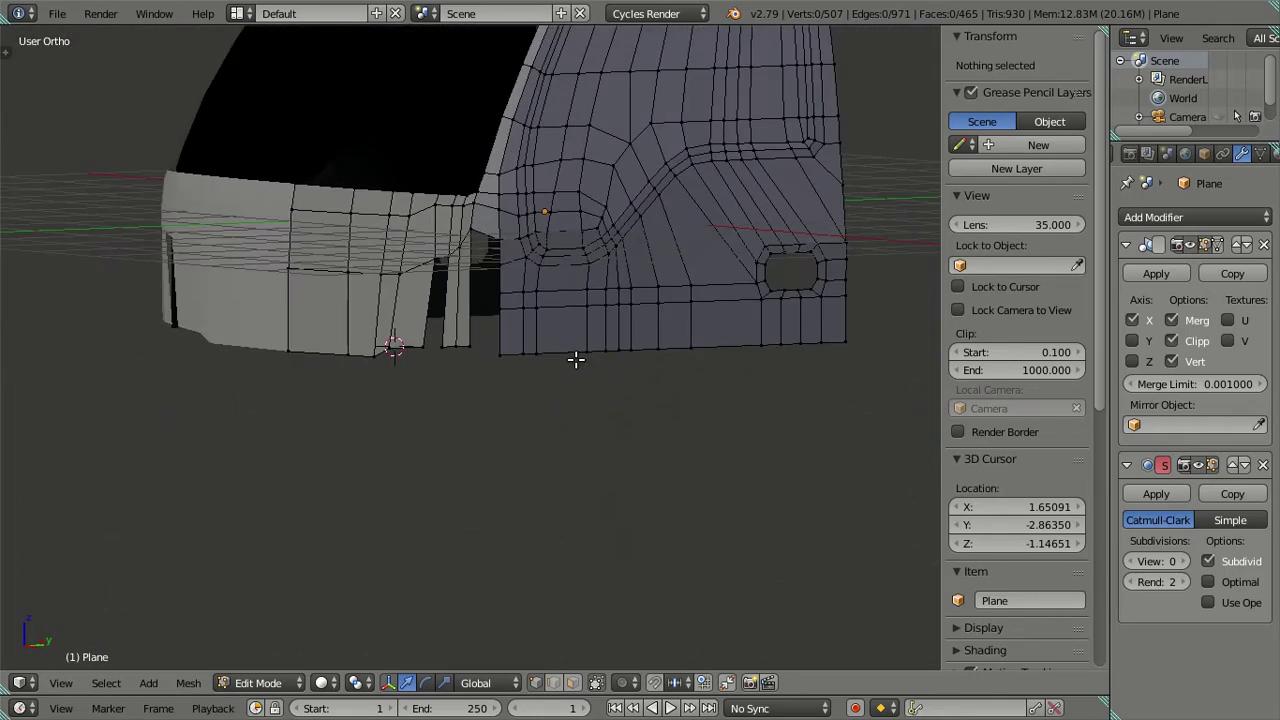
key(KP_3)
In wireframe side view, select the door's full bottom edge loop
key(z)
scroll(400, 335, up, 5)
scroll(531, 420, down, 2)
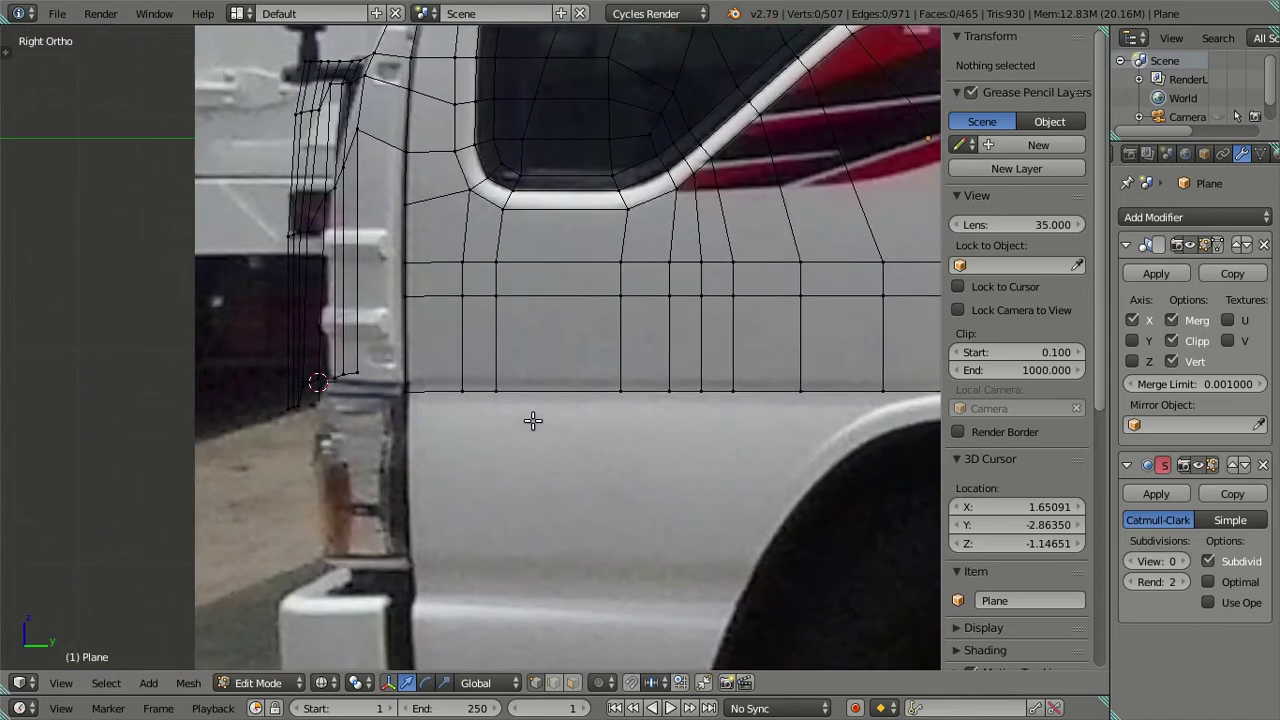
scroll(506, 403, down, 1)
scroll(544, 409, down, 1)
scroll(544, 409, up, 1)
scroll(480, 414, up, 1)
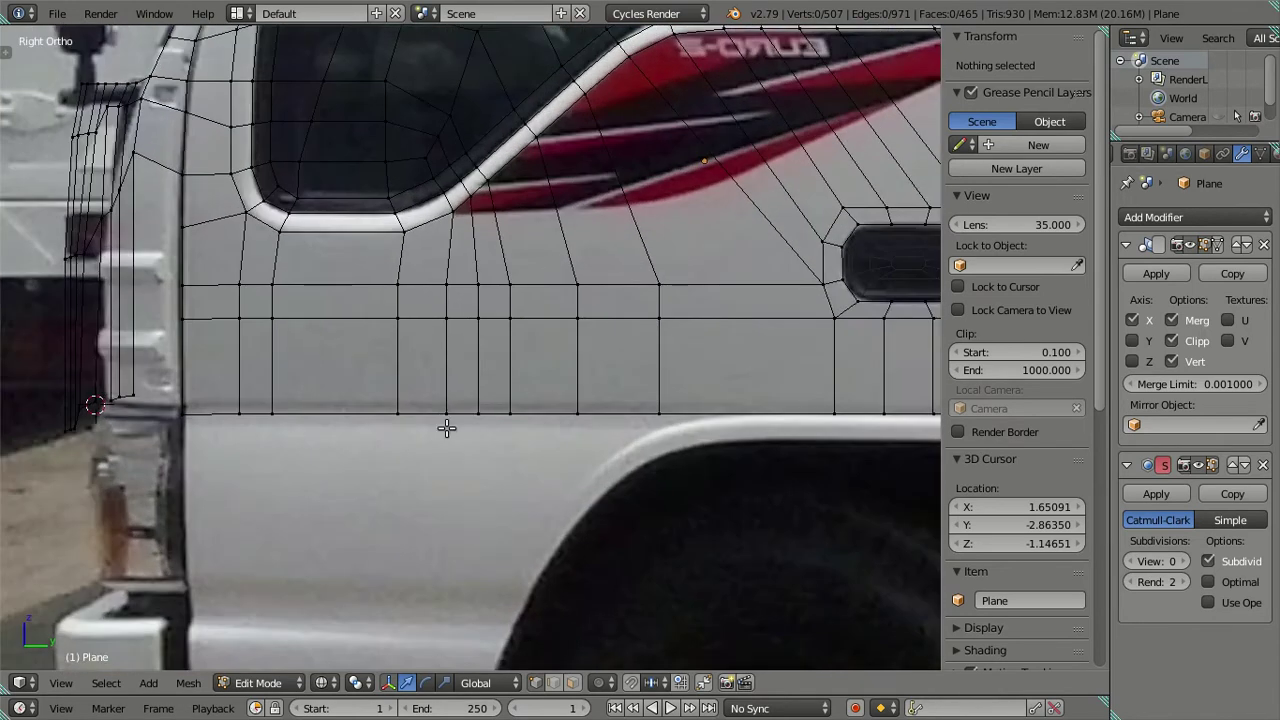
scroll(446, 426, down, 1)
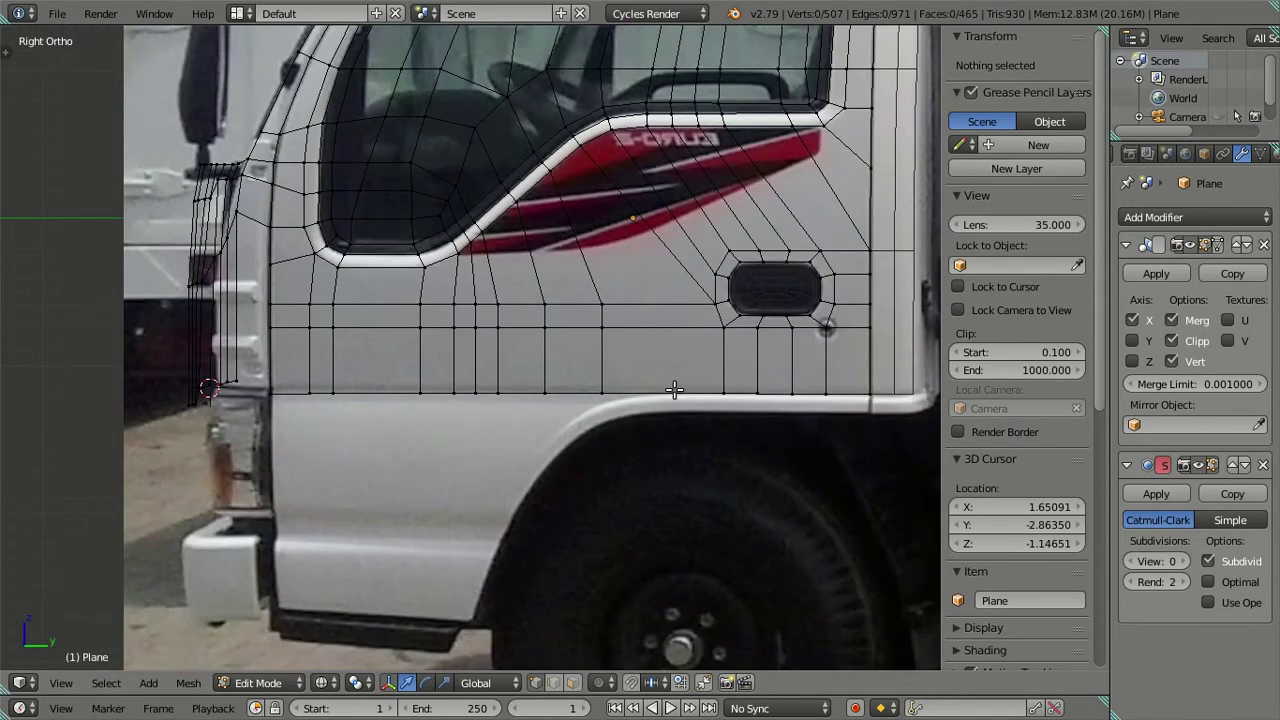
shift+middle_drag(703, 404, 667, 423)
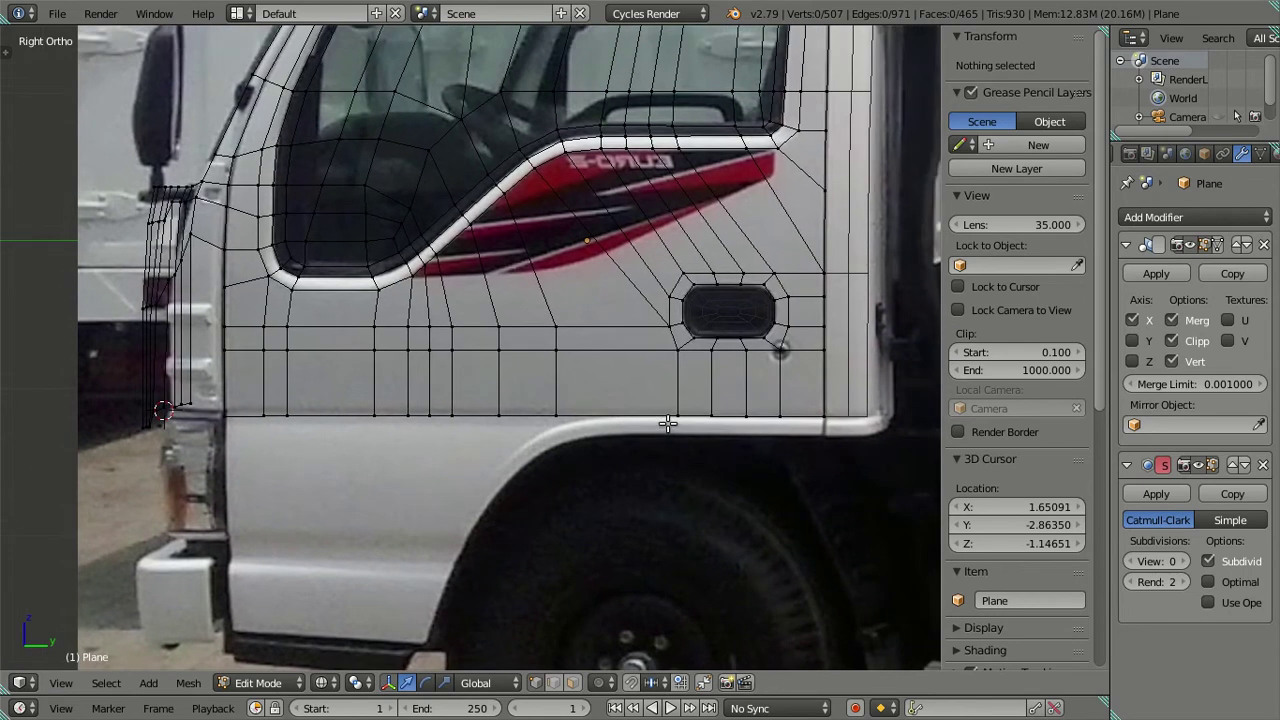
right_click(232, 420)
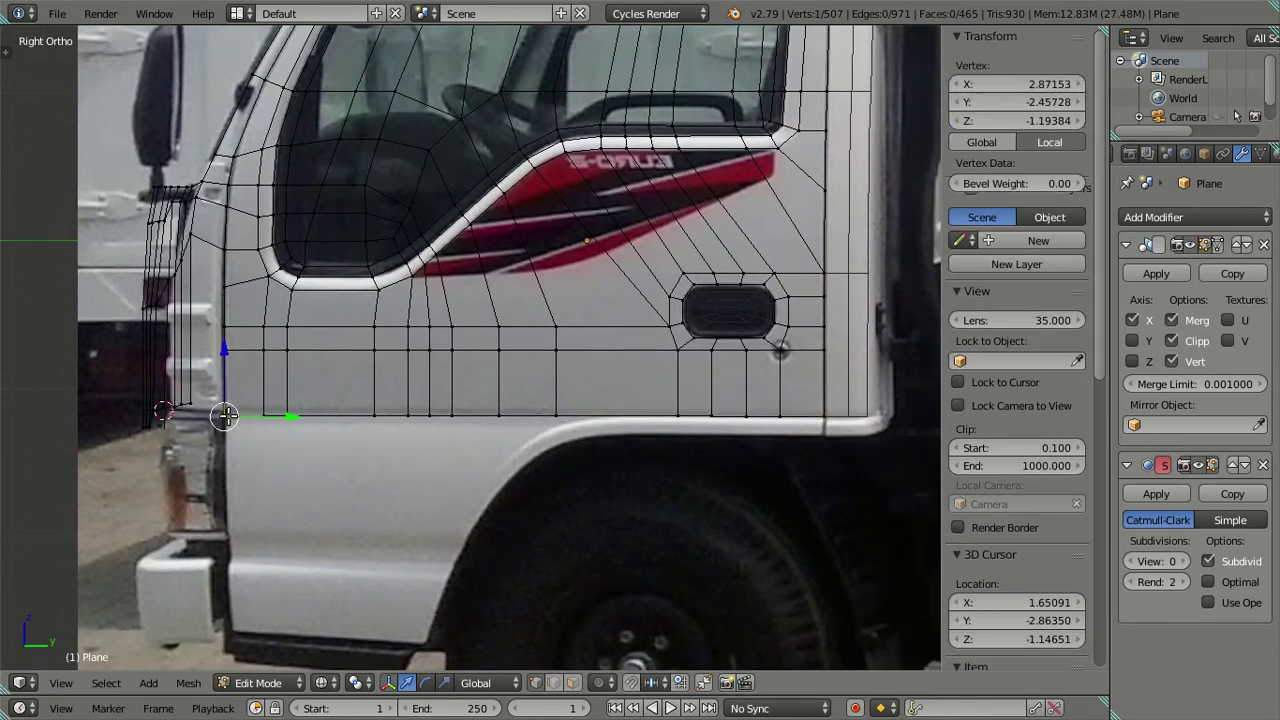
alt+right_click(818, 420)
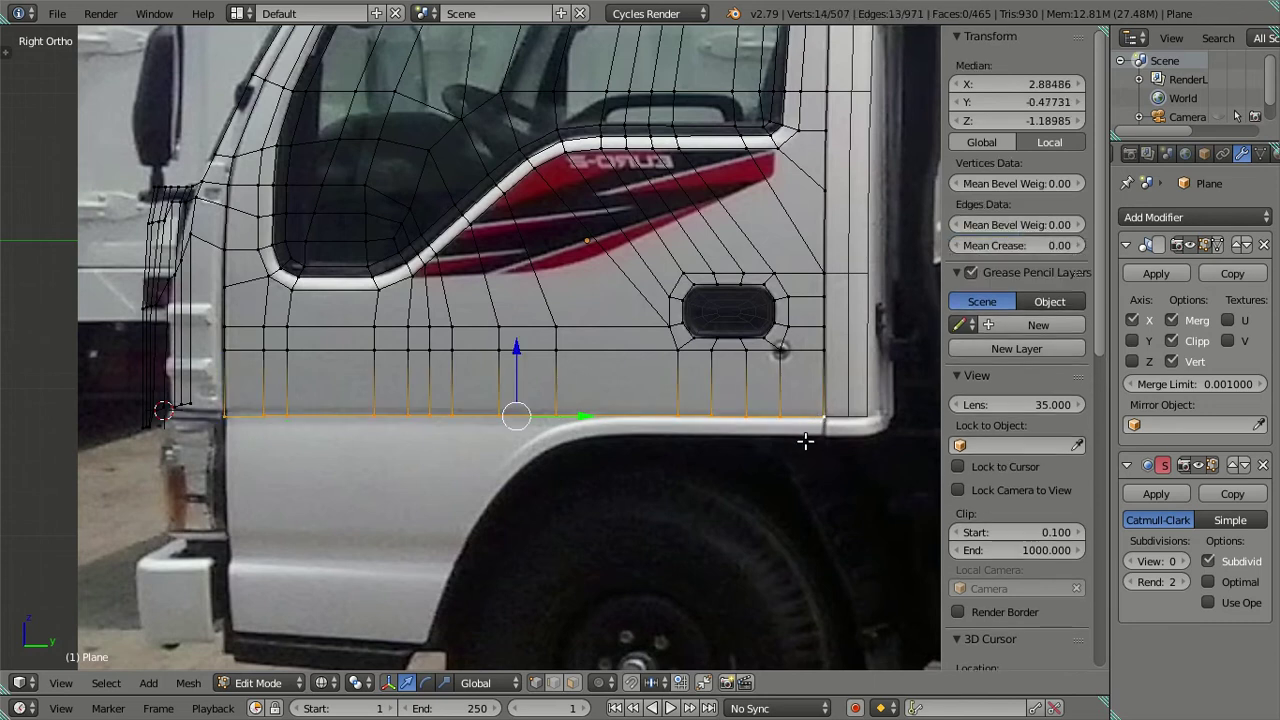
shift+right_click(862, 421)
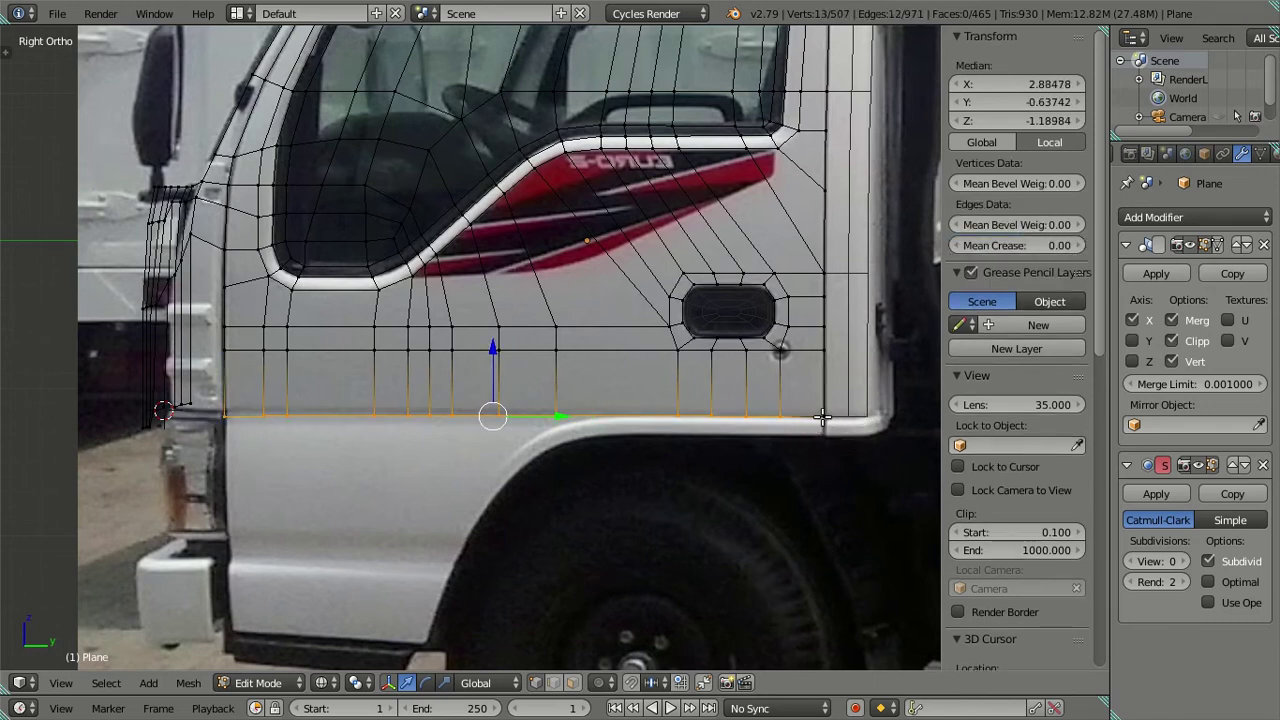
right_click(822, 416)
alt+right_click(233, 417)
scroll(206, 374, up, 1)
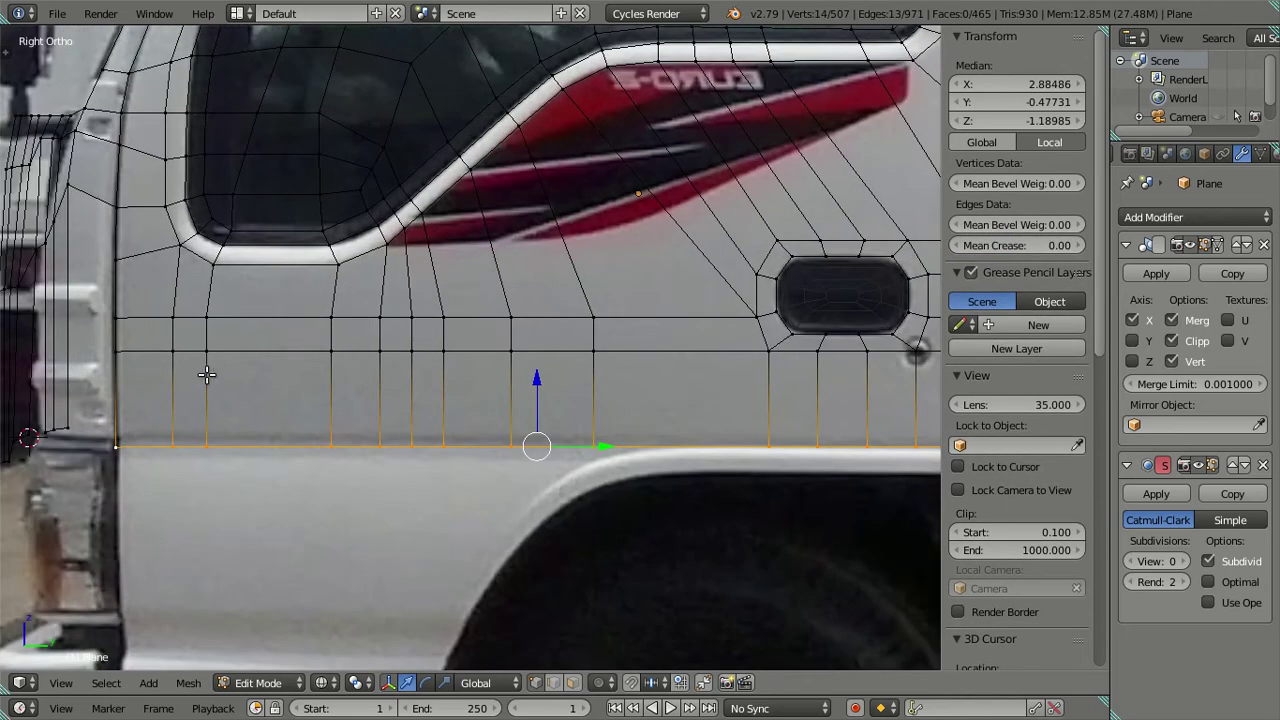
scroll(429, 357, up, 1)
scroll(400, 347, up, 1)
Raise the door's bottom edge loop slightly to match the side photo
key(s)
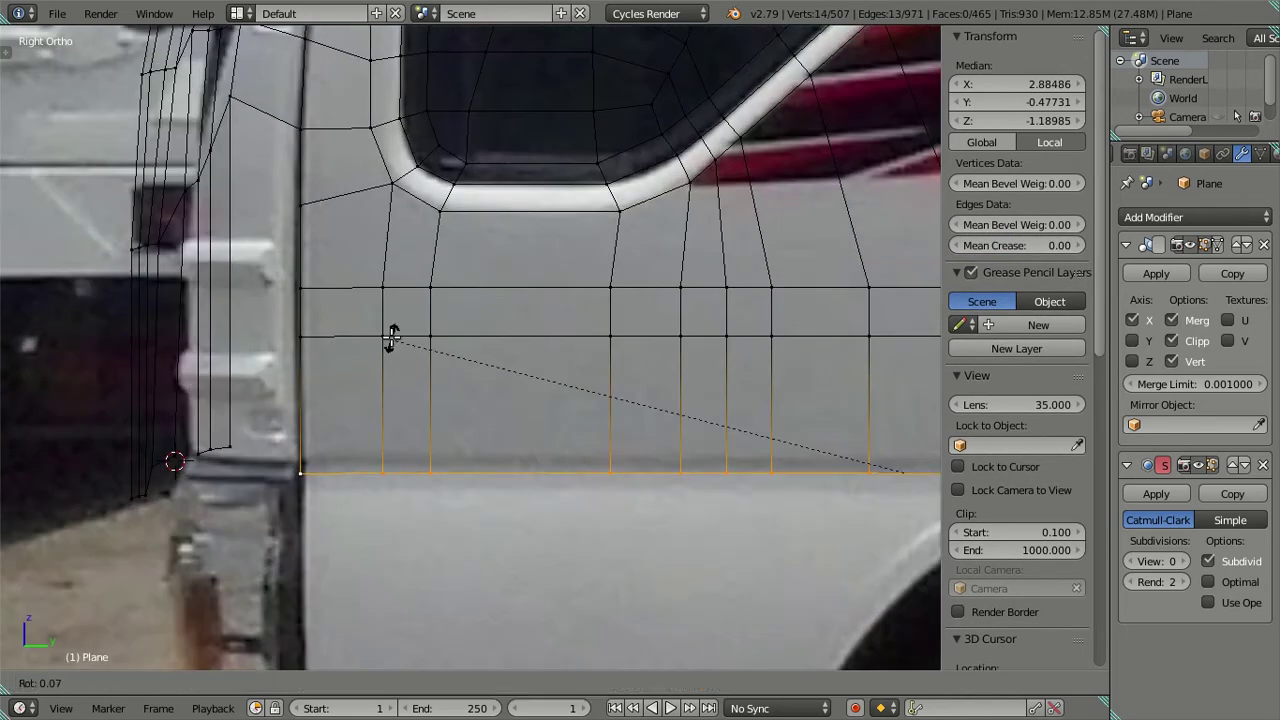
key(Escape)
scroll(393, 344, down, 1)
scroll(393, 344, down, 1)
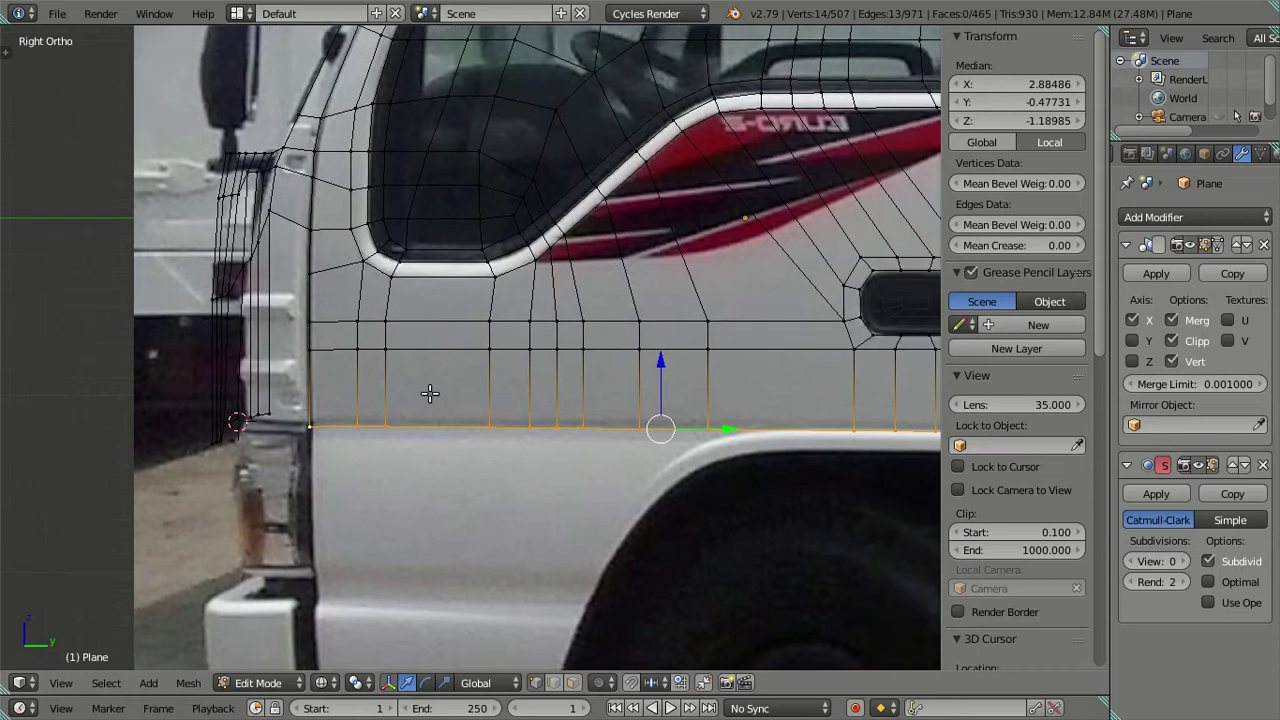
ctrl+scroll(480, 390, down, 2)
ctrl+scroll(515, 388, down, 2)
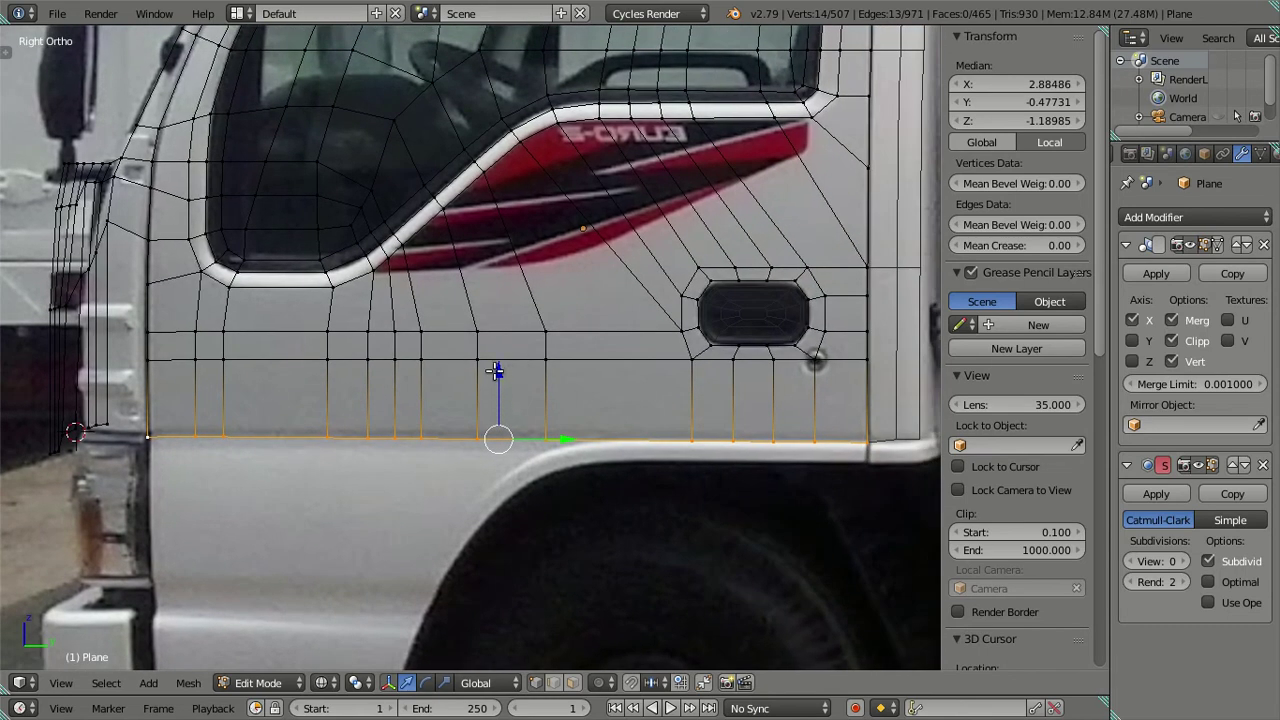
drag(498, 366, 498, 359)
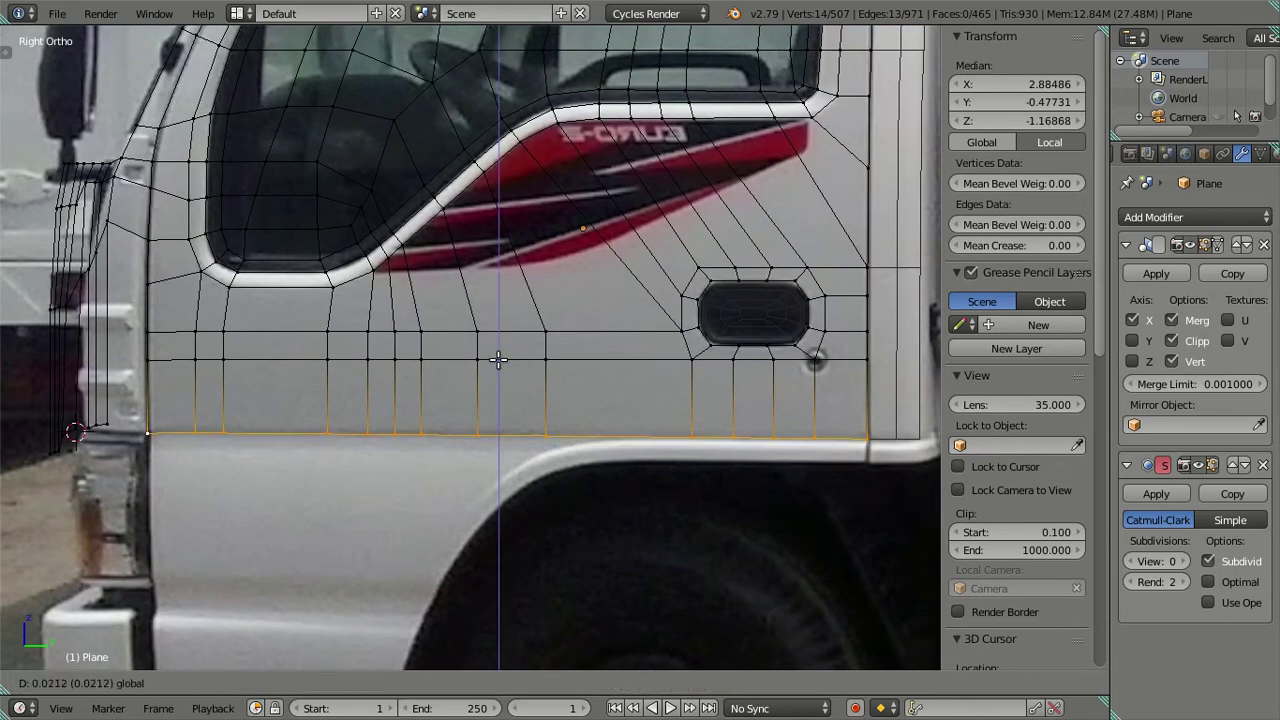
click(498, 359)
Lower the front corner vertex to the reference's cab edge and return to solid shading
key(a)
middle_drag(197, 385, 205, 384)
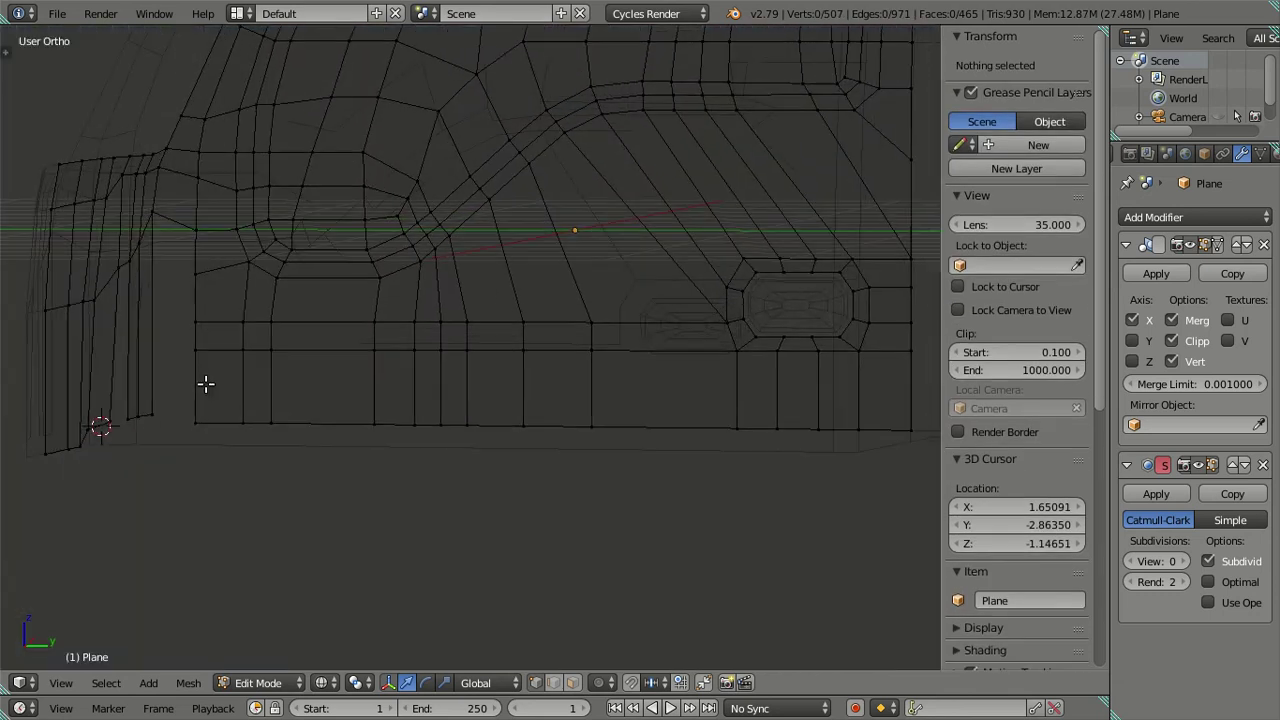
key(KP_3)
ctrl+scroll(300, 400, down, 2)
scroll(396, 456, up, 2)
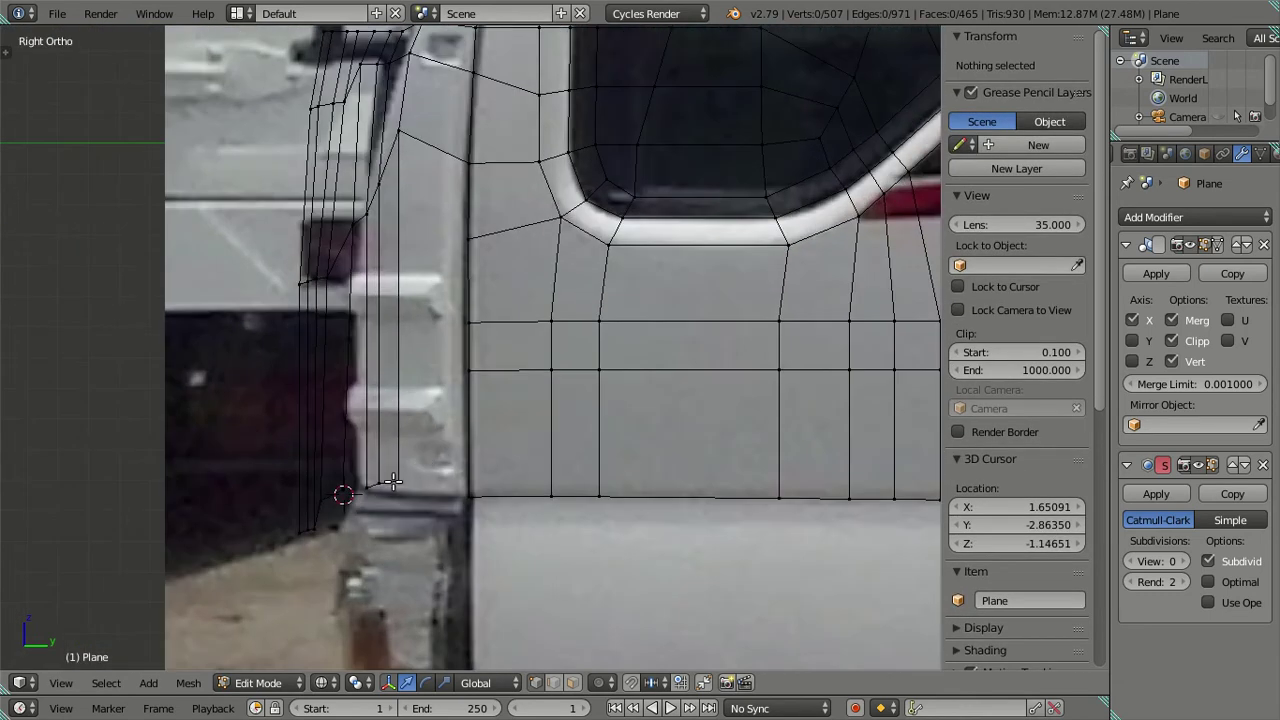
right_click(396, 456)
drag(397, 418, 413, 430)
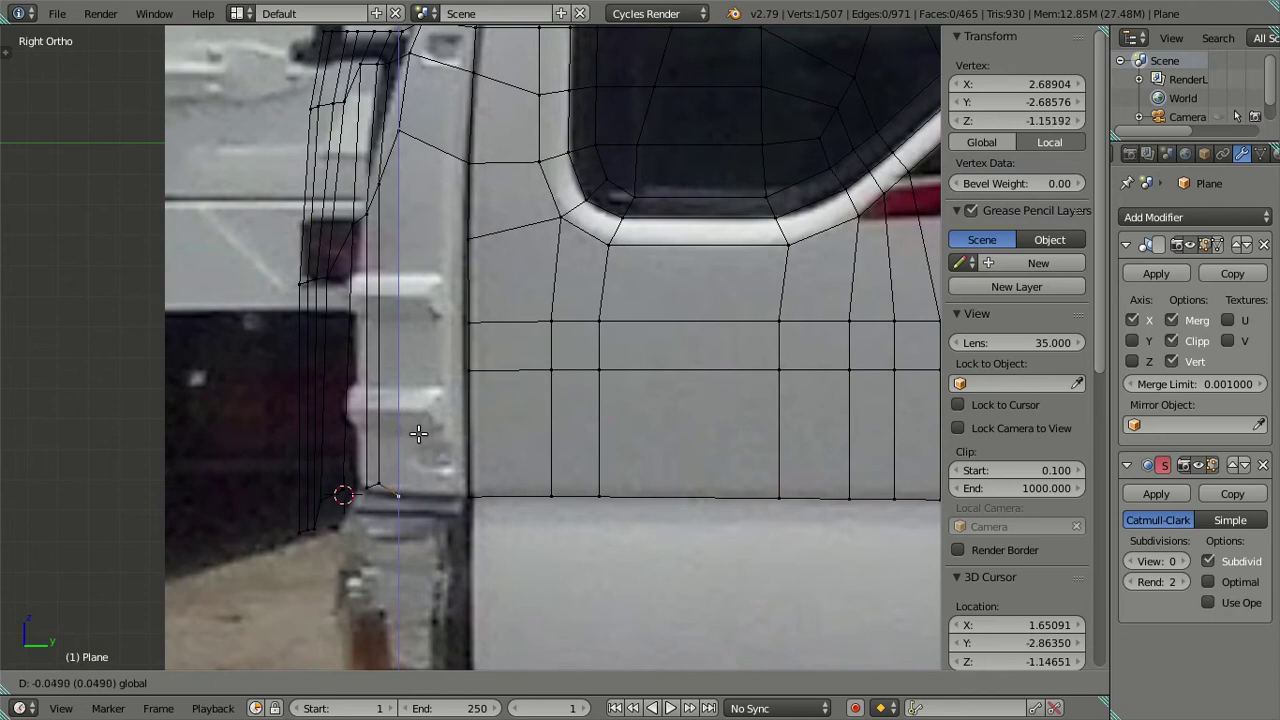
drag(418, 433, 366, 480)
mouse_move(367, 423)
mouse_down()
mouse_move(371, 445)
mouse_move(381, 422)
mouse_move(393, 427)
mouse_up()
click(393, 427)
key(a)
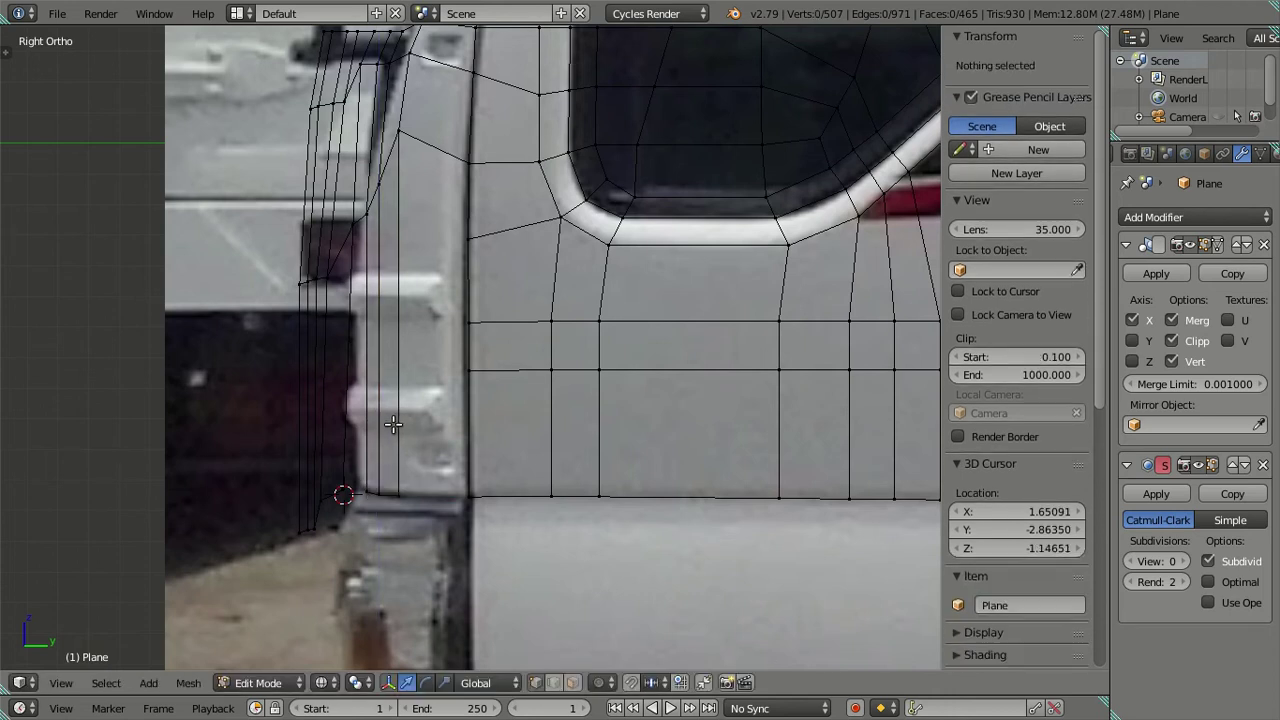
key(z)
middle_drag(366, 345, 537, 469)
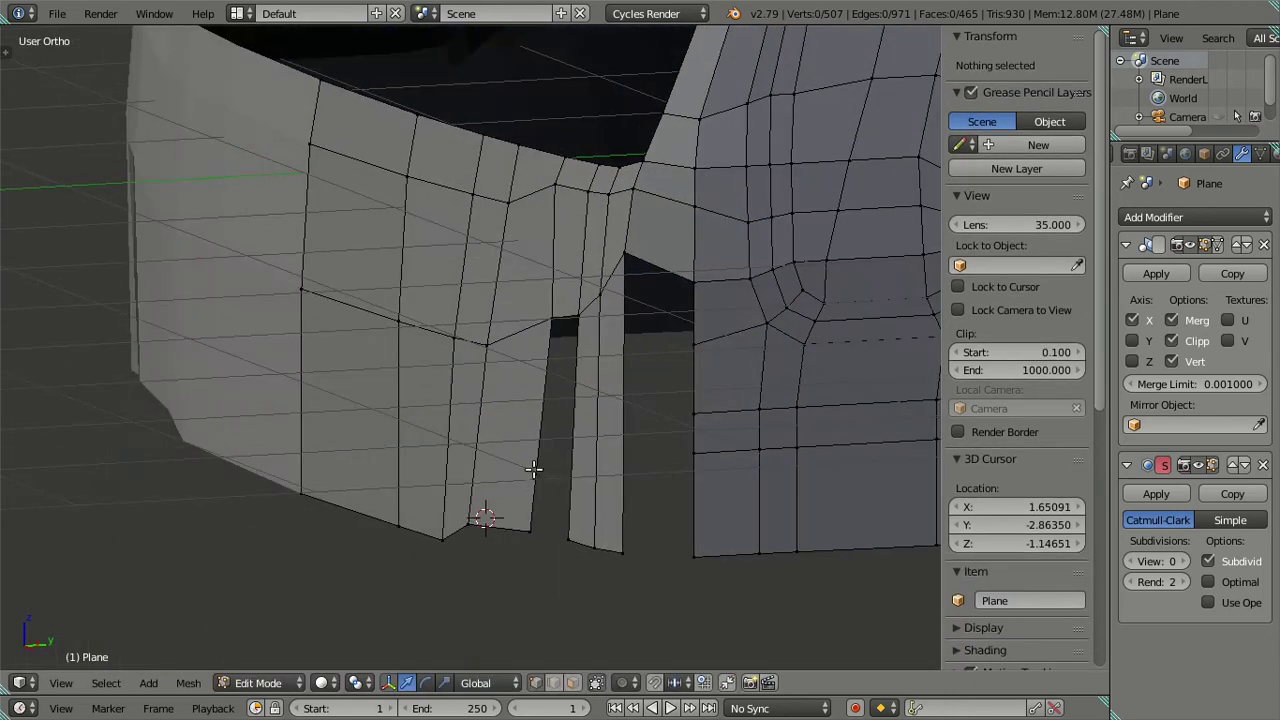
Fill the cab corner gap with a face, then view the front reference in wireframe
alt+right_click(528, 528)
key(f)
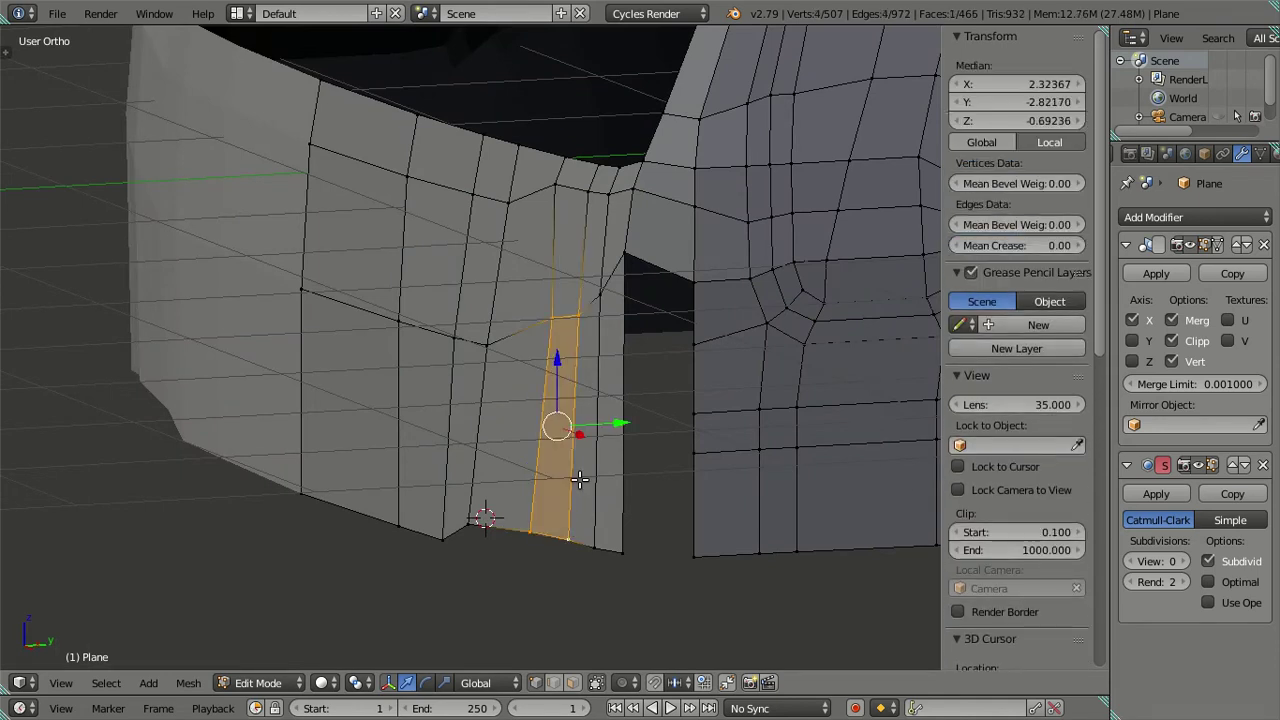
key(KP_1)
key(a)
key(z)
scroll(606, 423, up, 3)
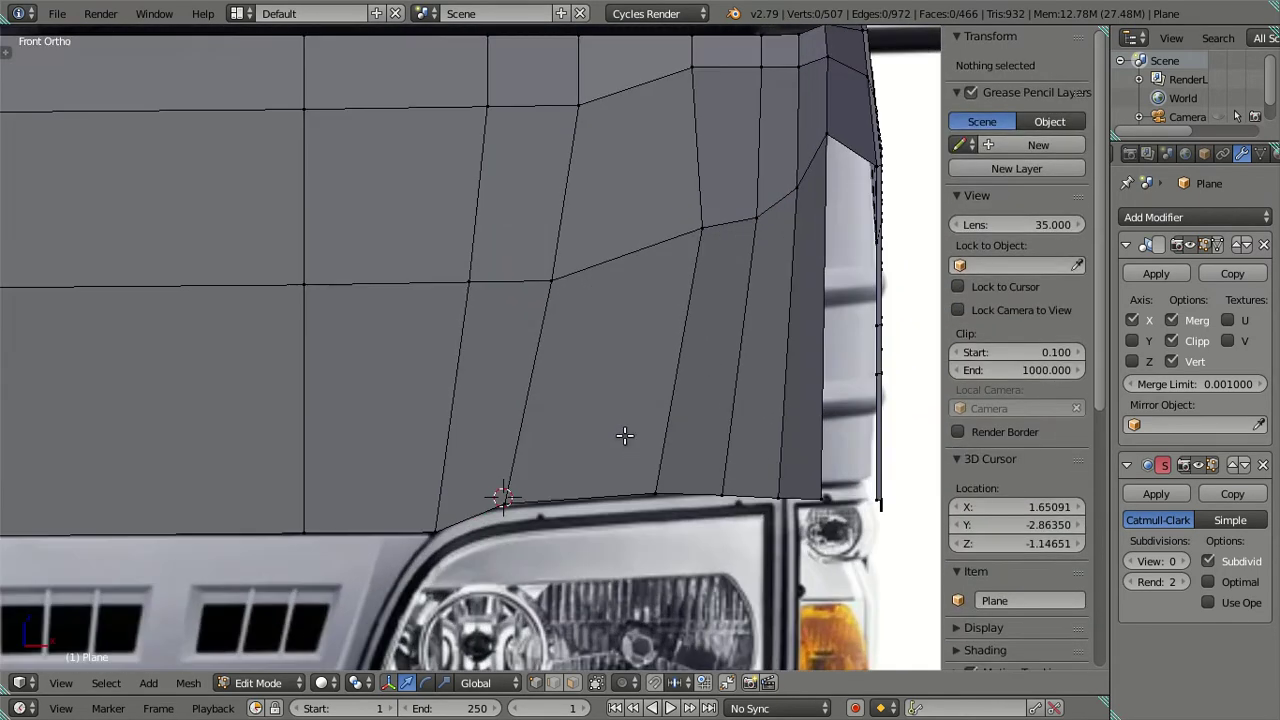
shift+middle_drag(737, 451, 563, 401)
scroll(563, 401, up, 1)
scroll(539, 451, up, 1)
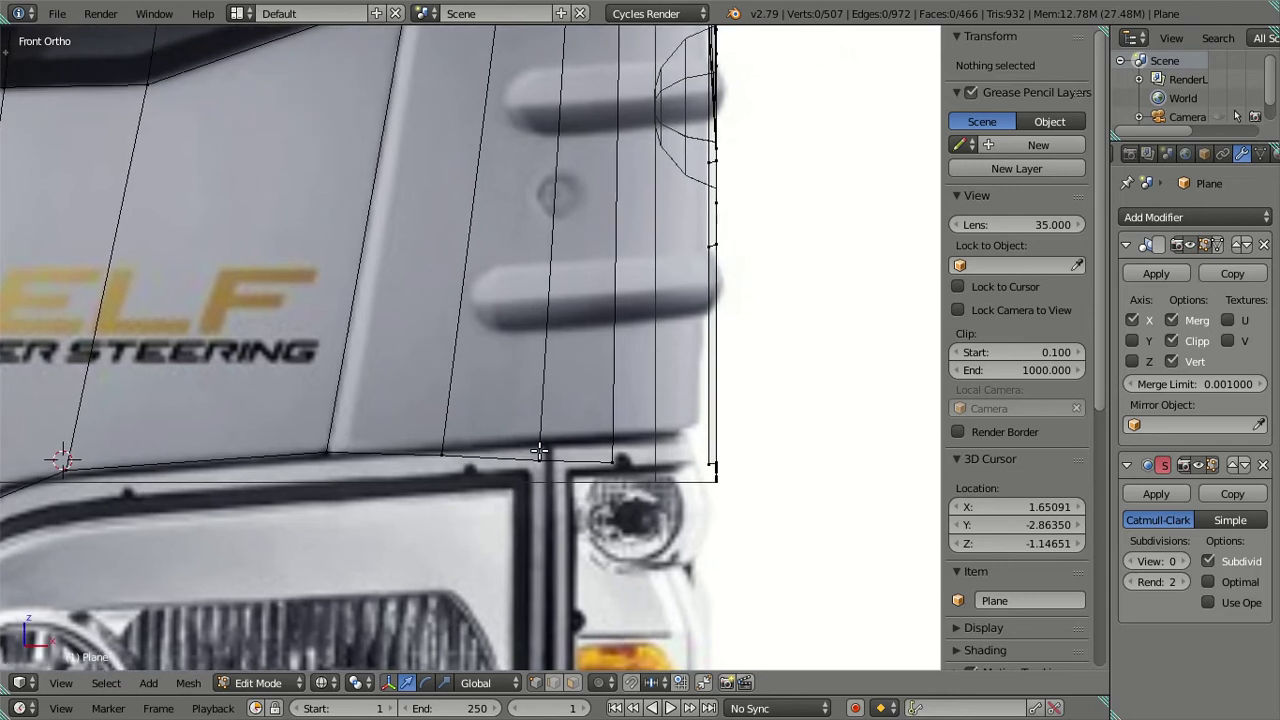
Move one bottom-edge vertex vertically up onto the reference panel line
right_click(538, 464)
shift+right_click(606, 438)
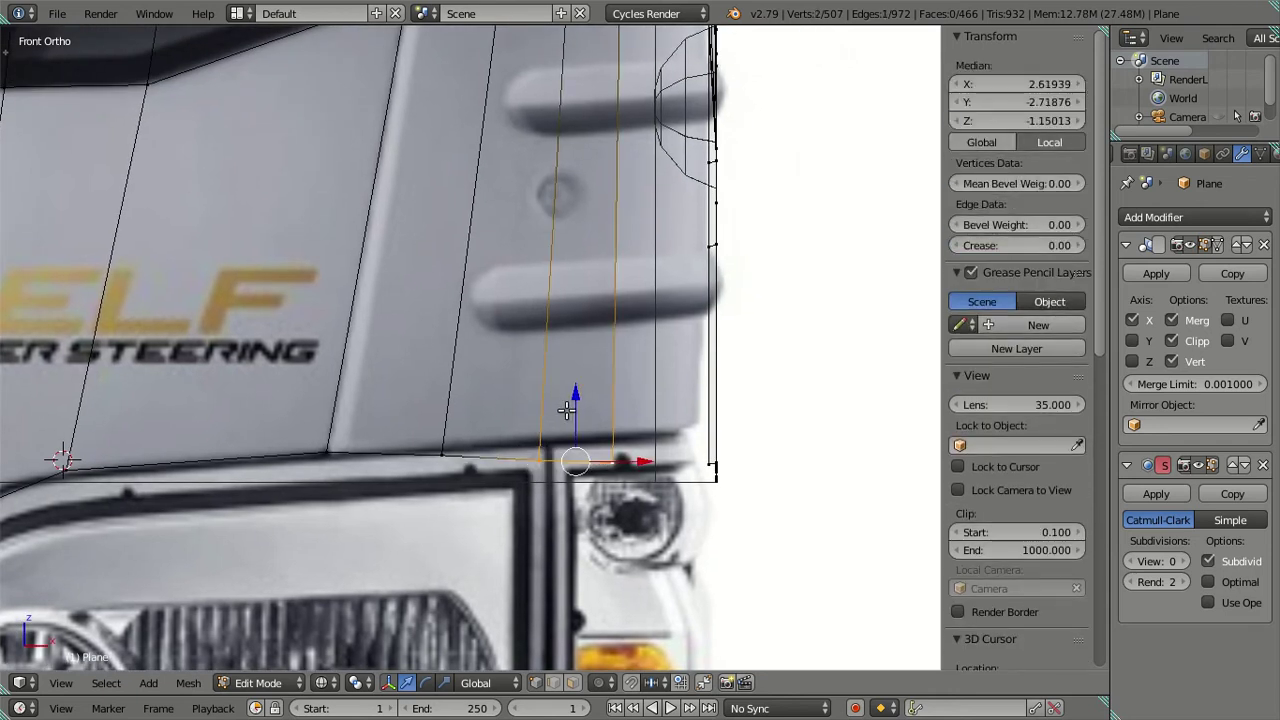
right_click(604, 437)
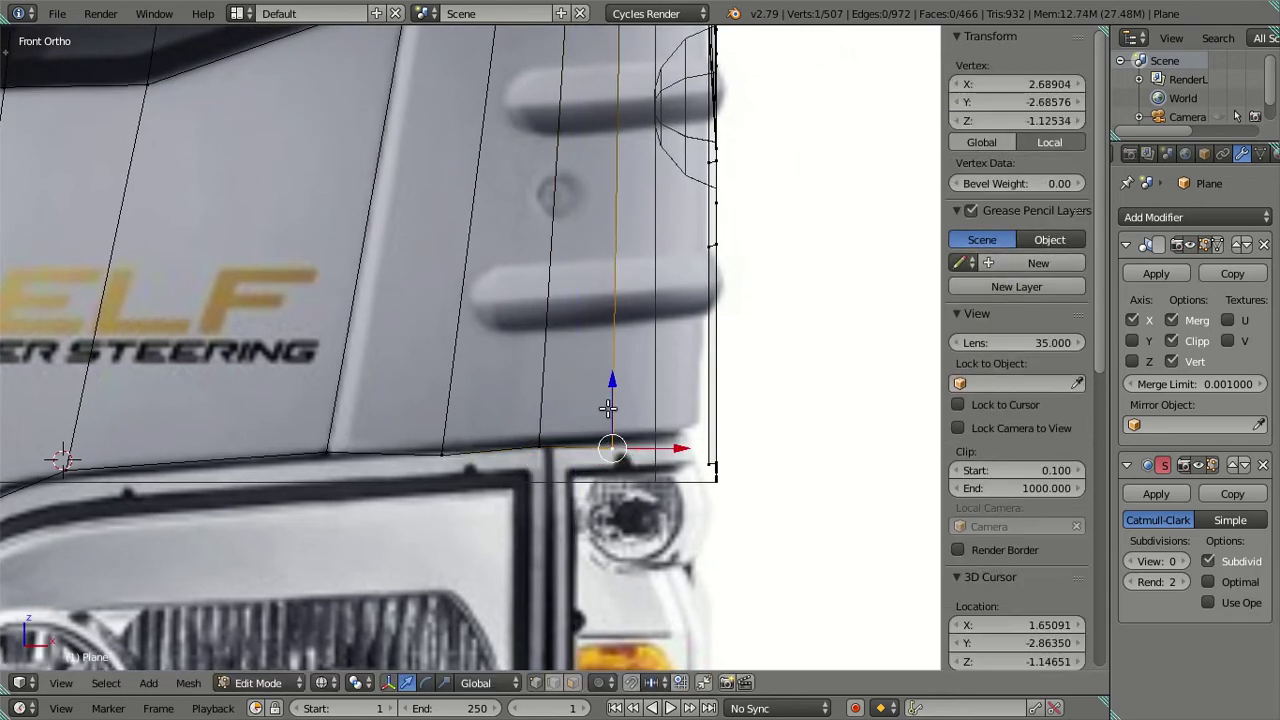
key(g)
key(z)
click(622, 387)
Lower the further-left bottom-edge vertex onto the panel line and recheck from the front view
right_click(440, 452)
key(g)
key(Escape)
right_click(326, 452)
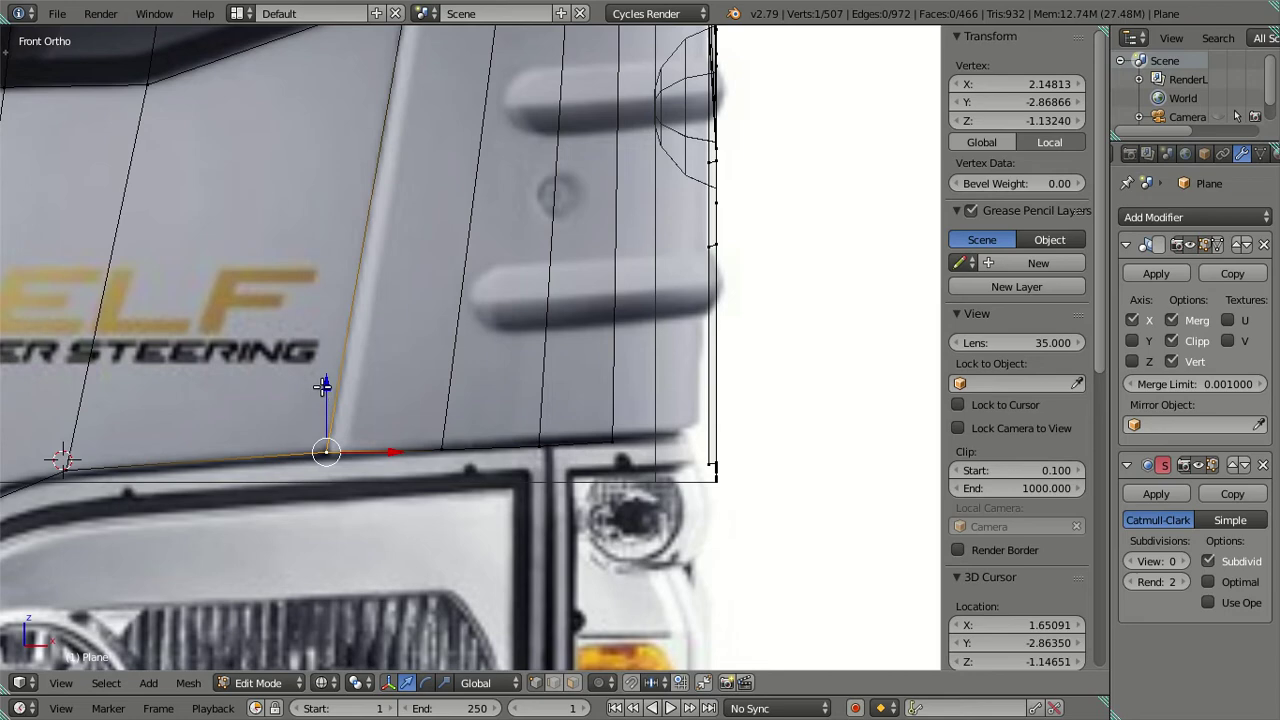
drag(322, 386, 326, 390)
click(328, 390)
key(a)
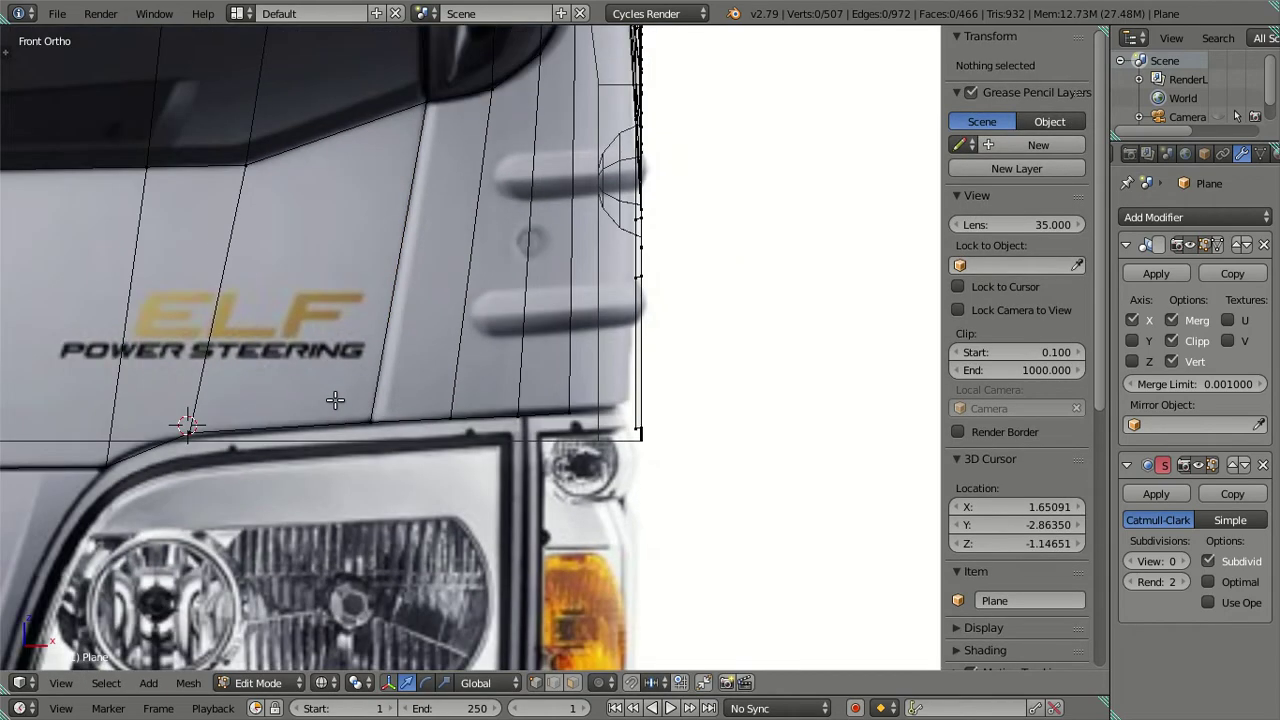
scroll(608, 437, down, 3)
mouse_move(638, 432)
middle_down()
mouse_move(583, 400)
mouse_move(534, 420)
mouse_move(523, 403)
middle_up()
key(KP_1)
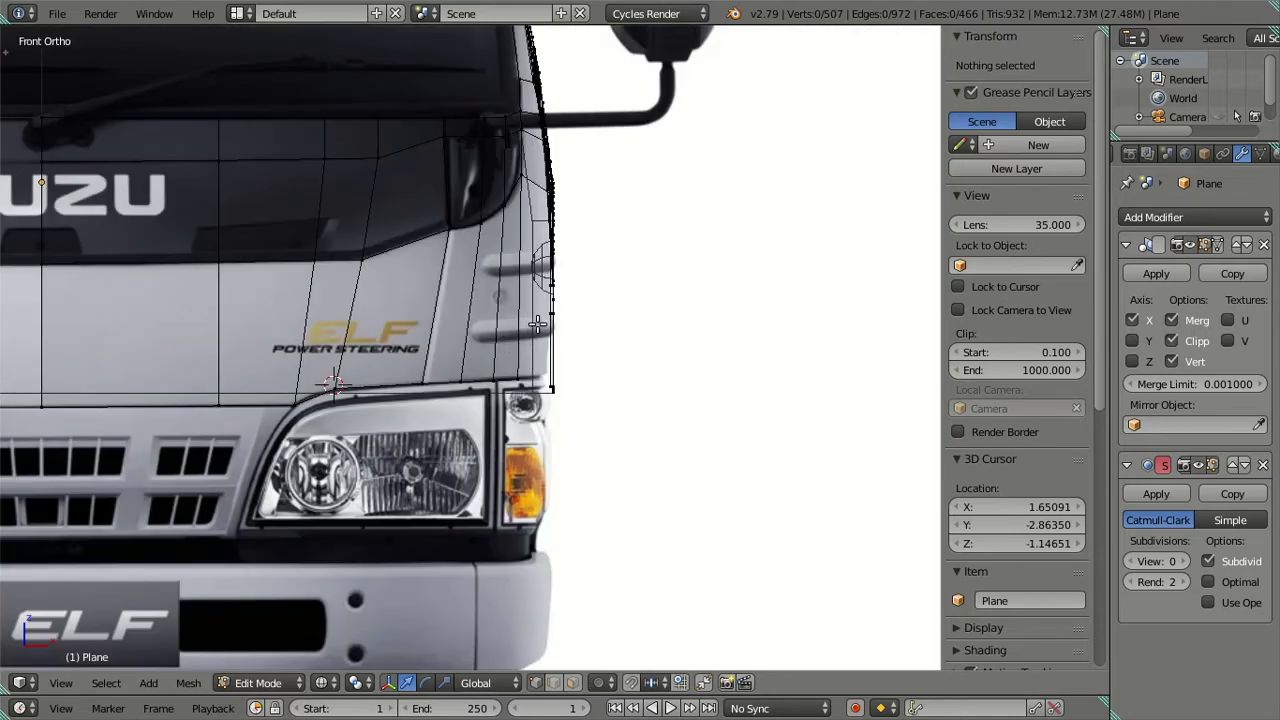
scroll(513, 329, up, 1)
scroll(513, 329, up, 3)
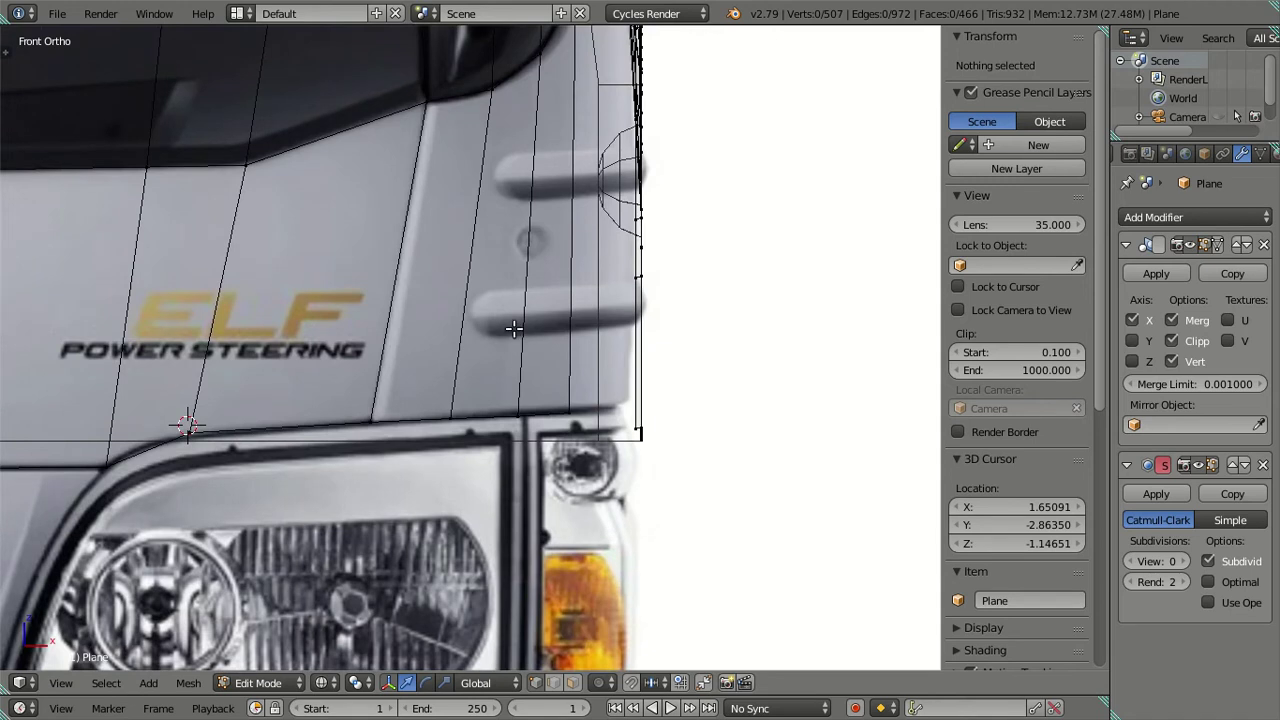
Preview loop cuts on the side panel without placing them, orbiting around the cab corner
key(ctrl+r)
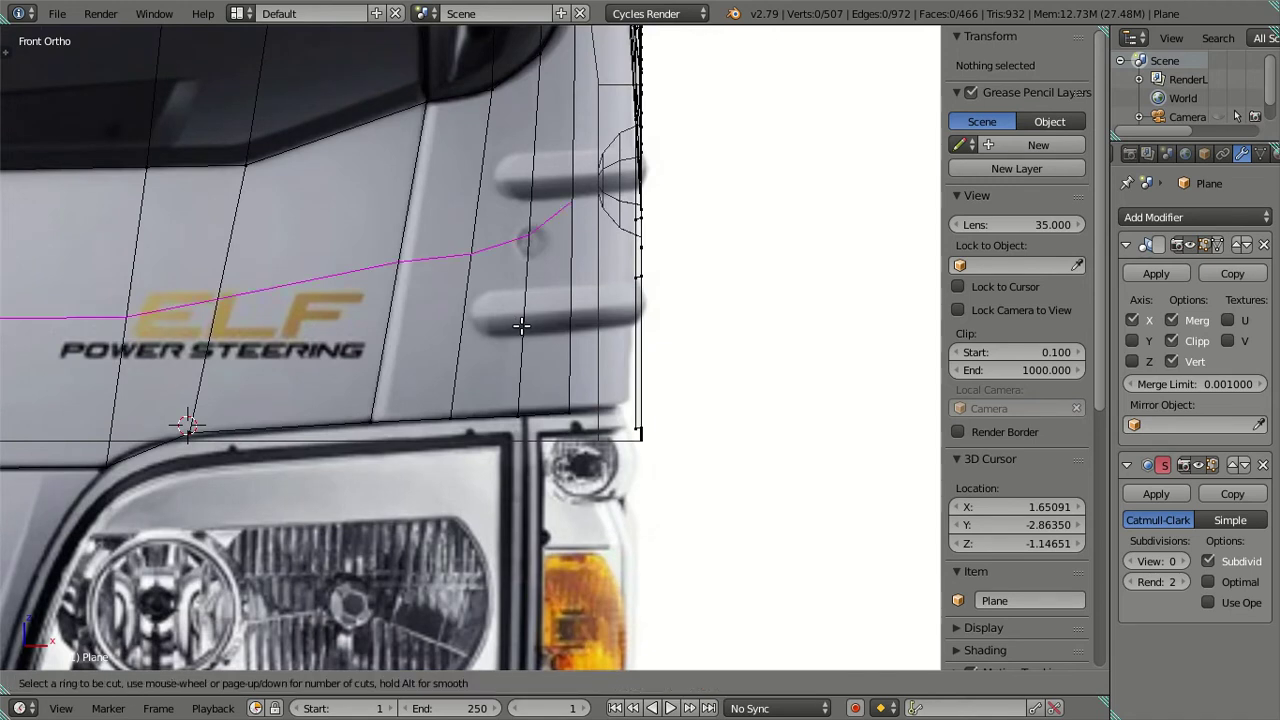
key(Escape)
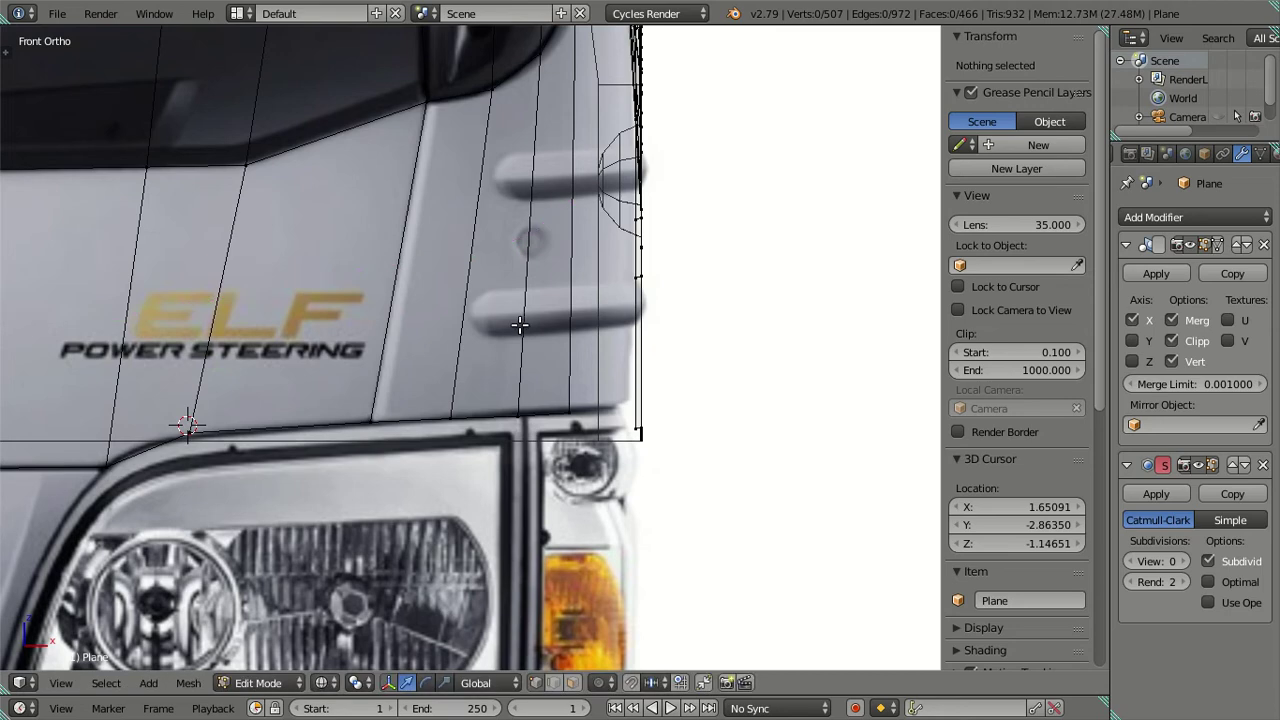
scroll(608, 332, down, 2)
mouse_move(686, 380)
middle_down()
mouse_move(537, 389)
mouse_move(520, 374)
middle_up()
scroll(510, 378, up, 2)
mouse_move(414, 381)
middle_down()
mouse_move(676, 369)
mouse_move(462, 345)
middle_up()
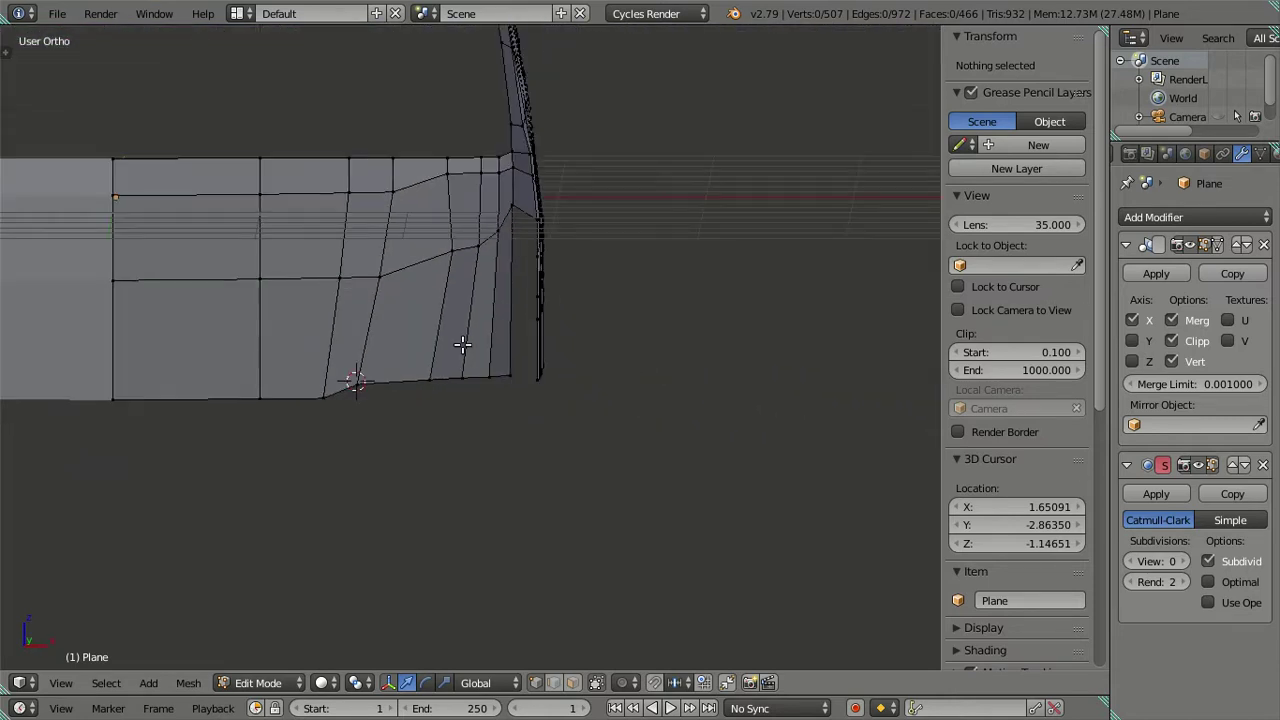
key(ctrl+r)
key(Escape)
key(KP_1)
scroll(443, 297, up, 3)
middle_drag(599, 246, 465, 291)
Add a single, then a double edge loop across the side panel, dissolving each
key(ctrl+r)
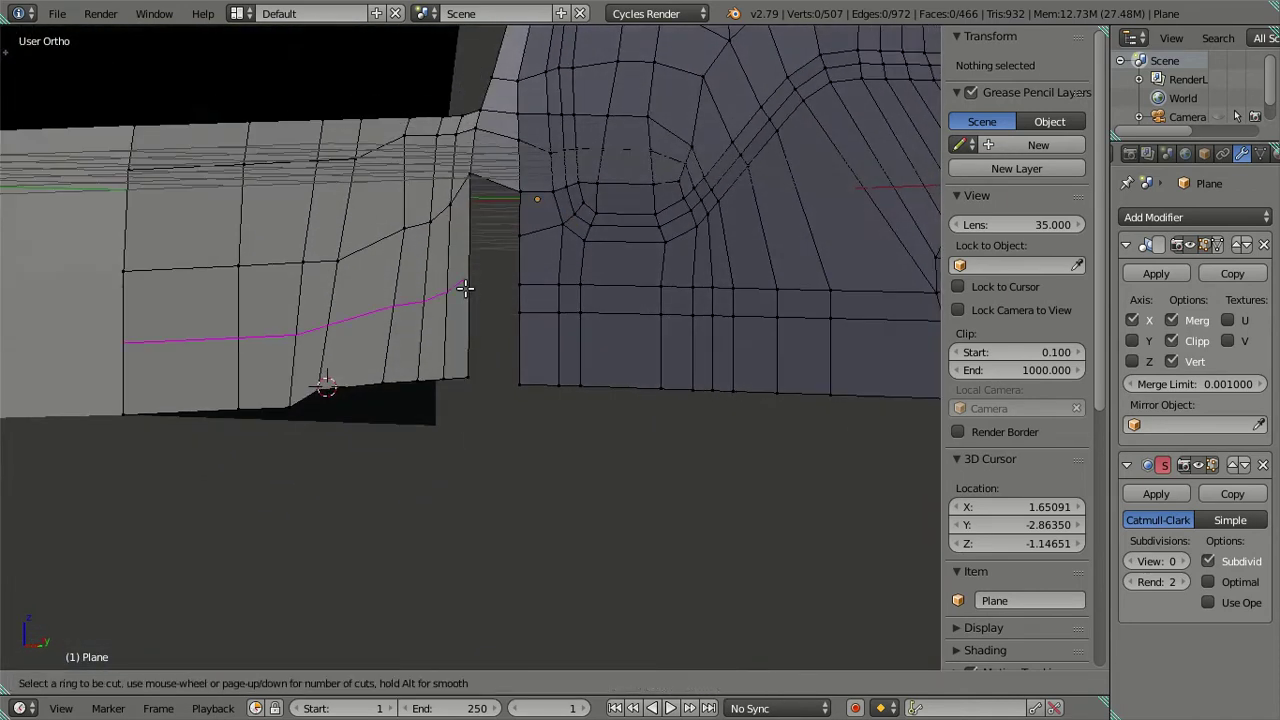
click(465, 288)
alt+right_click(440, 330)
key(x)
click(520, 340)
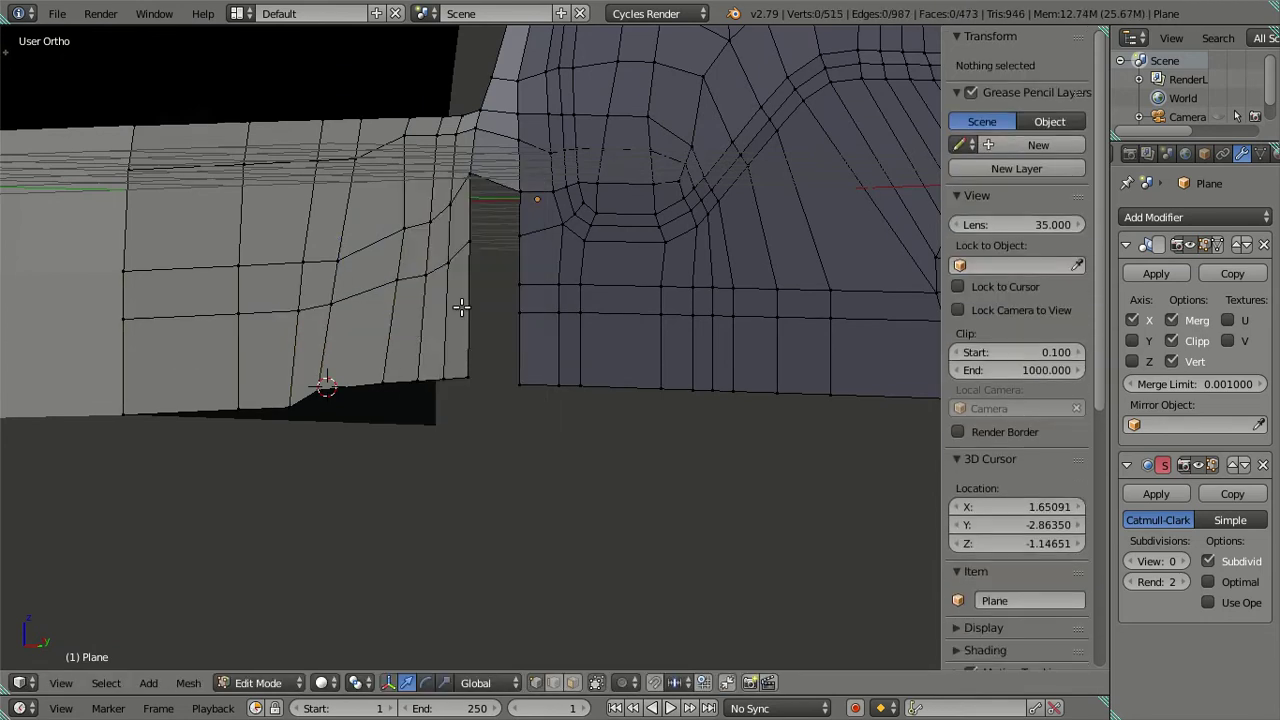
key(ctrl+r)
scroll(462, 306, up, 1)
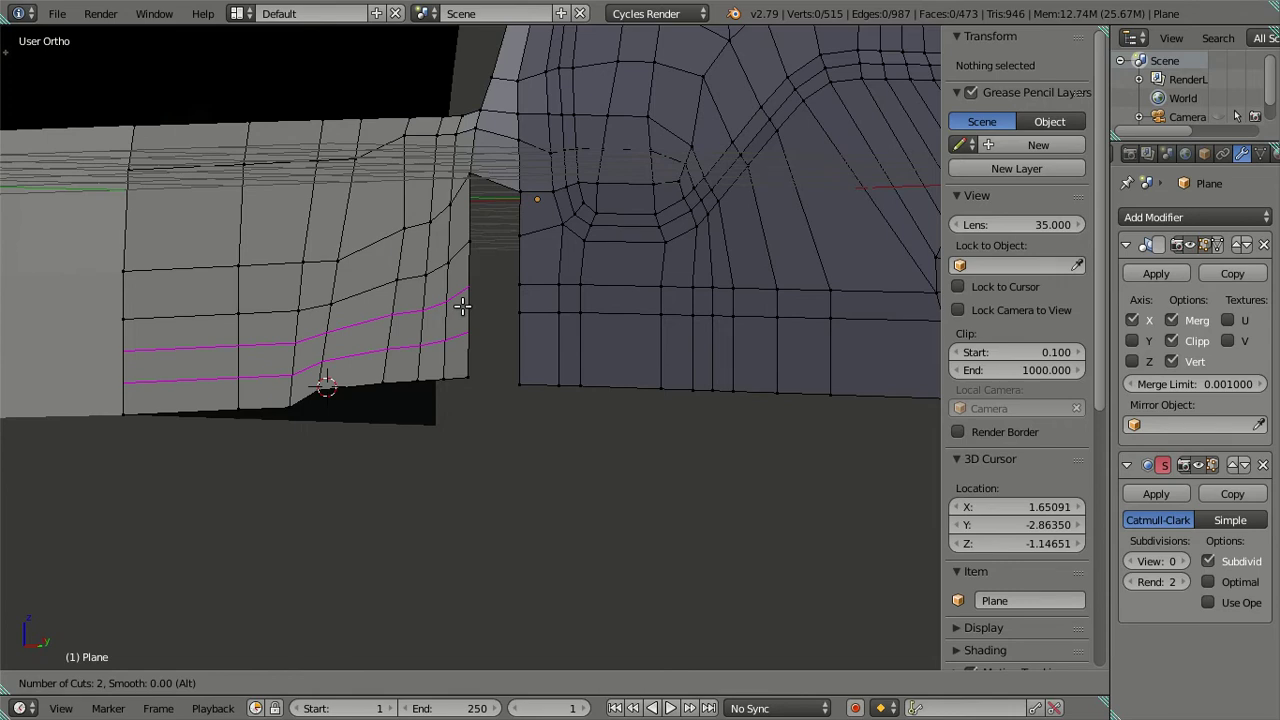
click(462, 306)
right_click(455, 311)
key(x)
click(543, 348)
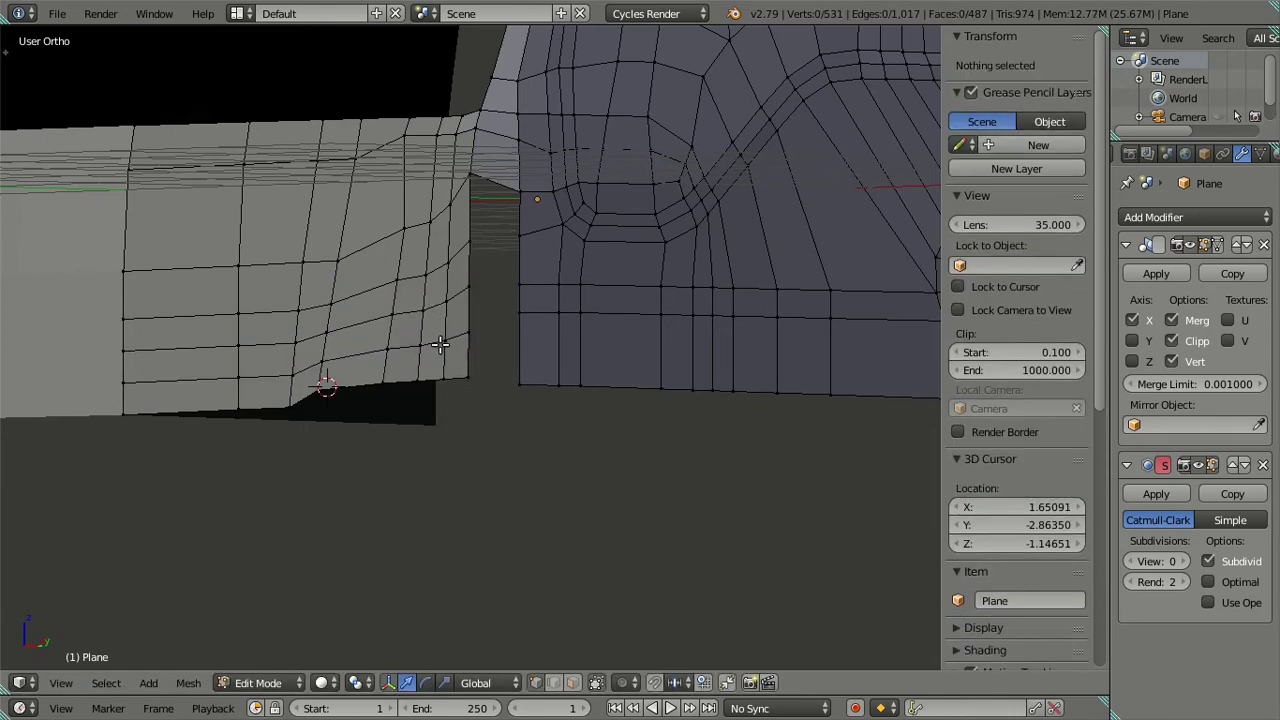
Add one more centred edge loop and dissolve it
key(ctrl+r)
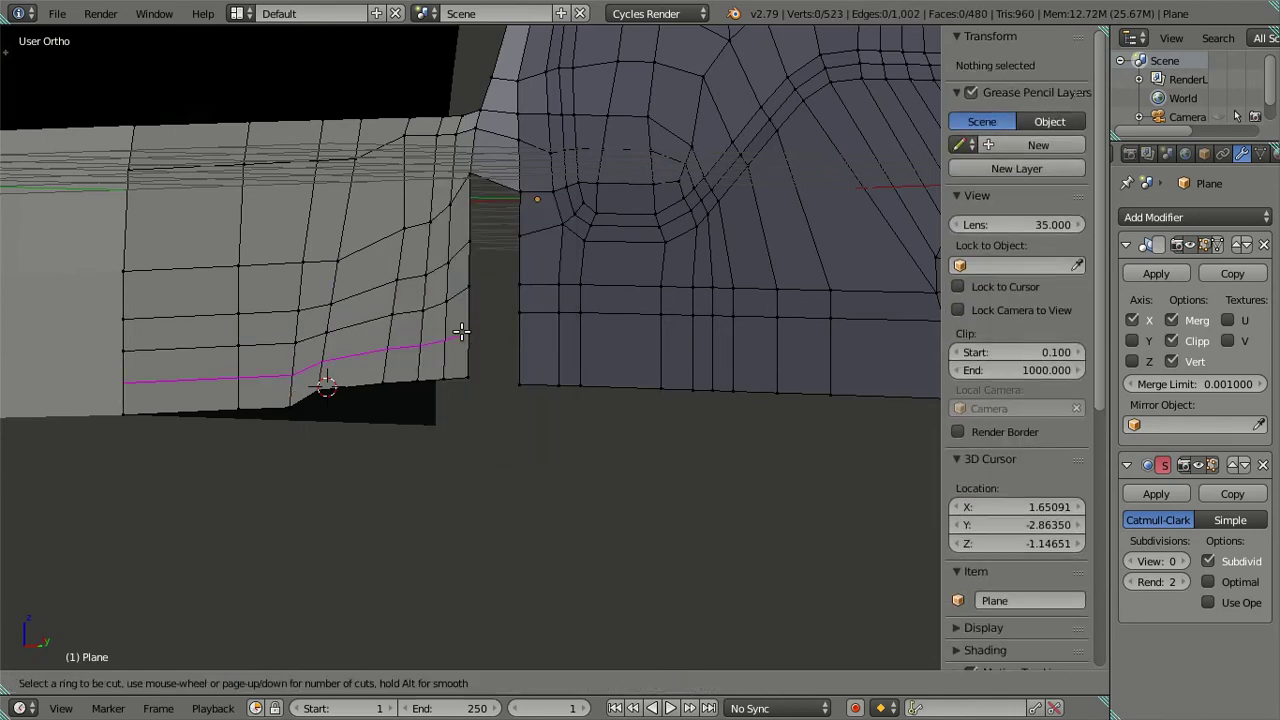
click(461, 331)
right_click(455, 333)
alt+right_click(400, 366)
key(x)
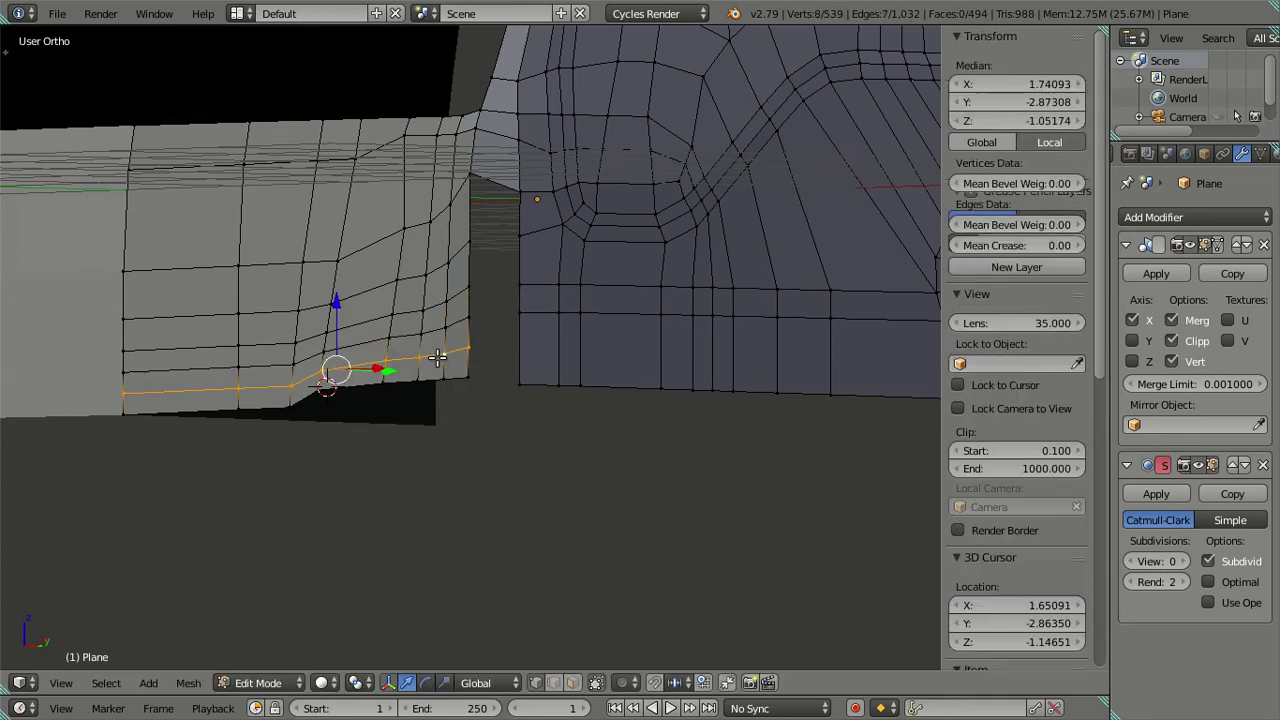
click(555, 366)
Select the corner gap's edges and extrude them down vertically in two rows
scroll(509, 283, up, 3)
middle_drag(509, 283, 509, 403)
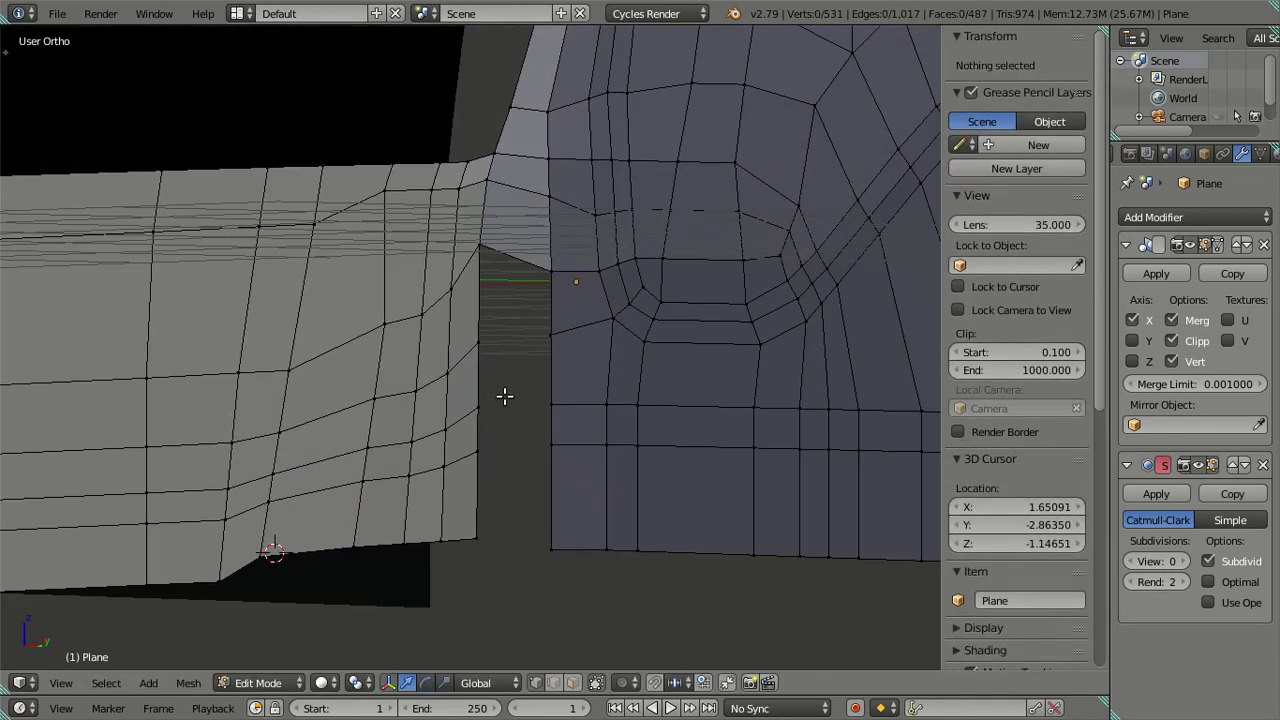
scroll(510, 412, up, 2)
right_click(486, 372)
shift+right_click(557, 358)
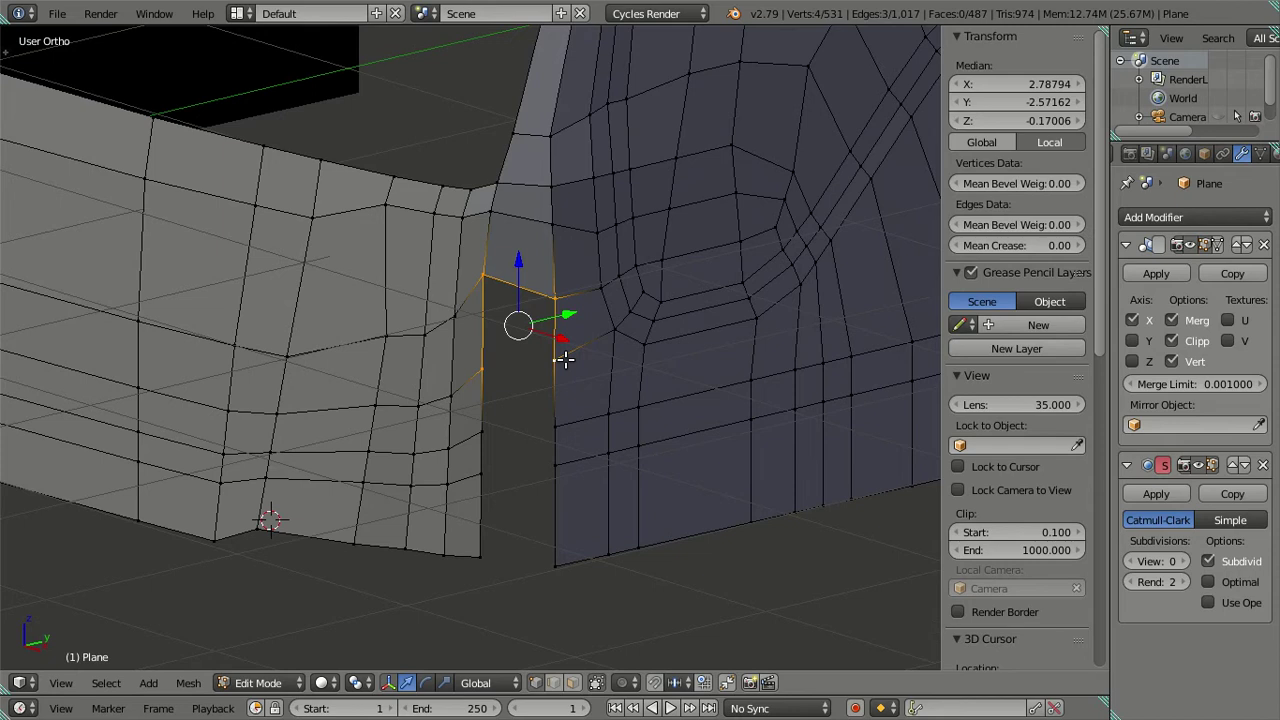
key(g)
key(z)
click(565, 425)
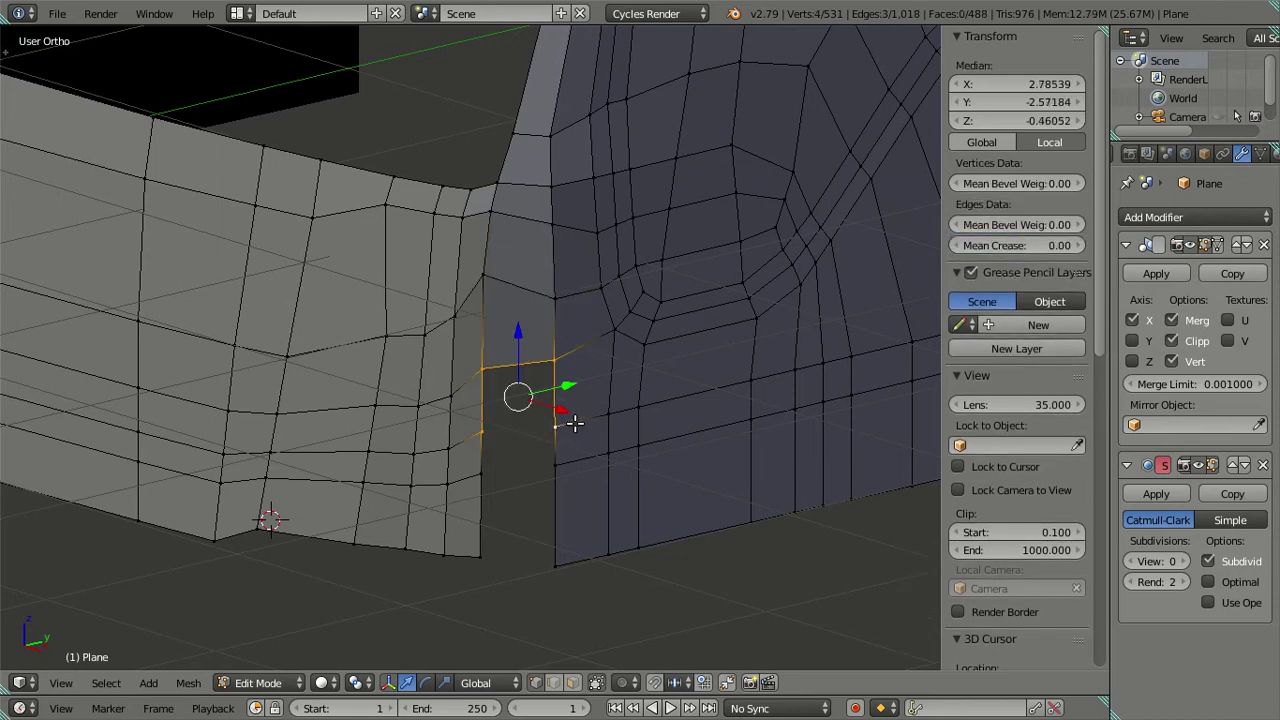
key(g)
key(z)
click(570, 475)
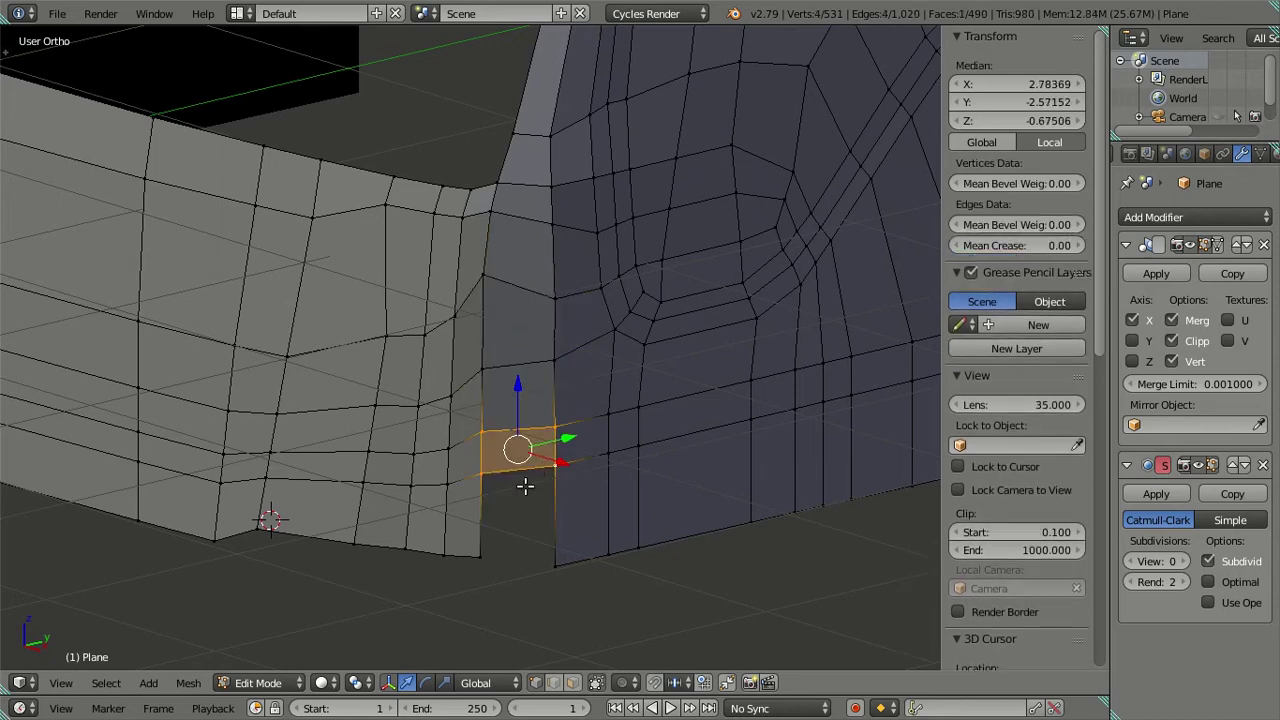
Extrude the corner fill's third row straight down along Z, then orbit to view it from below
key(g)
key(z)
click(558, 564)
key(a)
mouse_move(562, 567)
middle_down()
mouse_move(511, 494)
mouse_move(523, 631)
mouse_move(538, 480)
mouse_move(557, 451)
mouse_move(603, 431)
mouse_move(577, 421)
mouse_move(531, 528)
mouse_move(457, 391)
middle_up()
In front view, slide the corner's vertical edge loop sideways onto the reference
right_click(478, 397)
alt+right_click(478, 405)
key(KP_1)
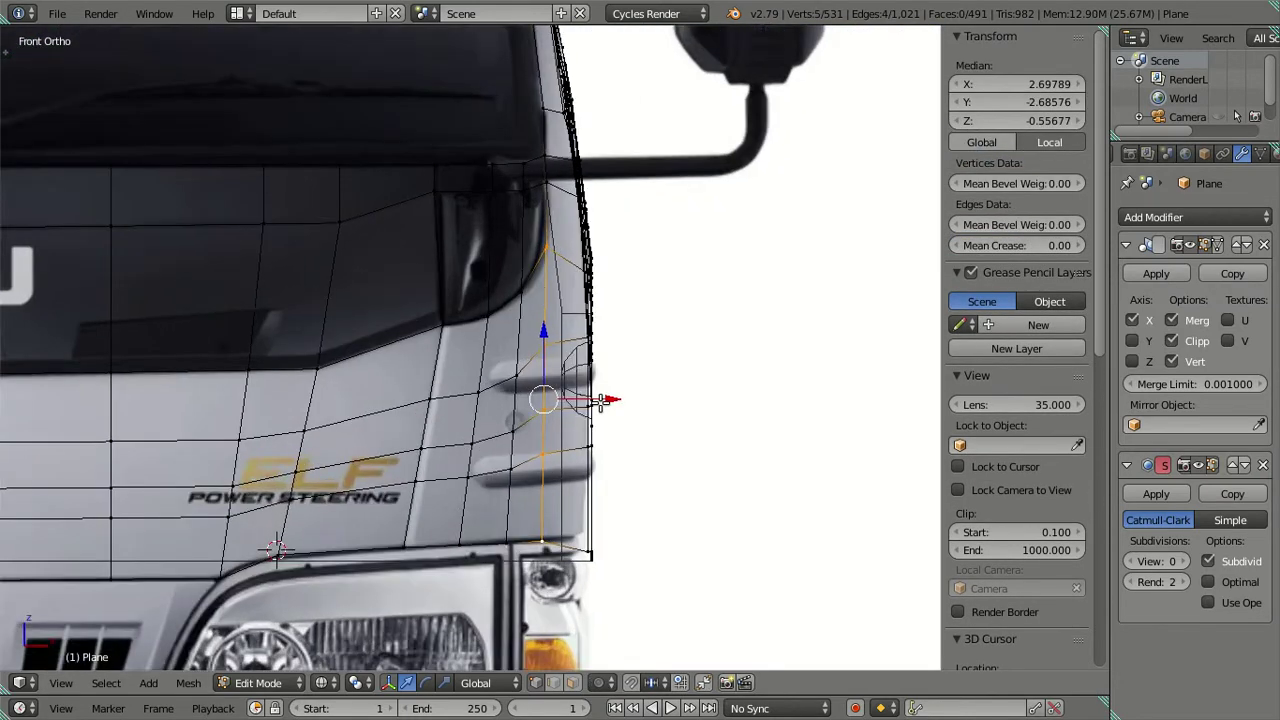
key(z)
drag(621, 400, 630, 408)
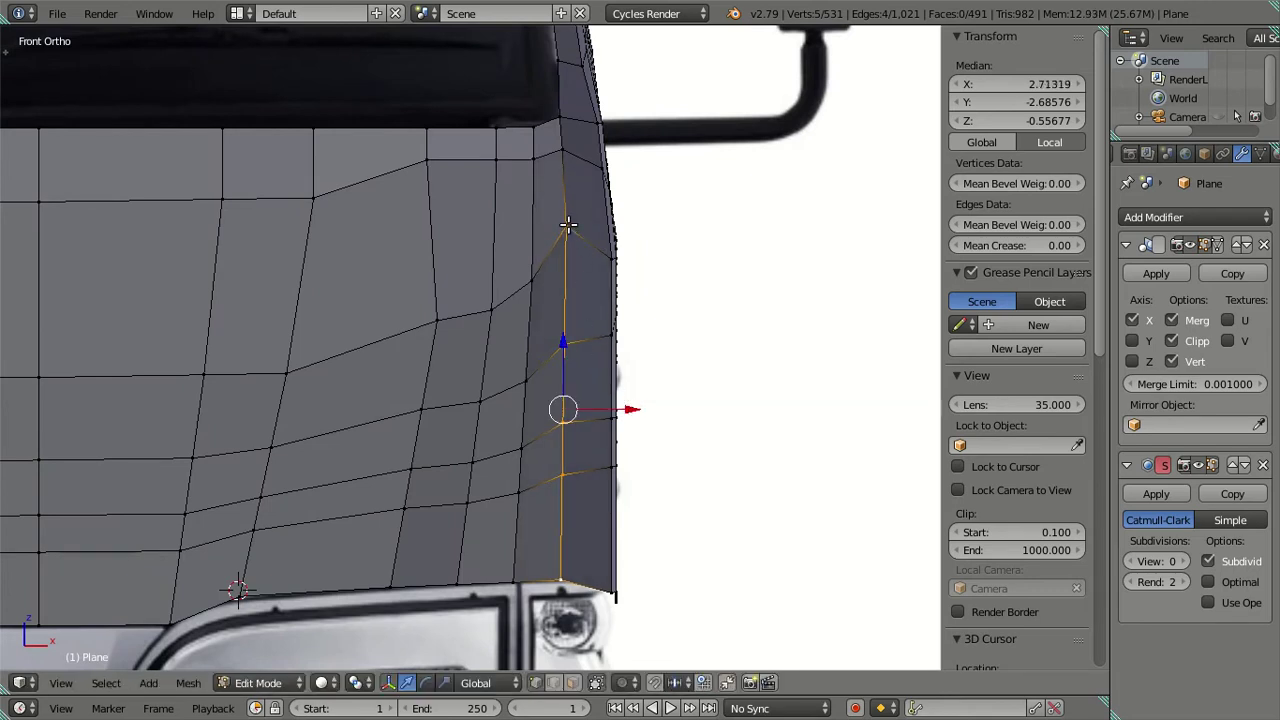
key(z)
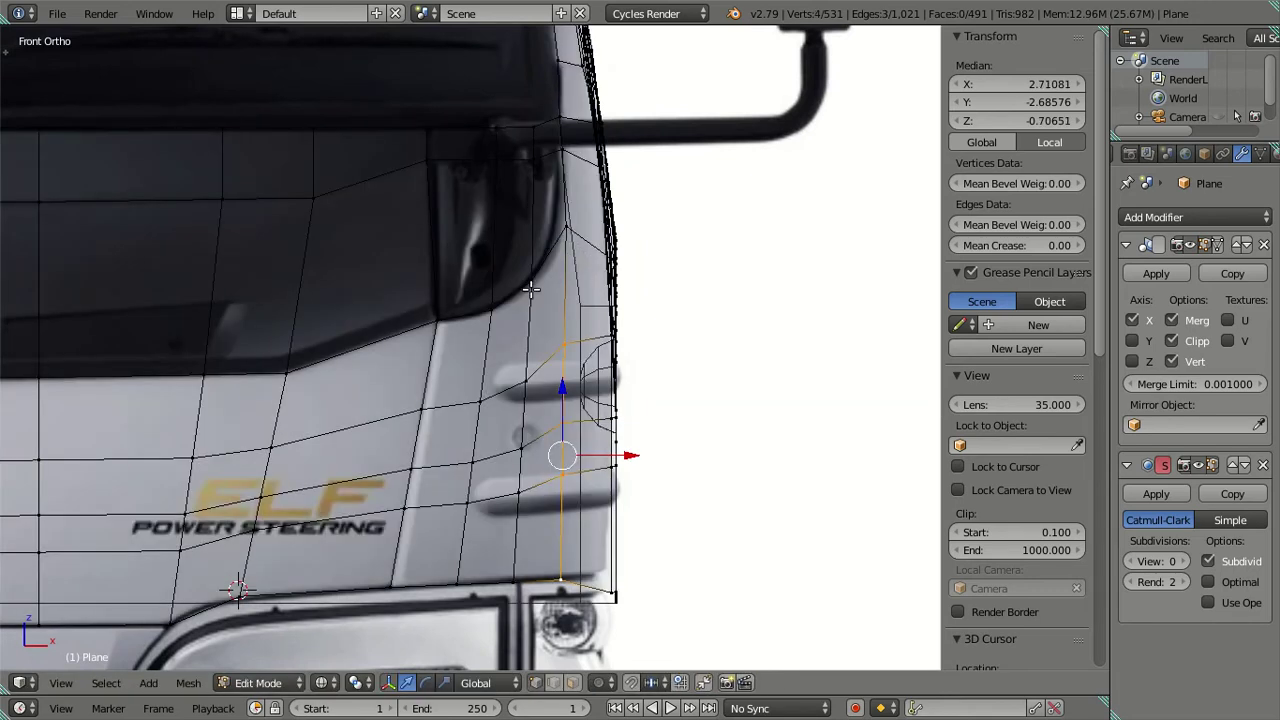
key(z)
drag(629, 451, 634, 459)
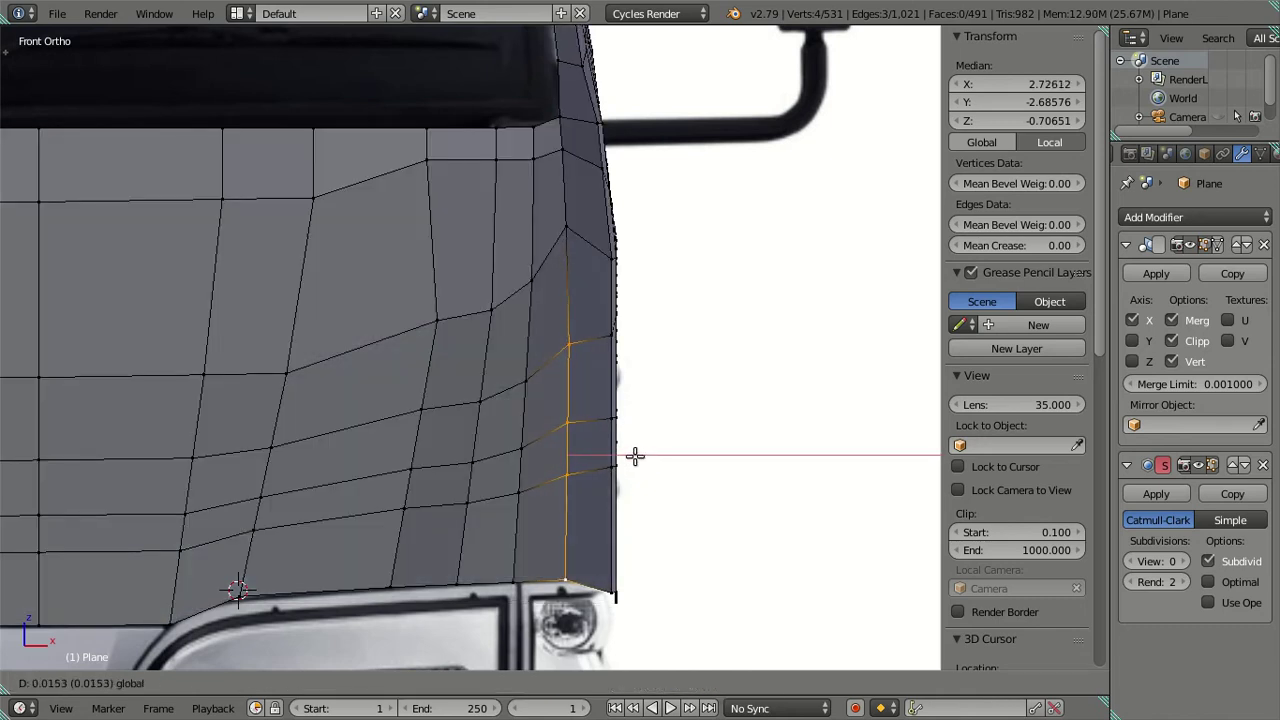
click(635, 456)
Move the neighbouring vertical loop along X to even the corner panel's face spacing
right_click(526, 386)
alt+right_click(526, 386)
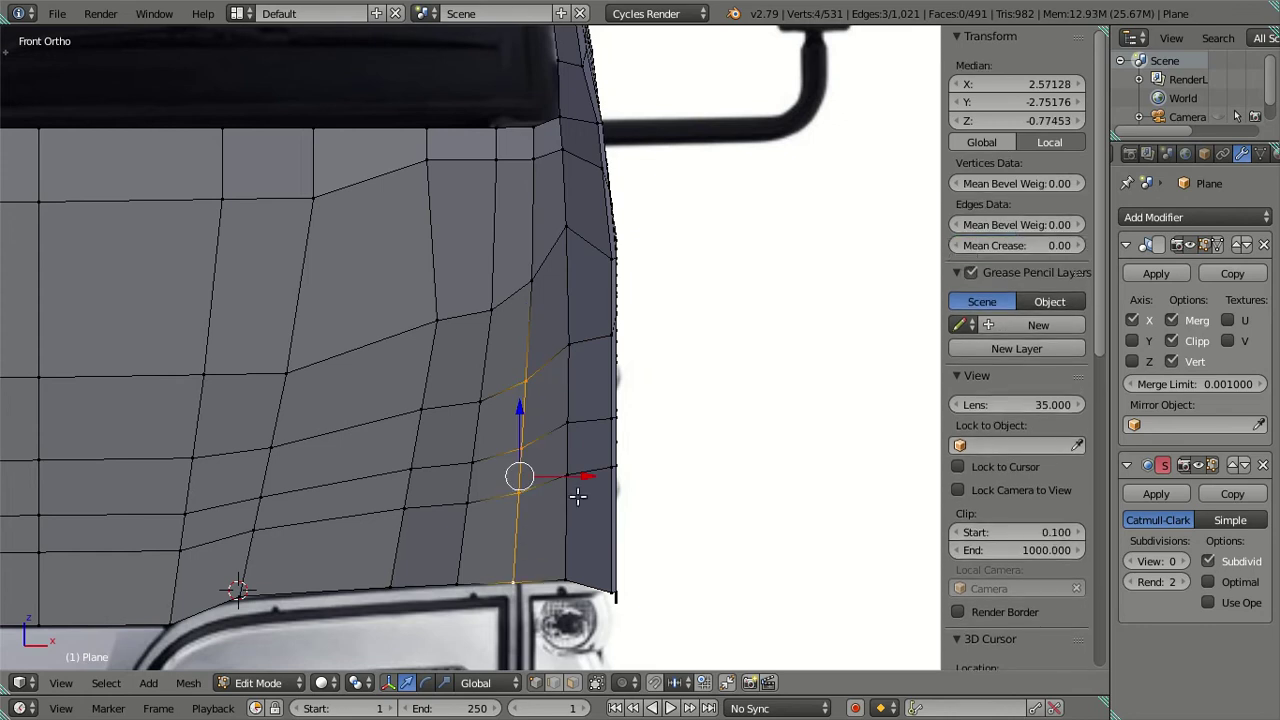
key(g)
key(x)
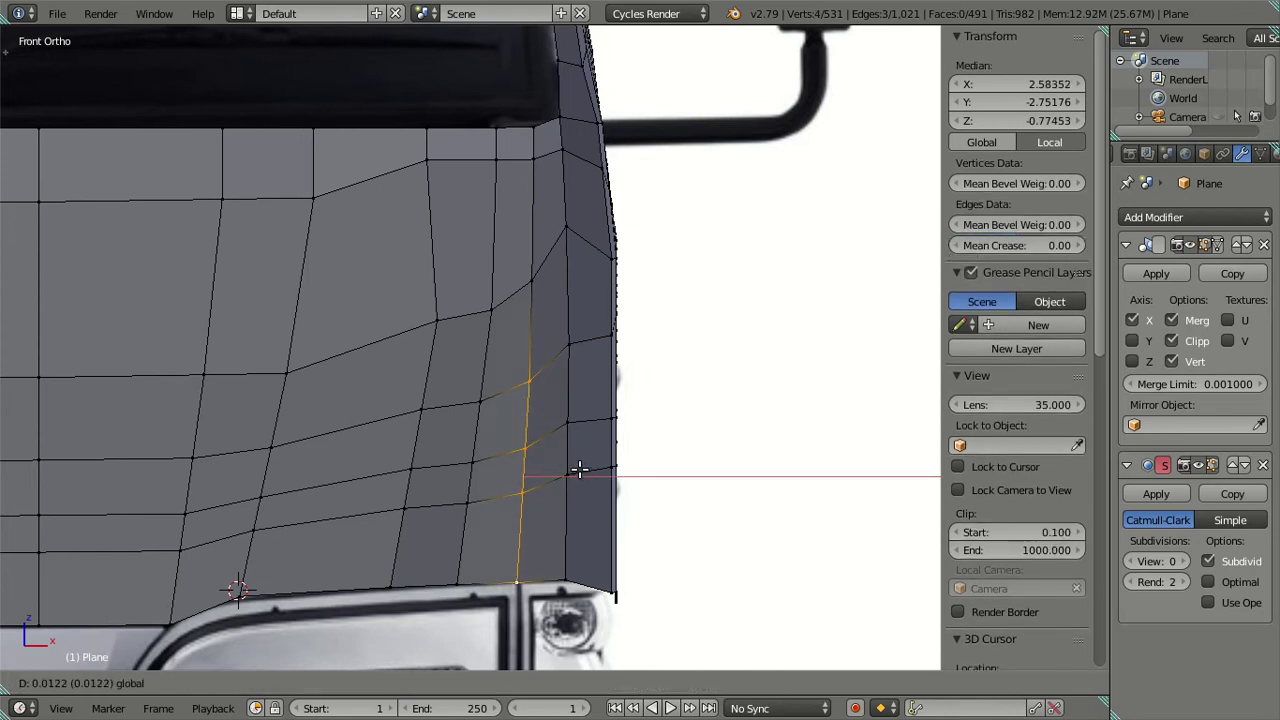
click(579, 469)
key(a)
mouse_move(563, 451)
middle_down()
mouse_move(523, 559)
mouse_move(440, 517)
mouse_move(365, 513)
middle_up()
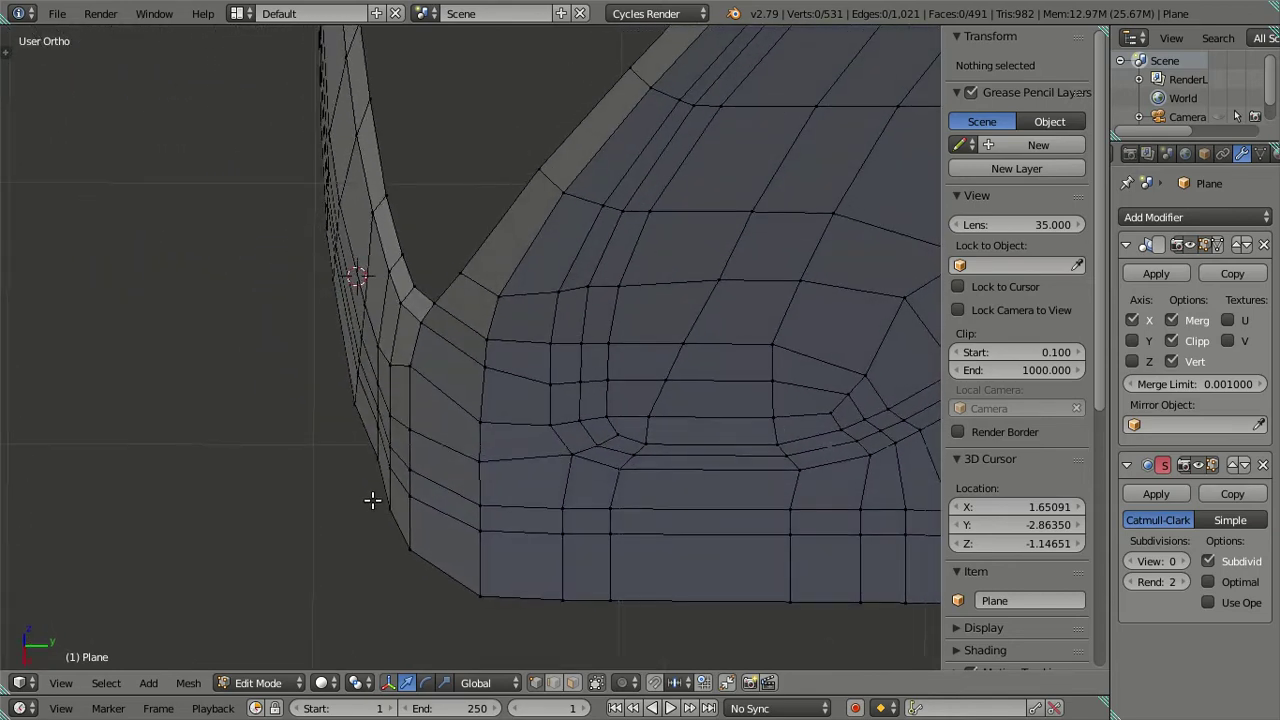
In top view, shift the lower band's edge vertices along Y
mouse_move(373, 459)
middle_down()
mouse_move(534, 437)
mouse_move(523, 531)
mouse_move(560, 514)
mouse_move(596, 539)
mouse_move(646, 520)
middle_up()
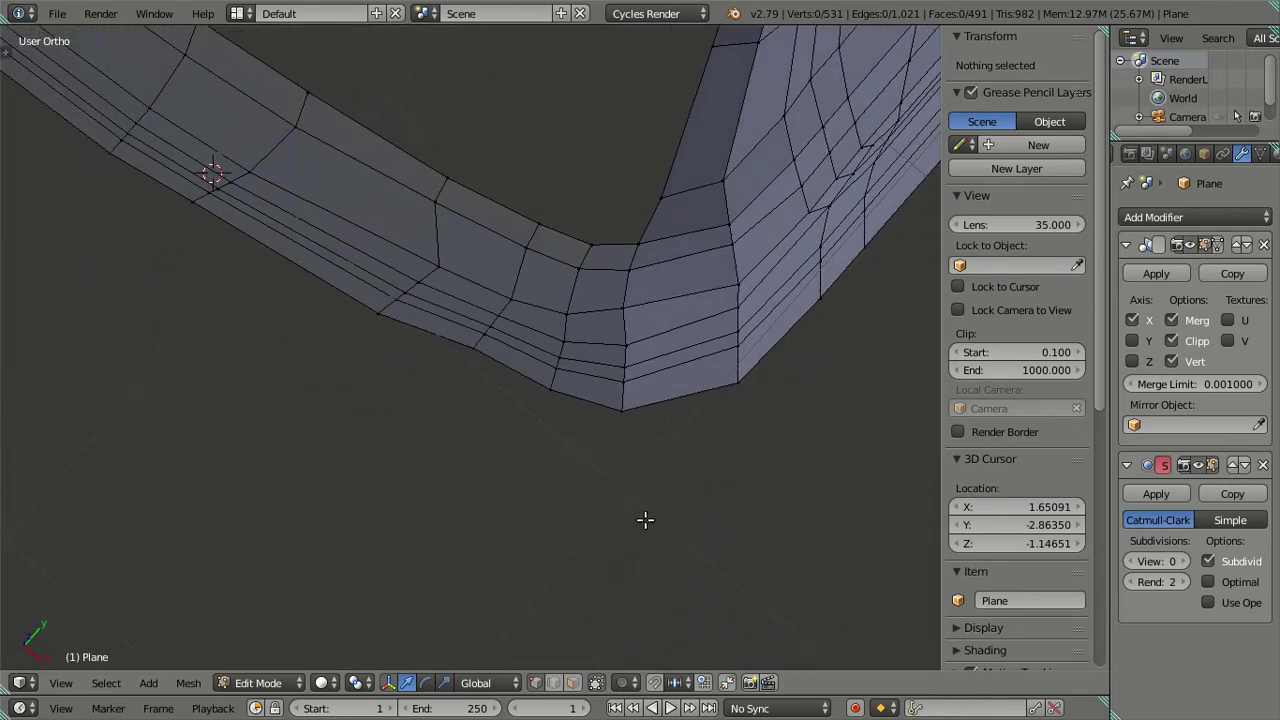
right_click(500, 340)
ctrl+right_click(470, 342)
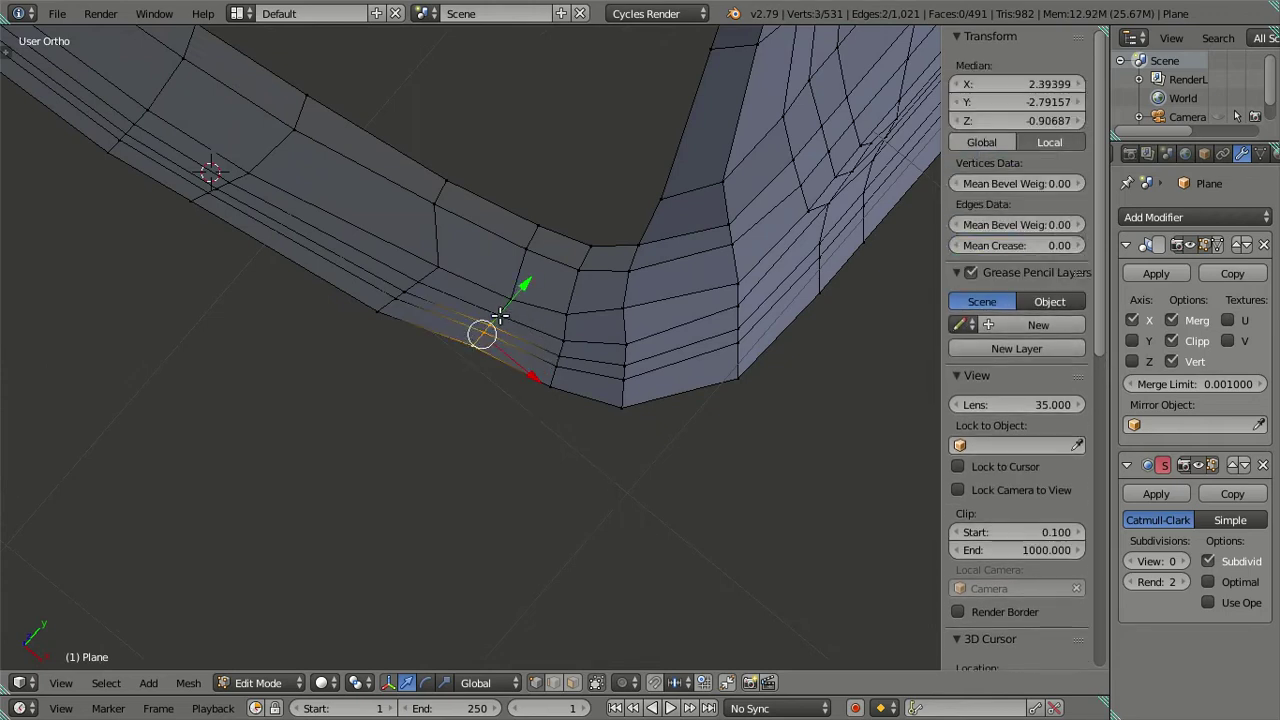
key(KP_7)
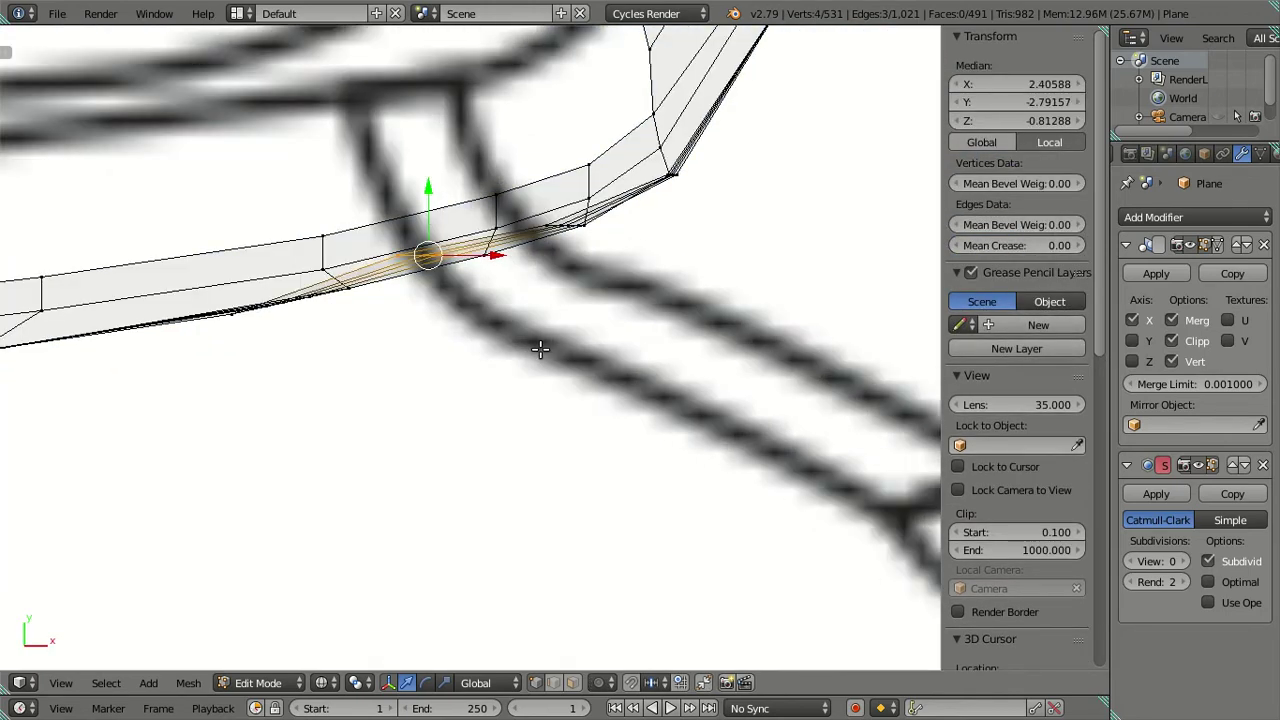
scroll(476, 309, up, 1)
scroll(422, 210, up, 2)
middle_drag(422, 210, 425, 295)
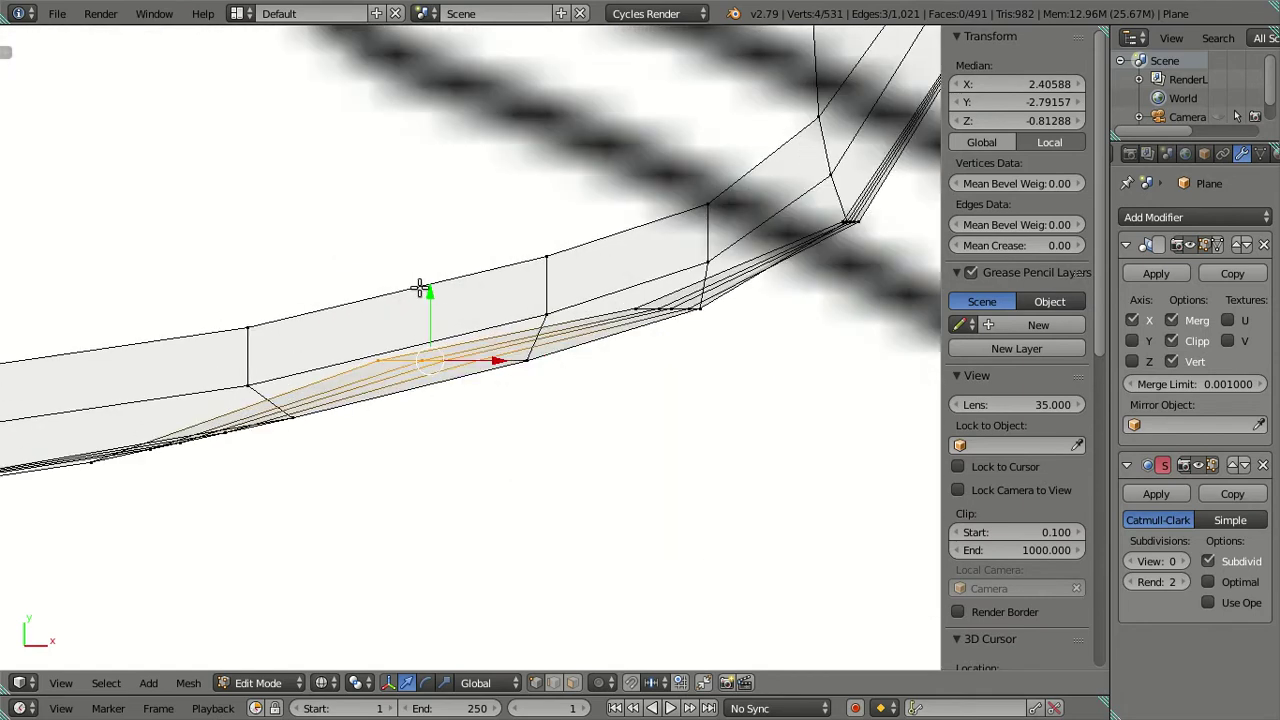
drag(420, 290, 446, 310)
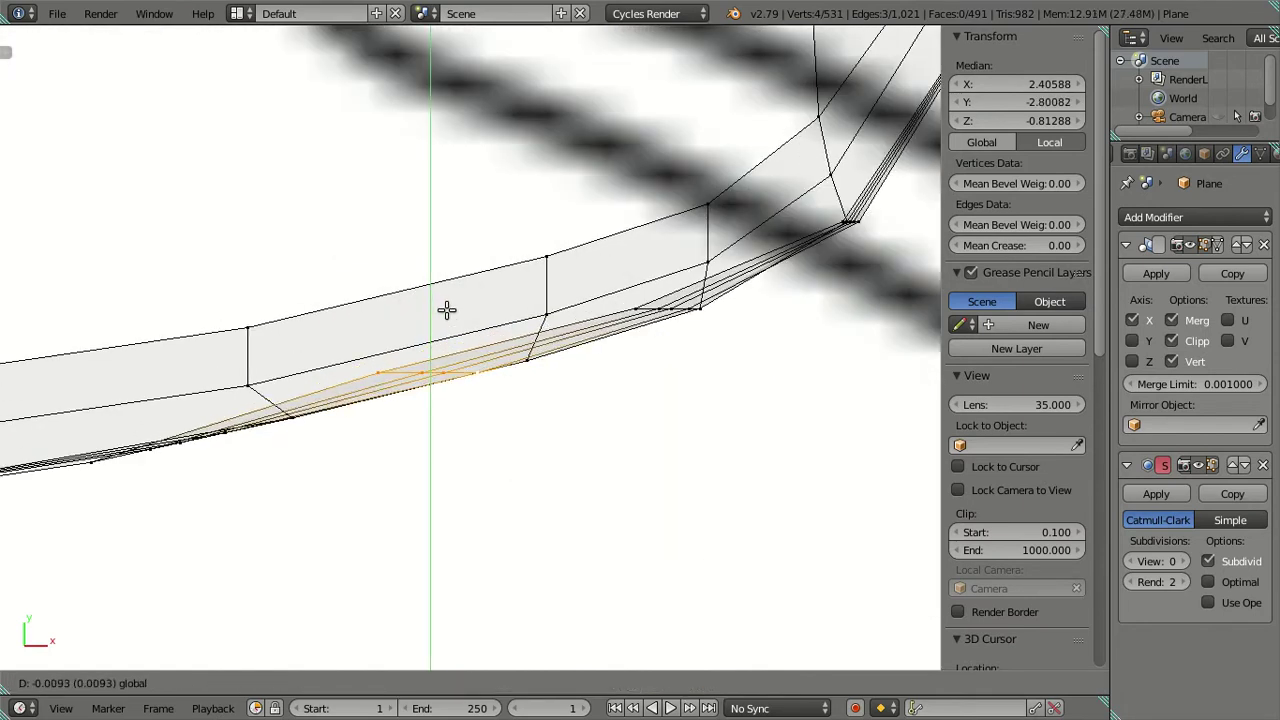
click(446, 310)
Undo the trial vertex moves on the lower band
scroll(446, 310, down, 3)
mouse_move(446, 310)
middle_down()
mouse_move(614, 366)
mouse_move(563, 277)
mouse_move(571, 385)
mouse_move(491, 334)
mouse_move(471, 368)
mouse_move(519, 384)
mouse_move(517, 353)
middle_up()
shift+right_click(529, 351)
key(ctrl+z)
key(ctrl+z)
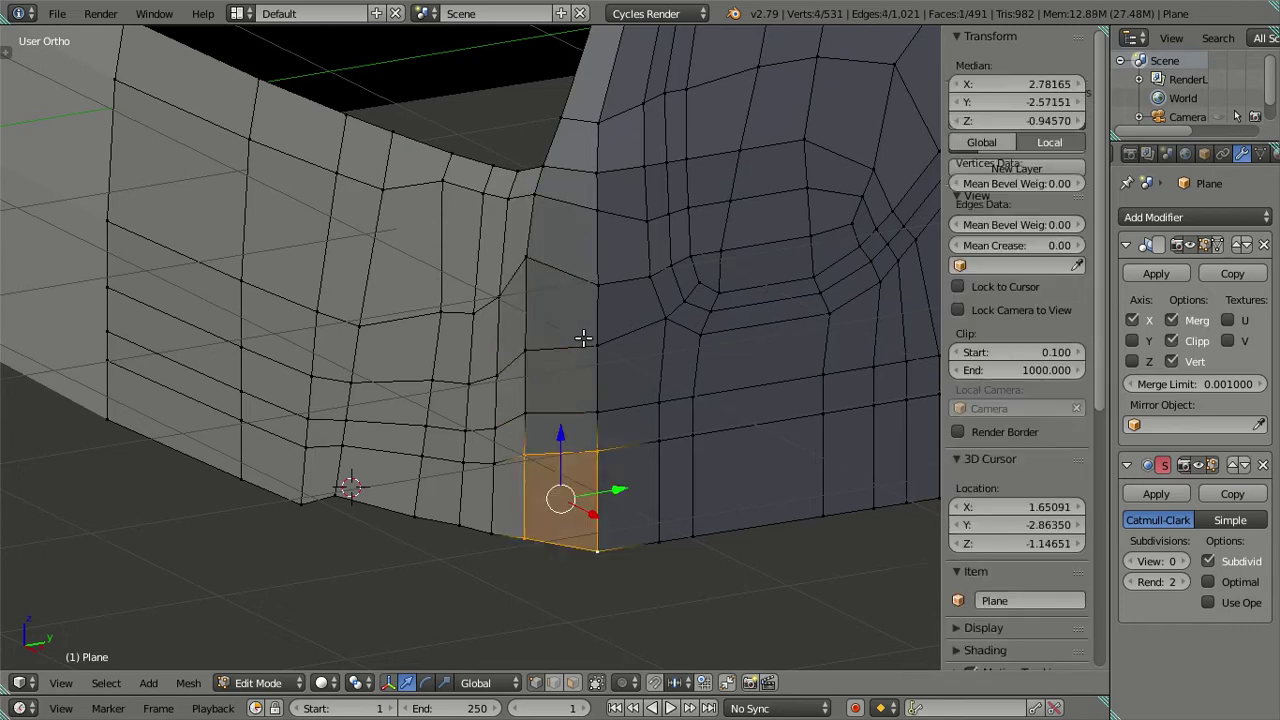
key(ctrl+z)
key(ctrl+z)
key(ctrl+z)
key(ctrl+z)
Dissolve two horizontal edge loops from the cab's lower side
key(ctrl+z)
key(ctrl+z)
key(ctrl+z)
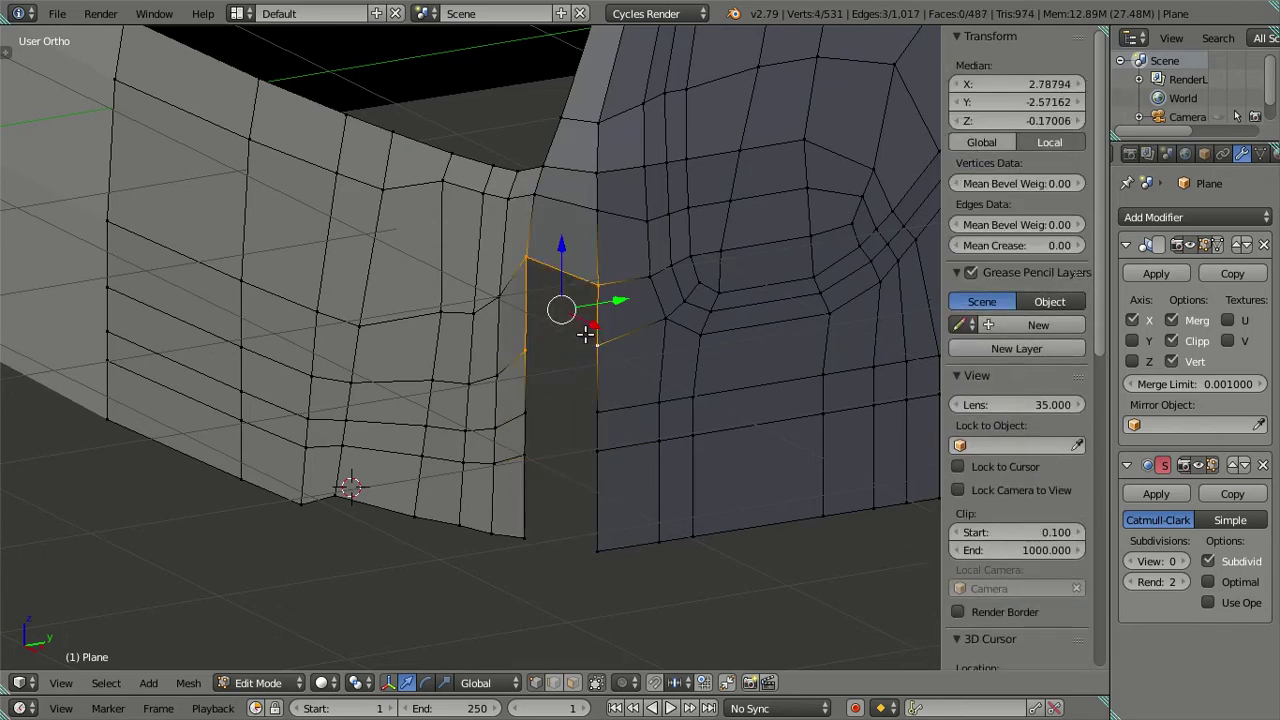
key(ctrl+z)
alt+right_click(457, 434)
key(x)
click(575, 420)
key(ctrl+z)
key(x)
click(559, 449)
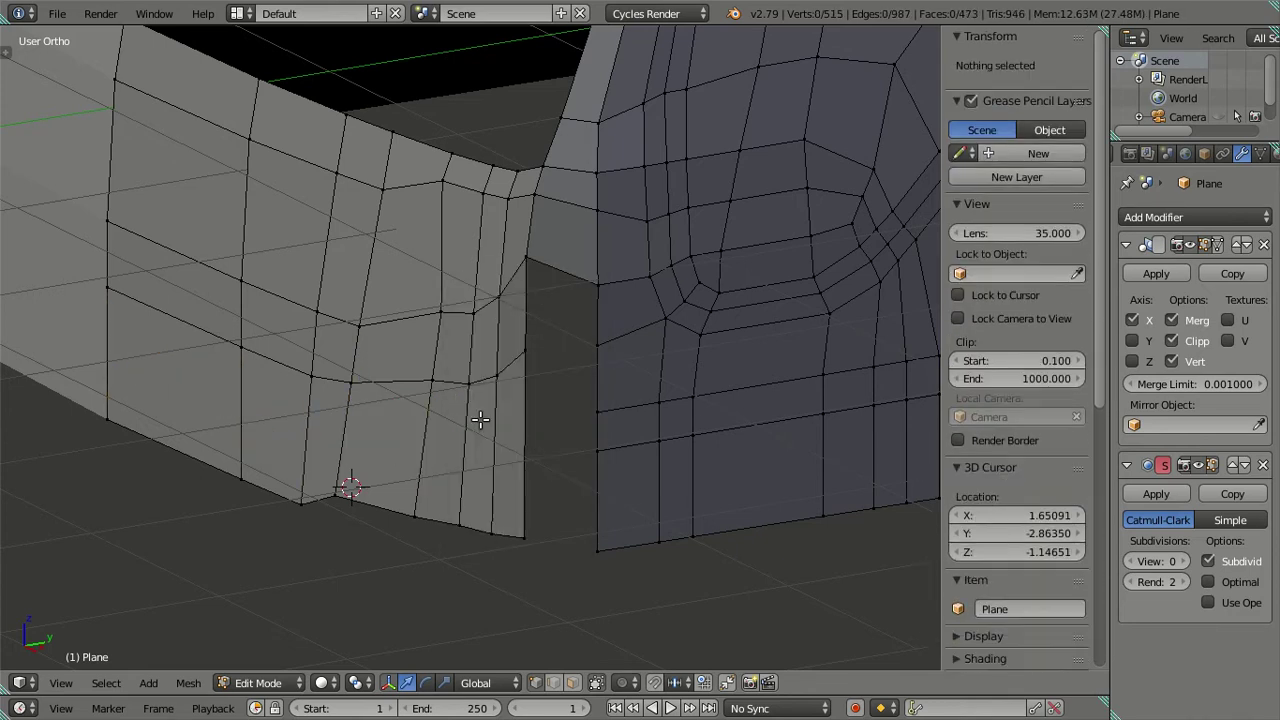
alt+right_click(486, 391)
key(x)
click(597, 414)
In top view, move the bottom-edge vertices along Y onto the cab's curved reference outline
mouse_move(597, 414)
middle_down()
mouse_move(543, 477)
mouse_move(586, 566)
mouse_move(551, 547)
middle_up()
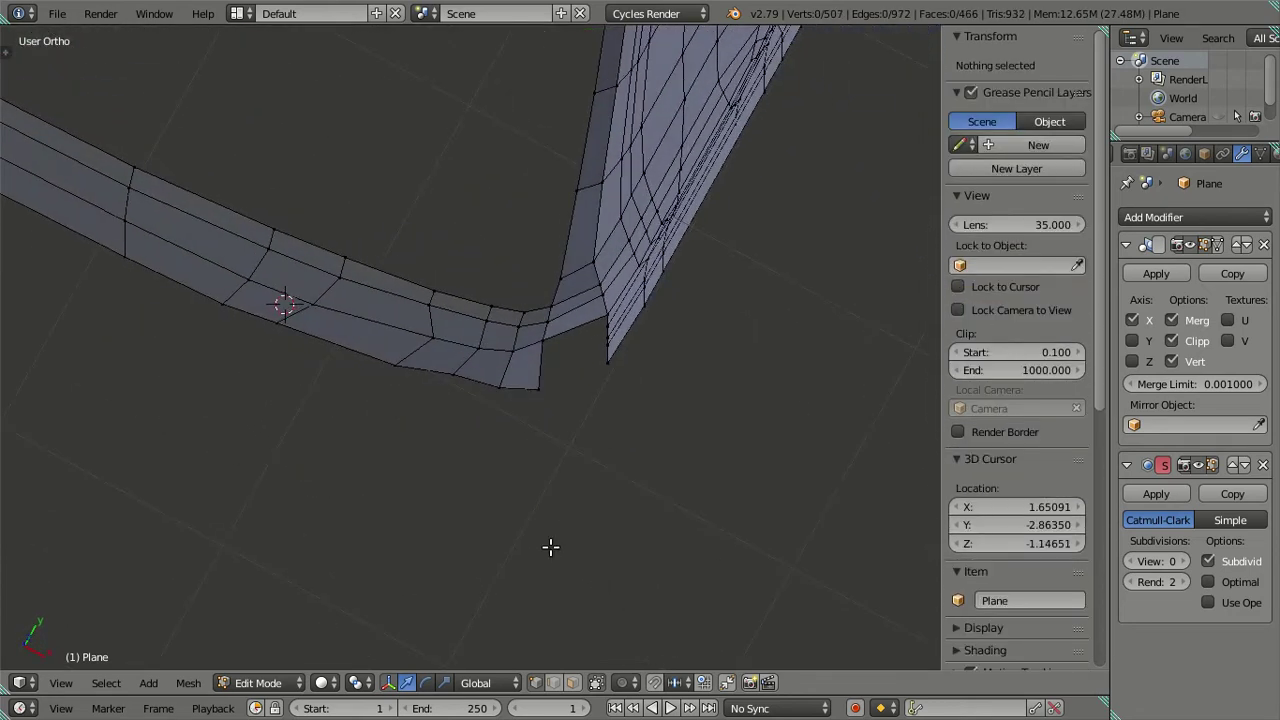
right_click(437, 377)
key(KP_7)
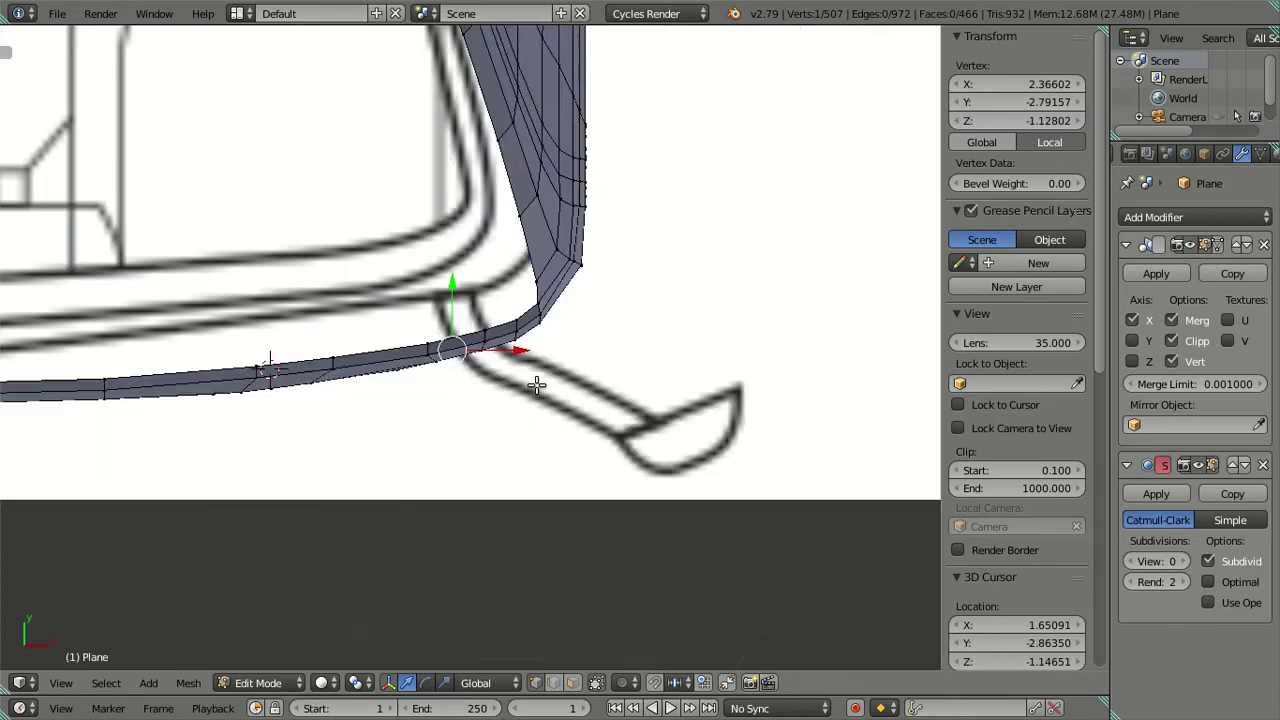
scroll(520, 378, up, 2)
scroll(506, 371, up, 3)
drag(358, 293, 388, 349)
right_click(626, 307)
ctrl+scroll(594, 400, down, 2)
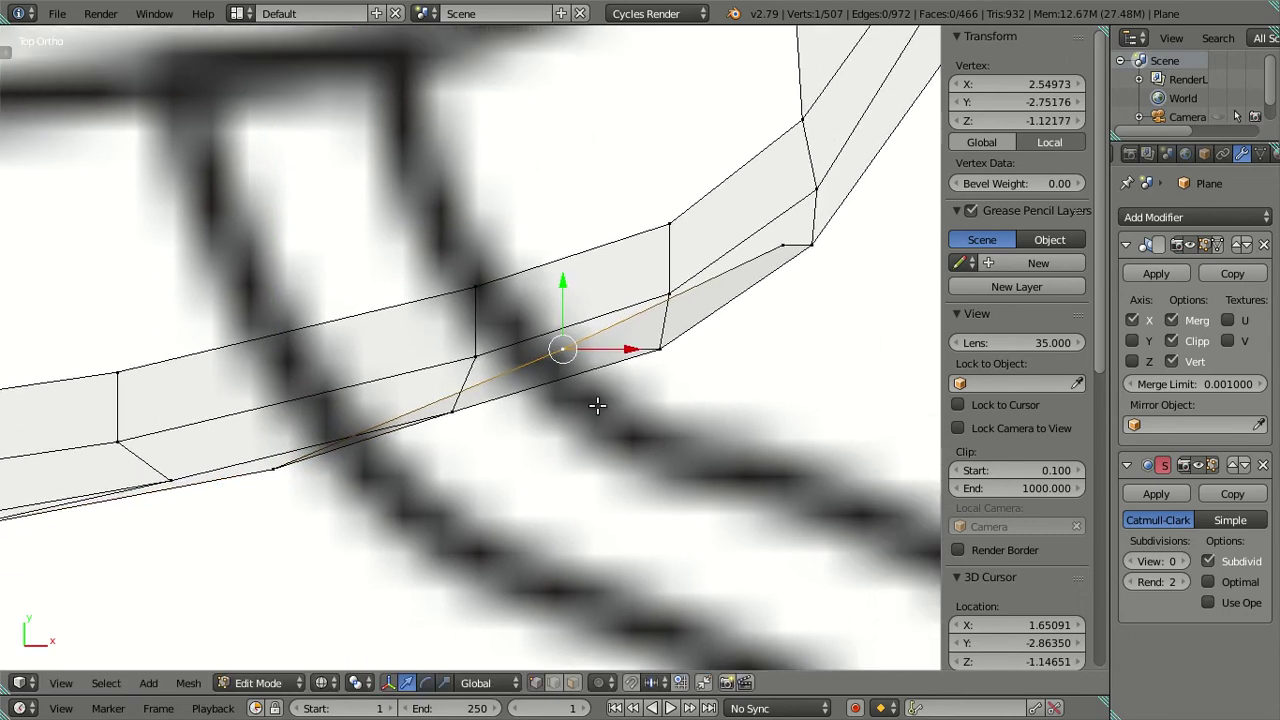
shift+scroll(714, 263, up, 1)
shift+right_click(622, 250)
mouse_move(623, 263)
mouse_down()
mouse_move(638, 289)
mouse_move(627, 318)
mouse_up()
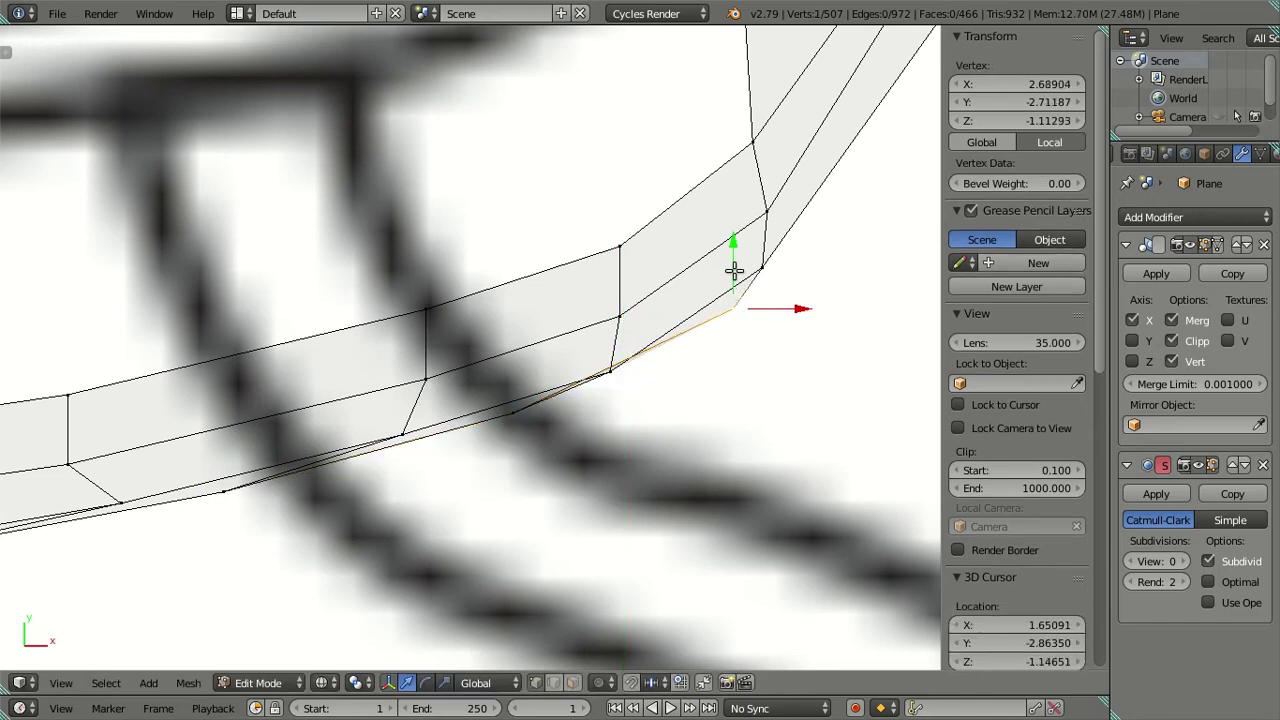
Deselect all, switch to solid shading, and orbit to a close view of the lower corner
middle_drag(734, 257, 686, 300)
key(z)
key(a)
scroll(689, 302, down, 3)
scroll(703, 409, up, 5)
mouse_move(703, 409)
middle_down()
mouse_move(474, 291)
mouse_move(519, 293)
mouse_move(526, 323)
mouse_move(620, 283)
mouse_move(578, 268)
middle_up()
Switch to edge select and try a loop cut across the cab side, then dissolve it
key(ctrl+Tab)
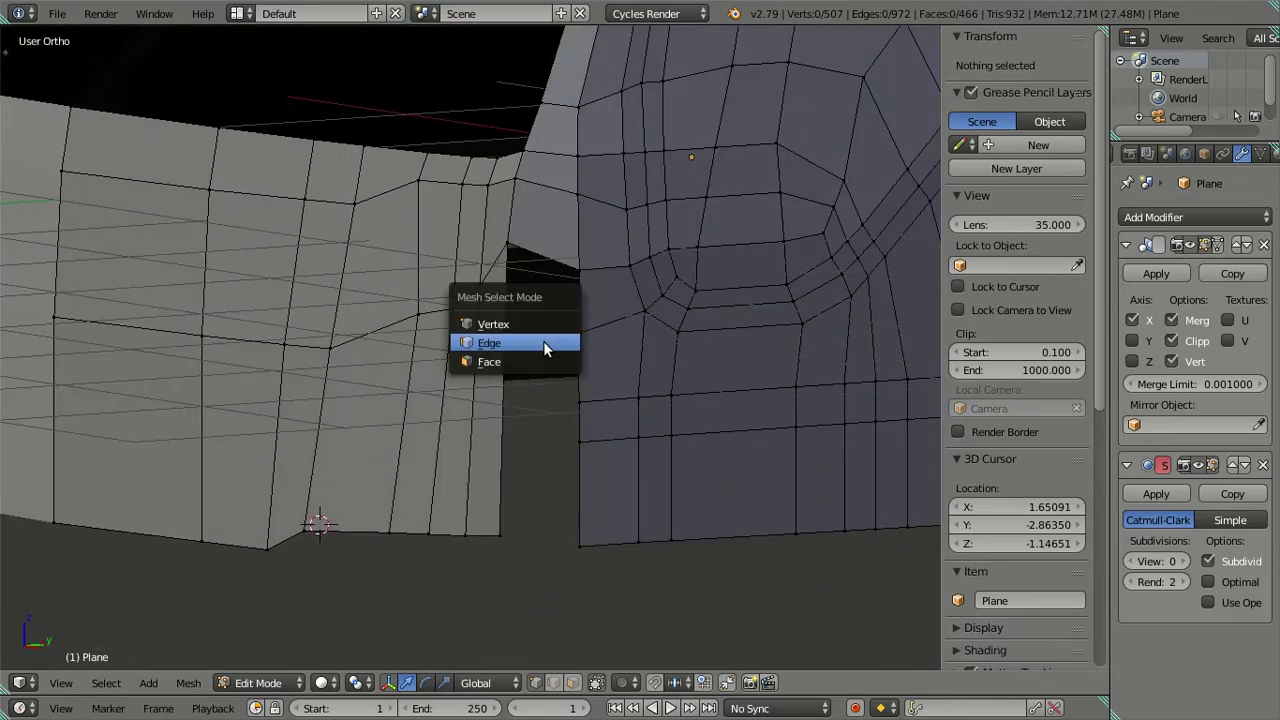
click(546, 343)
middle_drag(486, 368, 492, 357)
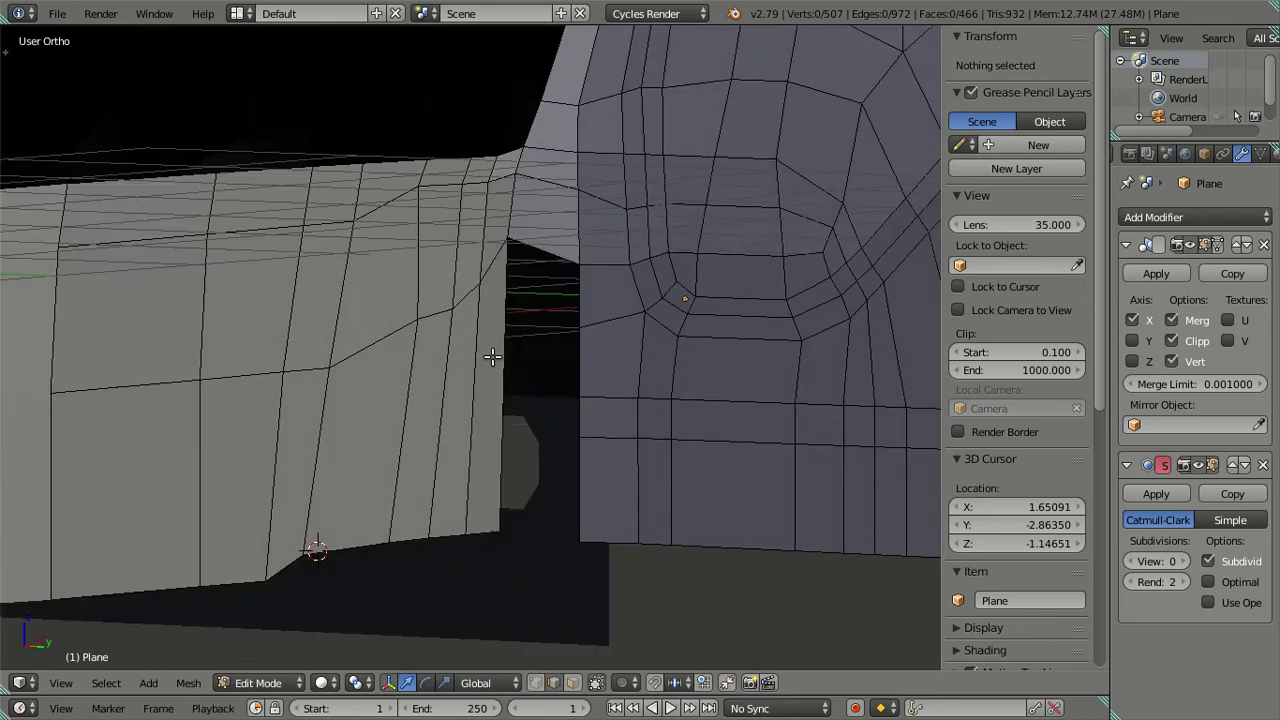
key(ctrl+r)
scroll(499, 358, up, 1)
click(500, 357)
right_click(500, 357)
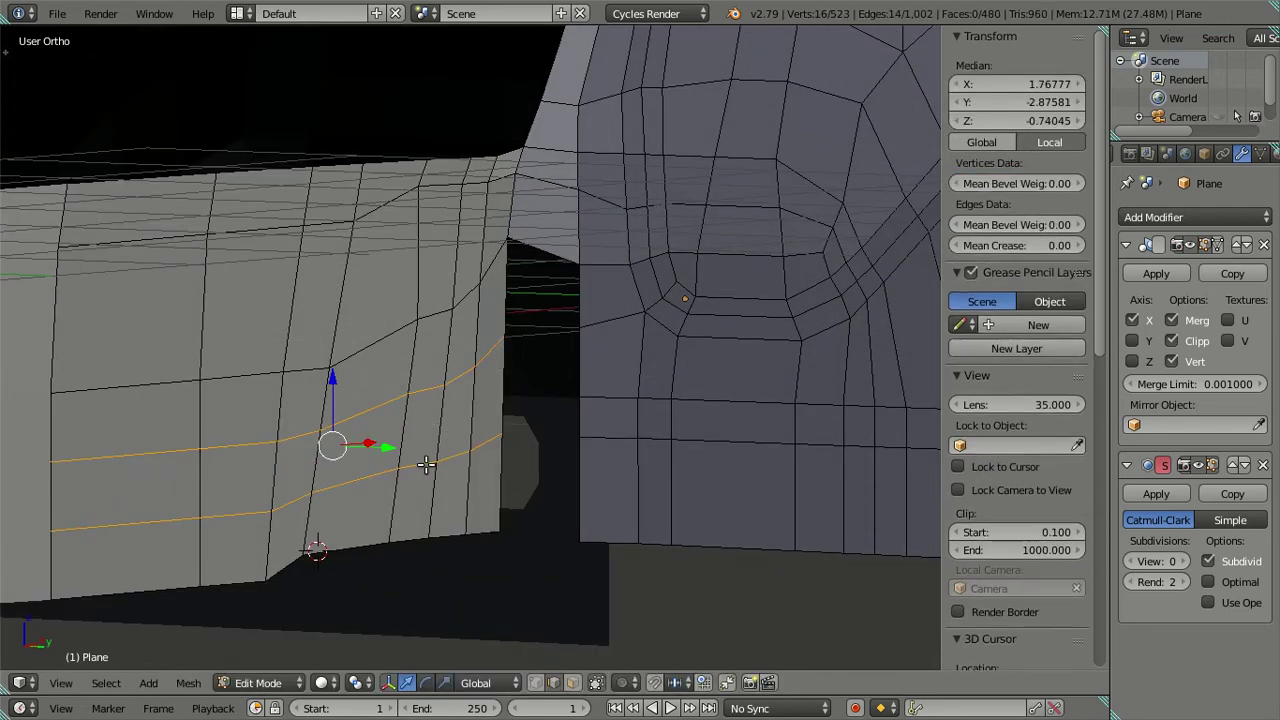
key(x)
click(635, 390)
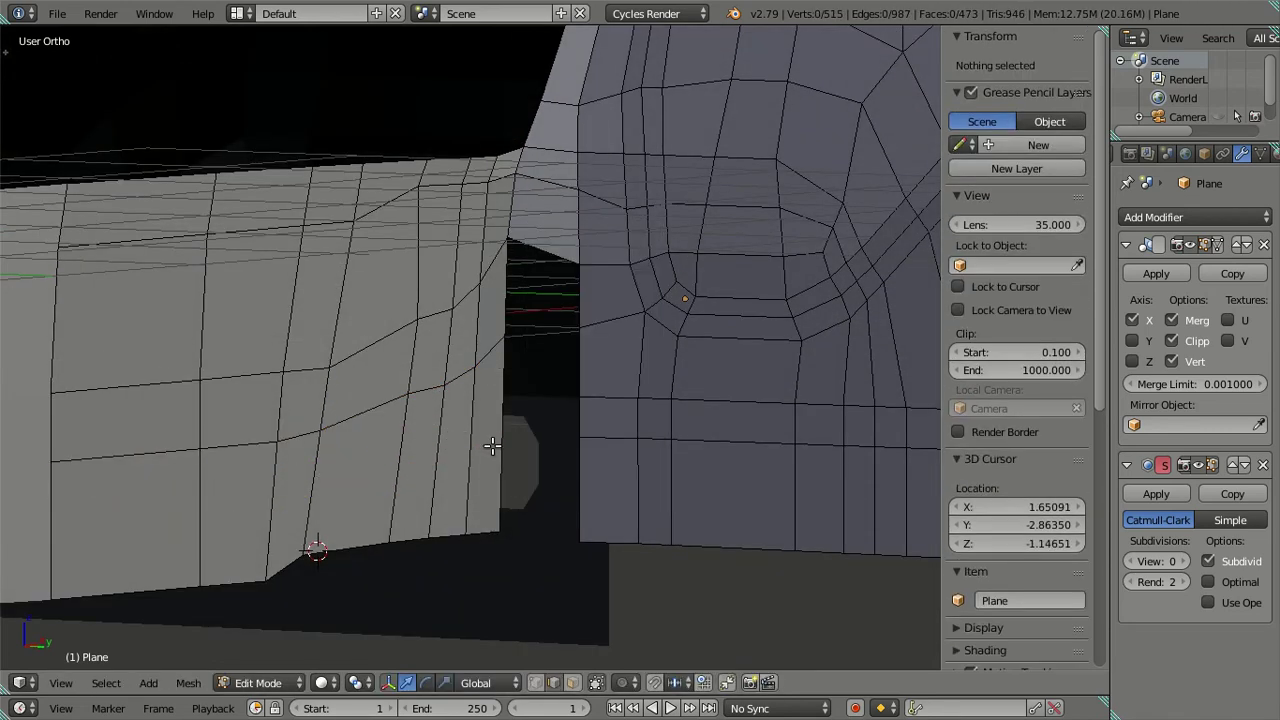
Try two more loop cuts on the cab side, dissolving the unwanted edge loops
key(ctrl+r)
click(492, 446)
right_click(492, 446)
right_click(471, 427)
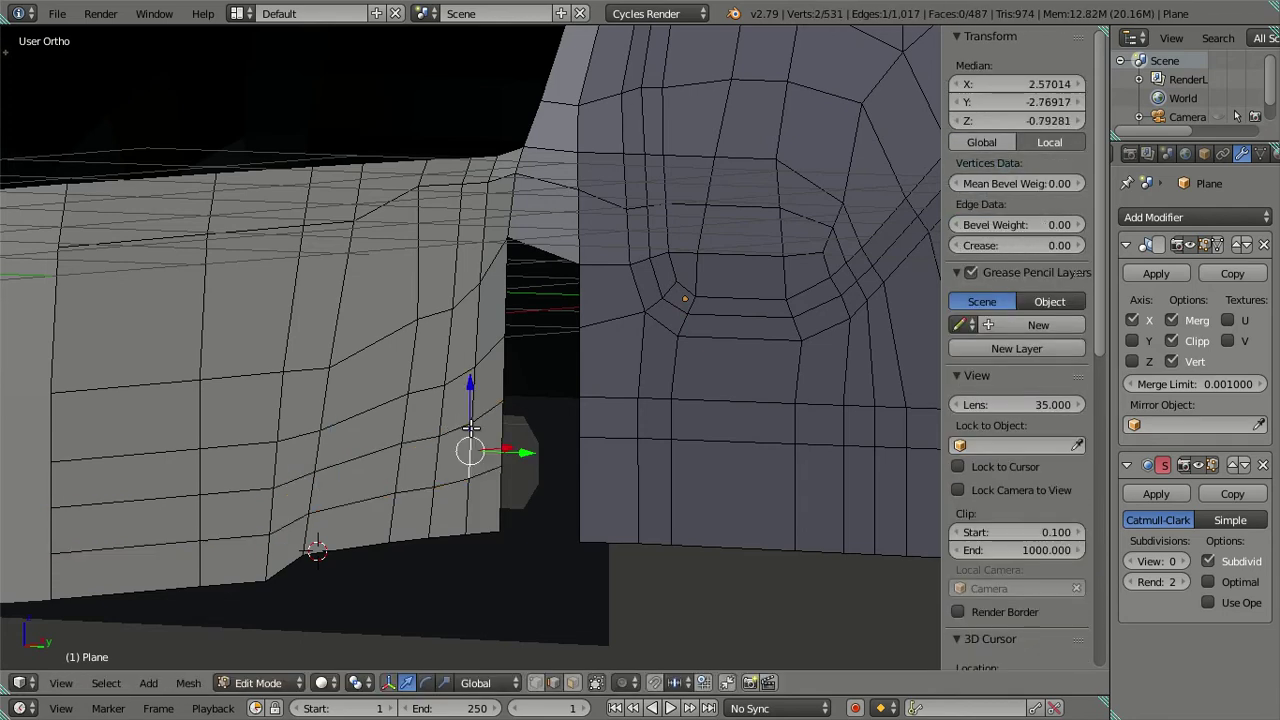
alt+right_click(474, 428)
key(x)
click(470, 420)
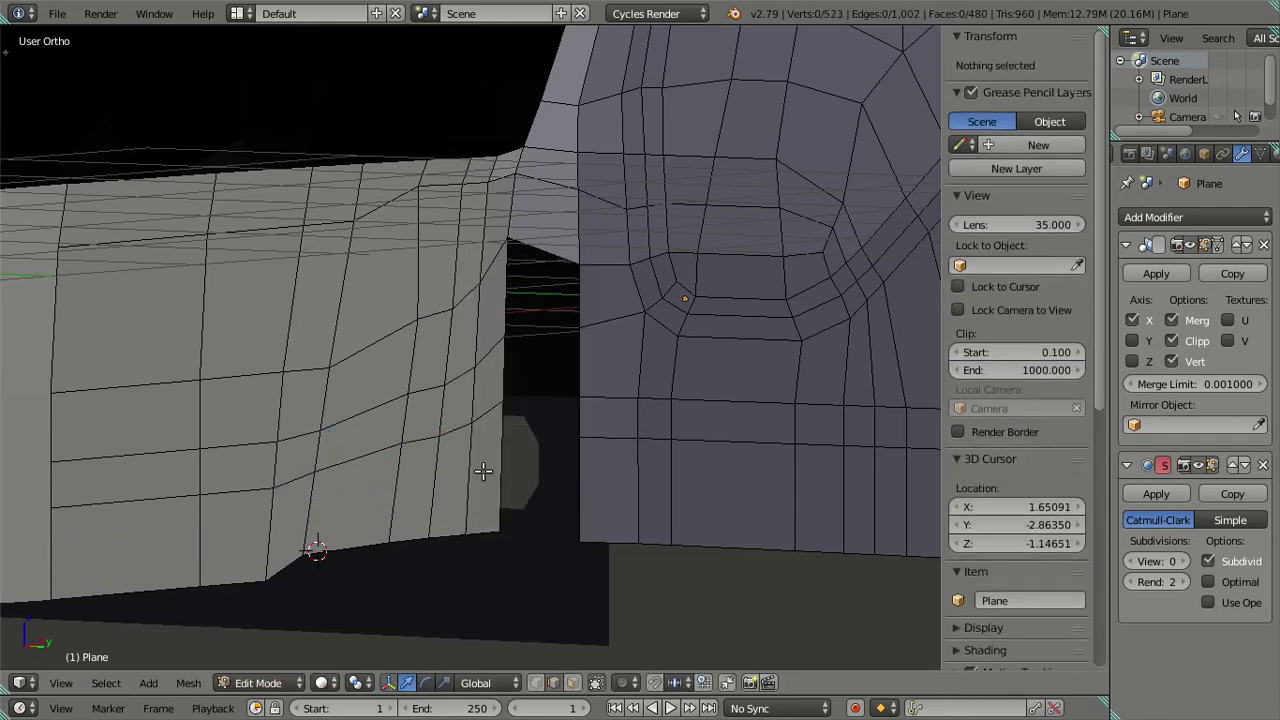
key(ctrl+r)
click(481, 470)
right_click(480, 470)
key(x)
click(560, 469)
Fill the gap at the cab's lower front corner with two new faces from its border edges
middle_drag(450, 380, 513, 367)
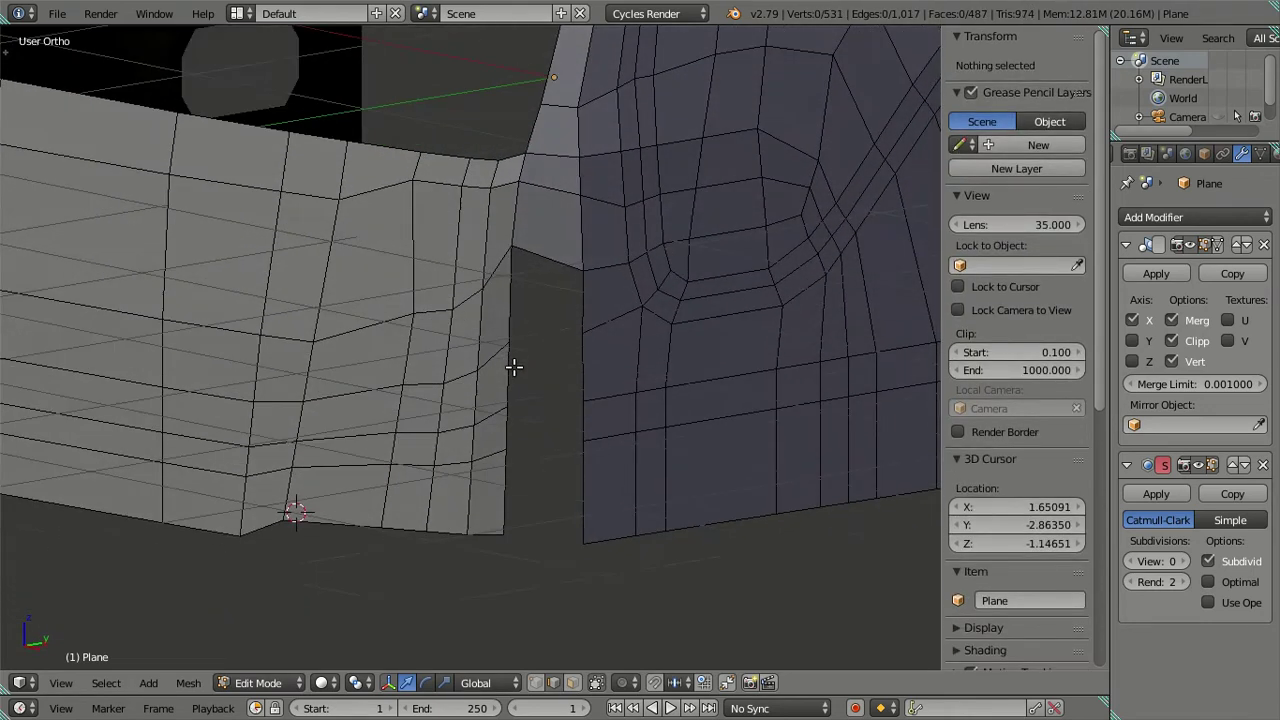
right_click(512, 300)
shift+right_click(547, 260)
shift+right_click(581, 301)
key(f)
right_click(563, 377)
right_click(573, 431)
right_click(522, 498)
key(f)
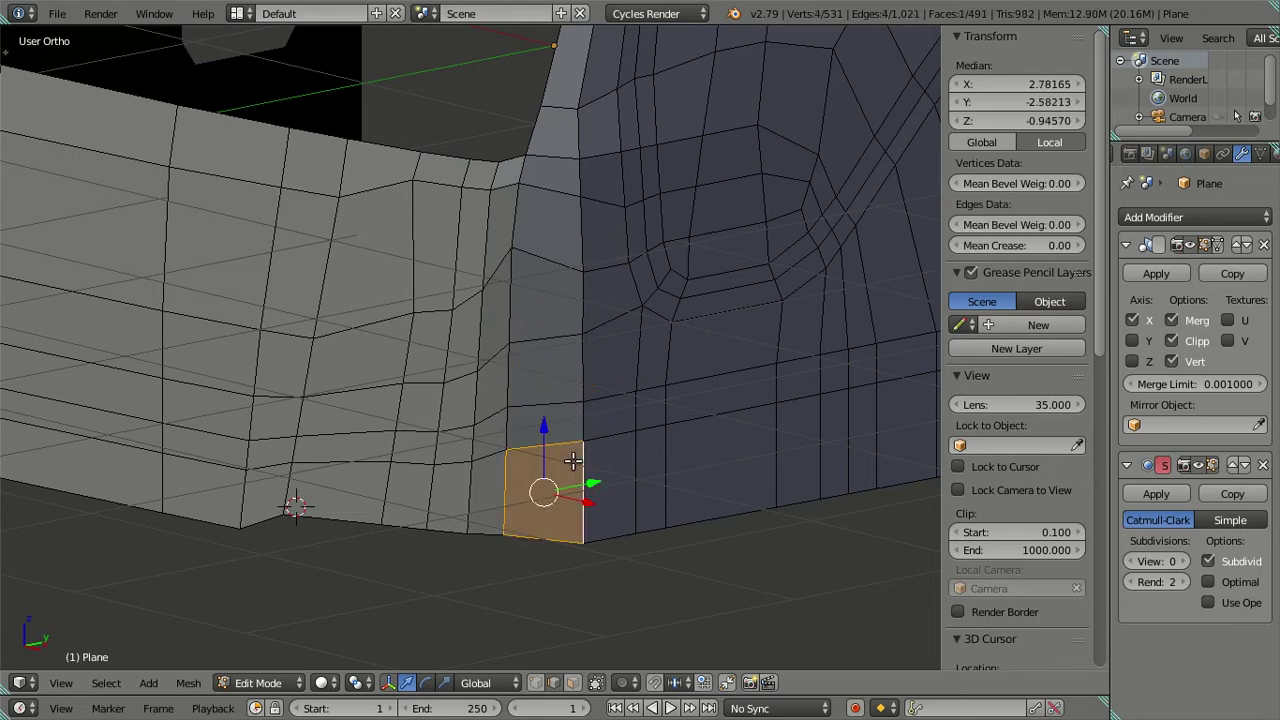
Deselect all and return to object mode to view the smoothed cab from the side
key(a)
mouse_move(649, 483)
middle_down()
mouse_move(609, 423)
mouse_move(695, 392)
mouse_move(697, 660)
mouse_move(697, 623)
mouse_move(735, 600)
mouse_move(766, 540)
mouse_move(589, 511)
mouse_move(583, 591)
mouse_move(604, 626)
mouse_move(651, 634)
middle_up()
mouse_move(800, 440)
middle_down()
mouse_move(500, 298)
mouse_move(571, 226)
mouse_move(645, 190)
mouse_move(466, 131)
mouse_move(389, 174)
mouse_move(421, 252)
mouse_move(514, 289)
mouse_move(640, 260)
mouse_move(671, 229)
mouse_move(452, 203)
middle_up()
key(Tab)
scroll(396, 187, down, 5)
mouse_move(647, 261)
middle_down()
mouse_move(562, 240)
mouse_move(593, 240)
mouse_move(594, 280)
mouse_move(643, 303)
mouse_move(663, 292)
middle_up()
In front view, set the Subdivision Surface viewport level to 0
key(KP_1)
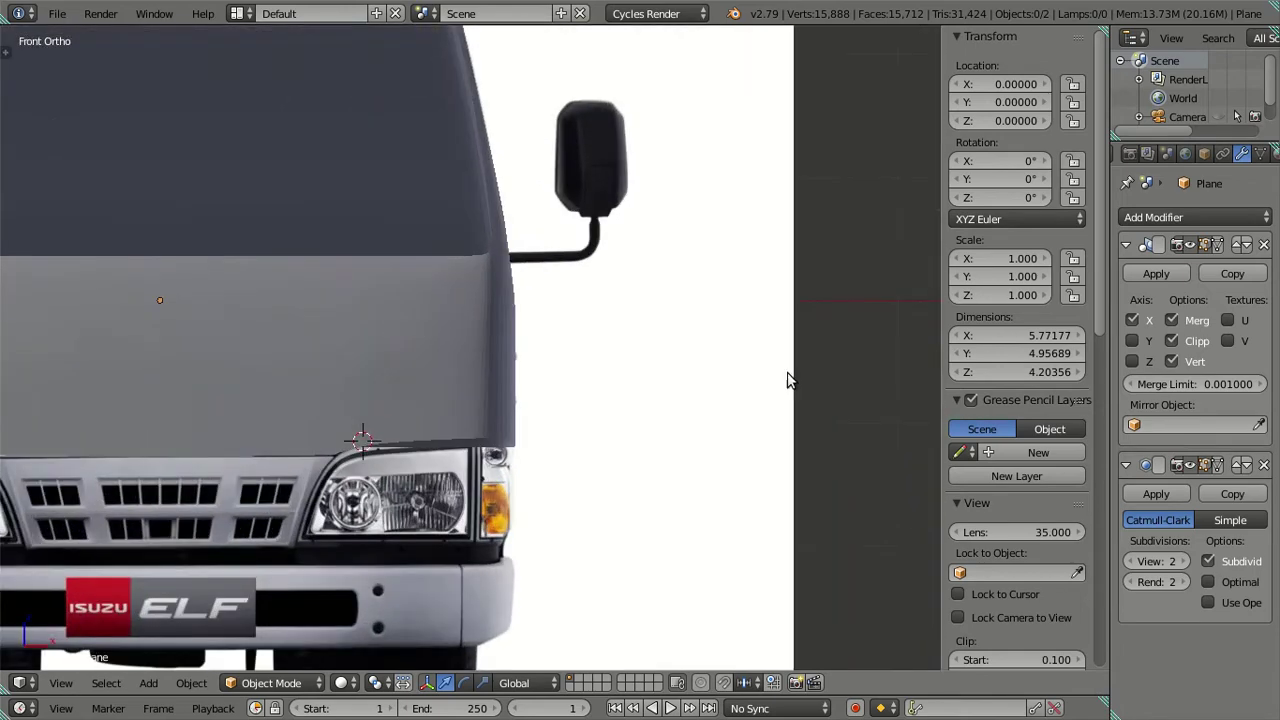
drag(1137, 568, 1100, 540)
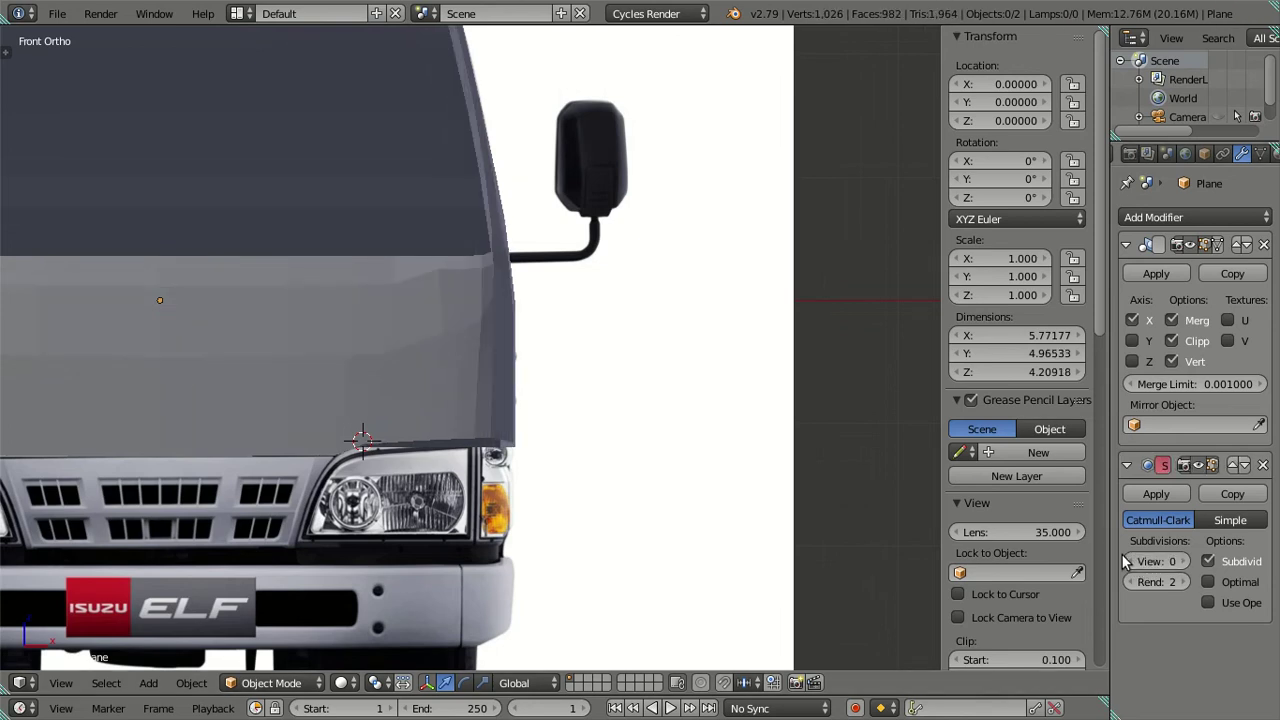
scroll(854, 459, down, 3)
shift+middle_drag(366, 327, 622, 382)
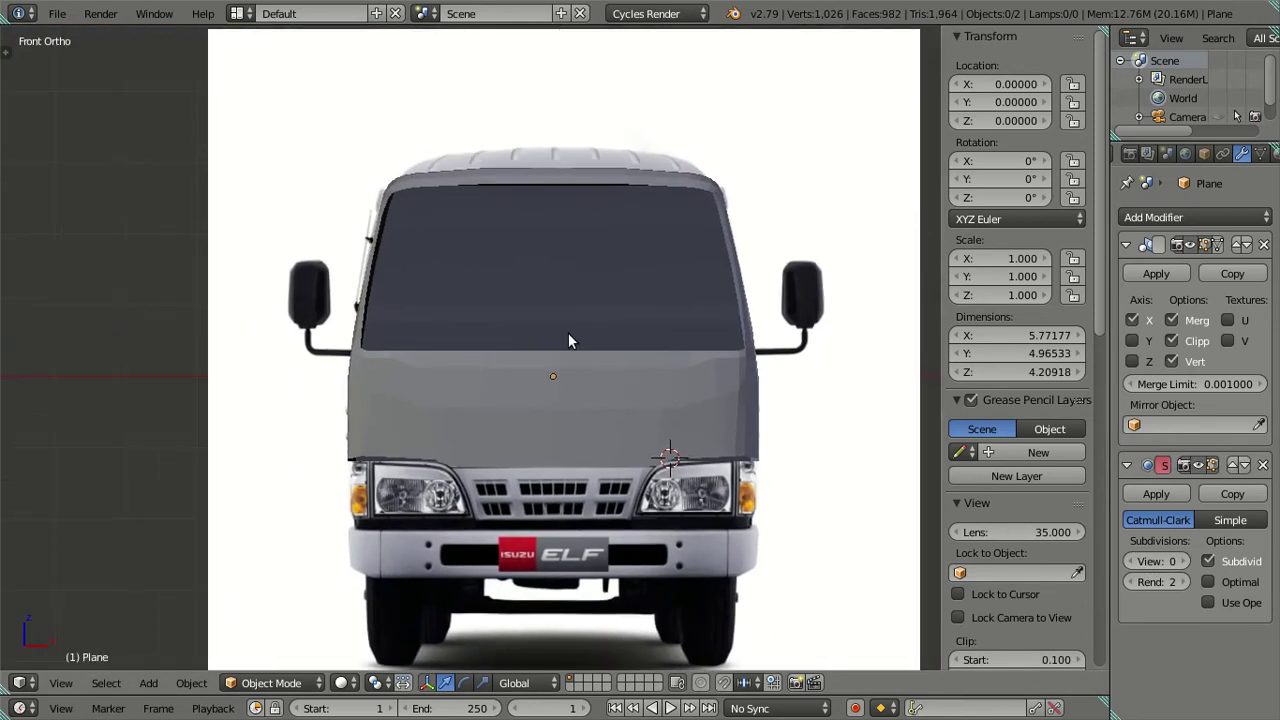
Re-enter edit mode and zoom in along the cab's side edge
key(Tab)
scroll(566, 337, up, 2)
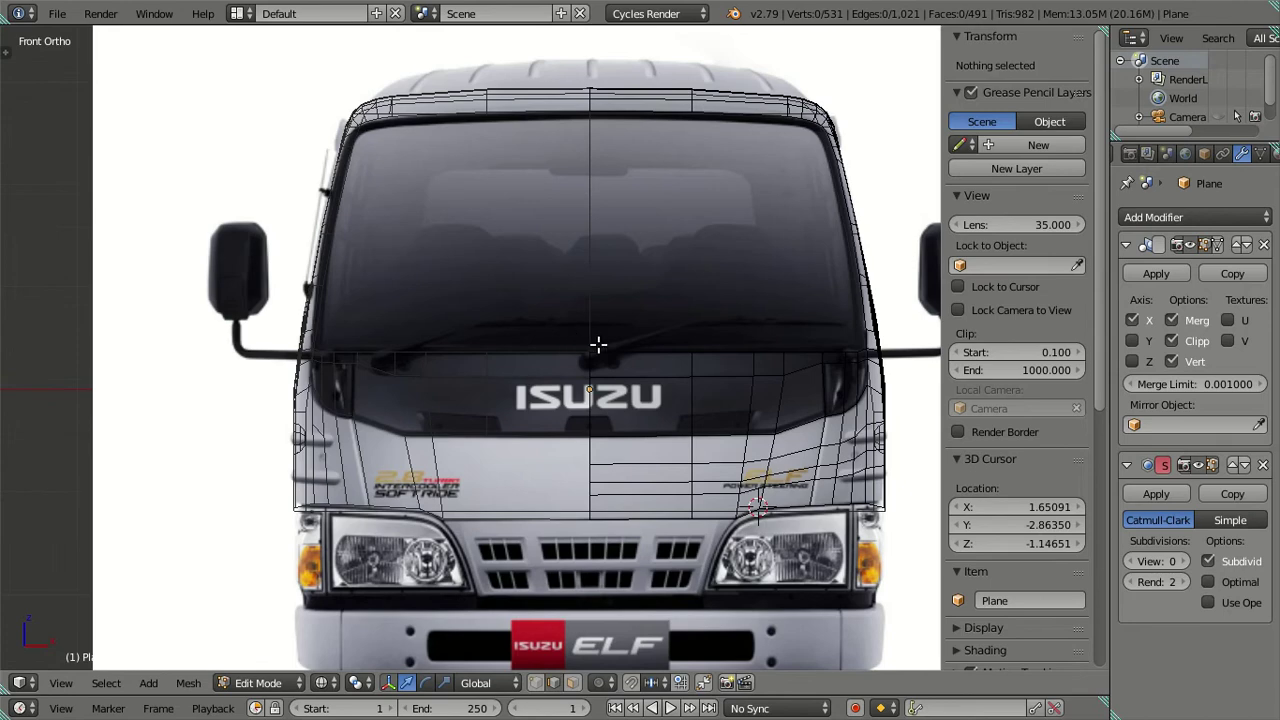
shift+middle_drag(598, 340, 507, 320)
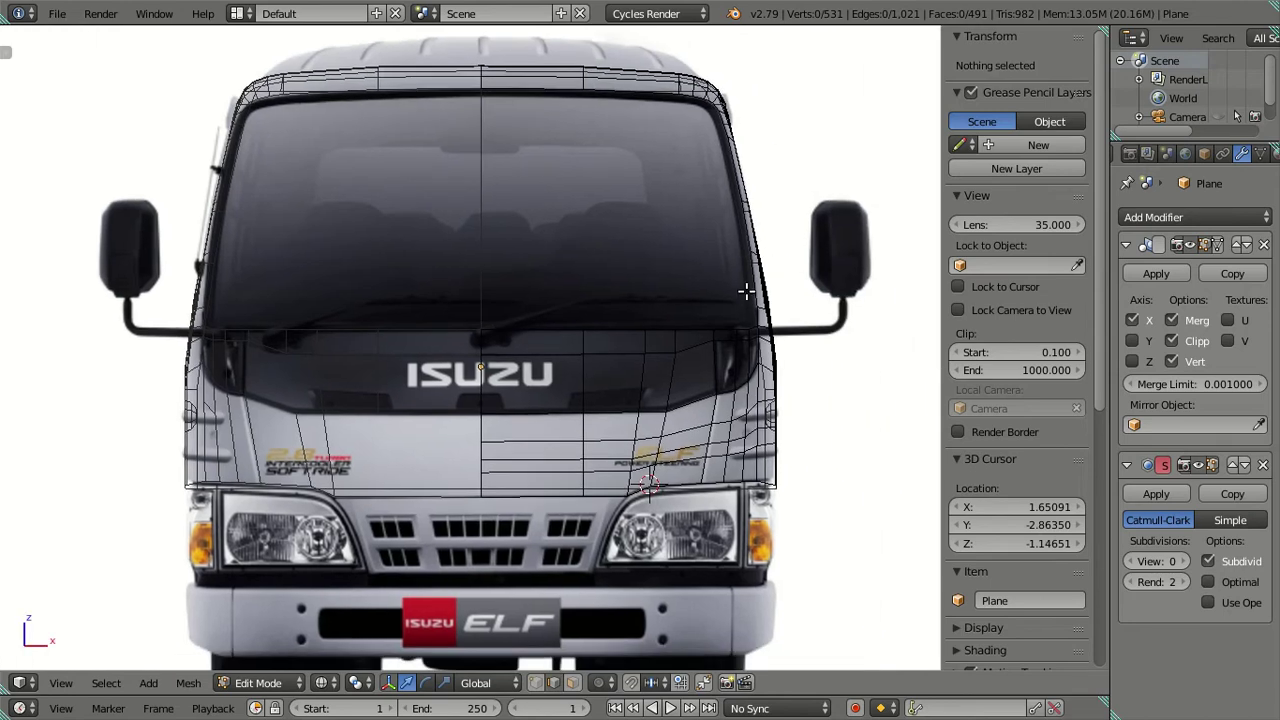
middle_drag(746, 291, 577, 297)
scroll(454, 341, up, 2)
scroll(454, 341, up, 2)
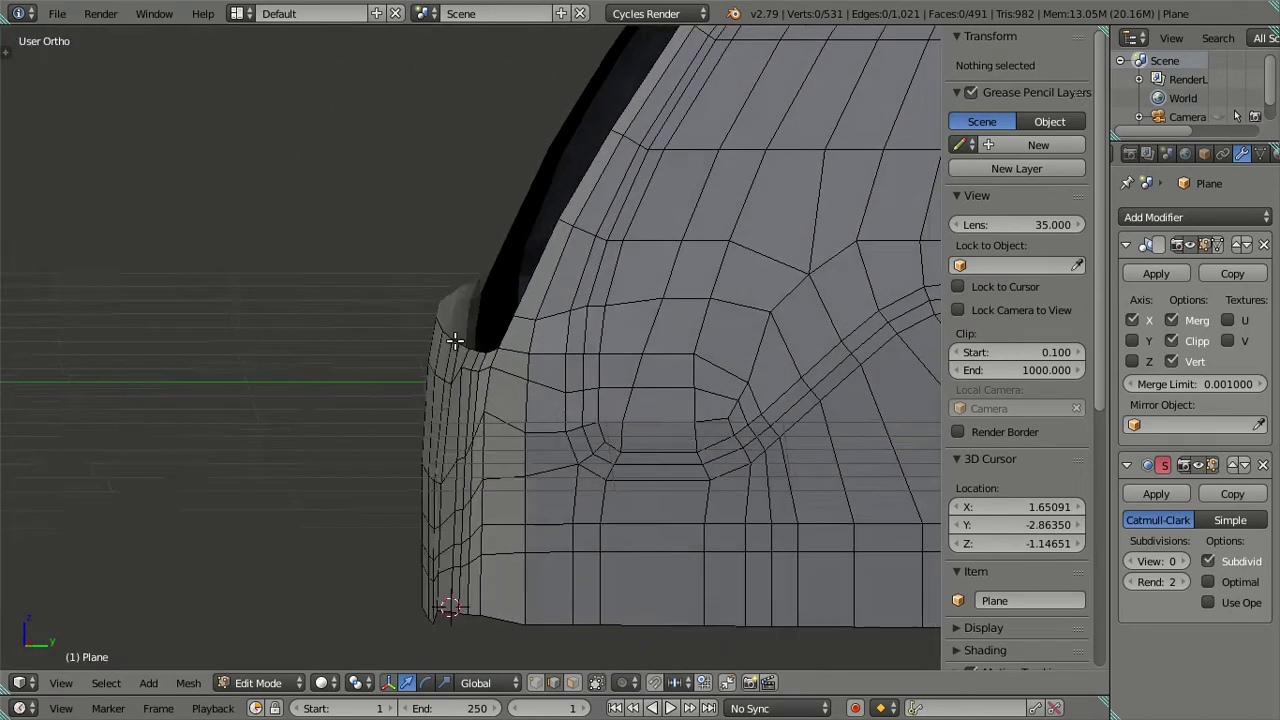
scroll(454, 341, up, 2)
scroll(454, 341, up, 2)
scroll(570, 430, up, 2)
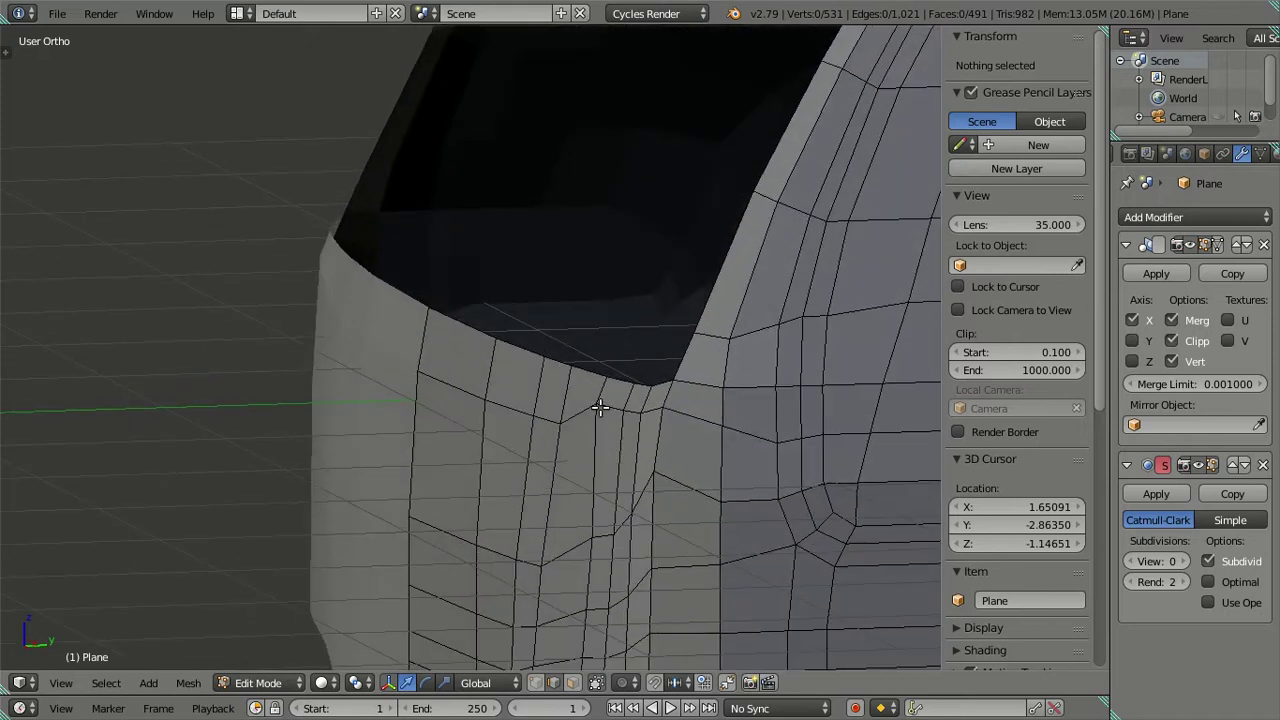
middle_drag(636, 392, 587, 361)
In the right side view, nudge a front-corner vertex along Y toward the reference
key(KP_3)
scroll(440, 360, up, 2)
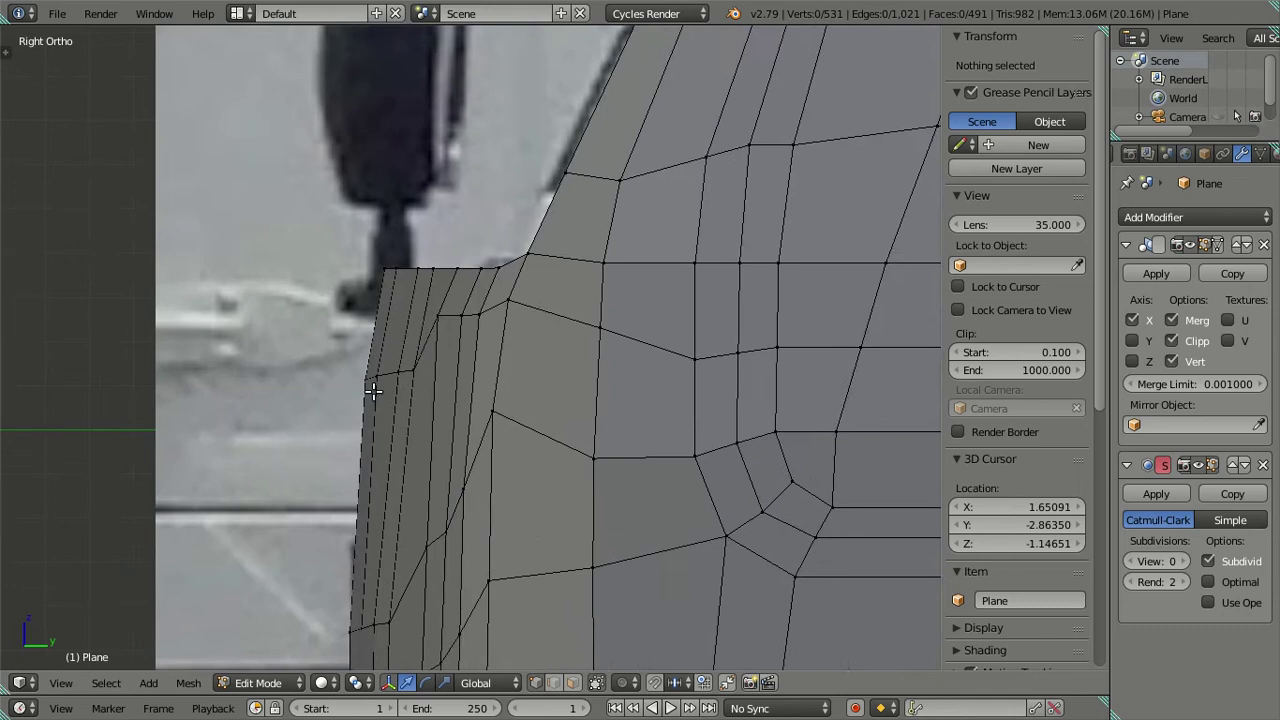
scroll(430, 365, up, 1)
right_click(445, 310)
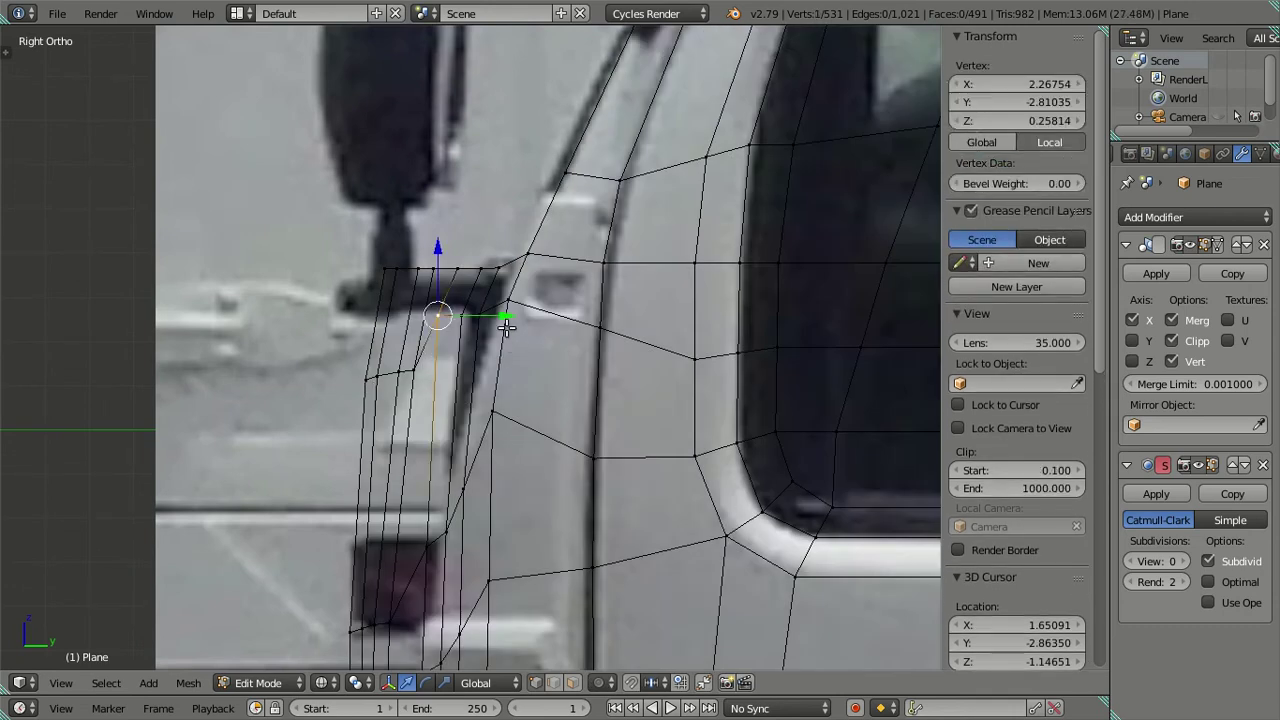
drag(498, 316, 510, 322)
key(a)
Check the corner in solid shading at an angle and against the front reference
key(z)
mouse_move(384, 315)
middle_down()
mouse_move(471, 351)
mouse_move(457, 437)
mouse_move(438, 414)
middle_up()
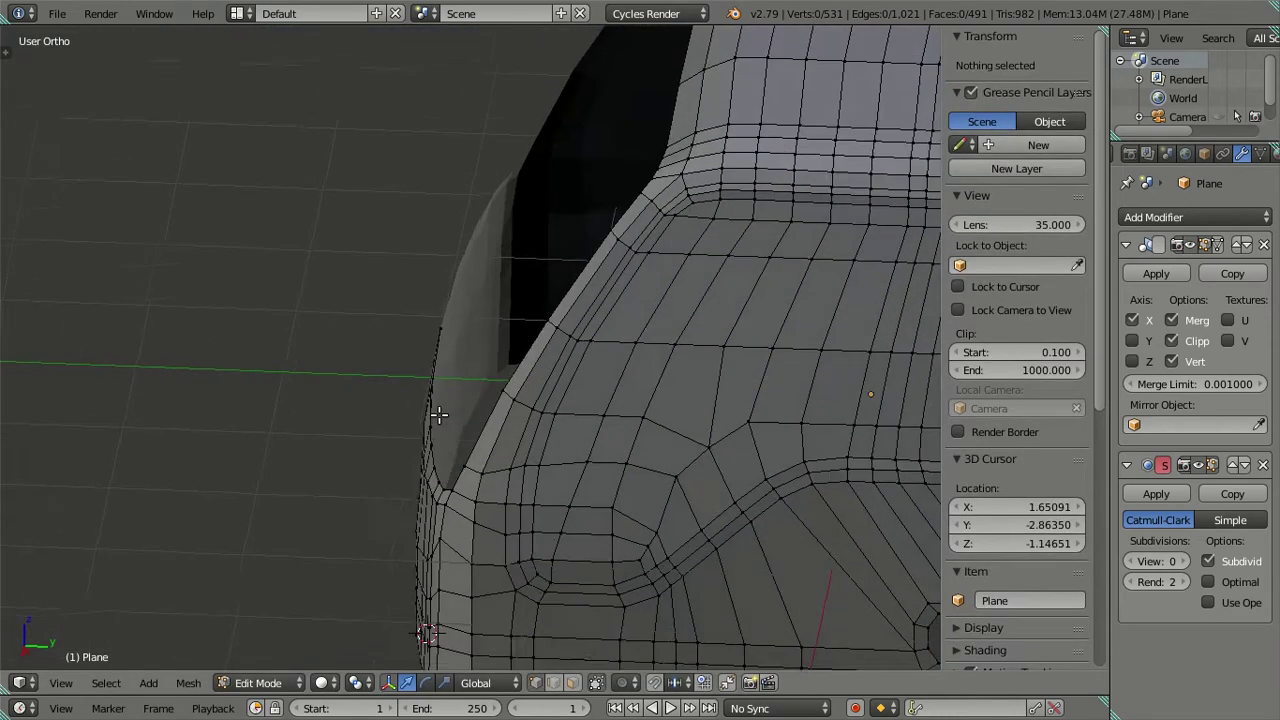
key(KP_1)
key(z)
shift+middle_drag(720, 380, 527, 405)
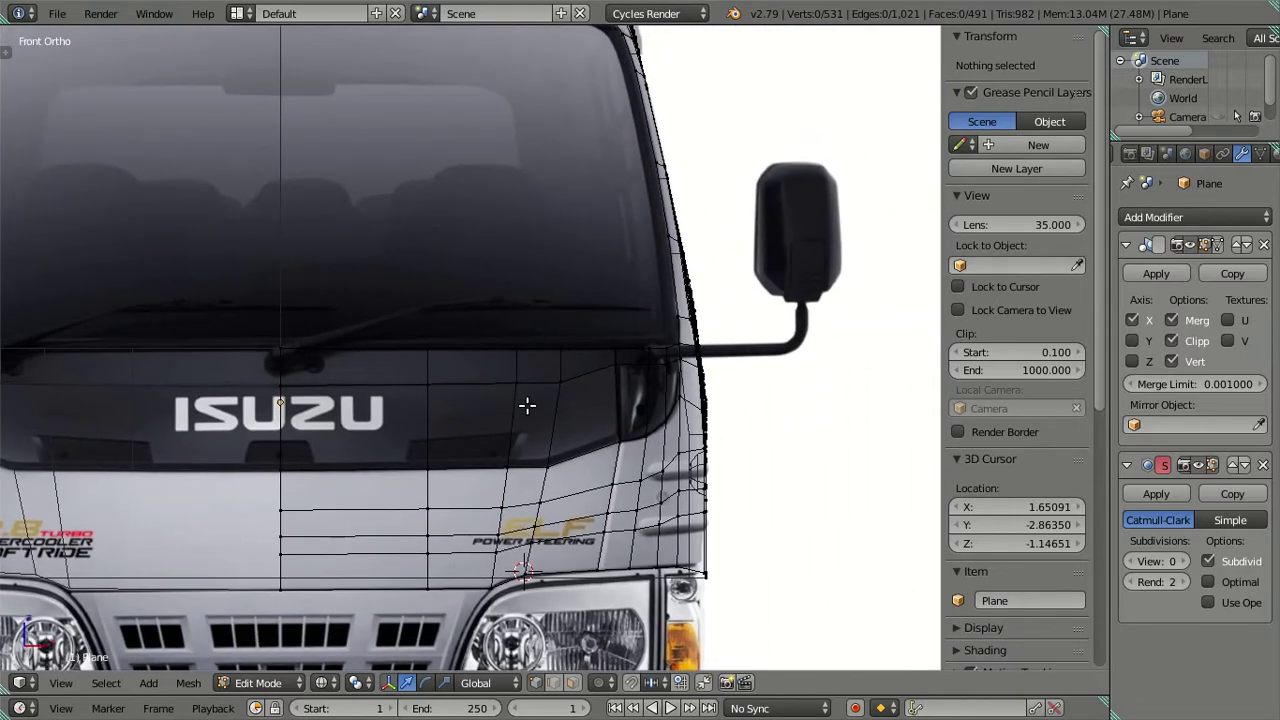
scroll(527, 405, up, 4)
scroll(600, 409, down, 3)
mouse_move(654, 409)
middle_down()
mouse_move(580, 440)
mouse_move(445, 424)
middle_up()
scroll(445, 417, up, 2)
Slide two more front-corner vertices along Y onto the side reference edge
key(KP_3)
scroll(470, 420, up, 3)
right_click(472, 422)
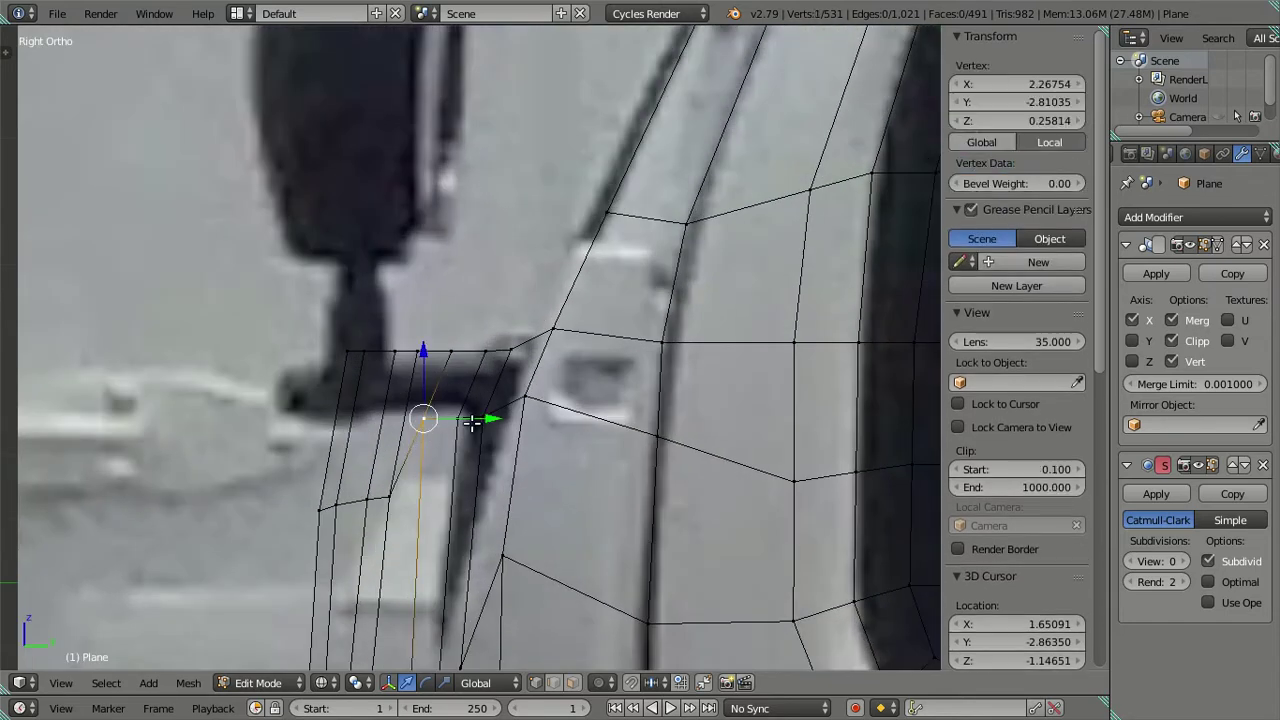
drag(472, 422, 477, 421)
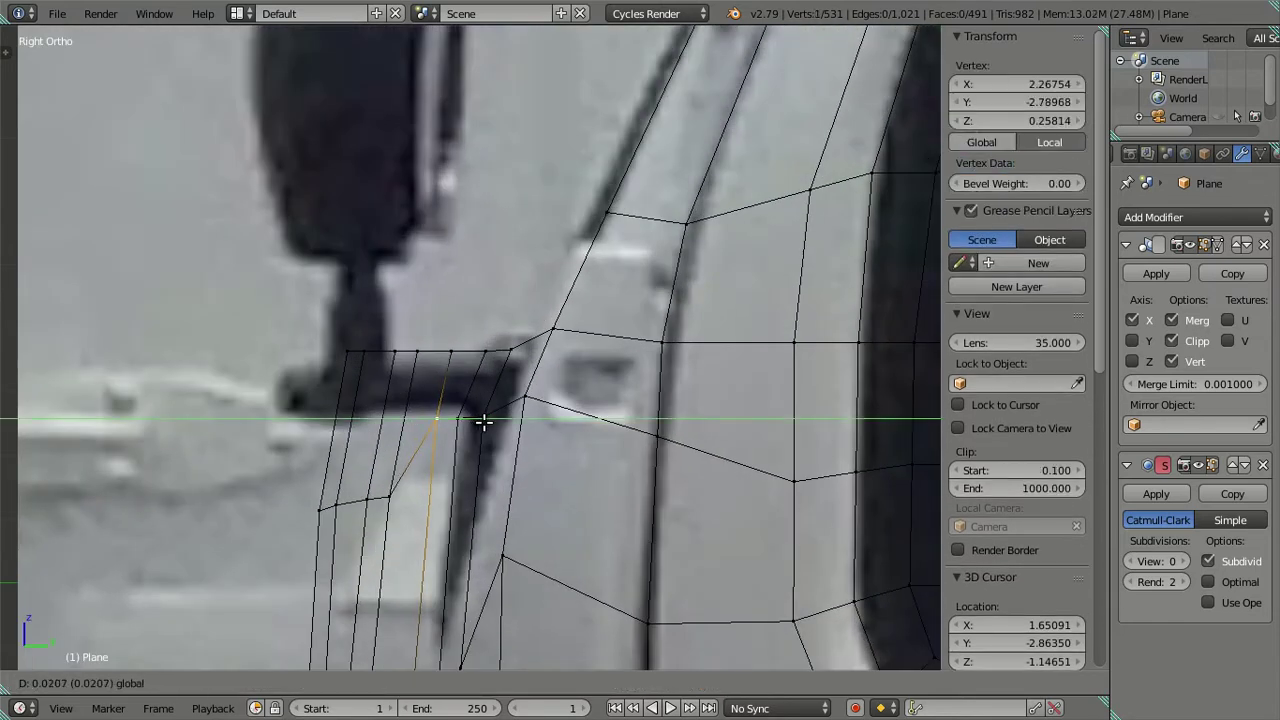
click(460, 420)
shift+right_click(481, 414)
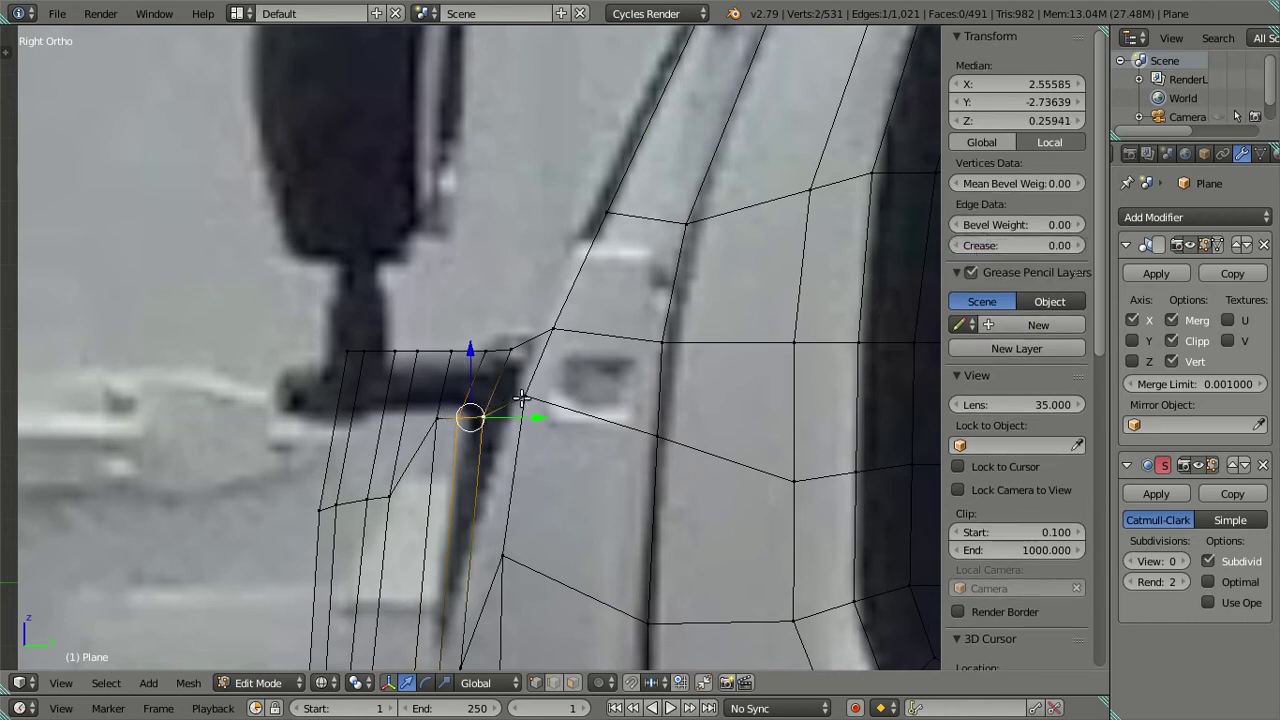
drag(553, 401, 560, 404)
click(560, 404)
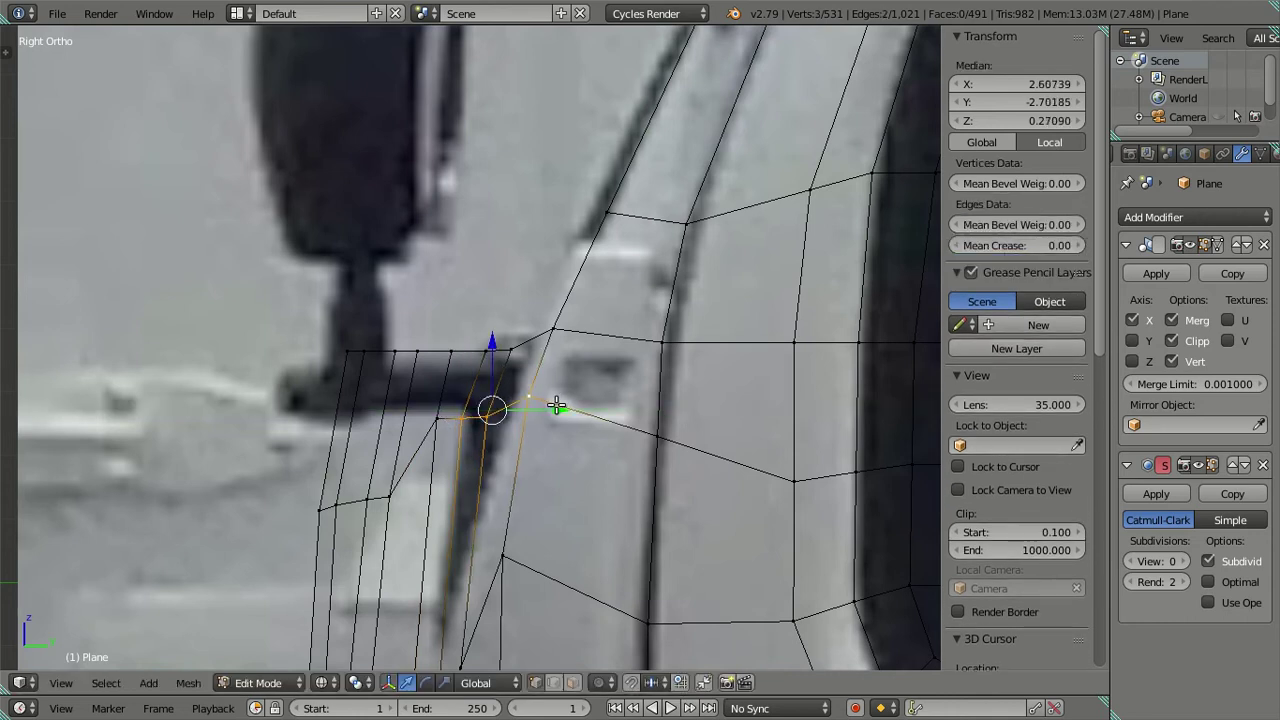
key(a)
Compare the adjusted corner with the front reference, toggling between solid and reference shading
scroll(477, 420, down, 2)
scroll(463, 402, up, 2)
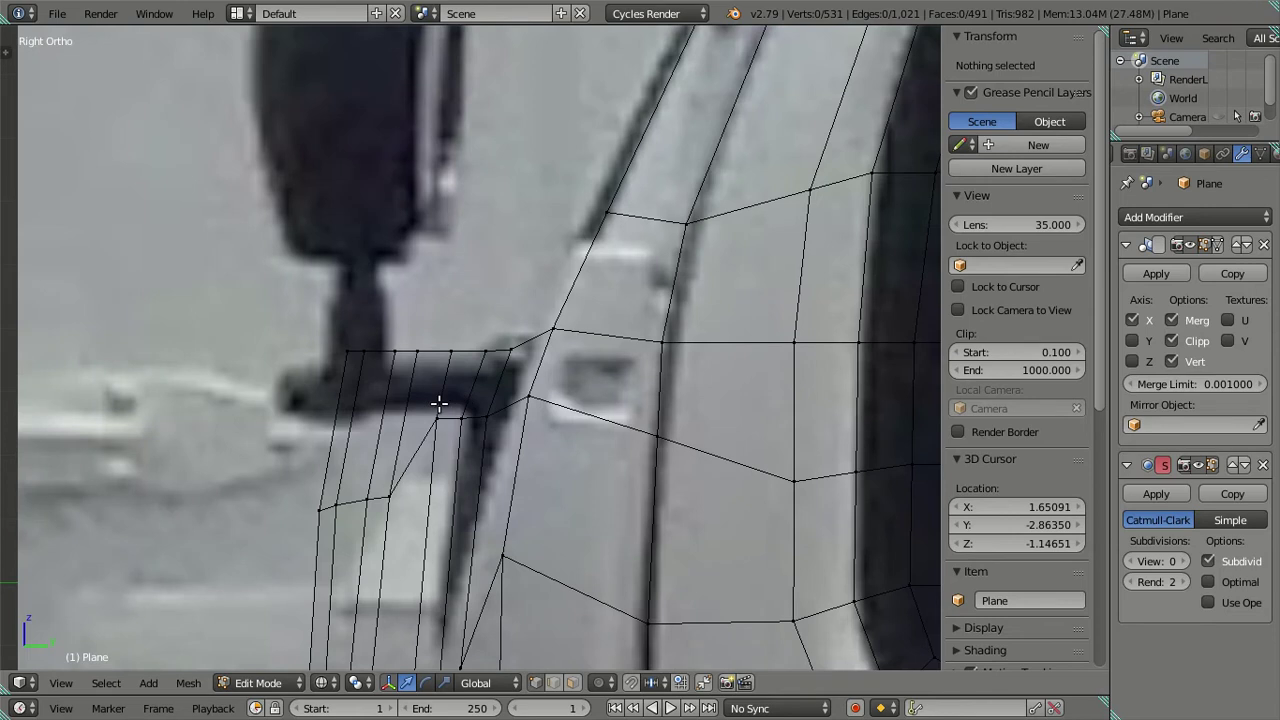
scroll(439, 403, down, 2)
key(KP_1)
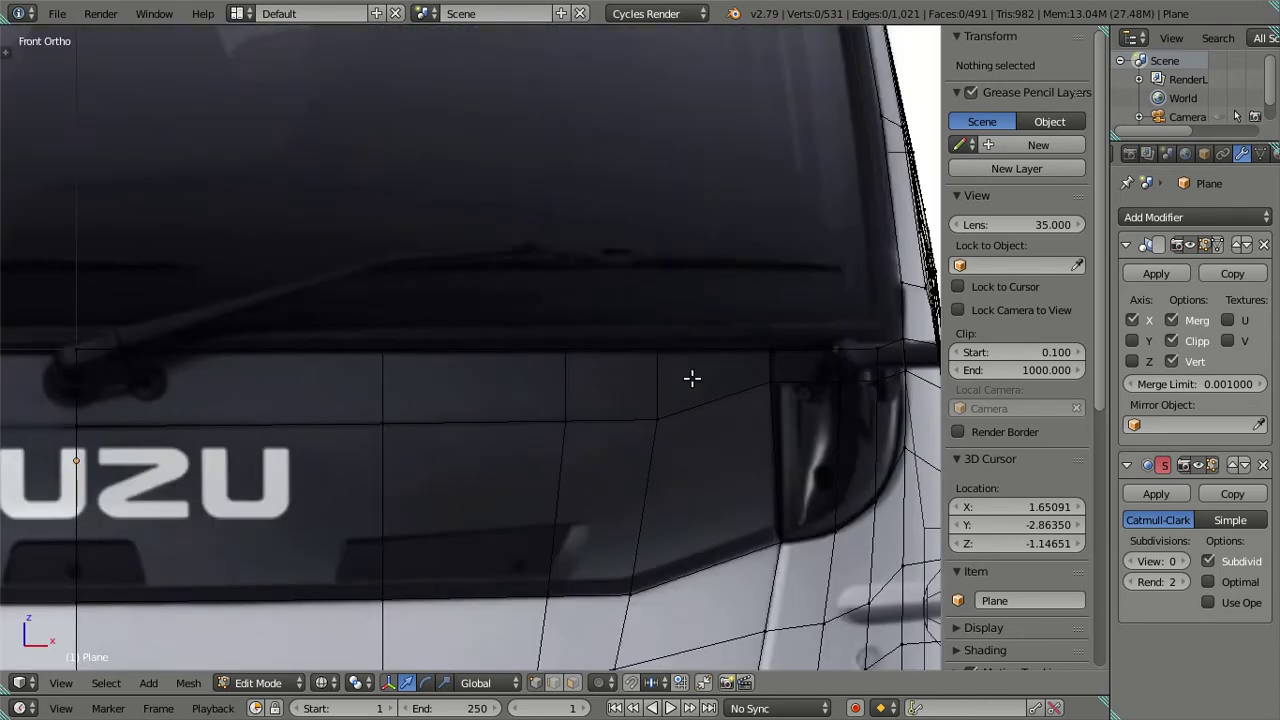
scroll(692, 378, down, 2)
scroll(558, 381, up, 2)
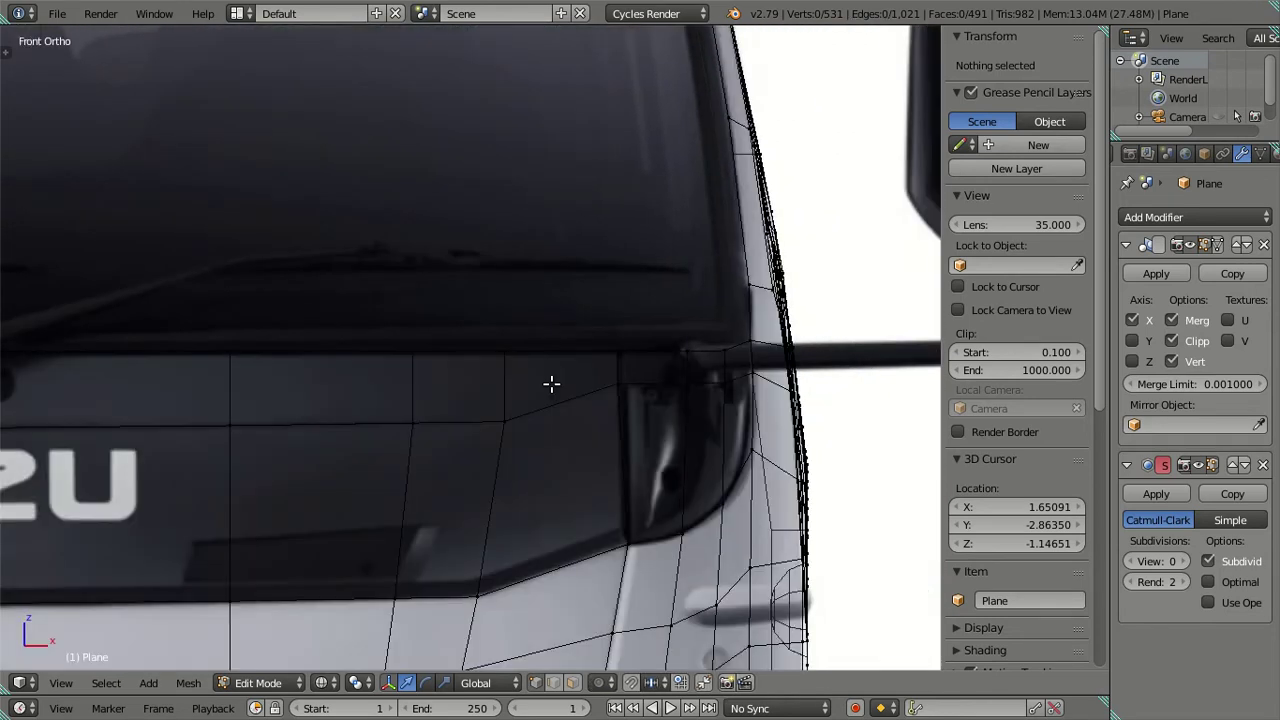
key(shift+z)
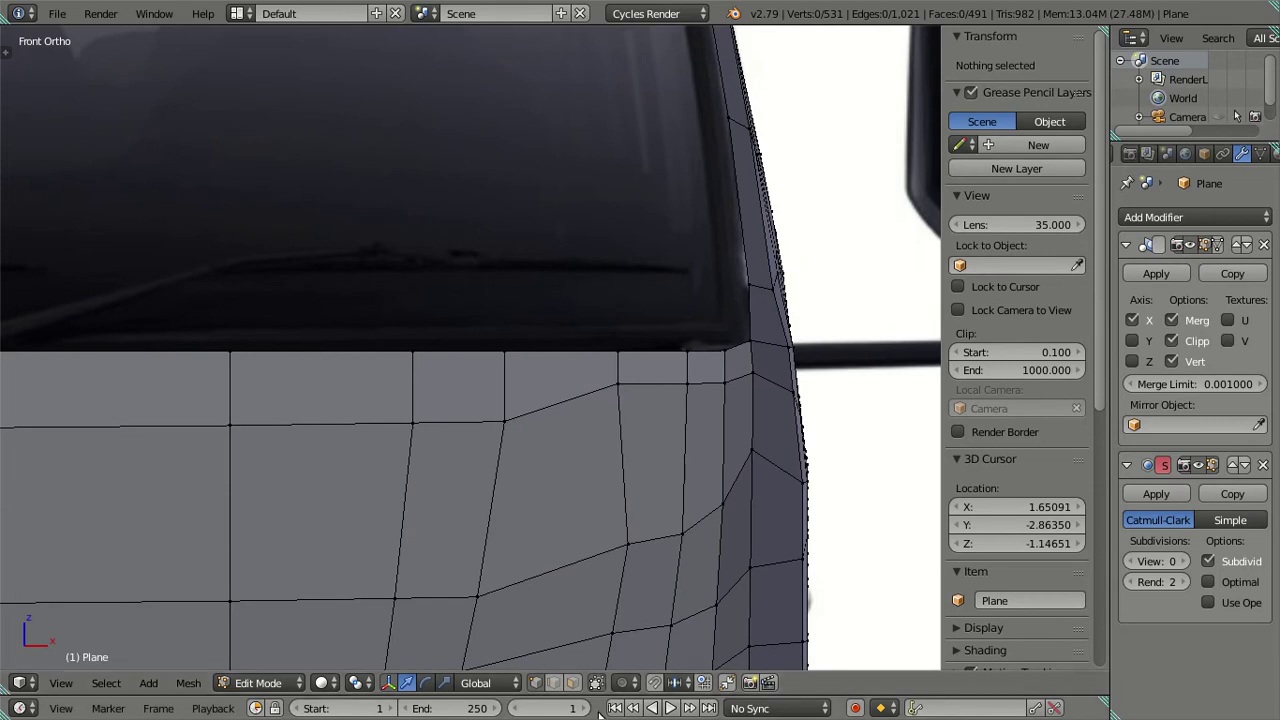
key(shift+z)
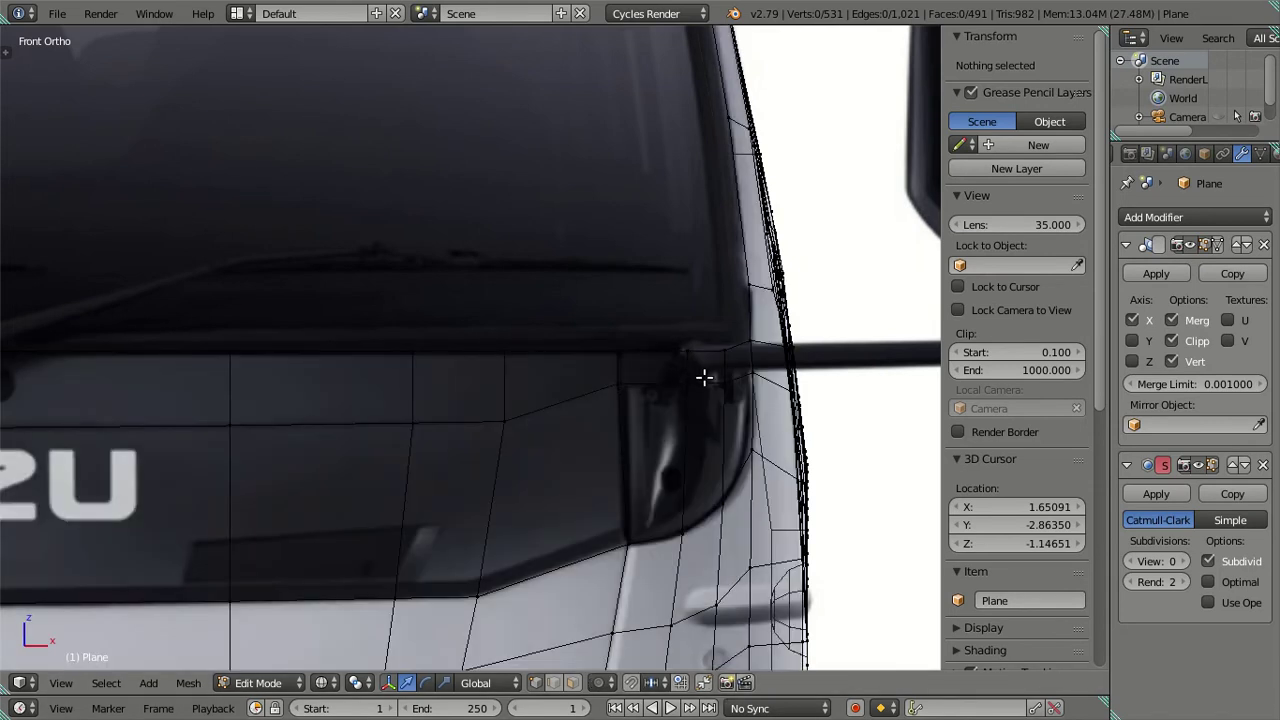
key(shift+z)
middle_drag(704, 377, 678, 381)
scroll(662, 401, down, 2)
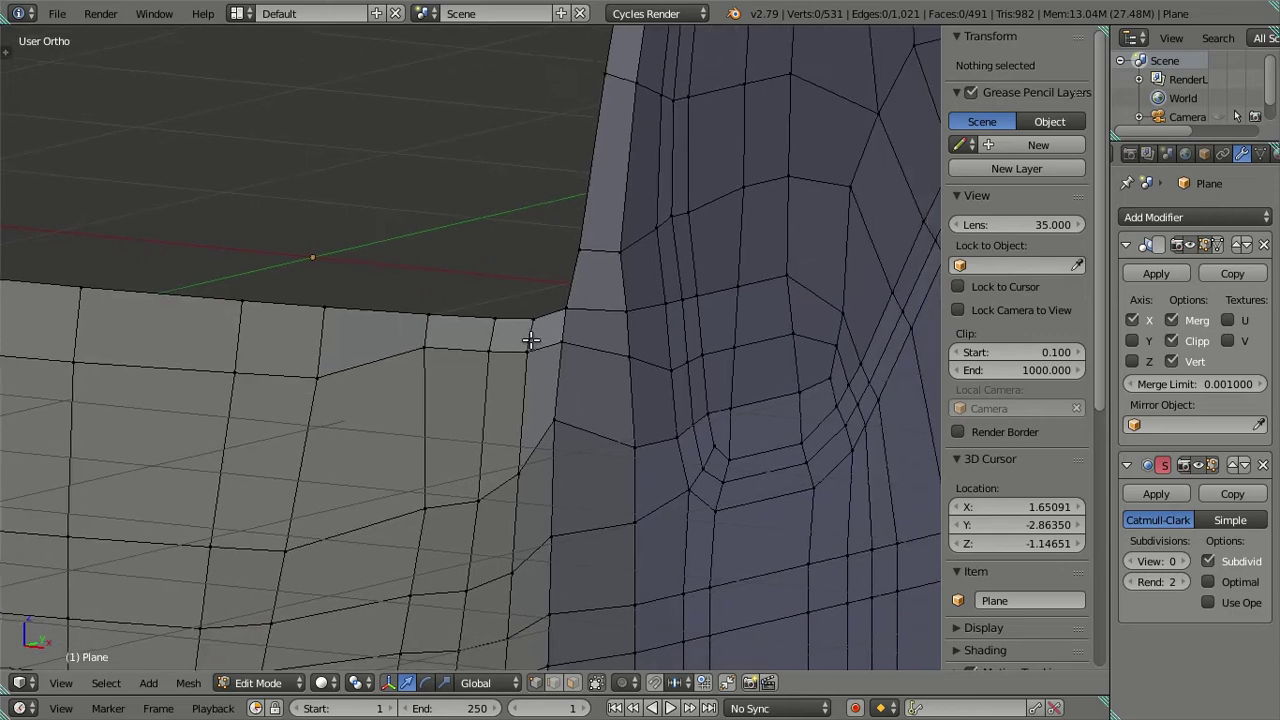
scroll(528, 334, down, 1)
scroll(522, 302, down, 1)
mouse_move(522, 302)
middle_down()
mouse_move(500, 357)
mouse_move(520, 377)
mouse_move(543, 351)
mouse_move(522, 331)
mouse_move(494, 354)
middle_up()
scroll(500, 400, up, 3)
scroll(530, 417, down, 1)
mouse_move(559, 394)
middle_down()
mouse_move(543, 466)
mouse_move(481, 452)
middle_up()
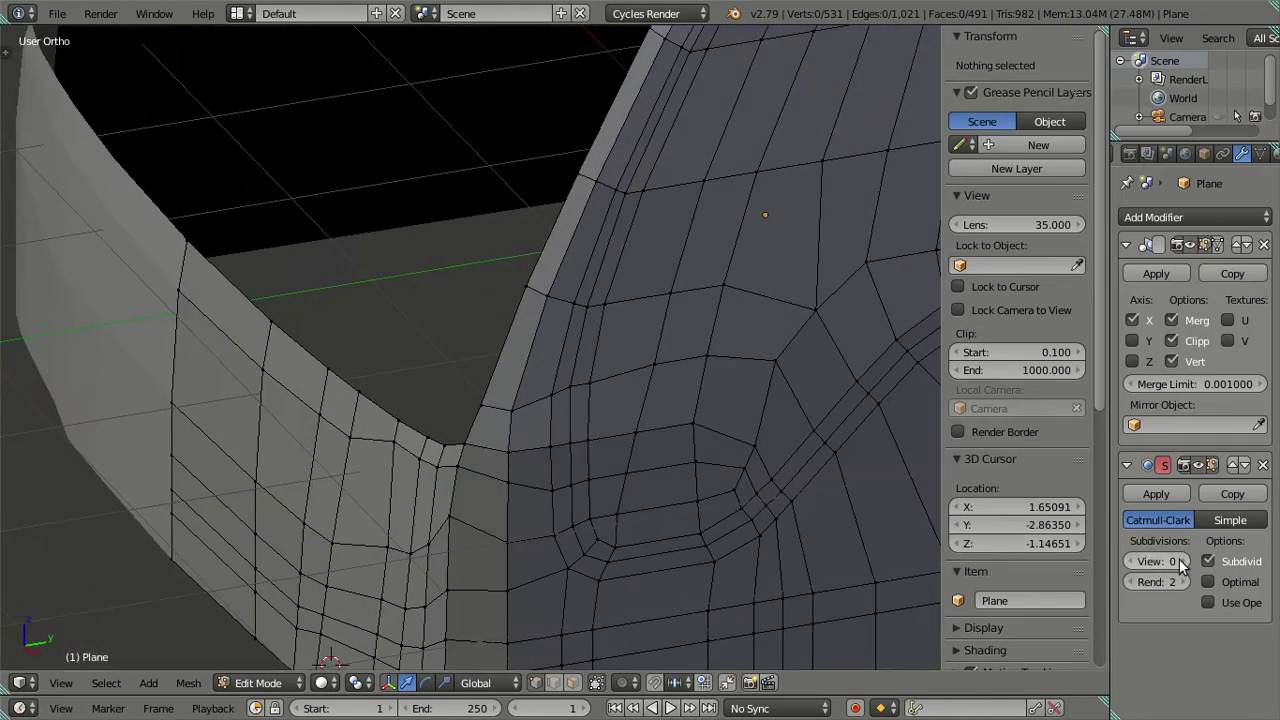
scroll(371, 397, down, 1)
Preview the smoothed cab, set viewport subdivision level to 0, and inspect the cage
key(Tab)
scroll(440, 383, up, 3)
mouse_move(440, 383)
middle_down()
mouse_move(507, 423)
mouse_move(531, 394)
mouse_move(463, 366)
mouse_move(432, 371)
middle_up()
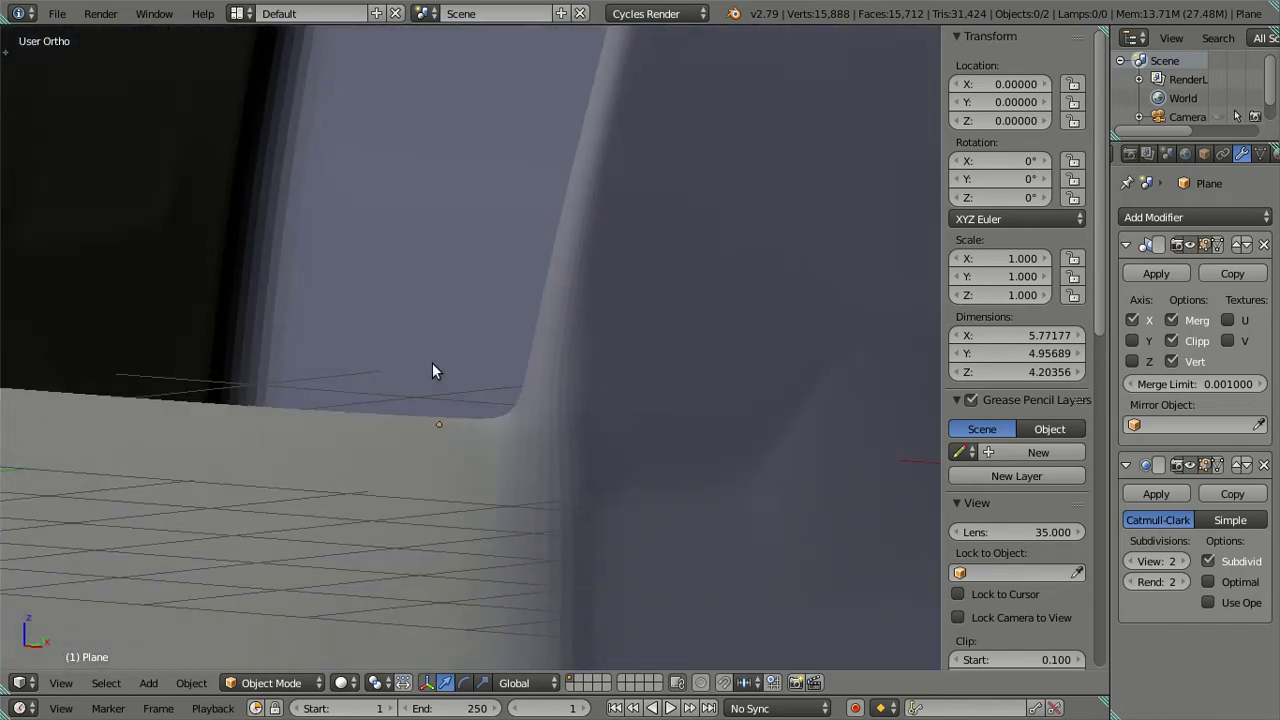
click(1127, 561)
click(1127, 561)
key(Tab)
mouse_move(571, 354)
middle_down()
mouse_move(440, 343)
mouse_move(484, 393)
mouse_move(491, 371)
middle_up()
scroll(491, 371, down, 4)
mouse_move(517, 309)
middle_down()
mouse_move(563, 380)
mouse_move(515, 368)
mouse_move(543, 391)
mouse_move(480, 366)
mouse_move(500, 406)
middle_up()
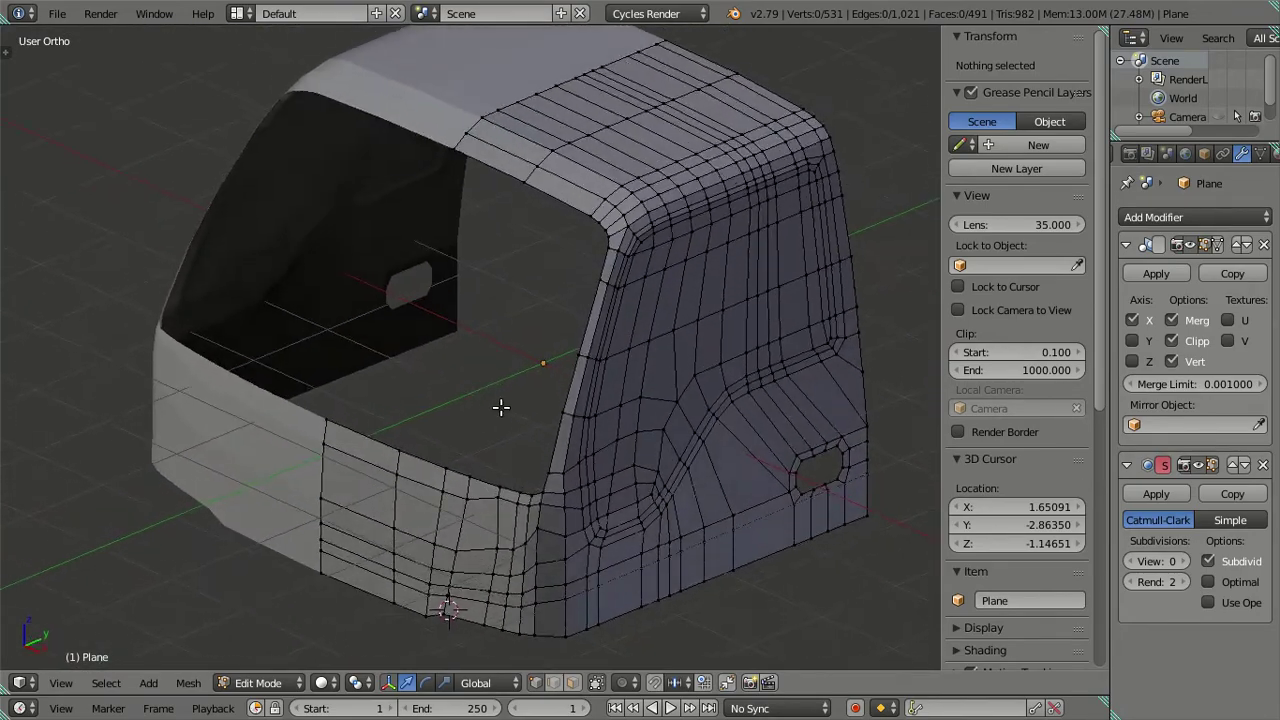
scroll(654, 326, up, 2)
scroll(641, 318, up, 3)
mouse_move(641, 318)
middle_down()
mouse_move(620, 346)
mouse_move(540, 300)
mouse_move(545, 385)
mouse_move(614, 354)
mouse_move(669, 354)
mouse_move(695, 325)
middle_up()
key(KP_1)
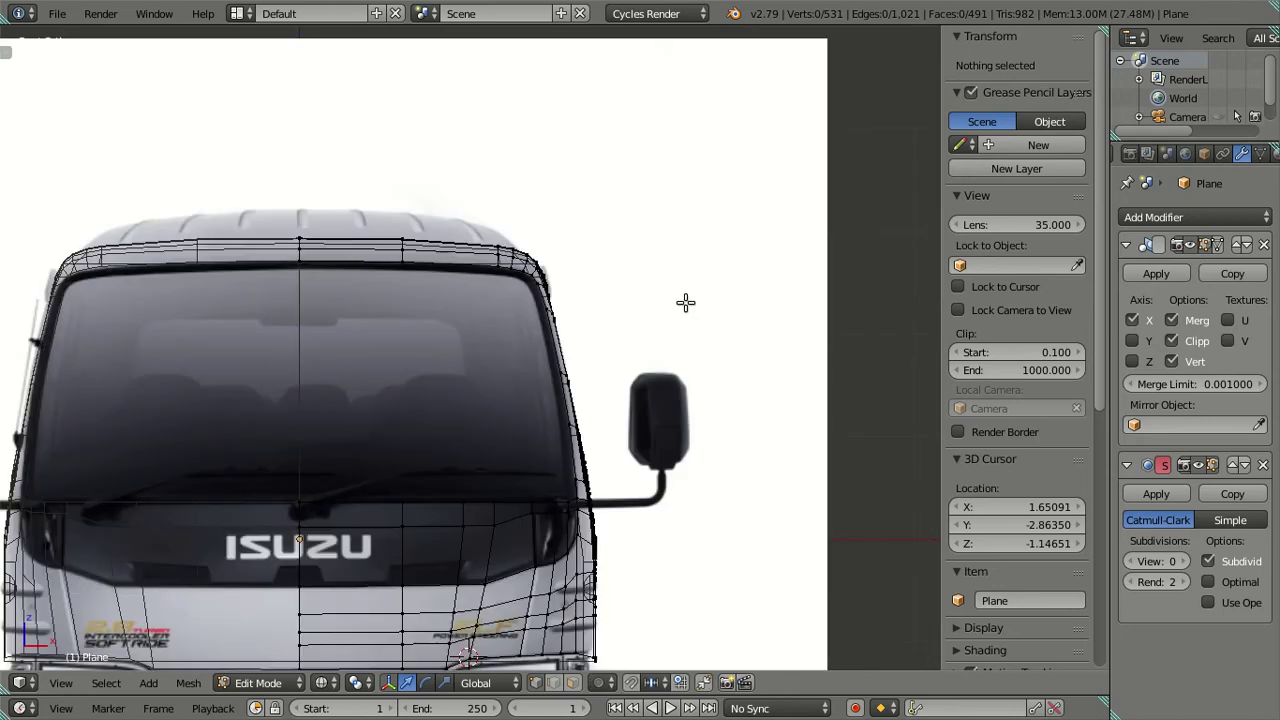
scroll(686, 300, up, 3)
scroll(660, 275, up, 1)
scroll(643, 266, down, 4)
mouse_move(660, 254)
middle_down()
mouse_move(508, 363)
mouse_move(588, 347)
mouse_move(654, 357)
mouse_move(536, 329)
mouse_move(583, 363)
mouse_move(622, 433)
mouse_move(575, 380)
mouse_move(583, 364)
middle_up()
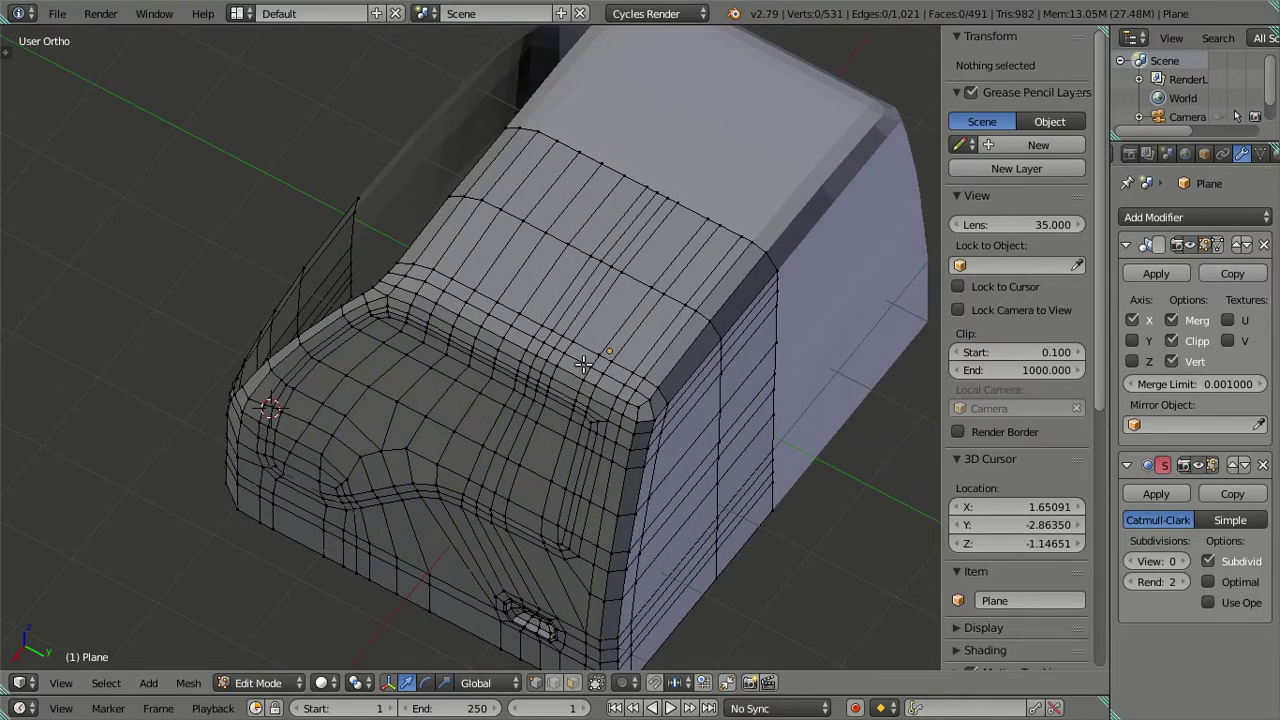
alt+click(605, 365)
key(x)
click(745, 383)
mouse_move(745, 383)
middle_down()
mouse_move(653, 460)
mouse_move(506, 330)
mouse_move(520, 329)
mouse_move(623, 449)
mouse_move(616, 490)
mouse_move(560, 400)
middle_up()
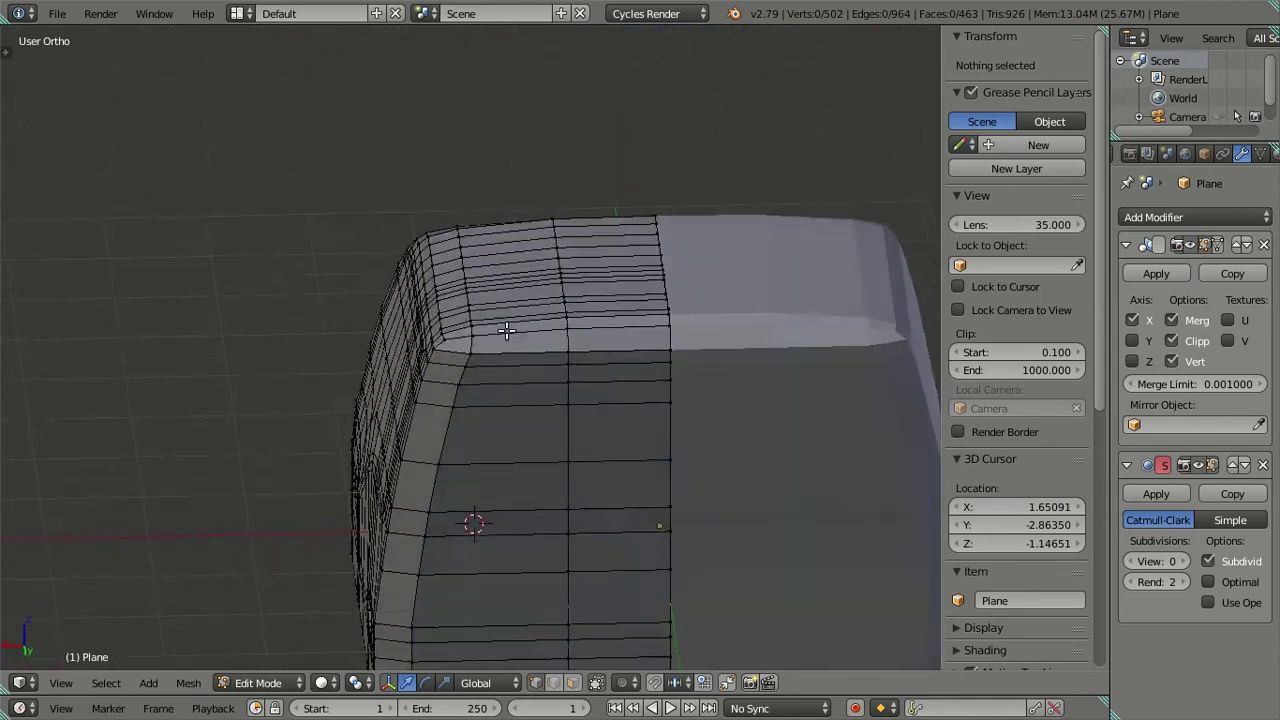
key(Tab)
key(Tab)
scroll(616, 490, up, 3)
scroll(616, 490, up, 2)
key(Tab)
mouse_move(696, 405)
middle_down()
mouse_move(593, 384)
mouse_move(676, 242)
mouse_move(726, 219)
middle_up()
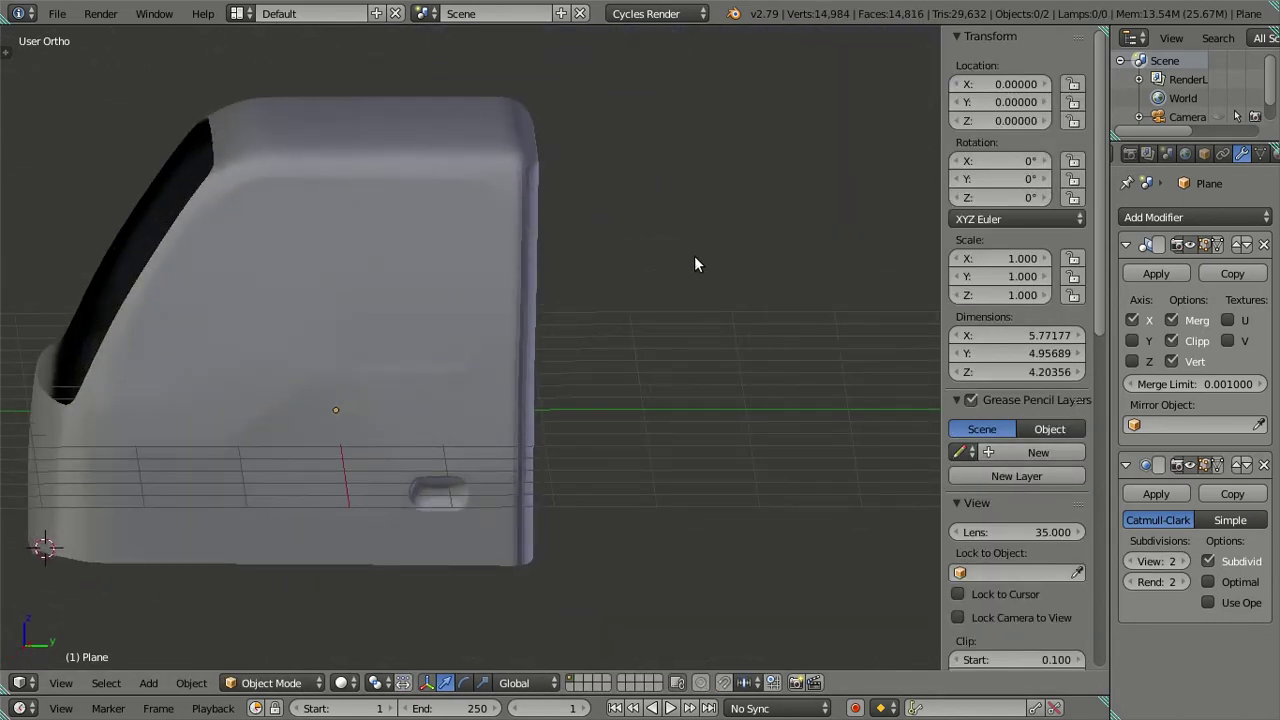
key(KP_3)
key(Tab)
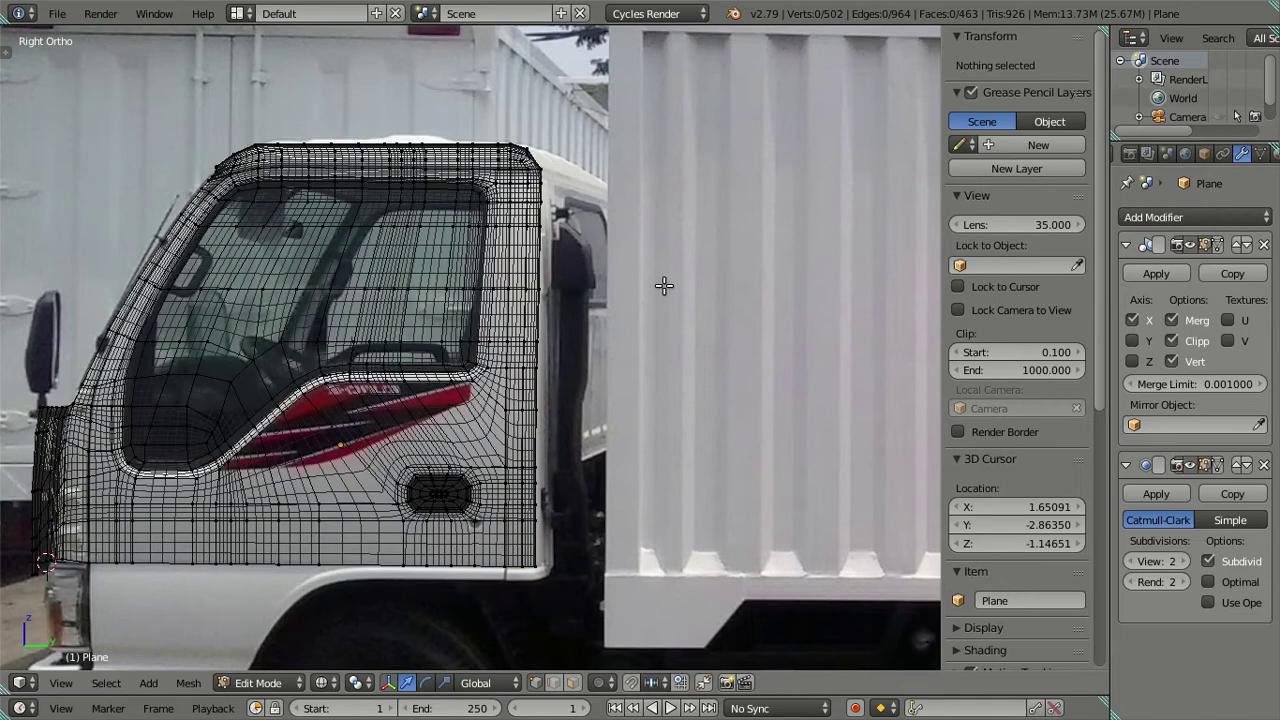
mouse_move(664, 286)
middle_down()
mouse_move(606, 400)
mouse_move(624, 338)
middle_up()
key(Tab)
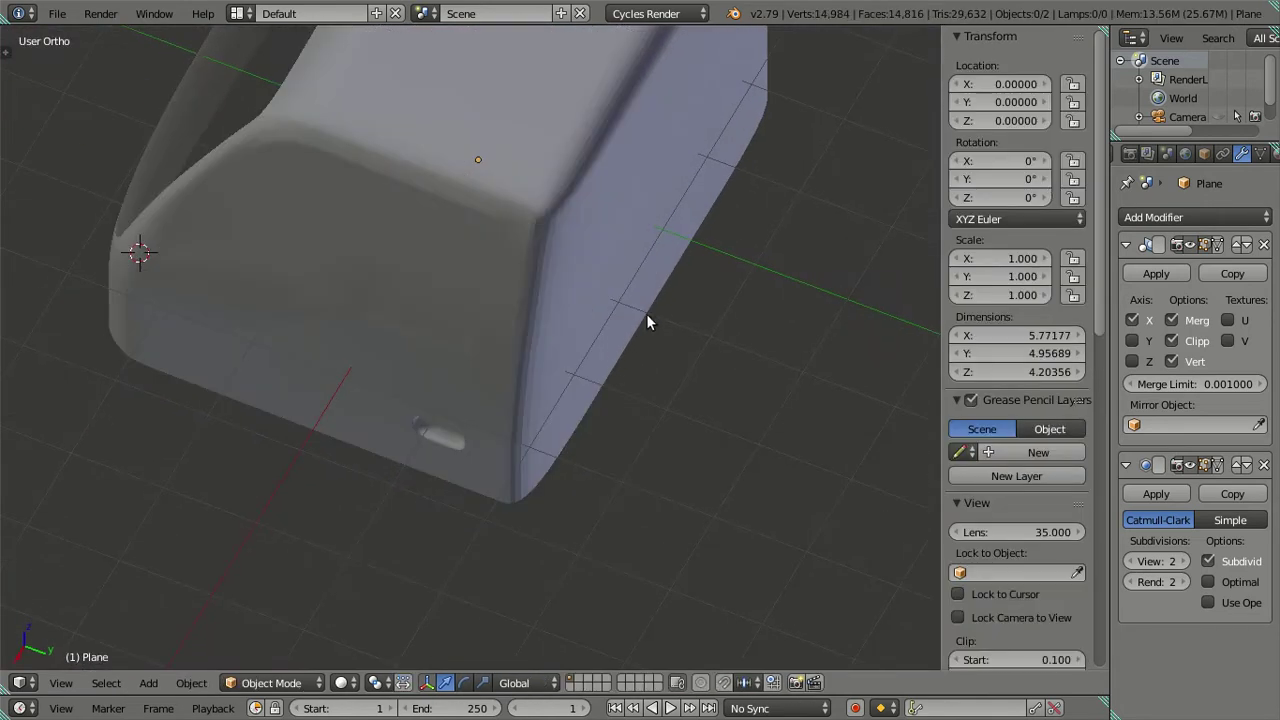
key(Tab)
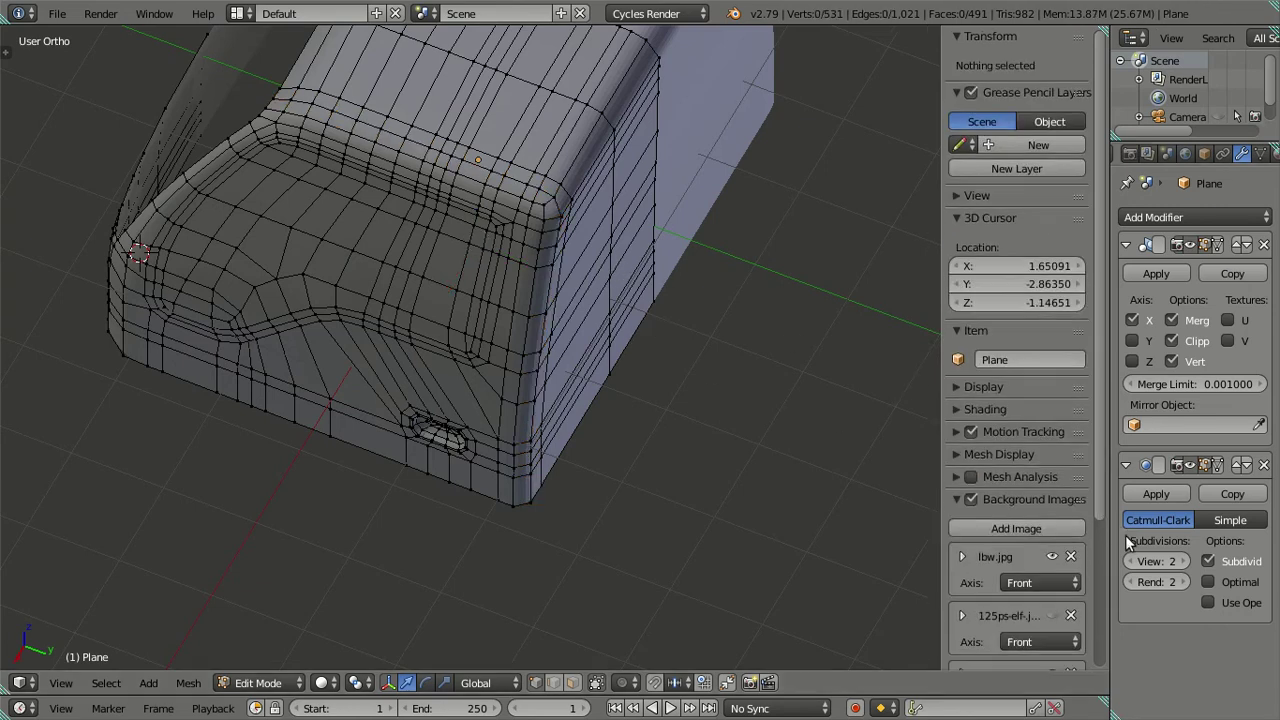
scroll(660, 250, down, 3)
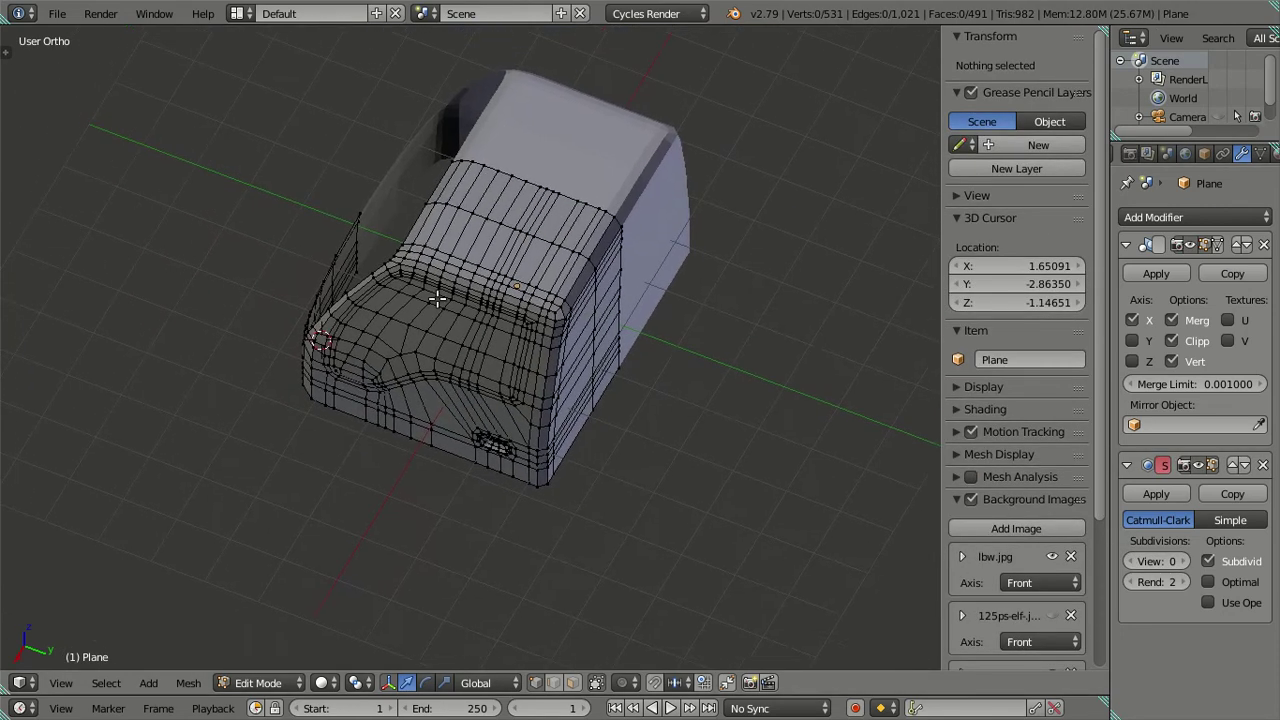
middle_drag(660, 250, 399, 379)
scroll(399, 379, up, 4)
mouse_move(548, 423)
middle_down()
mouse_move(694, 426)
mouse_move(533, 373)
mouse_move(571, 374)
mouse_move(502, 329)
mouse_move(397, 376)
middle_up()
scroll(648, 401, up, 2)
scroll(533, 366, down, 4)
scroll(457, 540, up, 2)
Select the front corner strip's upper edge loop in Right Ortho view
scroll(459, 470, up, 1)
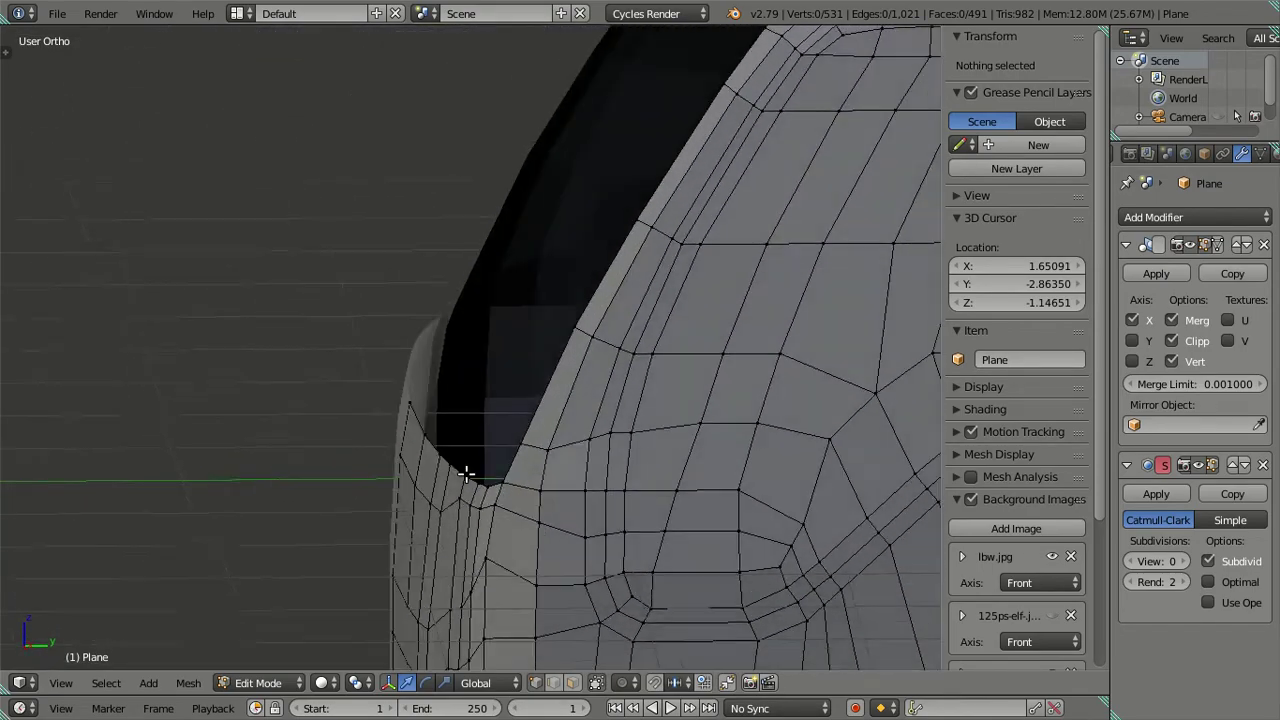
key(KP_3)
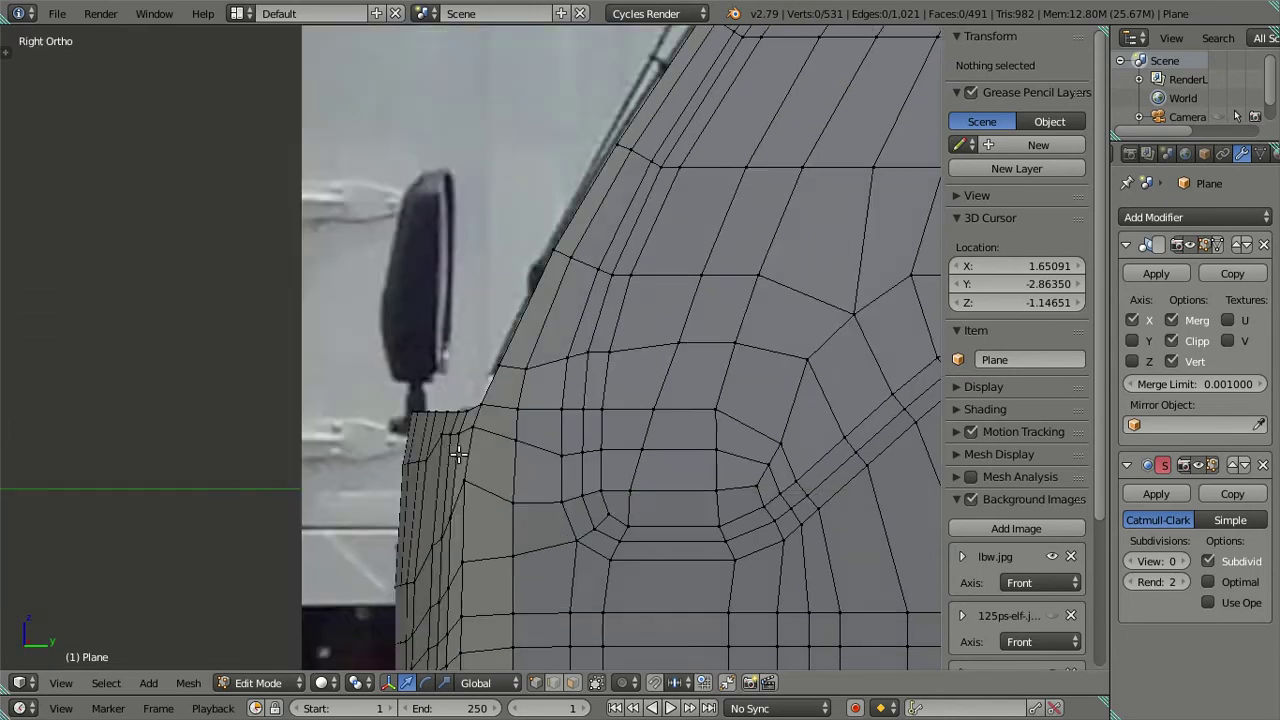
scroll(446, 456, up, 1)
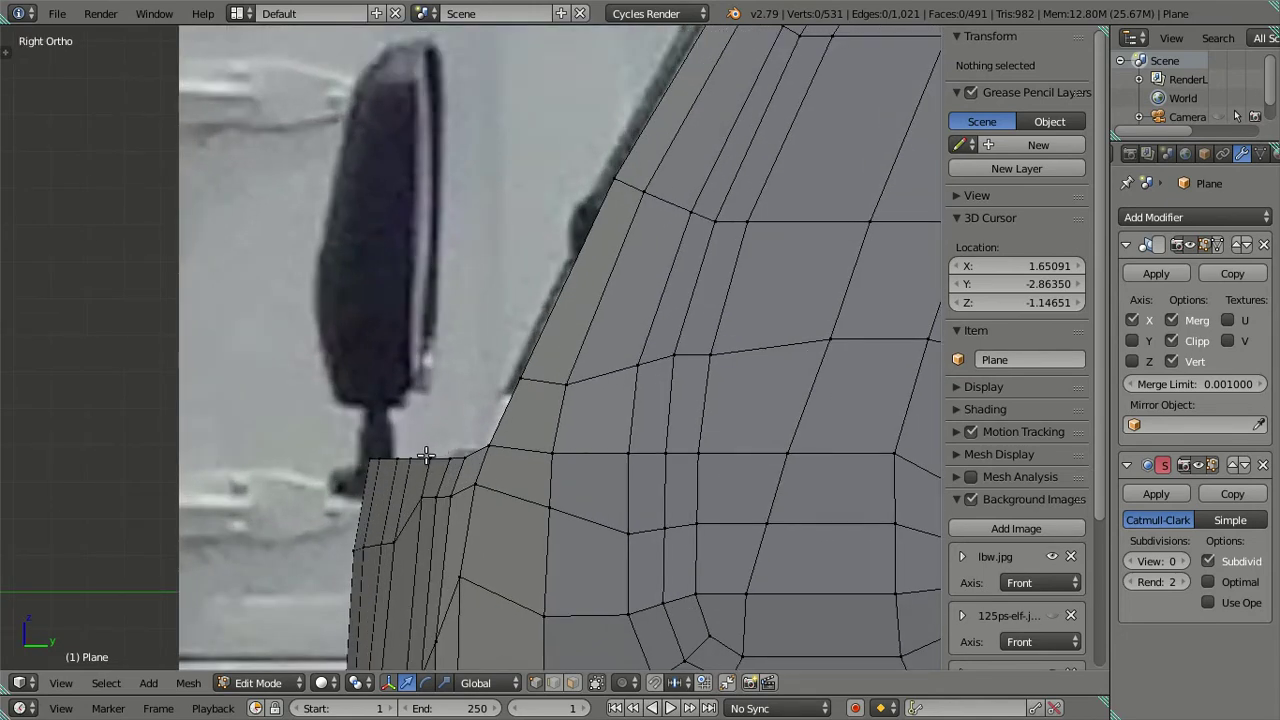
right_click(426, 456)
mouse_move(426, 456)
middle_down()
mouse_move(423, 486)
mouse_move(420, 463)
middle_up()
alt+right_click(387, 442)
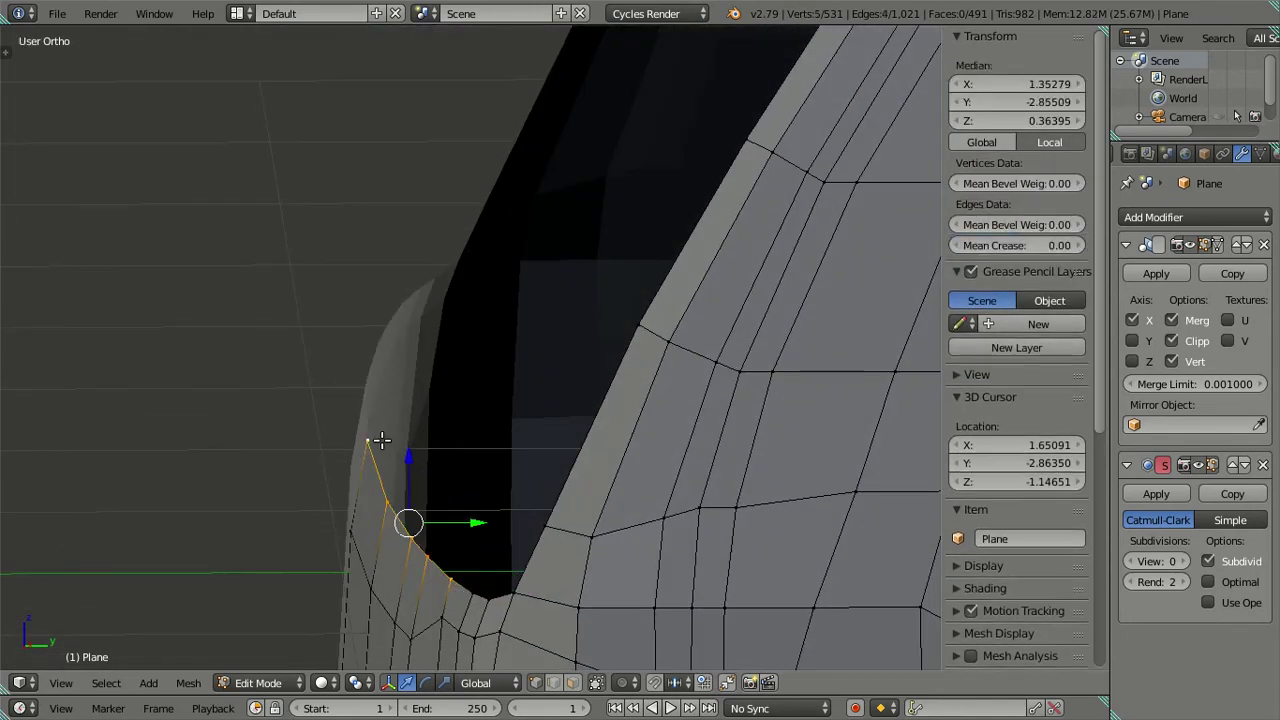
key(KP_3)
Slide the upper edge loop along Y onto the side reference line, then preview the result
drag(454, 457, 459, 457)
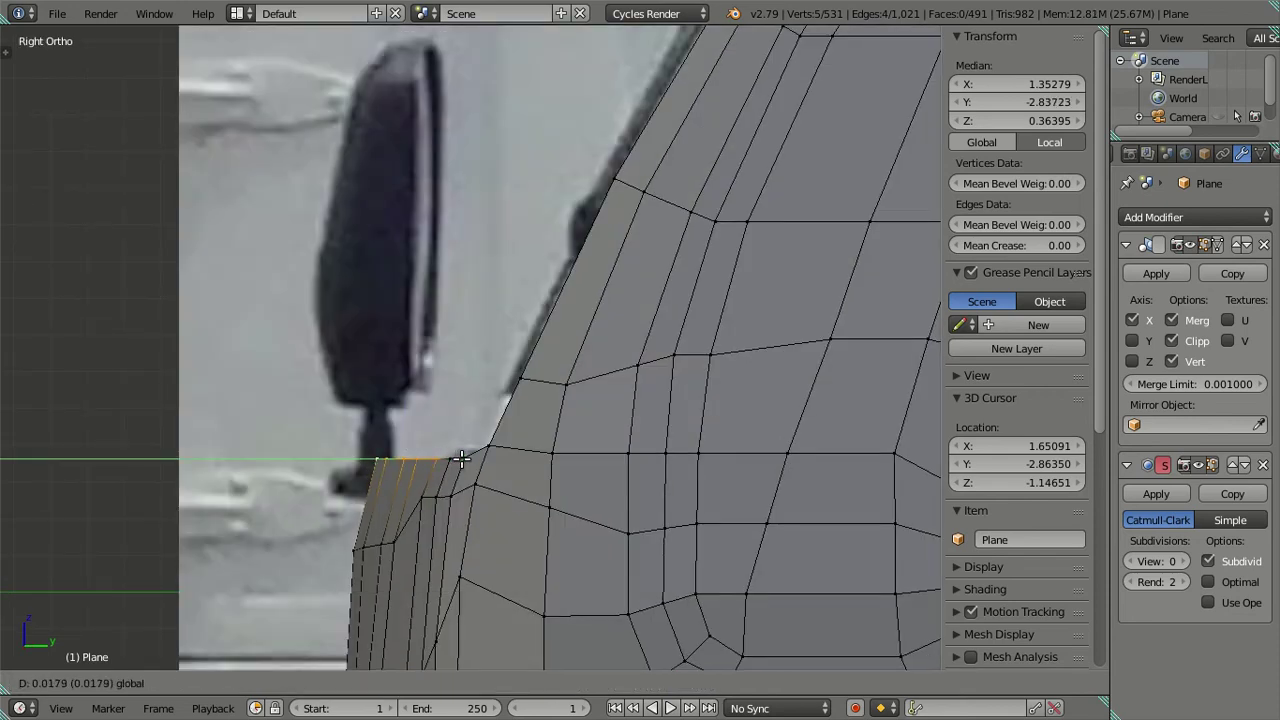
click(460, 458)
scroll(456, 463, up, 2)
drag(433, 493, 437, 510)
key(a)
mouse_move(457, 486)
middle_down()
mouse_move(450, 465)
mouse_move(579, 485)
mouse_move(760, 463)
mouse_move(529, 441)
mouse_move(510, 479)
middle_up()
key(Tab)
key(Tab)
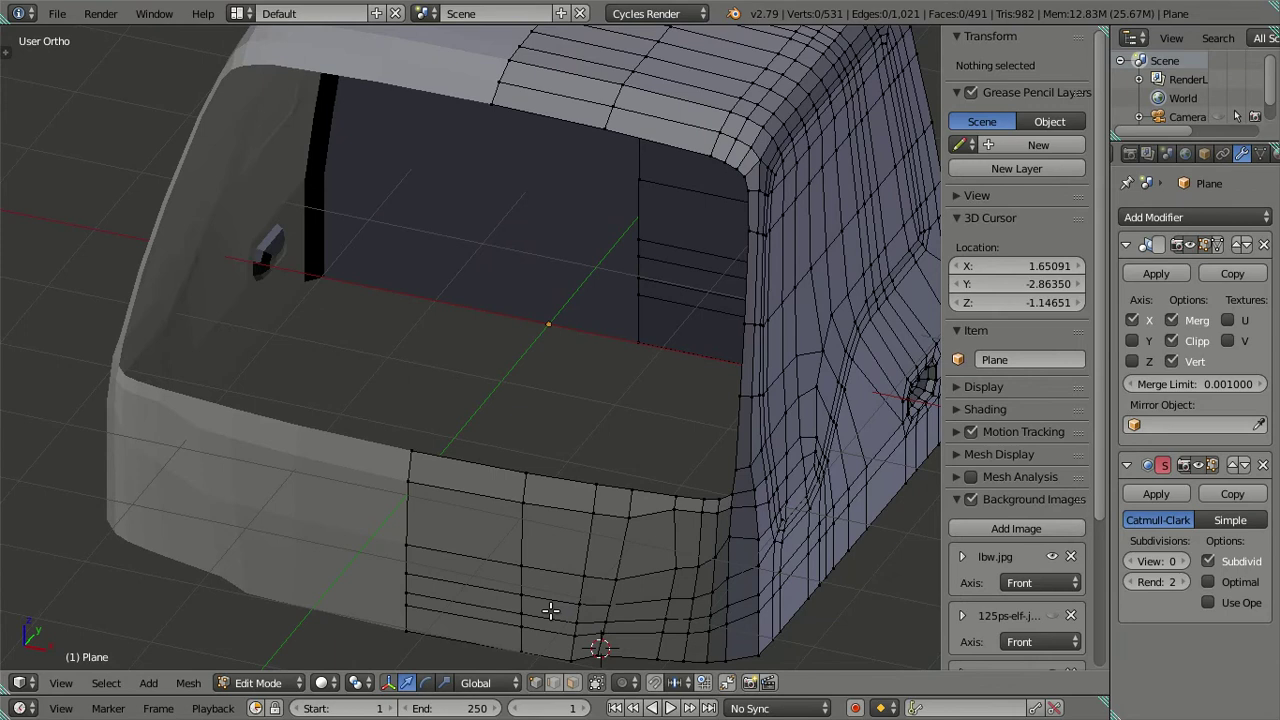
Fill a face between the lower front panel's top edge and the roof edge
right_click(454, 459)
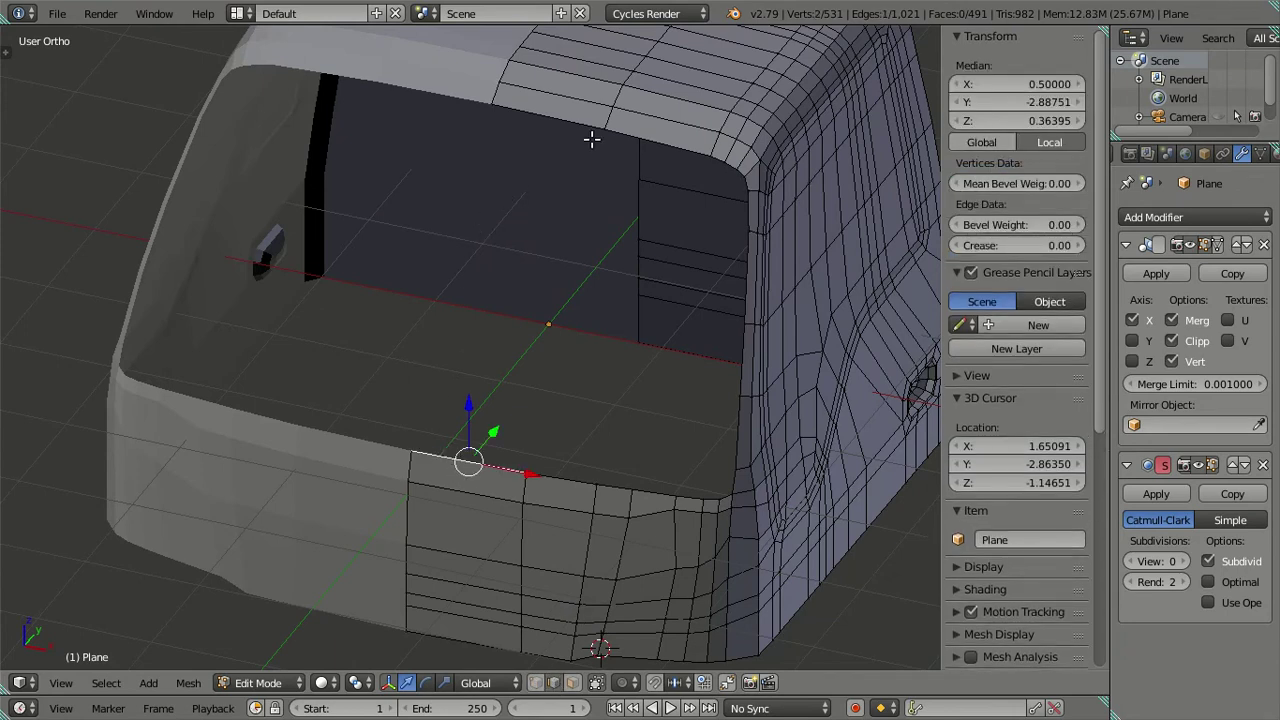
key(f)
key(a)
mouse_move(617, 189)
middle_down()
mouse_move(506, 217)
mouse_move(500, 309)
mouse_move(537, 274)
mouse_move(491, 280)
mouse_move(517, 326)
mouse_move(535, 304)
mouse_move(508, 364)
middle_up()
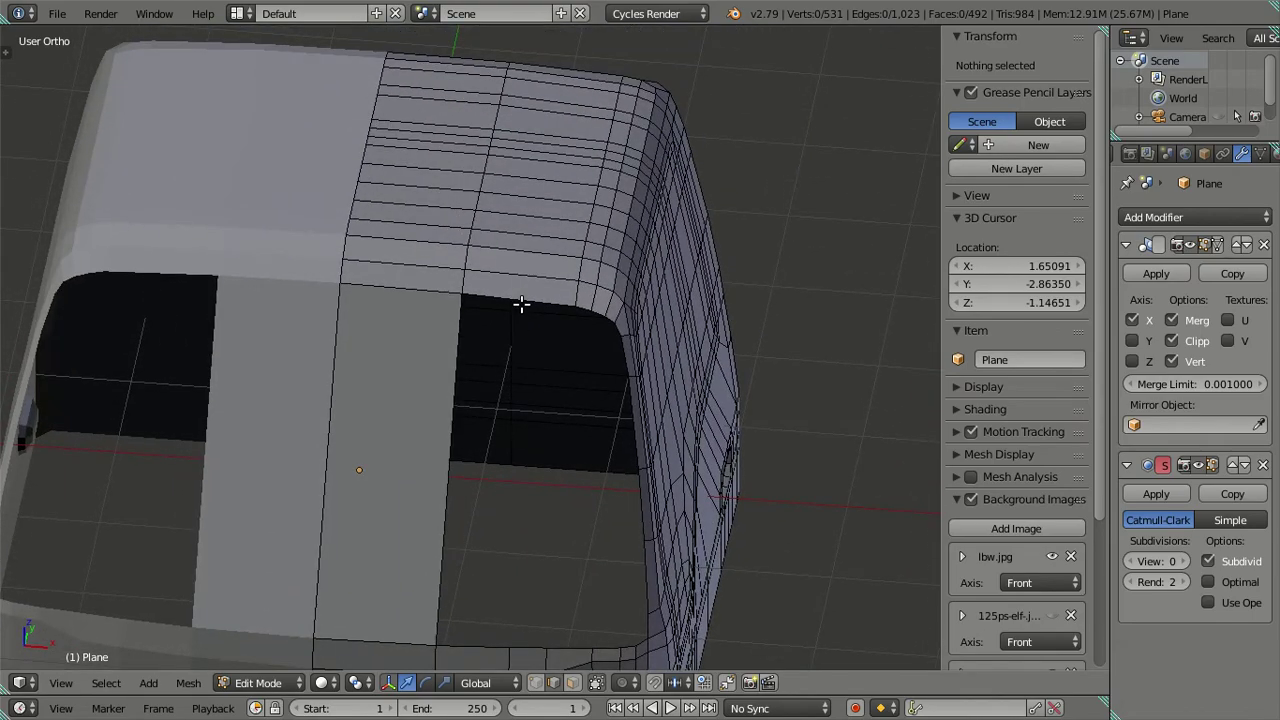
scroll(521, 304, down, 3)
scroll(512, 229, down, 3)
middle_drag(512, 229, 551, 459)
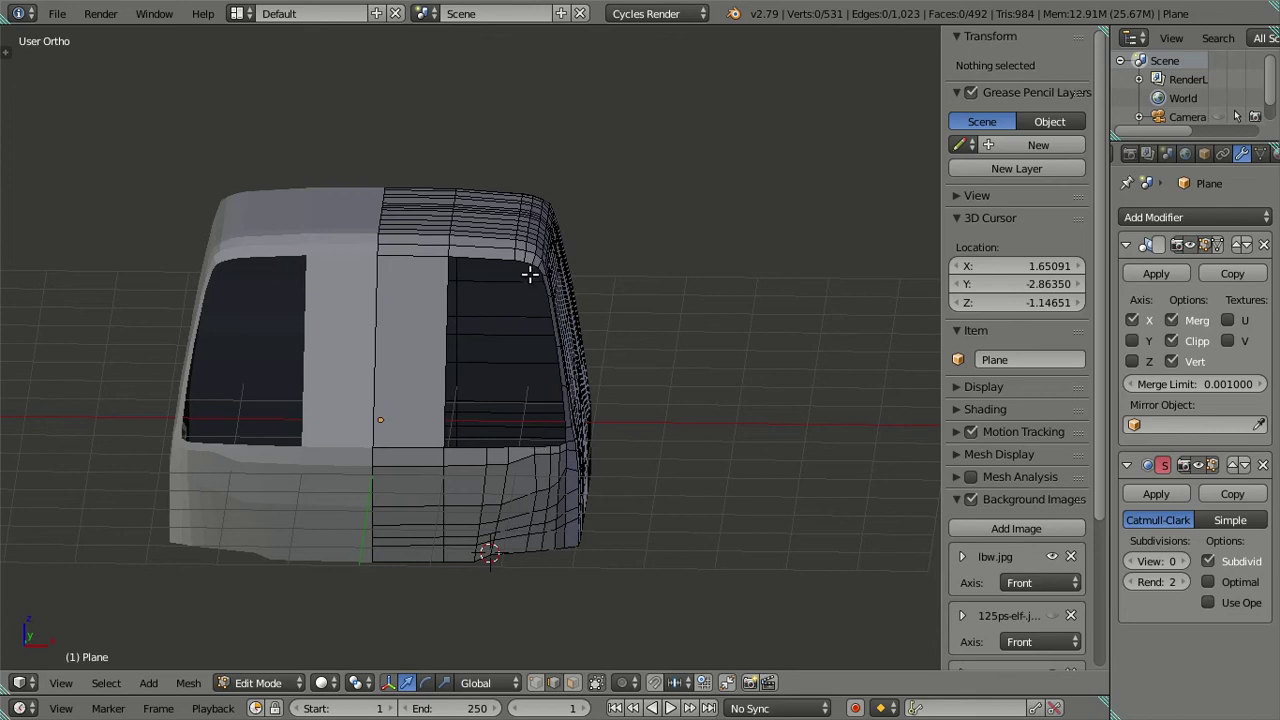
scroll(530, 273, up, 2)
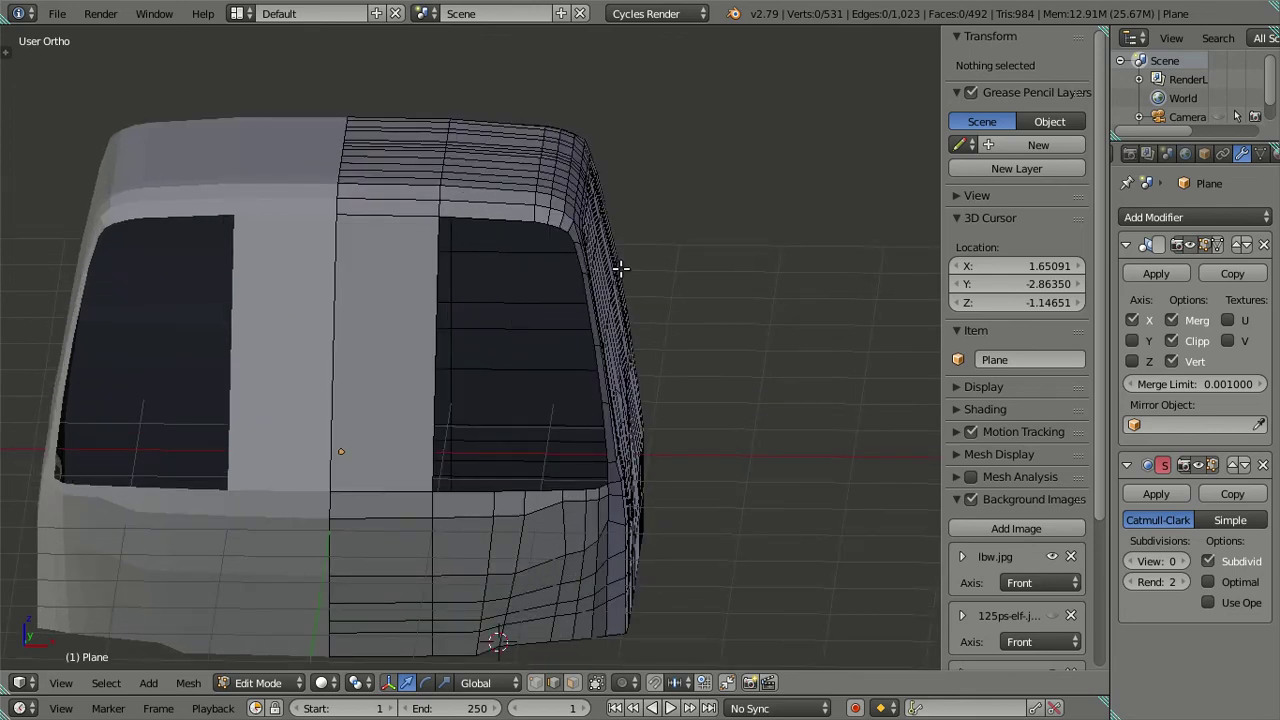
mouse_move(622, 262)
middle_down()
mouse_move(509, 300)
mouse_move(580, 323)
mouse_move(480, 231)
middle_up()
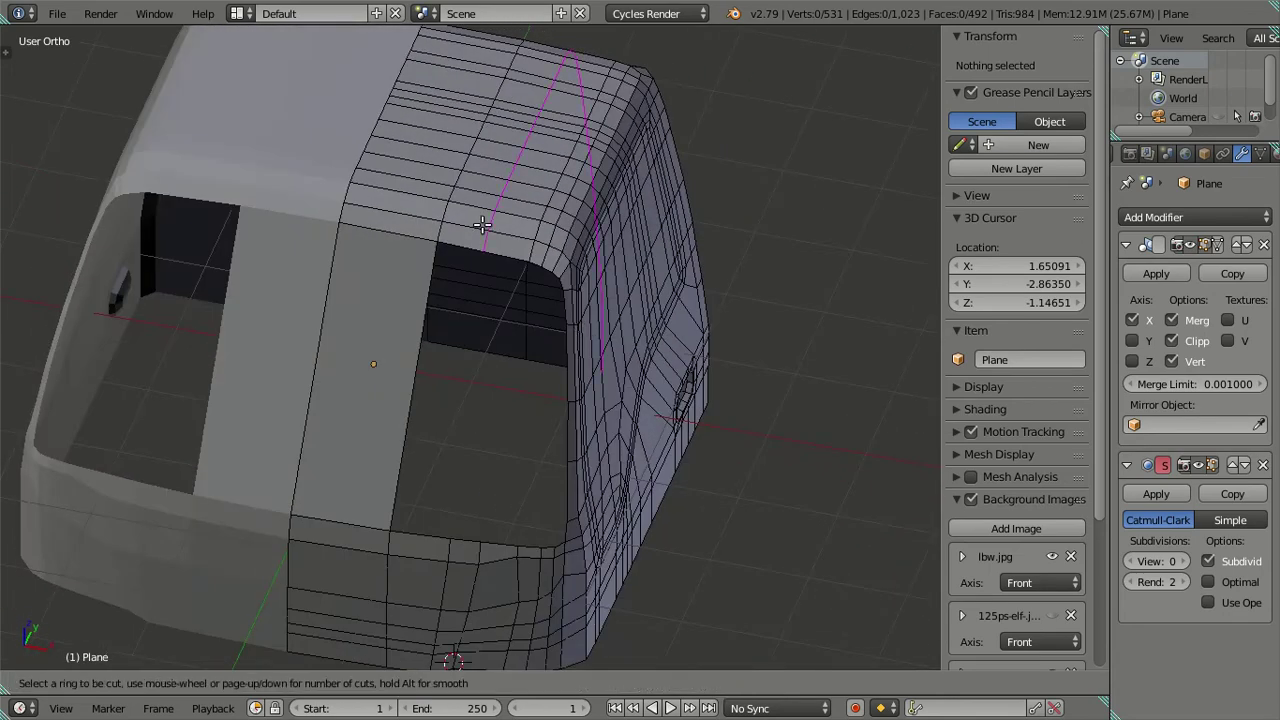
Dissolve the two edge loops just added across the roof front
click(482, 225)
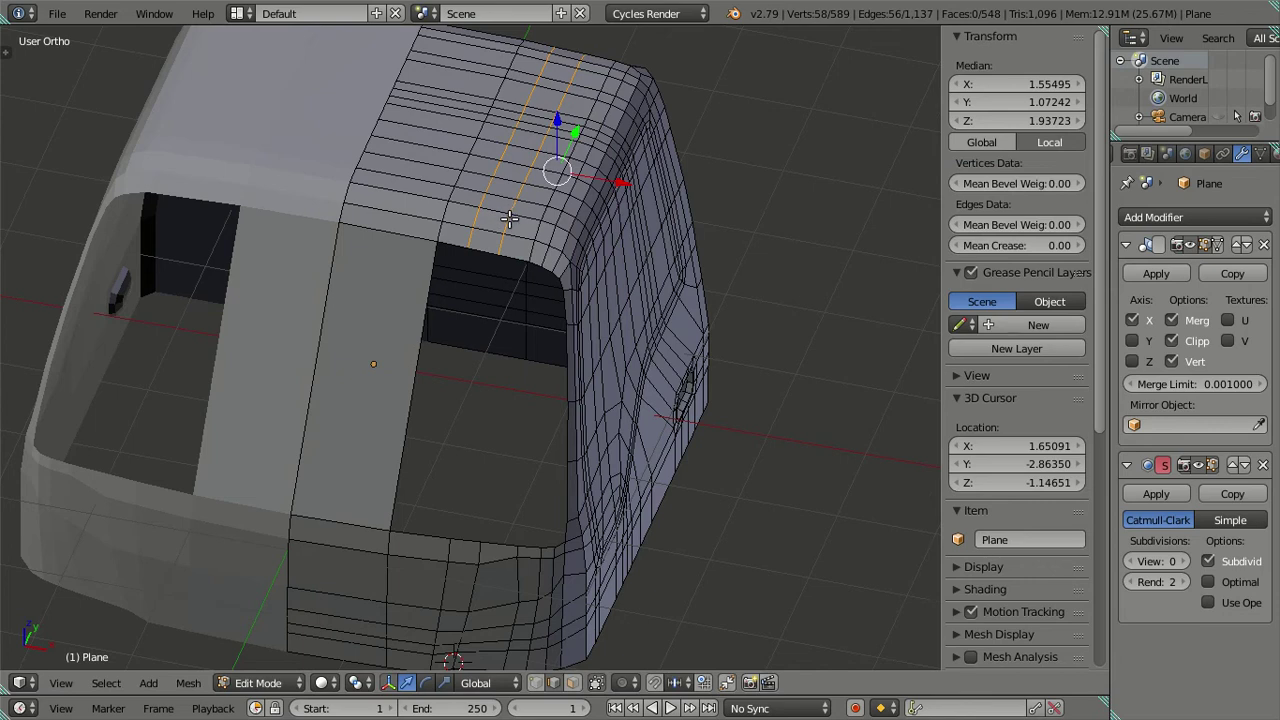
key(x)
click(646, 253)
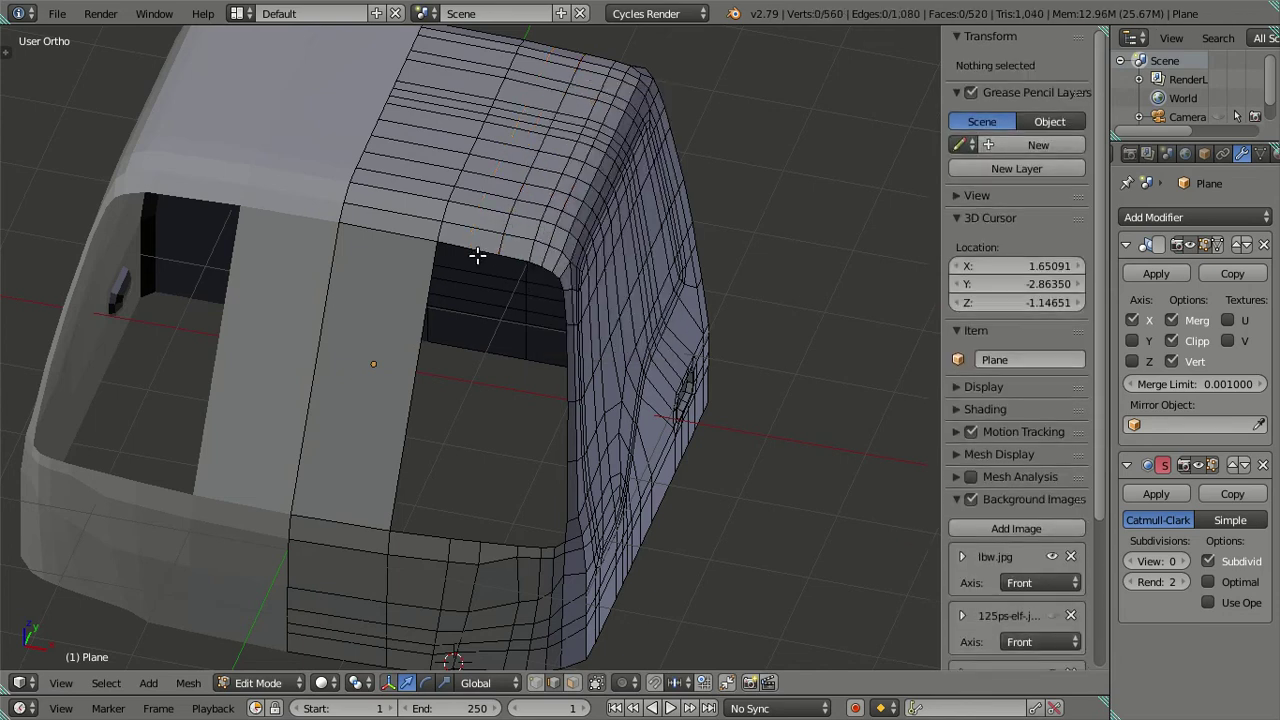
Fill two narrow faces along the windshield's side pillar
middle_drag(477, 255, 434, 294)
right_click(457, 277)
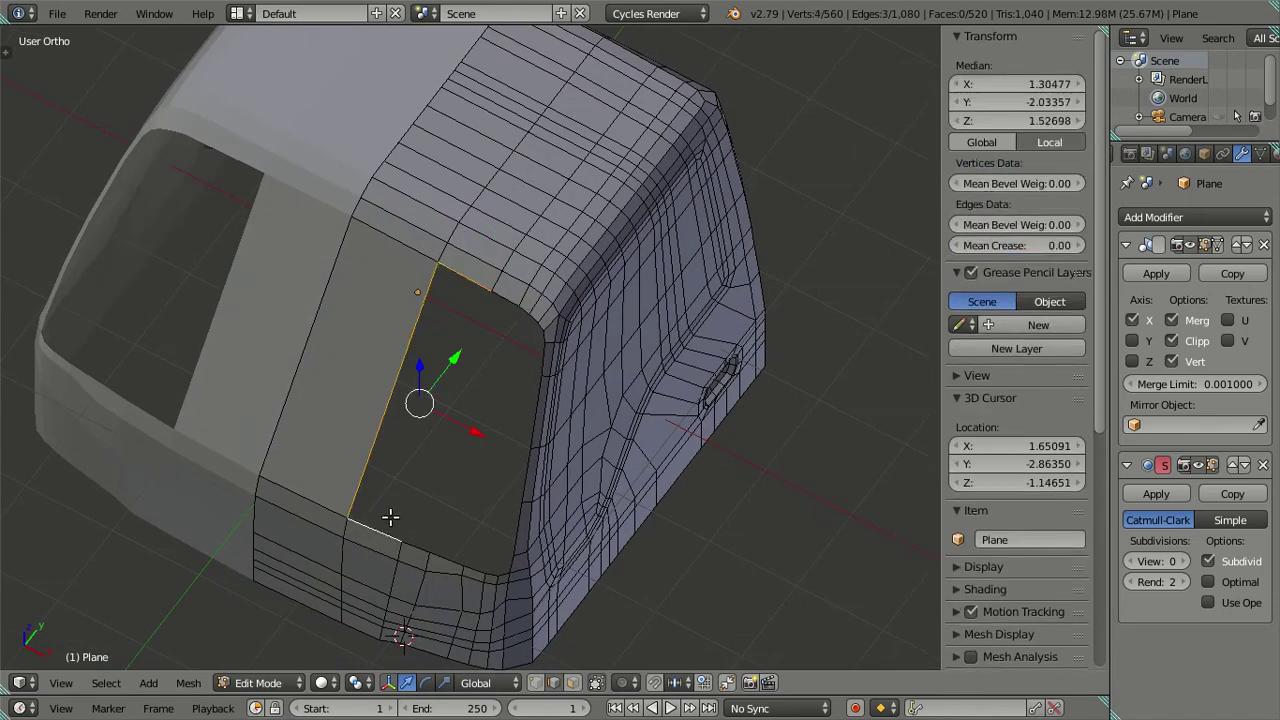
key(f)
right_click(500, 302)
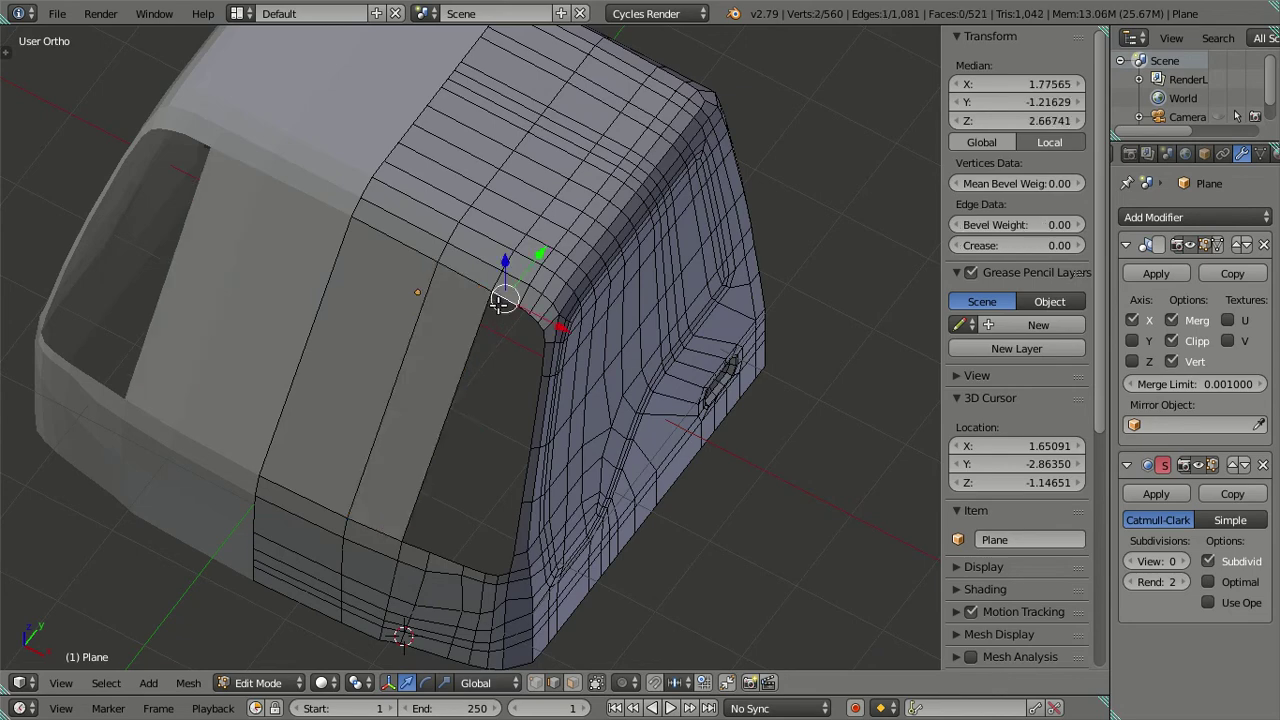
key(f)
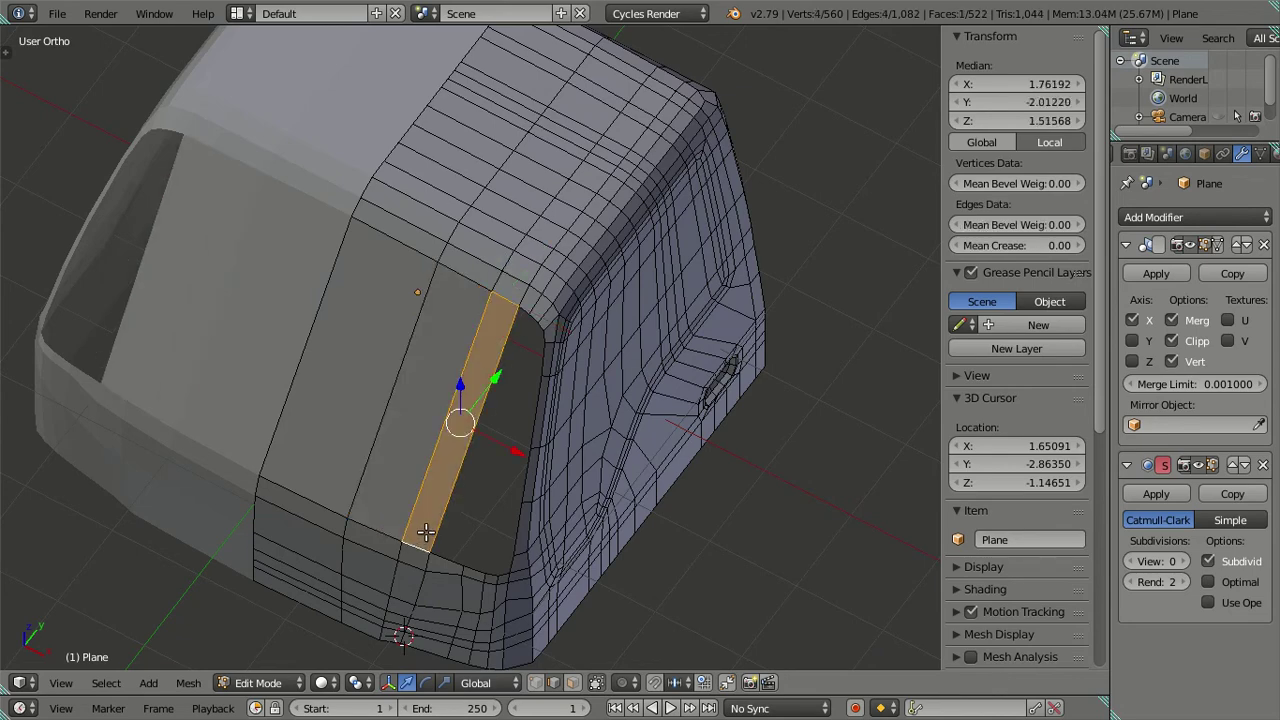
key(a)
Fill one more face along the windshield pillar to close the strip
mouse_move(520, 531)
middle_down()
mouse_move(509, 509)
mouse_move(517, 527)
middle_up()
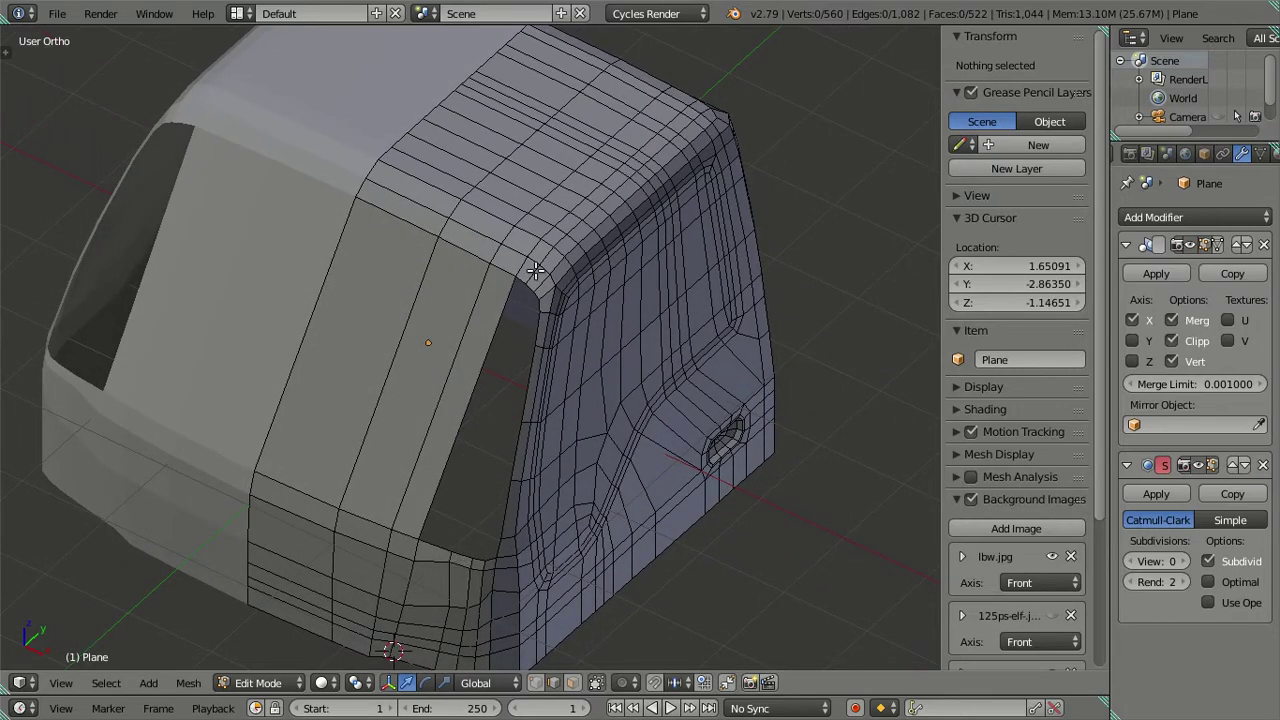
mouse_move(503, 562)
middle_down()
mouse_move(557, 573)
mouse_move(531, 583)
mouse_move(491, 517)
mouse_move(500, 491)
mouse_move(484, 537)
mouse_move(517, 551)
mouse_move(483, 530)
mouse_move(500, 460)
mouse_move(469, 501)
middle_up()
scroll(483, 530, up, 1)
right_click(447, 541)
middle_drag(533, 258, 521, 296)
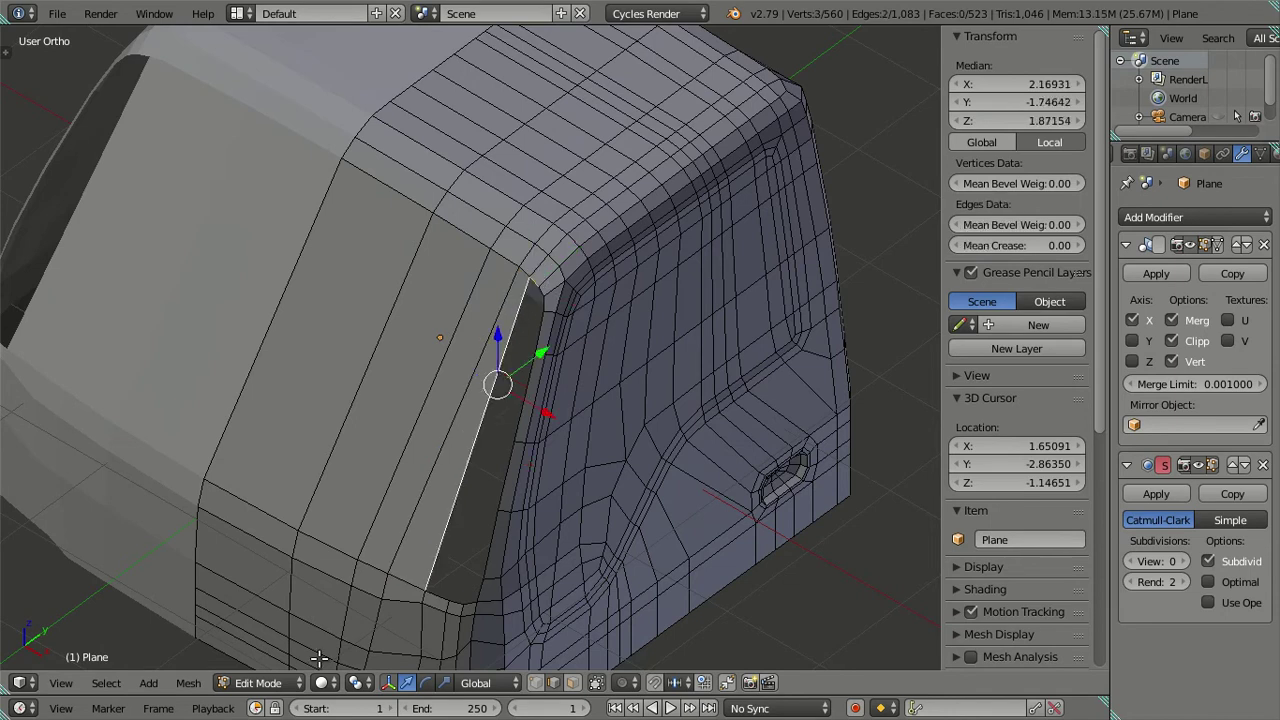
key(f)
key(a)
mouse_move(449, 477)
middle_down()
mouse_move(520, 523)
mouse_move(543, 400)
mouse_move(628, 569)
middle_up()
key(KP_1)
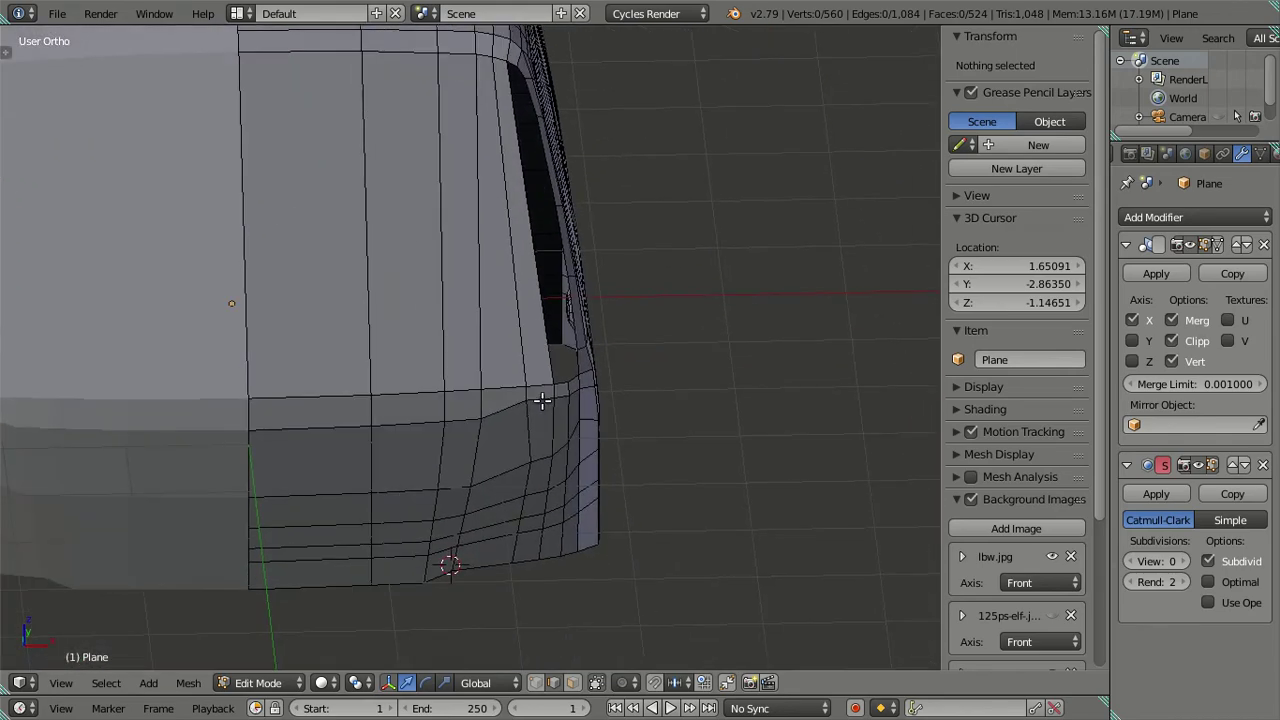
scroll(583, 434, up, 2)
scroll(583, 422, up, 2)
shift+middle_drag(583, 422, 570, 413)
key(z)
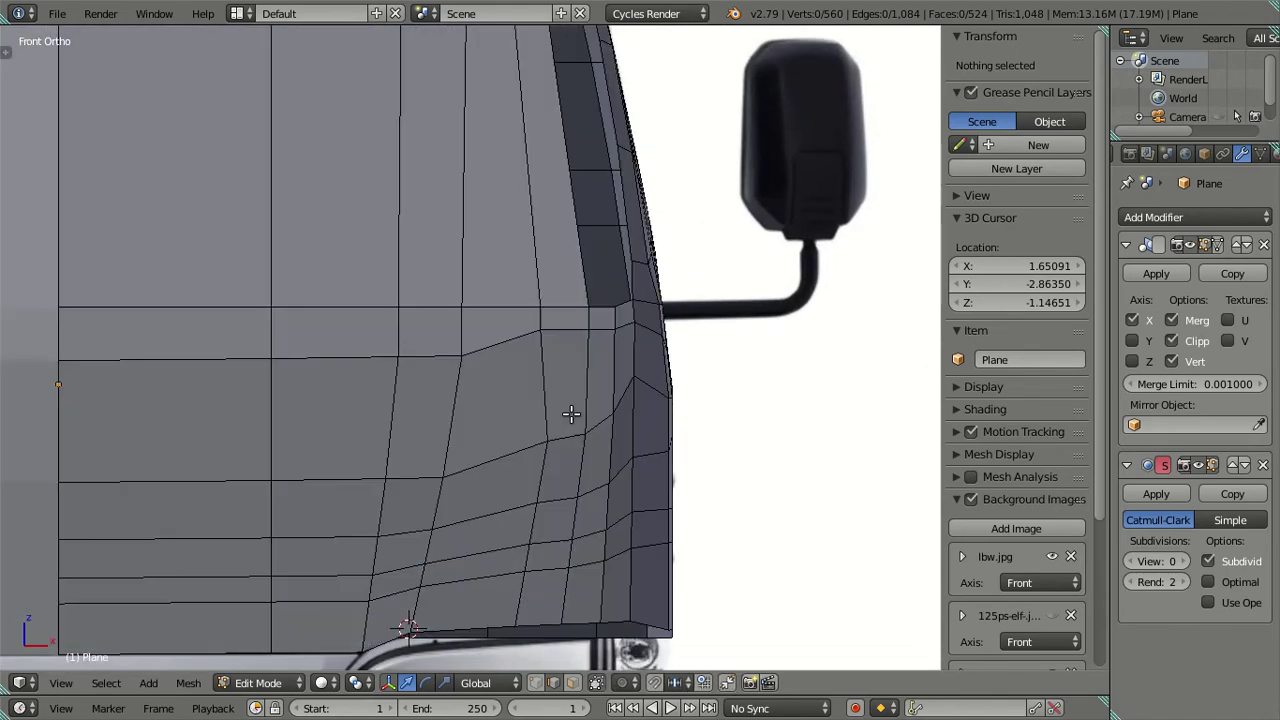
key(z)
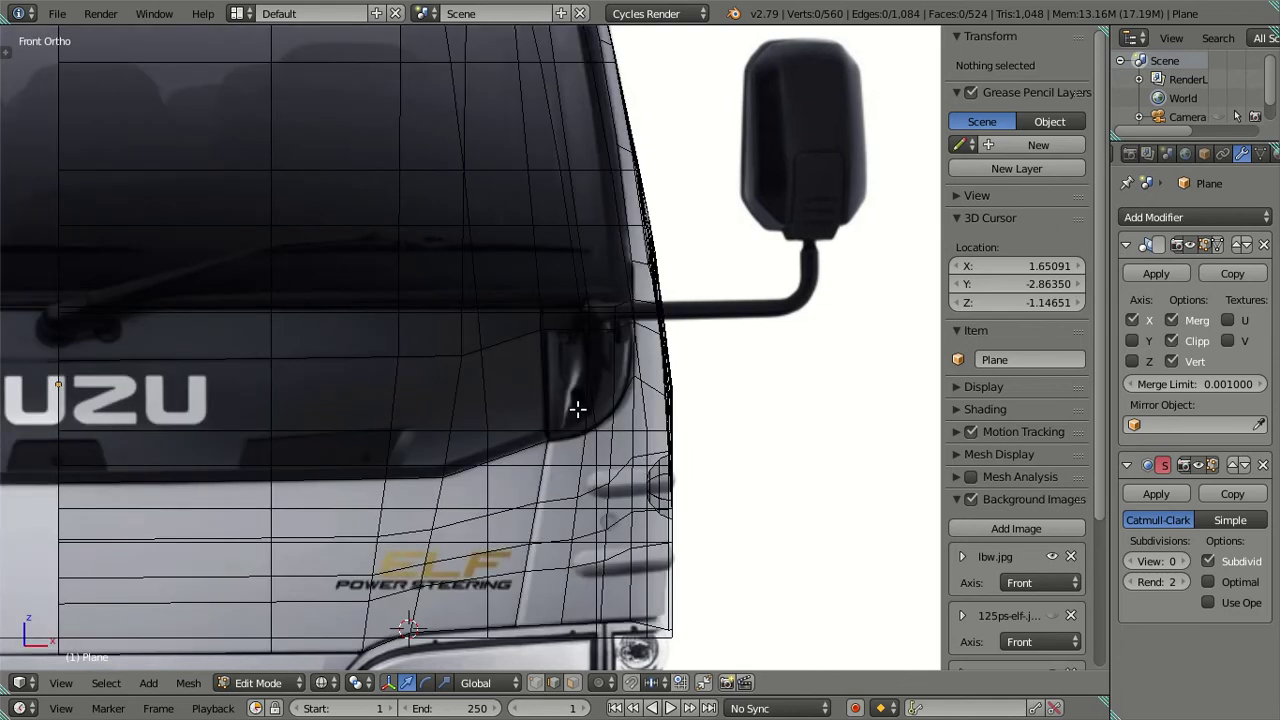
key(z)
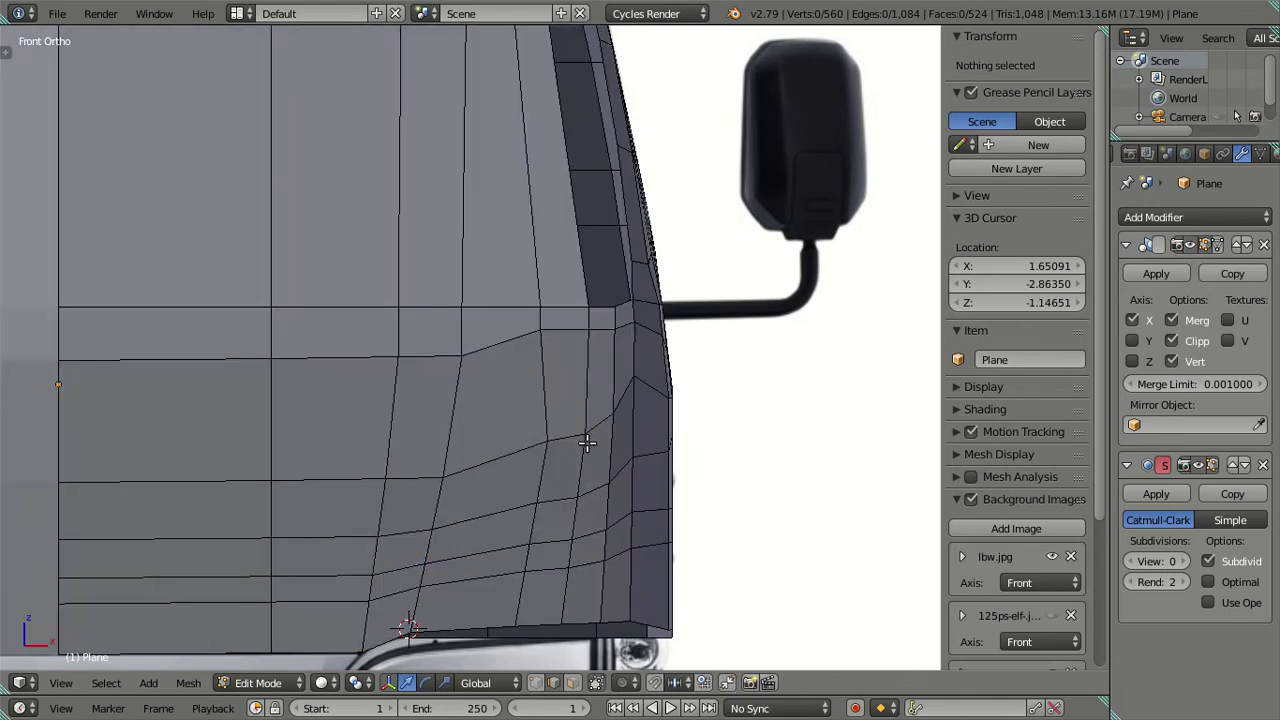
key(z)
key(z)
mouse_move(602, 414)
middle_down()
mouse_move(529, 437)
mouse_move(549, 449)
mouse_move(514, 380)
middle_up()
scroll(550, 447, down, 3)
scroll(506, 391, up, 1)
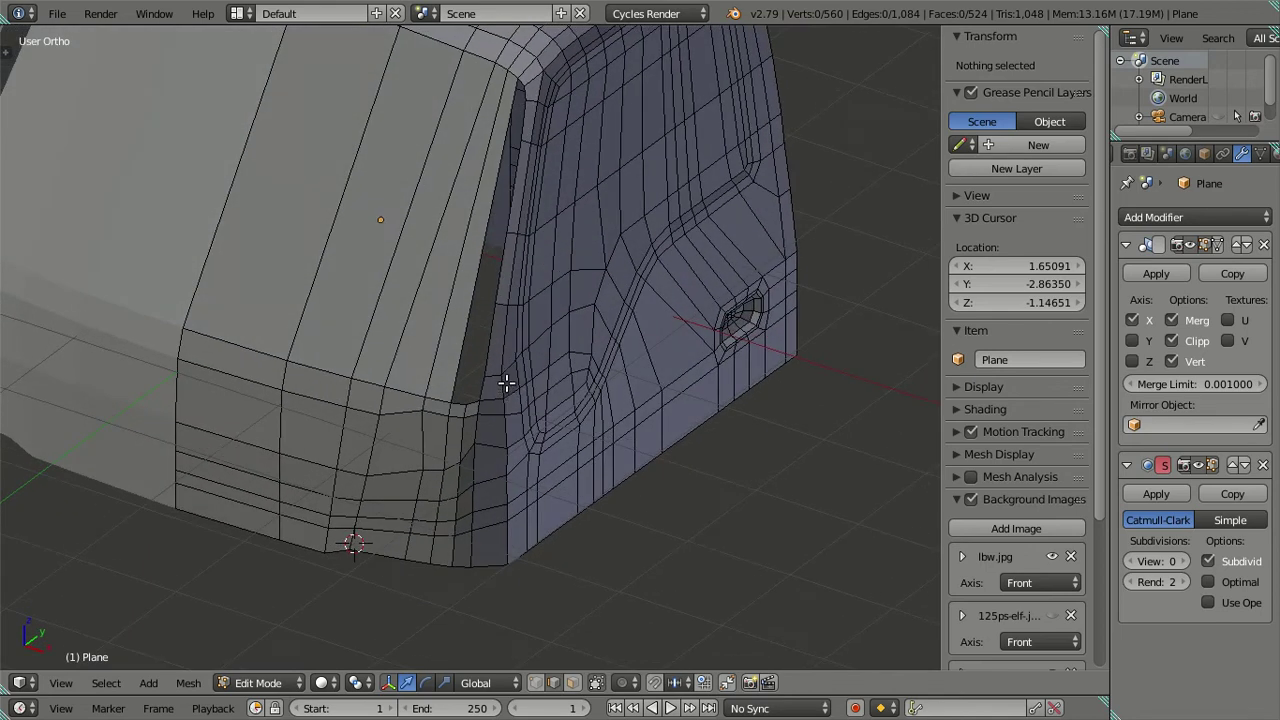
shift+scroll(510, 330, up, 2)
shift+scroll(512, 300, up, 3)
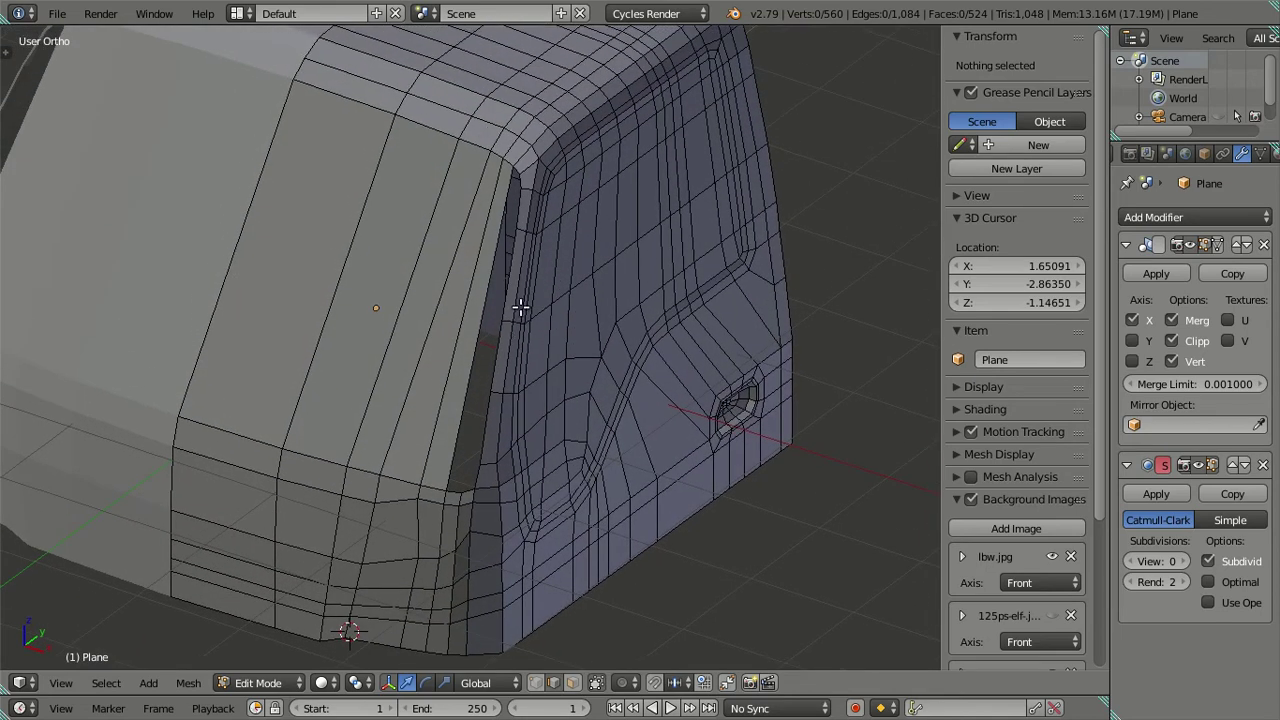
mouse_move(503, 201)
middle_down()
mouse_move(543, 234)
mouse_move(623, 240)
mouse_move(609, 209)
mouse_move(612, 260)
middle_up()
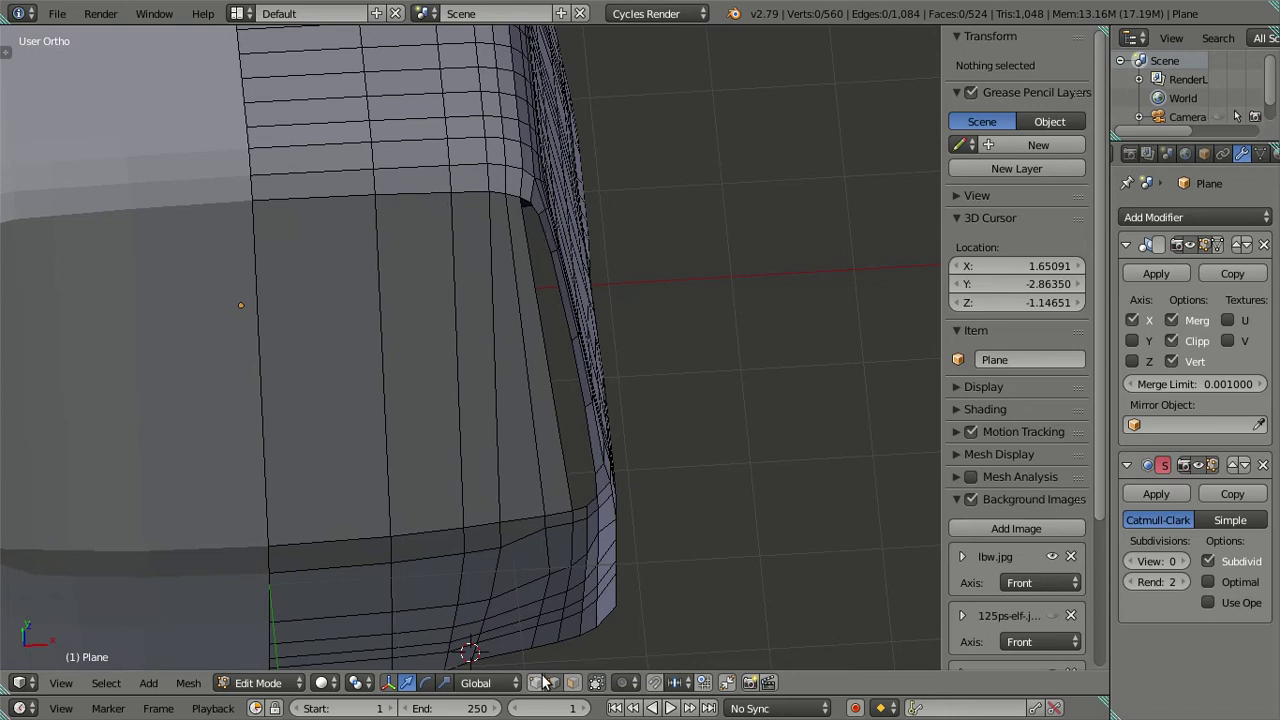
middle_drag(562, 484, 543, 449)
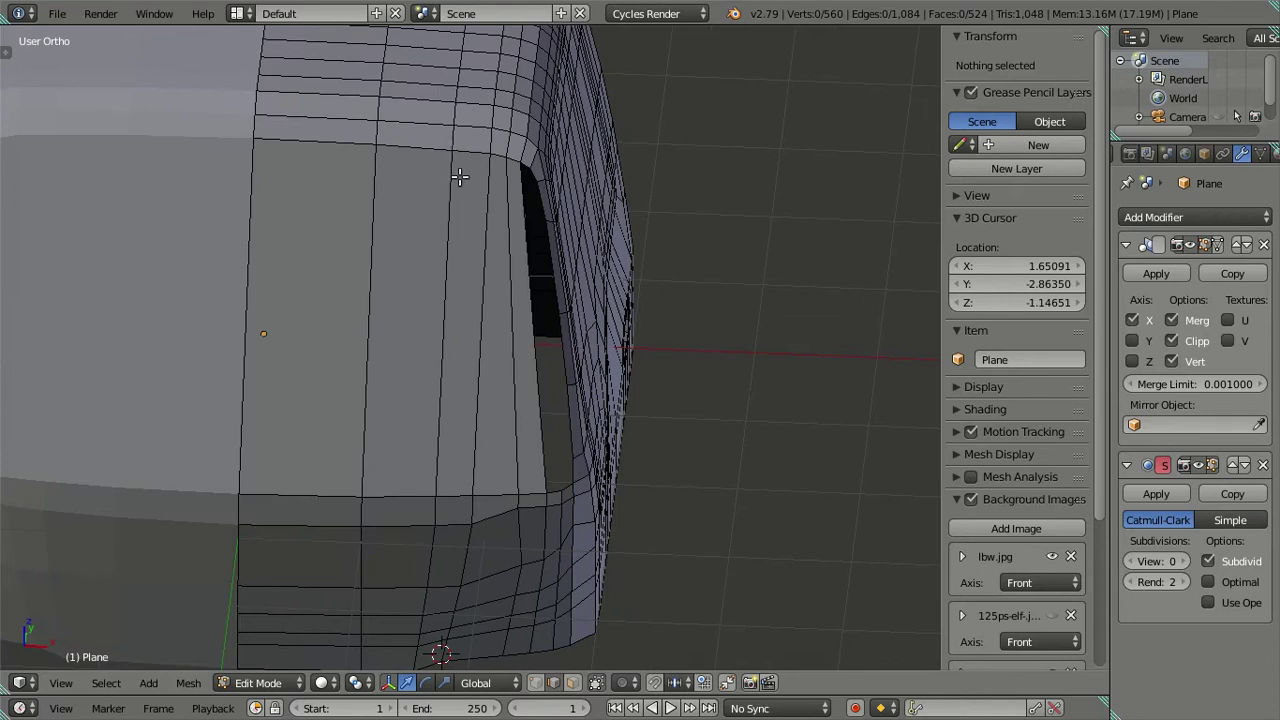
scroll(472, 270, down, 2)
mouse_move(472, 289)
middle_down()
mouse_move(463, 340)
mouse_move(476, 336)
middle_up()
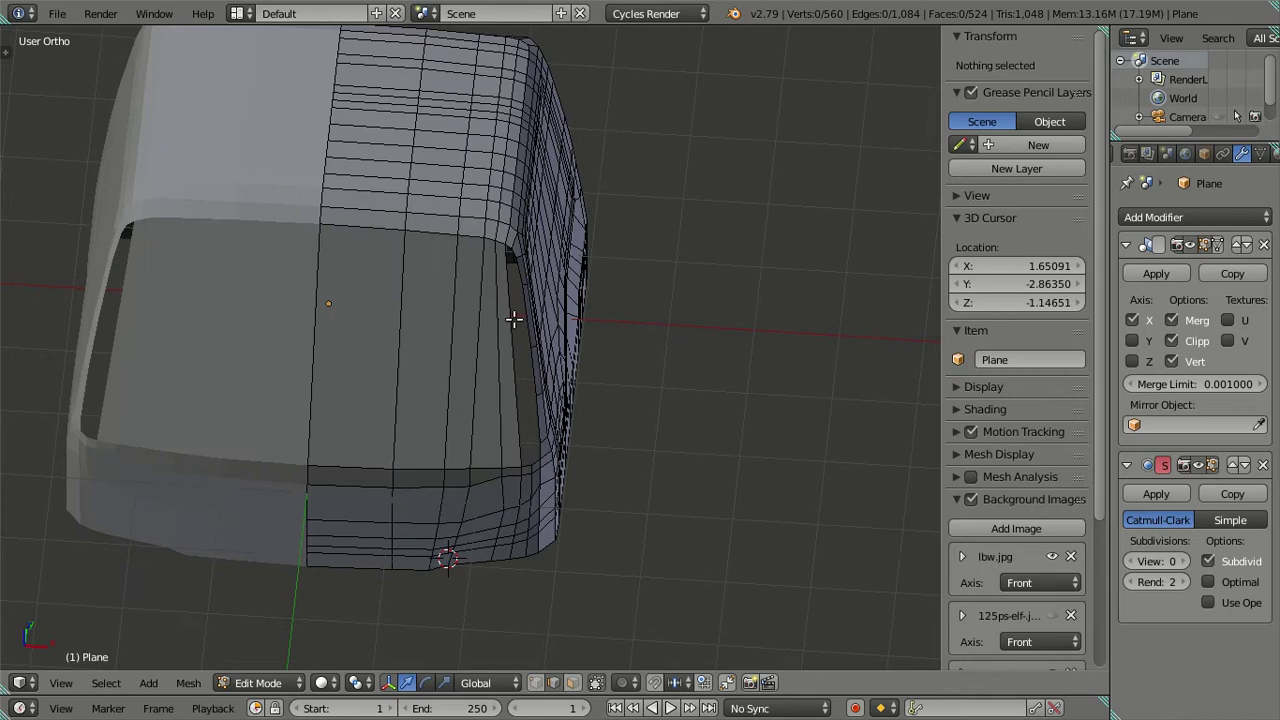
Add two edge loops around the windshield opening beside the corner pillar
click(494, 290)
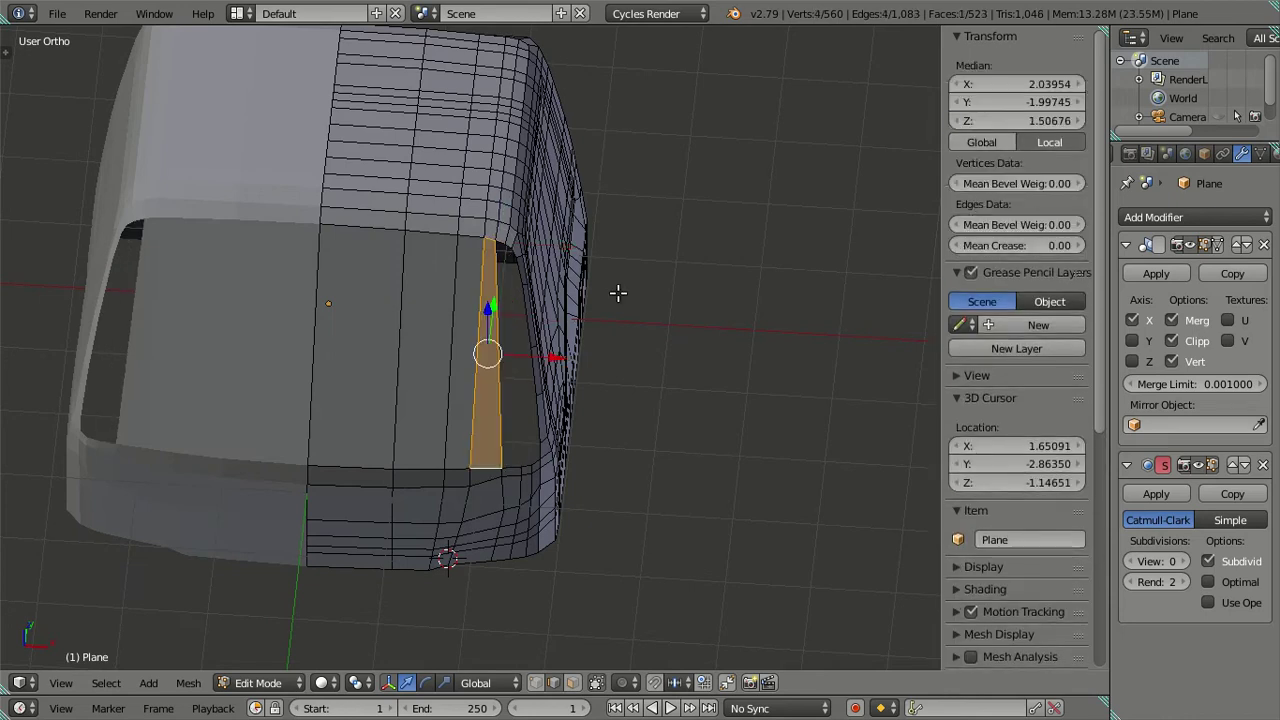
key(ctrl+r)
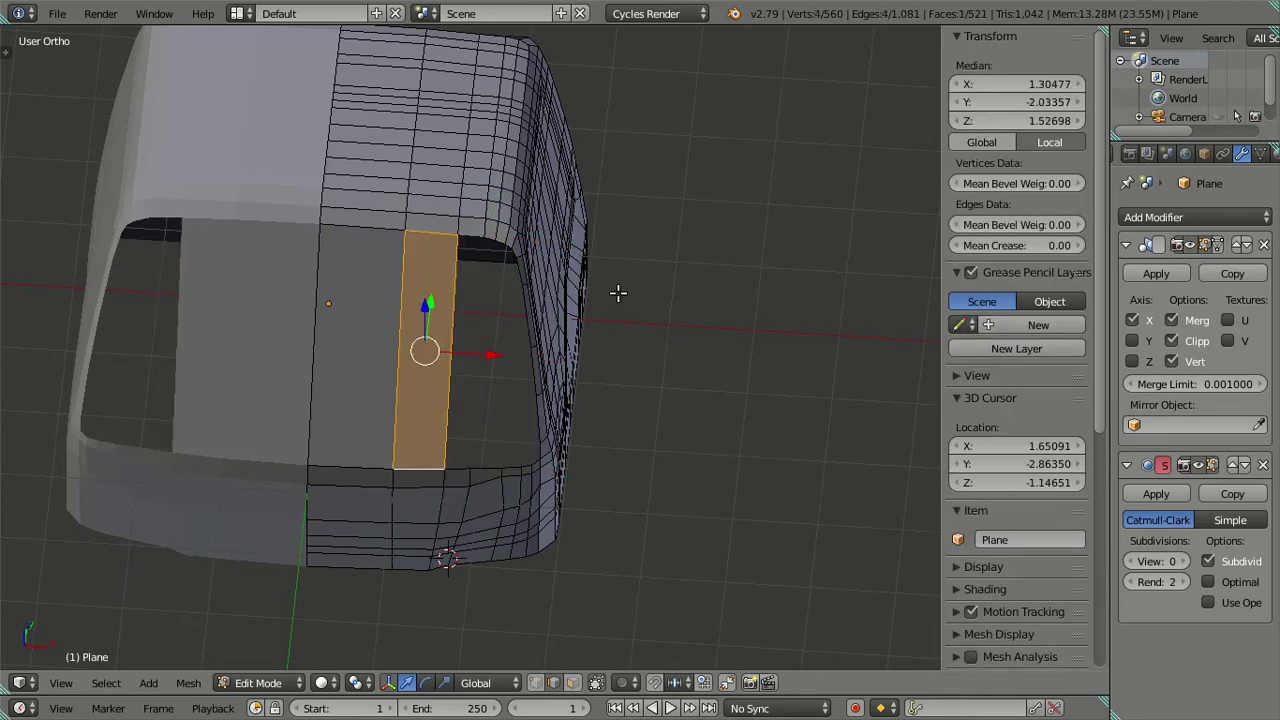
click(618, 292)
right_click(618, 292)
key(ctrl+z)
key(ctrl+z)
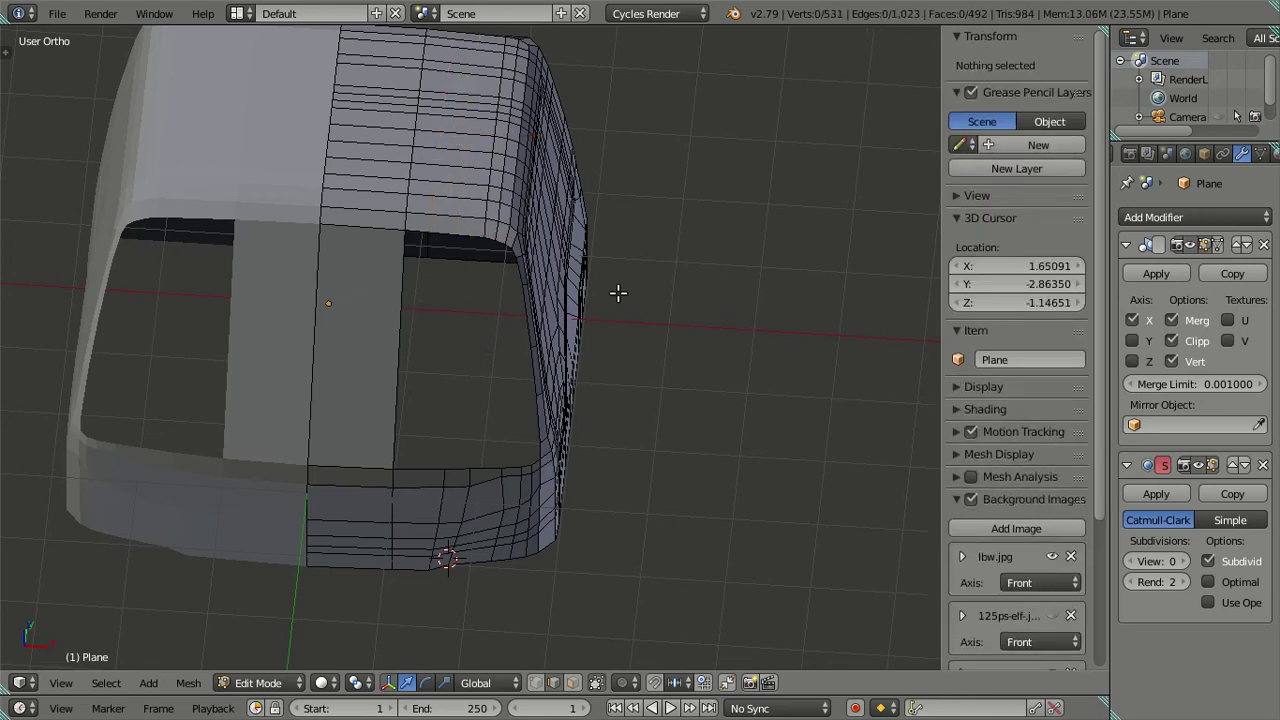
shift+middle_drag(508, 248, 508, 302)
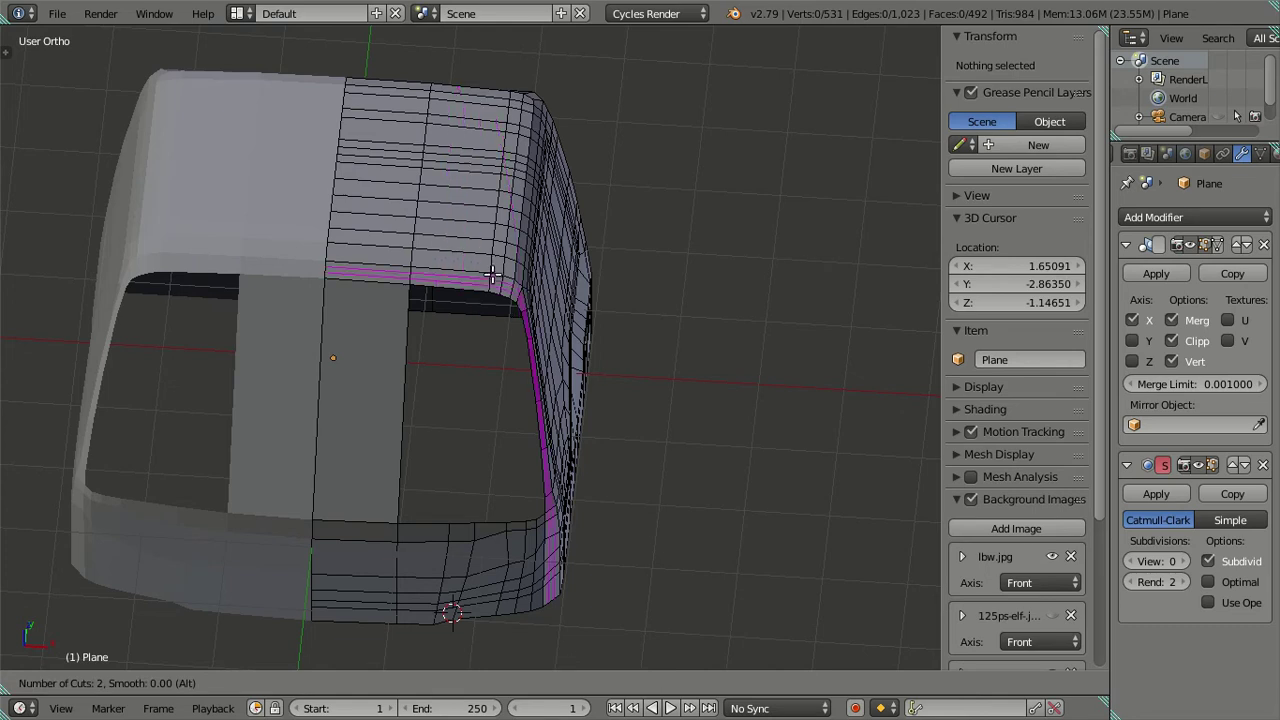
click(454, 272)
right_click(456, 273)
mouse_move(531, 334)
middle_down()
mouse_move(523, 300)
mouse_move(535, 312)
mouse_move(486, 323)
mouse_move(495, 366)
middle_up()
key(a)
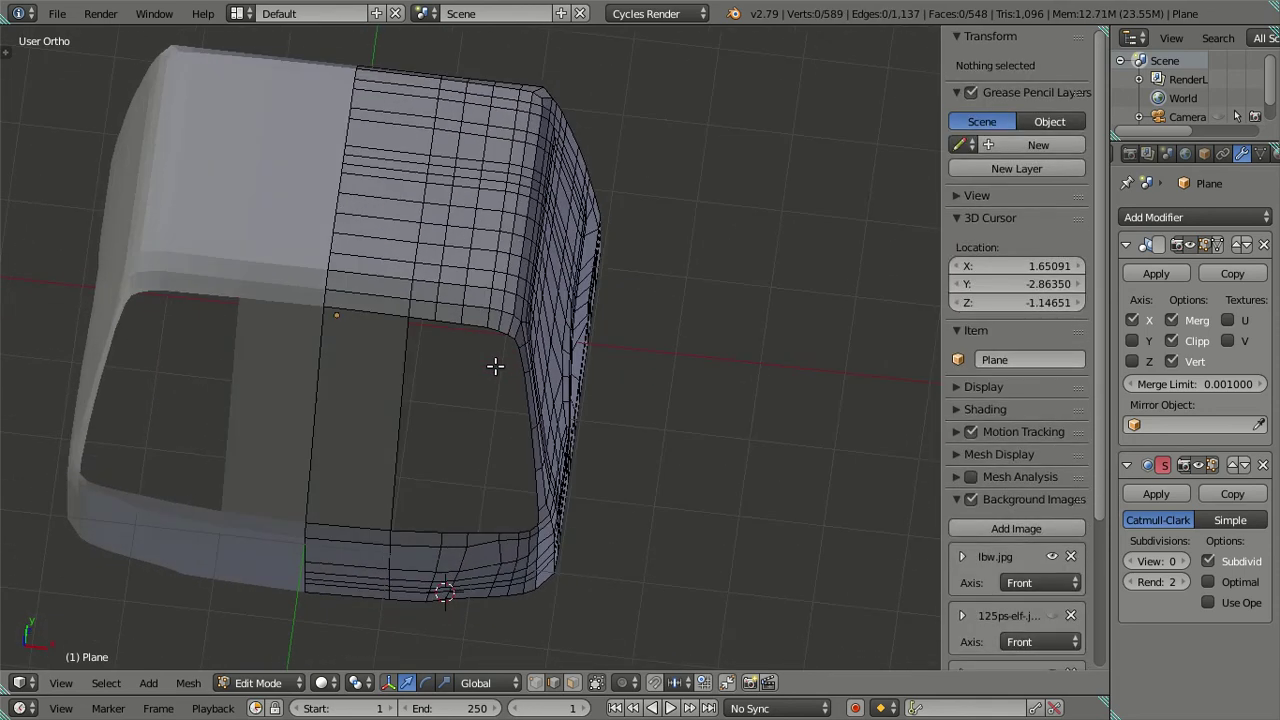
Join vertices with a new vertical edge and fill two narrow strip faces beside the pillar
right_click(429, 323)
ctrl+right_click(426, 531)
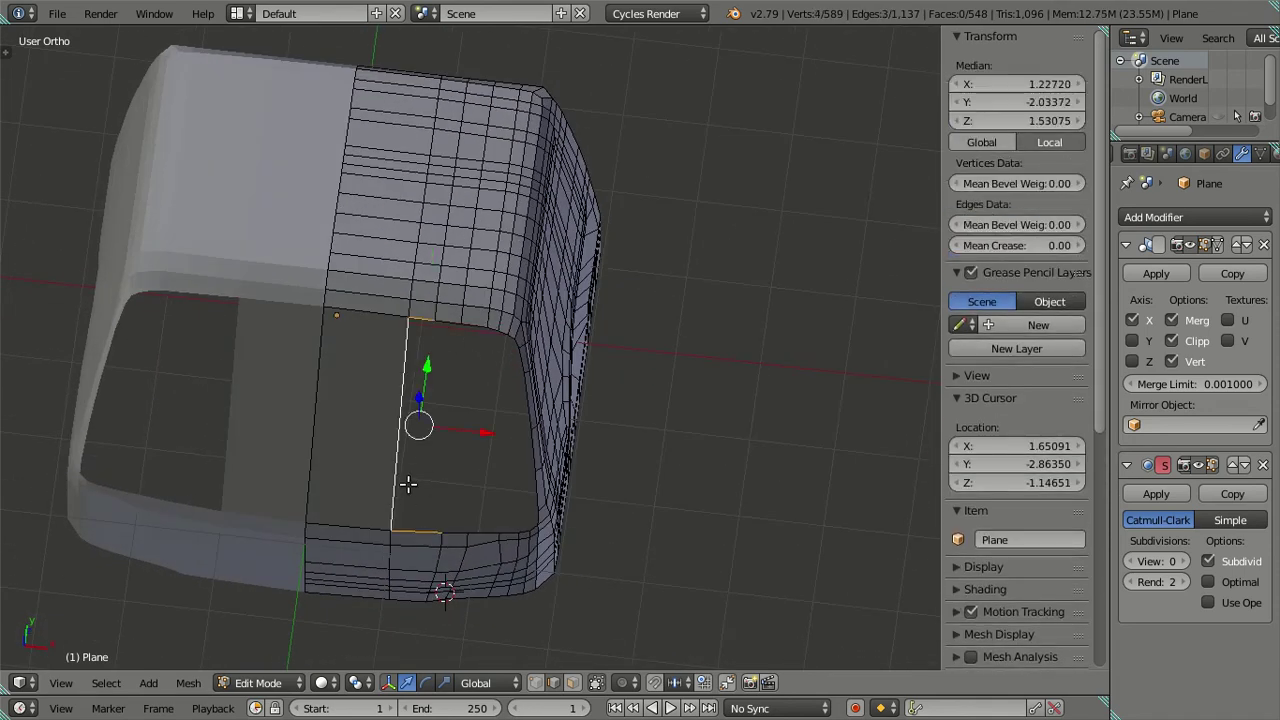
key(j)
right_click(443, 320)
ctrl+right_click(440, 368)
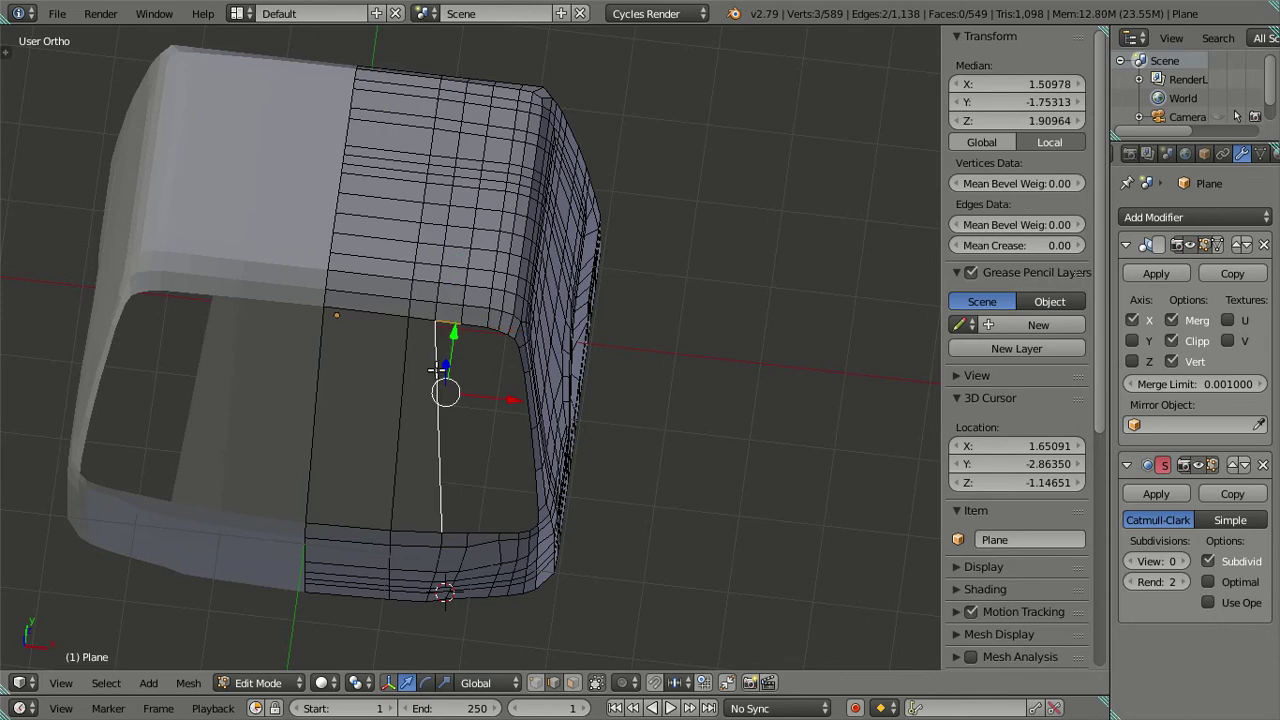
ctrl+right_click(458, 531)
key(f)
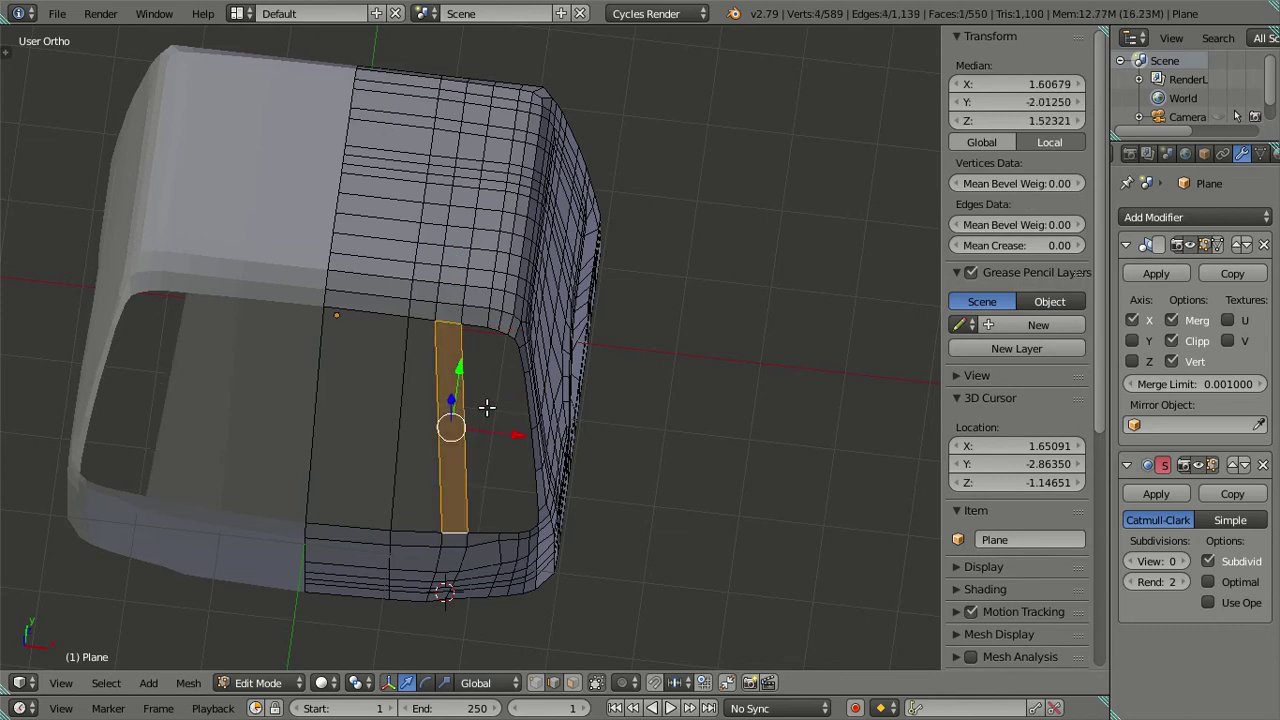
shift+right_click(463, 358)
shift+right_click(480, 537)
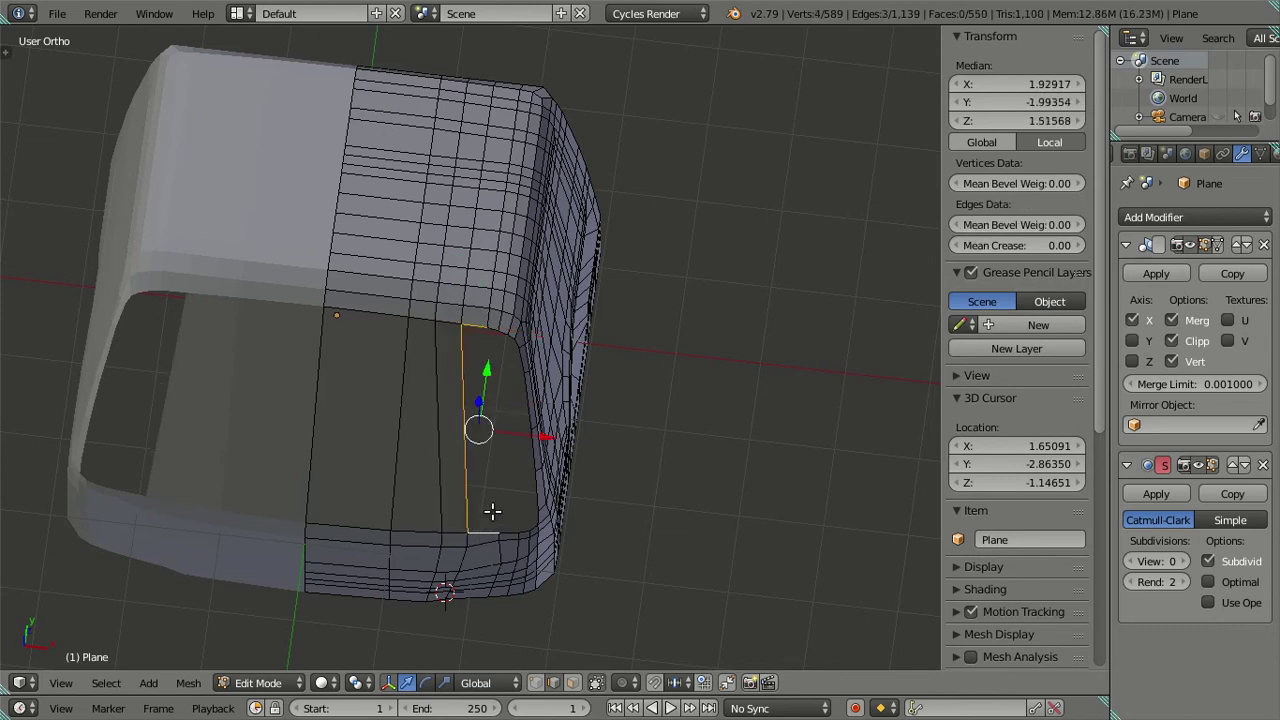
key(f)
Rebuild the last face closing the vertical gap between pillar strip and front panel
middle_drag(500, 429, 486, 400)
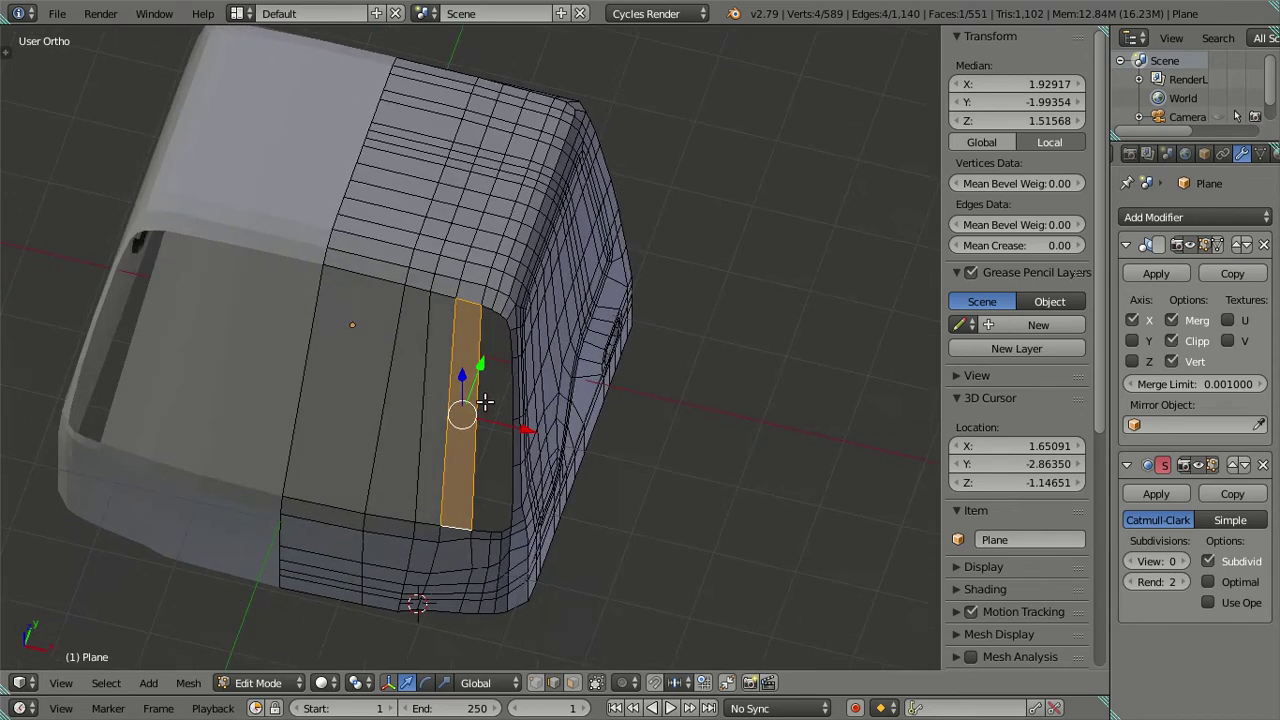
scroll(498, 396, up, 3)
shift+right_click(498, 289)
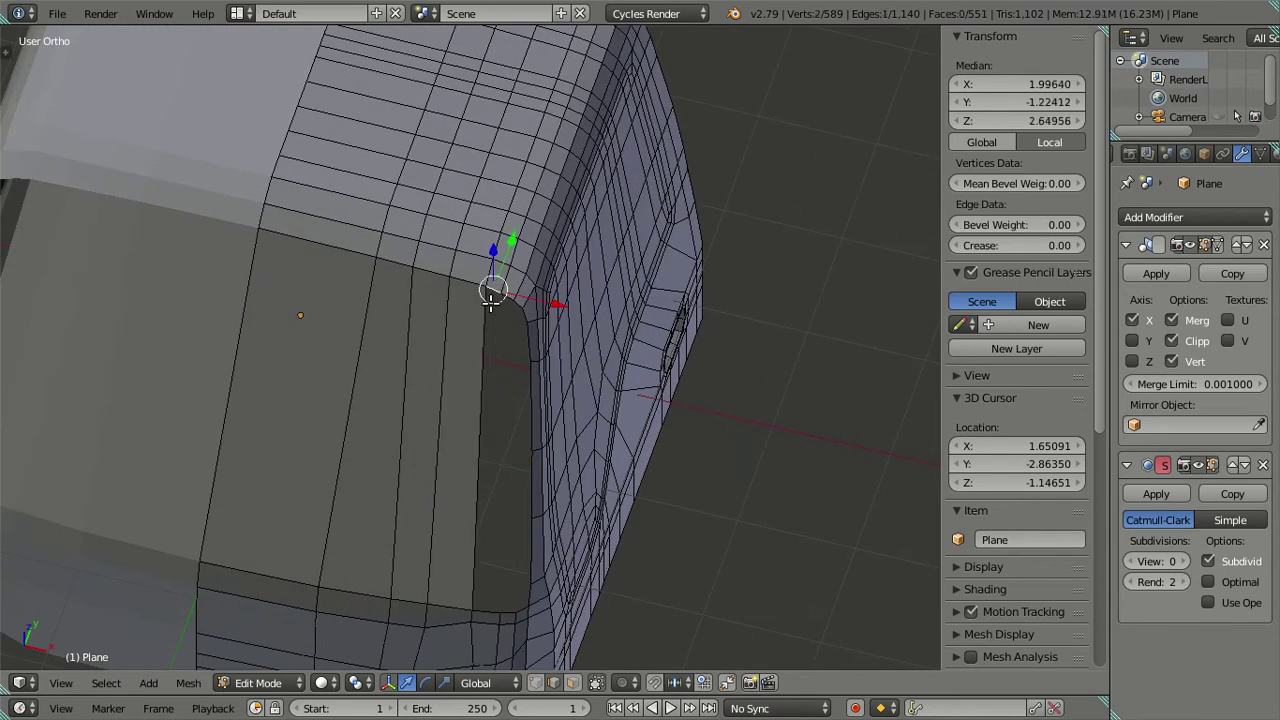
shift+right_click(488, 606)
key(f)
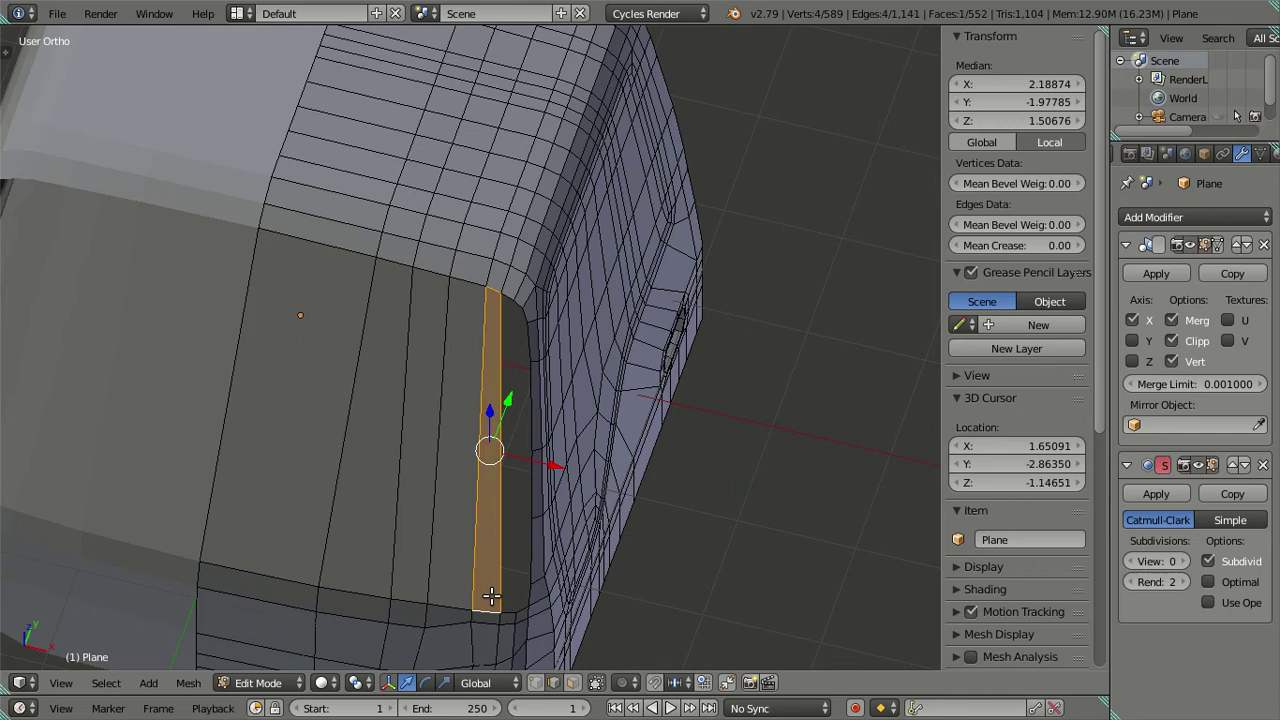
key(ctrl+z)
key(ctrl+z)
shift+right_click(500, 609)
shift+right_click(506, 610)
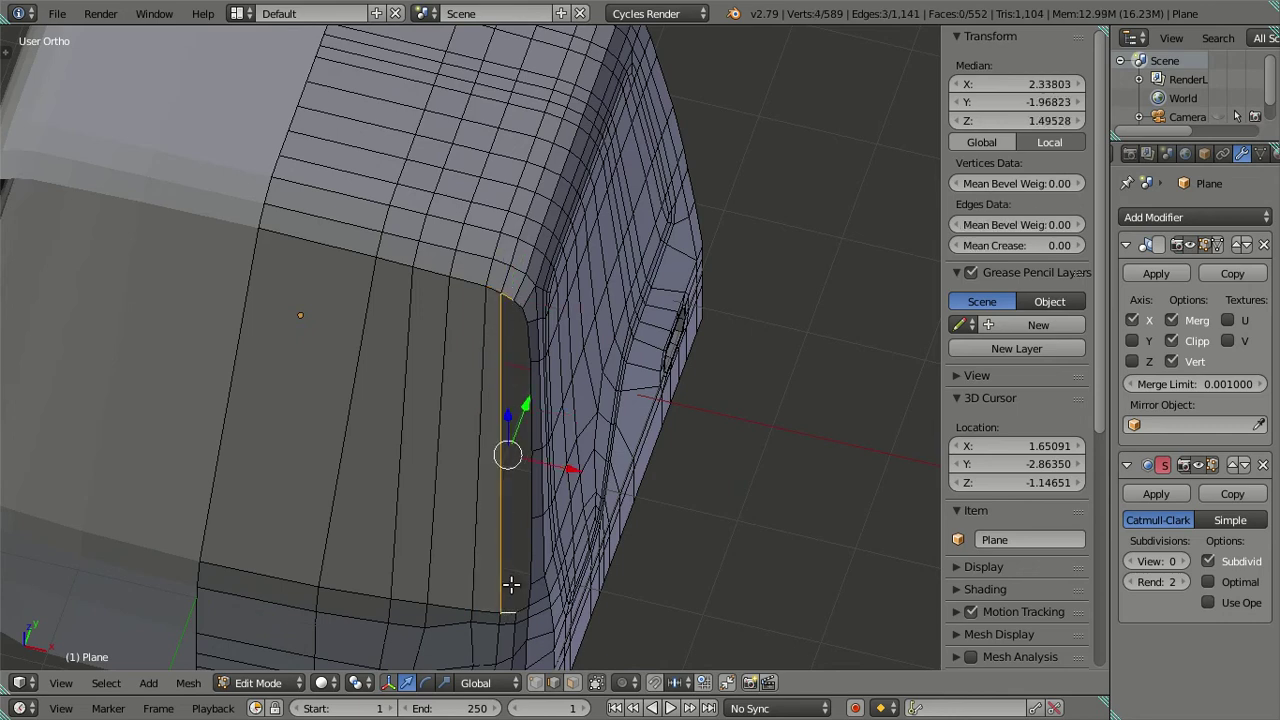
key(f)
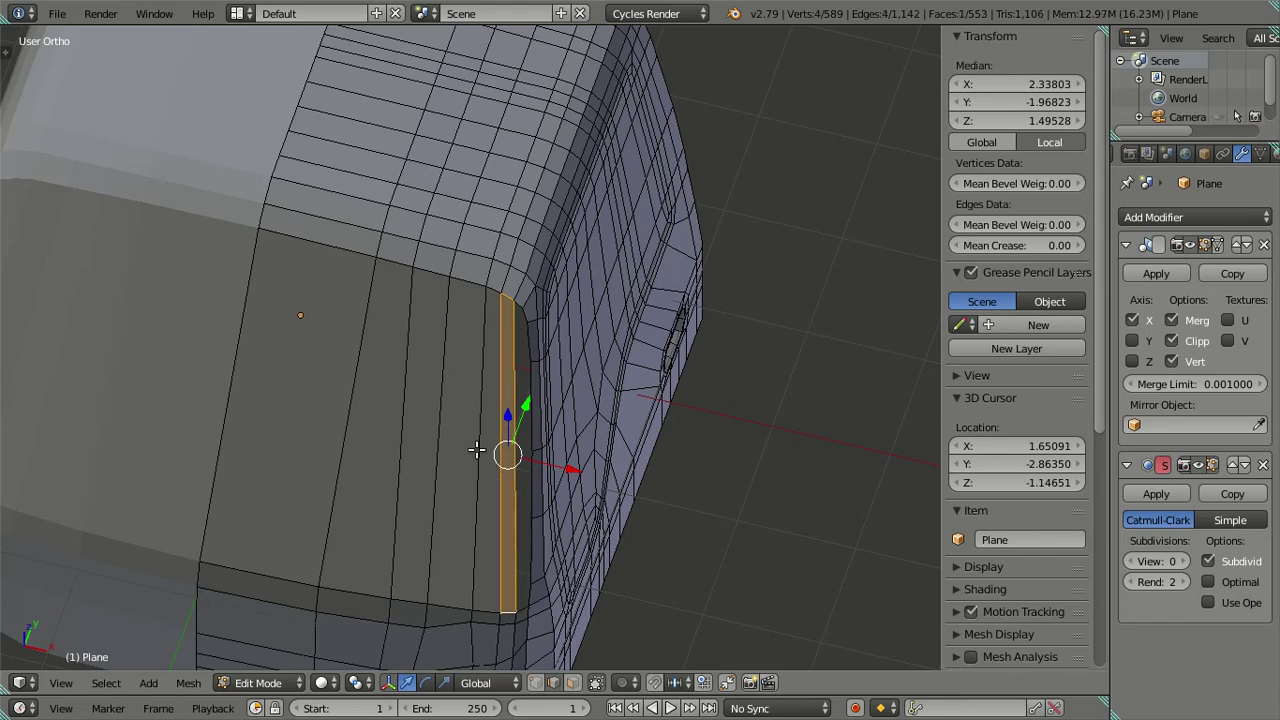
key(s)
key(z)
key(Escape)
key(ctrl+z)
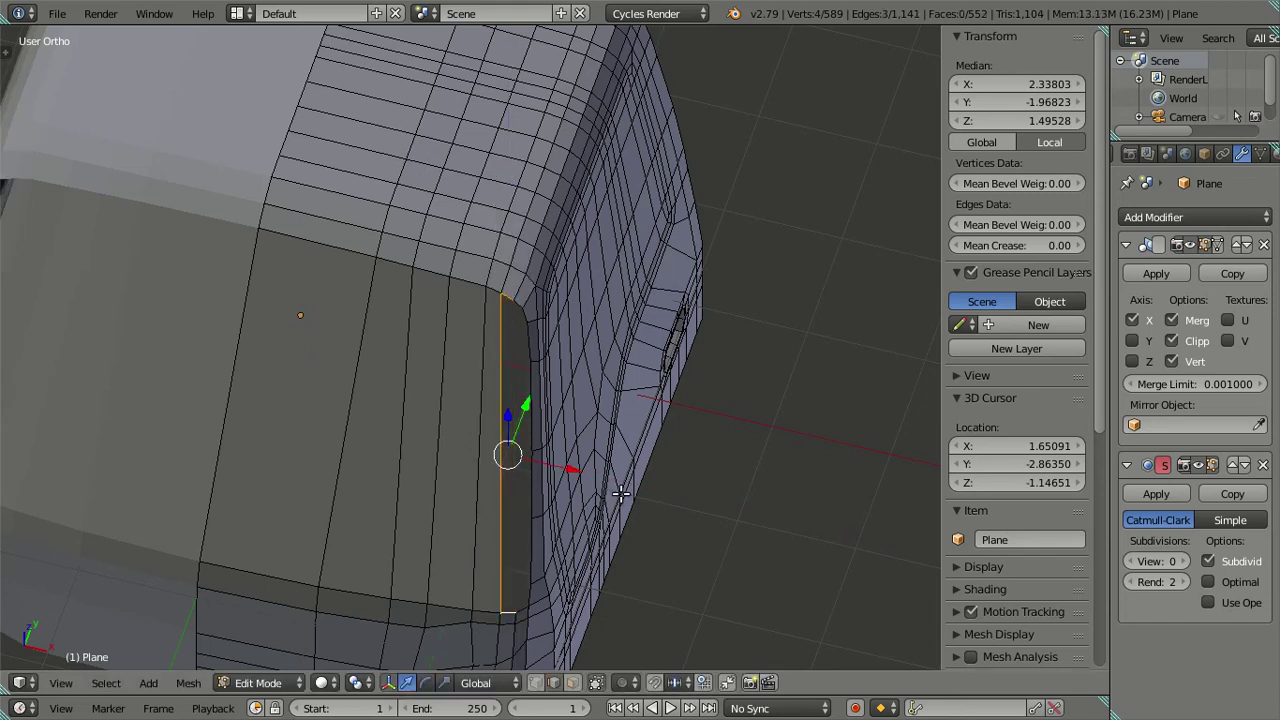
key(f)
key(a)
mouse_move(617, 491)
middle_down()
mouse_move(583, 380)
mouse_move(567, 371)
middle_up()
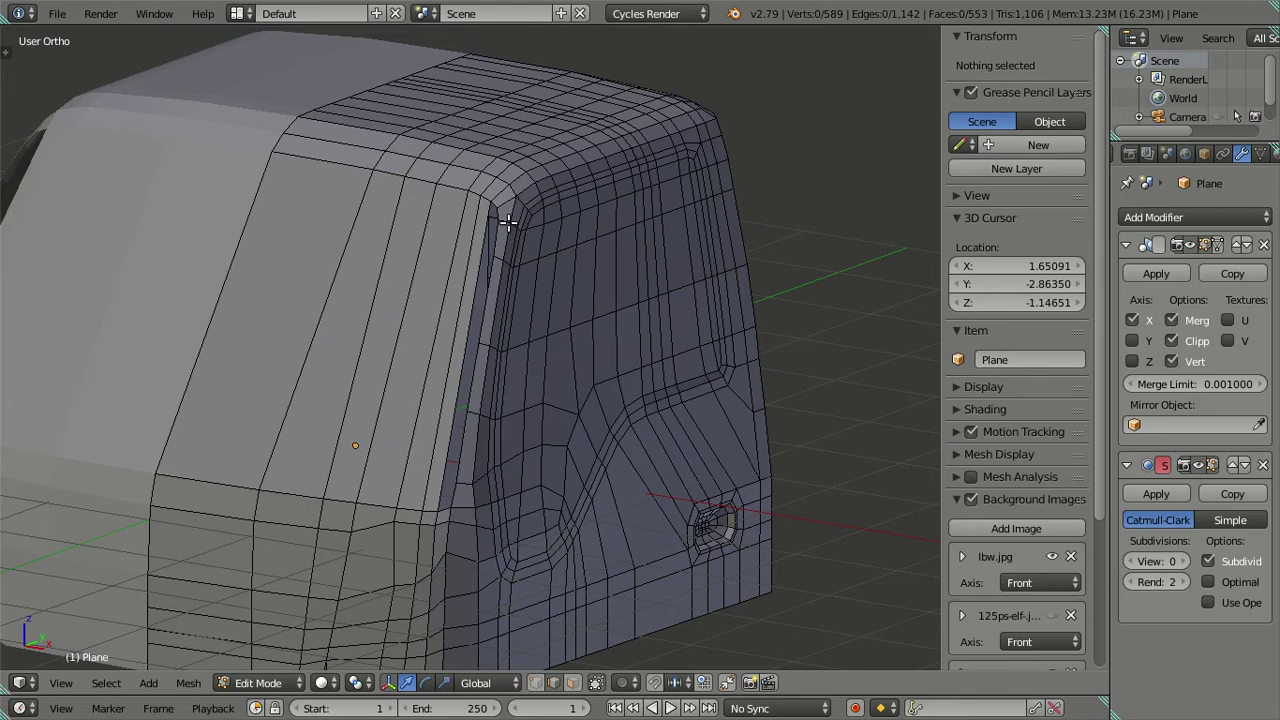
Try one-loop and two-loop cuts across the front panel, dissolving each afterward
key(ctrl+r)
scroll(392, 330, up, 1)
click(392, 330)
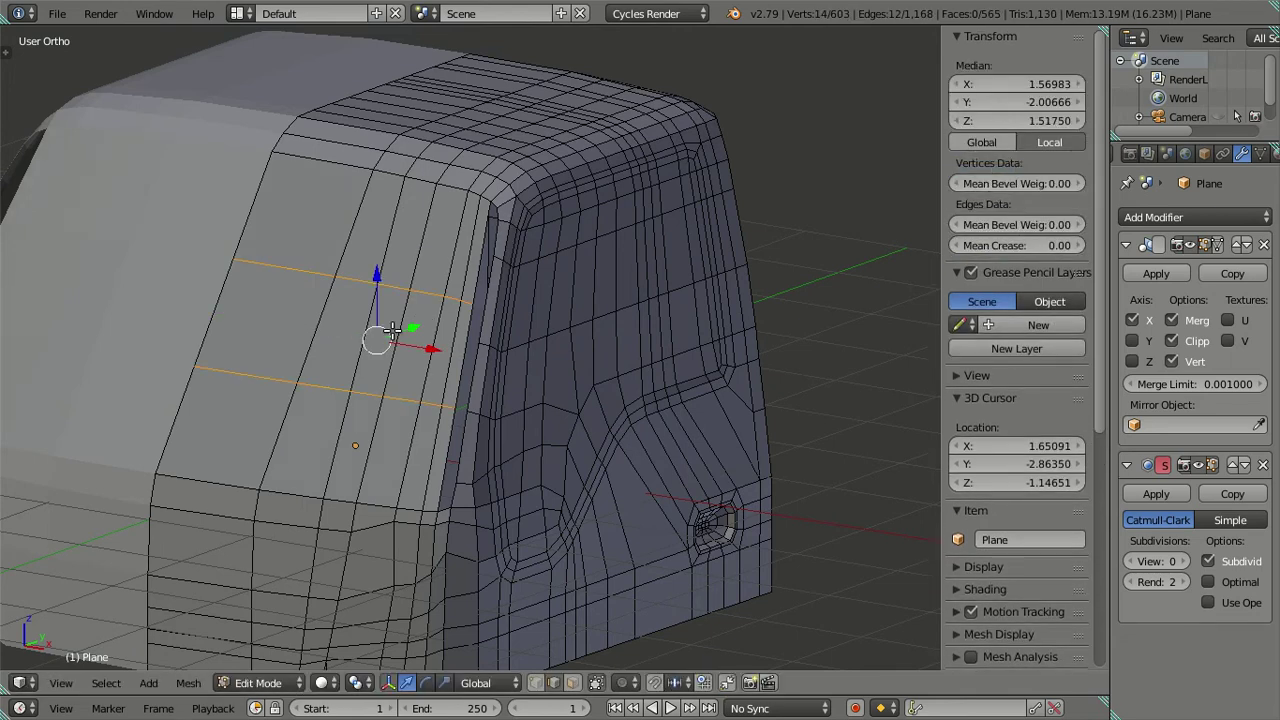
key(x)
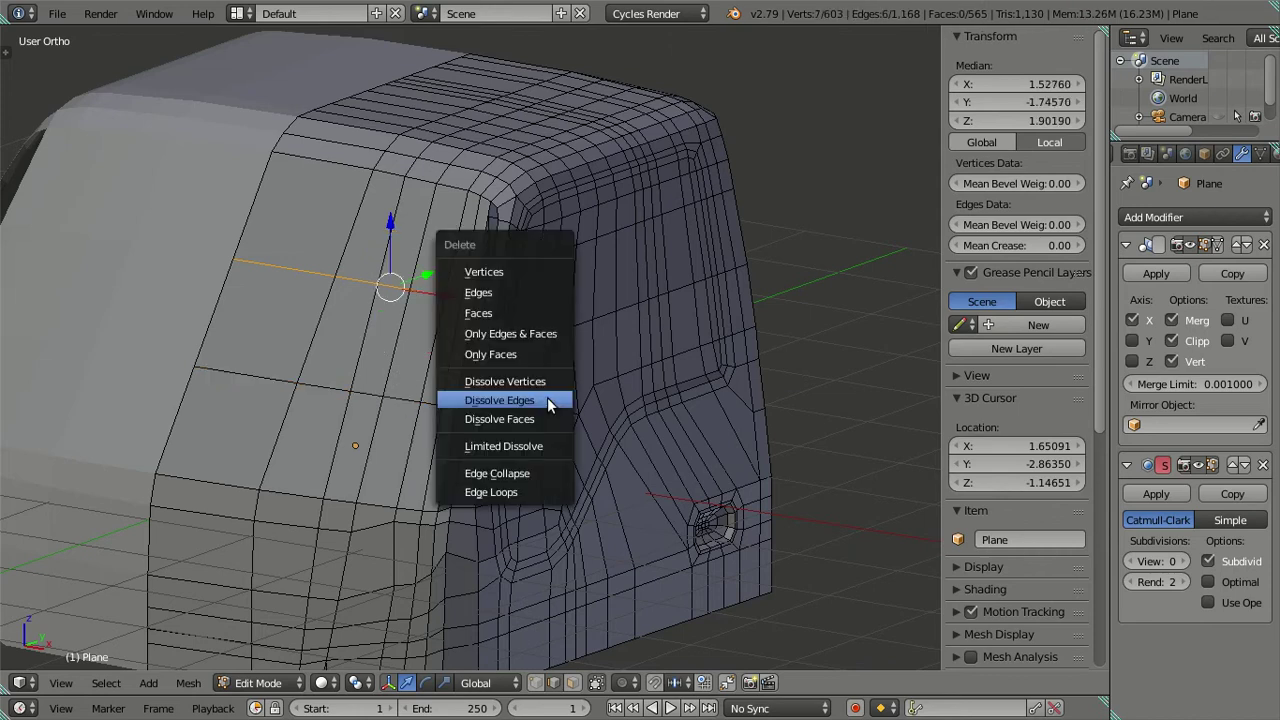
click(547, 400)
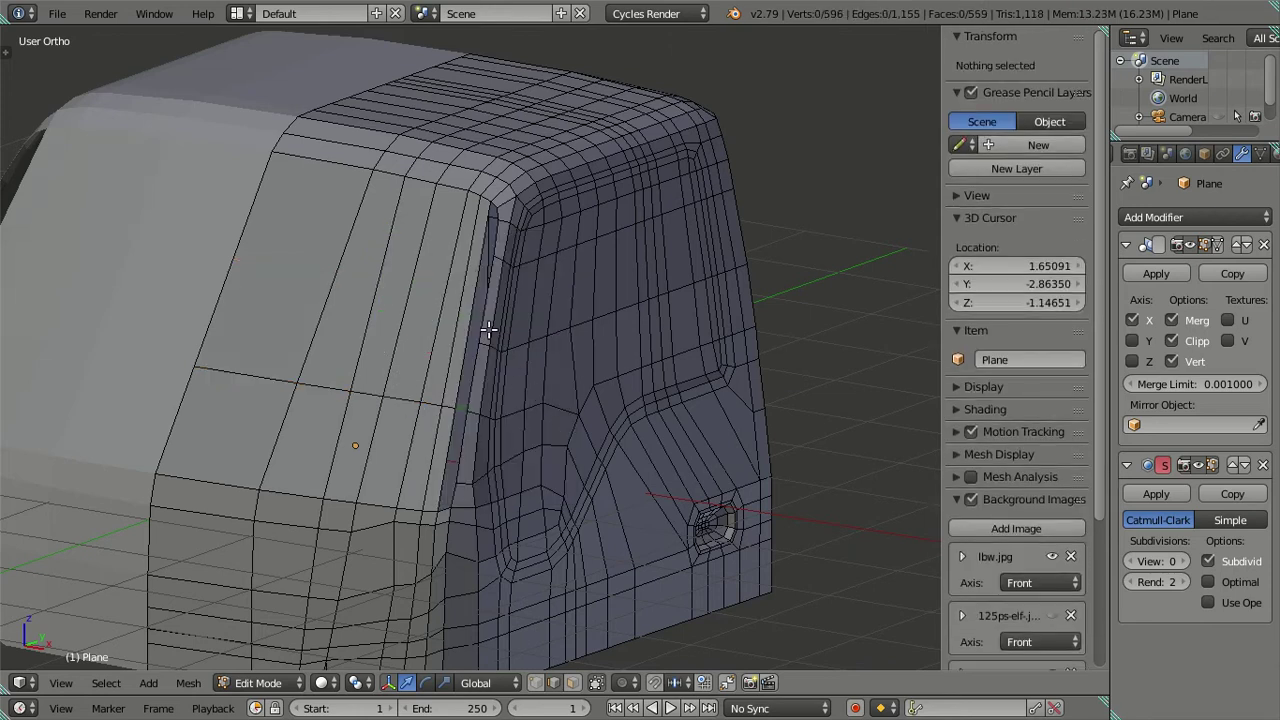
key(ctrl+r)
scroll(416, 315, up, 1)
click(416, 318)
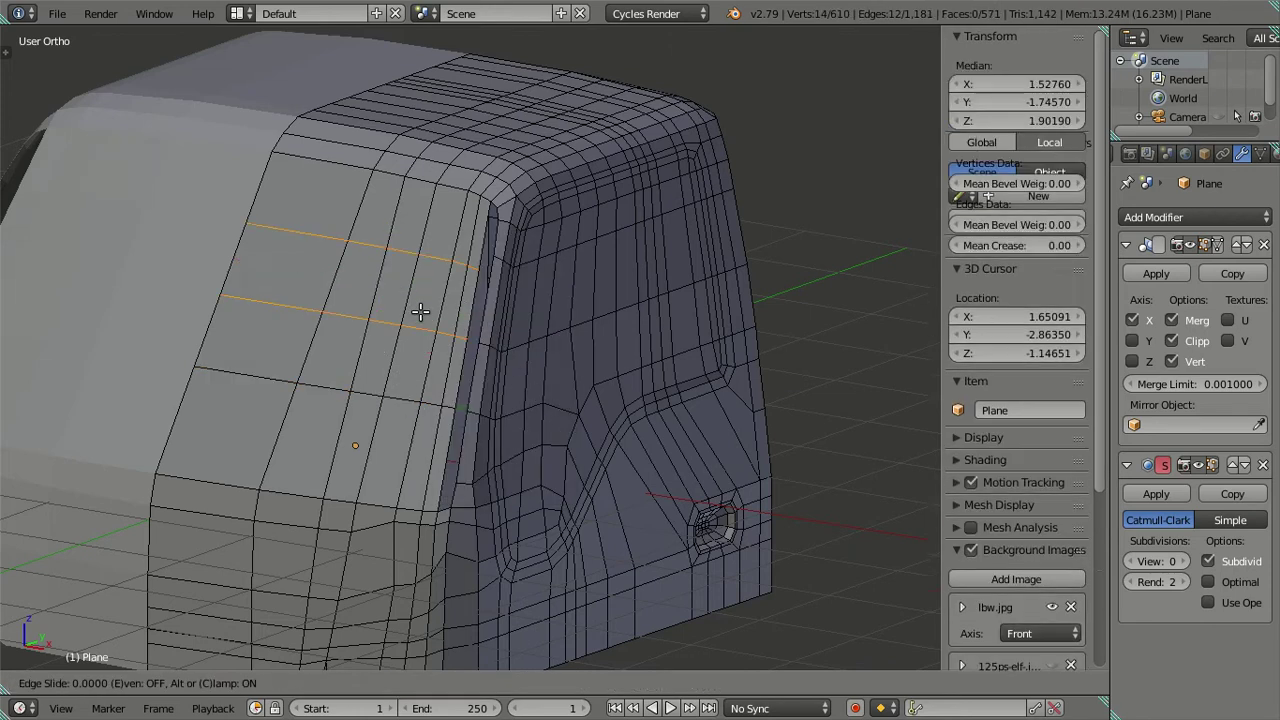
click(416, 328)
key(x)
click(496, 320)
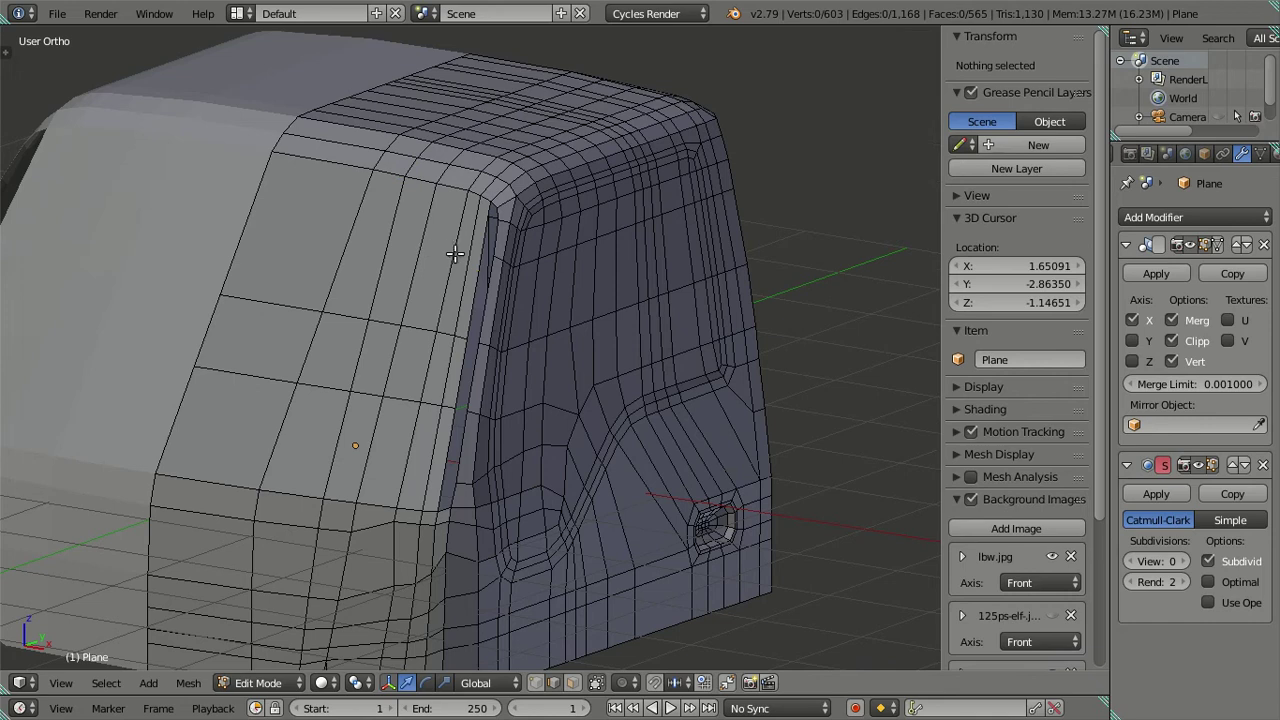
Cut four horizontal edge loops across the front panel, then dissolve them
key(ctrl+r)
scroll(456, 254, up, 1)
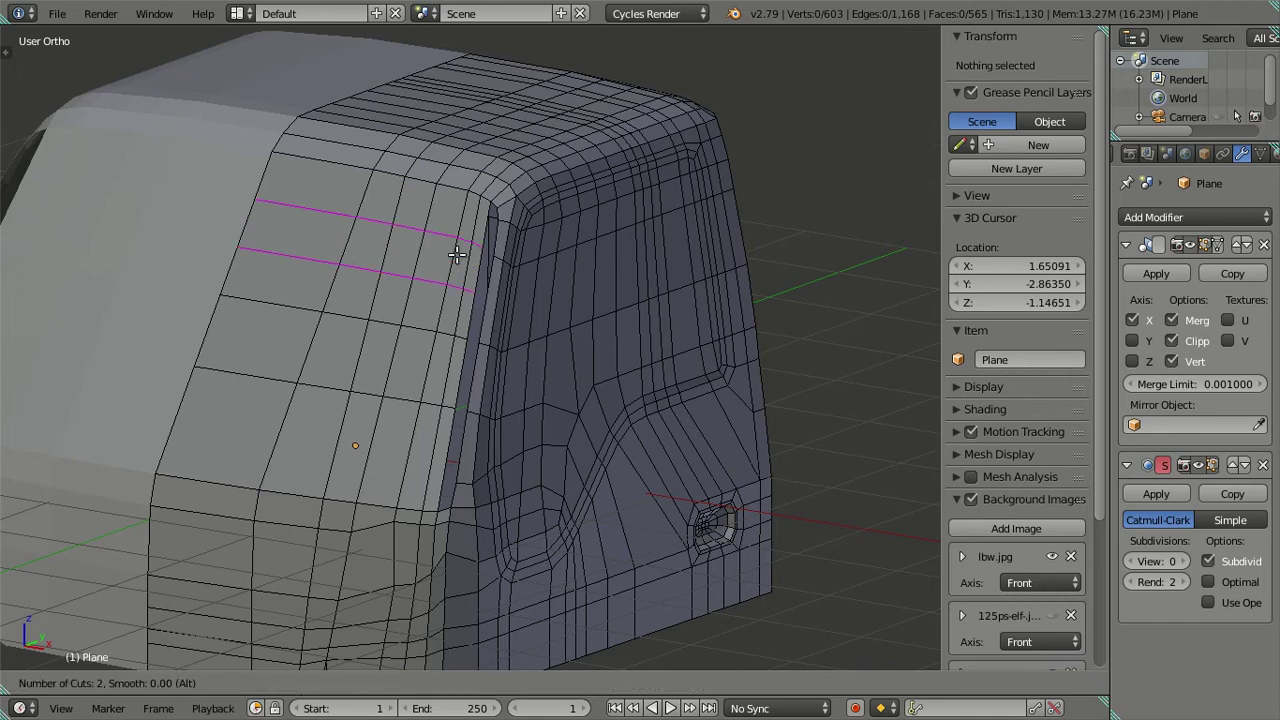
scroll(456, 254, up, 1)
scroll(456, 254, up, 1)
click(456, 254)
right_click(455, 255)
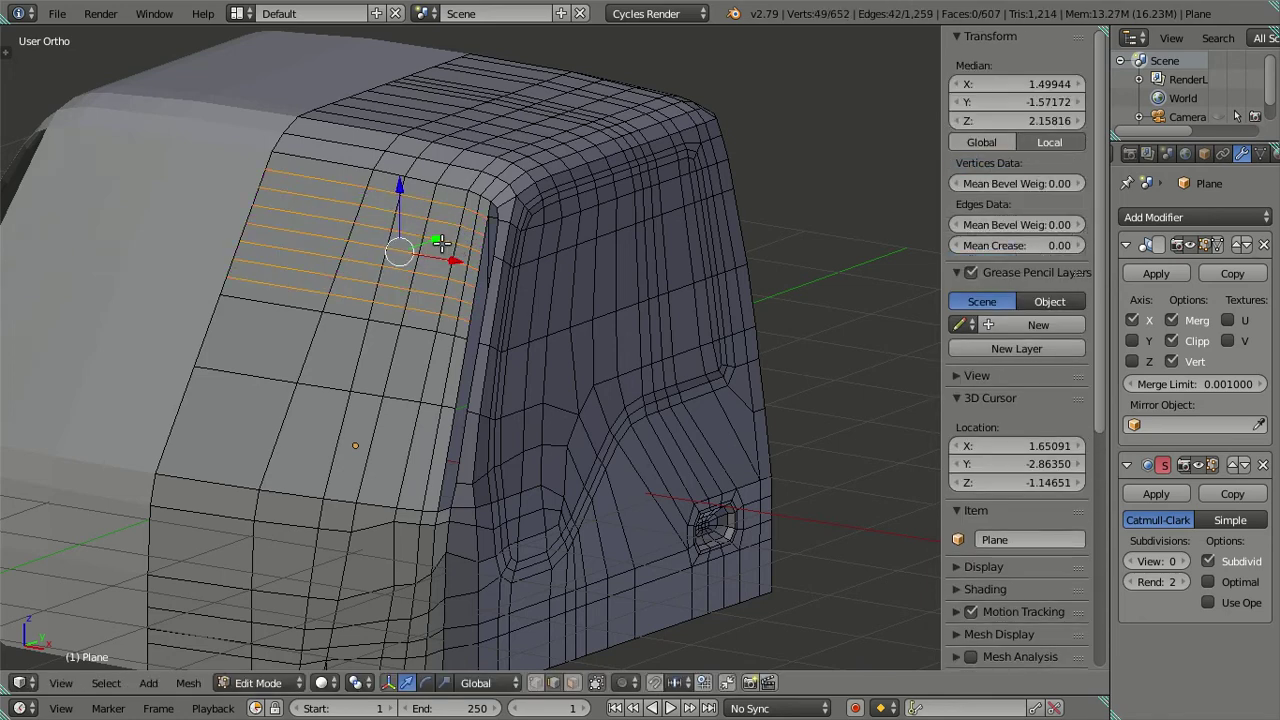
key(x)
click(455, 248)
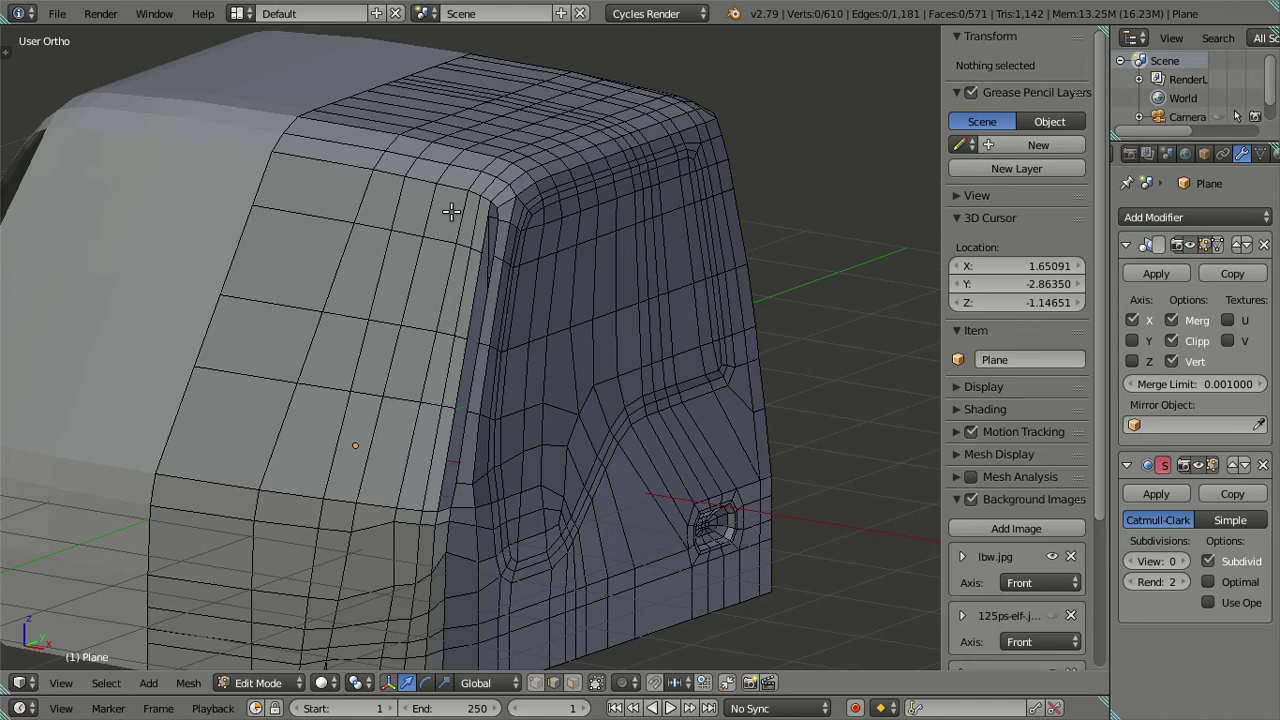
Try two-loop cuts near the panel top and low on the panel, removing both
key(ctrl+r)
scroll(459, 208, up, 1)
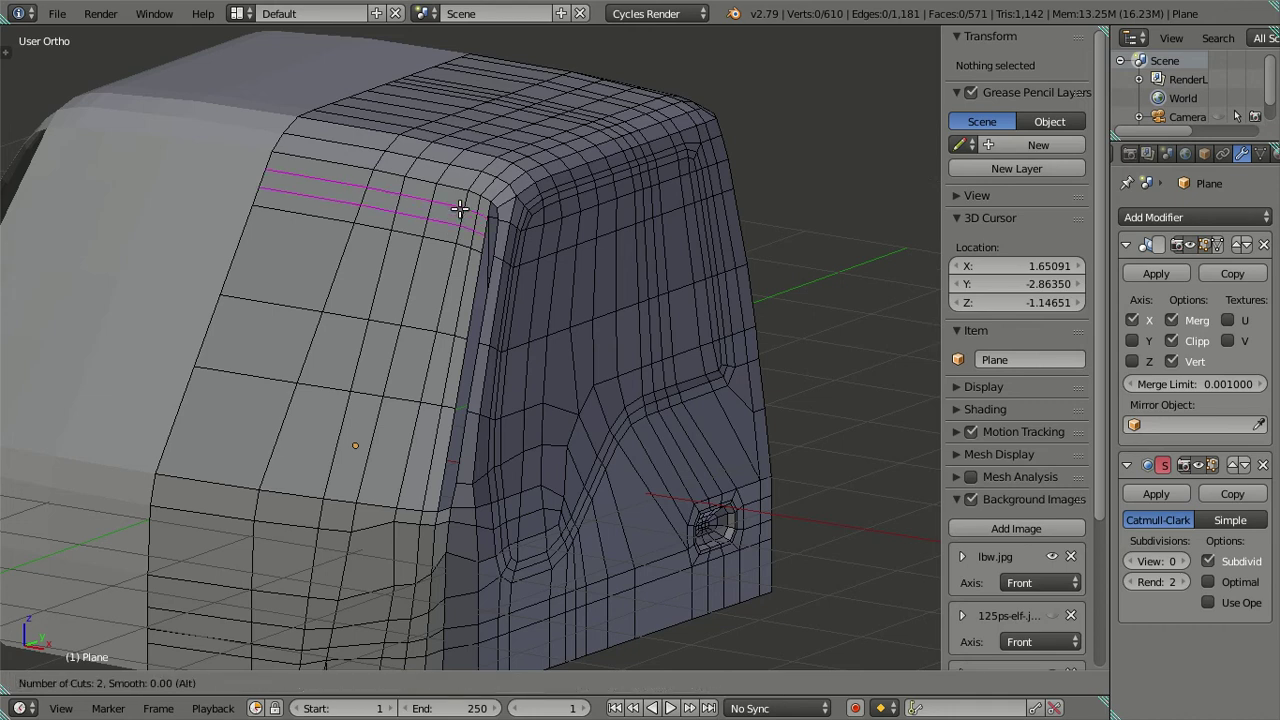
click(459, 208)
right_click(454, 207)
key(x)
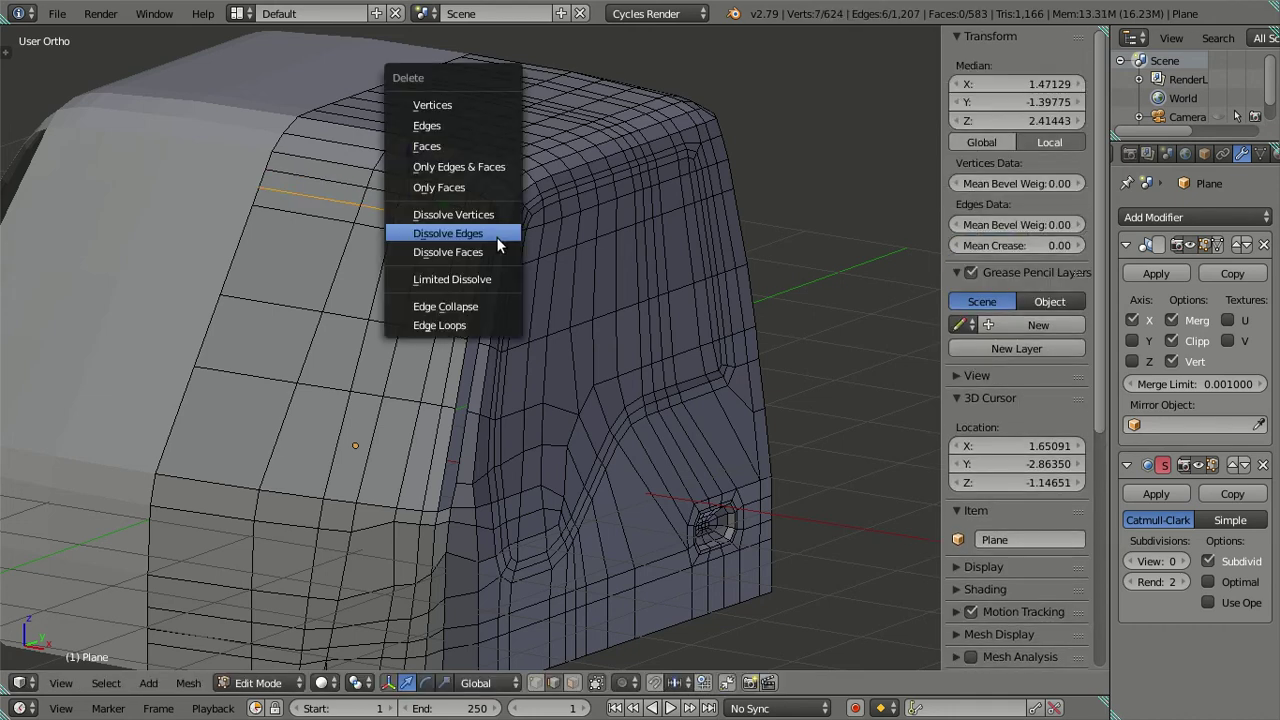
click(496, 237)
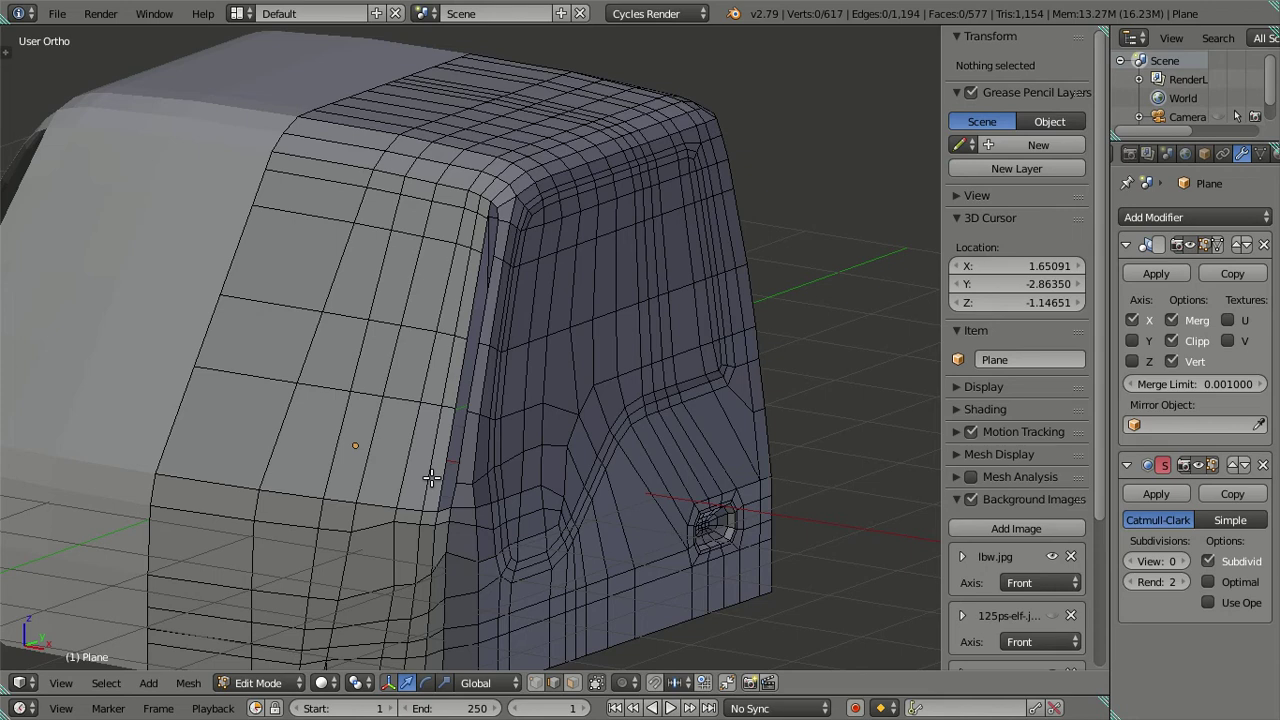
key(ctrl+r)
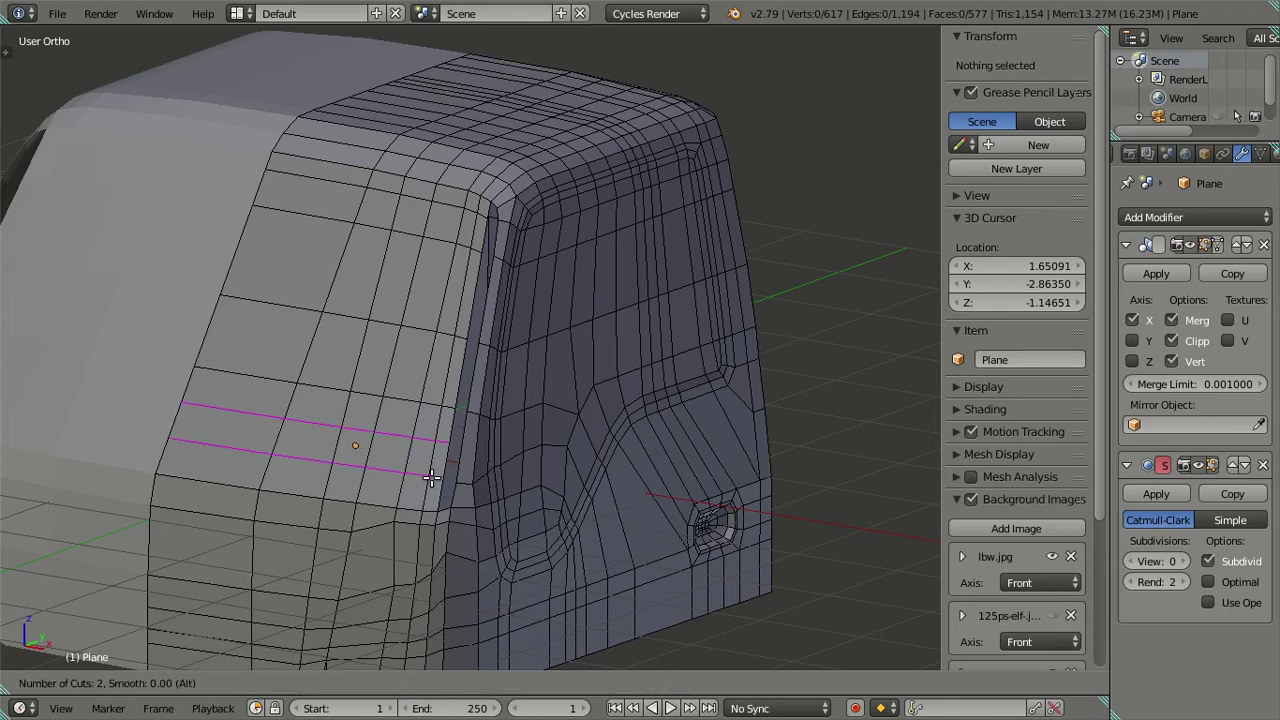
click(431, 478)
right_click(408, 466)
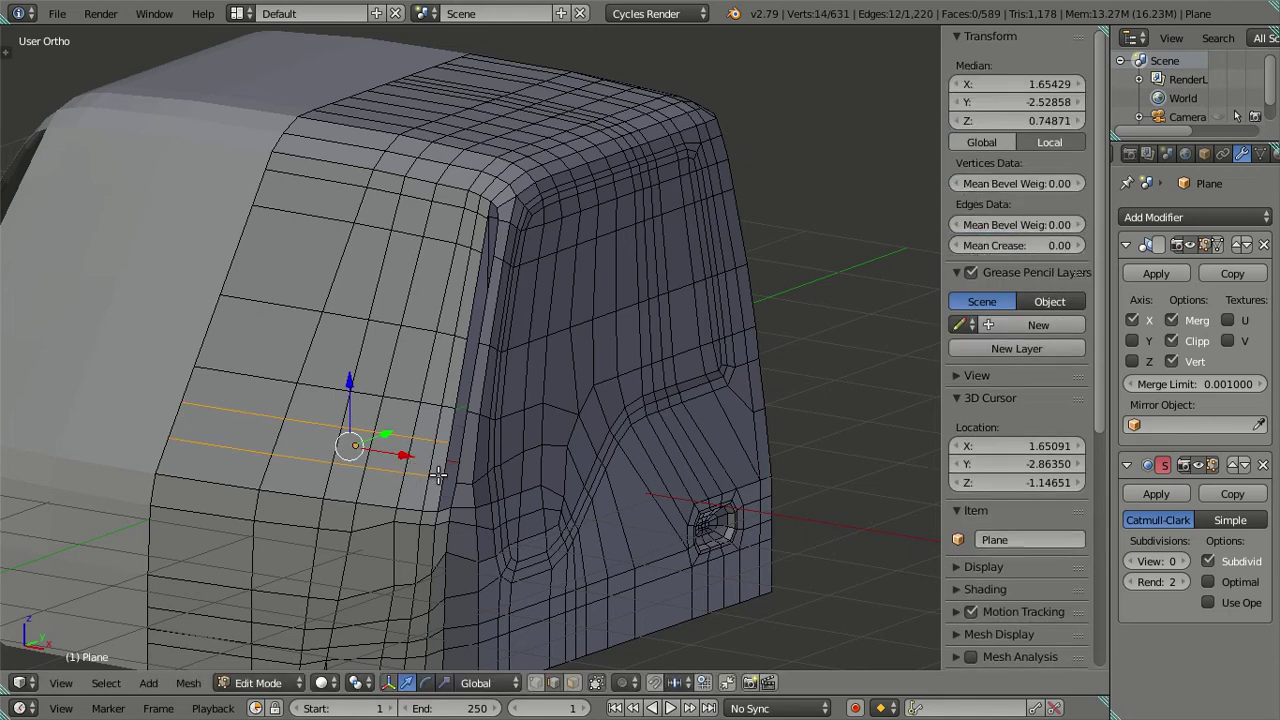
key(ctrl+z)
Cut six edge loops across the lower panel and dissolve the surplus
key(ctrl+r)
scroll(439, 433, up, 2)
scroll(439, 433, down, 1)
scroll(439, 433, up, 1)
scroll(439, 433, up, 2)
scroll(439, 433, up, 1)
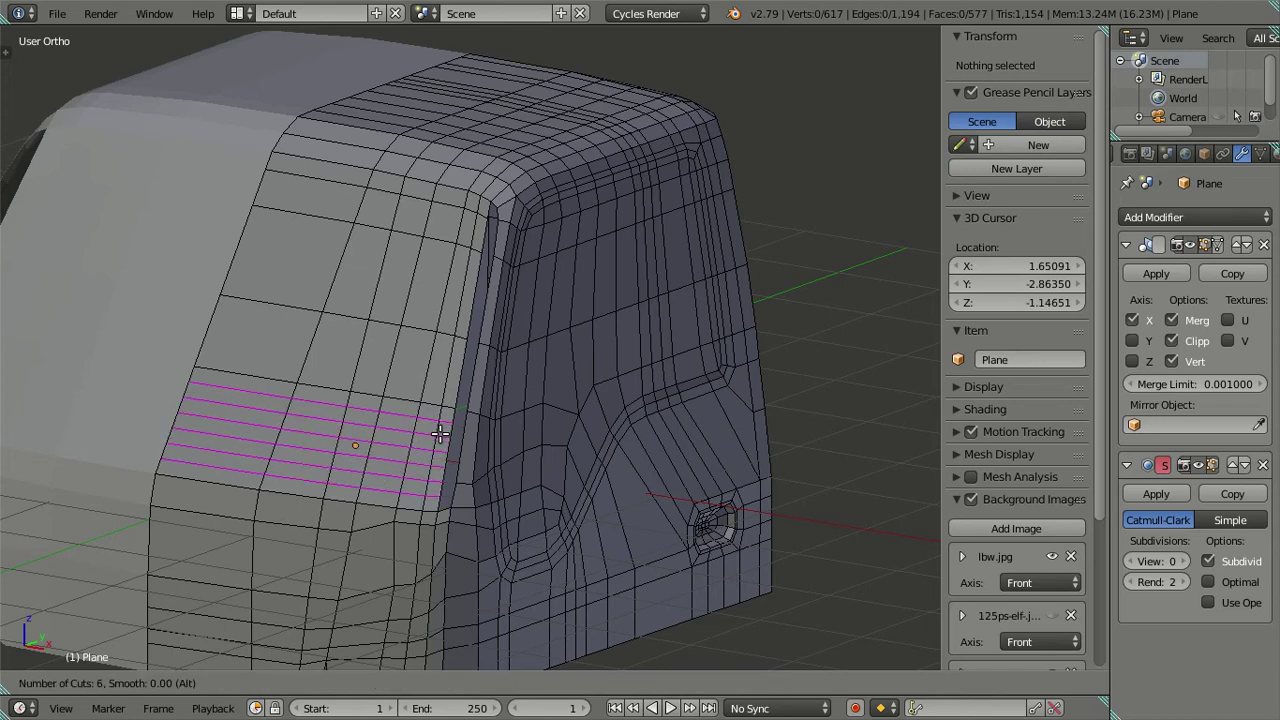
click(439, 433)
right_click(402, 470)
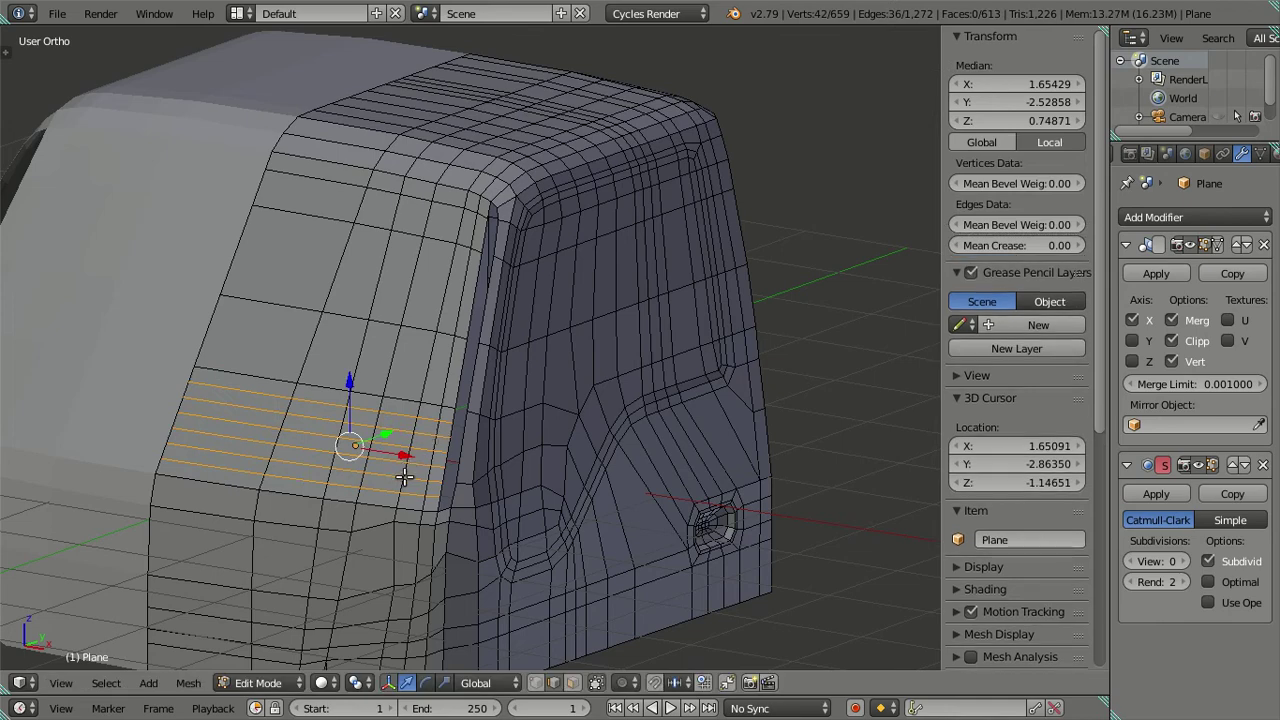
key(x)
click(457, 485)
middle_drag(457, 425, 466, 407)
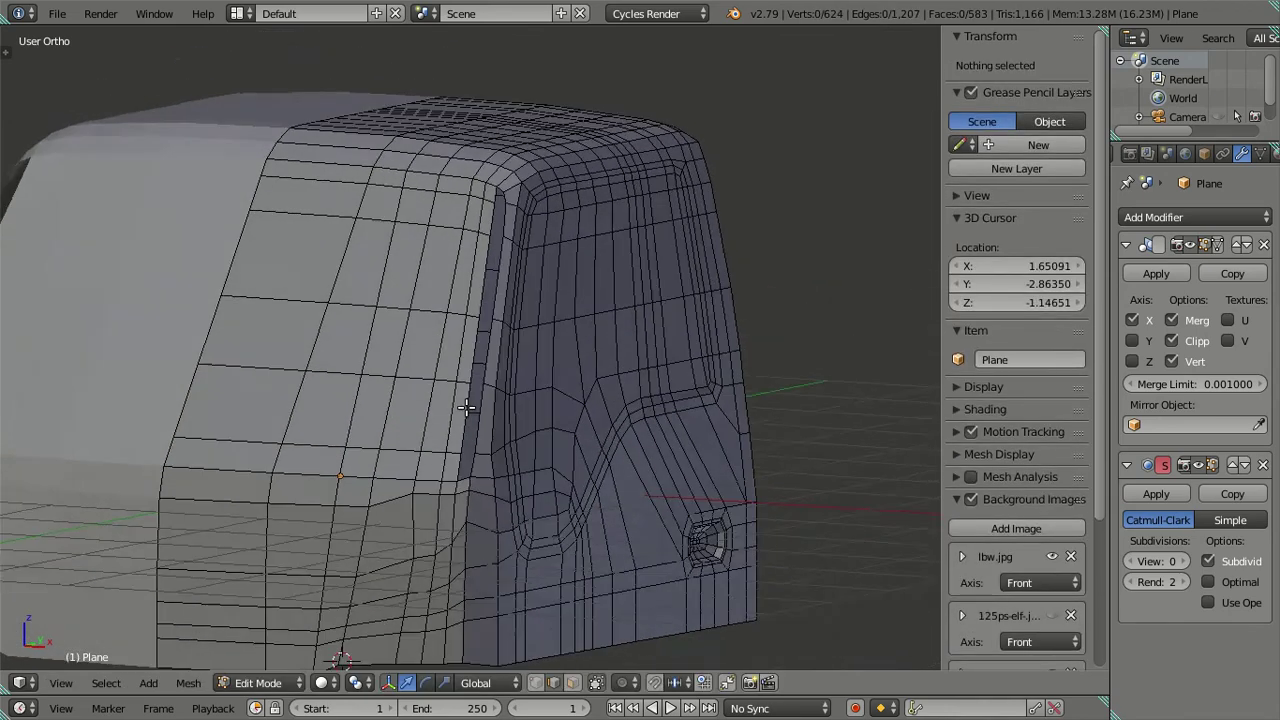
scroll(428, 491, up, 2)
scroll(421, 502, up, 1)
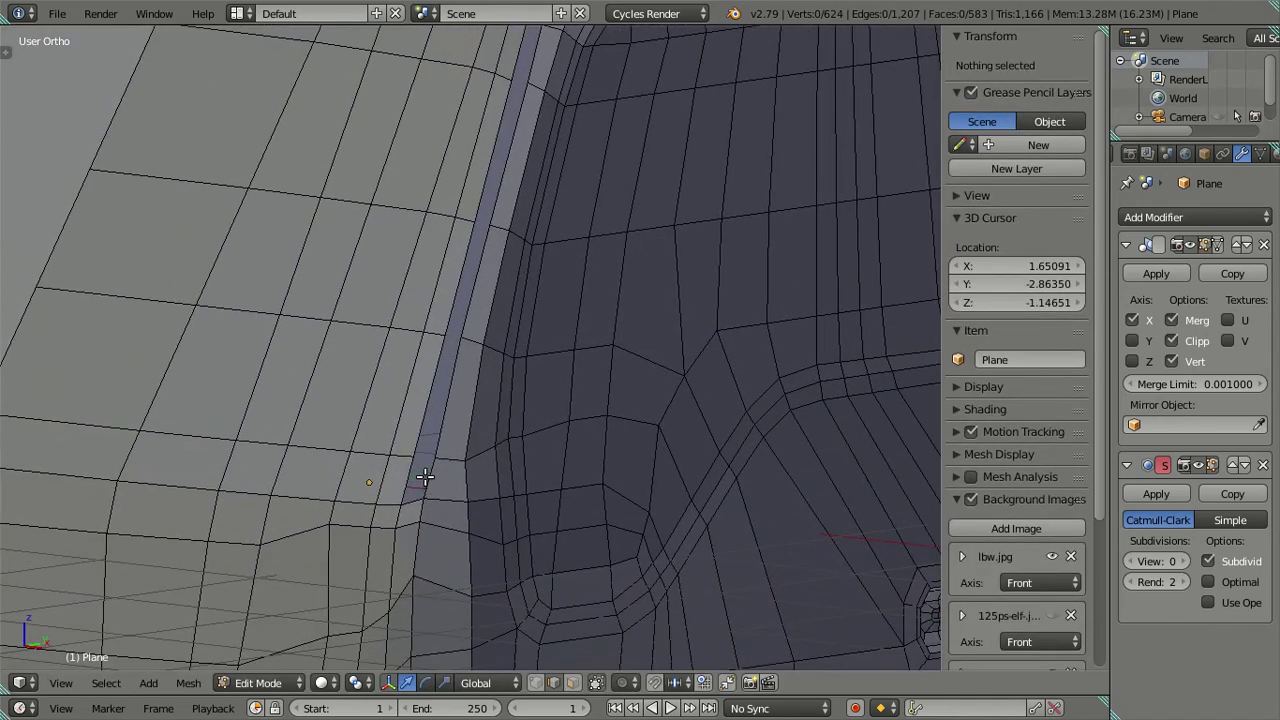
Fill the gaps along the corner pillar strip with new faces
alt+right_click(424, 477)
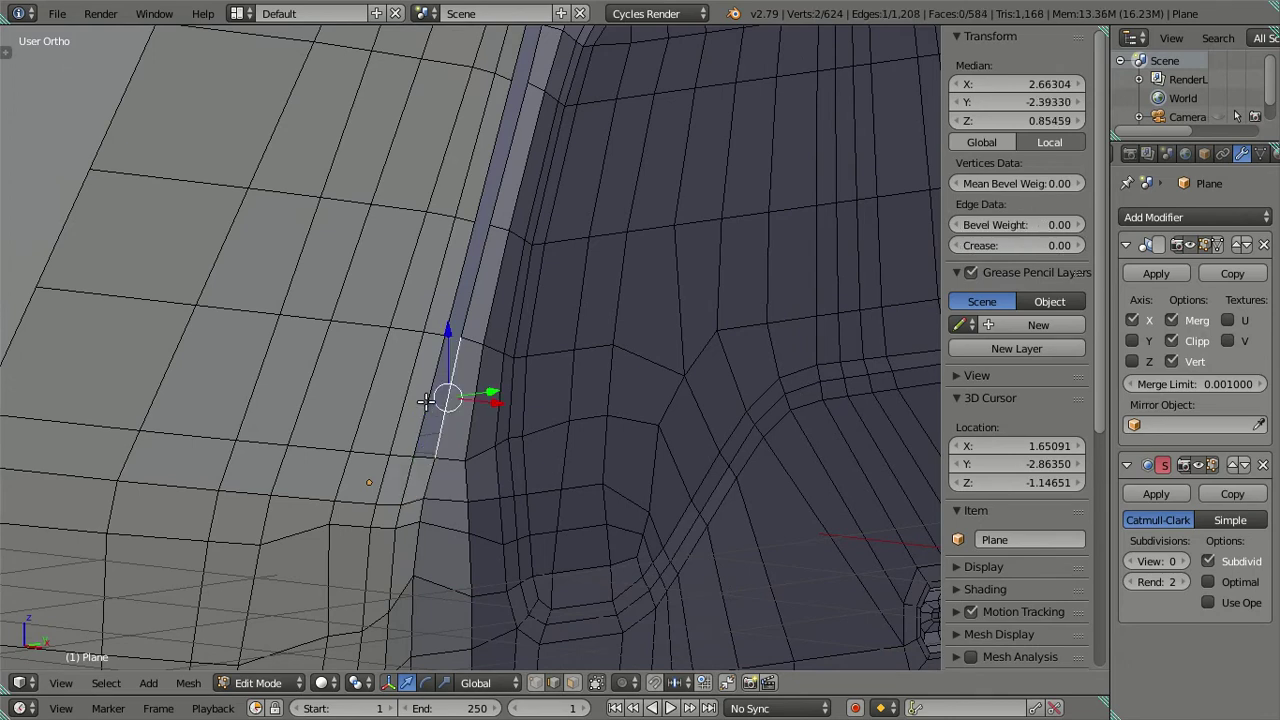
right_click(469, 282)
shift+right_click(509, 228)
right_click(499, 181)
key(f)
shift+middle_drag(527, 211, 469, 582)
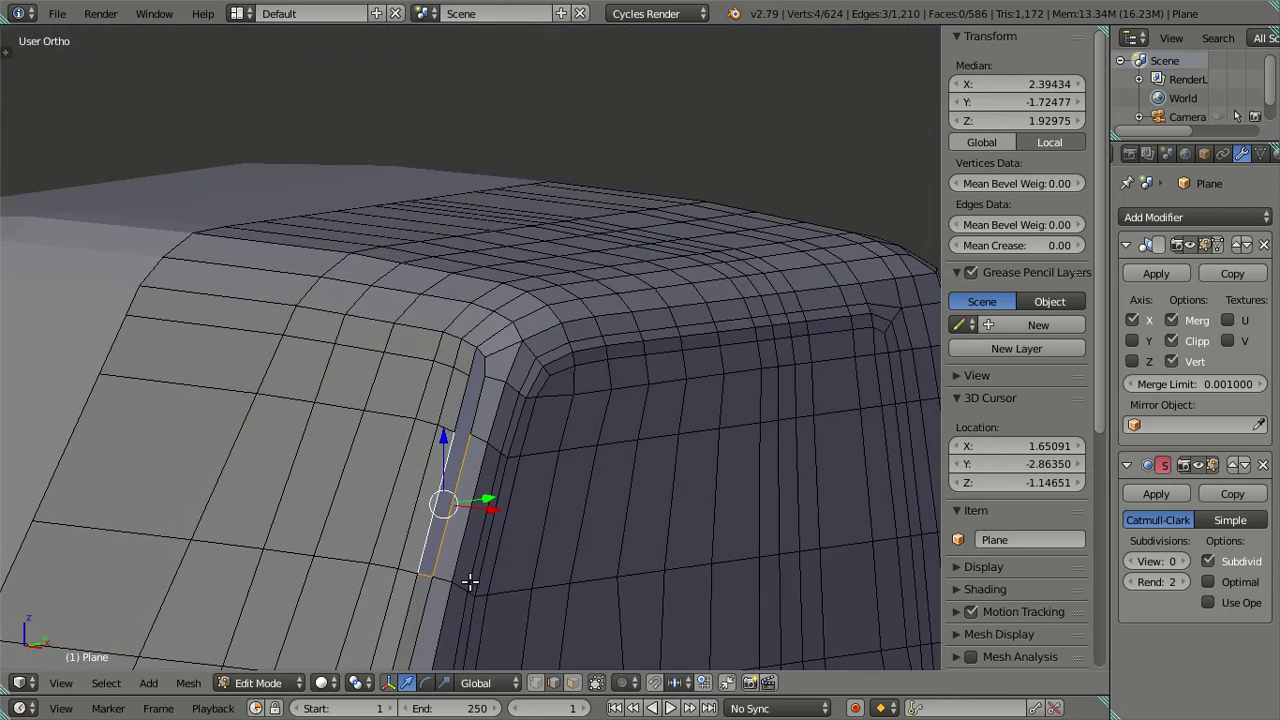
key(f)
Fill the small gap at the upper cab corner with a face, then clear the selection
right_click(458, 412)
shift+right_click(455, 408)
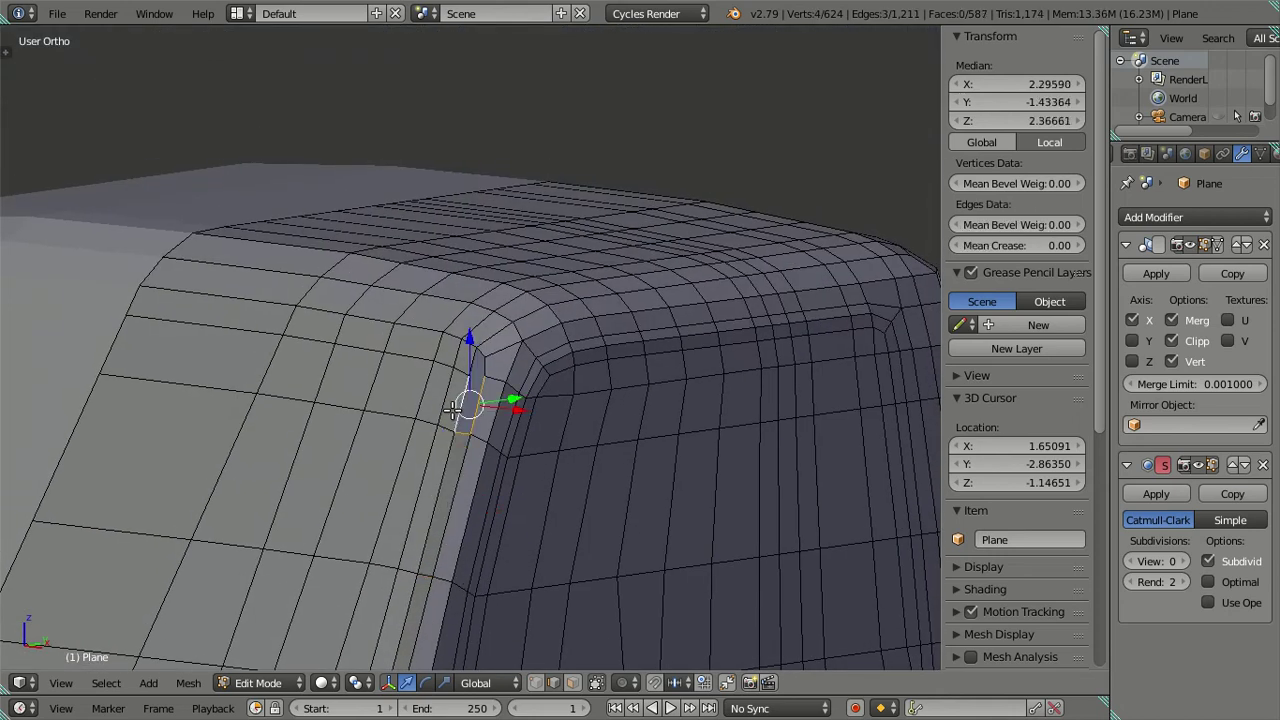
key(f)
right_click(480, 366)
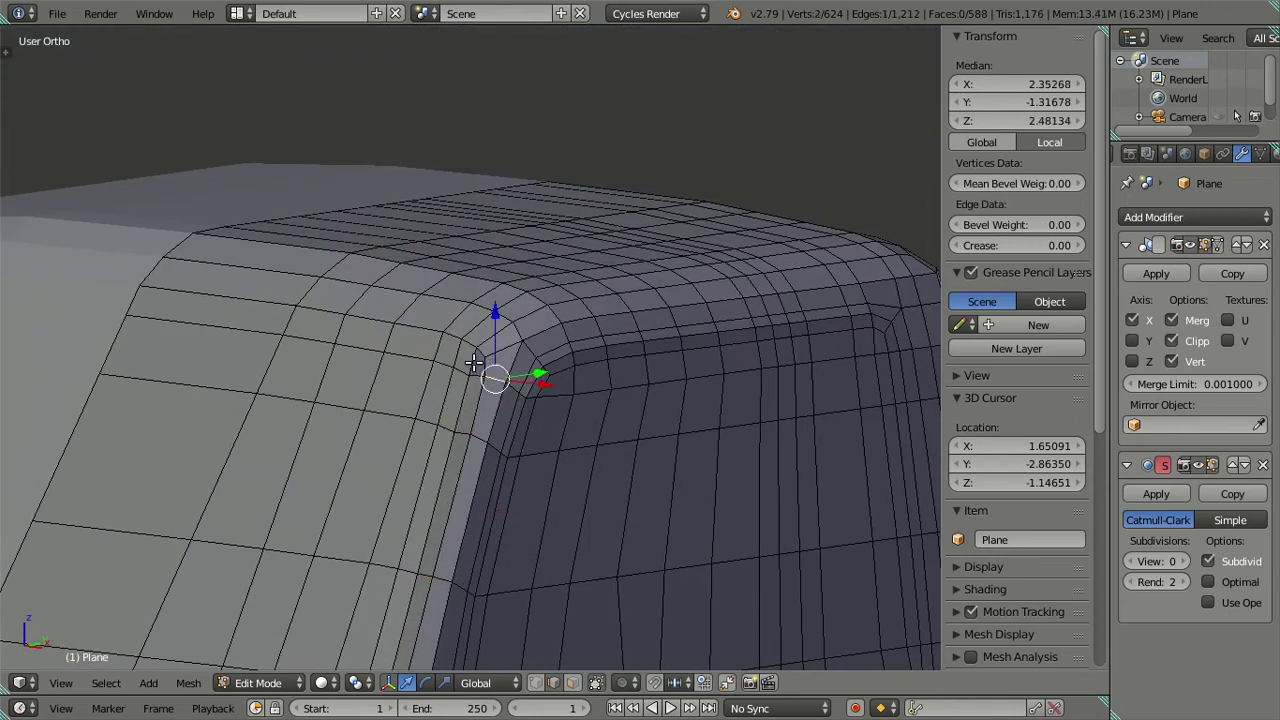
shift+right_click(485, 368)
shift+right_click(478, 364)
mouse_move(482, 385)
middle_down()
mouse_move(501, 418)
mouse_move(497, 491)
mouse_move(549, 497)
mouse_move(510, 515)
mouse_move(547, 593)
mouse_move(440, 442)
mouse_move(482, 574)
middle_up()
key(a)
Check the smoothed cab corner in Object Mode from a closer angle
scroll(500, 425, down, 3)
scroll(492, 440, down, 2)
key(Tab)
key(Tab)
scroll(494, 503, up, 2)
mouse_move(489, 491)
middle_down()
mouse_move(500, 508)
mouse_move(523, 486)
mouse_move(475, 410)
mouse_move(551, 274)
mouse_move(397, 289)
mouse_move(376, 344)
mouse_move(387, 346)
middle_up()
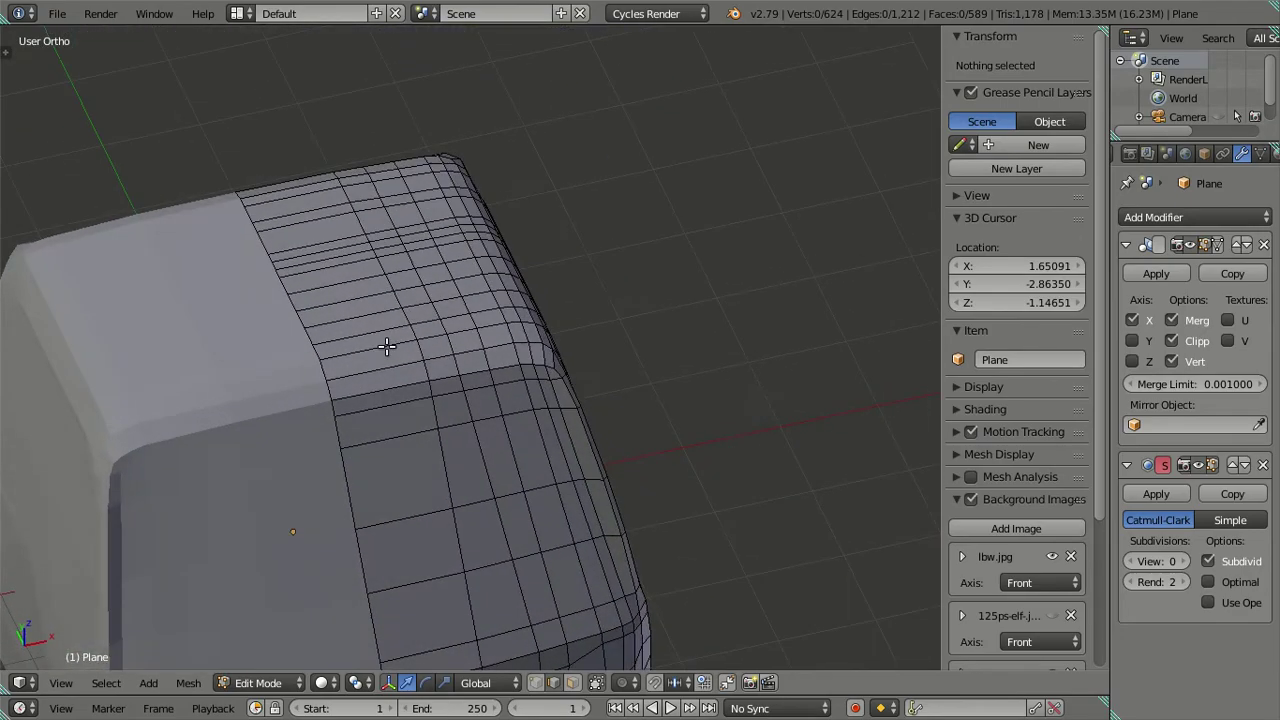
mouse_move(569, 431)
middle_down()
mouse_move(571, 380)
mouse_move(631, 383)
mouse_move(746, 314)
mouse_move(646, 306)
mouse_move(517, 391)
mouse_move(555, 413)
middle_up()
scroll(570, 380, up, 2)
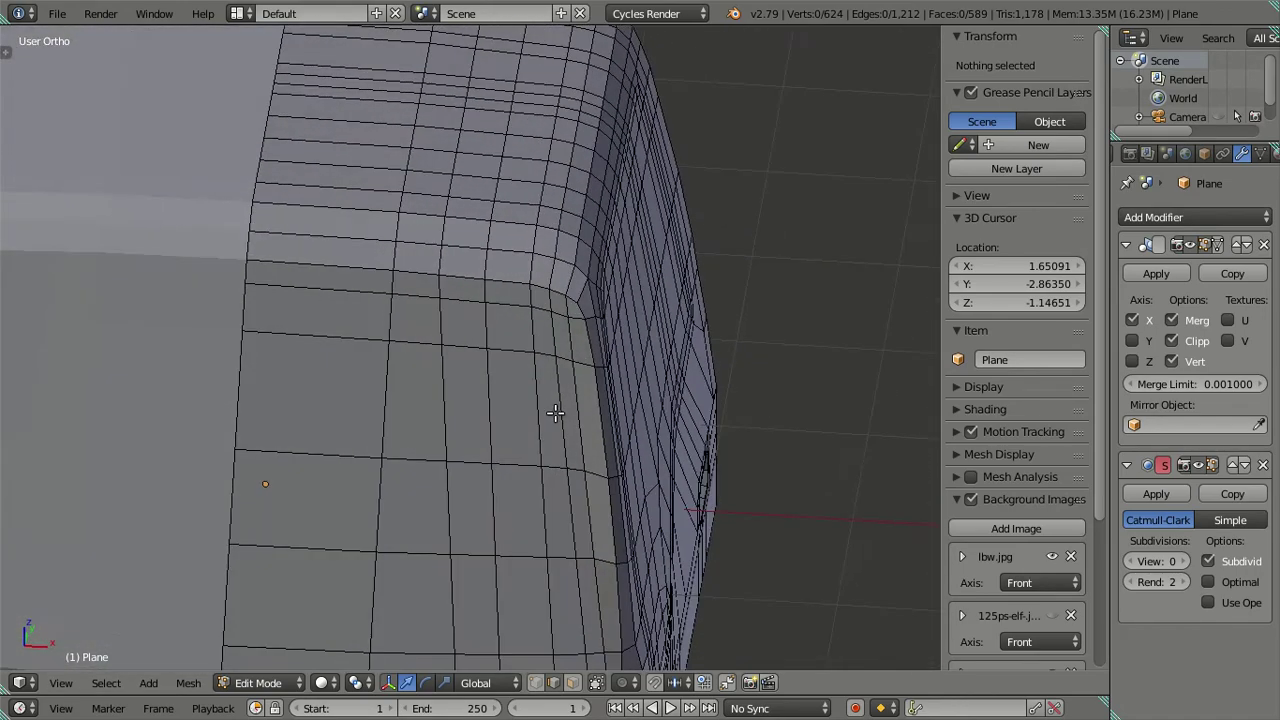
Select four horizontal edge loops running down toward the lower front corner
right_click(567, 357)
alt+right_click(294, 345)
middle_drag(292, 338, 551, 385)
alt+shift+right_click(303, 365)
shift+right_click(558, 476)
alt+shift+right_click(305, 465)
middle_drag(305, 465, 714, 51)
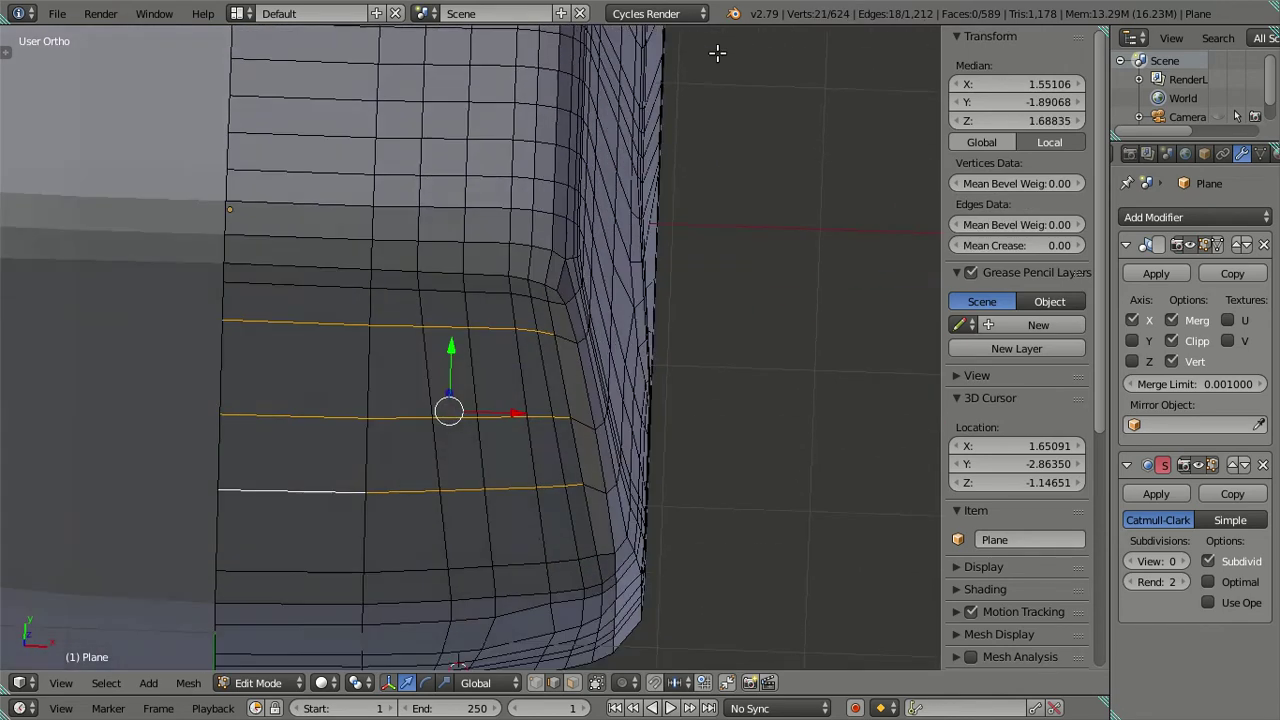
shift+right_click(588, 555)
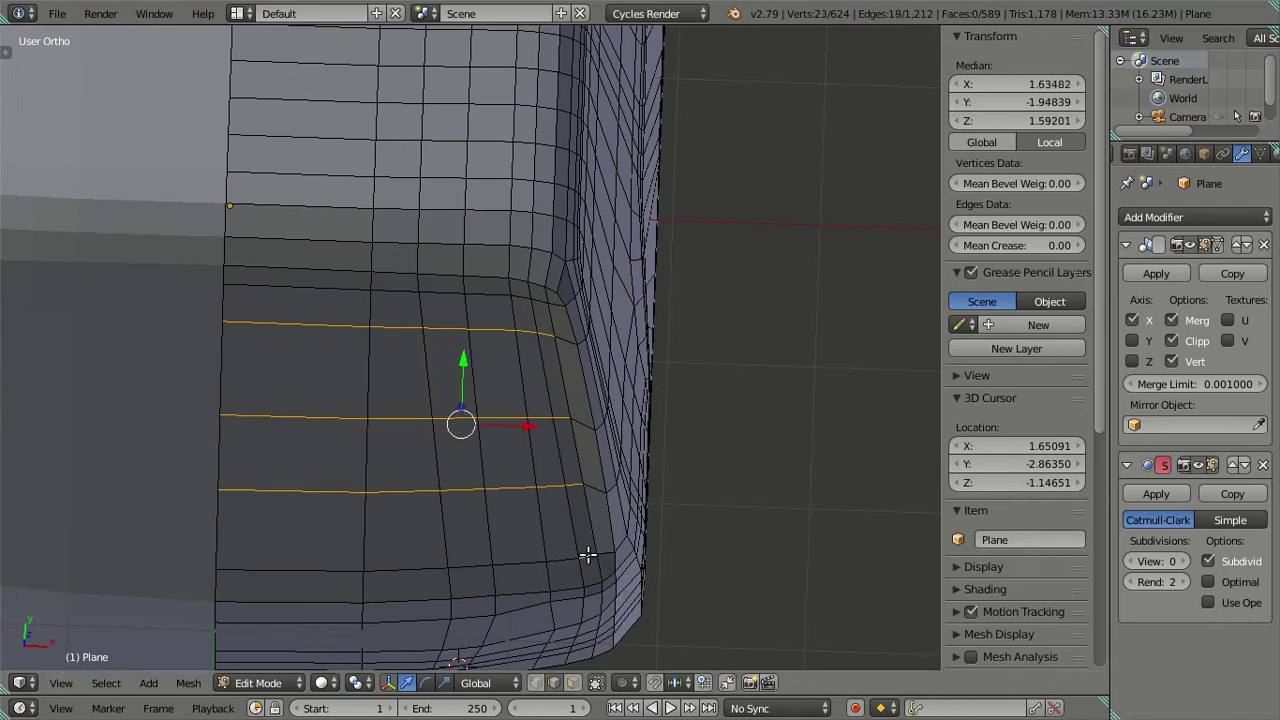
shift+right_click(600, 553)
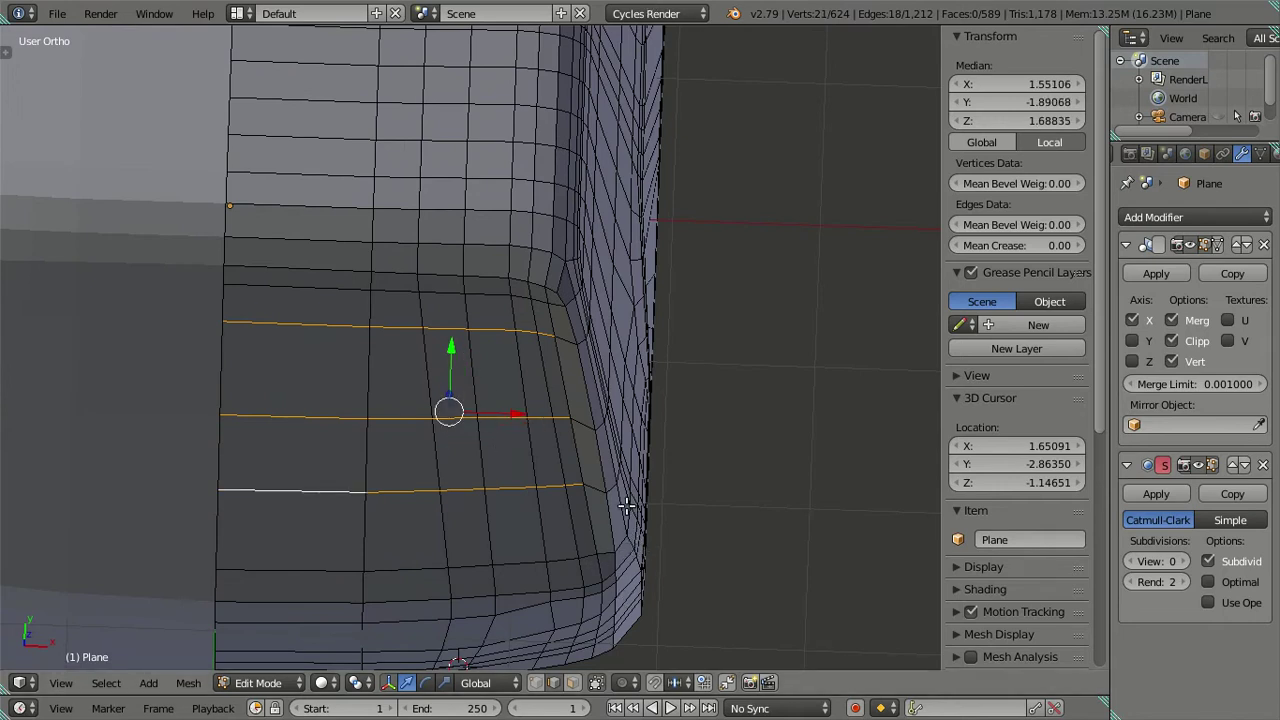
shift+right_click(588, 550)
alt+shift+right_click(344, 562)
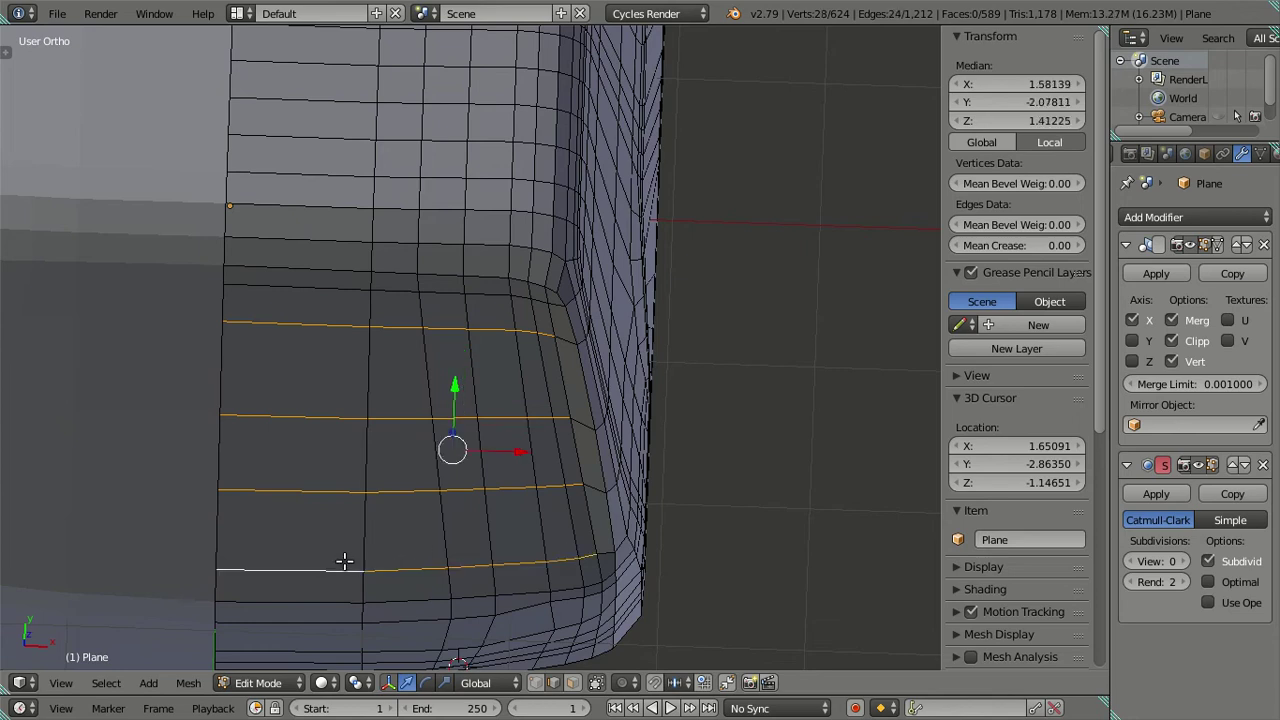
In side view, slide the selected loops along the windshield pillar to match the reference
key(KP_3)
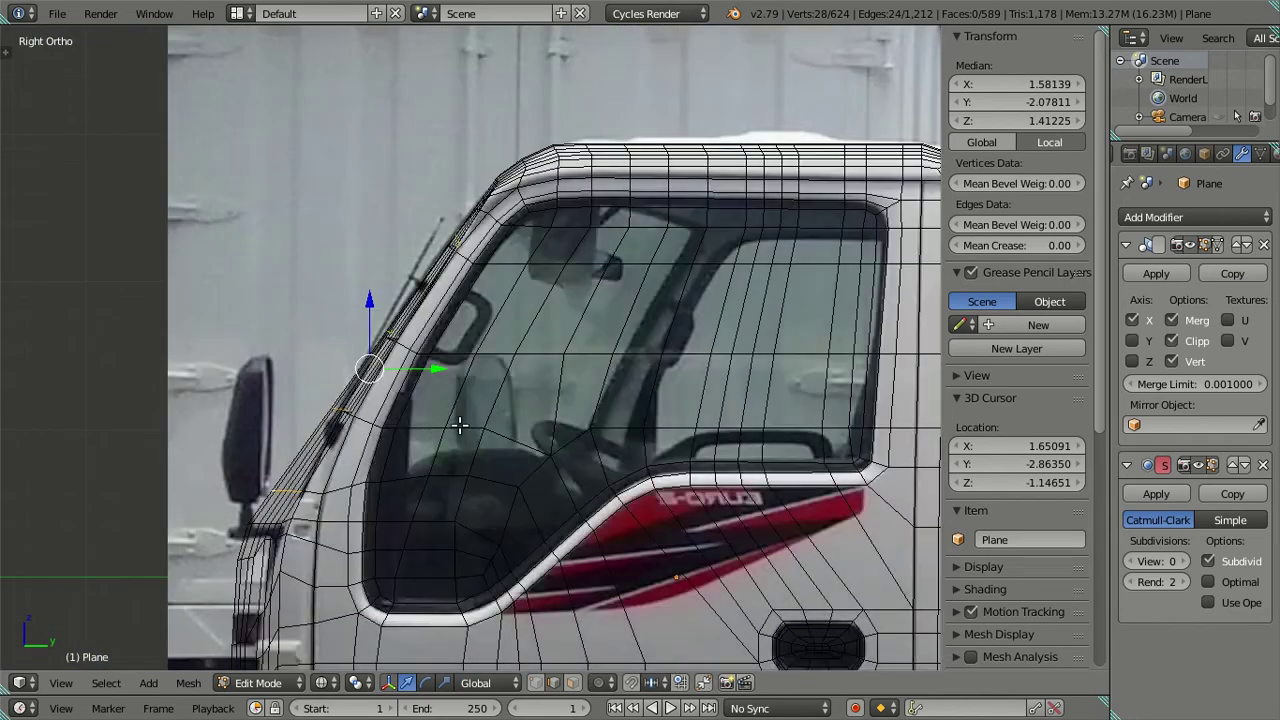
scroll(440, 429, up, 2)
scroll(385, 428, up, 3)
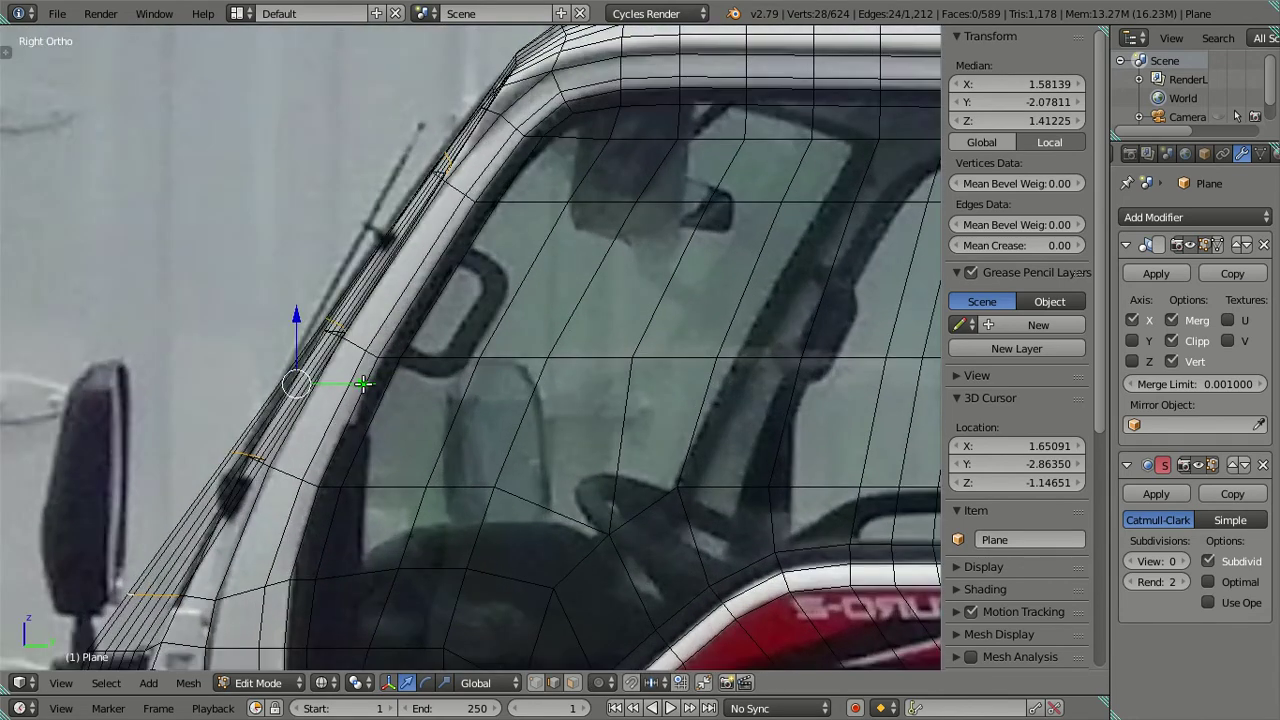
drag(362, 383, 328, 371)
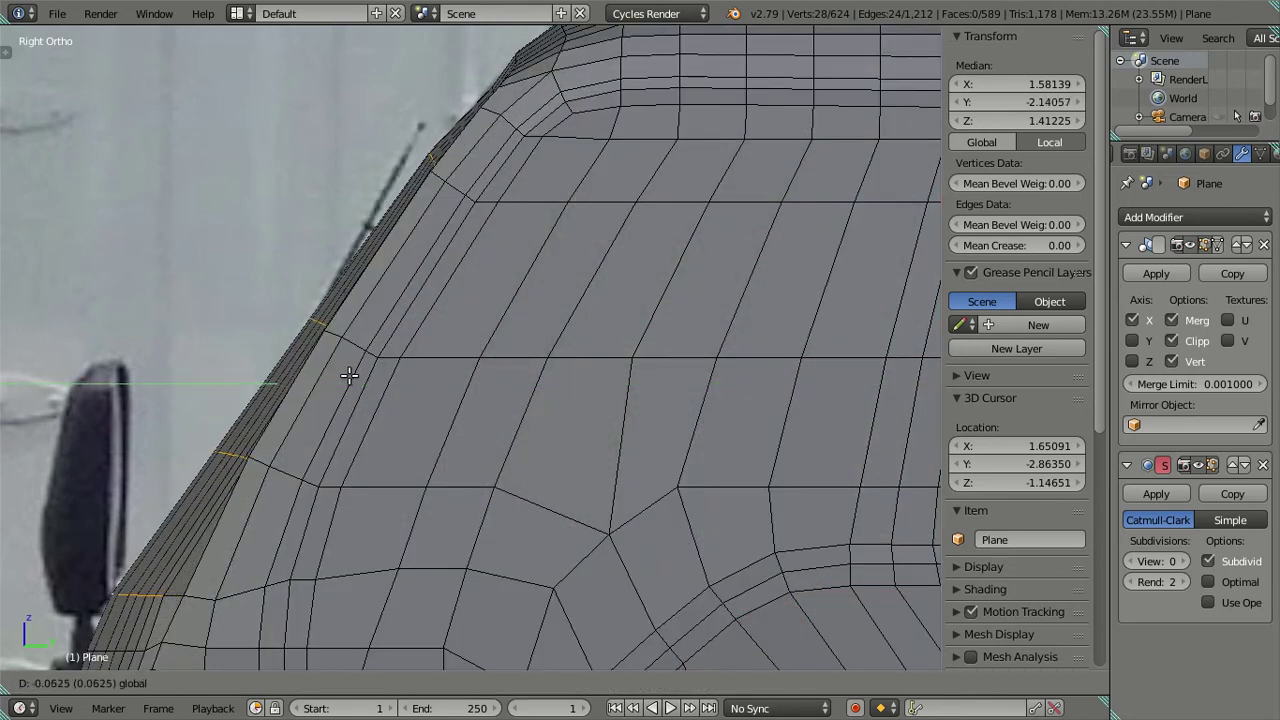
drag(328, 371, 358, 366)
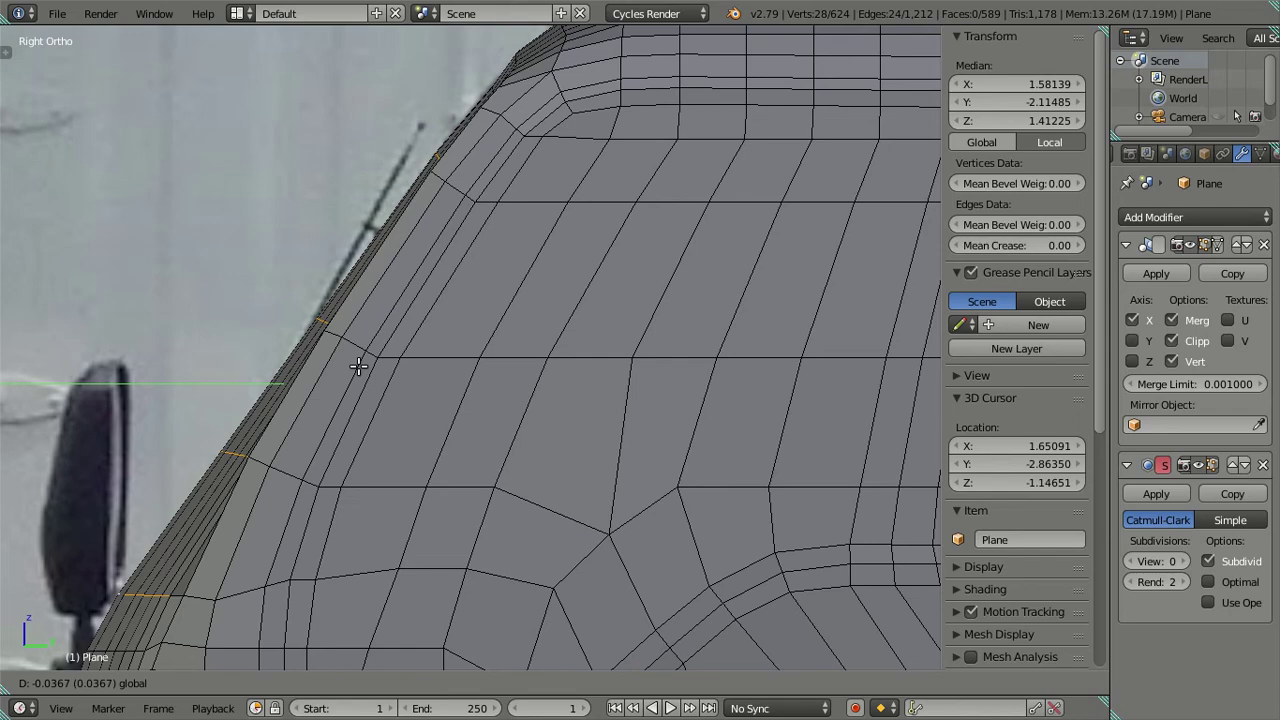
drag(358, 366, 358, 370)
middle_drag(358, 370, 376, 610)
Move the next corner edge loop along Y to fit the side reference
key(KP_1)
alt+right_click(253, 464)
key(KP_3)
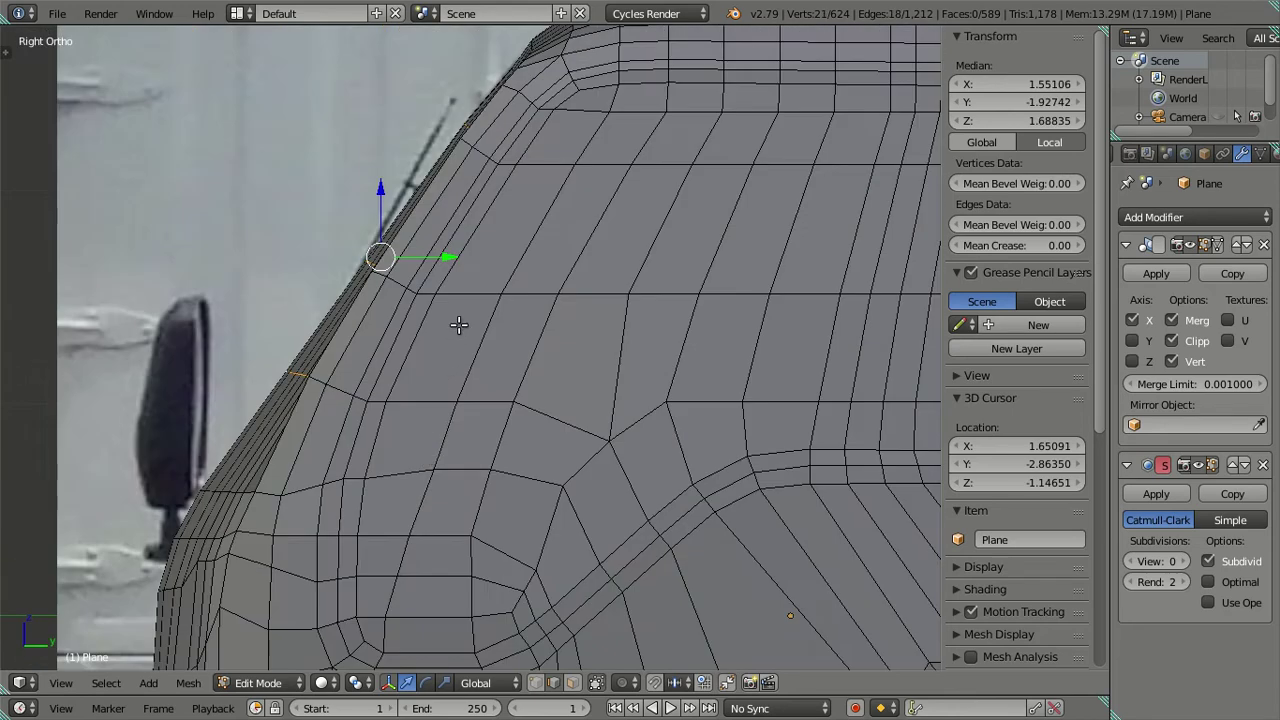
shift+middle_drag(460, 326, 466, 423)
scroll(463, 408, up, 2)
drag(426, 353, 397, 346)
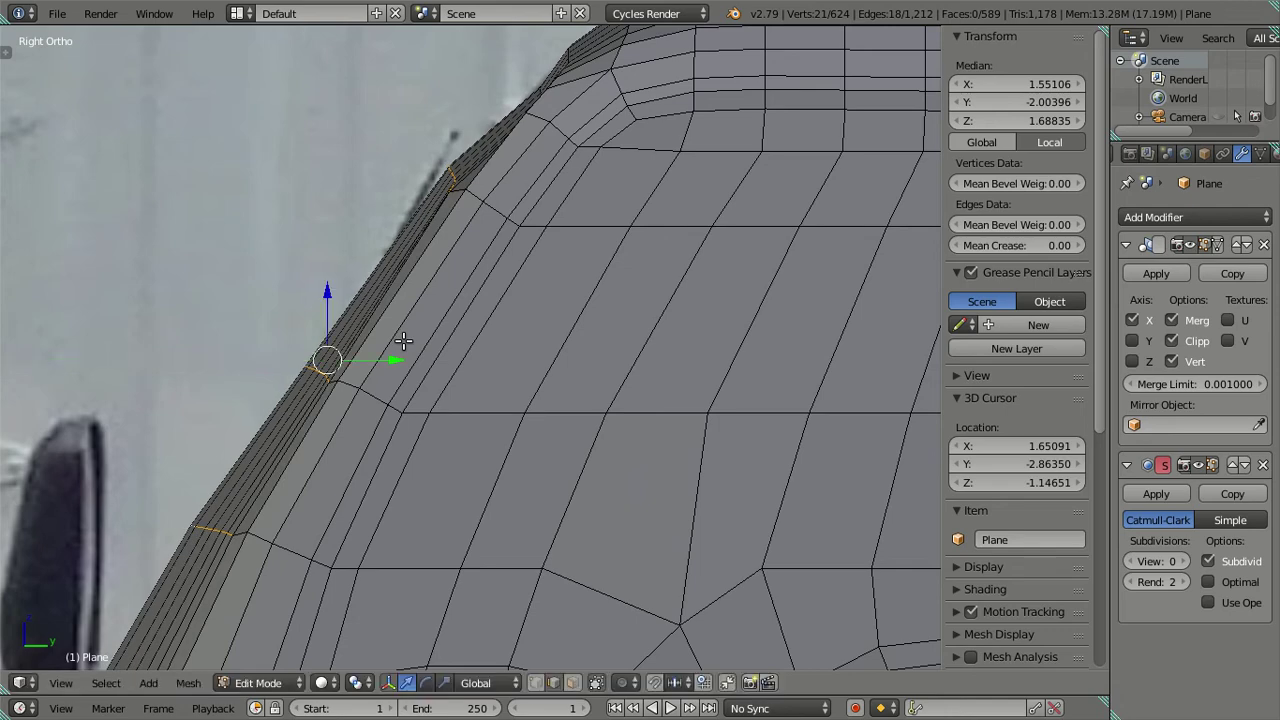
scroll(397, 346, down, 3)
mouse_move(397, 346)
middle_down()
mouse_move(400, 428)
mouse_move(246, 494)
middle_up()
scroll(246, 494, up, 3)
Nudge a short edge path on the rounded corner slightly along Y
alt+shift+right_click(300, 471)
key(KP_3)
shift+middle_drag(478, 350, 475, 440)
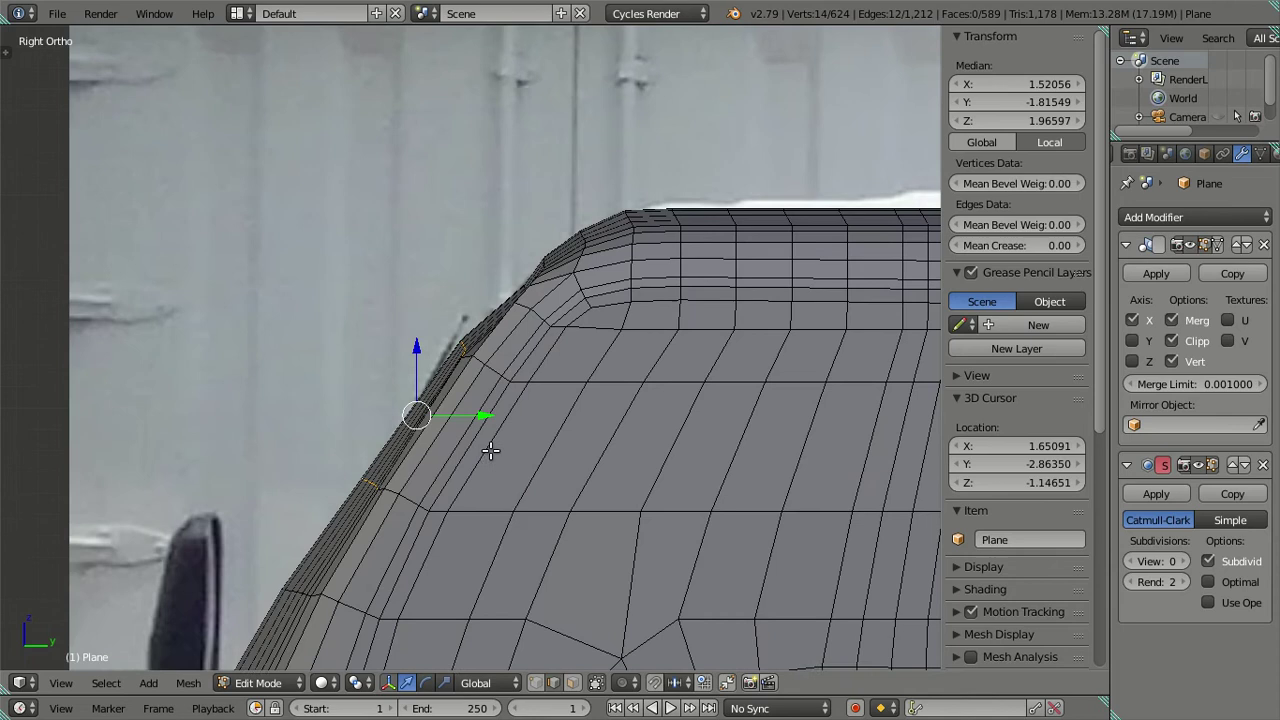
scroll(475, 445, up, 2)
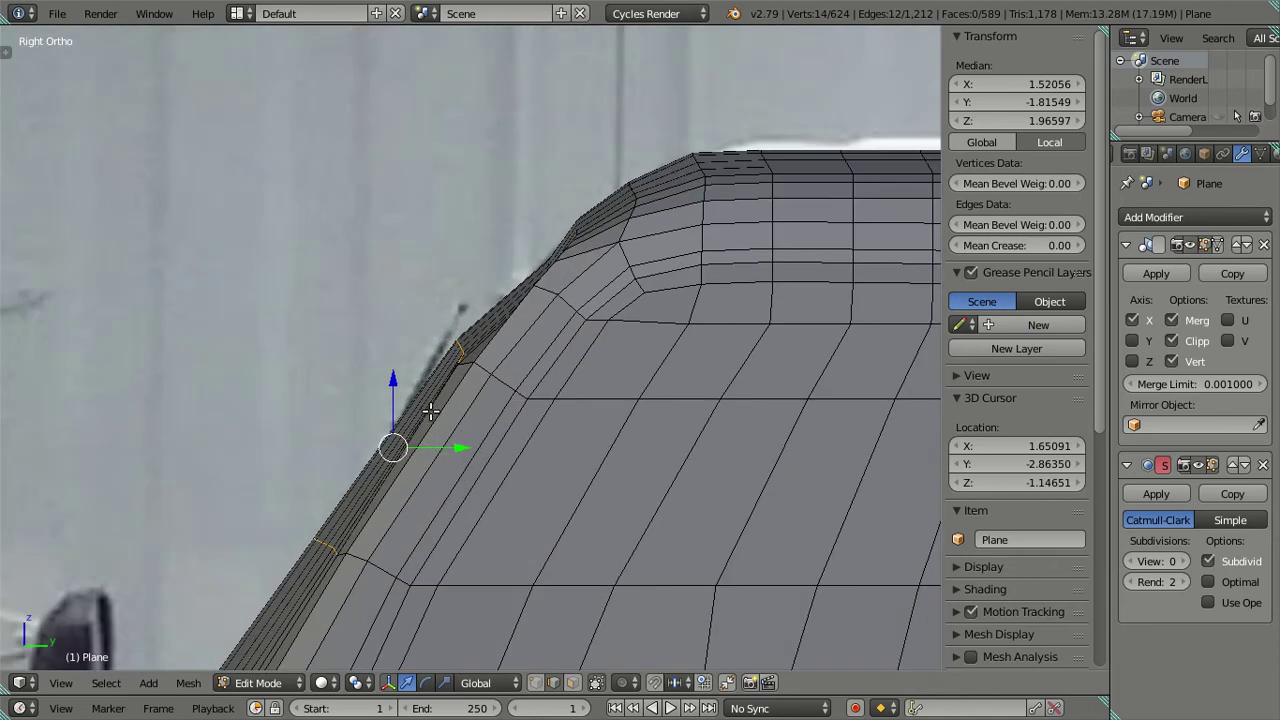
middle_drag(450, 410, 488, 403)
alt+click(347, 541)
middle_drag(347, 541, 337, 543)
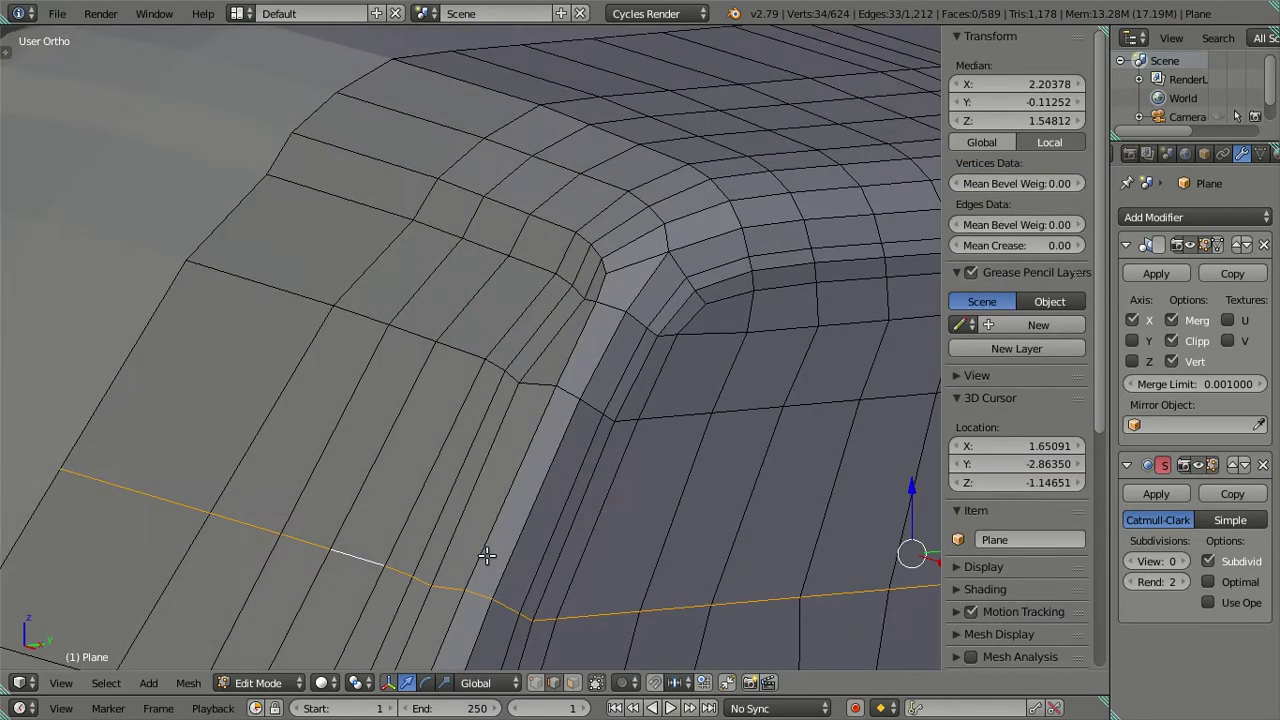
click(424, 584)
ctrl+click(160, 494)
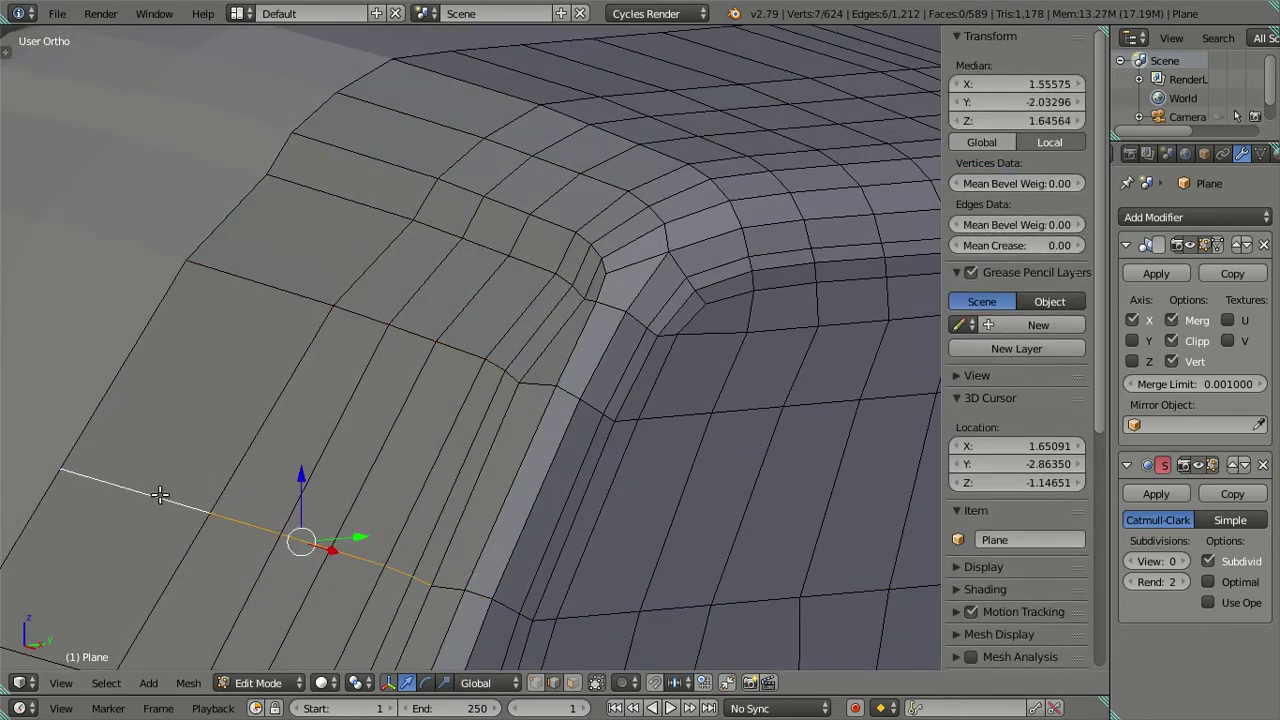
key(KP_3)
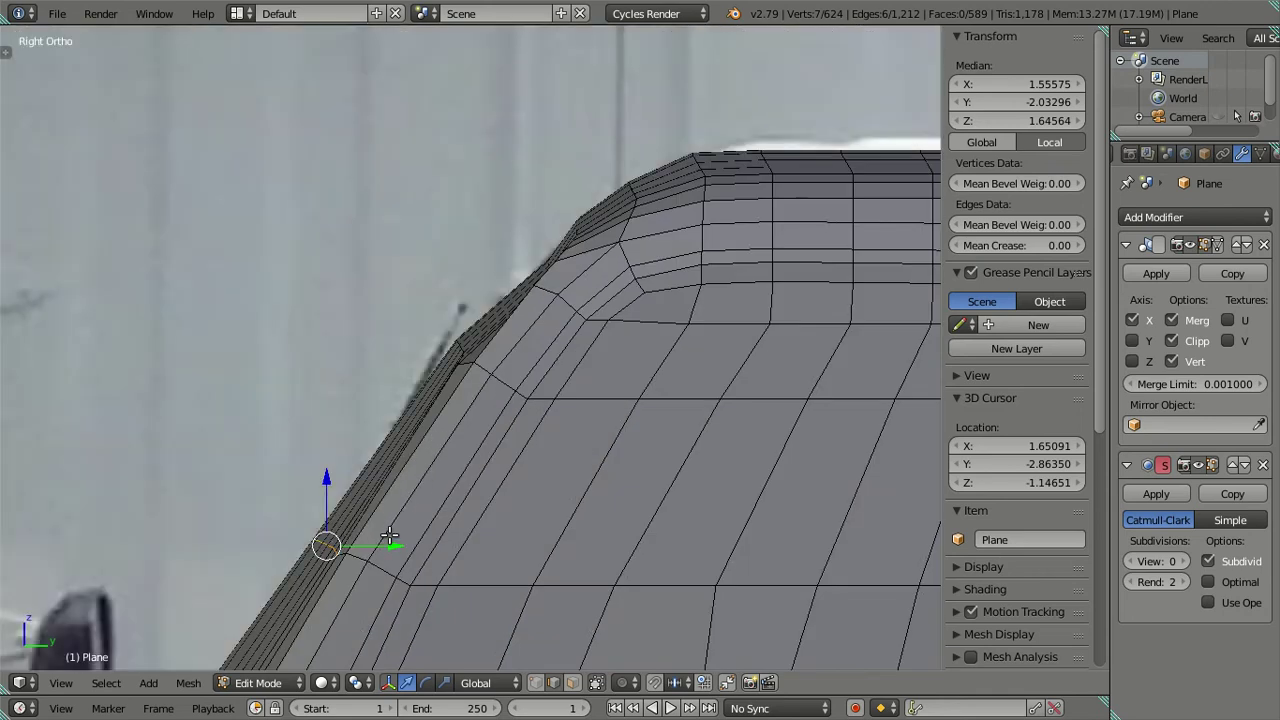
drag(389, 537, 386, 534)
click(380, 534)
key(a)
Move a corner vertex and edge loop along Y in side view
mouse_move(391, 491)
middle_down()
mouse_move(474, 366)
mouse_move(531, 480)
mouse_move(474, 526)
mouse_move(420, 497)
mouse_move(497, 500)
middle_up()
mouse_move(500, 329)
middle_down()
mouse_move(580, 363)
mouse_move(683, 440)
middle_up()
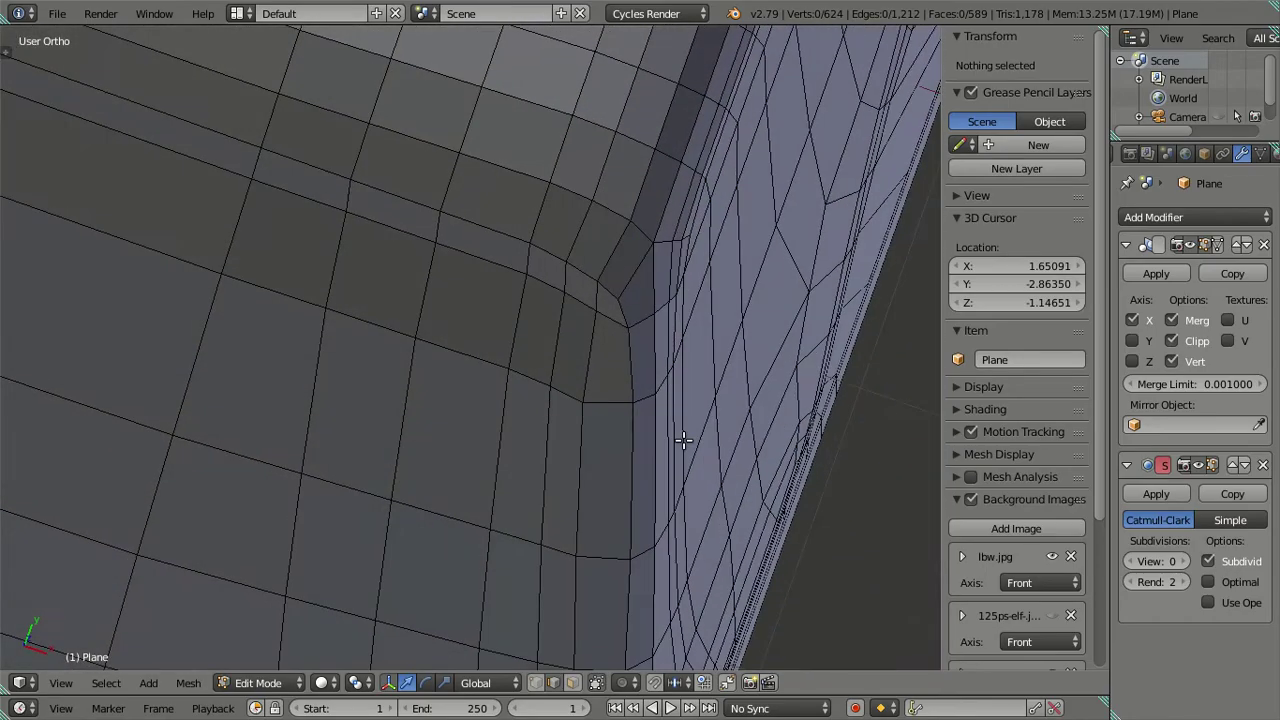
right_click(583, 300)
scroll(268, 190, down, 3)
alt+shift+right_click(240, 222)
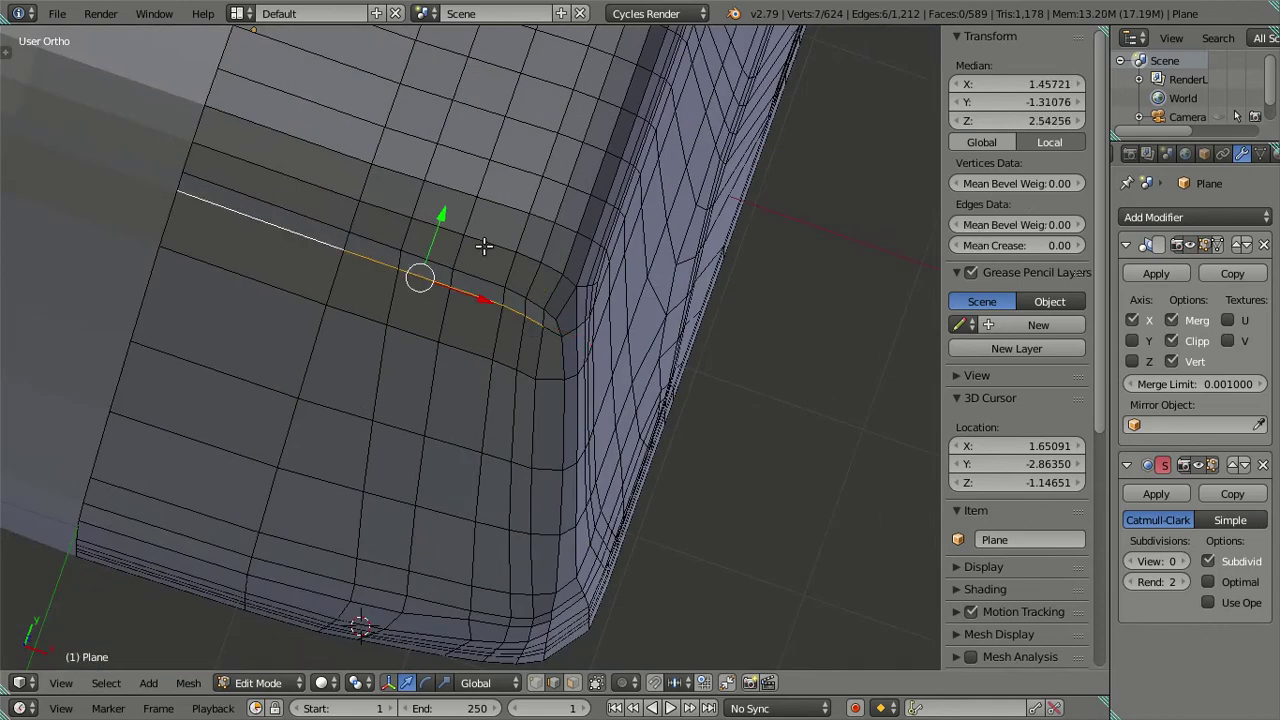
key(KP_3)
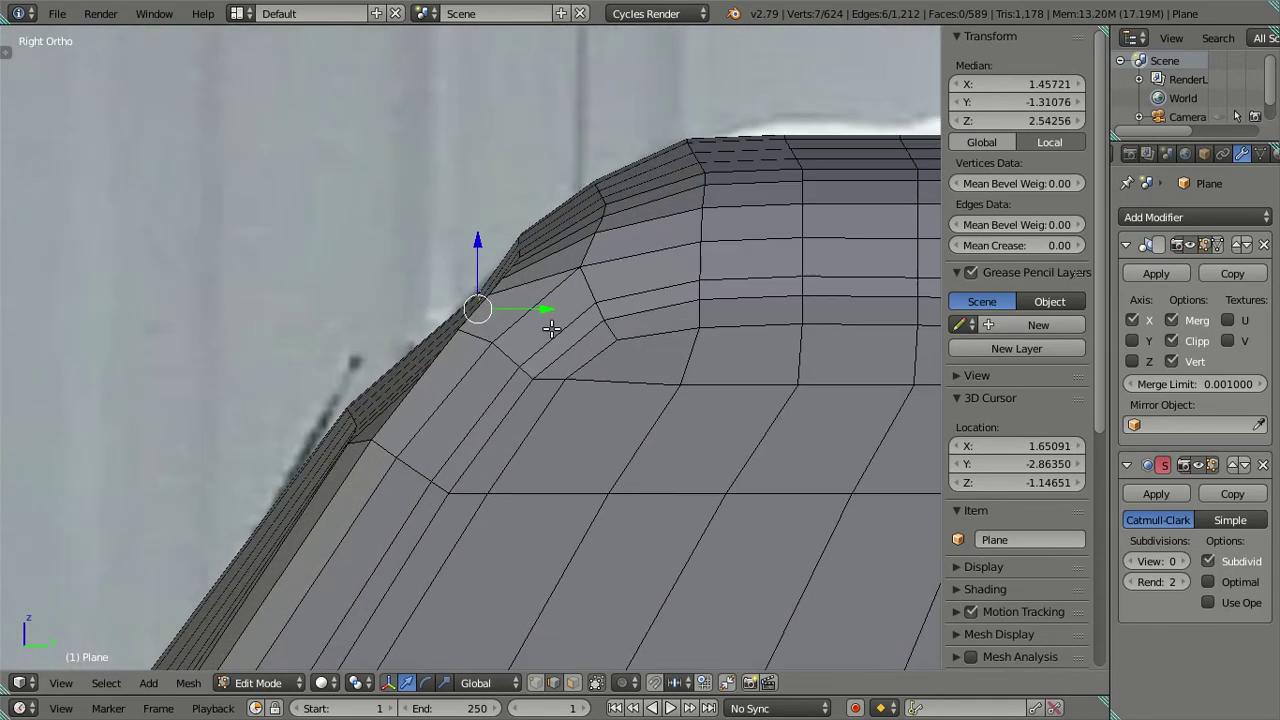
key(g)
key(y)
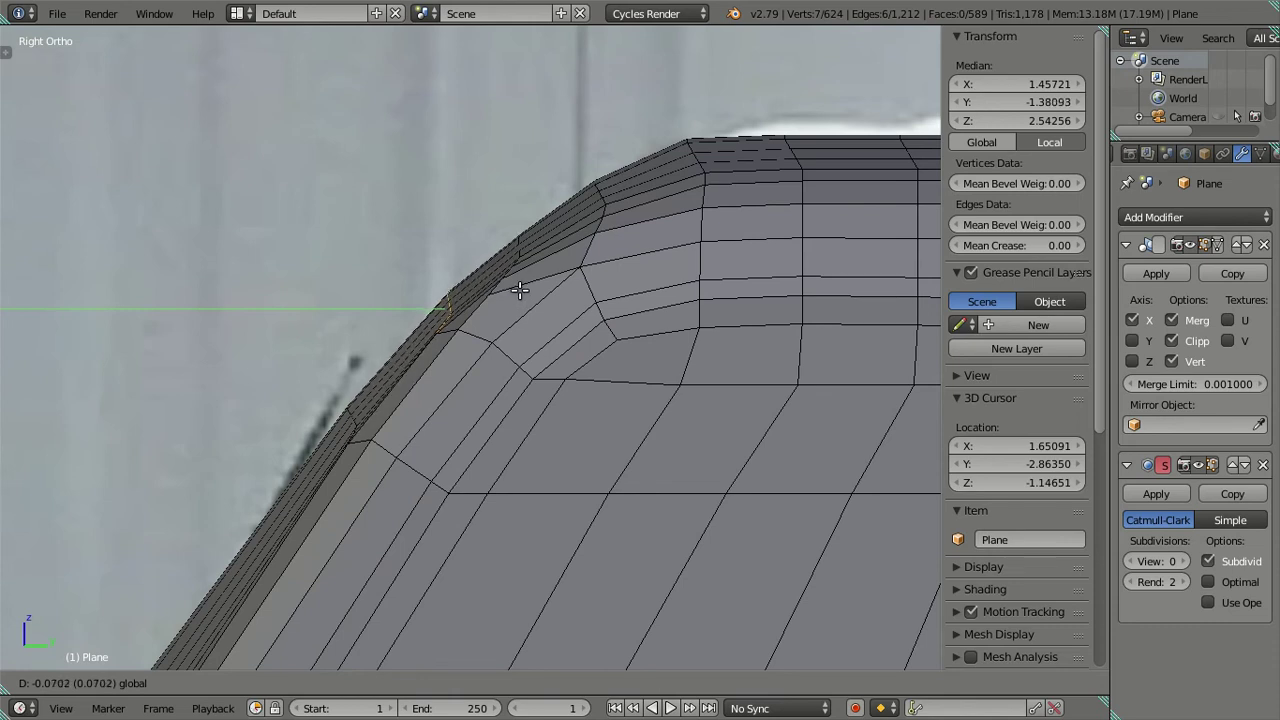
click(521, 289)
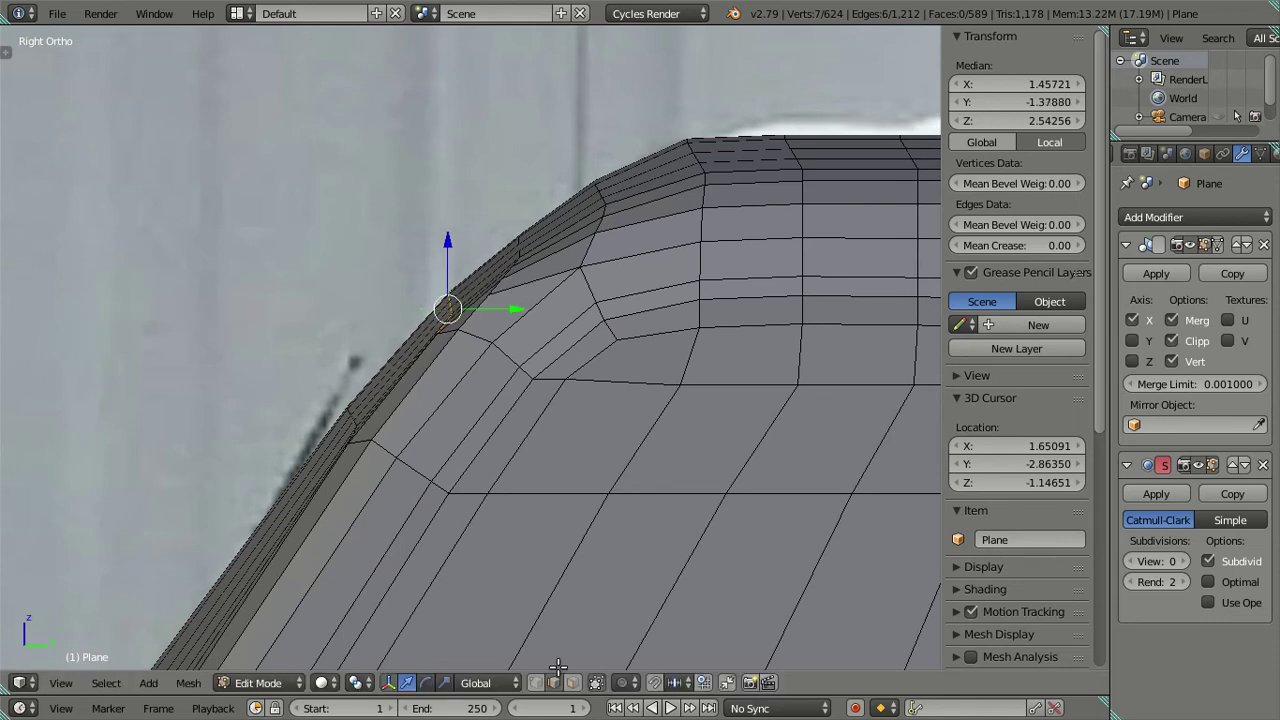
Shift a single corner vertex along Y to match the reference
scroll(392, 513, up, 1)
right_click(300, 485)
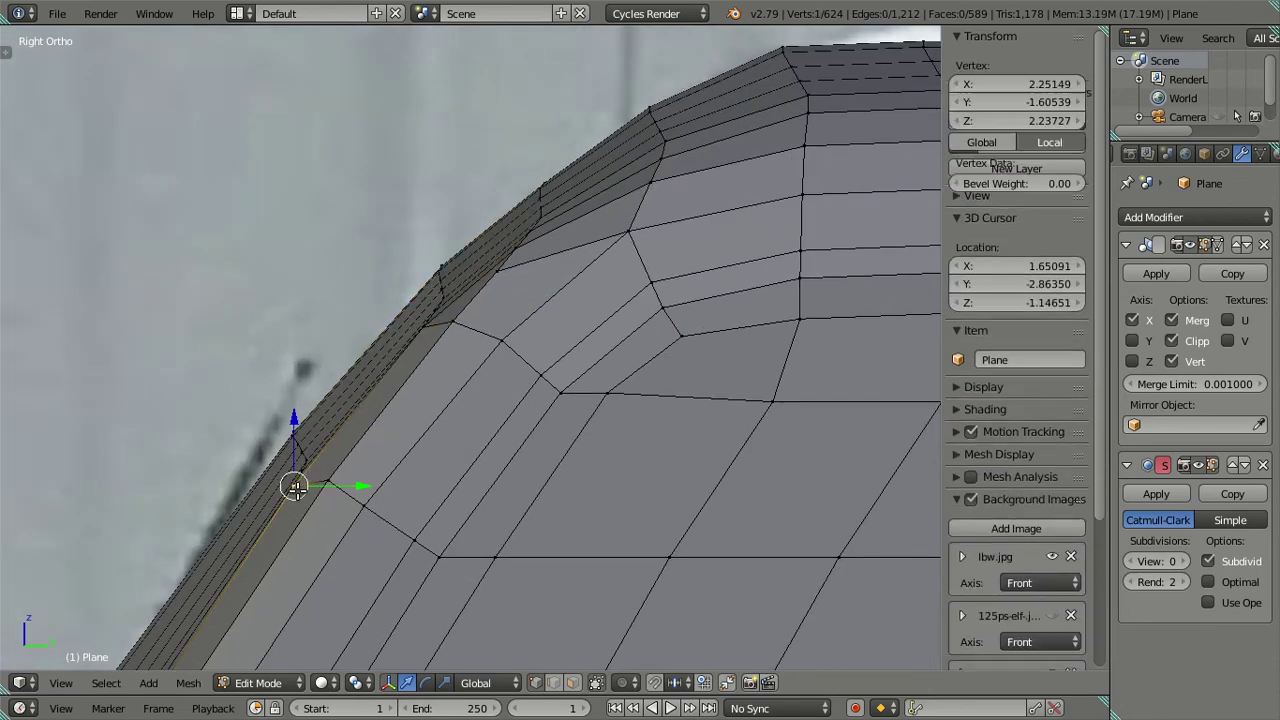
key(g)
key(y)
click(353, 485)
mouse_move(353, 486)
middle_down()
mouse_move(331, 551)
mouse_move(114, 604)
mouse_move(149, 500)
mouse_move(270, 490)
mouse_move(314, 518)
middle_up()
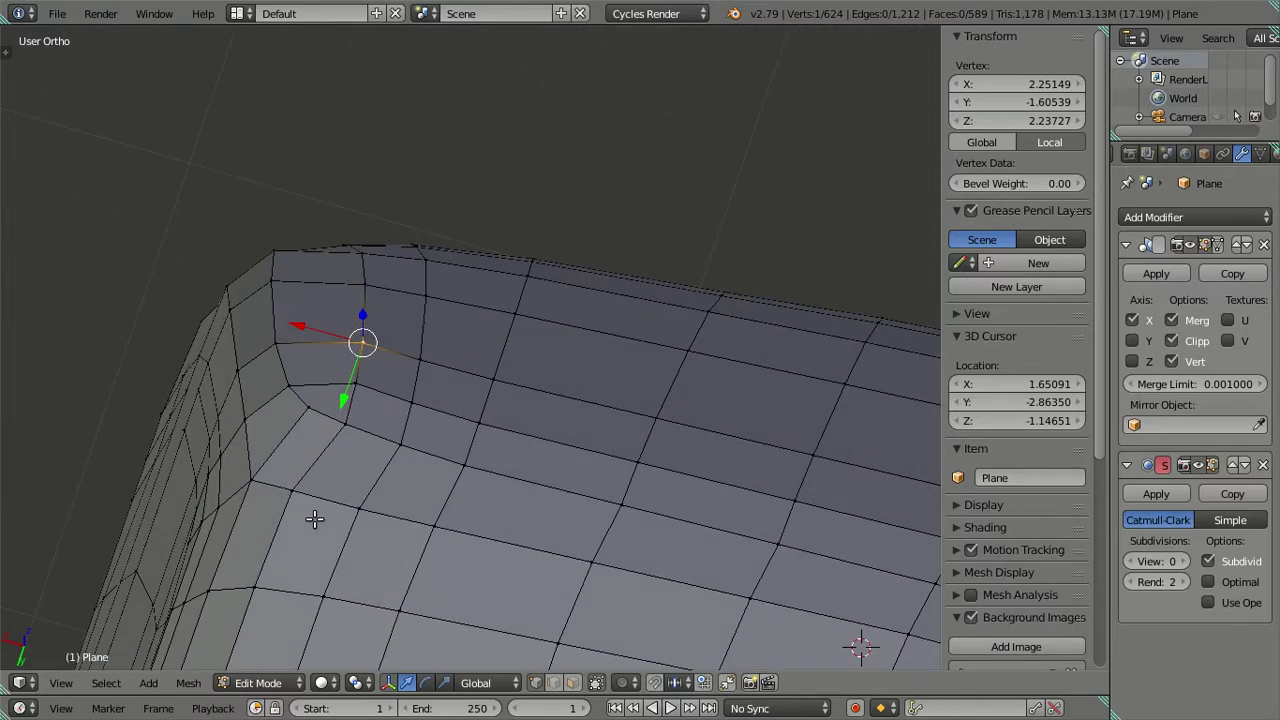
Move two corner vertices along Y, then deselect and inspect the cab
shift+click(336, 414)
key(g)
key(y)
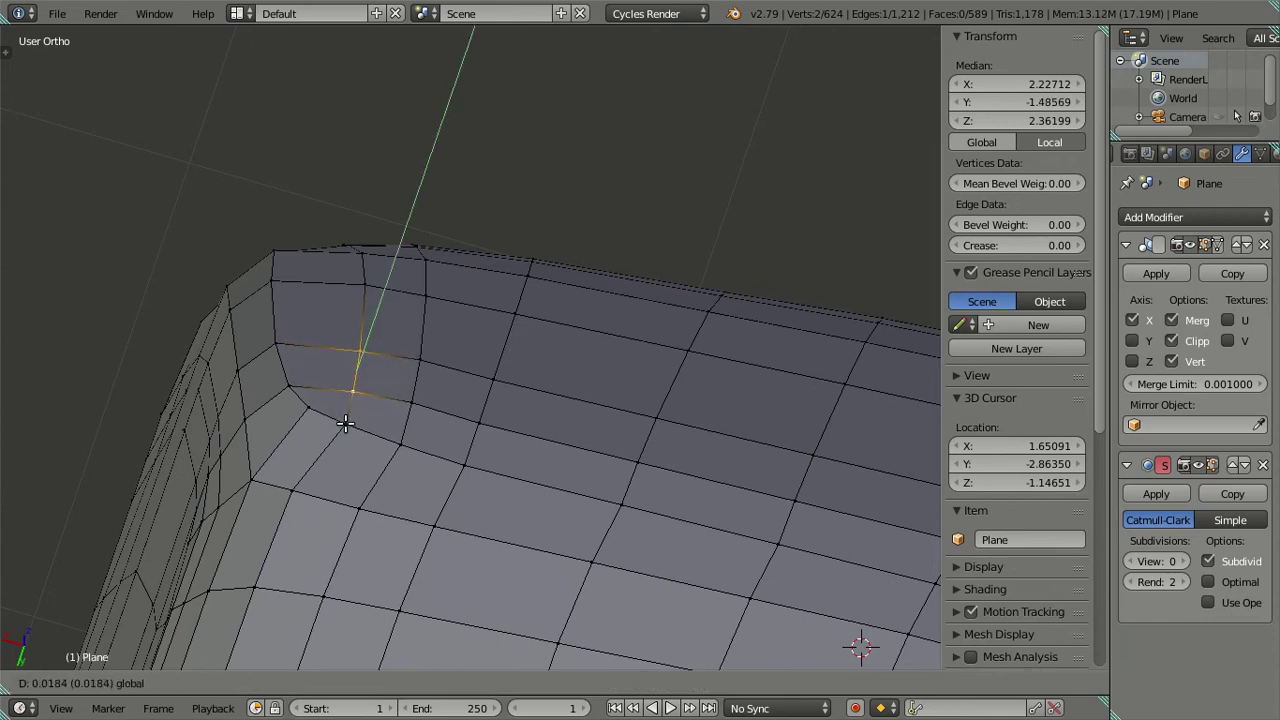
click(345, 423)
key(a)
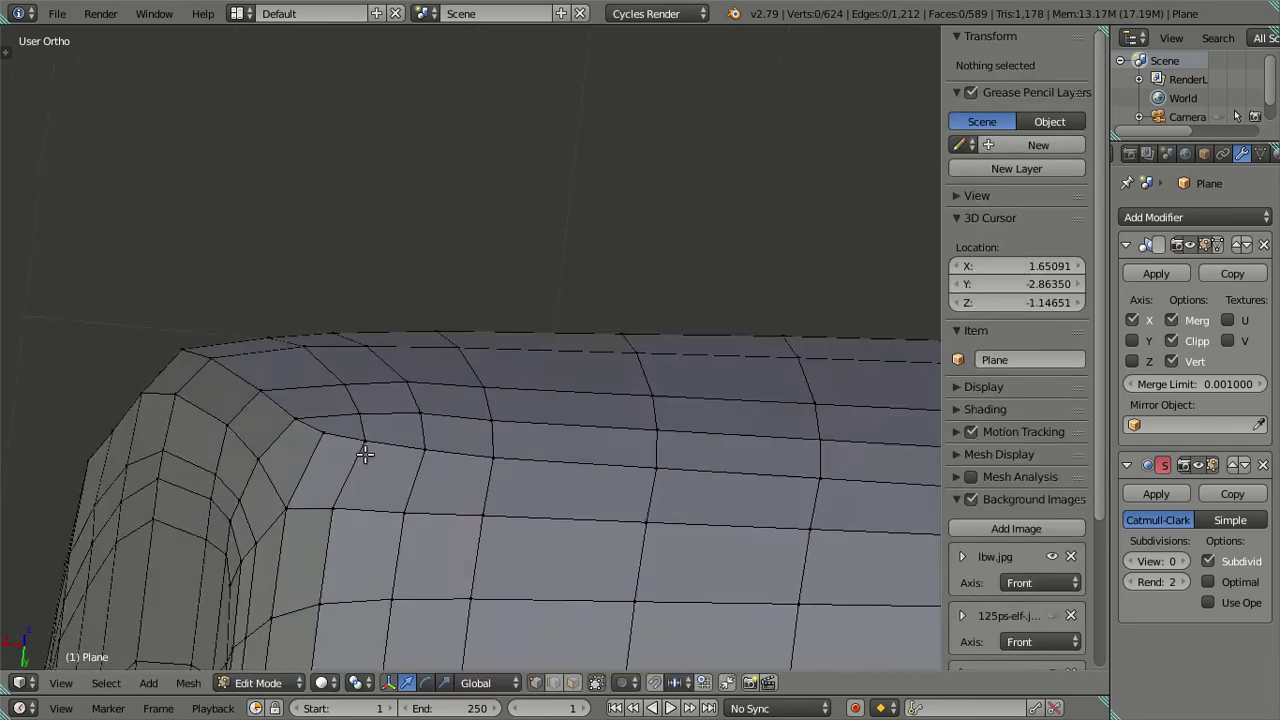
scroll(497, 500, up, 3)
scroll(497, 500, up, 3)
middle_drag(497, 500, 620, 506)
key(Tab)
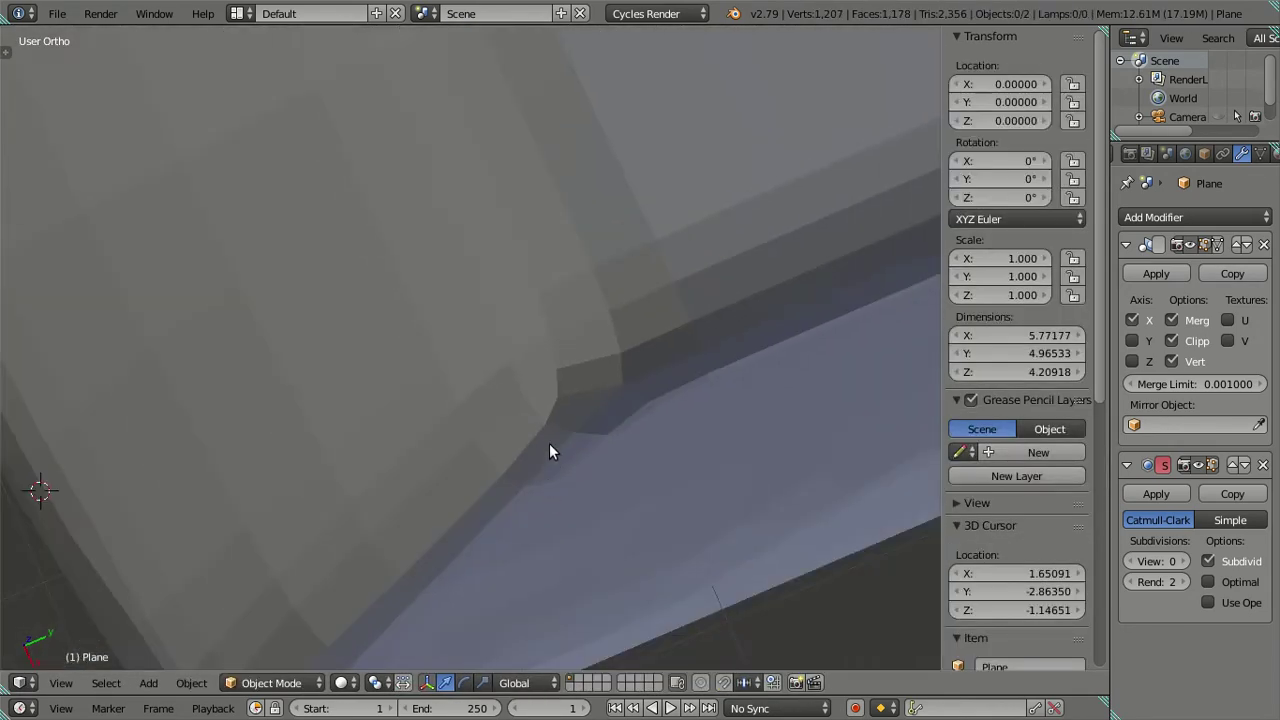
scroll(549, 443, down, 3)
mouse_move(533, 497)
middle_down()
mouse_move(357, 409)
mouse_move(314, 403)
mouse_move(407, 410)
mouse_move(443, 520)
mouse_move(491, 551)
mouse_move(600, 480)
mouse_move(654, 412)
mouse_move(557, 449)
mouse_move(609, 346)
mouse_move(559, 354)
mouse_move(491, 397)
mouse_move(451, 531)
mouse_move(484, 514)
mouse_move(586, 523)
mouse_move(606, 491)
mouse_move(634, 491)
mouse_move(514, 500)
middle_up()
scroll(451, 531, down, 3)
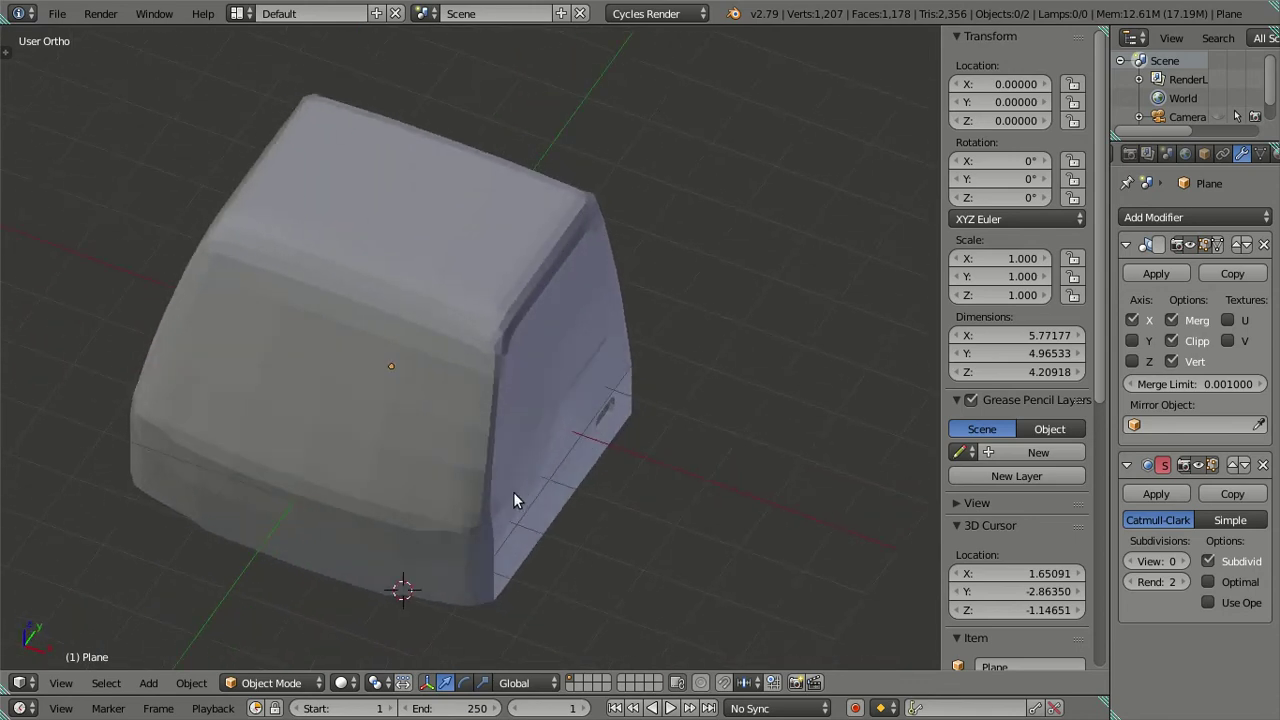
click(153, 12)
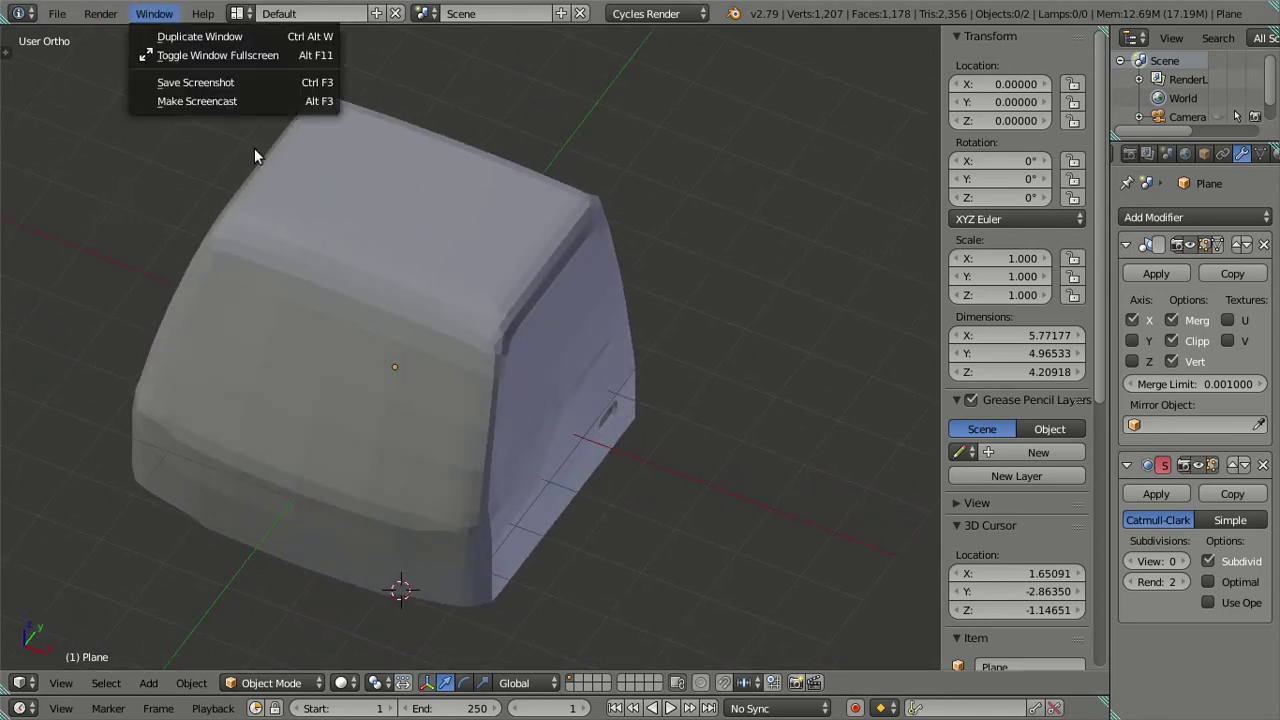
scroll(463, 351, down, 3)
scroll(543, 321, down, 3)
key(KP_1)
scroll(665, 375, up, 3)
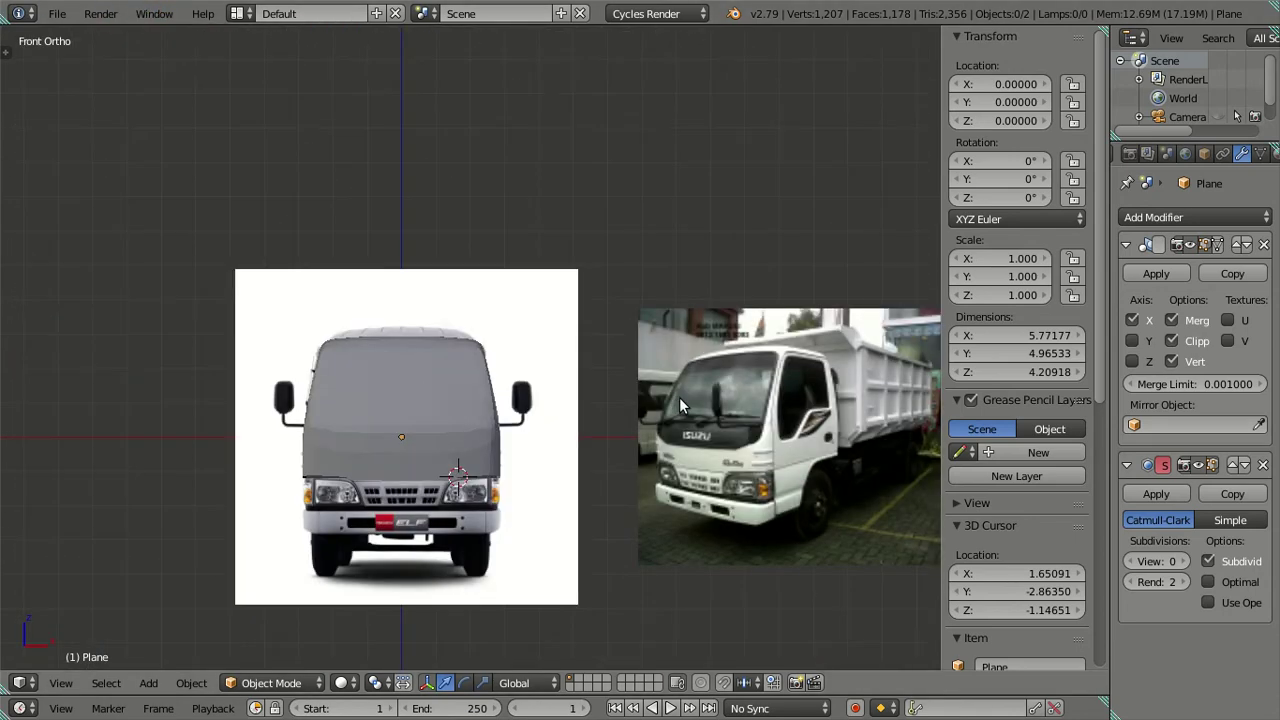
scroll(500, 380, up, 2)
scroll(320, 400, up, 3)
scroll(270, 425, up, 2)
shift+middle_drag(252, 413, 484, 270)
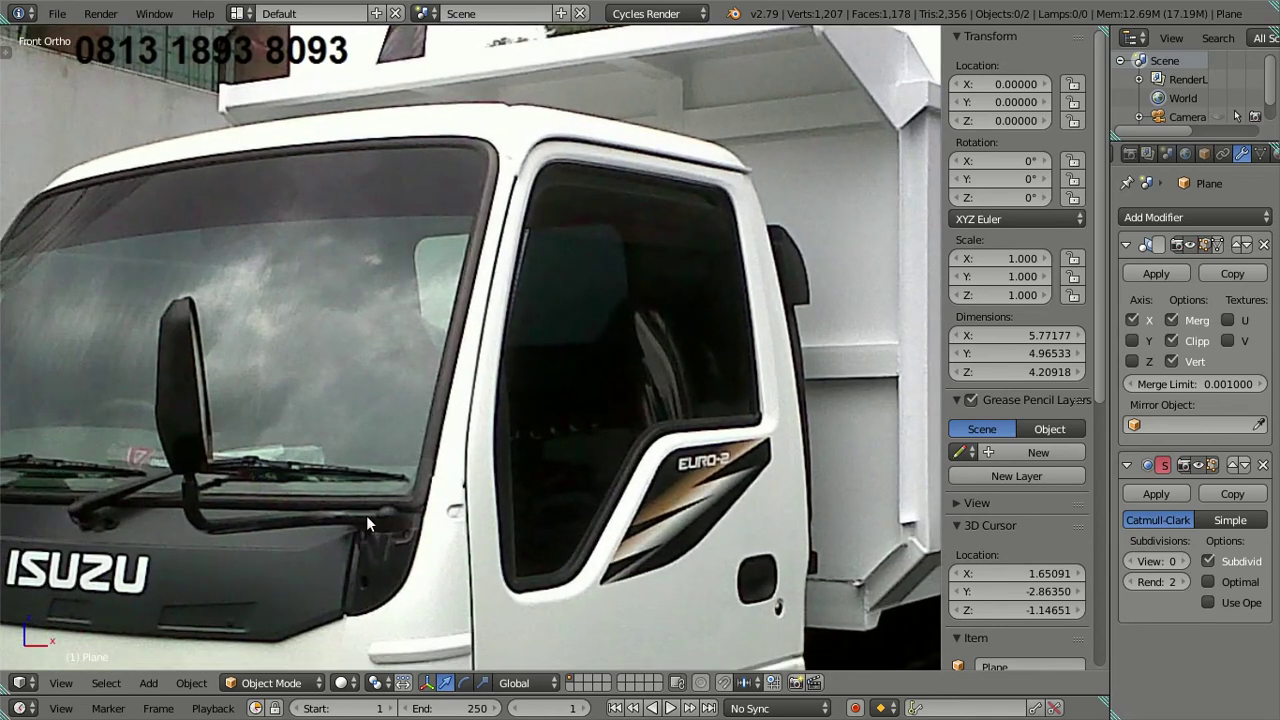
shift+middle_drag(366, 515, 544, 392)
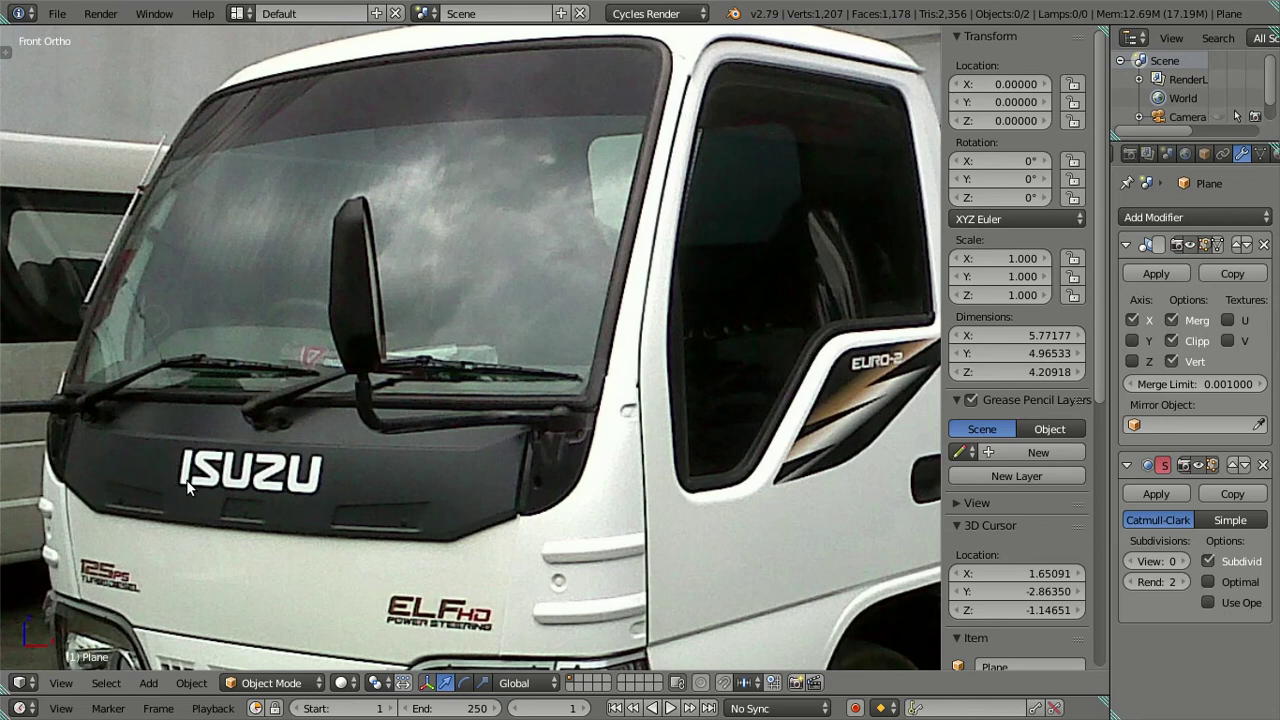
scroll(298, 303, down, 3)
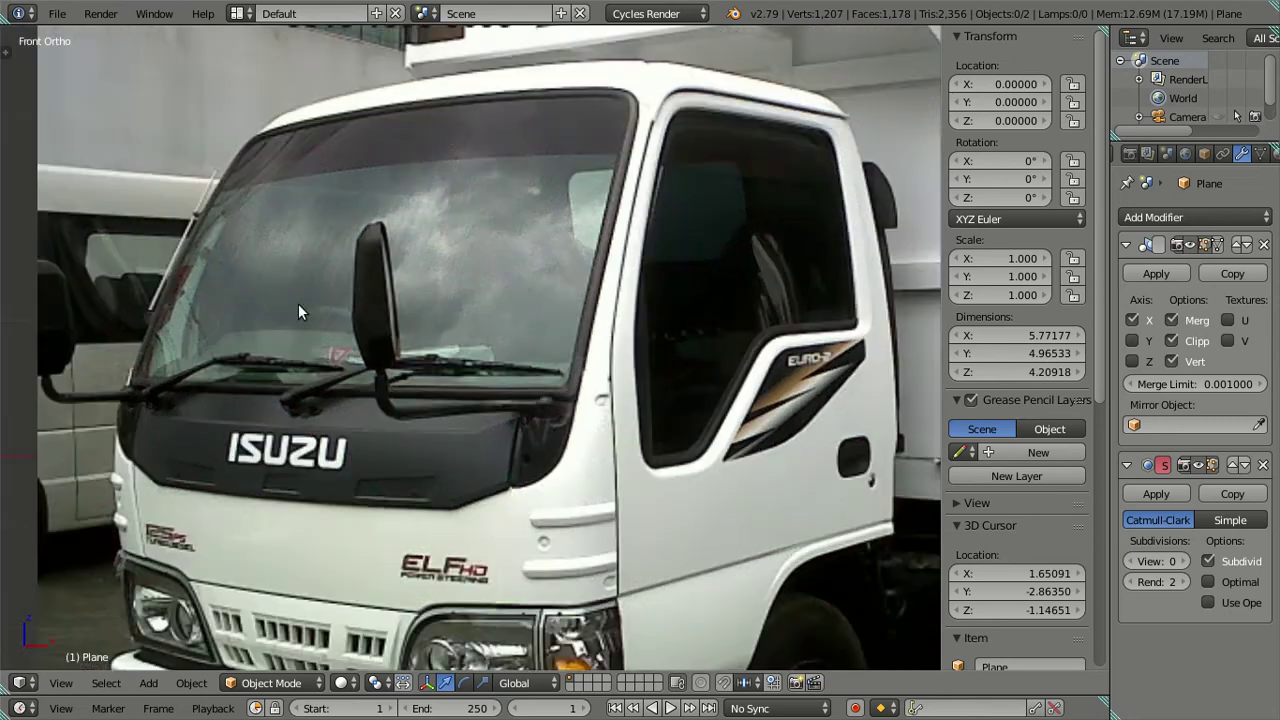
scroll(124, 393, down, 3)
shift+middle_drag(124, 393, 352, 371)
scroll(533, 366, up, 4)
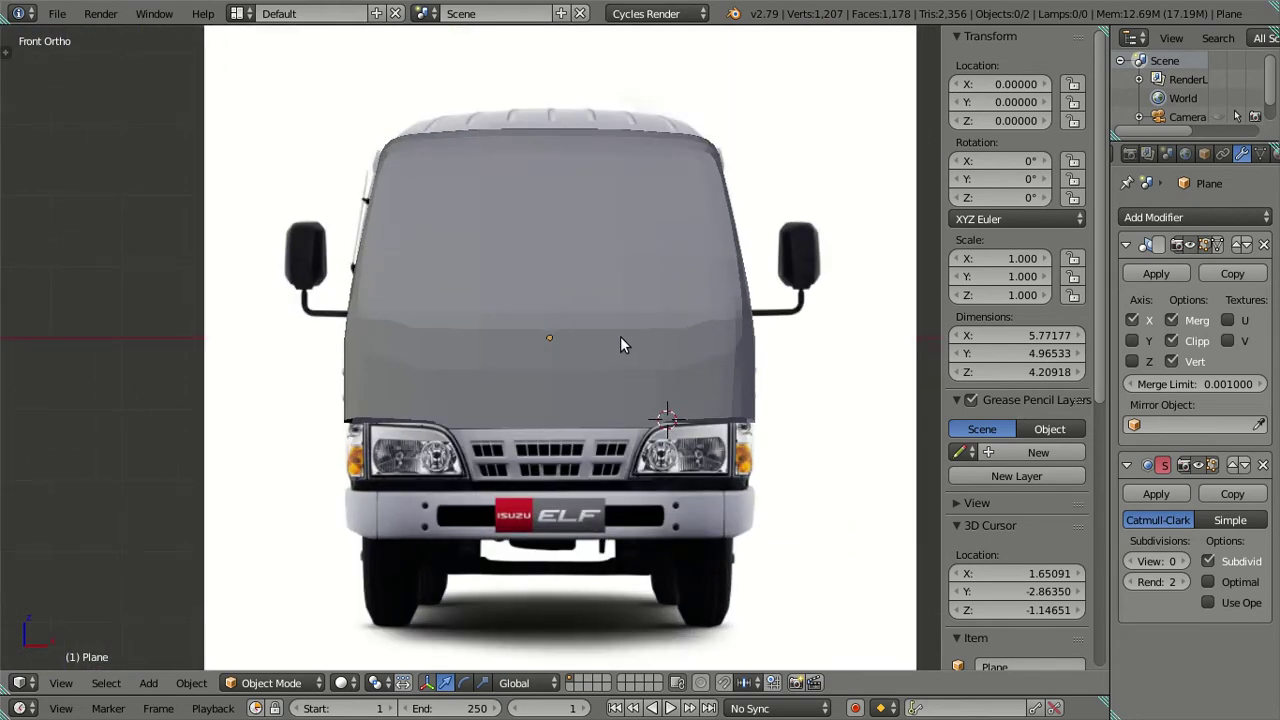
scroll(620, 345, up, 2)
mouse_move(651, 334)
middle_down()
mouse_move(486, 414)
mouse_move(474, 531)
middle_up()
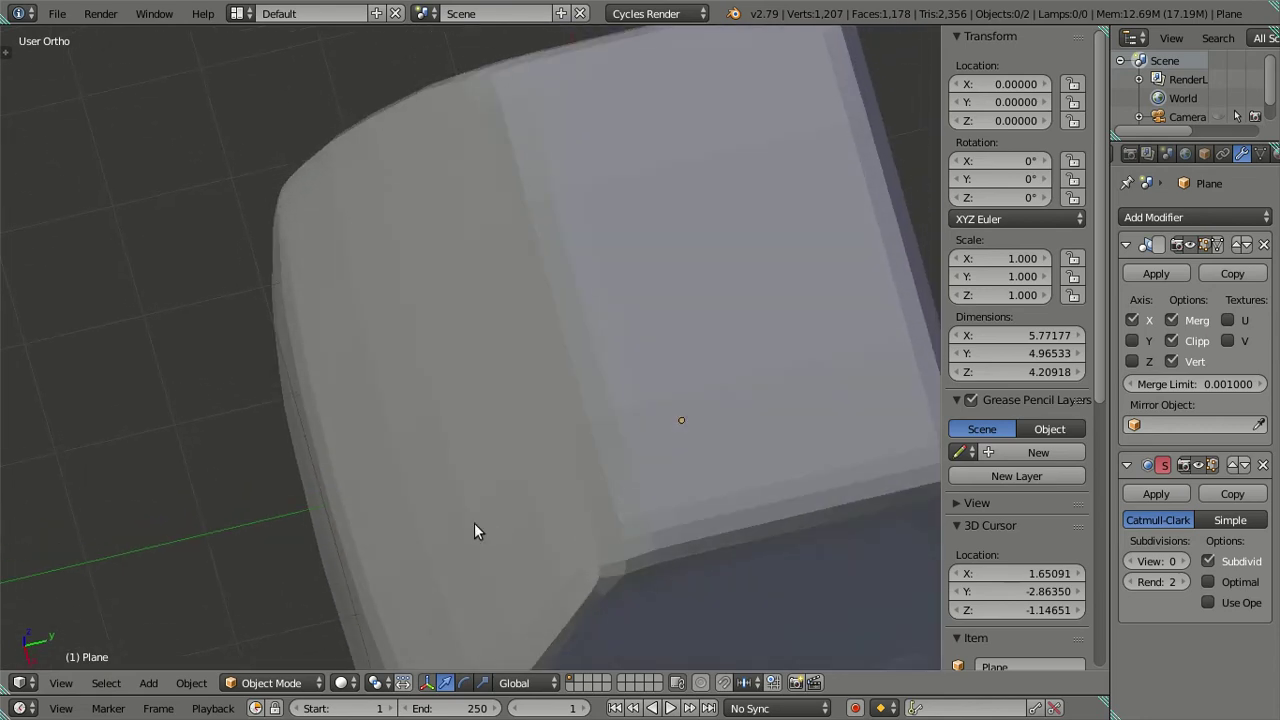
scroll(474, 525, down, 3)
Orbit in close around the cab, toggling edit mode to inspect its wireframe cage
middle_drag(464, 480, 406, 475)
key(Tab)
mouse_move(331, 463)
middle_down()
mouse_move(348, 388)
mouse_move(396, 473)
middle_up()
key(Tab)
scroll(400, 510, up, 5)
mouse_move(407, 544)
middle_down()
mouse_move(411, 443)
mouse_move(416, 482)
mouse_move(291, 430)
mouse_move(371, 408)
mouse_move(297, 406)
mouse_move(342, 383)
mouse_move(329, 320)
mouse_move(249, 257)
mouse_move(494, 357)
mouse_move(449, 365)
mouse_move(380, 417)
mouse_move(359, 381)
middle_up()
key(Tab)
Select the four vertices of the roof corner face and shift it slightly along Y
right_click(332, 346)
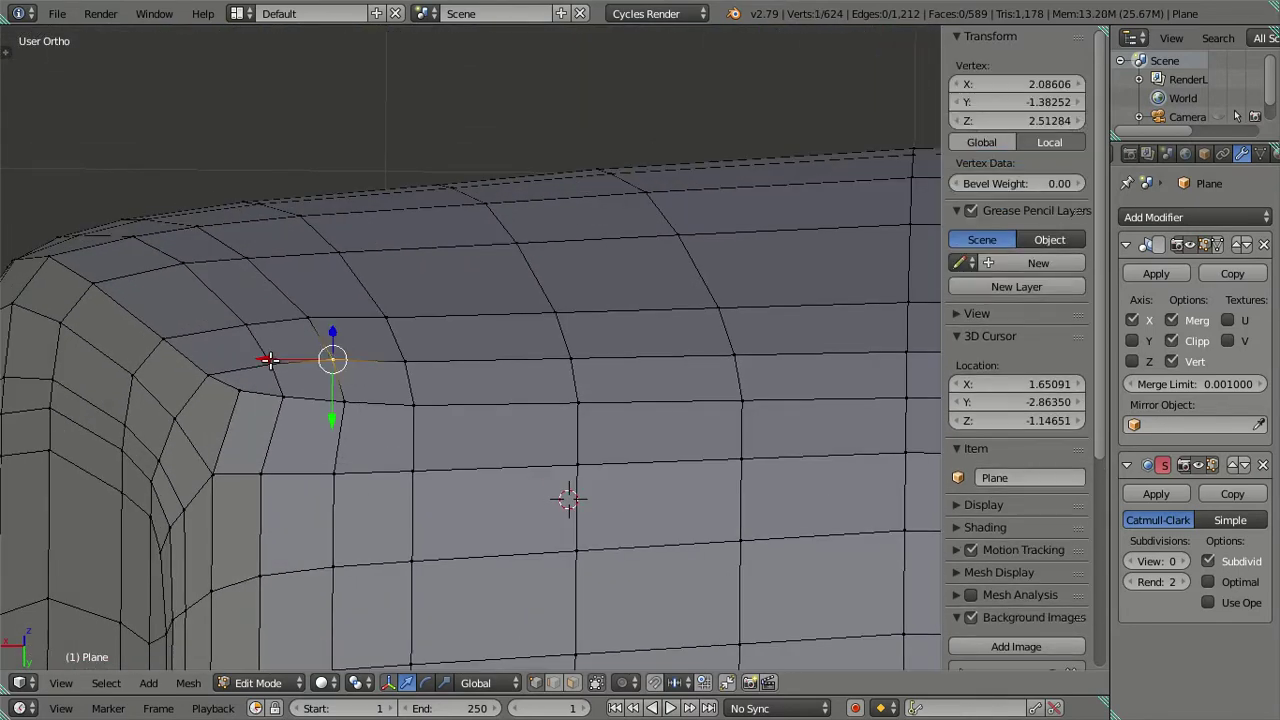
shift+right_click(272, 364)
shift+right_click(249, 326)
shift+right_click(293, 318)
drag(286, 398, 287, 398)
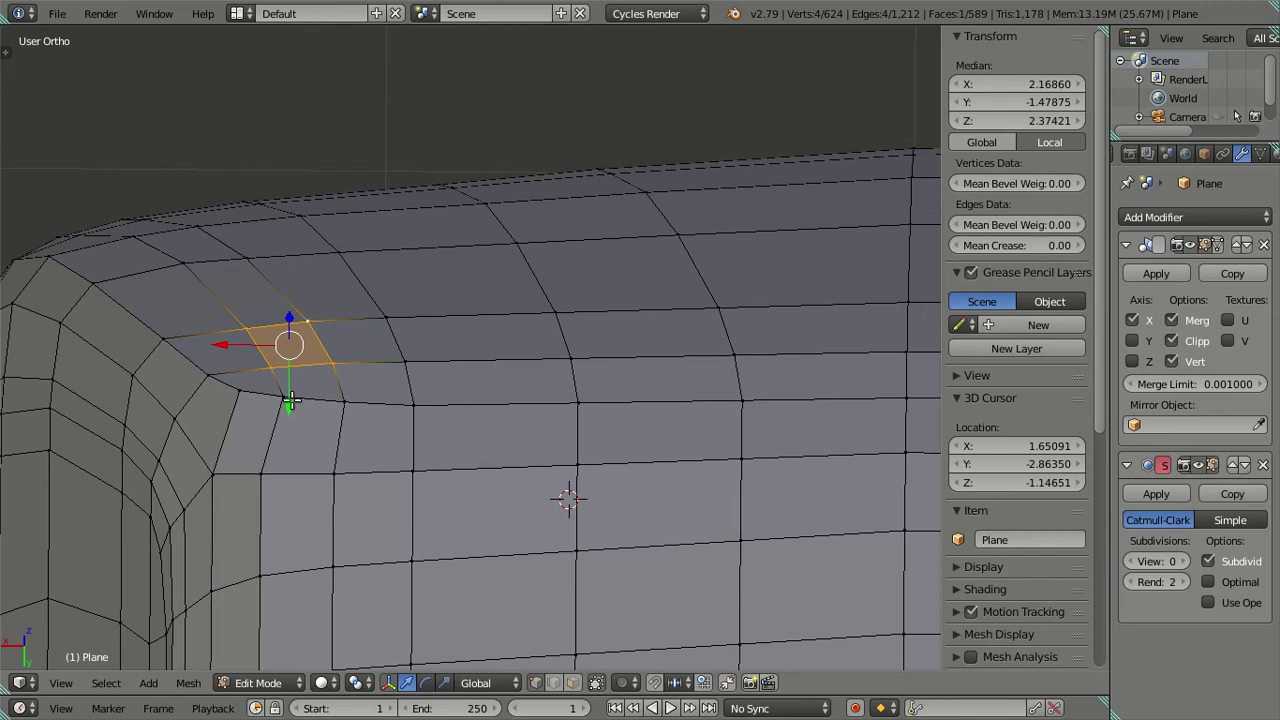
Nudge a vertex on the curved top edge slightly along Y; a second vertex's Y move is cancelled
right_click(329, 363)
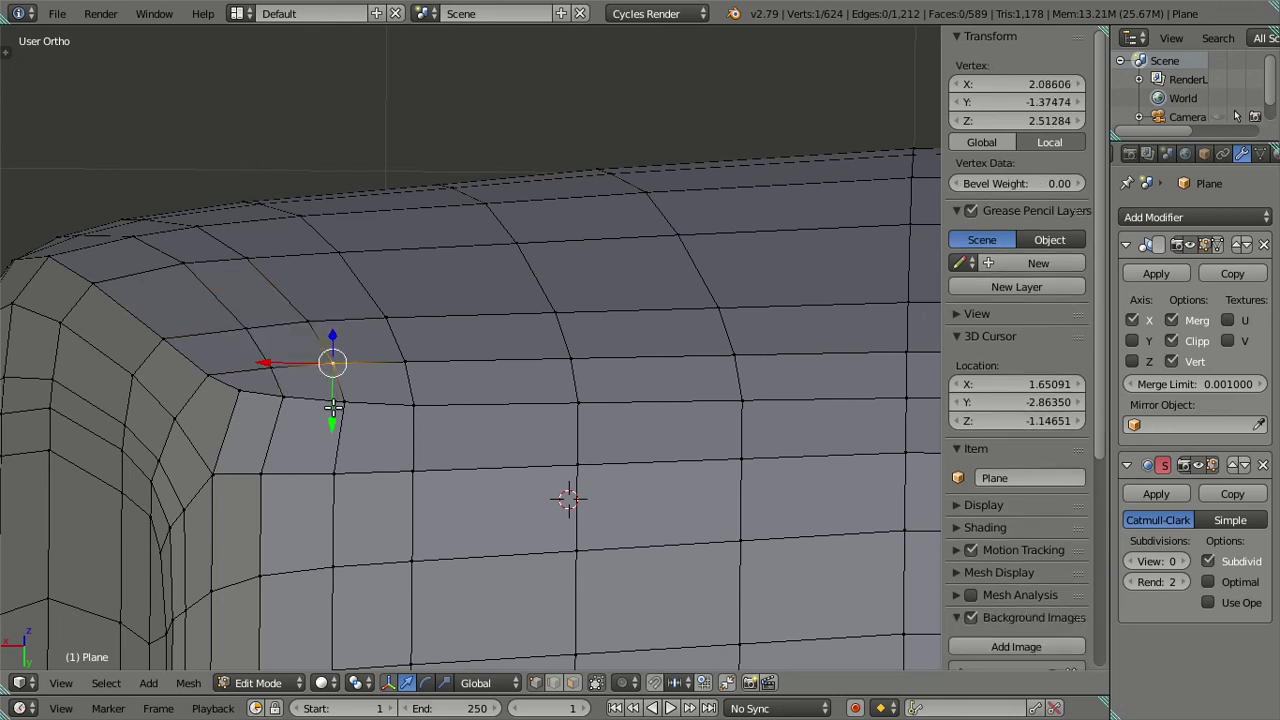
drag(333, 407, 331, 397)
key(a)
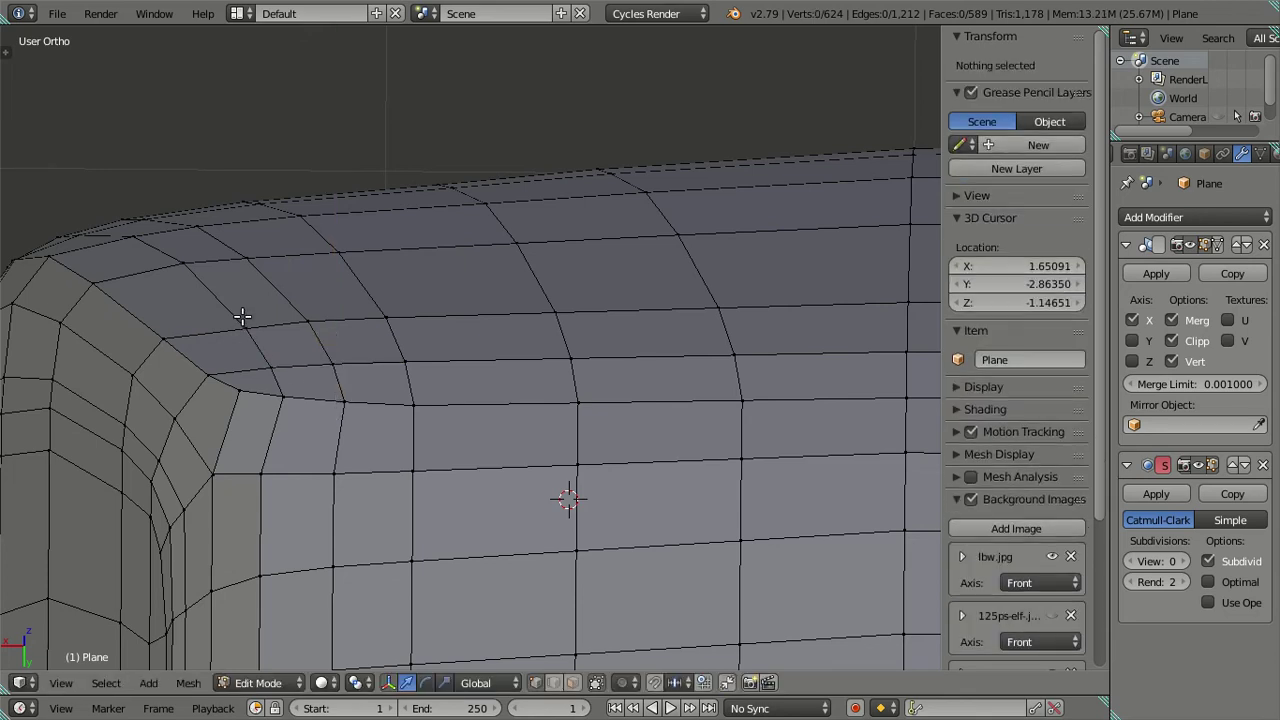
middle_drag(240, 314, 249, 323)
right_click(200, 275)
middle_drag(200, 275, 637, 362)
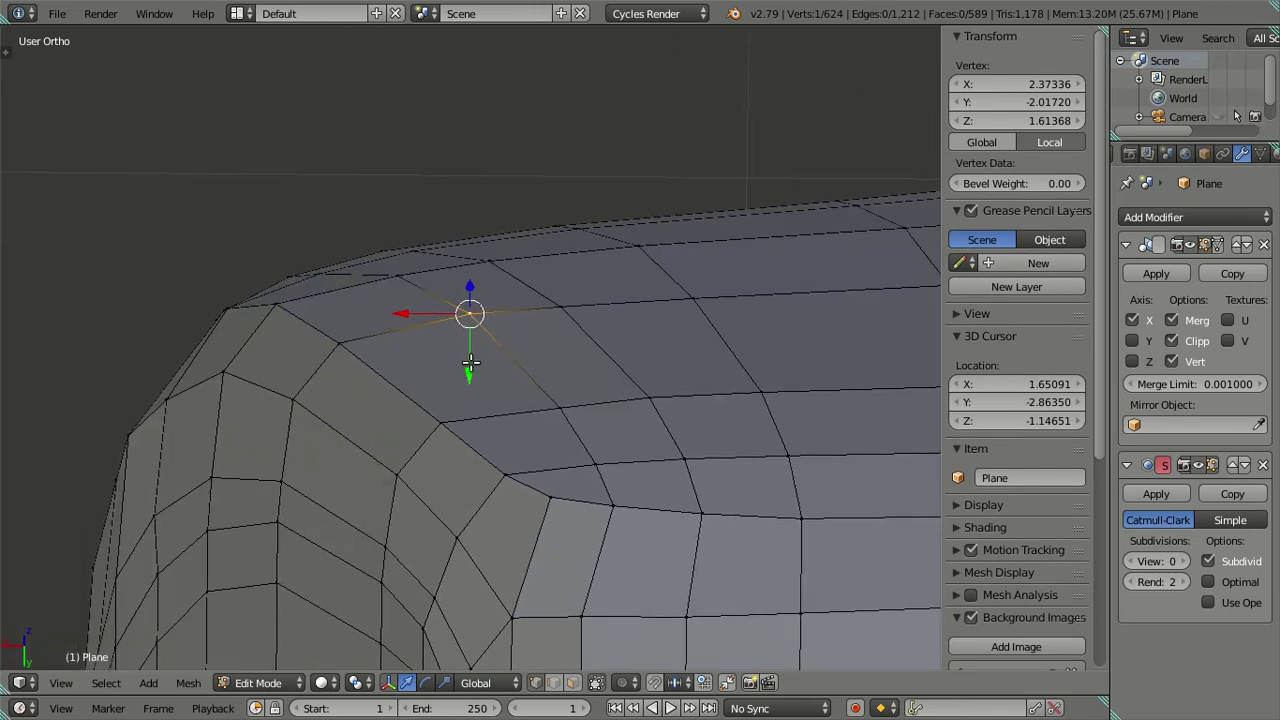
key(g)
key(y)
right_click(434, 337)
scroll(400, 297, down, 3)
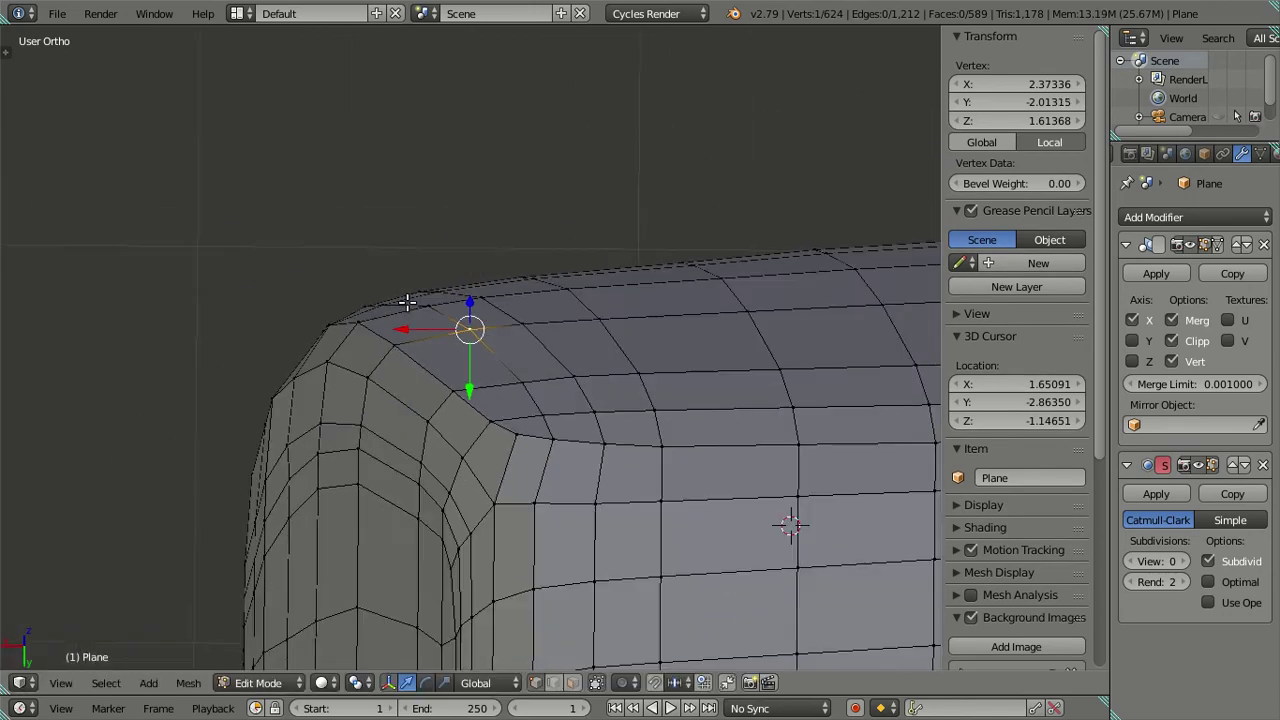
key(a)
Preview the smoothed front corner close up in Object Mode
mouse_move(408, 313)
middle_down()
mouse_move(551, 214)
mouse_move(717, 351)
mouse_move(642, 260)
mouse_move(660, 358)
mouse_move(686, 291)
mouse_move(643, 243)
mouse_move(623, 163)
mouse_move(750, 150)
mouse_move(811, 160)
mouse_move(754, 171)
mouse_move(623, 240)
mouse_move(472, 208)
middle_up()
key(Tab)
scroll(660, 358, down, 3)
scroll(686, 291, down, 2)
scroll(472, 208, up, 3)
scroll(488, 300, up, 1)
scroll(491, 334, up, 1)
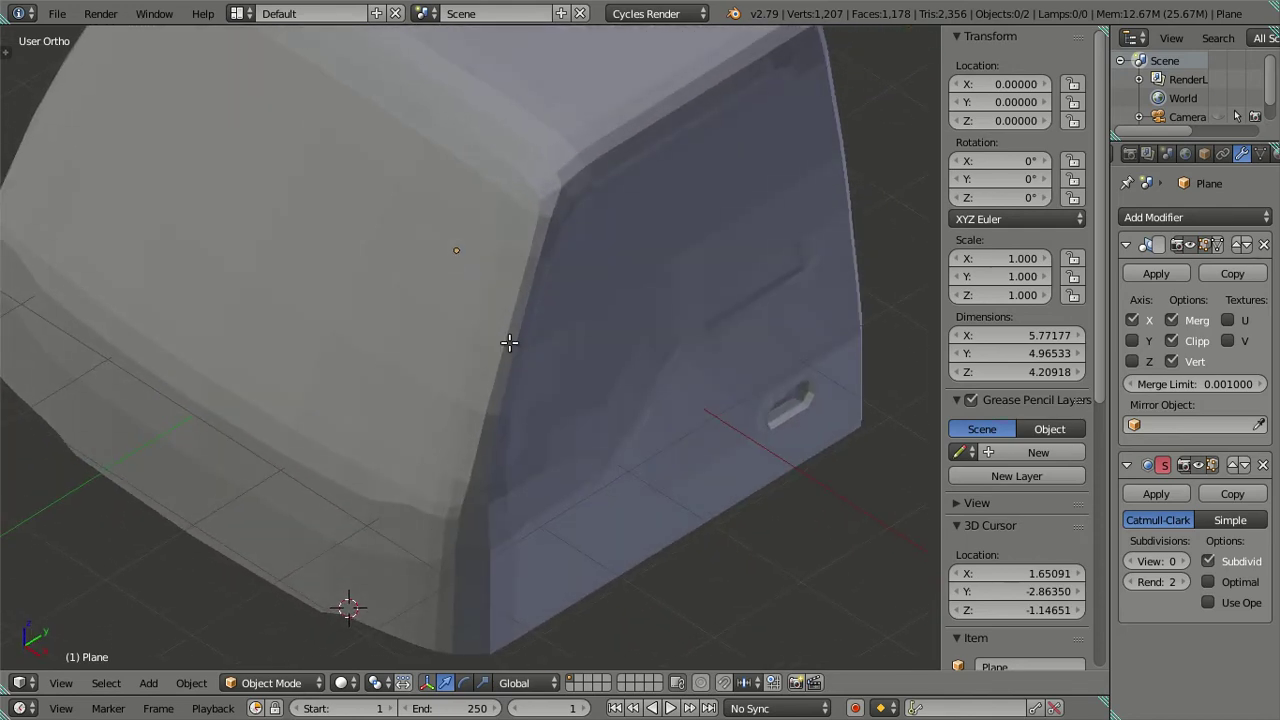
Back in edit mode, check a vertex and a narrow face on the corner strip
key(Tab)
right_click(537, 309)
key(a)
right_click(538, 304)
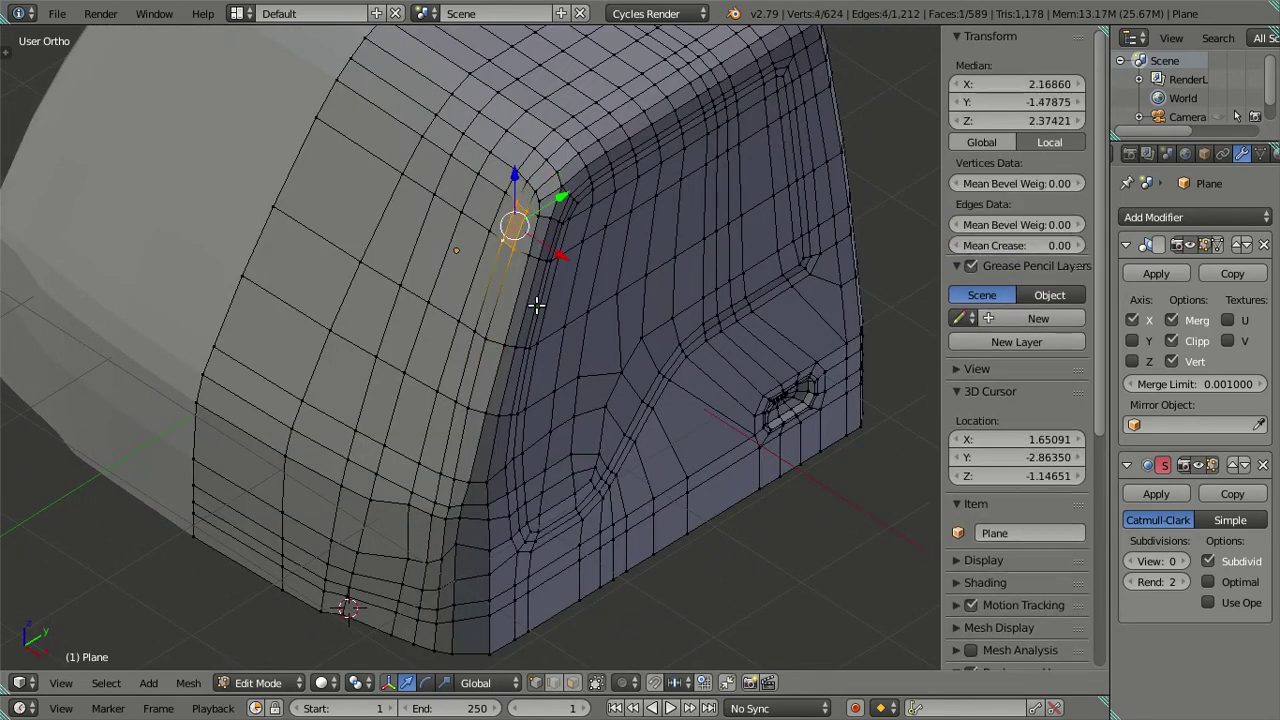
key(a)
Orbit out to review the whole smoothed cab in Object Mode
key(Tab)
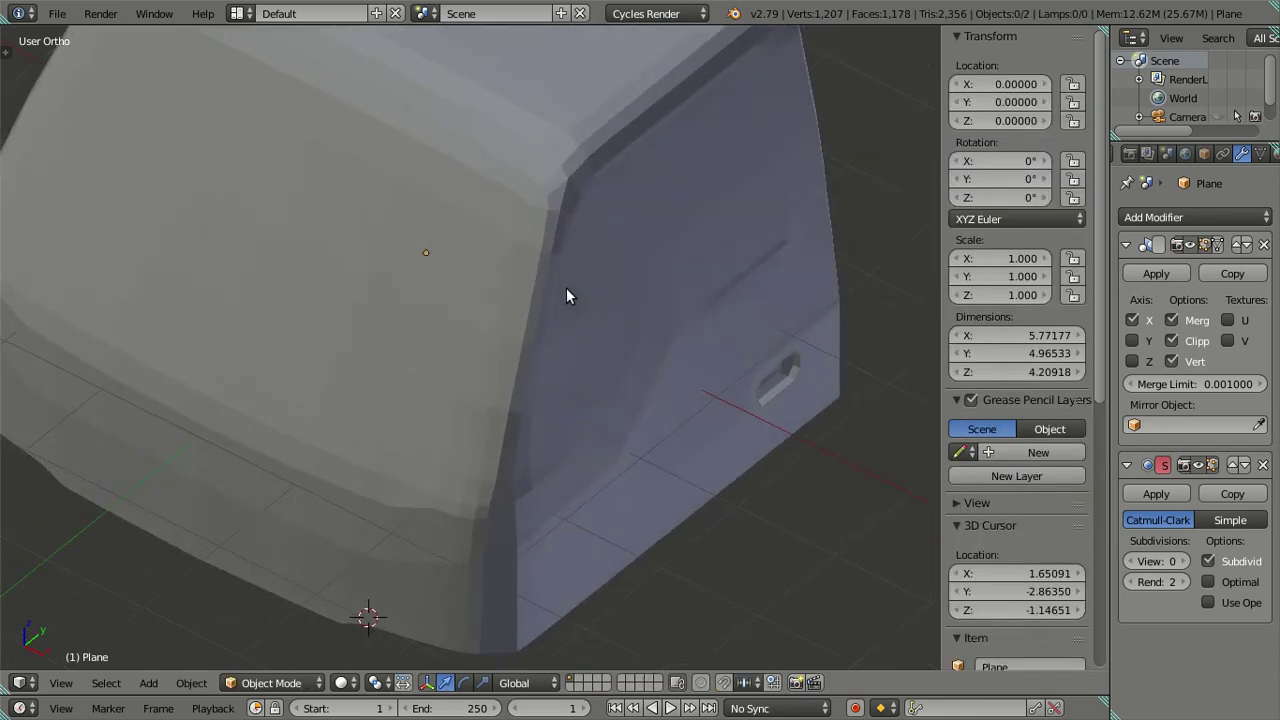
scroll(590, 280, up, 2)
scroll(660, 258, up, 2)
scroll(700, 246, down, 2)
middle_drag(725, 181, 521, 154)
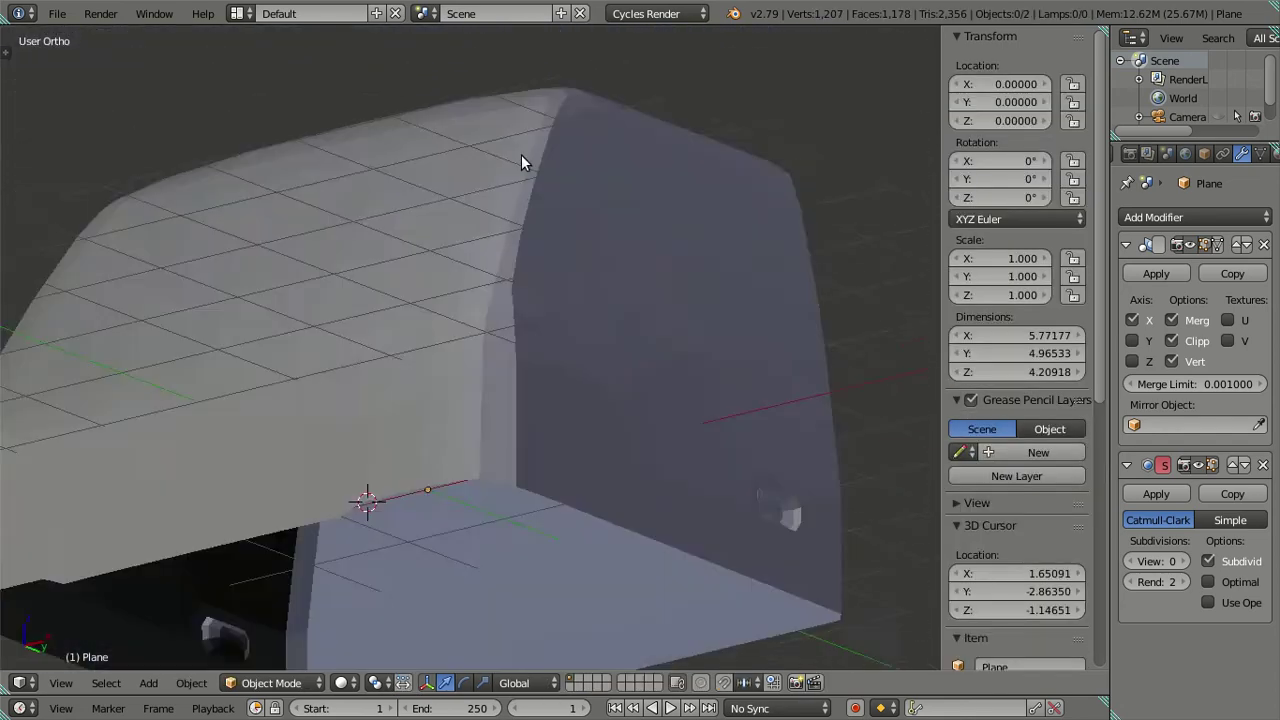
scroll(440, 189, down, 3)
mouse_move(440, 189)
middle_down()
mouse_move(342, 315)
mouse_move(394, 251)
mouse_move(486, 277)
middle_up()
scroll(520, 340, up, 2)
Compare the edit cage with X-ray against the front reference image in front view
key(KP_1)
scroll(550, 393, up, 2)
key(Tab)
scroll(500, 450, up, 2)
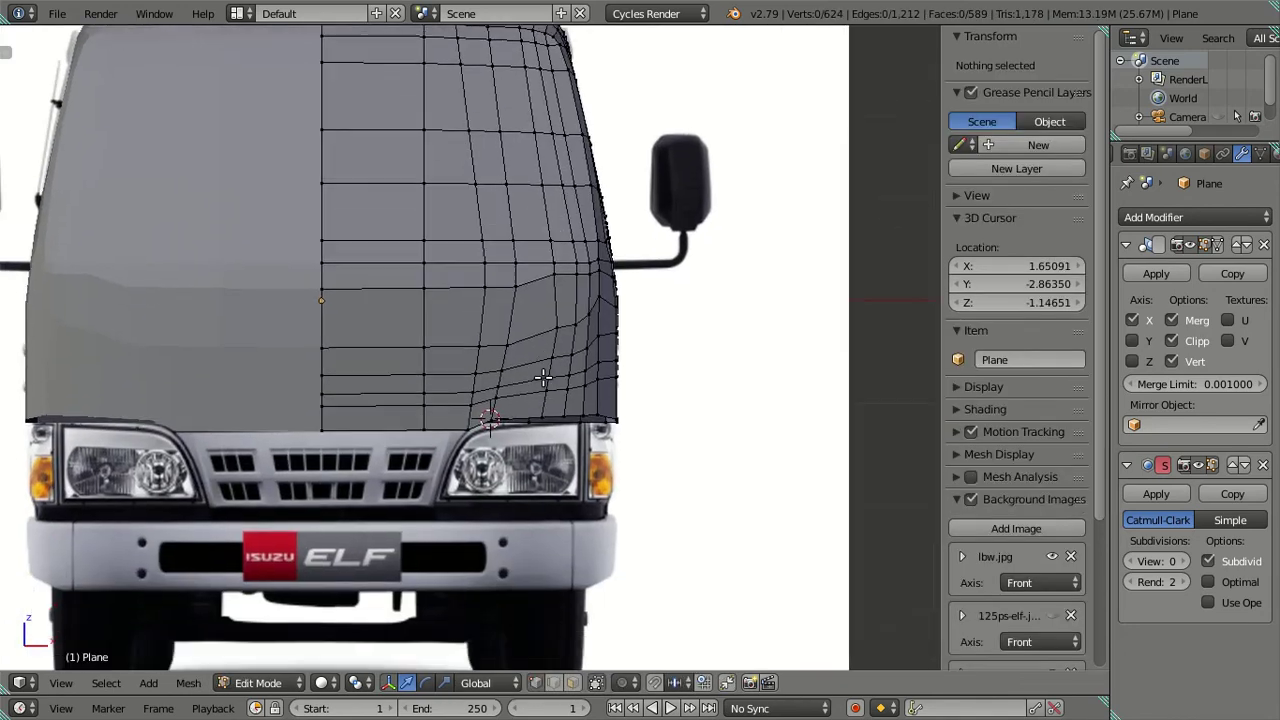
scroll(420, 560, up, 2)
key(z)
mouse_move(427, 540)
shift+middle_down()
mouse_move(583, 410)
mouse_move(457, 380)
mouse_move(575, 352)
shift+middle_up()
scroll(582, 395, up, 2)
scroll(640, 389, down, 4)
key(ctrl+Tab)
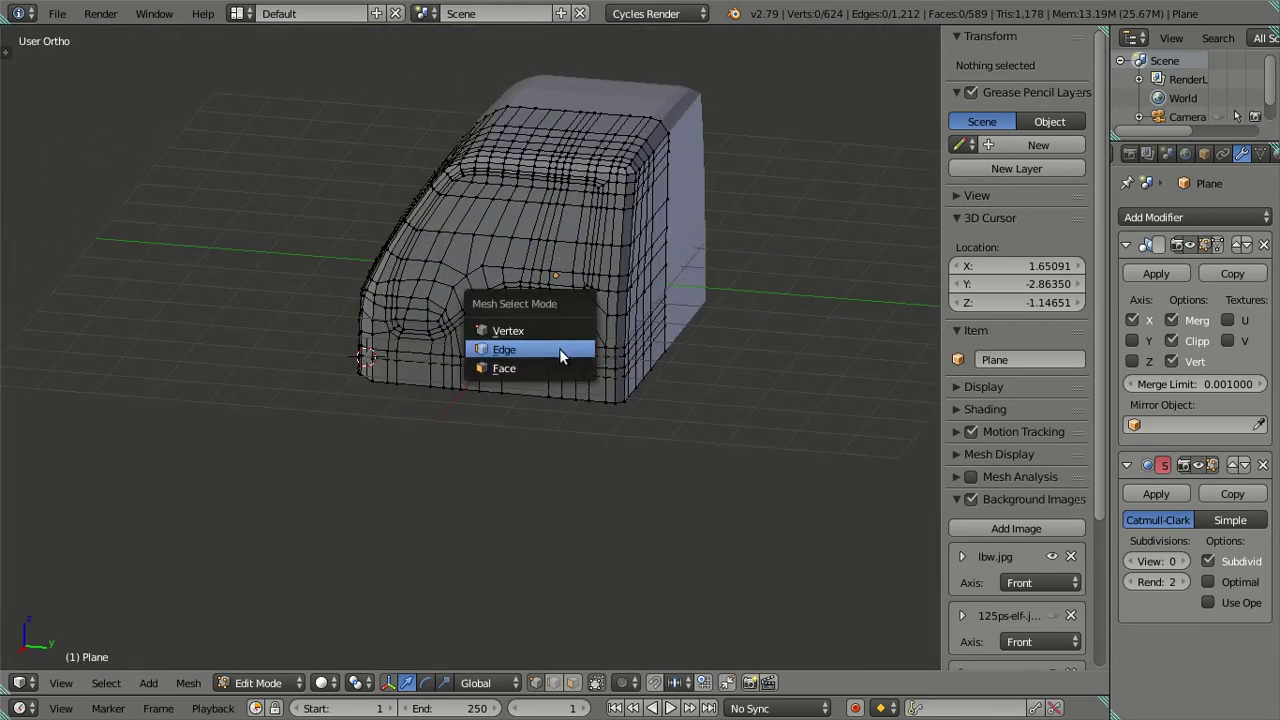
In face select mode, pick the bevel face loop up the front corner and remove it
click(555, 368)
scroll(423, 443, up, 4)
scroll(318, 442, up, 2)
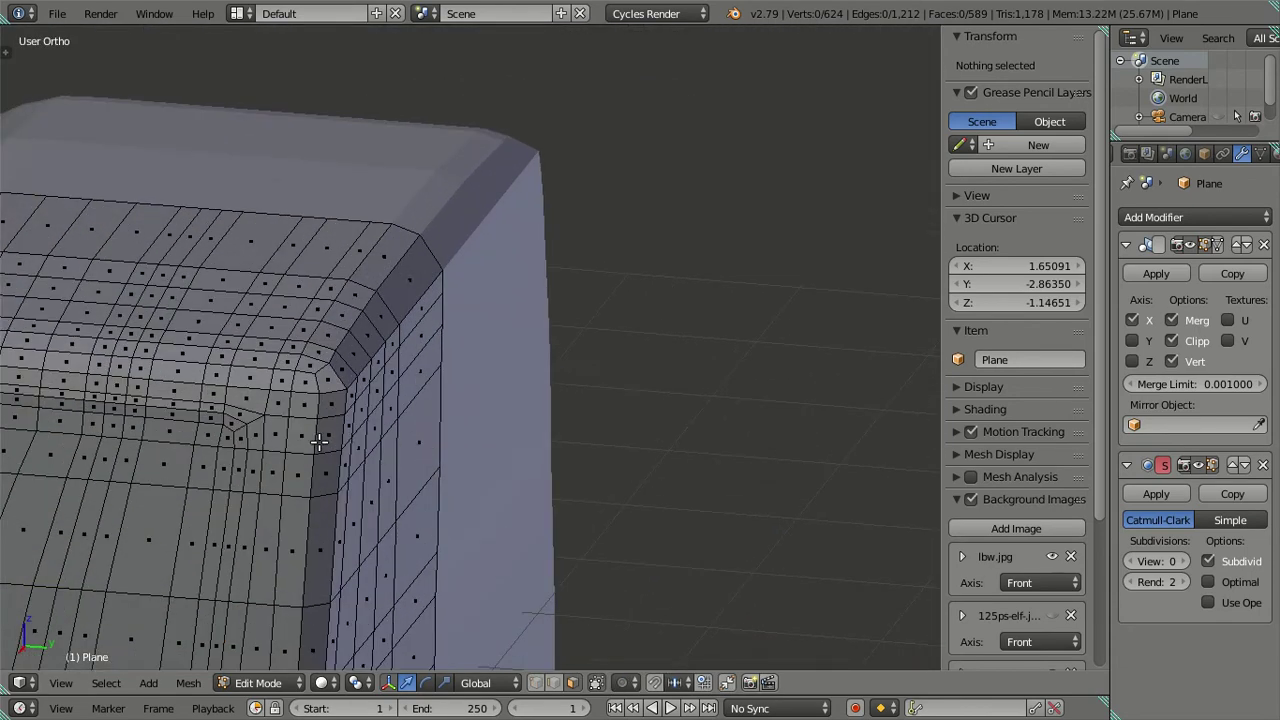
alt+click(328, 444)
key(a)
alt+click(330, 430)
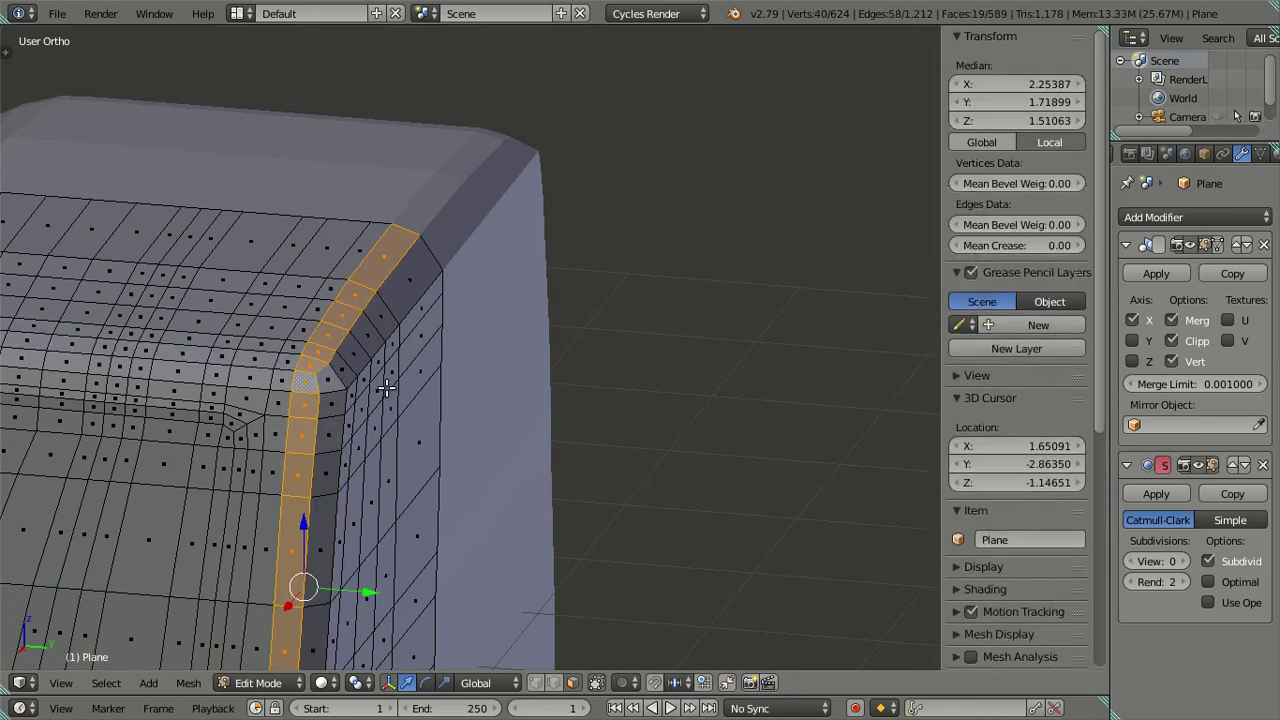
middle_drag(330, 430, 386, 398)
scroll(386, 398, down, 2)
key(h)
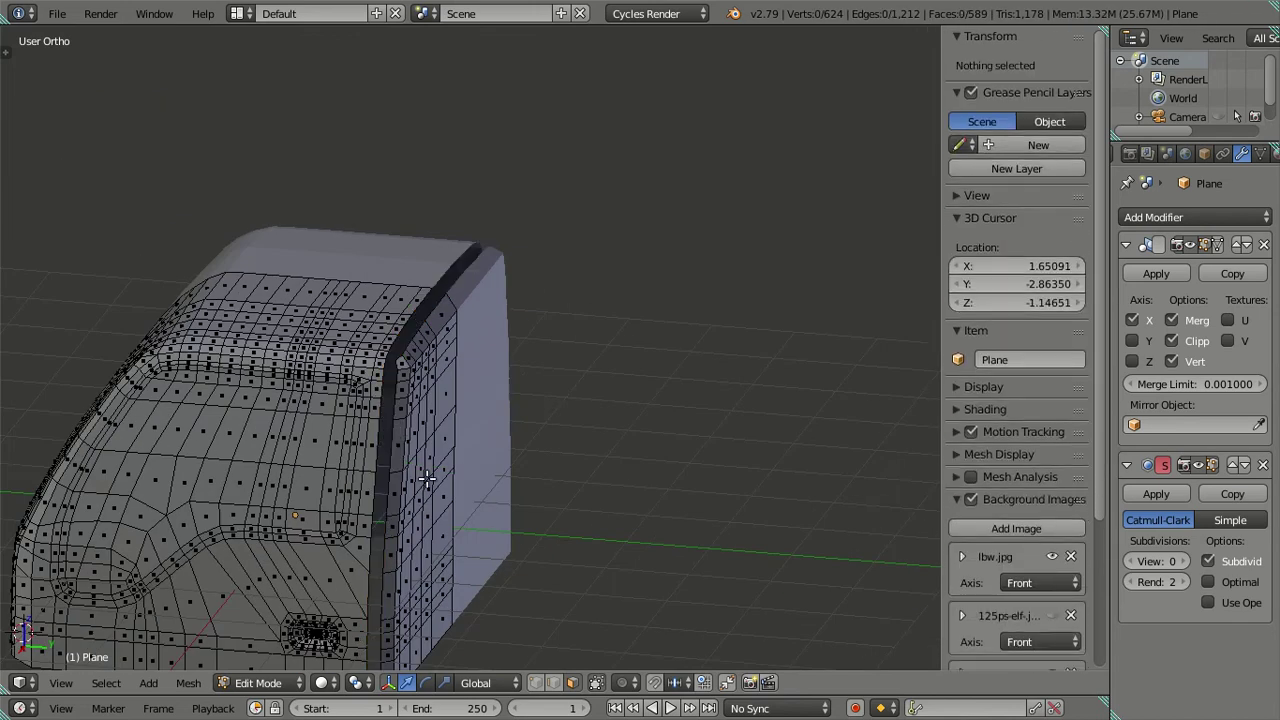
Select one face on the cab side and remove it
key(k)
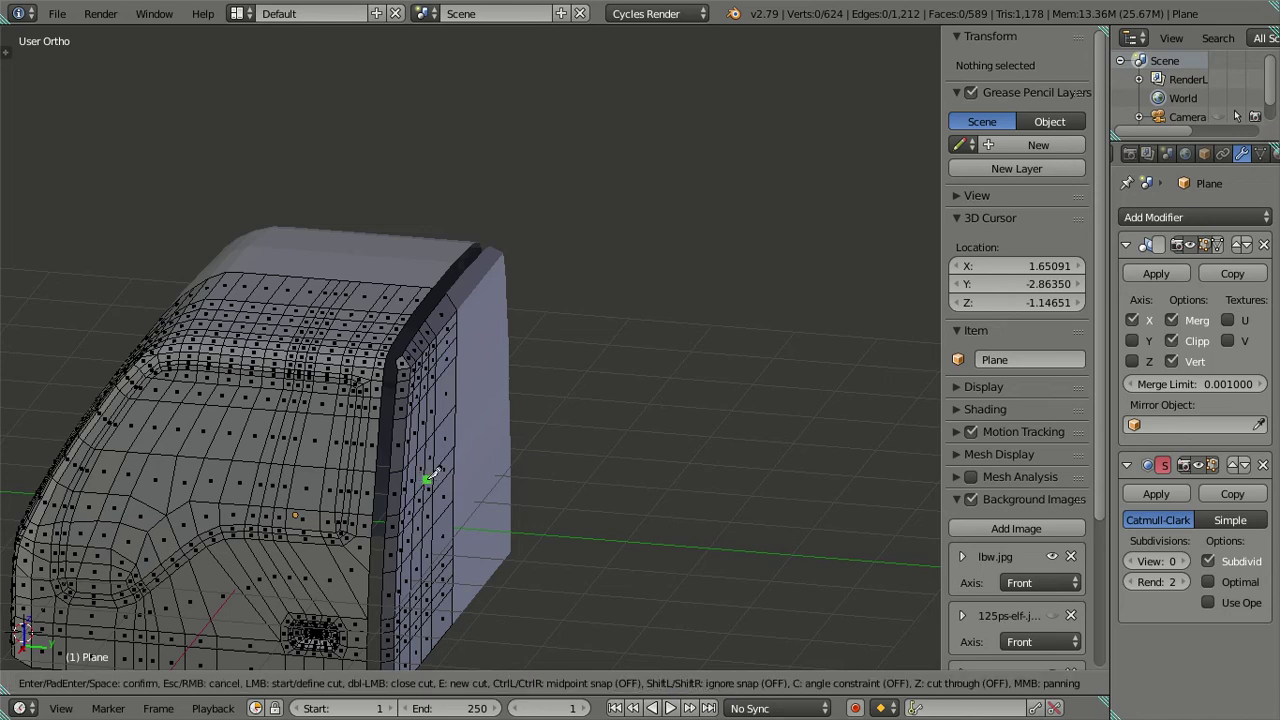
key(Escape)
right_click(437, 500)
middle_drag(437, 500, 454, 416)
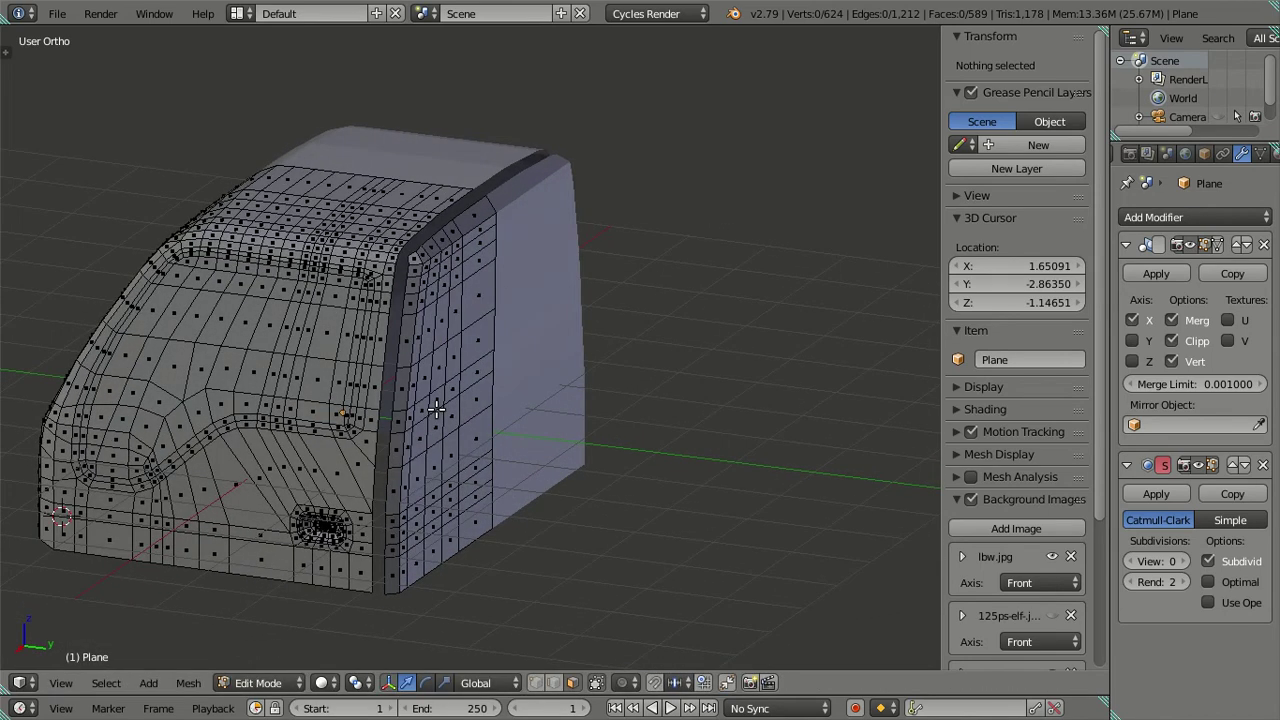
key(h)
Turn the view to the handle recess, select its surrounding face loop and invert the selection
scroll(360, 509, up, 2)
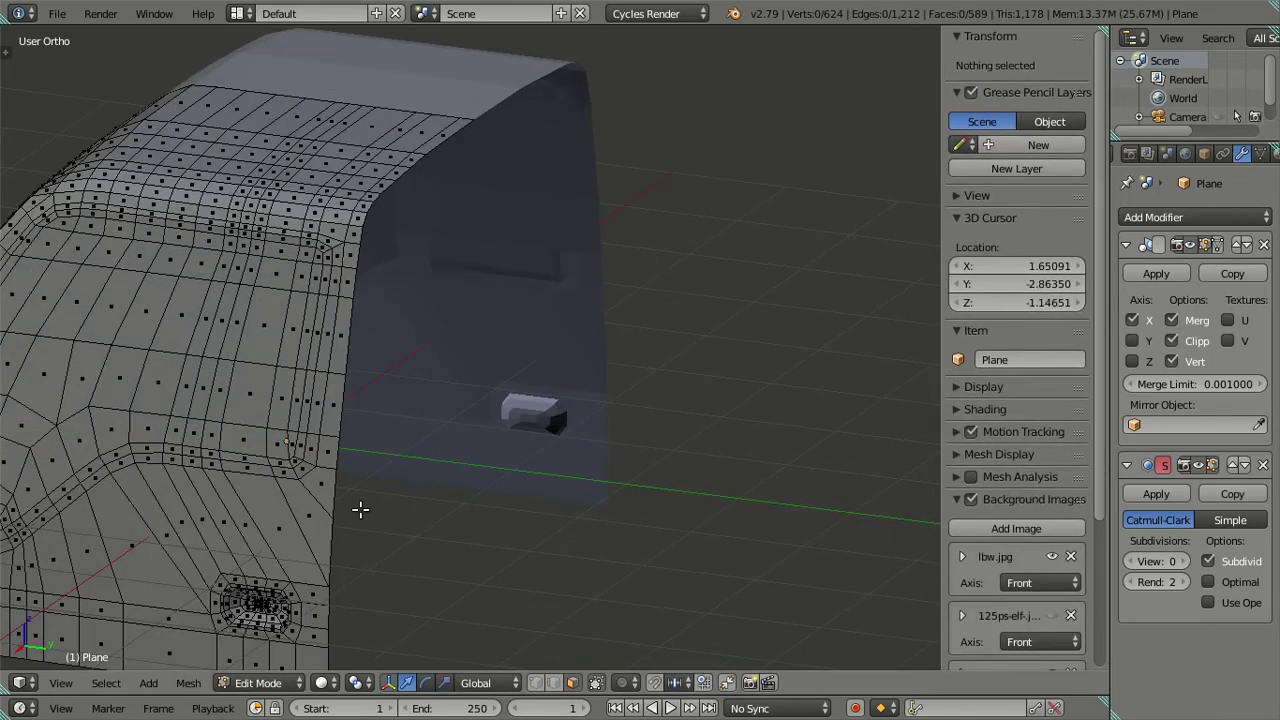
scroll(330, 480, up, 2)
scroll(315, 452, up, 2)
middle_drag(315, 452, 345, 518)
mouse_move(246, 541)
middle_down()
mouse_move(300, 531)
mouse_move(509, 390)
middle_up()
scroll(257, 520, down, 3)
scroll(509, 390, up, 3)
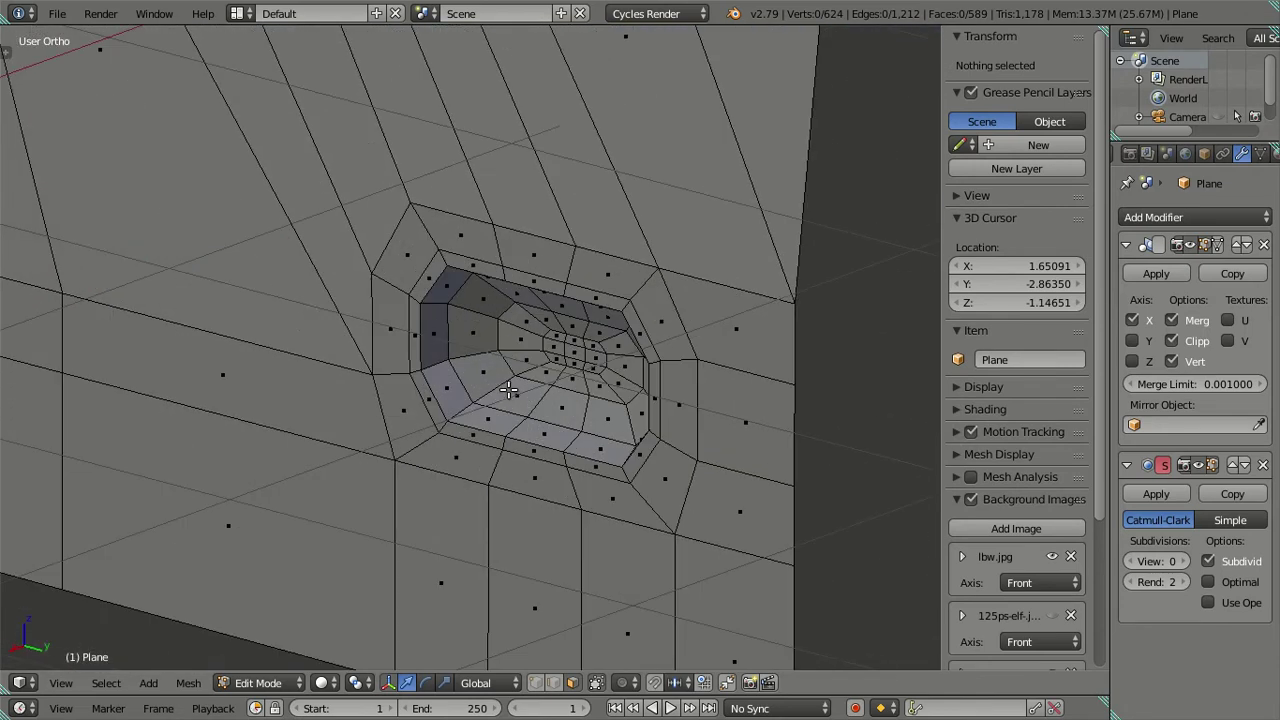
alt+right_click(462, 400)
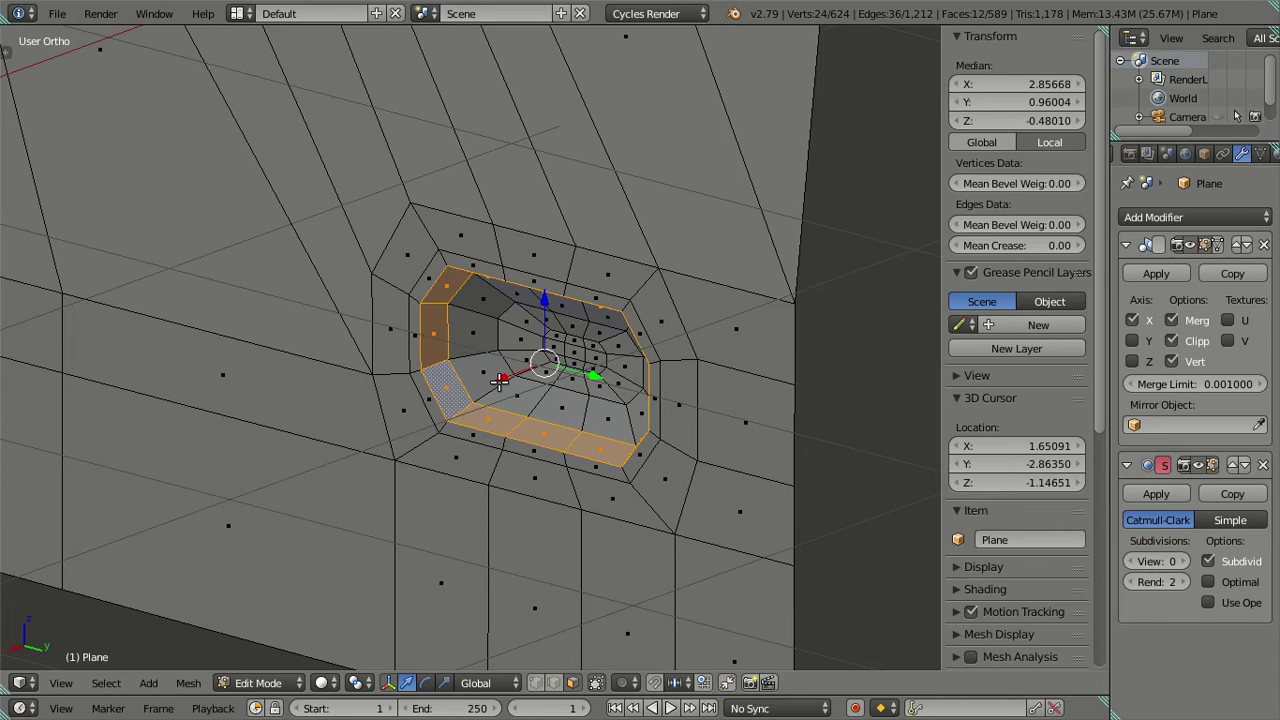
key(ctrl+i)
Reselect the faces around the recess, then clear the selection and return to front view
alt+right_click(476, 405)
right_click(511, 387)
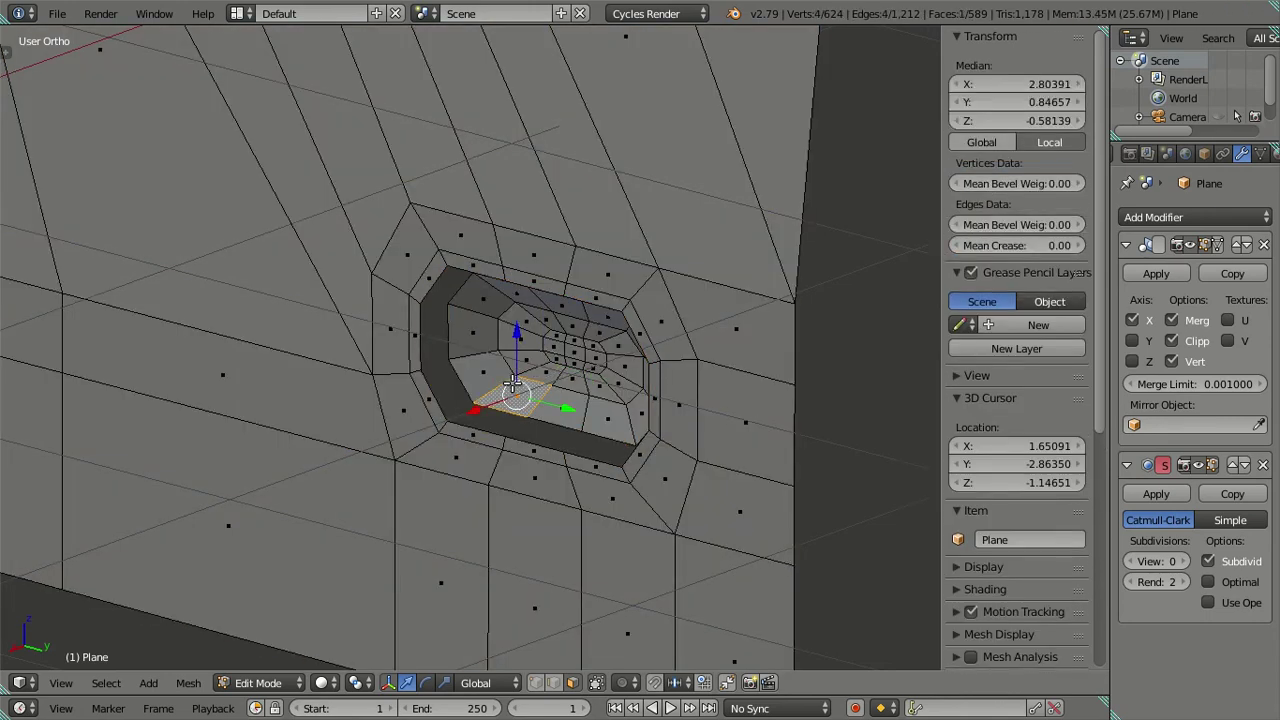
key(l)
key(a)
key(KP_1)
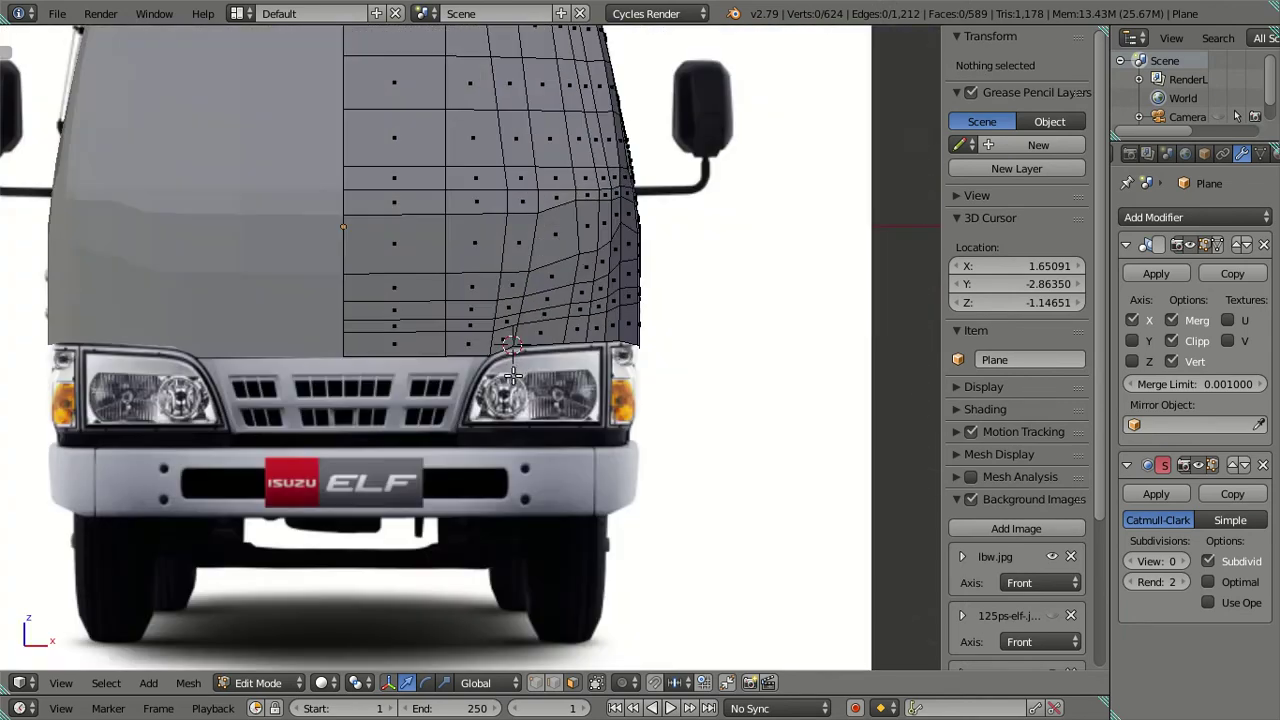
In wireframe, extrude the bottom front edge path to the headlight corner and move it down along Z
scroll(511, 375, up, 5)
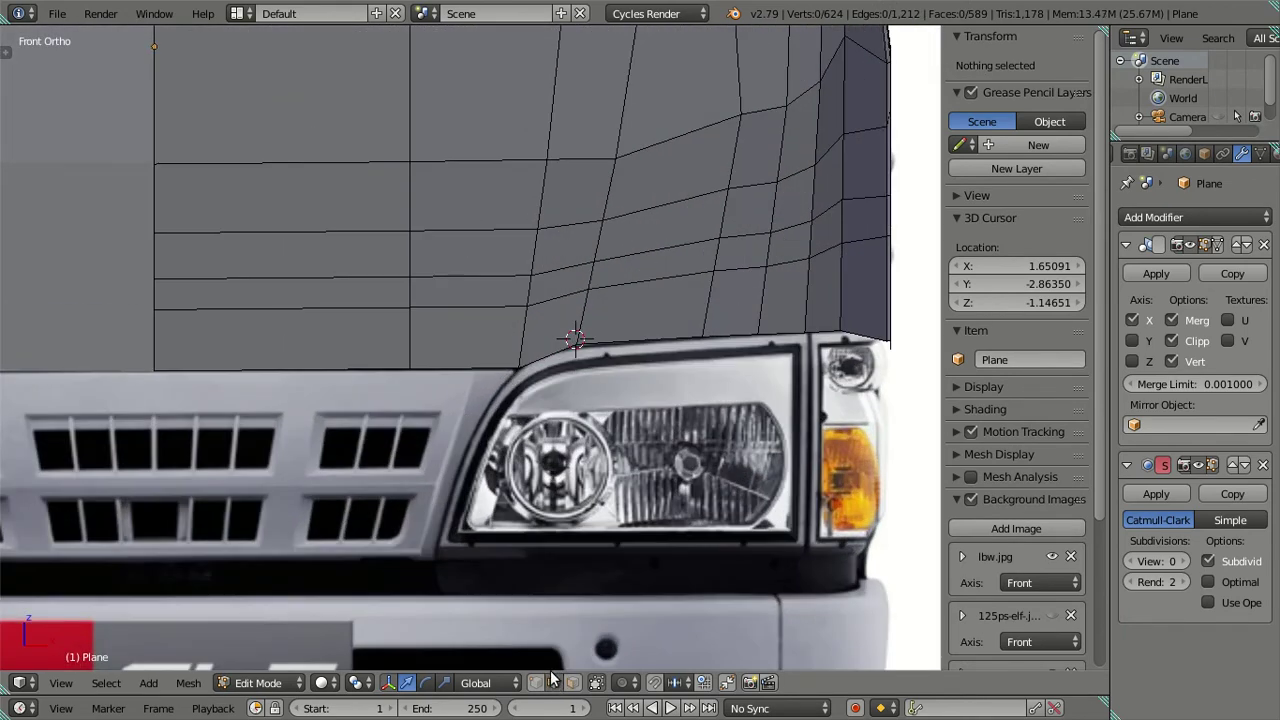
key(z)
right_click(519, 370)
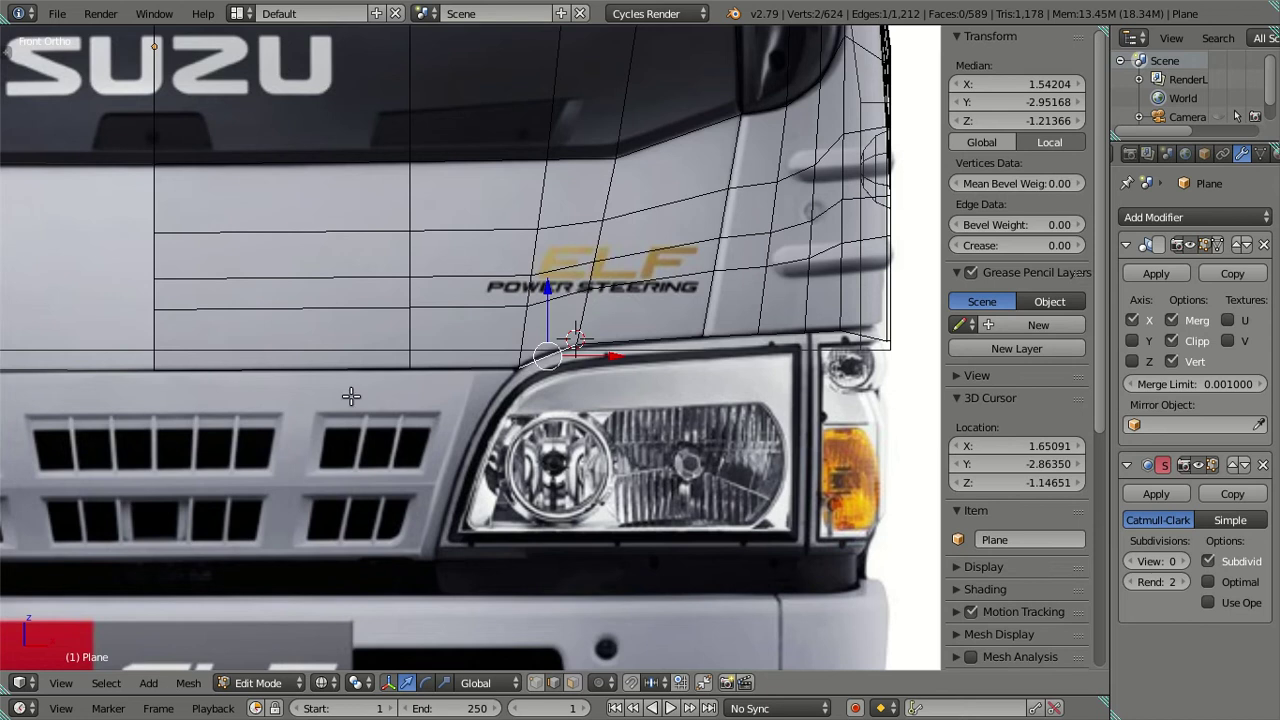
key(a)
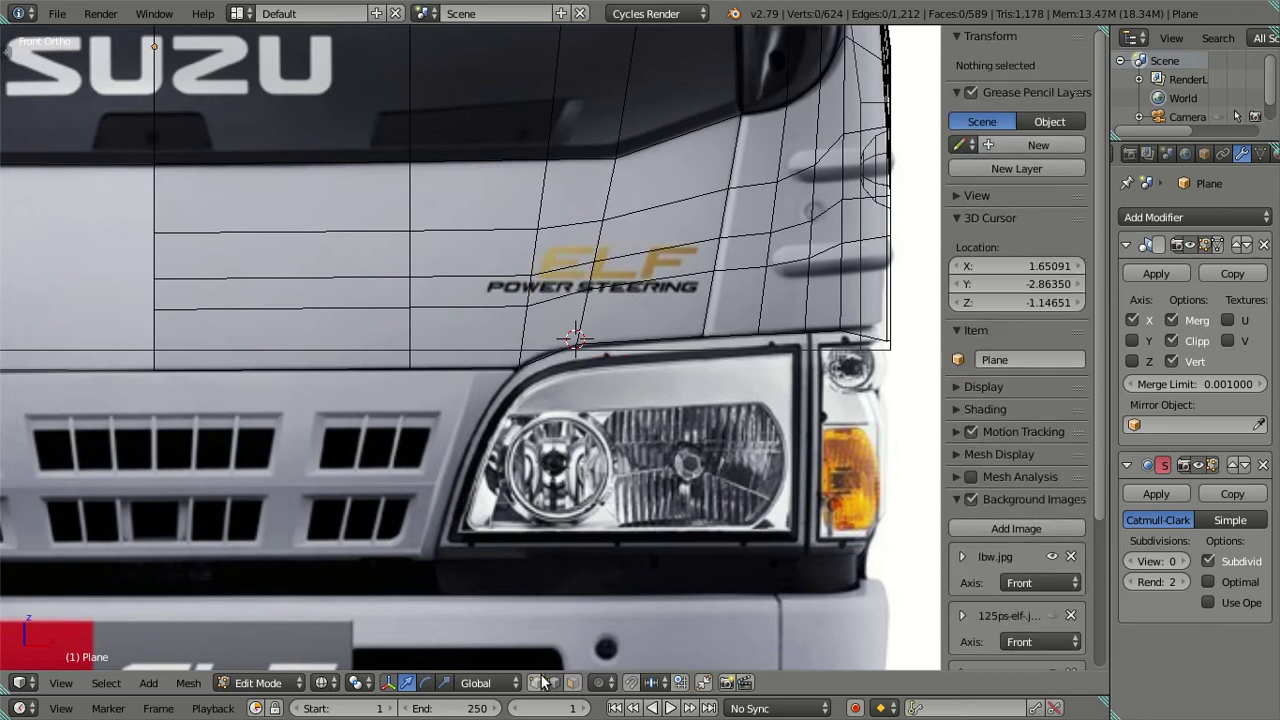
right_click(518, 368)
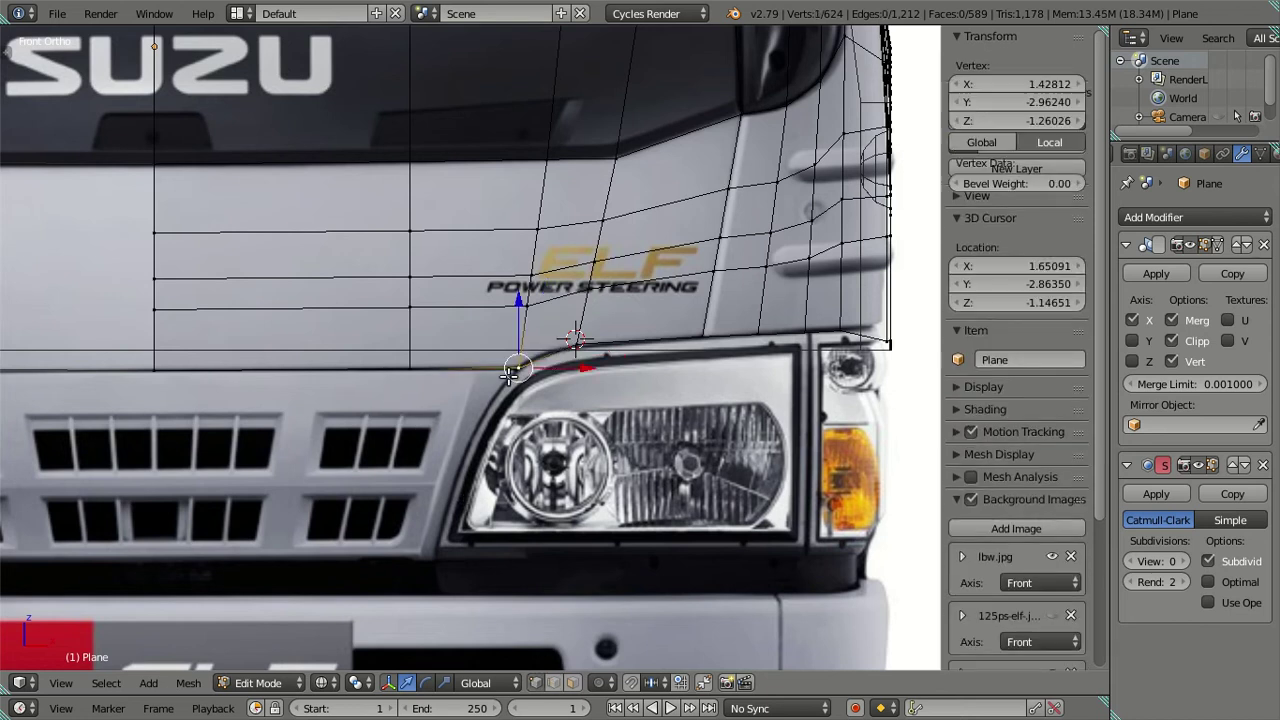
ctrl+right_click(155, 370)
key(e)
right_click(376, 388)
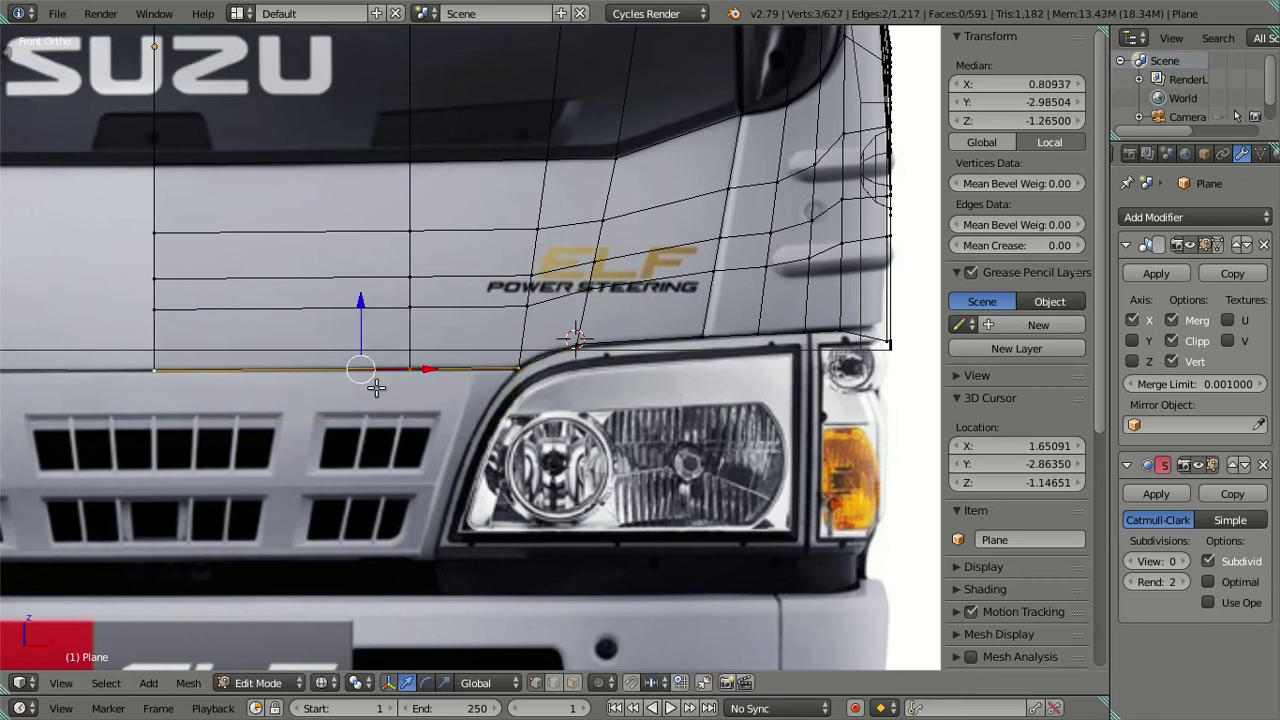
key(g)
key(z)
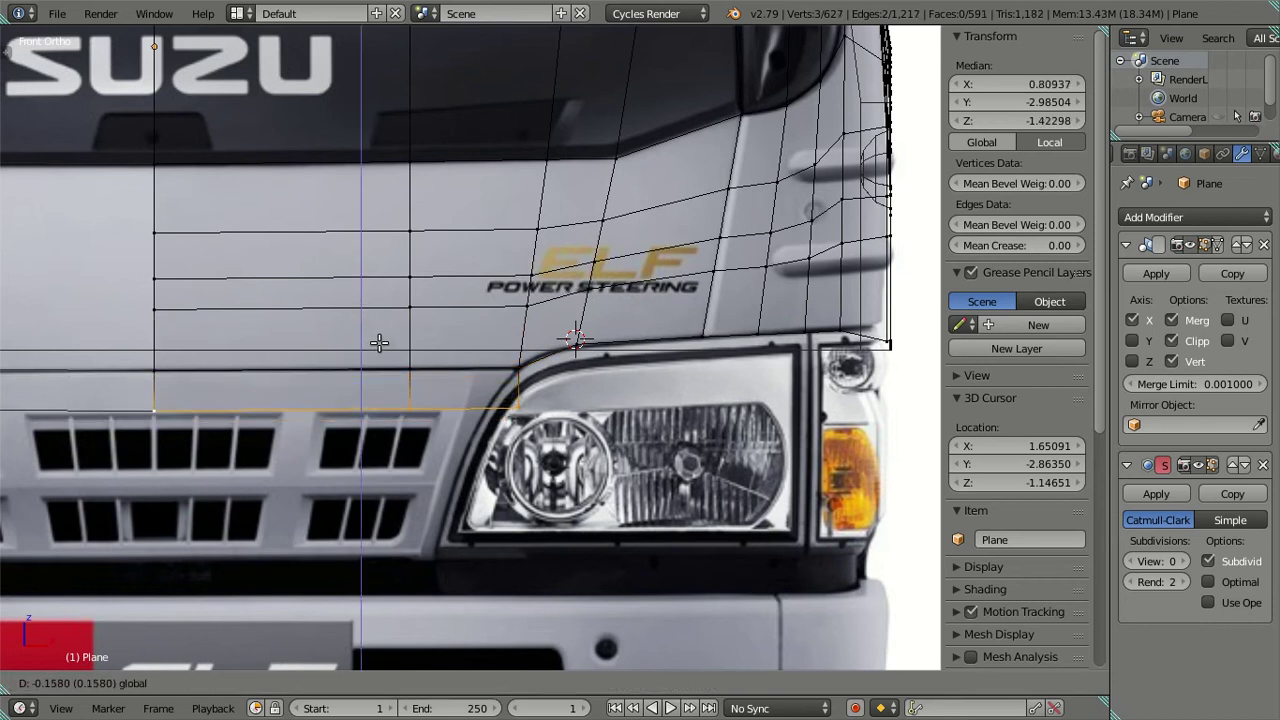
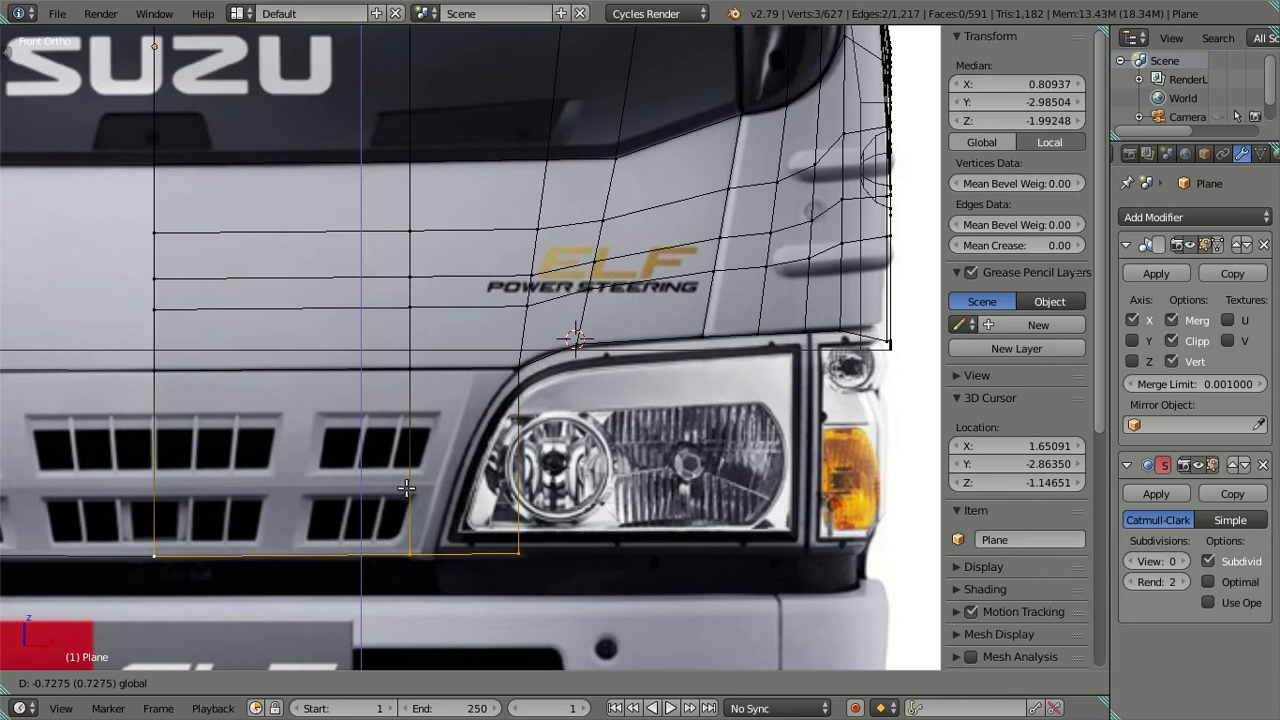
Drop the grille section's bottom edge straight down along Z toward the grille base
click(406, 488)
scroll(380, 488, down, 2)
key(g)
key(z)
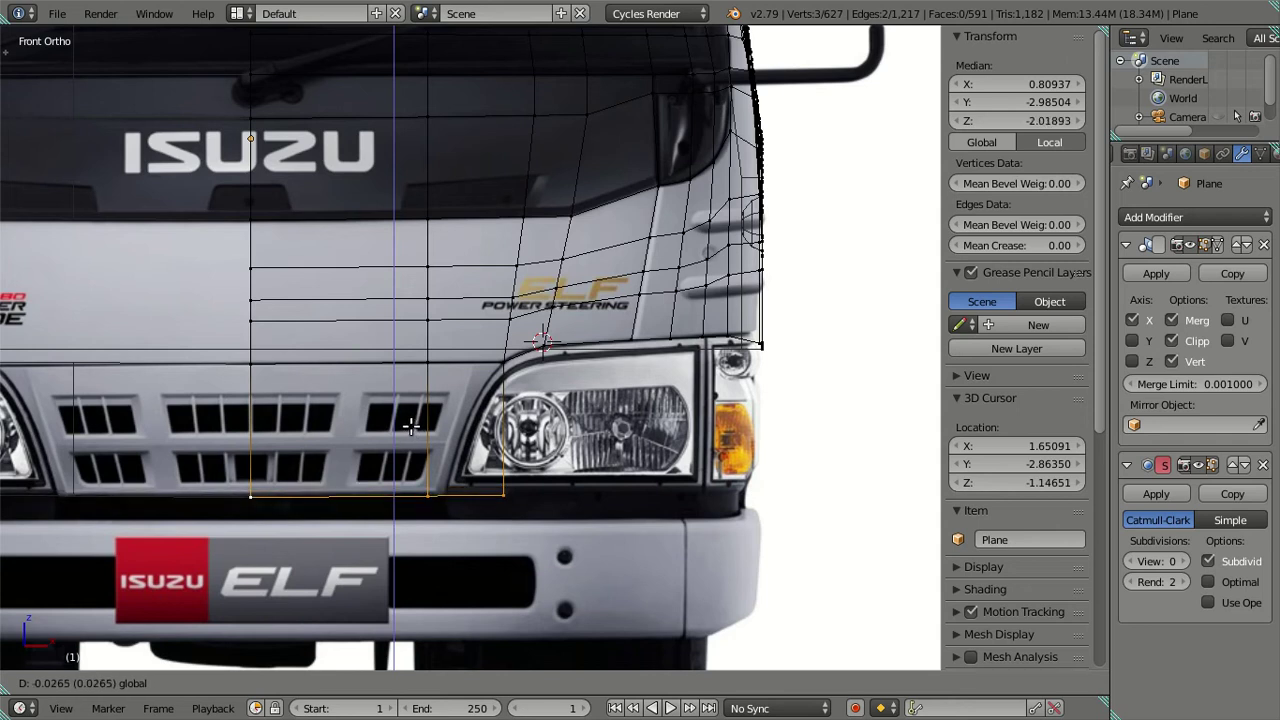
click(406, 414)
Compare the side and front references and lower the bottom edge to the grille's base
scroll(412, 488, up, 4)
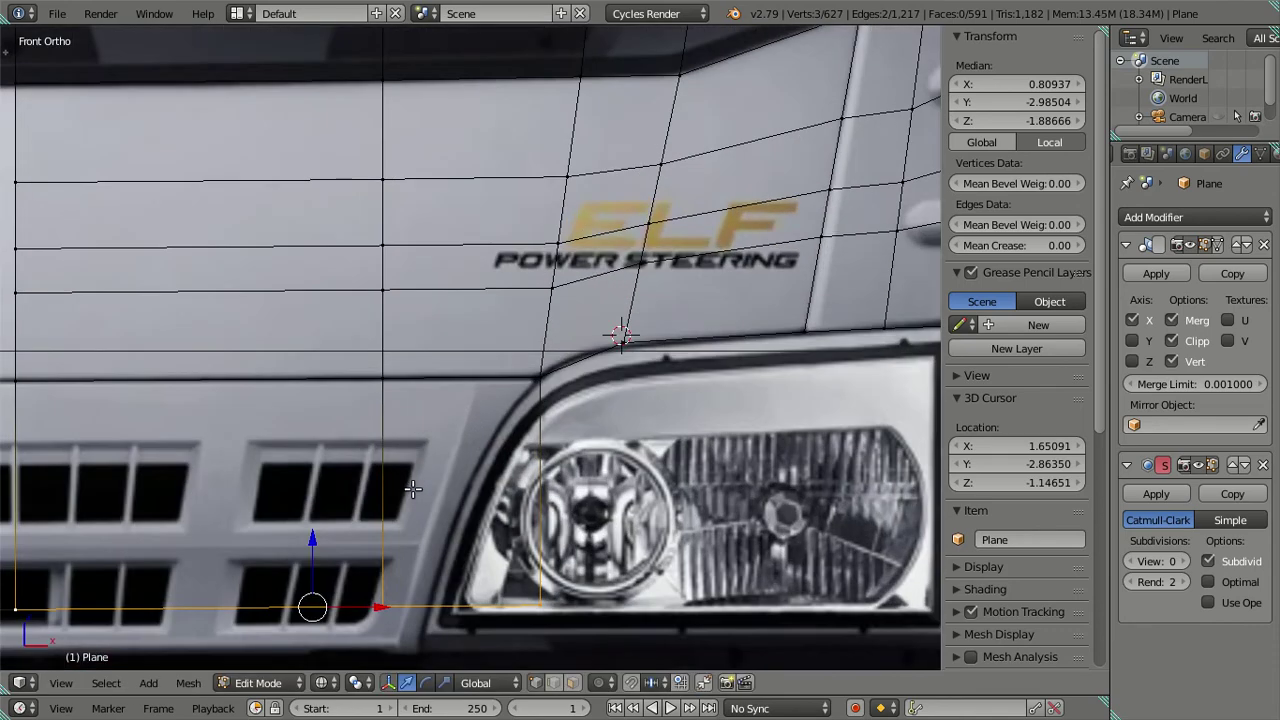
scroll(432, 468, down, 5)
scroll(611, 417, down, 3)
shift+middle_drag(611, 417, 449, 394)
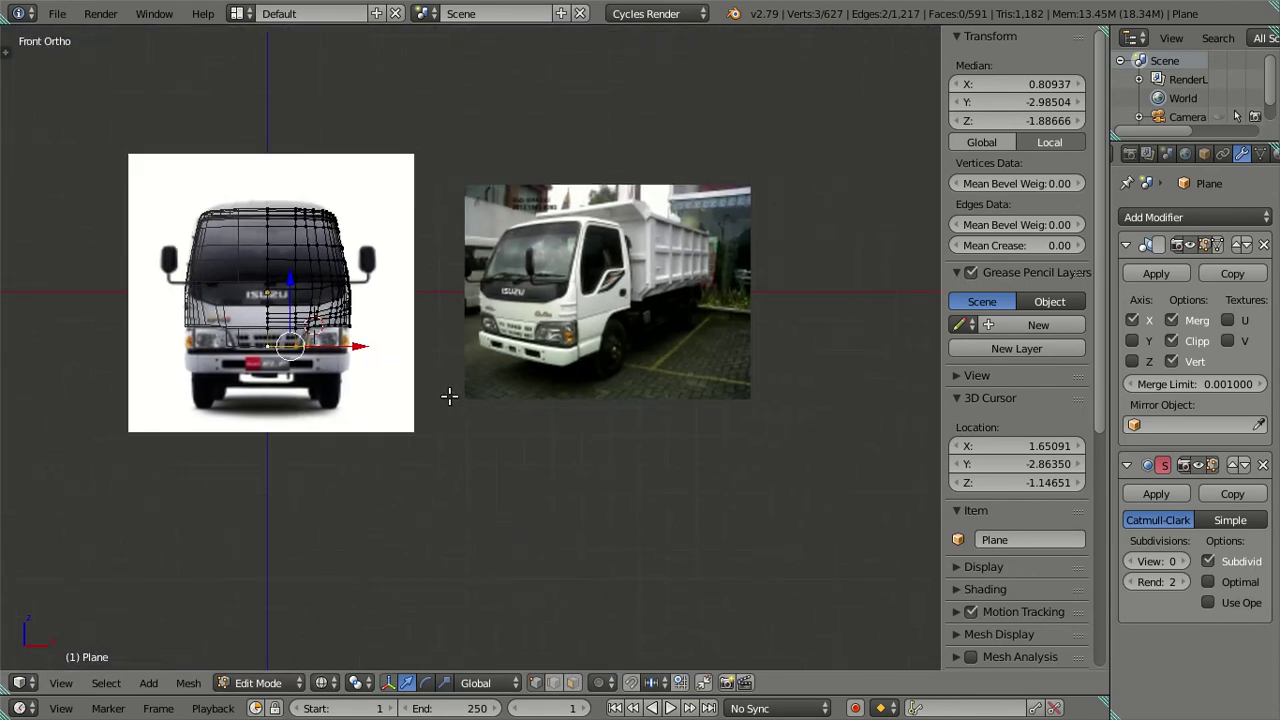
scroll(624, 396, up, 6)
scroll(624, 396, up, 2)
scroll(517, 423, up, 2)
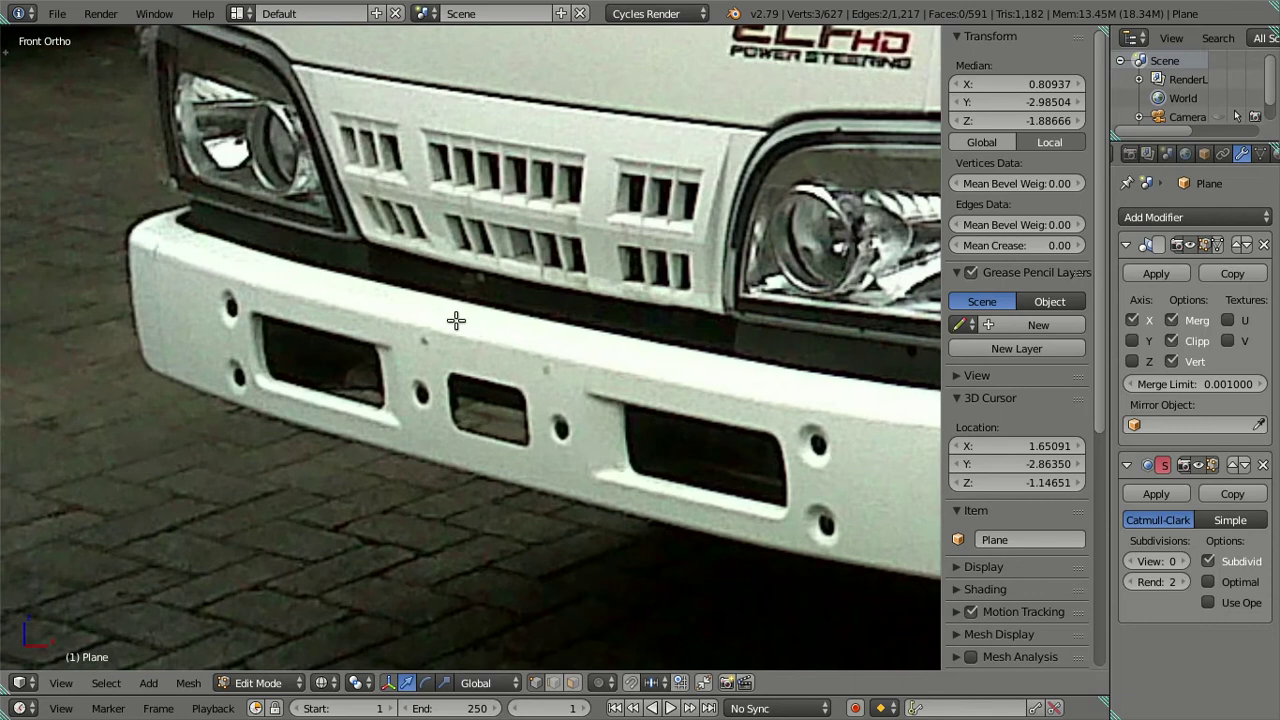
scroll(456, 320, down, 3)
scroll(305, 428, down, 3)
shift+middle_drag(178, 421, 458, 421)
scroll(458, 421, up, 5)
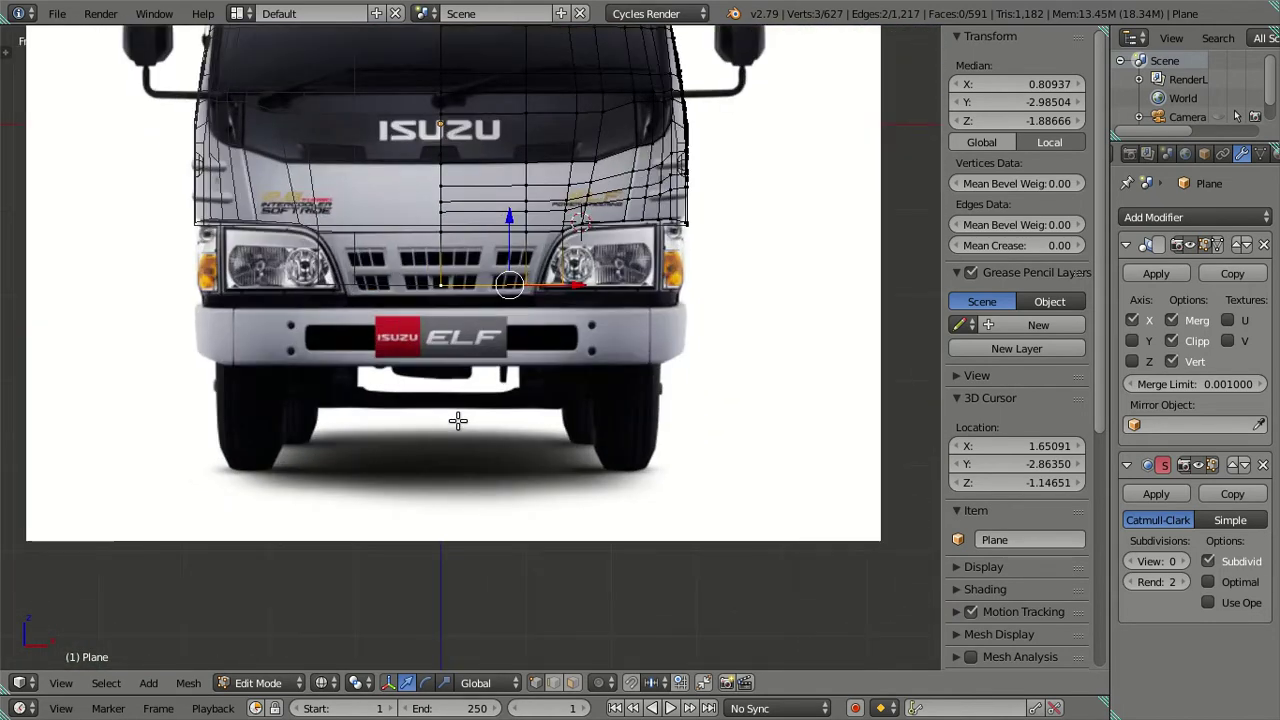
scroll(457, 421, up, 3)
scroll(455, 430, up, 5)
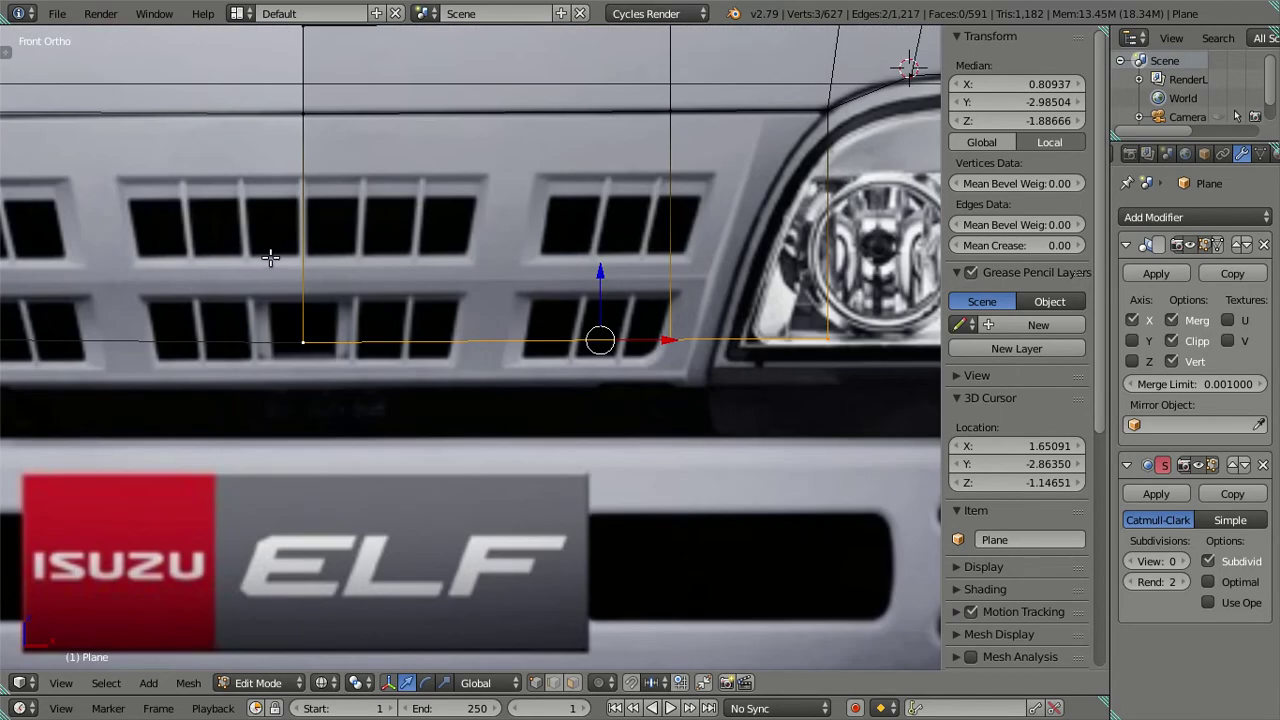
drag(595, 269, 607, 312)
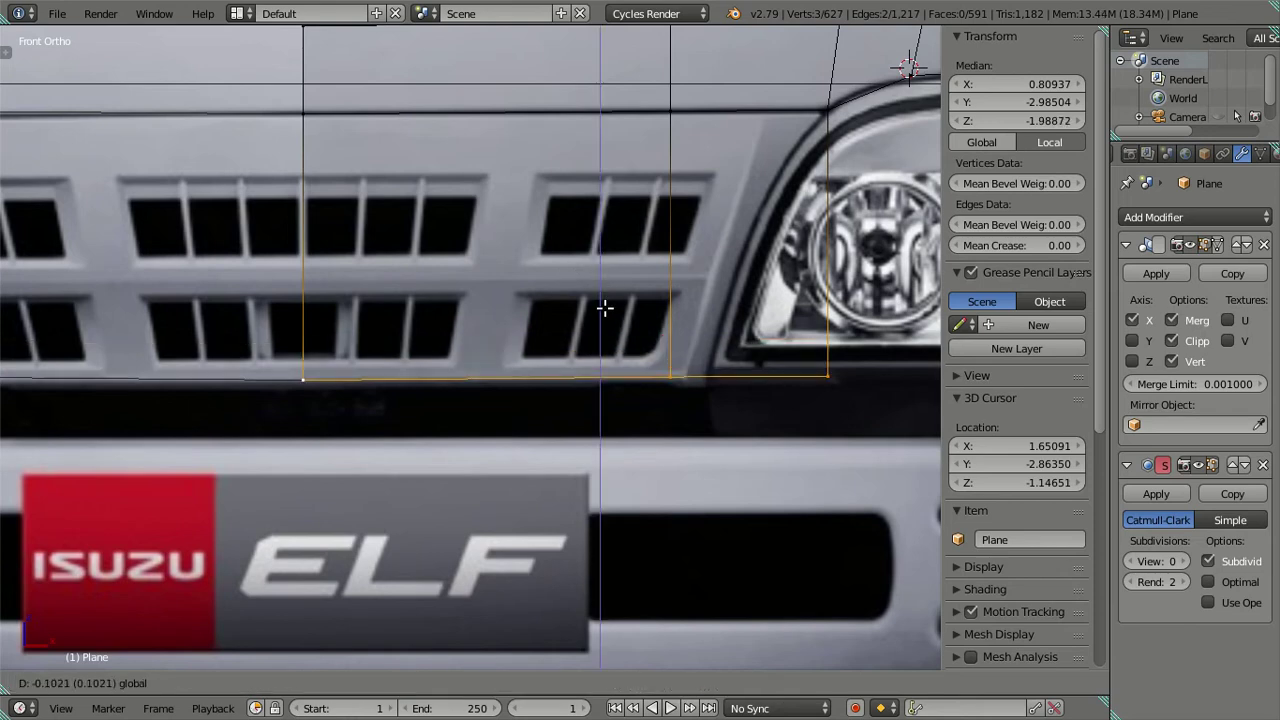
click(607, 312)
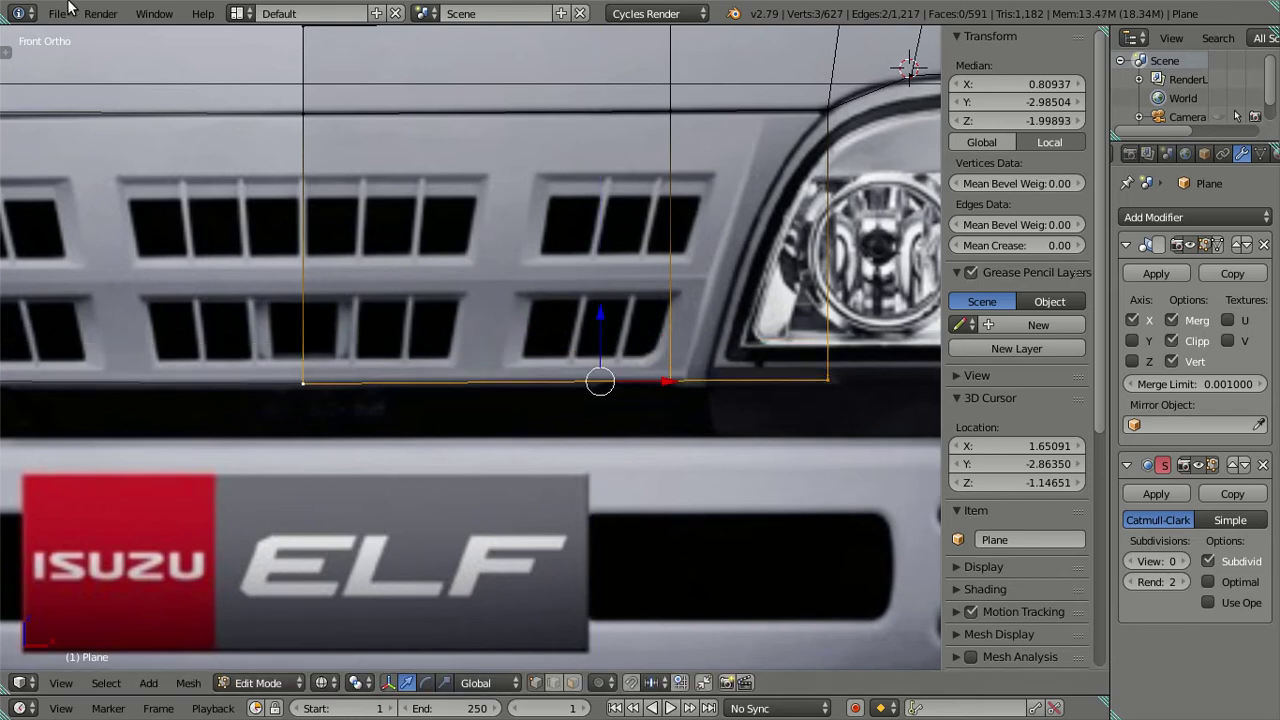
Fine-tune the bottom edge's height along Z against the front reference, then deselect all
scroll(560, 330, down, 3)
scroll(506, 236, down, 5)
shift+middle_drag(565, 247, 134, 247)
scroll(435, 328, up, 3)
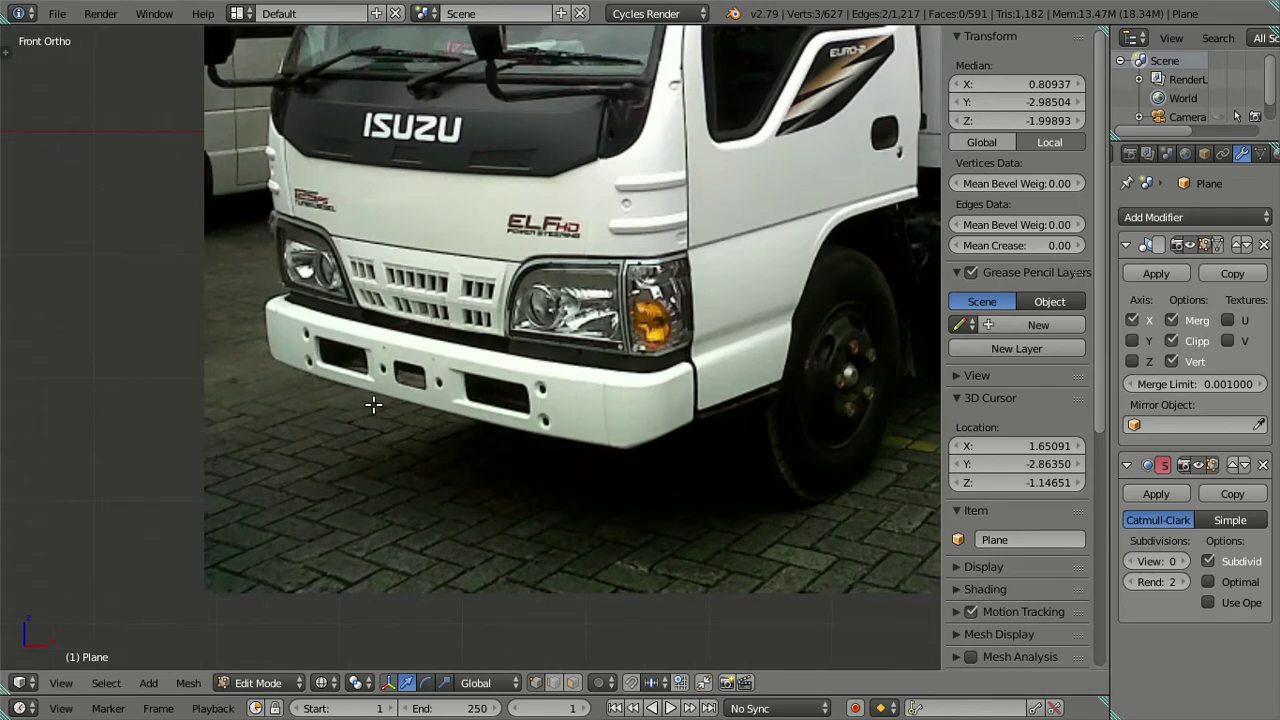
scroll(435, 328, up, 4)
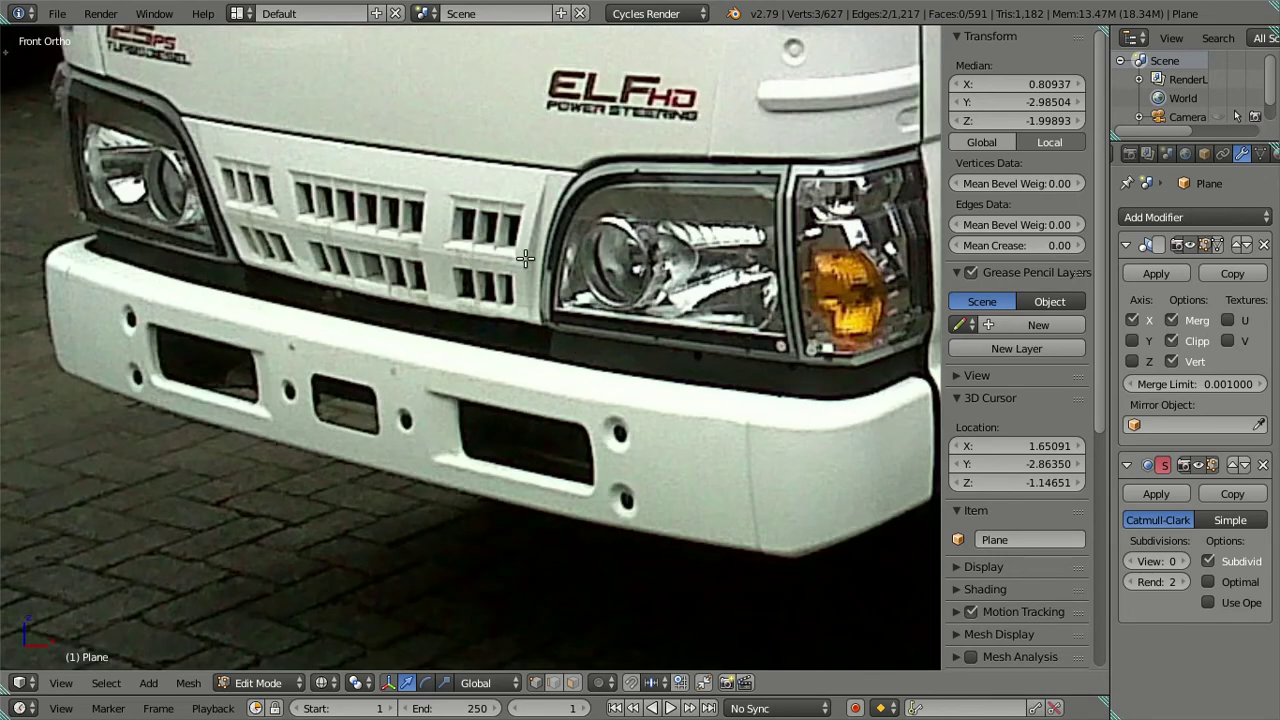
scroll(521, 328, down, 8)
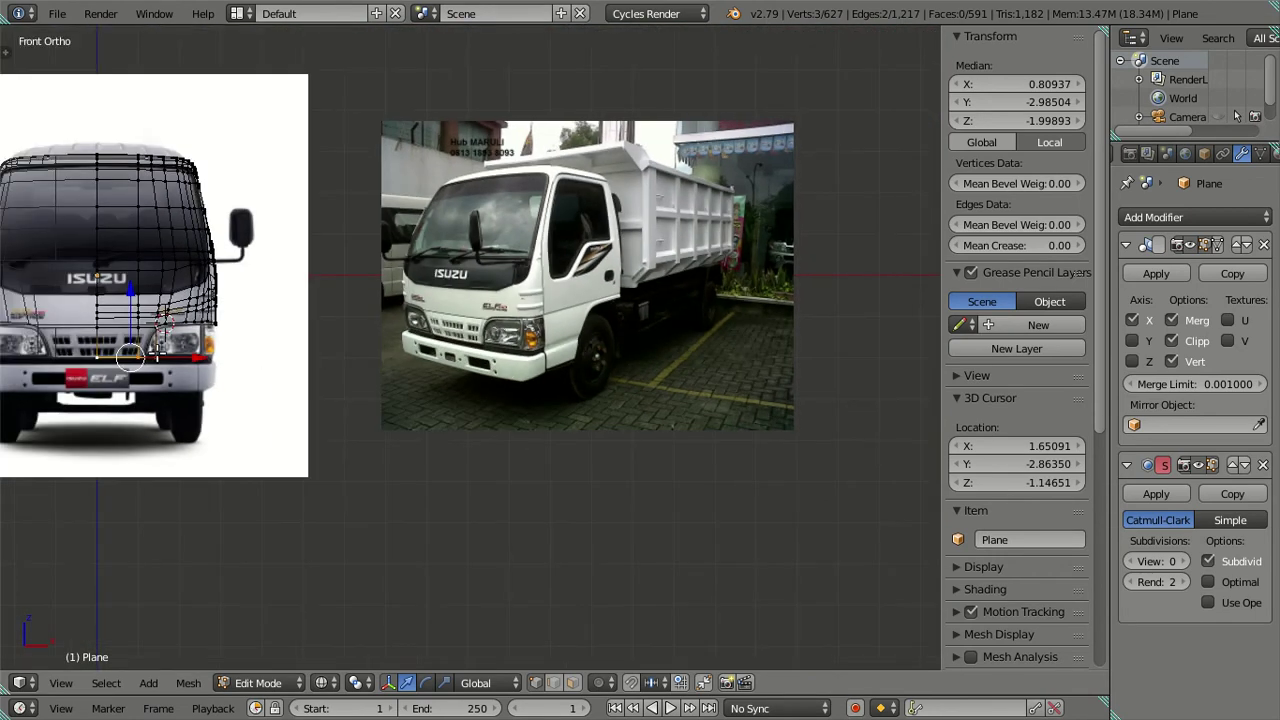
shift+middle_drag(274, 361, 600, 361)
scroll(389, 387, up, 5)
shift+middle_drag(329, 405, 389, 387)
scroll(389, 387, up, 2)
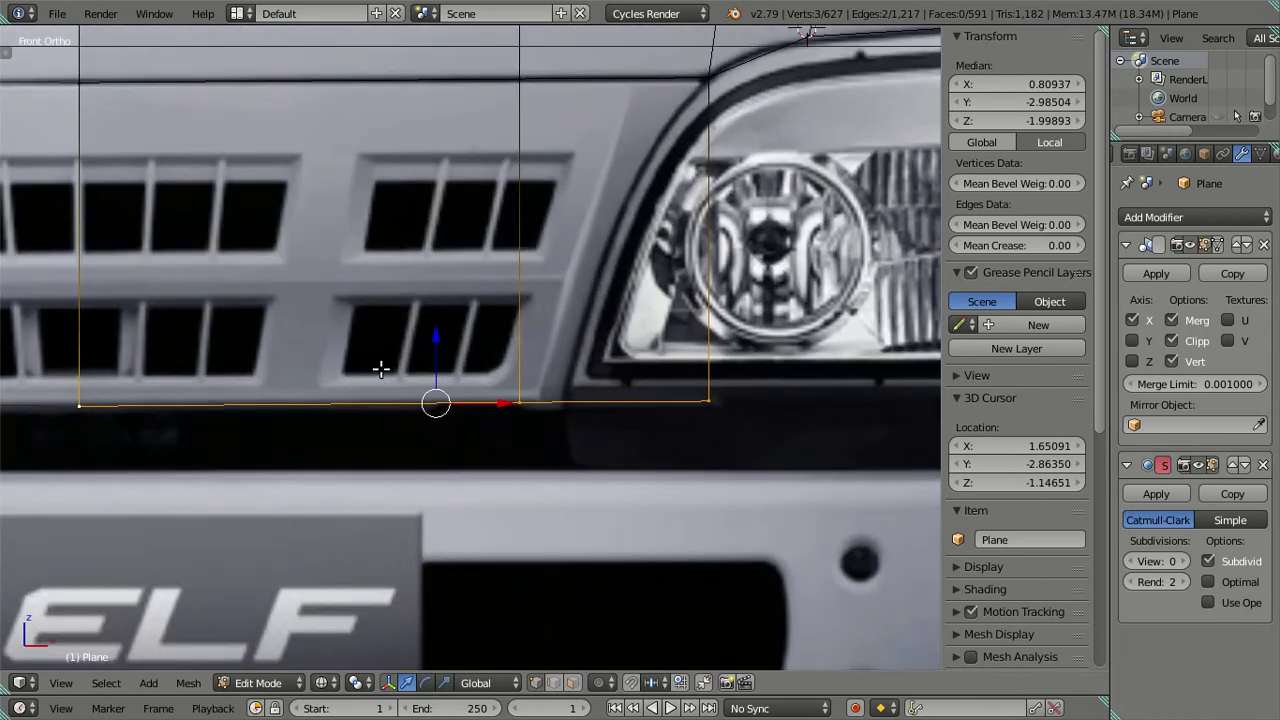
key(g)
key(z)
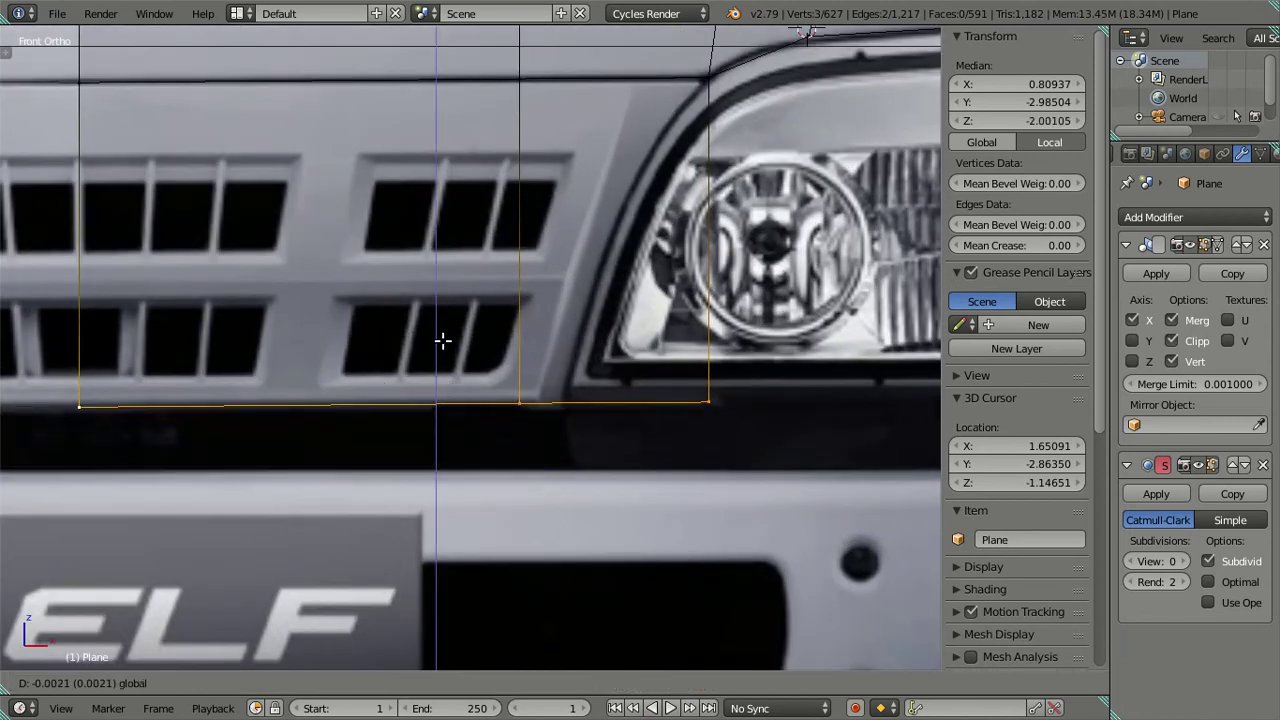
click(443, 341)
scroll(430, 345, down, 2)
key(a)
mouse_move(616, 326)
shift+middle_down()
mouse_move(556, 348)
mouse_move(546, 336)
shift+middle_up()
Snap the corner vertex beside the headlight onto its neighbouring vertex, checking in solid shading
right_click(547, 396)
key(g)
ctrl+click(436, 401)
key(z)
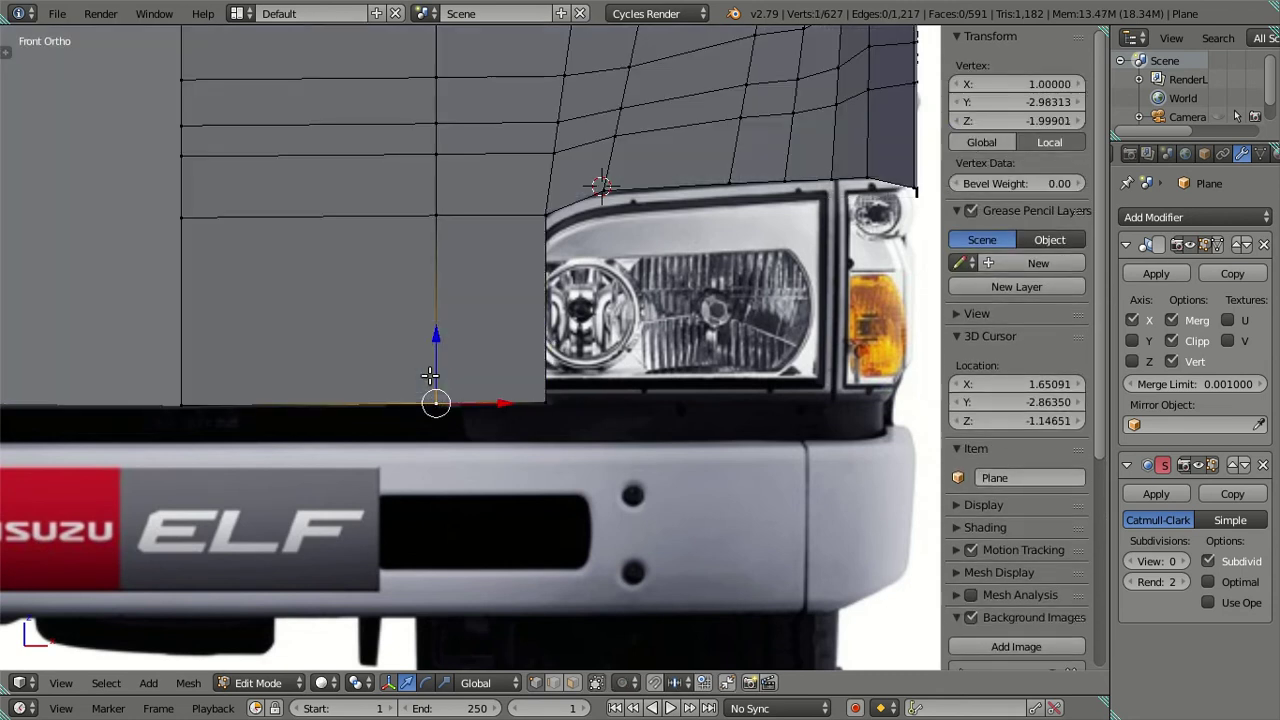
key(z)
scroll(401, 347, down, 2)
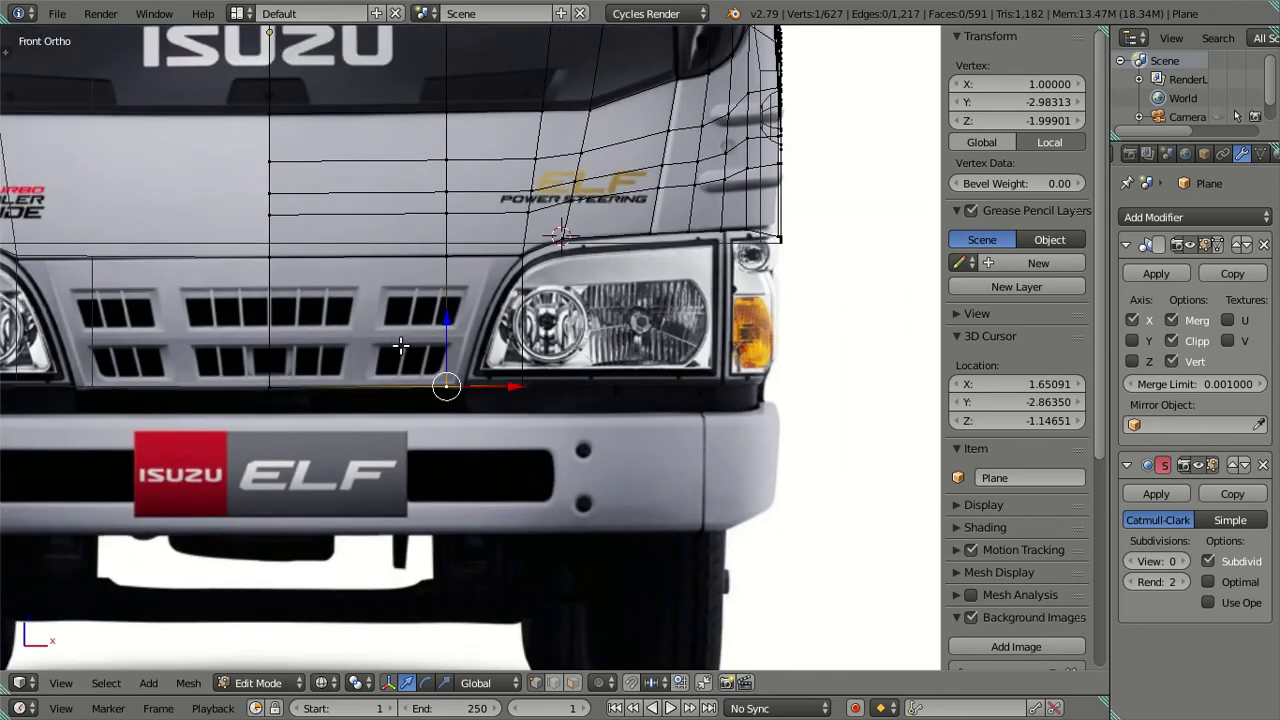
scroll(399, 343, up, 1)
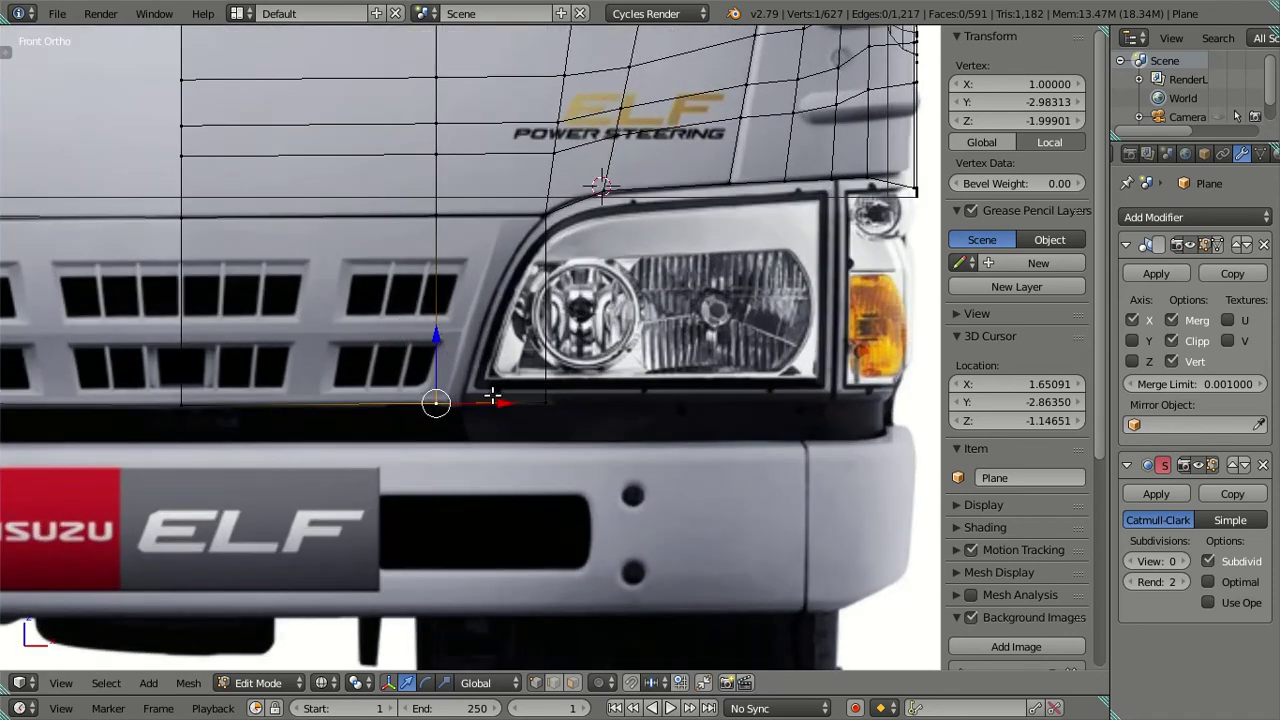
Slide the vertex along X onto the headlight's lower inner corner, then deselect all
key(g)
key(x)
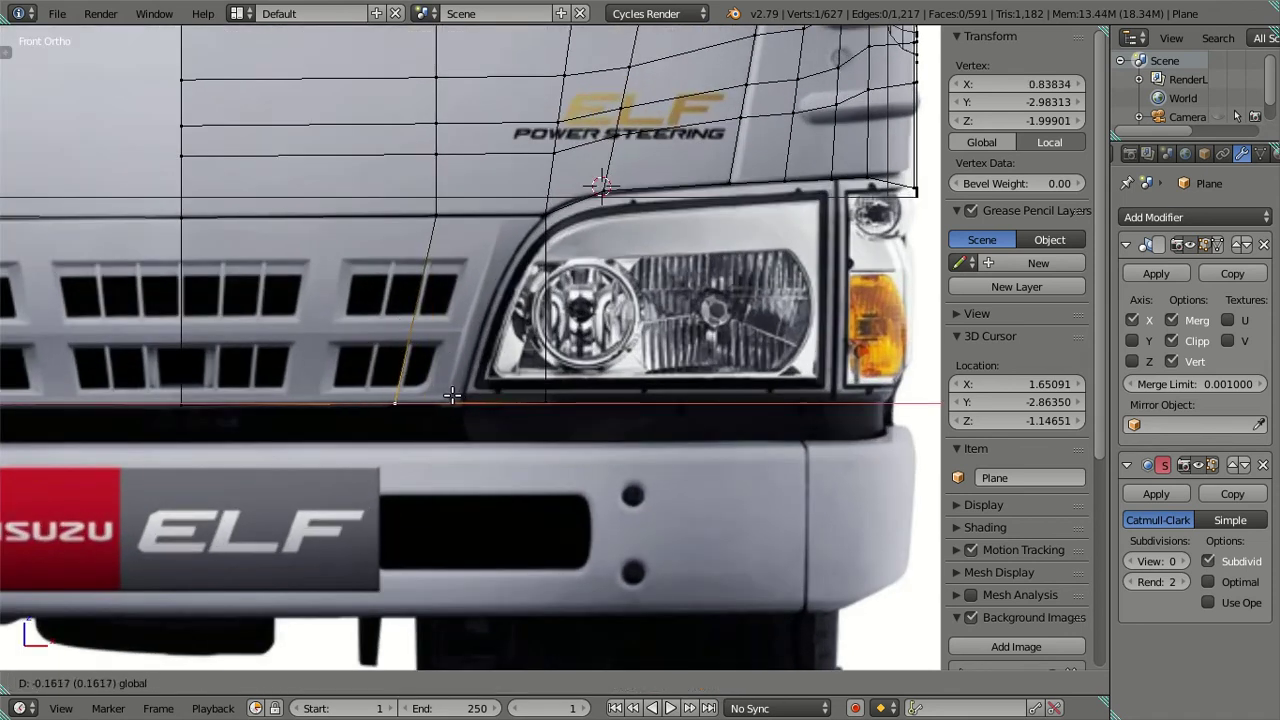
click(452, 395)
mouse_move(452, 395)
mouse_down()
mouse_move(540, 402)
mouse_move(518, 400)
mouse_up()
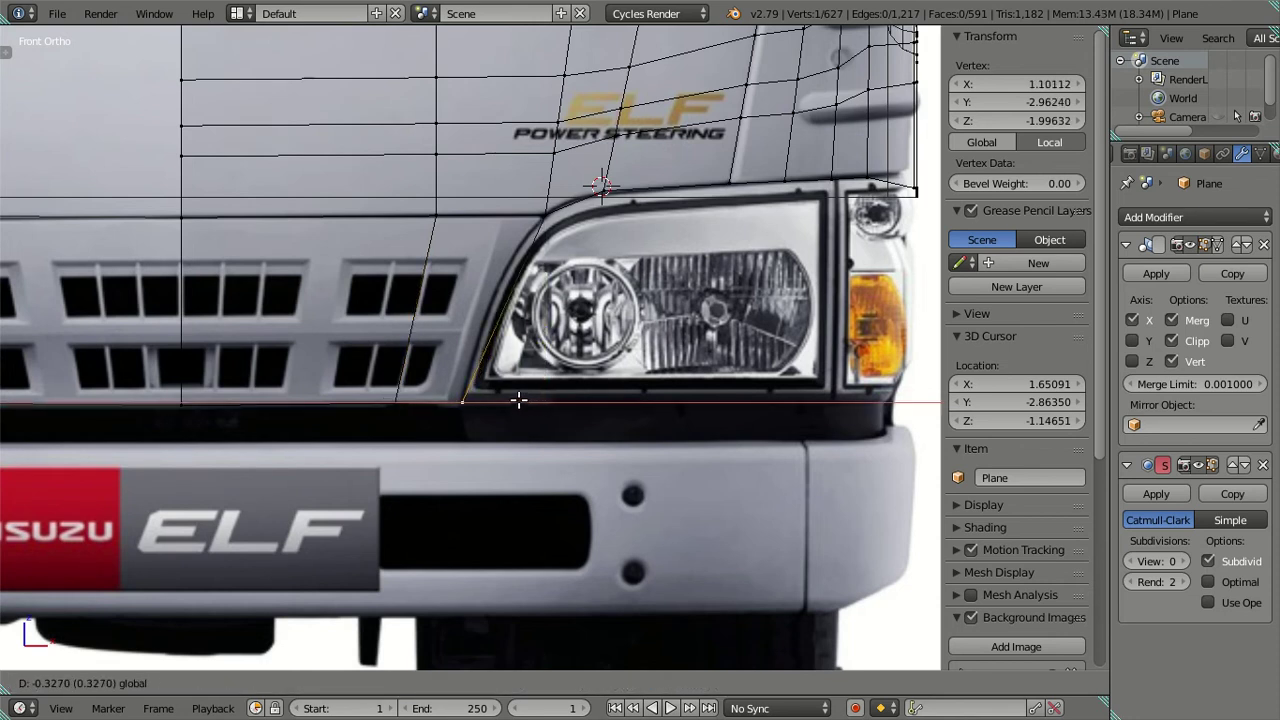
click(519, 400)
key(a)
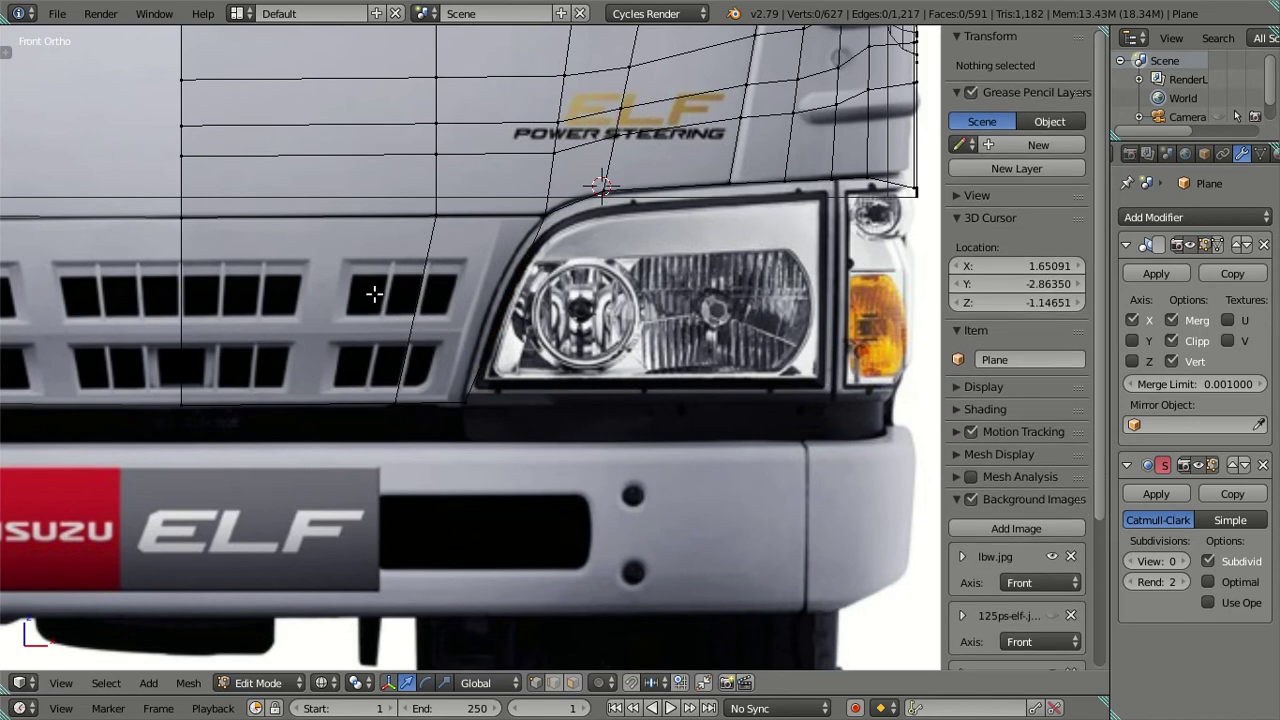
shift+middle_drag(434, 293, 473, 313)
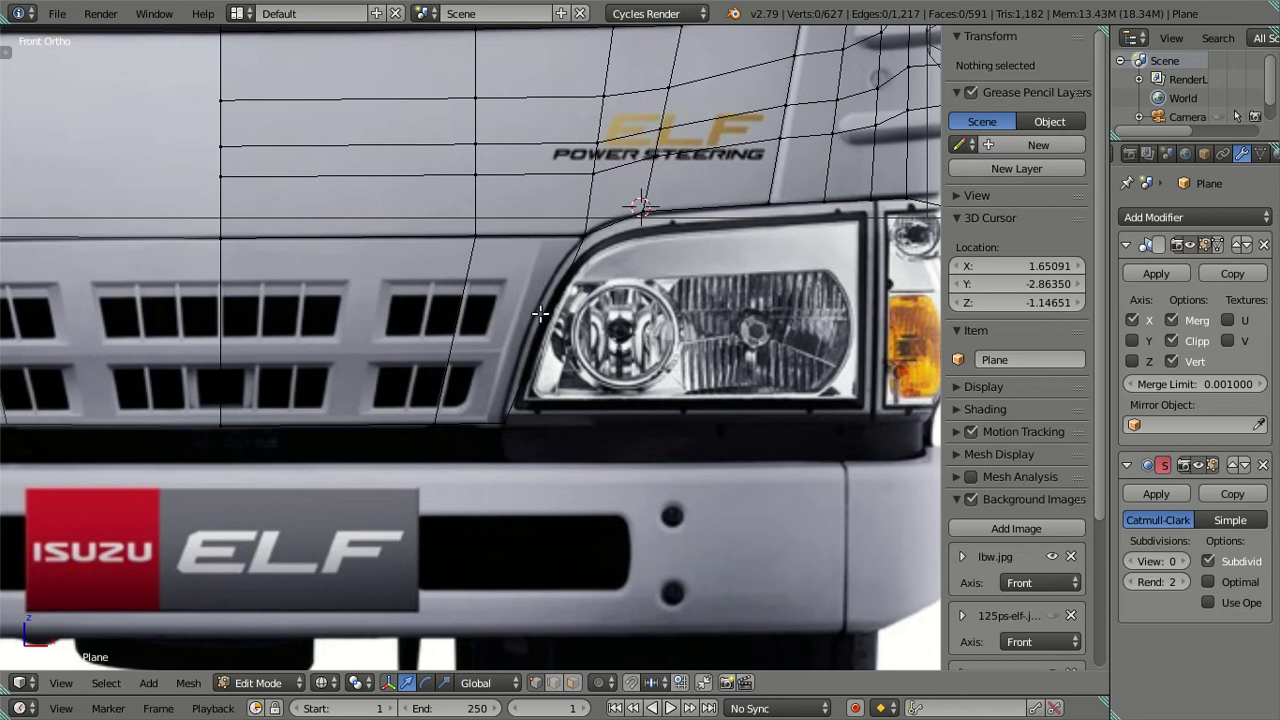
Add three horizontal loop cuts across the grille panel, the last at the grille's top
key(ctrl+r)
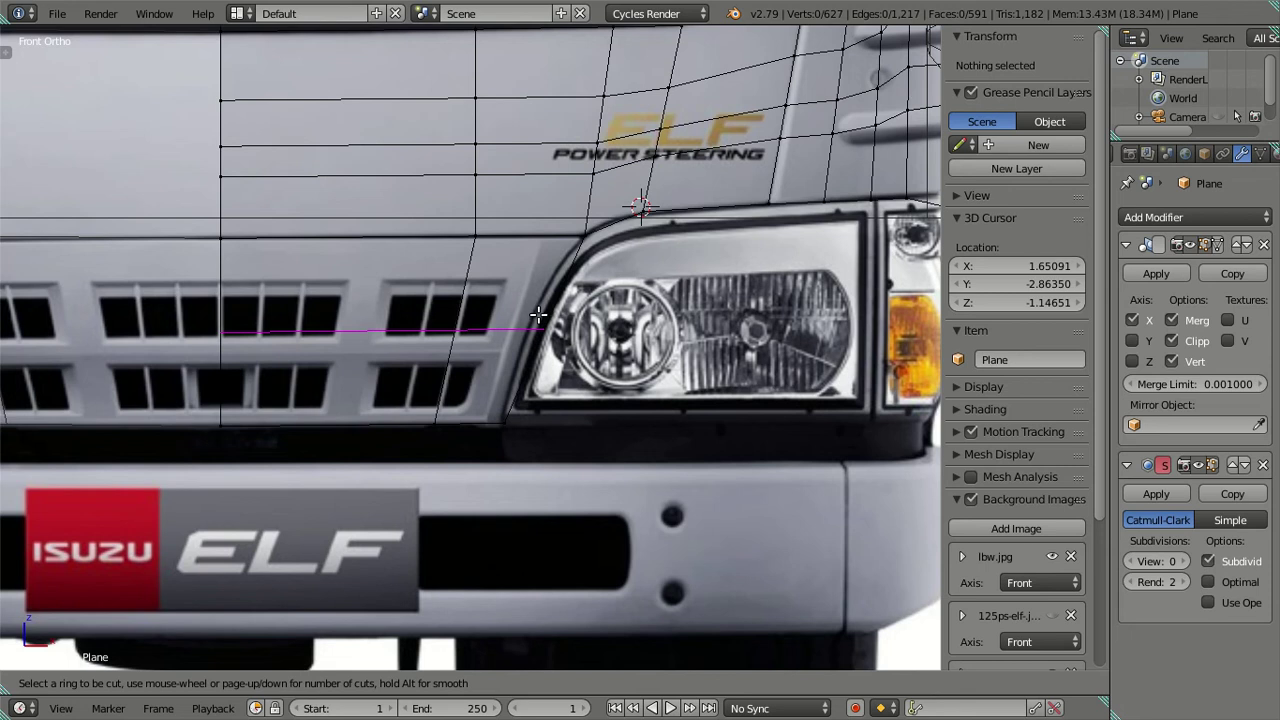
click(538, 316)
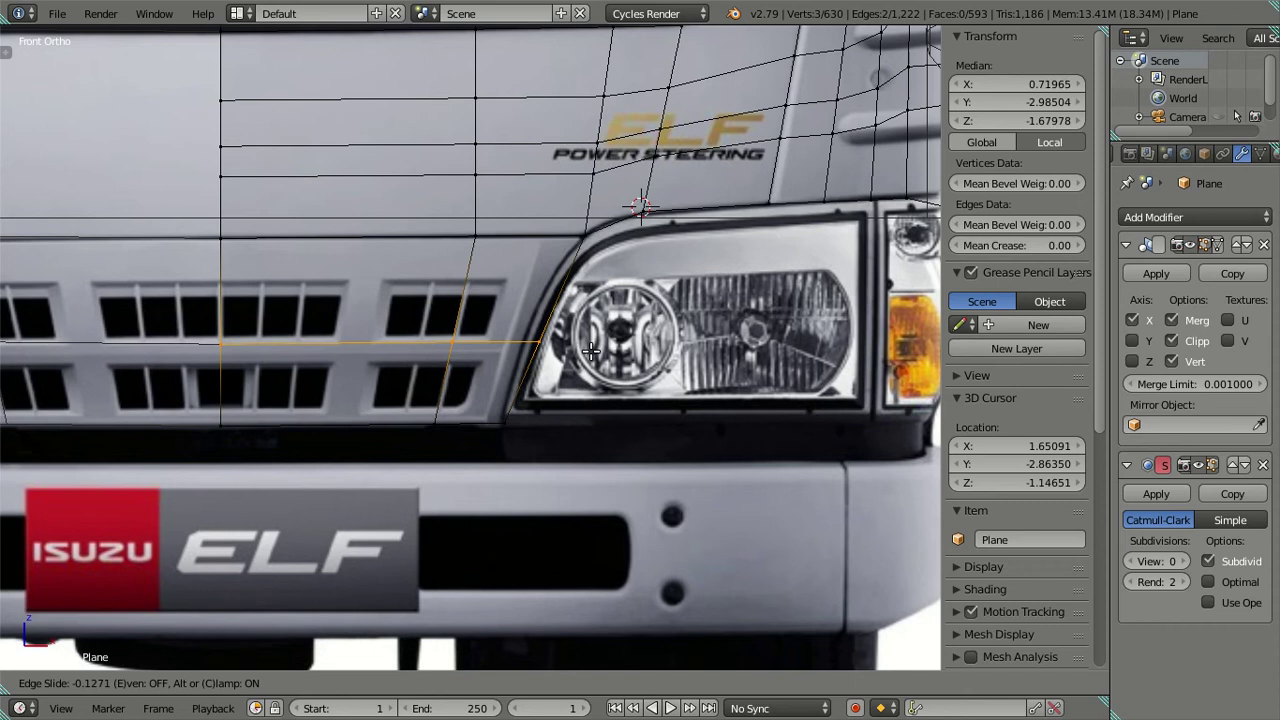
click(590, 350)
scroll(530, 383, up, 1)
key(ctrl+r)
click(535, 375)
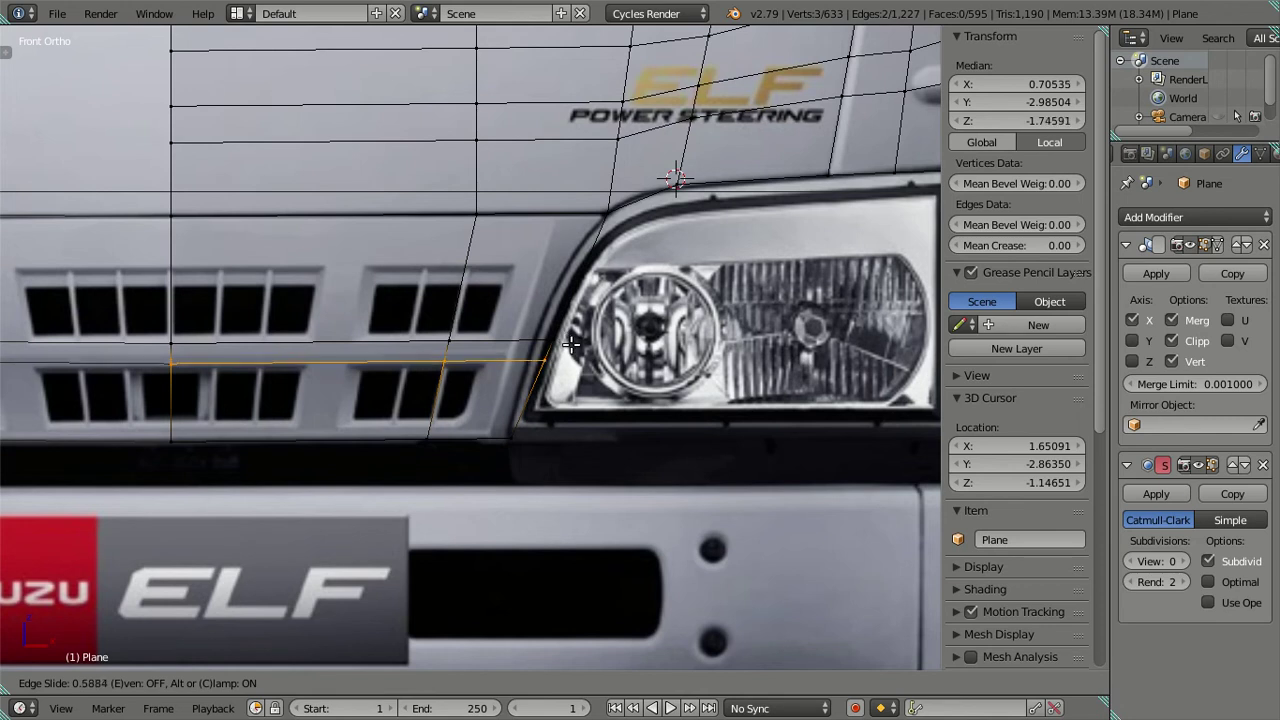
click(573, 346)
key(ctrl+r)
click(571, 282)
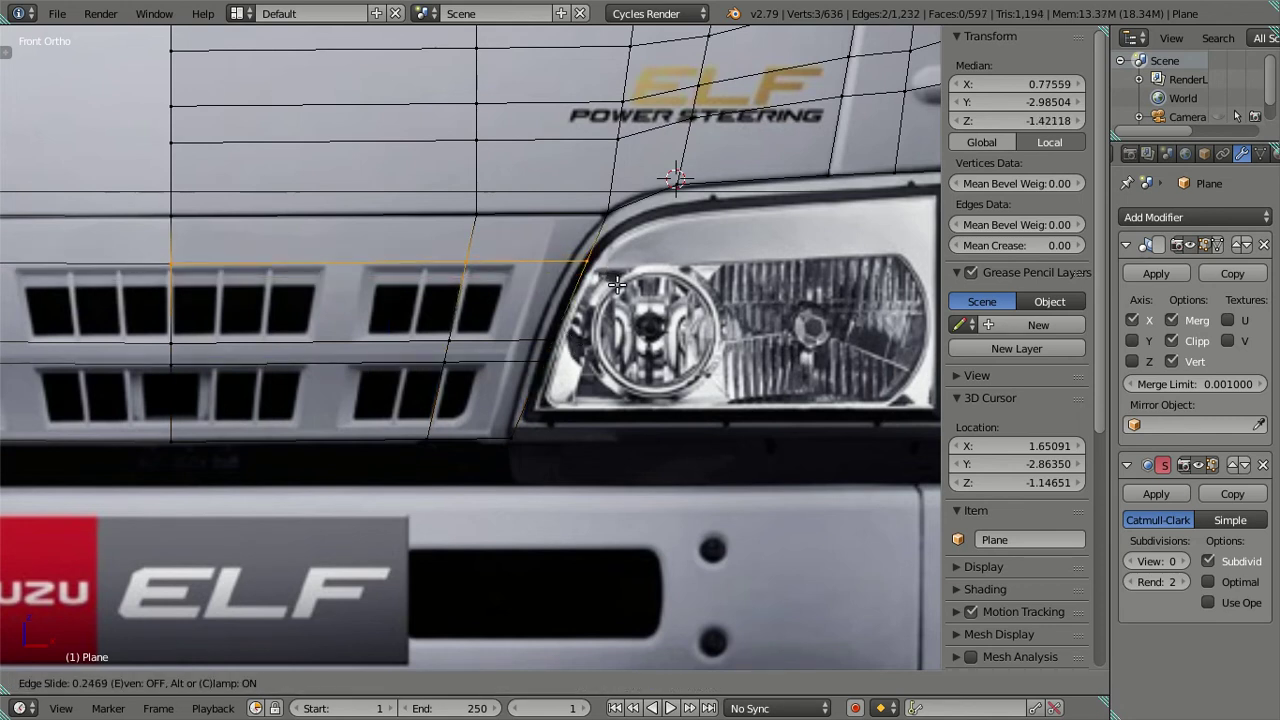
click(583, 311)
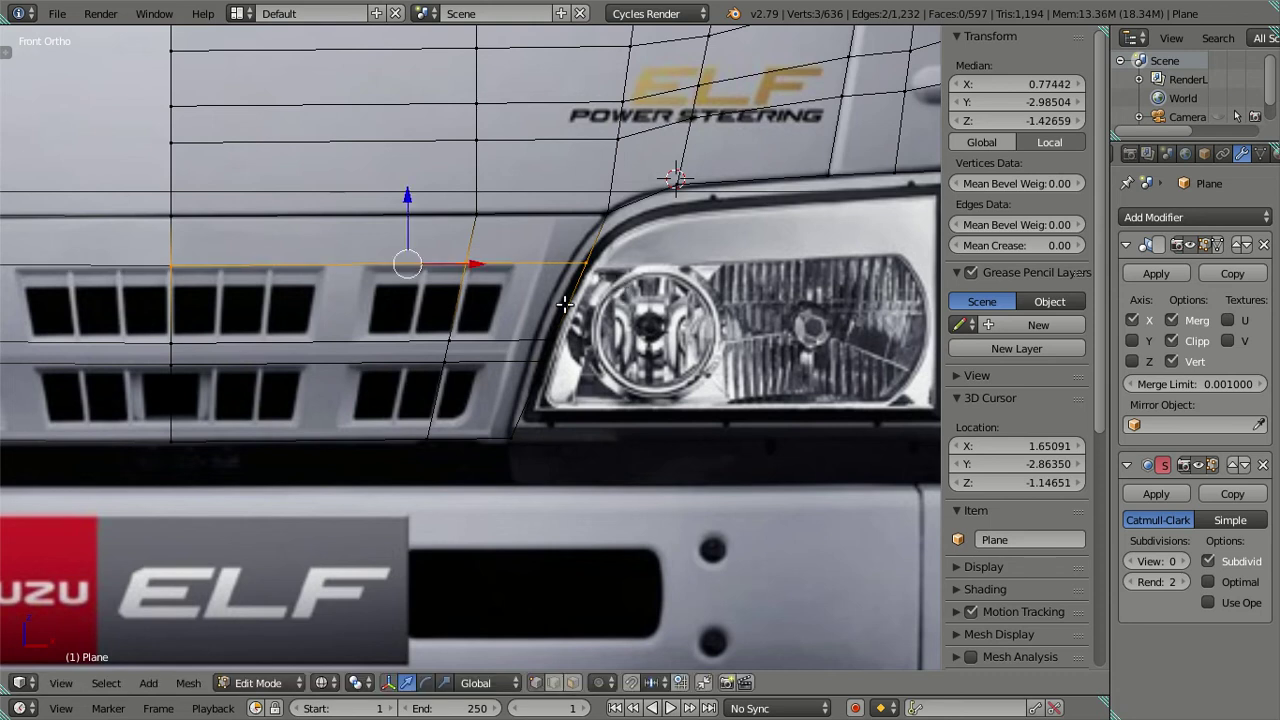
Slide the diagonal headlight loop and the vertex above the headlight corner along X
alt+right_click(563, 349)
alt+right_click(562, 350)
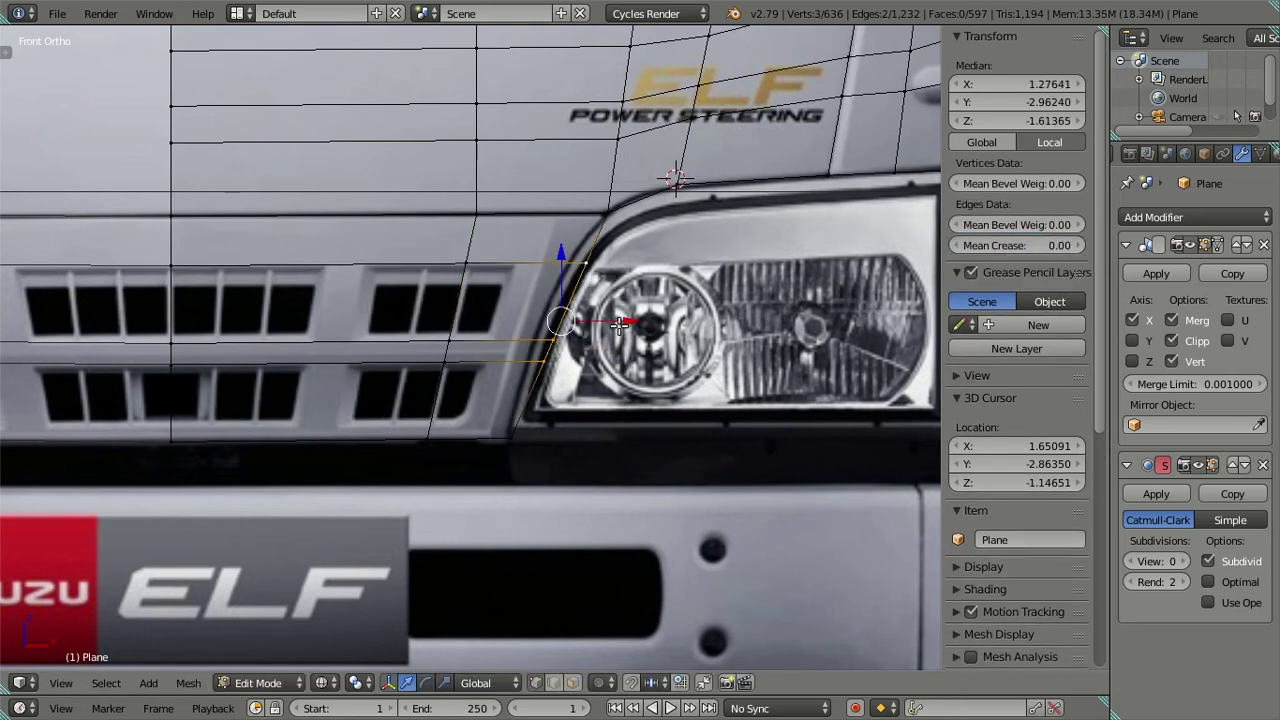
key(g)
key(x)
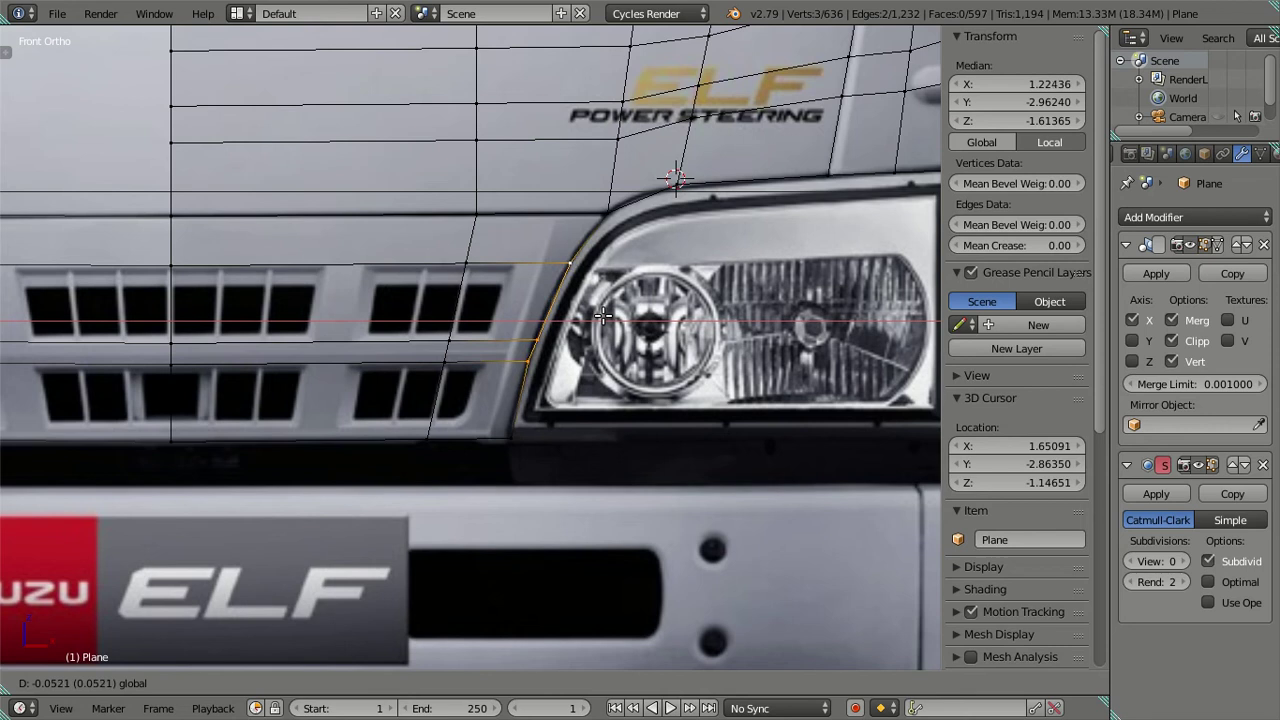
click(603, 316)
right_click(540, 340)
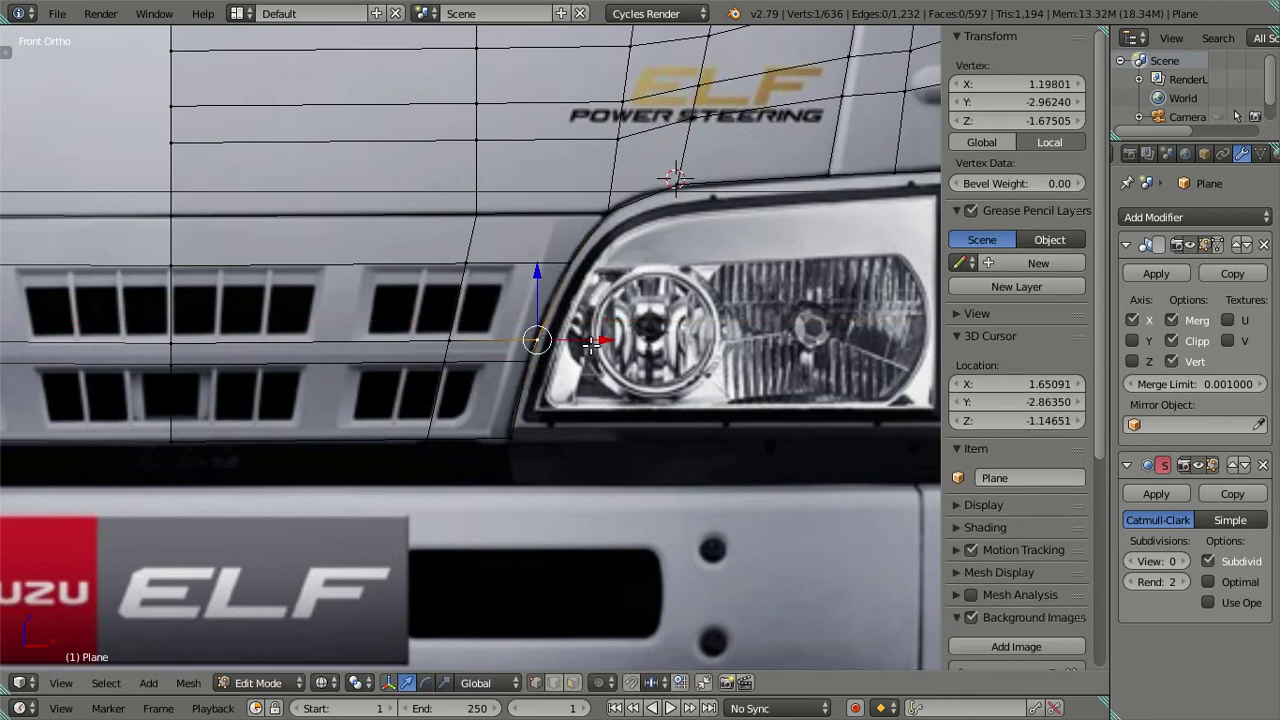
key(g)
key(x)
click(593, 323)
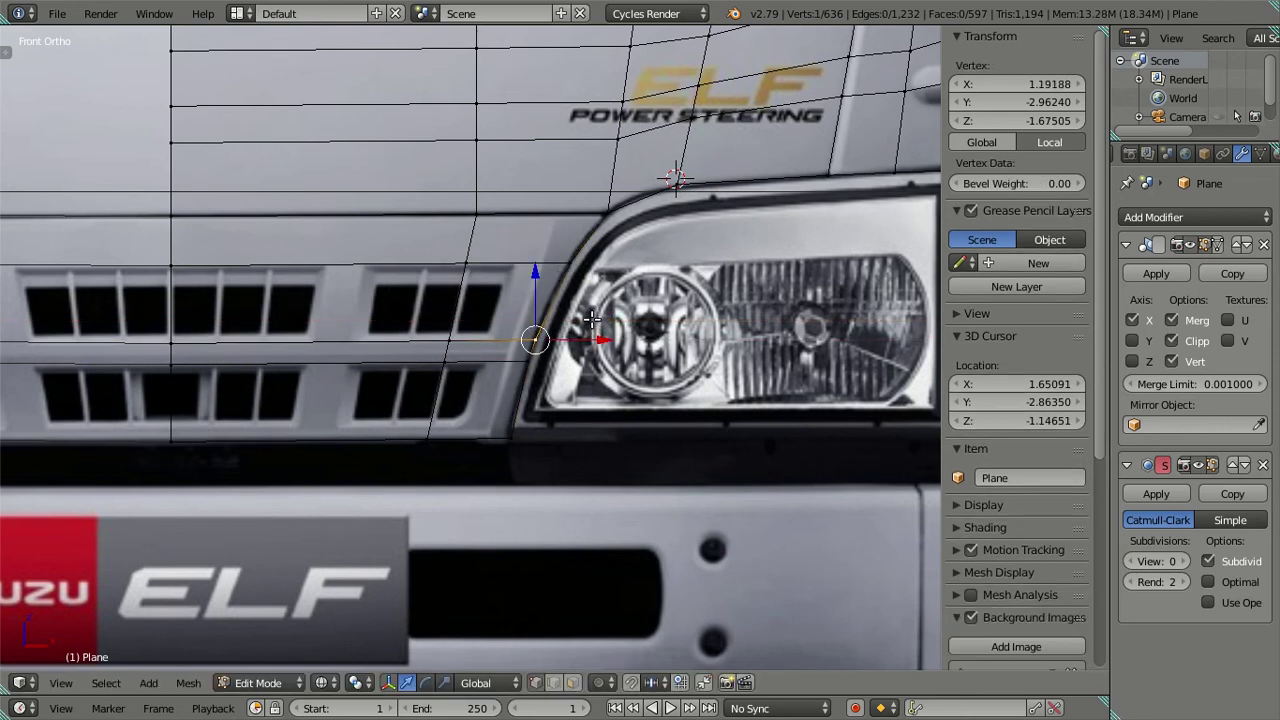
key(a)
key(z)
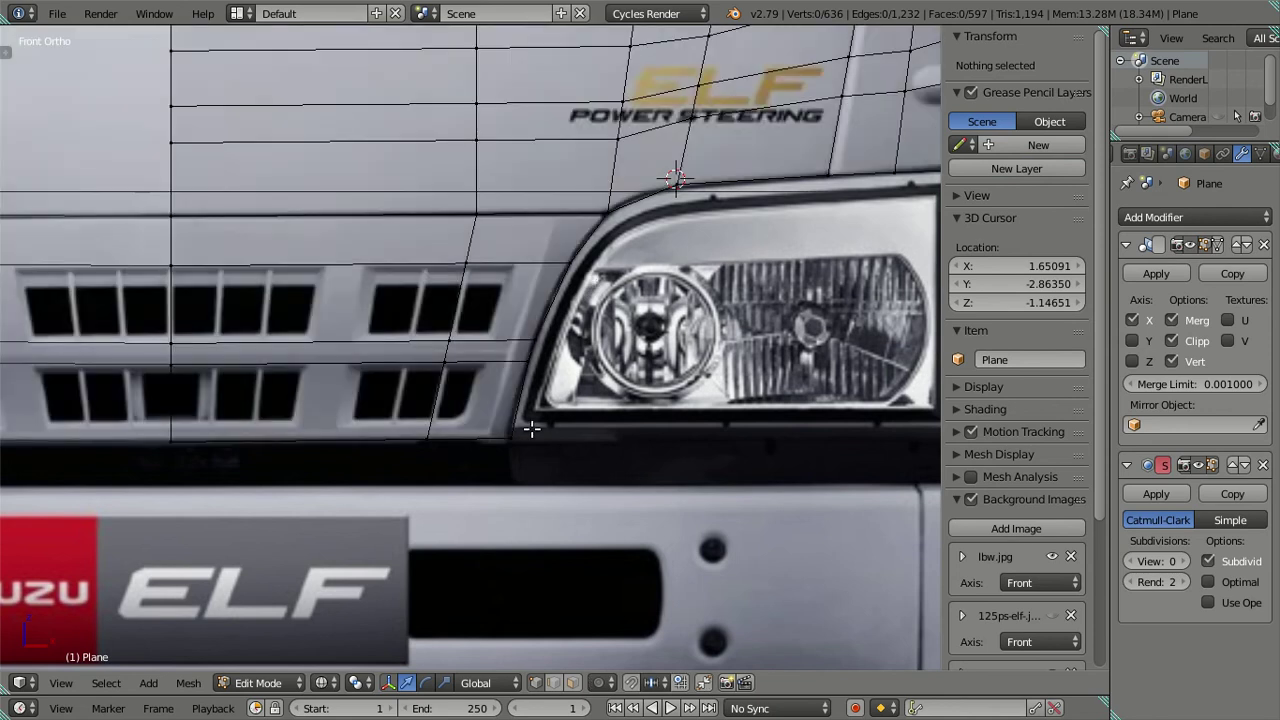
Move the bottom corner vertex beside the headlight along X to fit the headlight outline
right_click(528, 432)
key(g)
key(x)
click(559, 432)
scroll(560, 434, up, 3)
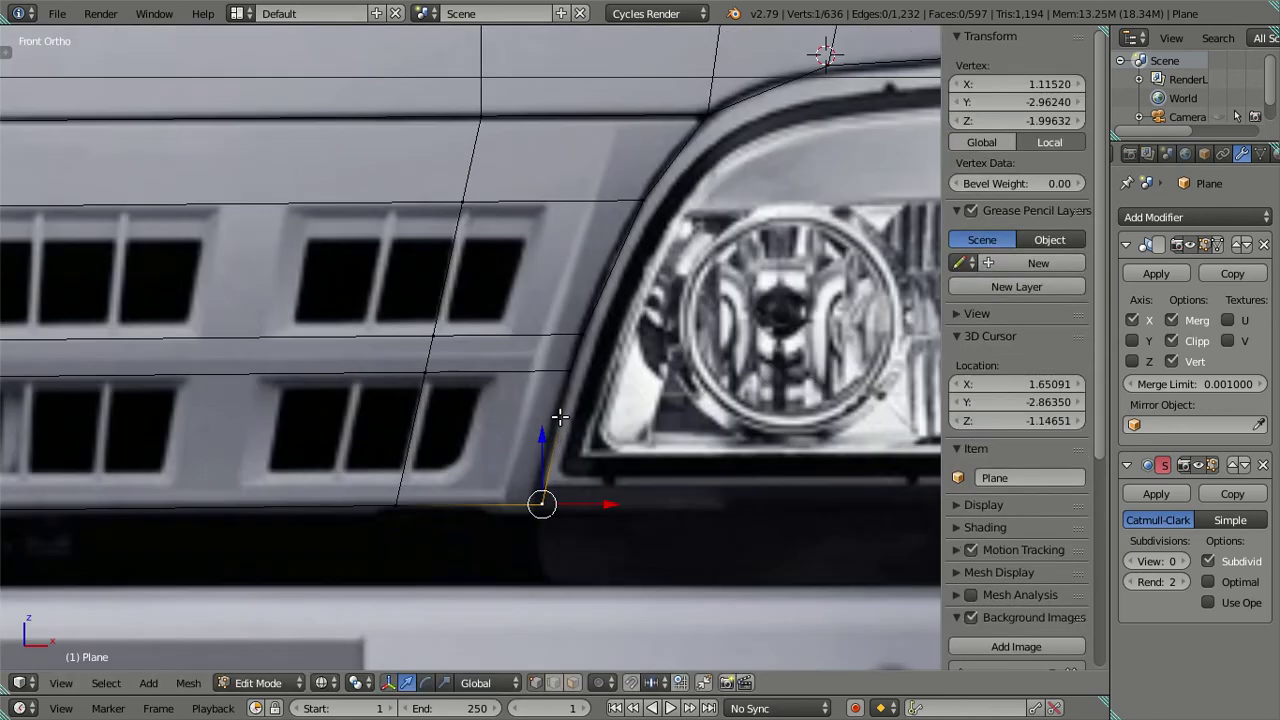
key(z)
key(g)
key(x)
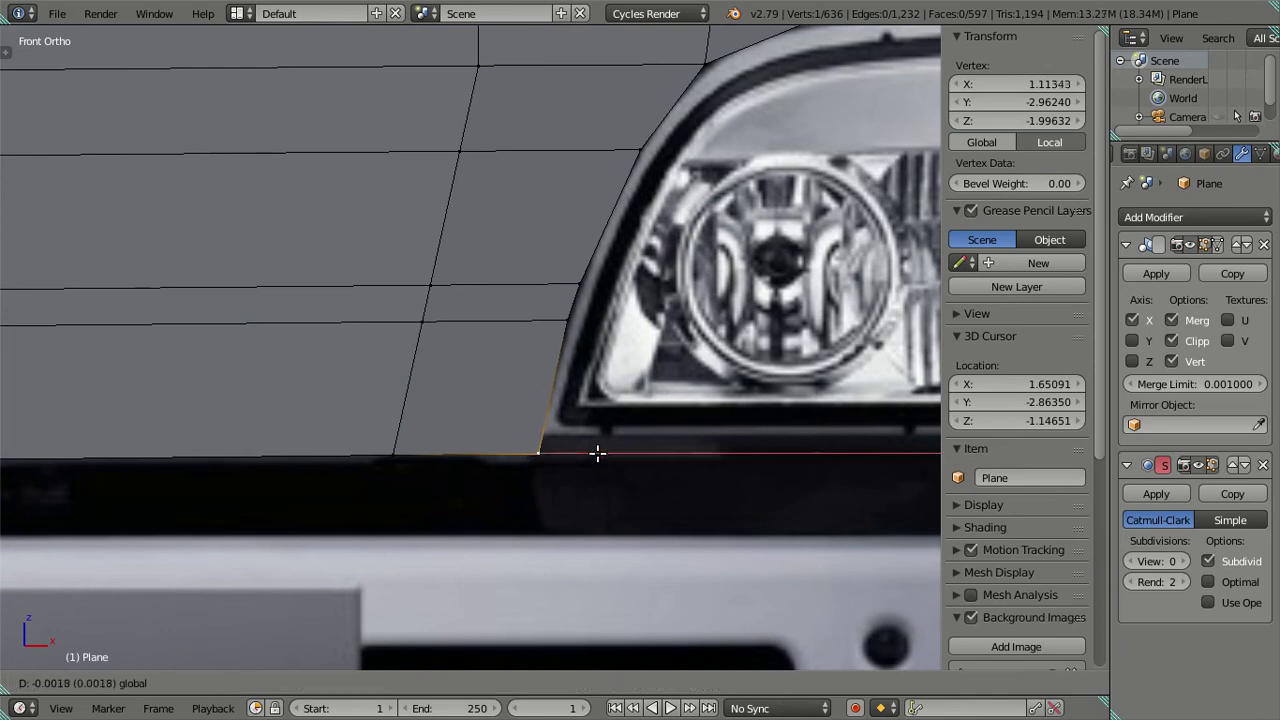
click(592, 451)
key(a)
key(z)
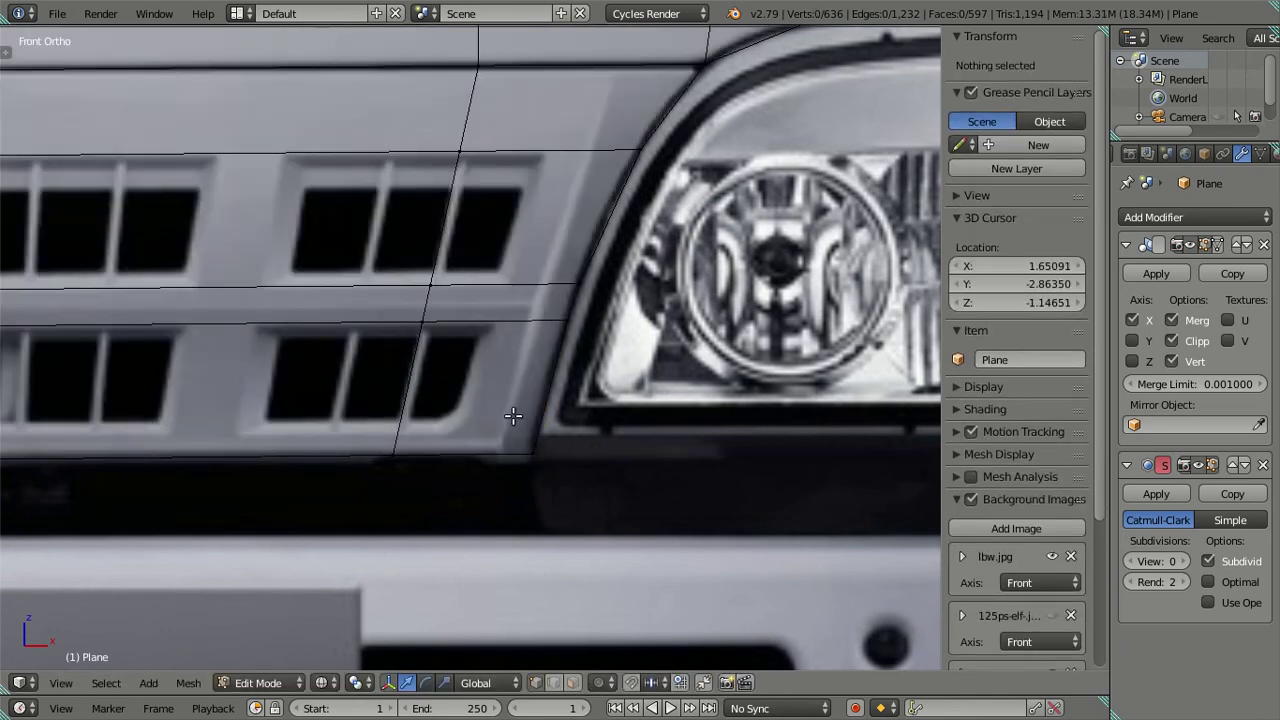
Return to Object Mode and switch to the Right orthographic view of the side reference
scroll(512, 415, down, 4)
scroll(491, 394, up, 3)
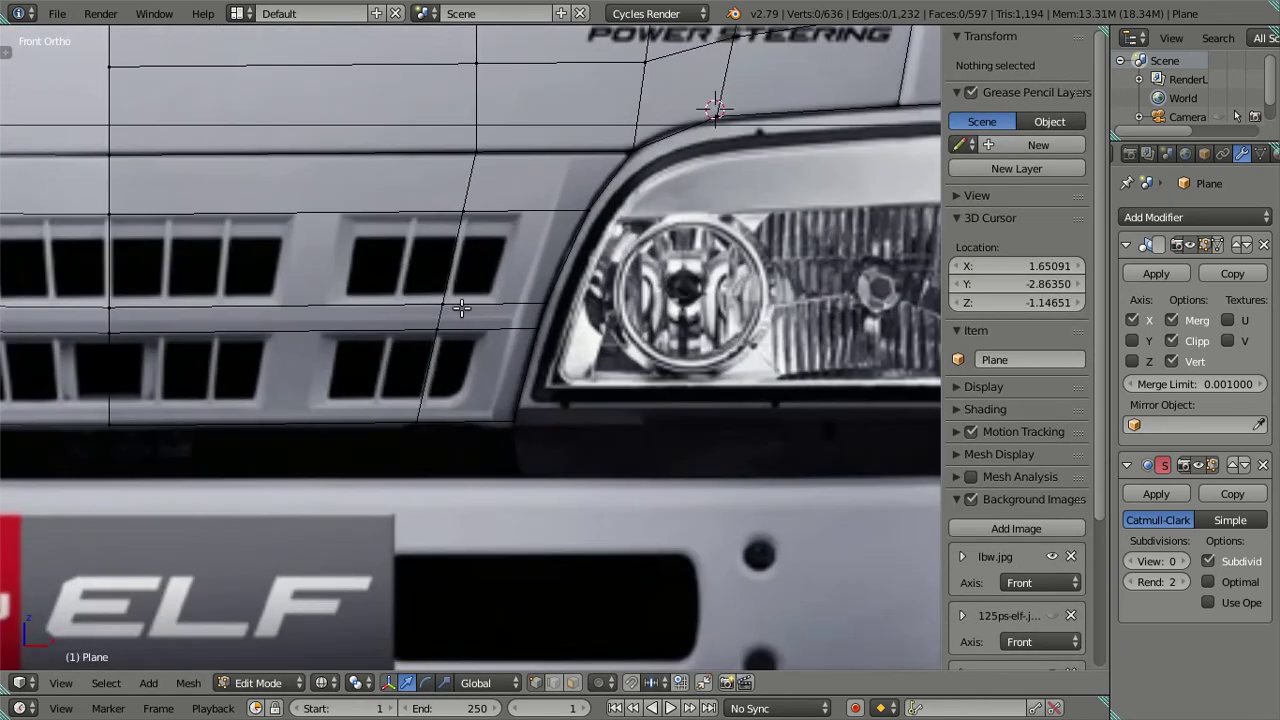
shift+middle_drag(350, 307, 415, 300)
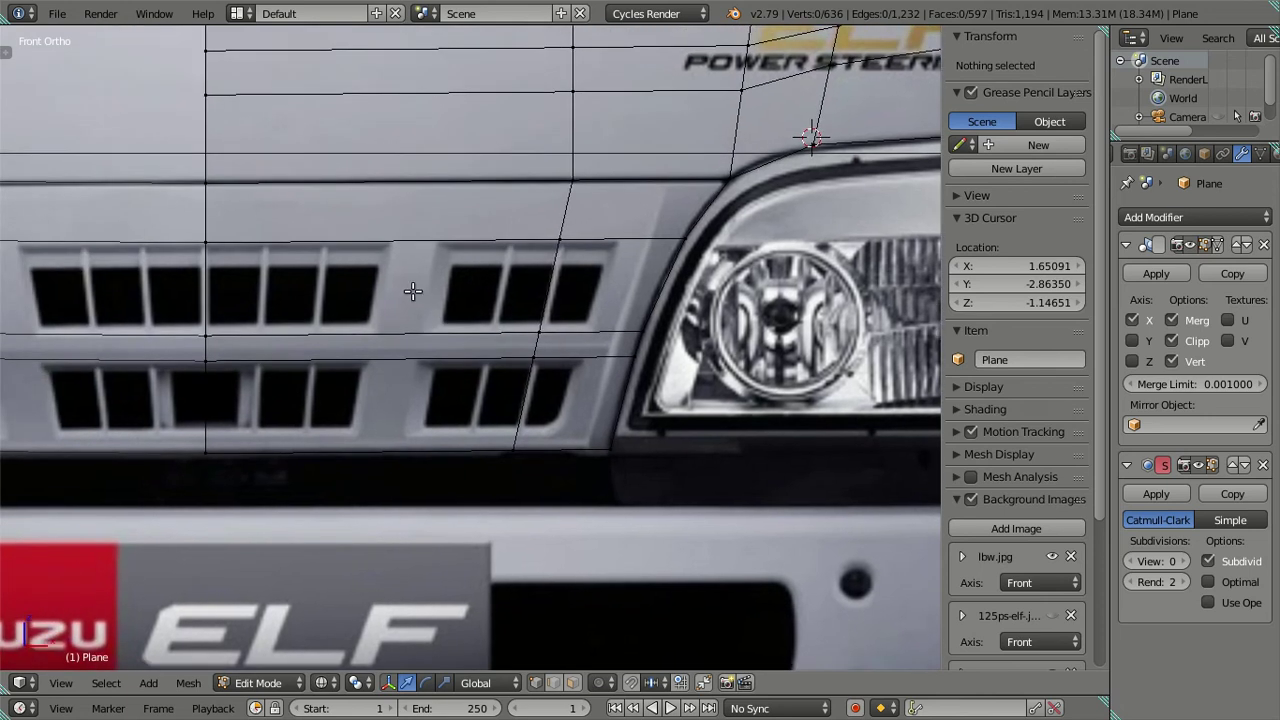
scroll(411, 291, down, 2)
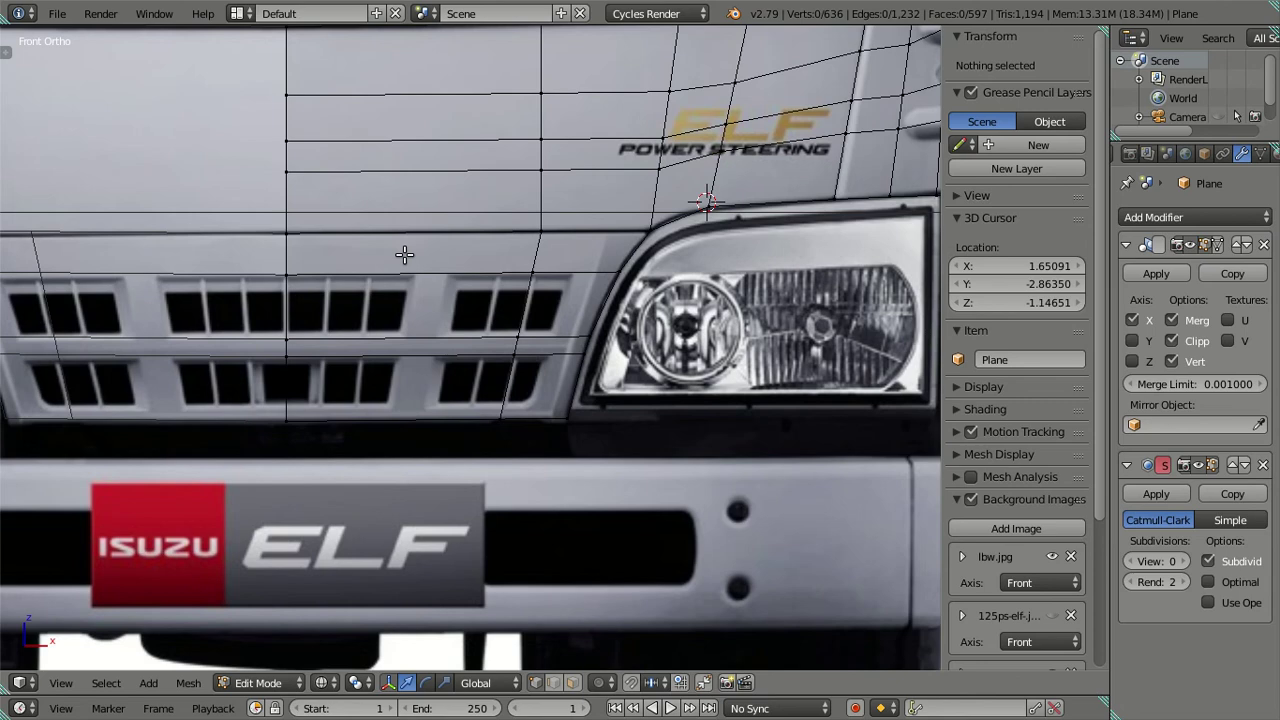
scroll(404, 254, down, 3)
scroll(585, 304, down, 2)
scroll(587, 307, up, 2)
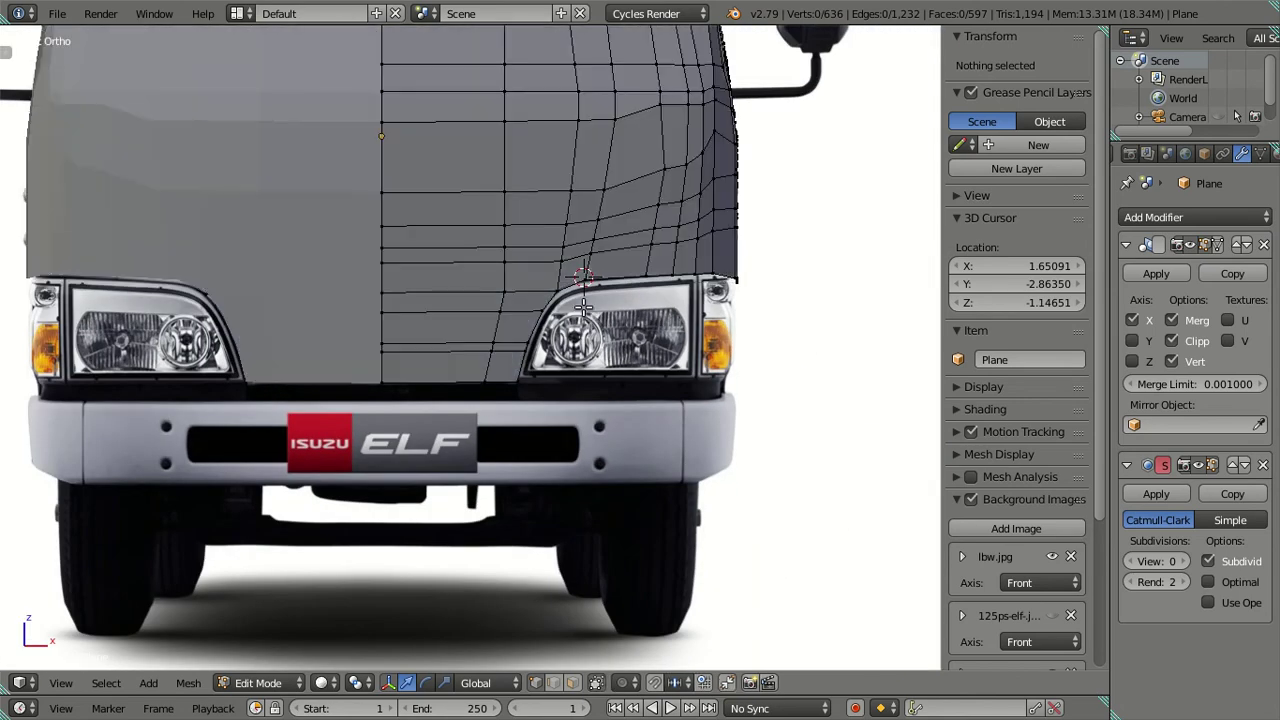
key(Tab)
scroll(583, 306, down, 1)
mouse_move(583, 306)
middle_down()
mouse_move(465, 351)
mouse_move(459, 322)
mouse_move(586, 357)
mouse_move(429, 351)
mouse_move(449, 365)
mouse_move(275, 322)
mouse_move(588, 345)
middle_up()
key(KP_1)
key(z)
key(KP_3)
Enter Edit Mode and frame the cab's lower front corner in wireframe over the side image
key(Tab)
scroll(577, 344, up, 3)
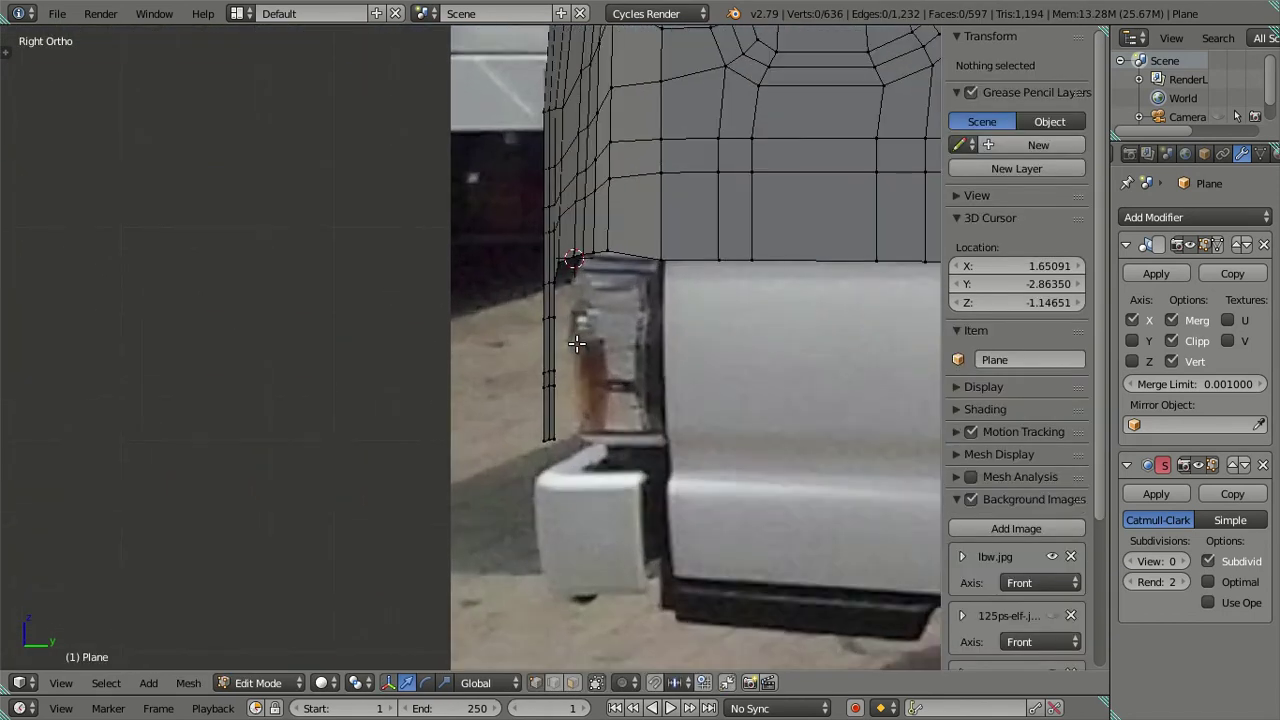
key(z)
shift+middle_drag(578, 318, 543, 471)
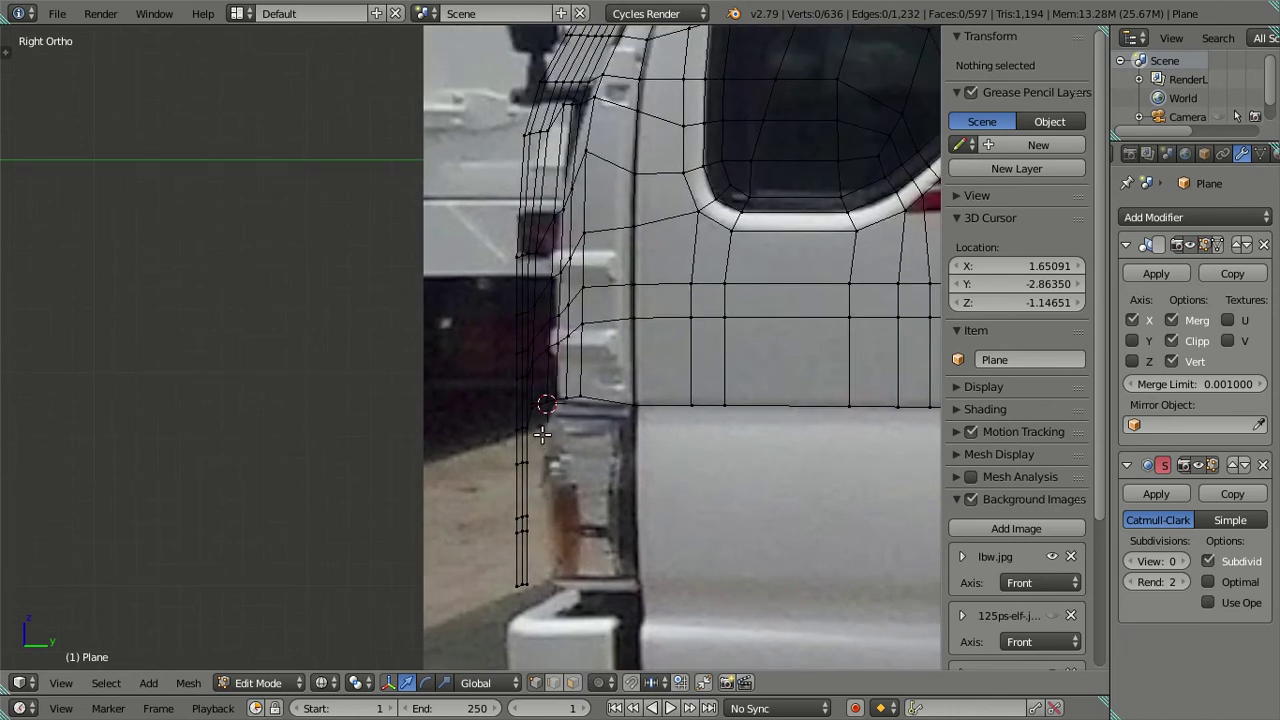
scroll(541, 433, down, 3)
scroll(543, 430, up, 1)
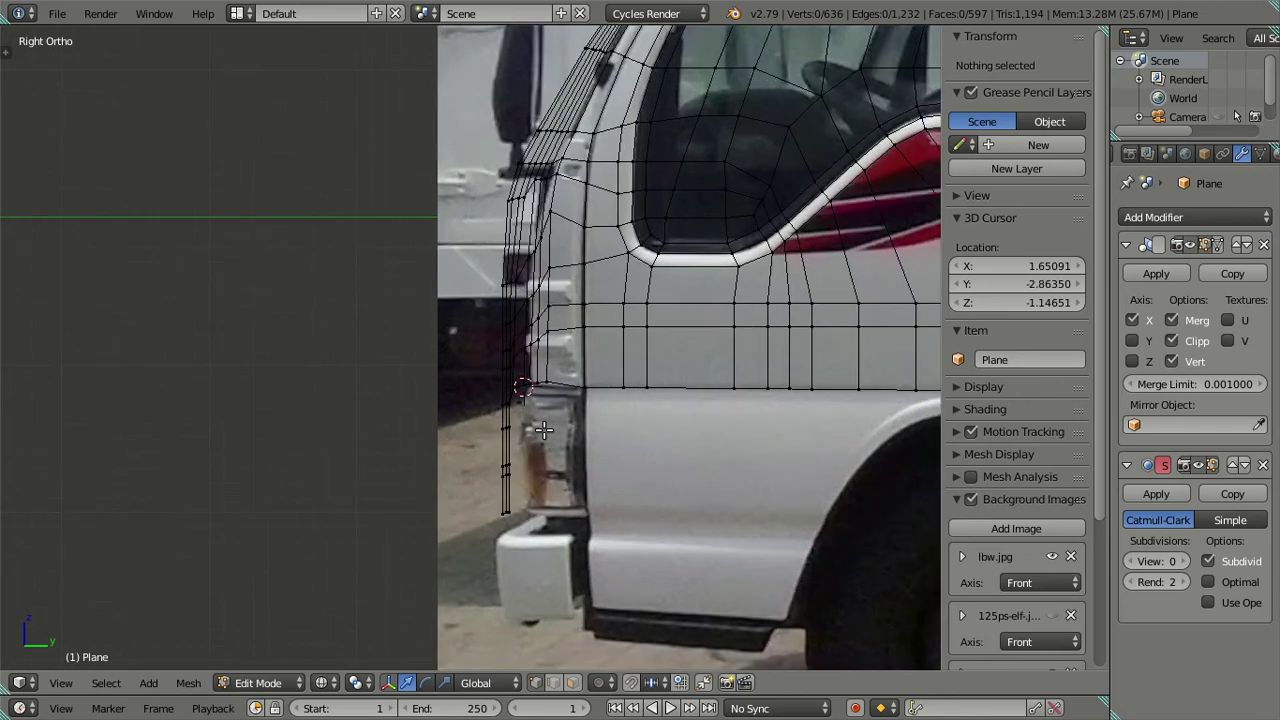
scroll(550, 428, up, 1)
scroll(558, 425, up, 1)
key(z)
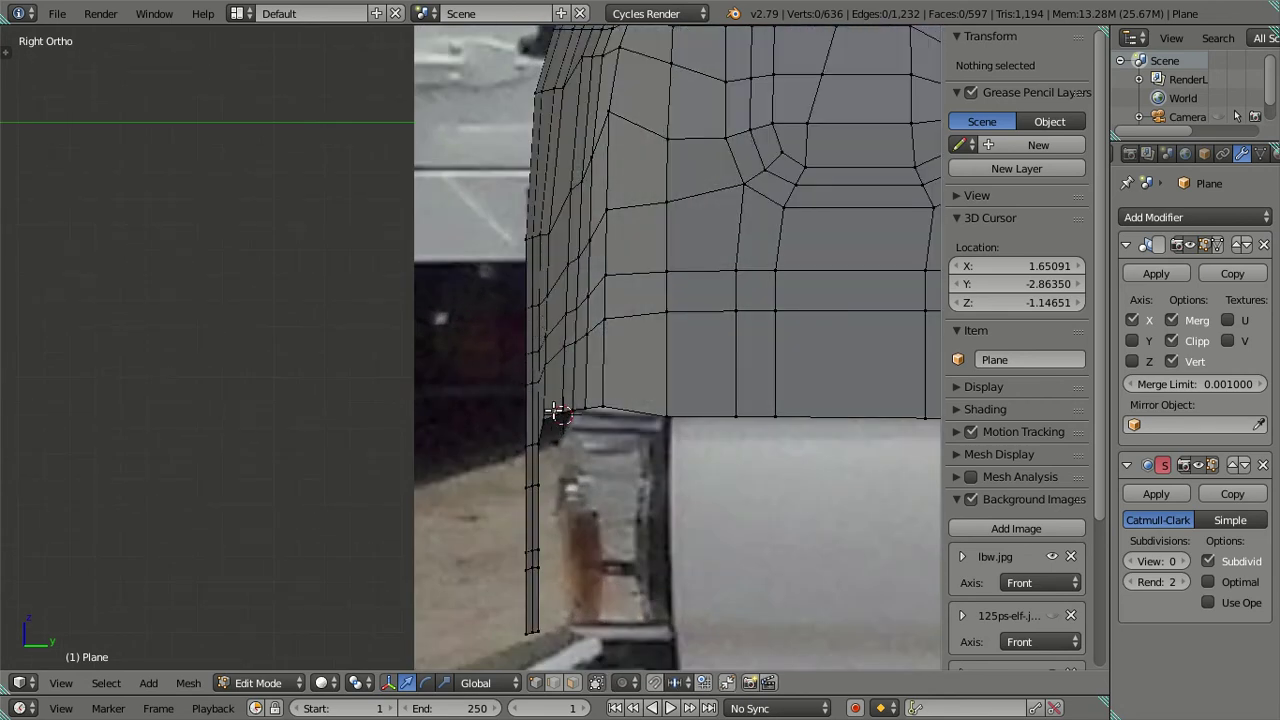
key(x)
key(z)
Box-select the vertical strip of front-edge vertices and nudge it along Y to match
key(b)
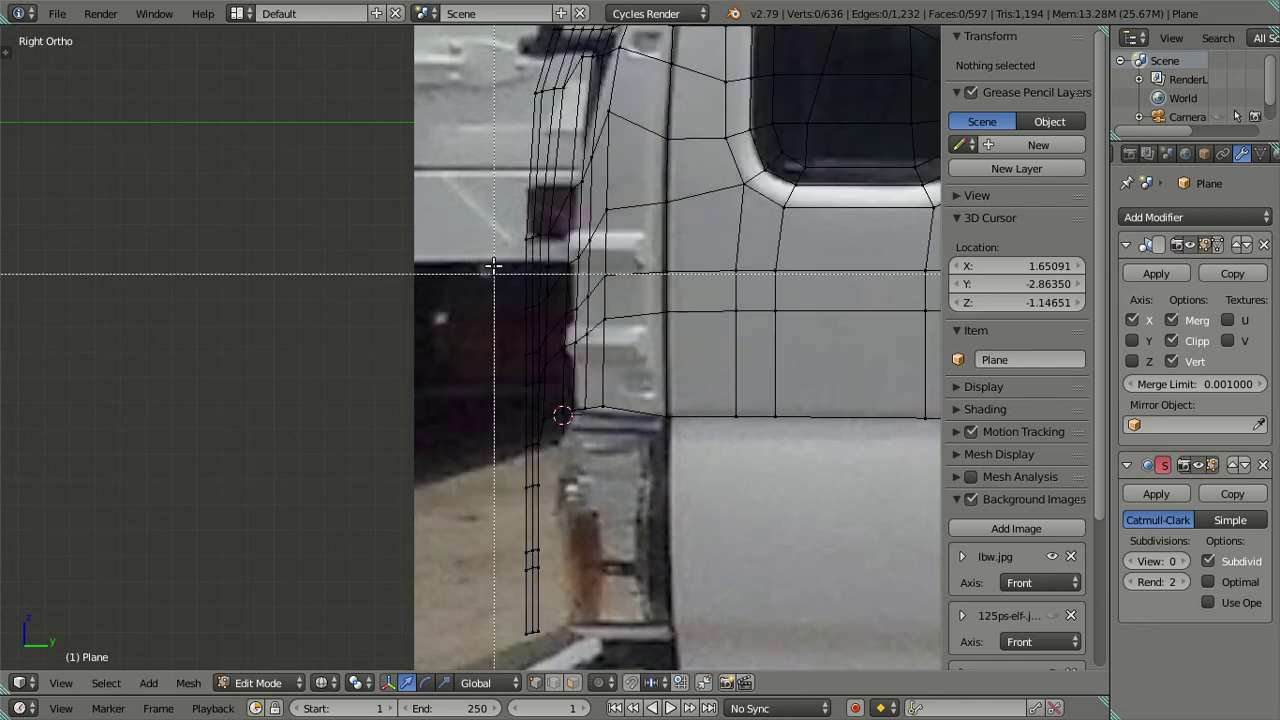
drag(492, 257, 552, 662)
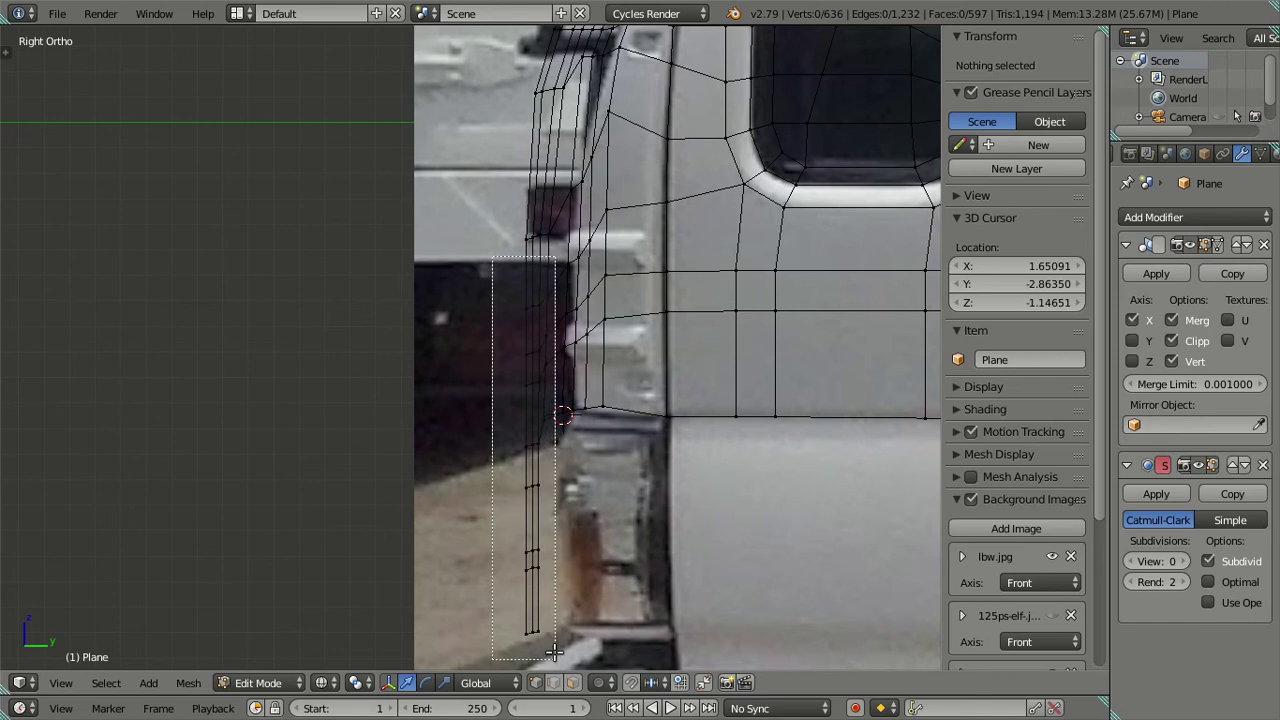
scroll(561, 495, up, 2)
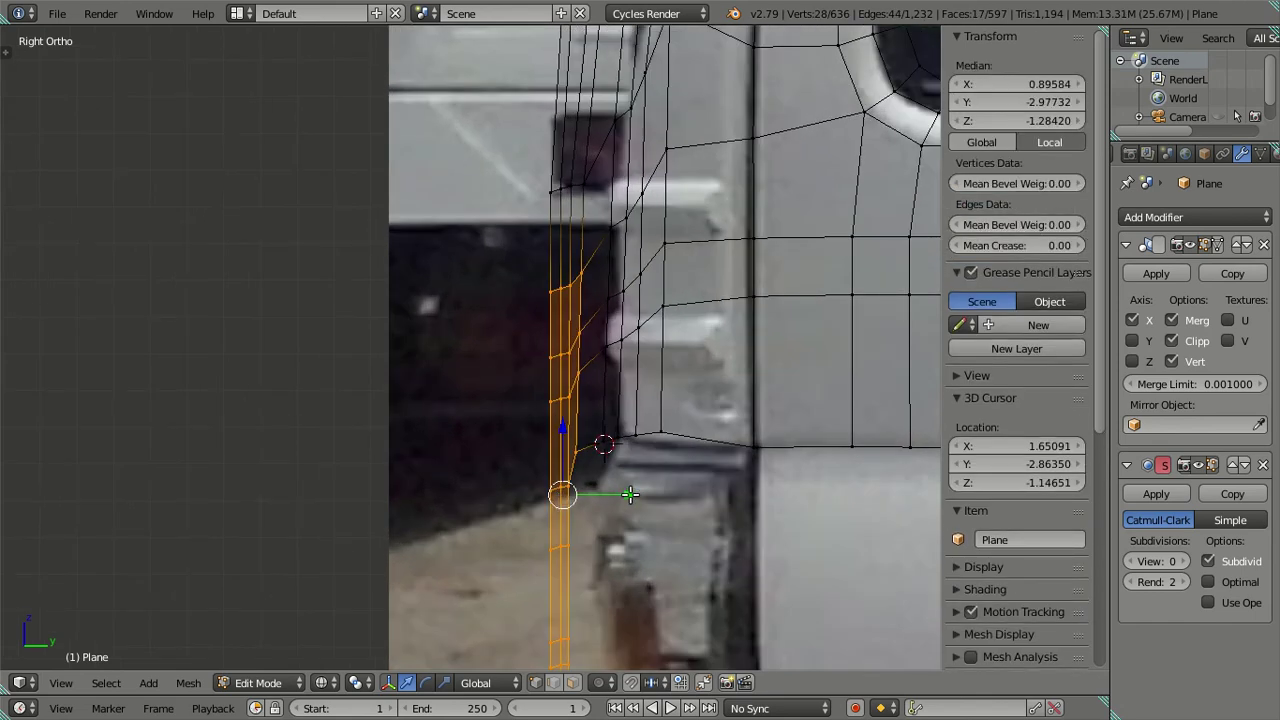
key(g)
key(y)
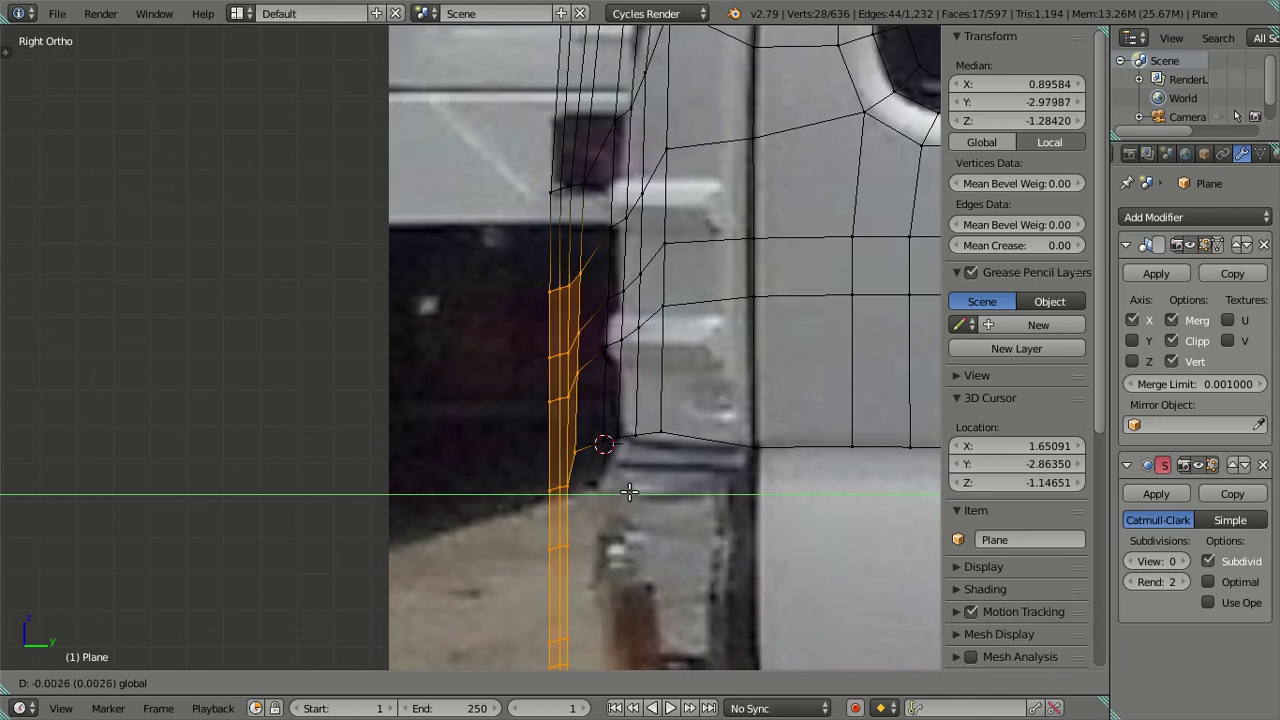
click(628, 491)
key(g)
key(y)
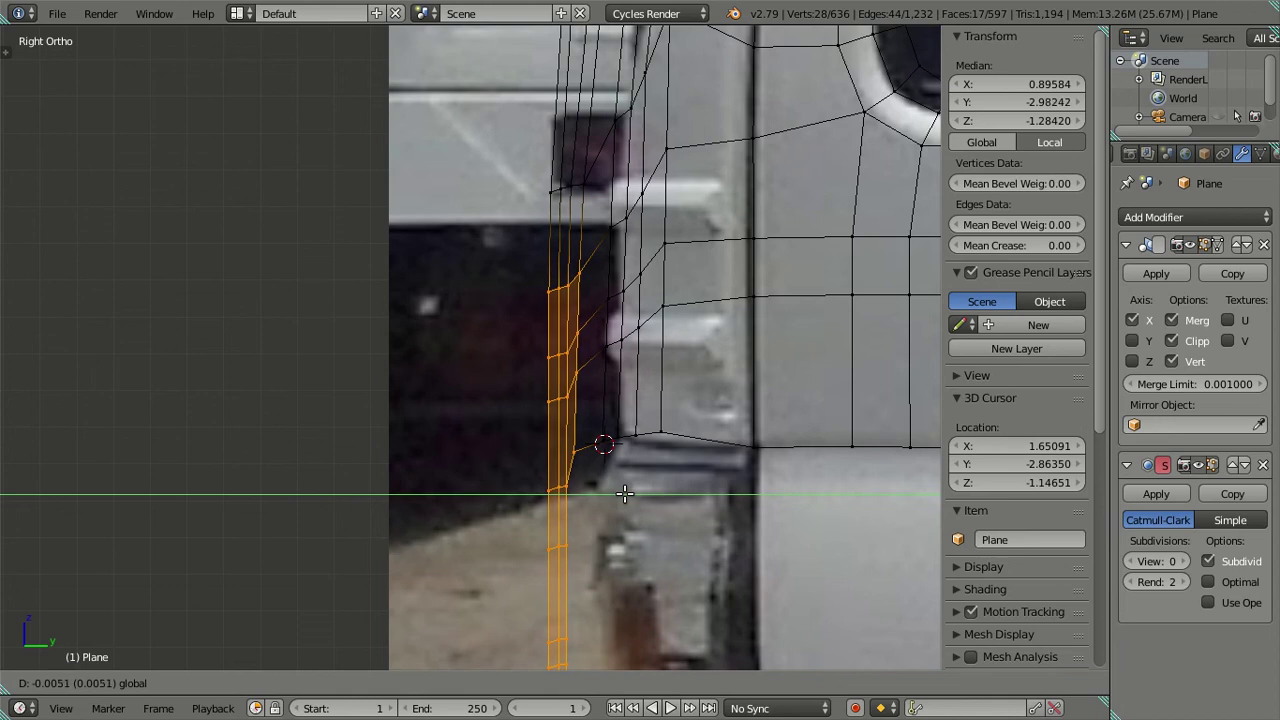
click(624, 493)
key(a)
key(z)
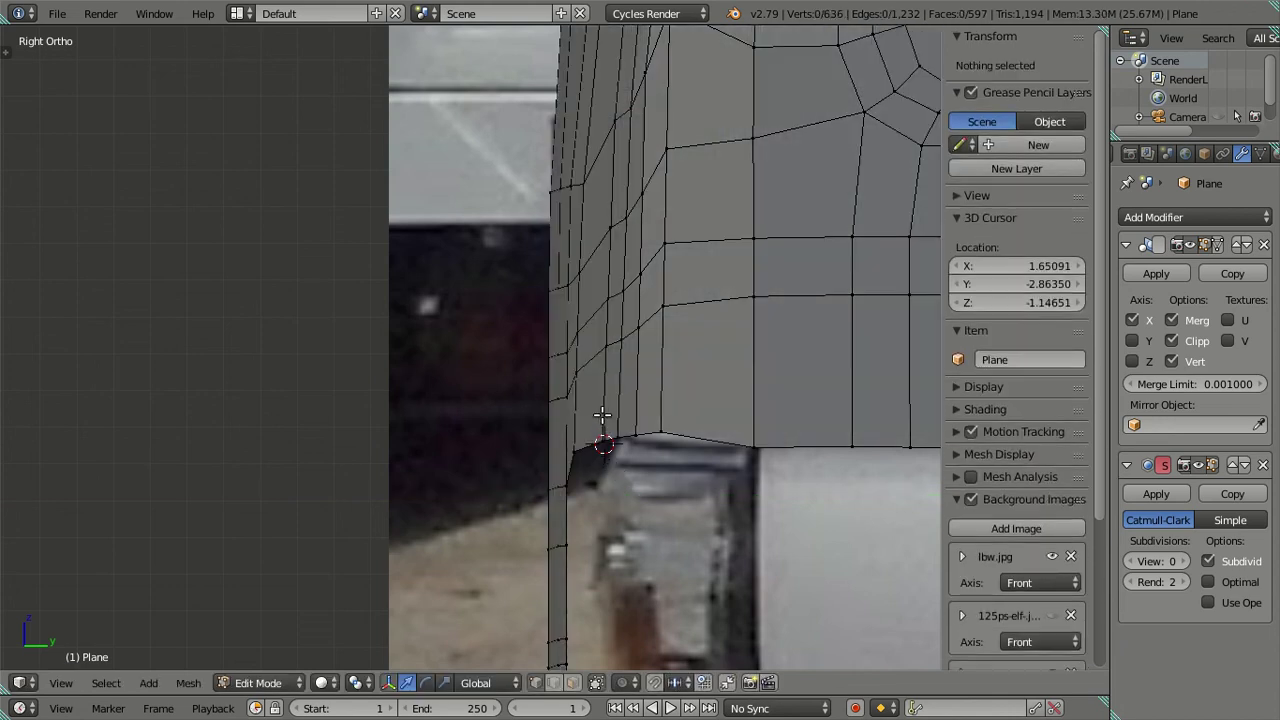
Inspect the front corner vertices, then return to Object Mode to view the smoothed cab
right_click(602, 350)
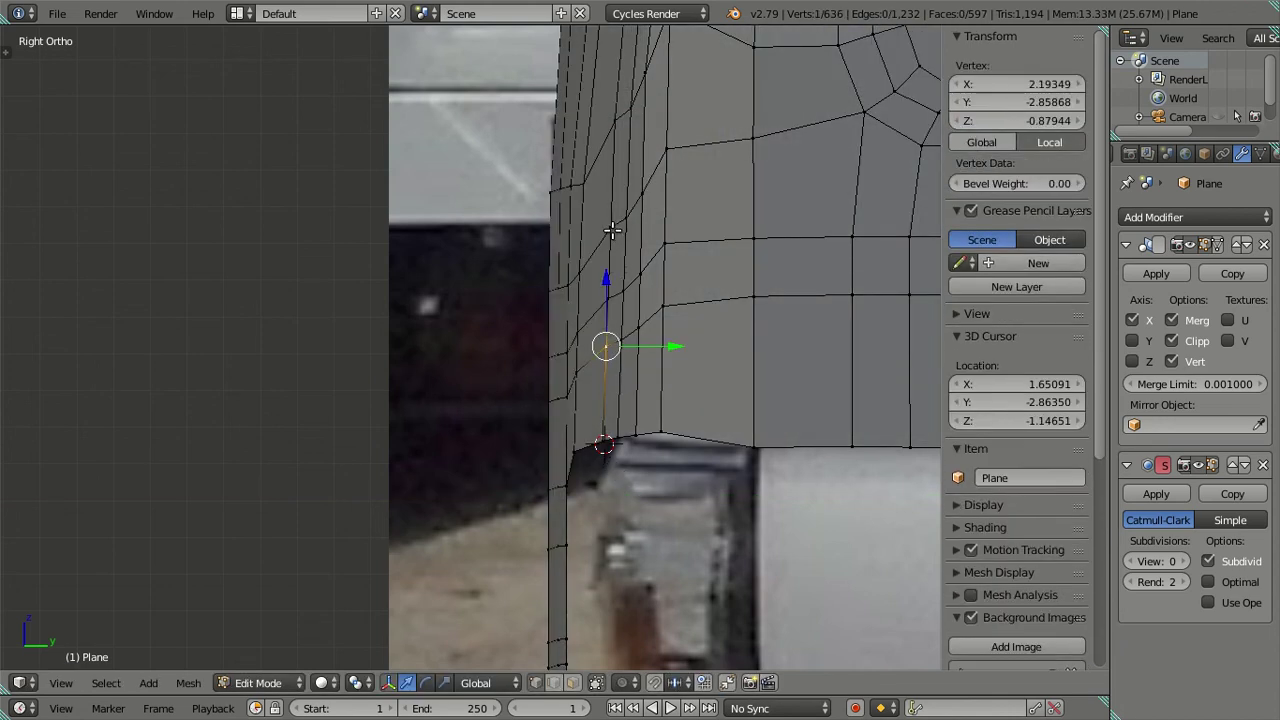
ctrl+right_click(611, 231)
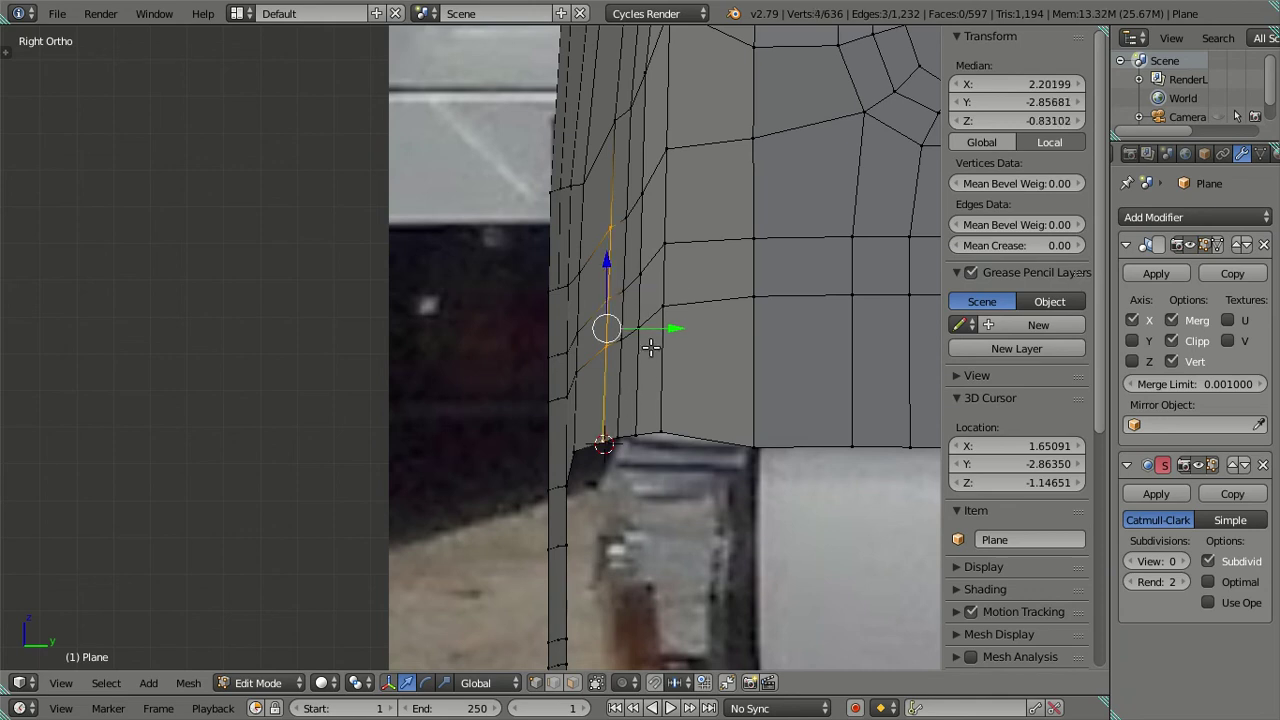
key(a)
mouse_move(640, 349)
middle_down()
mouse_move(674, 389)
mouse_move(651, 289)
middle_up()
scroll(757, 402, up, 2)
scroll(741, 432, down, 3)
key(Tab)
mouse_move(522, 373)
middle_down()
mouse_move(500, 314)
mouse_move(537, 280)
mouse_move(452, 331)
middle_up()
Compare the cab in wireframe against the front and right-side reference views
key(KP_1)
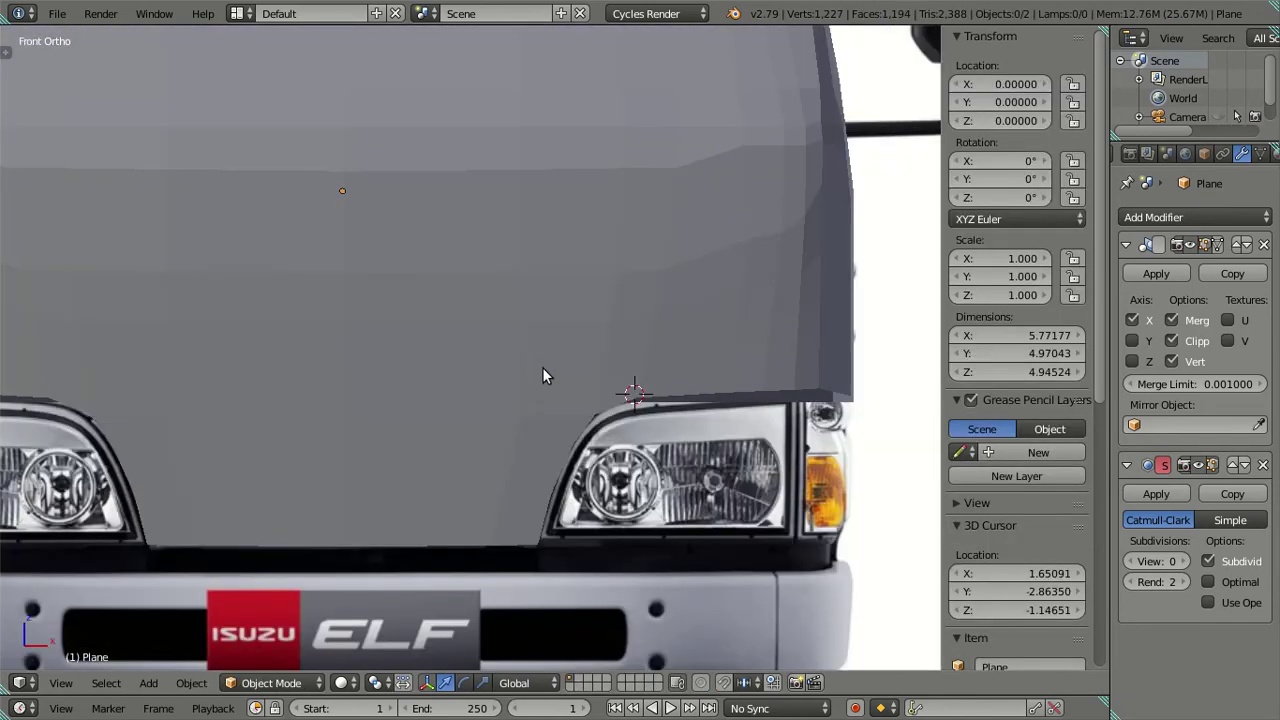
key(z)
ctrl+scroll(600, 440, down, 3)
scroll(690, 440, down, 3)
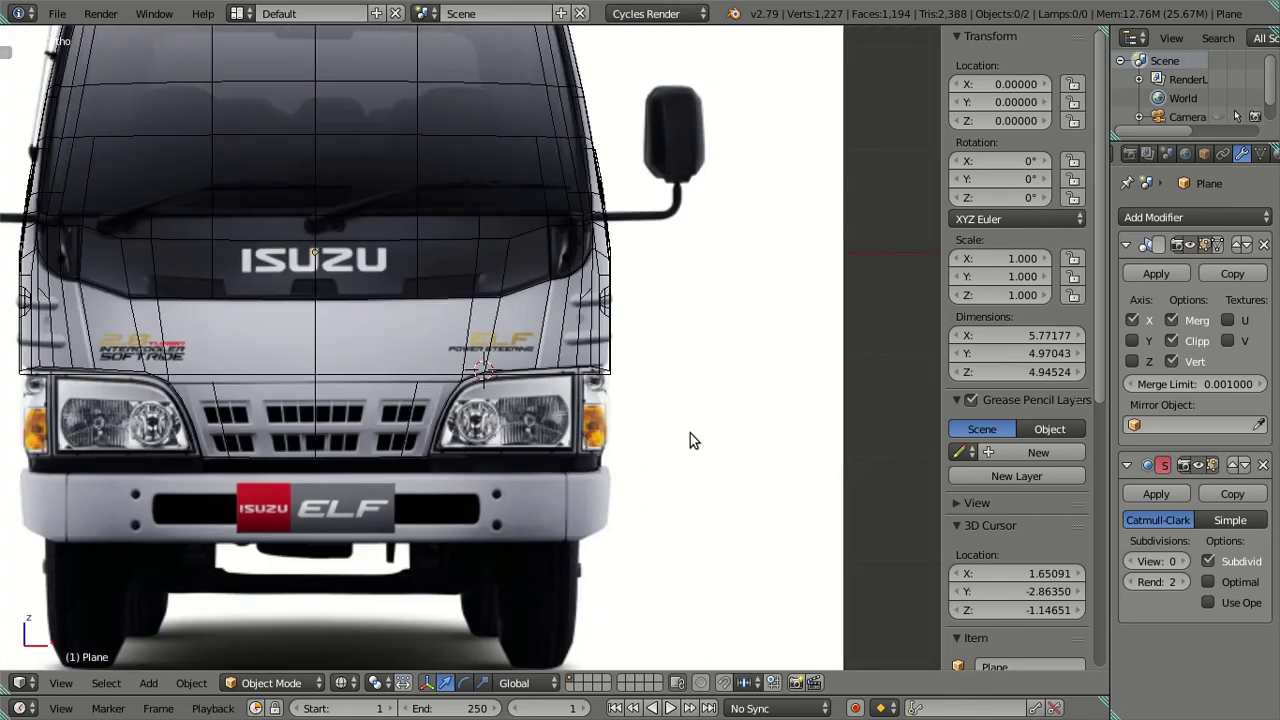
key(KP_3)
scroll(686, 423, up, 3)
scroll(567, 423, up, 1)
key(z)
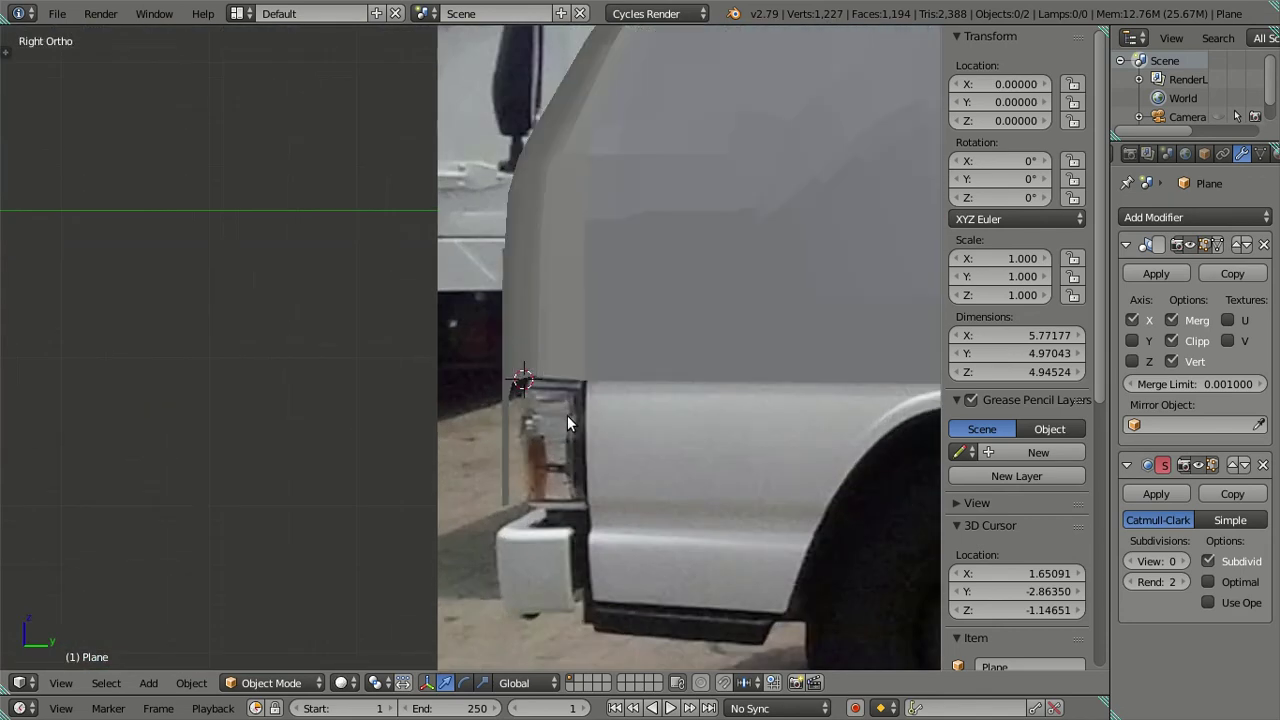
Enter Edit Mode and inspect the wireframe along the cab's front edge down to its lower corner
key(Tab)
shift+middle_drag(567, 423, 497, 347)
key(z)
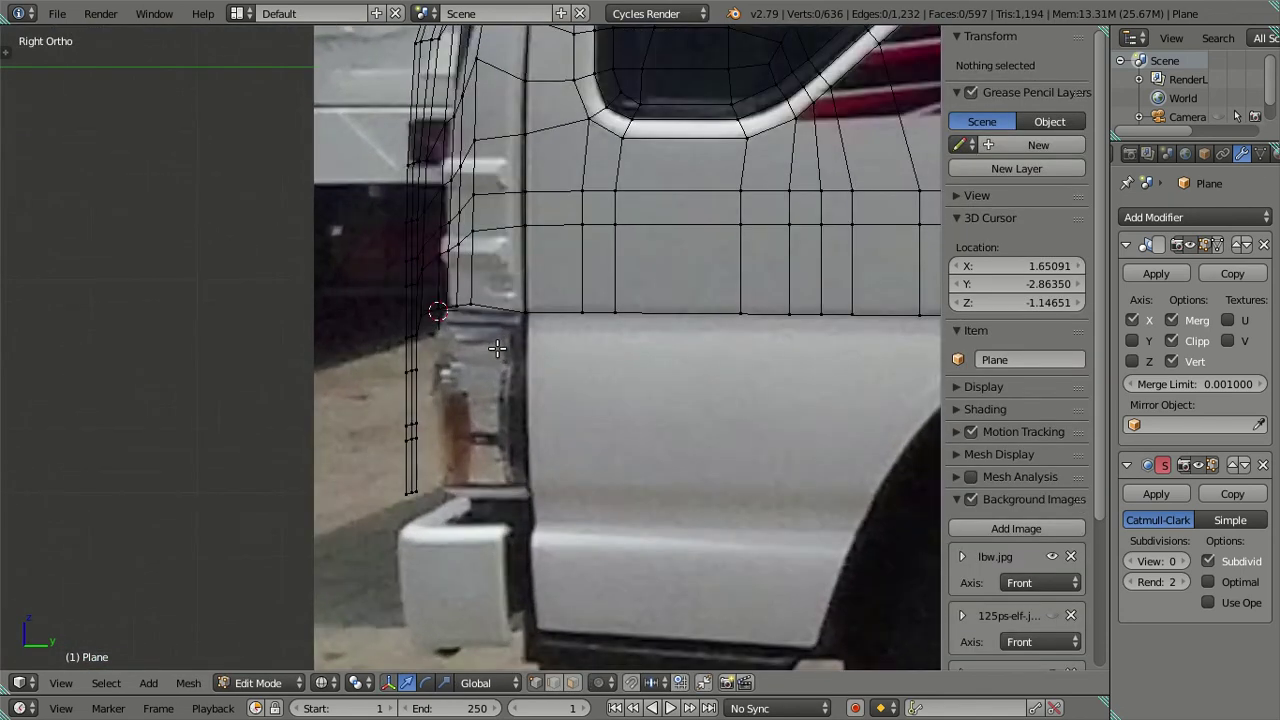
scroll(500, 357, down, 2)
scroll(420, 466, up, 2)
mouse_move(420, 466)
shift+middle_down()
mouse_move(424, 385)
mouse_move(595, 397)
shift+middle_up()
scroll(395, 382, up, 2)
scroll(631, 347, down, 1)
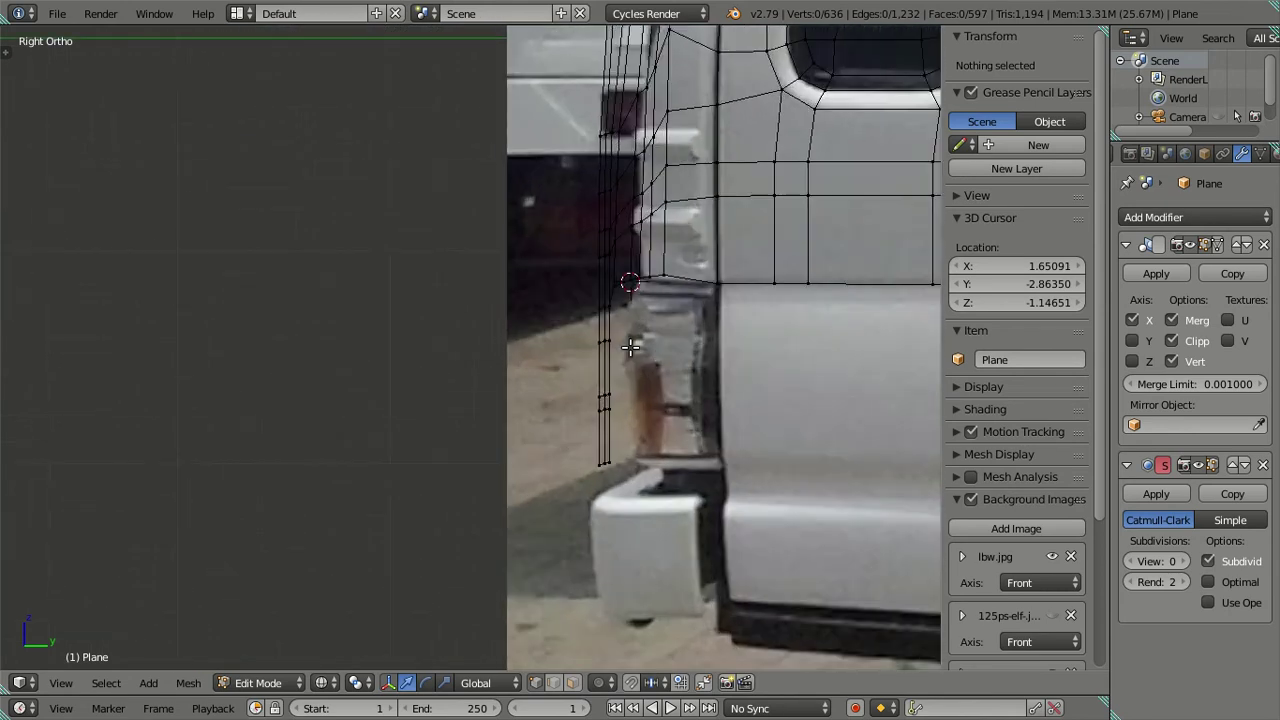
scroll(629, 347, down, 1)
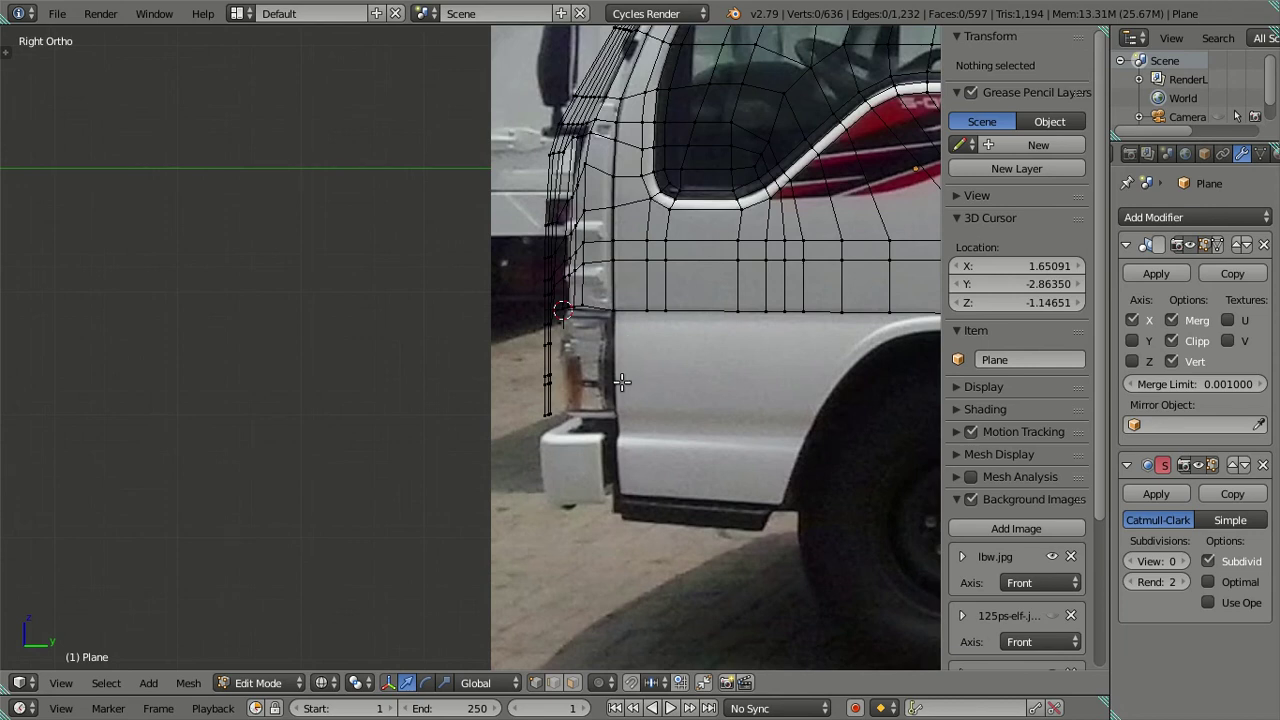
scroll(602, 260, up, 2)
shift+middle_drag(586, 243, 496, 441)
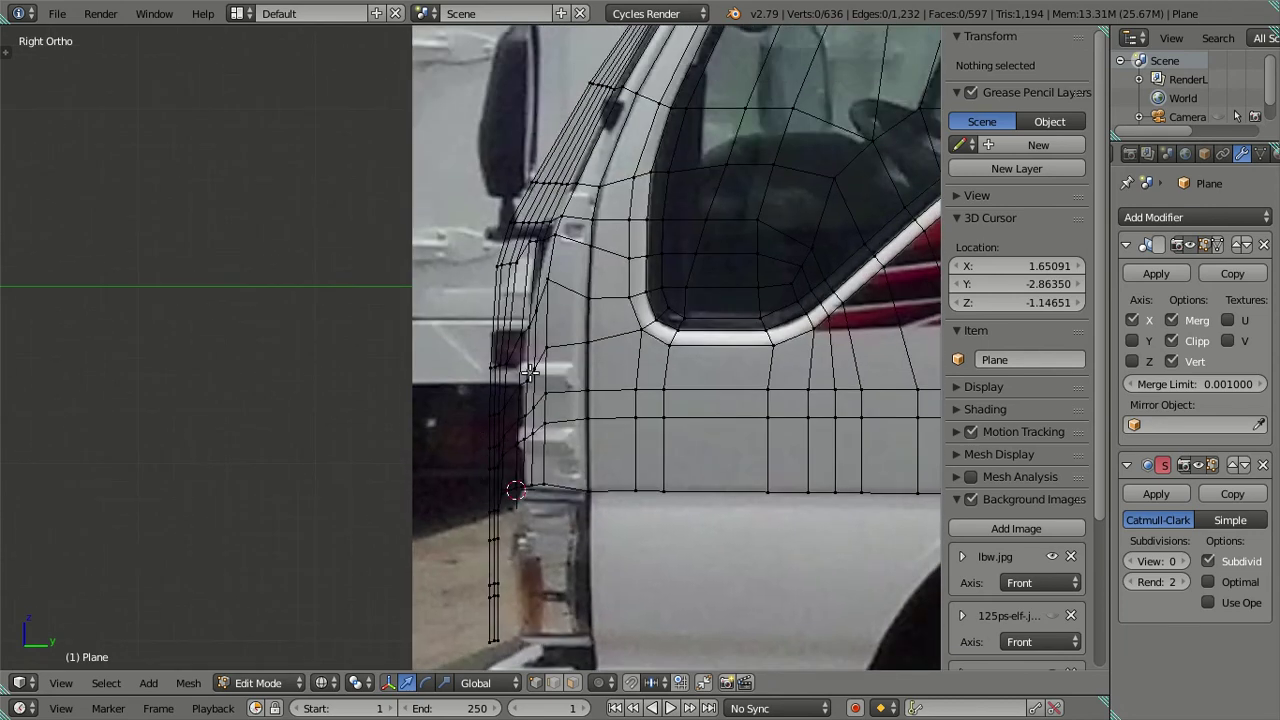
scroll(522, 332, down, 3)
scroll(522, 332, down, 1)
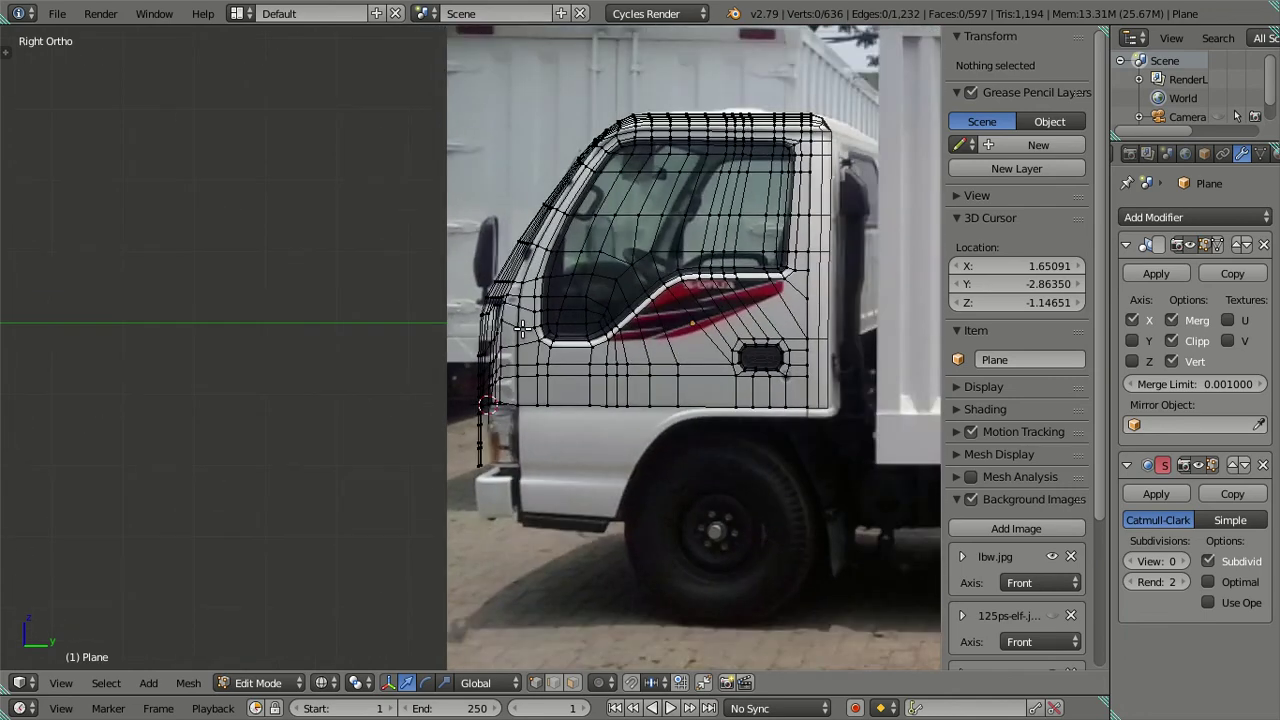
scroll(525, 322, up, 1)
Circle-select the strip of vertices along the cab's front edge
key(z)
mouse_move(529, 316)
middle_down()
mouse_move(597, 408)
mouse_move(586, 374)
mouse_move(538, 300)
mouse_move(580, 466)
mouse_move(724, 484)
mouse_move(883, 471)
mouse_move(757, 451)
mouse_move(768, 480)
middle_up()
mouse_move(602, 456)
middle_down()
mouse_move(497, 403)
mouse_move(455, 403)
middle_up()
middle_drag(304, 300, 392, 313)
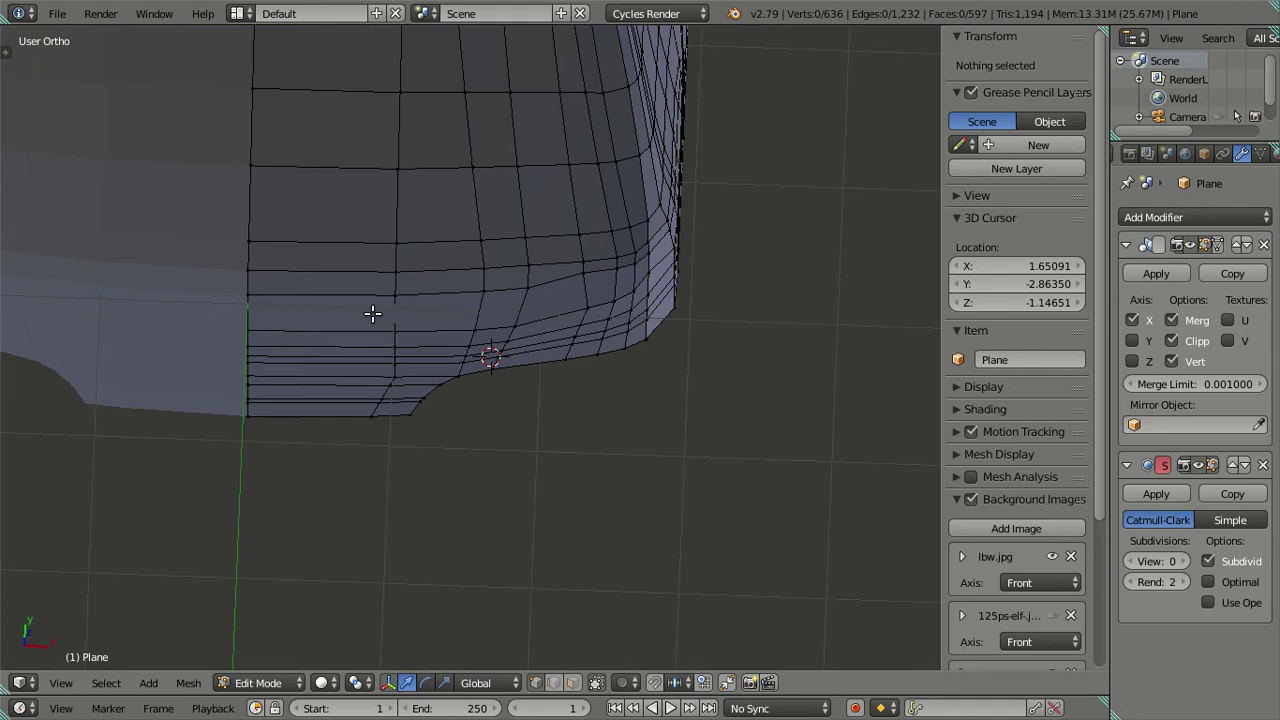
key(z)
key(c)
key(Escape)
mouse_move(283, 354)
mouse_down()
mouse_move(250, 345)
mouse_move(514, 334)
mouse_move(423, 386)
mouse_move(256, 409)
mouse_move(423, 420)
mouse_up()
key(Escape)
middle_drag(517, 377, 440, 326)
key(KP_3)
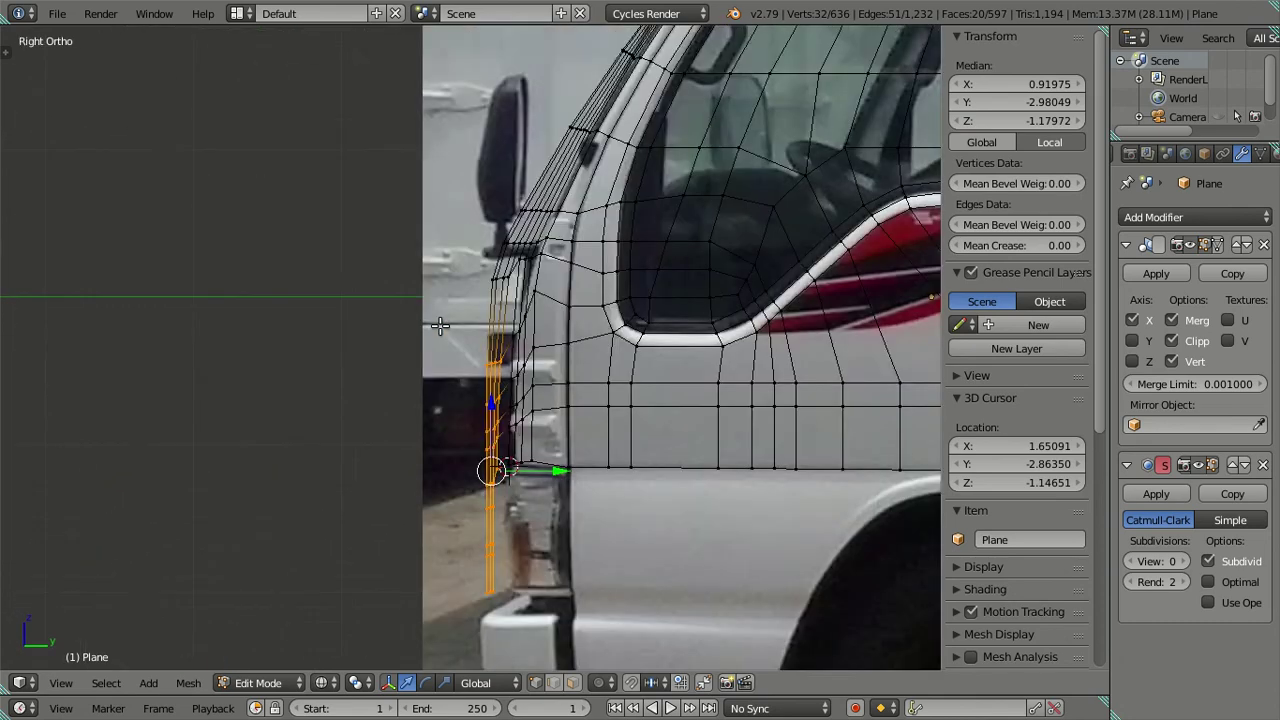
Shift the front-edge strip along Y twice to match the side reference
key(g)
key(y)
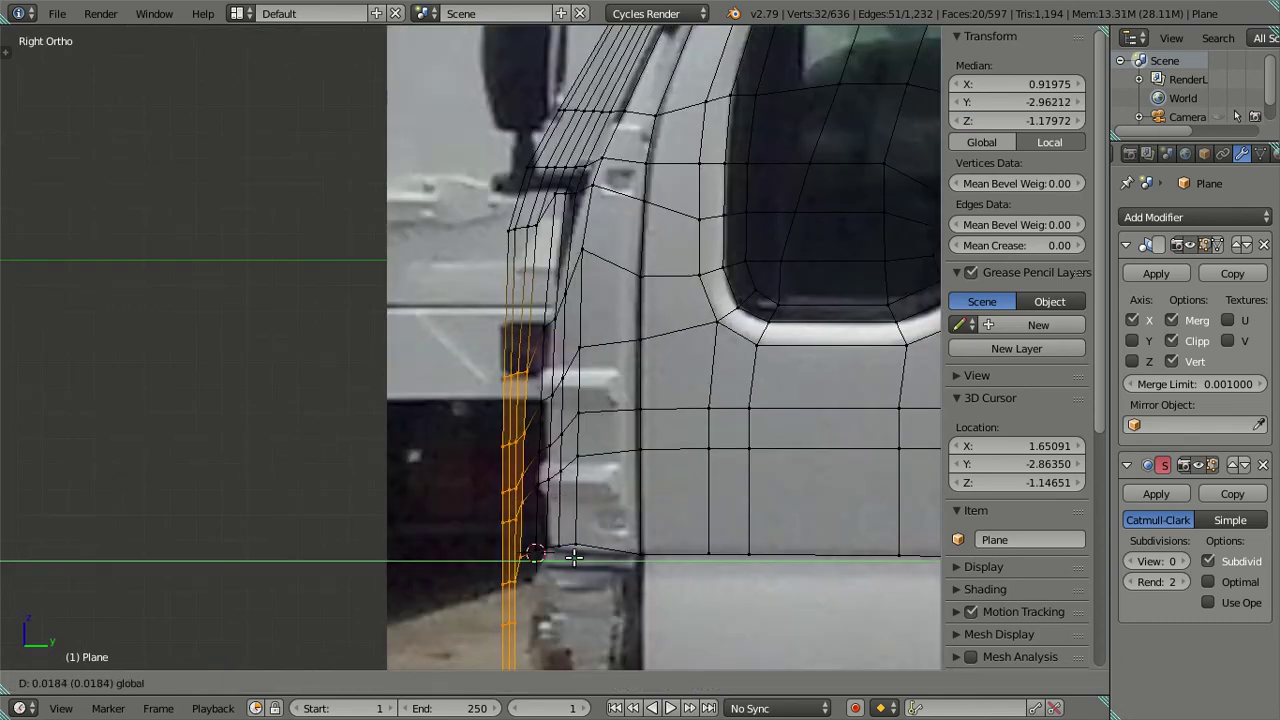
click(574, 557)
scroll(565, 555, up, 3)
mouse_move(565, 550)
middle_down()
mouse_move(565, 382)
mouse_move(720, 489)
mouse_move(563, 328)
mouse_move(540, 331)
mouse_move(306, 148)
mouse_move(420, 294)
middle_up()
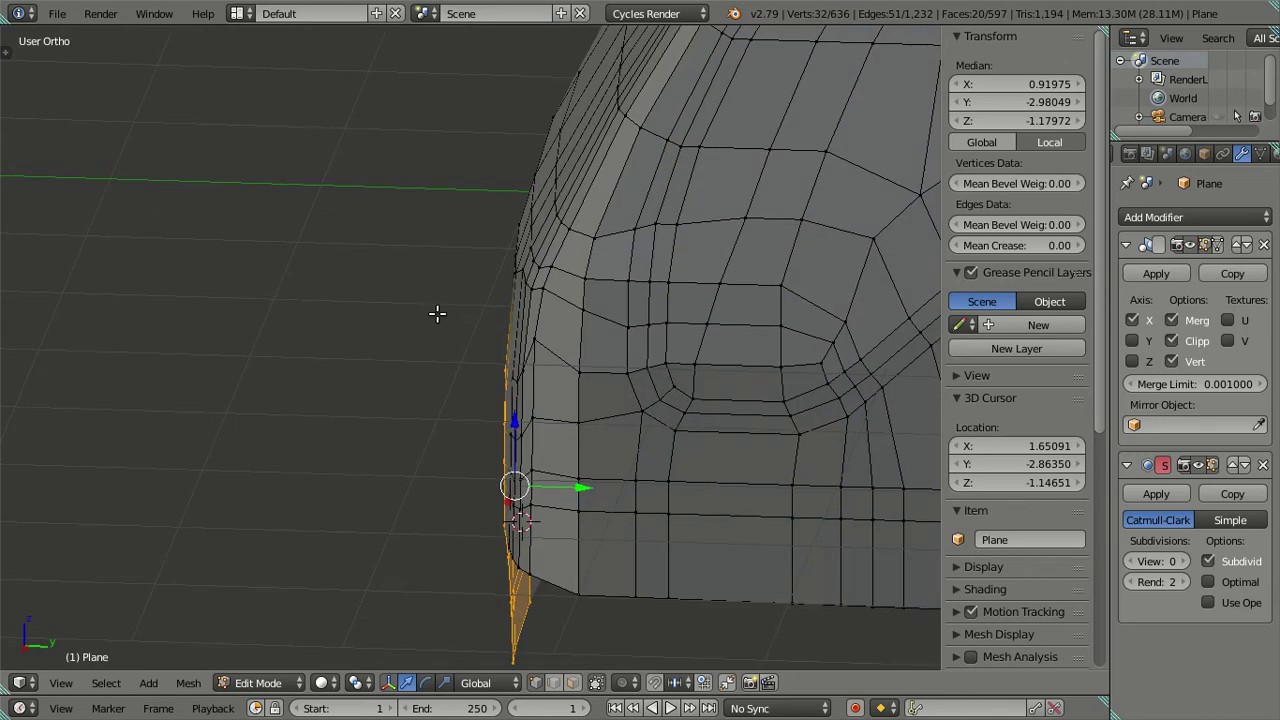
key(KP_3)
scroll(504, 401, up, 1)
scroll(504, 401, up, 2)
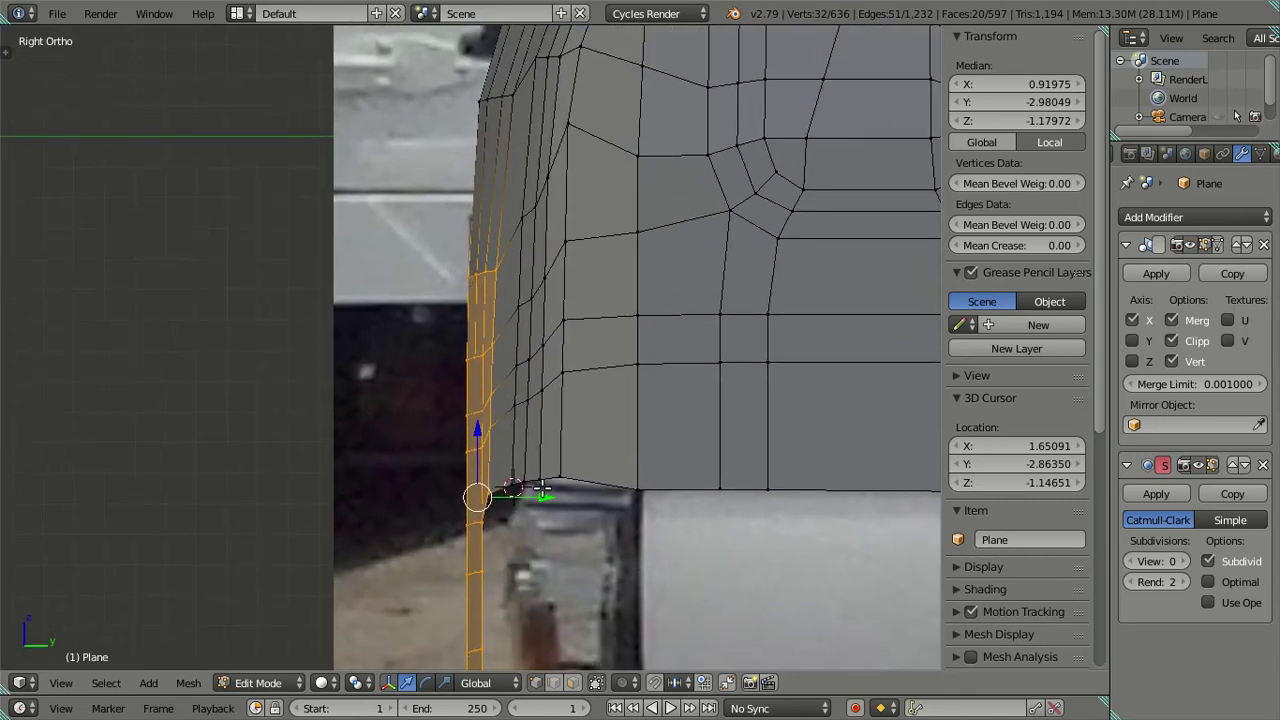
key(g)
key(y)
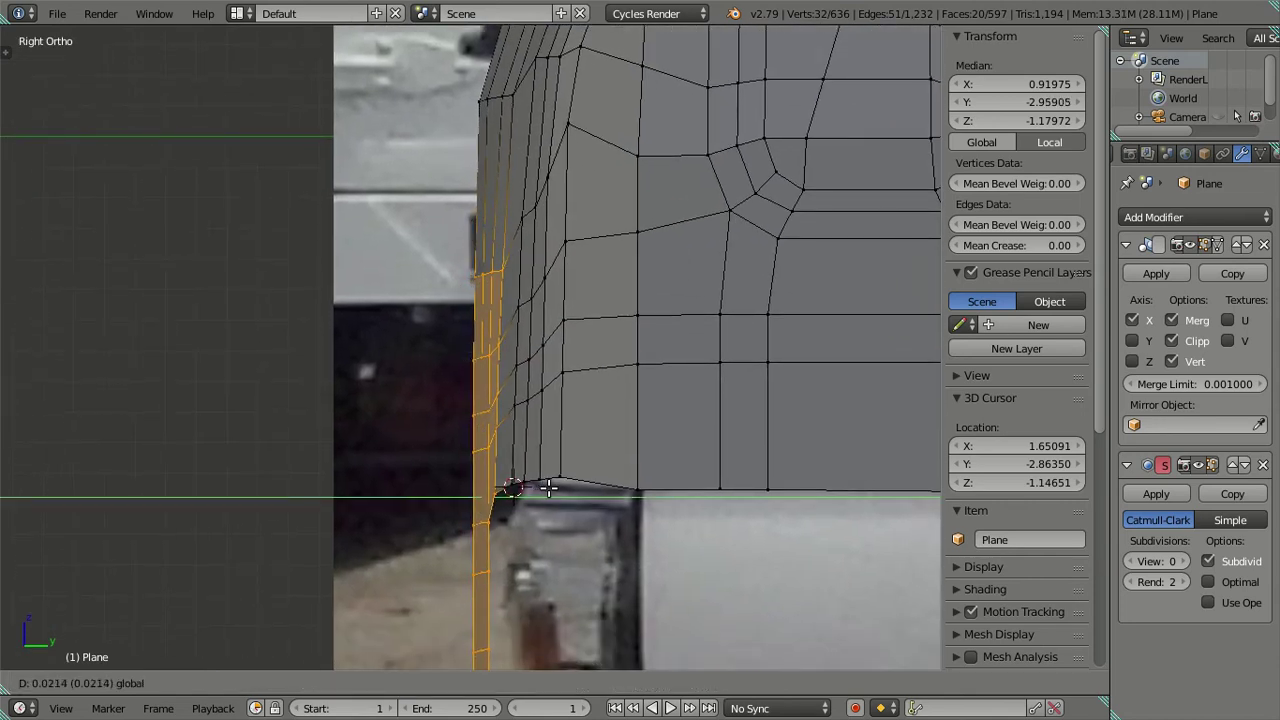
click(548, 488)
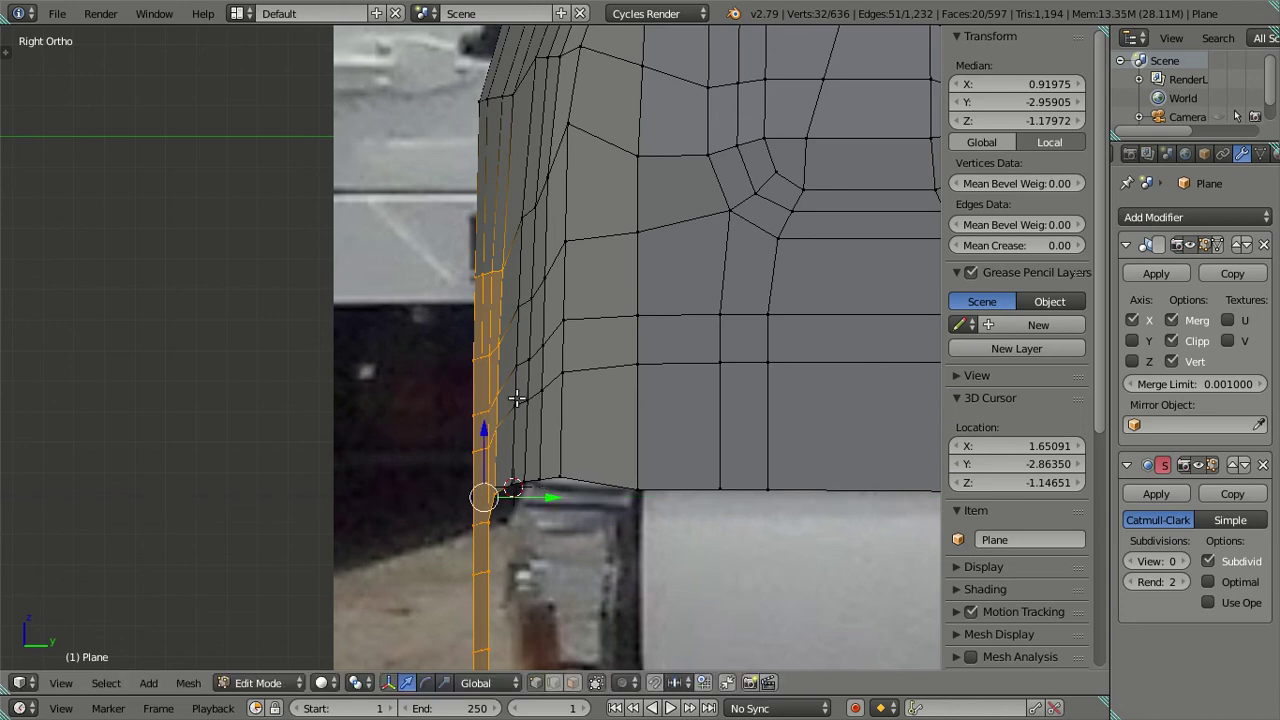
Nudge the upper front corner vertex along Y
key(a)
shift+scroll(474, 374, up, 2)
scroll(474, 374, up, 1)
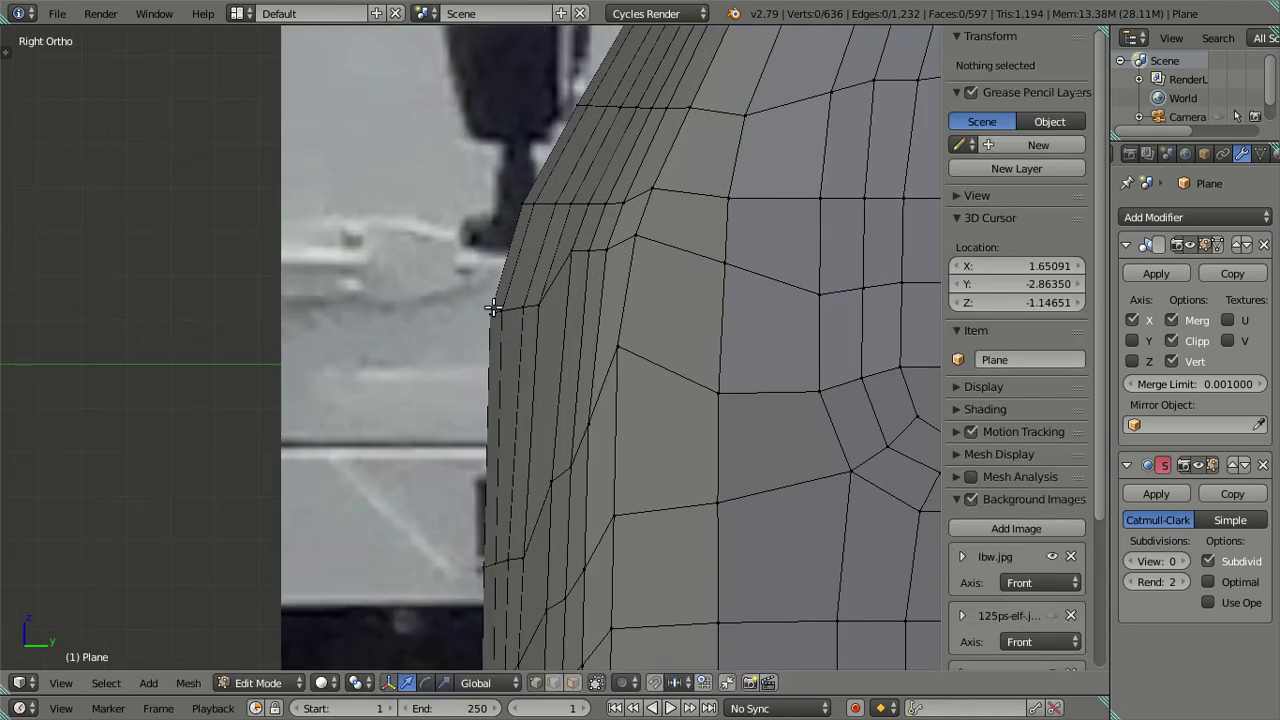
right_click(575, 251)
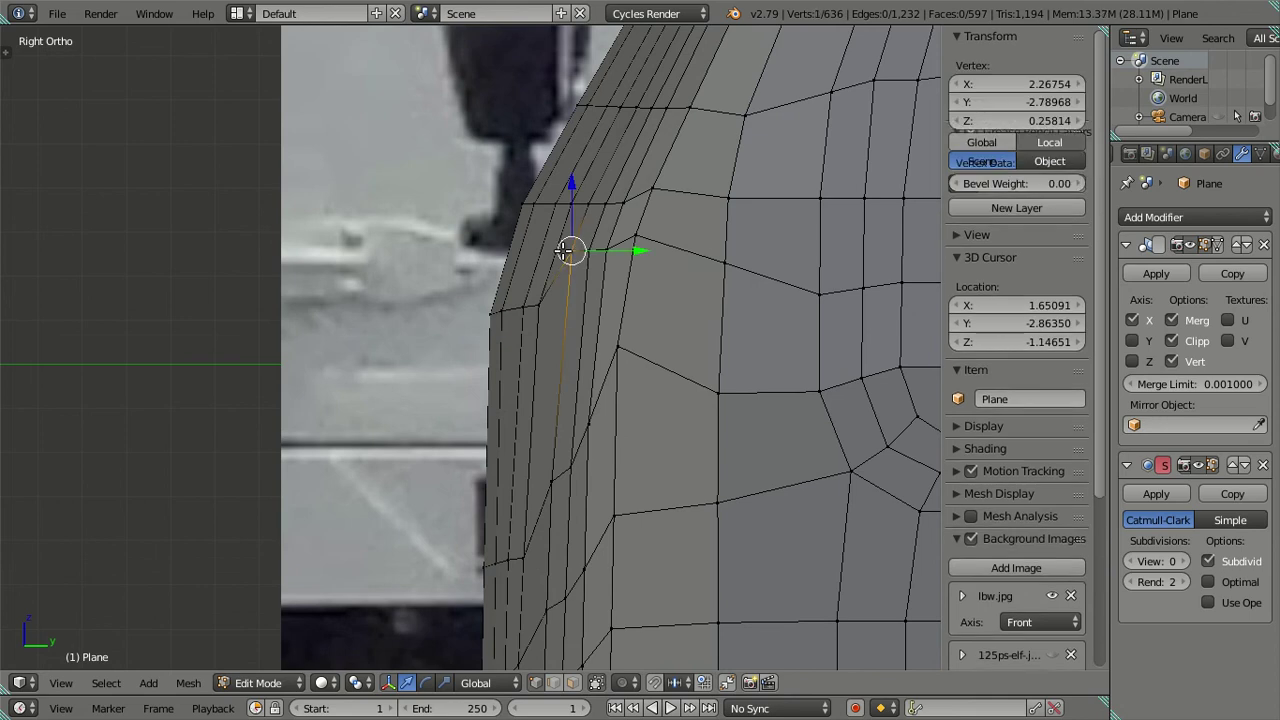
key(g)
key(y)
click(632, 252)
key(a)
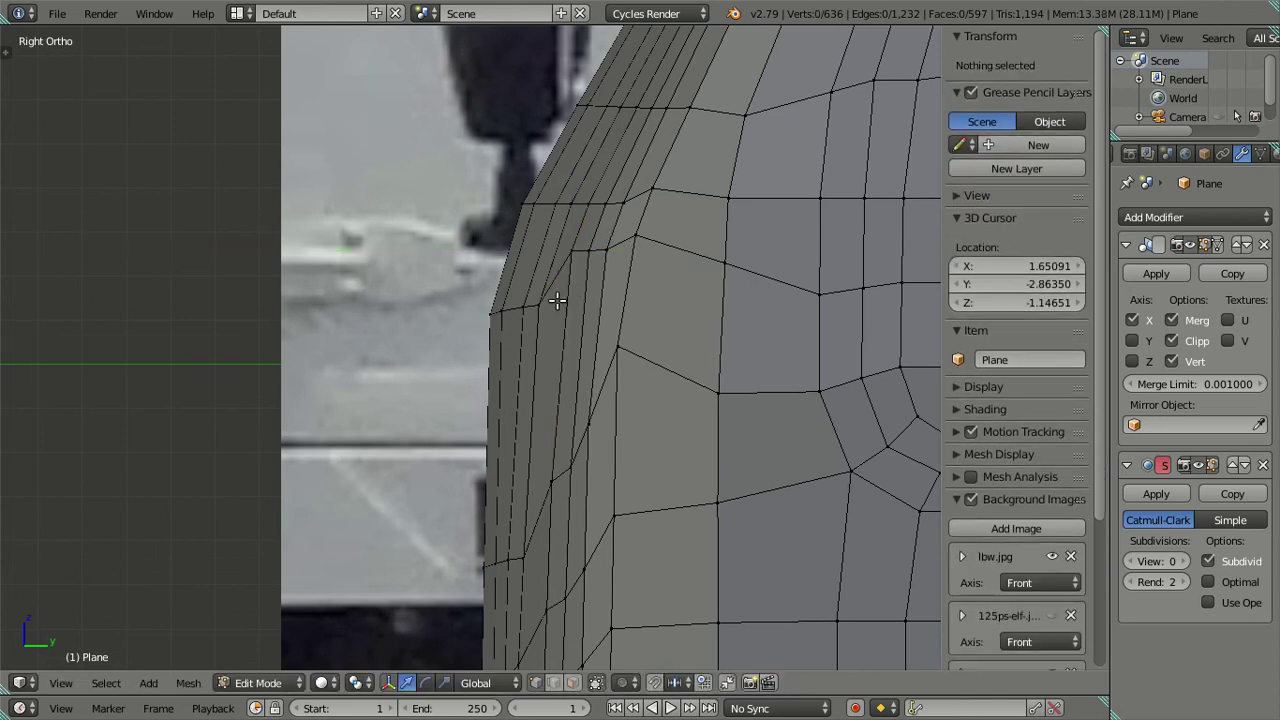
Move a front corner edge along Y to line up with the side photo
right_click(508, 309)
mouse_move(508, 309)
middle_down()
mouse_move(557, 351)
mouse_move(323, 171)
middle_up()
key(KP_3)
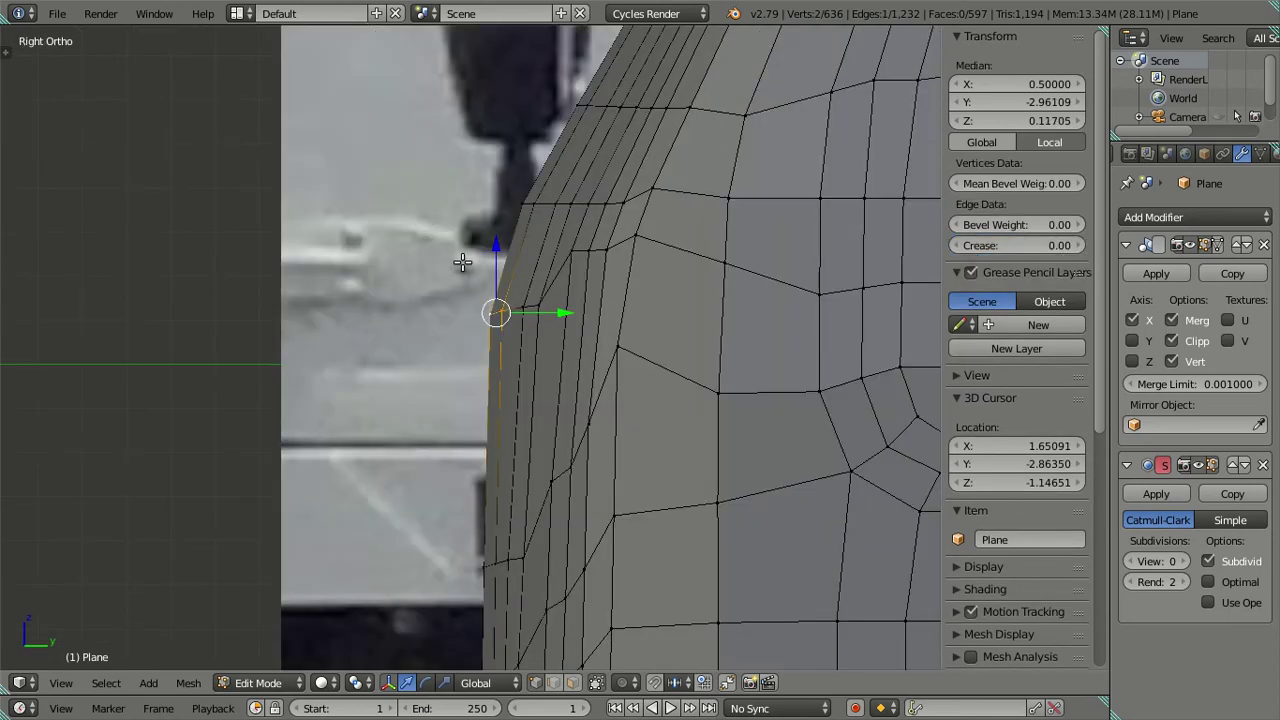
key(g)
key(y)
click(553, 312)
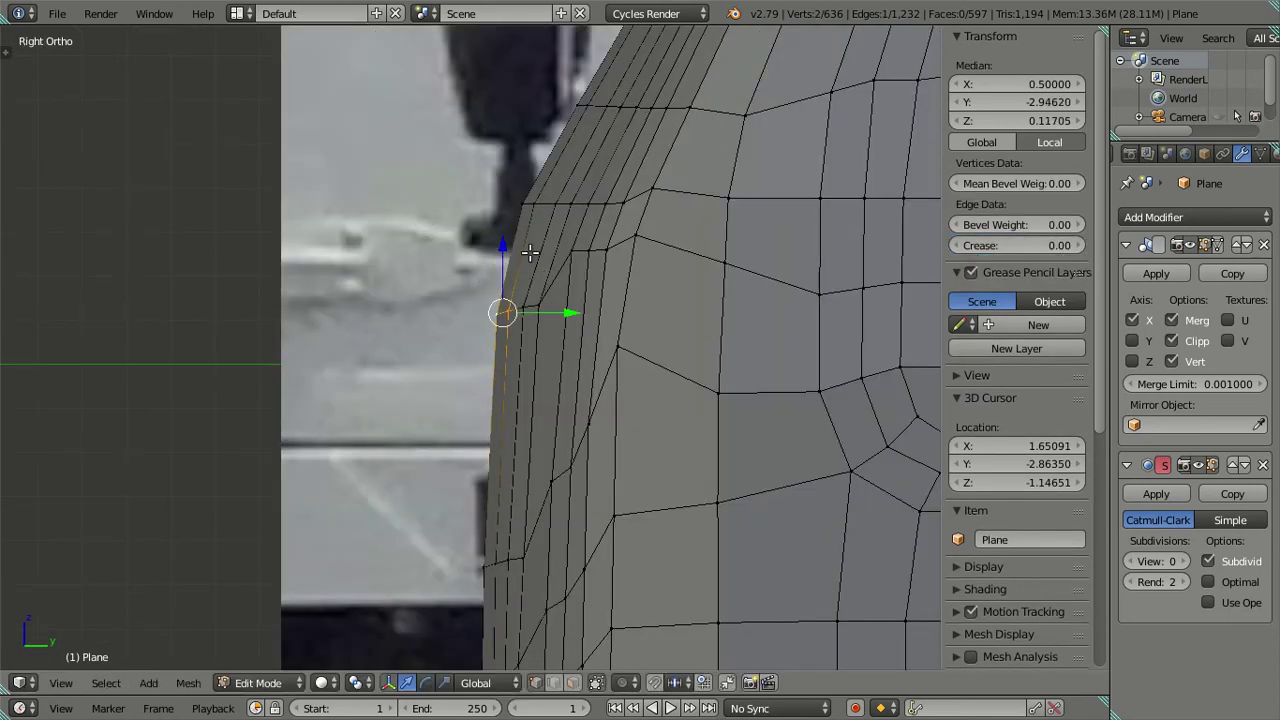
middle_drag(520, 306, 547, 342)
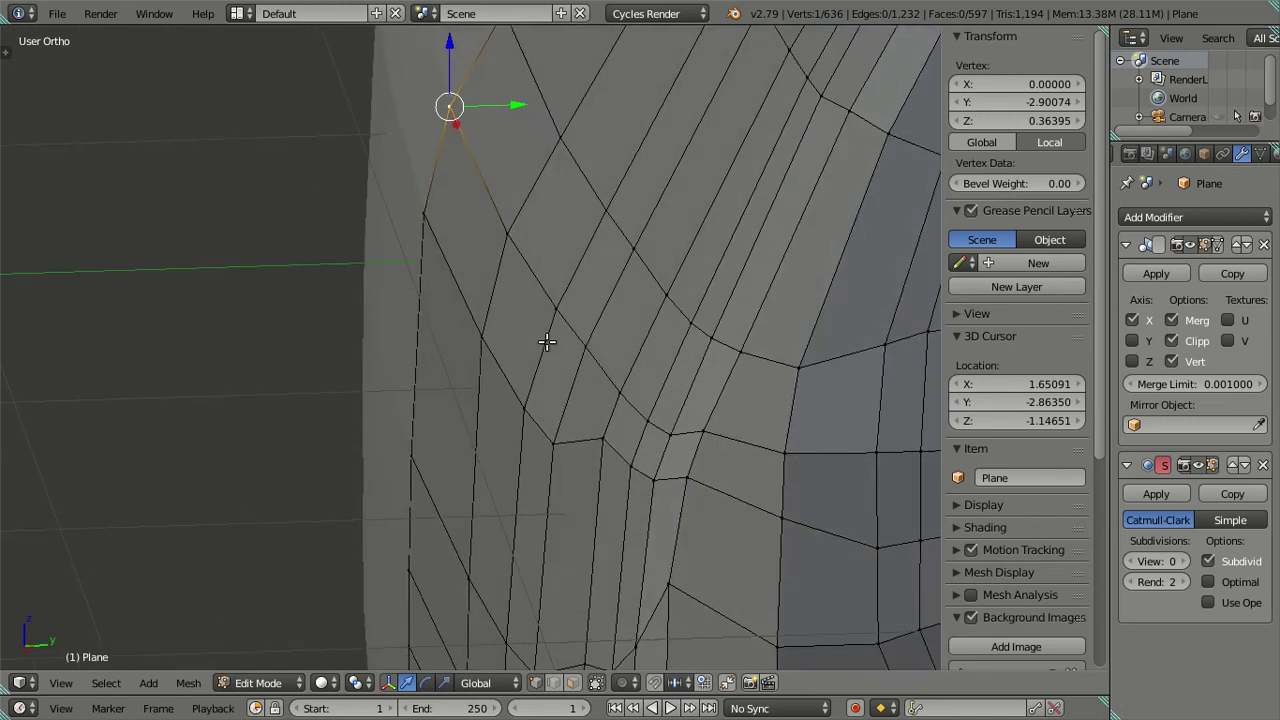
Select the neighbouring front-corner edges, set the 3D cursor there, and view the whole cab
right_click(510, 219)
key(KP_3)
click(586, 310)
right_click(592, 296)
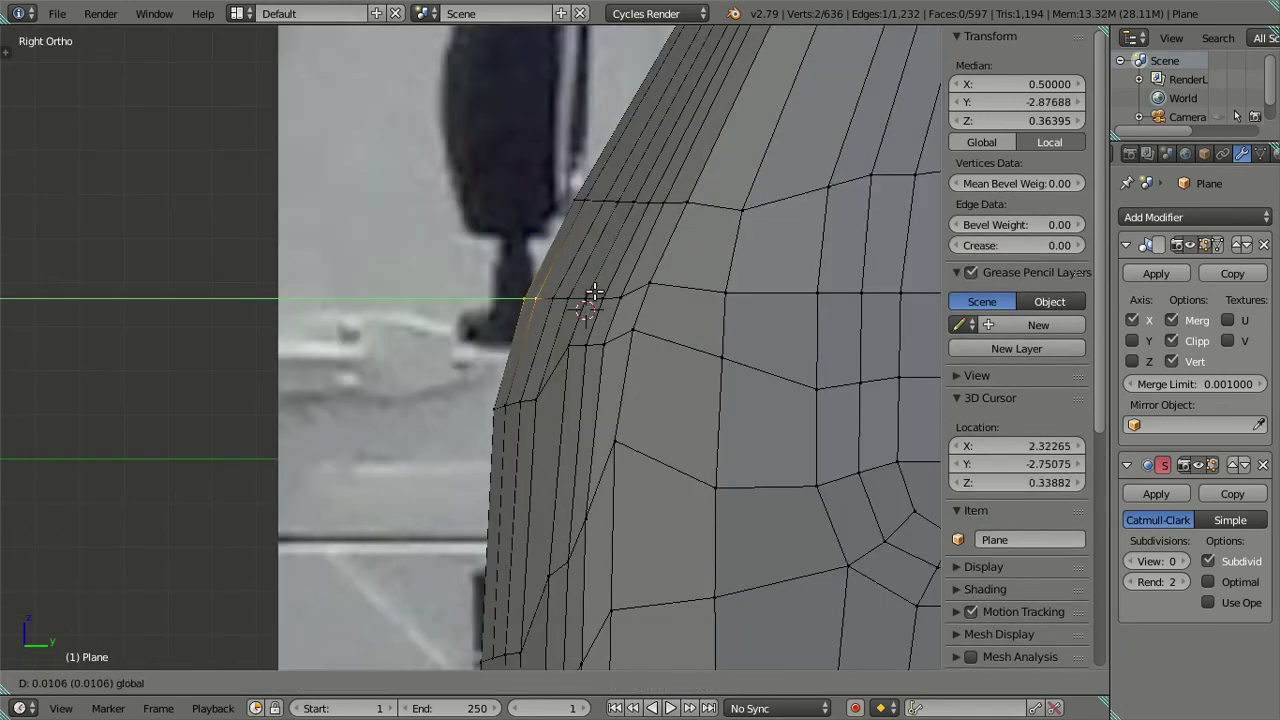
scroll(556, 280, down, 5)
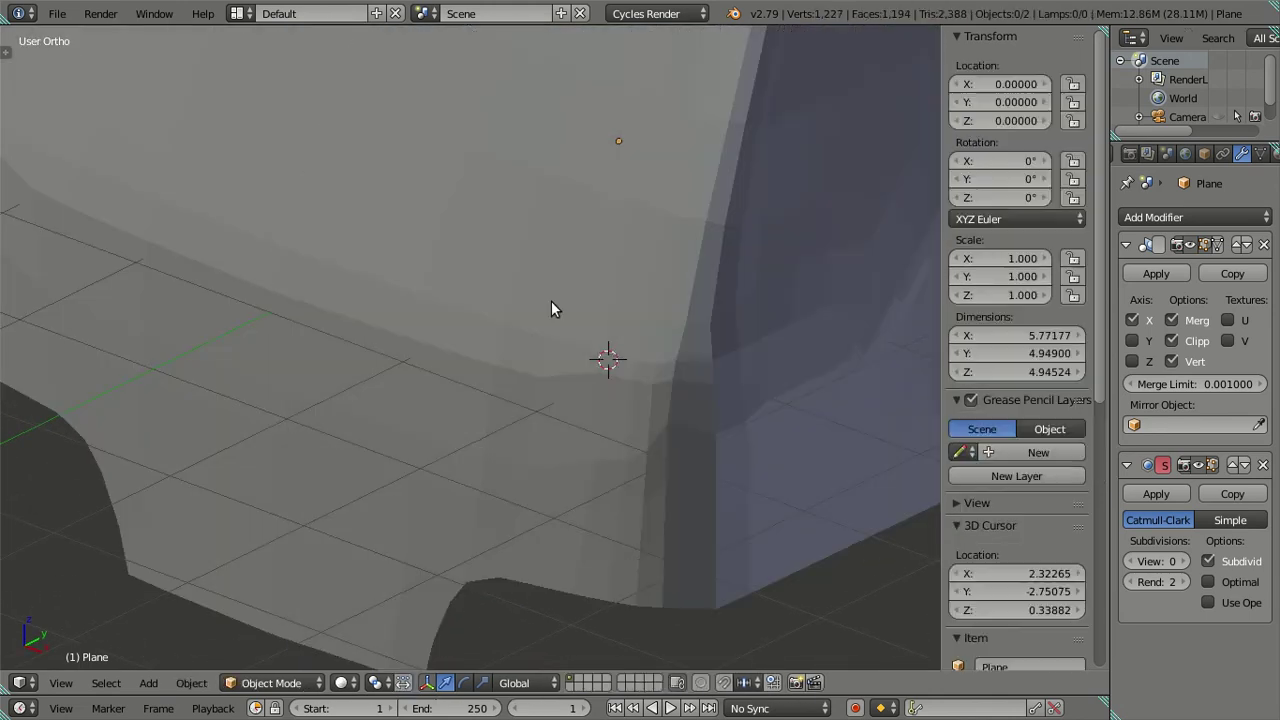
scroll(551, 309, down, 5)
mouse_move(439, 311)
middle_down()
mouse_move(673, 321)
mouse_move(620, 292)
mouse_move(502, 297)
mouse_move(571, 297)
mouse_move(514, 451)
mouse_move(428, 339)
mouse_move(414, 366)
mouse_move(634, 417)
middle_up()
Compare the cab against the front reference at the headlight and enter Edit Mode
key(KP_1)
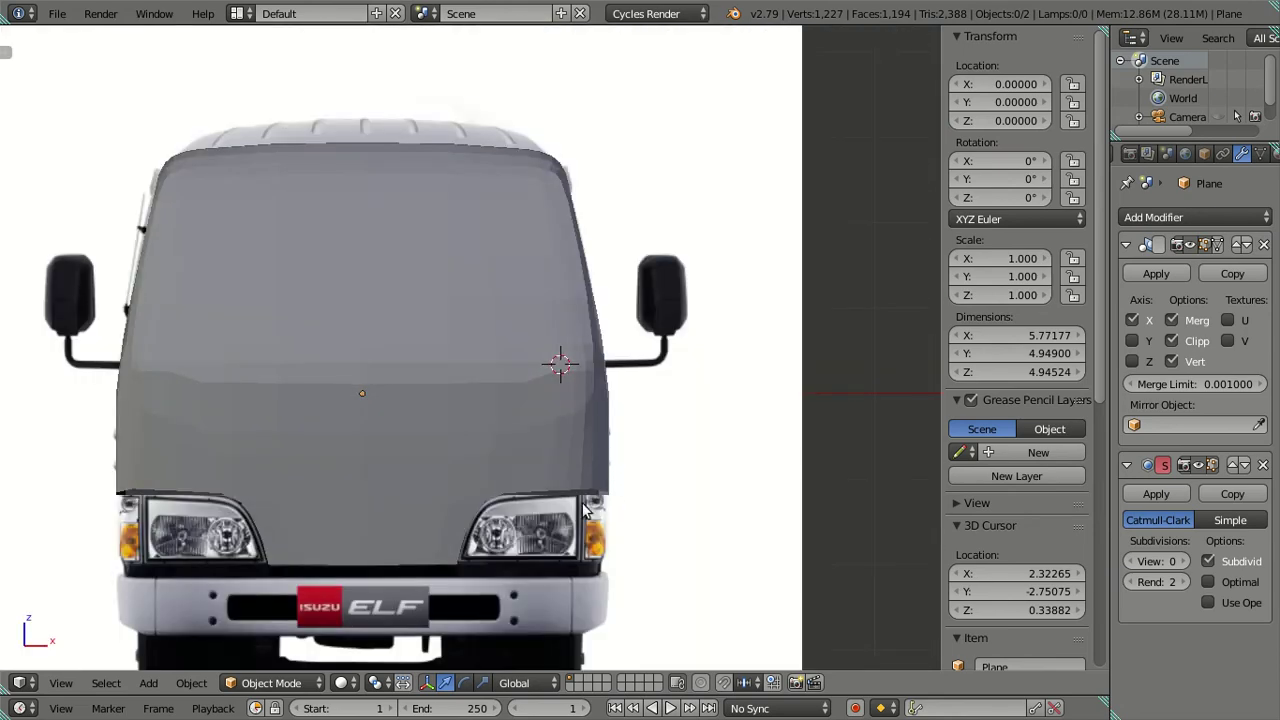
scroll(585, 510, up, 1)
scroll(465, 543, up, 2)
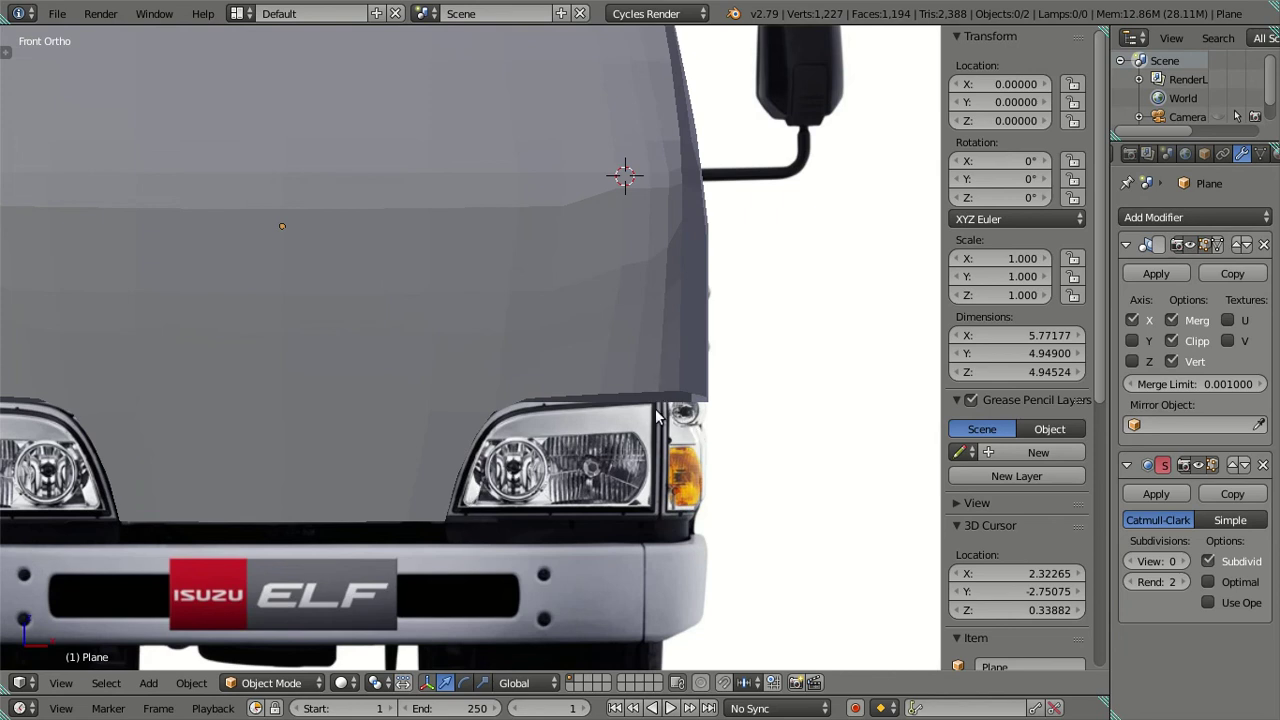
key(Tab)
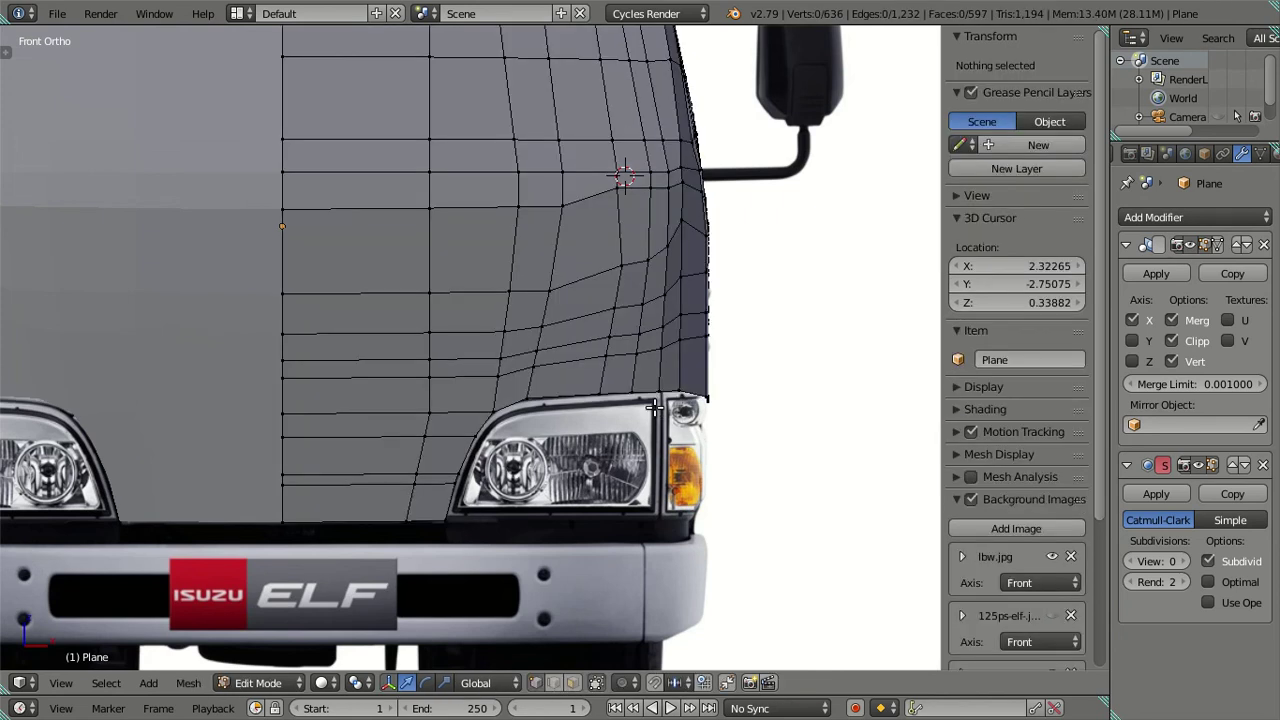
Select a bottom-edge vertex, try adjusting its height and scaling it, then undo
mouse_move(727, 418)
middle_down()
mouse_move(540, 417)
mouse_move(557, 418)
middle_up()
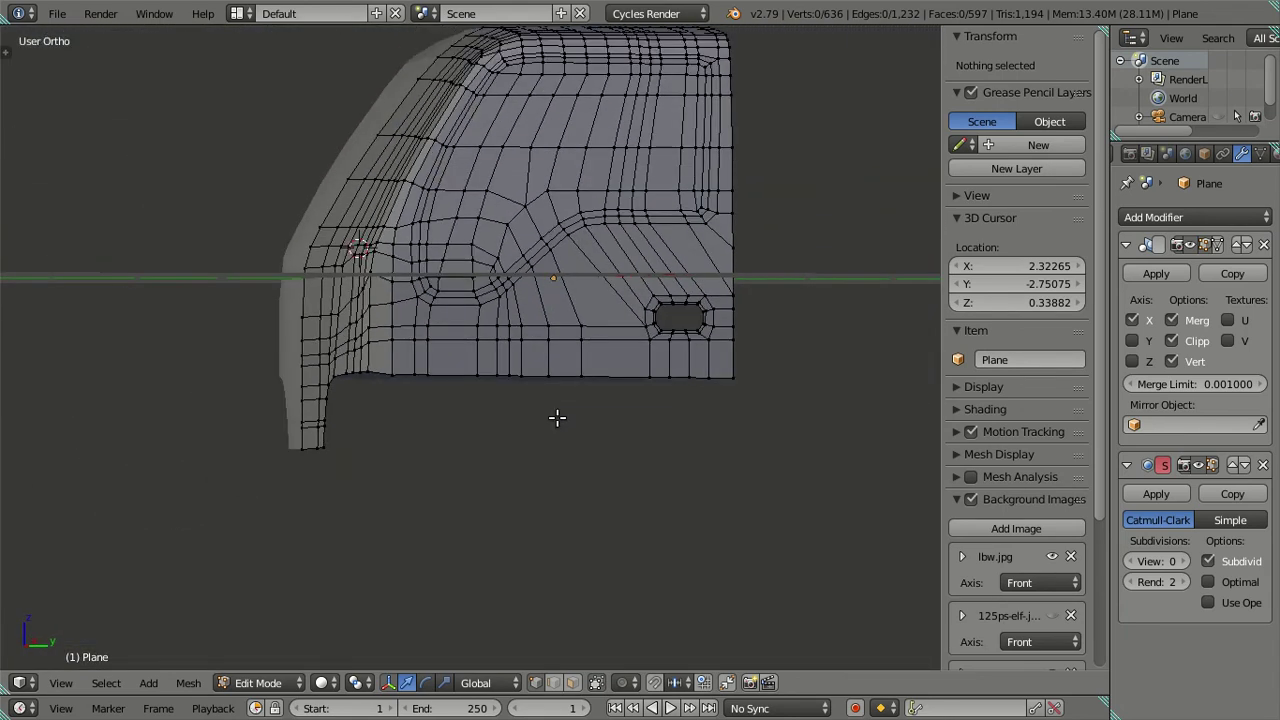
middle_drag(729, 417, 758, 423)
scroll(758, 423, up, 4)
right_click(402, 413)
click(1016, 120)
key(Return)
key(s)
key(Escape)
key(s)
key(Escape)
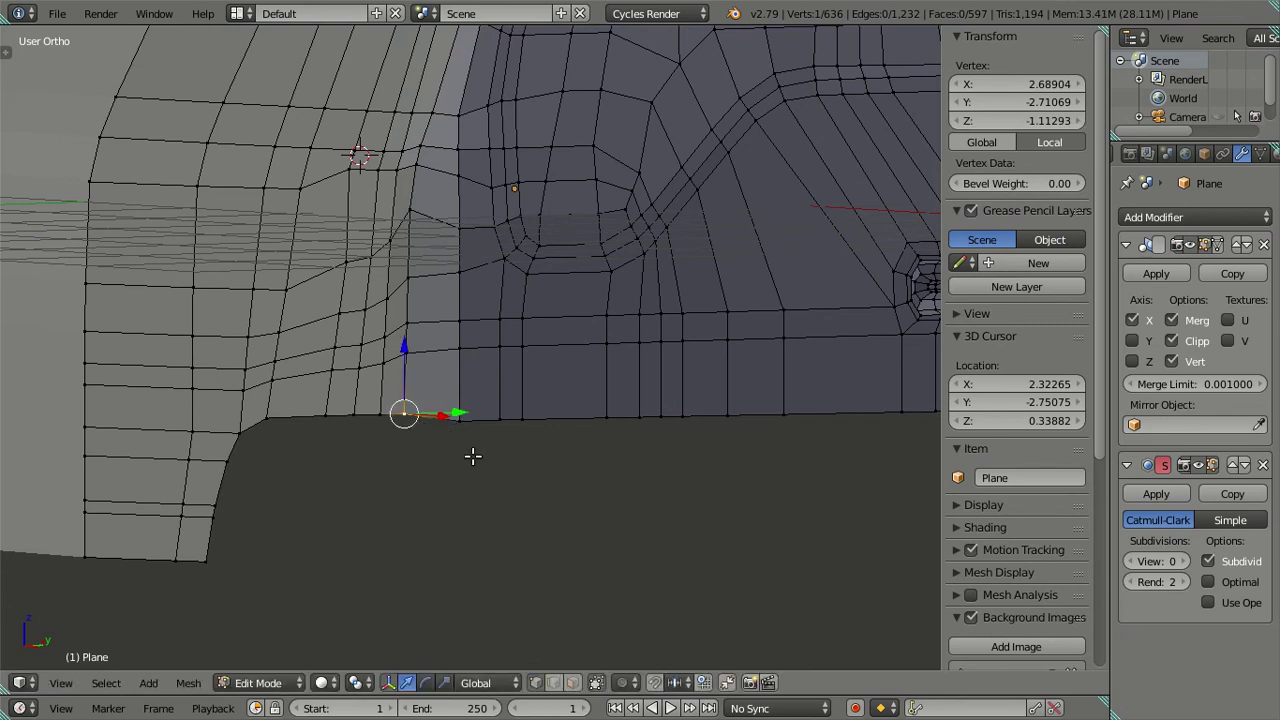
key(ctrl+z)
Show the cab's bottom edge in wireframe over the right-side reference photo
scroll(505, 477, down, 4)
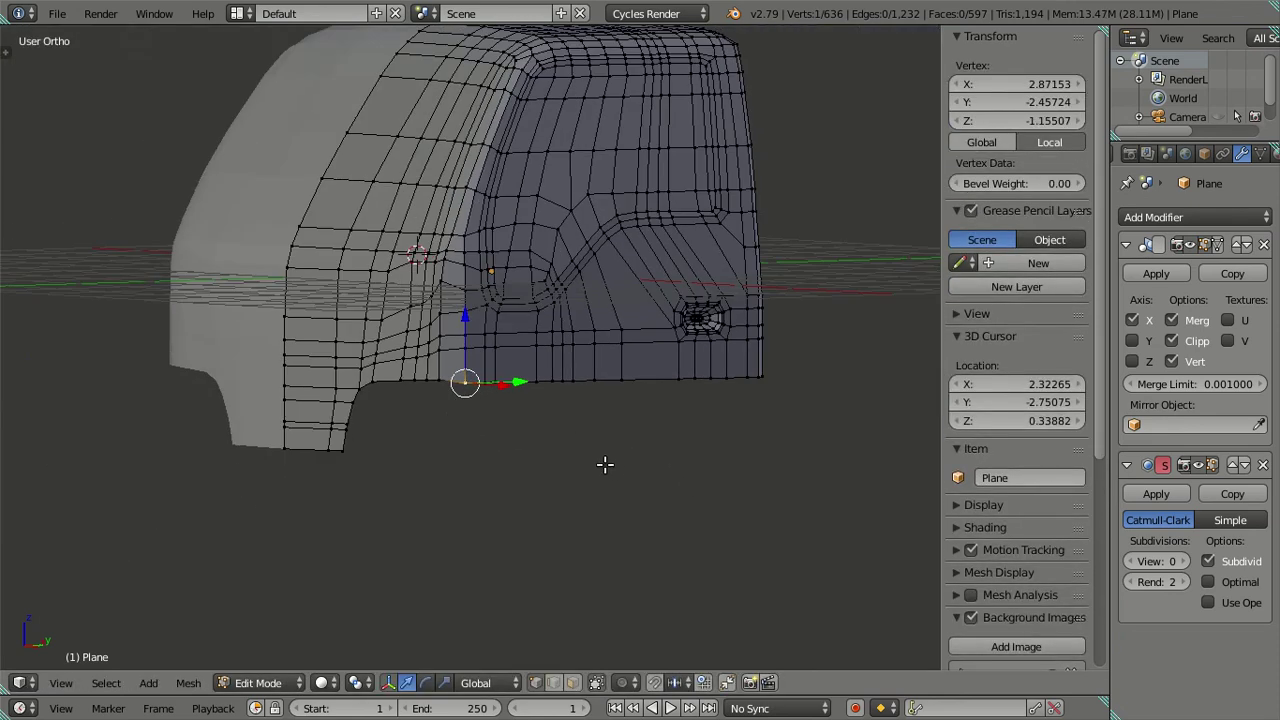
middle_drag(606, 463, 631, 421)
alt+right_click(731, 391)
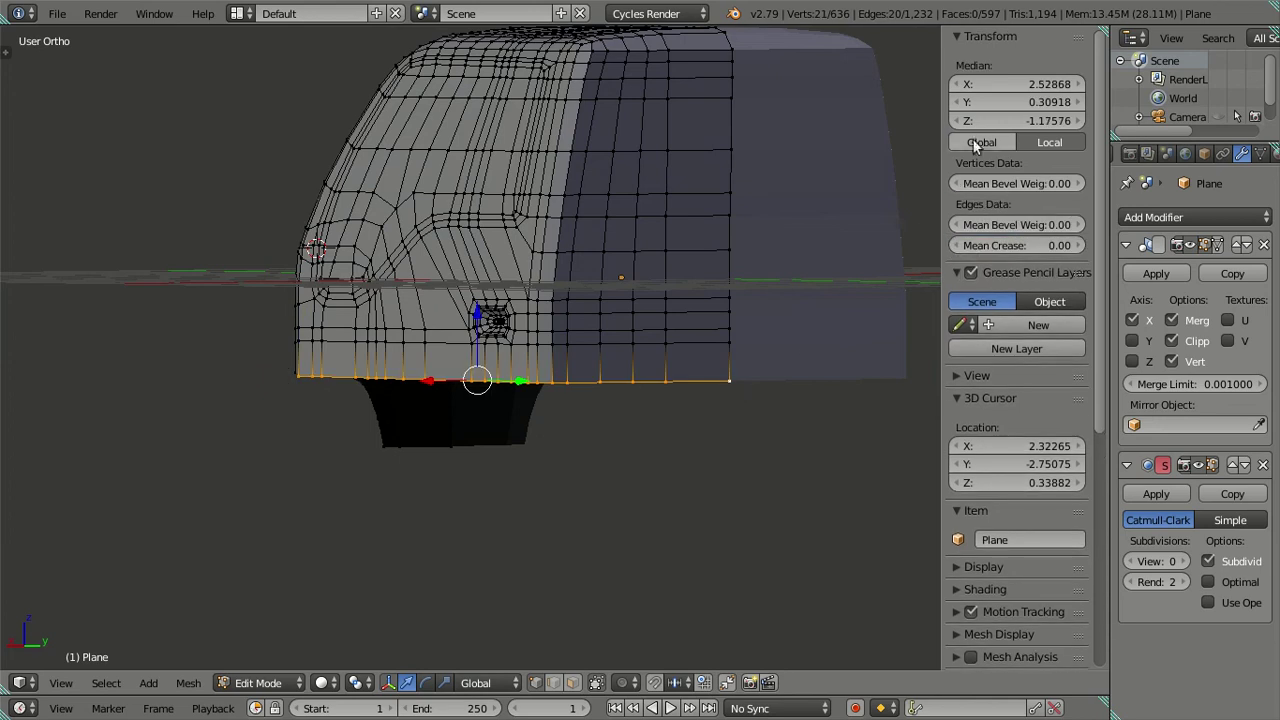
key(a)
key(KP_3)
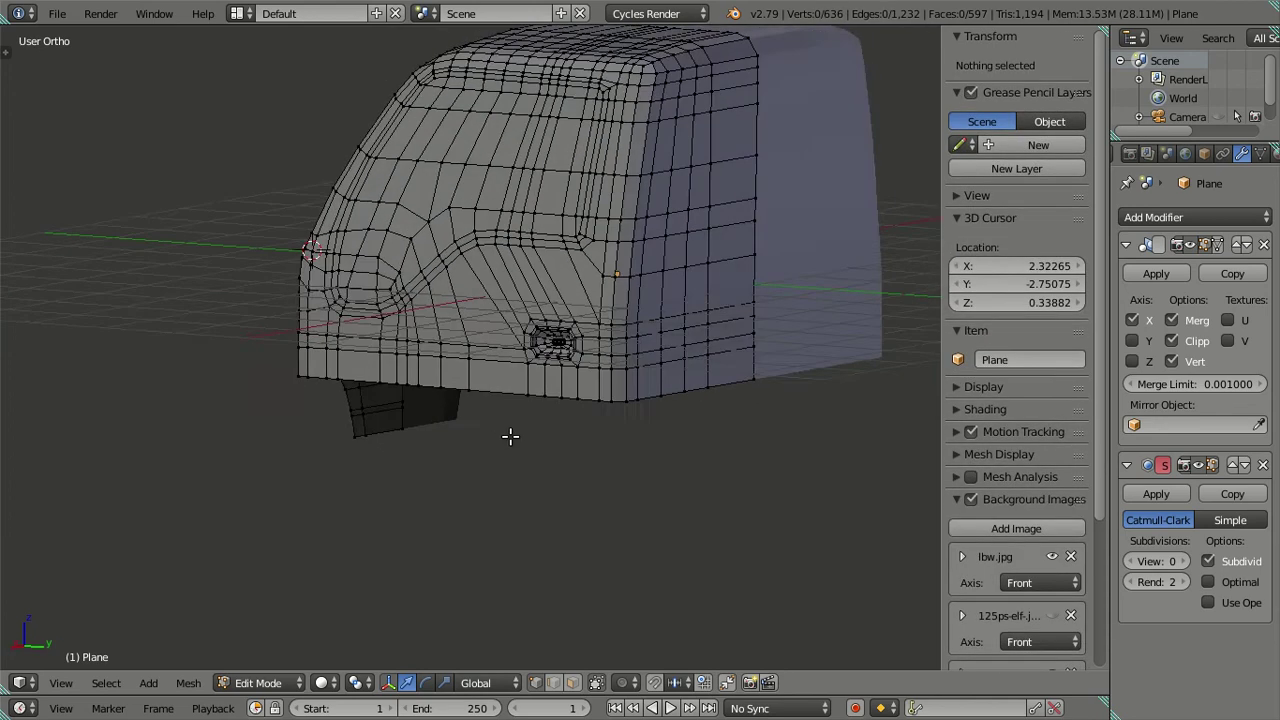
scroll(559, 417, up, 2)
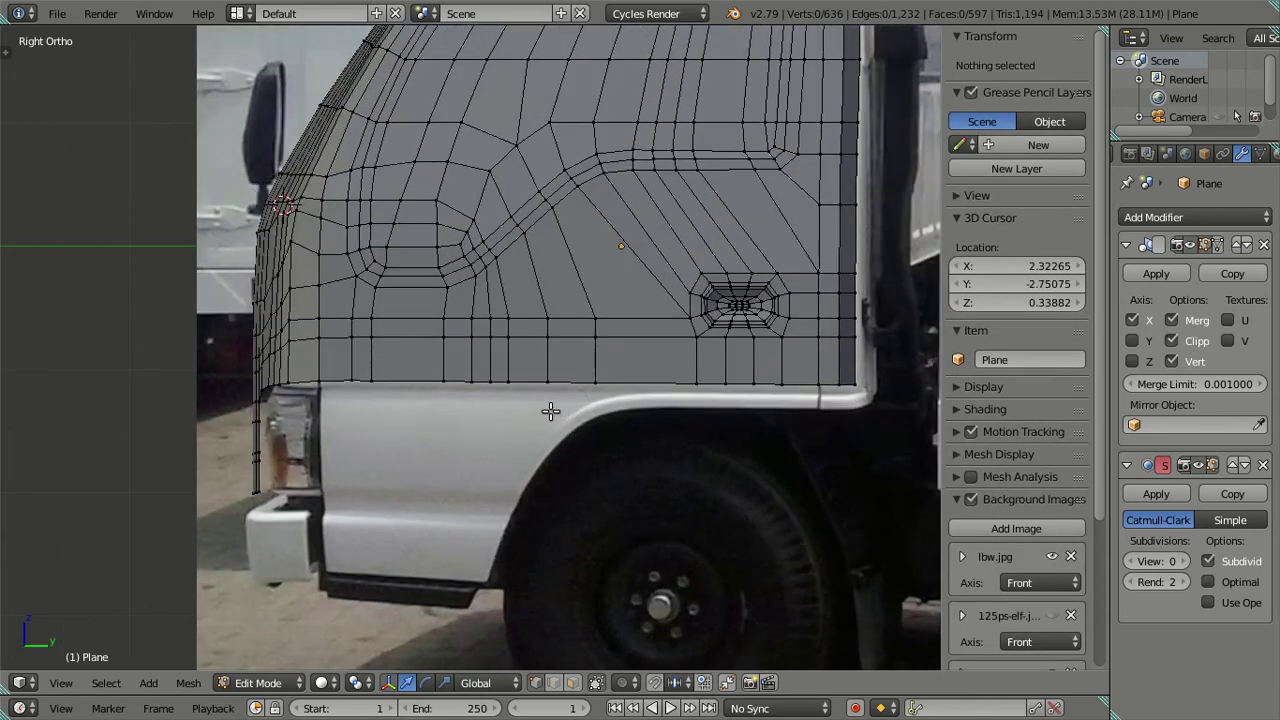
key(z)
scroll(531, 393, up, 1)
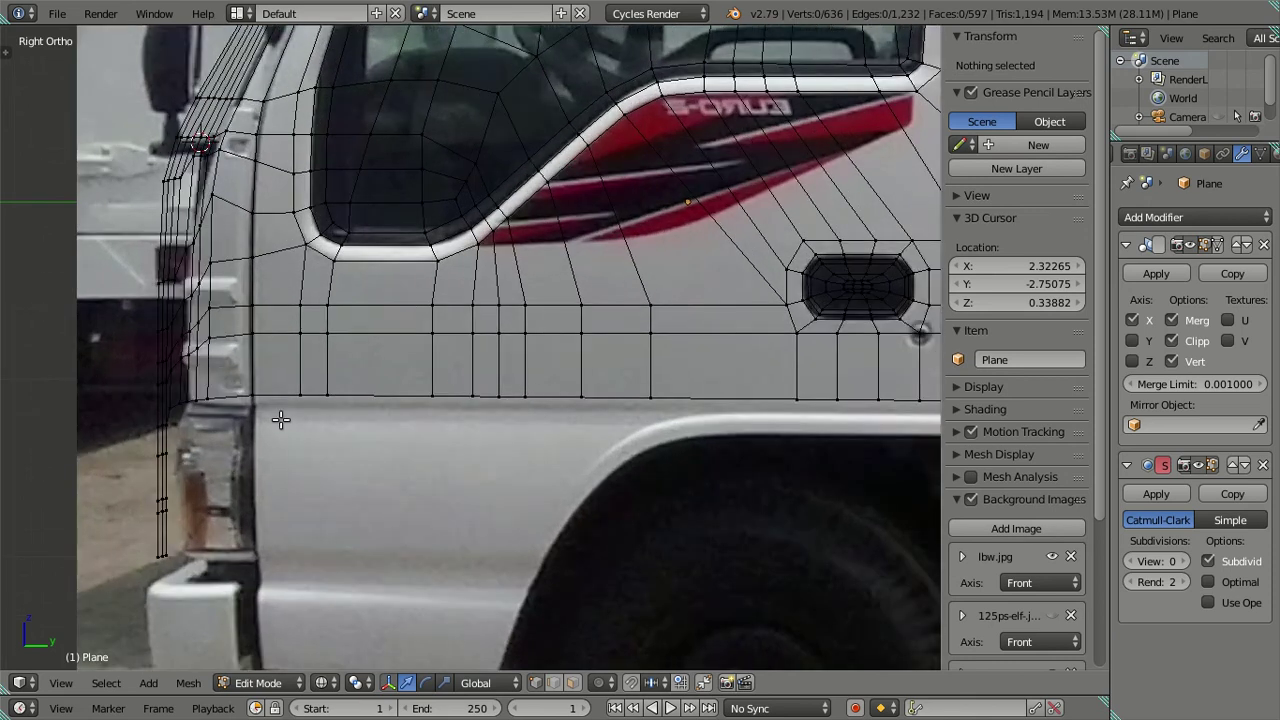
Select the bottom edge loop below the door in the side view
right_click(252, 397)
shift+middle_drag(739, 405, 473, 409)
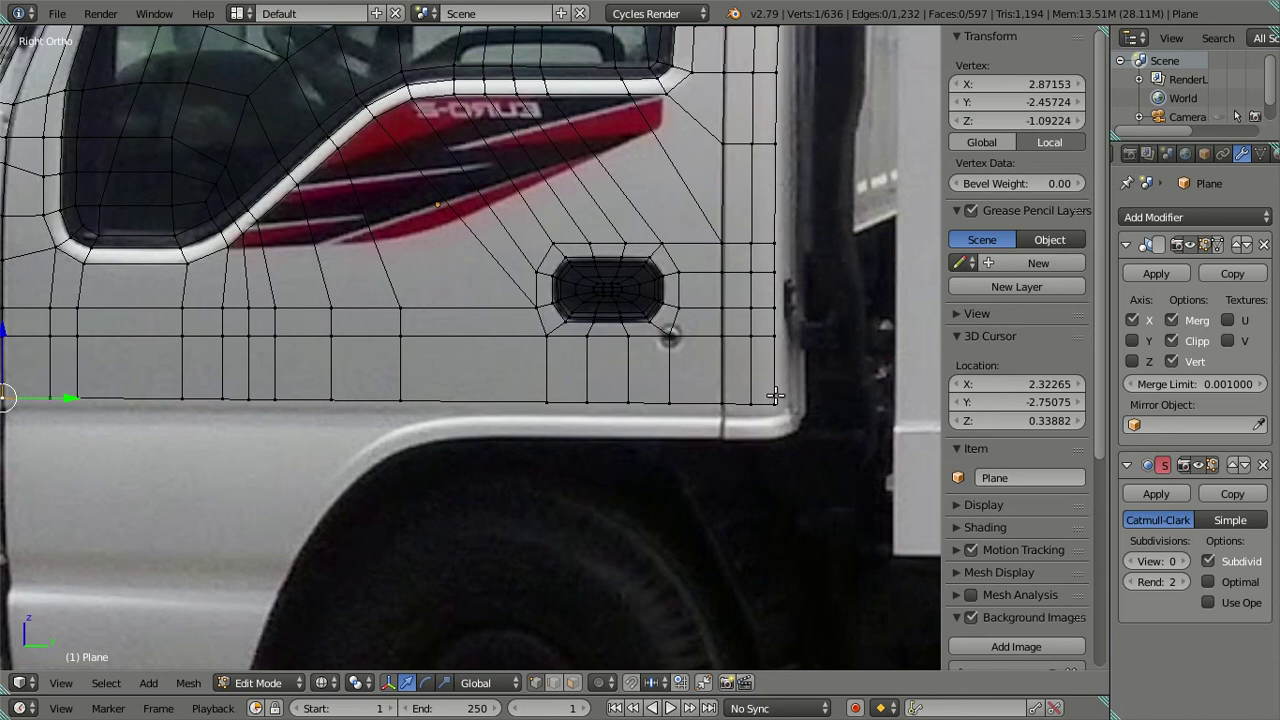
scroll(776, 396, down, 2)
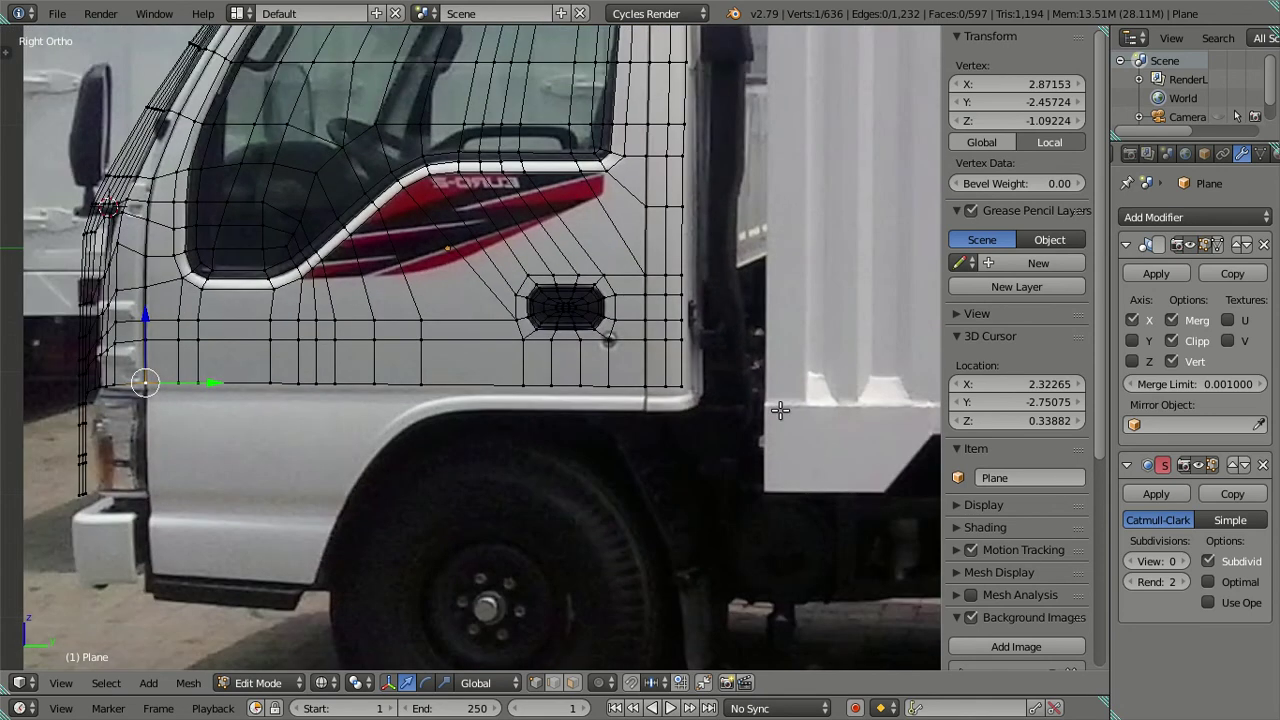
mouse_move(694, 409)
middle_down()
mouse_move(654, 417)
mouse_move(712, 388)
middle_up()
alt+right_click(712, 388)
key(KP_3)
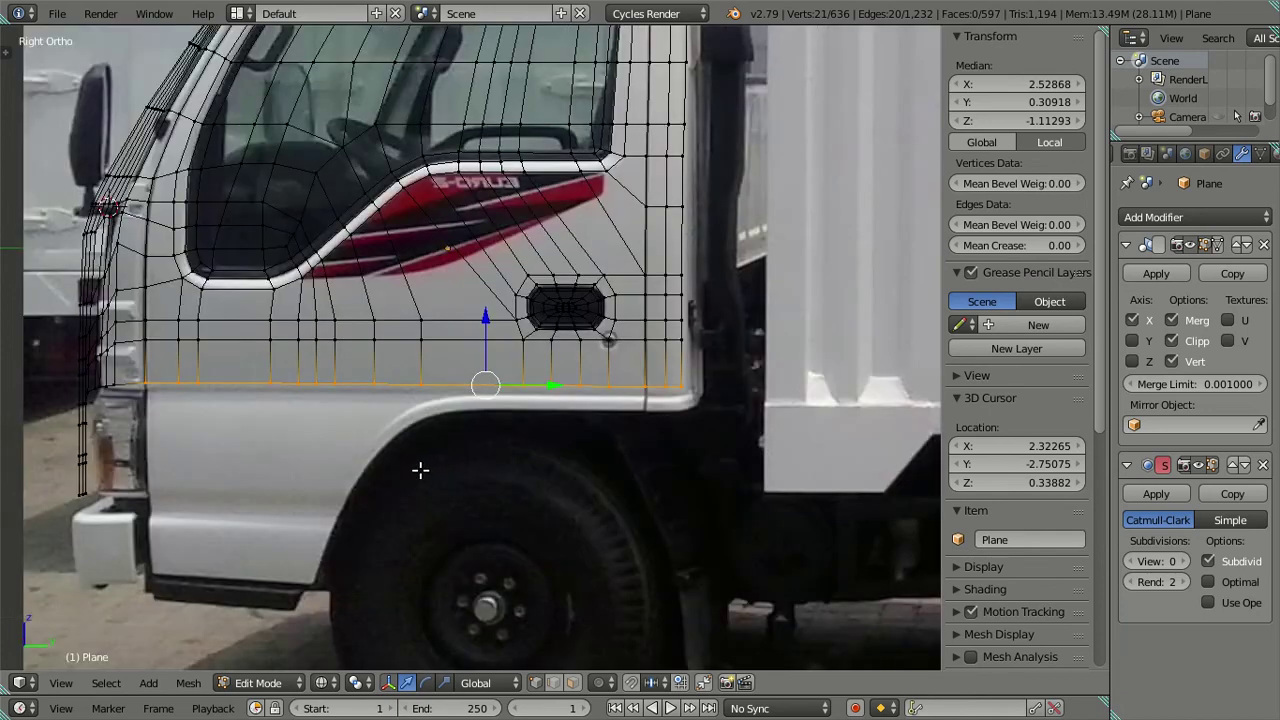
scroll(421, 460, up, 1)
shift+middle_drag(423, 457, 516, 457)
Extrude the bottom edge loop and move the new loop vertically along Z
key(e)
right_click(547, 455)
key(g)
key(z)
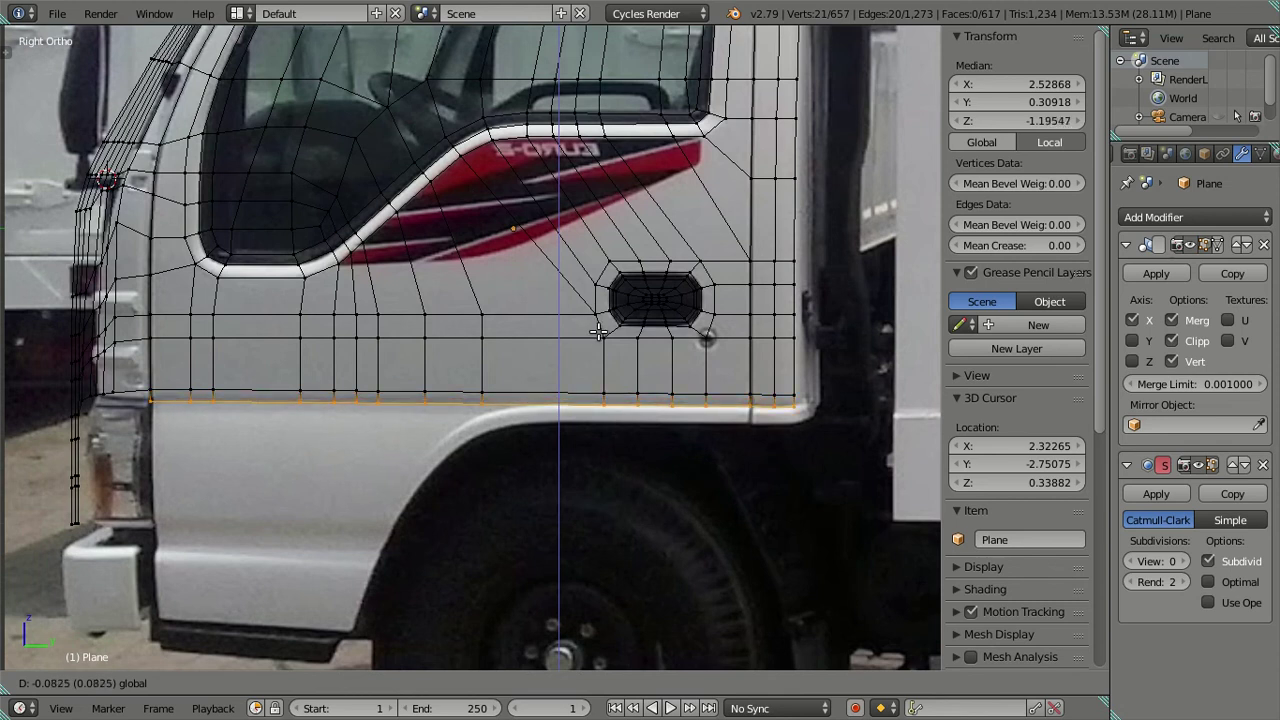
click(597, 331)
mouse_move(600, 340)
middle_down()
mouse_move(507, 450)
mouse_move(443, 443)
mouse_move(503, 434)
mouse_move(460, 434)
middle_up()
shift+click(474, 437)
scroll(490, 433, down, 2)
Deselect the right-hand bottom vertices and check the strip in the front and side views
key(c)
mouse_move(514, 409)
middle_down()
mouse_move(743, 389)
mouse_move(760, 400)
mouse_move(575, 430)
middle_up()
key(Escape)
key(KP_1)
scroll(754, 399, up, 3)
scroll(574, 460, up, 2)
scroll(600, 463, up, 1)
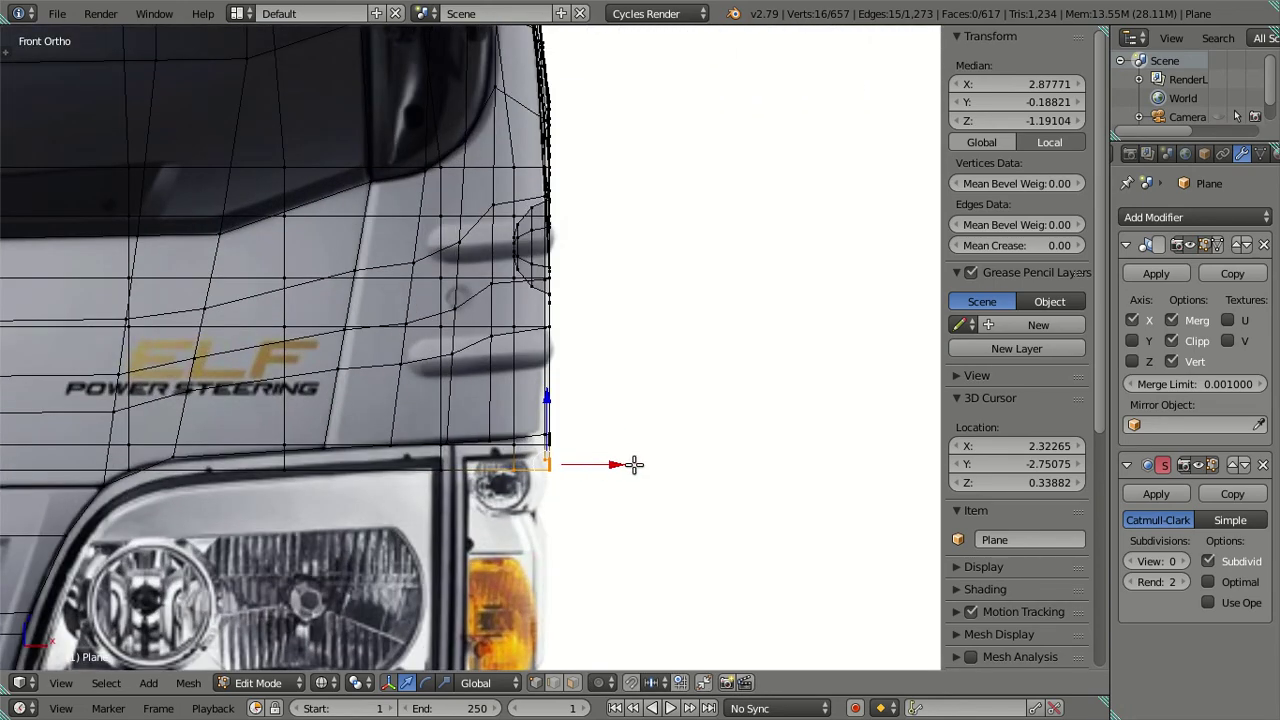
scroll(760, 445, down, 3)
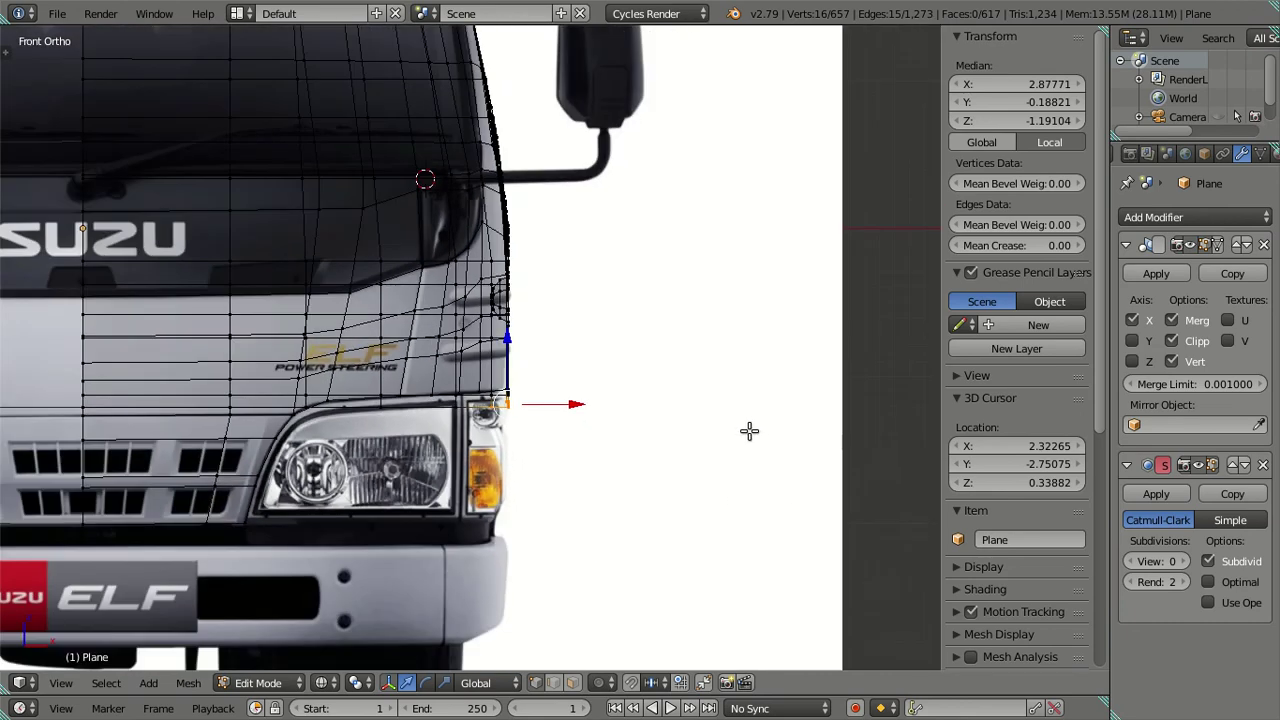
key(KP_3)
Merge away the previous extruded strip, leaving the original bottom loop
alt+shift+right_click(677, 415)
key(alt+m)
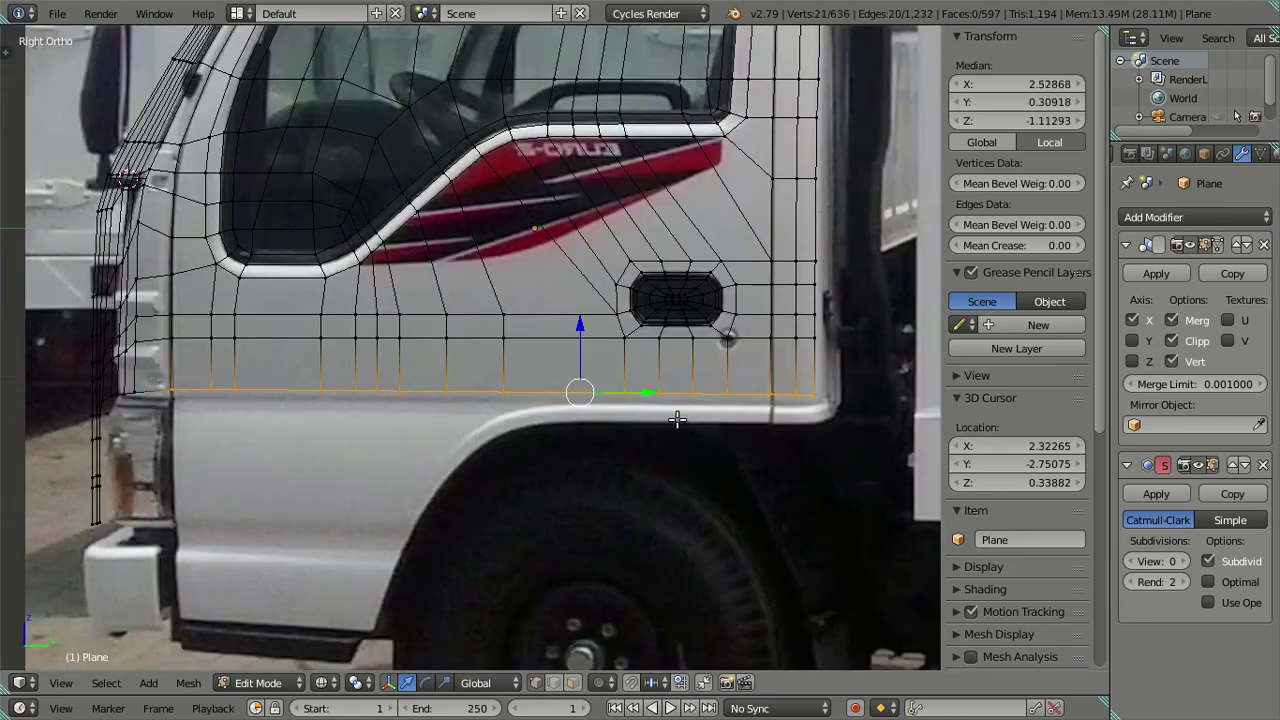
scroll(677, 420, down, 3)
middle_drag(677, 420, 651, 437)
key(g)
key(z)
right_click(523, 378)
key(KP_3)
scroll(401, 455, up, 3)
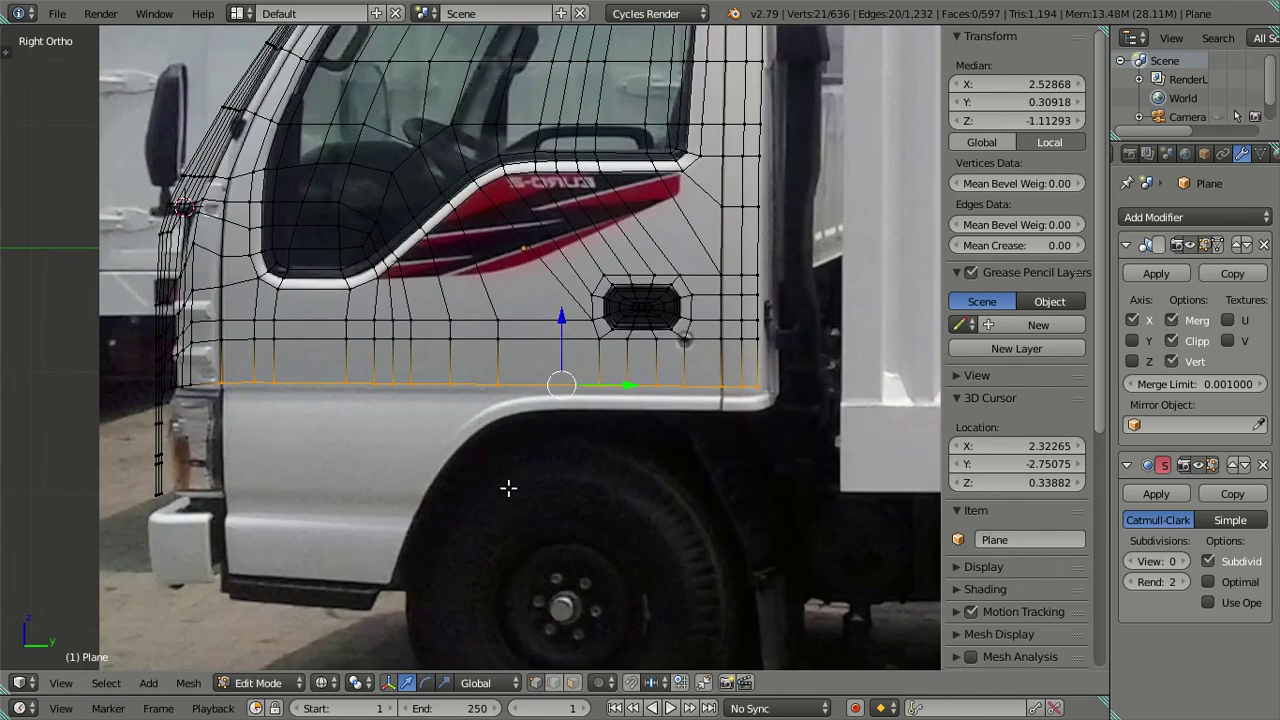
Extrude the bottom loop straight down along Z to the door's lower edge
key(e)
key(z)
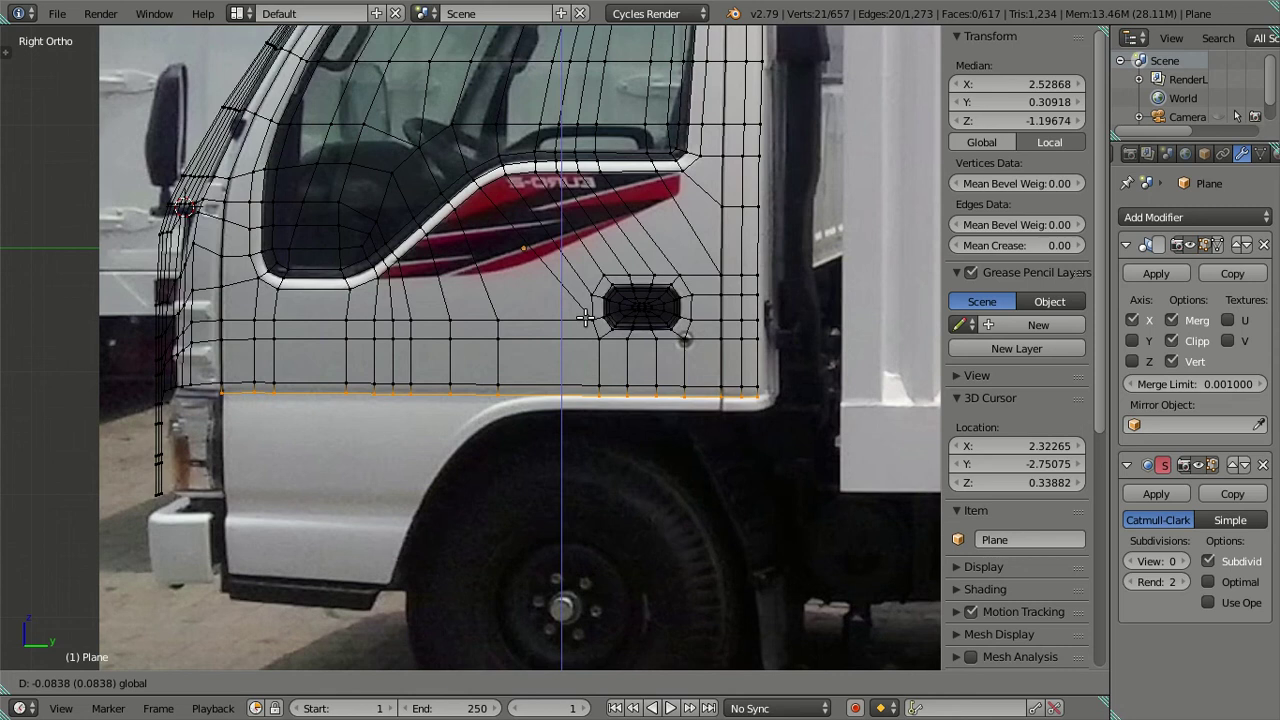
click(585, 318)
scroll(522, 416, up, 2)
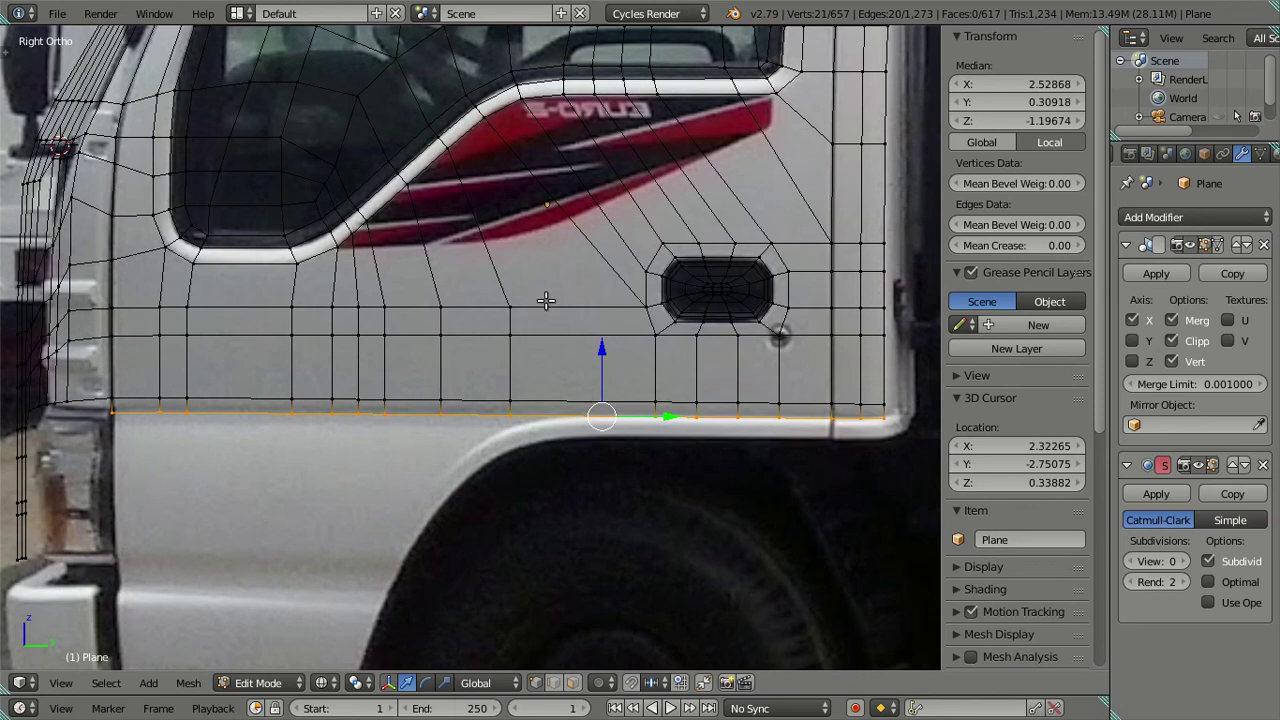
Slide a vertical edge loop and the neighbouring vertex column sideways in the lower door grid
right_click(509, 307)
alt+right_click(509, 380)
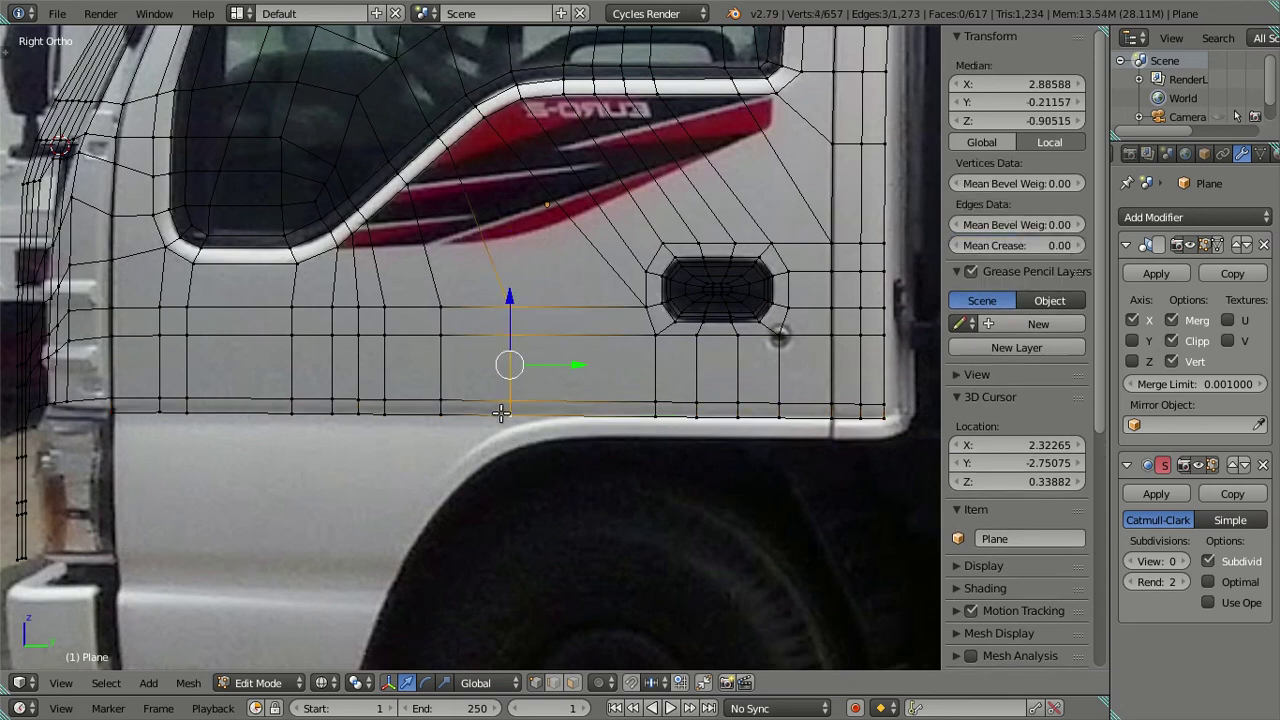
key(g)
key(y)
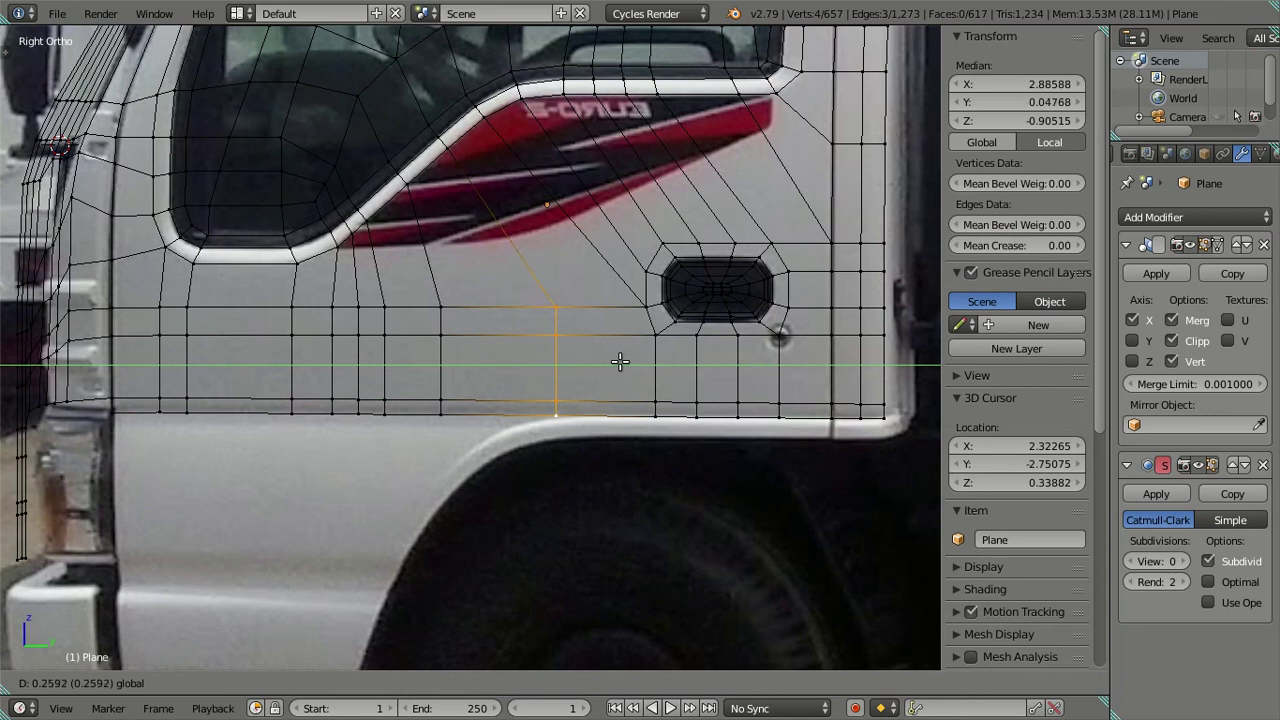
click(617, 362)
right_click(436, 400)
shift+right_click(440, 335)
shift+right_click(441, 410)
shift+right_click(440, 307)
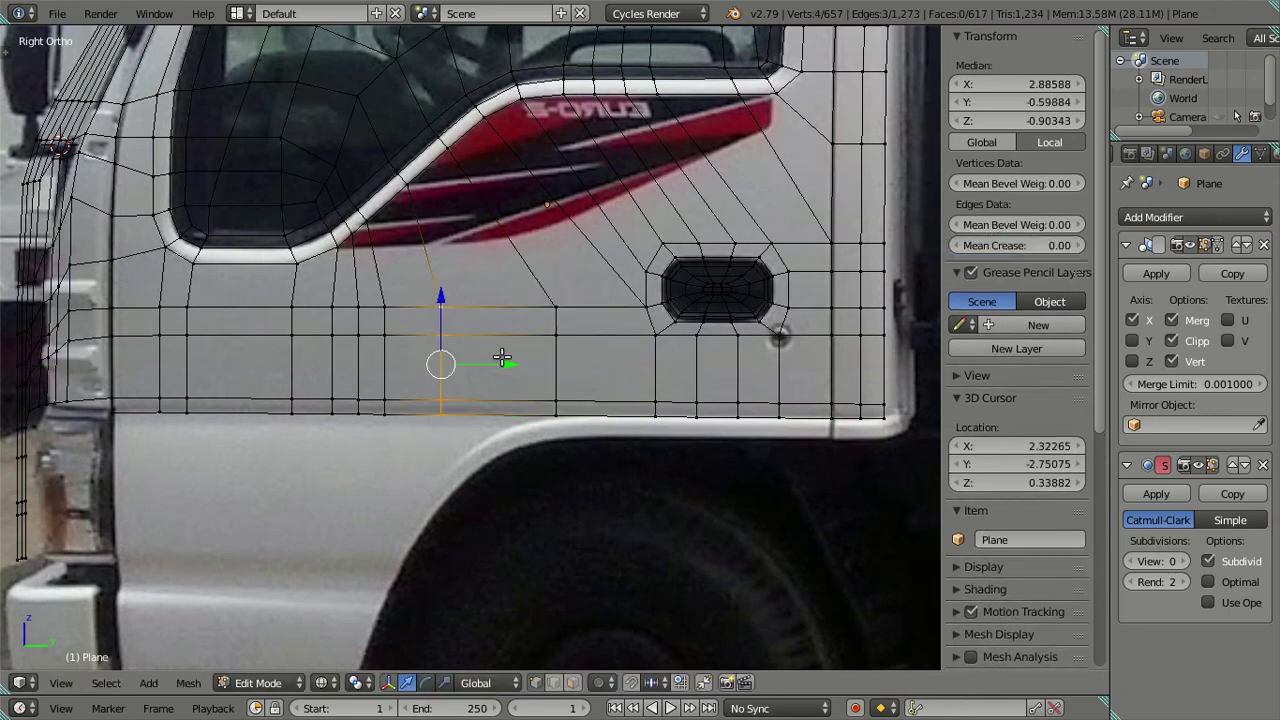
key(g)
key(y)
click(540, 360)
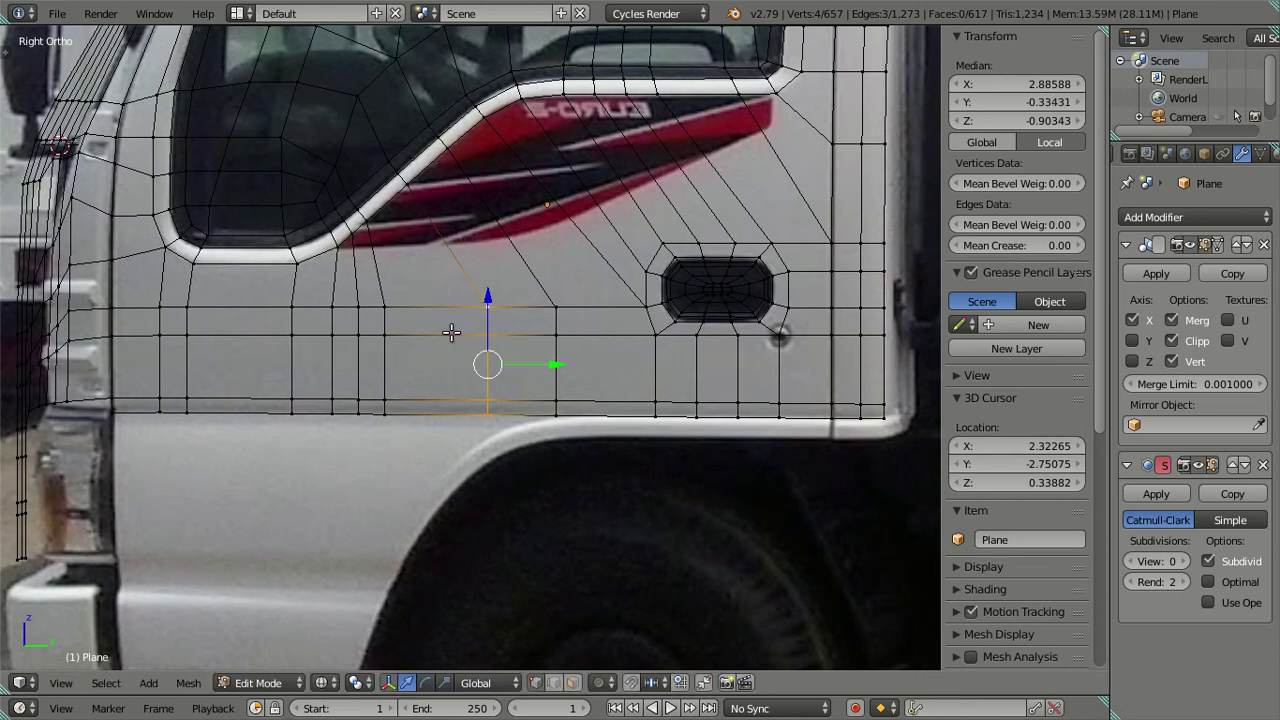
Shift another four-vertex column horizontally to even out the door grid spacing
right_click(384, 307)
shift+right_click(384, 335)
shift+right_click(384, 395)
shift+right_click(384, 410)
click(445, 350)
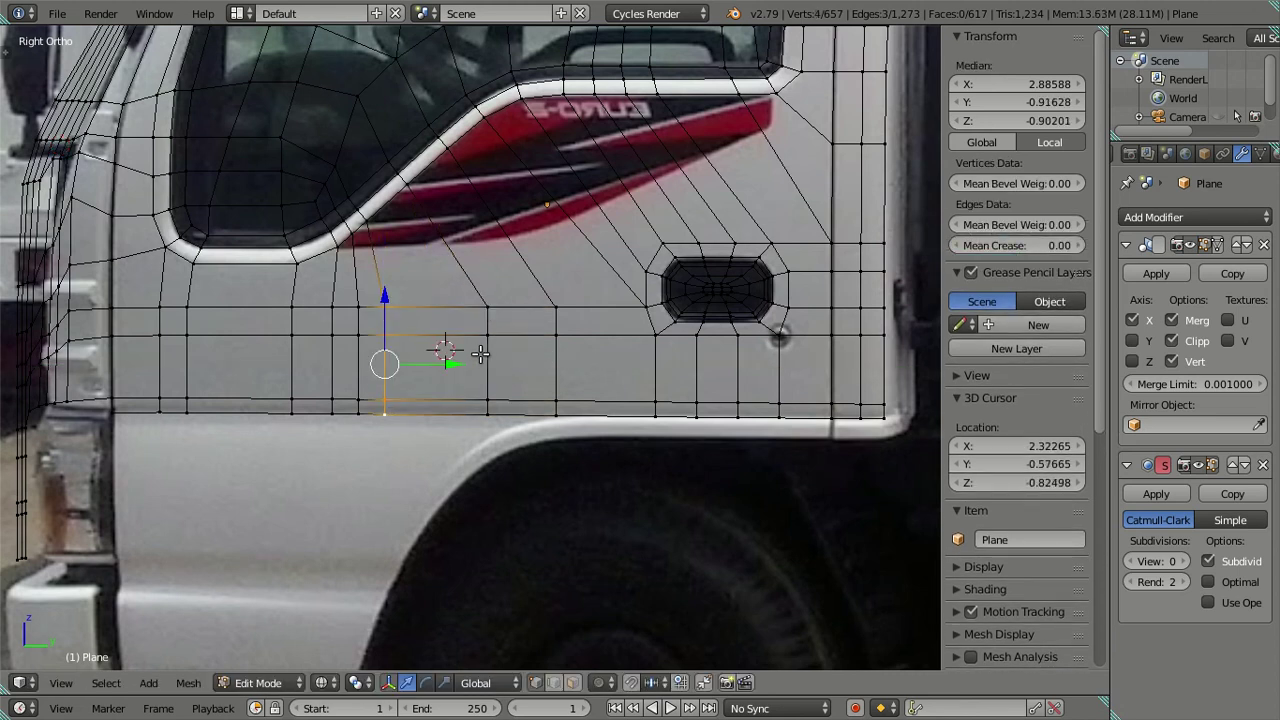
key(g)
right_click(484, 362)
key(g)
click(500, 364)
Preview the smoothed cab, then return to the side view showing the mesh as wireframe
mouse_move(500, 364)
middle_down()
mouse_move(506, 374)
mouse_move(645, 325)
mouse_move(620, 284)
mouse_move(538, 328)
mouse_move(571, 328)
middle_up()
key(Tab)
key(KP_3)
key(Tab)
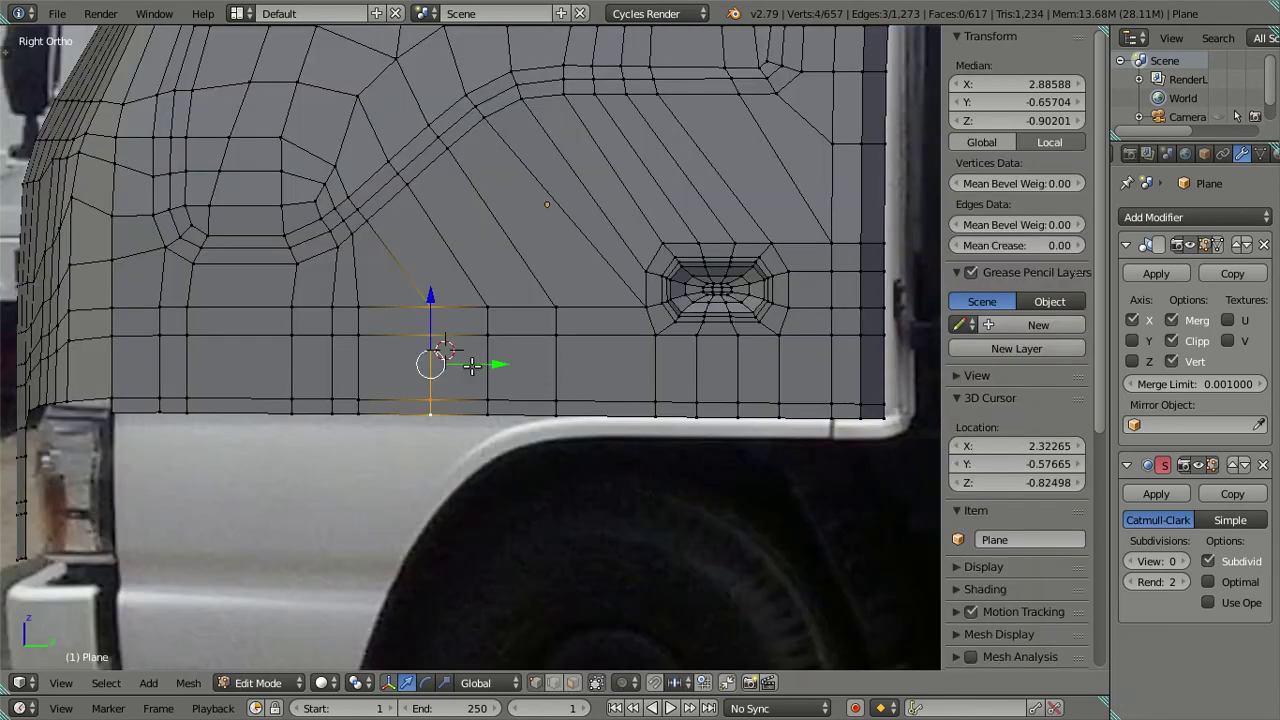
right_click(489, 417)
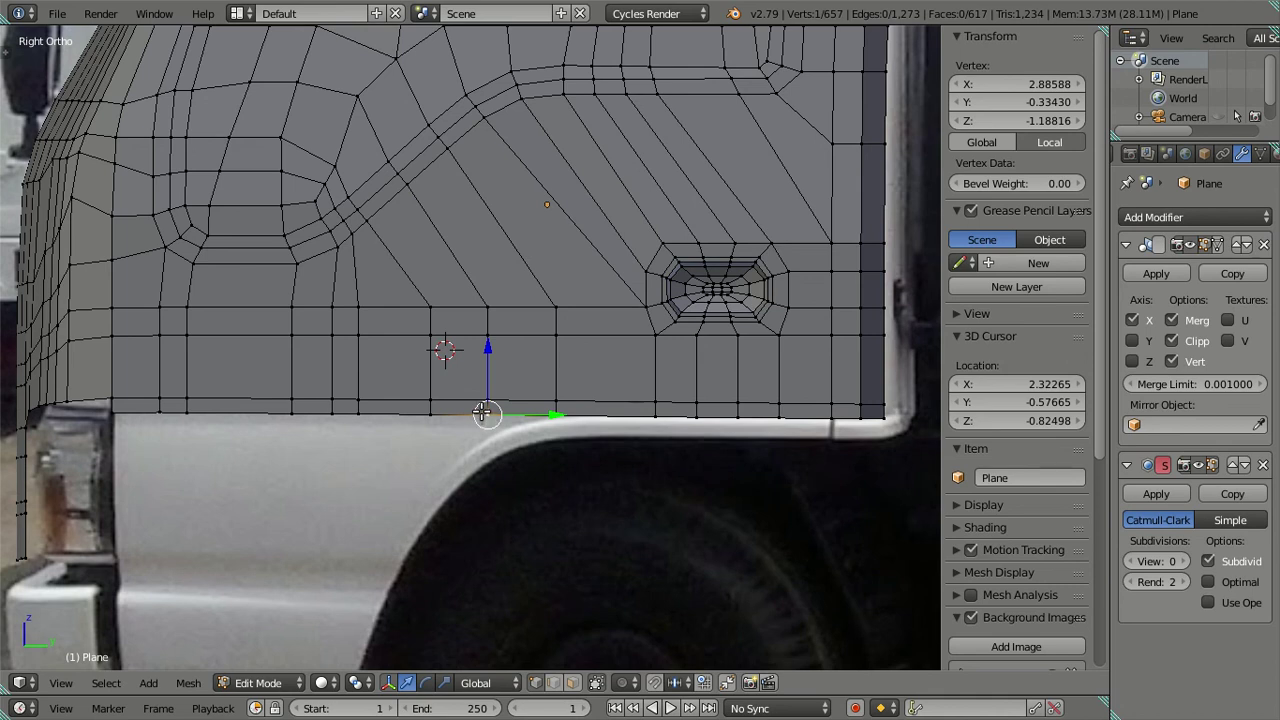
key(z)
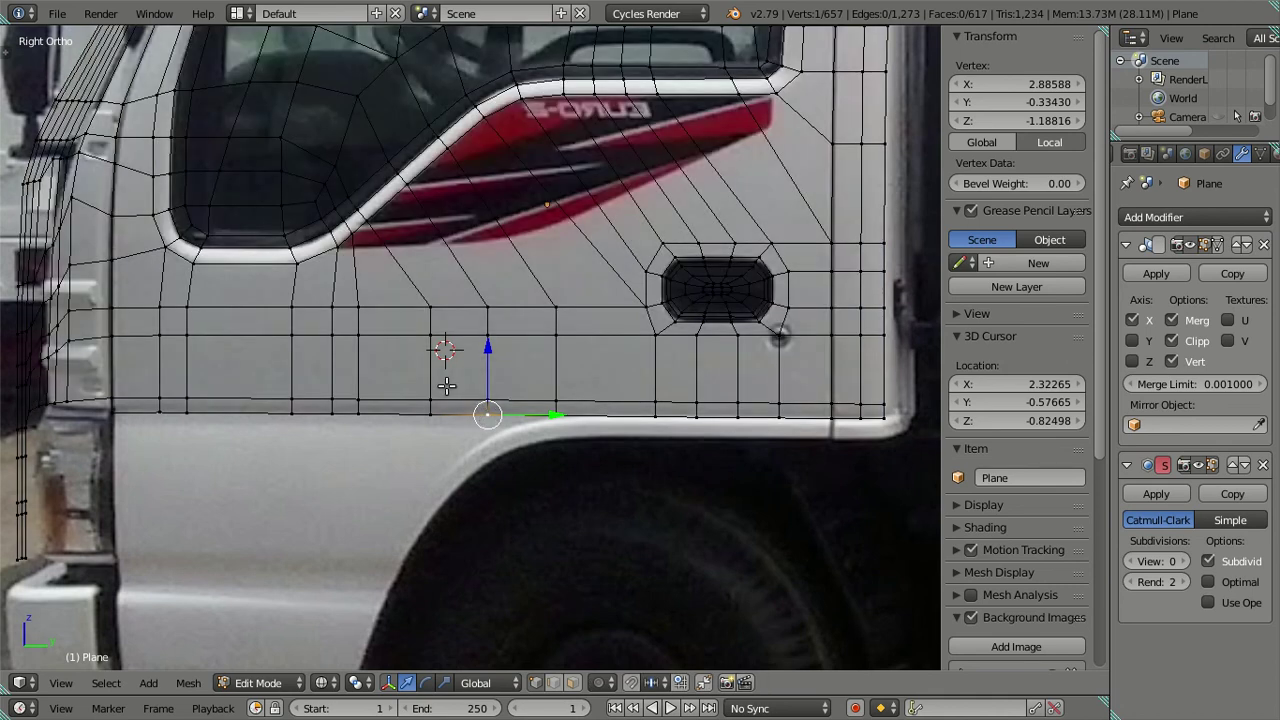
Save the cab over its existing Isuzu ELF NKR .blend file and exit window fullscreen
key(ctrl+shift+o)
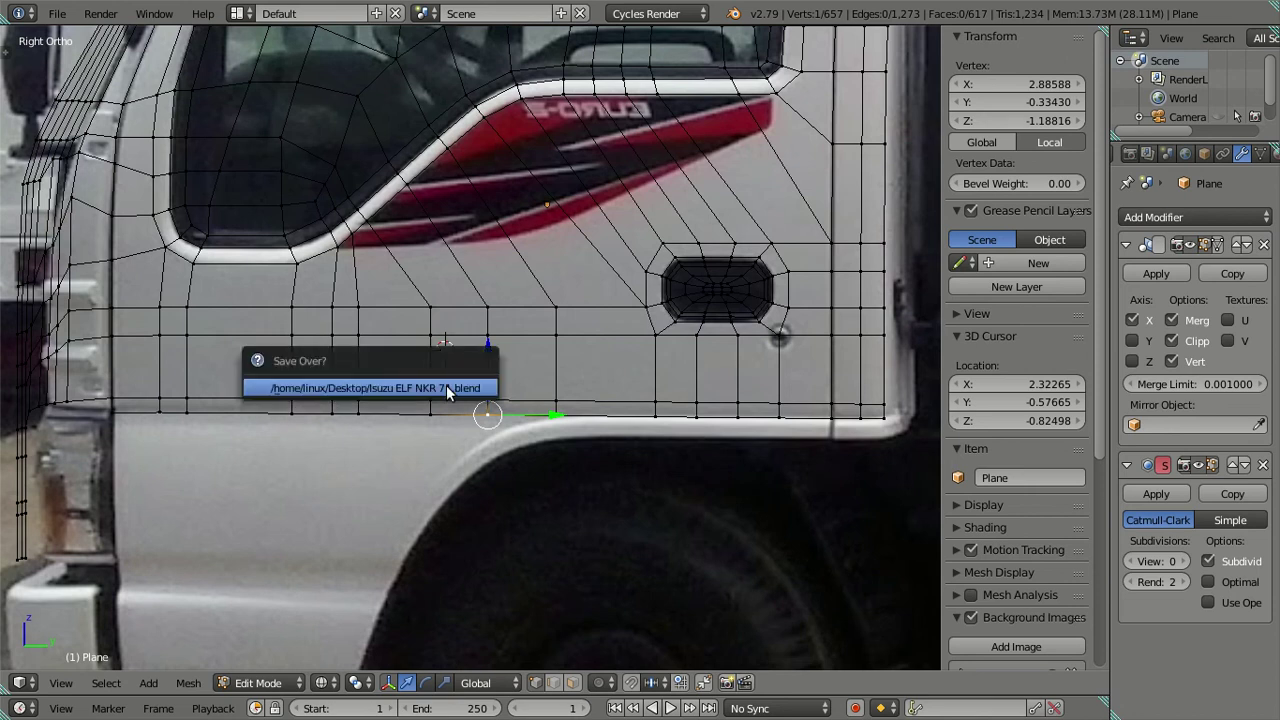
click(154, 13)
click(178, 52)
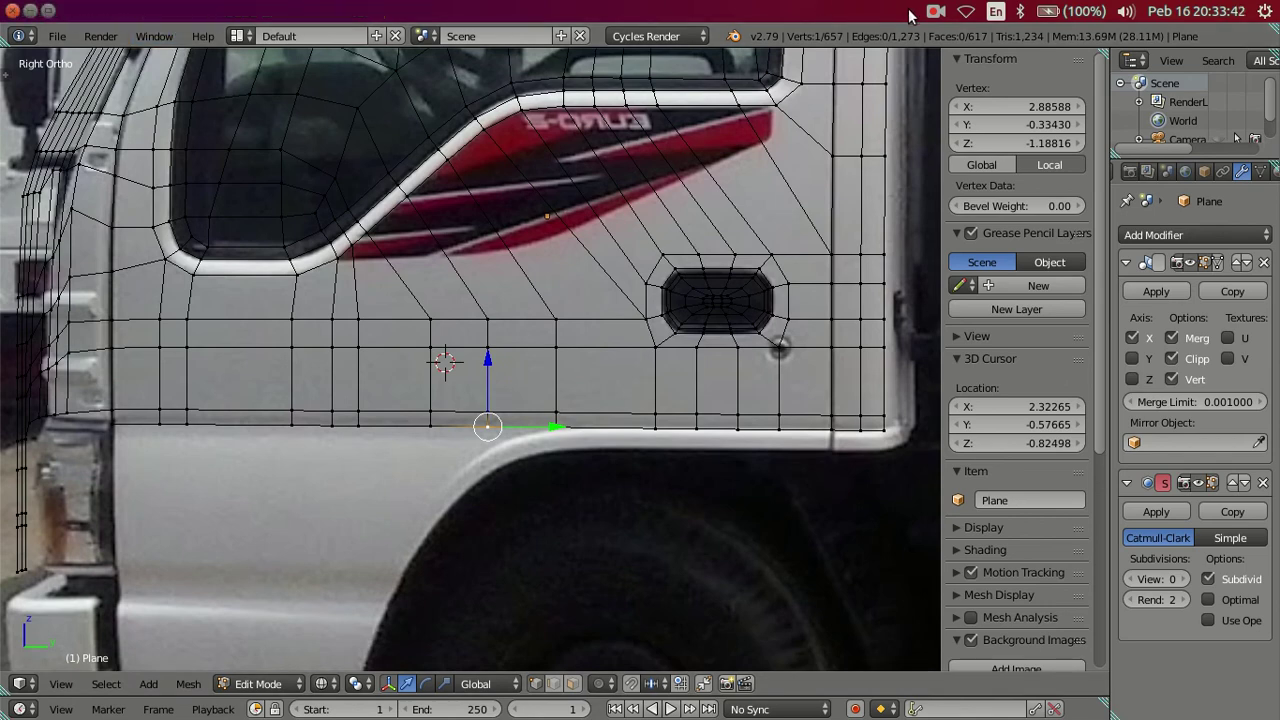